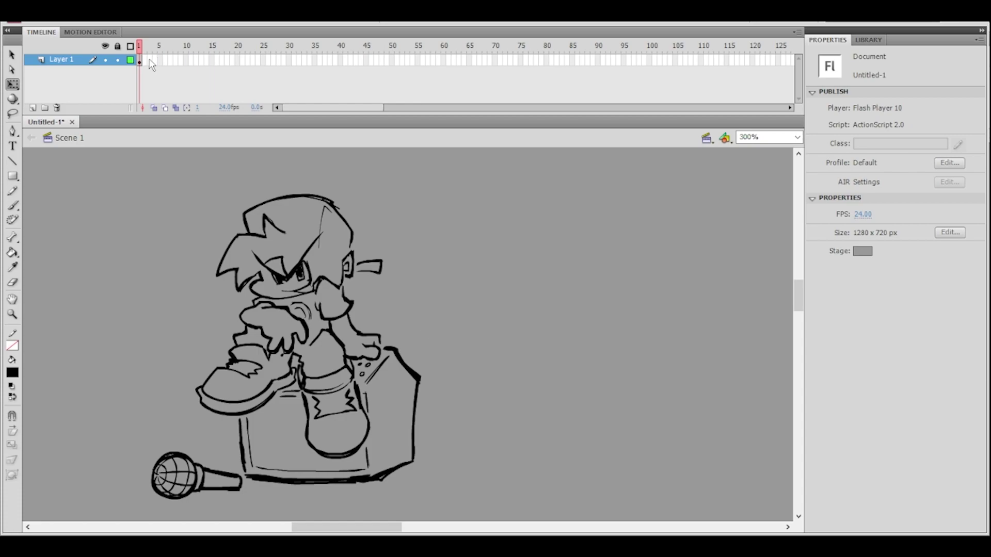
- Insert a blank keyframe at frame 2 and turn on onion skinning to show the frame 1 sketch
key(F7)
click(153, 107)
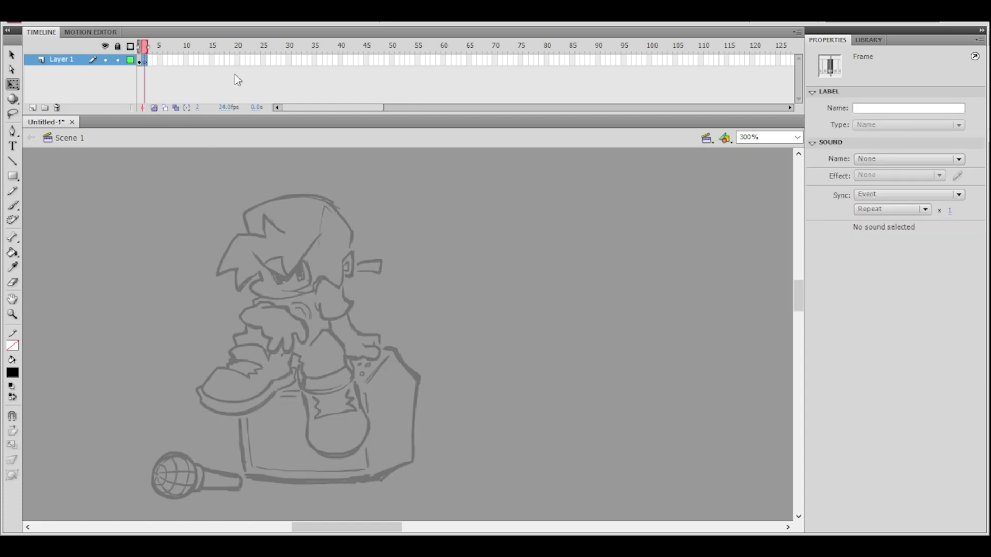
- Brush a flattened top-of-head outline with its inner curve and side edges, slightly lower than the ghosted head
ctrl+click(361, 281)
drag(387, 288, 387, 260)
ctrl+alt+click(387, 261)
mouse_move(410, 317)
mouse_down()
mouse_move(350, 269)
mouse_move(361, 375)
mouse_up()
click(14, 209)
key(ctrl+z)
drag(336, 268, 365, 387)
key(ctrl+z)
mouse_move(239, 251)
mouse_down()
mouse_move(249, 274)
mouse_move(256, 240)
mouse_move(305, 233)
mouse_up()
drag(243, 252, 337, 254)
key(ctrl+z)
mouse_move(239, 251)
mouse_down()
mouse_move(340, 240)
mouse_move(304, 233)
mouse_move(332, 235)
mouse_move(363, 259)
mouse_up()
key(ctrl+z)
key(ctrl+z)
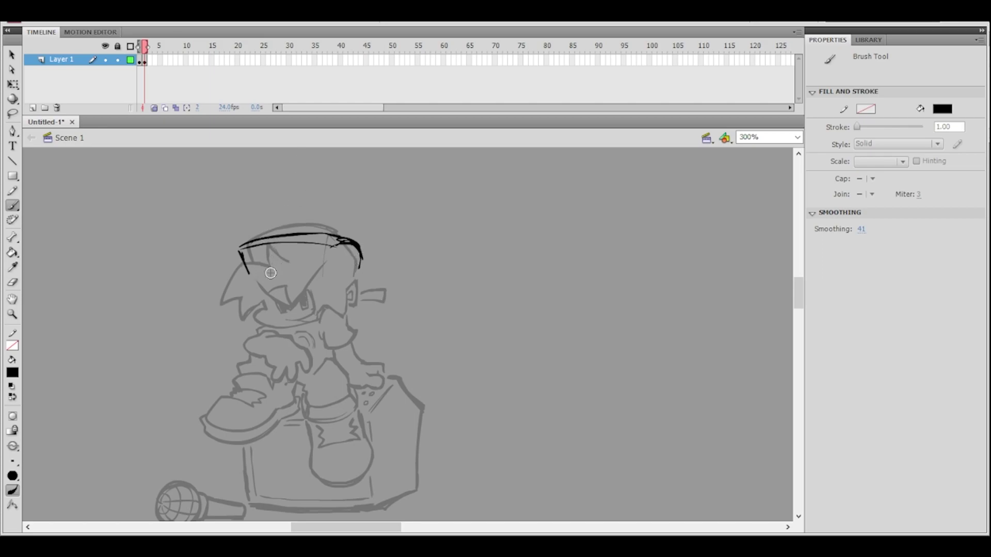
- Brush the jagged front hair spikes beside the face, offset slightly from the ghosted hair
key(ctrl+z)
mouse_move(245, 271)
mouse_down()
mouse_move(270, 273)
mouse_move(207, 319)
mouse_up()
key(ctrl+z)
mouse_move(279, 269)
mouse_down()
mouse_move(230, 273)
mouse_move(213, 313)
mouse_move(259, 308)
mouse_move(247, 329)
mouse_move(275, 304)
mouse_move(243, 304)
mouse_move(240, 329)
mouse_move(262, 308)
mouse_up()
key(ctrl+z)
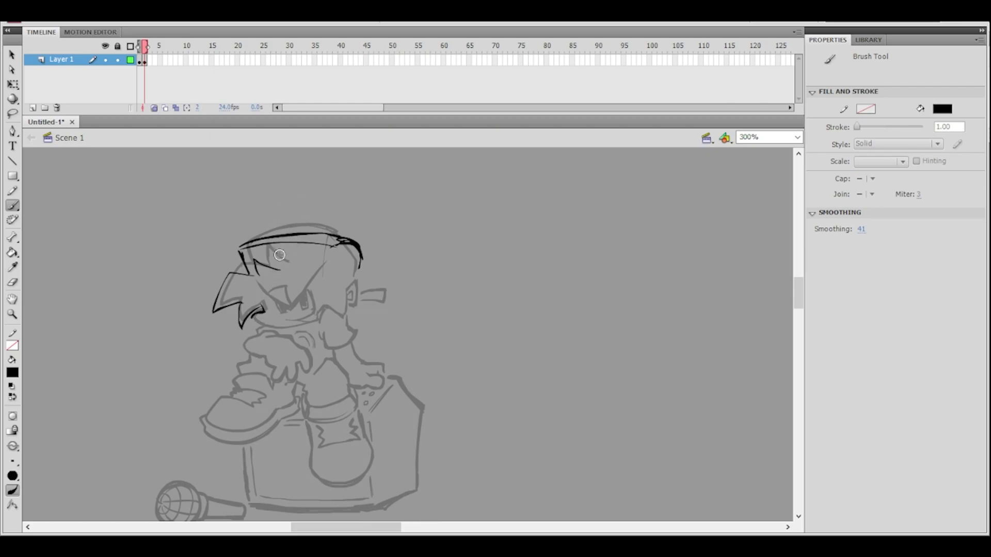
- Brush the curved jawline and the slanted brow line running down to the centre of the face
drag(314, 325, 328, 319)
key(ctrl+z)
drag(266, 328, 338, 316)
drag(288, 311, 331, 271)
drag(288, 312, 330, 272)
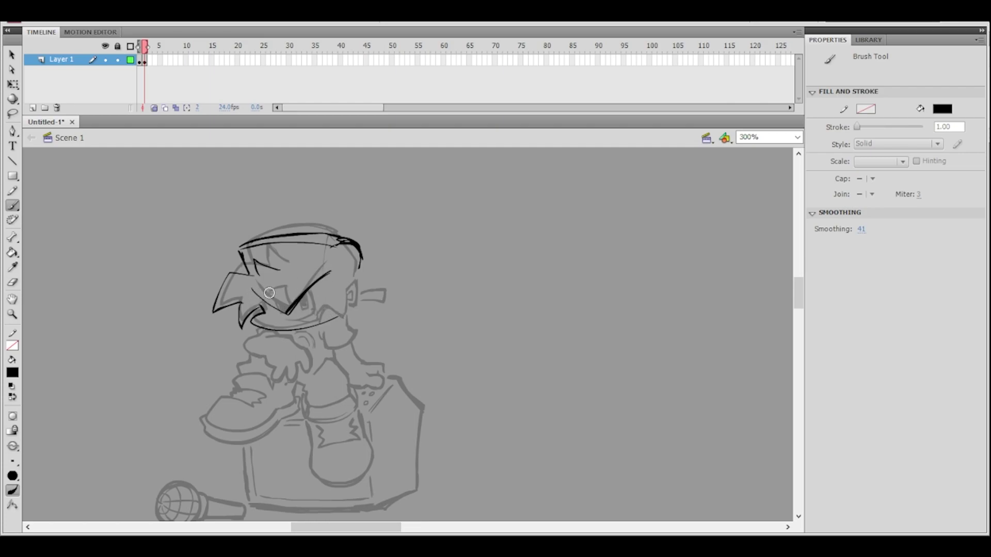
- Complete the scowling V-shaped brows, fill in the dark eye and add the mouth line
drag(285, 312, 277, 308)
key(ctrl+z)
drag(308, 298, 307, 310)
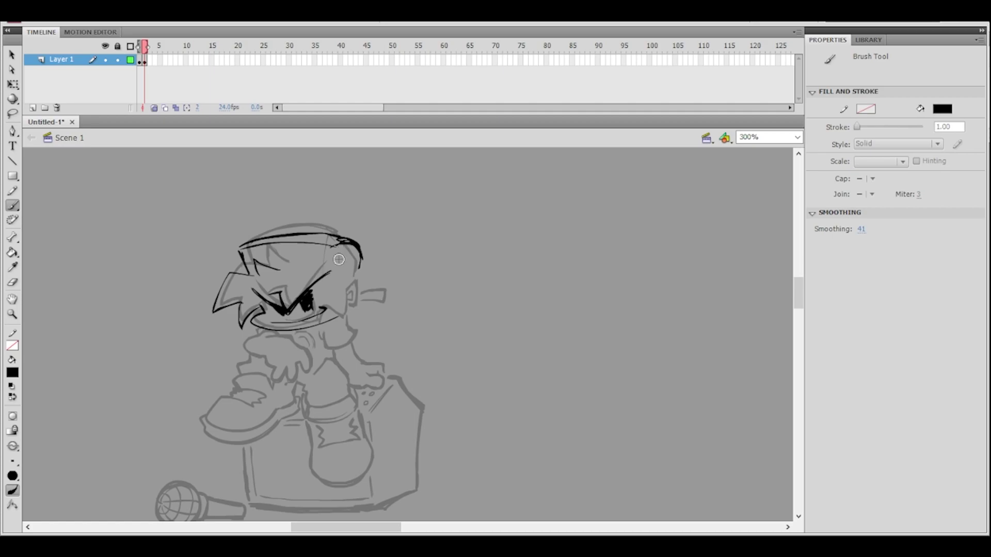
- Brush the sideburn, the ear and the rectangular piece sticking out behind the ear
drag(313, 297, 351, 322)
mouse_move(361, 281)
mouse_down()
mouse_move(360, 306)
mouse_move(389, 283)
mouse_up()
drag(364, 285, 386, 281)
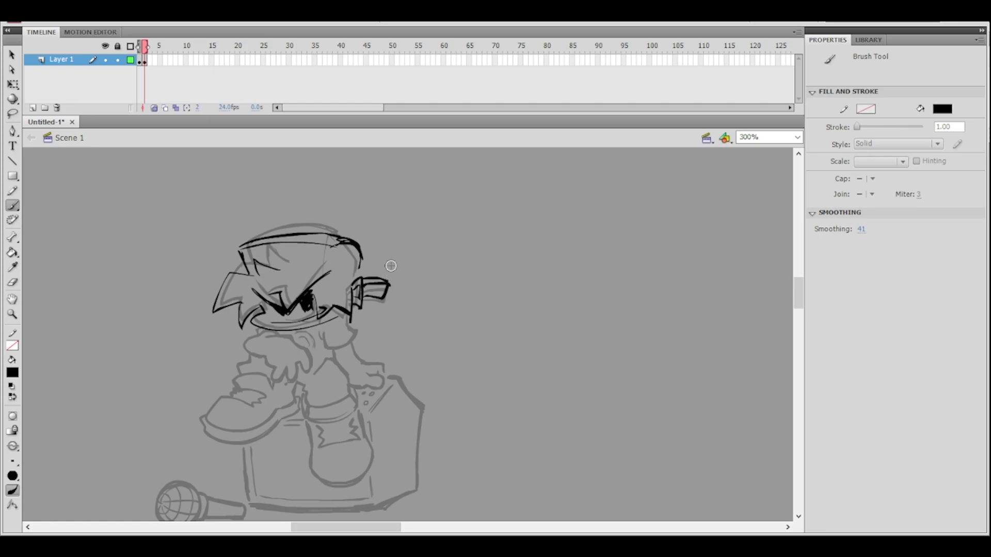
- Go over the jawline and the front hair spikes with thicker strokes
drag(269, 326, 341, 317)
key(ctrl+z)
drag(237, 270, 225, 307)
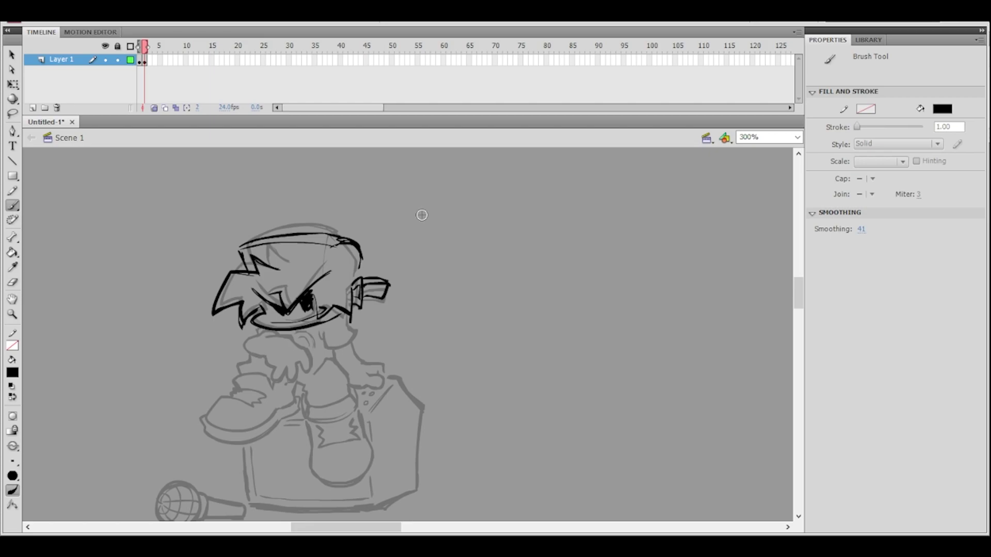
- Compare frames 1 and 2, and fine-tune the fit of the whole frame 2 head drawing with Free Transform
click(137, 49)
click(140, 61)
click(149, 62)
key(ctrl+space)
ctrl+click(389, 280)
ctrl+shift+click(384, 298)
drag(383, 298, 347, 268)
click(12, 84)
drag(193, 240, 457, 442)
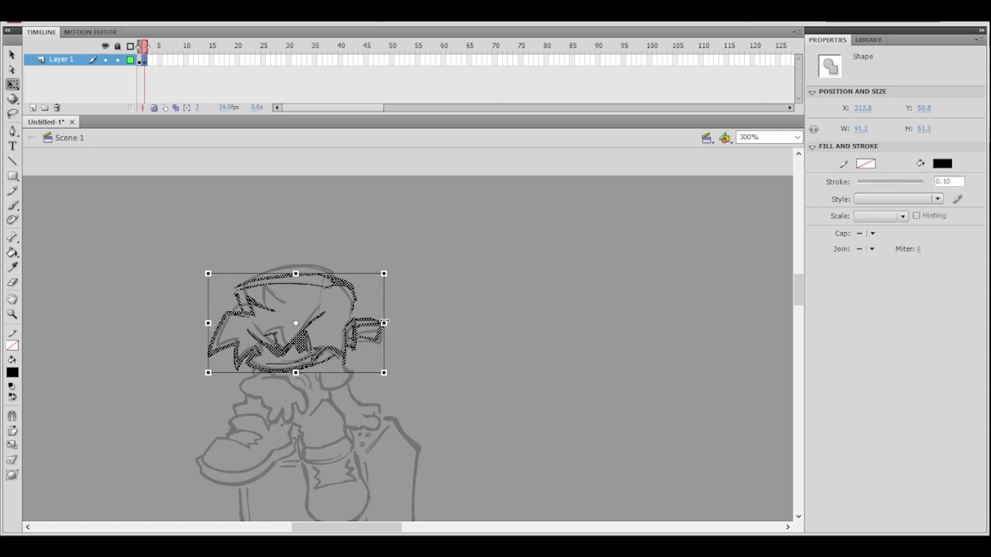
click(414, 305)
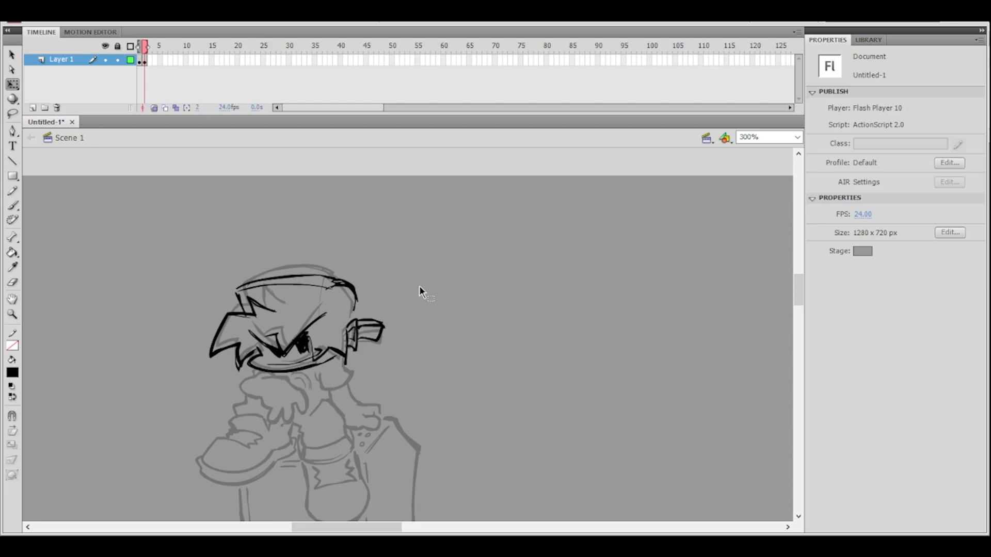
- Lasso the front hair spikes and use Free Transform to pull them slightly in towards the face
ctrl+click(373, 305)
drag(372, 323, 354, 287)
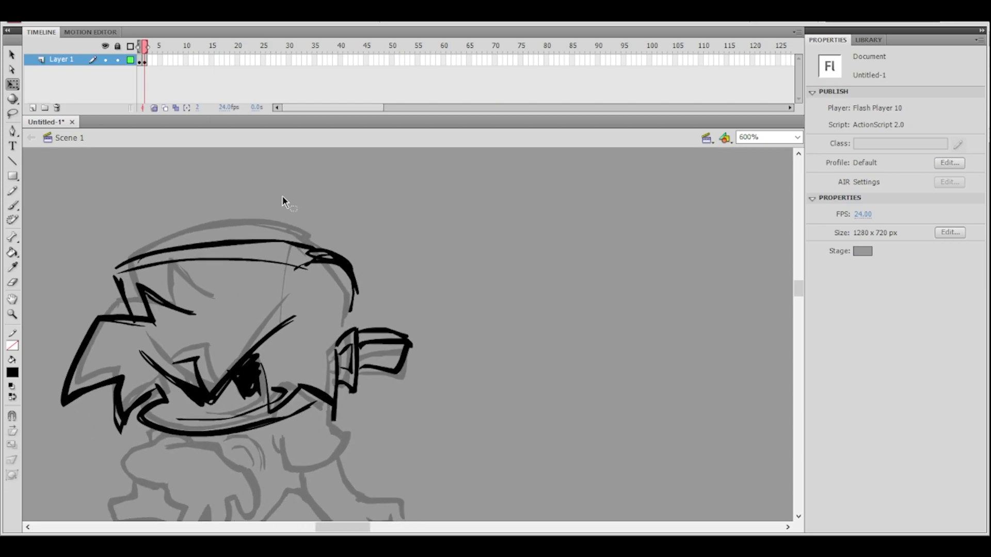
click(13, 114)
drag(150, 227, 119, 281)
click(299, 181)
drag(294, 276, 372, 241)
mouse_move(235, 281)
mouse_down()
mouse_move(167, 272)
mouse_move(141, 395)
mouse_move(205, 408)
mouse_move(237, 354)
mouse_move(230, 292)
mouse_up()
click(13, 84)
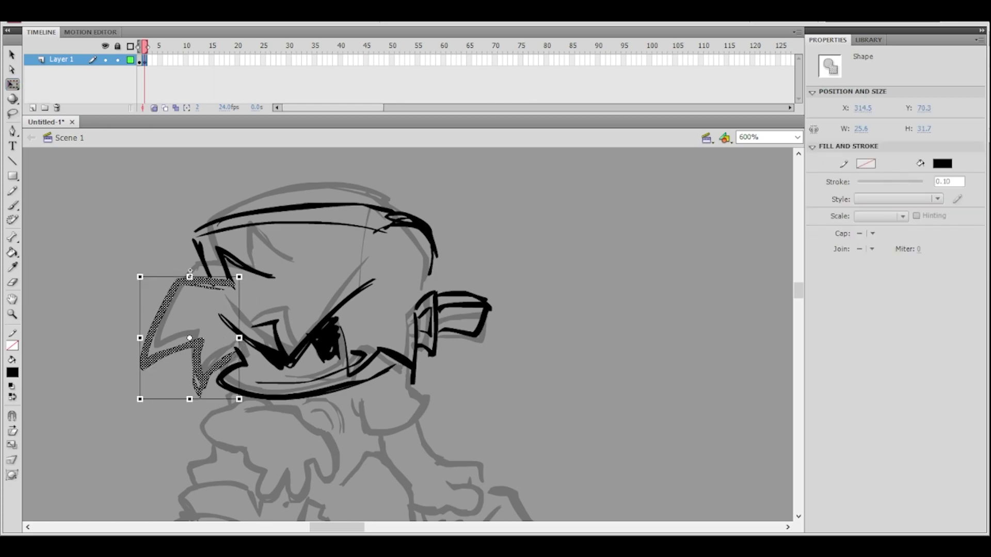
drag(190, 338, 238, 335)
drag(139, 314, 144, 330)
click(326, 271)
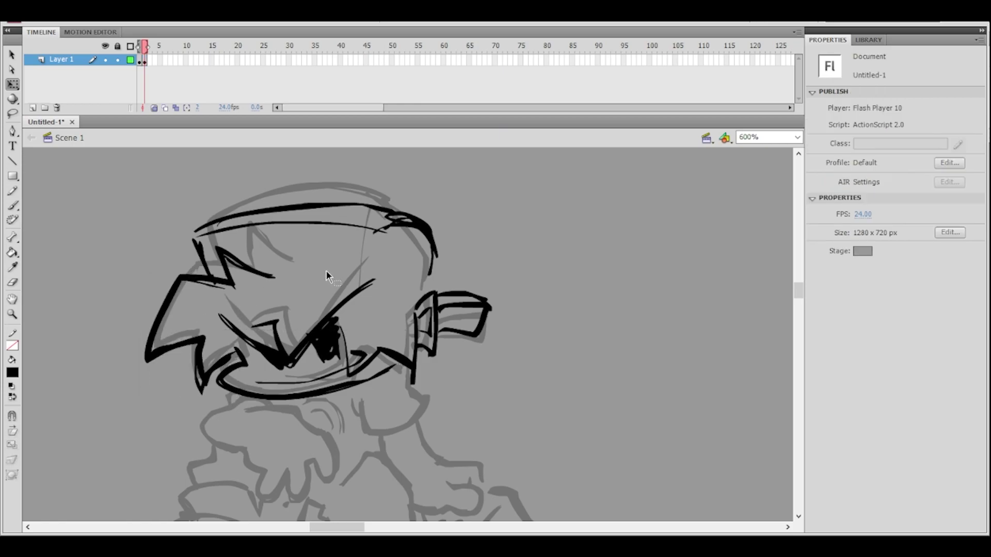
- Delete the small stray stroke fragment hanging below the sideburn tip
ctrl+alt+click(423, 294)
drag(424, 301, 397, 286)
ctrl+click(393, 329)
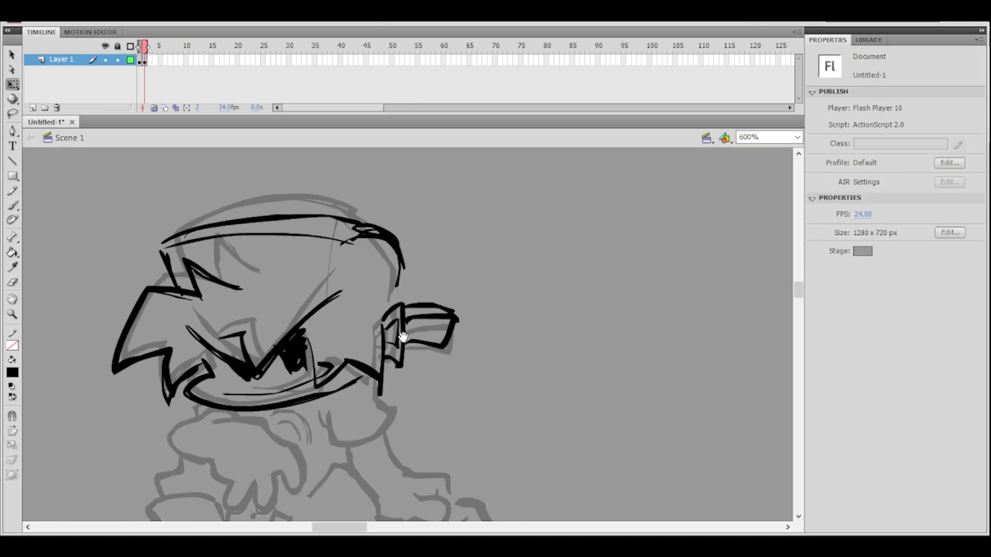
drag(400, 337, 363, 324)
click(342, 381)
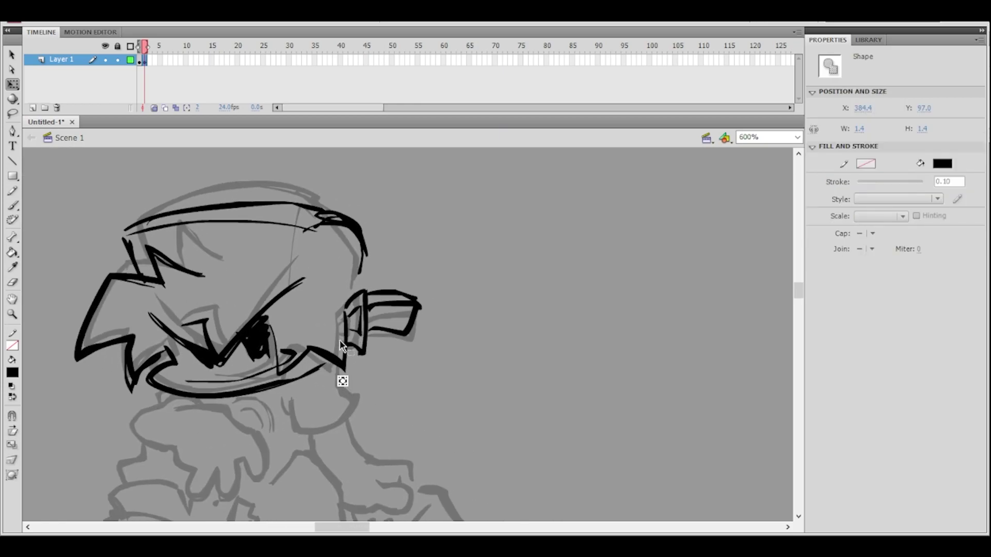
key(Delete)
- Brush a thicker, rounder outline over the top, back and front corner of the head
key(b)
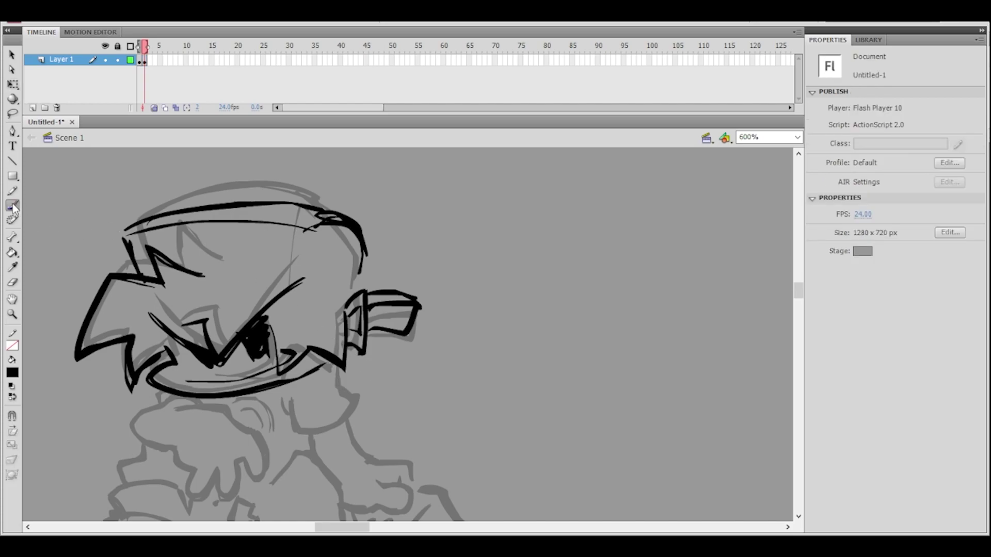
scroll(382, 310, up, 2)
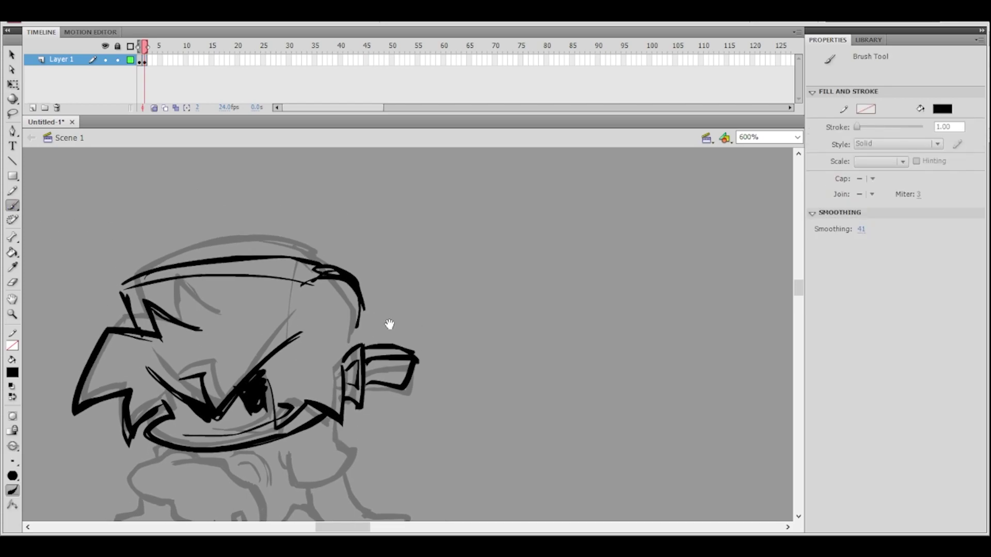
drag(354, 292, 351, 338)
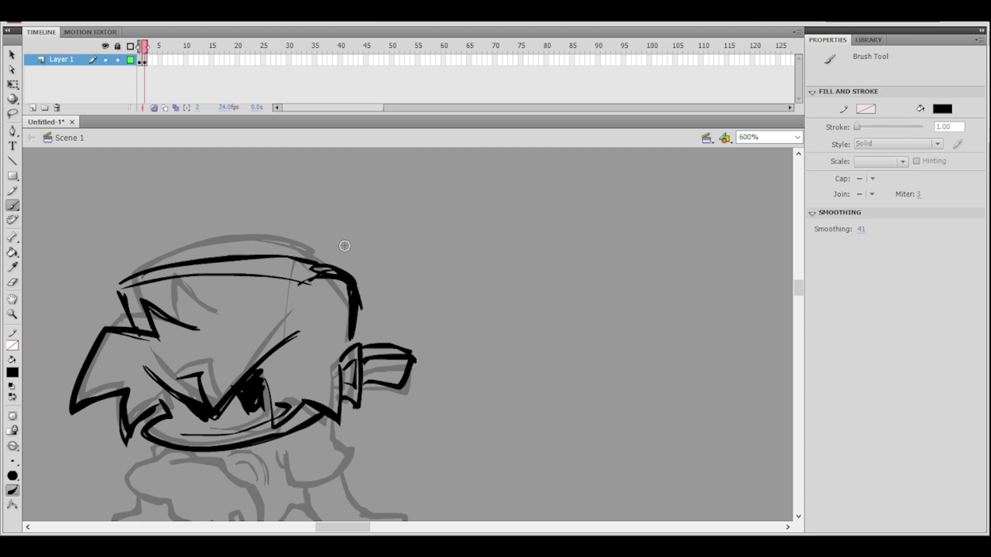
mouse_move(117, 285)
mouse_down()
mouse_move(181, 257)
mouse_move(243, 251)
mouse_up()
mouse_move(186, 261)
mouse_down()
mouse_move(318, 255)
mouse_move(339, 269)
mouse_move(347, 340)
mouse_up()
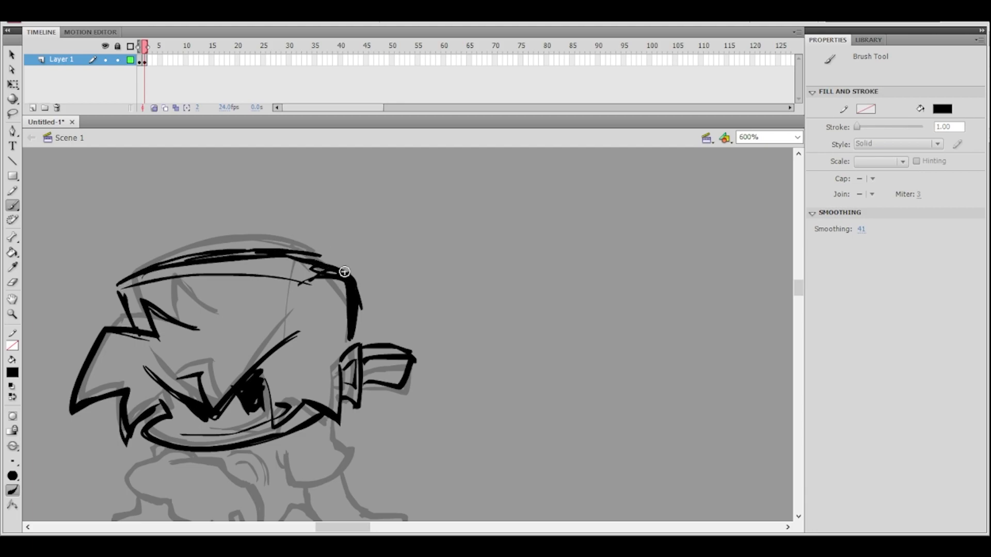
mouse_move(119, 291)
mouse_down()
mouse_move(121, 305)
mouse_move(157, 266)
mouse_move(229, 252)
mouse_up()
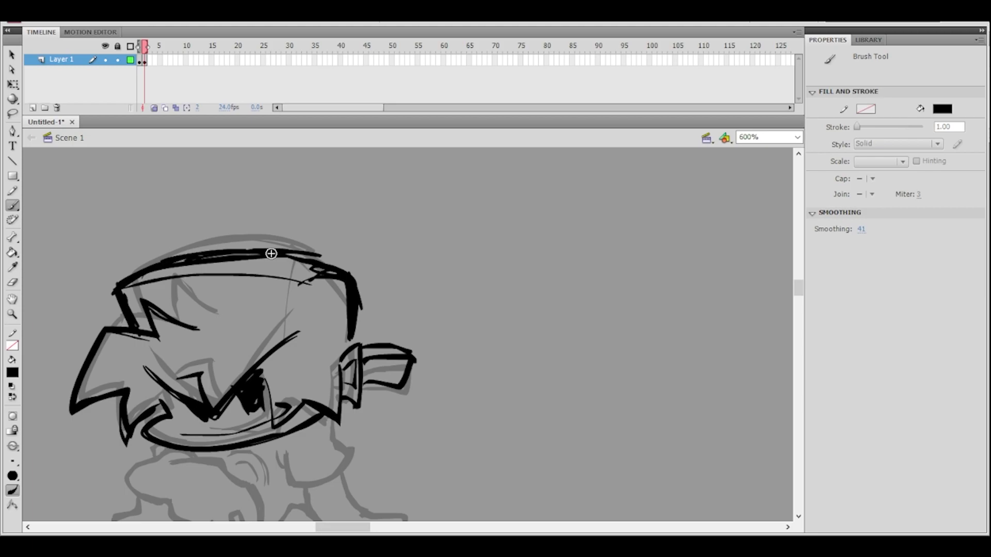
drag(289, 254, 331, 265)
- Clean up the rough edges of the head's top and back outline with a small eraser
click(12, 282)
key(bracketleft)
key(bracketleft)
key(bracketleft)
key(bracketleft)
mouse_move(155, 275)
mouse_down()
mouse_move(244, 258)
mouse_move(320, 268)
mouse_move(327, 272)
mouse_move(298, 285)
mouse_move(339, 282)
mouse_move(349, 321)
mouse_up()
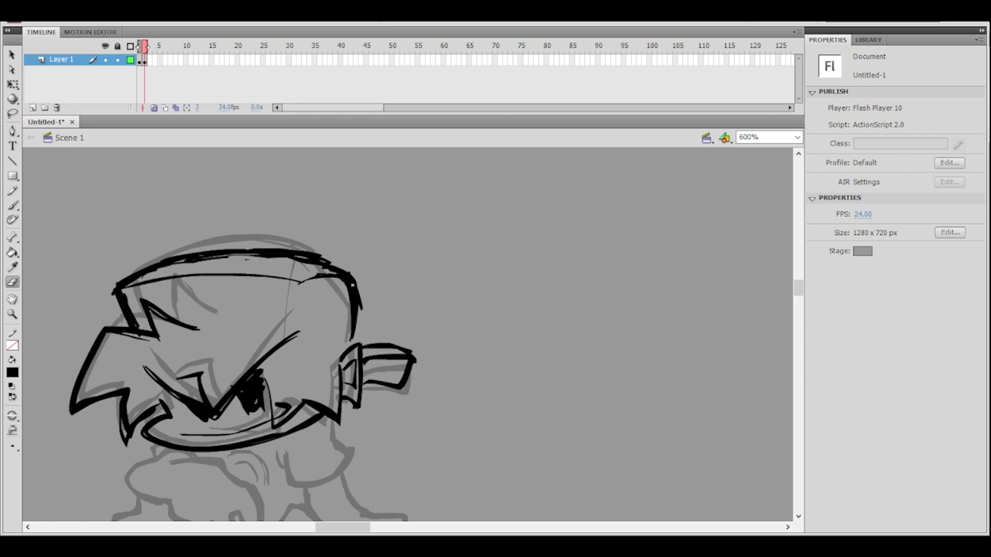
mouse_move(361, 282)
mouse_down()
mouse_move(360, 322)
mouse_move(357, 276)
mouse_up()
- Redraw the thin curved line beside the filled eye with the brush
click(13, 205)
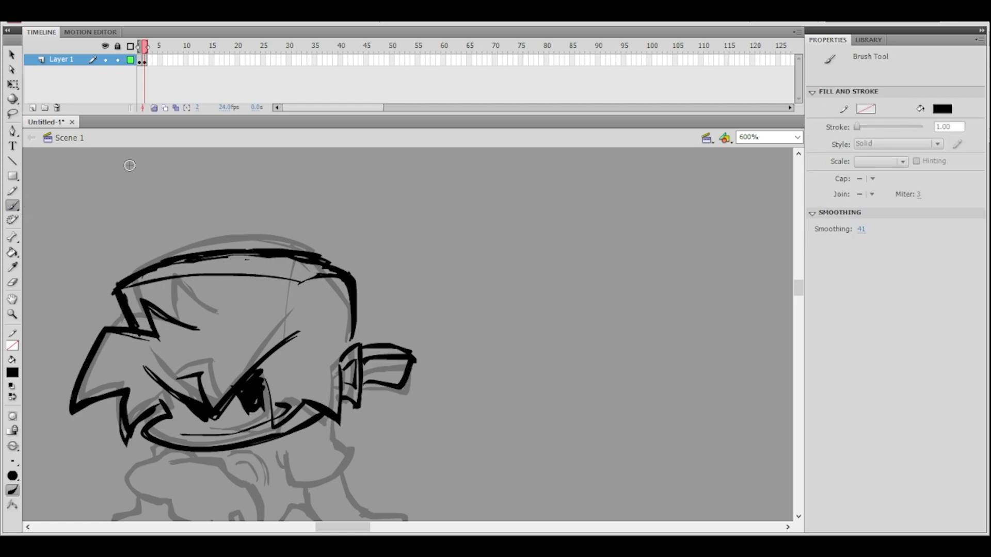
drag(265, 377, 274, 426)
key(ctrl+z)
drag(266, 378, 273, 424)
- Erase the overshooting stroke ends beneath the front hair spikes
alt+click(424, 329)
ctrl+click(377, 346)
drag(379, 345, 386, 327)
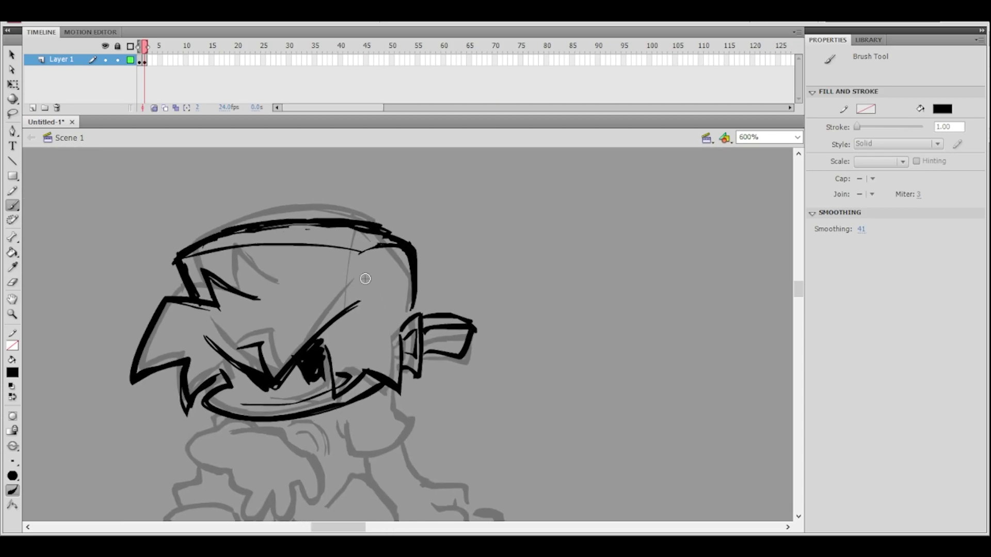
click(13, 282)
drag(171, 305, 225, 313)
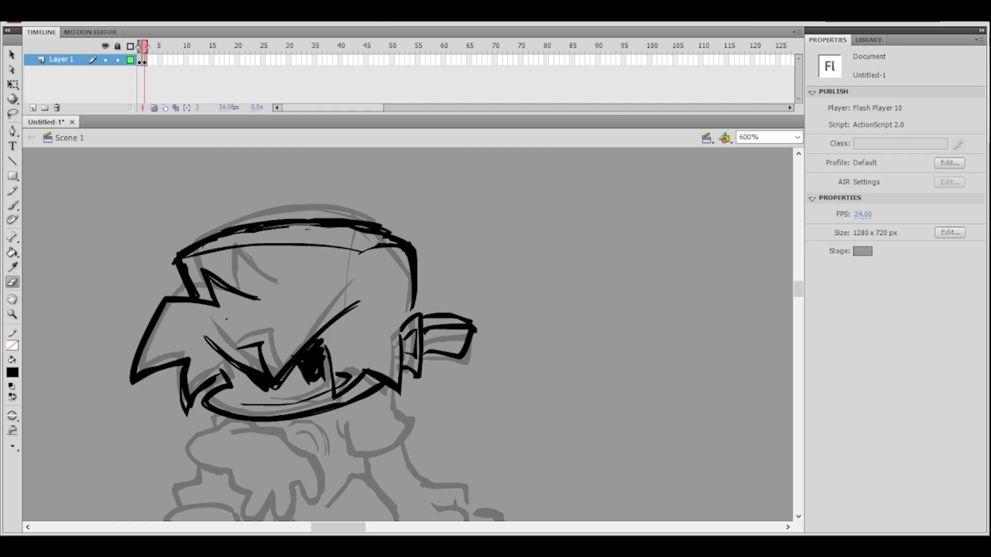
- Brush a heavier line along the curved jaw
key(b)
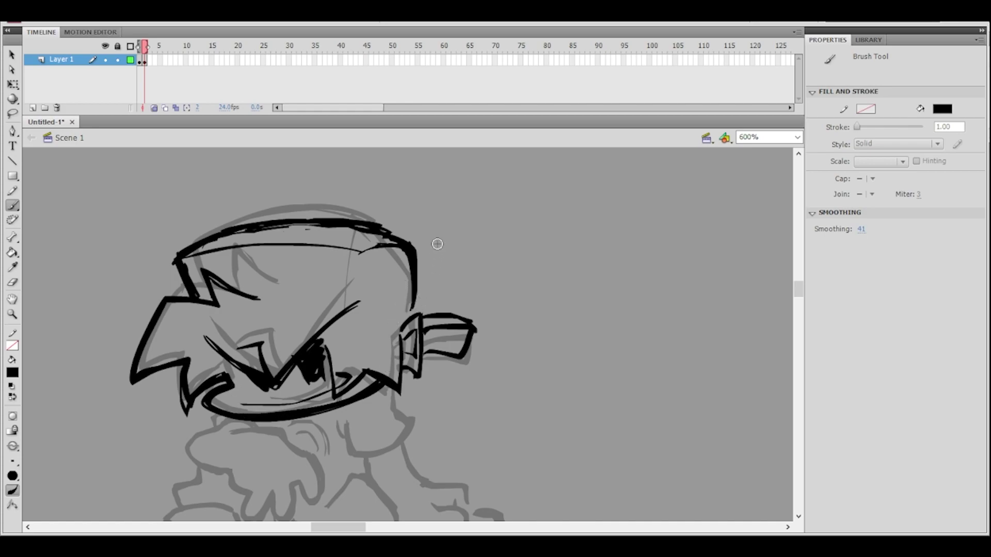
ctrl+alt+click(404, 317)
ctrl+click(406, 319)
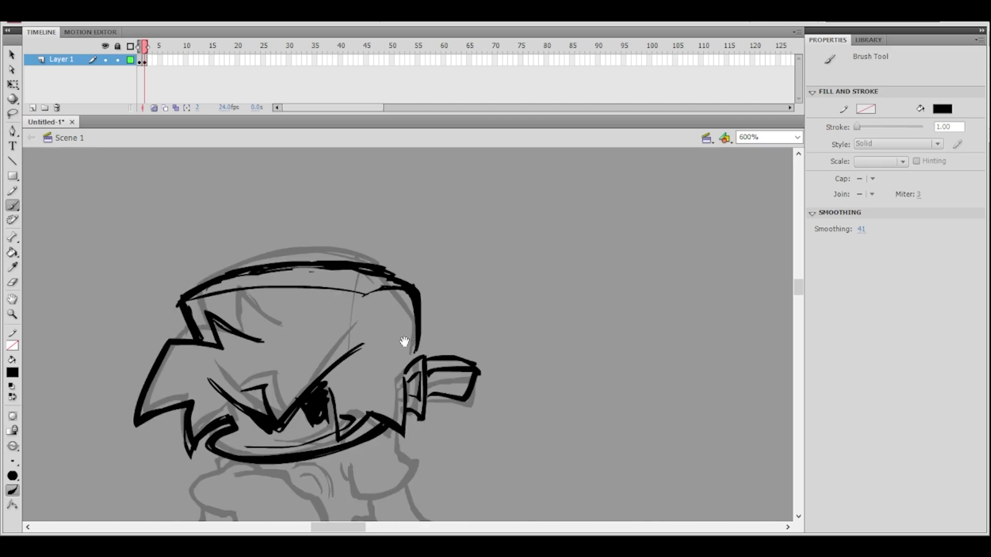
drag(405, 343, 400, 315)
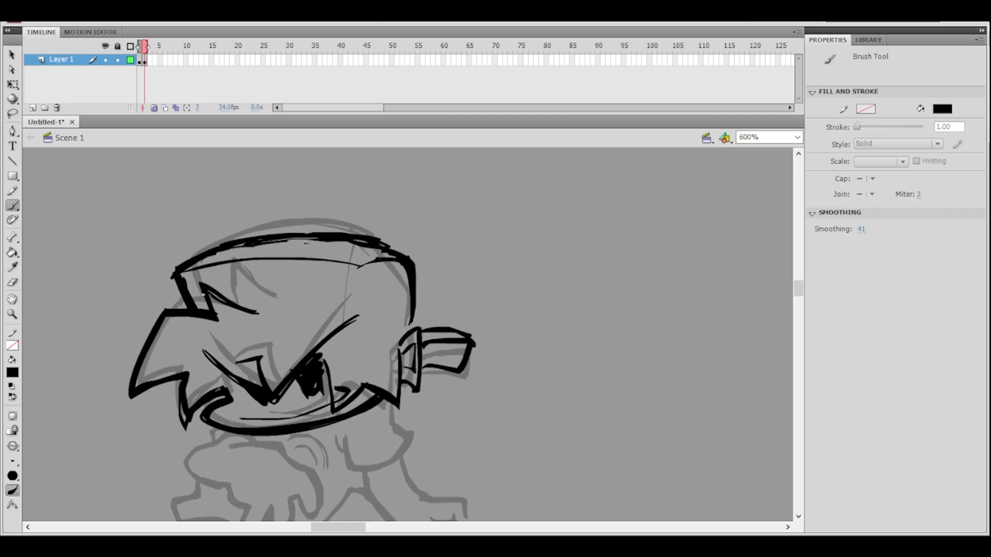
- Erase the excess line inside the notch of the front hair spikes
click(16, 282)
mouse_move(212, 298)
mouse_down()
mouse_move(212, 315)
mouse_move(226, 275)
mouse_move(243, 290)
mouse_up()
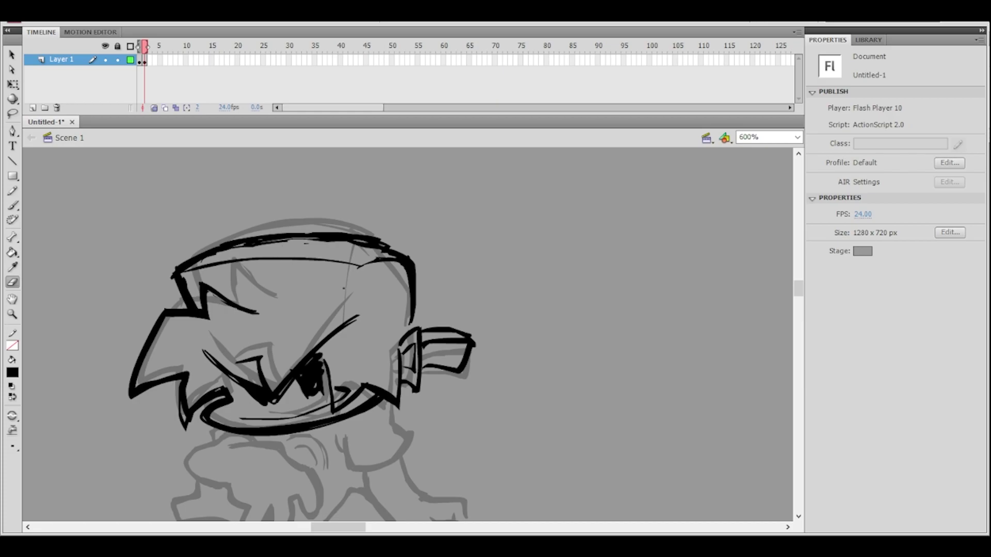
- Examine the head drawing up close and in relation to the whole ghosted figure
key(ctrl+minus)
key(ctrl+equal)
mouse_move(418, 332)
mouse_down()
mouse_move(409, 292)
mouse_move(405, 314)
mouse_move(416, 315)
mouse_move(394, 310)
mouse_up()
key(ctrl+minus)
key(ctrl+equal)
mouse_move(347, 382)
mouse_down()
mouse_move(411, 356)
mouse_move(411, 328)
mouse_up()
drag(410, 325, 364, 352)
key(ctrl+minus)
mouse_move(430, 325)
mouse_down()
mouse_move(380, 332)
mouse_move(396, 338)
mouse_up()
key(ctrl+equal)
- Thicken the outline of the rectangular piece behind the ear with the brush
key(b)
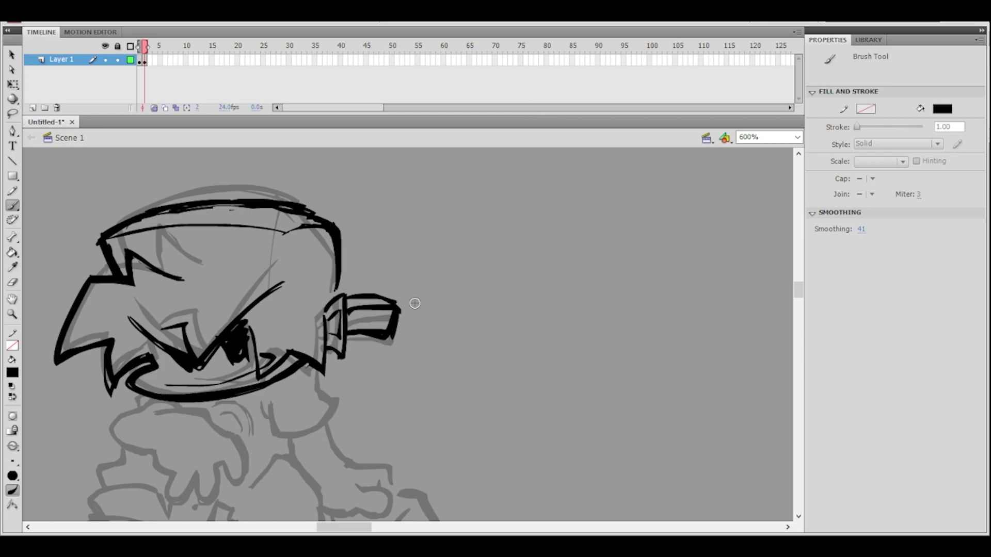
key(ctrl+minus)
key(ctrl+equal)
drag(412, 329, 392, 294)
drag(342, 325, 389, 322)
- Erase and touch up the lines where the jaw curve meets the sideburn
key(e)
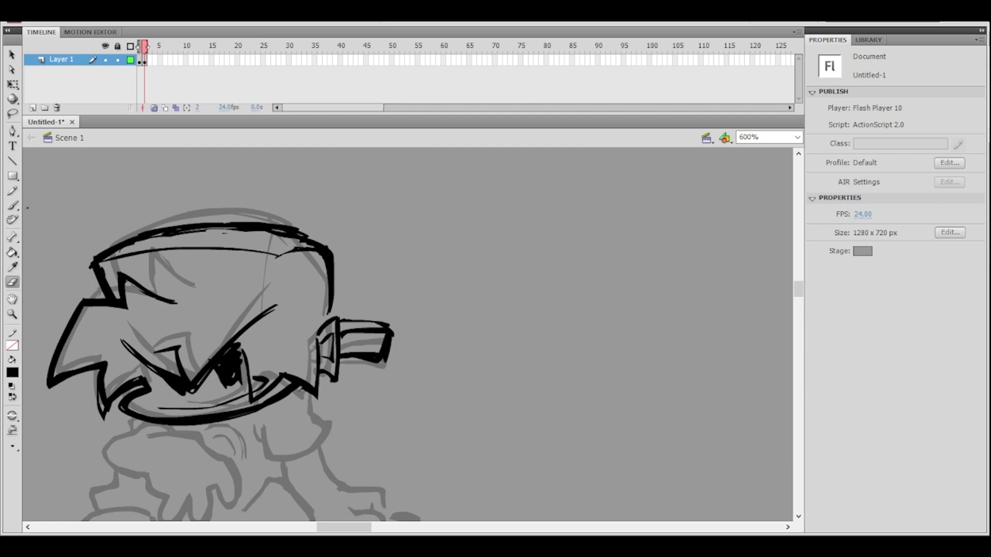
key(b)
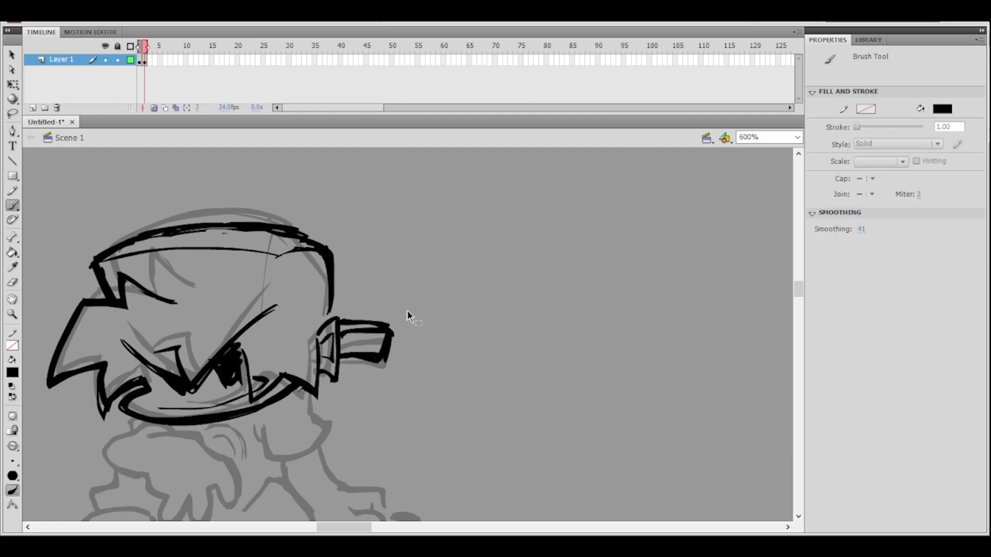
key(ctrl+minus)
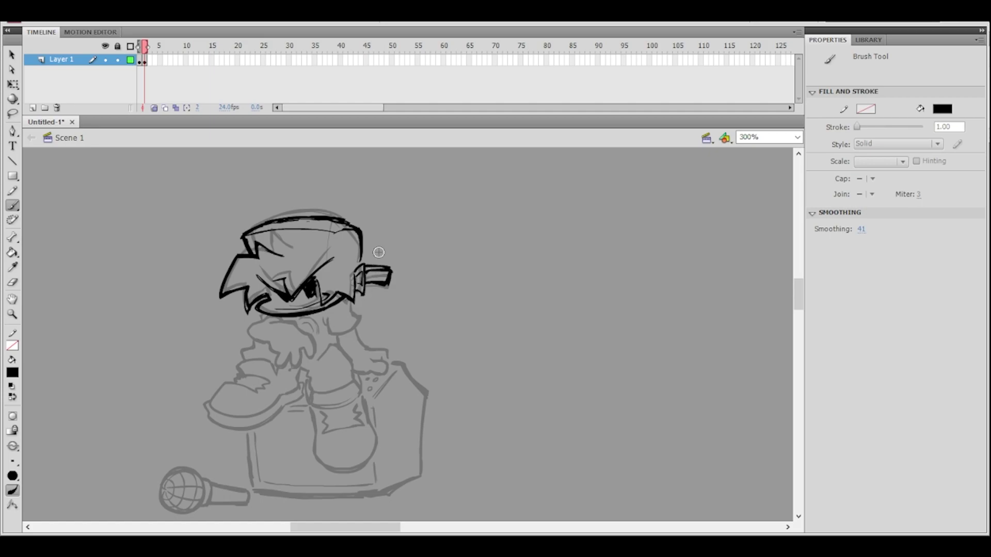
key(ctrl+equal)
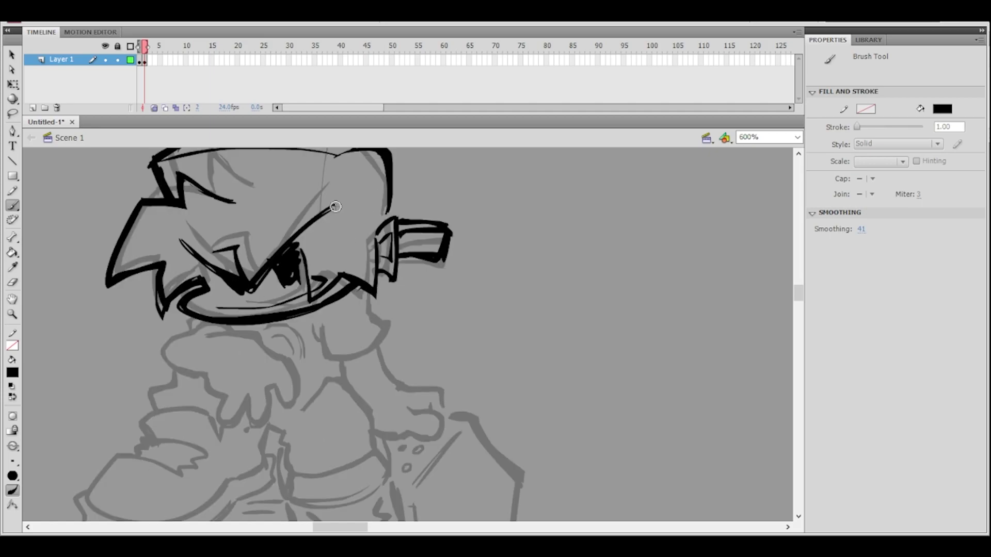
click(13, 283)
drag(356, 290, 332, 305)
key(b)
drag(326, 304, 351, 281)
key(ctrl+z)
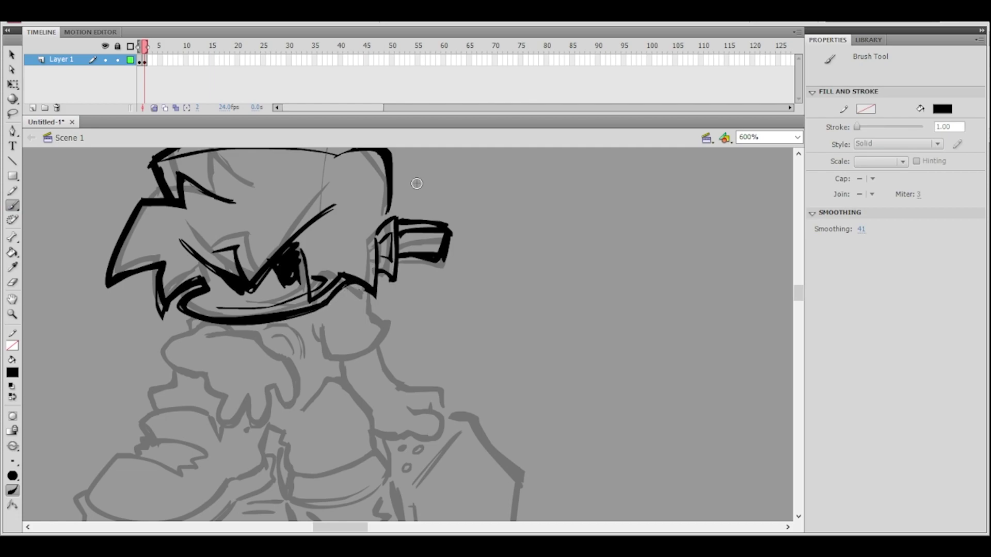
- Trim the thick jaw curve along its lower edge with repeated eraser strokes
click(14, 283)
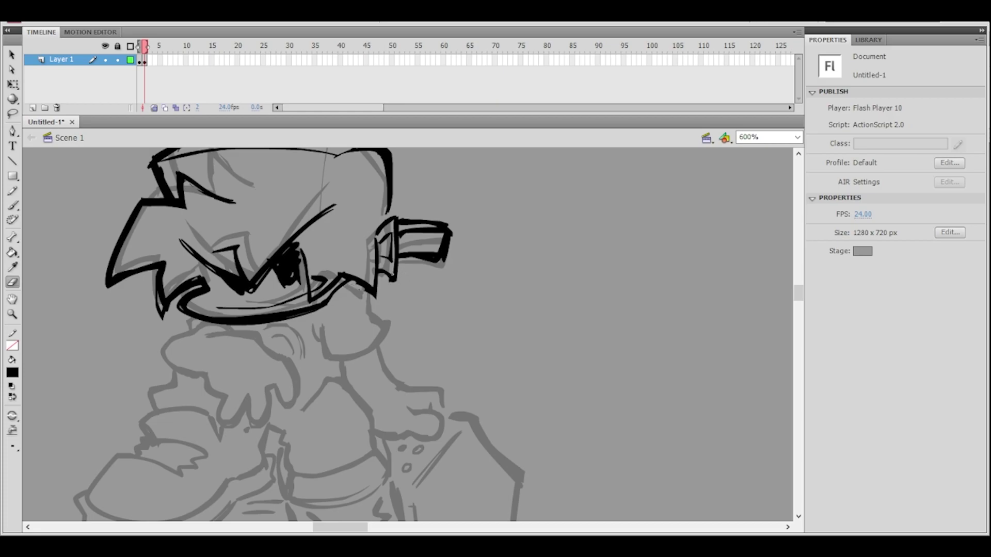
key(ctrl+minus)
mouse_move(436, 284)
mouse_down()
mouse_move(411, 282)
mouse_move(399, 264)
mouse_move(427, 290)
mouse_up()
key(ctrl+equal)
drag(220, 348, 319, 330)
drag(222, 338, 309, 320)
drag(220, 337, 309, 321)
key(ctrl+minus)
mouse_move(423, 276)
mouse_down()
mouse_move(422, 301)
mouse_move(425, 251)
mouse_up()
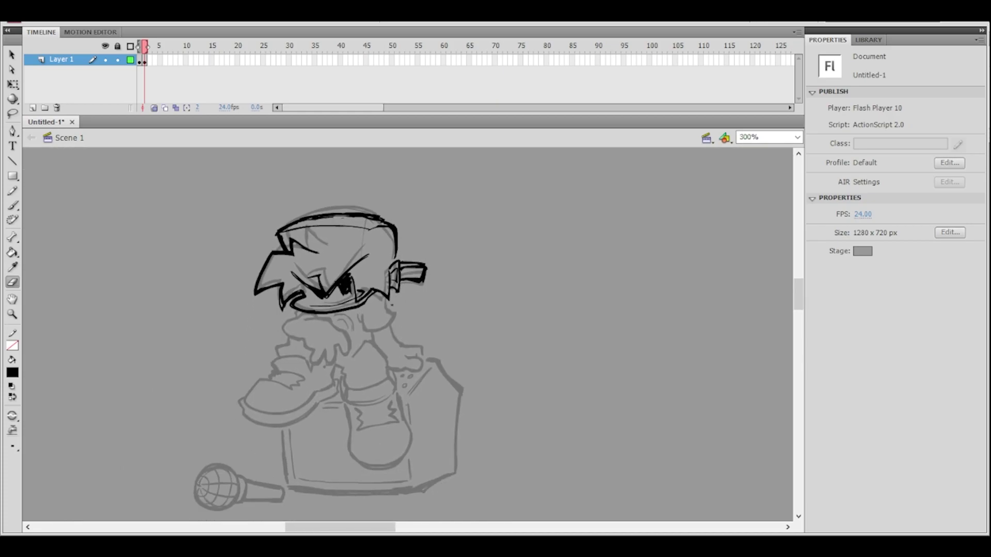
- Shave the underside of the chin and jaw outline with long eraser strokes
click(396, 293)
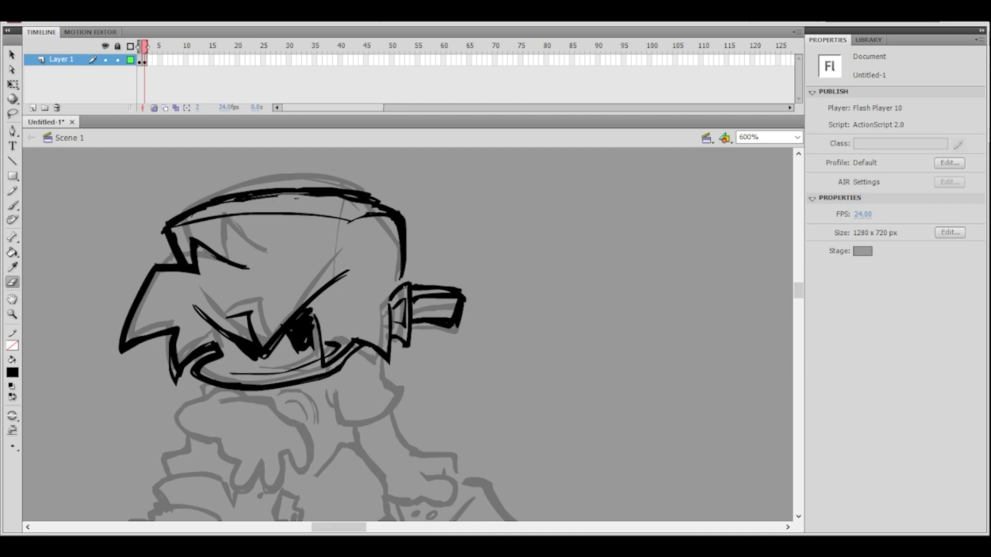
drag(232, 393, 346, 372)
drag(247, 393, 353, 362)
drag(247, 393, 355, 364)
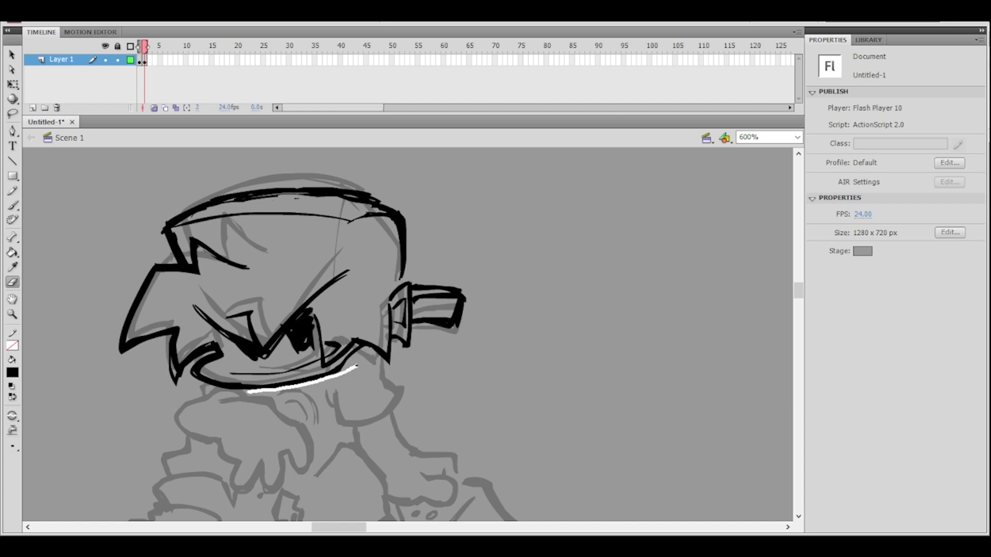
key(ctrl+minus)
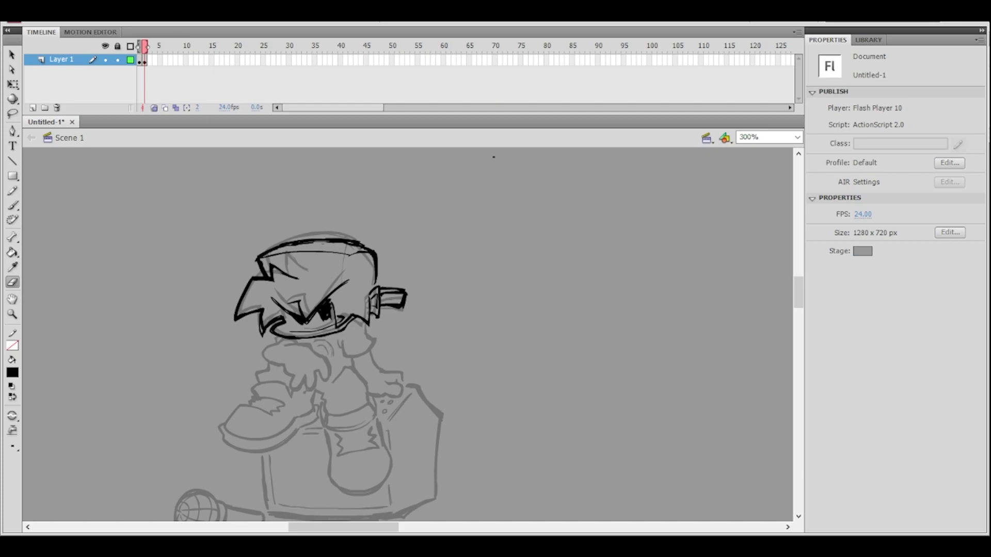
- Close the ear's lower edge with the brush and thin its back edge with the eraser
click(396, 327)
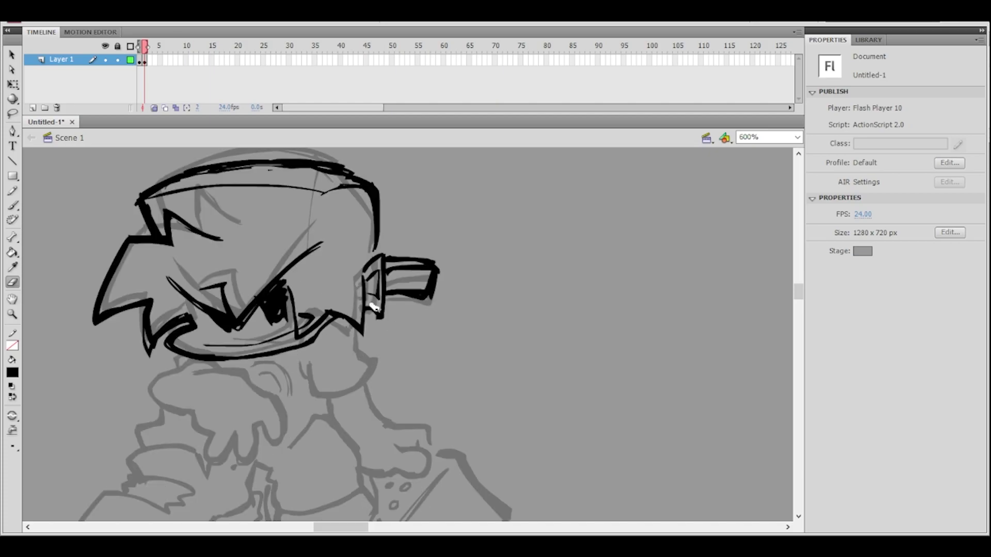
click(12, 204)
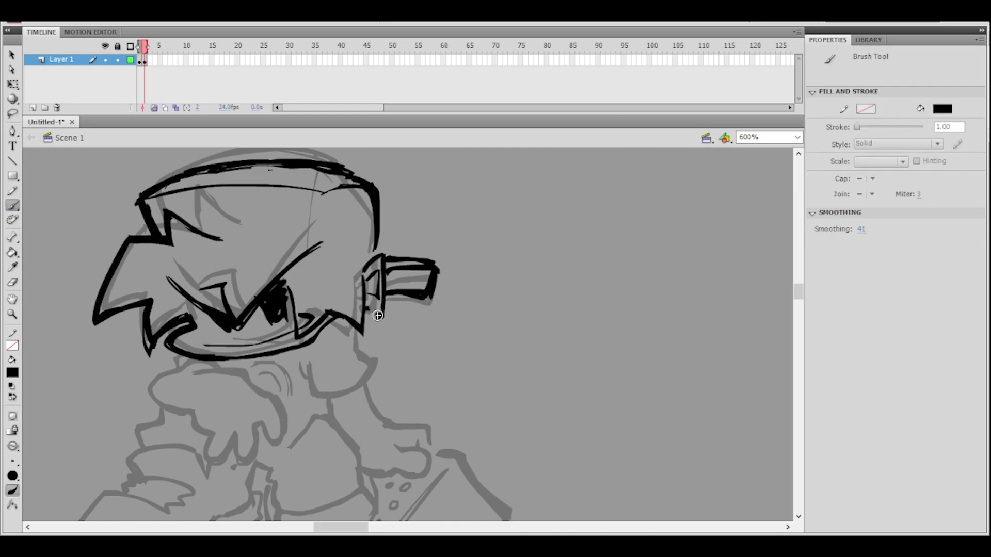
drag(369, 310, 382, 311)
ctrl+click(426, 293)
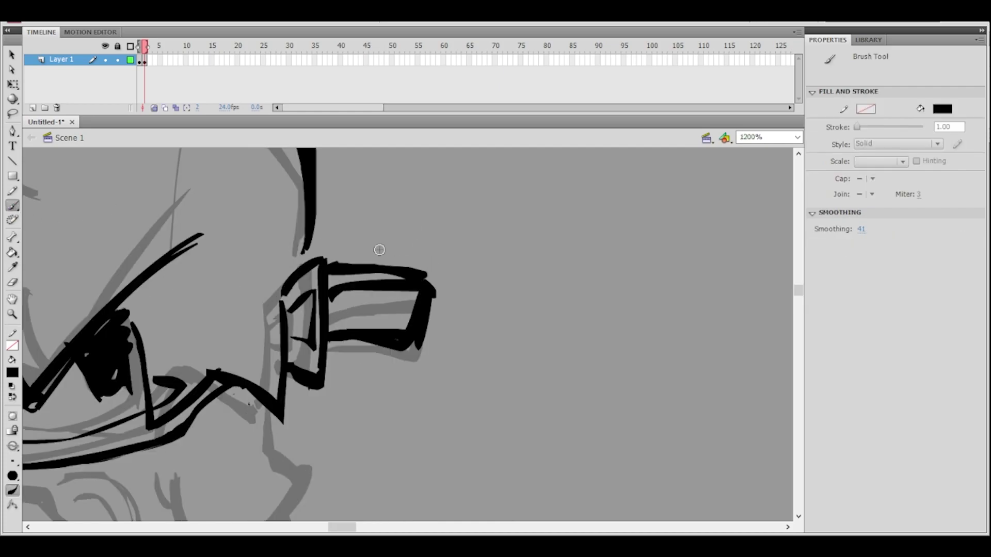
click(12, 282)
mouse_move(317, 289)
mouse_down()
mouse_move(318, 364)
mouse_move(326, 298)
mouse_up()
mouse_move(323, 346)
mouse_down()
mouse_move(319, 369)
mouse_move(319, 269)
mouse_up()
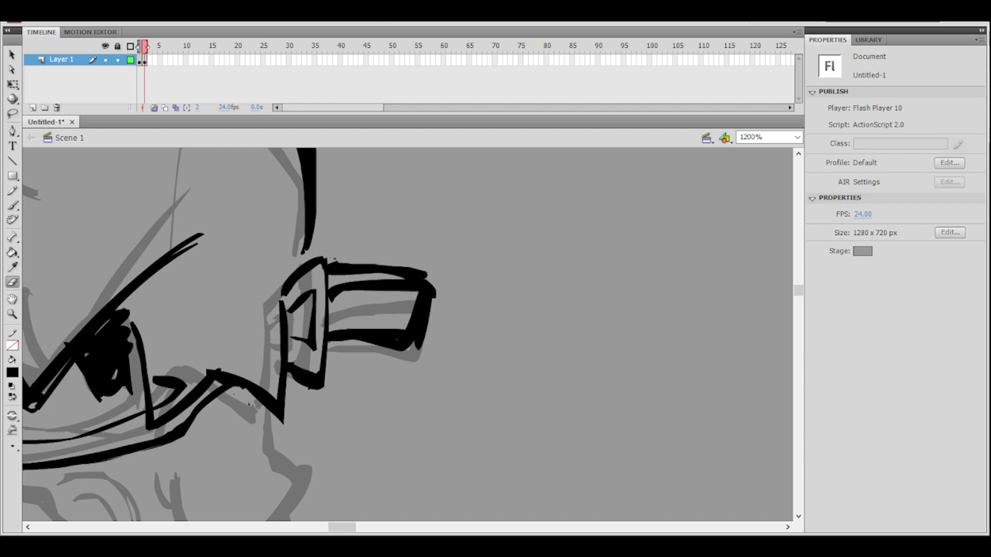
- Brush a new vertical back edge onto the ear, from its upper tip down to its base
key(b)
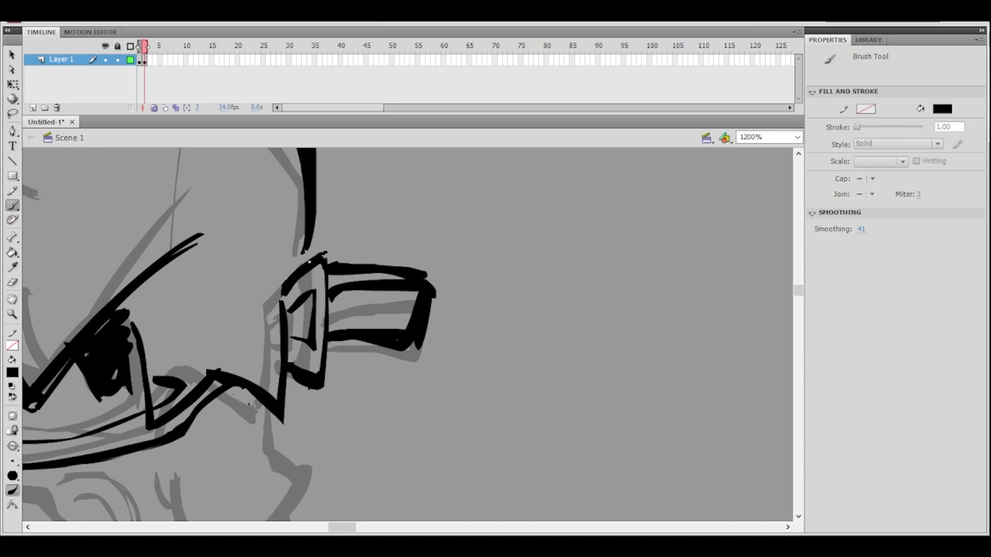
drag(328, 257, 324, 387)
drag(328, 263, 325, 256)
ctrl+shift+click(417, 267)
ctrl+shift+click(412, 283)
mouse_move(411, 354)
mouse_down()
mouse_move(413, 270)
mouse_move(400, 339)
mouse_move(363, 356)
mouse_move(376, 292)
mouse_move(360, 298)
mouse_up()
ctrl+click(394, 325)
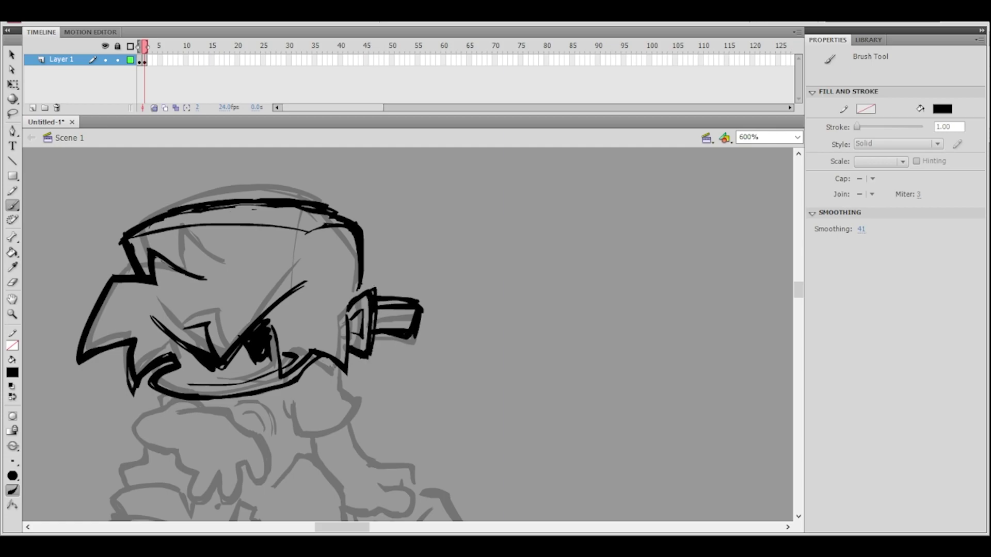
- Erase the rough edges of the jaw line where it rises to meet the sideburn
key(ctrl+minus)
key(ctrl+equal)
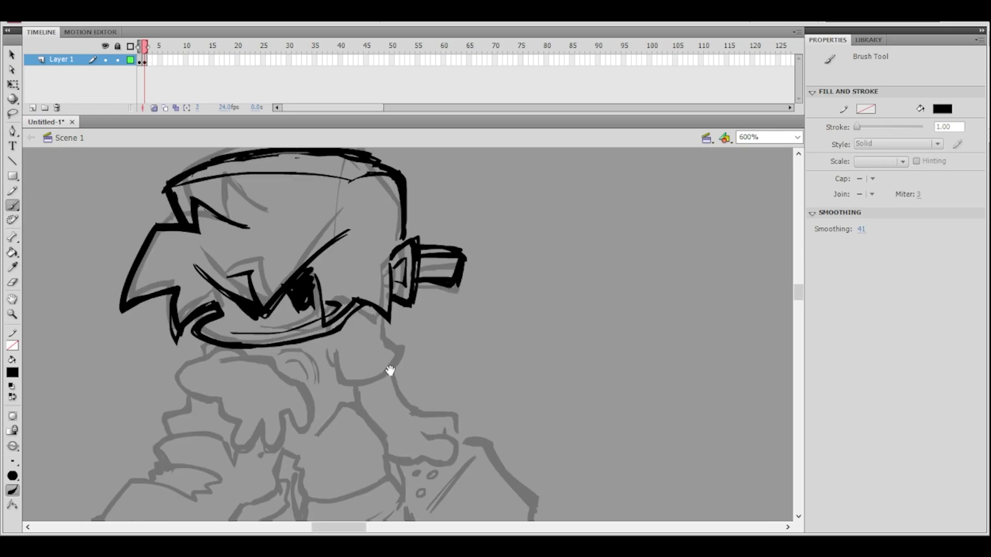
mouse_move(407, 301)
mouse_down()
mouse_move(500, 239)
mouse_move(476, 257)
mouse_up()
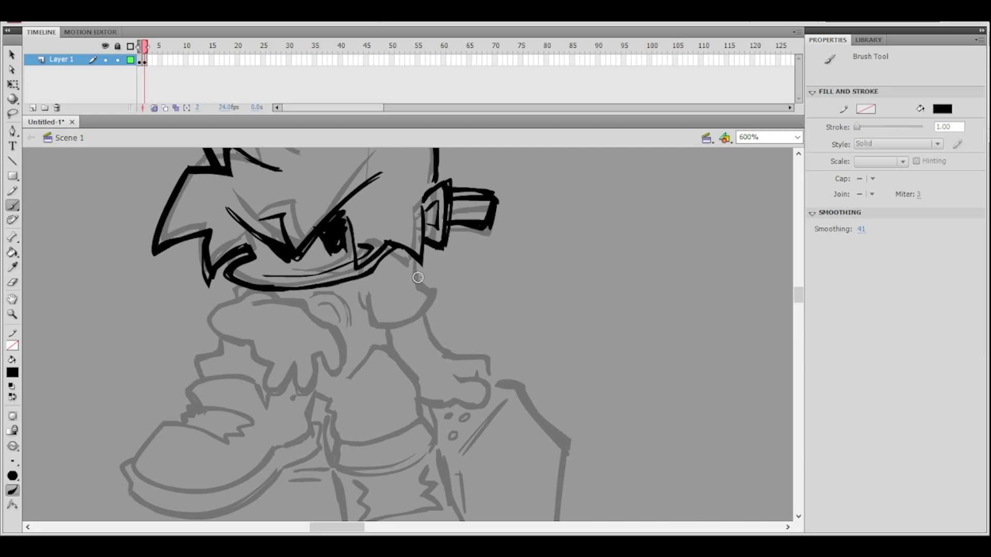
key(z)
click(394, 298)
drag(365, 273, 406, 233)
drag(375, 265, 357, 277)
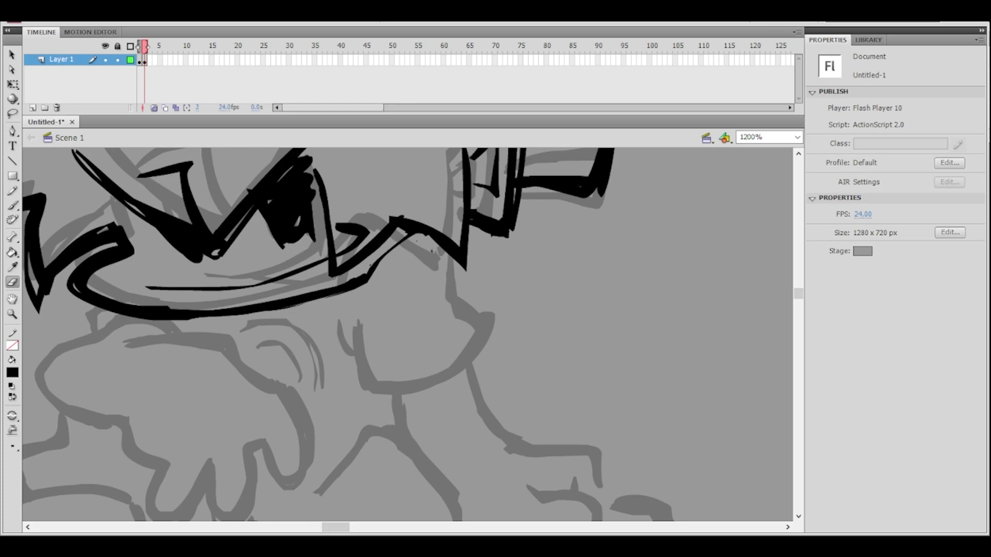
drag(401, 234, 407, 231)
drag(368, 273, 403, 239)
ctrl+shift+click(446, 236)
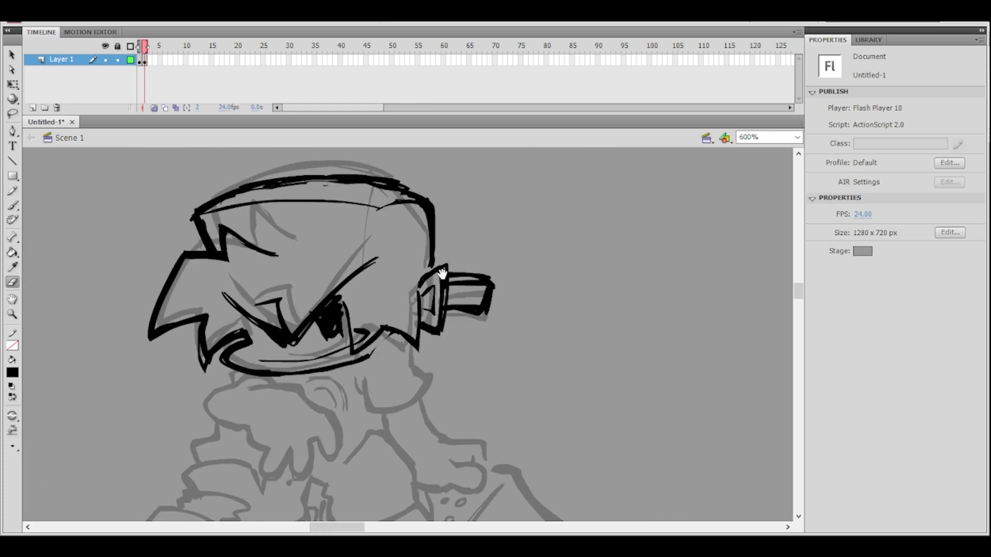
- Redraw the short jaw segment that joins the chin curve to the sideburn with the brush
drag(441, 276, 410, 218)
key(b)
drag(340, 298, 363, 280)
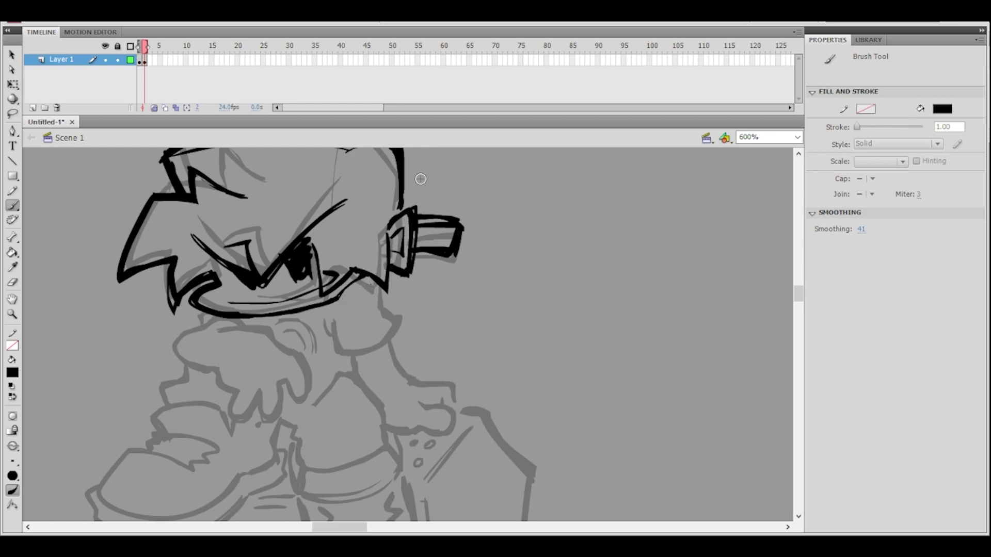
mouse_move(447, 286)
mouse_down()
mouse_move(485, 268)
mouse_move(449, 243)
mouse_move(451, 221)
mouse_move(450, 303)
mouse_move(433, 383)
mouse_move(411, 356)
mouse_up()
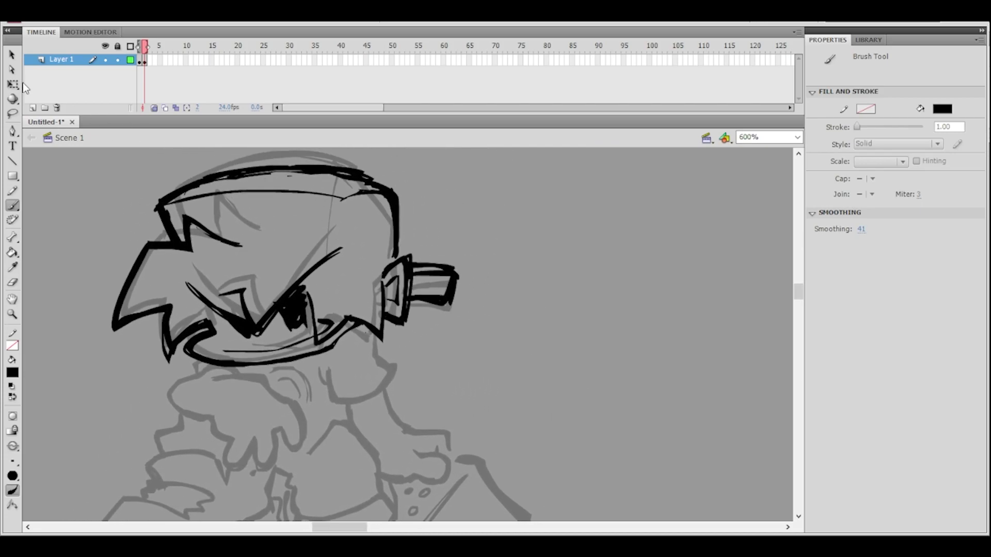
- Rotate the whole head drawing on frame 2 slightly counterclockwise and nudge it a little to the left
click(13, 84)
click(145, 60)
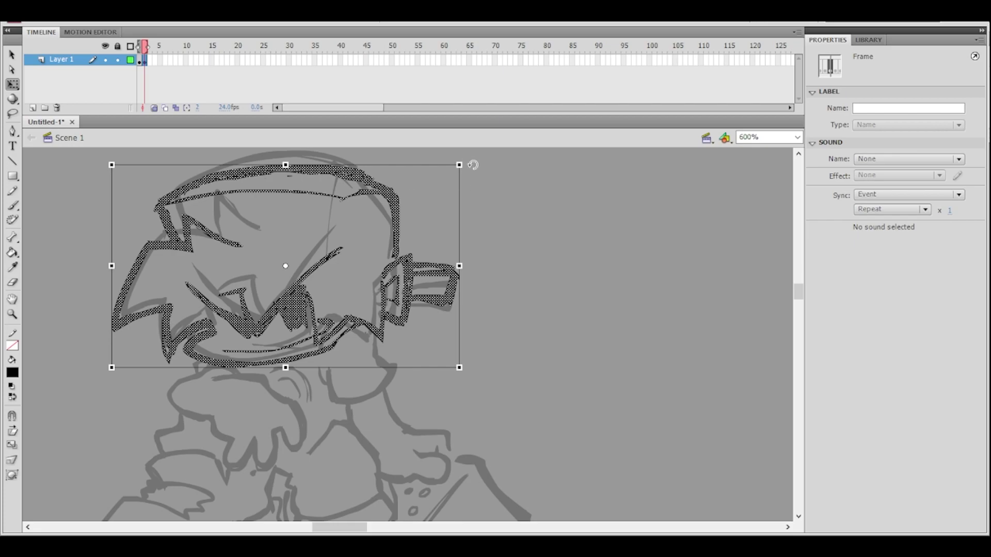
drag(467, 158, 482, 172)
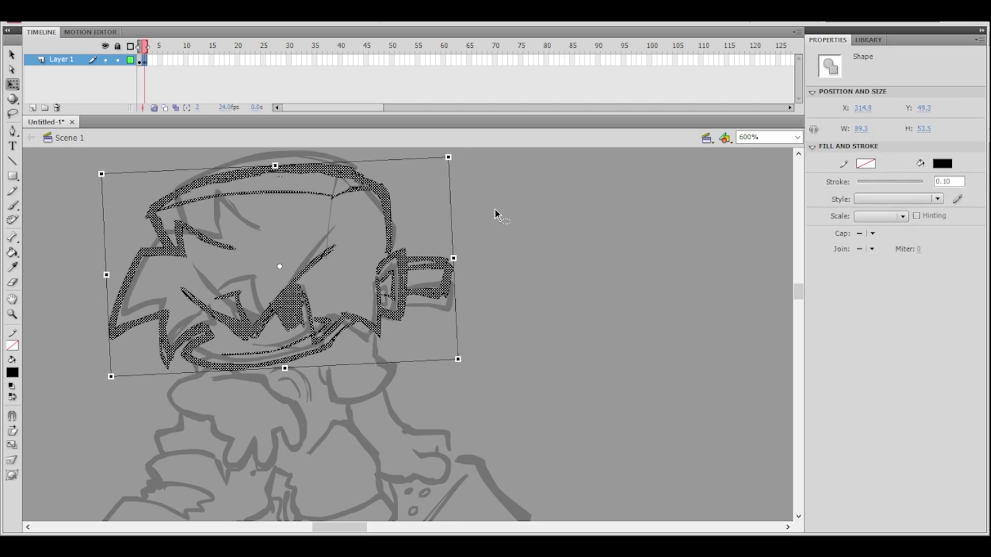
key(Left)
key(Left)
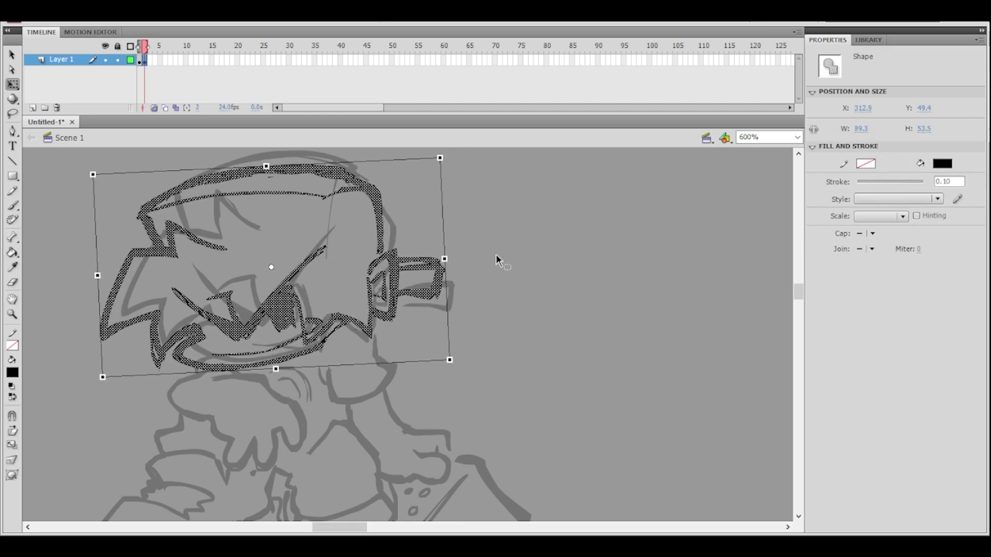
click(500, 254)
- Examine how the tilted head sits over the ghosted torso and legs
scroll(454, 258, down, 5)
click(12, 209)
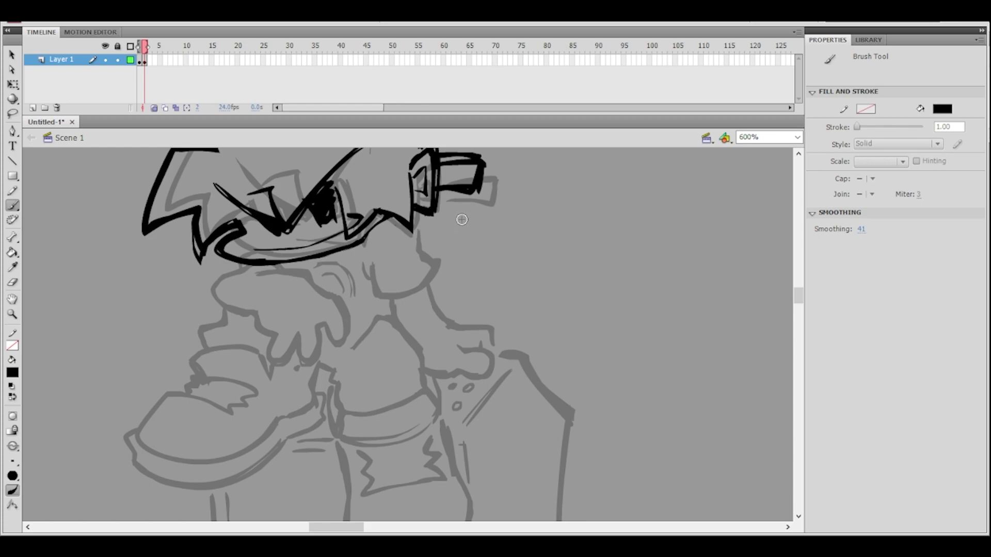
key(space)
mouse_move(439, 251)
mouse_down()
mouse_move(456, 250)
mouse_move(421, 315)
mouse_up()
key(space)
drag(500, 272, 482, 305)
ctrl+shift+click(459, 313)
drag(444, 352, 473, 251)
ctrl+click(419, 283)
drag(436, 284, 463, 287)
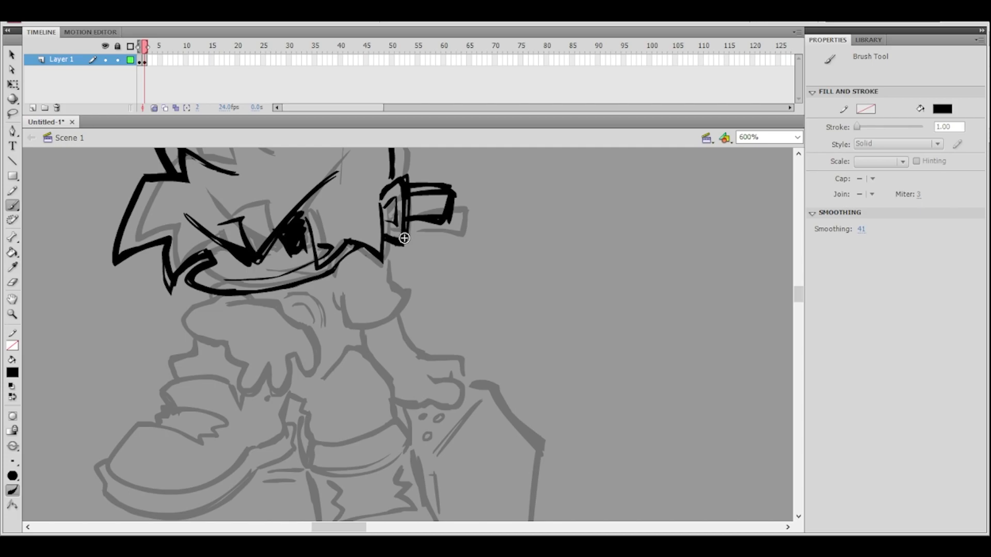
- Extend the first drawing by one frame and place a blank keyframe at frame 2, ahead of the head drawing
click(140, 62)
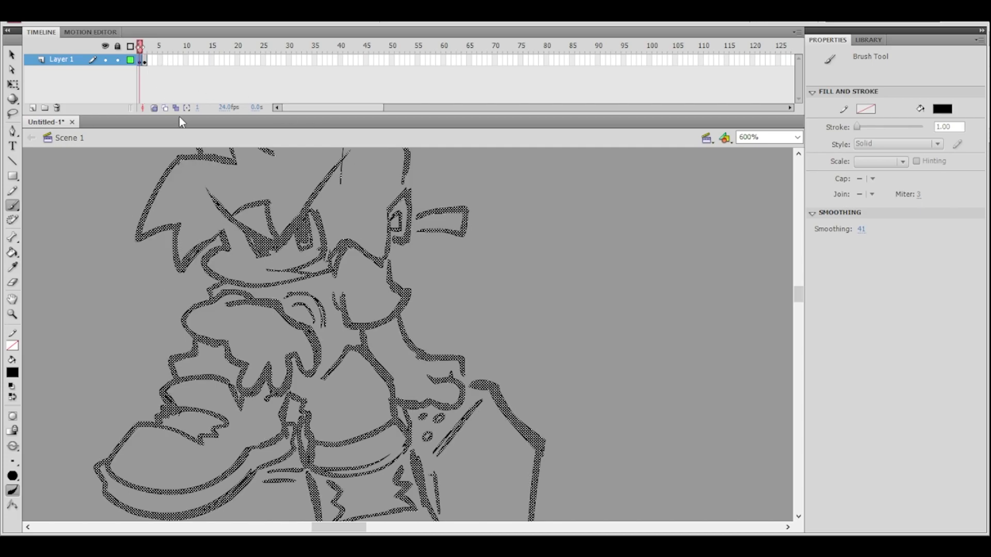
key(F5)
click(145, 62)
key(F7)
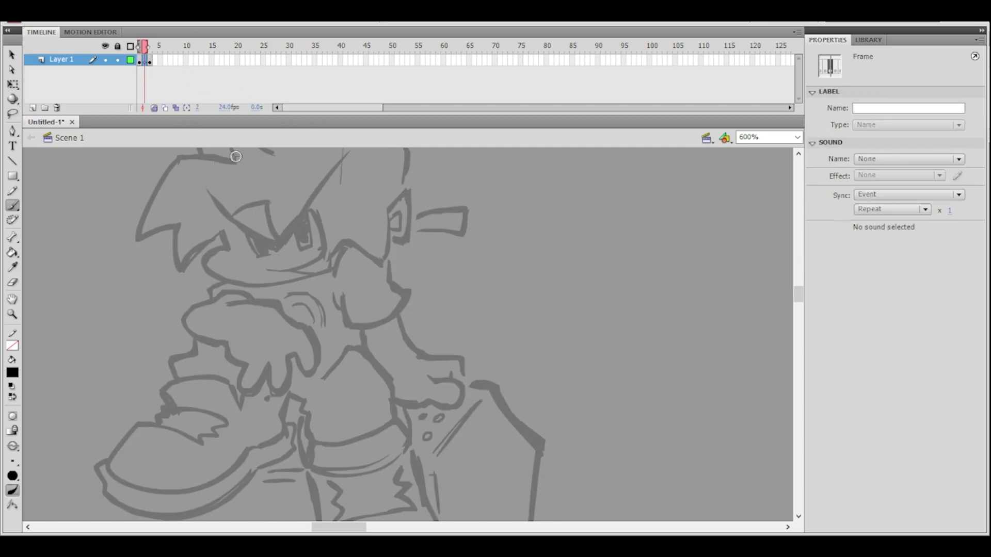
- Trace the line below the chin and the rounded end and upper edge of the ghosted hand with the brush
drag(253, 275, 211, 302)
mouse_move(253, 271)
mouse_down()
mouse_move(211, 286)
mouse_move(188, 330)
mouse_move(226, 345)
mouse_up()
mouse_move(226, 292)
mouse_down()
mouse_move(188, 309)
mouse_move(224, 344)
mouse_up()
mouse_move(224, 305)
mouse_down()
mouse_move(268, 303)
mouse_move(309, 329)
mouse_up()
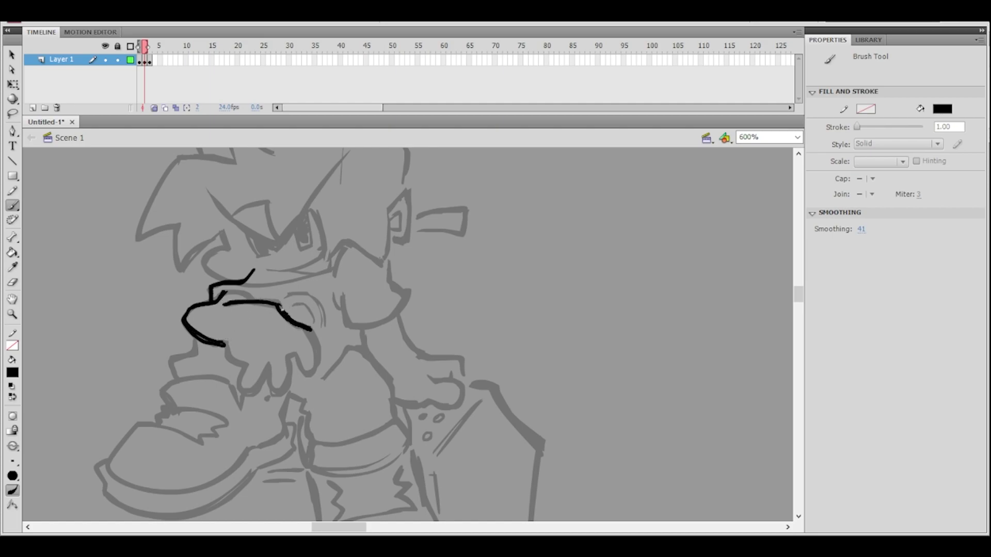
- Trace the hand's underside and drooping fingers, and add the small curve above its upper edge
mouse_move(225, 345)
mouse_down()
mouse_move(247, 366)
mouse_move(241, 380)
mouse_move(269, 364)
mouse_move(275, 396)
mouse_move(288, 359)
mouse_move(269, 388)
mouse_move(288, 360)
mouse_move(276, 392)
mouse_up()
key(ctrl+z)
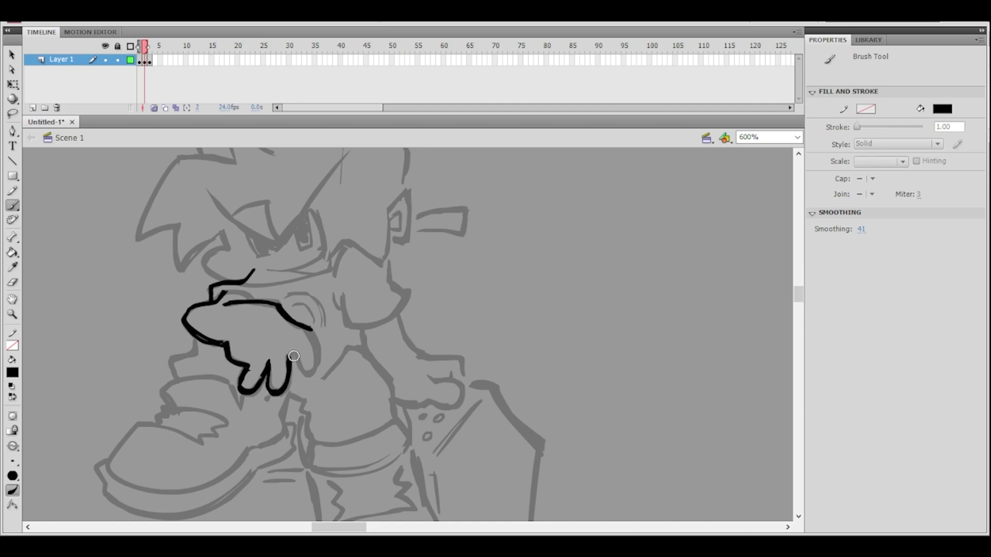
mouse_move(299, 352)
mouse_down()
mouse_move(308, 371)
mouse_move(313, 332)
mouse_move(304, 369)
mouse_up()
mouse_move(309, 328)
mouse_down()
mouse_move(312, 369)
mouse_move(316, 356)
mouse_move(313, 334)
mouse_move(302, 369)
mouse_up()
drag(387, 261, 374, 292)
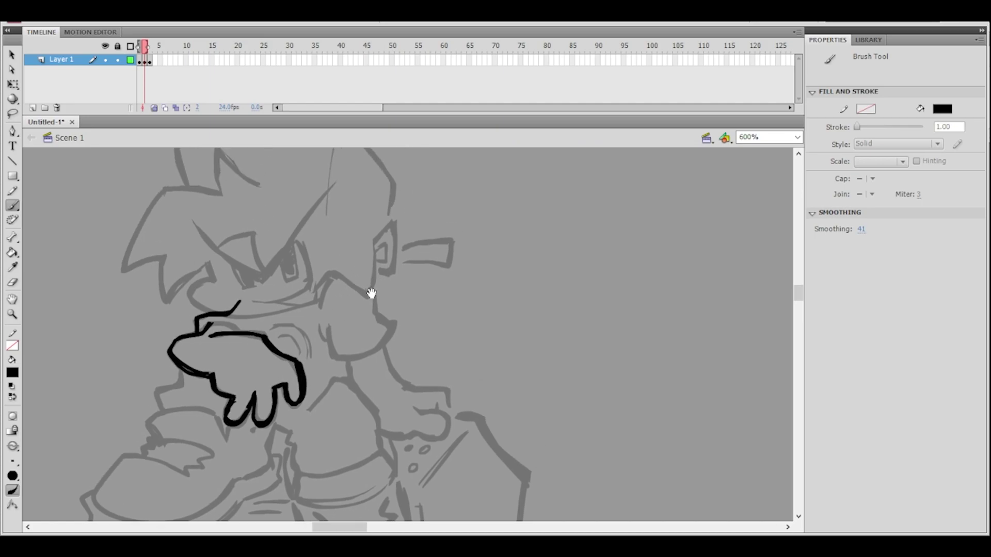
drag(214, 331, 234, 328)
drag(354, 261, 366, 243)
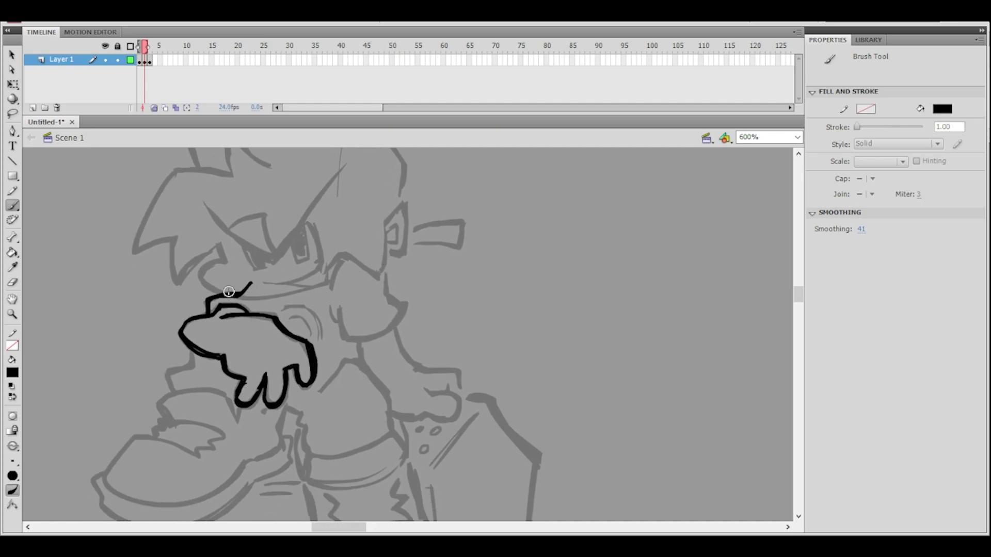
- Trim the thick outline at the hand's rounded end with the eraser
click(13, 282)
mouse_move(188, 337)
mouse_down()
mouse_move(232, 351)
mouse_move(190, 346)
mouse_up()
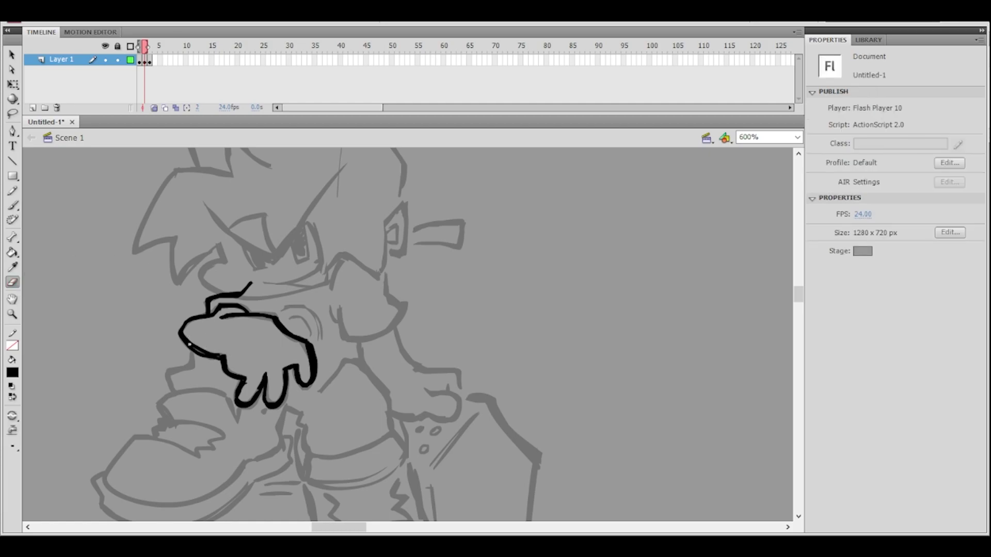
drag(367, 263, 360, 284)
key(ctrl+minus)
key(ctrl+equal)
drag(377, 341, 323, 279)
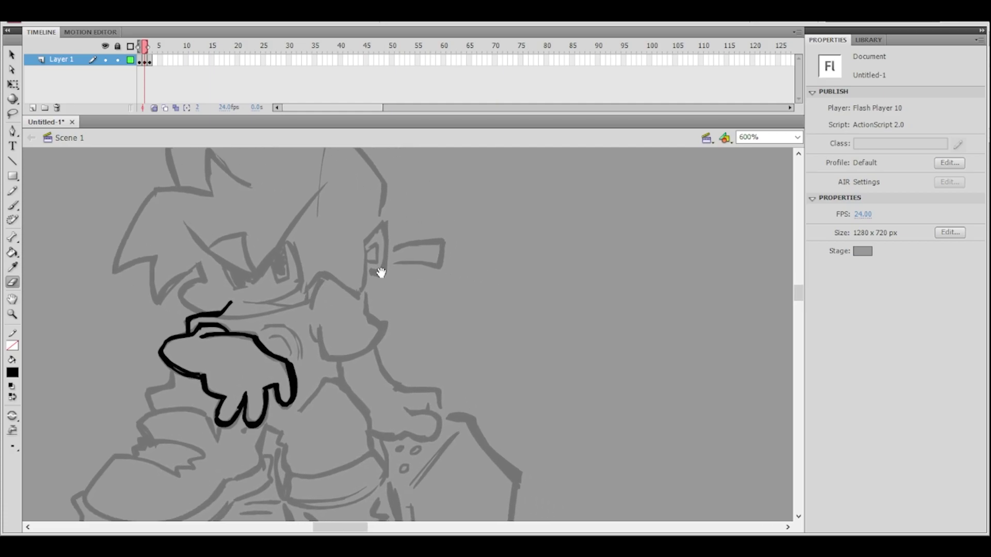
- Copy the traced hand drawing and paste it in place on frame 3 with the head
key(q)
drag(140, 248, 342, 460)
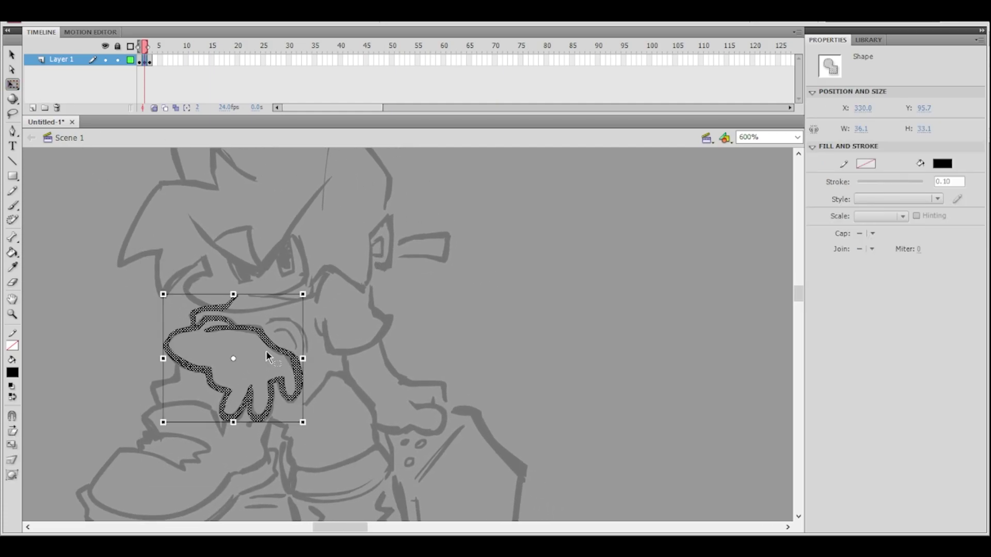
key(ctrl+c)
click(149, 61)
click(565, 270)
key(ctrl+shift+v)
- Move the pasted hand down and left of its ghost, beneath the chin, to X 326.7, Y 98.7
drag(276, 346, 259, 367)
key(Left)
key(Left)
key(Left)
key(Up)
key(Up)
key(Up)
key(Up)
key(Up)
key(Up)
key(Up)
key(Up)
key(Up)
key(Up)
key(Up)
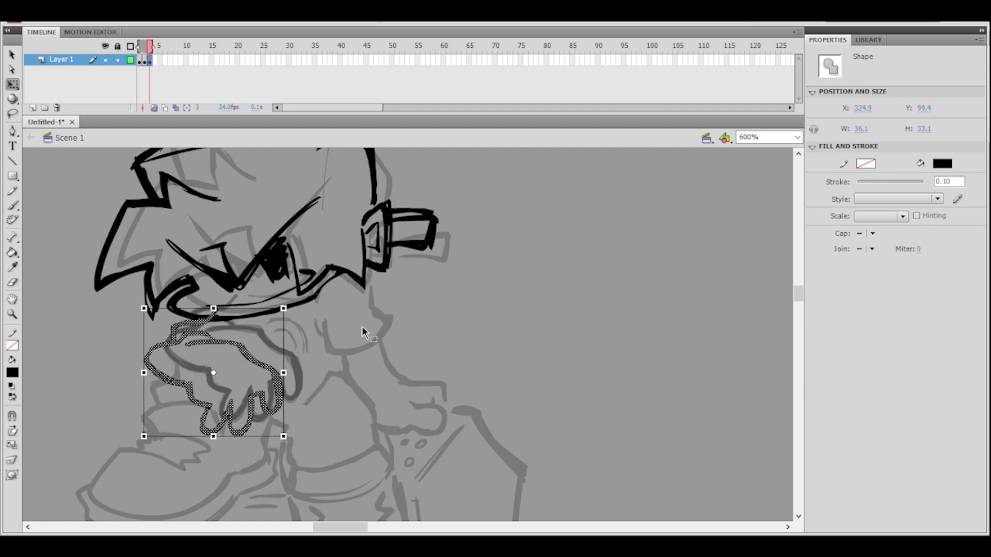
key(Right)
key(Right)
key(Right)
key(Right)
key(Right)
key(Right)
key(Up)
key(Up)
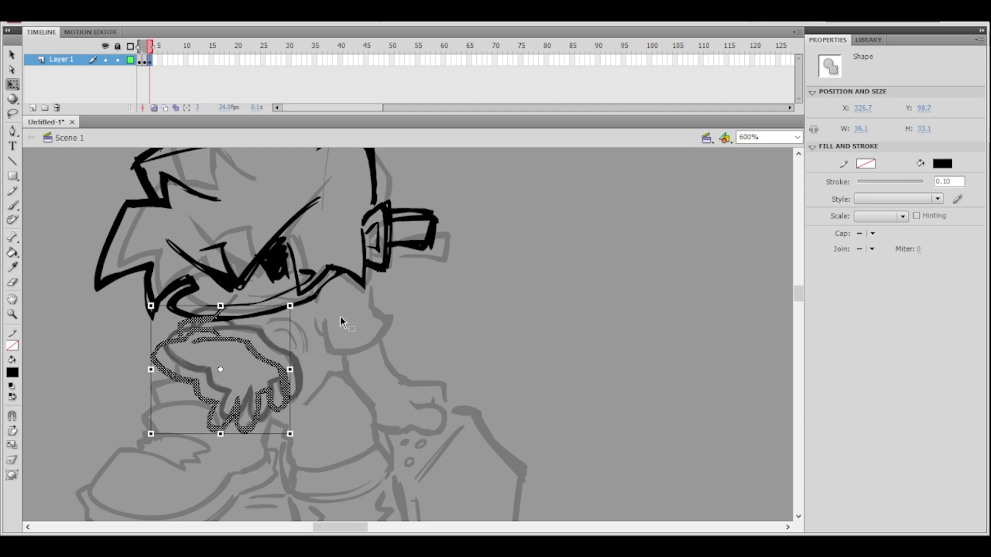
click(359, 326)
- Erase the end of the hand's upper line that crosses the chin into the mouth area
key(ctrl+equal)
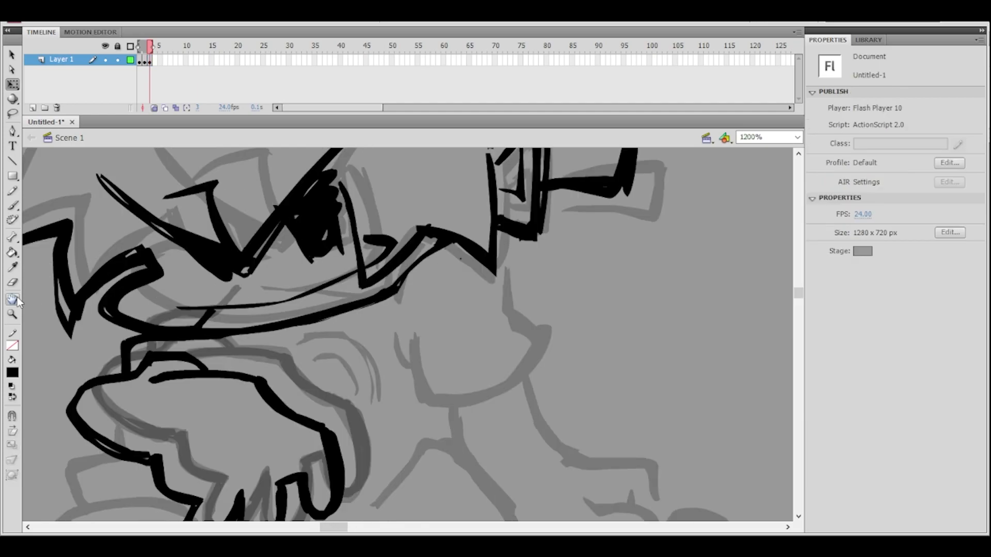
key(e)
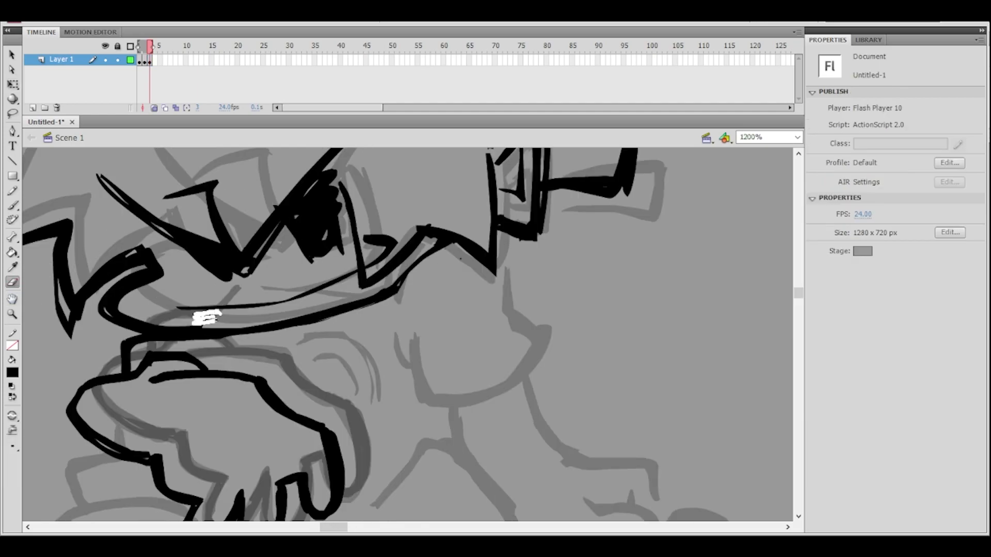
drag(214, 312, 214, 313)
mouse_move(215, 316)
mouse_down()
mouse_move(182, 328)
mouse_move(207, 315)
mouse_up()
- Trim the upper edge of the small mark at the mouth corner below the eye with the eraser
ctrl+shift+click(446, 310)
ctrl+shift+click(445, 326)
ctrl+click(381, 342)
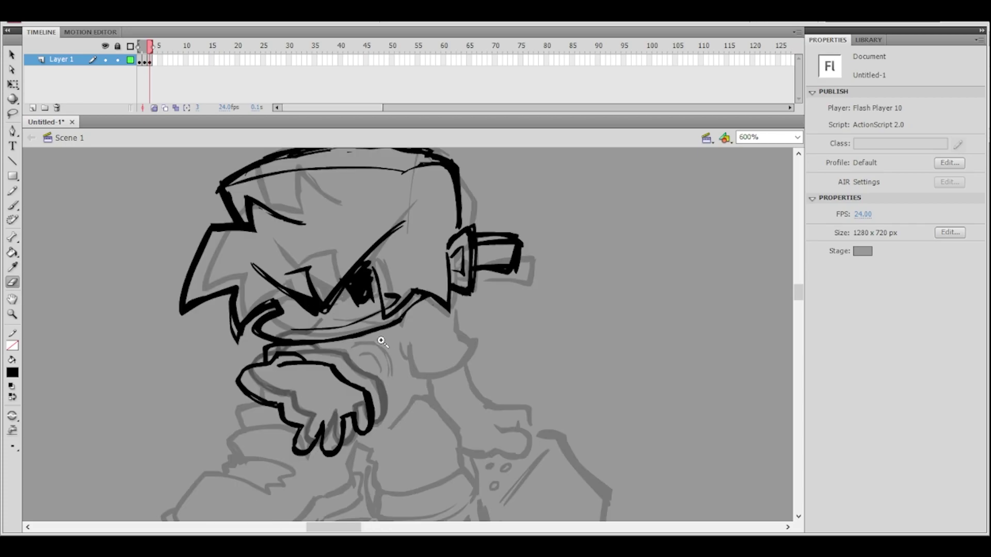
key(ctrl+equal)
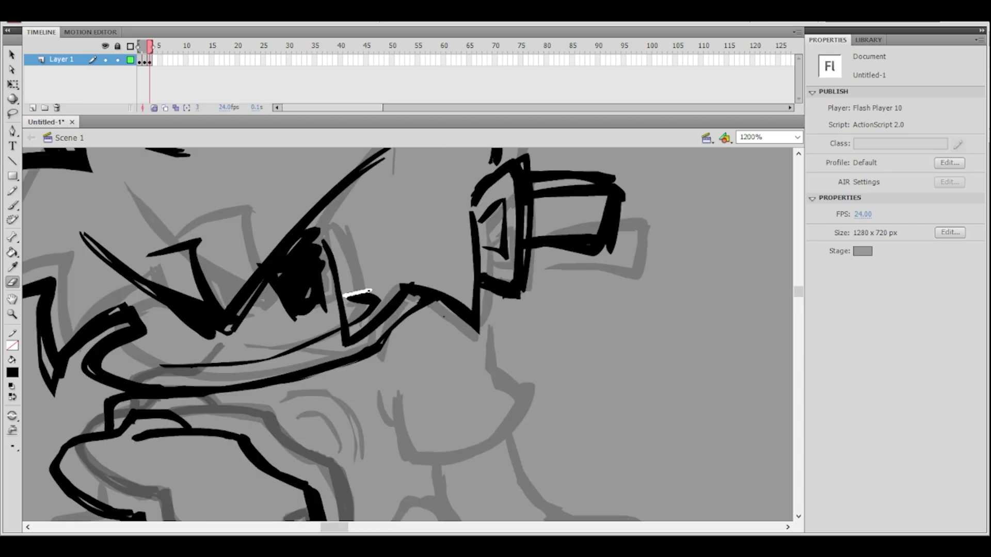
key(ctrl+minus)
alt+click(437, 328)
click(391, 341)
click(387, 335)
click(386, 333)
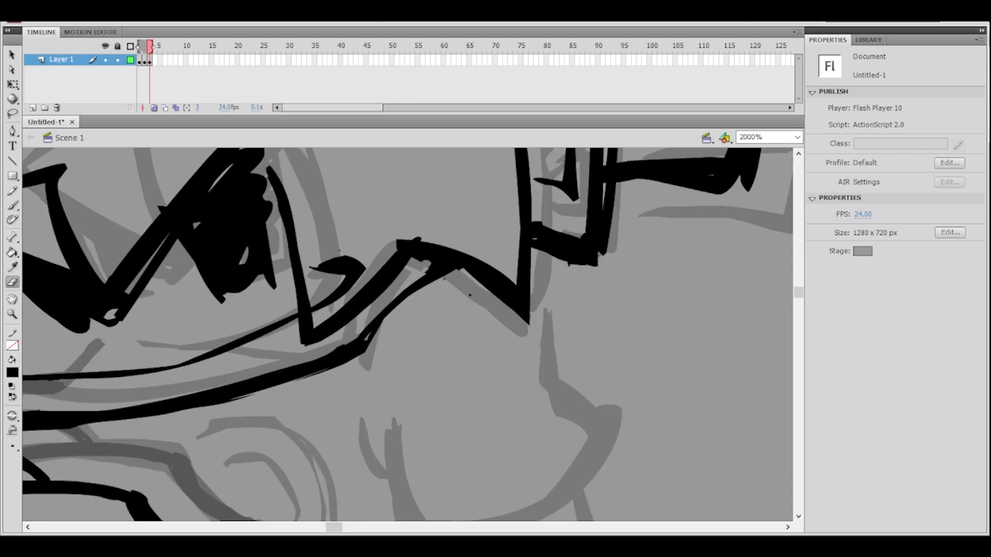
alt+click(417, 354)
alt+click(417, 355)
drag(433, 360, 394, 343)
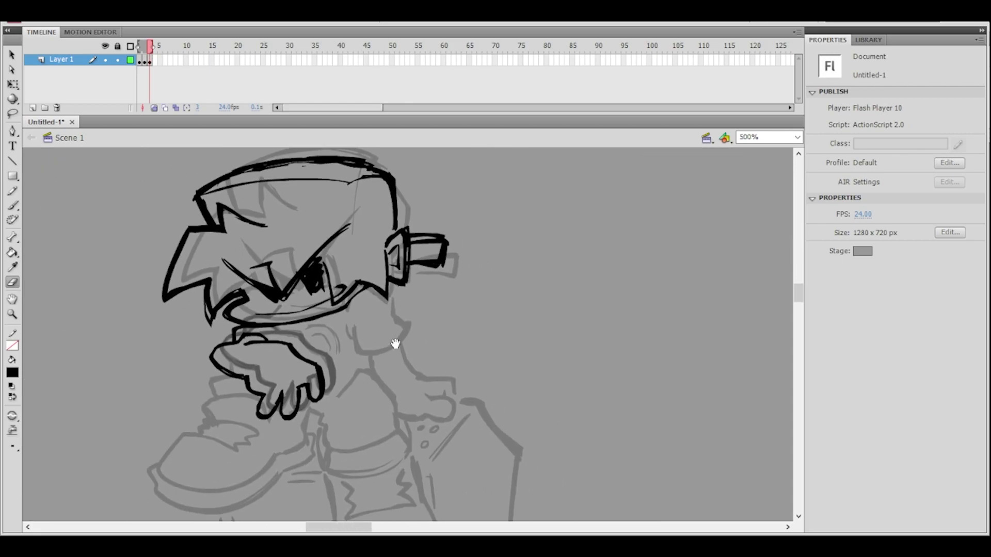
- Thicken the upper line across the back of the hand on frame 3 with the brush
key(ctrl+equal)
key(b)
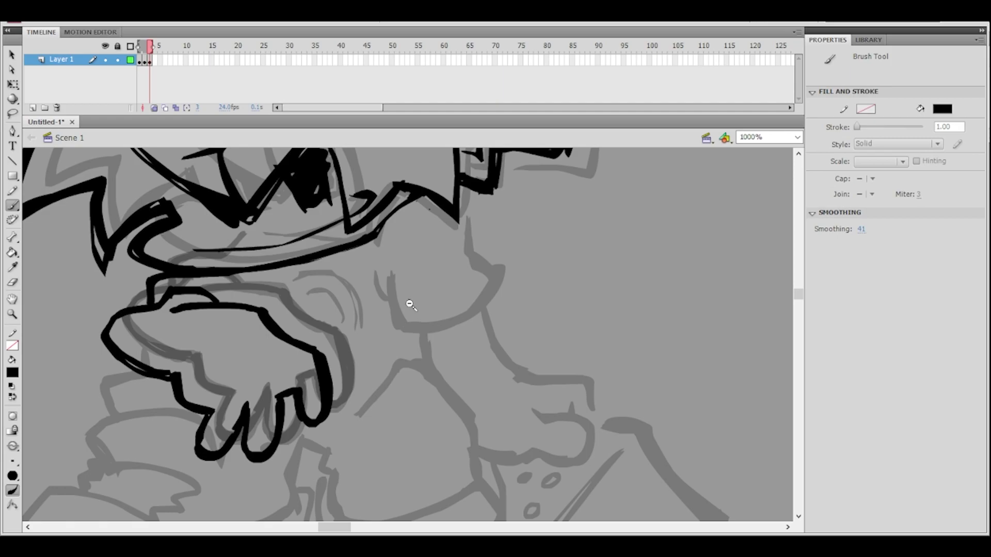
key(ctrl+minus)
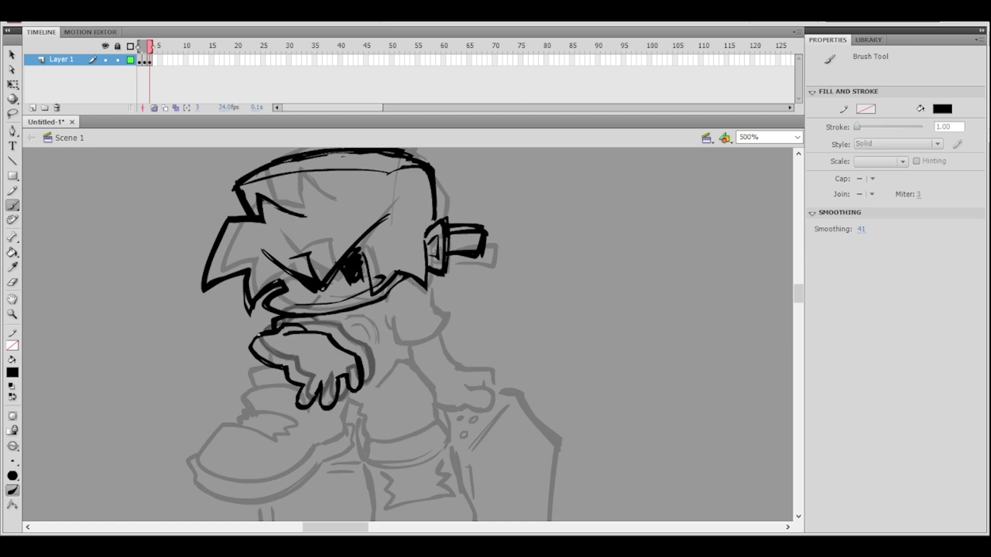
drag(285, 333, 328, 340)
key(ctrl+equal)
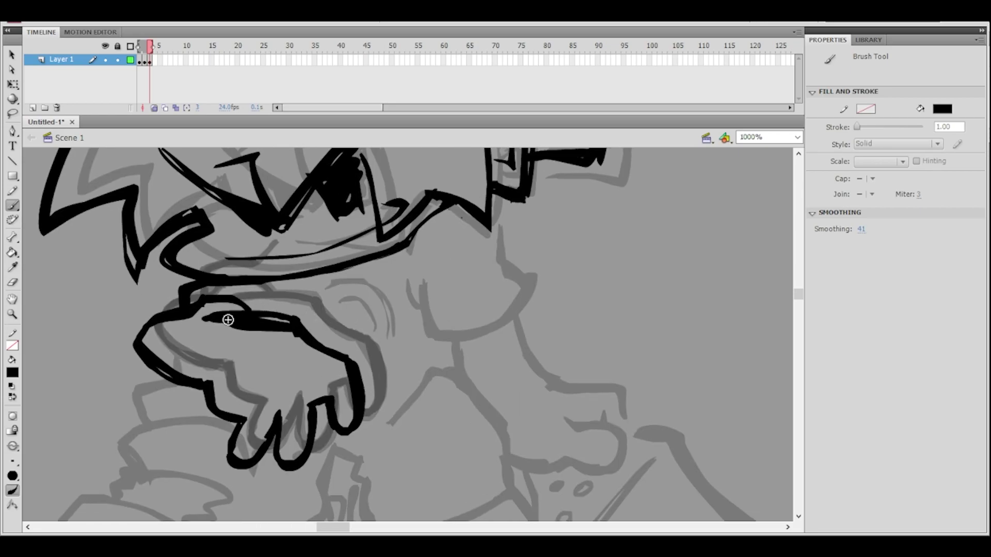
- Thin the thickened hand line by erasing along its upper edge beneath the short curve
key(e)
mouse_move(208, 316)
mouse_down()
mouse_move(239, 313)
mouse_move(238, 331)
mouse_move(280, 338)
mouse_move(265, 316)
mouse_move(312, 322)
mouse_up()
drag(226, 314, 212, 312)
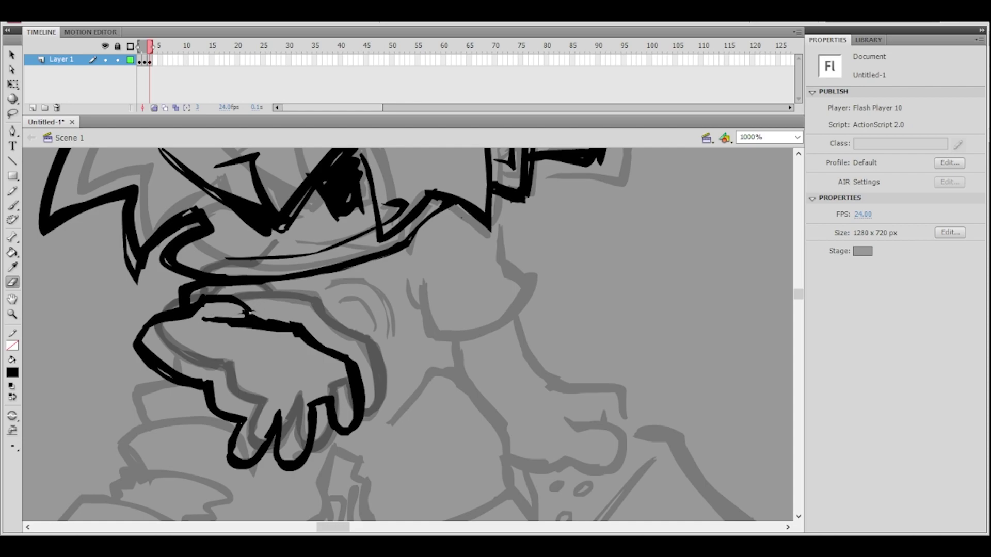
key(b)
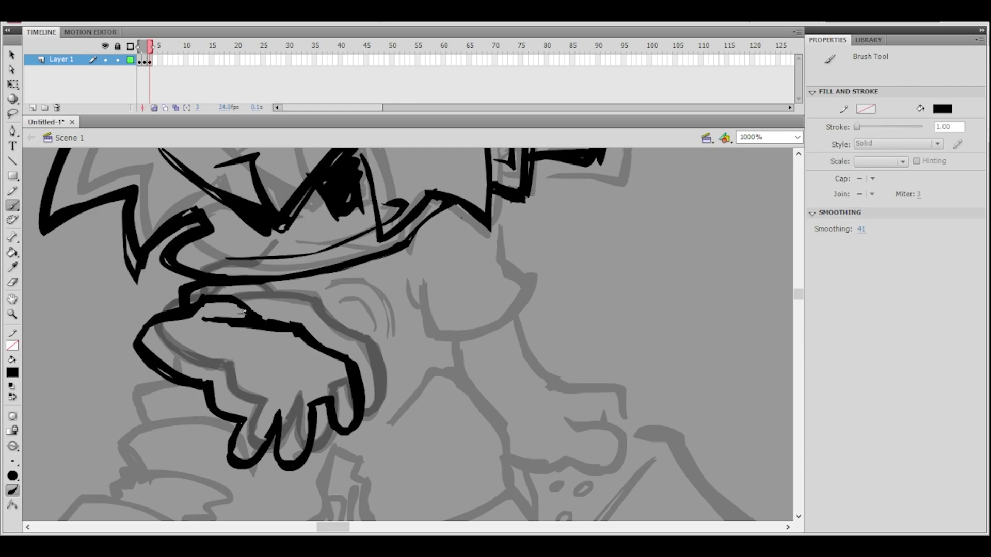
key(ctrl+minus)
drag(420, 327, 343, 345)
key(ctrl+equal)
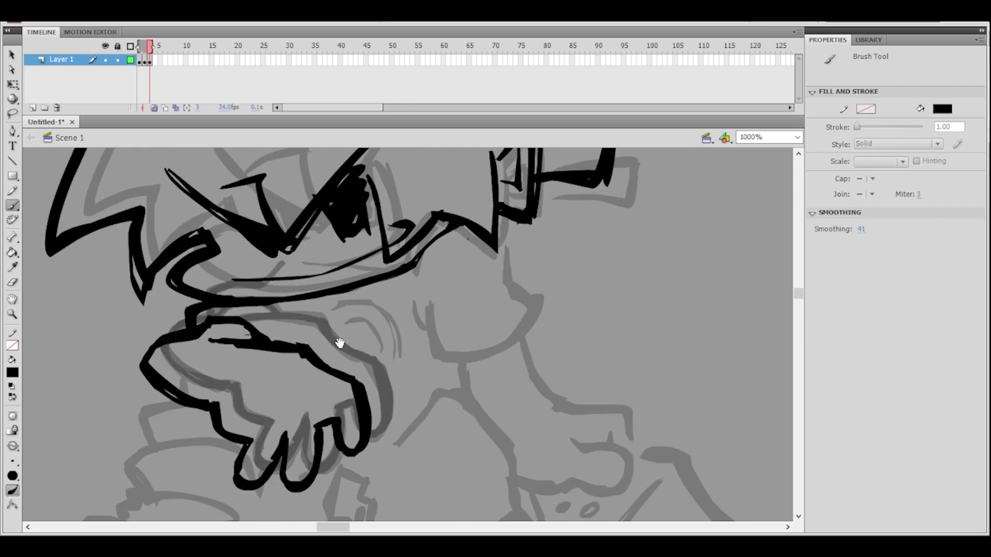
- Erase the stray ink between the short curve and the hand's upper line, and refine the line's tapered tip
click(12, 282)
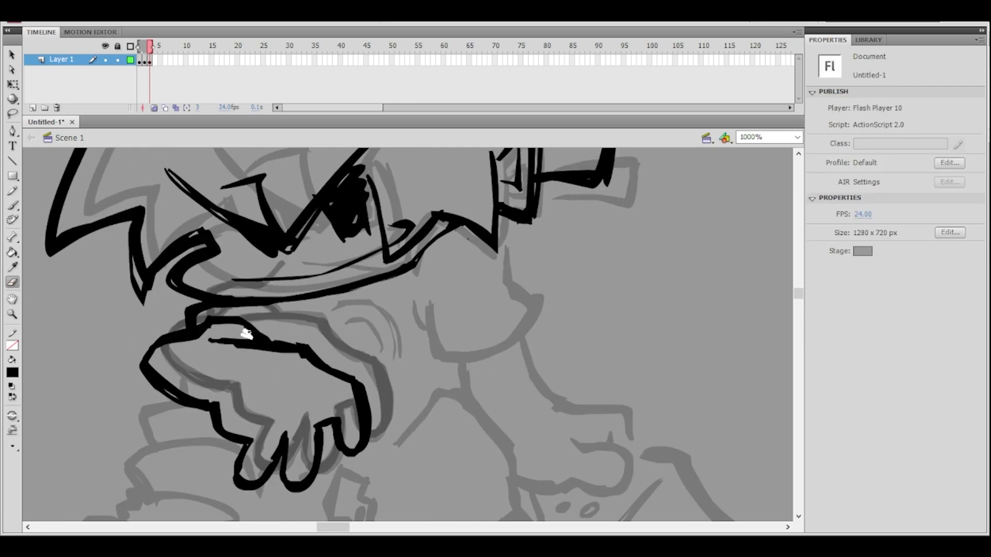
mouse_move(223, 348)
mouse_down()
mouse_move(288, 357)
mouse_move(279, 338)
mouse_move(302, 343)
mouse_up()
key(ctrl+z)
key(ctrl+minus)
drag(414, 316, 402, 323)
key(ctrl+equal)
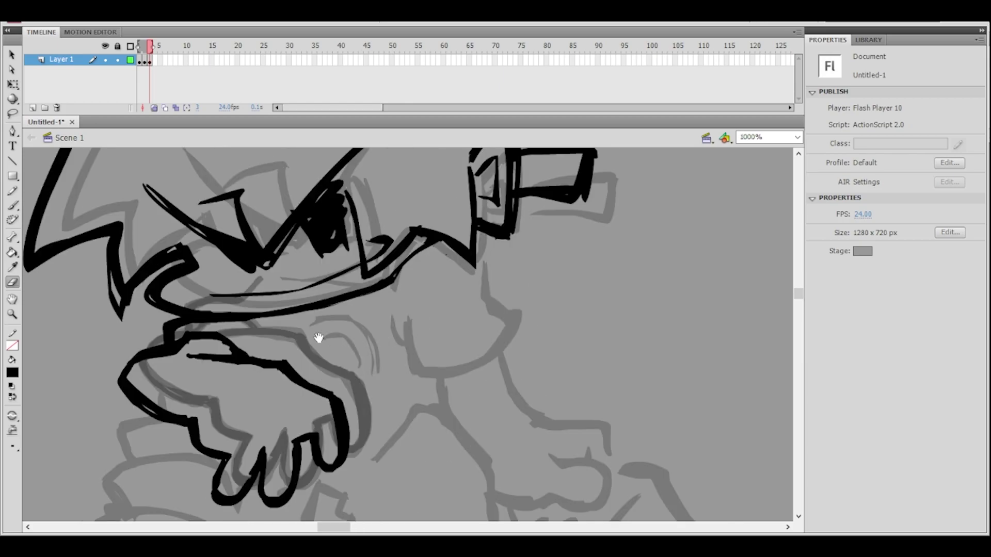
drag(201, 354, 190, 353)
drag(201, 354, 219, 357)
drag(192, 353, 222, 354)
click(13, 205)
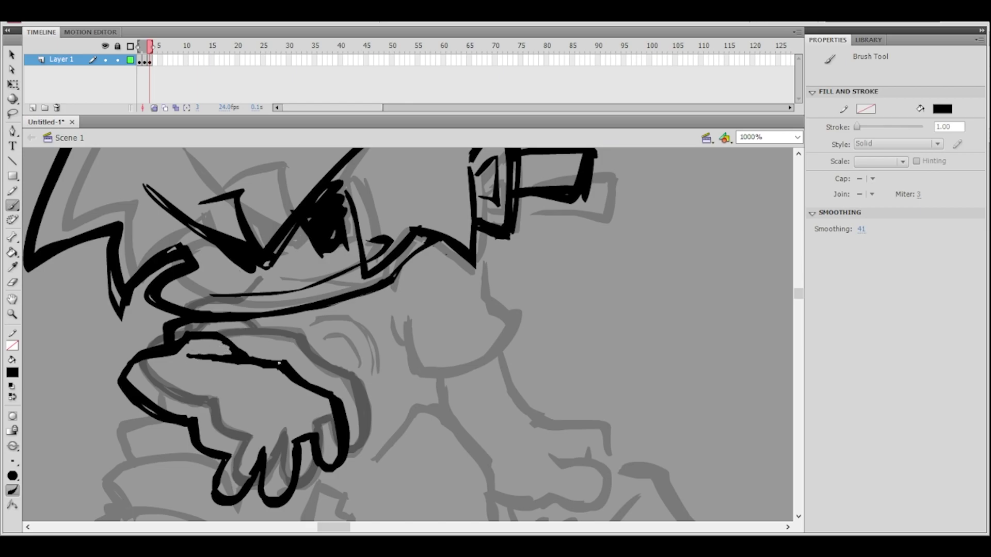
- Check the frame 3 head and hand without onion skinning, and restore the onion skin
key(ctrl+minus)
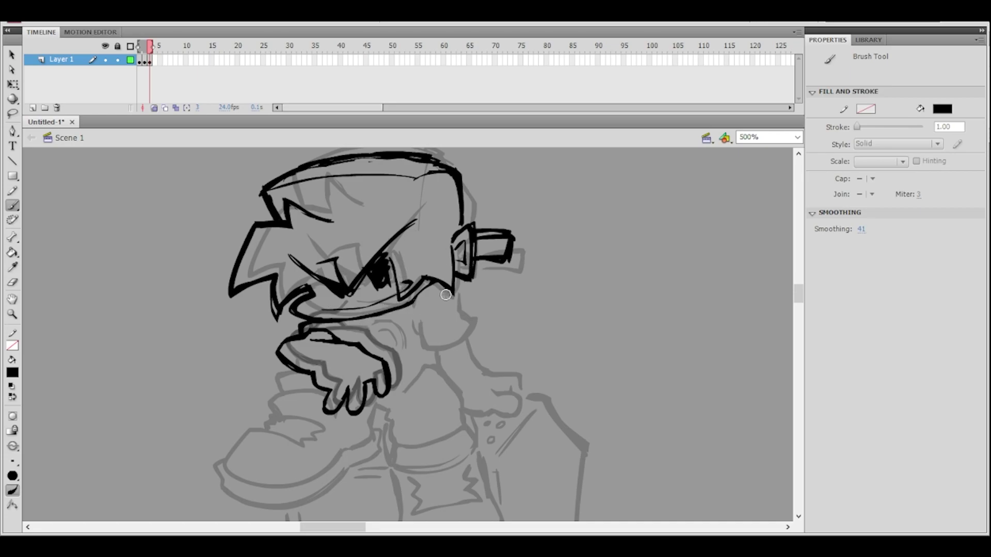
alt+click(486, 318)
ctrl+click(389, 344)
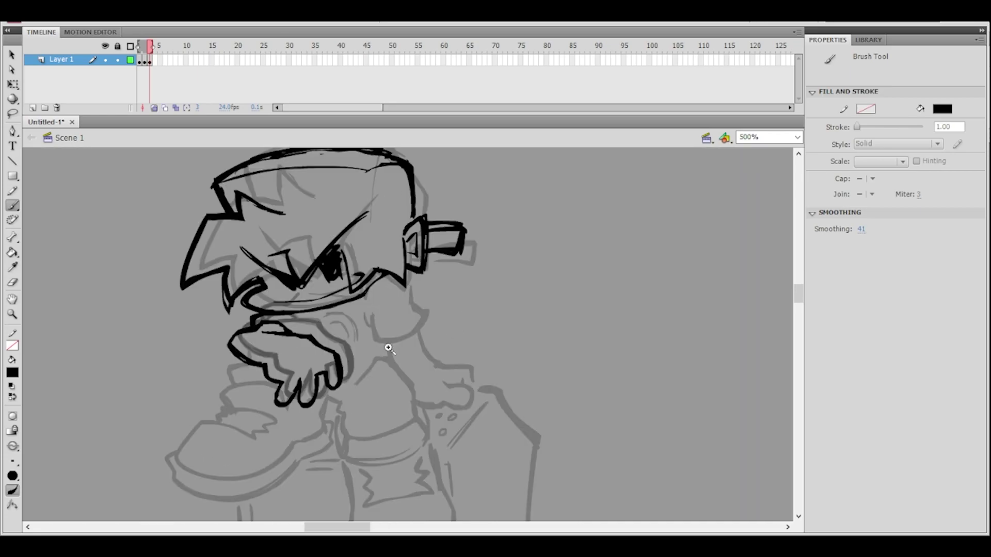
drag(393, 326, 427, 354)
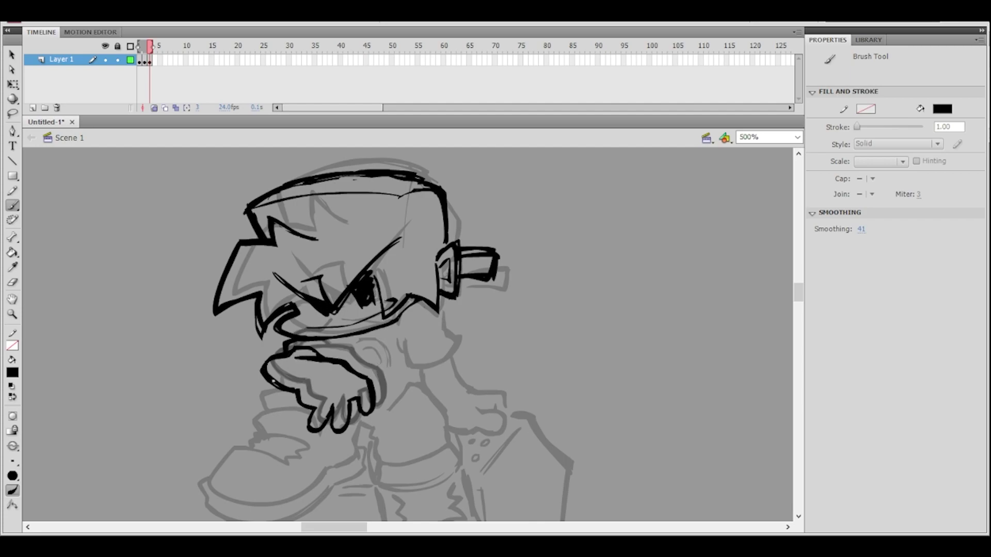
click(154, 108)
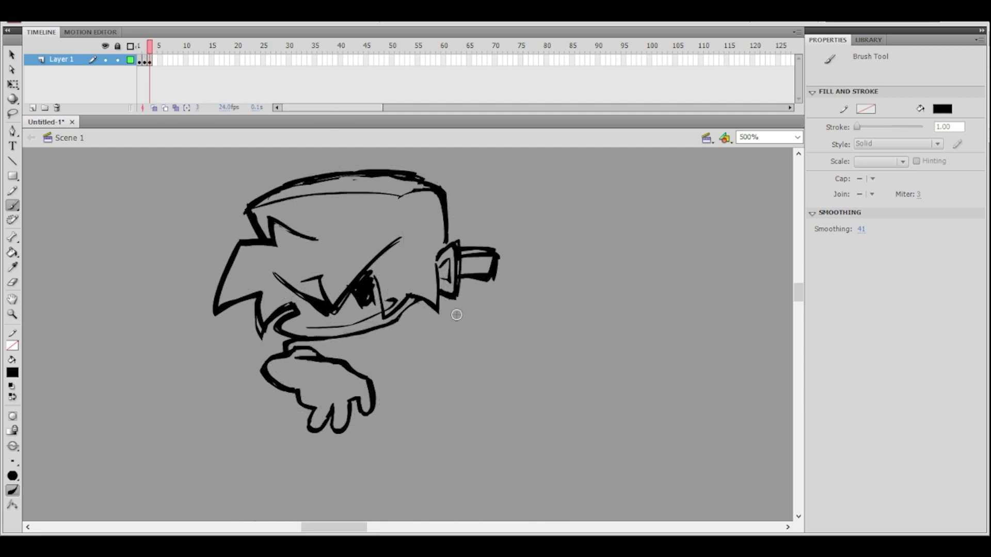
click(154, 108)
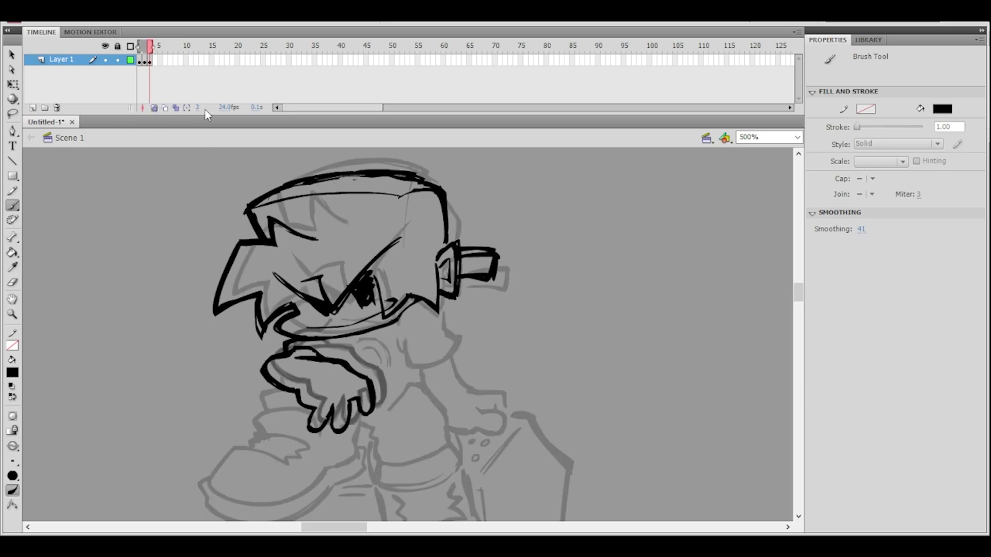
ctrl+shift+click(432, 309)
ctrl+click(418, 337)
drag(420, 335, 426, 314)
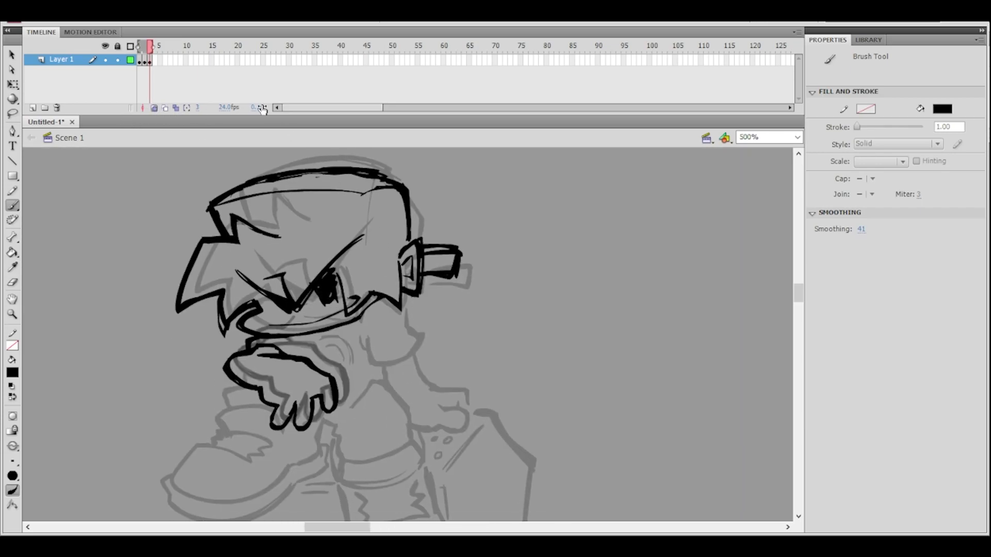
- Compare the drawings on frames 1, 2 and 3, ending on frame 3
click(154, 61)
click(145, 60)
click(139, 60)
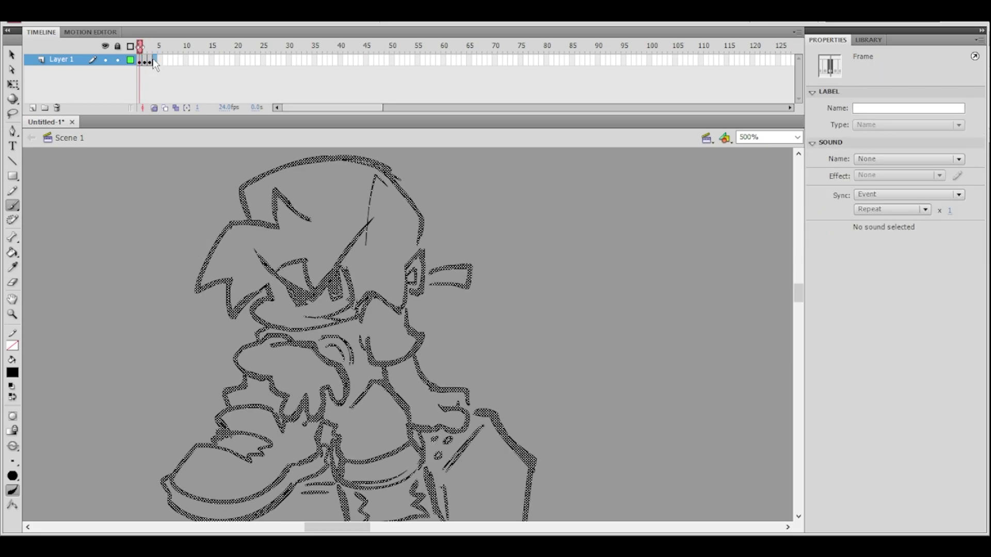
click(154, 63)
click(147, 61)
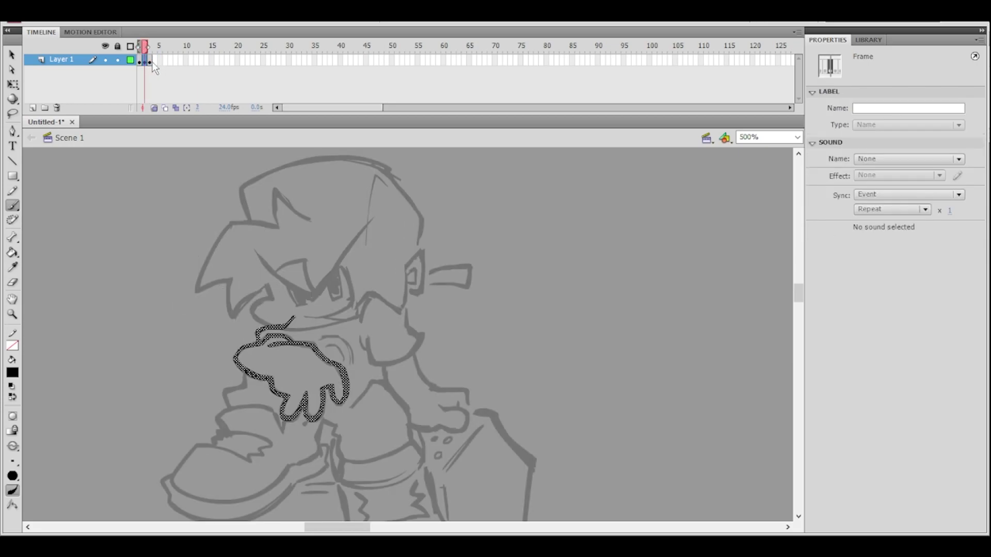
key(.)
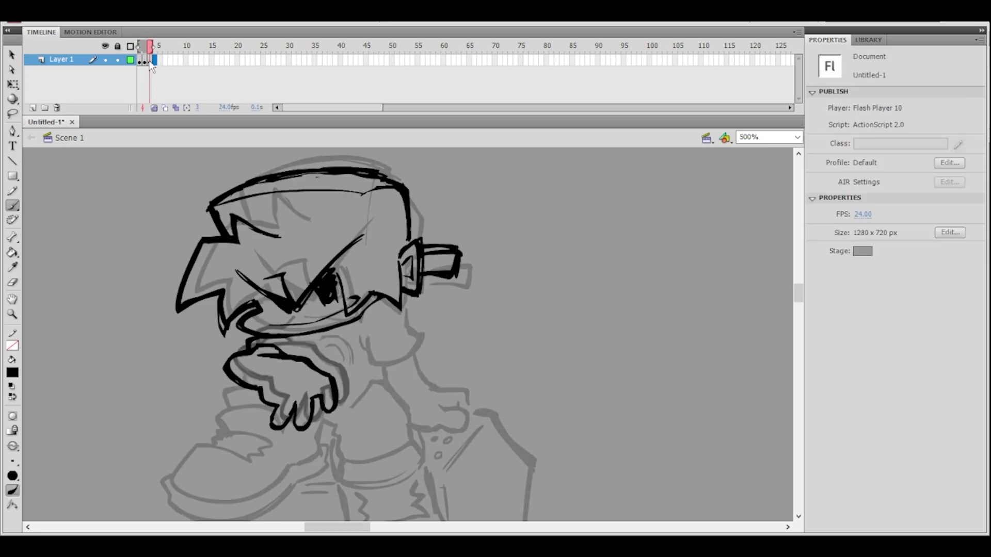
click(151, 61)
click(146, 61)
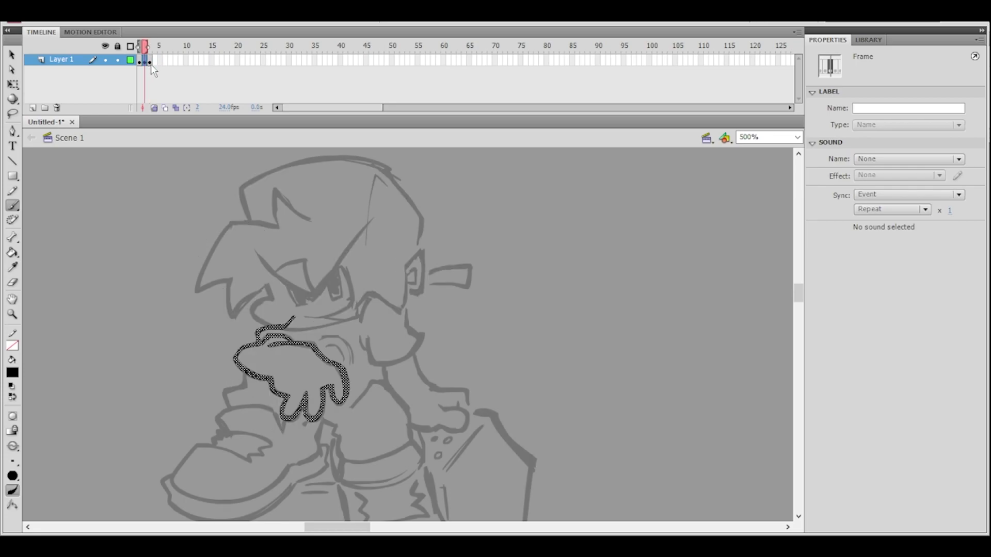
click(150, 61)
- Select only the hand on frame 3 with the Lasso tool and remove it, keeping the head
click(14, 113)
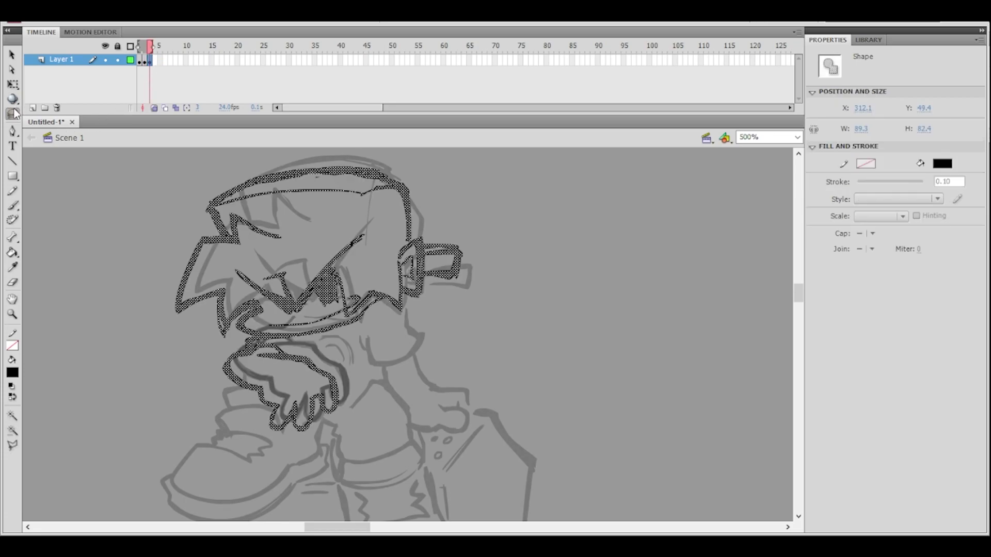
click(251, 341)
mouse_move(249, 330)
mouse_down()
mouse_move(295, 345)
mouse_move(222, 438)
mouse_move(245, 334)
mouse_up()
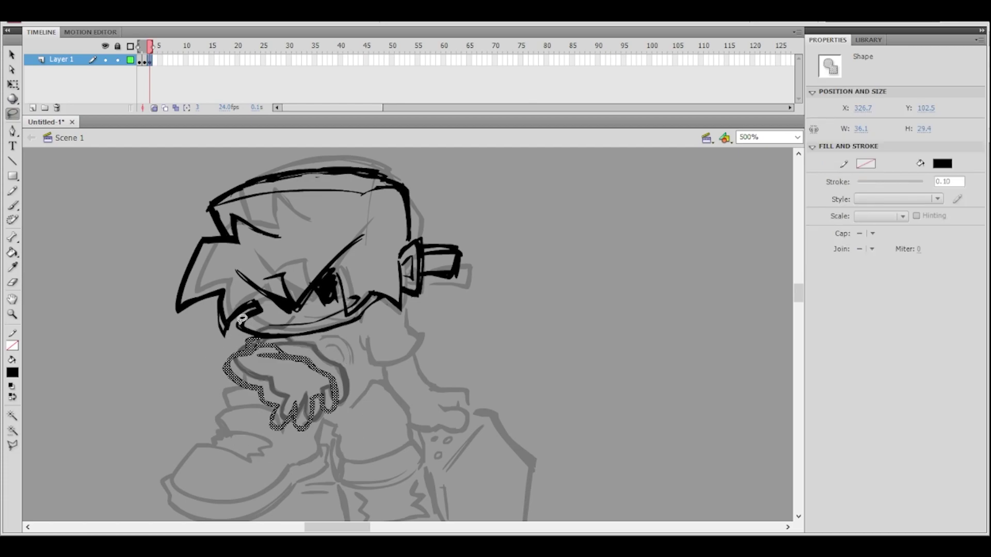
click(241, 319)
- Copy the original traced hand from frame 2 and paste it in place on frame 3
click(146, 60)
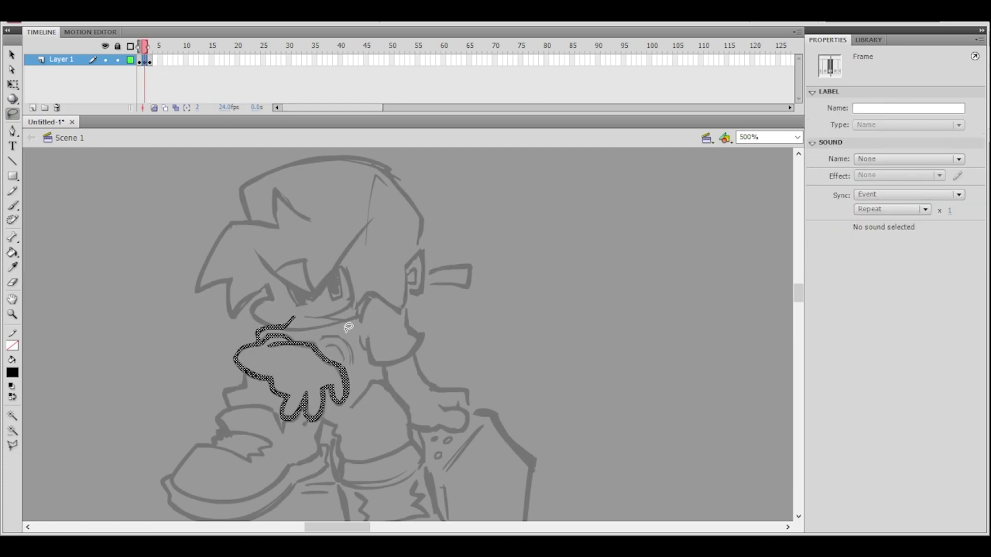
click(310, 344)
click(149, 61)
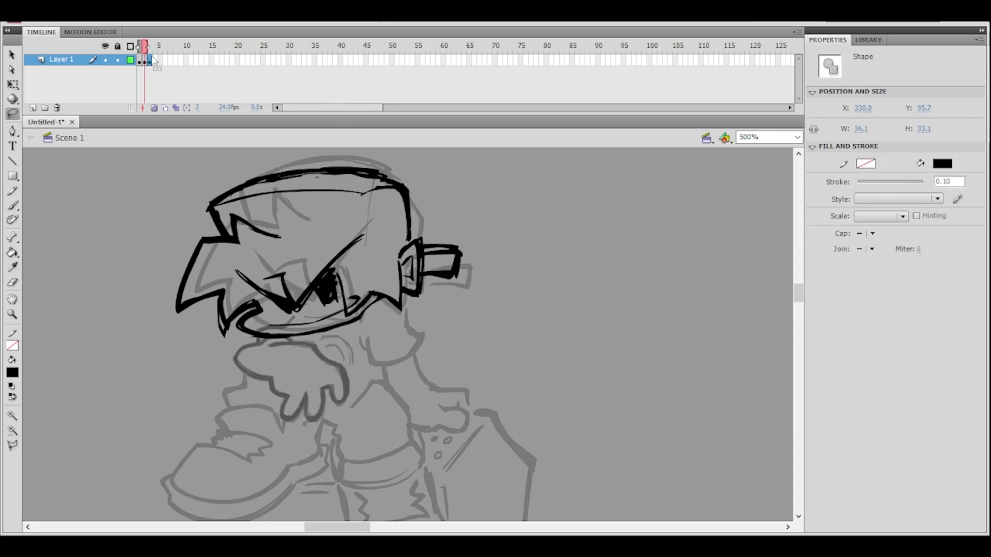
click(585, 330)
key(ctrl+shift+v)
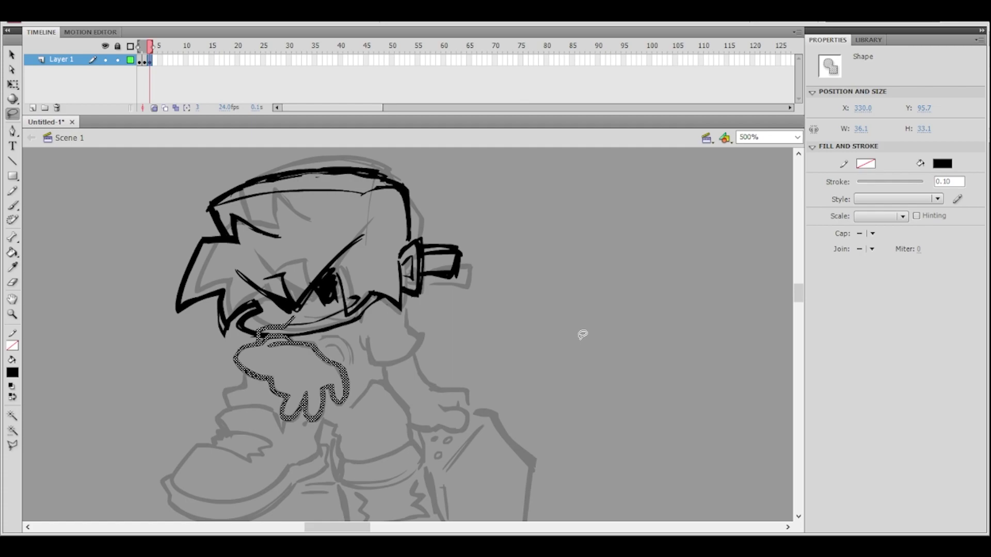
- Nudge the pasted hand slightly left and down to X 329.0, Y 98.1, and deselect it
key(Left)
key(Left)
key(Left)
key(Left)
key(Down)
key(Down)
key(Down)
key(Down)
key(Down)
key(Down)
key(Down)
key(Down)
key(Down)
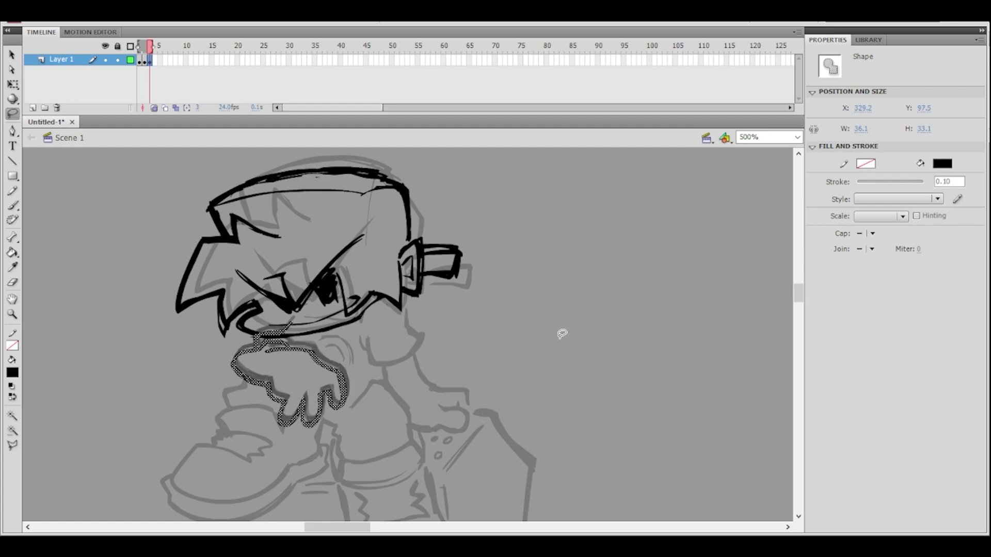
key(Down)
key(Down)
key(Down)
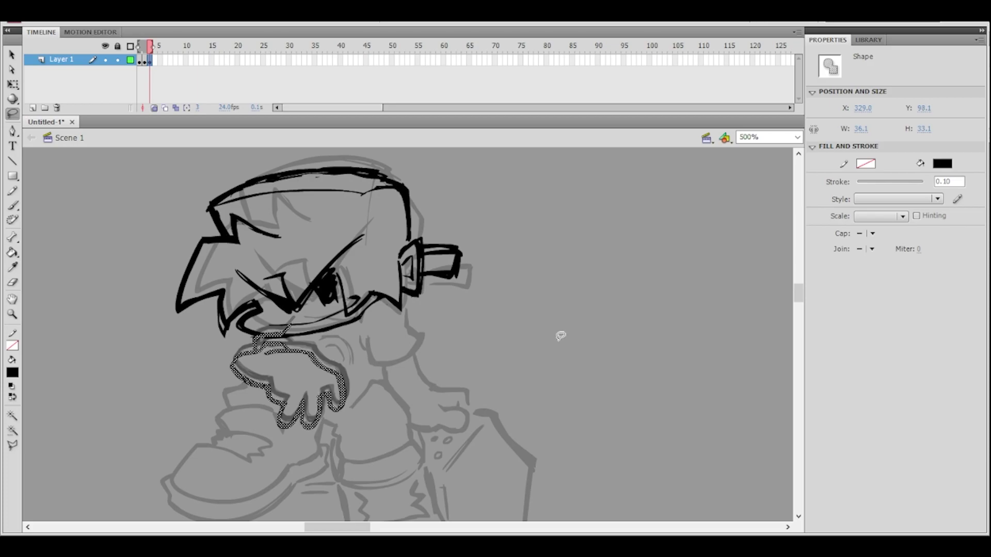
click(560, 335)
- Lasso the end of the hand's upper line that crosses into the mouth and delete it
ctrl+click(360, 325)
ctrl+click(353, 323)
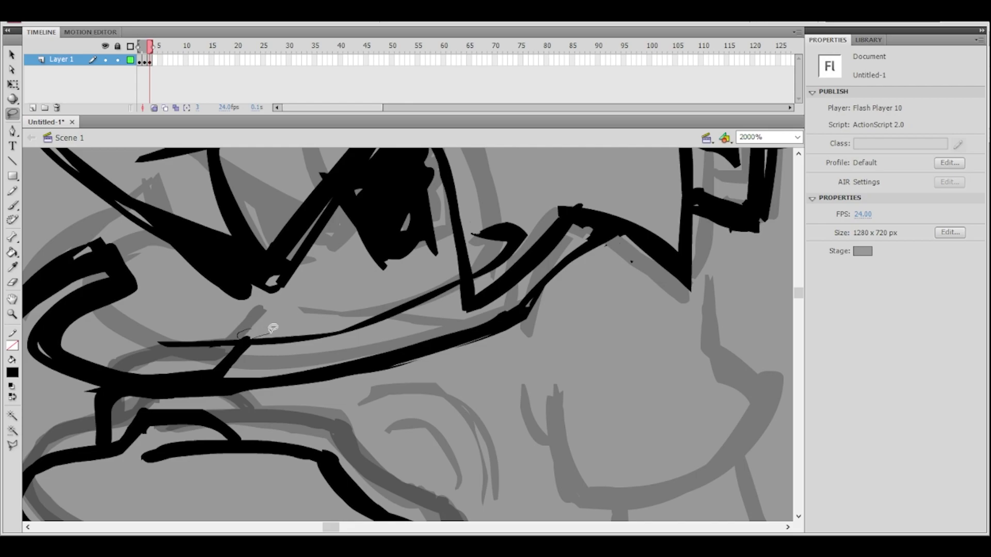
mouse_move(230, 349)
mouse_down()
mouse_move(185, 364)
mouse_move(231, 370)
mouse_move(260, 347)
mouse_up()
key(Delete)
ctrl+alt+click(393, 280)
ctrl+alt+click(396, 289)
drag(447, 319, 344, 276)
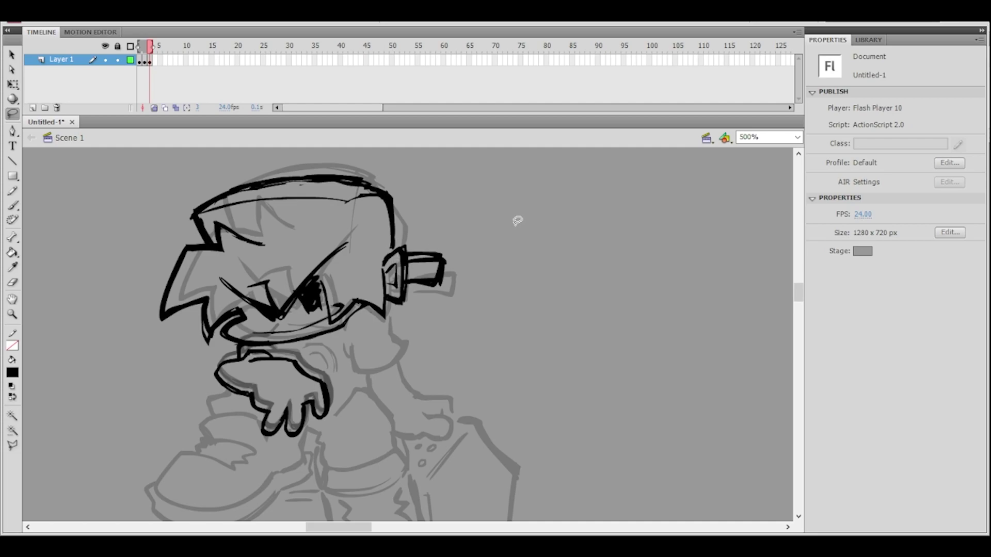
- Review the frame 3 pose with onion skinning off and on, and compare it with the full drawing on frame 1
key(b)
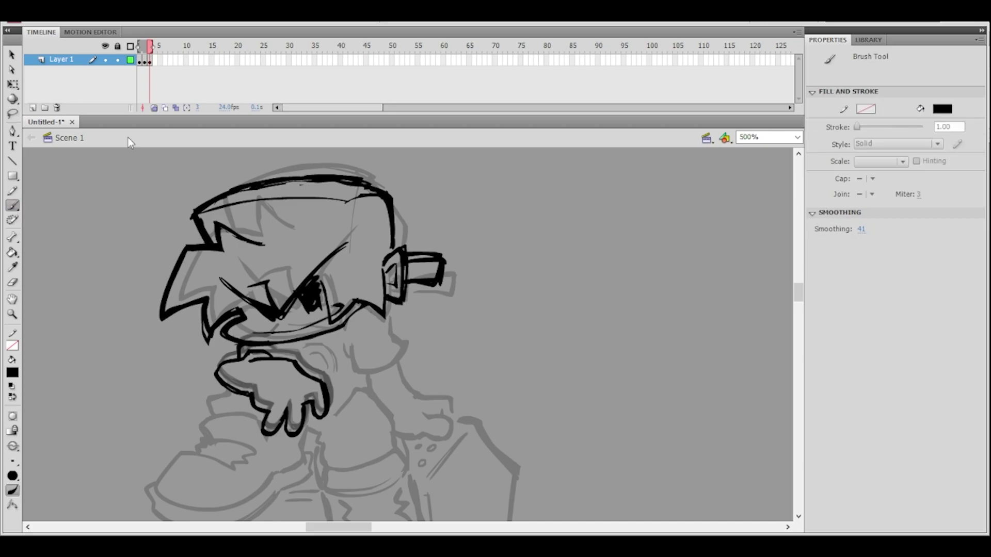
click(154, 107)
click(153, 108)
mouse_move(149, 46)
mouse_down()
mouse_move(141, 55)
mouse_move(153, 61)
mouse_move(136, 49)
mouse_up()
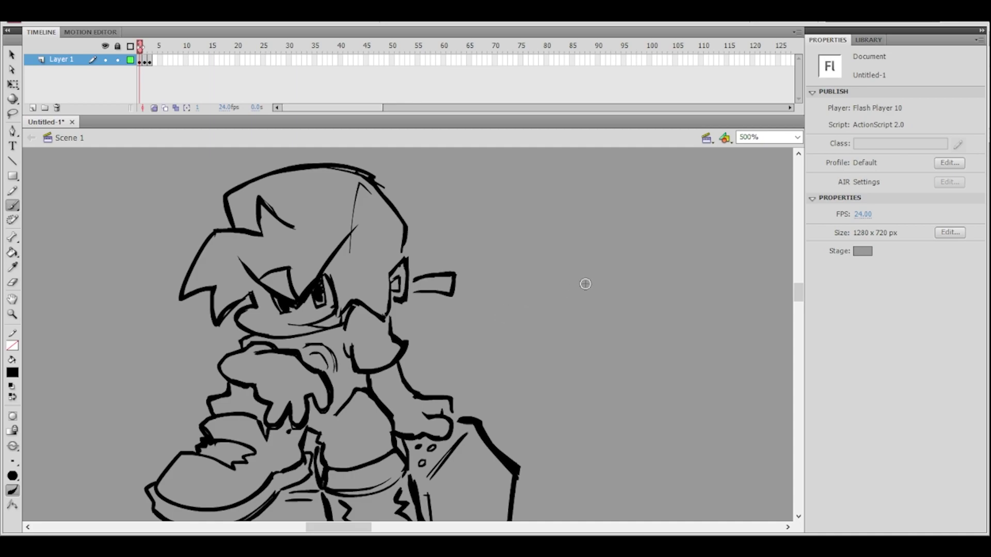
mouse_move(799, 296)
mouse_down()
mouse_move(801, 308)
mouse_move(804, 291)
mouse_move(804, 300)
mouse_up()
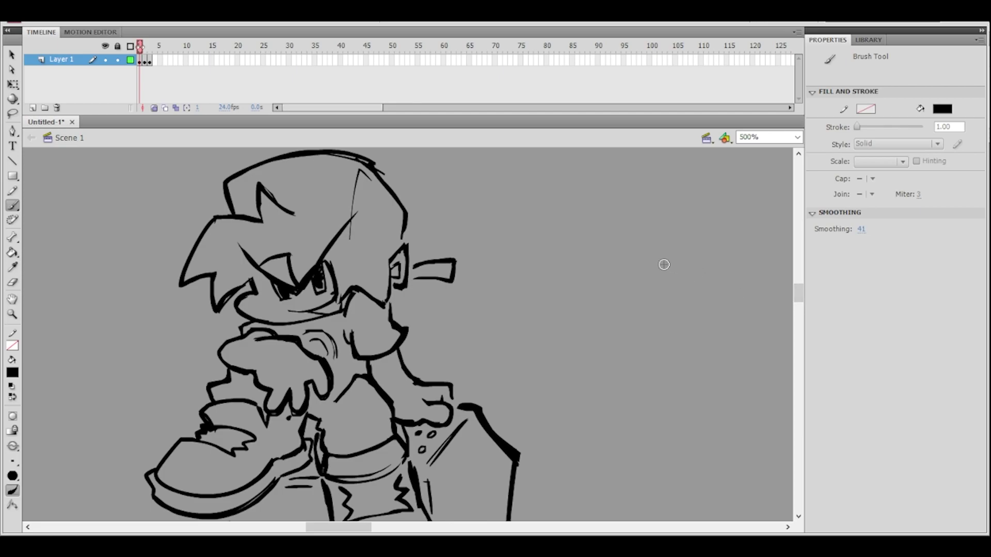
- Flip between frames 1 and 3 to check how the head and hand shift from the full drawing
click(145, 60)
click(149, 62)
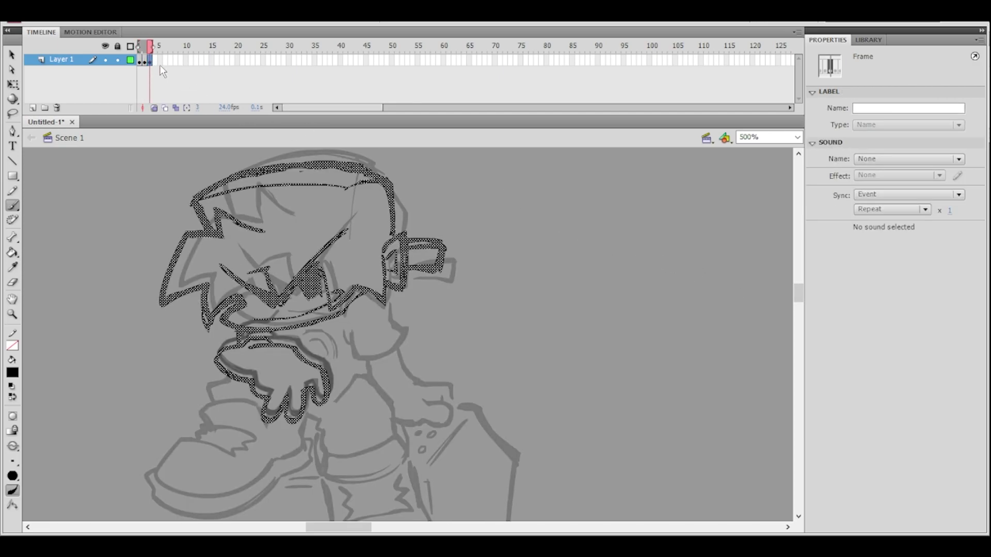
click(140, 60)
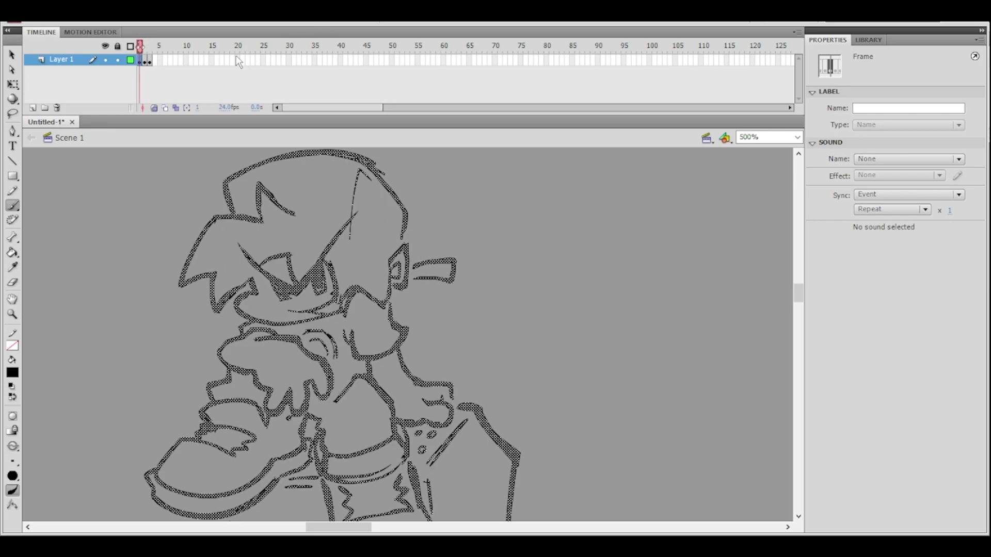
click(150, 60)
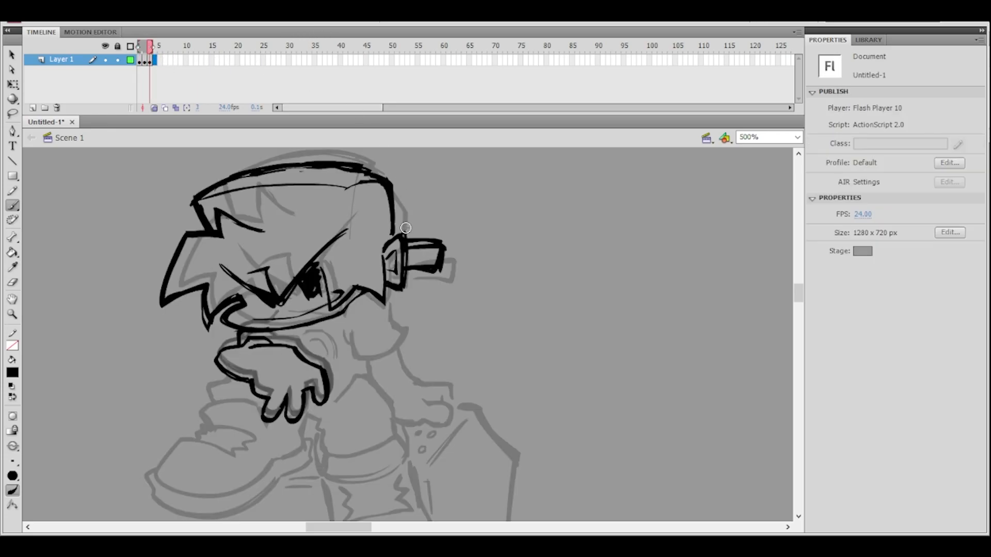
key(b)
mouse_move(428, 220)
mouse_down()
mouse_move(400, 274)
mouse_move(380, 284)
mouse_up()
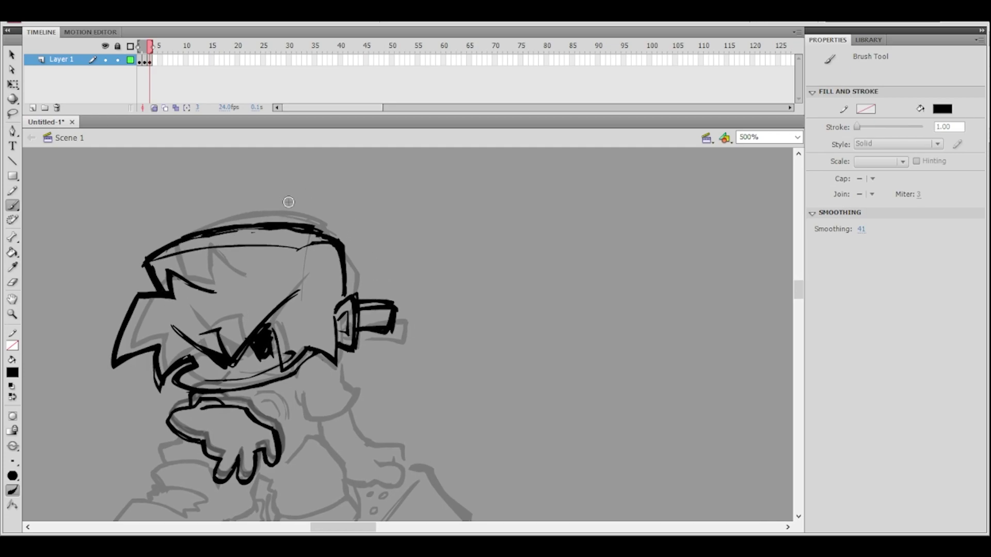
- Lasso the head on frame 3 and narrow it slightly from the ponytail side with Free Transform, then deselect it
click(12, 113)
mouse_move(219, 189)
mouse_down()
mouse_move(152, 405)
mouse_move(191, 392)
mouse_move(238, 396)
mouse_move(426, 313)
mouse_move(371, 196)
mouse_up()
click(12, 84)
drag(256, 309, 112, 319)
drag(399, 308, 394, 308)
click(416, 299)
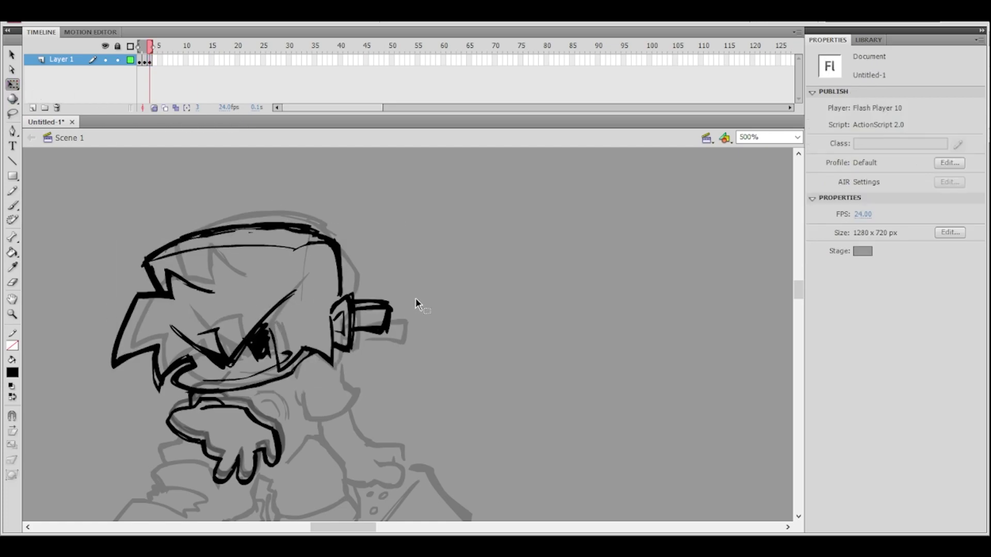
ctrl+alt+click(386, 338)
ctrl+click(382, 334)
mouse_move(420, 347)
mouse_down()
mouse_move(434, 304)
mouse_move(398, 366)
mouse_up()
drag(419, 262, 397, 236)
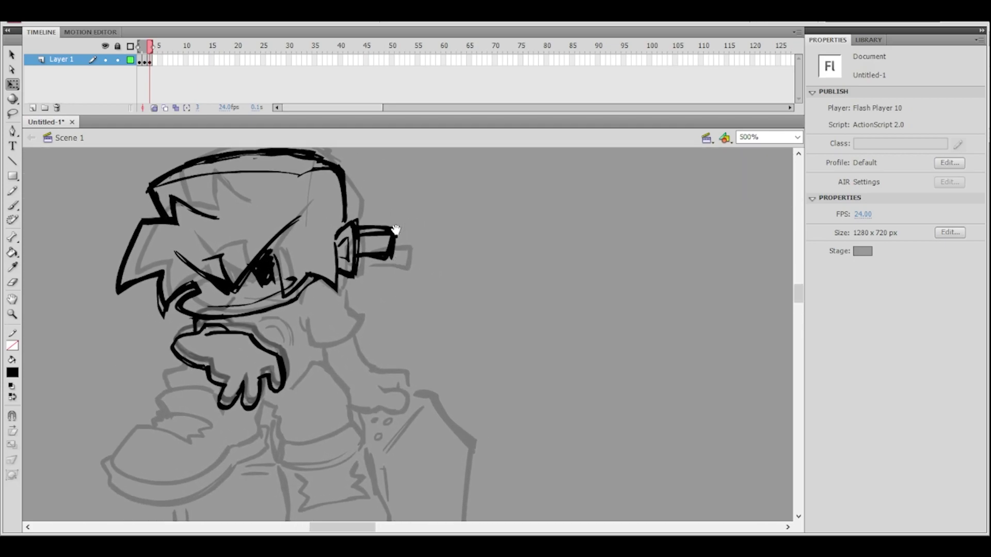
- Brush the shoulder sleeve below the ear over its onion-skinned outline, including the short fold at its inner edge
key(b)
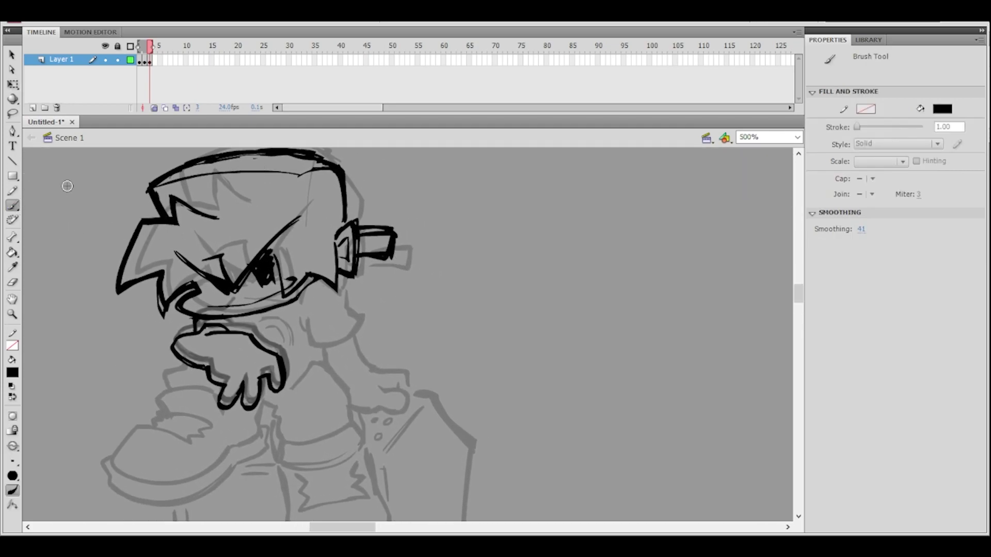
mouse_move(310, 289)
mouse_down()
mouse_move(330, 287)
mouse_move(321, 284)
mouse_move(350, 315)
mouse_up()
key(ctrl+z)
key(ctrl+z)
key(ctrl+z)
drag(344, 281, 357, 314)
key(ctrl+z)
mouse_move(314, 347)
mouse_down()
mouse_move(338, 344)
mouse_move(359, 315)
mouse_move(357, 329)
mouse_move(358, 317)
mouse_move(327, 341)
mouse_move(360, 307)
mouse_up()
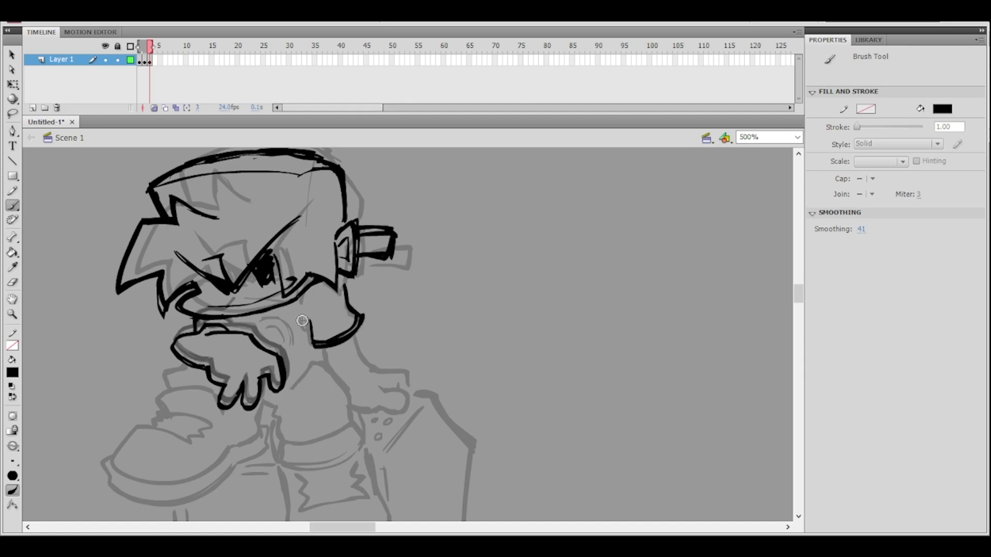
drag(301, 319, 309, 330)
mouse_move(400, 264)
mouse_down()
mouse_move(428, 273)
mouse_move(444, 266)
mouse_up()
ctrl+shift+click(422, 273)
ctrl+click(400, 340)
drag(373, 341, 408, 285)
drag(247, 361, 256, 374)
key(ctrl+z)
drag(475, 318, 420, 283)
mouse_move(461, 257)
mouse_down()
mouse_move(468, 313)
mouse_move(471, 296)
mouse_up()
drag(382, 284, 411, 344)
key(ctrl+z)
drag(420, 284, 429, 267)
ctrl+shift+click(445, 275)
drag(471, 306, 459, 286)
ctrl+click(408, 319)
drag(400, 323, 469, 285)
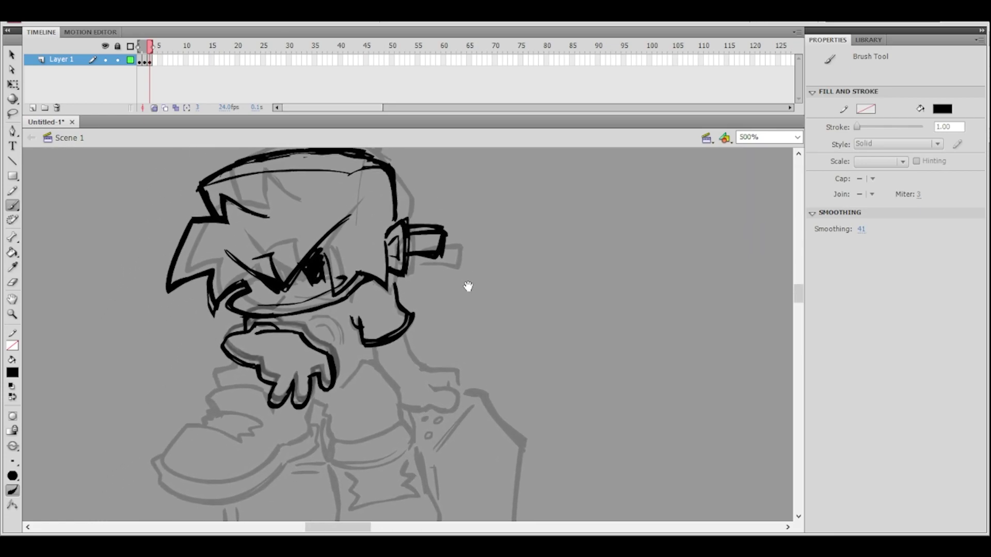
mouse_move(150, 49)
mouse_down()
mouse_move(134, 52)
mouse_move(154, 52)
mouse_up()
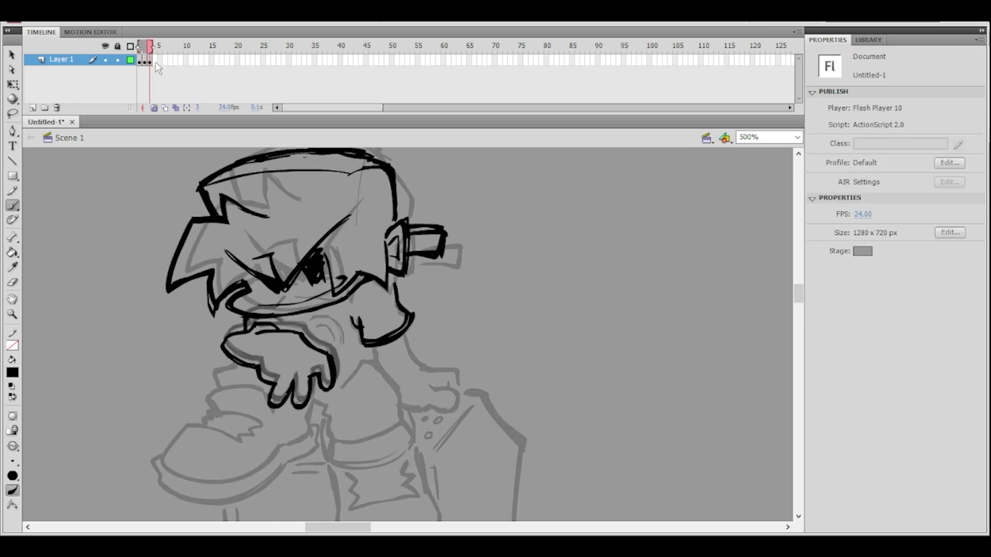
- Clean up the visible eye's pupil on frame 3 and extend its lower tip with black brush strokes
ctrl+click(370, 318)
key(e)
drag(376, 293, 419, 258)
key(space)
drag(424, 213, 385, 262)
mouse_move(280, 245)
mouse_down()
mouse_move(285, 305)
mouse_move(282, 243)
mouse_up()
ctrl+alt+click(372, 251)
ctrl+click(387, 343)
key(space)
drag(387, 346, 339, 320)
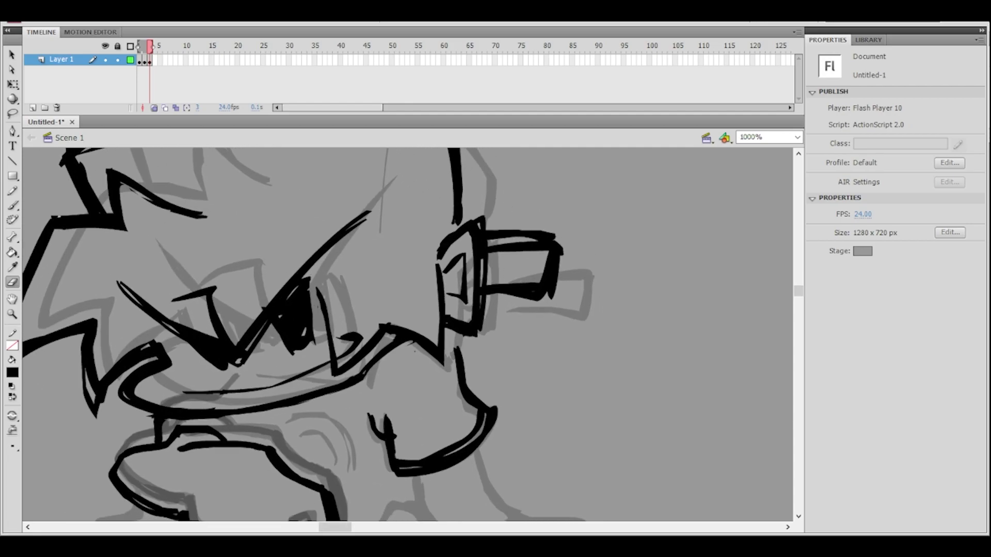
key(b)
drag(294, 346, 311, 355)
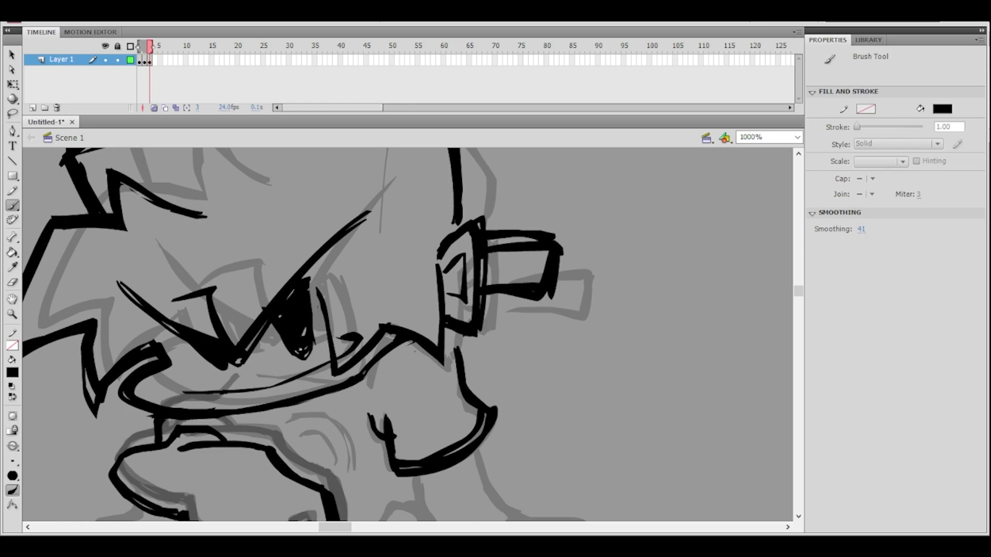
- Erase the stray left end of the inner mouth line
ctrl+alt+click(394, 272)
ctrl+alt+click(394, 273)
ctrl+click(433, 361)
ctrl+click(400, 334)
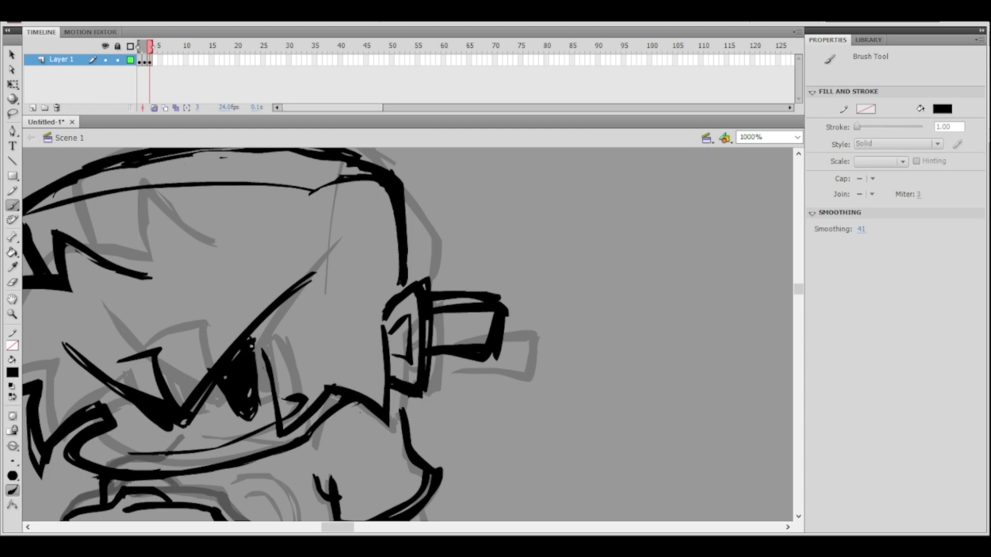
drag(339, 303, 406, 221)
mouse_move(226, 367)
mouse_down()
mouse_move(286, 361)
mouse_move(352, 331)
mouse_up()
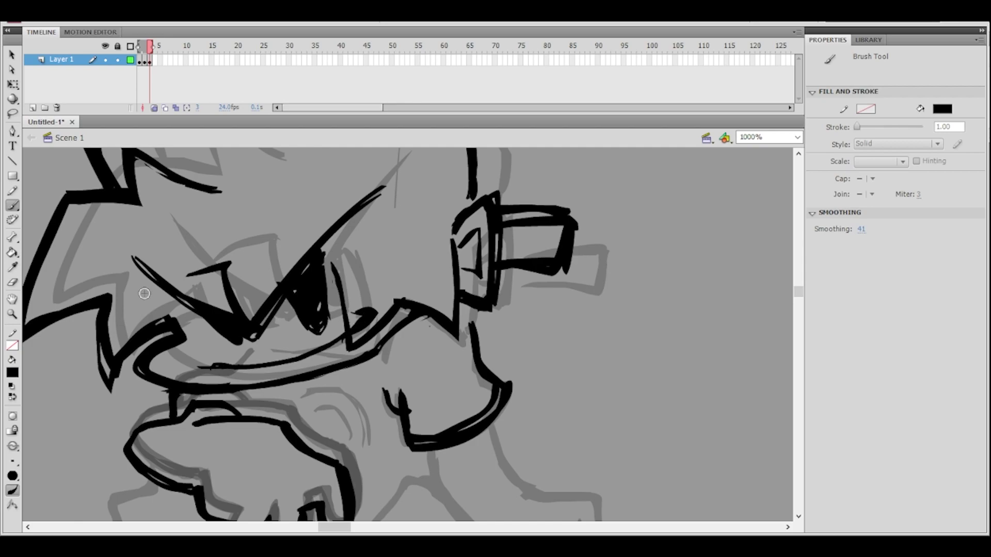
click(13, 282)
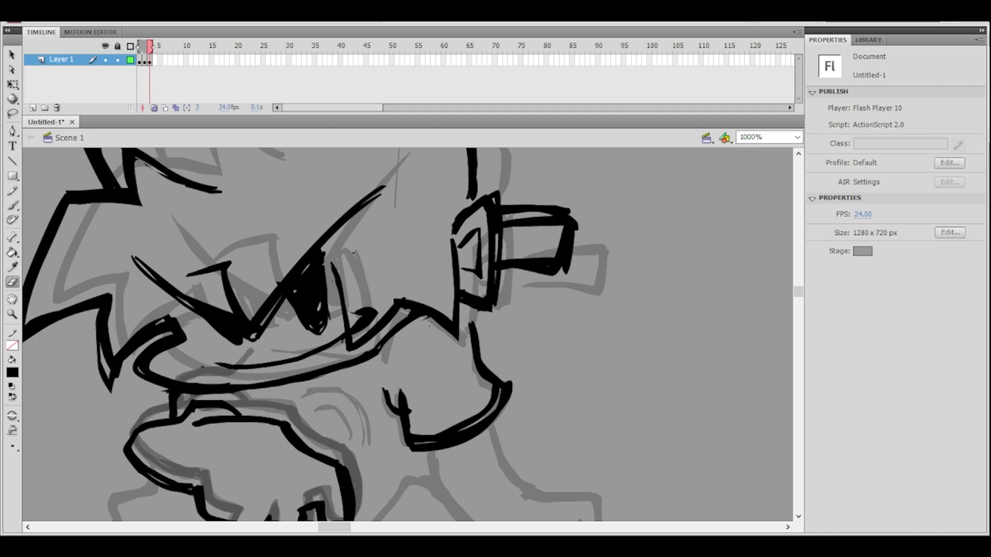
- Brush short strokes closing the mouth's corner near the cheek and add a thin line along the lower mouth
key(b)
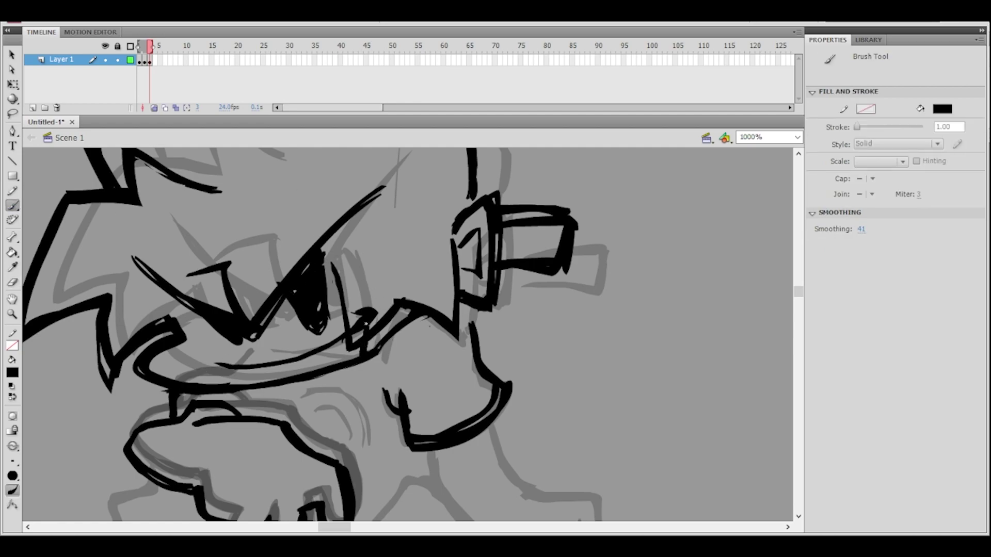
drag(270, 361, 303, 366)
key(ctrl+minus)
mouse_move(460, 303)
mouse_down()
mouse_move(446, 318)
mouse_move(427, 300)
mouse_up()
key(ctrl+minus)
ctrl+click(387, 355)
ctrl+click(414, 319)
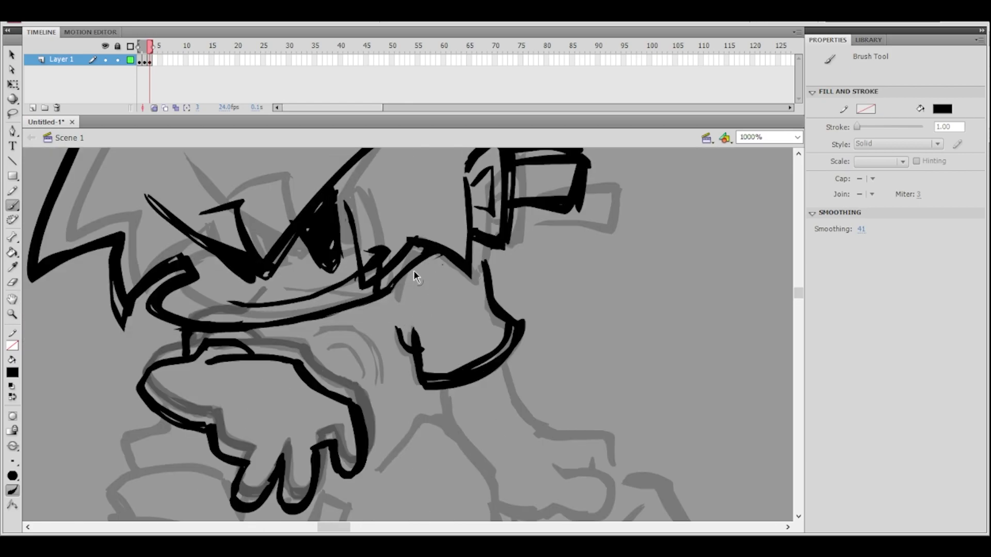
drag(383, 268, 345, 366)
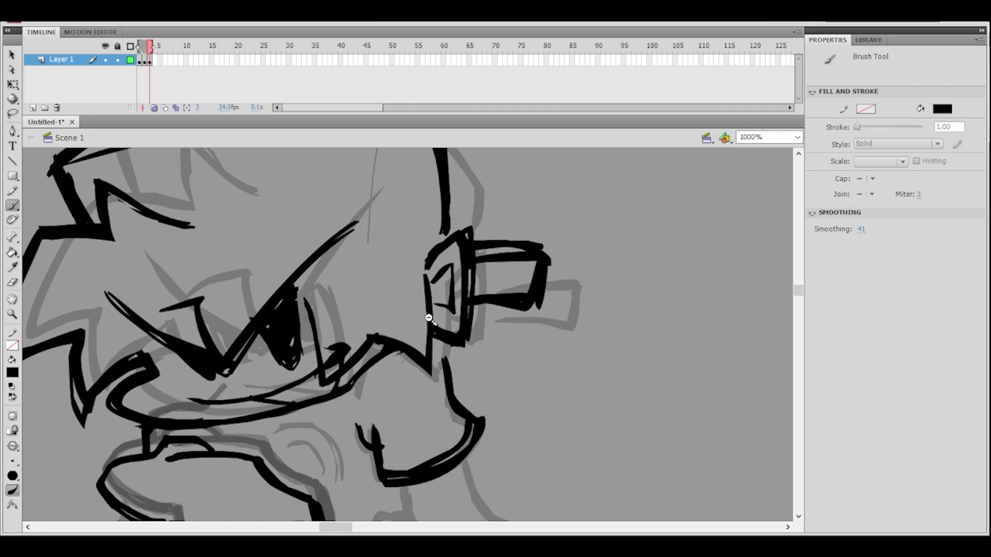
- Review the whole head, sleeve and hand on frame 3 against the onion-skinned first frame
key(ctrl+minus)
drag(428, 245, 381, 219)
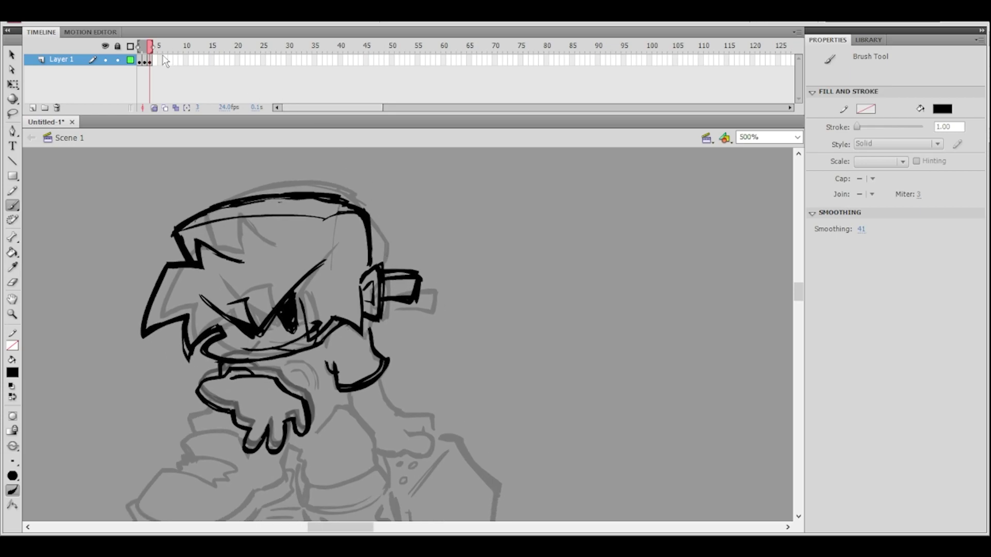
click(153, 50)
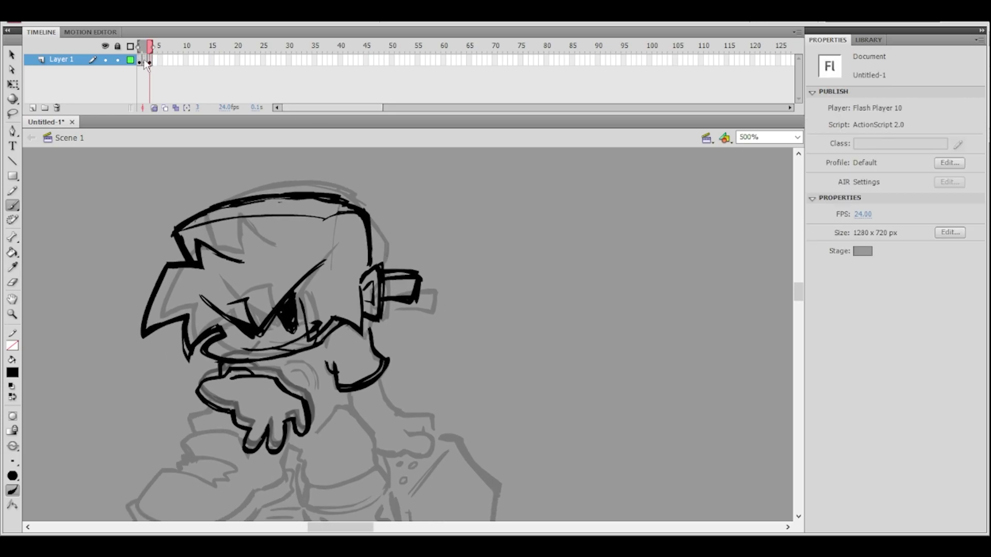
click(149, 61)
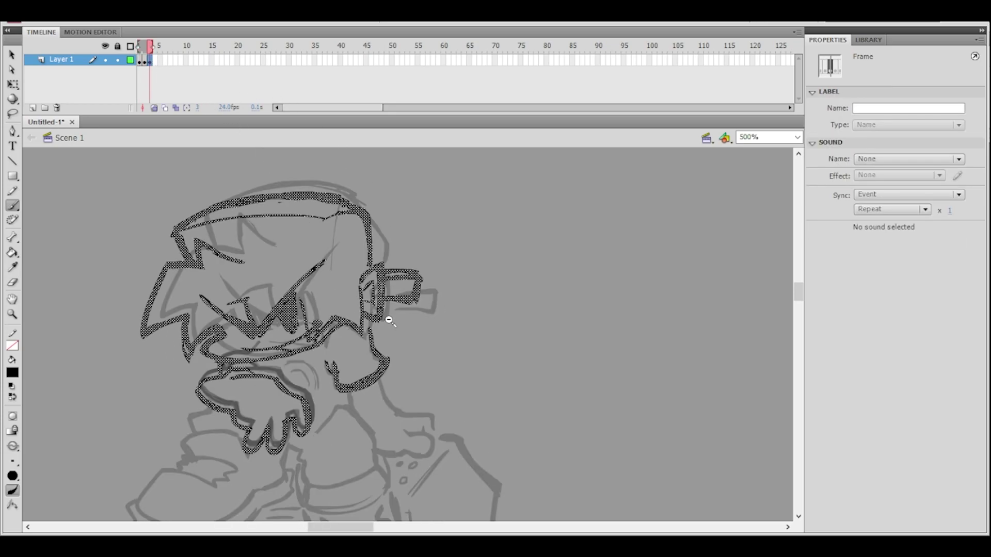
key(ctrl+minus)
key(ctrl+equal)
drag(424, 358, 411, 296)
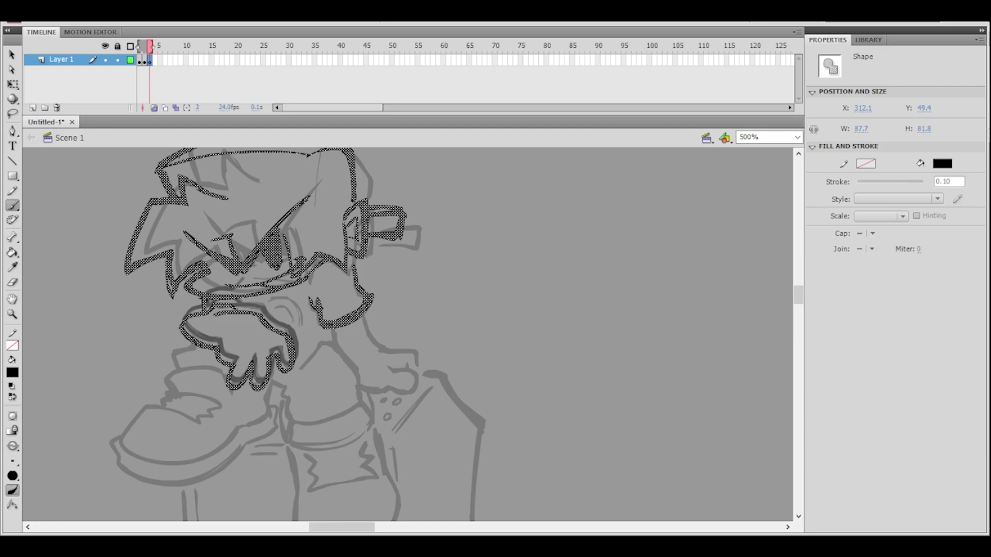
key(ctrl+shift+a)
drag(427, 294, 429, 316)
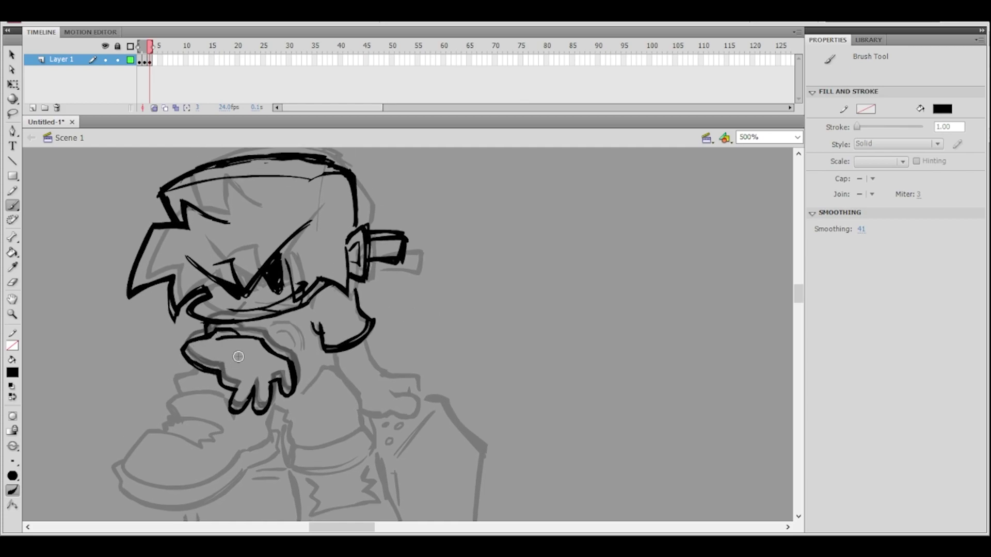
- Thicken the outline of the traced hand, including its fingers and upper line, with the Brush tool
drag(229, 375, 217, 385)
key(ctrl+z)
drag(272, 377, 270, 405)
mouse_move(222, 339)
mouse_down()
mouse_move(261, 338)
mouse_move(274, 349)
mouse_up()
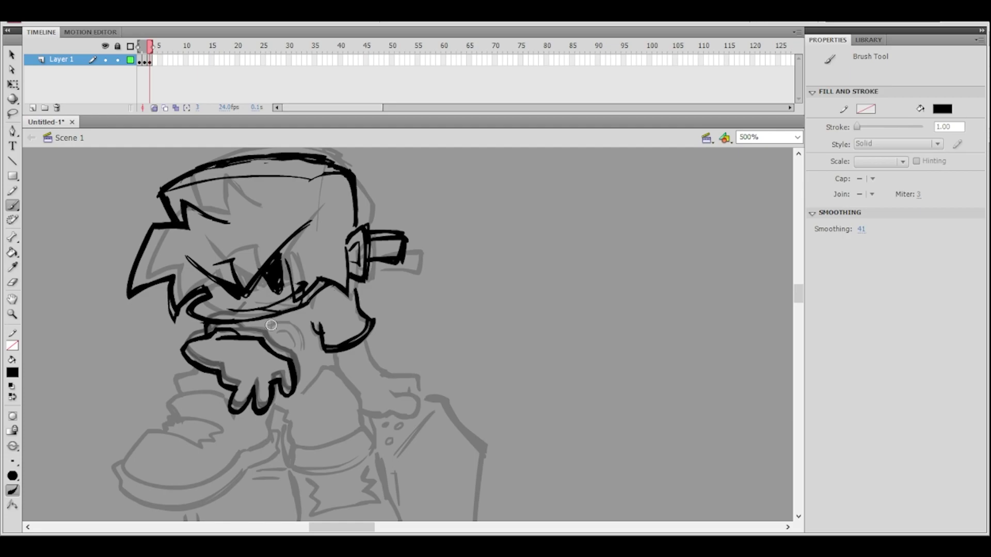
key(ctrl+equal)
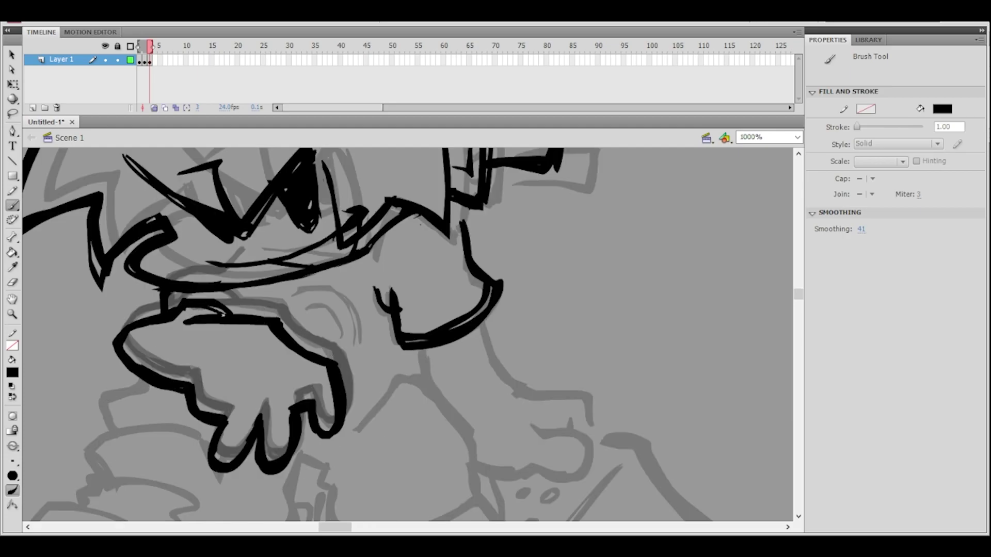
key(ctrl+minus)
drag(406, 329, 324, 300)
drag(403, 261, 386, 307)
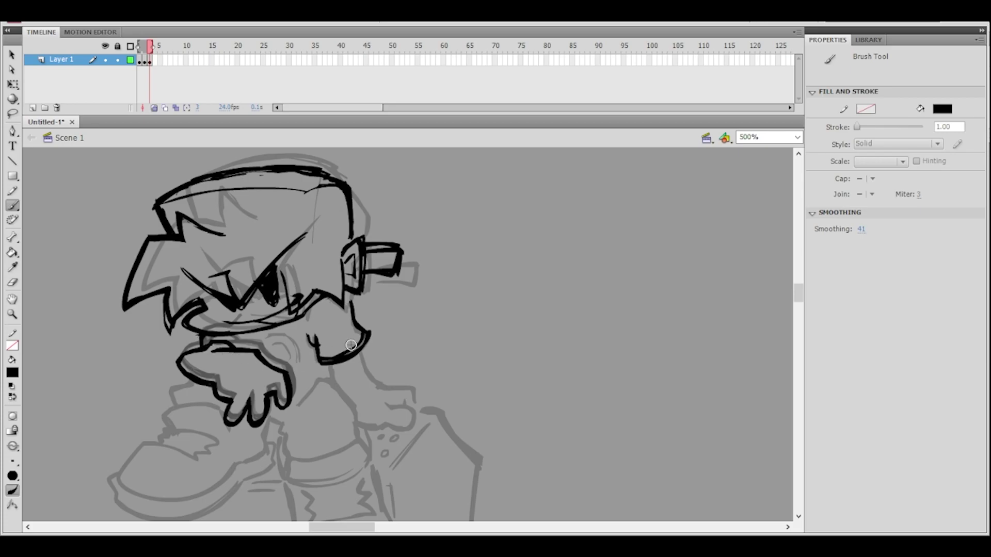
- Clean up the sleeve's doubled lower hem into one solid thick line
click(14, 281)
key(ctrl+equal)
mouse_move(248, 354)
mouse_down()
mouse_move(243, 369)
mouse_move(256, 329)
mouse_move(252, 389)
mouse_move(254, 353)
mouse_up()
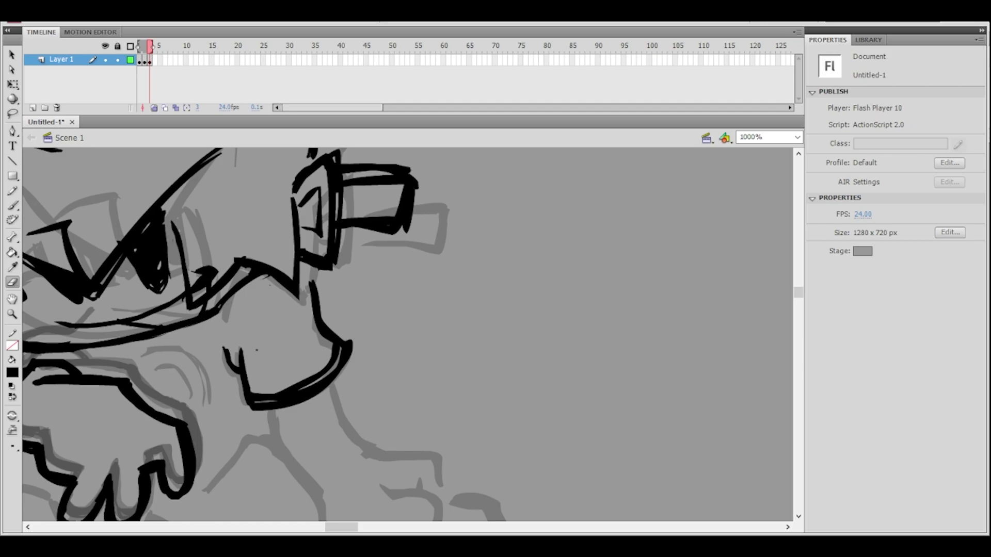
mouse_move(280, 390)
mouse_down()
mouse_move(316, 376)
mouse_move(339, 349)
mouse_up()
key(ctrl+minus)
mouse_move(437, 333)
mouse_down()
mouse_move(417, 306)
mouse_move(479, 254)
mouse_move(436, 292)
mouse_move(444, 334)
mouse_move(454, 334)
mouse_up()
key(b)
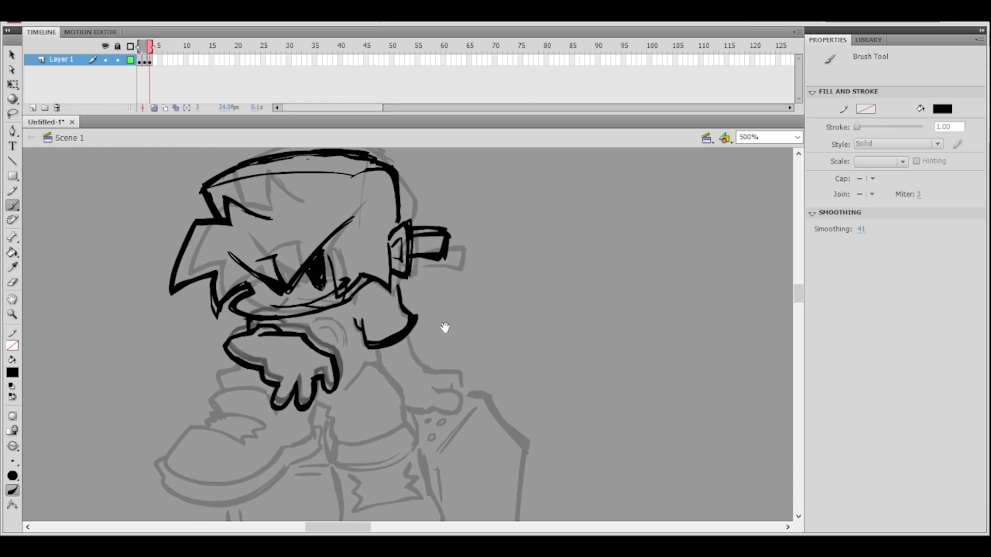
drag(445, 331, 449, 293)
ctrl+alt+click(454, 313)
ctrl+click(412, 354)
drag(413, 343, 494, 332)
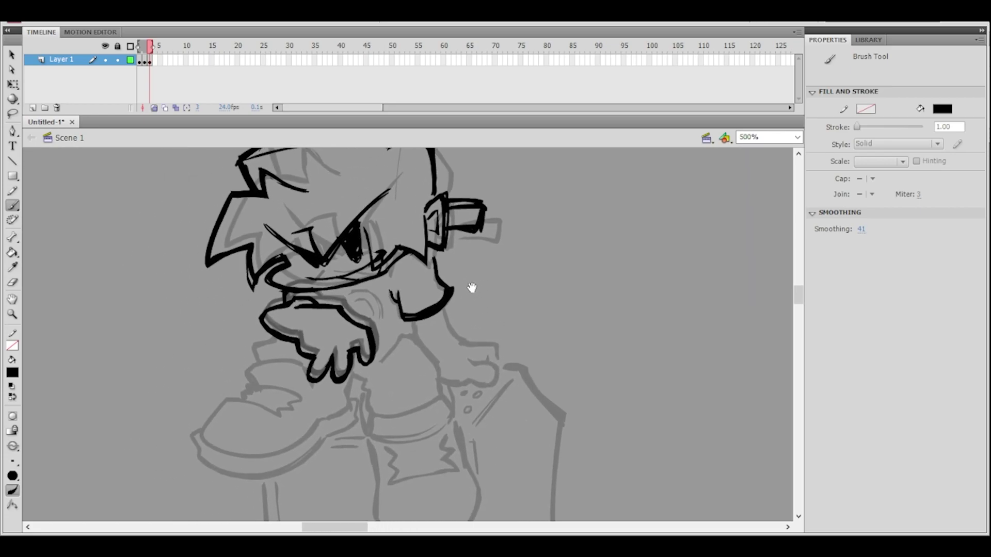
- Lasso and copy the resting arm, legs and shoes on frame 1 without the sleeve, and undo the sleeve's removal
click(141, 60)
drag(417, 289, 286, 185)
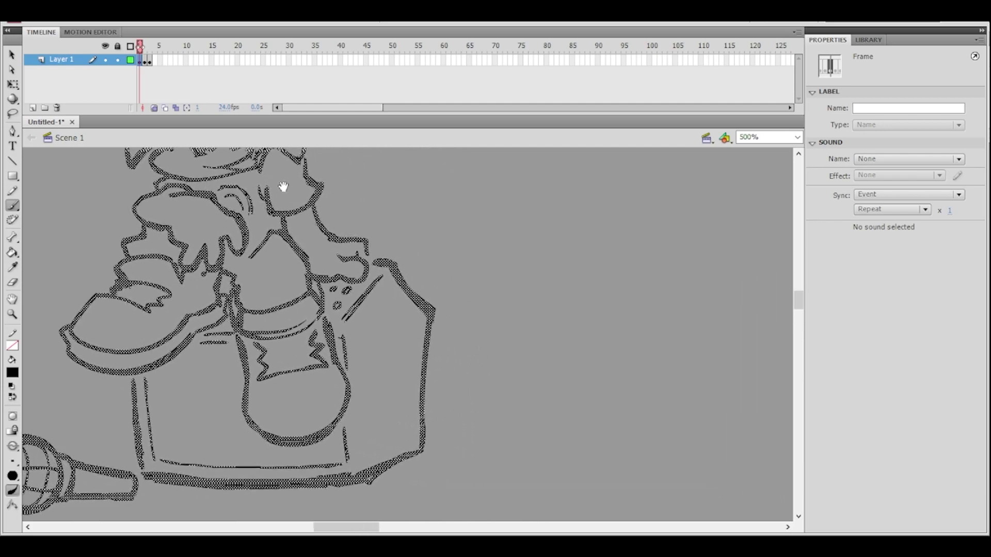
click(13, 113)
drag(342, 239, 395, 275)
mouse_move(365, 204)
mouse_down()
mouse_move(342, 211)
mouse_move(373, 237)
mouse_move(332, 251)
mouse_move(285, 301)
mouse_move(245, 312)
mouse_move(203, 263)
mouse_move(178, 258)
mouse_move(73, 318)
mouse_move(82, 406)
mouse_move(136, 424)
mouse_move(220, 413)
mouse_move(263, 463)
mouse_move(356, 502)
mouse_move(423, 436)
mouse_move(414, 359)
mouse_move(431, 261)
mouse_up()
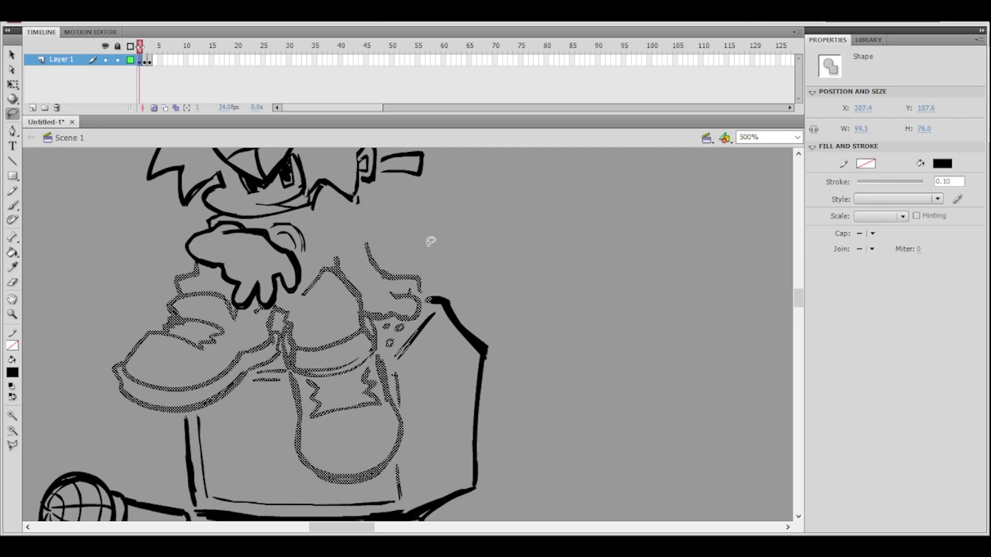
key(ctrl+z)
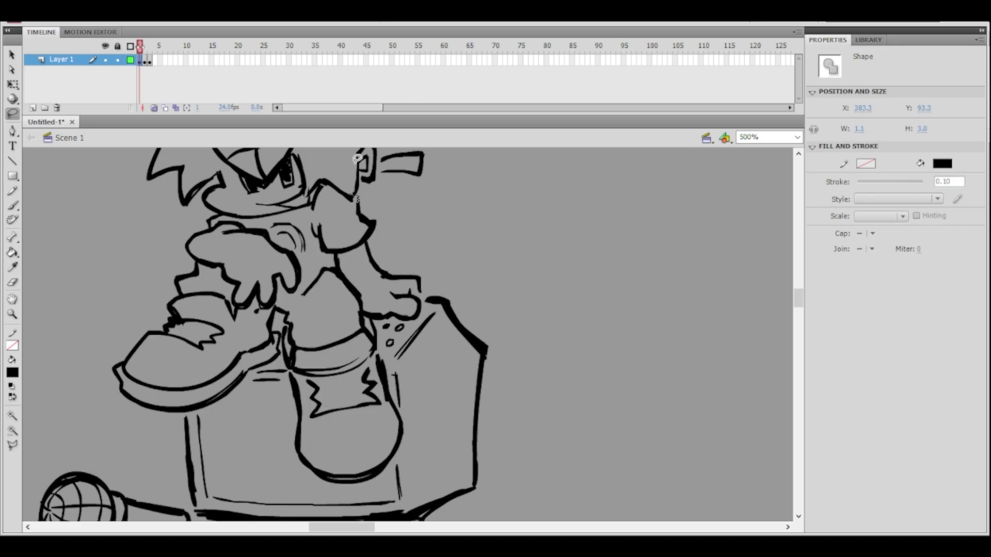
- Paste the copied arm, legs and shoes in place on frame 3 and deselect them
click(150, 59)
key(ctrl+shift+v)
click(612, 318)
drag(526, 299, 515, 363)
key(ctrl+minus)
key(ctrl+equal)
mouse_move(425, 356)
mouse_down()
mouse_move(499, 351)
mouse_move(509, 325)
mouse_move(482, 338)
mouse_move(449, 334)
mouse_move(445, 322)
mouse_move(454, 351)
mouse_move(488, 305)
mouse_move(512, 307)
mouse_move(516, 327)
mouse_move(500, 336)
mouse_move(531, 332)
mouse_move(522, 341)
mouse_move(532, 333)
mouse_move(504, 332)
mouse_move(533, 324)
mouse_move(515, 377)
mouse_move(524, 371)
mouse_move(517, 356)
mouse_move(491, 350)
mouse_up()
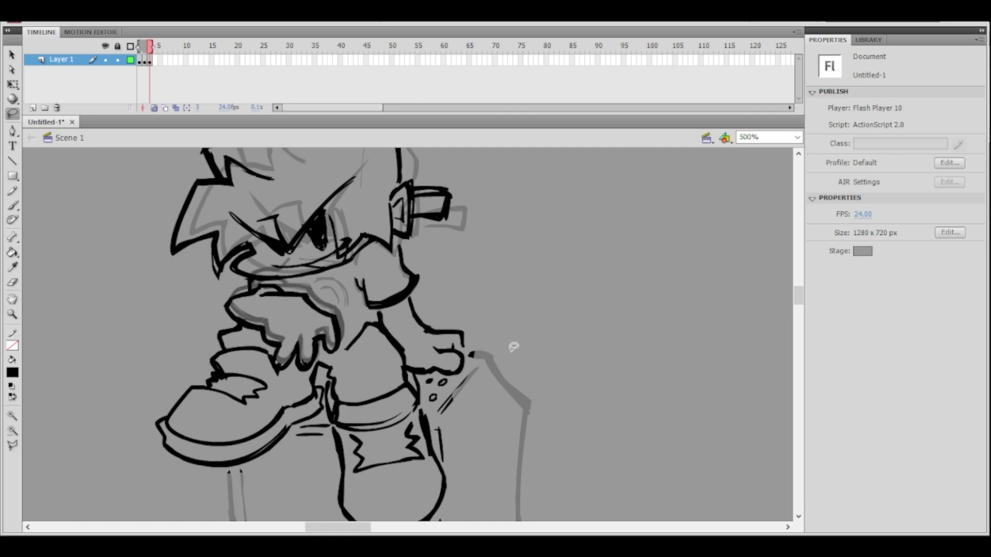
- Lasso the front leg and shoe with the adjacent box marks on frame 3 and delete them
mouse_move(463, 377)
mouse_down()
mouse_move(439, 334)
mouse_move(434, 375)
mouse_move(404, 299)
mouse_move(408, 316)
mouse_up()
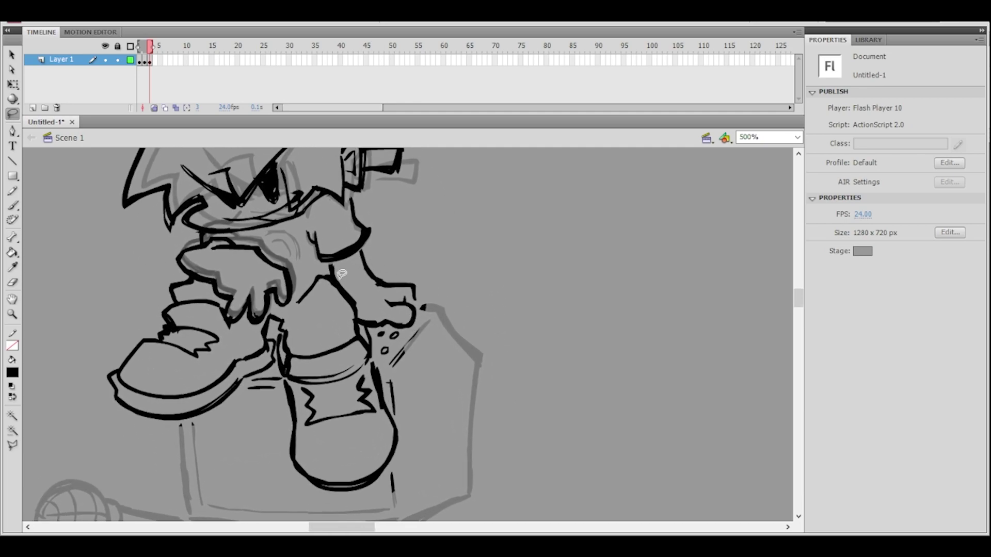
mouse_move(335, 267)
mouse_down()
mouse_move(273, 308)
mouse_move(280, 360)
mouse_move(243, 394)
mouse_move(283, 482)
mouse_move(392, 497)
mouse_move(413, 476)
mouse_move(434, 363)
mouse_move(412, 331)
mouse_move(358, 322)
mouse_move(343, 269)
mouse_up()
key(Delete)
scroll(428, 304, up, 2)
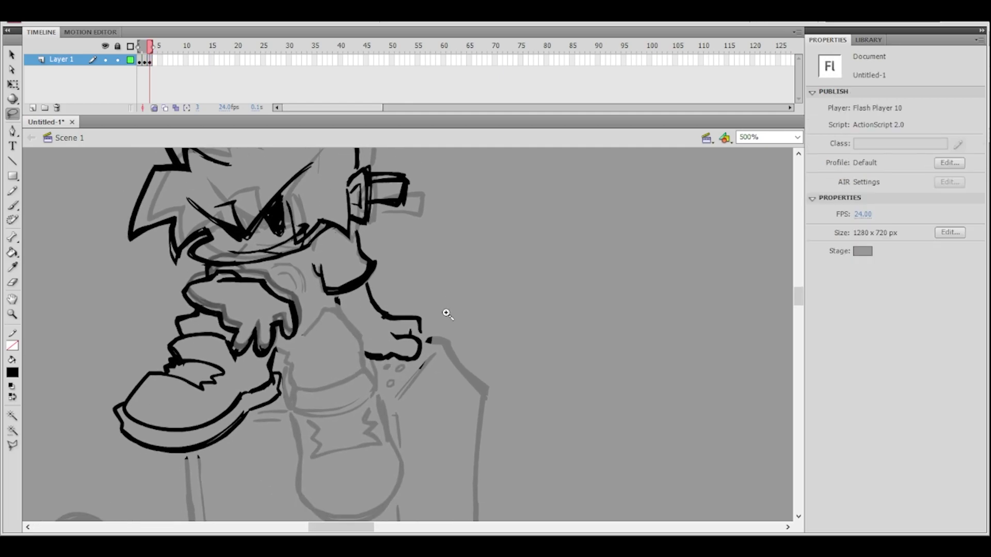
- Lasso and delete the leftover box marks beside the resting hand and below the shoe on frame 3
mouse_move(435, 329)
mouse_down()
mouse_move(446, 346)
mouse_move(413, 379)
mouse_move(435, 346)
mouse_up()
key(Delete)
key(Delete)
scroll(438, 337, down, 2)
mouse_move(258, 401)
mouse_down()
mouse_move(271, 409)
mouse_move(263, 401)
mouse_up()
key(Delete)
drag(491, 287, 469, 354)
ctrl+click(401, 356)
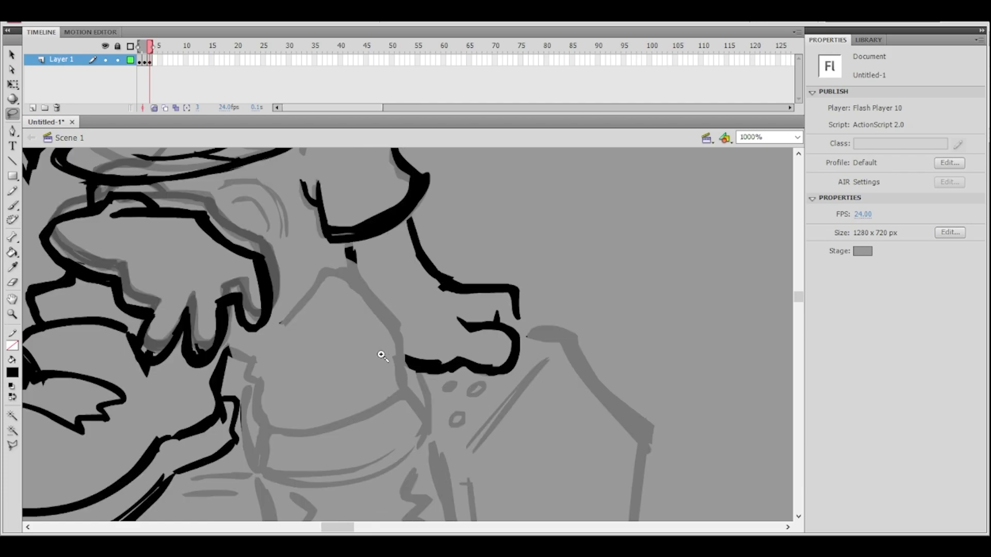
scroll(394, 349, up, 2)
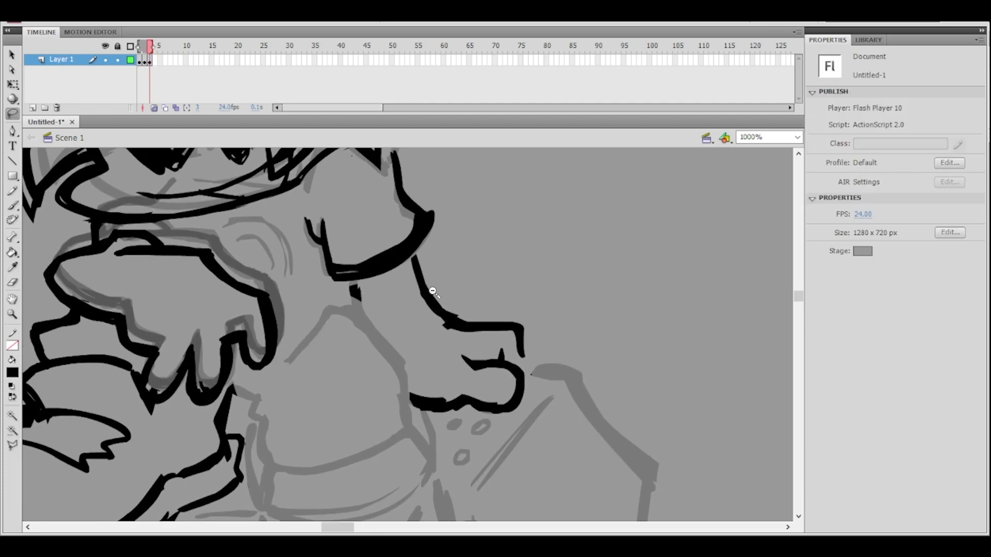
click(443, 307)
click(443, 307)
- Try a curved brush stroke along the top of the front knee on frame 3
ctrl+click(404, 369)
drag(415, 348, 421, 354)
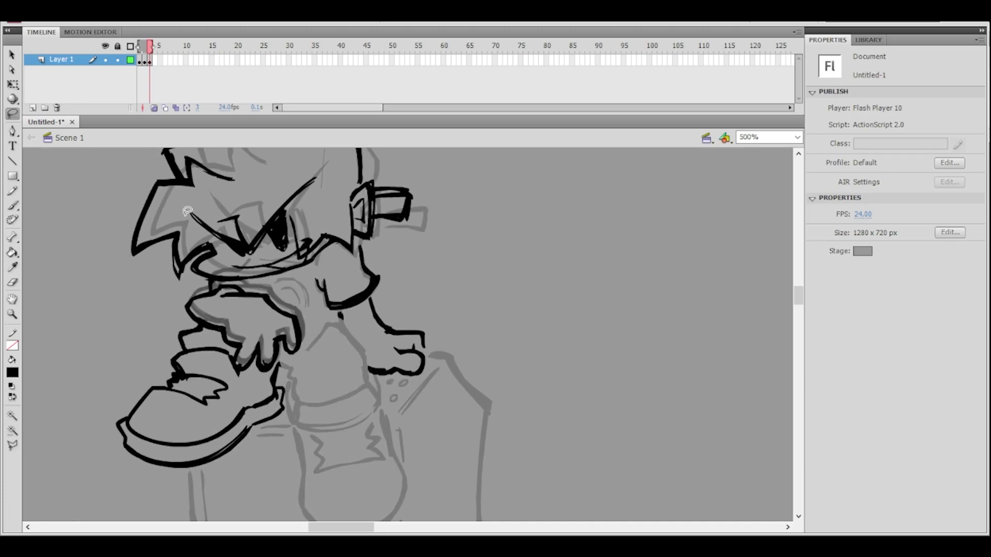
click(12, 206)
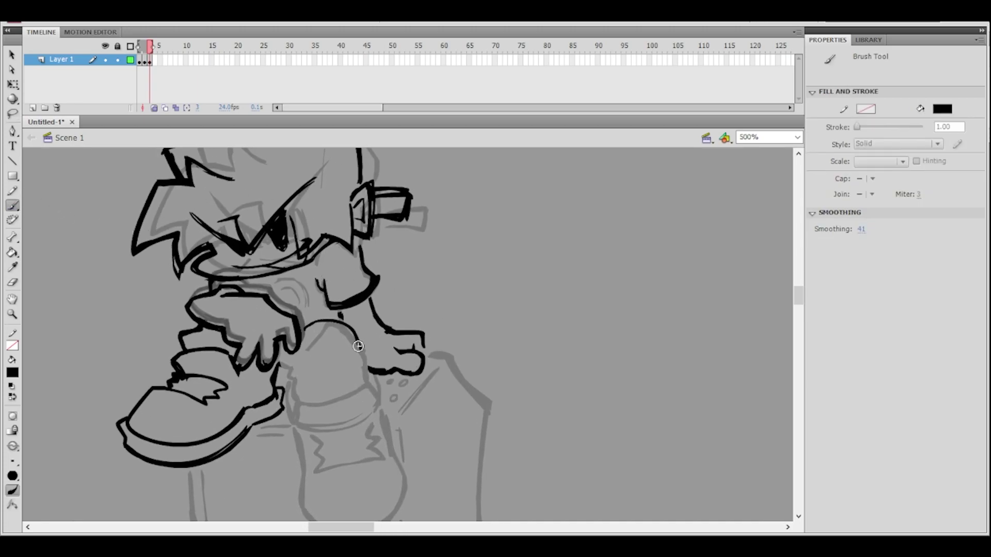
mouse_move(367, 314)
mouse_down()
mouse_move(456, 292)
mouse_move(467, 307)
mouse_up()
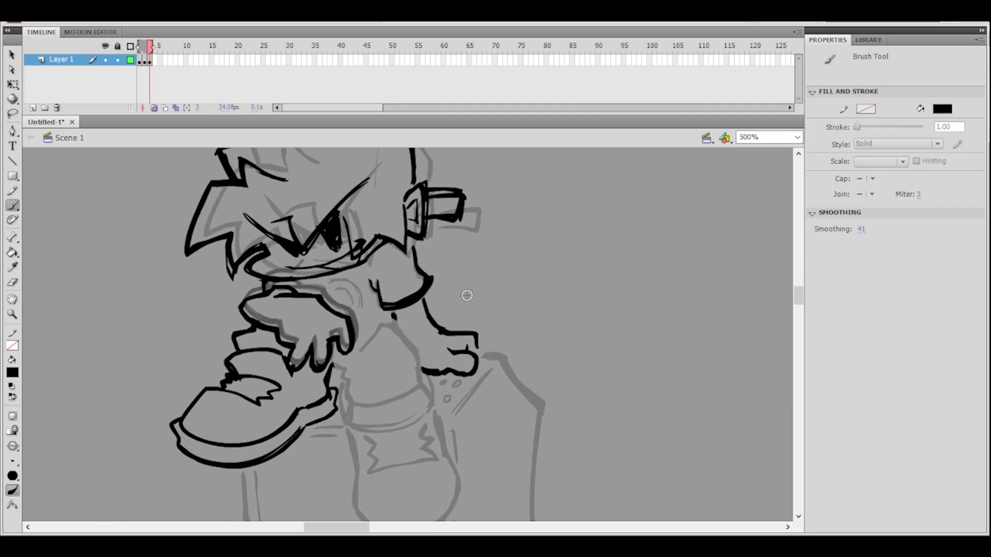
- Extend frame 3's drawing onto frame 4 and try converting frame 4 into a keyframe
click(149, 60)
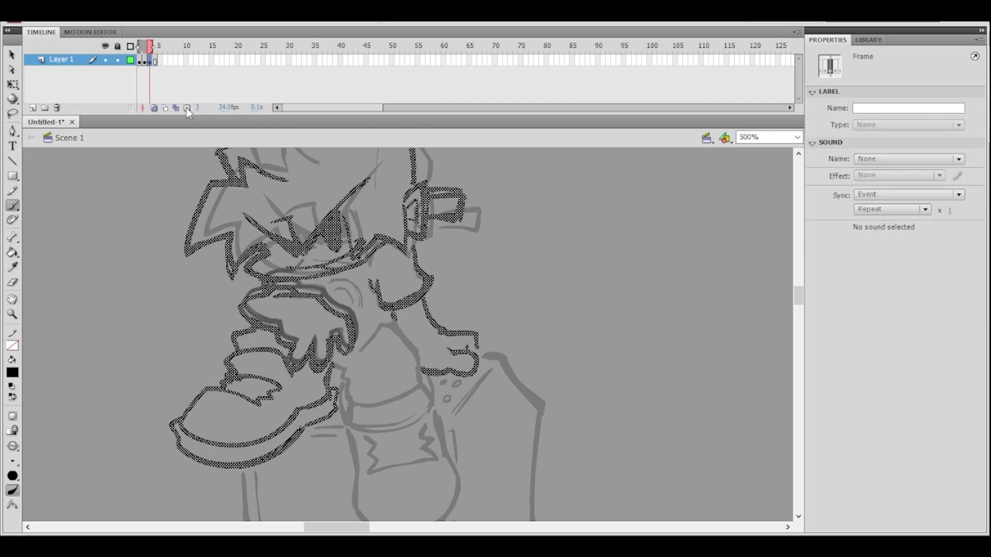
key(F6)
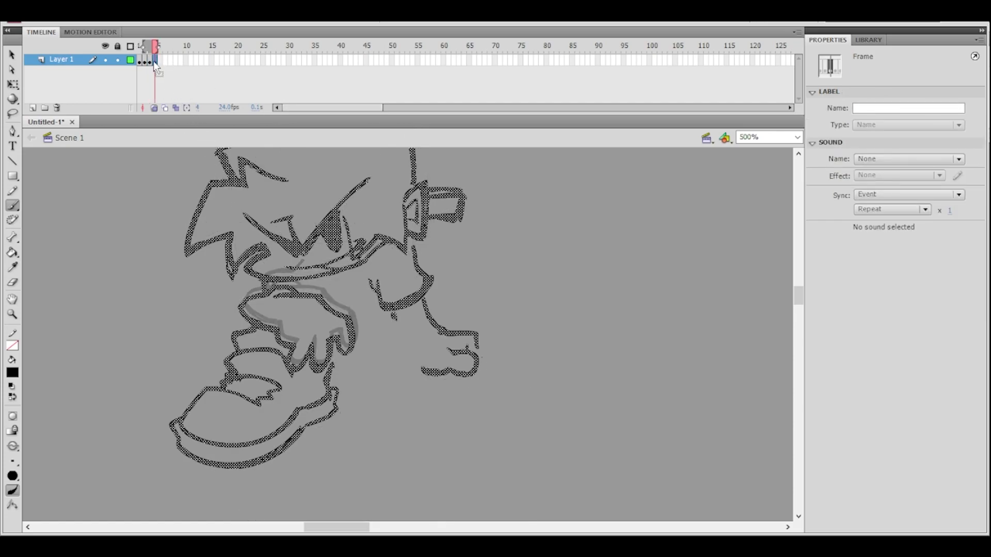
key(comma)
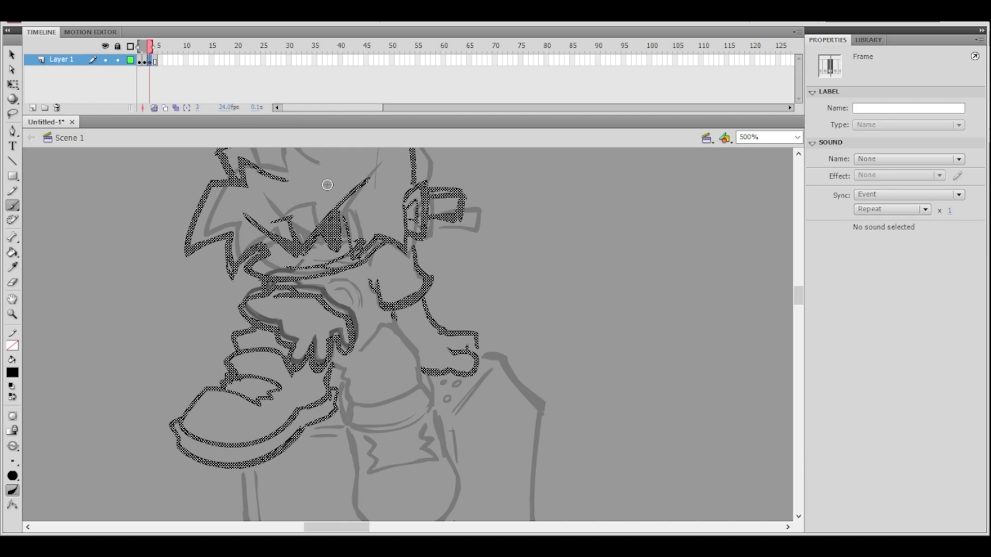
key(ctrl+shift+a)
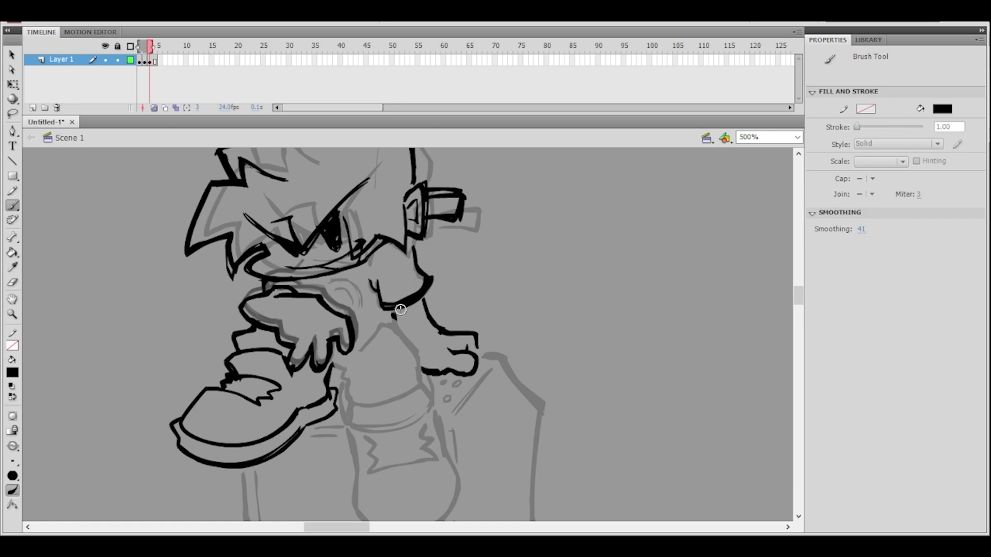
- Lasso and delete the raised leg and shoe on frame 3, including the stray marks below the sleeve
click(401, 388)
key(l)
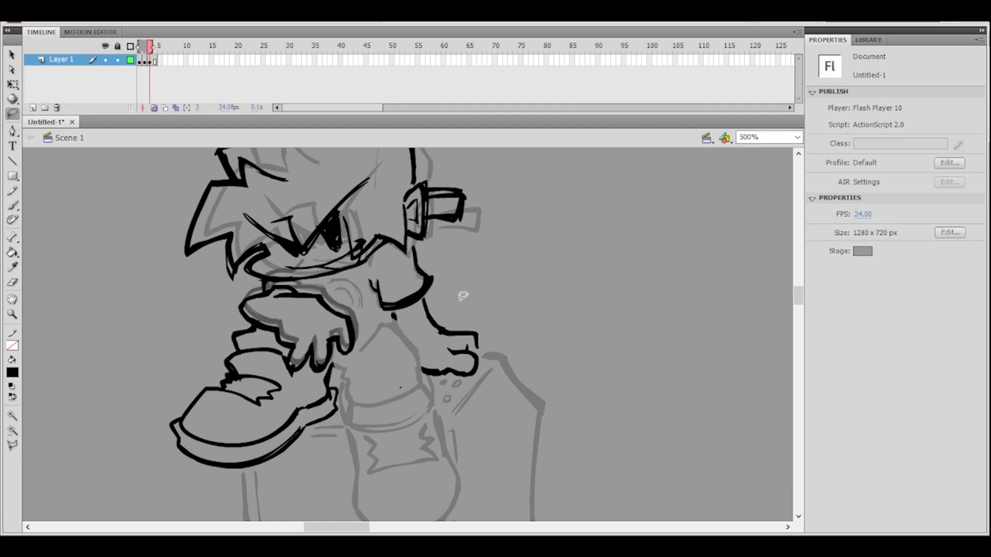
mouse_move(407, 322)
mouse_down()
mouse_move(396, 304)
mouse_move(383, 340)
mouse_move(409, 309)
mouse_move(396, 308)
mouse_move(383, 364)
mouse_move(417, 380)
mouse_move(442, 321)
mouse_up()
key(Delete)
mouse_move(328, 318)
mouse_down()
mouse_move(385, 379)
mouse_move(399, 357)
mouse_move(413, 410)
mouse_move(239, 362)
mouse_move(315, 317)
mouse_up()
key(Delete)
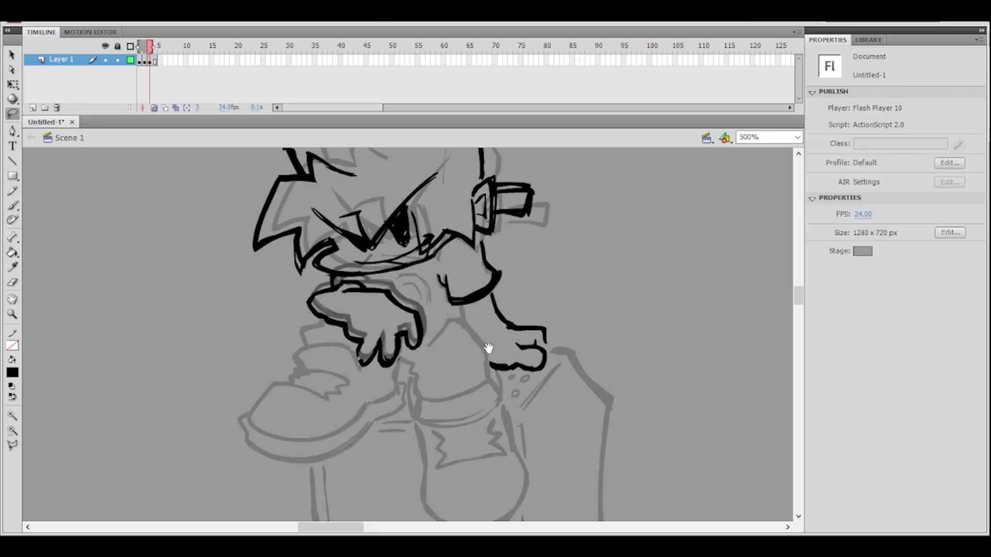
- Lasso and delete the remaining leg-line fragments around the hand under the chin on frame 3
drag(488, 348, 445, 362)
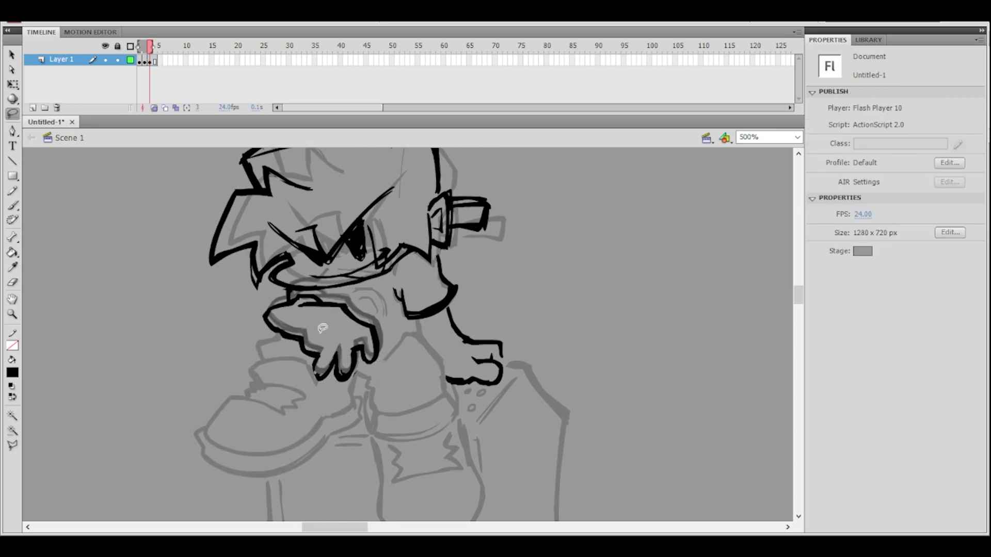
key(ctrl+equal)
mouse_move(376, 318)
mouse_down()
mouse_move(383, 285)
mouse_move(406, 312)
mouse_move(396, 342)
mouse_move(414, 305)
mouse_up()
key(Delete)
click(418, 301)
key(ctrl+minus)
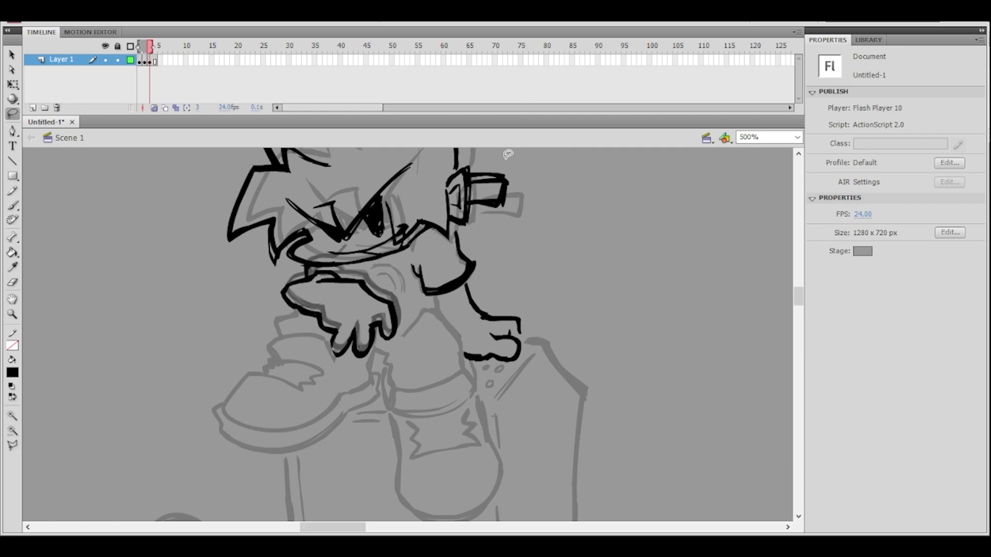
- Touch up the sleeve's outer edge and hem corner on frame 3 with the brush
key(b)
mouse_move(435, 330)
mouse_down()
mouse_move(457, 349)
mouse_move(449, 321)
mouse_move(424, 311)
mouse_up()
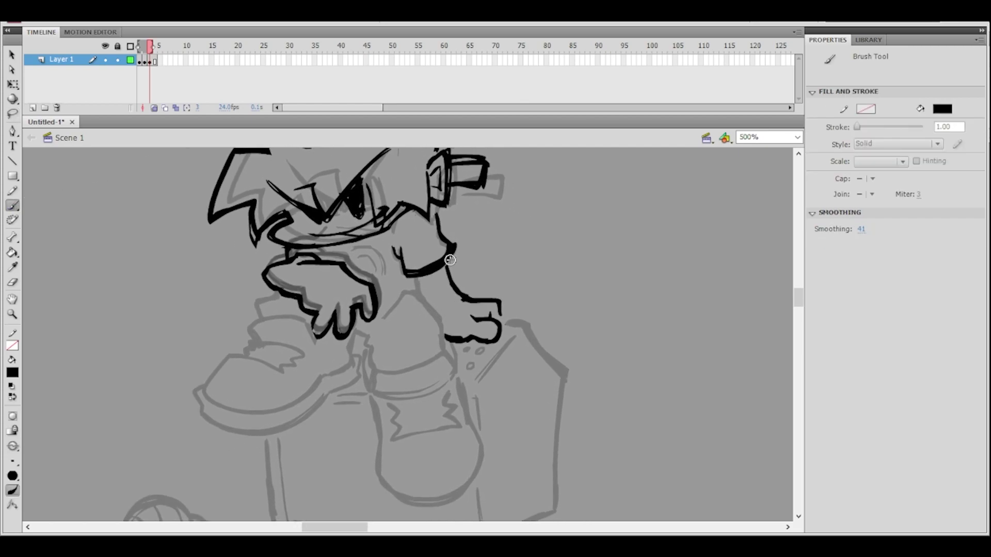
drag(446, 265, 448, 284)
ctrl+shift+click(473, 281)
ctrl+click(402, 345)
drag(443, 330, 490, 347)
mouse_move(483, 354)
mouse_down()
mouse_move(473, 323)
mouse_move(471, 334)
mouse_move(415, 283)
mouse_up()
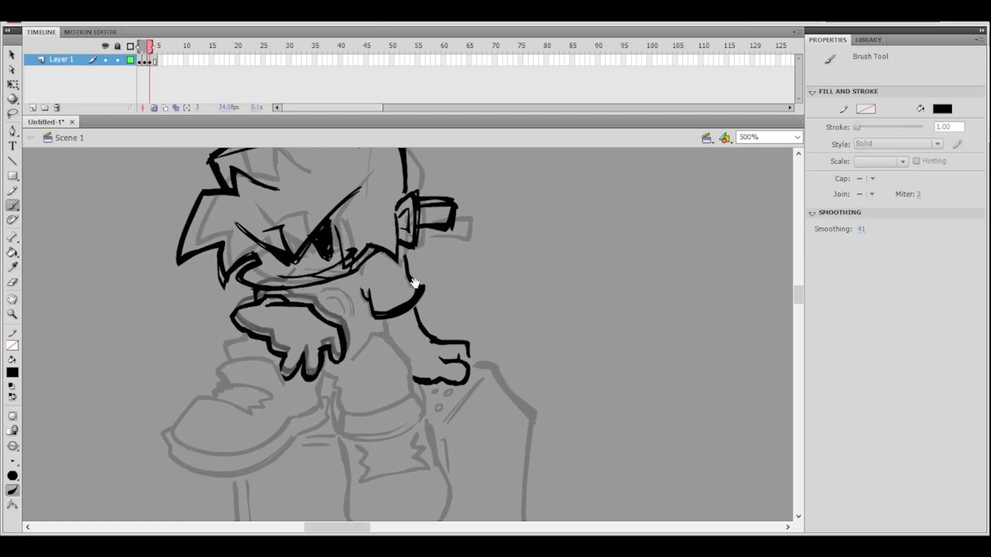
- Make frame 4 a keyframe copy of frame 3 and delete its sleeve and resting arm
click(155, 61)
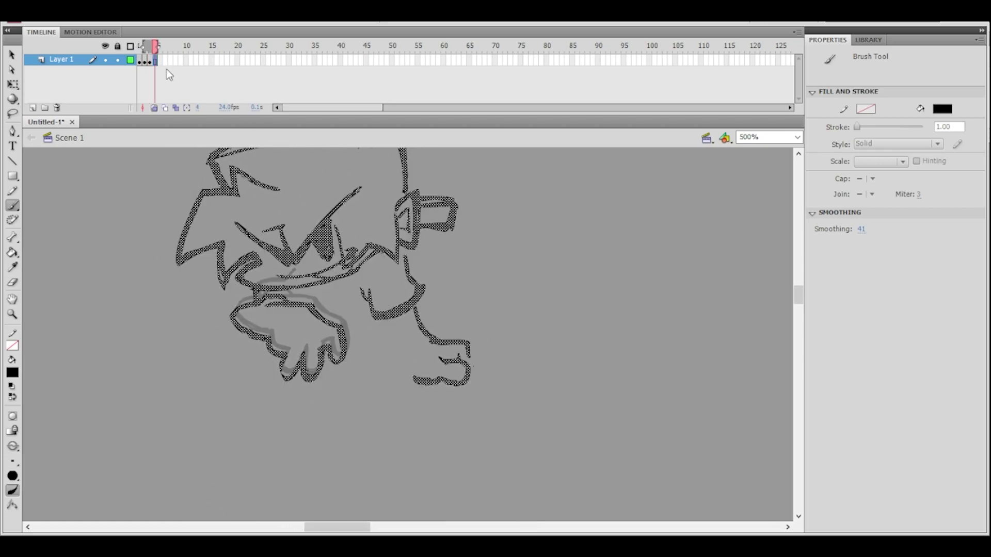
click(13, 115)
mouse_move(426, 274)
mouse_down()
mouse_move(415, 254)
mouse_move(390, 282)
mouse_move(407, 411)
mouse_move(476, 259)
mouse_up()
key(Delete)
drag(454, 300, 472, 331)
- Extend the onion skin range on frame 4 back to include frame 1
click(145, 48)
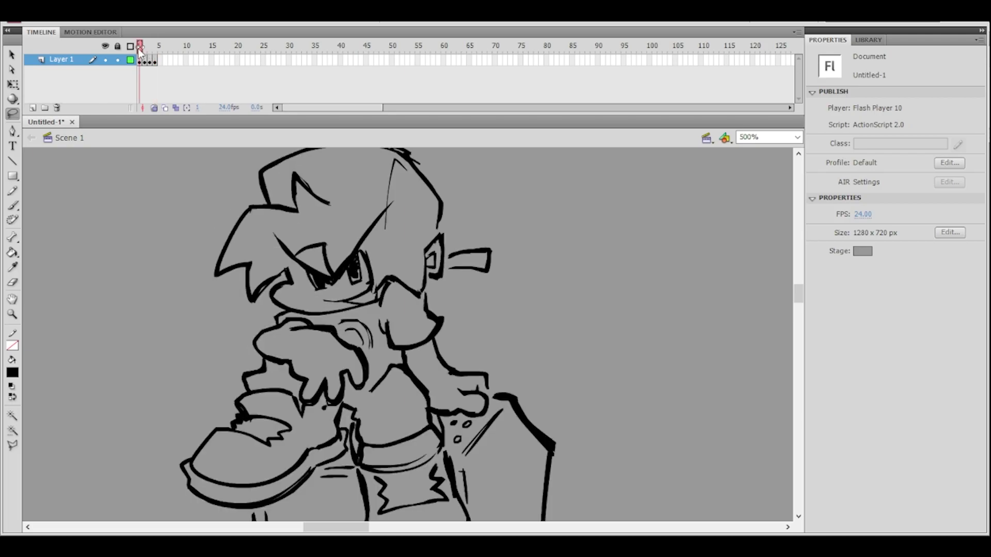
click(157, 61)
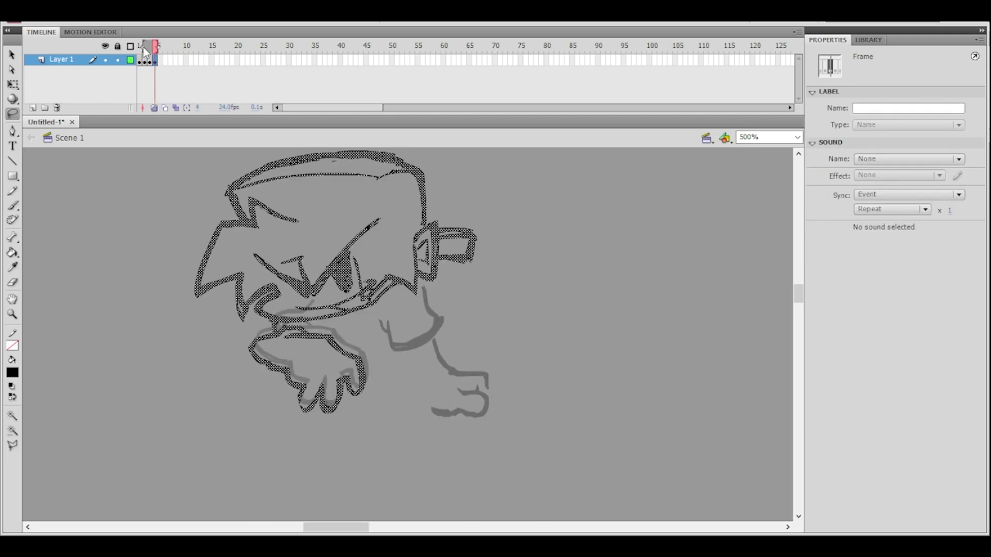
click(140, 47)
click(159, 61)
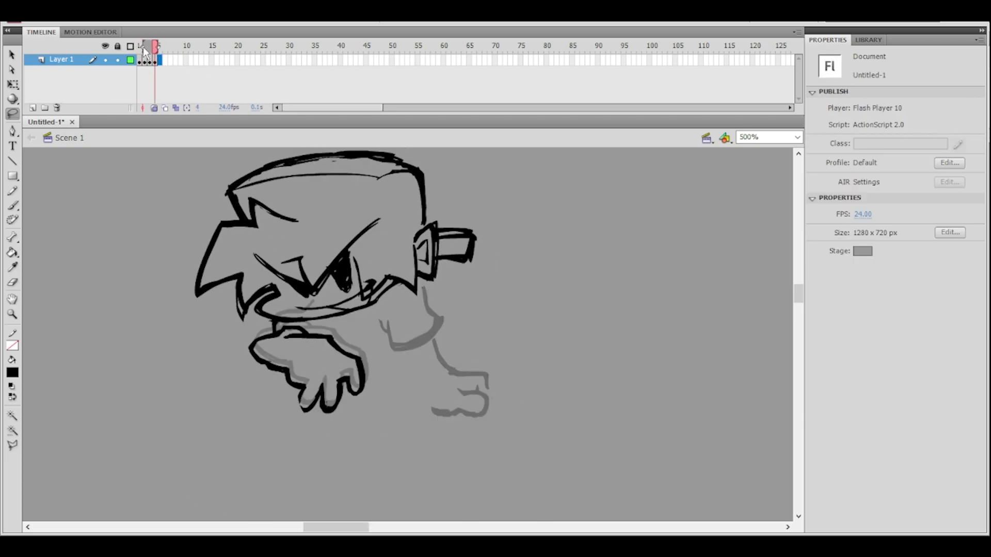
drag(143, 46, 141, 45)
drag(397, 237, 383, 230)
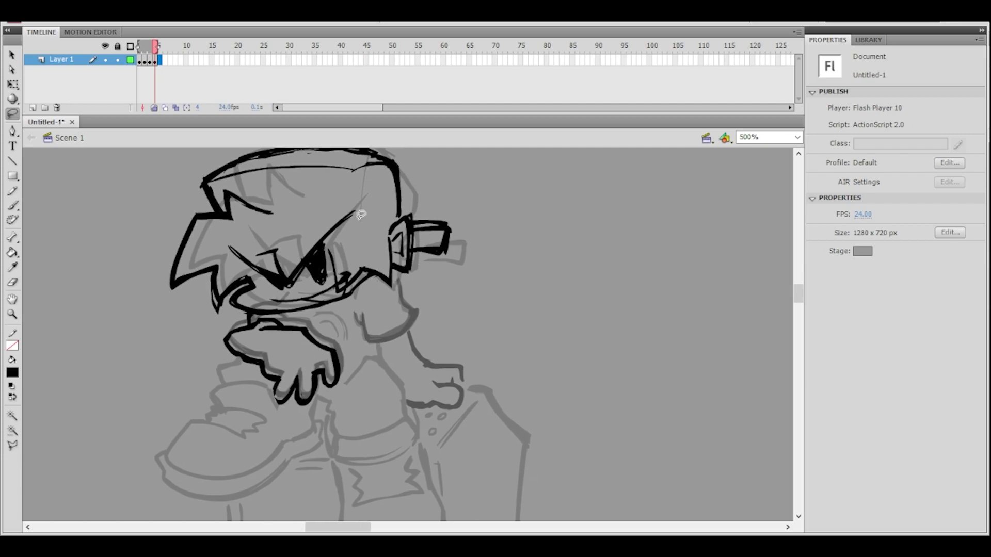
- Erase along the inner edge of the raised hand's lower outline on frame 4 to clean up the line
click(12, 206)
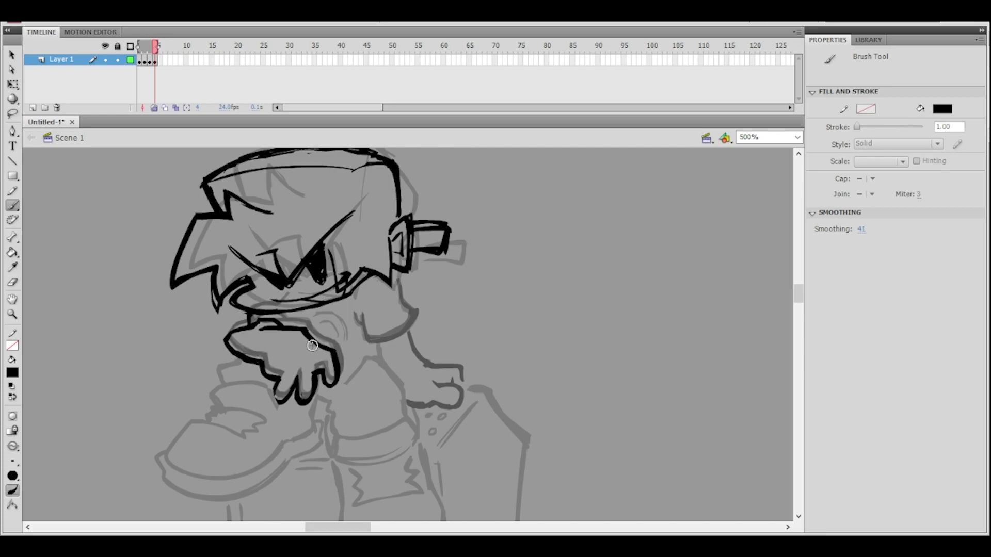
click(334, 365)
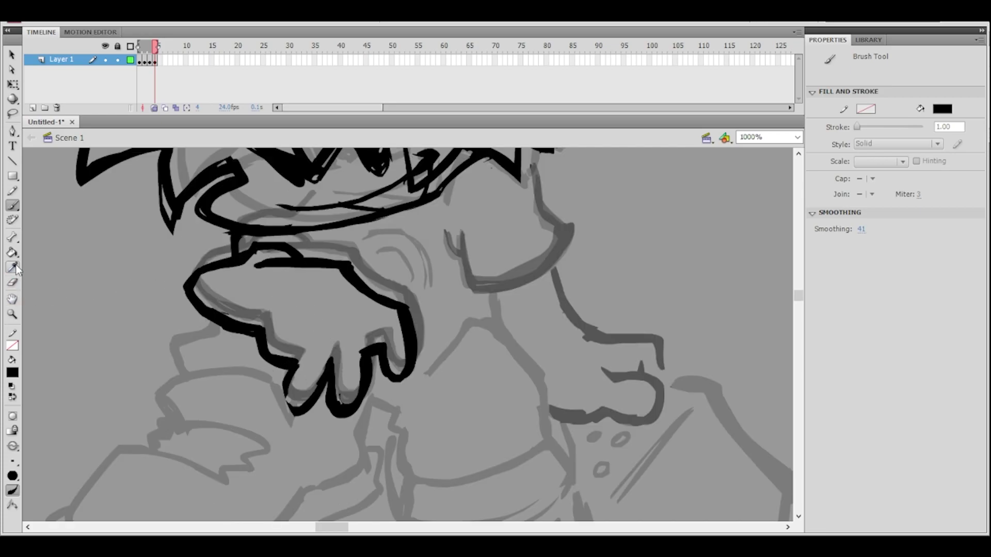
click(13, 283)
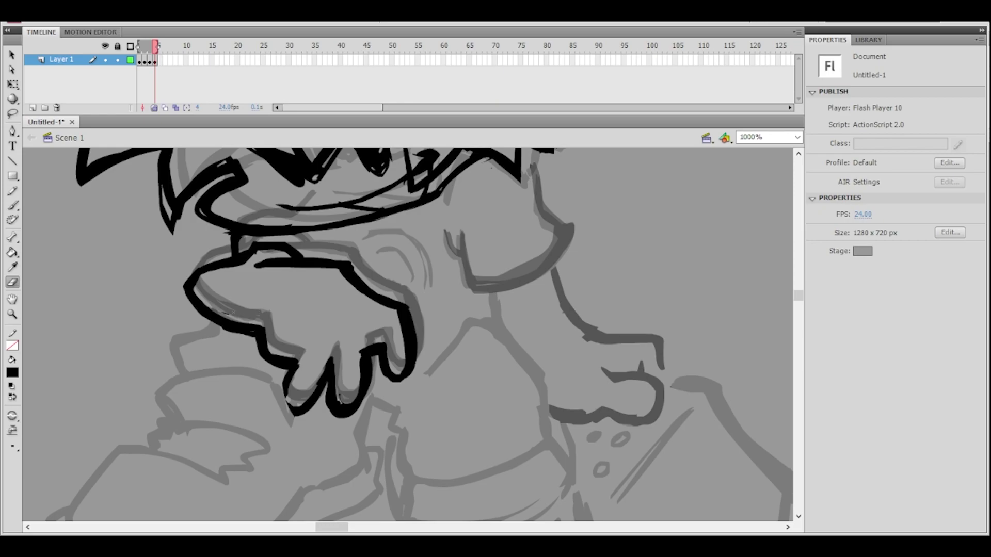
drag(209, 304, 283, 329)
drag(225, 314, 289, 331)
ctrl+alt+click(419, 312)
ctrl+click(411, 336)
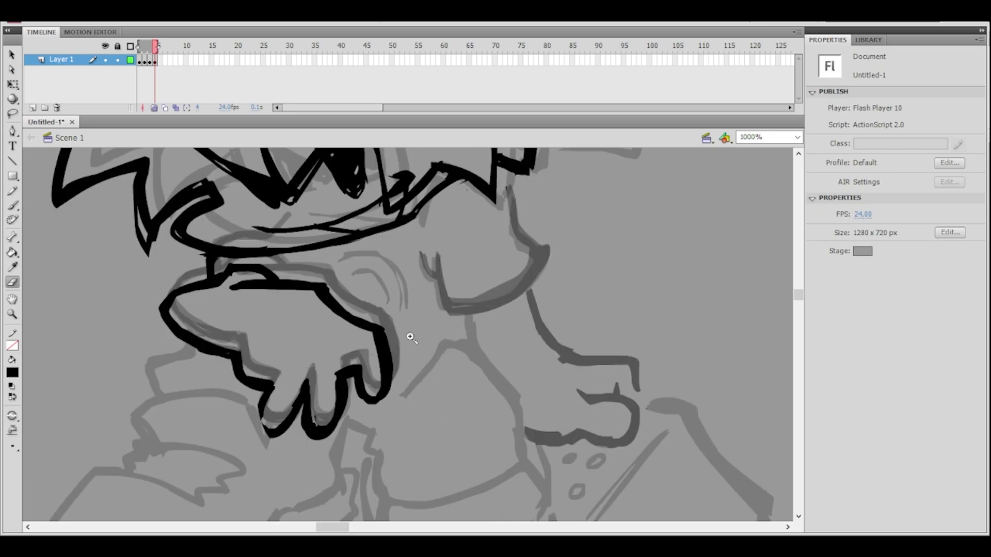
- Touch up the outline of the raised hand's outermost fingertip on frame 4 with the brush
key(b)
scroll(348, 376, down, 1)
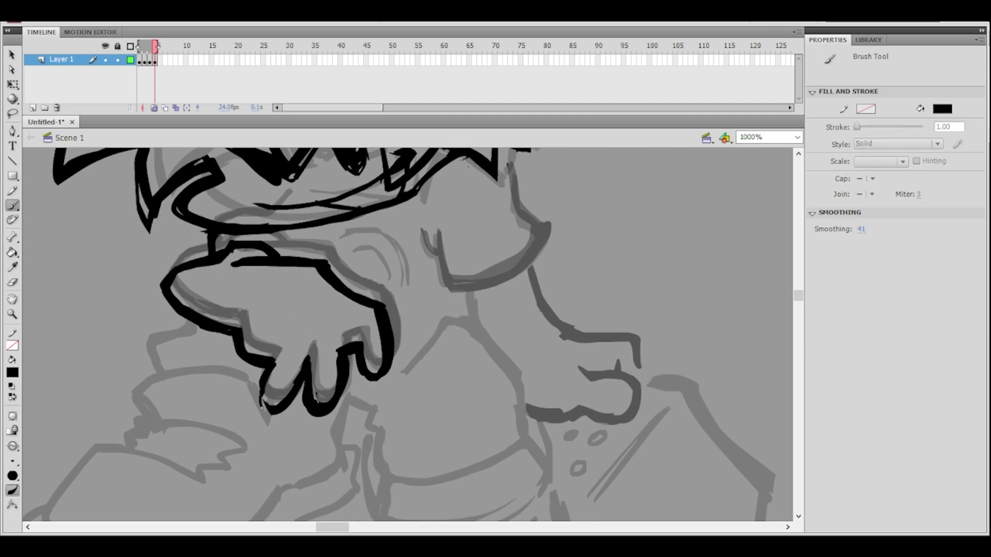
drag(272, 394, 268, 404)
ctrl+alt+click(445, 300)
drag(478, 290, 447, 293)
ctrl+alt+click(447, 294)
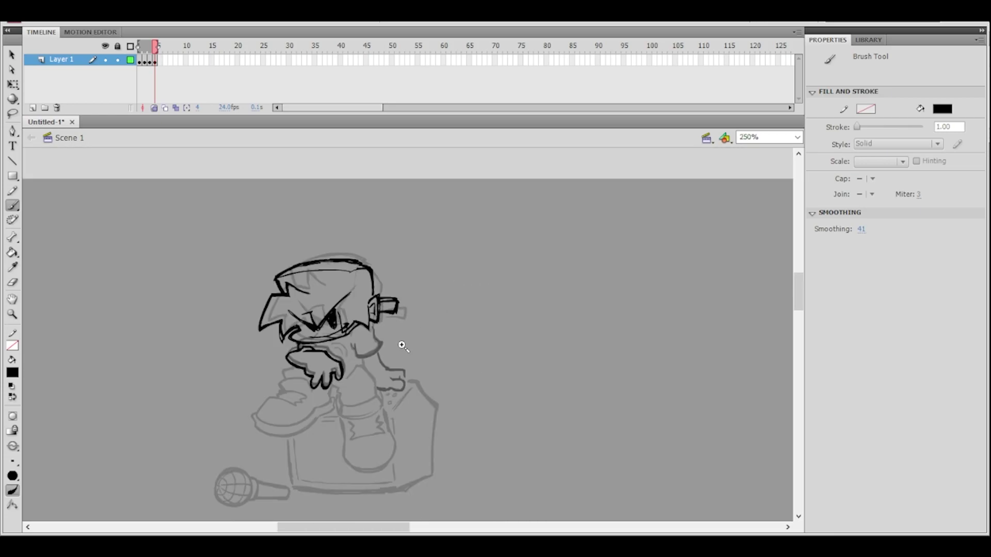
ctrl+click(401, 343)
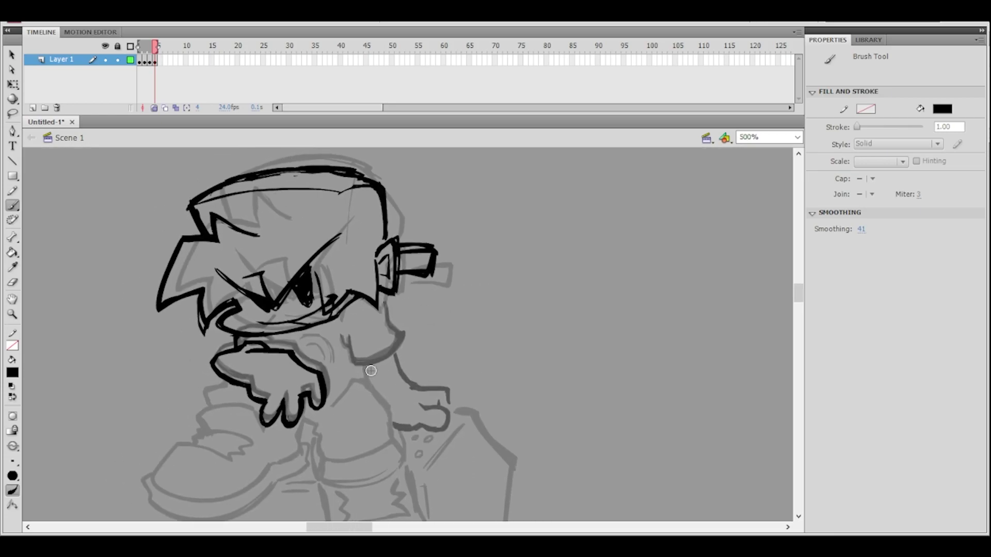
- Draw a rounded sleeve with a thick hem below the ear on frame 4 and thin its lines with the eraser
mouse_move(380, 300)
mouse_down()
mouse_move(398, 339)
mouse_move(354, 345)
mouse_move(346, 357)
mouse_move(356, 371)
mouse_move(391, 347)
mouse_move(349, 367)
mouse_move(397, 338)
mouse_up()
drag(351, 366, 387, 350)
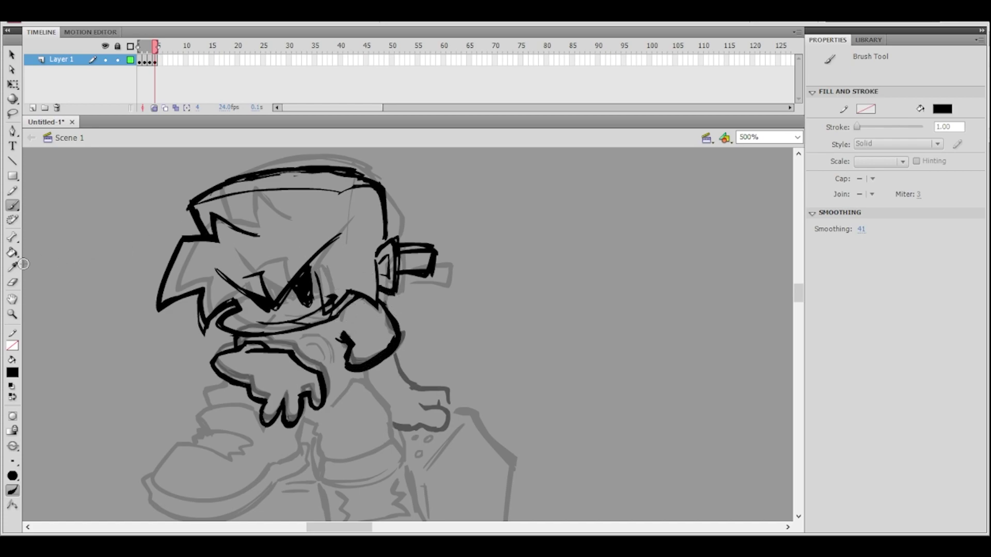
click(13, 282)
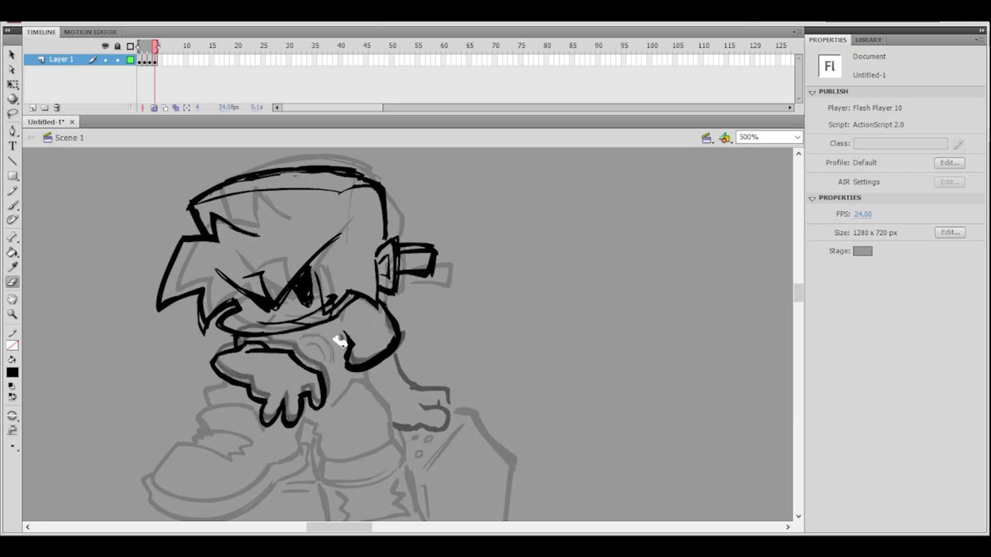
mouse_move(356, 352)
mouse_down()
mouse_move(396, 336)
mouse_move(392, 350)
mouse_move(345, 371)
mouse_move(371, 371)
mouse_up()
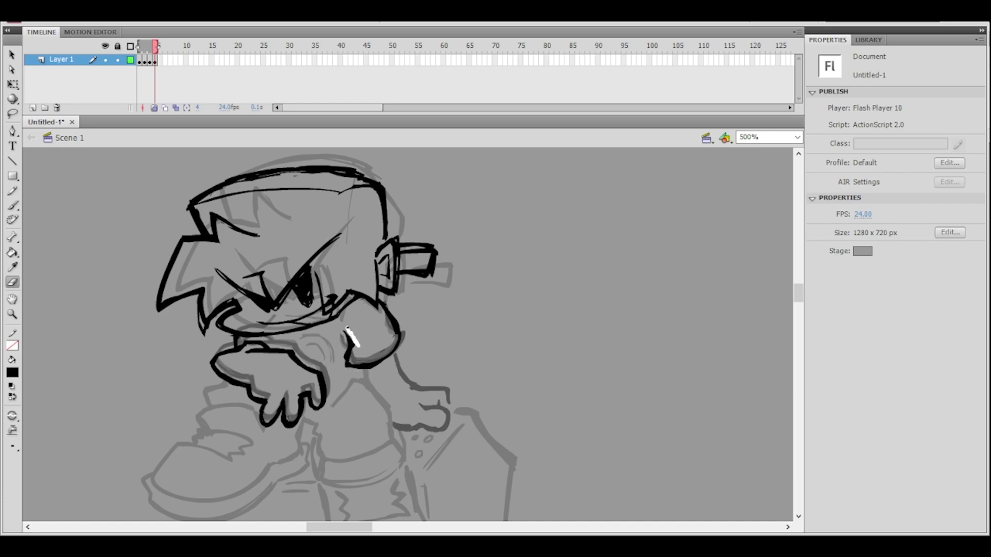
- Undo the last two strokes and redraw the sleeve's inner fold and hem on frame 4
key(b)
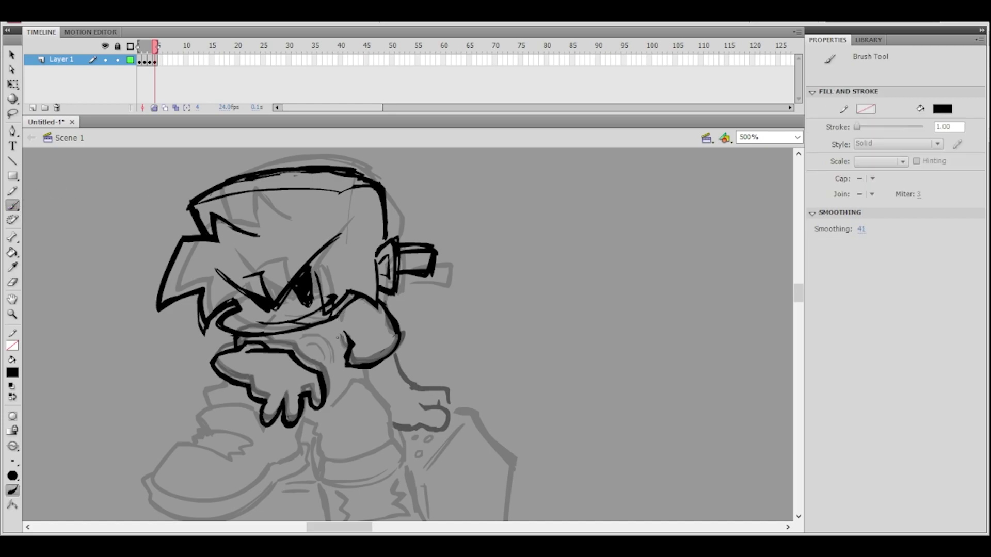
key(ctrl+z)
key(ctrl+z)
drag(352, 351, 343, 339)
drag(383, 357, 404, 330)
mouse_move(429, 296)
mouse_down()
mouse_move(401, 341)
mouse_move(440, 283)
mouse_up()
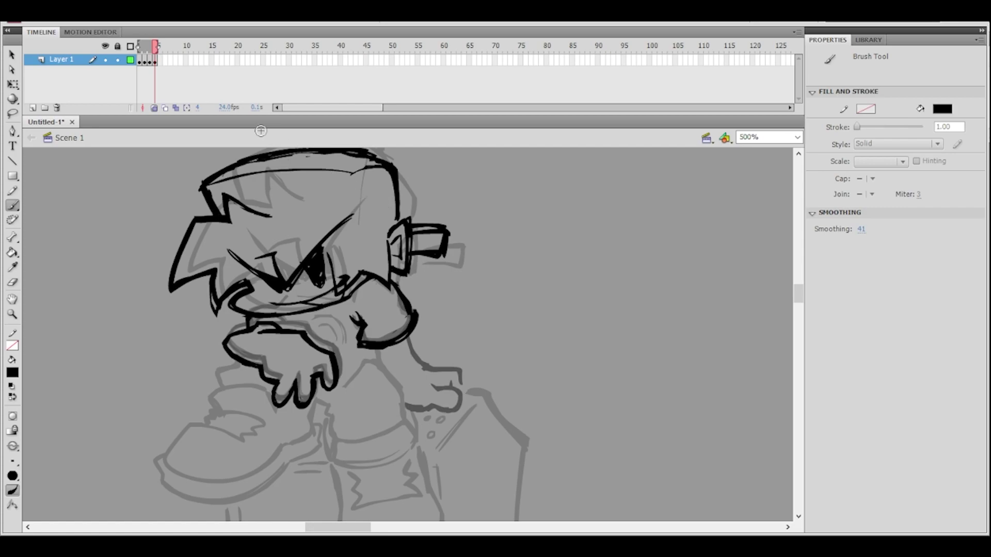
- Lasso the new sleeve on frame 4, nudge it slightly up and to the left, and deselect it
click(19, 112)
mouse_move(400, 281)
mouse_down()
mouse_move(396, 307)
mouse_move(356, 306)
mouse_move(381, 361)
mouse_up()
key(Up)
key(Up)
key(Up)
key(Up)
key(Up)
key(Up)
key(Up)
key(Up)
key(Left)
key(Left)
key(Left)
key(Left)
key(Left)
key(Left)
key(Left)
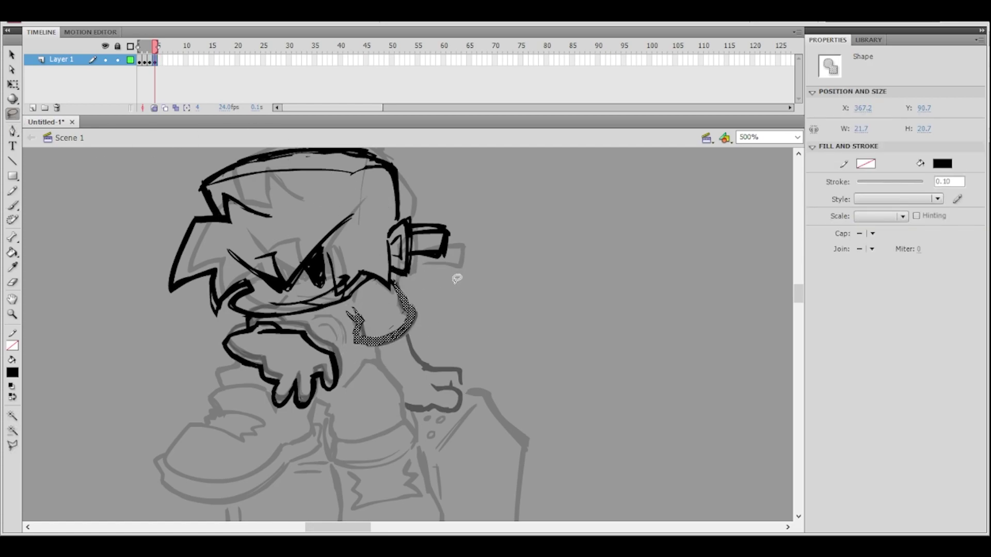
key(Left)
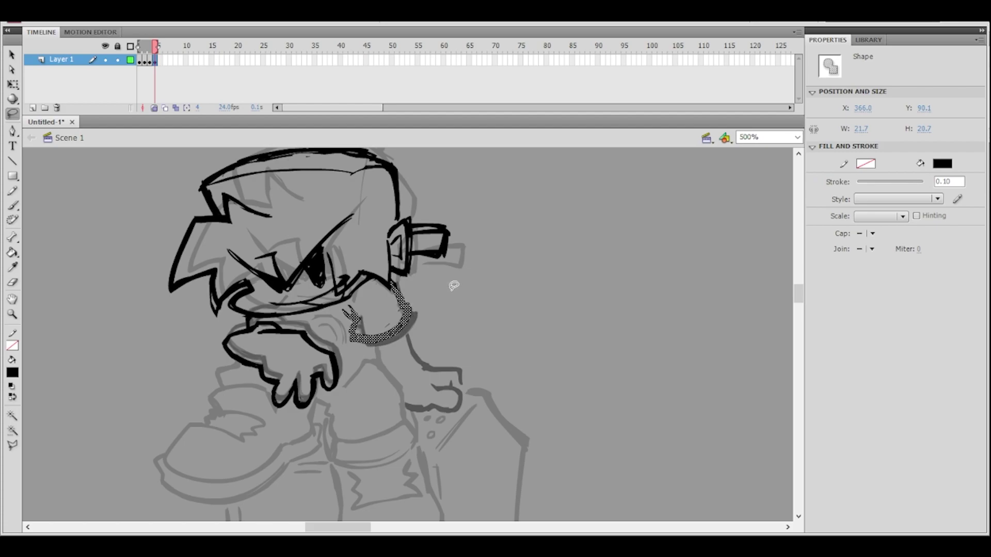
click(455, 291)
- Draw the jagged edge of the trouser leg just below the raised hand's wrist on frame 4 with the brush
drag(455, 289, 474, 270)
click(12, 205)
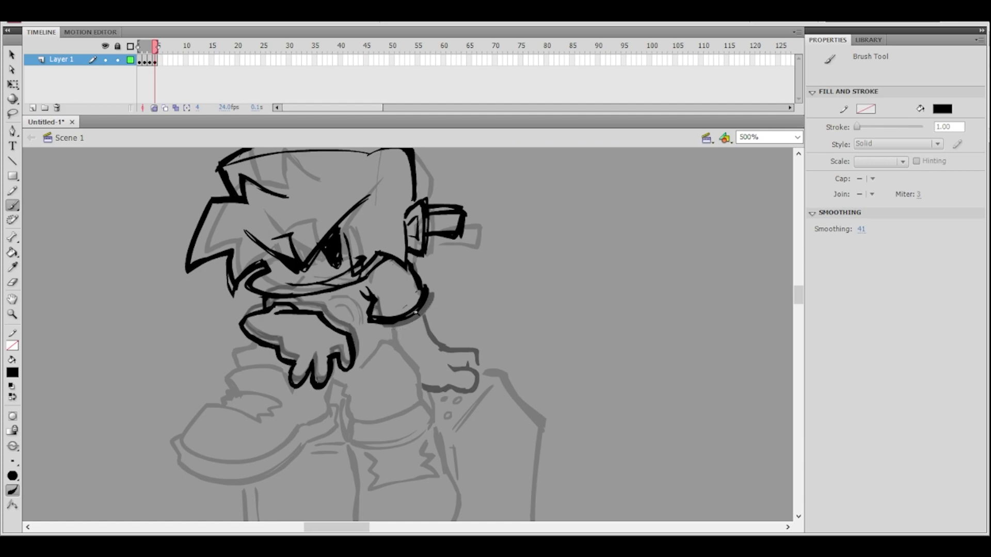
drag(425, 299, 517, 270)
drag(358, 276, 333, 316)
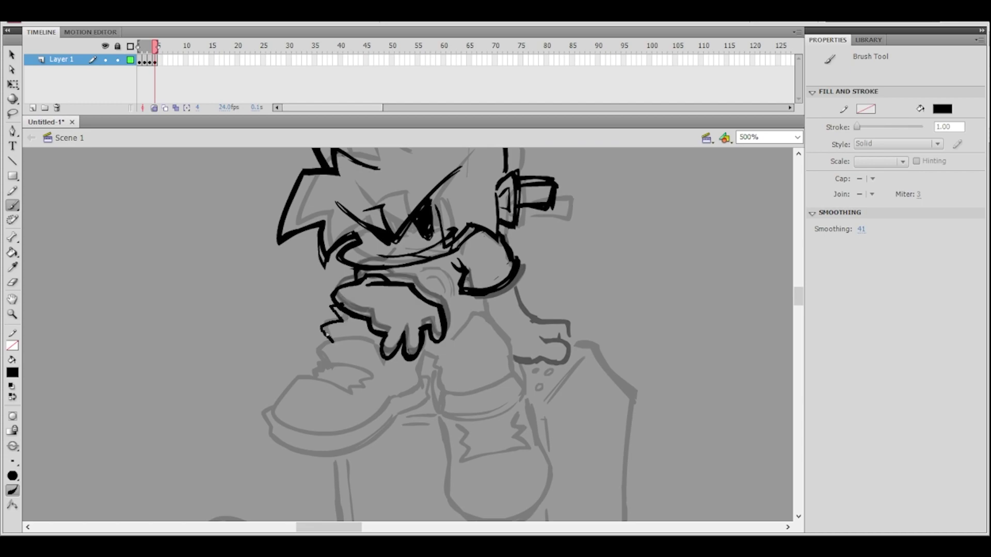
- Clean up the trouser leg's new jagged line beside the raised hand with the eraser
click(397, 320)
key(e)
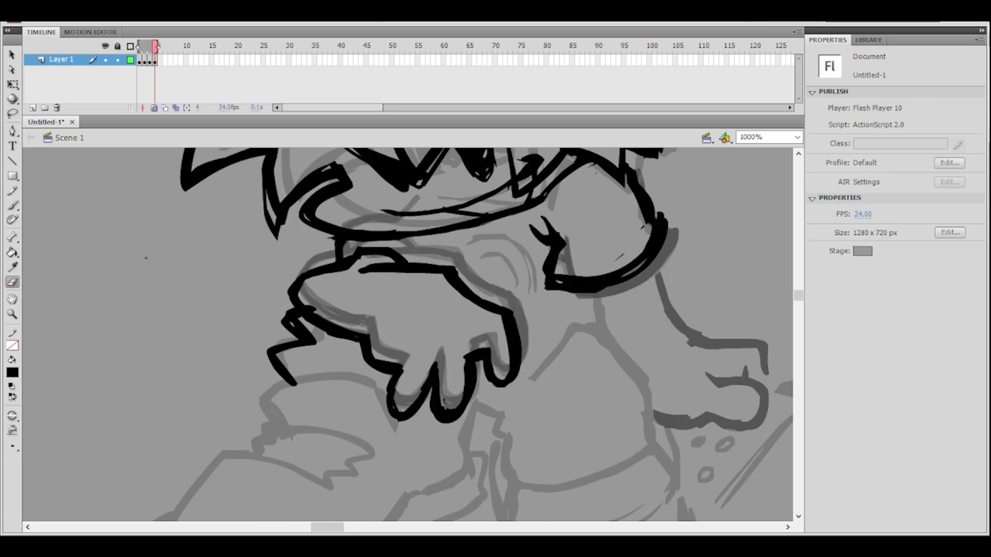
drag(300, 321, 323, 343)
ctrl+shift+click(478, 304)
ctrl+click(405, 330)
drag(480, 318, 456, 303)
ctrl+shift+click(445, 301)
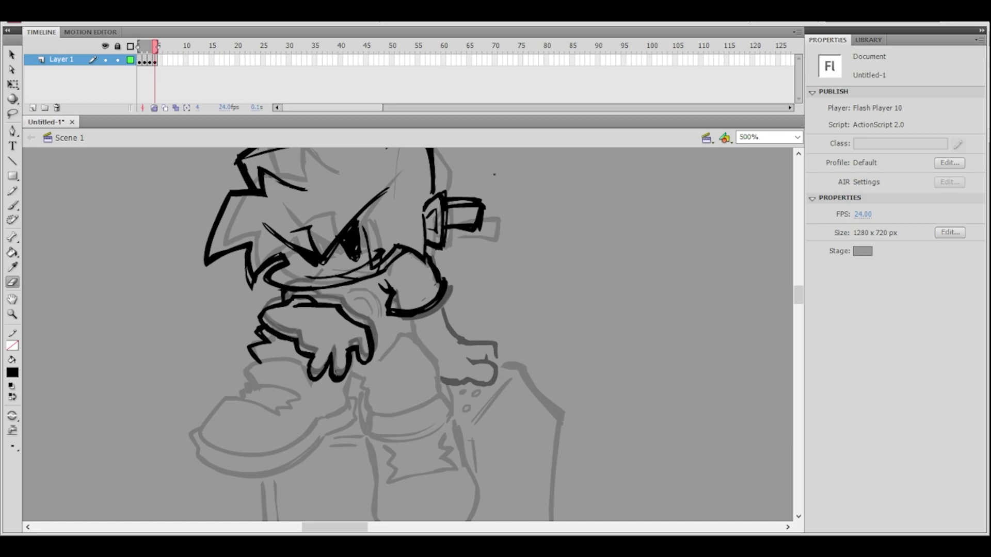
click(337, 329)
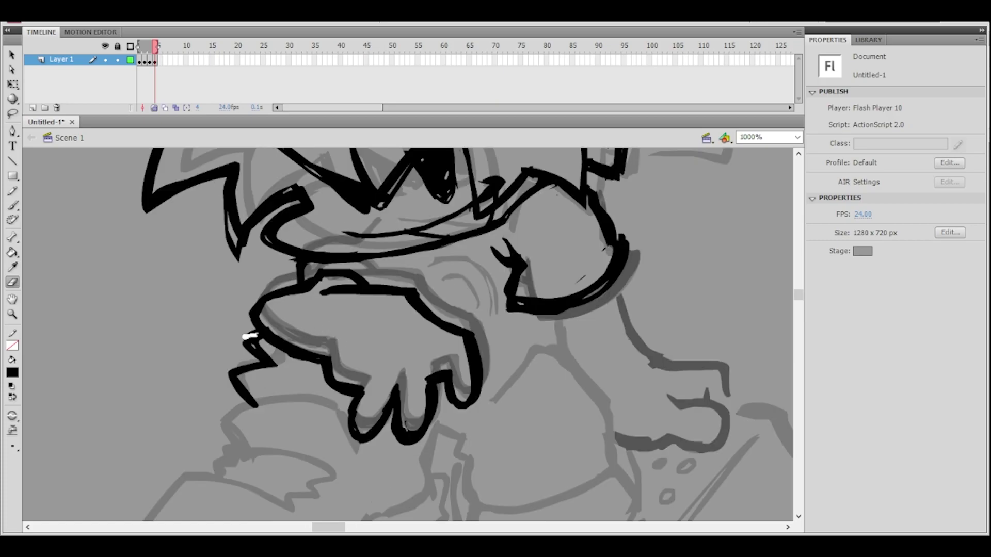
ctrl+shift+click(465, 303)
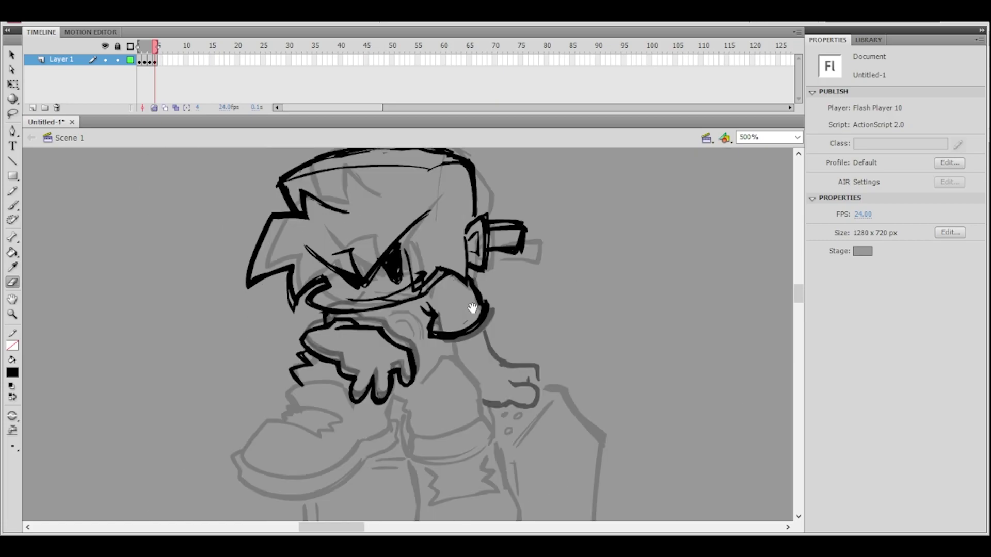
drag(455, 288, 439, 262)
- Draw the trouser cuff's curved line below the raised hand, with a hooked corner at its outer end
key(b)
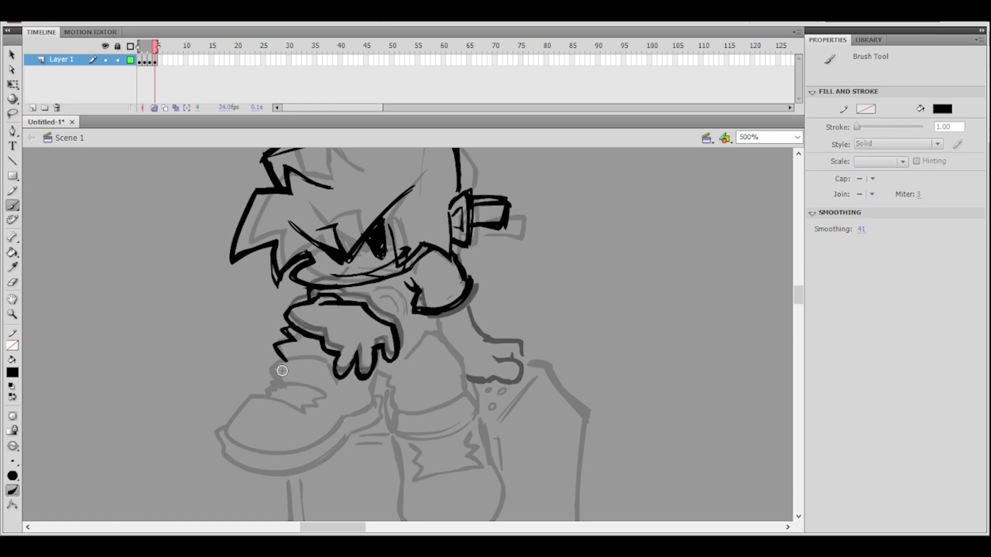
drag(454, 268, 516, 228)
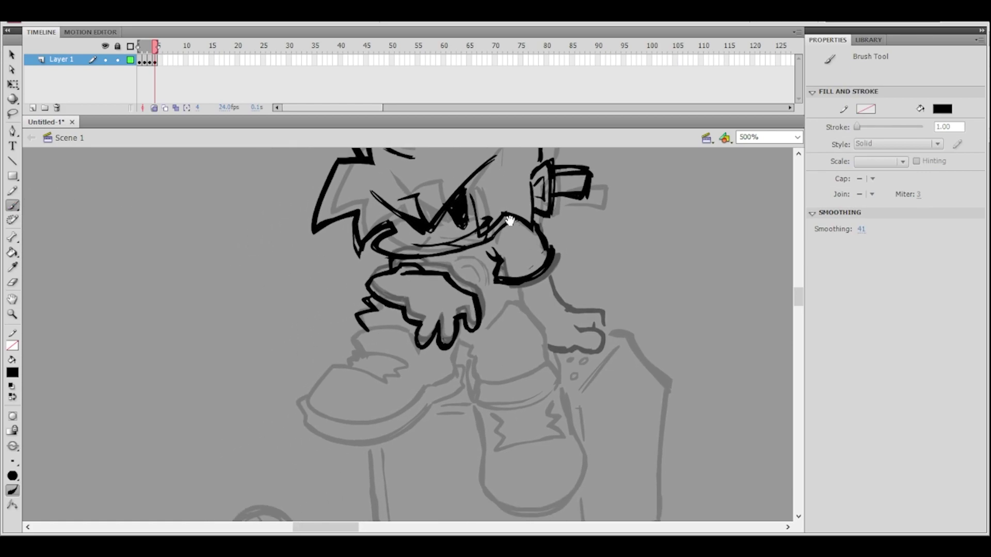
mouse_move(397, 327)
mouse_down()
mouse_move(373, 327)
mouse_move(405, 330)
mouse_up()
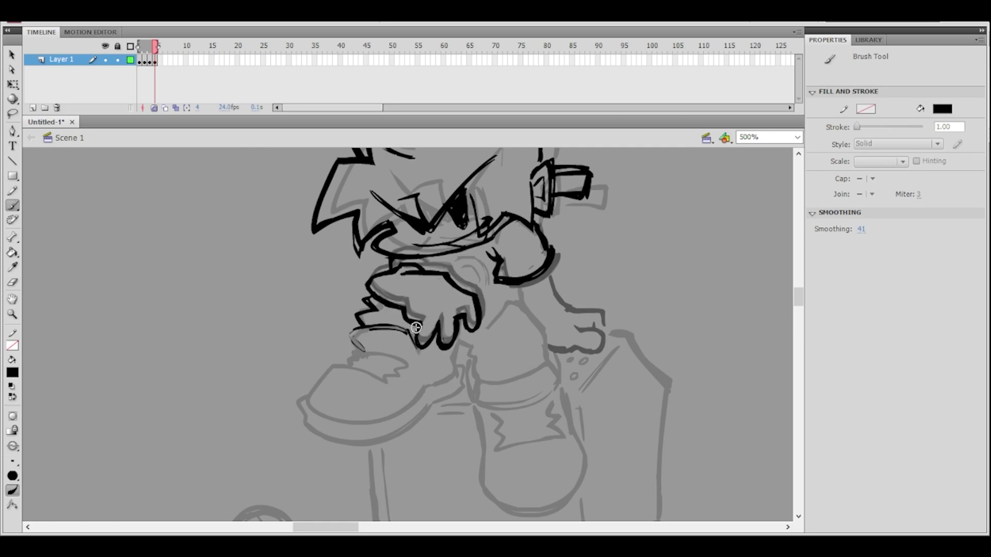
drag(355, 335, 364, 349)
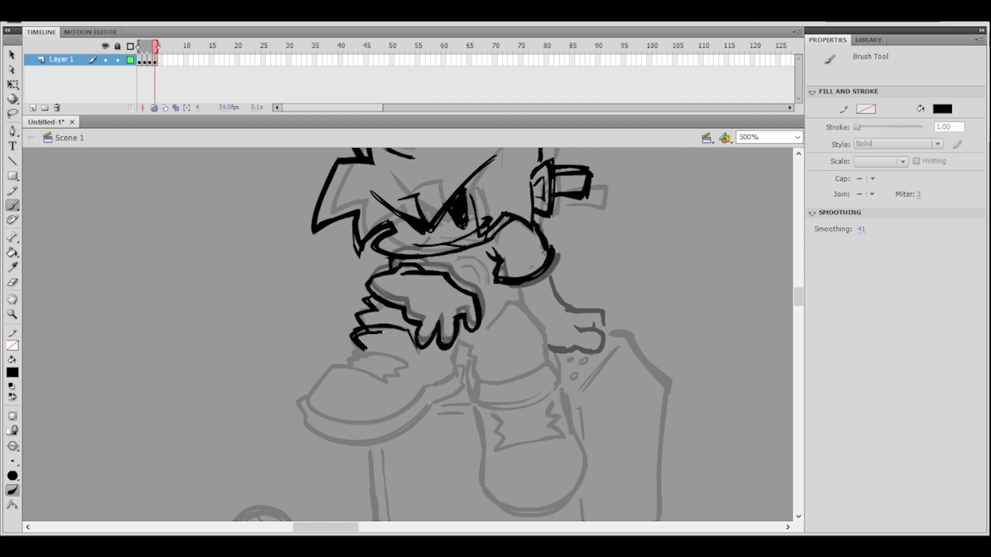
mouse_move(524, 257)
mouse_down()
mouse_move(482, 356)
mouse_move(442, 266)
mouse_move(450, 257)
mouse_up()
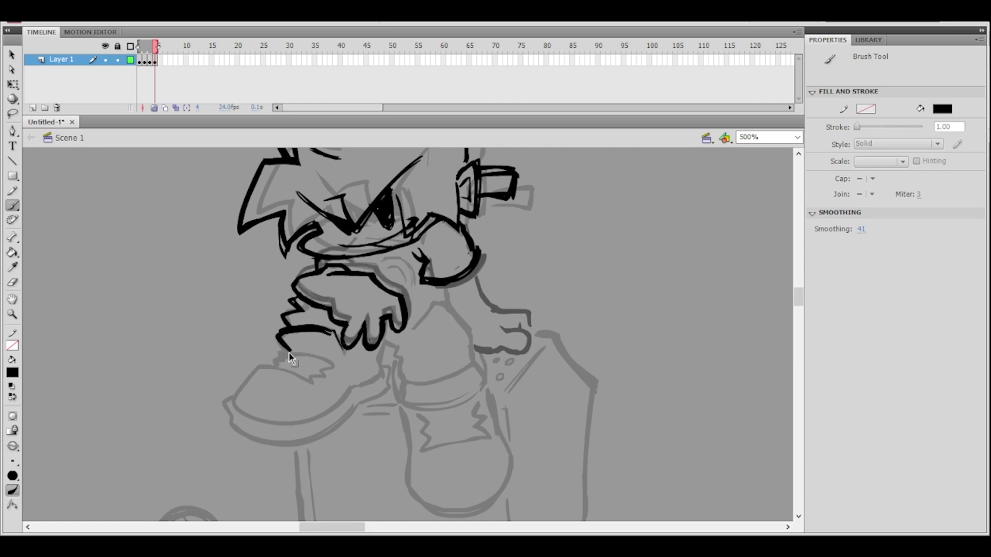
- Try to outline the top of the raised shoe from the trouser cuff to the toe
mouse_move(278, 361)
mouse_down()
mouse_move(228, 401)
mouse_move(246, 367)
mouse_move(292, 349)
mouse_up()
drag(449, 287, 469, 267)
mouse_move(308, 334)
mouse_down()
mouse_move(238, 392)
mouse_move(245, 415)
mouse_up()
key(ctrl+z)
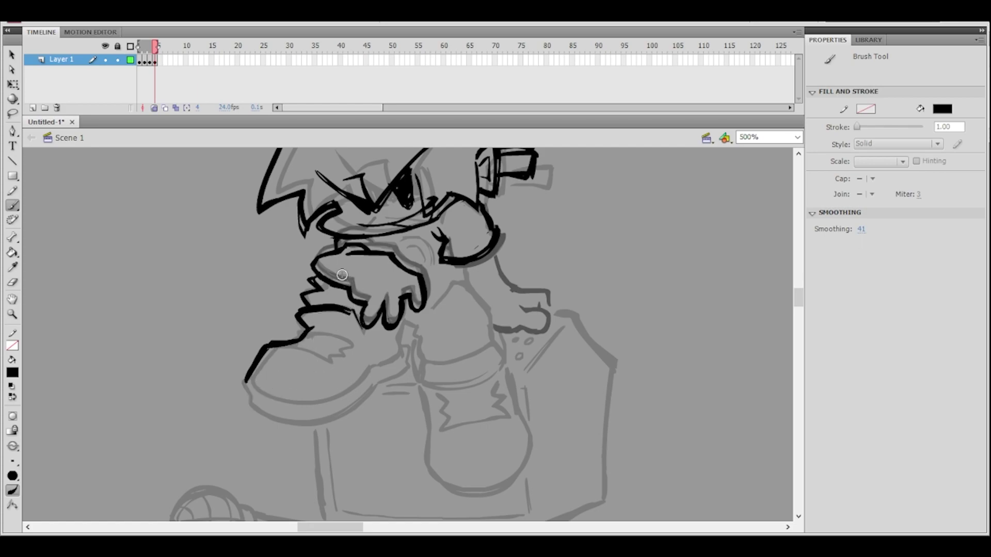
drag(487, 274, 454, 418)
ctrl+shift+click(473, 332)
ctrl+click(392, 369)
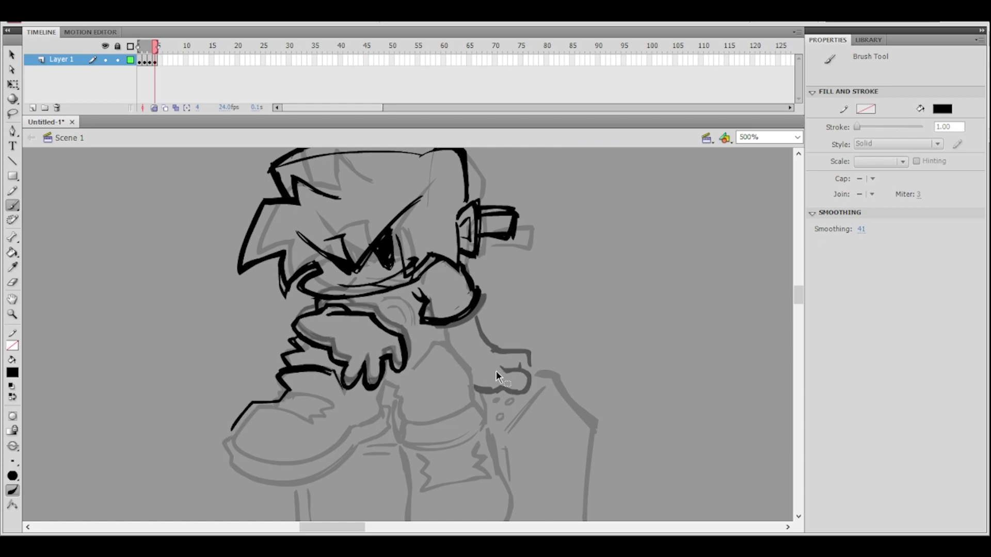
- Try out a knee curve and the edges of a bent arm below the sleeve, and undo the strokes
drag(482, 355, 456, 337)
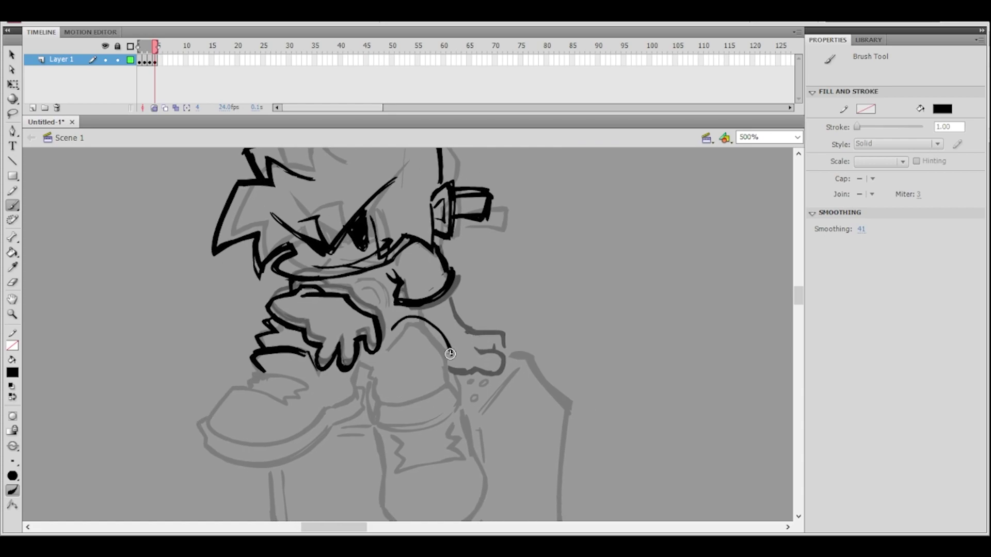
mouse_move(447, 289)
mouse_down()
mouse_move(459, 316)
mouse_move(385, 333)
mouse_up()
drag(458, 316, 417, 355)
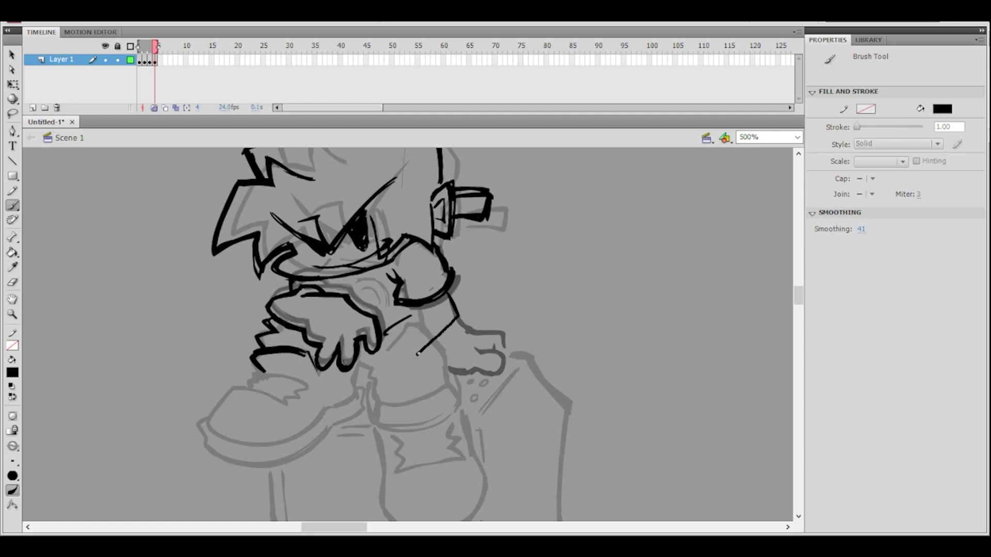
key(ctrl+z)
key(ctrl+z)
mouse_move(447, 292)
mouse_down()
mouse_move(456, 324)
mouse_move(420, 315)
mouse_move(382, 330)
mouse_up()
key(ctrl+z)
- Draw the arm's upper edge from the sleeve hem toward the raised hand and a short outer line above the elbow
drag(416, 308, 382, 330)
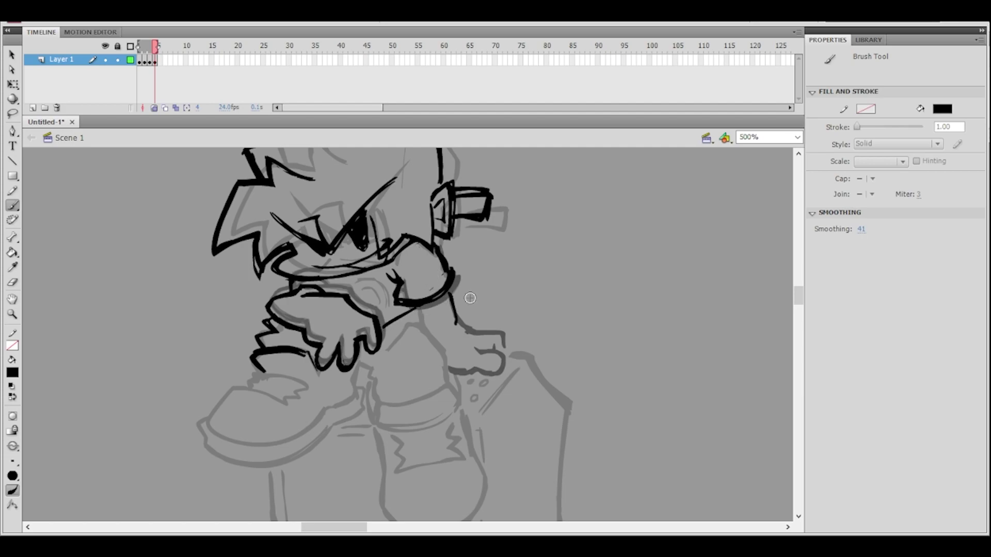
mouse_move(448, 291)
mouse_down()
mouse_move(460, 317)
mouse_move(423, 343)
mouse_move(456, 319)
mouse_up()
mouse_move(497, 281)
mouse_down()
mouse_move(475, 323)
mouse_move(473, 309)
mouse_up()
key(ctrl+z)
- Try a forearm underside and a U-shaped fingertip below the raised hand, and undo both strokes
drag(398, 373, 432, 347)
drag(339, 384, 344, 409)
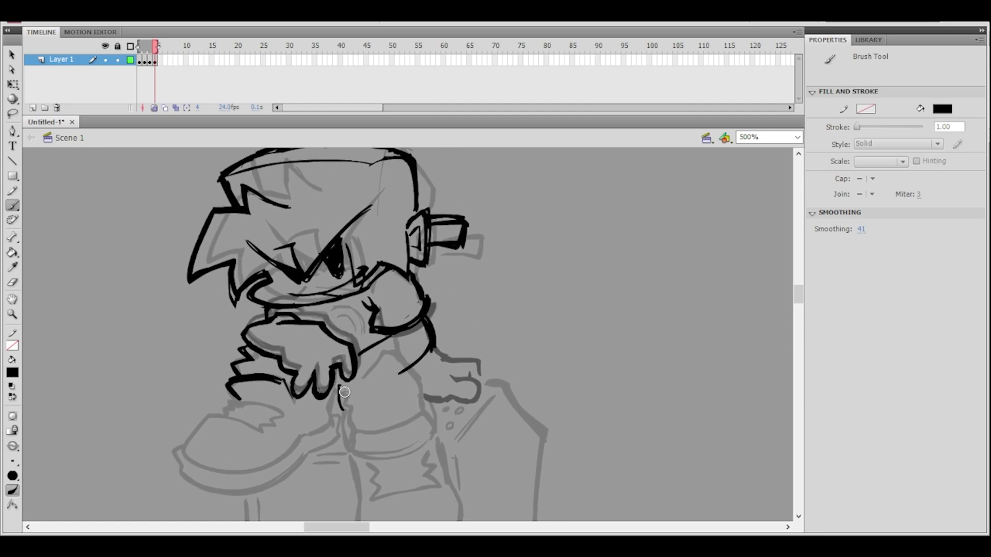
key(ctrl+z)
mouse_move(340, 382)
mouse_down()
mouse_move(351, 409)
mouse_move(360, 390)
mouse_up()
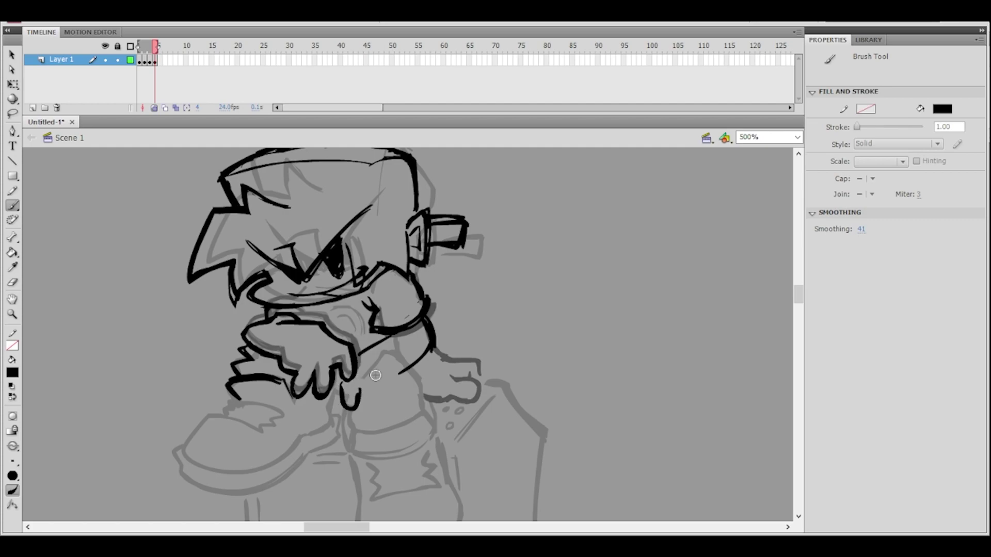
key(ctrl+z)
key(ctrl+z)
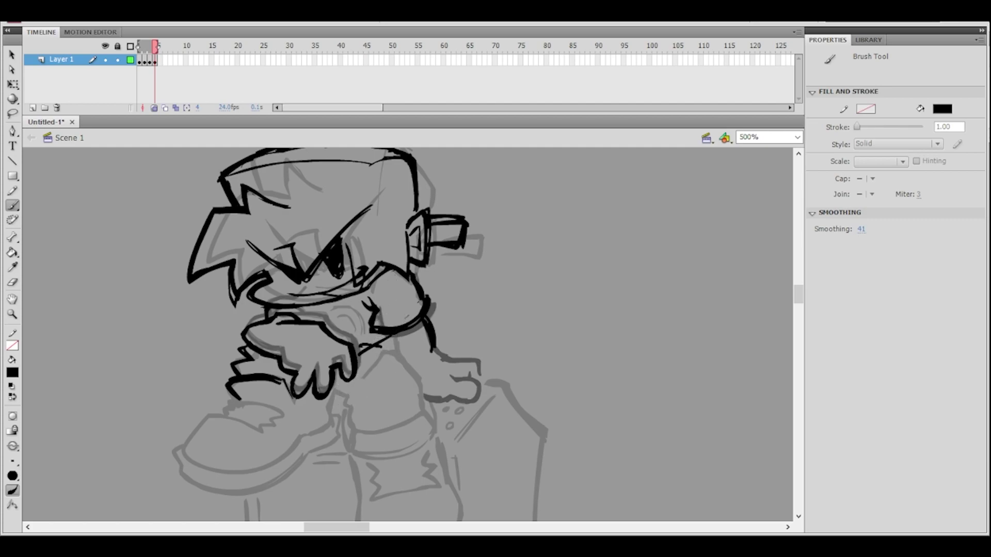
- Rework the forearm's upper line below the sleeve hem into a short thick diagonal, using brush and eraser
key(e)
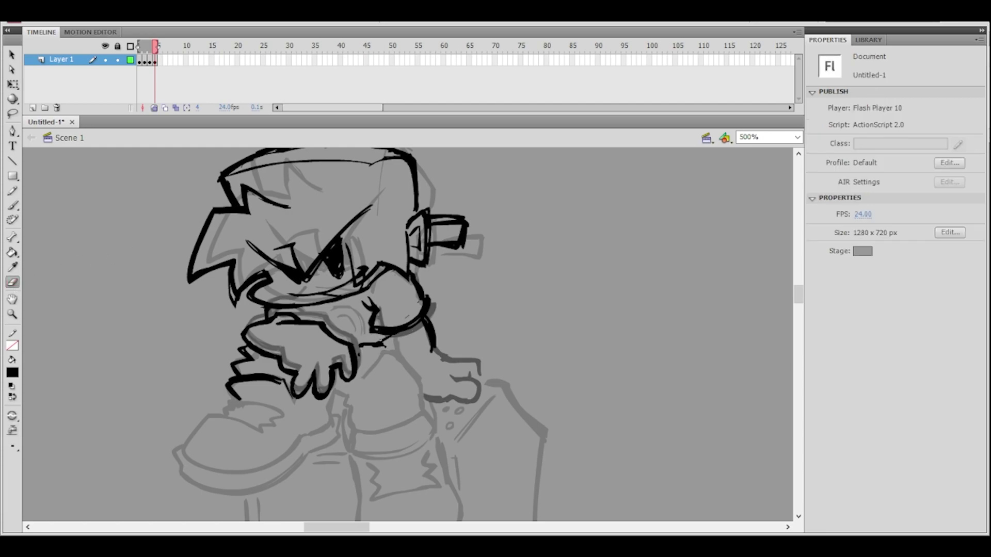
key(b)
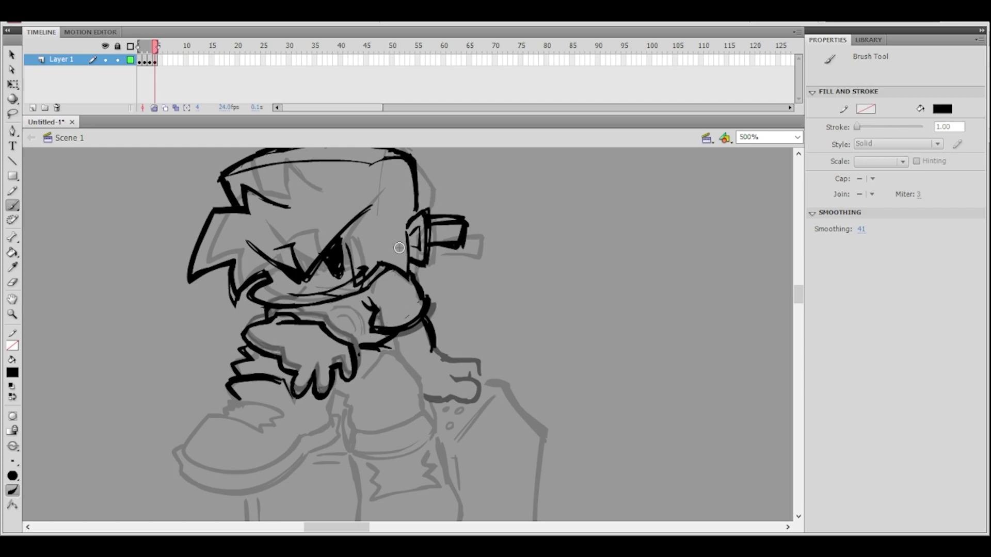
click(16, 280)
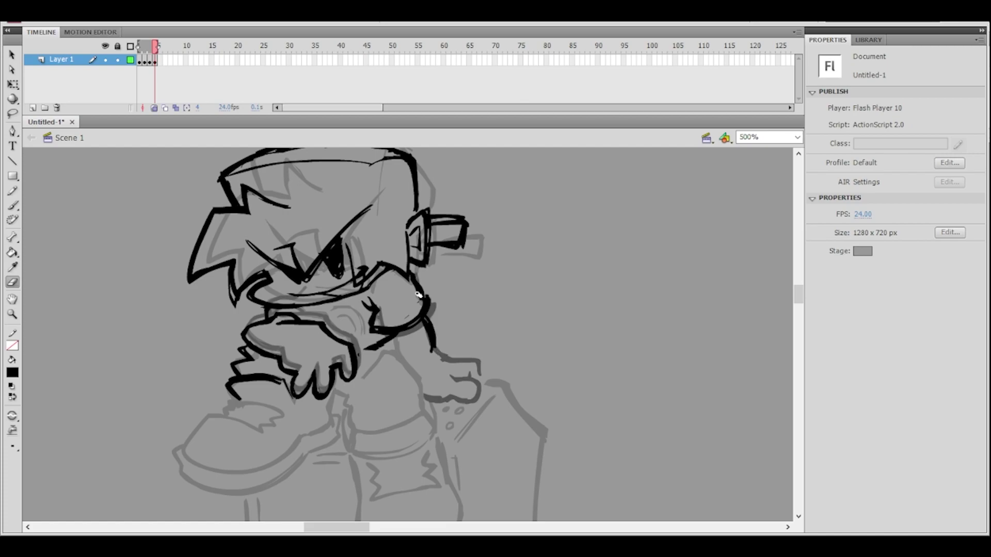
click(12, 205)
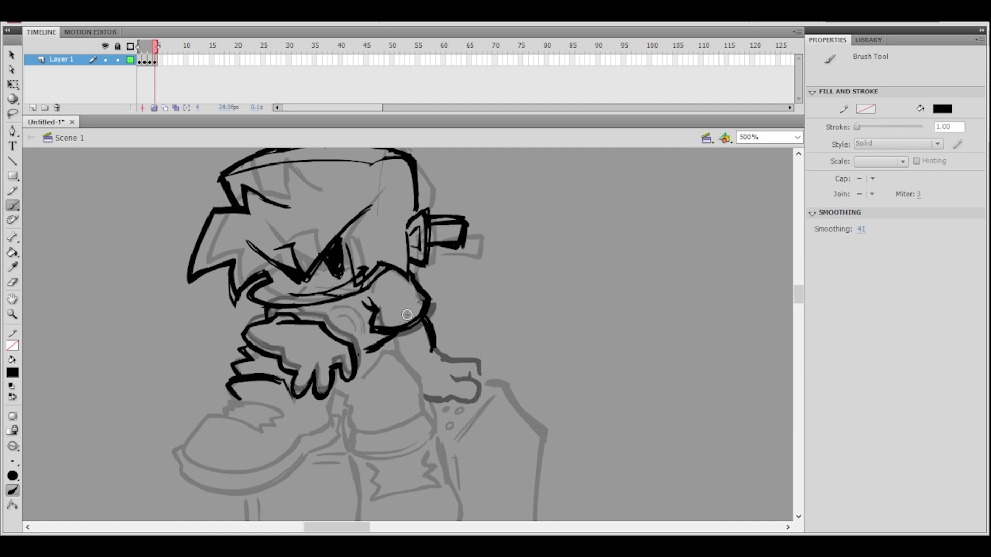
click(12, 282)
drag(382, 337, 362, 346)
key(ctrl+z)
key(ctrl+z)
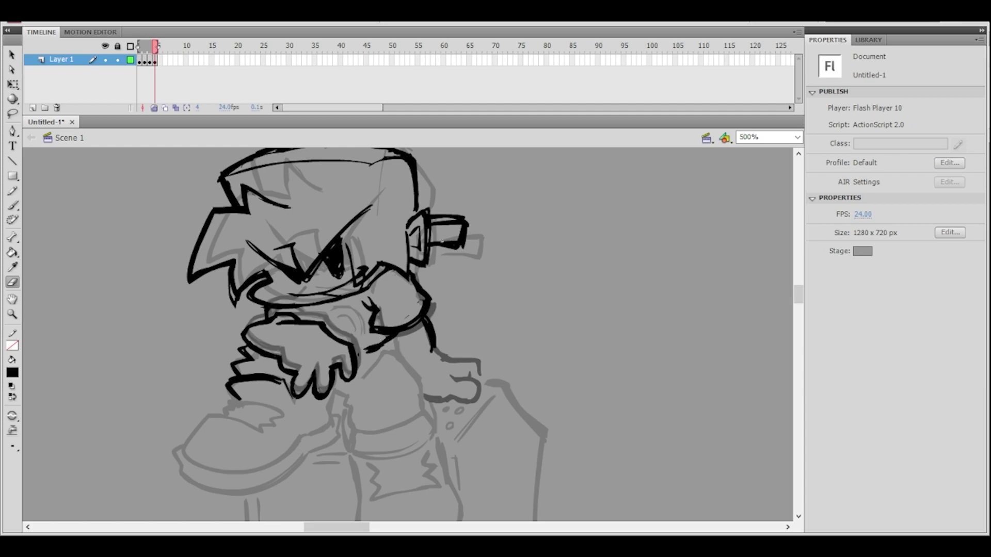
- Draw the elbow's curve from the arm's outer line back toward the knee, undoing unsatisfactory strokes
click(12, 206)
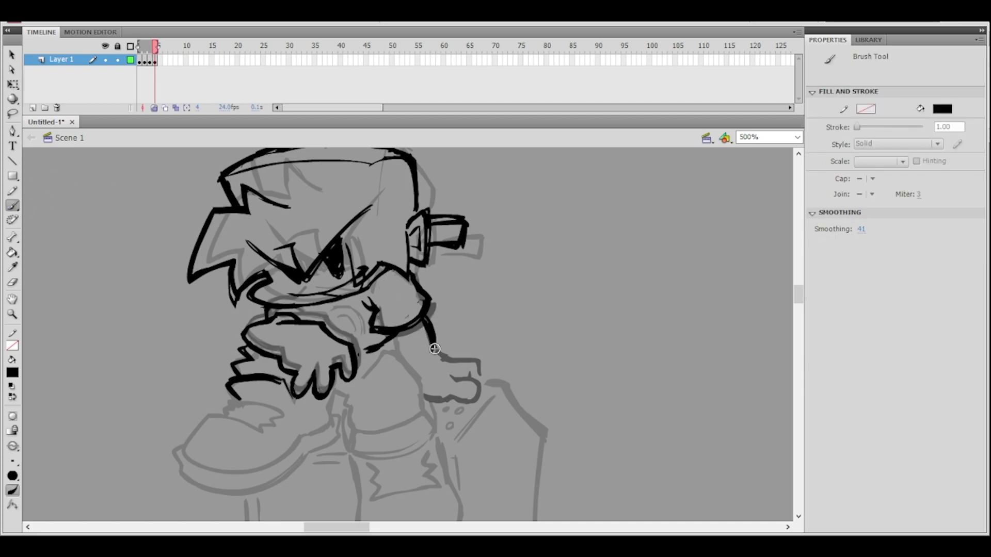
drag(435, 340, 406, 369)
key(ctrl+z)
key(ctrl+z)
key(ctrl+z)
key(ctrl+z)
- Refine the elbow curve with the eraser and taper its lower end
click(13, 282)
key(ctrl+z)
mouse_move(372, 354)
mouse_down()
mouse_move(396, 337)
mouse_move(425, 340)
mouse_up()
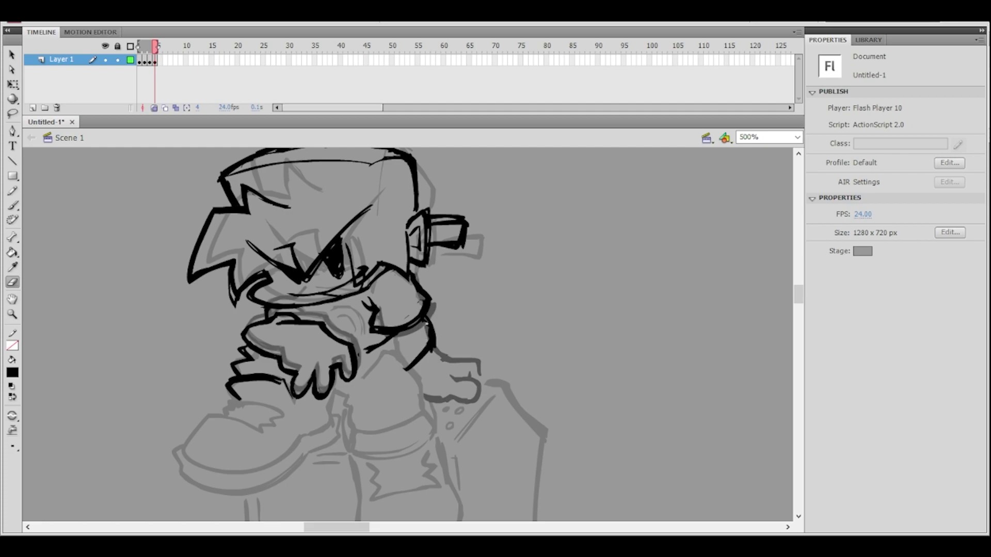
drag(429, 332, 425, 323)
key(ctrl+z)
key(b)
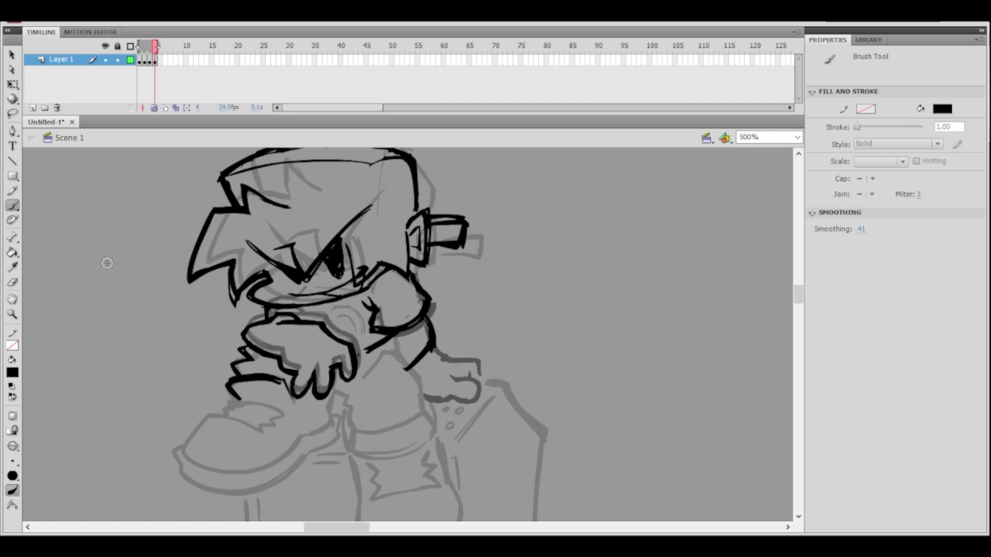
click(14, 282)
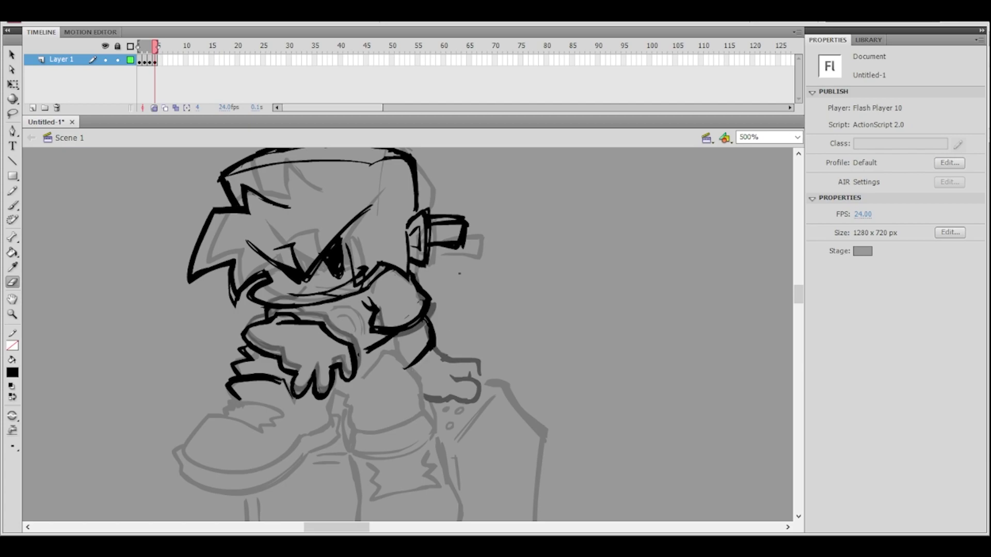
drag(459, 274, 484, 273)
key(b)
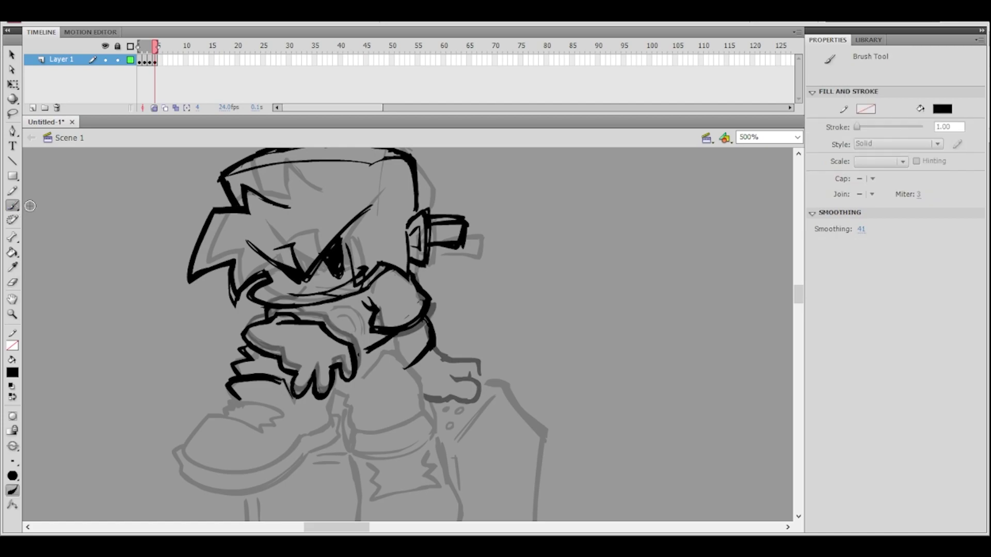
- Undo a trial stroke at the forearm's upper line and trim that line's tip with the eraser
drag(365, 346, 400, 346)
key(ctrl+z)
key(ctrl+z)
click(12, 282)
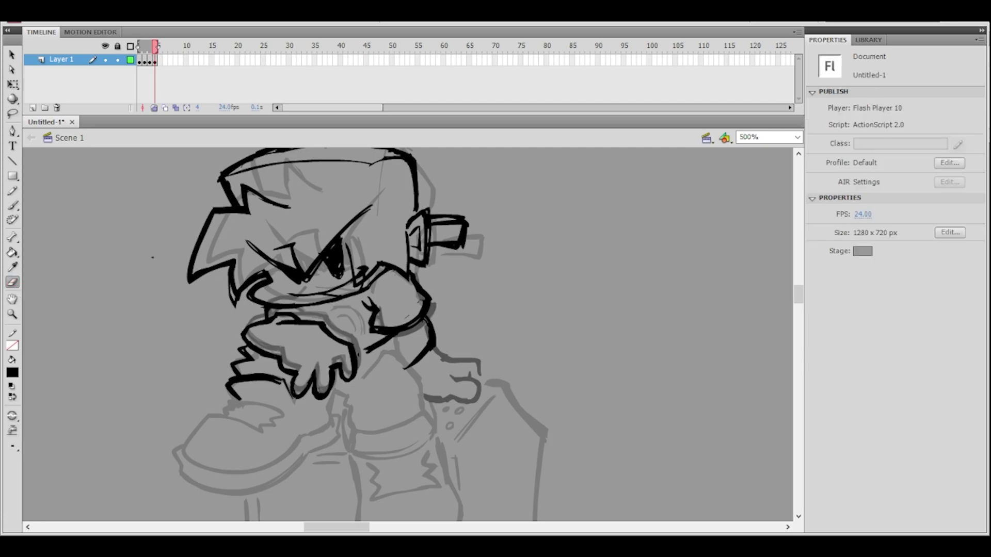
drag(368, 349, 378, 351)
- Draw a short knee curve beneath the bent arm and erase the tail of the forearm's upper line
click(12, 206)
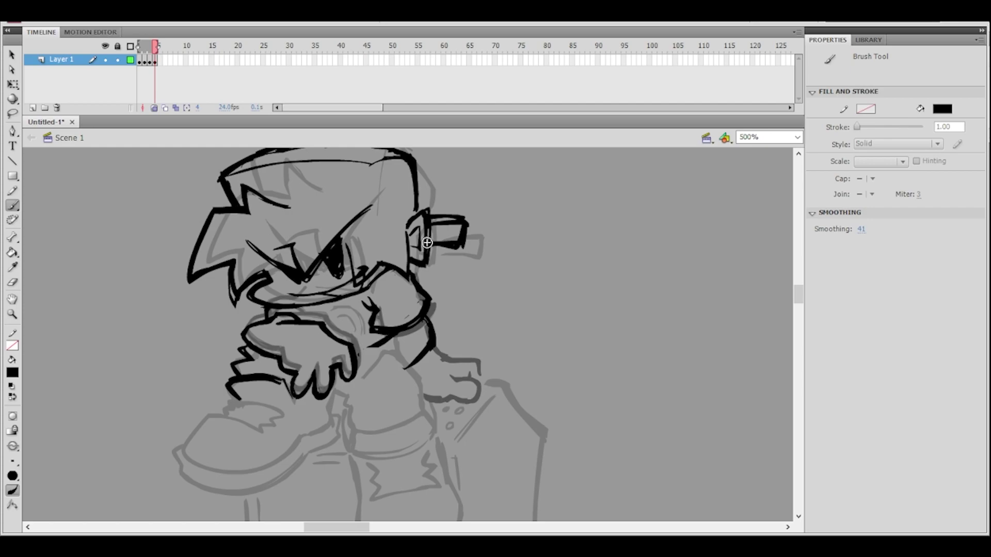
drag(367, 350, 361, 349)
drag(375, 356, 416, 380)
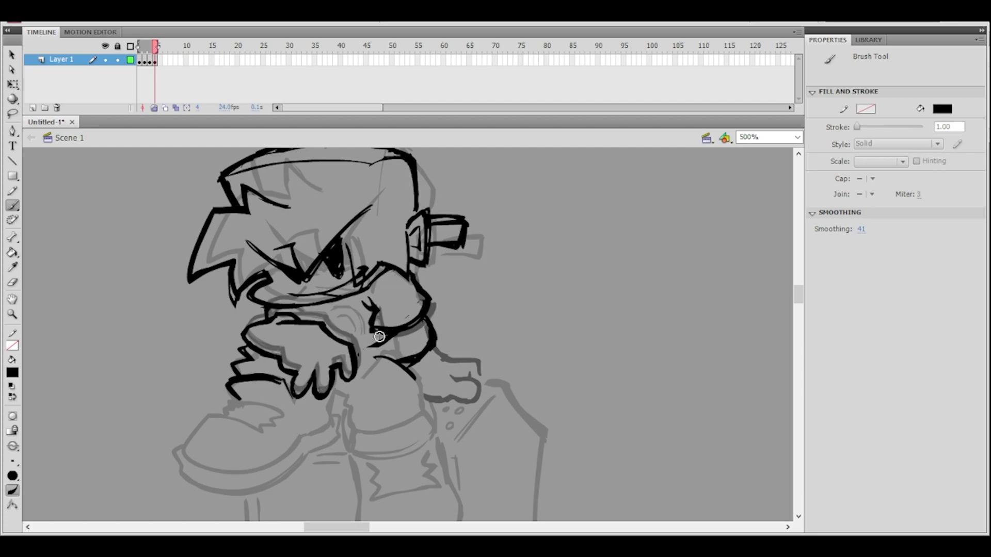
click(14, 281)
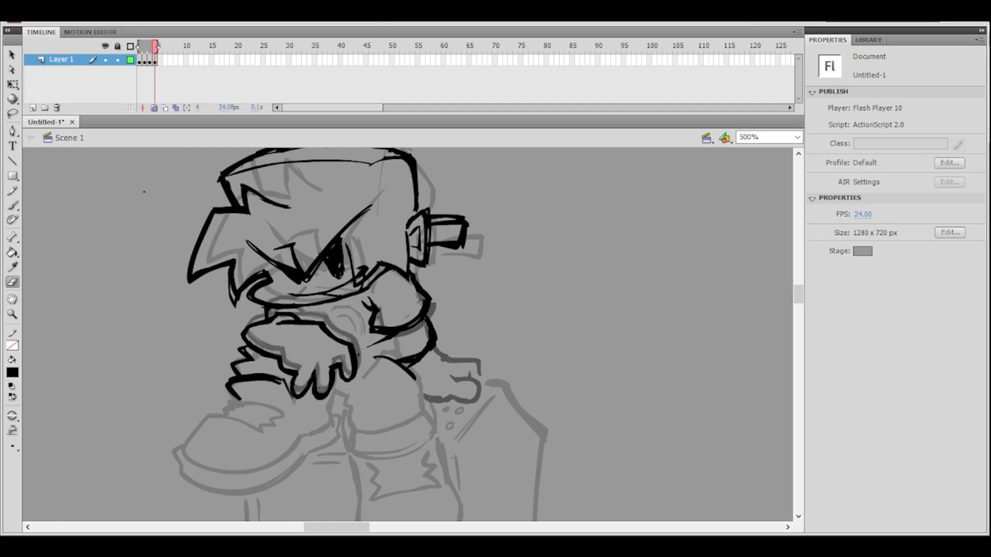
mouse_move(367, 347)
mouse_down()
mouse_move(403, 335)
mouse_move(417, 354)
mouse_up()
- Lasso the short knee curve beneath the bent arm and shift it slightly up
drag(474, 327, 433, 302)
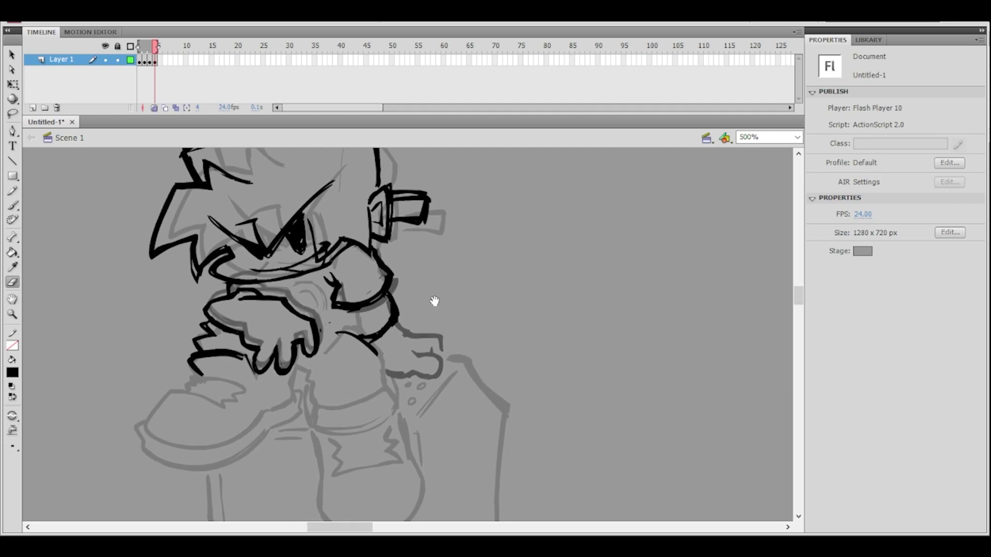
click(13, 113)
mouse_move(369, 329)
mouse_down()
mouse_move(374, 342)
mouse_move(338, 324)
mouse_move(380, 356)
mouse_up()
key(Delete)
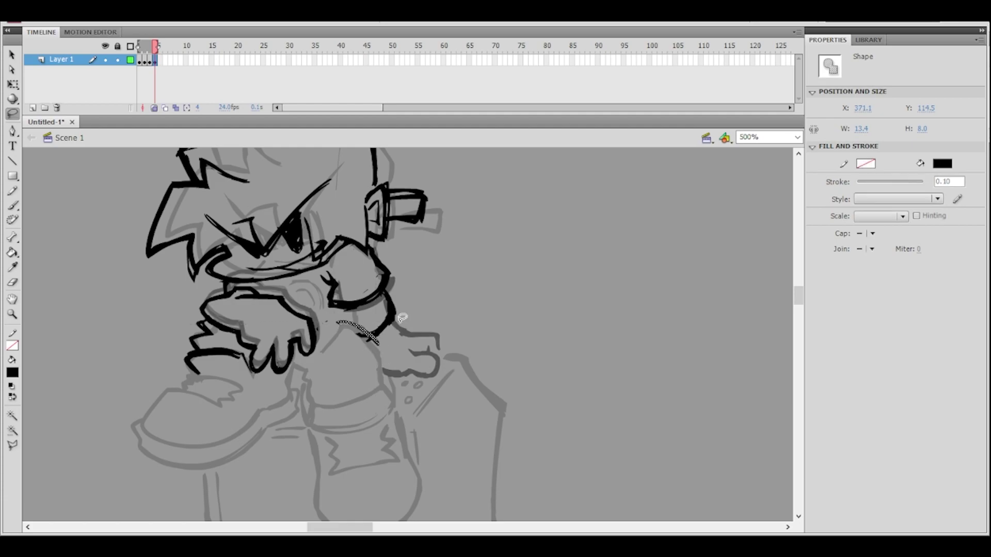
- Trim the knee curve beneath the bent arm with the eraser, then brush over it and redraw the forearm's upper line
click(13, 282)
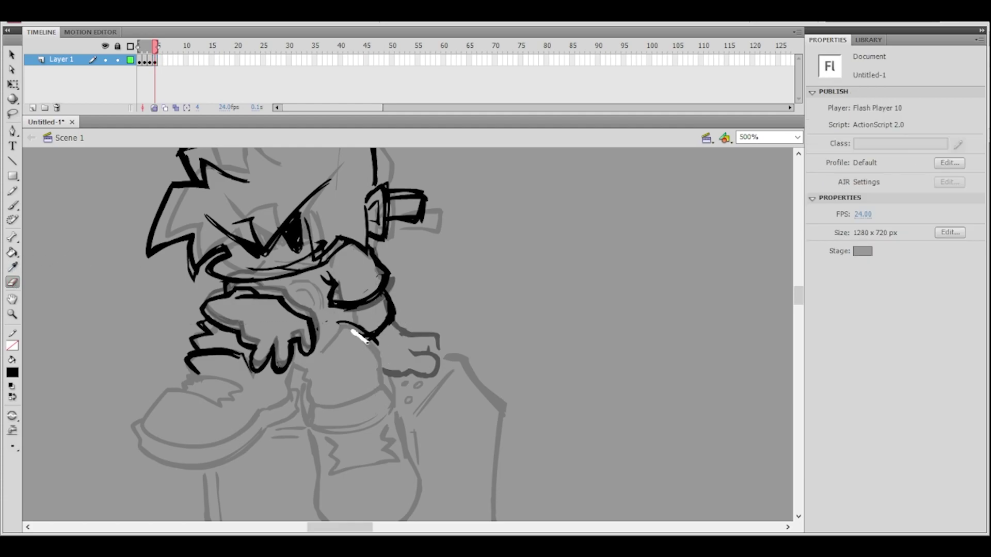
click(14, 206)
drag(338, 323, 377, 342)
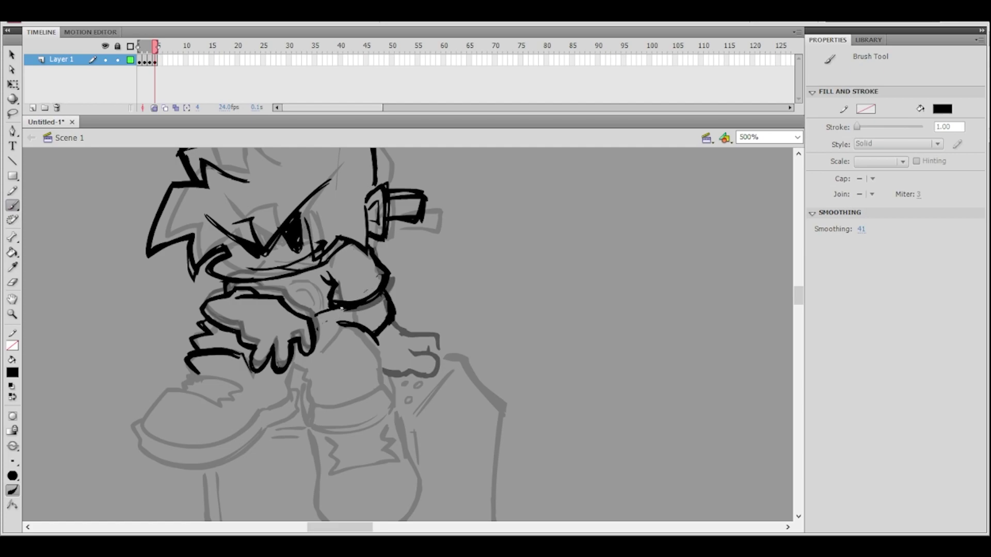
scroll(408, 309, up, 3)
drag(320, 370, 354, 358)
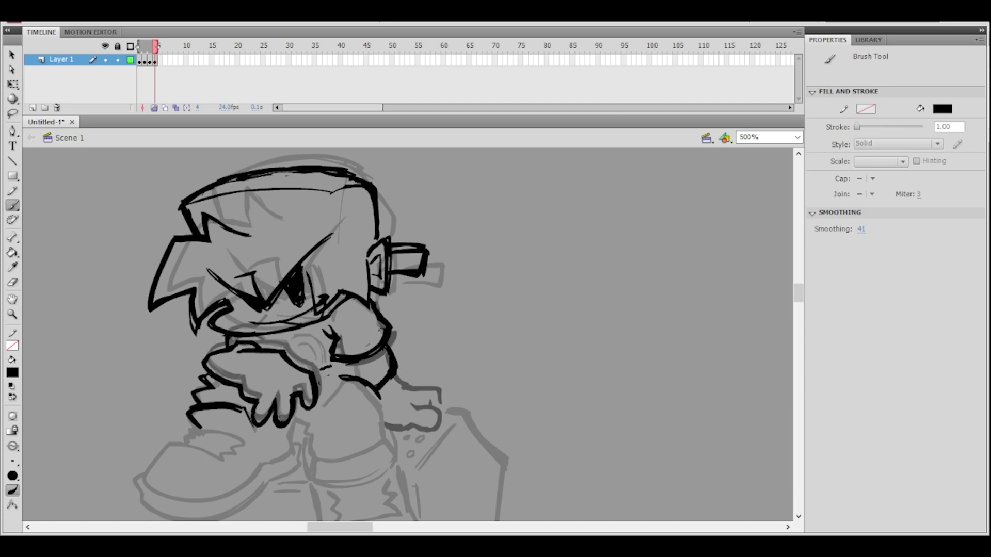
mouse_move(438, 330)
mouse_down()
mouse_move(412, 346)
mouse_move(402, 320)
mouse_up()
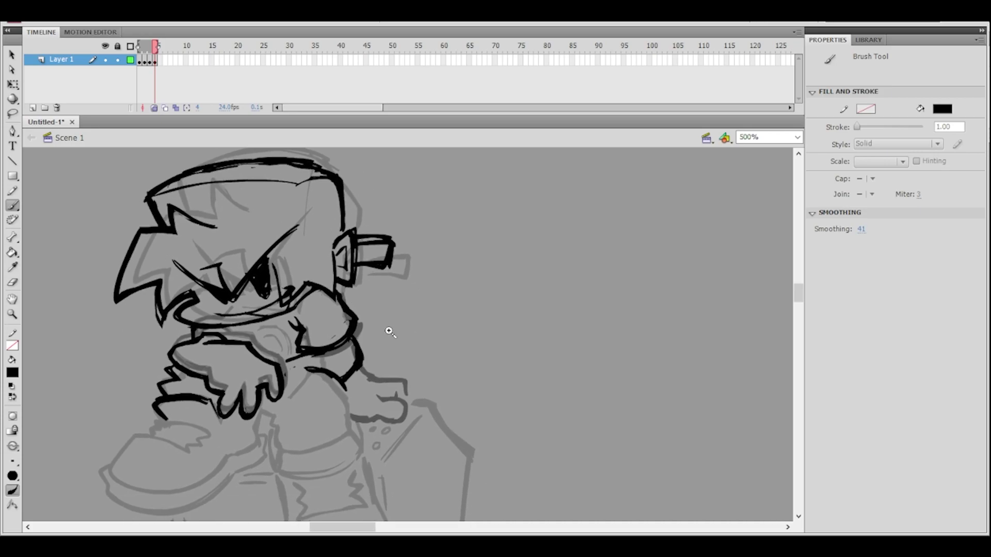
- Try erasing along the forearm's upper line and undo the attempt
ctrl+click(382, 341)
click(13, 282)
mouse_move(214, 365)
mouse_down()
mouse_move(252, 349)
mouse_move(288, 352)
mouse_up()
key(ctrl+z)
key(ctrl+z)
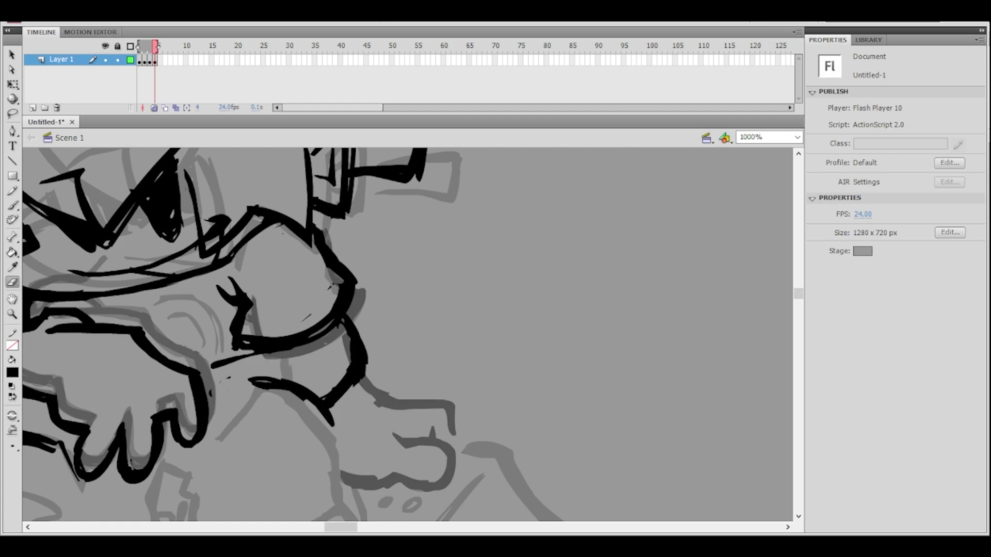
ctrl+alt+click(401, 325)
drag(424, 318, 430, 325)
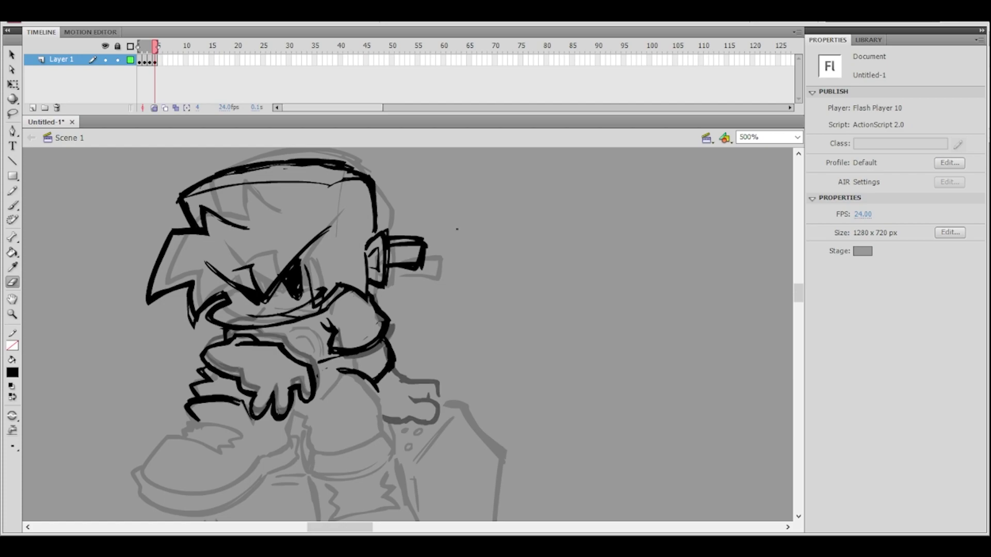
- Draw the curved hem below the raised leg's trouser fold and a stepped edge down to the shoe, undoing trial strokes
key(b)
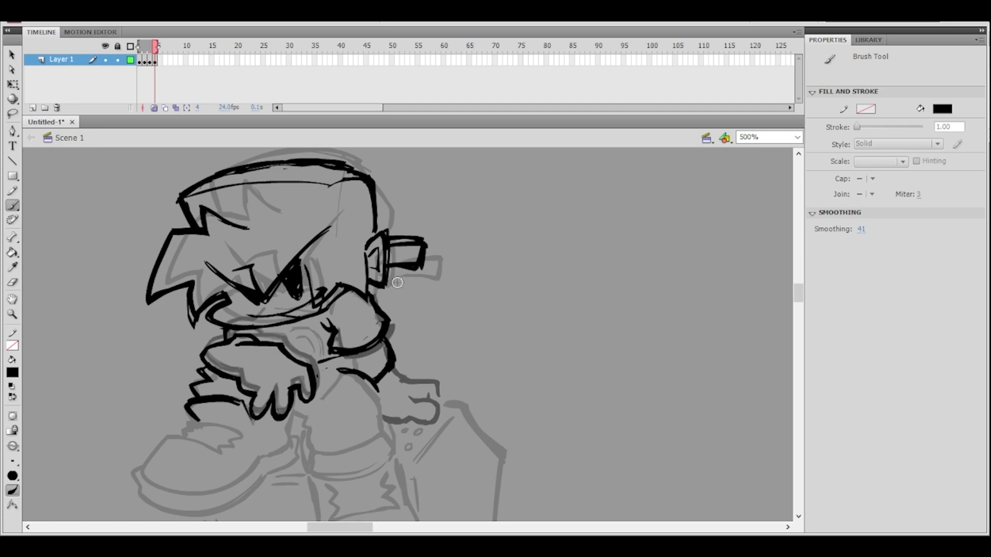
mouse_move(392, 306)
mouse_down()
mouse_move(438, 247)
mouse_move(436, 301)
mouse_move(415, 313)
mouse_move(425, 293)
mouse_up()
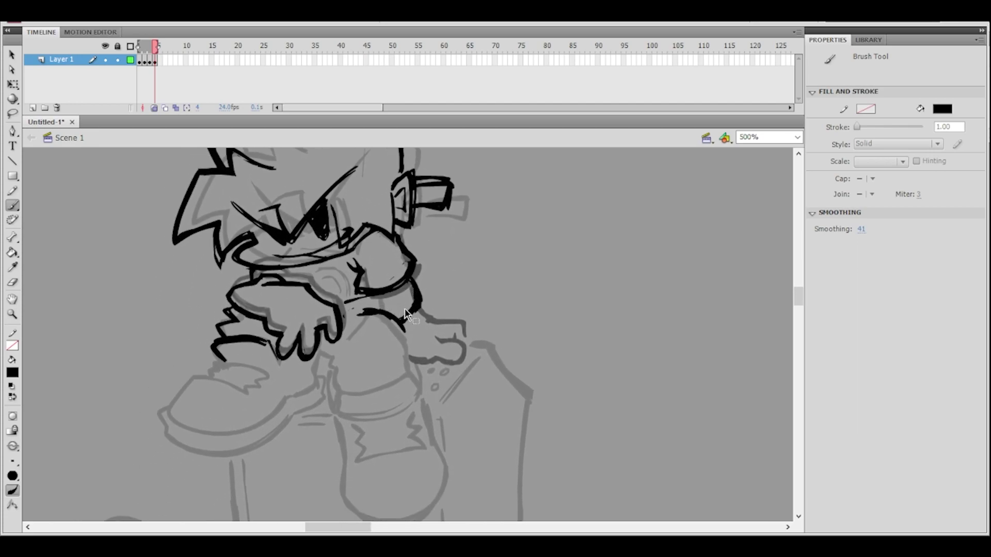
drag(425, 324, 424, 319)
mouse_move(225, 355)
mouse_down()
mouse_move(272, 349)
mouse_move(256, 352)
mouse_move(270, 367)
mouse_move(226, 354)
mouse_move(267, 362)
mouse_move(229, 355)
mouse_move(250, 351)
mouse_move(272, 365)
mouse_move(202, 376)
mouse_up()
key(ctrl+z)
key(ctrl+z)
key(ctrl+z)
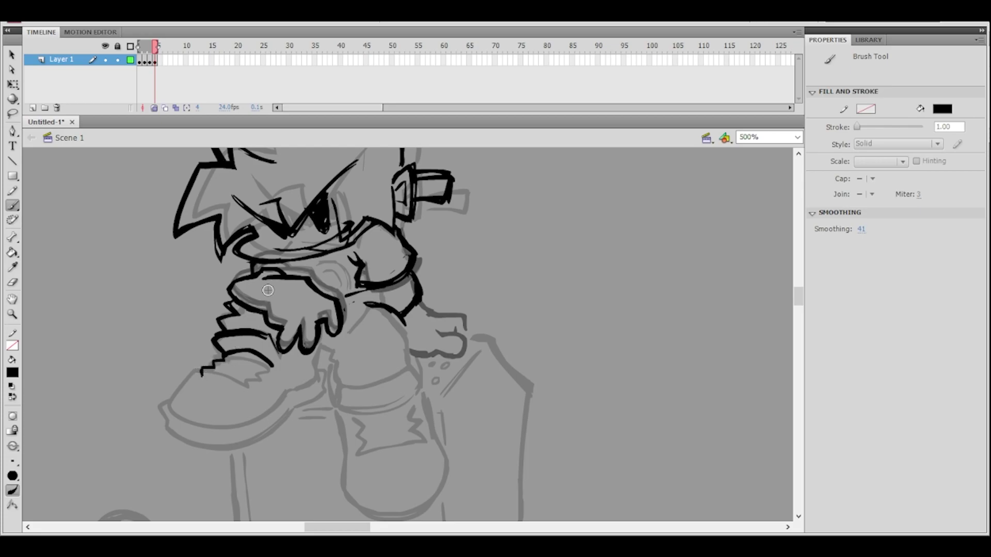
- Undo the stepped edge beneath the trouser hem and redraw it as a finer zigzag down to the shoe
key(ctrl+=)
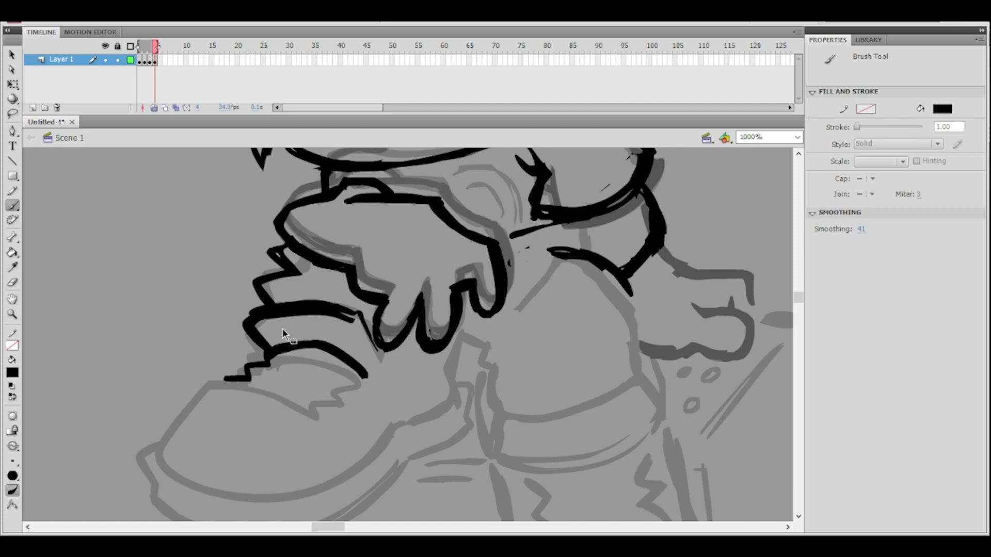
key(ctrl+z)
key(ctrl+z)
mouse_move(255, 376)
mouse_down()
mouse_move(236, 382)
mouse_move(265, 355)
mouse_move(240, 375)
mouse_up()
key(ctrl+minus)
drag(436, 314, 378, 319)
key(ctrl+equal)
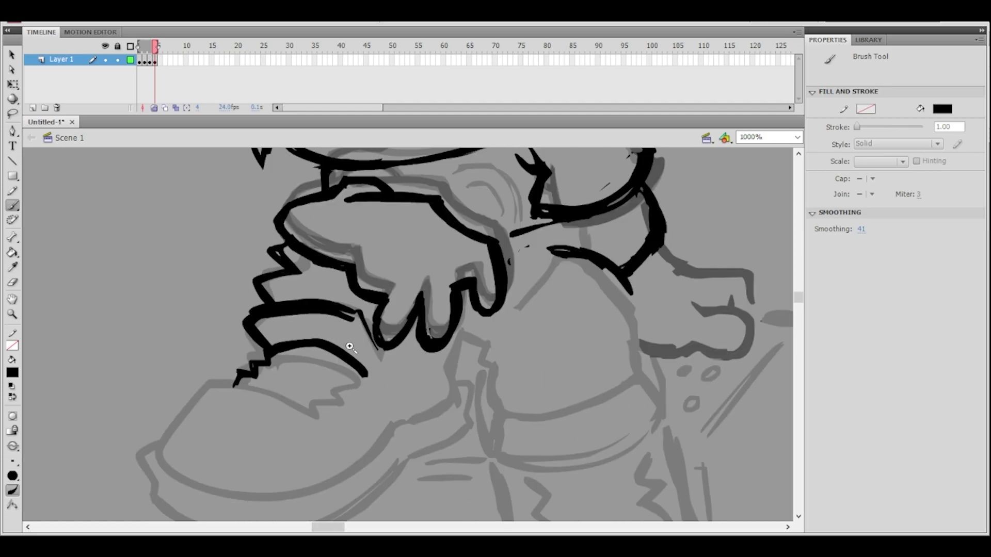
drag(239, 376, 232, 385)
ctrl+shift+click(497, 318)
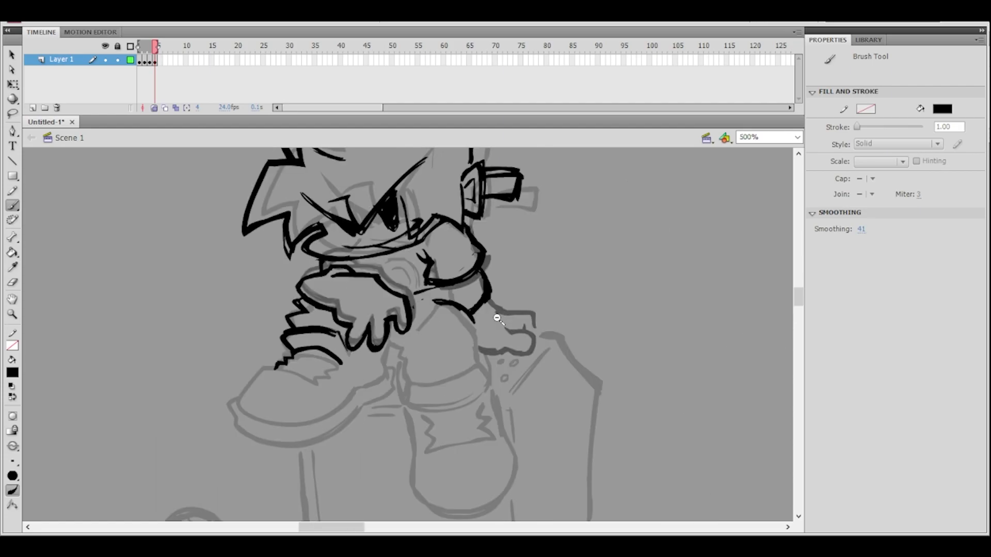
- Thicken the outer end of the trouser fold line so it joins the hand's fingertip outline
ctrl+click(393, 351)
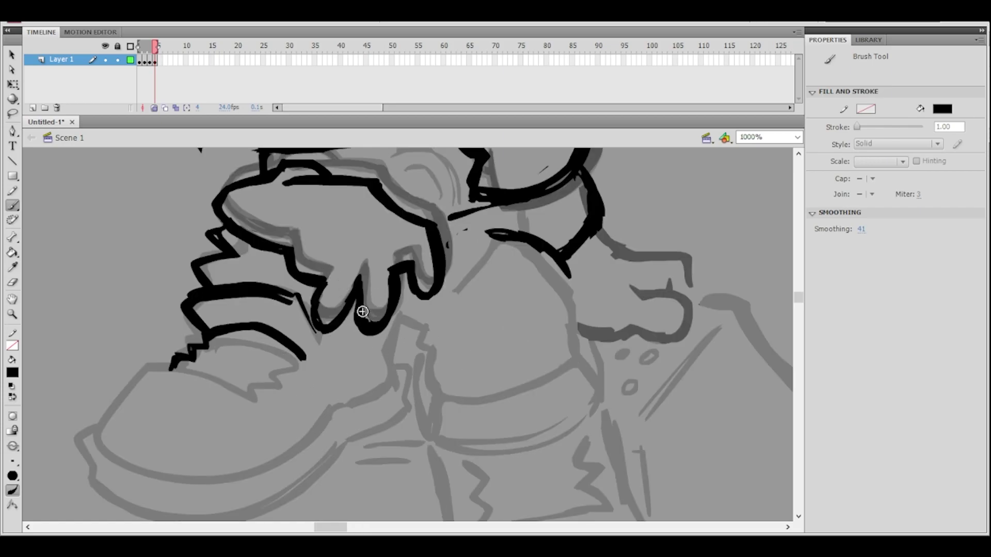
drag(315, 328, 318, 344)
mouse_move(287, 299)
mouse_down()
mouse_move(310, 304)
mouse_move(309, 316)
mouse_move(298, 303)
mouse_up()
ctrl+shift+click(411, 305)
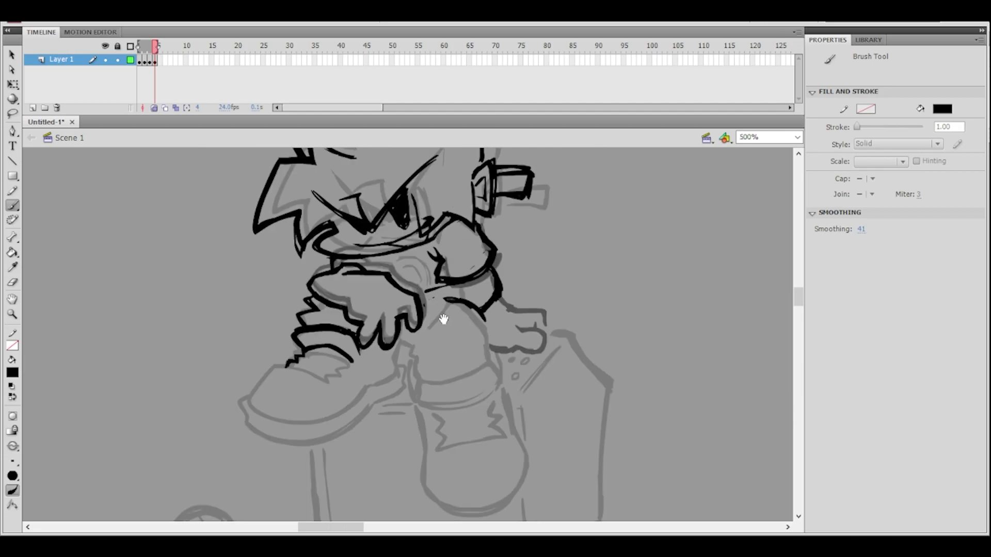
- Draw the shoe tongue's curved lower edge and its jagged side back up to the trouser hem
drag(442, 317, 404, 293)
ctrl+click(371, 317)
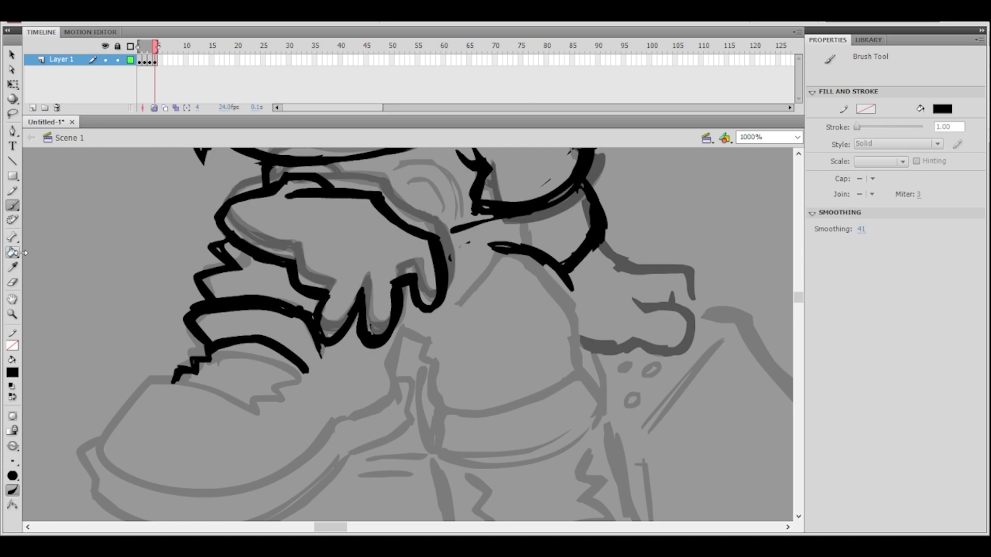
drag(178, 382, 231, 404)
key(ctrl+z)
drag(178, 382, 245, 411)
click(13, 282)
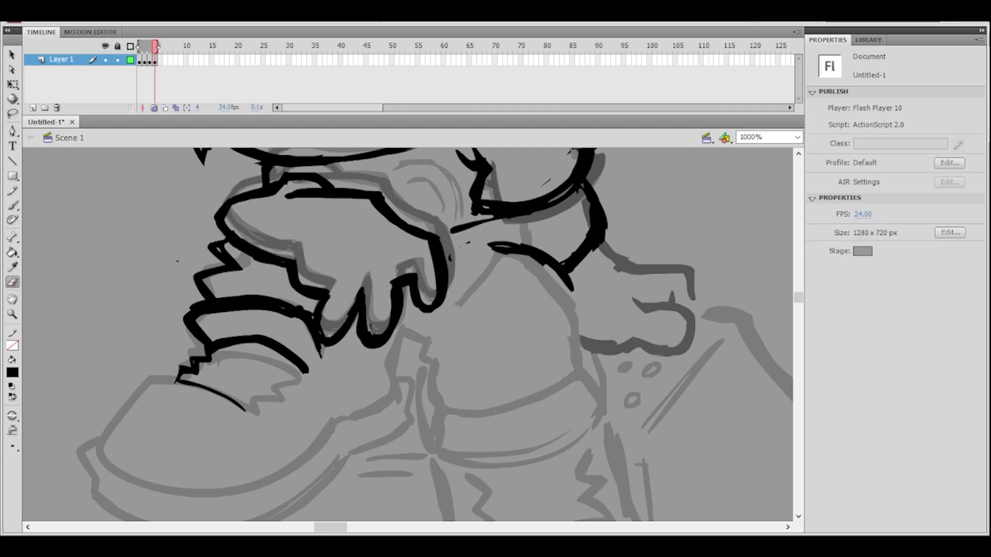
click(13, 206)
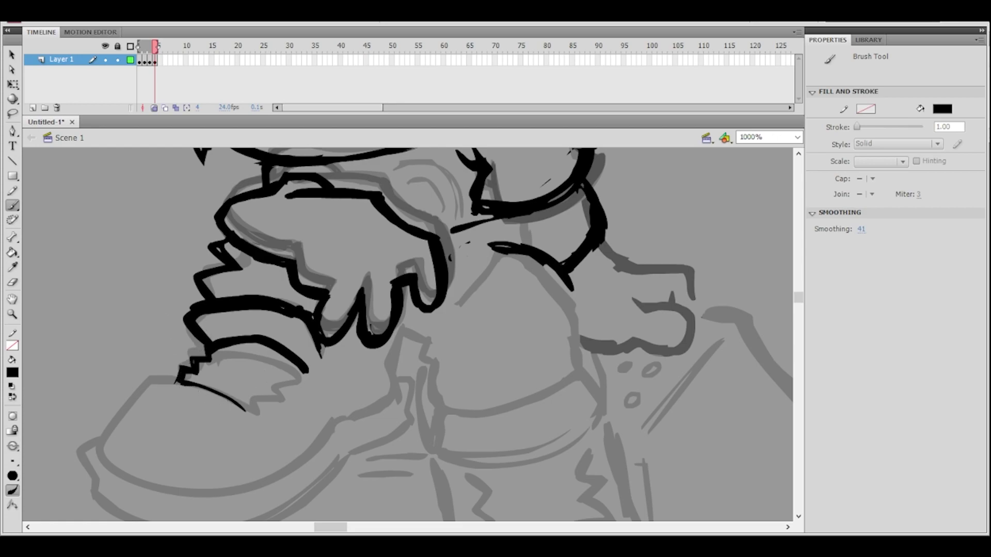
drag(180, 383, 245, 412)
mouse_move(247, 412)
mouse_down()
mouse_move(248, 399)
mouse_move(278, 396)
mouse_move(253, 396)
mouse_move(308, 367)
mouse_up()
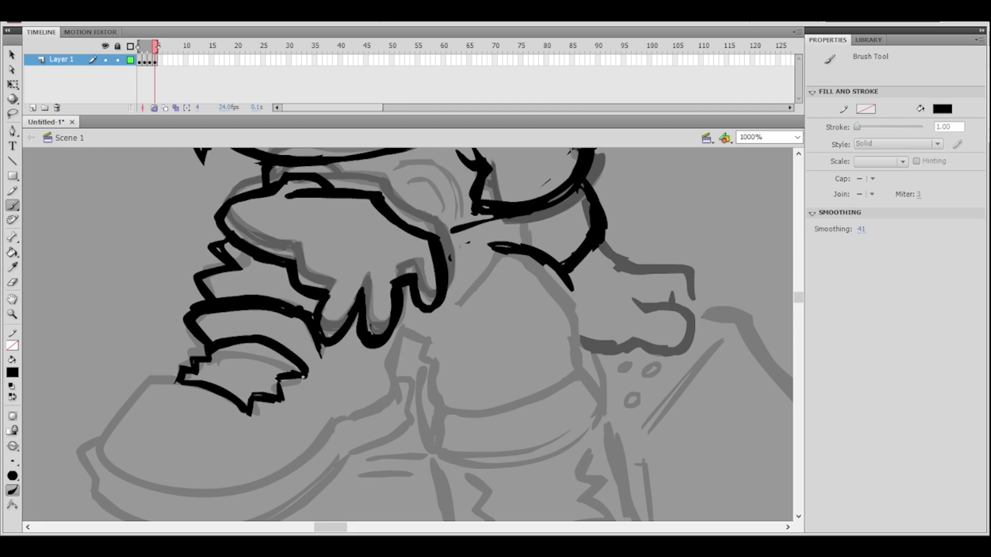
mouse_move(290, 378)
mouse_down()
mouse_move(308, 380)
mouse_move(305, 373)
mouse_move(284, 396)
mouse_move(258, 392)
mouse_up()
- Sharpen the shoe tongue's lower pointed corner with alternating brush and eraser touches
click(19, 281)
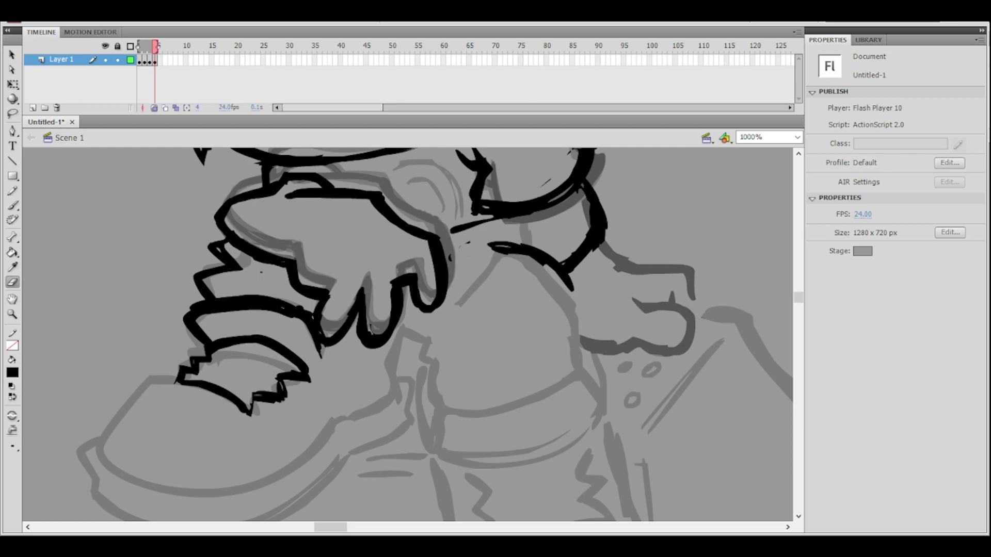
key(b)
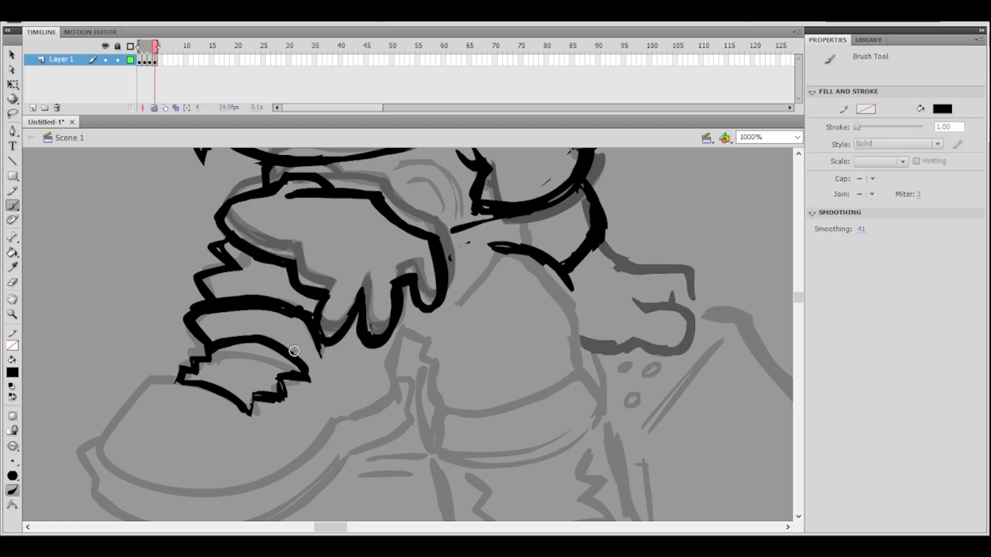
drag(250, 406, 258, 417)
click(14, 282)
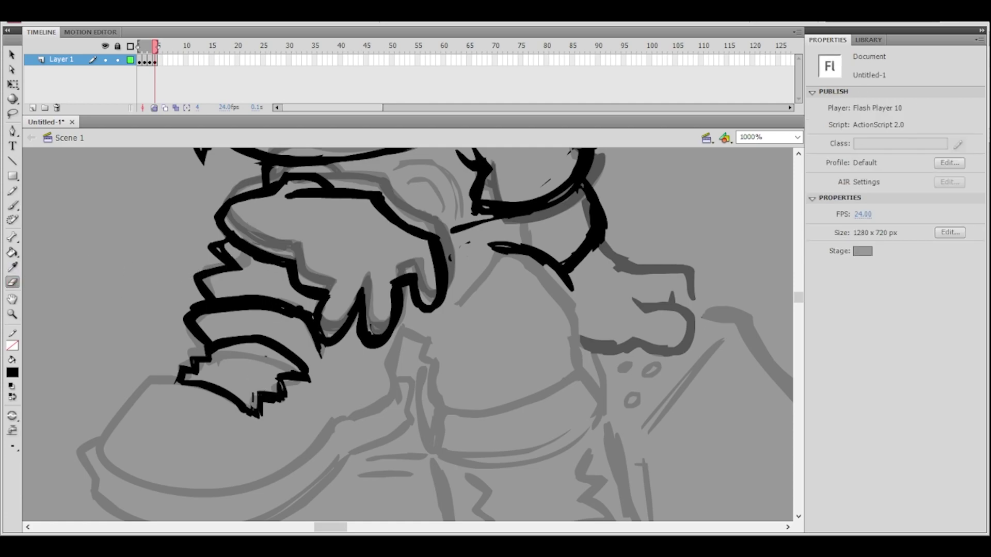
drag(273, 393, 276, 372)
key(ctrl+z)
drag(249, 393, 252, 402)
key(b)
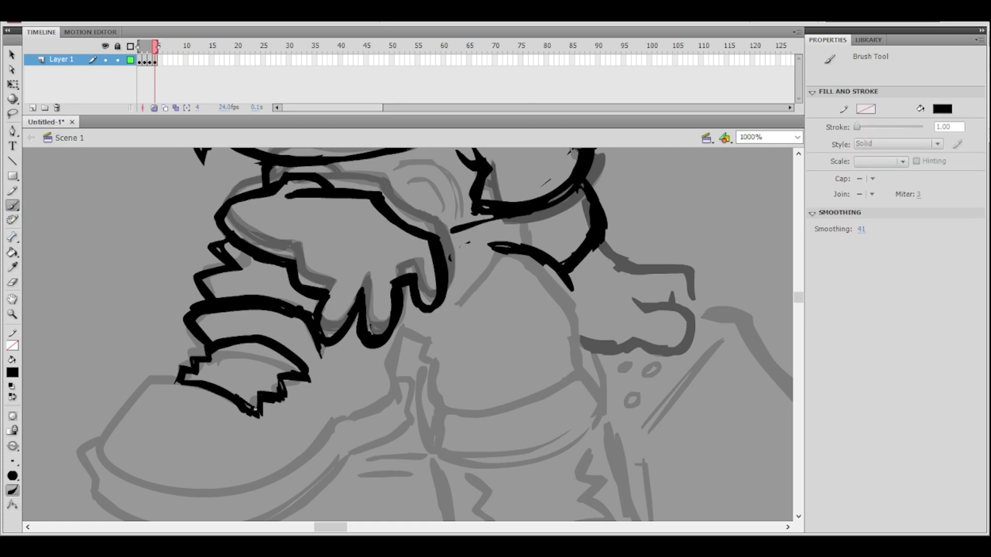
drag(256, 411, 261, 418)
- Thin the trouser hem curve above the shoe tongue with the eraser
click(12, 282)
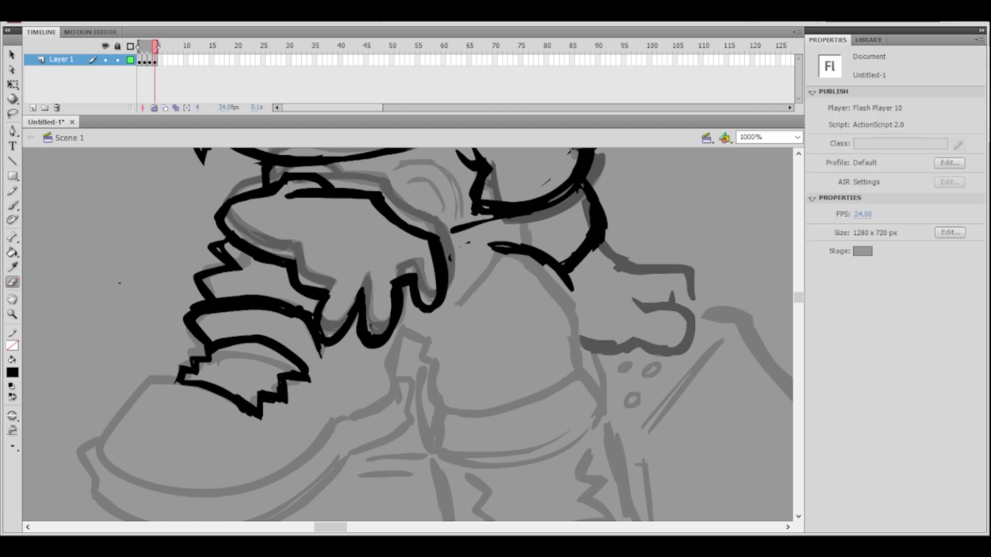
drag(221, 340, 277, 345)
mouse_move(272, 339)
mouse_down()
mouse_move(245, 338)
mouse_move(300, 347)
mouse_up()
mouse_move(237, 334)
mouse_down()
mouse_move(310, 363)
mouse_move(254, 339)
mouse_move(316, 382)
mouse_move(302, 356)
mouse_move(312, 376)
mouse_up()
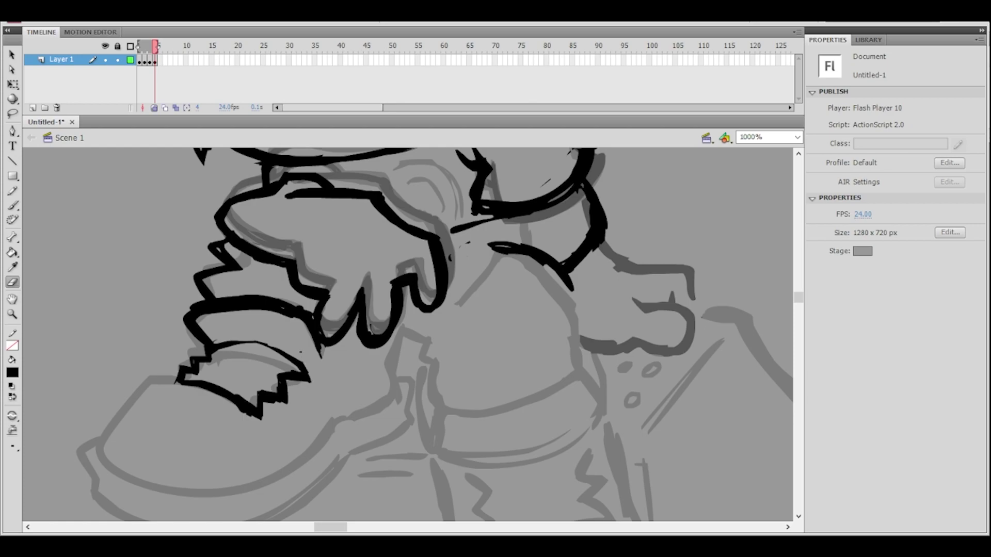
- Brush the hem curve above the shoe tongue back to an even medium thickness, undoing trial strokes
click(12, 205)
mouse_move(238, 343)
mouse_down()
mouse_move(278, 356)
mouse_move(257, 345)
mouse_move(298, 369)
mouse_up()
key(ctrl+z)
mouse_move(219, 343)
mouse_down()
mouse_move(252, 341)
mouse_move(279, 349)
mouse_move(242, 344)
mouse_move(289, 361)
mouse_up()
key(ctrl+z)
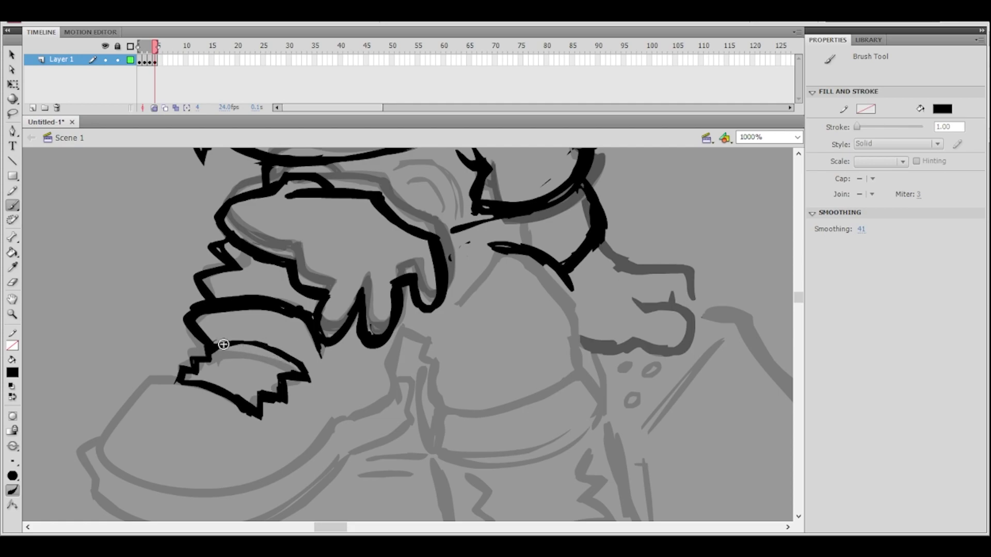
- Try a small stroke at the shoe tongue's outer corner and undo it
key(ctrl+minus)
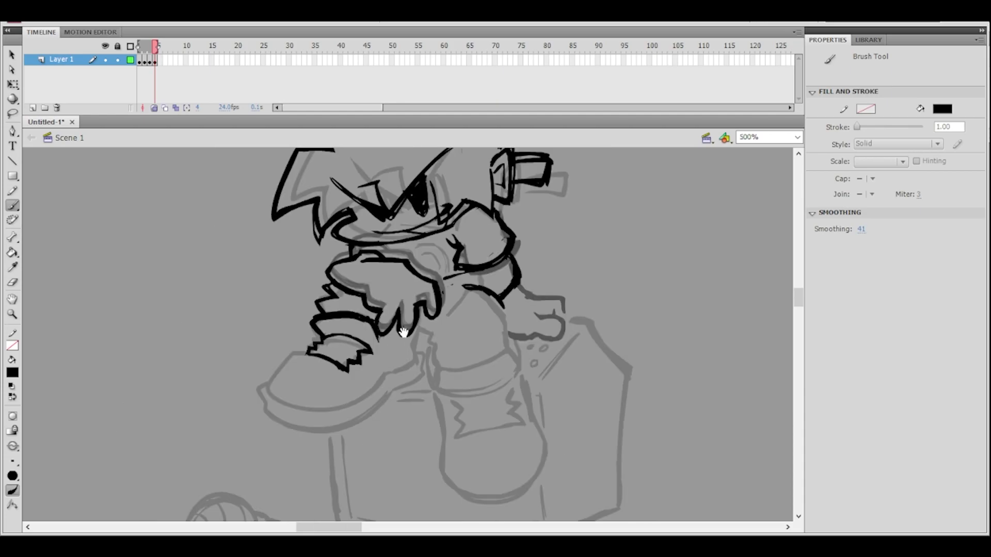
key(ctrl+equal)
mouse_move(367, 339)
mouse_down()
mouse_move(358, 321)
mouse_move(330, 346)
mouse_move(360, 321)
mouse_up()
key(ctrl+z)
key(ctrl+minus)
key(ctrl+equal)
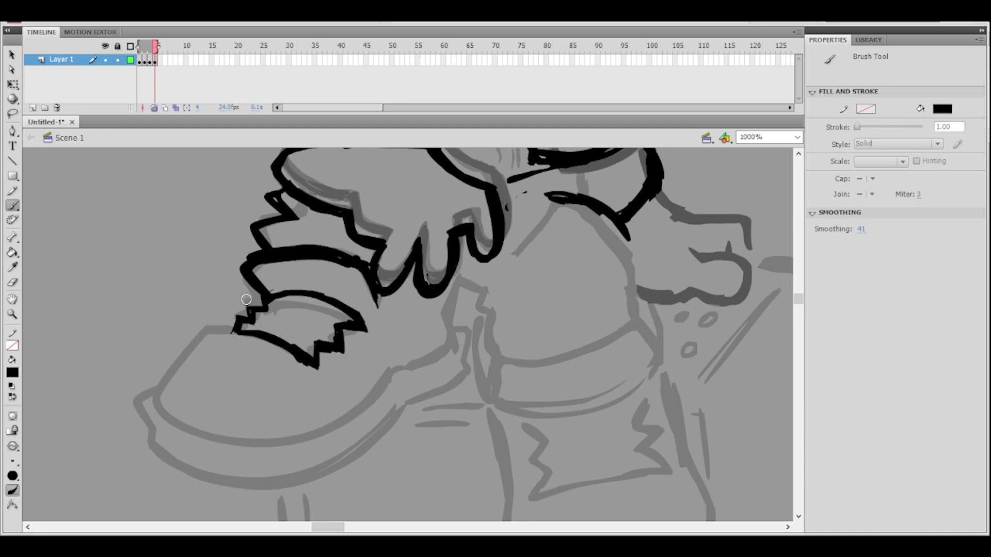
key(ctrl+minus)
drag(487, 270, 354, 326)
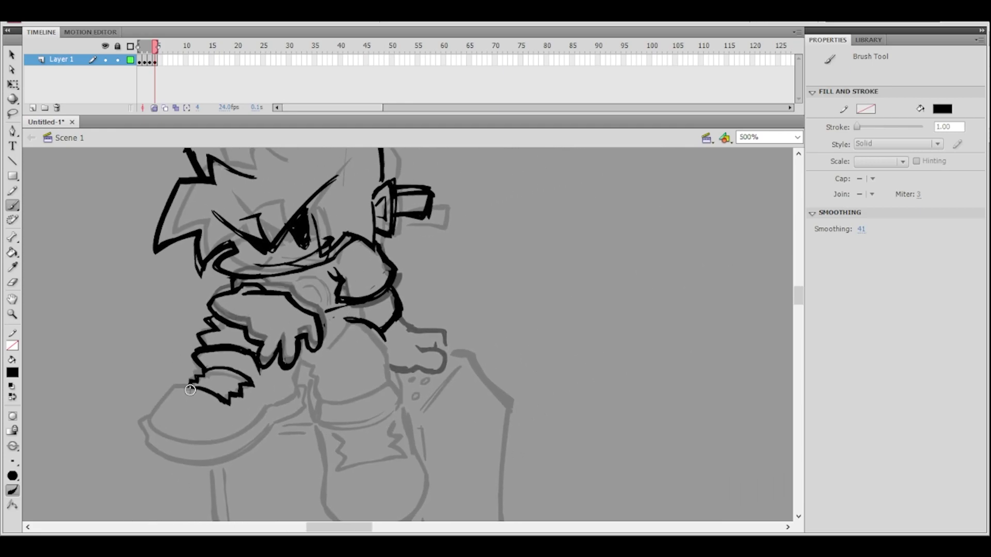
key(ctrl+z)
- Draw the raised shoe's rounded toe and the upper's lower edge back to the heel
drag(173, 390, 148, 423)
key(ctrl+z)
mouse_move(175, 389)
mouse_down()
mouse_move(149, 422)
mouse_move(186, 442)
mouse_move(228, 438)
mouse_move(264, 409)
mouse_up()
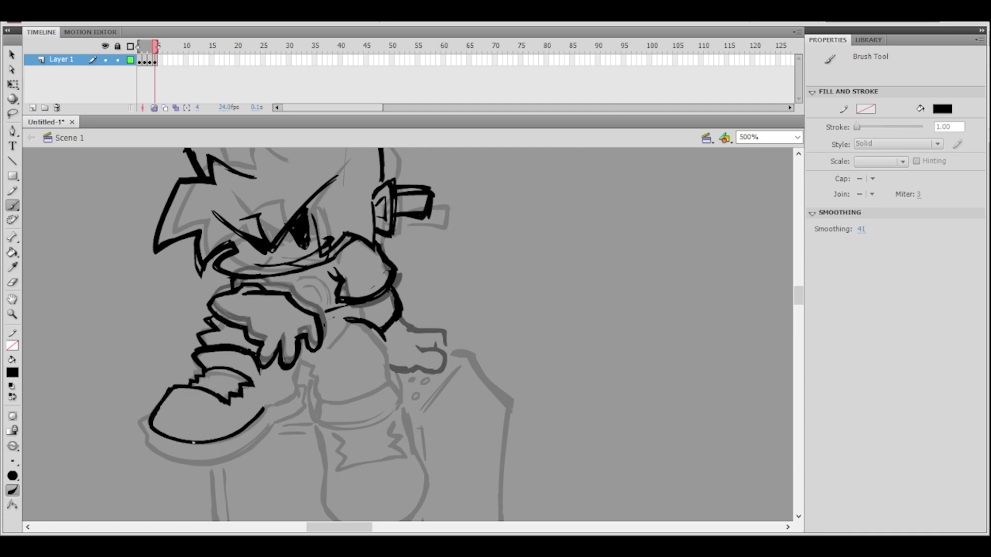
mouse_move(278, 403)
mouse_down()
mouse_move(300, 390)
mouse_move(295, 378)
mouse_move(299, 390)
mouse_up()
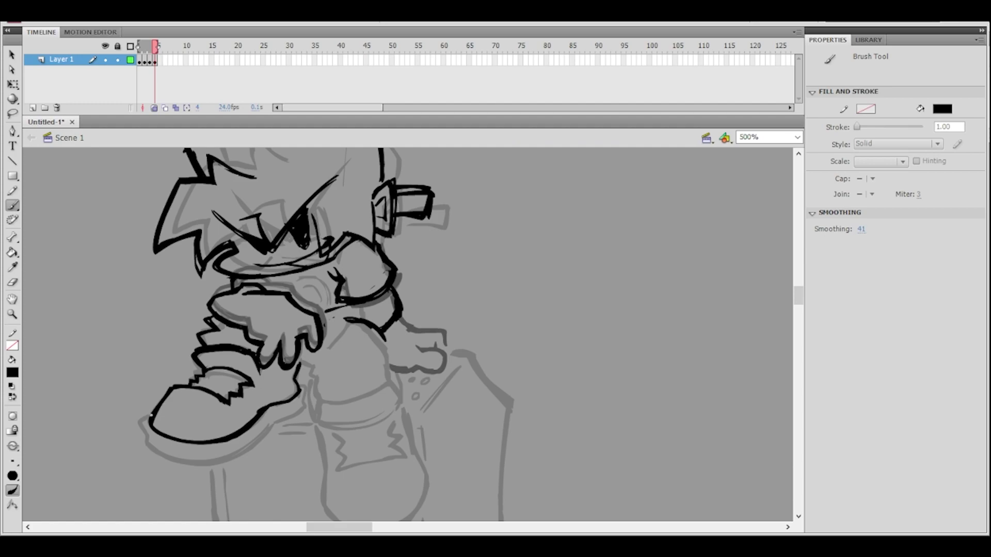
- Outline the raised shoe's sole from the toe tip along the underside and up around the heel
drag(147, 448, 141, 422)
mouse_move(147, 447)
mouse_down()
mouse_move(167, 461)
mouse_move(204, 463)
mouse_move(250, 447)
mouse_move(273, 424)
mouse_up()
mouse_move(156, 455)
mouse_down()
mouse_move(190, 461)
mouse_move(238, 454)
mouse_up()
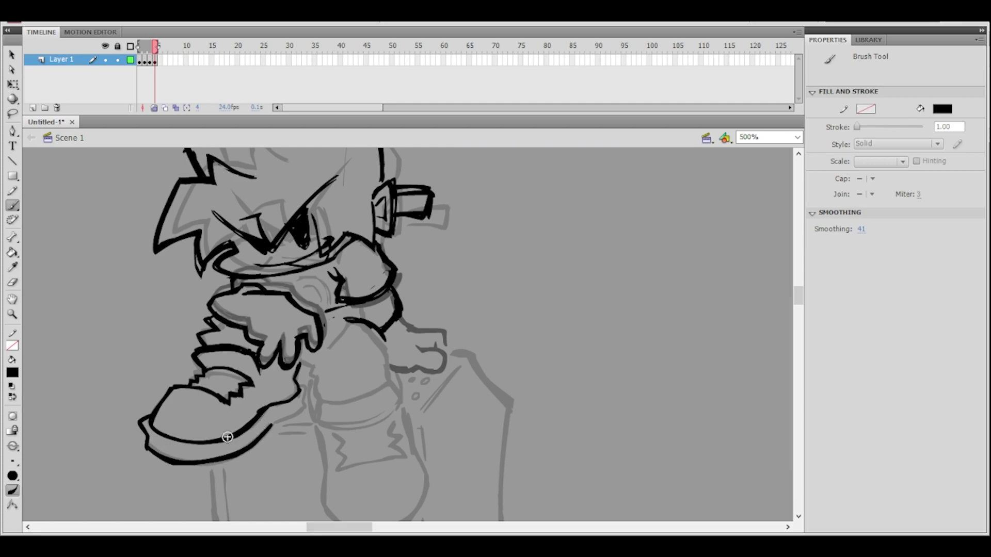
mouse_move(272, 424)
mouse_down()
mouse_move(305, 389)
mouse_move(299, 379)
mouse_up()
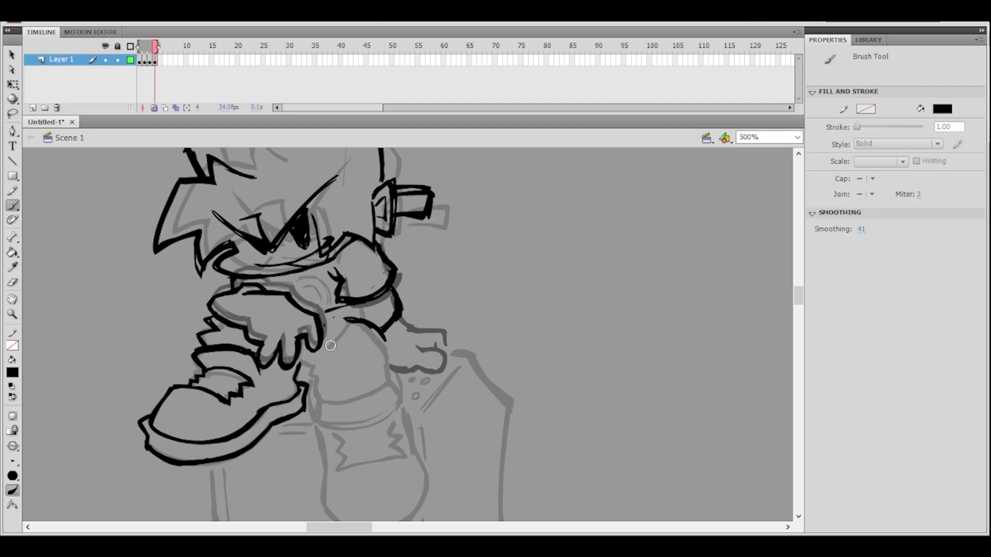
ctrl+click(333, 384)
mouse_move(373, 356)
mouse_down()
mouse_move(319, 347)
mouse_move(312, 367)
mouse_move(321, 339)
mouse_move(308, 380)
mouse_up()
click(16, 282)
key(ctrl+minus)
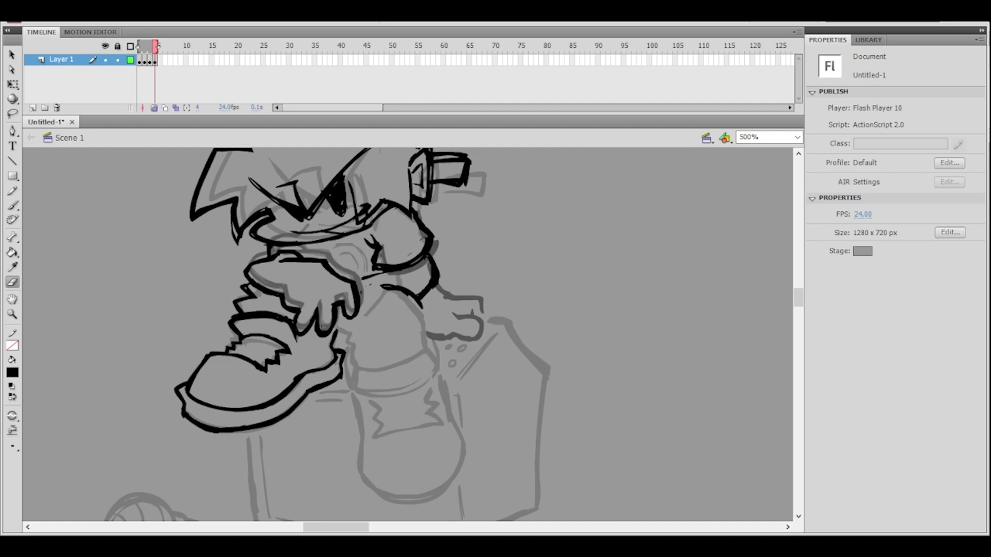
- Brush the bent forearm's upper and lower edges from below the sleeve toward the hand resting on the knee
click(13, 205)
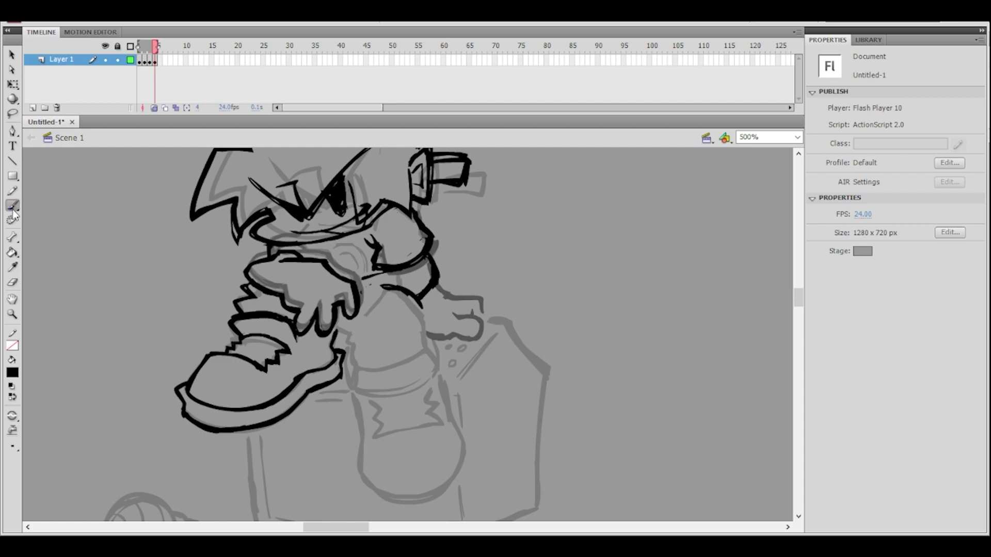
click(424, 294)
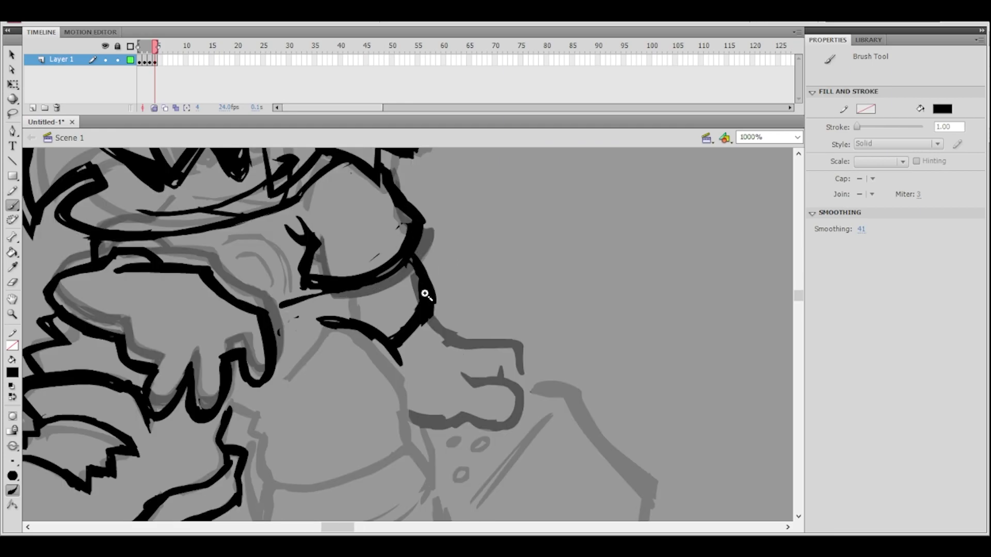
drag(299, 302, 347, 291)
ctrl+shift+click(448, 248)
drag(436, 305, 426, 269)
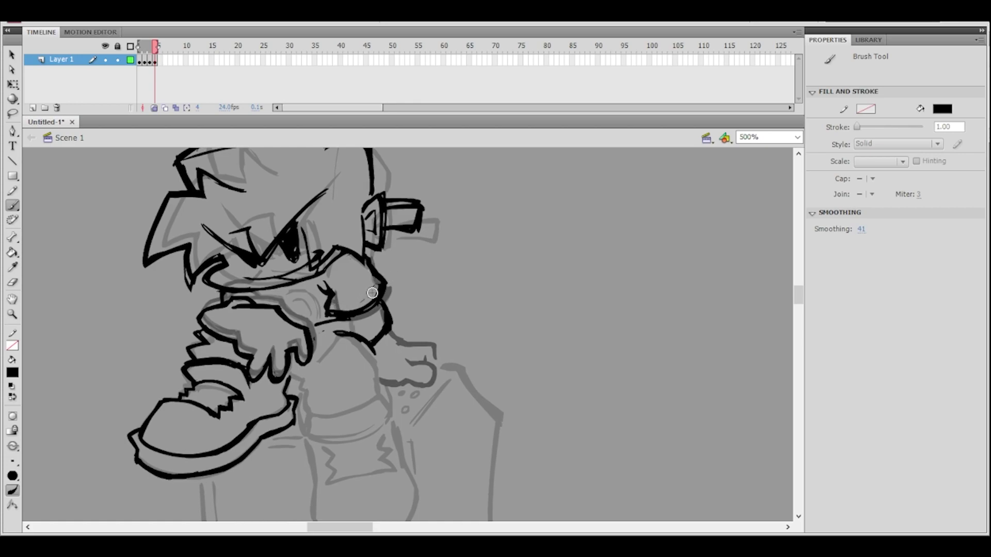
drag(317, 339, 380, 294)
ctrl+click(381, 319)
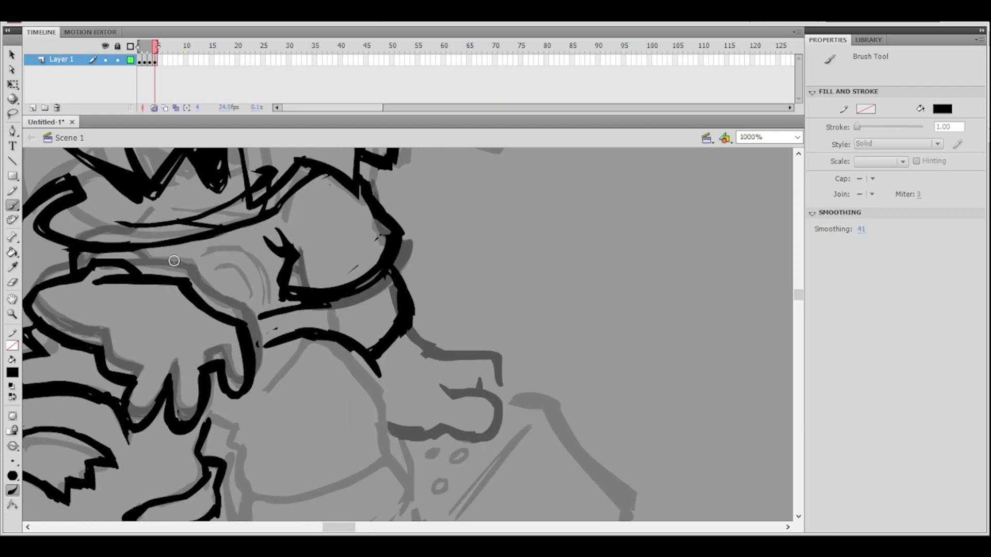
- Erase the uneven ink between the forearm's edges near the wrist and extend the lower edge to the hand
key(e)
mouse_move(267, 340)
mouse_down()
mouse_move(314, 325)
mouse_move(260, 343)
mouse_move(332, 322)
mouse_up()
click(12, 205)
drag(262, 352, 305, 336)
drag(265, 351, 307, 335)
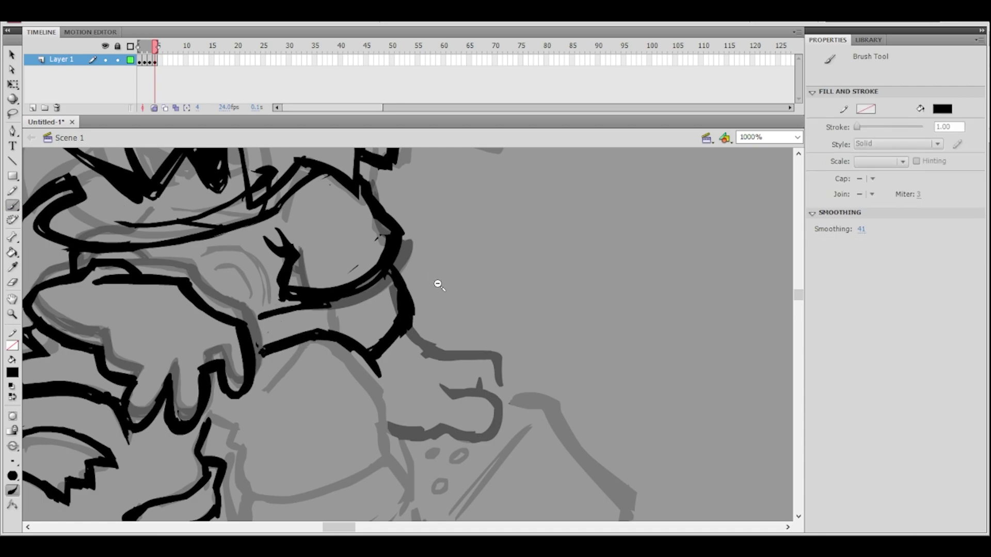
key(ctrl+minus)
drag(413, 271, 409, 266)
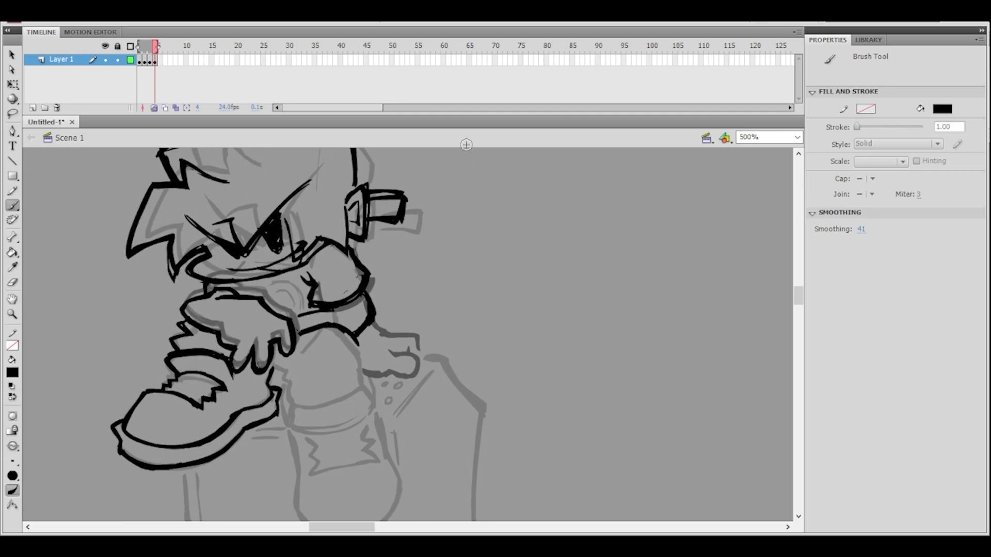
- Erase the overlapping ink where the forearm's lower edge meets the hand and just below the sleeve
click(13, 283)
click(351, 343)
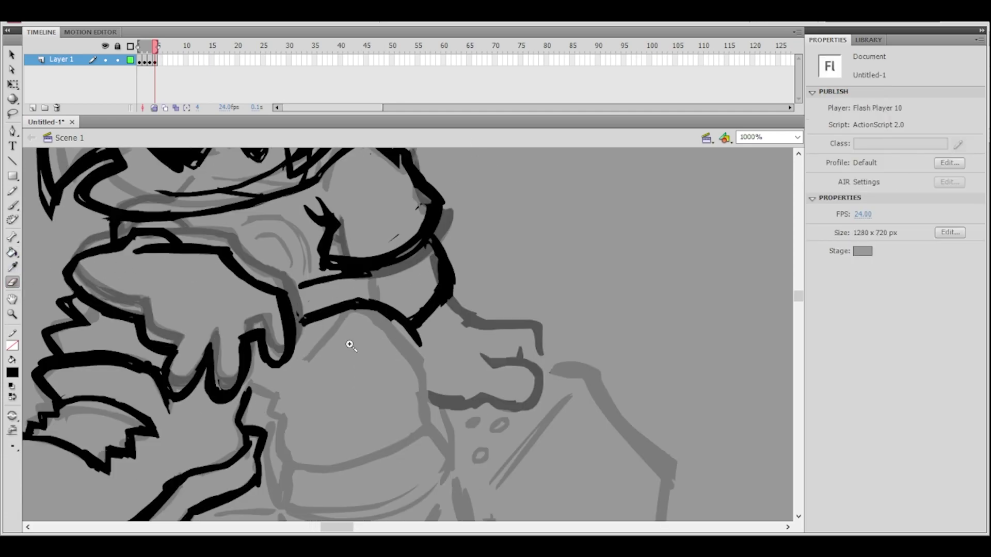
drag(299, 309, 300, 335)
drag(428, 247, 420, 259)
key(ctrl+minus)
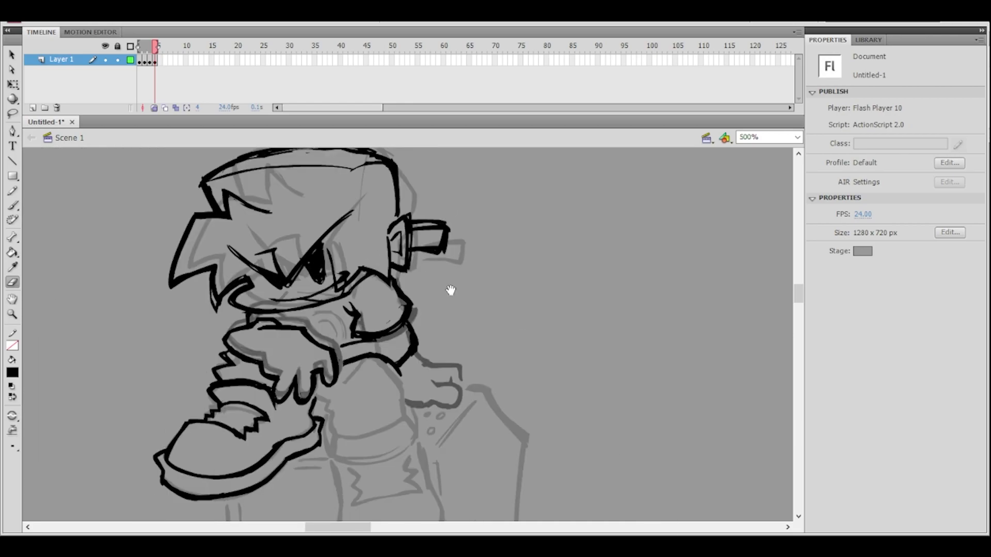
- Thin the thick outline on the inside of the elbow with the Eraser
drag(451, 290, 419, 276)
key(ctrl+equal)
mouse_move(351, 370)
mouse_down()
mouse_move(379, 355)
mouse_move(365, 360)
mouse_up()
mouse_move(376, 325)
mouse_down()
mouse_move(383, 351)
mouse_move(355, 370)
mouse_move(376, 364)
mouse_move(375, 316)
mouse_move(382, 350)
mouse_move(367, 366)
mouse_up()
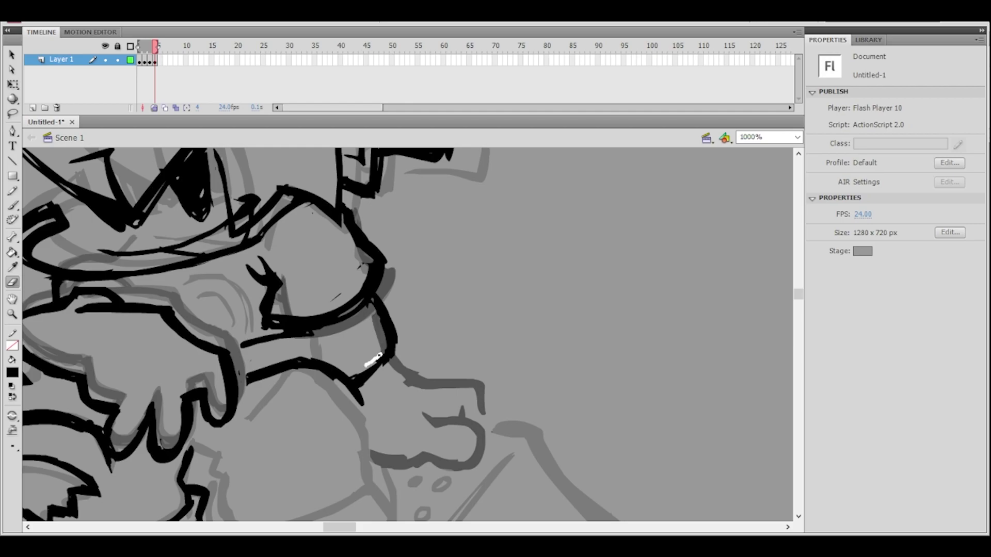
ctrl+shift+click(441, 329)
ctrl+click(395, 332)
drag(408, 328, 471, 314)
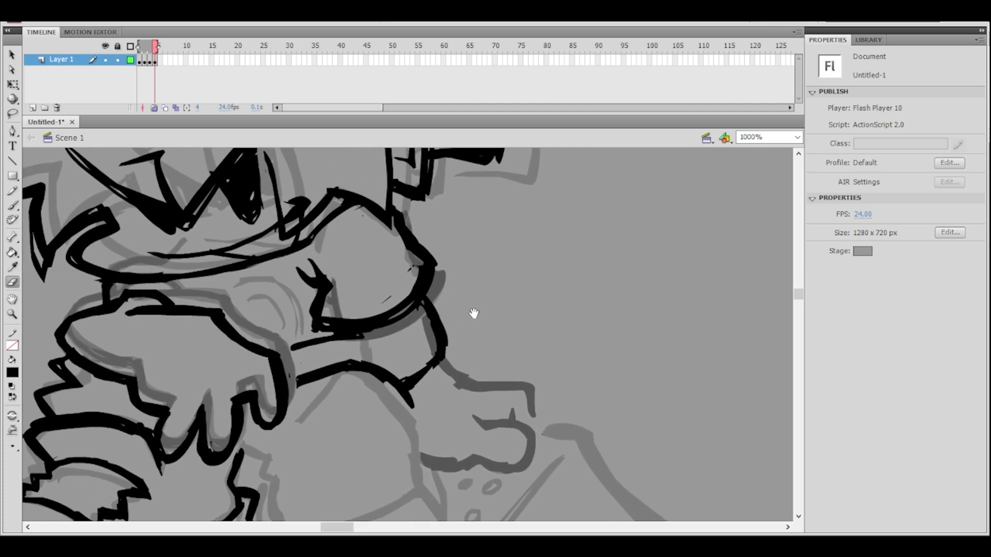
ctrl+alt+click(471, 314)
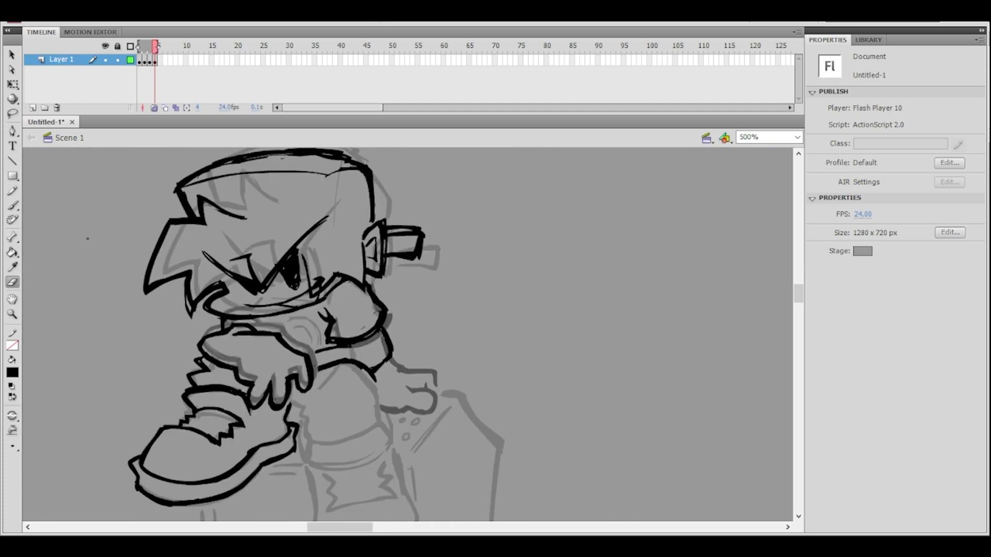
- Touch up the forearm's upper edge beside the hand with the Brush
click(14, 206)
drag(418, 323, 403, 299)
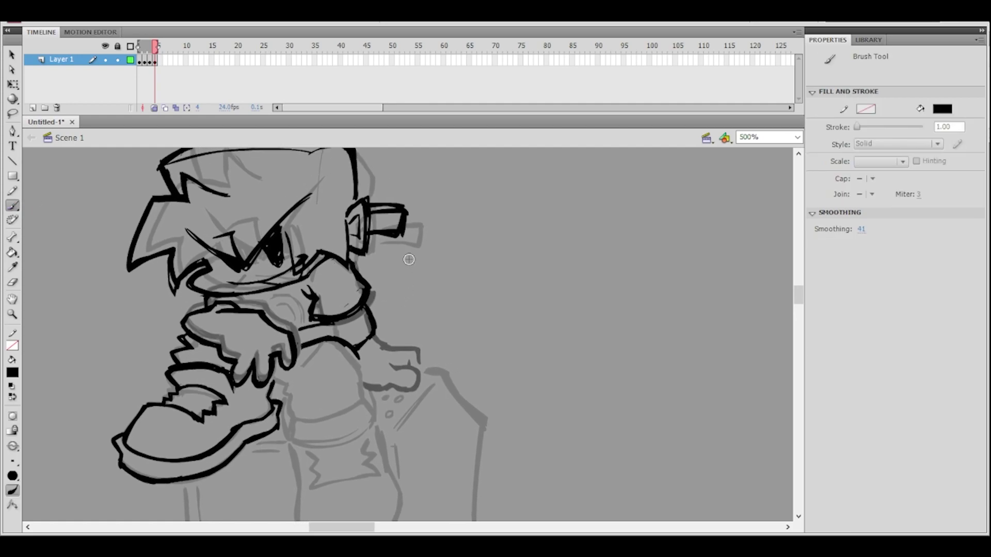
drag(304, 330, 320, 321)
mouse_move(435, 286)
mouse_down()
mouse_move(464, 283)
mouse_move(477, 264)
mouse_up()
drag(465, 306, 468, 294)
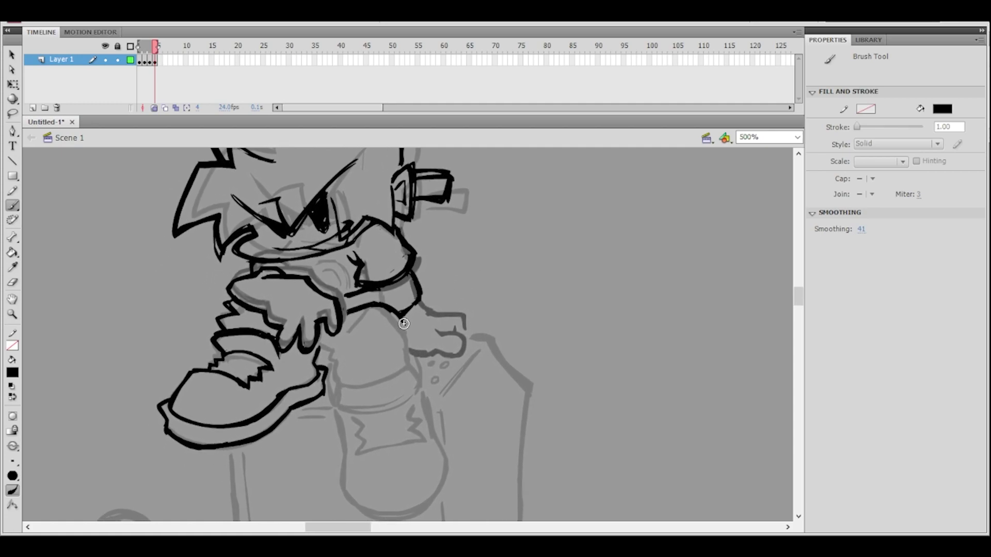
- Ink the lower leg's trouser cuff as a curved top edge with both ends turned down, redoing the first stroke
drag(420, 337, 388, 333)
mouse_move(311, 360)
mouse_down()
mouse_move(305, 372)
mouse_move(316, 357)
mouse_move(395, 352)
mouse_move(304, 365)
mouse_move(377, 344)
mouse_move(331, 356)
mouse_move(381, 344)
mouse_move(398, 355)
mouse_up()
key(ctrl+z)
drag(304, 368, 324, 384)
drag(396, 355, 398, 369)
drag(457, 296, 434, 321)
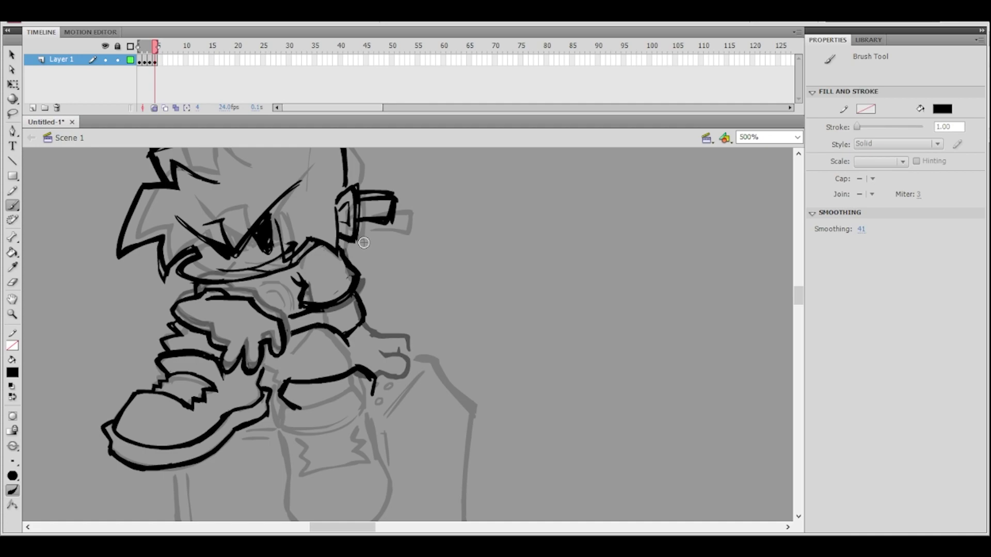
- Undo a trial cuff stroke and retouch the cuff's corner on the raised-shoe side with Brush and Eraser
mouse_move(374, 378)
mouse_down()
mouse_move(371, 394)
mouse_move(295, 383)
mouse_move(330, 375)
mouse_up()
key(ctrl+z)
key(ctrl+z)
click(12, 282)
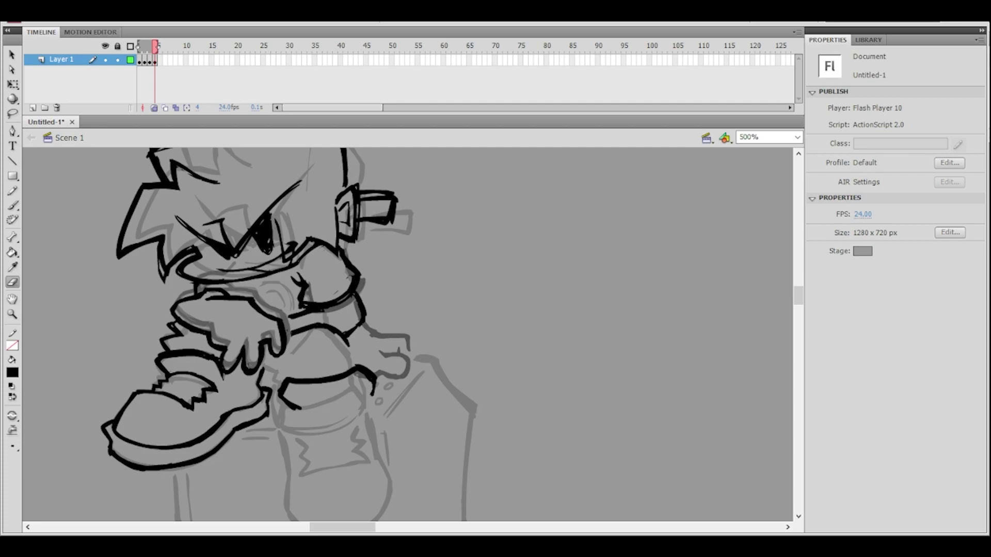
key(b)
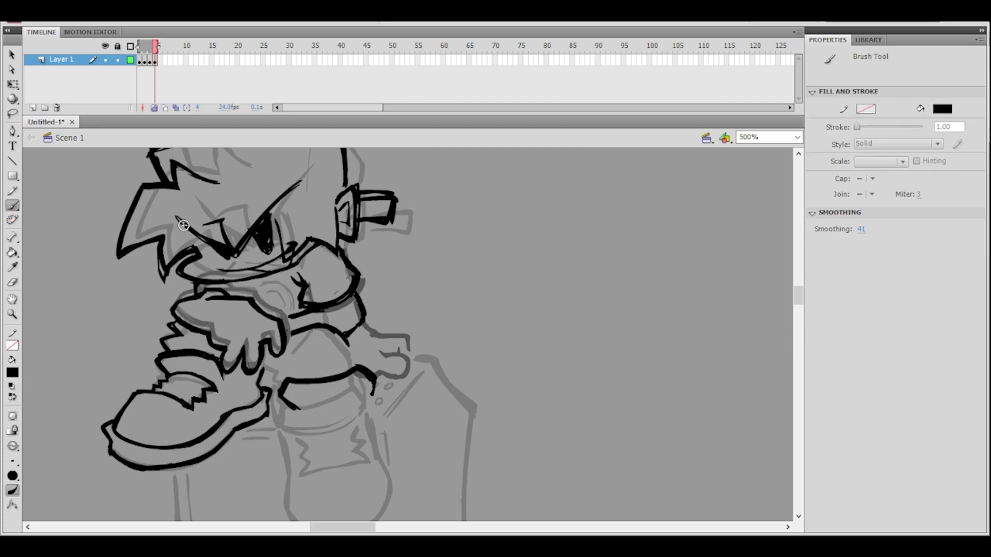
drag(293, 382, 284, 391)
click(12, 283)
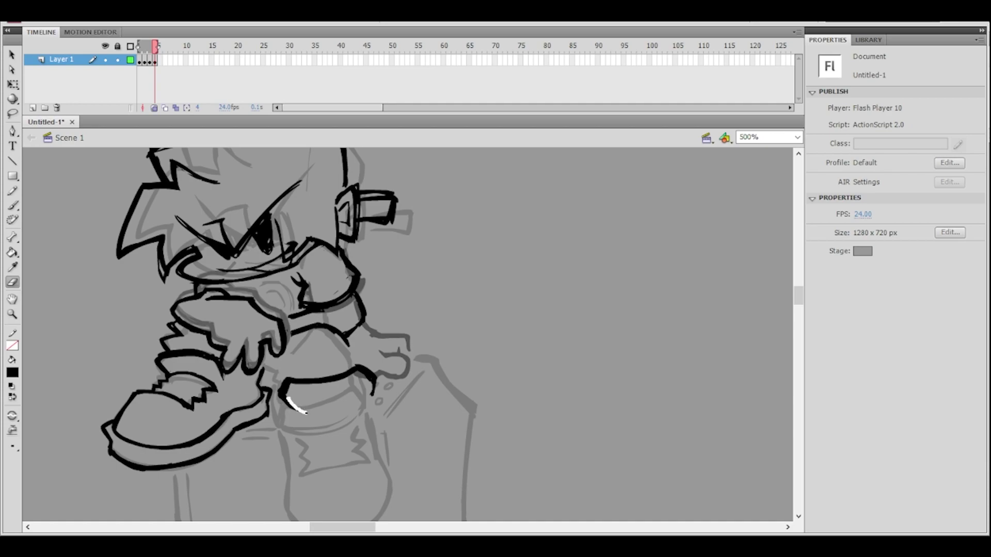
click(13, 205)
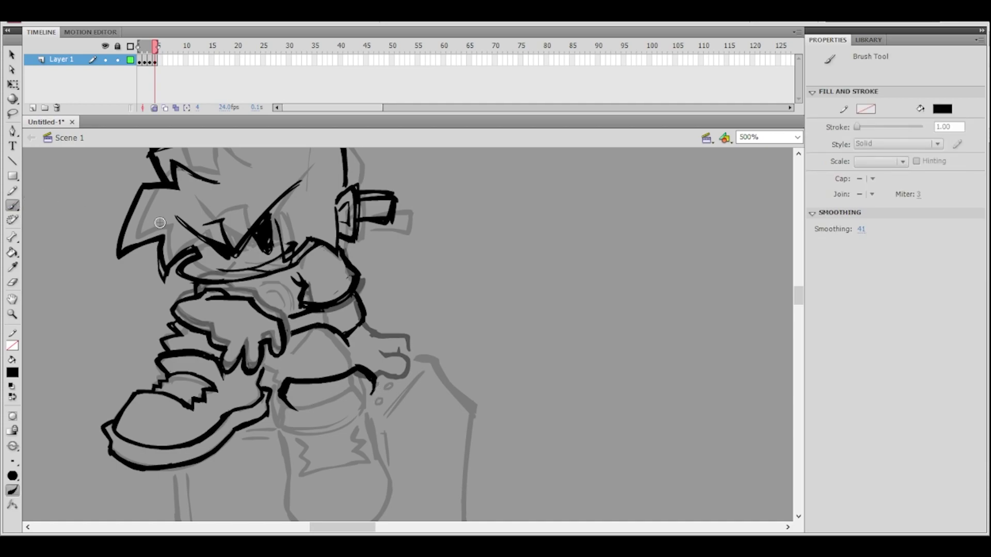
drag(302, 405, 303, 413)
- Doodle a flat-topped head of hair with jagged edges on the empty area beside the character
mouse_move(591, 361)
mouse_down()
mouse_move(432, 326)
mouse_move(283, 328)
mouse_up()
mouse_move(590, 282)
mouse_down()
mouse_move(564, 228)
mouse_move(523, 223)
mouse_move(531, 227)
mouse_up()
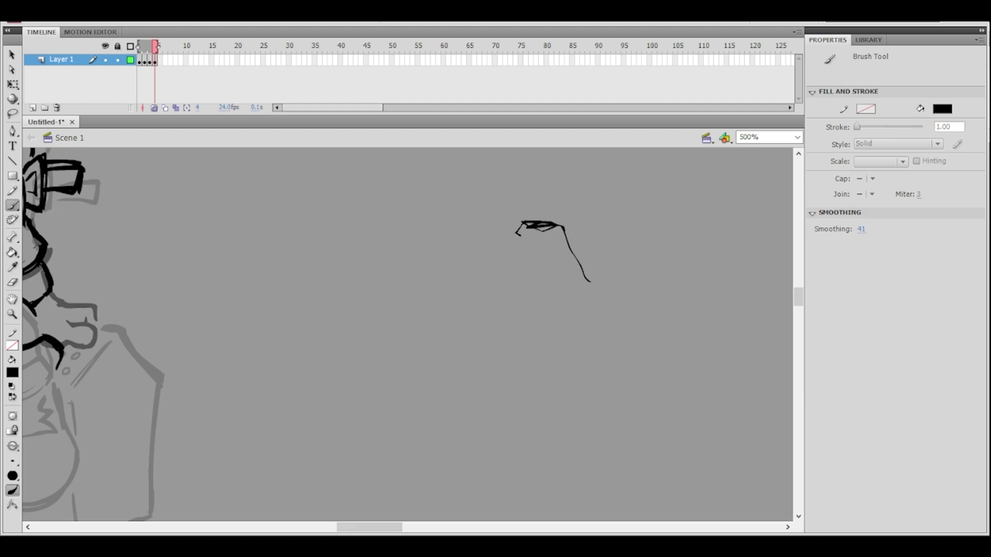
drag(564, 262, 577, 288)
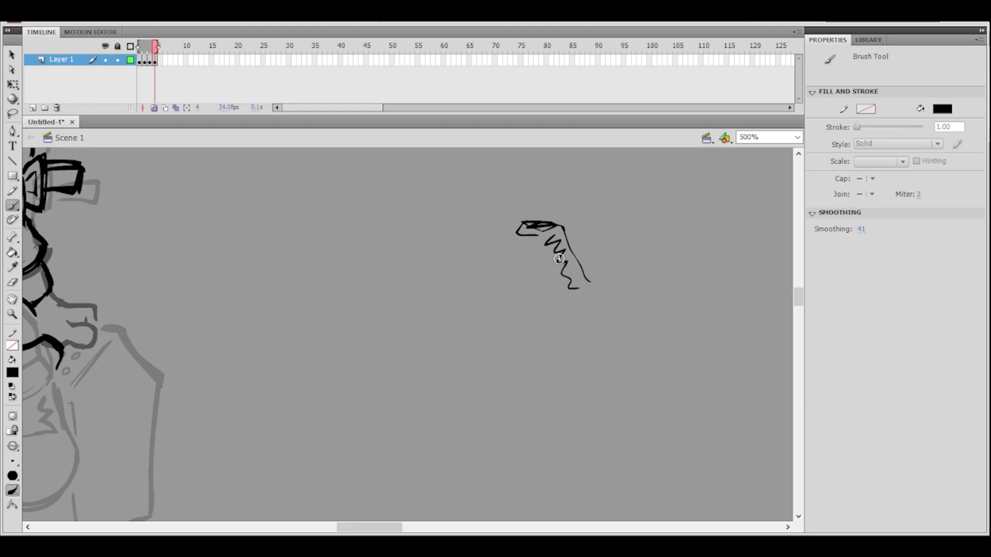
drag(512, 268, 519, 233)
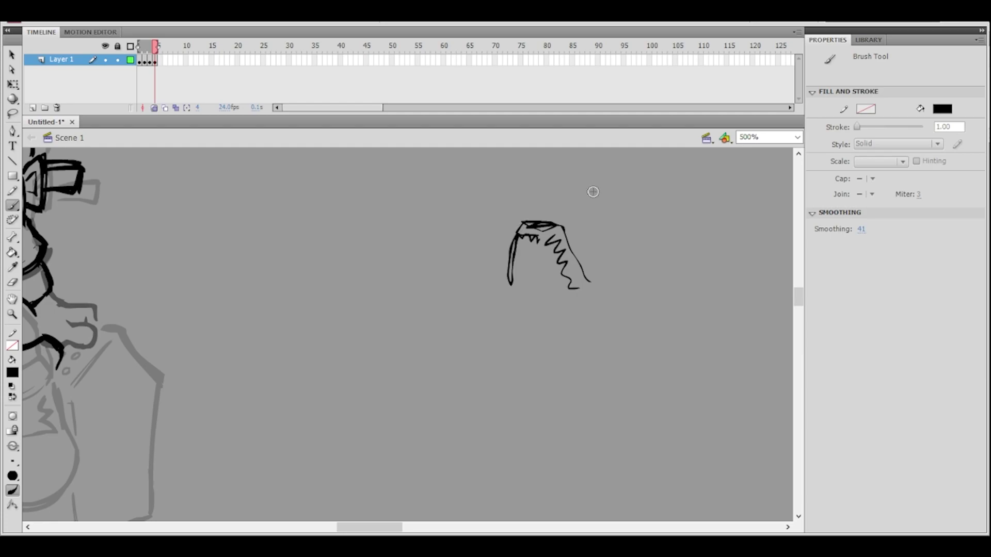
drag(642, 353, 598, 294)
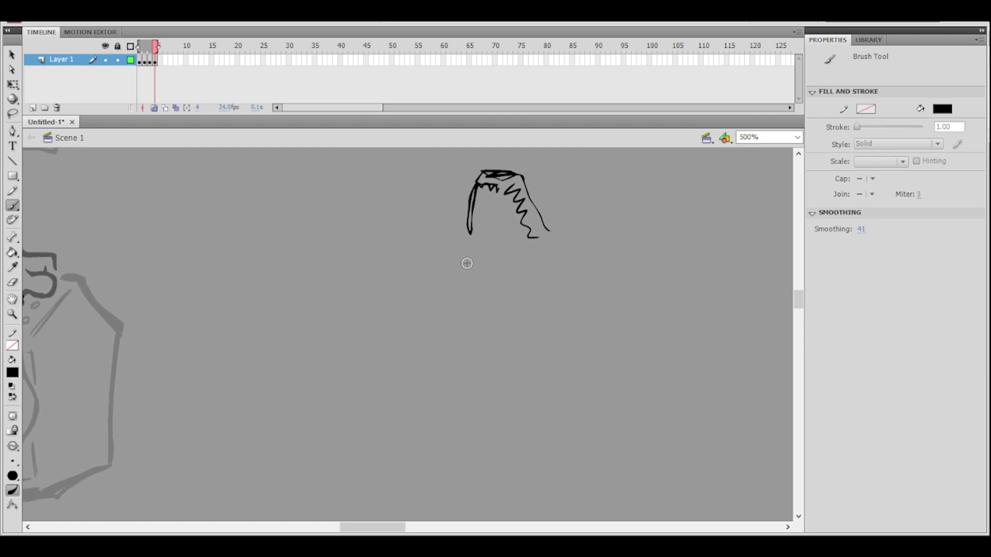
- Sketch a shoulder line and two broad chest muscles below the doodled hair, undoing trial strokes
drag(455, 256, 403, 327)
key(ctrl+z)
drag(484, 324, 489, 323)
mouse_move(503, 280)
mouse_down()
mouse_move(497, 327)
mouse_move(541, 345)
mouse_move(594, 314)
mouse_up()
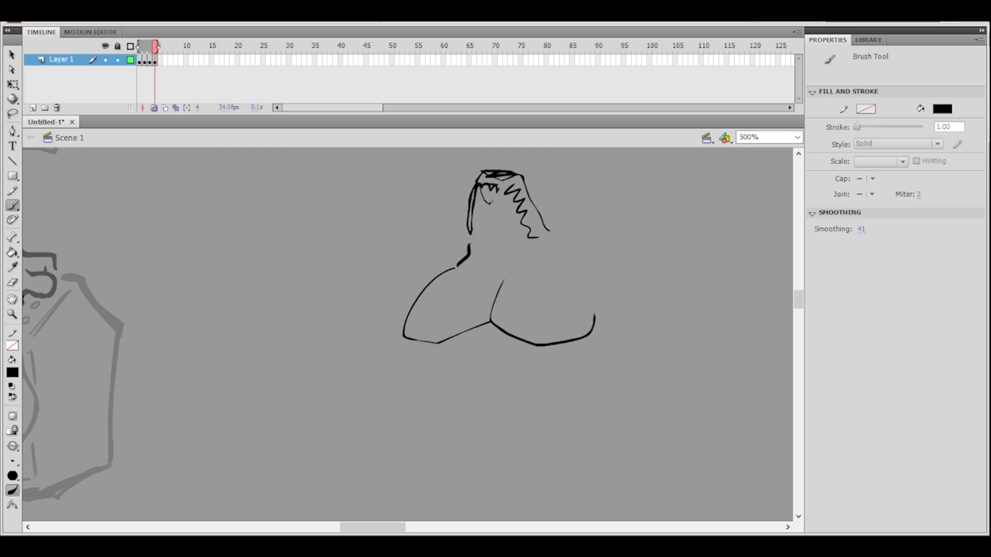
drag(515, 227, 529, 239)
key(ctrl+z)
- Erase the zigzag hair edge and redraw the doodle's hairline with loops and a rough side edge
click(13, 282)
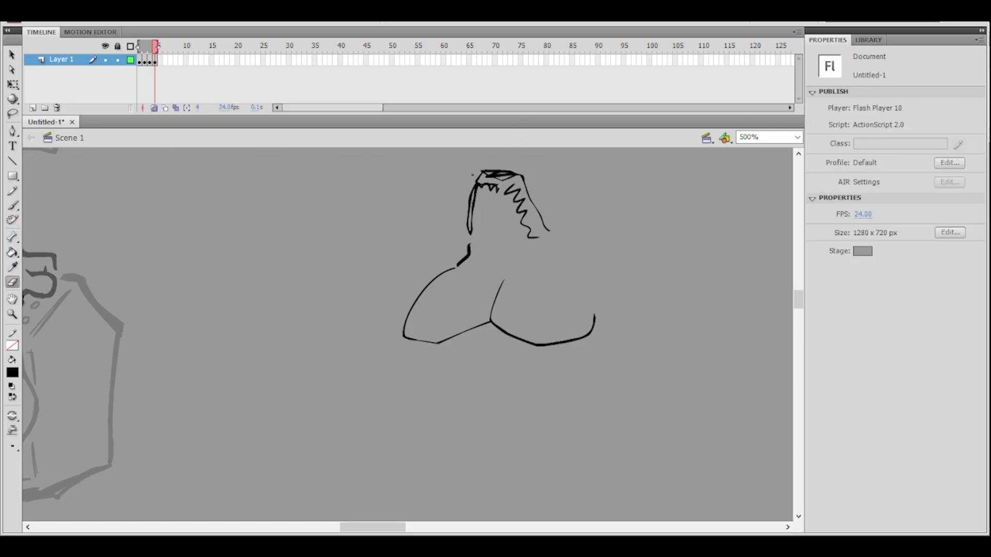
mouse_move(495, 187)
mouse_down()
mouse_move(512, 191)
mouse_move(523, 234)
mouse_move(539, 238)
mouse_up()
key(b)
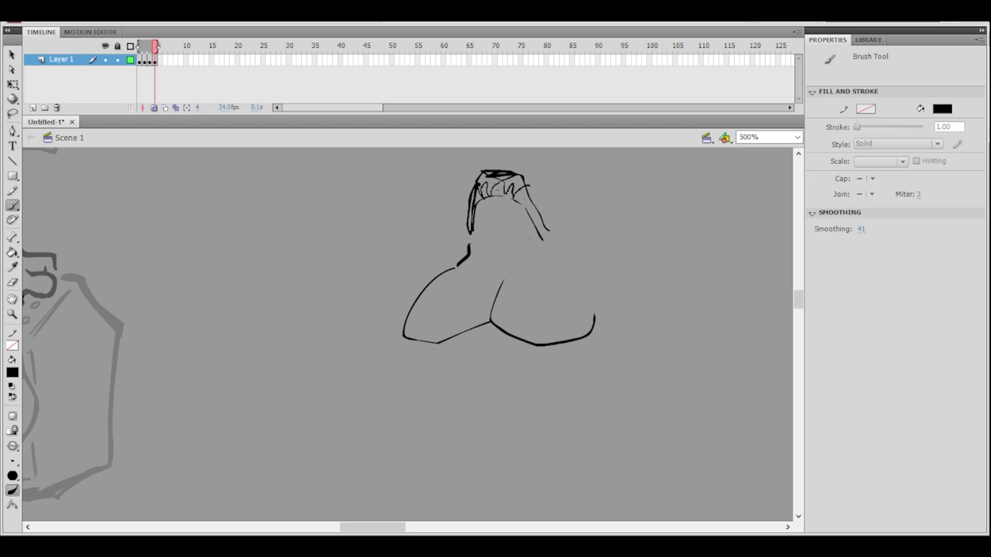
drag(533, 225, 541, 241)
- Sketch a clenched fist with finger lines on each side of the doodled chest
drag(609, 231, 518, 210)
mouse_move(610, 279)
mouse_down()
mouse_move(579, 281)
mouse_move(606, 293)
mouse_move(600, 309)
mouse_move(572, 311)
mouse_move(593, 329)
mouse_up()
drag(571, 320, 597, 341)
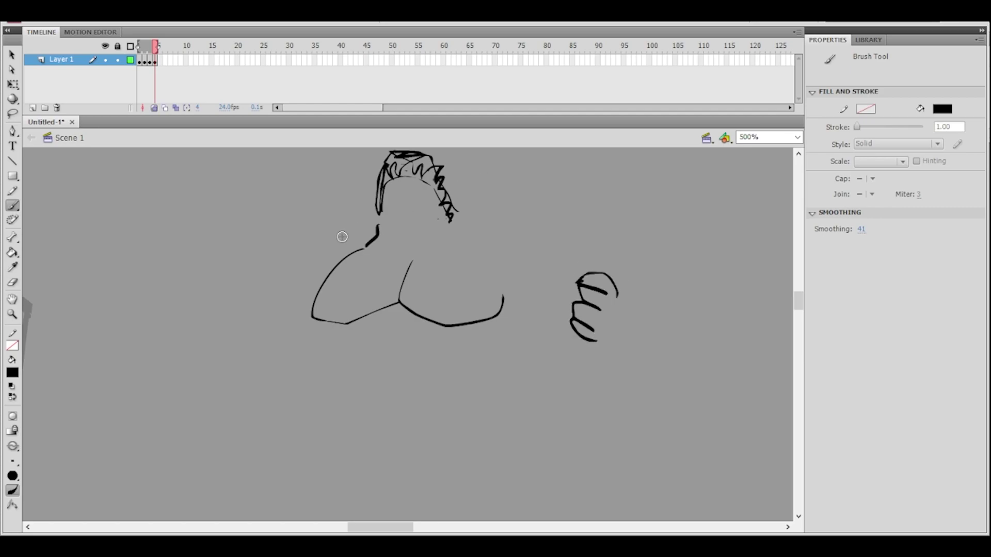
drag(238, 271, 258, 293)
mouse_move(233, 304)
mouse_down()
mouse_move(256, 289)
mouse_move(242, 286)
mouse_up()
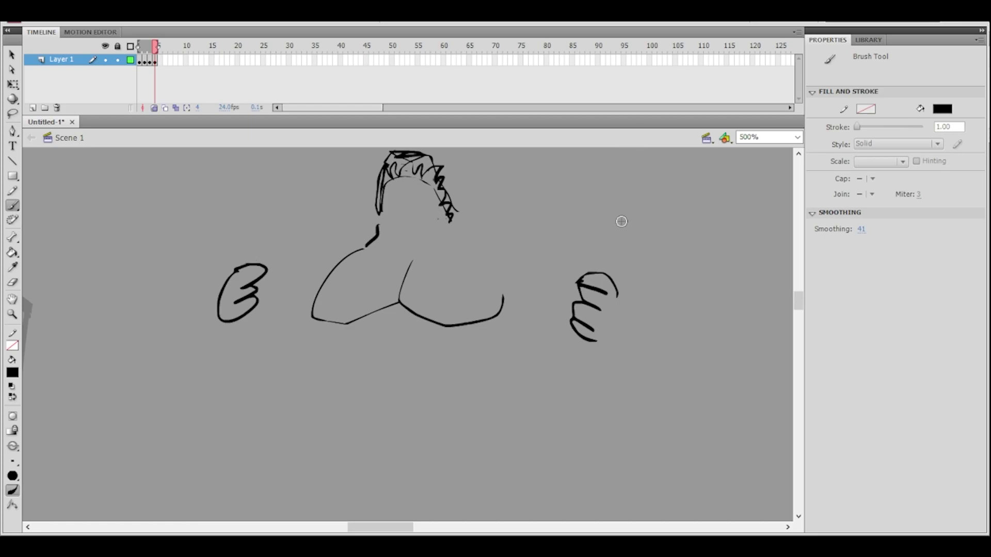
- Draw the doodle's torn shirt halves stretching from the chest and shoulders out to both fists
drag(492, 221, 504, 225)
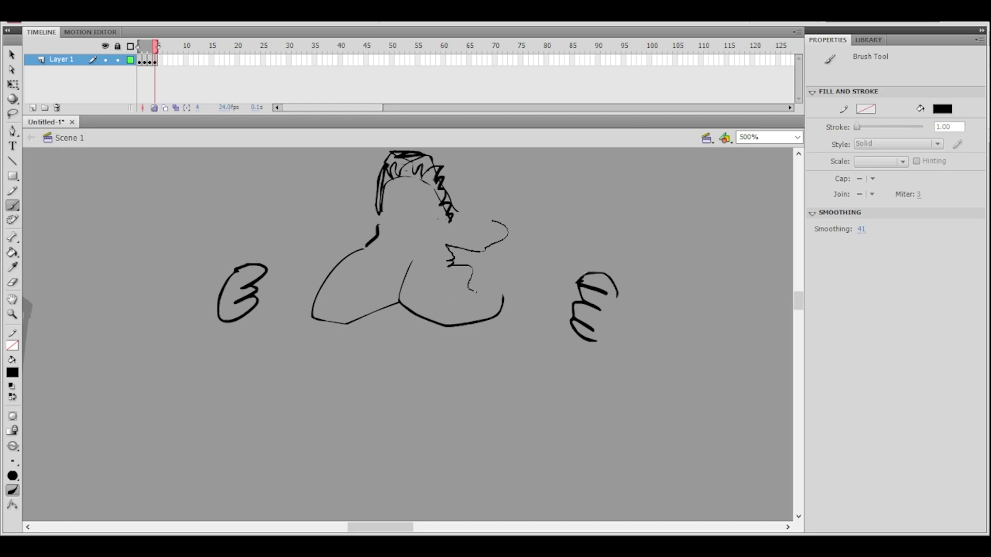
drag(483, 293, 568, 290)
mouse_move(497, 220)
mouse_down()
mouse_move(547, 227)
mouse_move(546, 258)
mouse_move(583, 274)
mouse_up()
drag(287, 248, 266, 266)
mouse_move(243, 312)
mouse_down()
mouse_move(267, 332)
mouse_move(320, 311)
mouse_move(306, 285)
mouse_move(451, 259)
mouse_move(337, 258)
mouse_move(350, 219)
mouse_move(287, 251)
mouse_up()
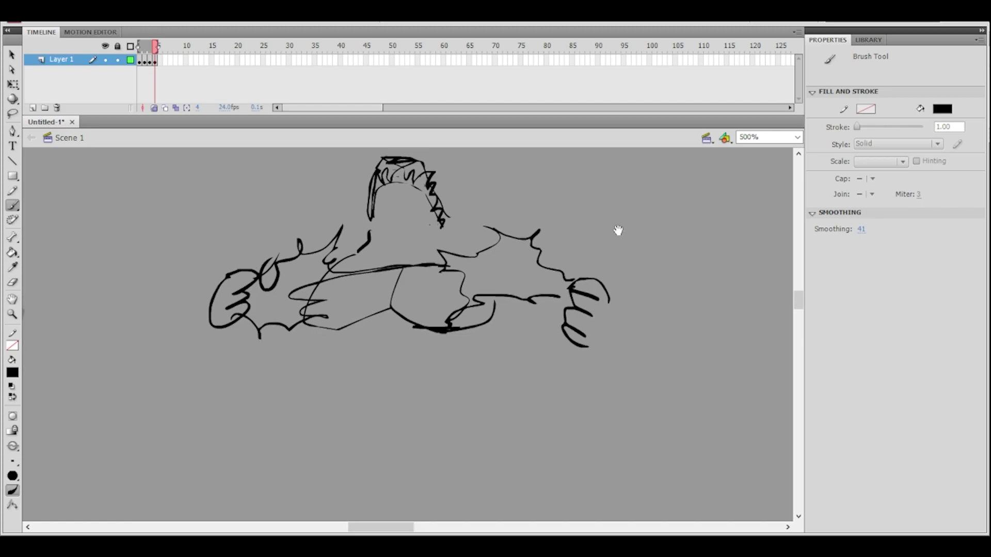
- Sketch the doodle's stomach muscles and the ragged lower edge of the torn shirt
scroll(621, 227, down, 1)
drag(254, 308, 294, 329)
mouse_move(378, 362)
mouse_down()
mouse_move(460, 364)
mouse_move(488, 329)
mouse_up()
mouse_move(359, 294)
mouse_down()
mouse_move(400, 346)
mouse_move(409, 324)
mouse_move(428, 303)
mouse_up()
drag(613, 272, 645, 260)
click(353, 340)
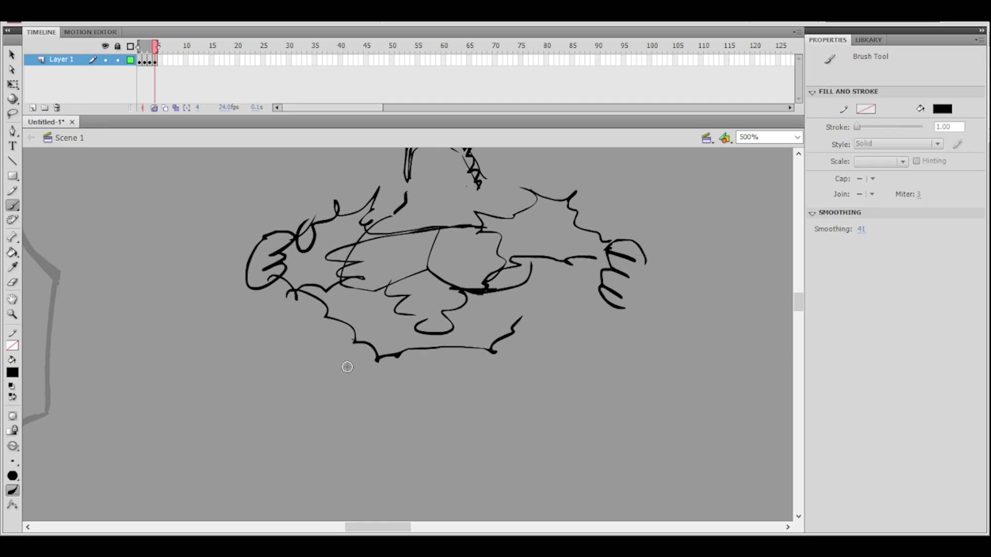
- Draw the doodled figure's wide-spread legs and a clawed foot kicked out behind
mouse_move(351, 336)
mouse_down()
mouse_move(337, 378)
mouse_move(273, 415)
mouse_move(232, 478)
mouse_move(278, 501)
mouse_move(351, 481)
mouse_move(335, 458)
mouse_move(369, 449)
mouse_move(407, 419)
mouse_move(378, 410)
mouse_move(425, 418)
mouse_up()
mouse_move(594, 348)
mouse_down()
mouse_move(524, 367)
mouse_move(526, 418)
mouse_move(533, 372)
mouse_move(495, 339)
mouse_move(465, 342)
mouse_up()
mouse_move(330, 413)
mouse_down()
mouse_move(423, 474)
mouse_move(485, 422)
mouse_up()
drag(411, 358, 473, 454)
drag(511, 415, 537, 430)
mouse_move(505, 443)
mouse_down()
mouse_move(525, 442)
mouse_move(548, 404)
mouse_move(512, 417)
mouse_up()
- Add large rounded forearms curving from both fists back to the doodle's torso
drag(594, 290, 652, 368)
mouse_move(461, 383)
mouse_down()
mouse_move(511, 374)
mouse_move(598, 410)
mouse_move(609, 349)
mouse_up()
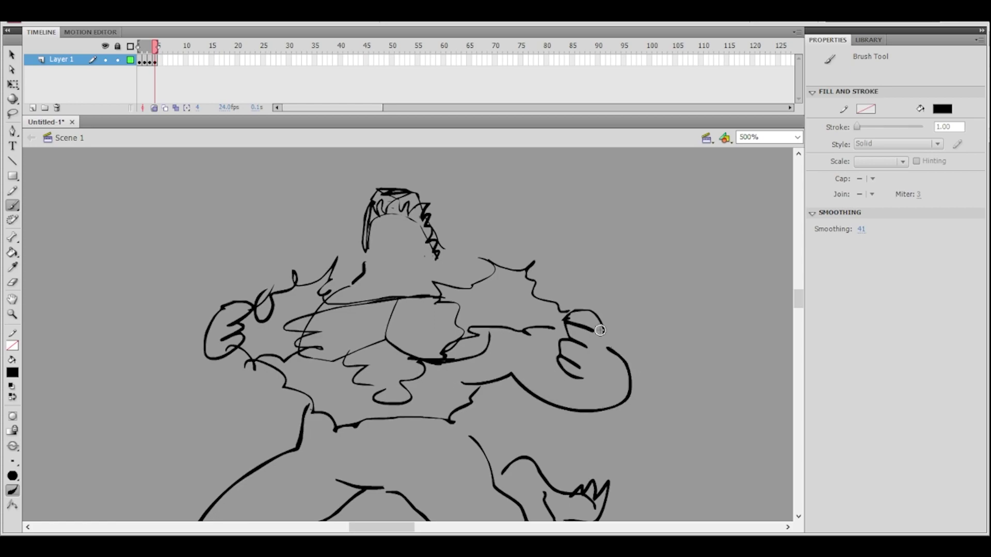
mouse_move(207, 338)
mouse_down()
mouse_move(242, 408)
mouse_move(285, 382)
mouse_up()
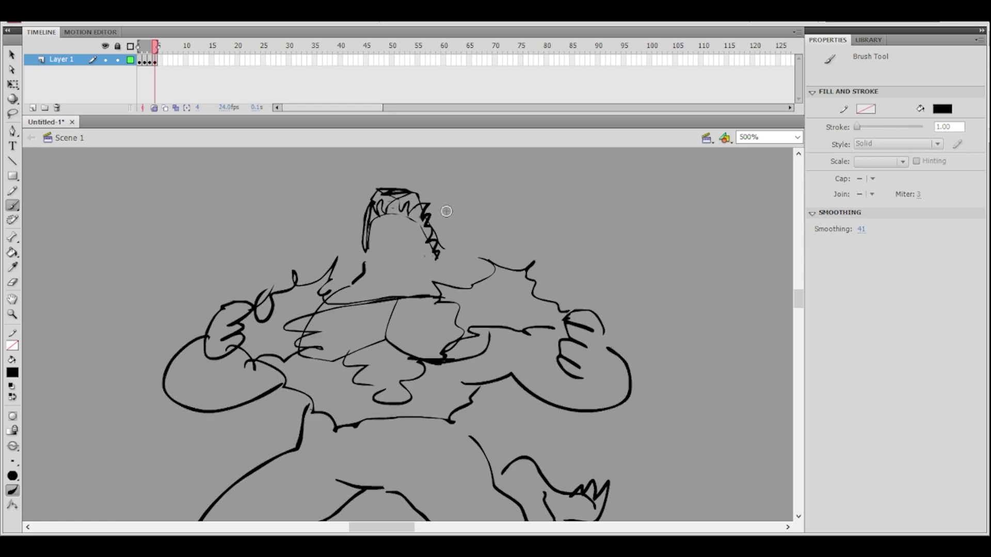
- Sketch jagged collar shapes on both sides of the doodle's head, undoing the trial strokes
key(ctrl+z)
drag(446, 233, 460, 245)
key(ctrl+z)
key(ctrl+z)
mouse_move(453, 223)
mouse_down()
mouse_move(496, 223)
mouse_move(468, 272)
mouse_up()
mouse_move(630, 281)
mouse_down()
mouse_move(640, 233)
mouse_move(636, 247)
mouse_up()
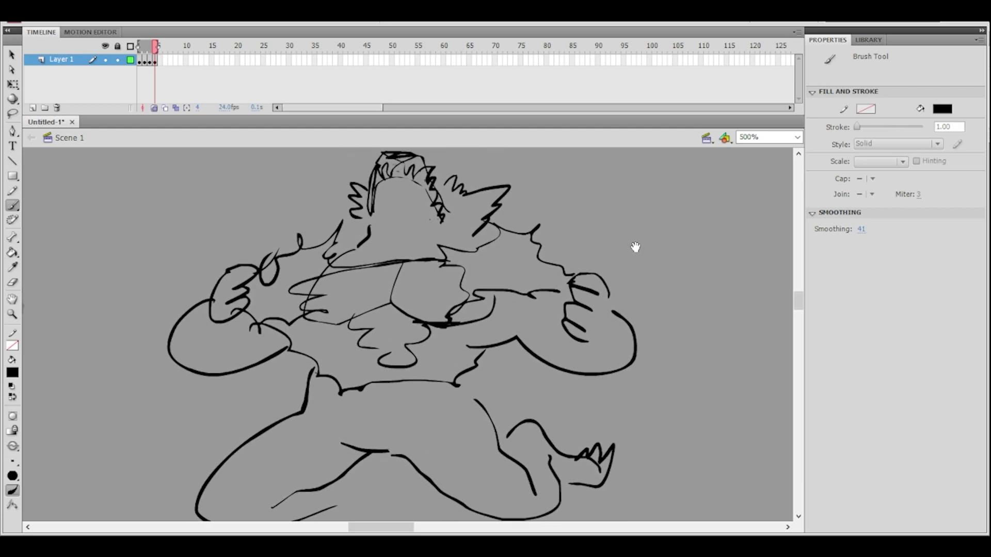
- Lasso the entire muscular figure doodle and delete it
ctrl+shift+click(619, 274)
click(13, 113)
mouse_move(367, 231)
mouse_down()
mouse_move(327, 217)
mouse_move(214, 482)
mouse_move(434, 197)
mouse_up()
key(Delete)
- Return to the seated character and turn off onion skinning to show frame 4's ink alone
mouse_move(116, 313)
mouse_down()
mouse_move(464, 310)
mouse_move(454, 277)
mouse_up()
ctrl+click(413, 312)
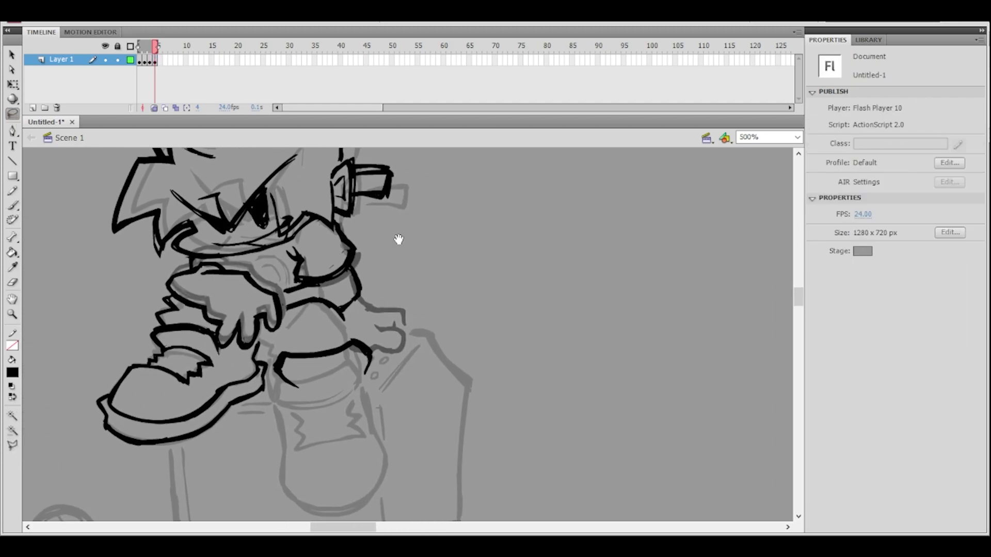
click(157, 108)
key(ctrl+minus)
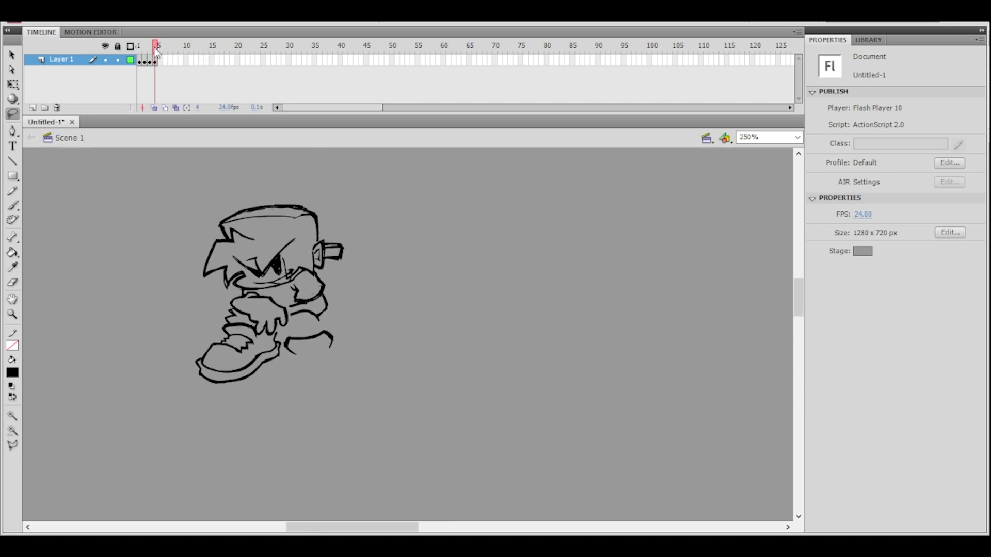
- Compare frame 1's seated pose with frame 4 by scrubbing between them
drag(157, 50, 140, 51)
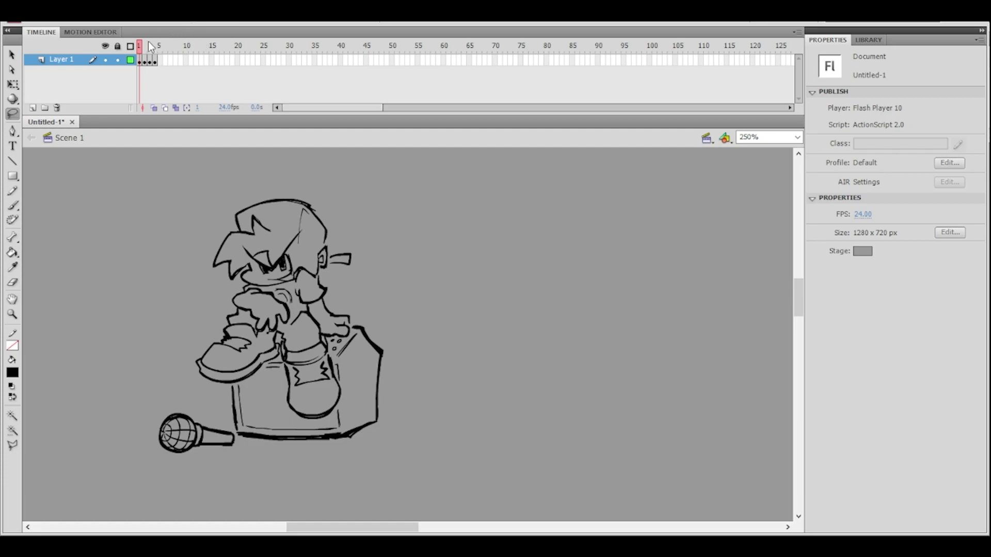
mouse_move(141, 51)
mouse_down()
mouse_move(153, 49)
mouse_move(154, 61)
mouse_move(140, 59)
mouse_move(156, 57)
mouse_move(138, 61)
mouse_move(155, 59)
mouse_up()
ctrl+click(342, 272)
ctrl+click(342, 261)
drag(409, 266, 407, 245)
- Erase the rough ink along the underside of the cap's top outline in frame 4
key(ctrl+minus)
key(ctrl+minus)
key(ctrl+equal)
ctrl+click(393, 296)
drag(398, 298, 390, 265)
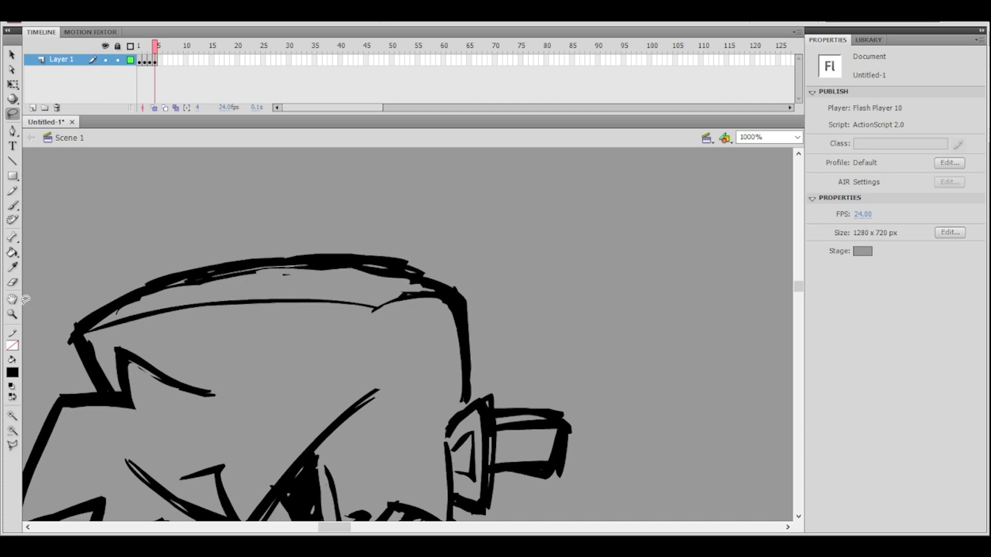
key(e)
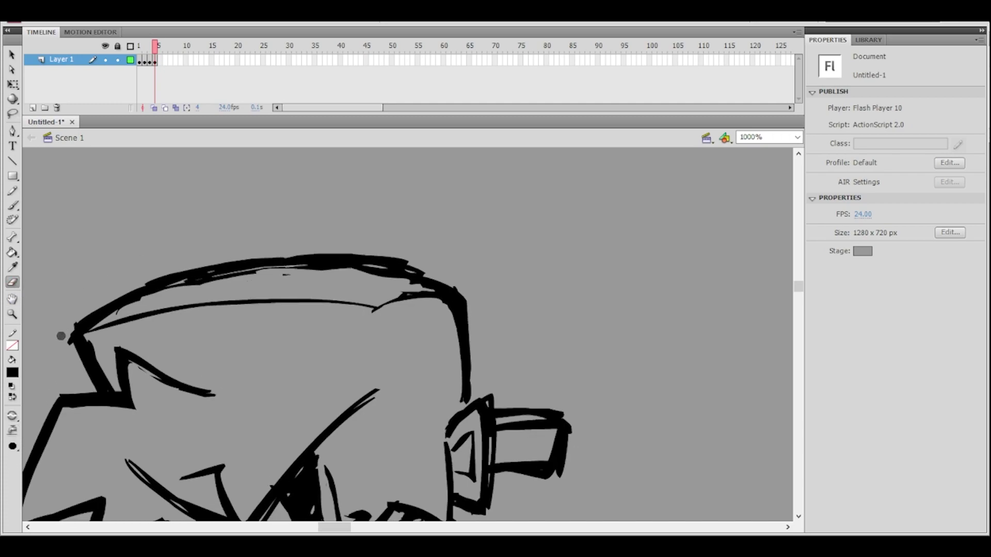
mouse_move(180, 290)
mouse_down()
mouse_move(301, 275)
mouse_move(203, 280)
mouse_move(291, 265)
mouse_move(413, 282)
mouse_move(450, 259)
mouse_move(409, 267)
mouse_up()
drag(442, 231, 471, 214)
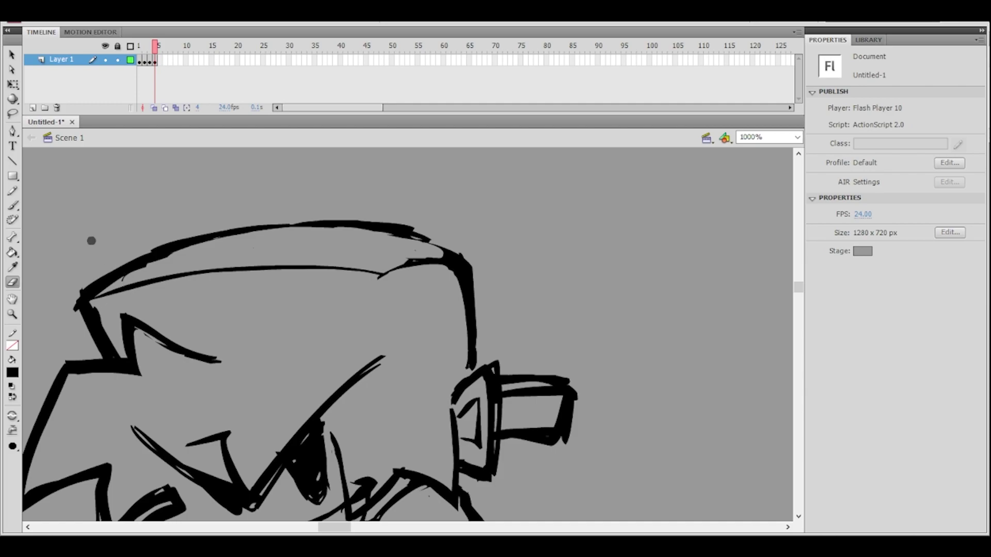
- Brush extra ink over the cap's curved inner line, starting from its front tip
key(b)
mouse_move(103, 292)
mouse_down()
mouse_move(216, 260)
mouse_move(374, 273)
mouse_move(280, 261)
mouse_move(127, 281)
mouse_up()
drag(202, 263, 366, 269)
drag(454, 222, 453, 236)
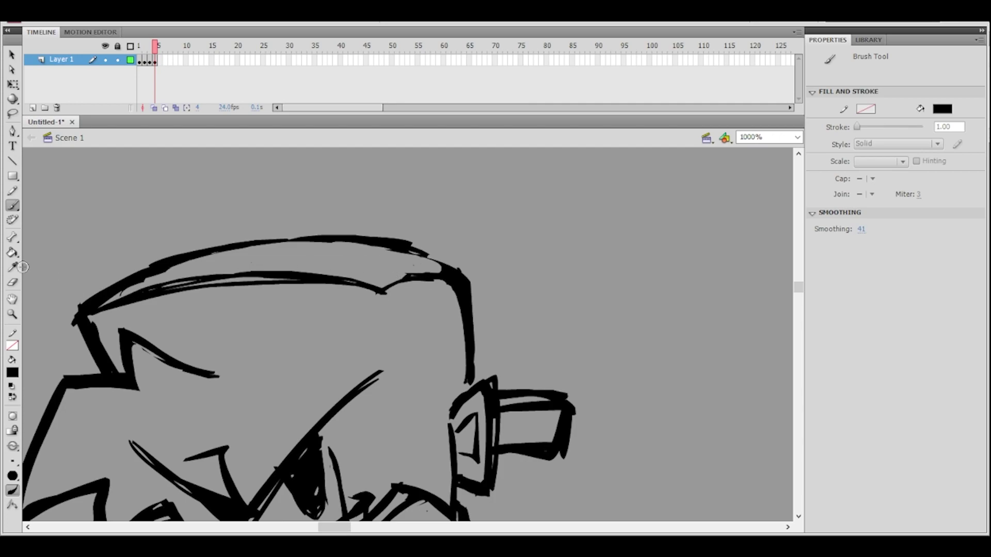
- Erase the excess ink below the cap's curved inner line to leave one thin line
click(12, 282)
mouse_move(103, 321)
mouse_down()
mouse_move(216, 283)
mouse_move(343, 287)
mouse_move(375, 302)
mouse_up()
mouse_move(223, 291)
mouse_down()
mouse_move(251, 283)
mouse_move(378, 304)
mouse_up()
ctrl+alt+click(420, 289)
drag(371, 347, 364, 270)
ctrl+click(364, 270)
drag(292, 289, 290, 268)
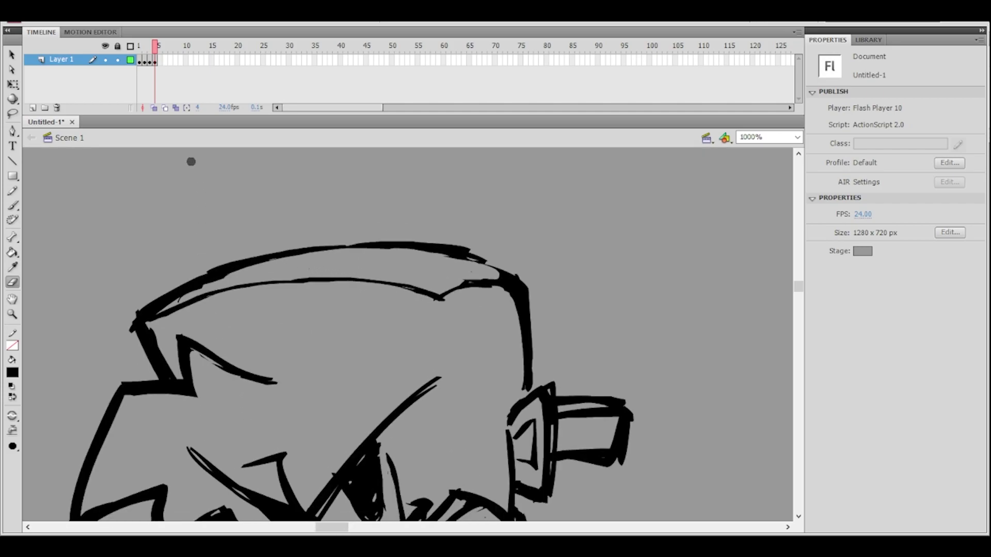
- Re-ink the cap's curved inner line from the front tip to its rear notch, undoing the trial stroke
click(12, 206)
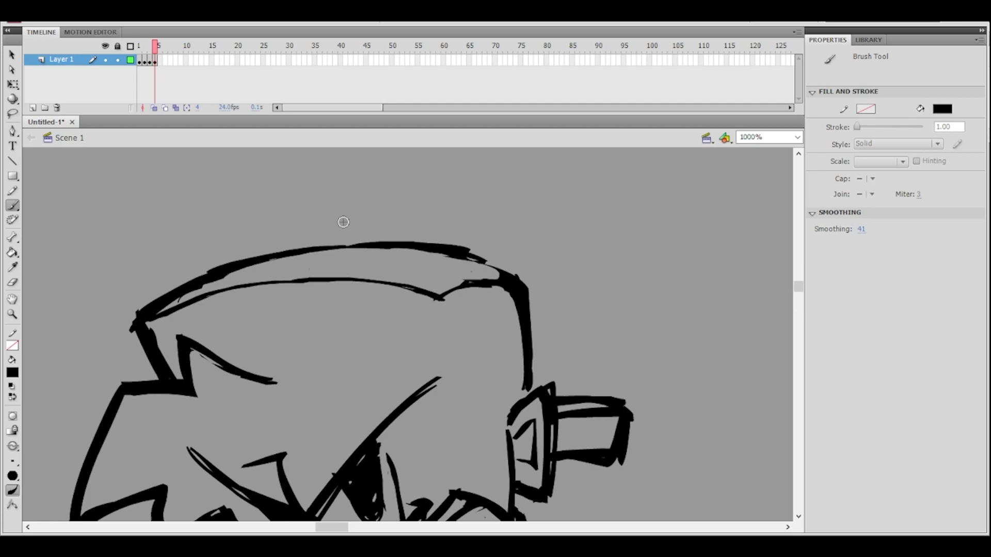
drag(294, 278, 163, 319)
key(ctrl+z)
drag(306, 280, 146, 324)
drag(299, 278, 156, 320)
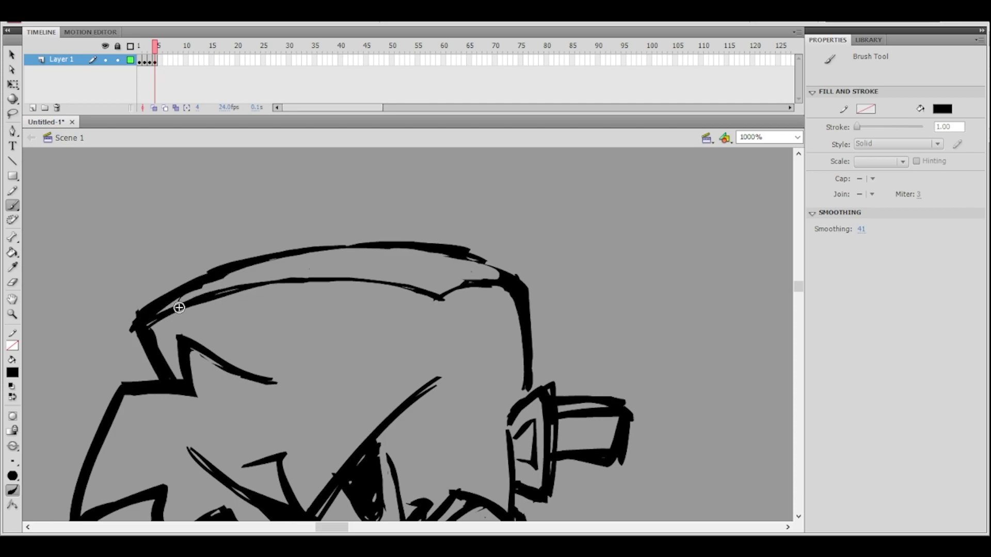
mouse_move(222, 291)
mouse_down()
mouse_move(316, 273)
mouse_move(444, 298)
mouse_up()
mouse_move(258, 280)
mouse_down()
mouse_move(355, 278)
mouse_move(440, 295)
mouse_up()
ctrl+shift+click(459, 288)
drag(401, 332, 396, 232)
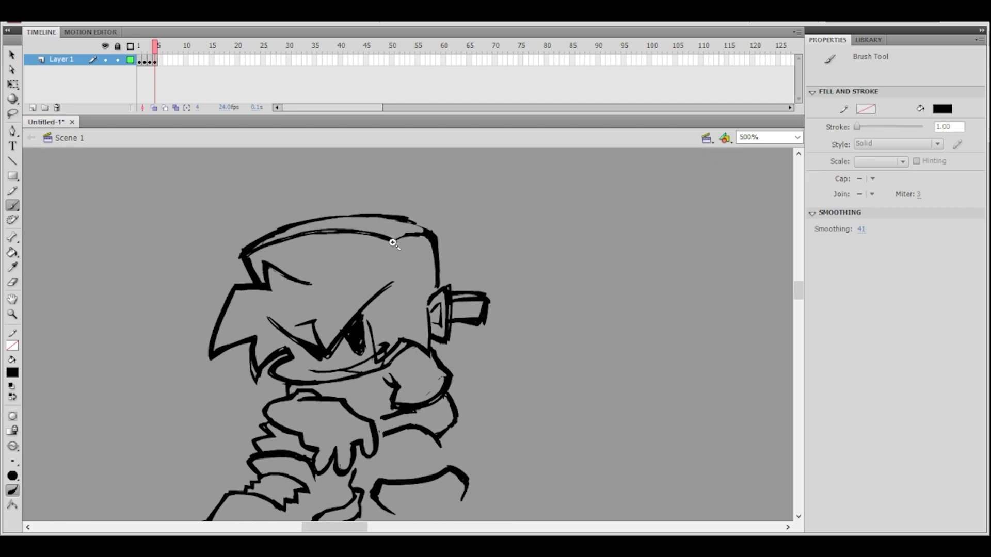
- Thicken and smooth the cap's top outline with long brush strokes along the crown
ctrl+click(376, 270)
mouse_move(245, 237)
mouse_down()
mouse_move(351, 220)
mouse_move(450, 227)
mouse_up()
drag(276, 231, 374, 222)
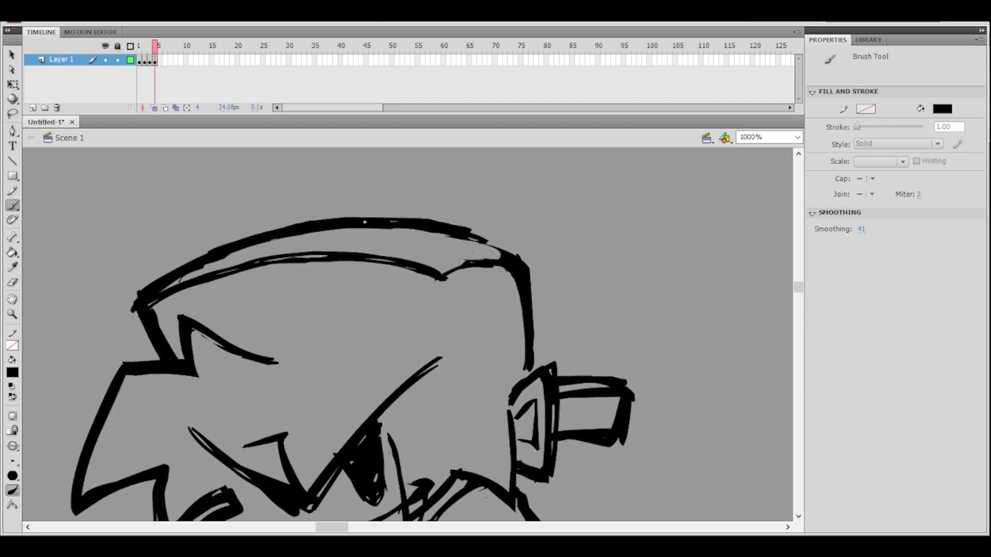
drag(465, 217, 505, 220)
mouse_move(217, 284)
mouse_down()
mouse_move(310, 230)
mouse_move(416, 217)
mouse_move(502, 227)
mouse_move(542, 252)
mouse_up()
ctrl+shift+click(548, 263)
drag(456, 314, 500, 209)
ctrl+click(417, 265)
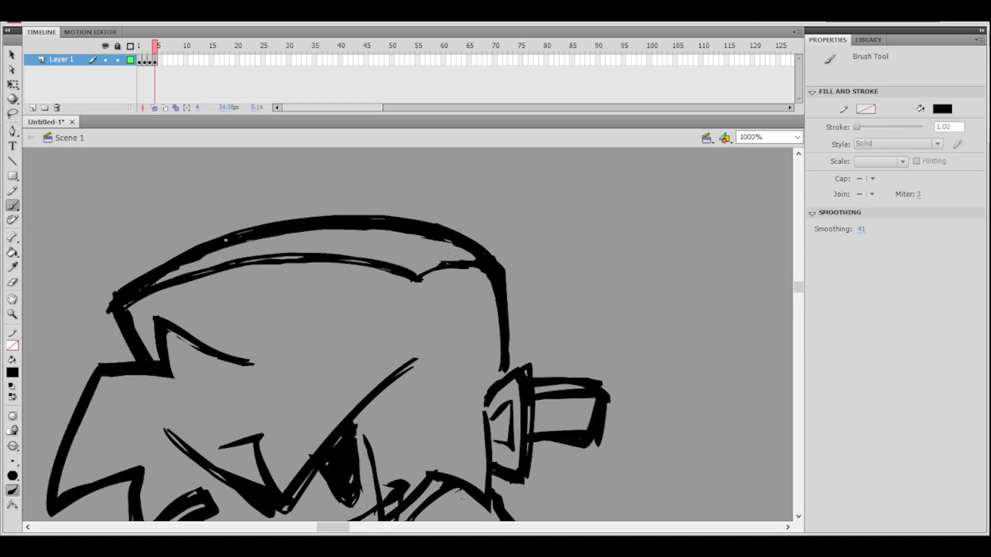
- Choose a smaller eraser and trim the inner edge of the cap's thick top outline
click(12, 282)
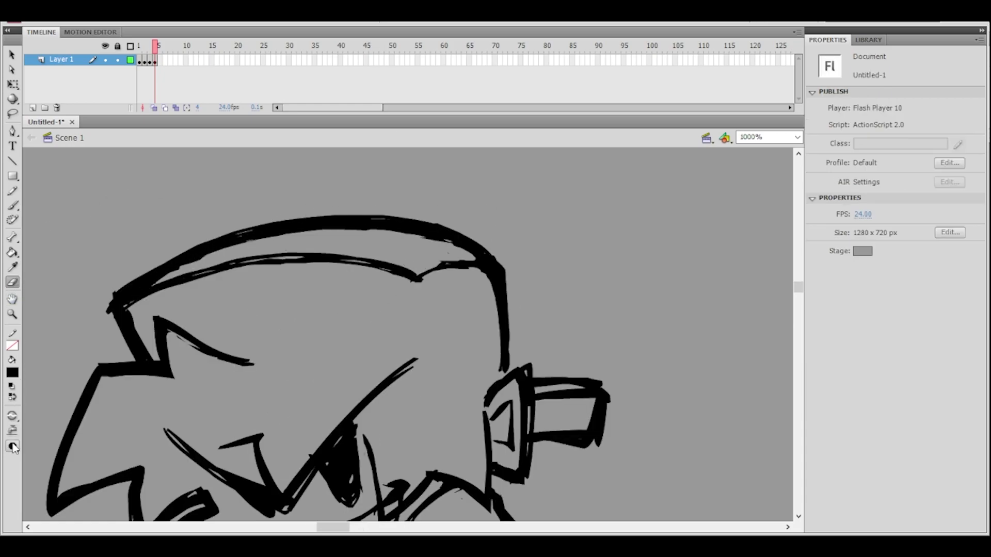
mouse_move(187, 267)
mouse_down()
mouse_move(277, 230)
mouse_move(399, 223)
mouse_move(266, 237)
mouse_move(401, 229)
mouse_move(445, 249)
mouse_up()
mouse_move(170, 274)
mouse_down()
mouse_move(247, 243)
mouse_move(214, 257)
mouse_move(321, 233)
mouse_move(426, 235)
mouse_move(459, 248)
mouse_up()
ctrl+shift+click(502, 243)
drag(445, 315, 430, 193)
- Slim the rear half of the cap's top outline with the Eraser, undoing one stray stroke
ctrl+click(412, 243)
mouse_move(344, 264)
mouse_down()
mouse_move(297, 241)
mouse_move(391, 302)
mouse_up()
mouse_move(297, 248)
mouse_down()
mouse_move(379, 308)
mouse_move(298, 250)
mouse_move(273, 244)
mouse_up()
key(ctrl+z)
drag(351, 235, 579, 236)
mouse_move(470, 237)
mouse_down()
mouse_move(553, 262)
mouse_move(484, 241)
mouse_up()
ctrl+shift+click(587, 253)
drag(392, 382, 382, 274)
- Shave the rough underside of the cap's curved inner line with the small eraser
ctrl+click(351, 291)
drag(361, 229, 331, 257)
mouse_move(131, 306)
mouse_down()
mouse_move(226, 269)
mouse_move(245, 265)
mouse_move(218, 272)
mouse_move(319, 267)
mouse_up()
scroll(429, 304, down, 3)
scroll(346, 312, up, 3)
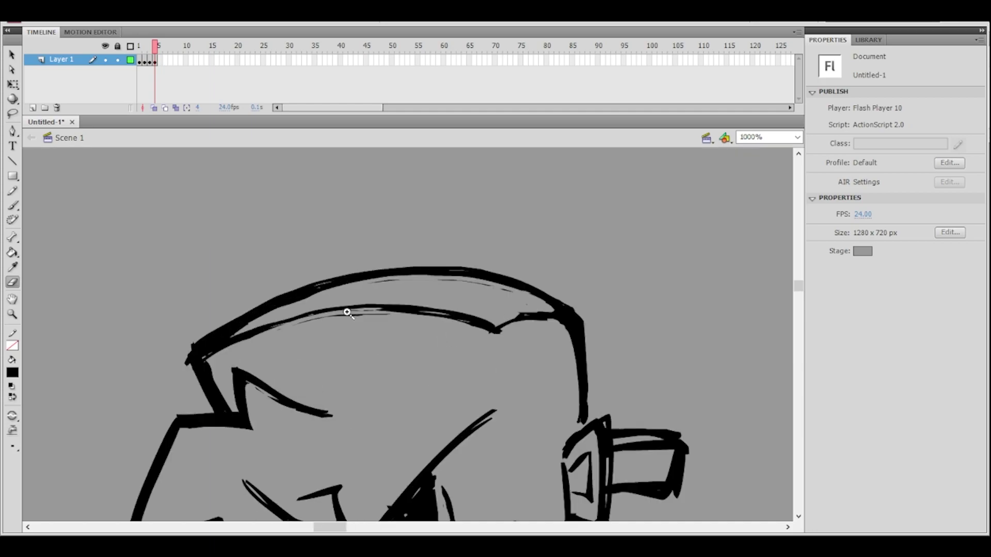
drag(347, 312, 327, 271)
mouse_move(215, 311)
mouse_down()
mouse_move(286, 273)
mouse_move(433, 279)
mouse_up()
ctrl+shift+click(500, 283)
- Trim the short line between the cap's inner notch and its rear corner
drag(491, 294, 479, 241)
ctrl+click(400, 300)
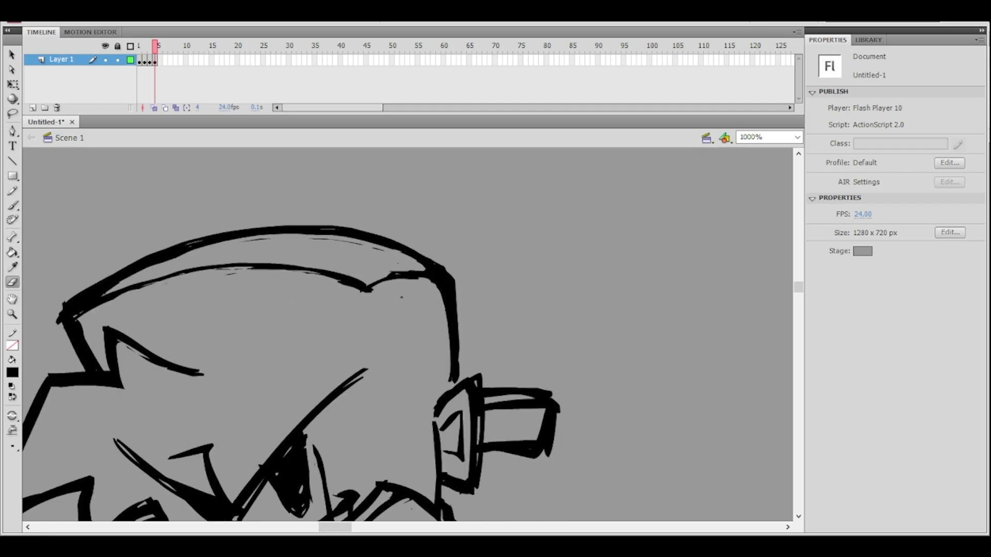
drag(416, 282, 424, 281)
ctrl+shift+click(438, 287)
ctrl+click(372, 340)
mouse_move(407, 333)
mouse_down()
mouse_move(424, 329)
mouse_move(442, 245)
mouse_up()
ctrl+shift+click(457, 320)
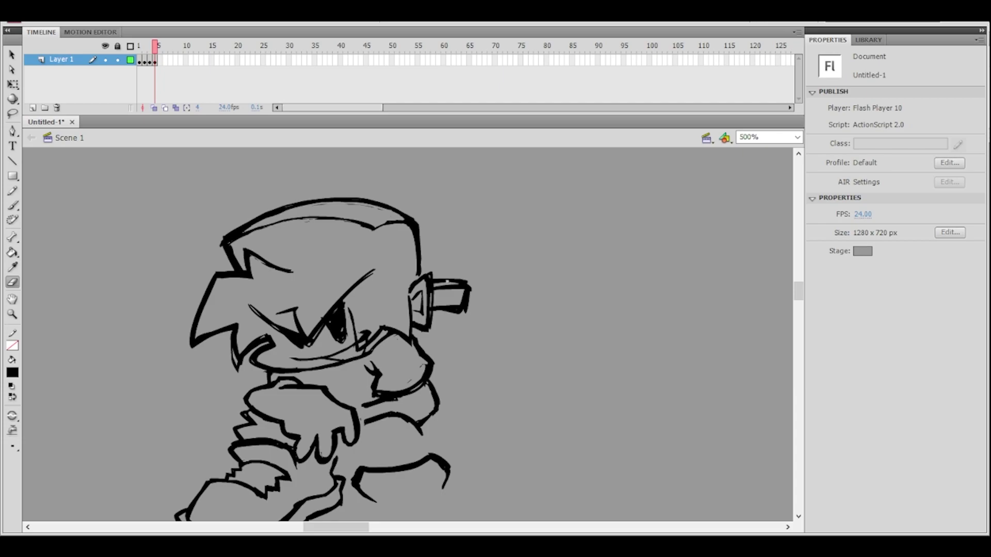
- Trim the outer edge of the foremost hair spike with the Eraser, undoing the first attempt
ctrl+click(277, 317)
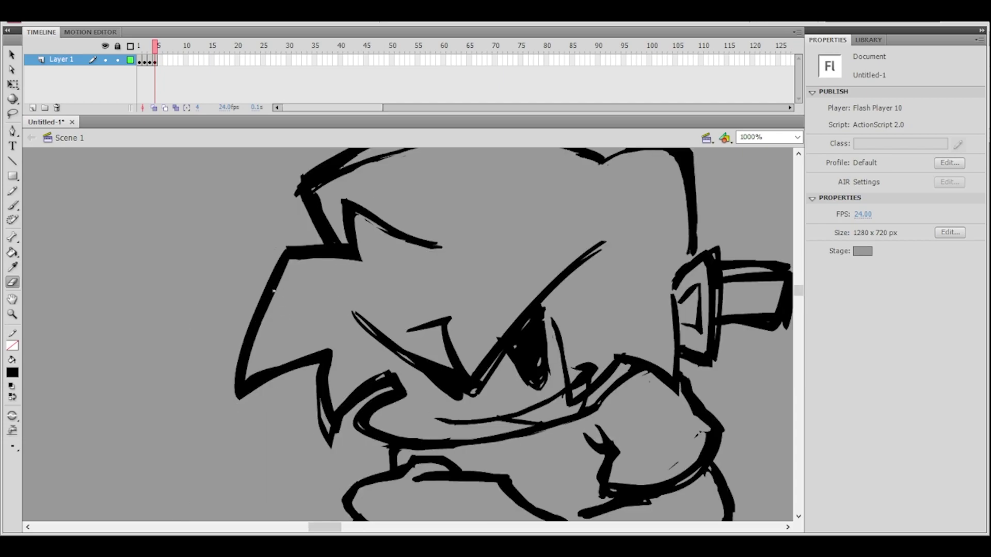
key(ctrl+minus)
drag(347, 395, 364, 328)
key(ctrl+z)
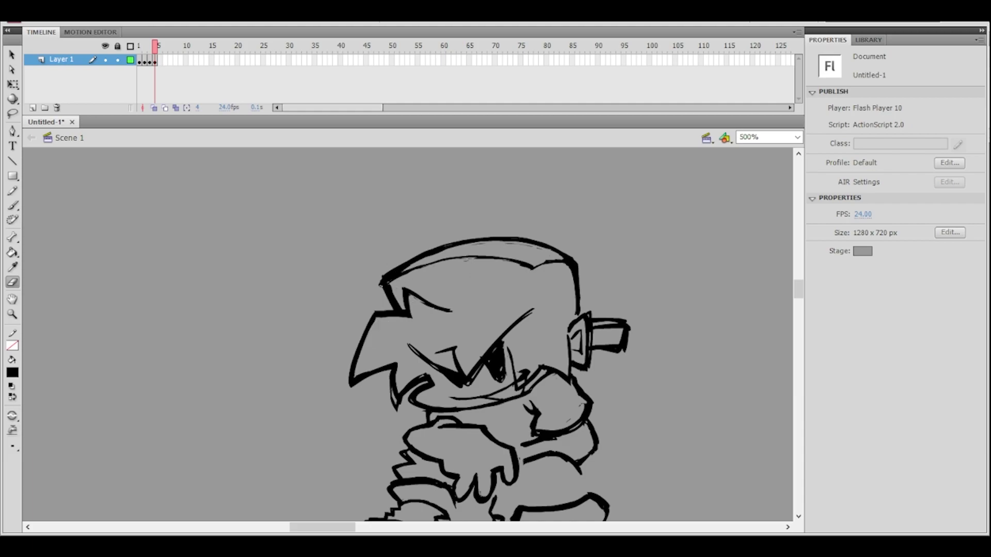
drag(376, 320, 354, 378)
mouse_move(354, 343)
mouse_down()
mouse_move(348, 394)
mouse_move(365, 325)
mouse_move(412, 307)
mouse_up()
ctrl+click(417, 327)
- Try a brush stroke along the front hair spike and undo it
key(b)
key(ctrl+minus)
mouse_move(347, 336)
mouse_down()
mouse_move(326, 386)
mouse_move(349, 325)
mouse_move(326, 385)
mouse_move(341, 350)
mouse_up()
key(ctrl+z)
drag(526, 298, 477, 263)
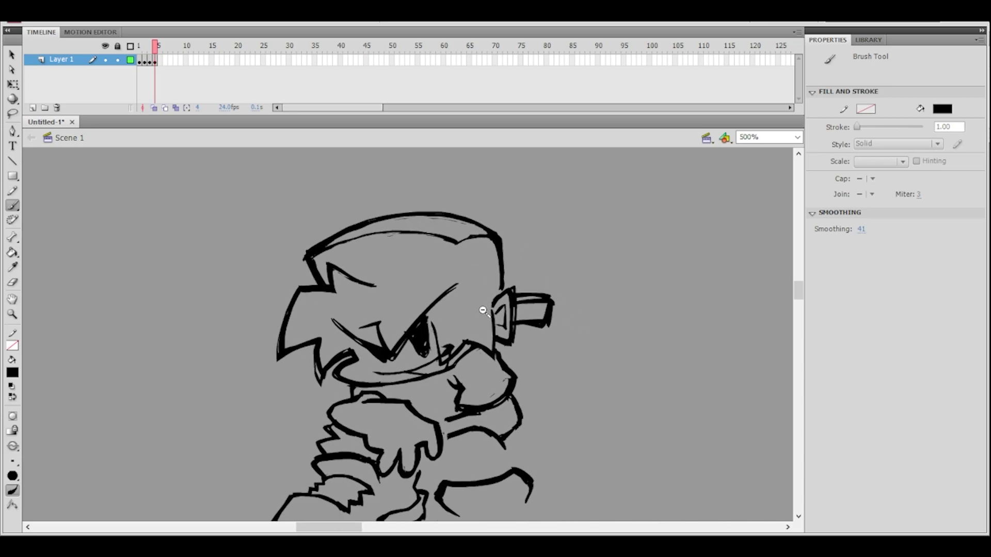
- Turn onion skinning back on to show the earlier frames' lines beneath frame 4's legs
drag(519, 376, 420, 356)
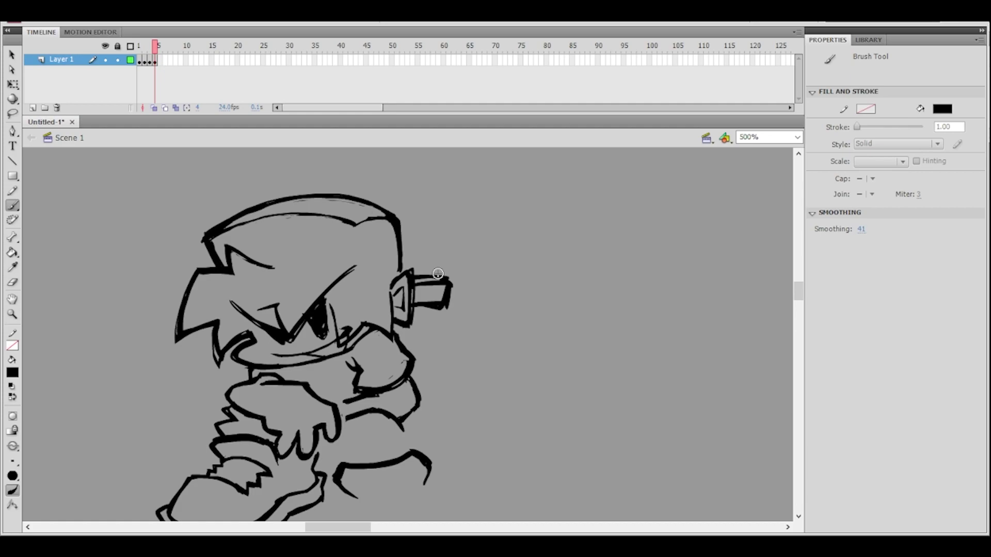
drag(469, 420, 443, 360)
click(154, 108)
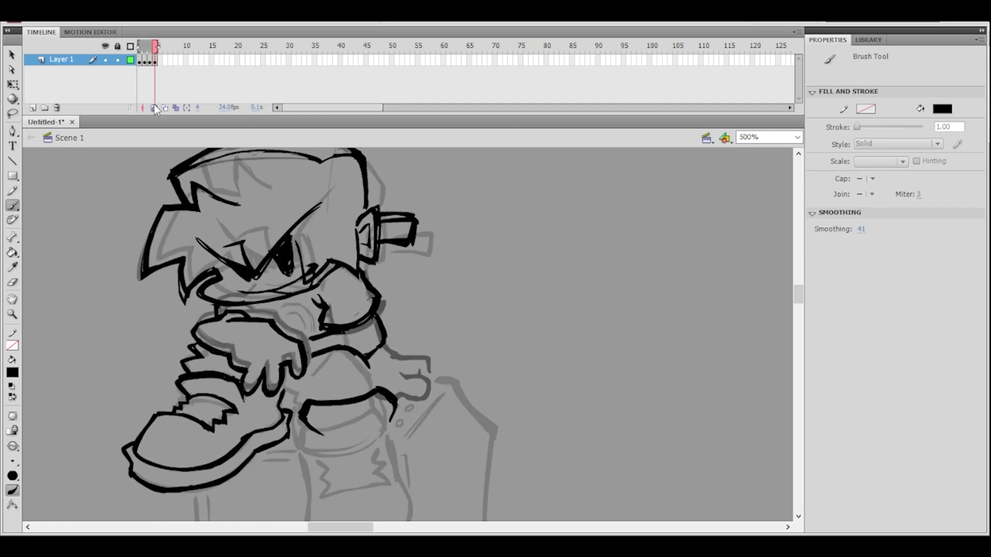
drag(413, 343, 369, 314)
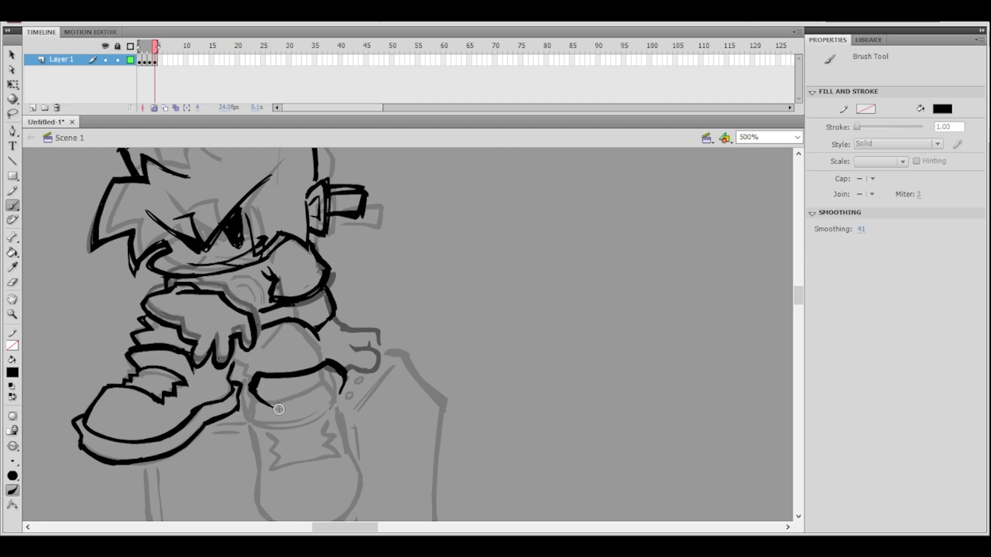
- Ink the planted leg's ankle below the trouser cuff with a curved top line and jagged sides, undoing trial strokes
mouse_move(323, 389)
mouse_down()
mouse_move(296, 393)
mouse_move(303, 367)
mouse_up()
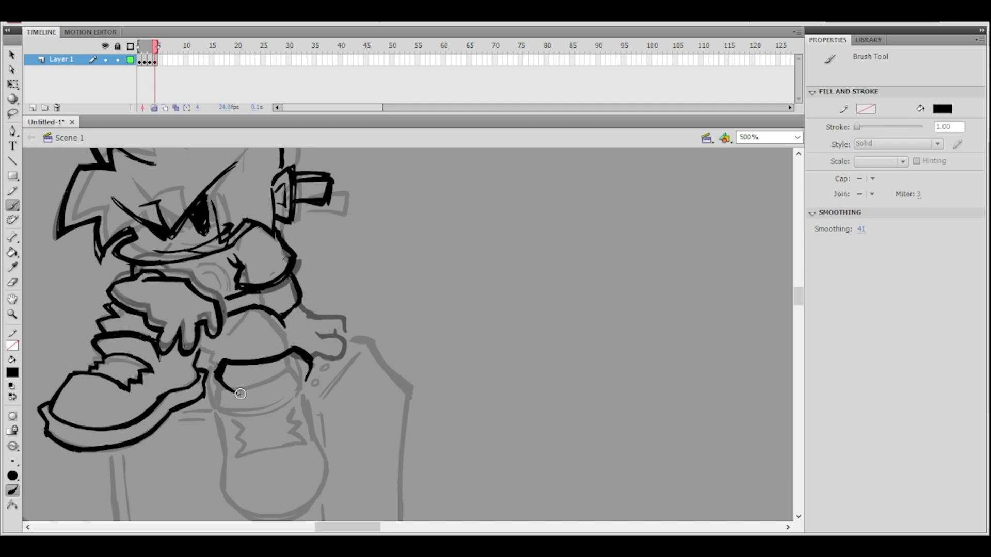
drag(240, 400, 300, 387)
key(ctrl+z)
key(ctrl+z)
key(ctrl+z)
mouse_move(240, 400)
mouse_down()
mouse_move(279, 395)
mouse_move(248, 414)
mouse_move(234, 402)
mouse_move(300, 389)
mouse_move(229, 424)
mouse_move(249, 429)
mouse_move(246, 414)
mouse_move(240, 443)
mouse_up()
key(ctrl+z)
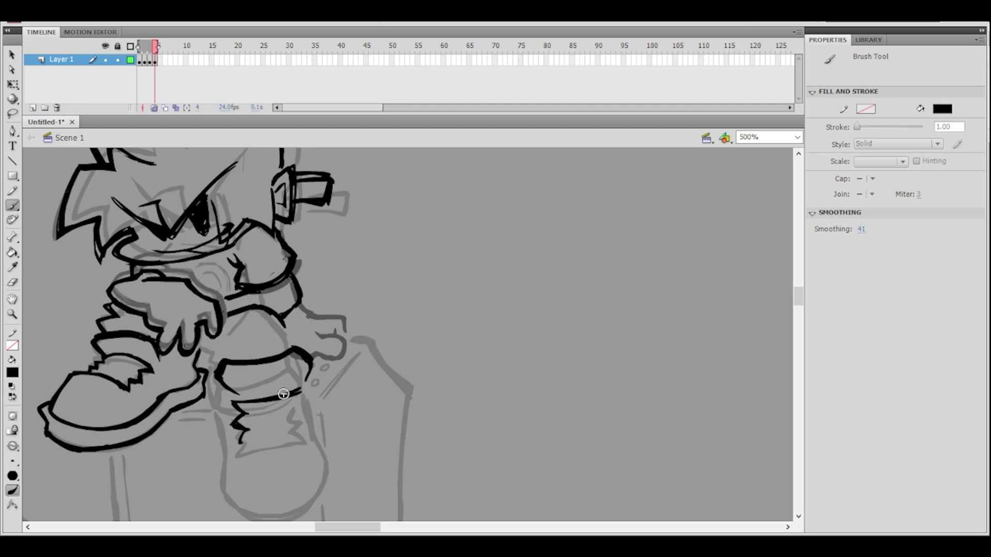
mouse_move(291, 394)
mouse_down()
mouse_move(311, 400)
mouse_move(301, 404)
mouse_move(314, 434)
mouse_up()
- Erase excess ink around the planted leg's new ankle lines, undoing one unwanted eraser stroke
key(e)
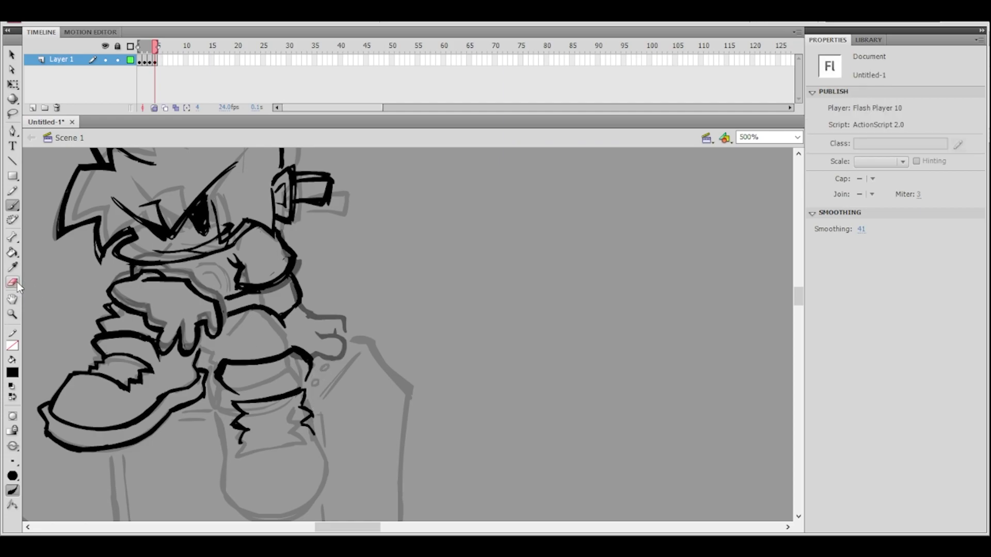
click(363, 380)
mouse_move(148, 380)
mouse_down()
mouse_move(231, 374)
mouse_move(282, 351)
mouse_move(187, 376)
mouse_move(287, 354)
mouse_up()
ctrl+shift+click(370, 337)
ctrl+click(352, 355)
key(ctrl+z)
mouse_move(356, 328)
mouse_down()
mouse_move(438, 303)
mouse_move(426, 306)
mouse_up()
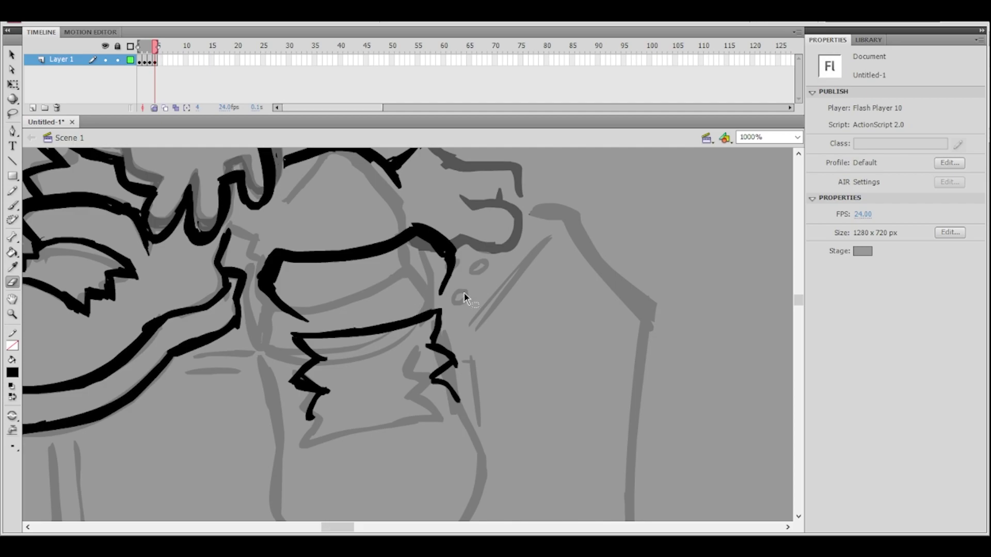
- Thin the curved line across the top of the planted leg's ankle with the Eraser
ctrl+alt+click(461, 294)
ctrl+click(392, 341)
drag(289, 365, 417, 331)
drag(320, 356, 342, 354)
ctrl+shift+click(447, 327)
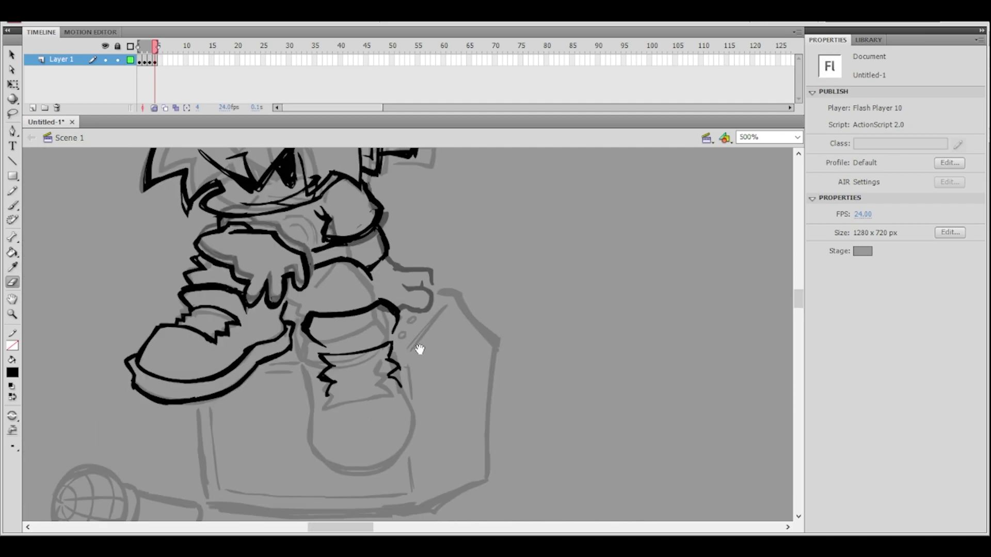
drag(434, 341, 376, 362)
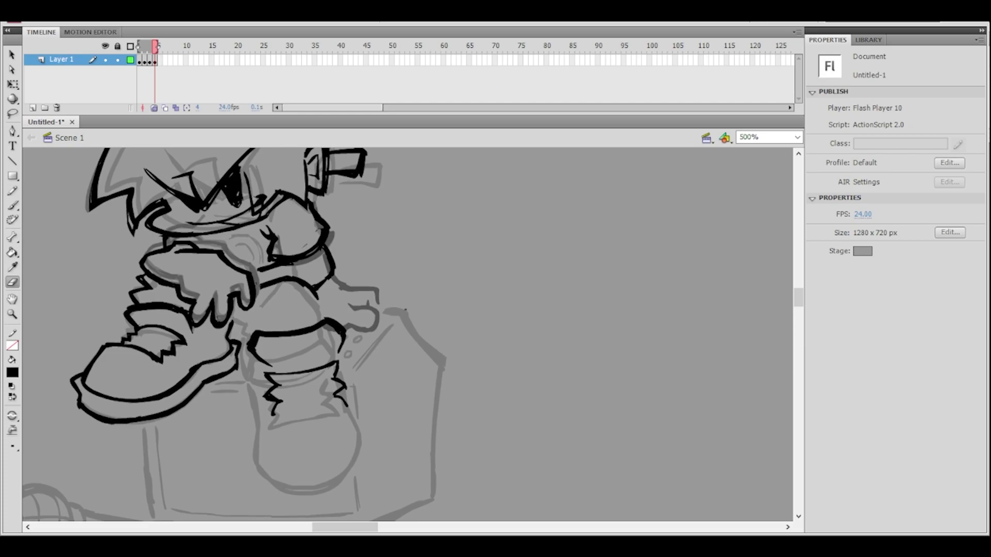
- Try to retouch the jagged rear edge of the planted leg's ankle, then undo the brush and eraser strokes
click(12, 205)
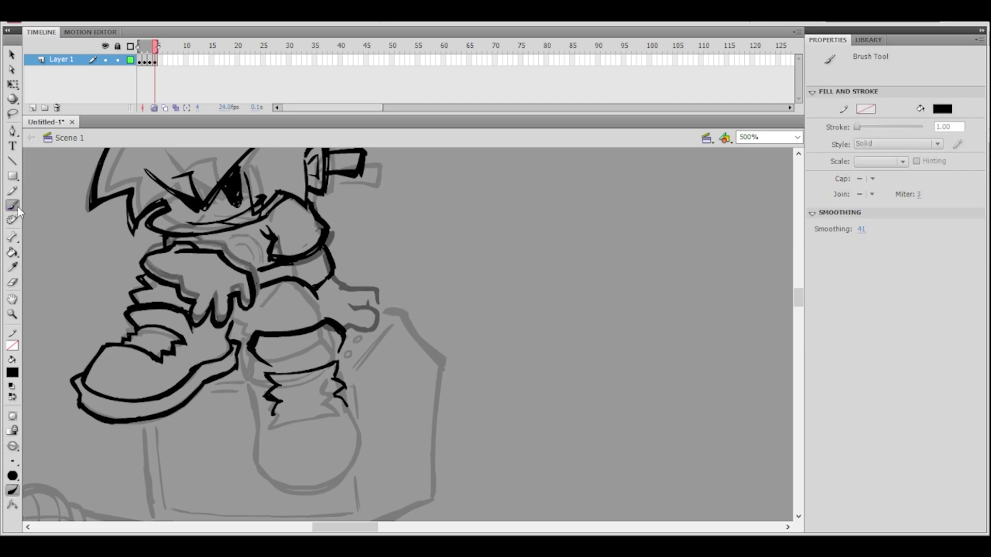
ctrl+click(371, 344)
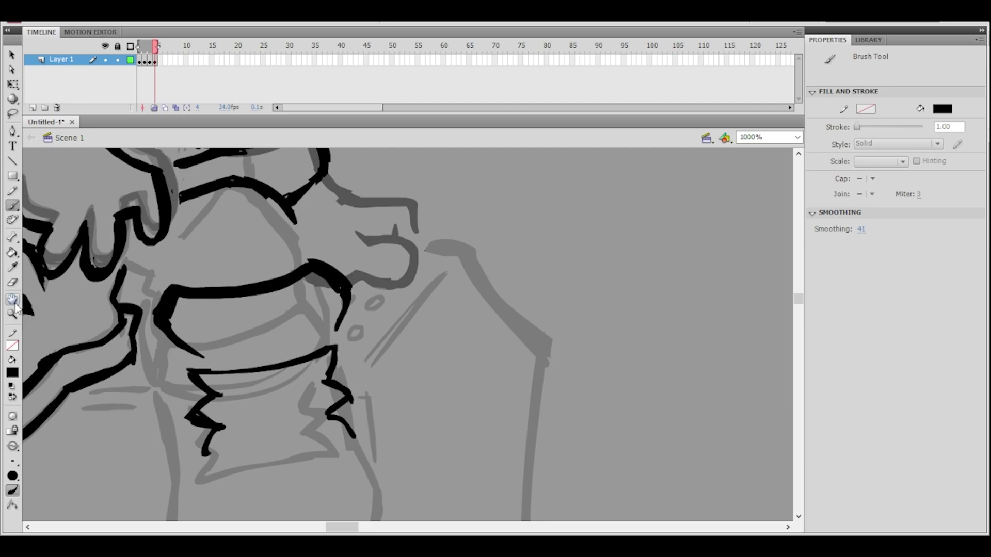
click(12, 282)
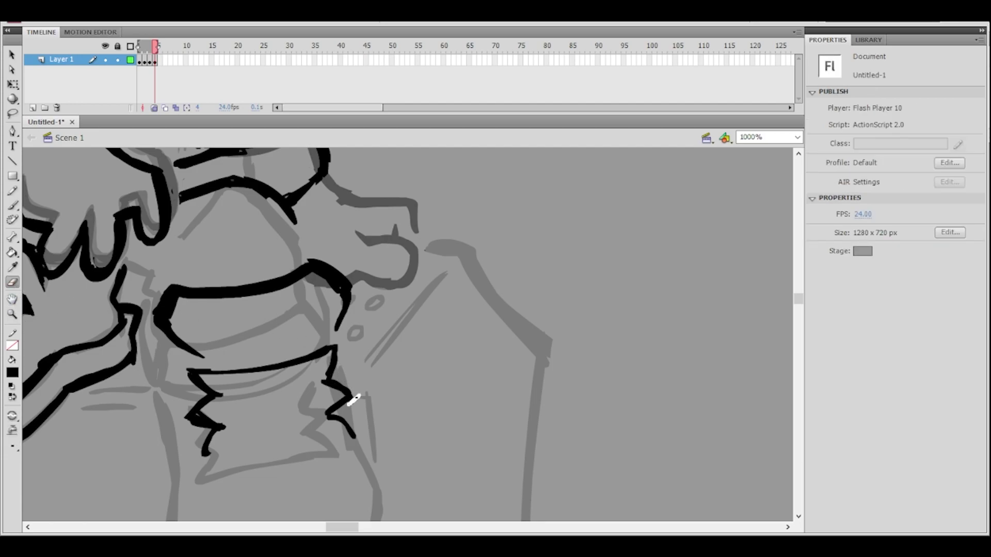
key(b)
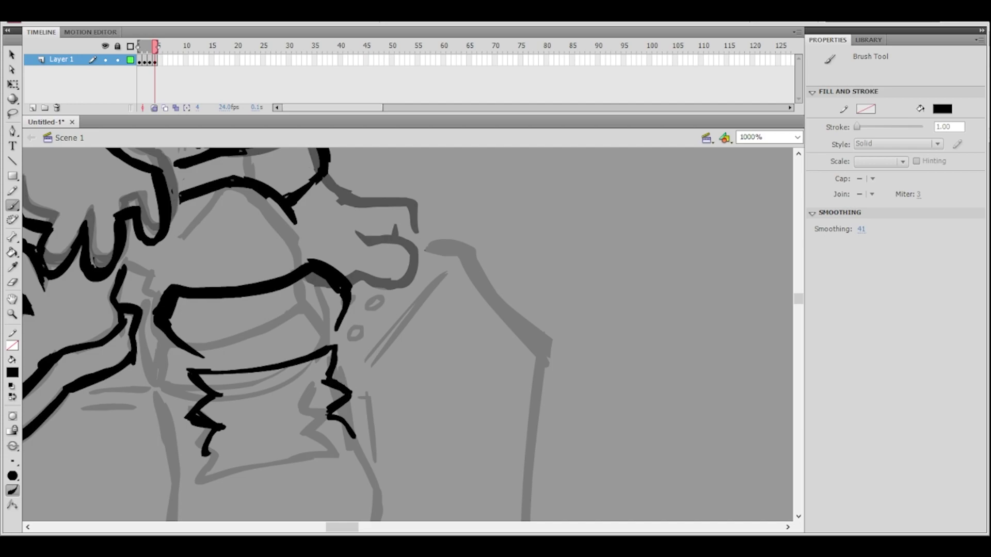
drag(328, 415, 348, 422)
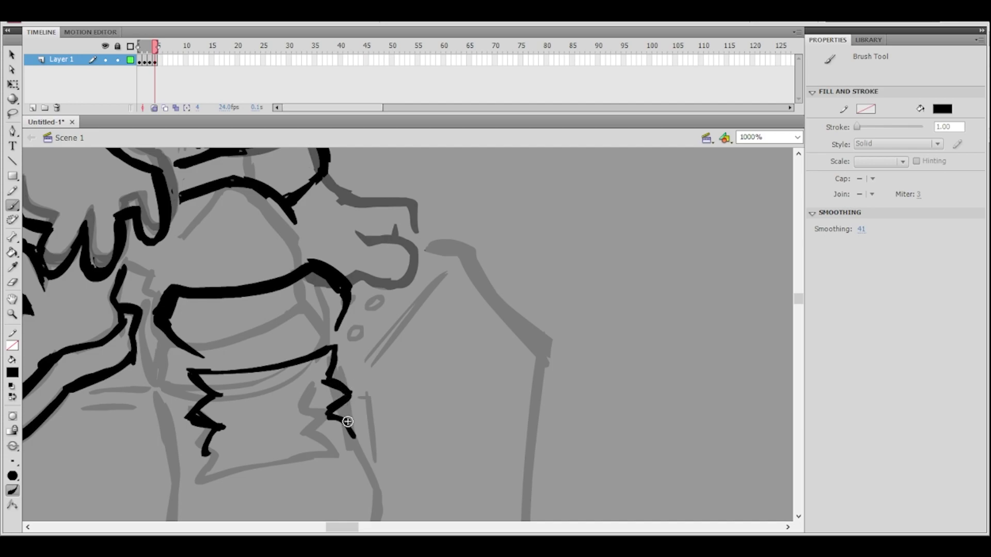
click(12, 282)
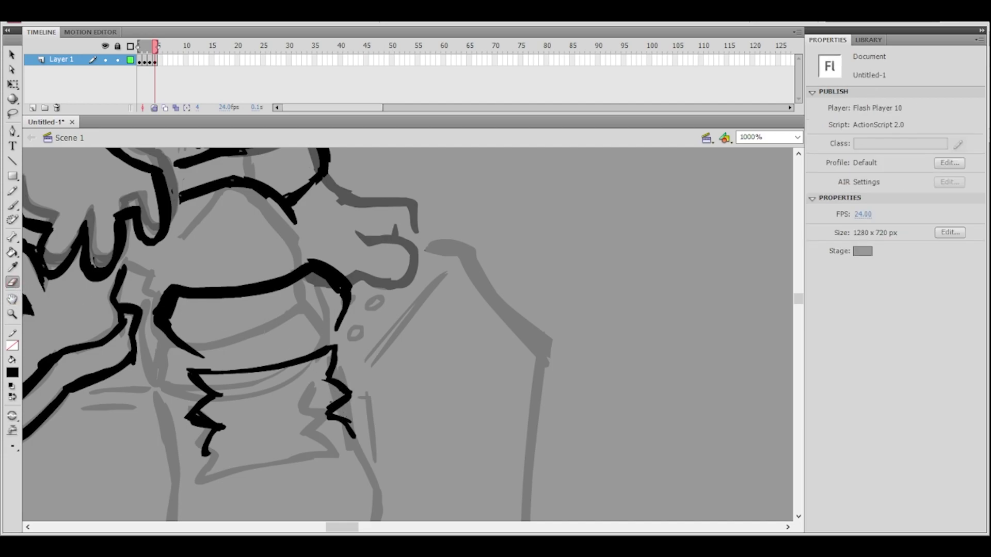
drag(321, 411, 342, 397)
key(ctrl+z)
key(ctrl+z)
- Examine frame 4's inked head and legs against the onion-skinned lines of the earlier pose
ctrl+shift+click(389, 337)
ctrl+shift+click(393, 336)
drag(433, 287, 410, 316)
ctrl+click(387, 304)
drag(406, 273, 436, 292)
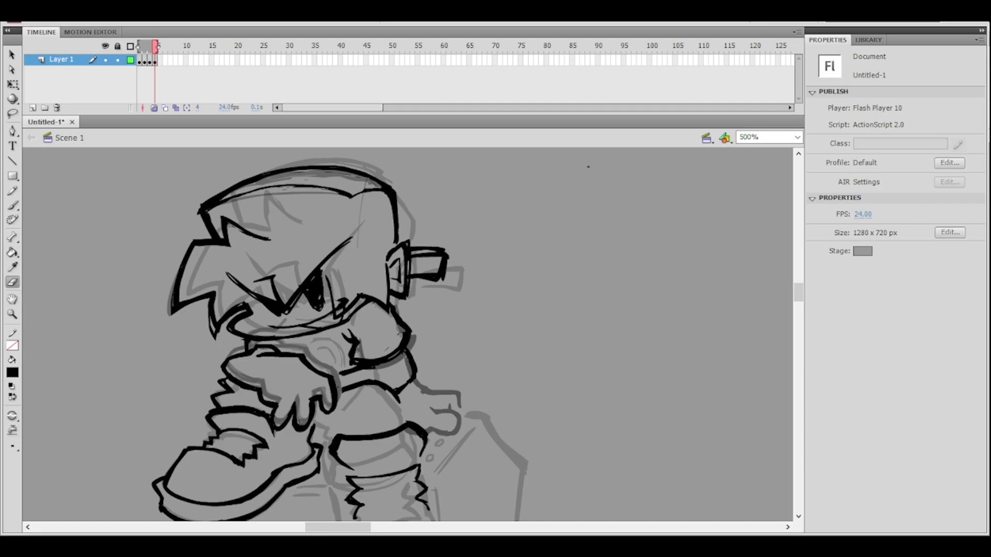
drag(465, 361, 455, 311)
key(ctrl+minus)
key(ctrl+equal)
drag(434, 464, 327, 447)
drag(345, 374, 324, 359)
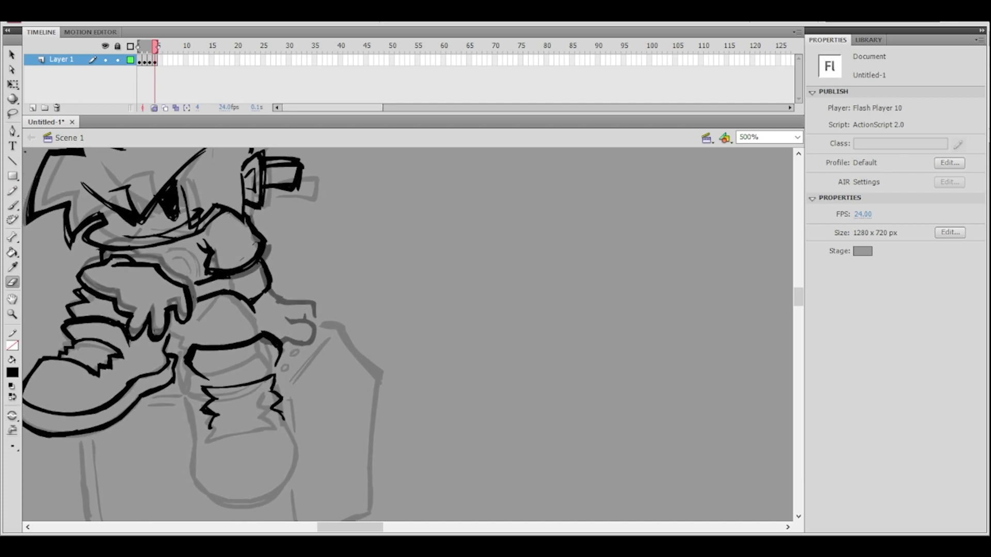
- Lasso the jagged rear edge of the planted leg's ankle and nudge it slightly upward
click(13, 113)
mouse_move(250, 392)
mouse_down()
mouse_move(215, 394)
mouse_move(299, 424)
mouse_move(315, 390)
mouse_up()
click(312, 387)
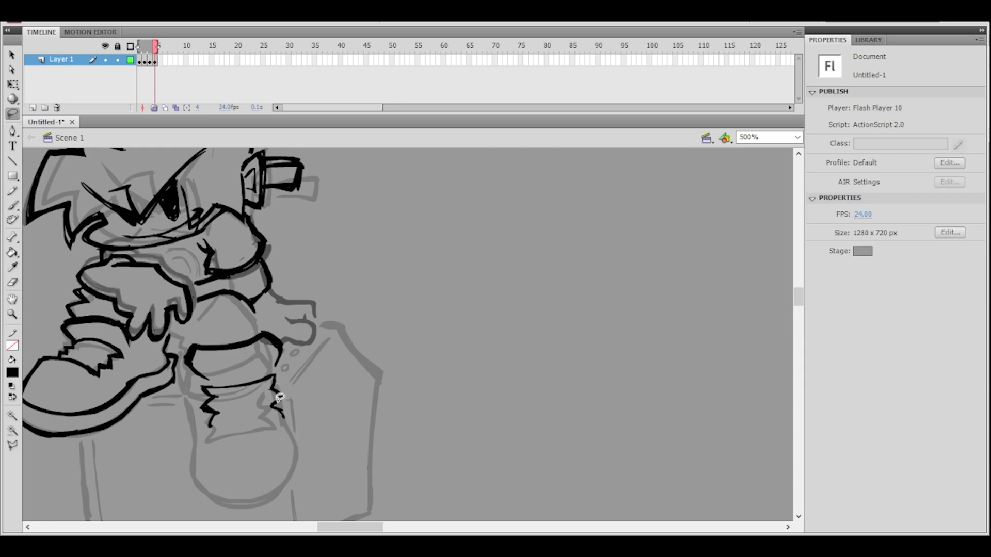
mouse_move(289, 399)
mouse_down()
mouse_move(217, 412)
mouse_move(194, 434)
mouse_move(322, 396)
mouse_up()
click(324, 388)
- Brush over the line across the top of the planted leg's ankle, undoing the first attempt and redrawing it
click(12, 205)
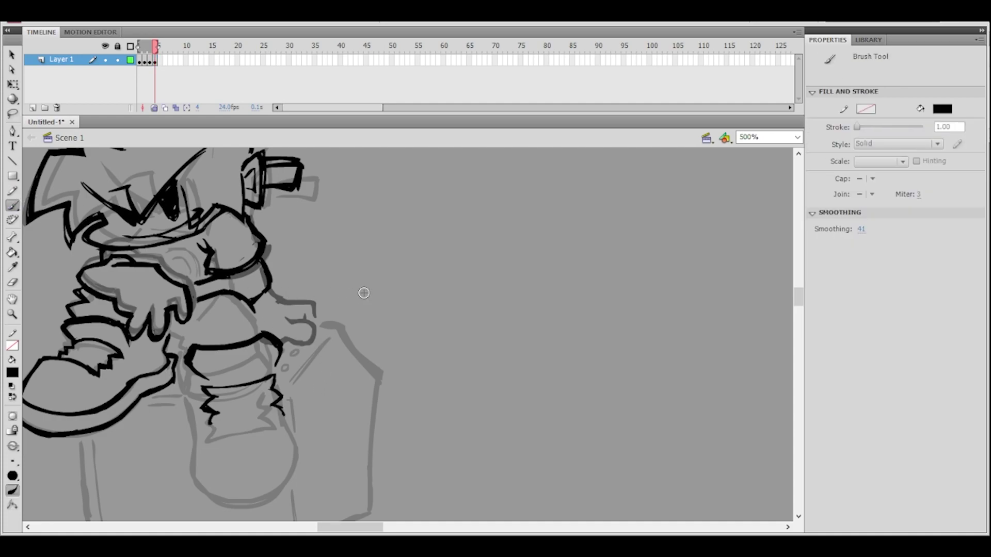
drag(319, 362, 333, 357)
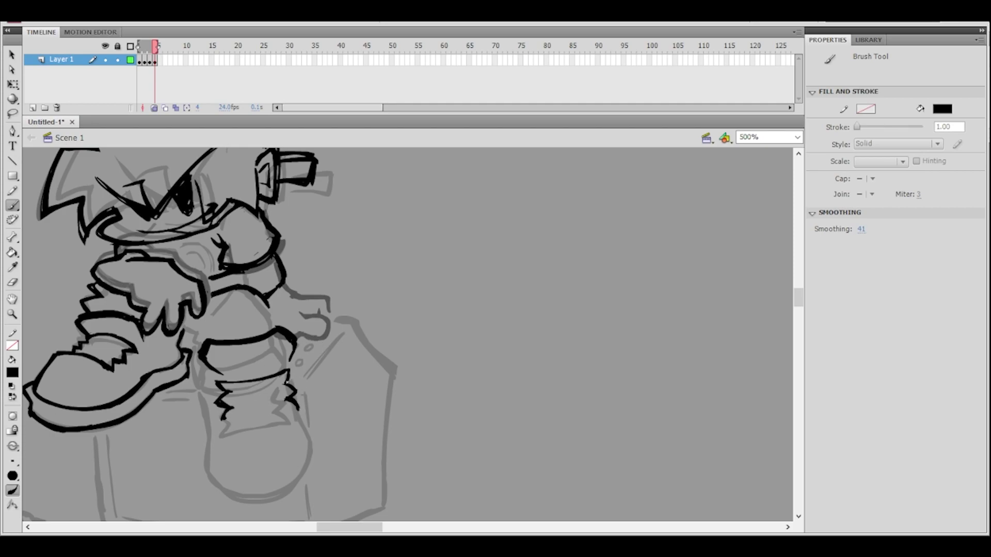
drag(217, 385, 283, 373)
key(ctrl+z)
key(ctrl+z)
drag(217, 382, 287, 371)
mouse_move(323, 276)
mouse_down()
mouse_move(360, 303)
mouse_move(347, 296)
mouse_up()
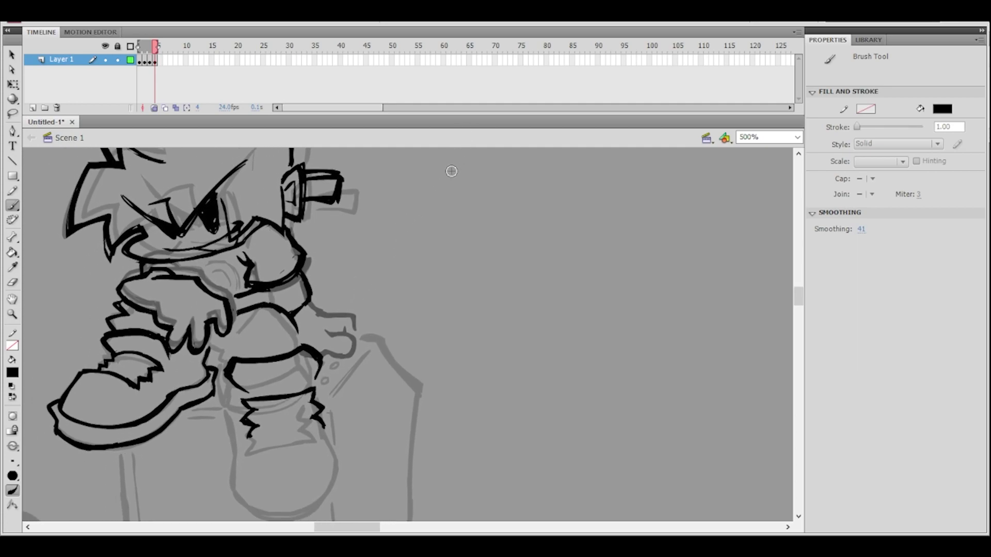
- Thin the redrawn line across the top of the planted leg's ankle with the Eraser
ctrl+click(313, 324)
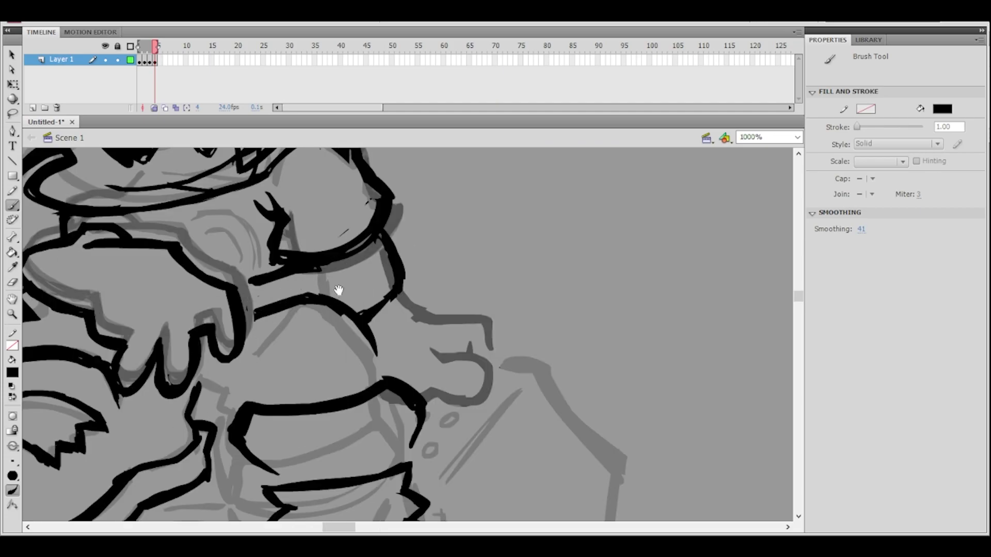
key(e)
drag(256, 312, 310, 292)
drag(259, 302, 263, 305)
ctrl+shift+click(422, 307)
ctrl+shift+click(415, 323)
ctrl+click(405, 336)
drag(421, 345, 366, 336)
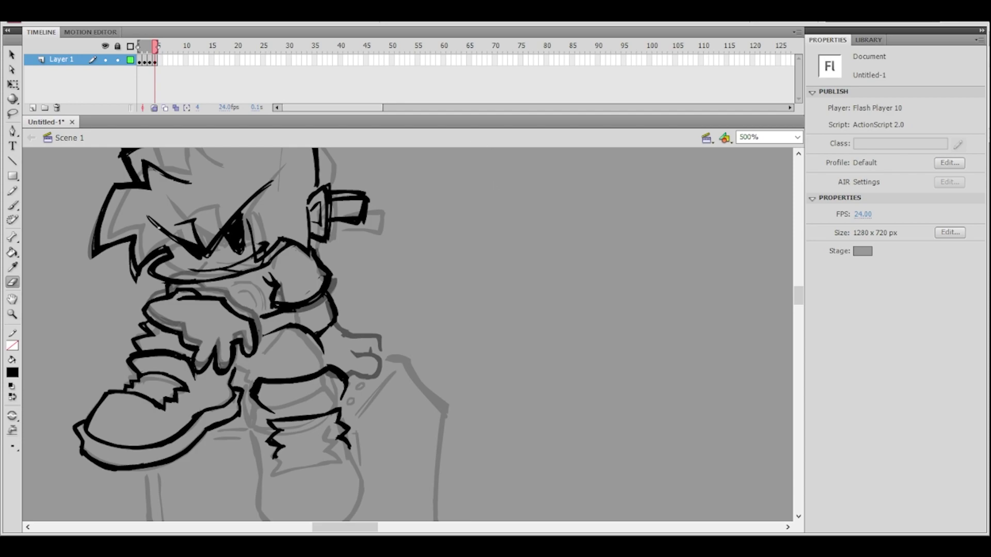
click(12, 205)
drag(371, 391, 352, 360)
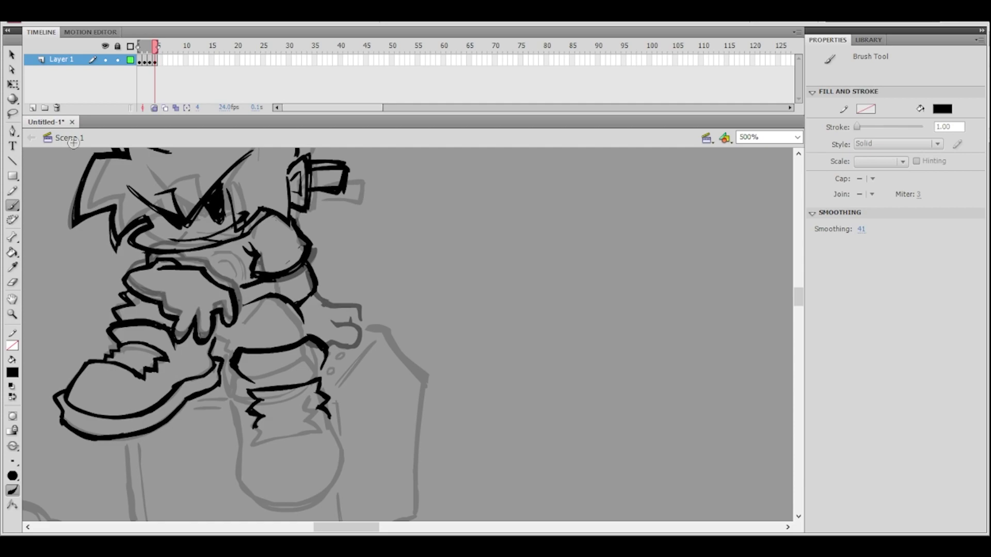
click(12, 84)
click(324, 383)
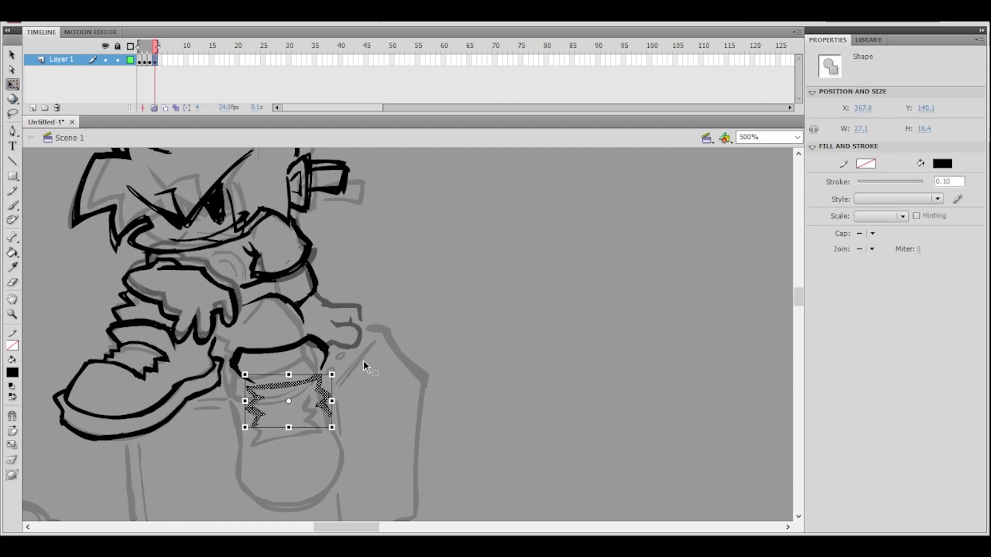
click(363, 360)
- Ink the curved toe line of the planted shoe with the Brush, undoing failed strokes and thickening its underside
click(13, 206)
mouse_move(246, 467)
mouse_down()
mouse_move(260, 481)
mouse_move(330, 472)
mouse_up()
key(ctrl+z)
mouse_move(243, 456)
mouse_down()
mouse_move(319, 471)
mouse_move(333, 452)
mouse_move(257, 475)
mouse_move(335, 468)
mouse_move(263, 480)
mouse_move(348, 456)
mouse_move(254, 466)
mouse_move(340, 466)
mouse_move(252, 467)
mouse_move(343, 464)
mouse_up()
key(ctrl+z)
key(ctrl+z)
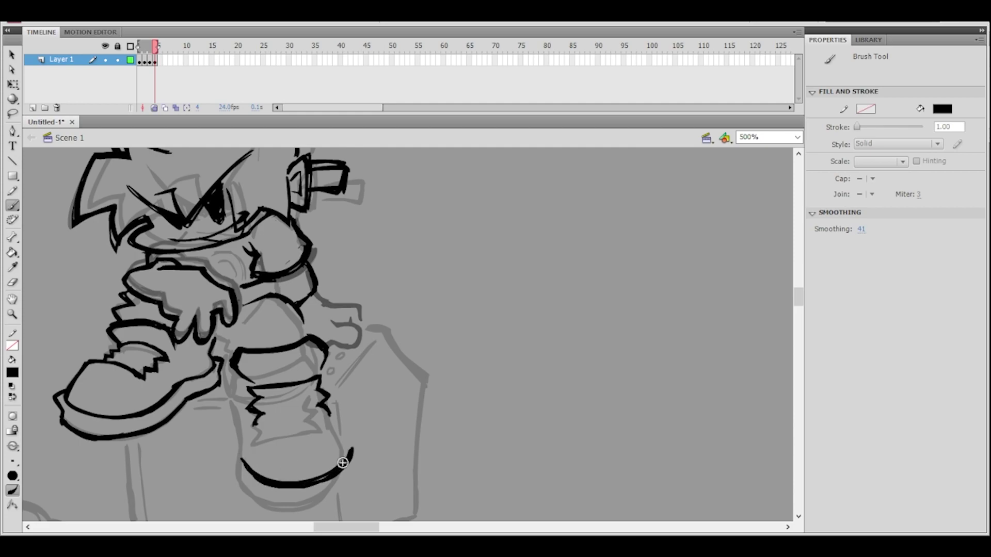
mouse_move(267, 480)
mouse_down()
mouse_move(274, 487)
mouse_move(328, 472)
mouse_up()
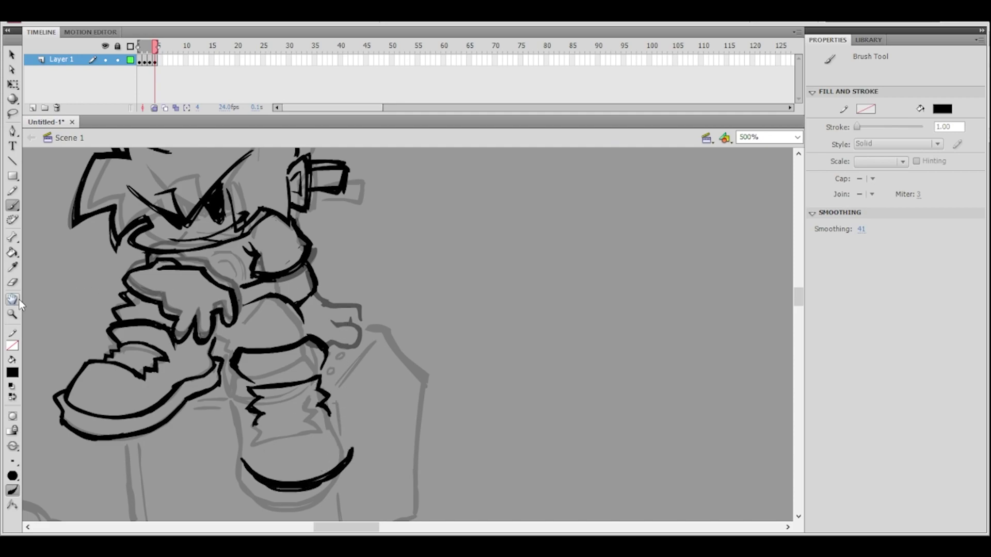
- Refine the planted shoe's toe curve with the Eraser, undoing the unwanted eraser strokes
key(e)
mouse_move(248, 461)
mouse_down()
mouse_move(296, 481)
mouse_move(355, 449)
mouse_move(333, 487)
mouse_up()
key(ctrl+z)
drag(357, 446, 338, 482)
key(ctrl+z)
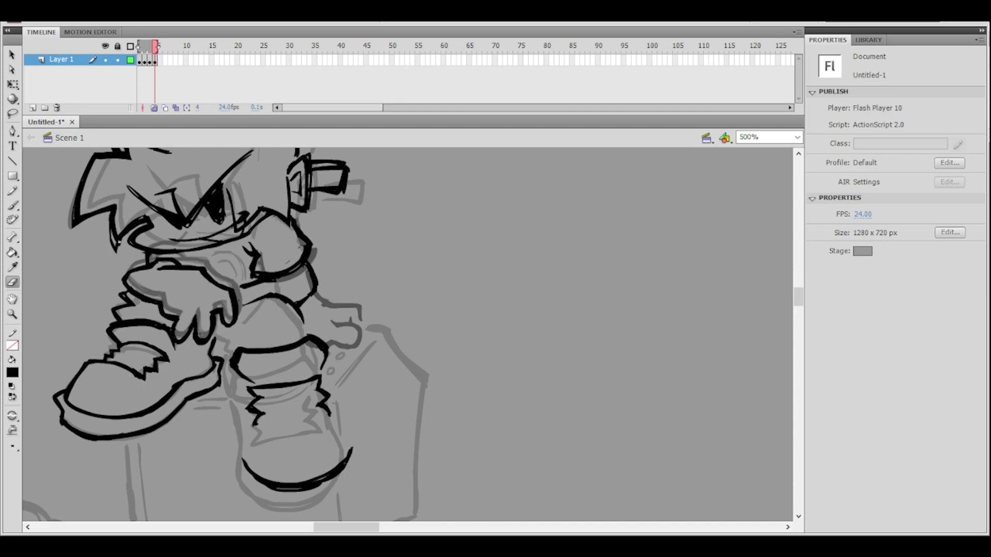
key(b)
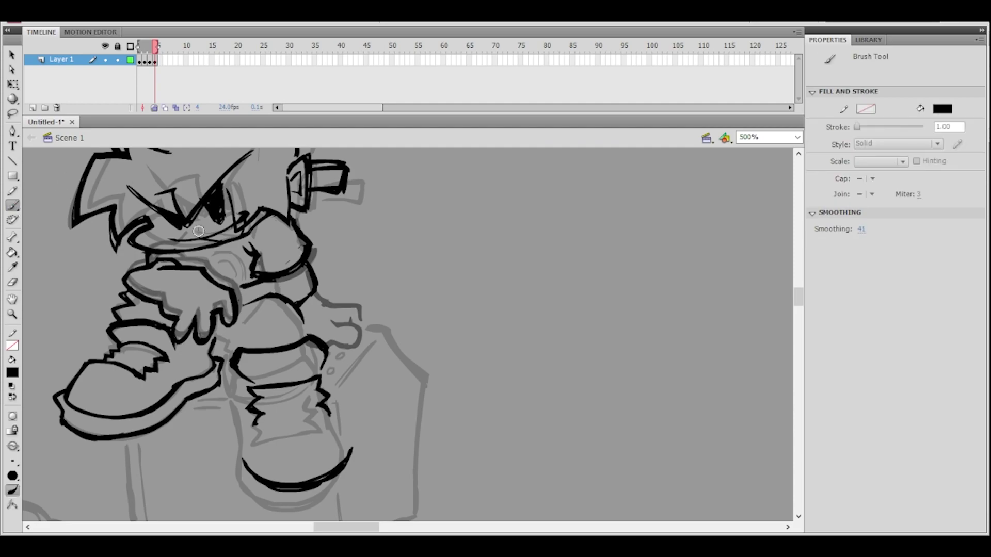
click(13, 283)
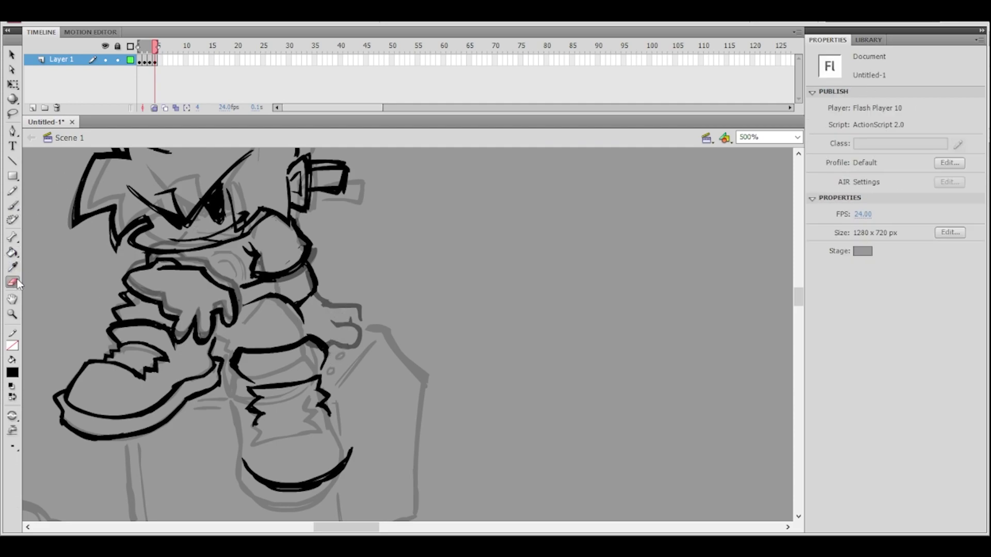
- Rotate the planted leg's inked ankle lines slightly with Free Transform and deselect them
click(12, 84)
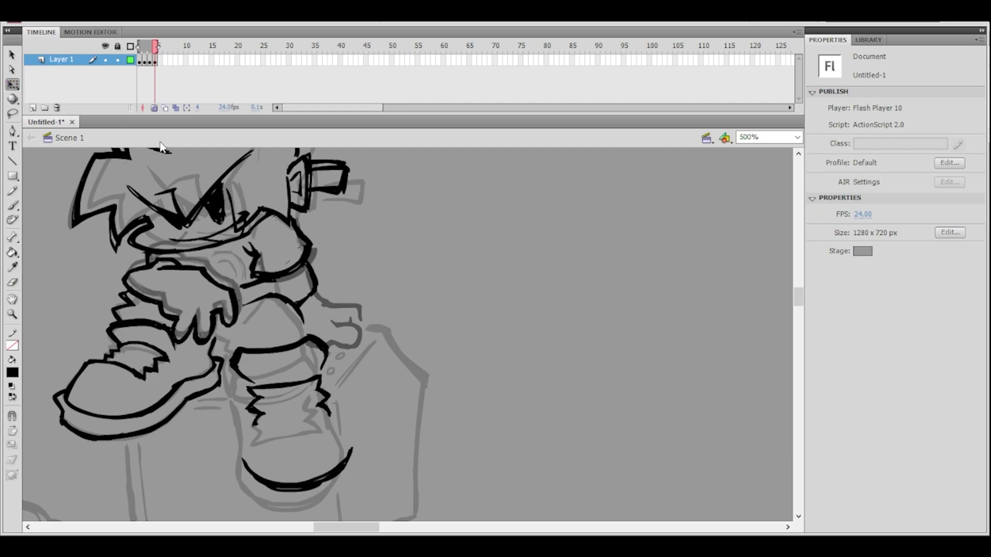
click(327, 394)
drag(339, 383, 342, 377)
click(342, 383)
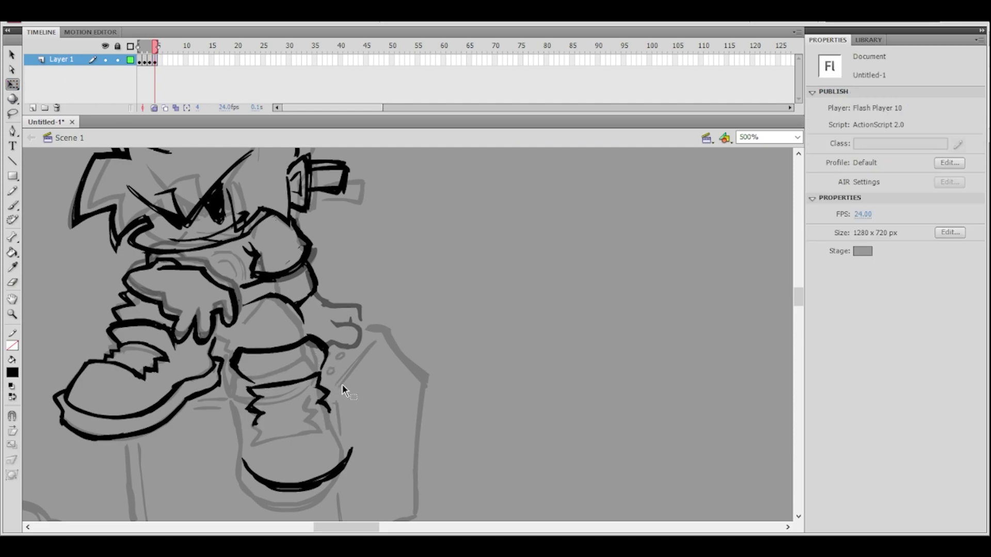
- Smooth and thin the top line of the rotated ankle lines with the Eraser
click(335, 368)
key(e)
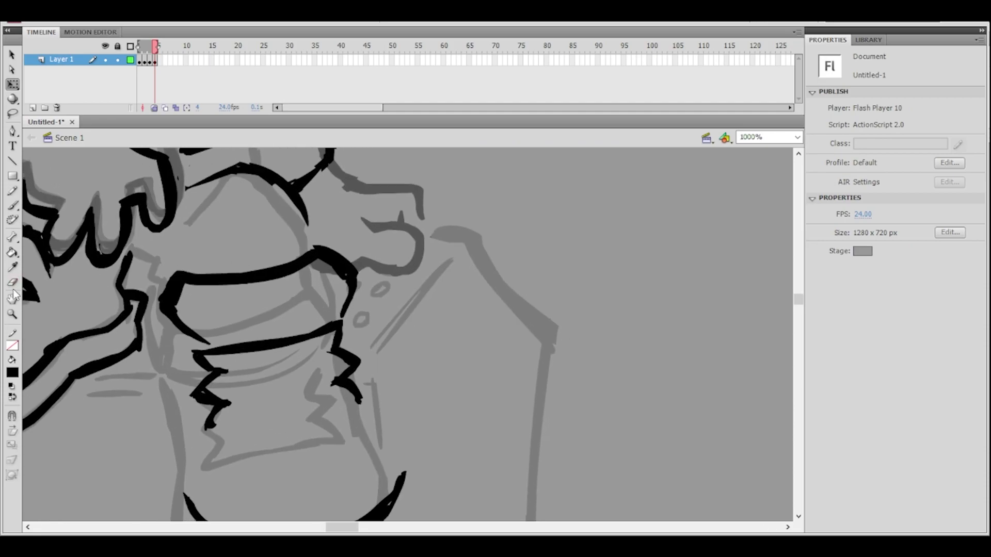
mouse_move(198, 350)
mouse_down()
mouse_move(279, 346)
mouse_move(227, 347)
mouse_move(342, 320)
mouse_up()
ctrl+shift+click(430, 318)
ctrl+shift+click(407, 343)
ctrl+click(403, 338)
ctrl+click(392, 307)
drag(383, 322, 359, 365)
scroll(424, 319, down, 2)
scroll(429, 332, up, 1)
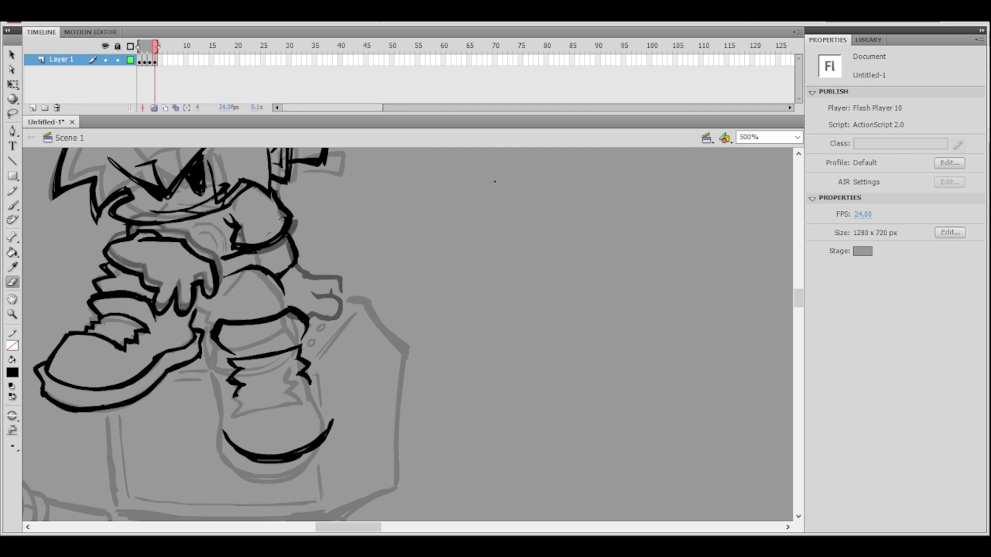
- Ink the lower line joining both jagged sides of the planted leg's ankle, undoing and redrawing it until clean
key(b)
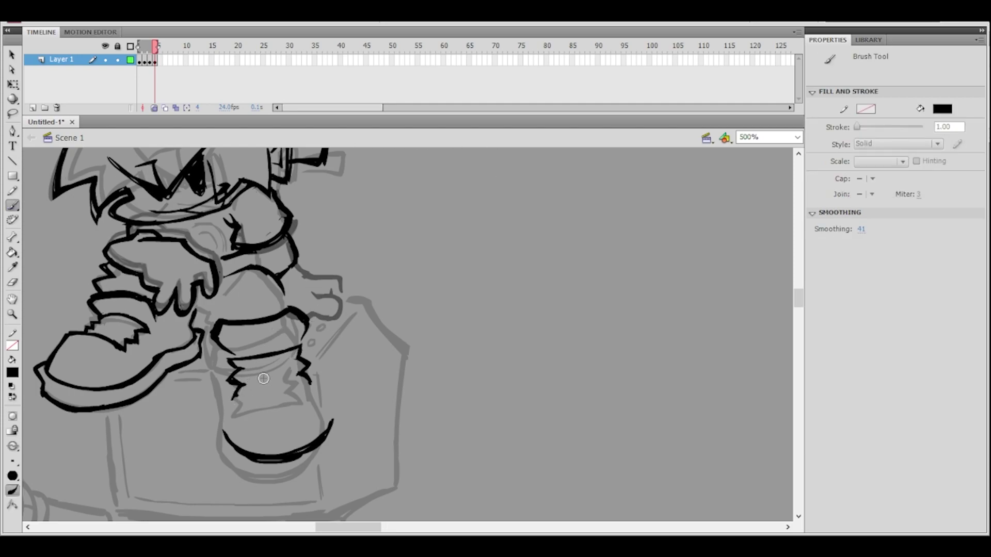
drag(239, 396, 304, 387)
key(ctrl+z)
drag(233, 402, 313, 386)
key(ctrl+z)
key(ctrl+z)
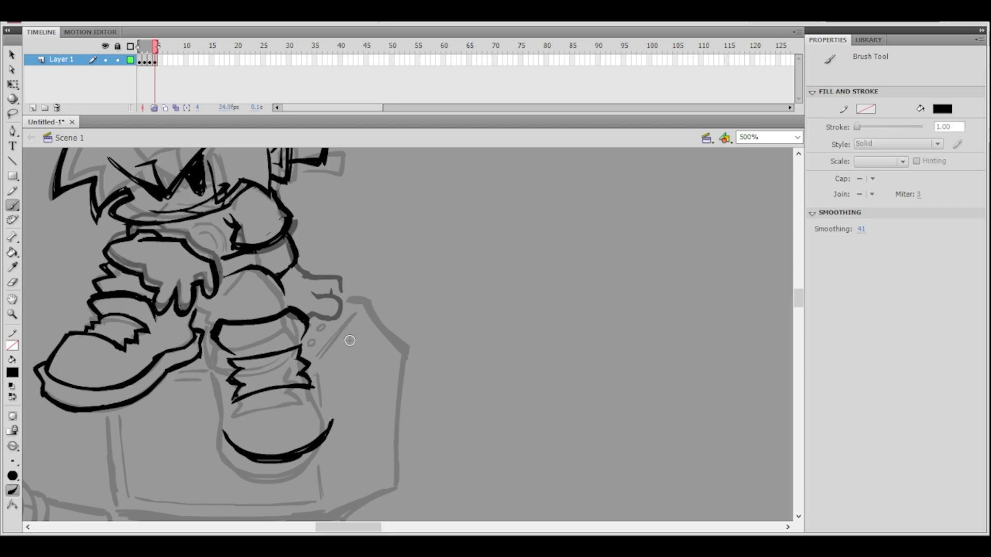
drag(235, 400, 314, 386)
- Erase the overshooting ends of the ankle's new lower line, undoing unwanted eraser strokes
key(ctrl+=)
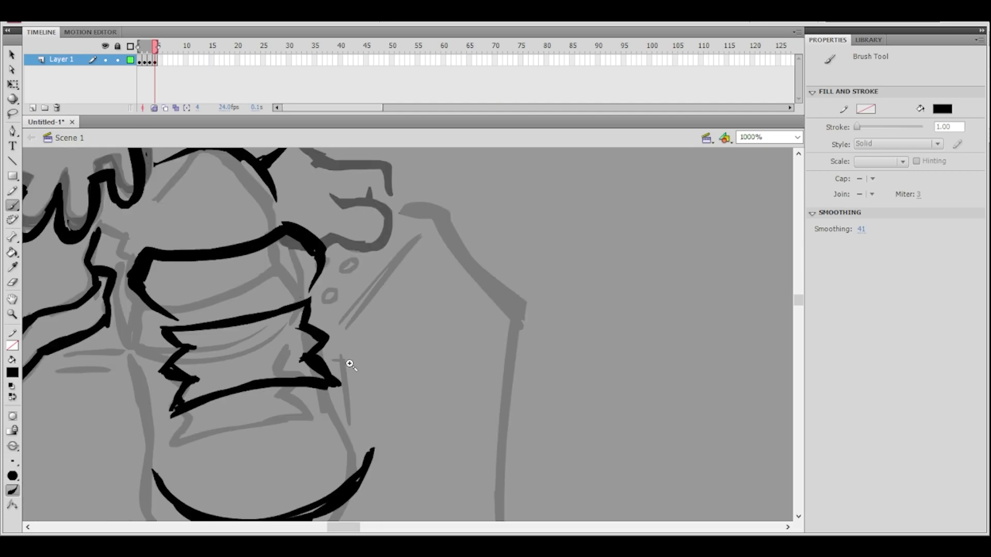
key(e)
mouse_move(185, 395)
mouse_down()
mouse_move(199, 380)
mouse_move(167, 425)
mouse_up()
mouse_move(321, 359)
mouse_down()
mouse_move(342, 380)
mouse_move(320, 360)
mouse_move(310, 366)
mouse_move(325, 377)
mouse_up()
key(ctrl+z)
key(ctrl+z)
key(ctrl+z)
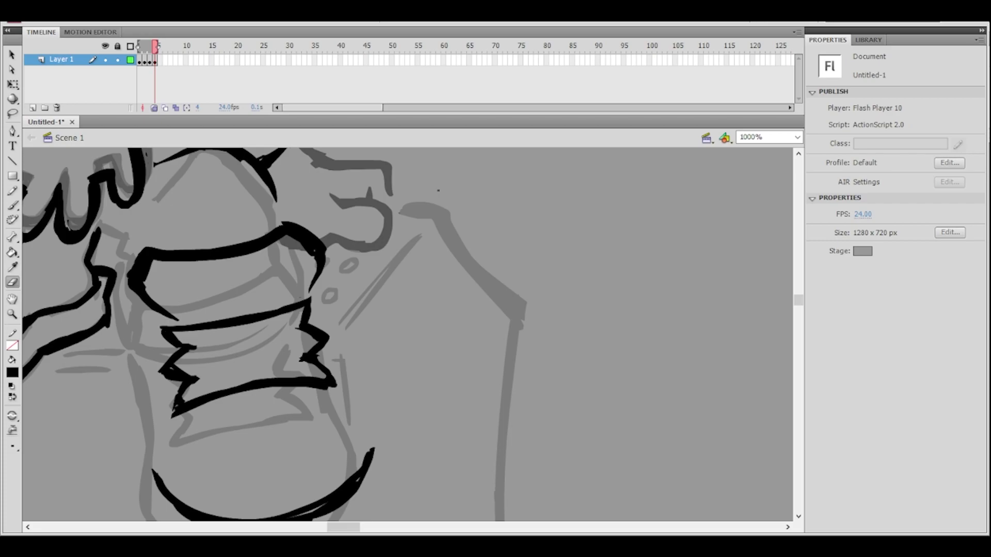
key(ctrl+minus)
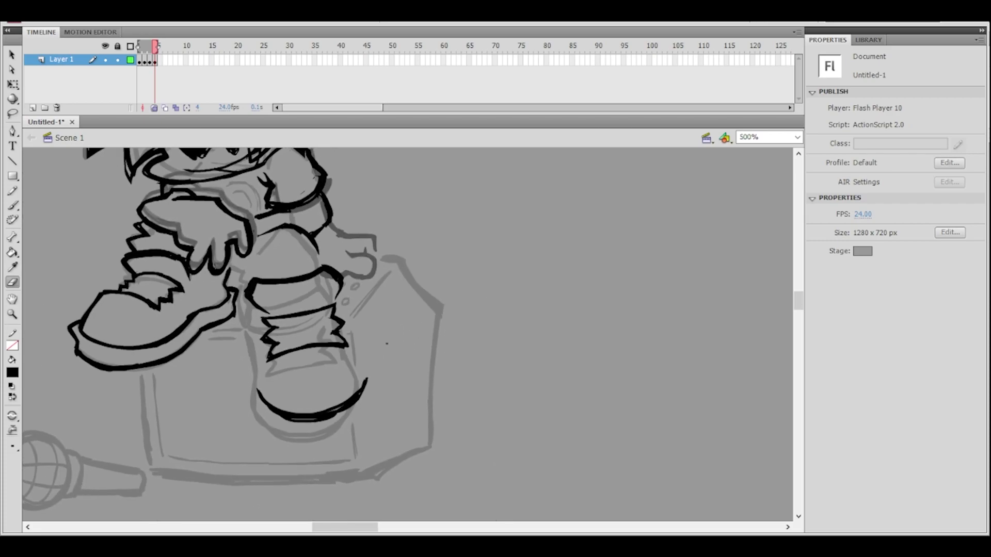
- Tilt the completed ankle outline of the planted leg slightly with Free Transform and deselect it
click(13, 84)
click(345, 326)
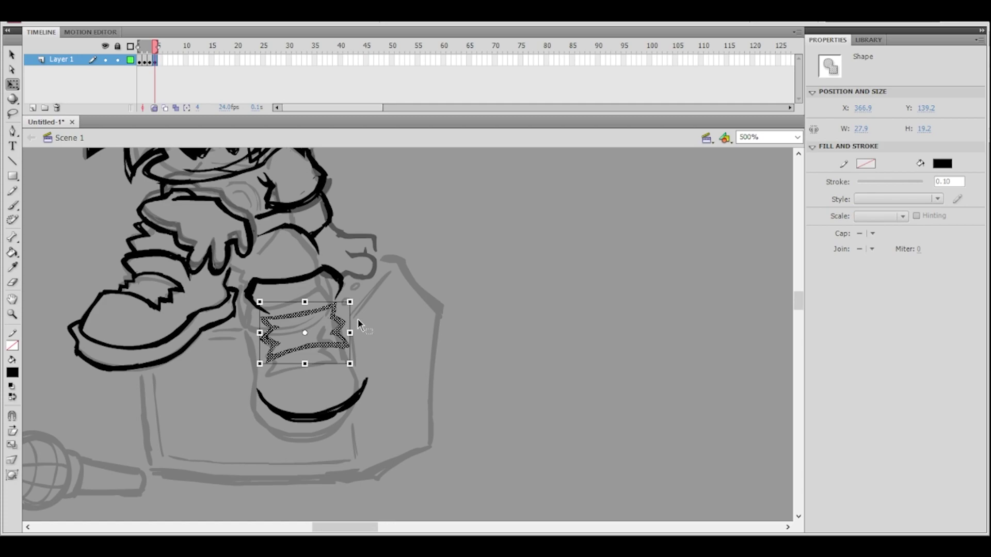
drag(355, 325, 367, 315)
click(355, 313)
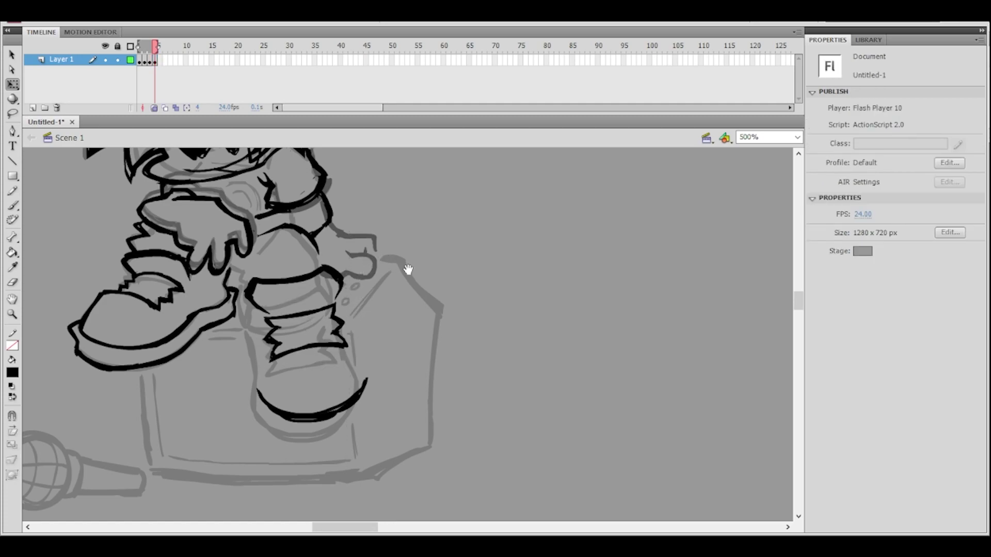
drag(365, 242, 303, 239)
- Ink the outer side of the planted shoe from the ankle down to the toe curve, undoing one stroke
click(12, 206)
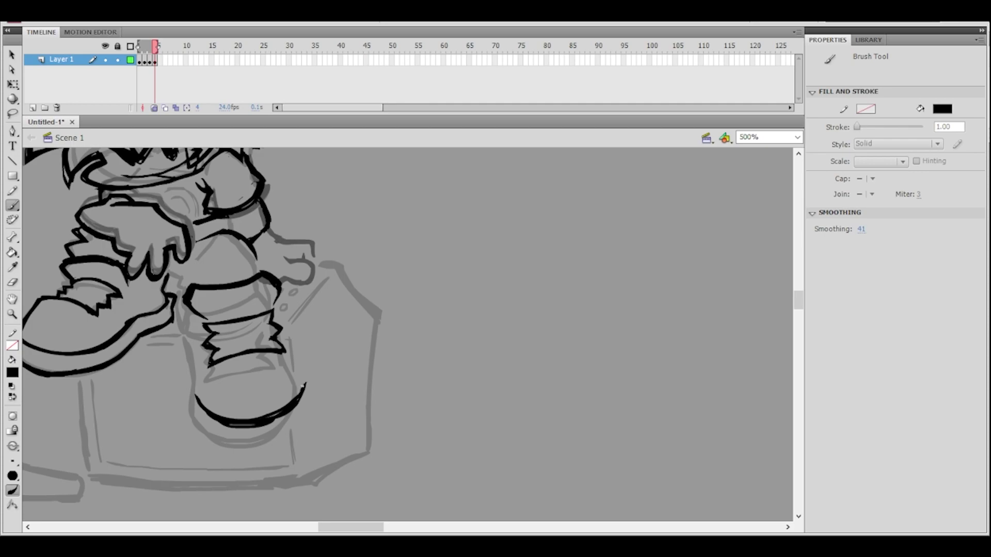
drag(301, 357, 305, 383)
key(ctrl+z)
drag(330, 270, 354, 318)
- Thin the planted leg's trouser cuff line and the inner edge of its shoe outline with the Eraser
click(15, 268)
click(12, 282)
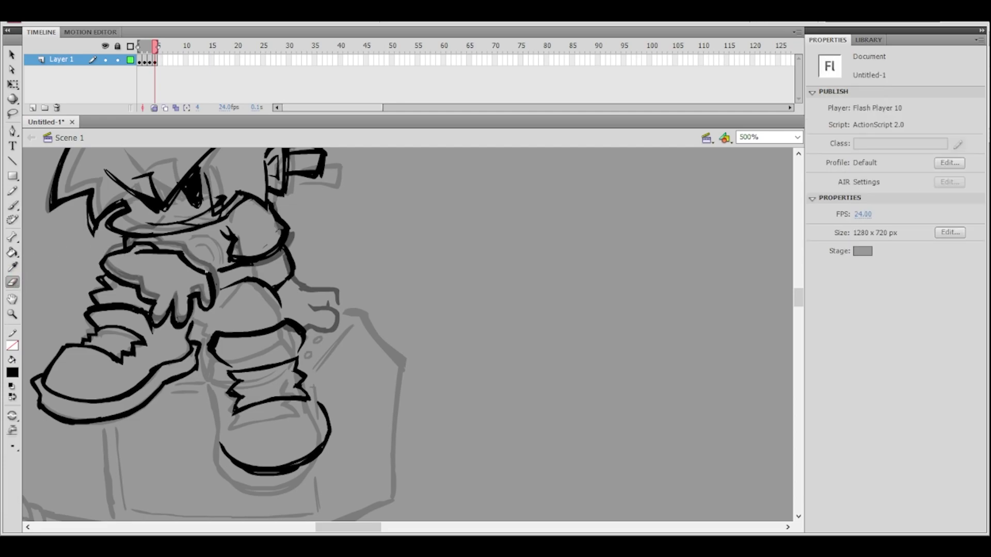
drag(222, 334, 295, 309)
drag(286, 316, 286, 315)
key(b)
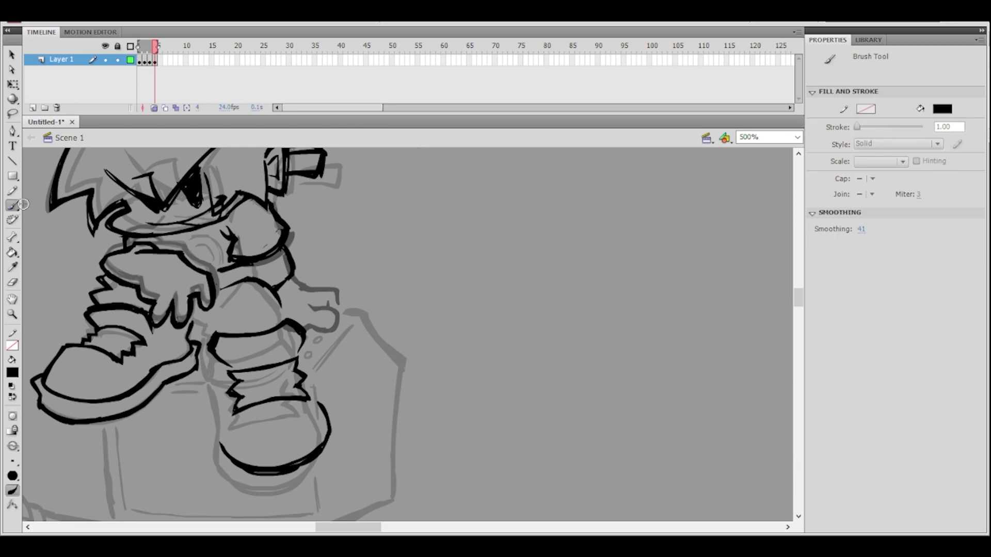
click(13, 282)
drag(282, 463, 319, 437)
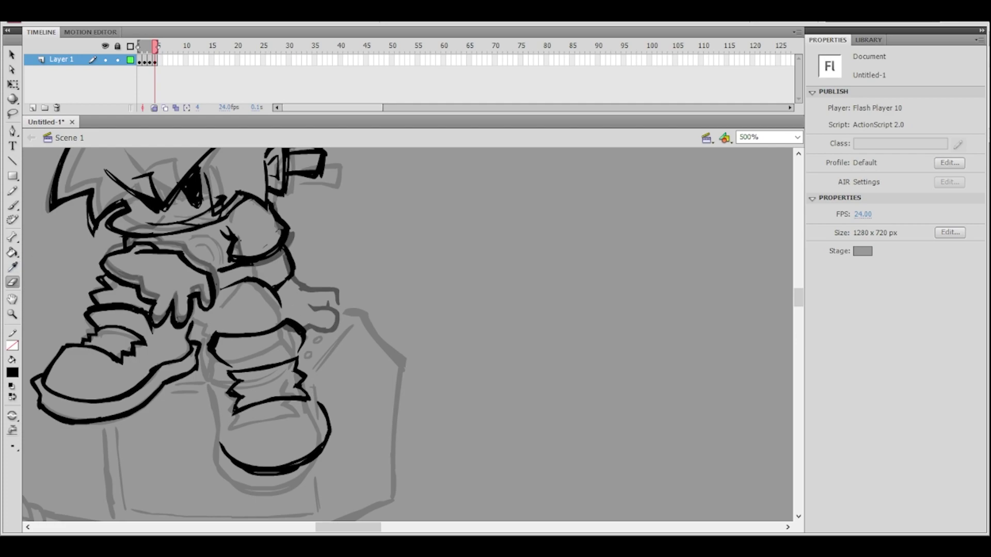
- Retouch the rear corner of the planted leg's trouser cuff, alternating between the Brush and the Eraser
click(12, 205)
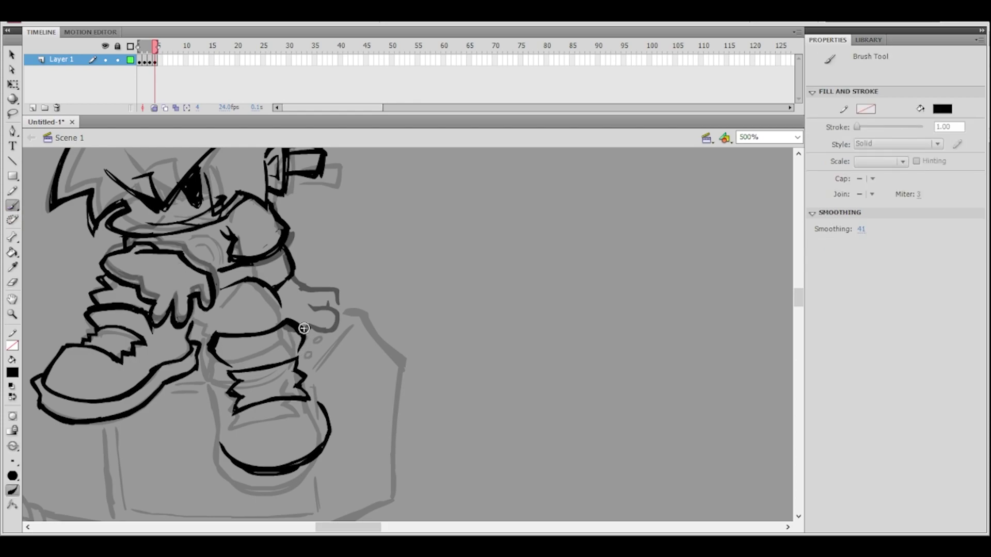
drag(300, 327, 305, 335)
click(13, 282)
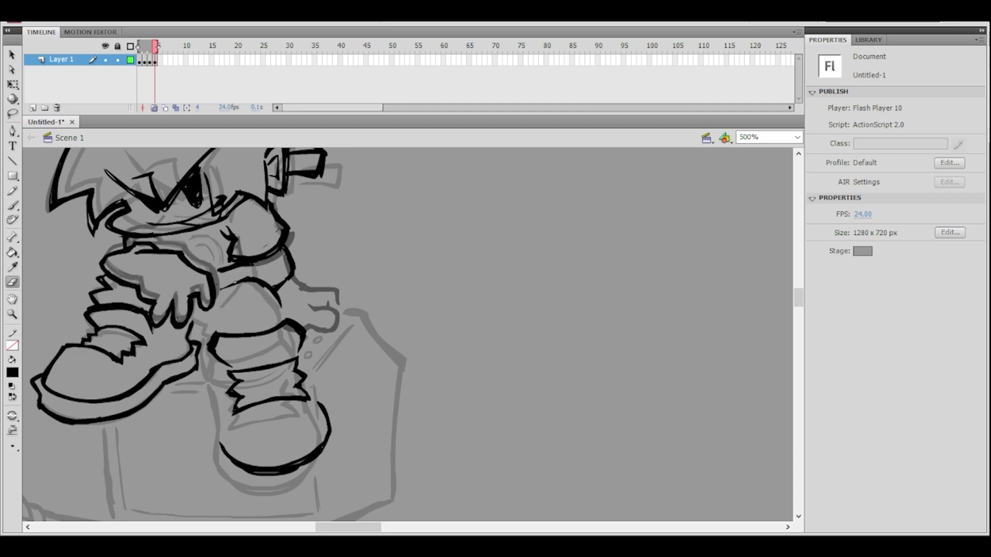
click(14, 206)
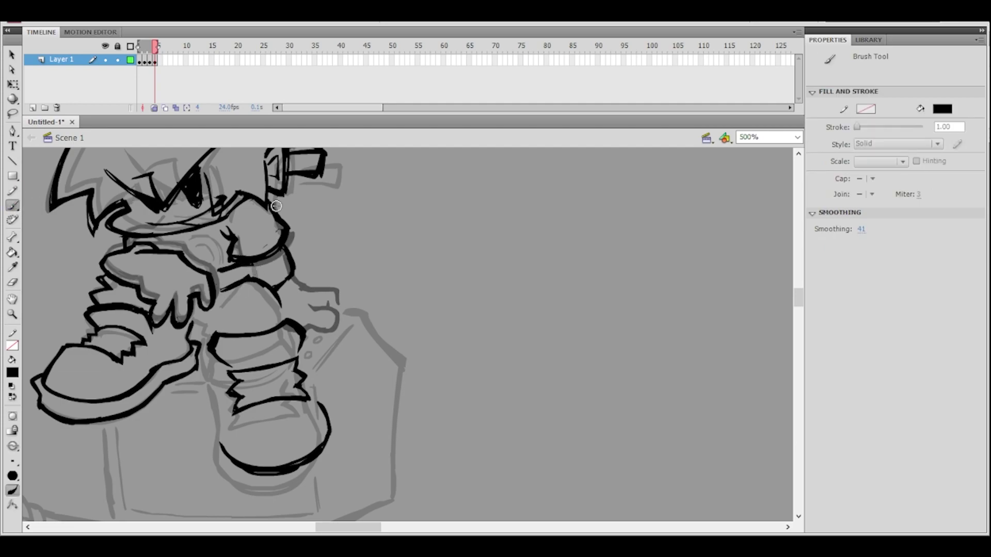
key(e)
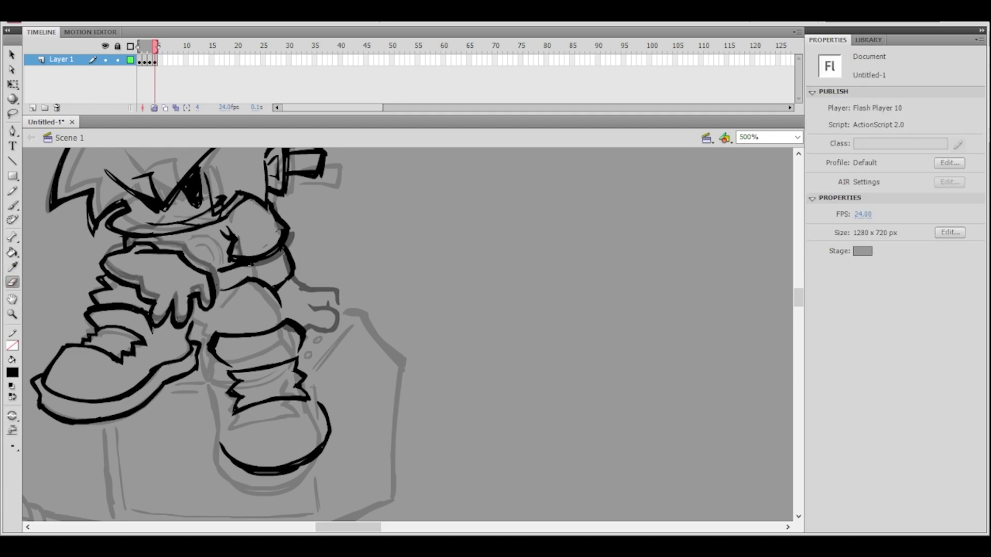
key(b)
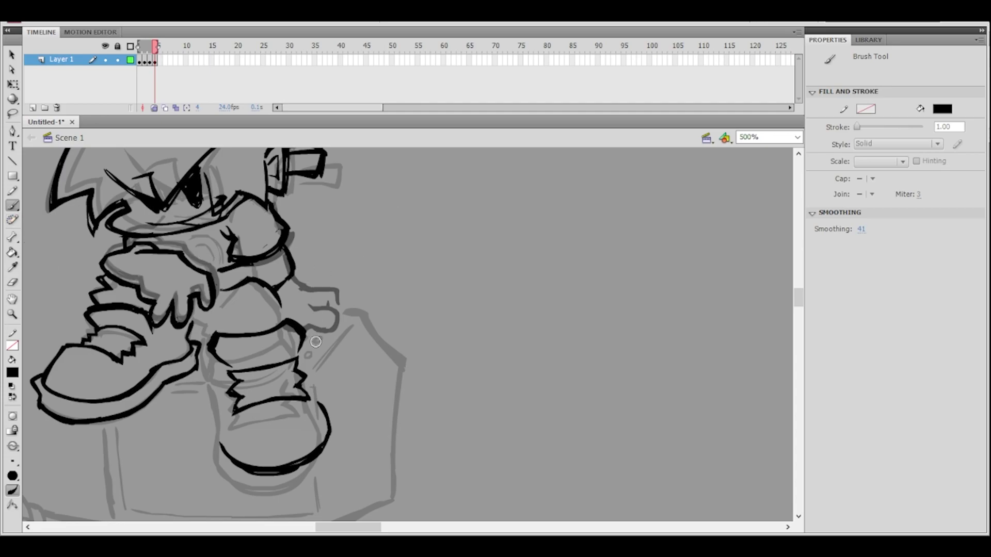
- Thin the top edge of the planted leg's ankle outline near its rear corner with the Eraser
ctrl+click(324, 356)
drag(354, 361, 346, 352)
mouse_move(232, 354)
mouse_down()
mouse_move(203, 360)
mouse_move(221, 360)
mouse_up()
click(12, 283)
drag(306, 341, 364, 327)
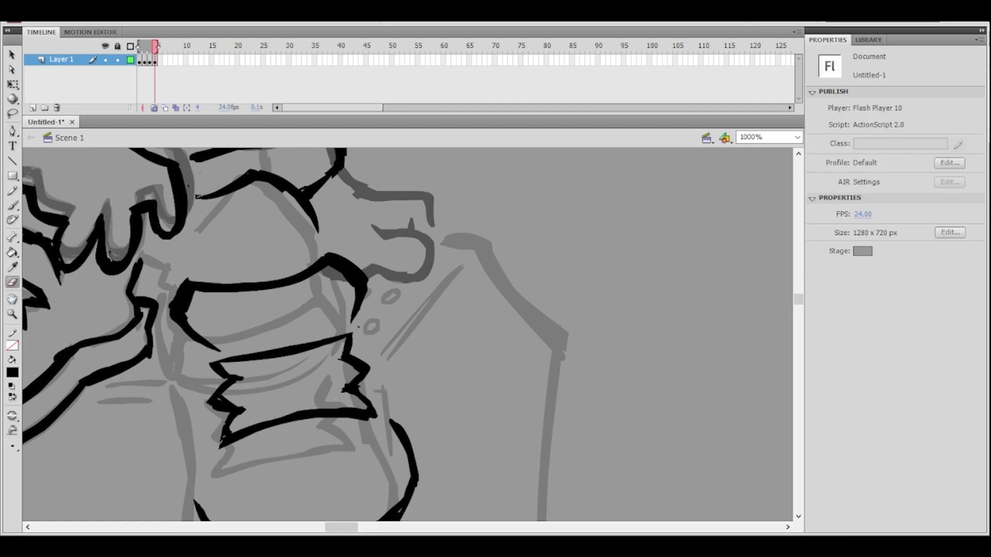
- Retouch the rear end of the ankle outline's top edge with a short Brush stroke
key(b)
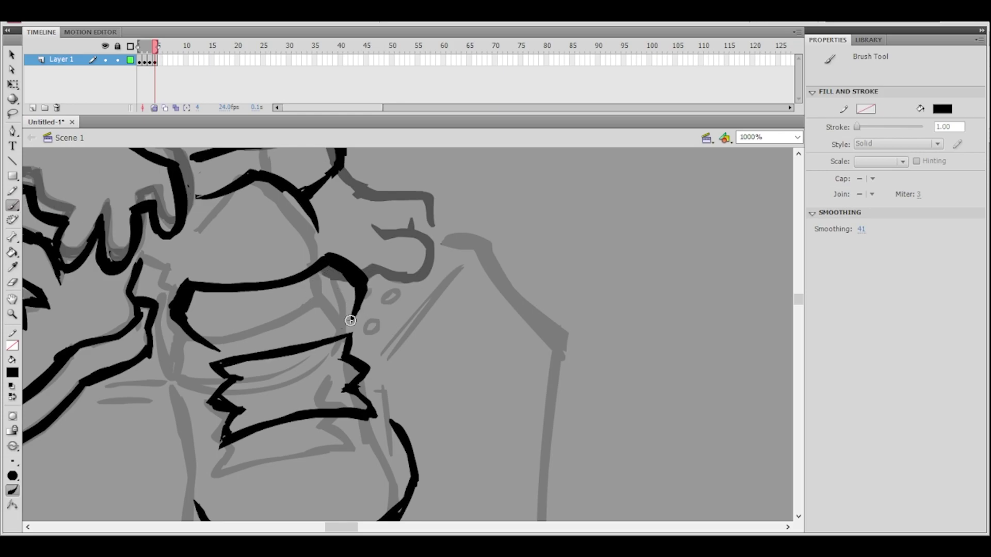
drag(346, 338, 317, 348)
key(ctrl+minus)
key(ctrl+minus)
key(ctrl+equal)
drag(405, 345, 381, 334)
key(ctrl+=)
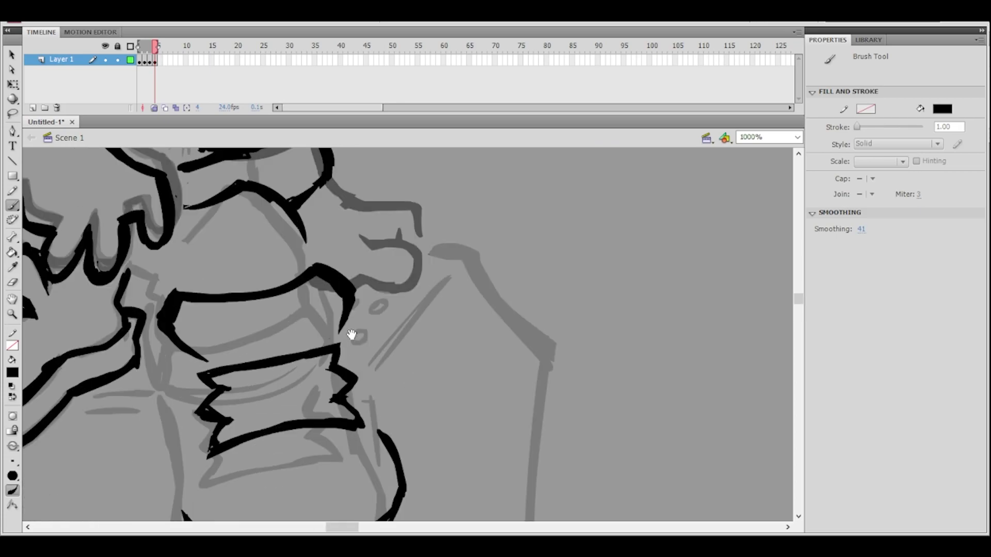
- Trim the underside of the planted ankle's top edge with two Eraser strokes
key(e)
drag(214, 379, 333, 354)
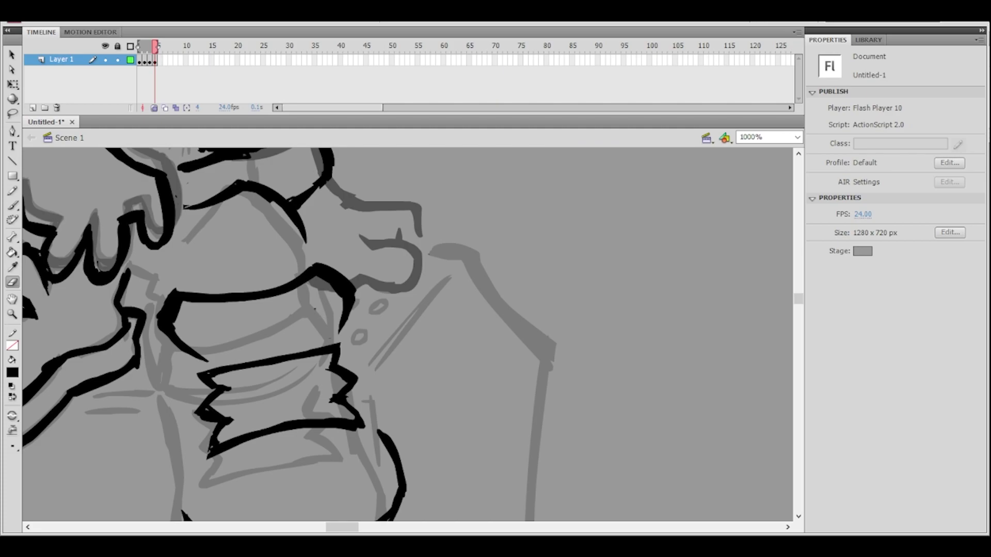
drag(227, 373, 330, 352)
key(ctrl+minus)
drag(429, 317, 392, 305)
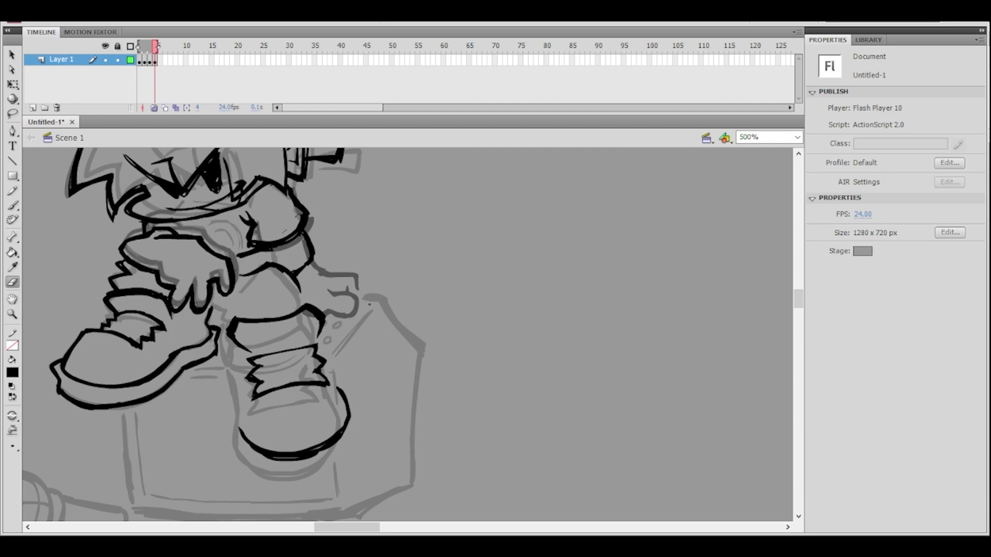
- Brush over the ankle outline's top edge and clean its rear corner with the Eraser
key(b)
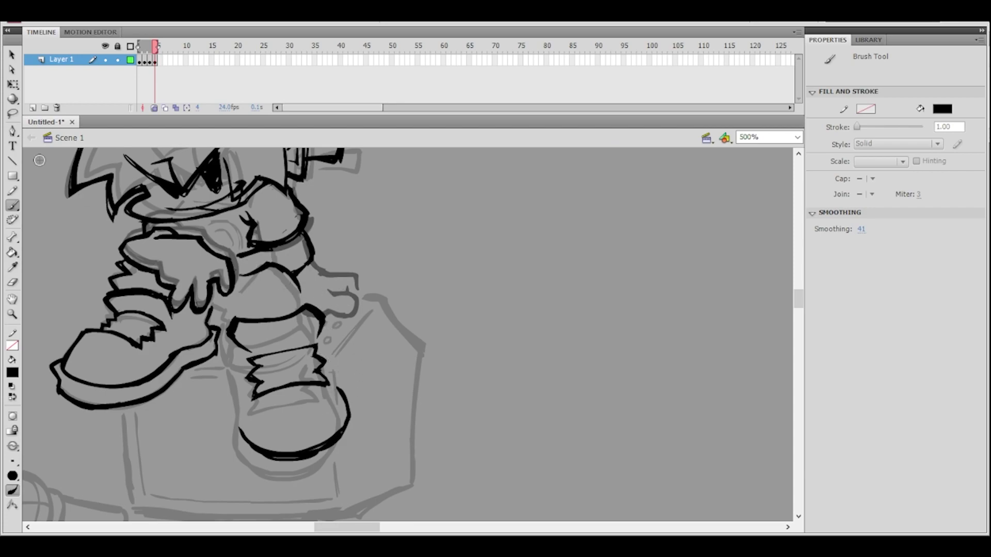
key(q)
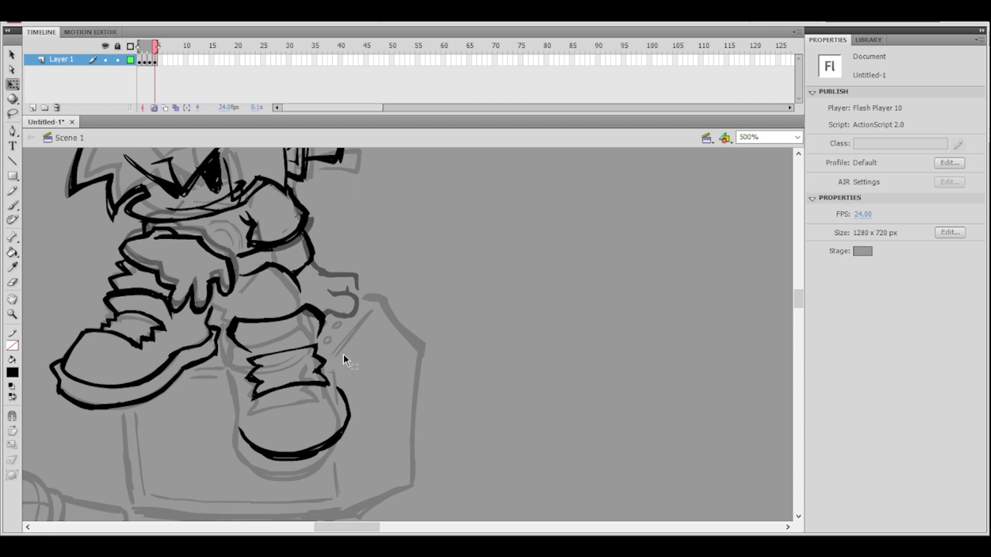
click(338, 355)
key(b)
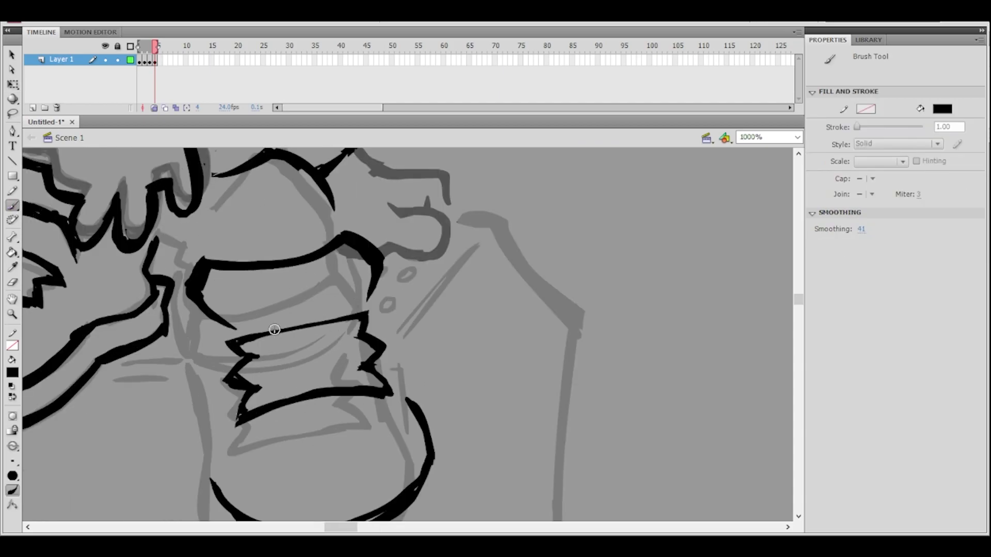
drag(257, 342, 356, 317)
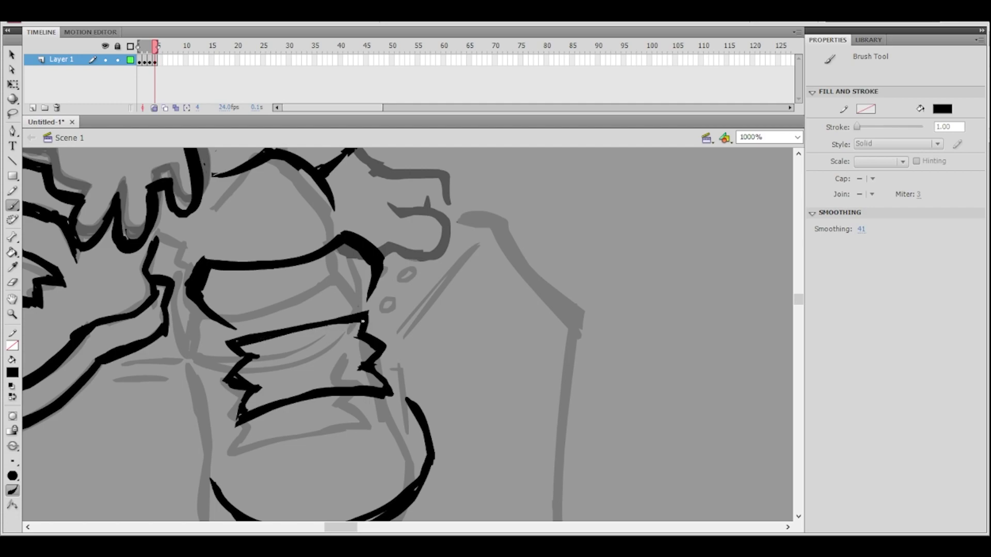
drag(470, 293, 389, 295)
key(e)
mouse_move(160, 354)
mouse_down()
mouse_move(188, 357)
mouse_move(169, 370)
mouse_move(178, 365)
mouse_up()
mouse_move(364, 314)
mouse_down()
mouse_move(352, 305)
mouse_move(365, 308)
mouse_up()
- Lasso the lower part of the planted leg's ankle outline, shift it slightly upward and deselect it
click(13, 113)
mouse_move(294, 326)
mouse_down()
mouse_move(198, 356)
mouse_move(148, 357)
mouse_move(115, 400)
mouse_move(185, 448)
mouse_move(314, 429)
mouse_move(322, 369)
mouse_move(257, 367)
mouse_move(164, 385)
mouse_move(137, 456)
mouse_move(297, 444)
mouse_move(320, 416)
mouse_move(321, 363)
mouse_up()
click(320, 353)
click(385, 324)
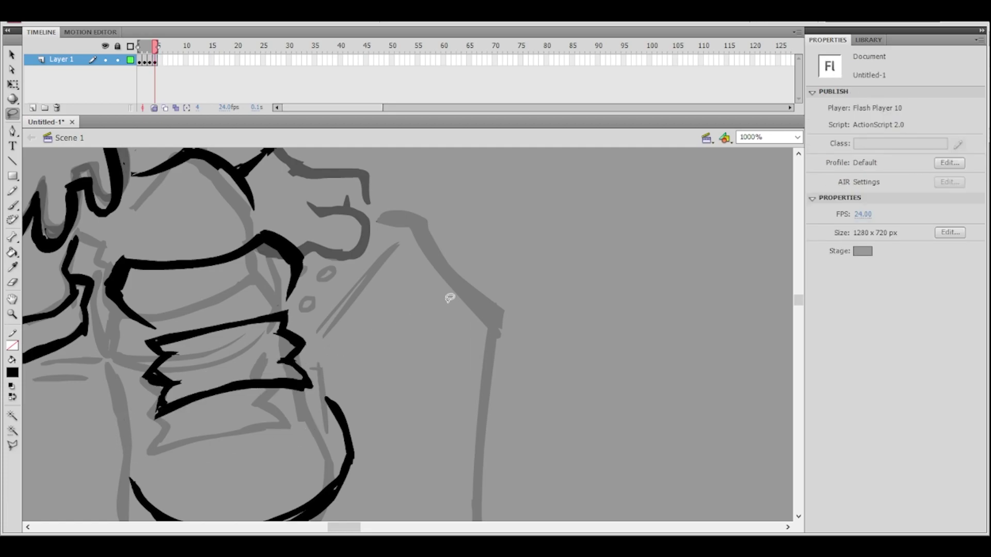
- Lasso the planted shoe's toe curve, nudge it slightly up and to the right, and deselect it
key(ctrl+minus)
mouse_move(404, 350)
mouse_down()
mouse_move(323, 379)
mouse_move(250, 471)
mouse_move(338, 374)
mouse_up()
key(Right)
key(Right)
key(Up)
key(Up)
key(Up)
key(Up)
key(Up)
key(Up)
key(Up)
key(Up)
key(Up)
key(Up)
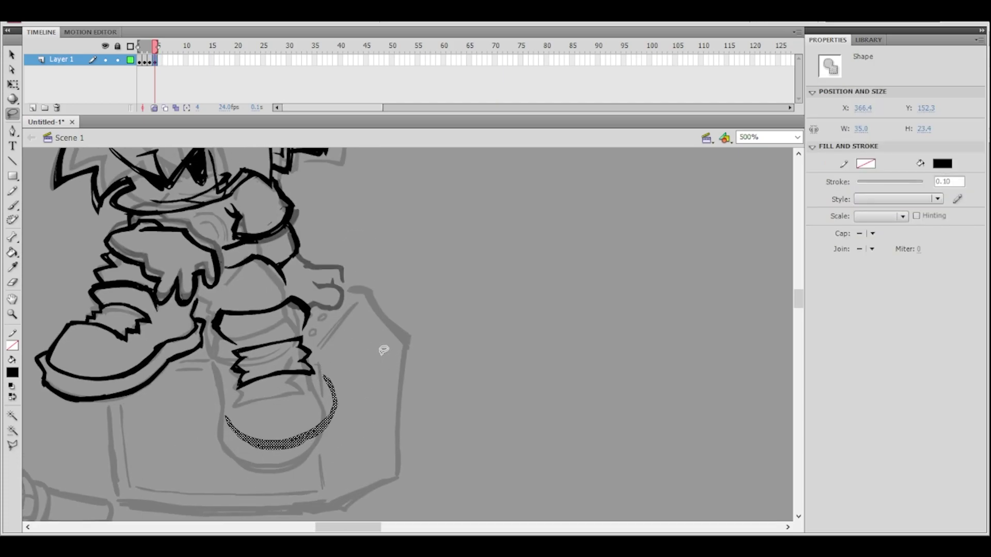
click(381, 352)
- Touch up the lower rear corner and bottom edge of the ankle outline with Brush and Eraser, undoing the last strokes
mouse_move(376, 320)
mouse_down()
mouse_move(378, 334)
mouse_move(397, 341)
mouse_up()
ctrl+click(368, 360)
drag(345, 371, 372, 356)
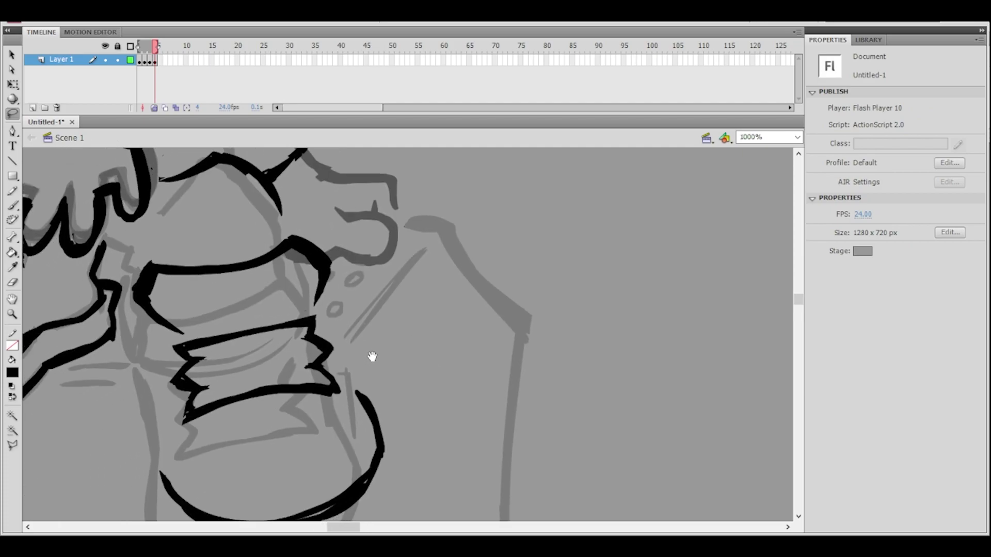
click(11, 207)
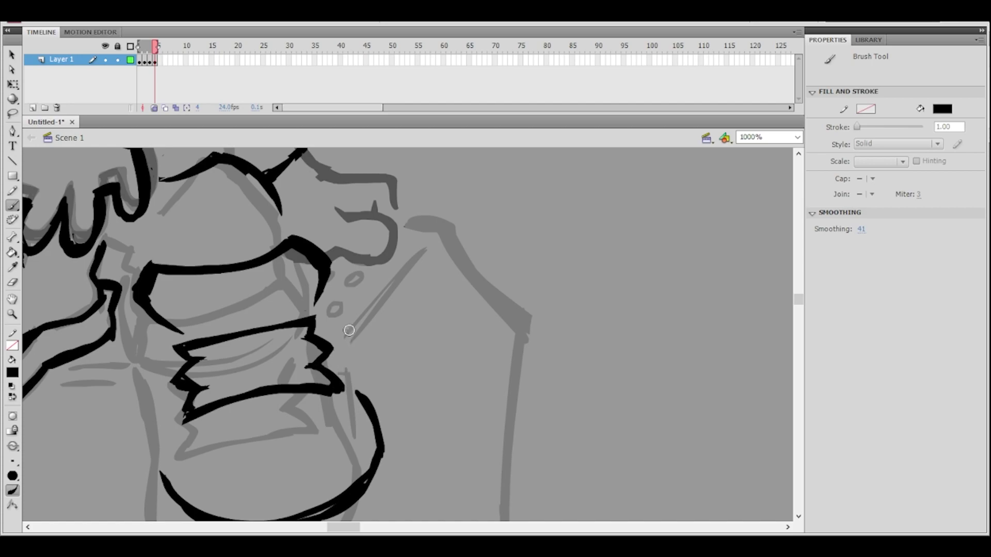
click(12, 281)
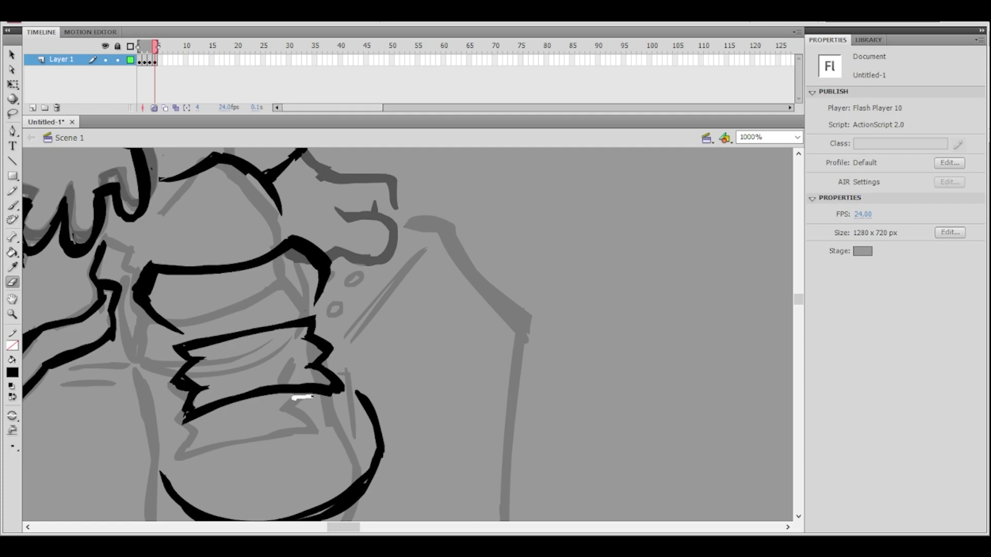
drag(264, 400, 345, 395)
ctrl+alt+click(440, 327)
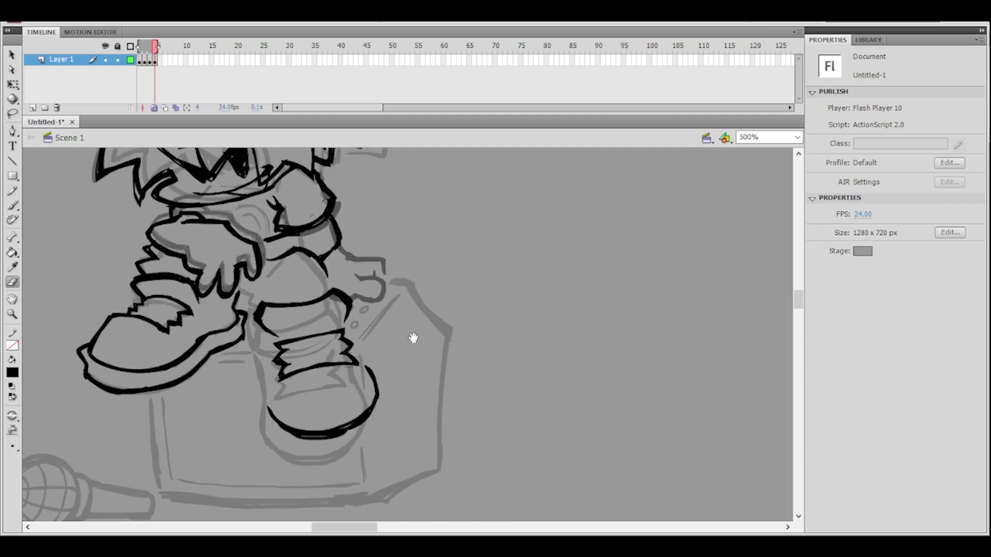
ctrl+click(367, 341)
key(ctrl+z)
key(ctrl+z)
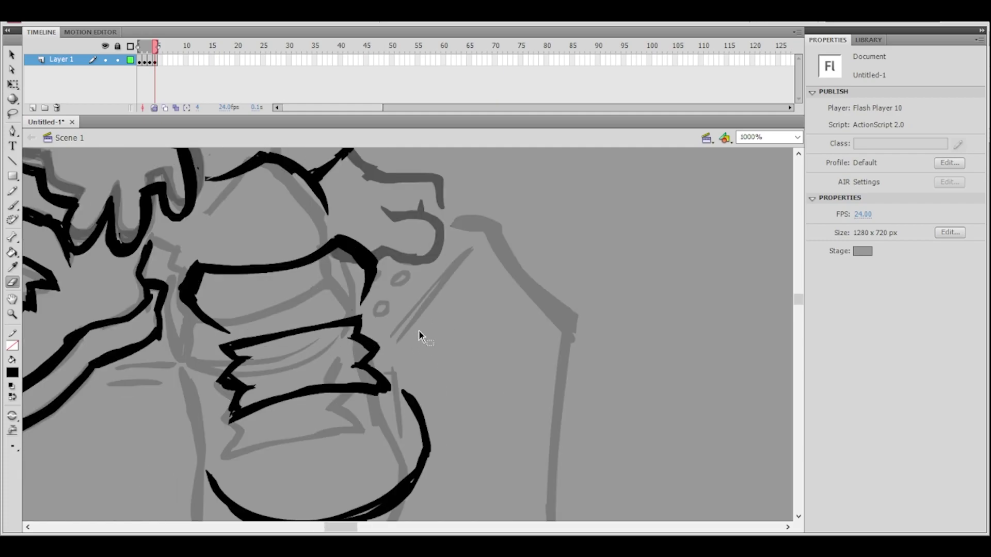
key(ctrl+z)
ctrl+shift+click(428, 324)
mouse_move(449, 305)
mouse_down()
mouse_move(418, 341)
mouse_move(451, 360)
mouse_up()
ctrl+click(385, 351)
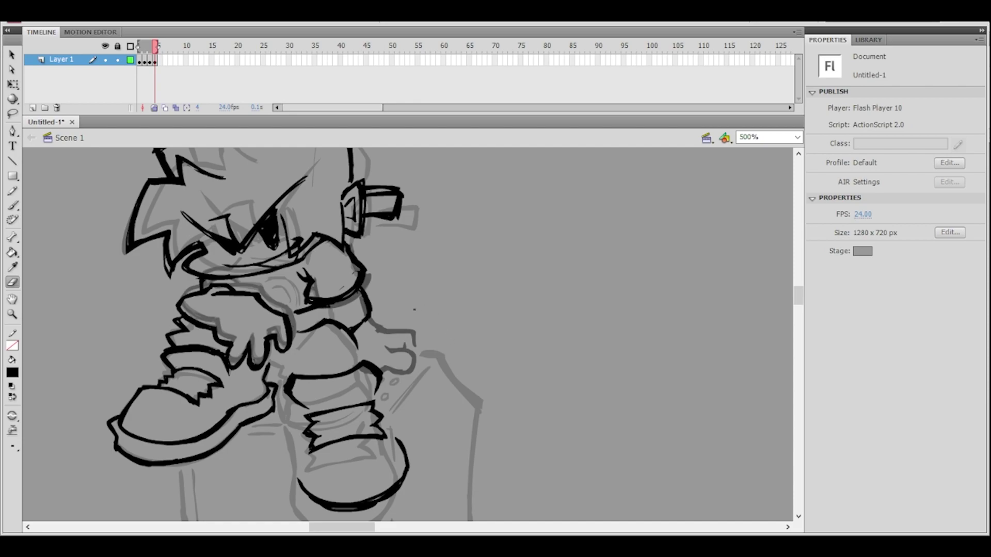
drag(433, 323, 418, 278)
- Ink the angular outline behind the planted leg's knee, down to the trouser cuff, and clean it with the Eraser
key(b)
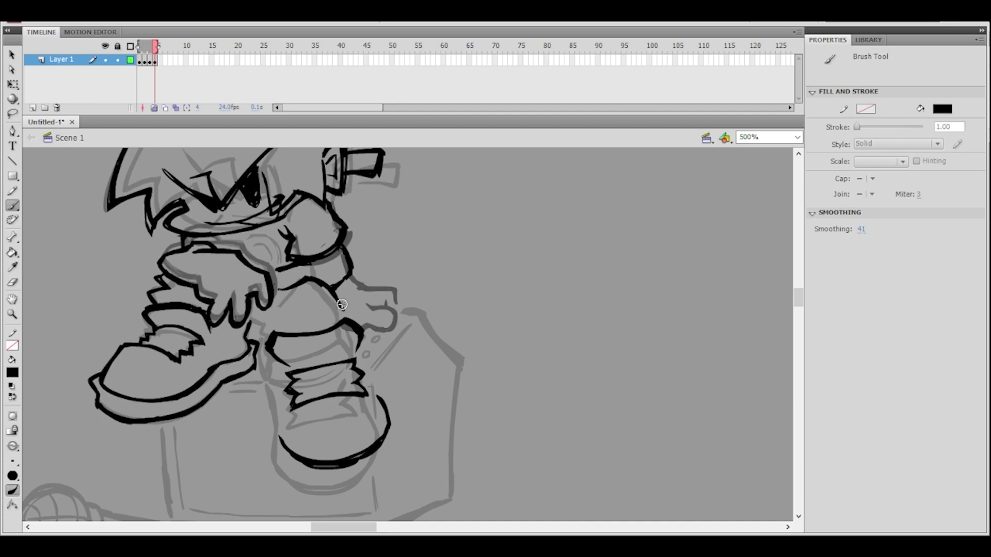
drag(330, 285, 357, 323)
ctrl+click(385, 279)
drag(374, 303, 355, 277)
click(13, 282)
mouse_move(301, 352)
mouse_down()
mouse_move(327, 355)
mouse_move(294, 350)
mouse_up()
mouse_move(287, 344)
mouse_down()
mouse_move(324, 350)
mouse_move(311, 349)
mouse_up()
ctrl+alt+click(388, 317)
ctrl+click(395, 341)
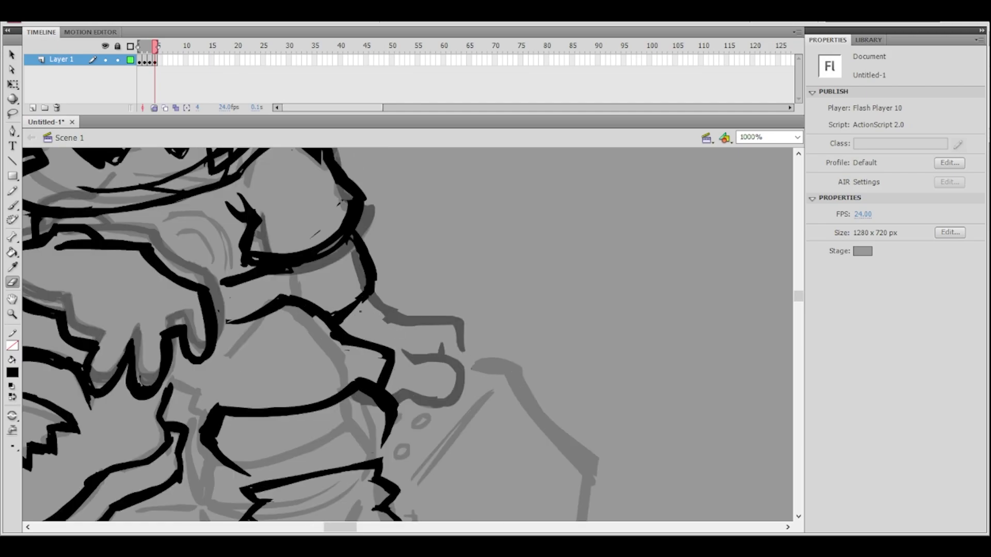
- Reinforce the upper edge of the angular outline behind the knee with the Brush
key(b)
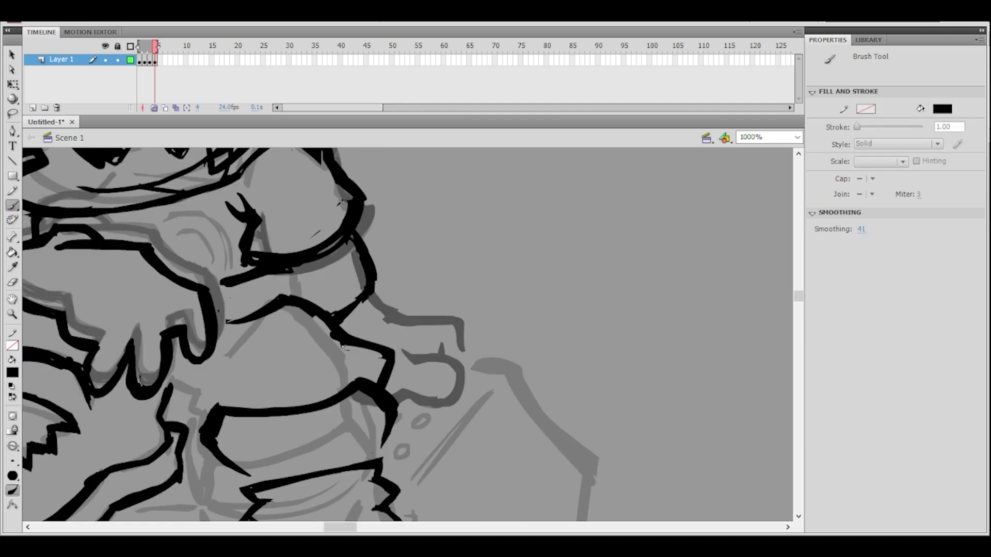
mouse_move(330, 330)
mouse_down()
mouse_move(350, 352)
mouse_move(377, 349)
mouse_up()
ctrl+alt+click(377, 349)
ctrl+alt+click(430, 338)
ctrl+click(410, 339)
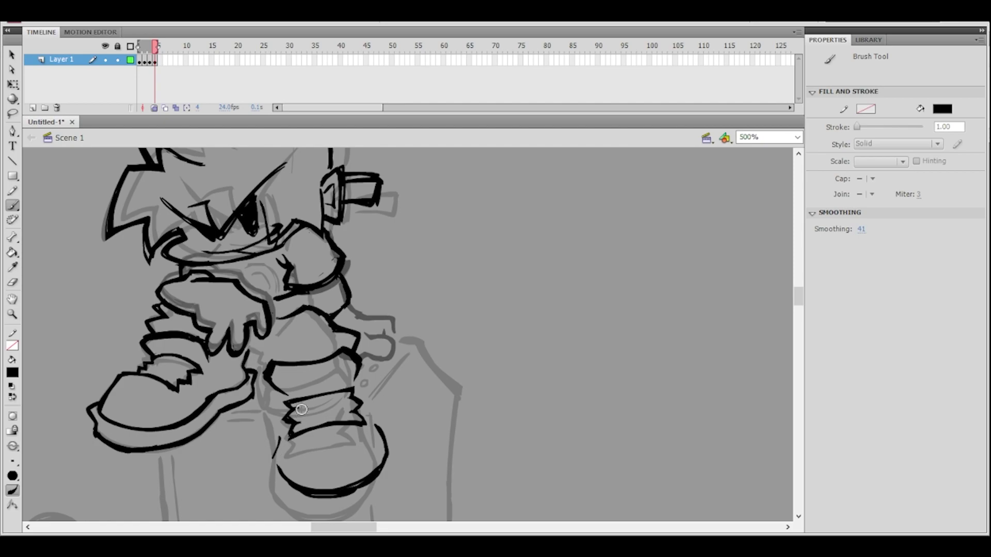
- Ink the inner side of the planted shoe upward from the toe curve, undoing the first strokes
mouse_move(282, 436)
mouse_down()
mouse_move(298, 487)
mouse_move(315, 408)
mouse_move(273, 470)
mouse_move(275, 446)
mouse_move(281, 454)
mouse_move(306, 402)
mouse_move(331, 393)
mouse_move(288, 416)
mouse_move(367, 397)
mouse_move(383, 425)
mouse_move(285, 441)
mouse_move(270, 462)
mouse_move(282, 429)
mouse_up()
key(ctrl+z)
key(ctrl+z)
key(ctrl+z)
key(ctrl+z)
drag(426, 380, 406, 333)
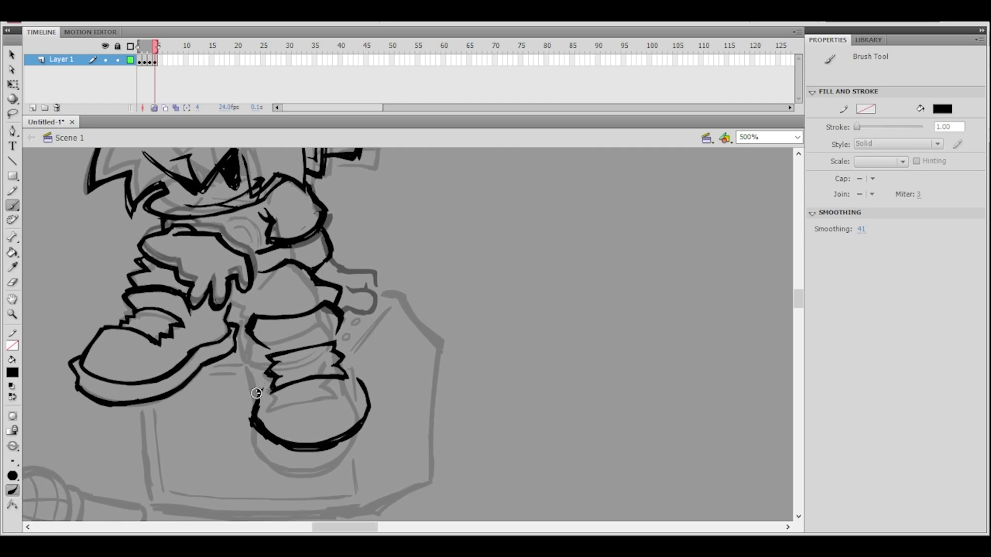
drag(325, 298, 322, 358)
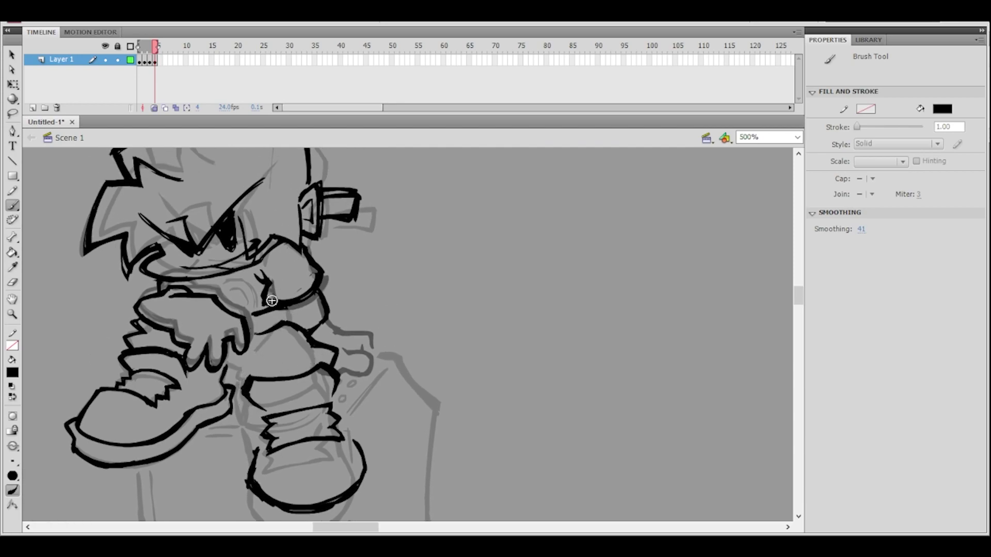
- Ink the short inner edge beside the planted leg's trouser cuff, below the hand, undoing the first stroke
mouse_move(237, 365)
mouse_down()
mouse_move(233, 386)
mouse_move(239, 367)
mouse_move(241, 382)
mouse_up()
key(ctrl+z)
mouse_move(397, 276)
mouse_down()
mouse_move(453, 327)
mouse_move(453, 309)
mouse_up()
drag(299, 393, 295, 403)
key(ctrl+minus)
mouse_move(446, 352)
mouse_down()
mouse_move(433, 303)
mouse_move(415, 355)
mouse_up()
key(ctrl+equal)
- Select the planted leg's ankle outline with Free Transform, nudge it slightly upward and deselect it
key(q)
click(327, 376)
key(Up)
key(Up)
key(Up)
key(Up)
key(Up)
key(Up)
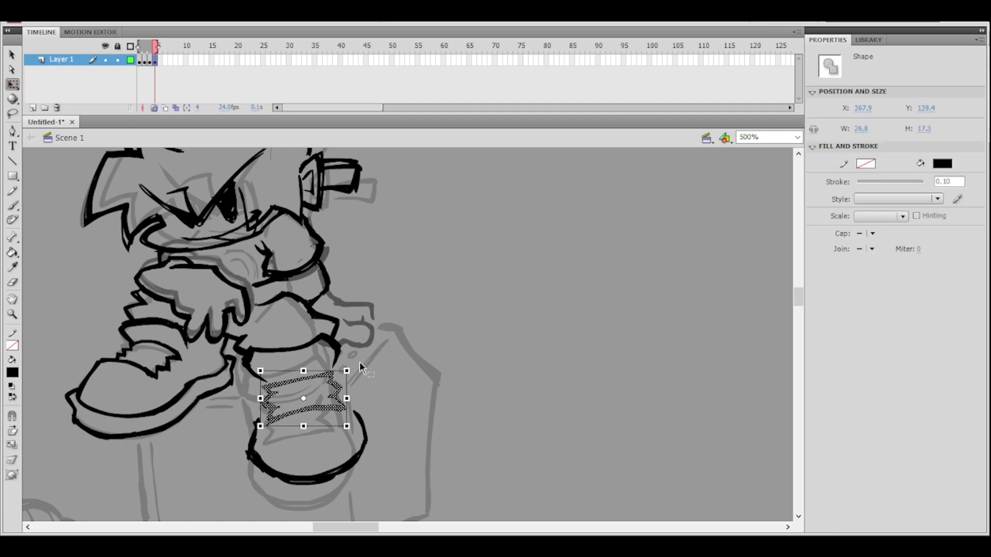
click(373, 358)
- Move the planted shoe's inked curve off the leg to the empty area beside the character and deselect it
scroll(385, 357, down, 3)
scroll(393, 389, up, 3)
drag(394, 389, 364, 373)
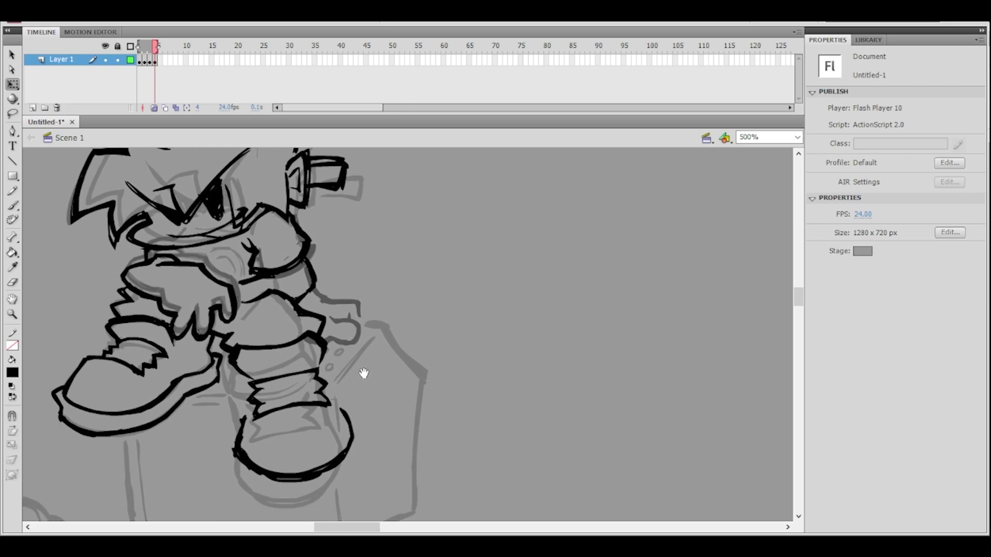
click(354, 442)
drag(340, 467, 563, 434)
click(355, 277)
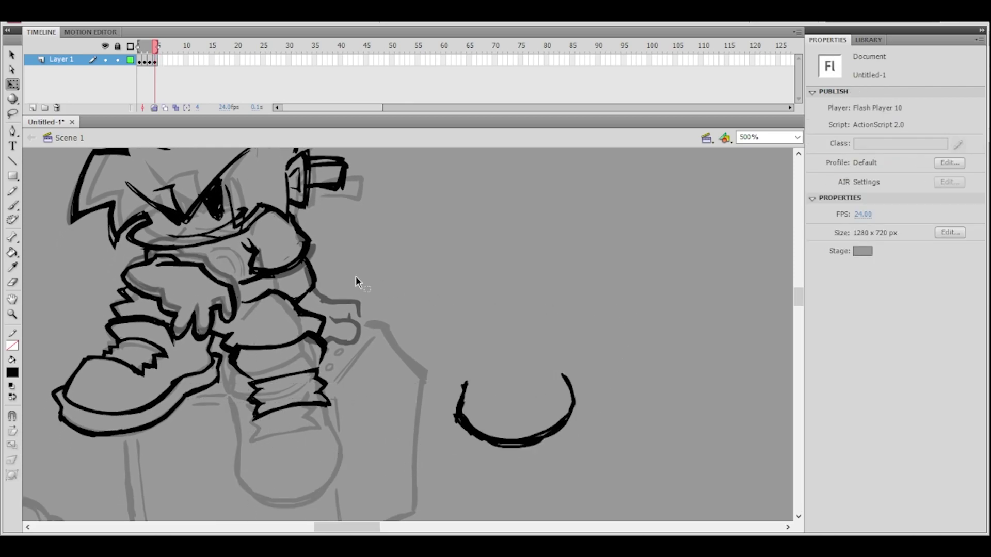
- Ink a new toe line and a thick sole with raised ends for the planted shoe, undoing the first attempt
click(12, 205)
mouse_move(243, 456)
mouse_down()
mouse_move(292, 465)
mouse_move(346, 444)
mouse_up()
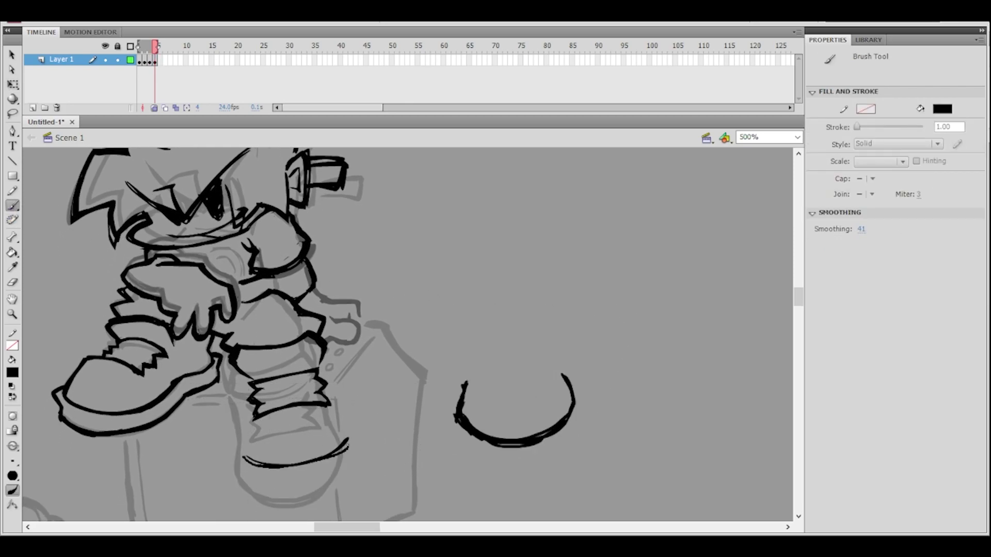
mouse_move(236, 443)
mouse_down()
mouse_move(281, 470)
mouse_move(347, 447)
mouse_move(227, 457)
mouse_move(260, 490)
mouse_move(318, 491)
mouse_move(362, 461)
mouse_up()
key(ctrl+z)
key(ctrl+z)
mouse_move(239, 467)
mouse_down()
mouse_move(267, 491)
mouse_move(312, 491)
mouse_move(352, 466)
mouse_move(362, 430)
mouse_move(361, 460)
mouse_up()
drag(354, 424, 356, 450)
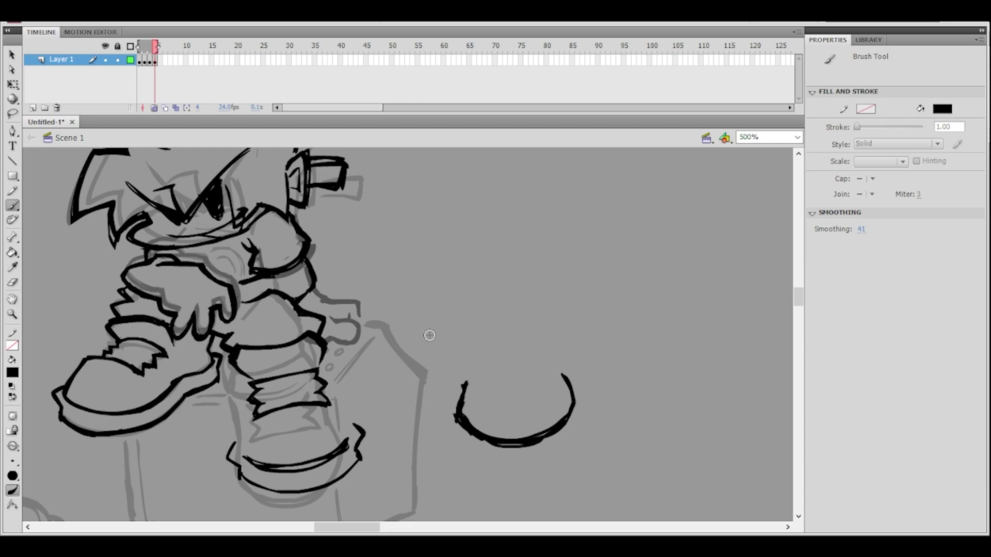
- Thin the new shoe's toe line with the Eraser and redraw it as a deeper curve with the Brush
key(e)
mouse_move(256, 462)
mouse_down()
mouse_move(321, 464)
mouse_move(305, 464)
mouse_move(341, 441)
mouse_up()
key(ctrl+z)
mouse_move(263, 460)
mouse_down()
mouse_move(305, 464)
mouse_move(289, 472)
mouse_move(321, 467)
mouse_move(274, 466)
mouse_move(320, 463)
mouse_move(343, 442)
mouse_up()
key(ctrl+z)
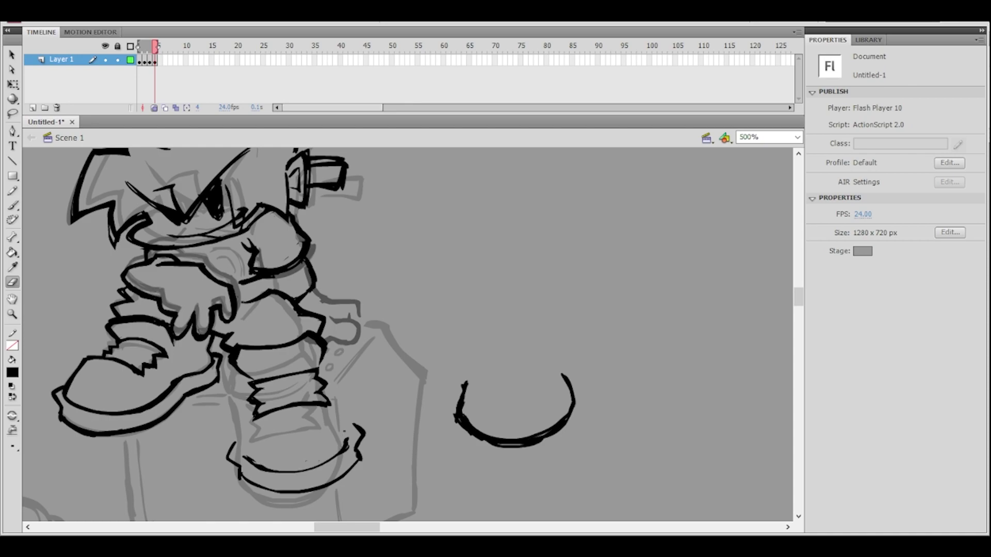
key(b)
mouse_move(252, 464)
mouse_down()
mouse_move(301, 474)
mouse_move(340, 454)
mouse_up()
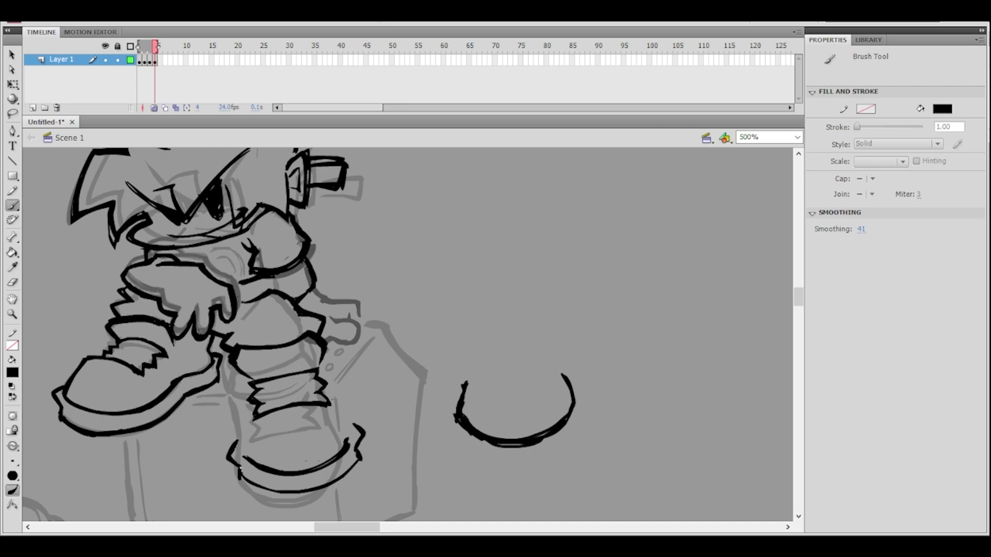
- Thicken the new sole's lower edge and reshape both its raised ends with Brush and Eraser, undoing stray strokes
mouse_move(244, 477)
mouse_down()
mouse_move(278, 493)
mouse_move(261, 489)
mouse_move(341, 483)
mouse_move(360, 459)
mouse_up()
key(ctrl+z)
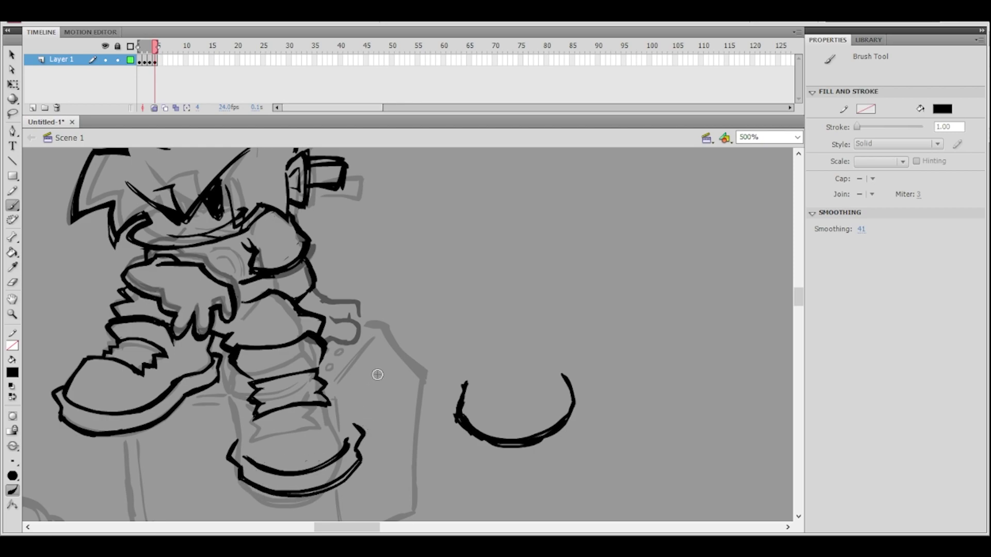
click(13, 282)
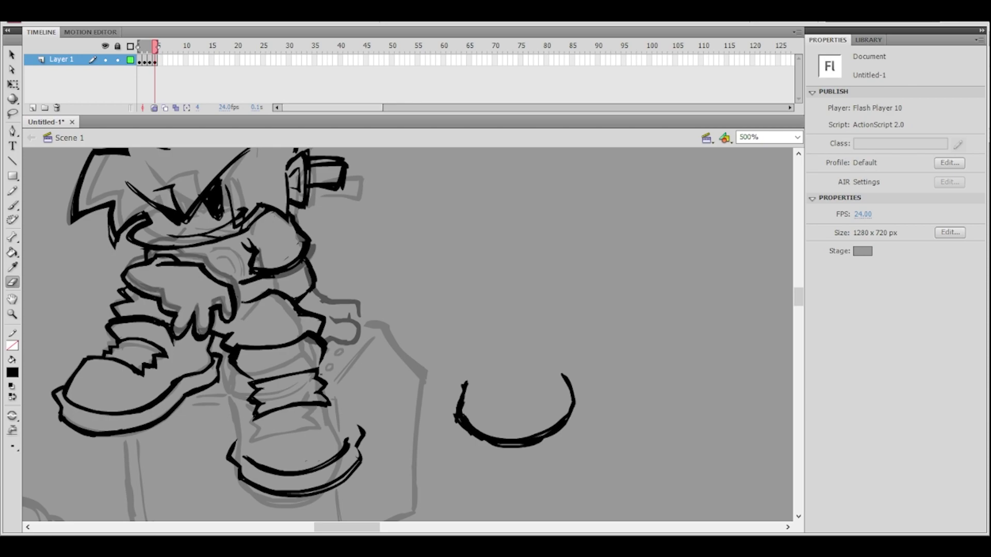
drag(230, 443, 225, 465)
key(ctrl+z)
key(ctrl+z)
click(12, 205)
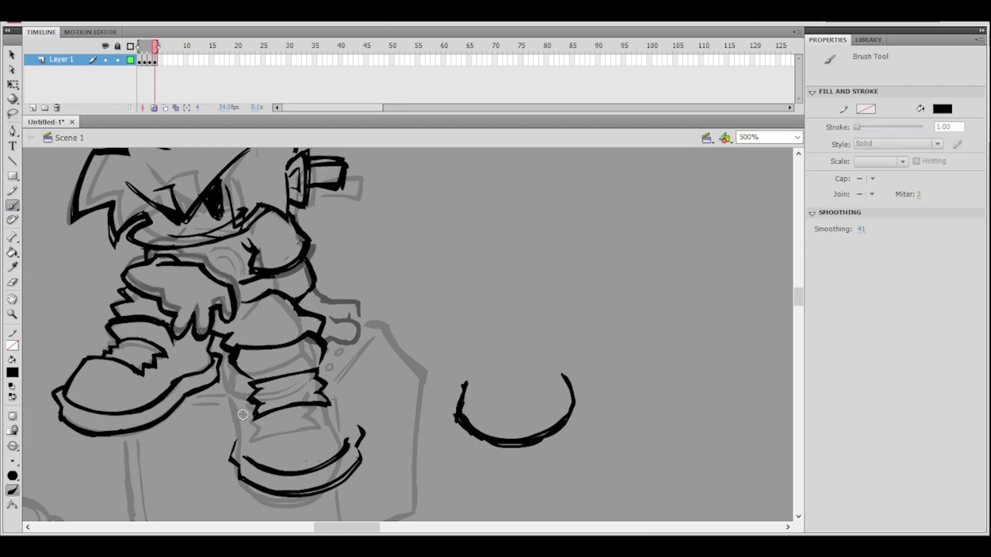
drag(358, 462, 360, 446)
drag(233, 459, 239, 465)
drag(354, 421, 364, 433)
- Nudge the planted shoe's sole outline slightly upward to Y 155.1 and deselect it
click(13, 84)
click(367, 436)
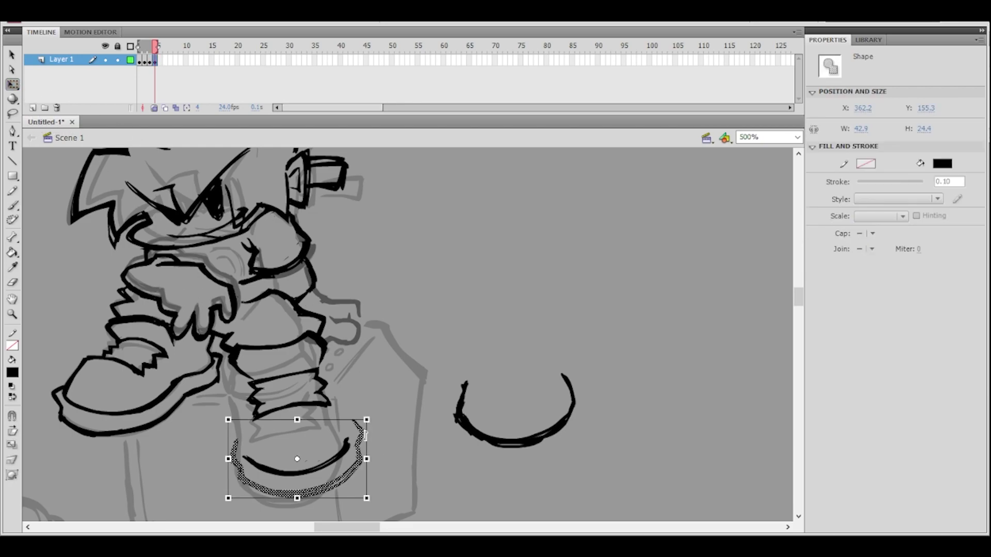
key(Down)
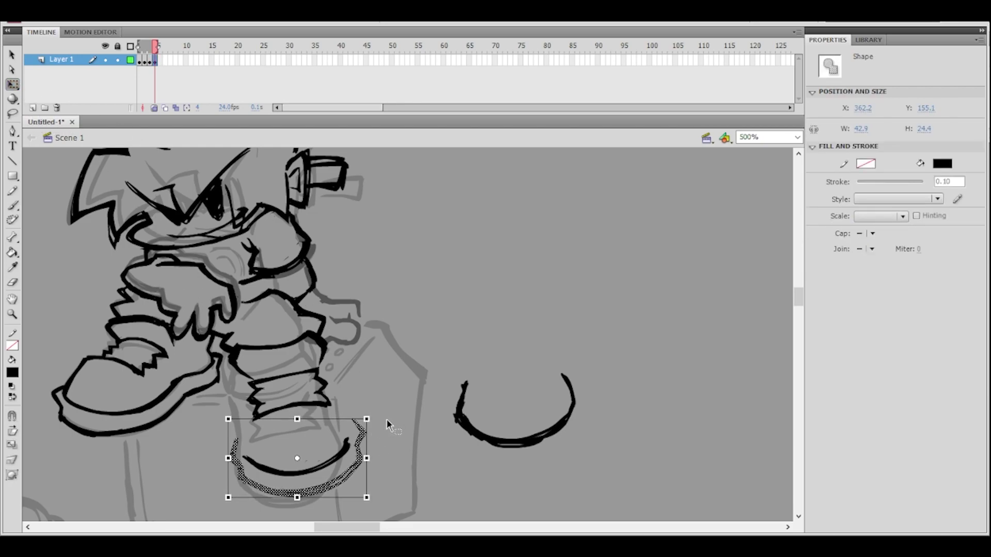
click(392, 412)
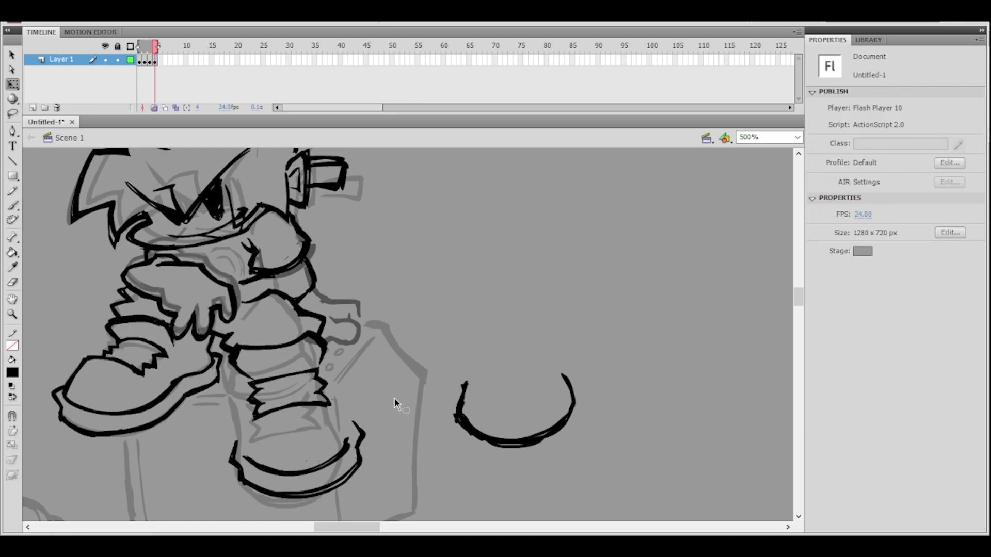
click(15, 284)
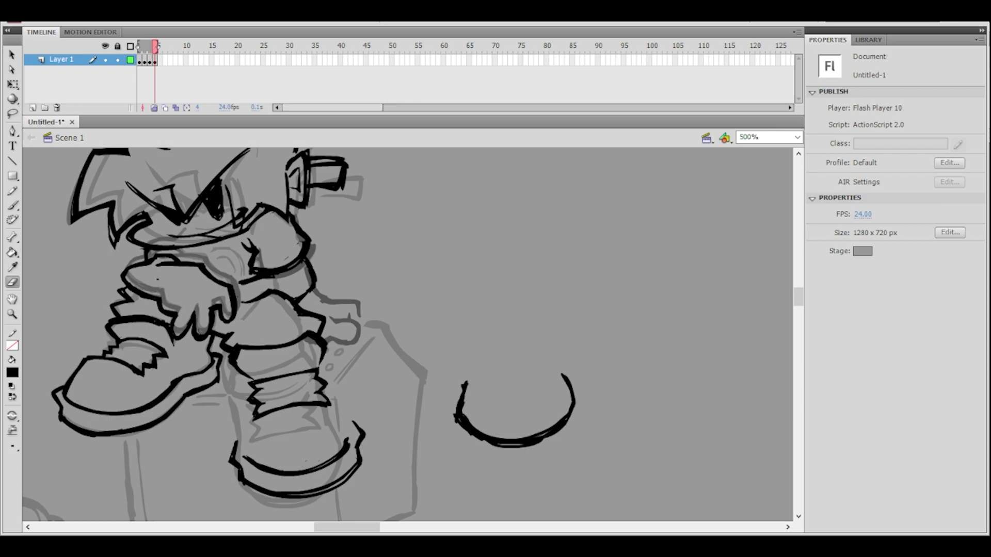
mouse_move(261, 463)
mouse_down()
mouse_move(294, 471)
mouse_move(338, 450)
mouse_up()
key(ctrl+z)
key(ctrl+z)
- Extend both ends of the planted shoe's toe line upward with the Brush to form the shoe's sides
key(b)
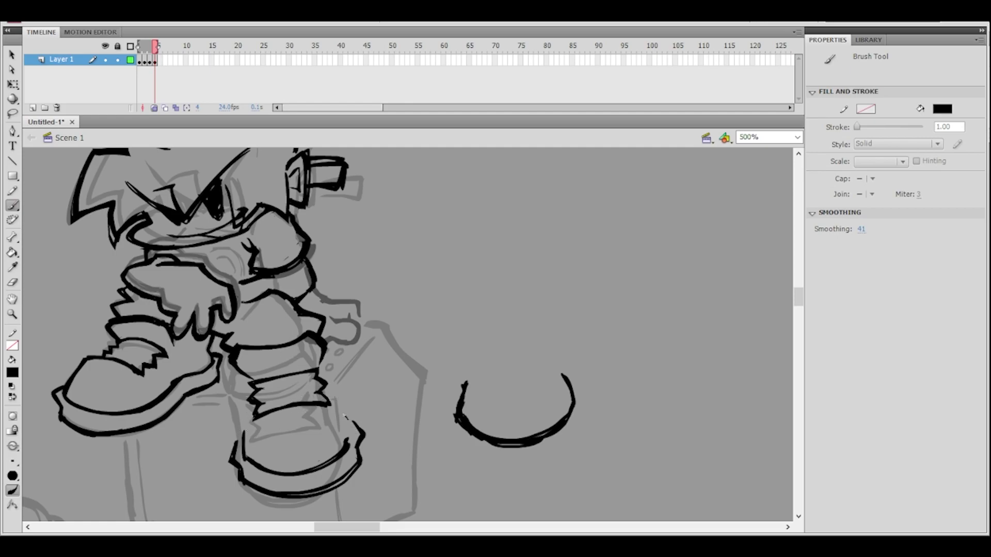
ctrl+shift+click(405, 373)
click(405, 374)
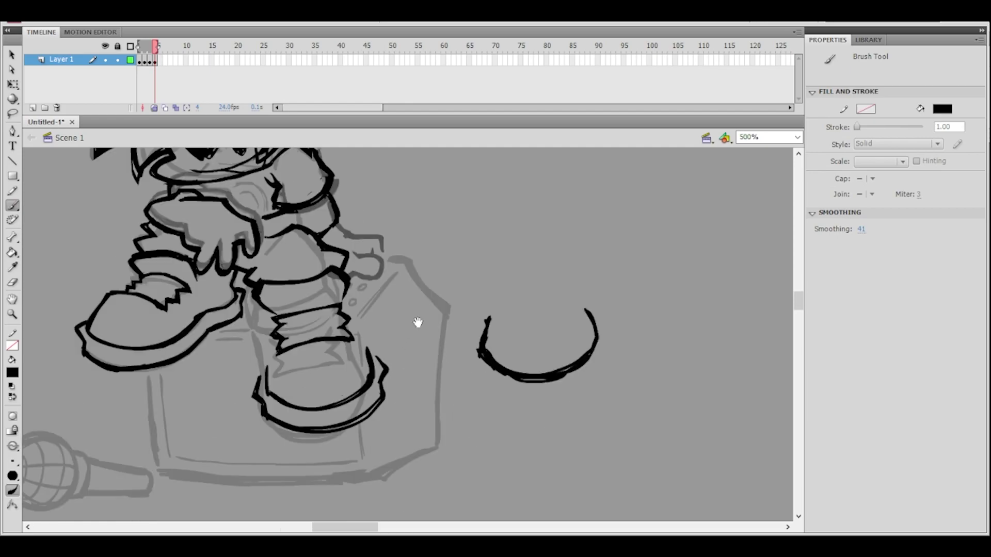
- Trim the upper tip of the toe line's right end on the planted shoe with the Eraser
click(13, 282)
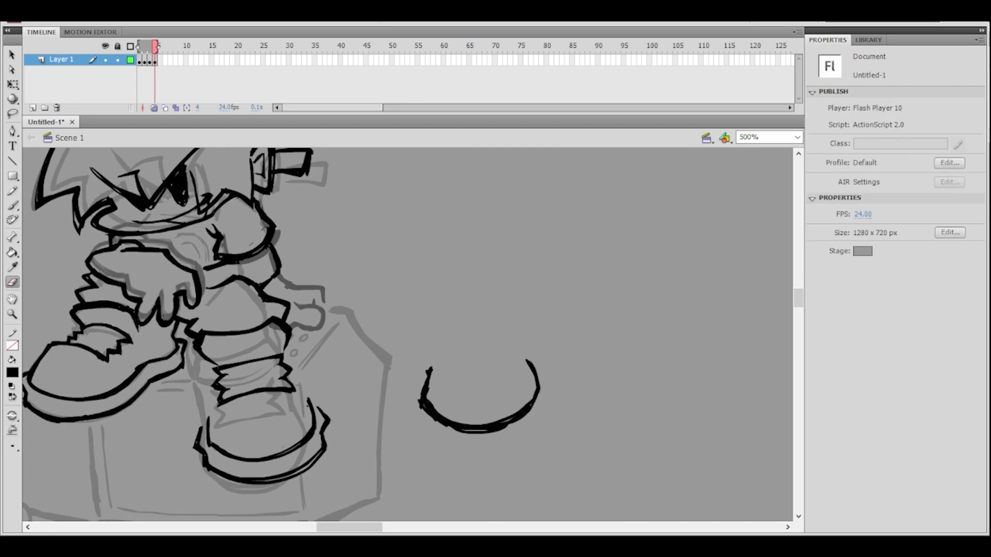
drag(307, 396, 305, 394)
ctrl+shift+click(361, 363)
ctrl+click(412, 335)
drag(416, 327, 387, 355)
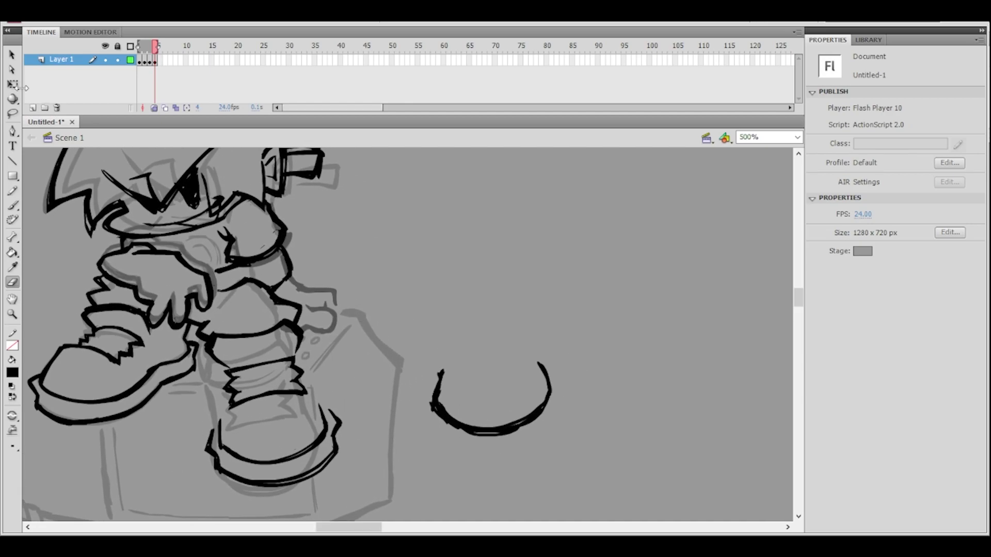
- Lasso the front shoe's toe and sole lines, make them slightly wider and flatter, and nudge them into place
click(12, 114)
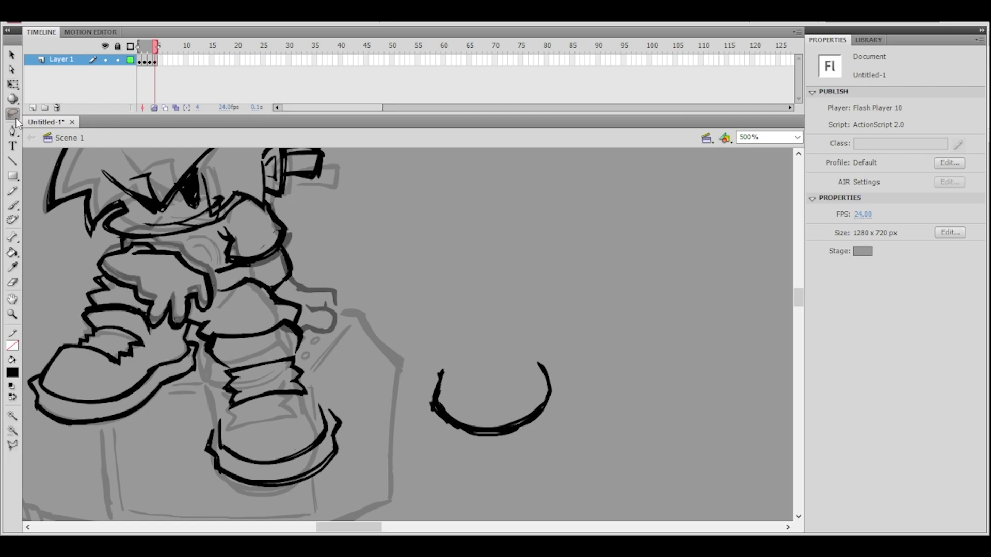
mouse_move(332, 376)
mouse_down()
mouse_move(255, 420)
mouse_move(205, 477)
mouse_move(333, 365)
mouse_up()
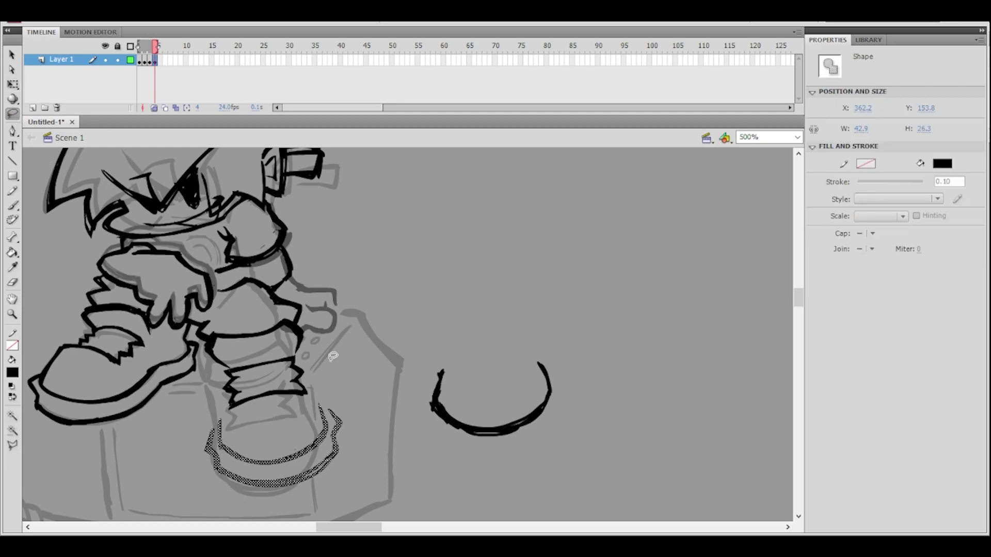
key(q)
drag(348, 450, 338, 437)
key(Right)
key(Right)
key(Right)
key(Down)
key(Down)
click(370, 365)
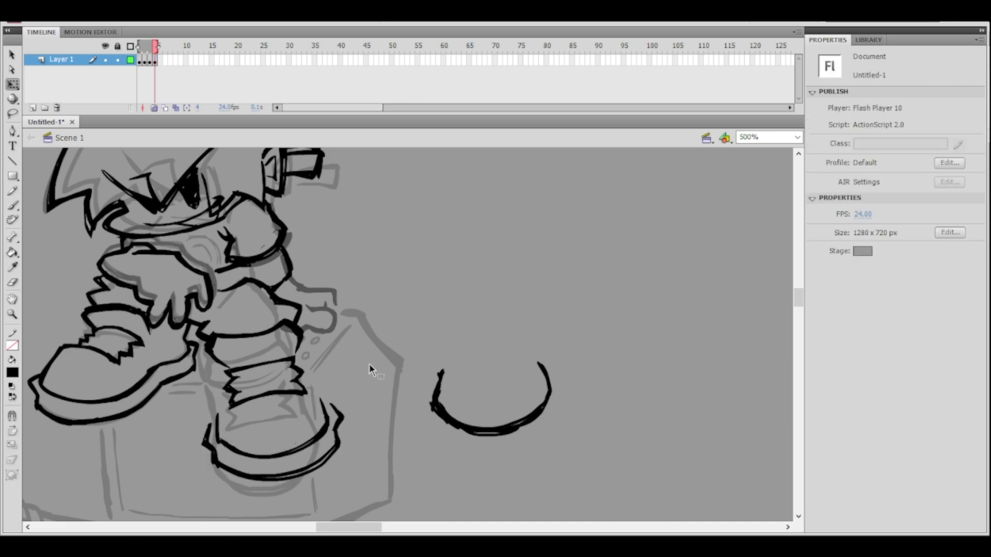
- Examine the adjusted front shoe against the whole character at close and distant zoom levels
key(ctrl+minus)
drag(410, 353, 416, 342)
ctrl+click(410, 345)
ctrl+alt+click(410, 345)
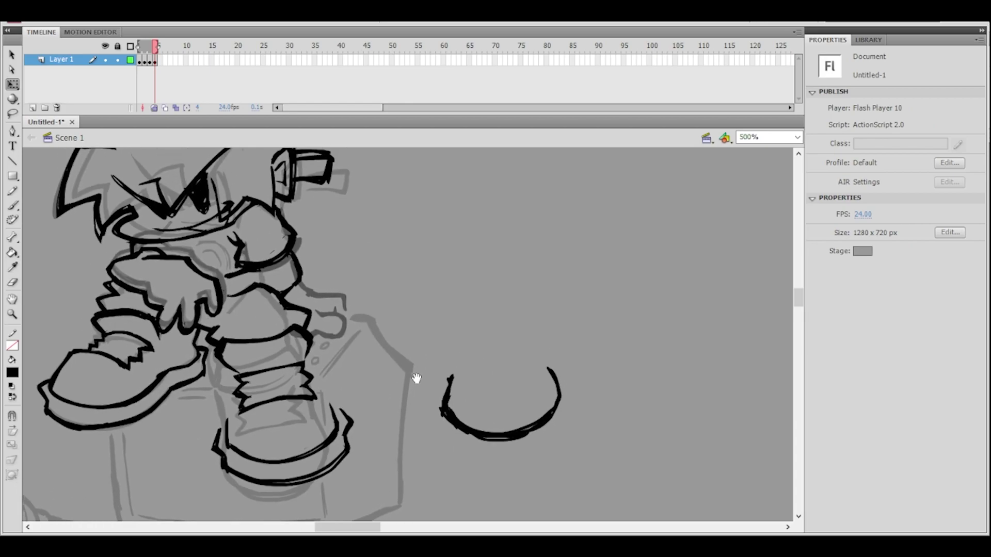
ctrl+click(398, 349)
drag(398, 349, 403, 437)
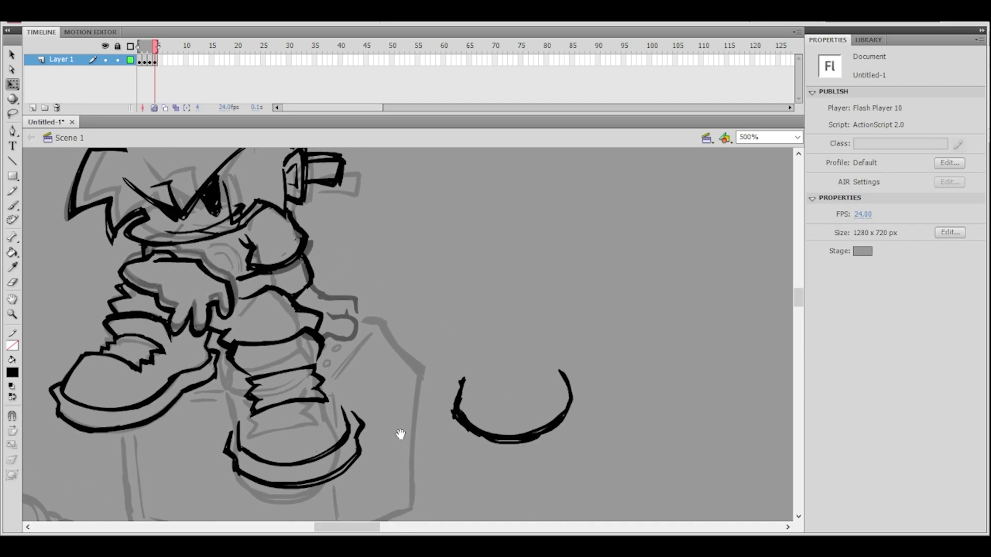
ctrl+alt+click(397, 402)
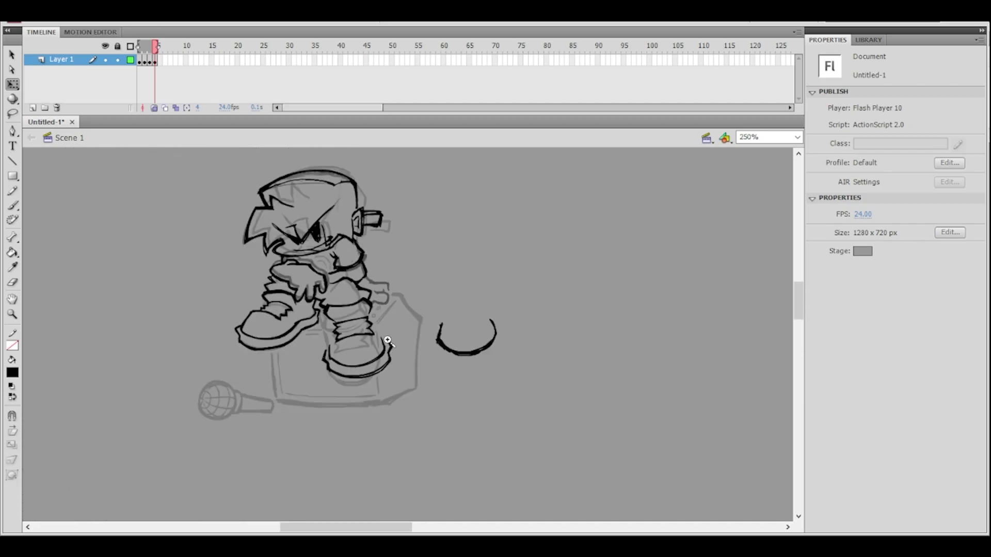
ctrl+click(395, 343)
drag(400, 343, 402, 370)
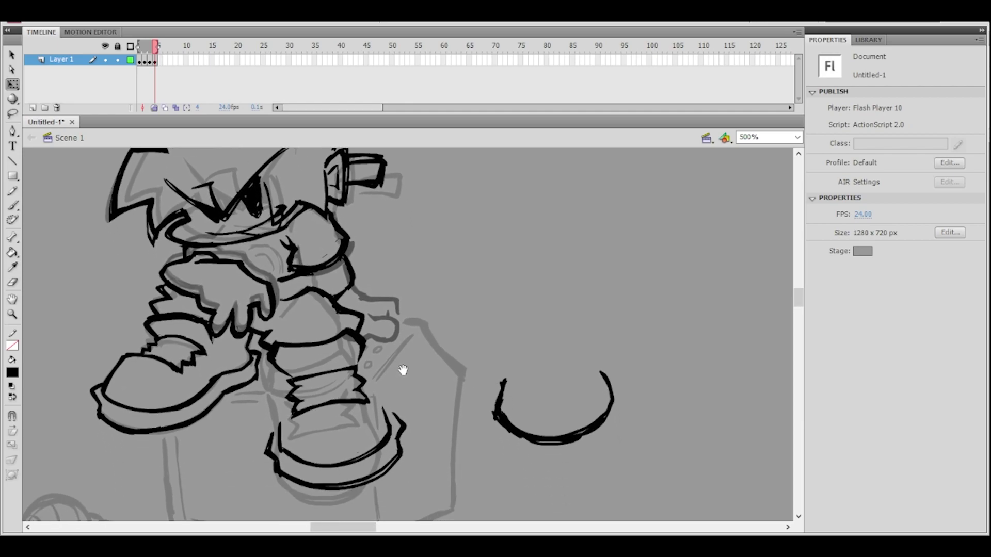
ctrl+alt+click(395, 346)
ctrl+click(392, 334)
mouse_move(404, 334)
mouse_down()
mouse_move(365, 387)
mouse_move(381, 348)
mouse_move(409, 445)
mouse_move(403, 386)
mouse_up()
ctrl+alt+click(381, 349)
ctrl+click(398, 353)
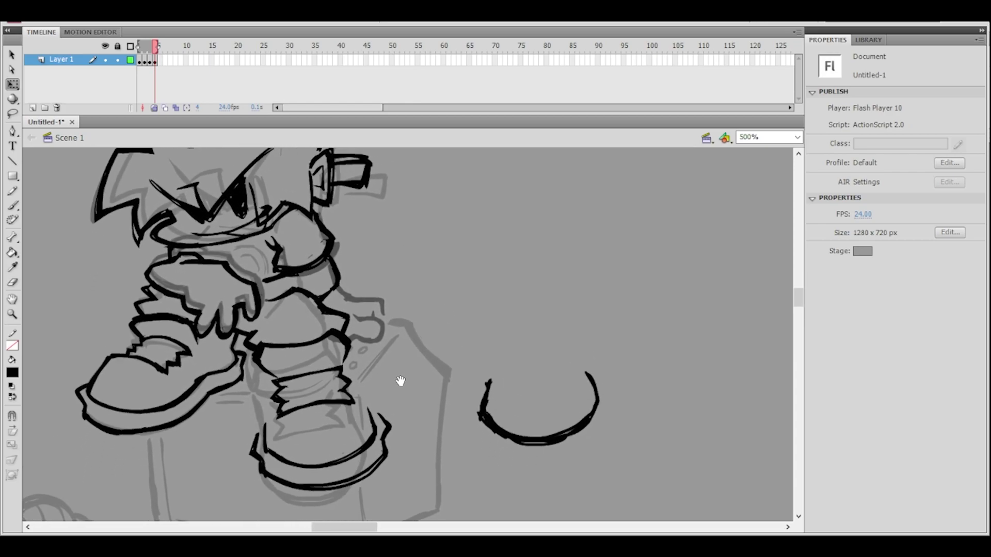
- Add a keyframe at frame 5 that duplicates the frame 4 drawing, and return to frame 4
click(156, 61)
click(160, 60)
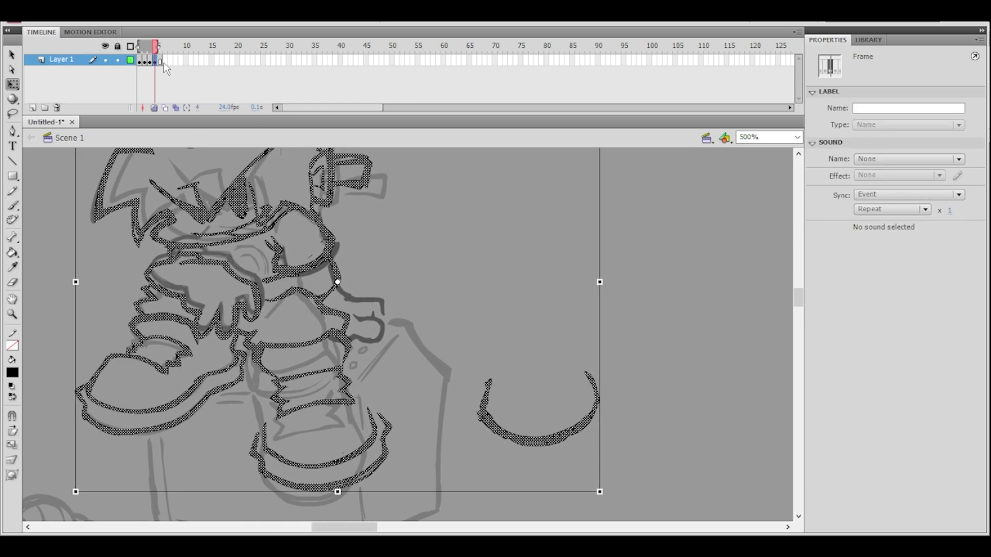
click(437, 268)
ctrl+alt+click(430, 293)
ctrl+click(366, 314)
drag(367, 305, 272, 182)
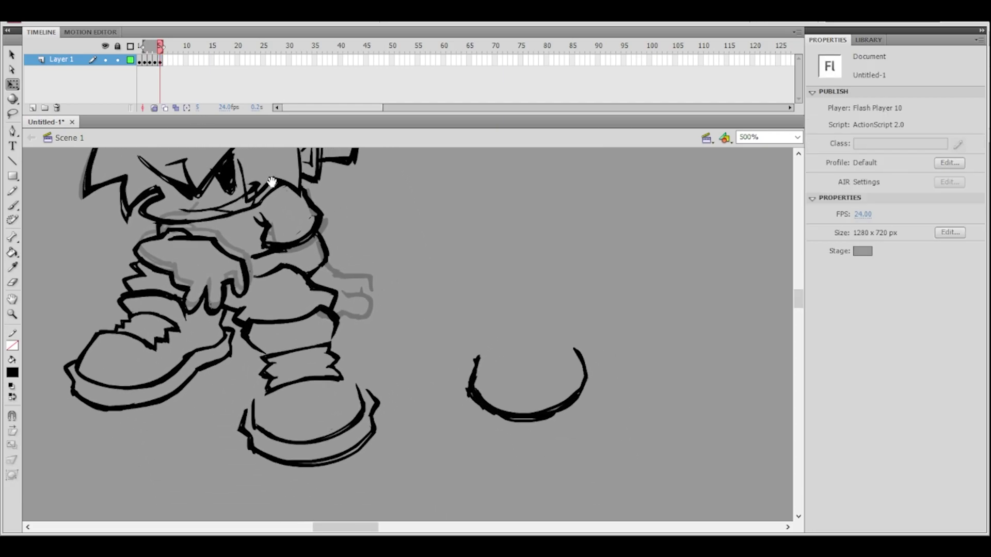
click(160, 61)
key(comma)
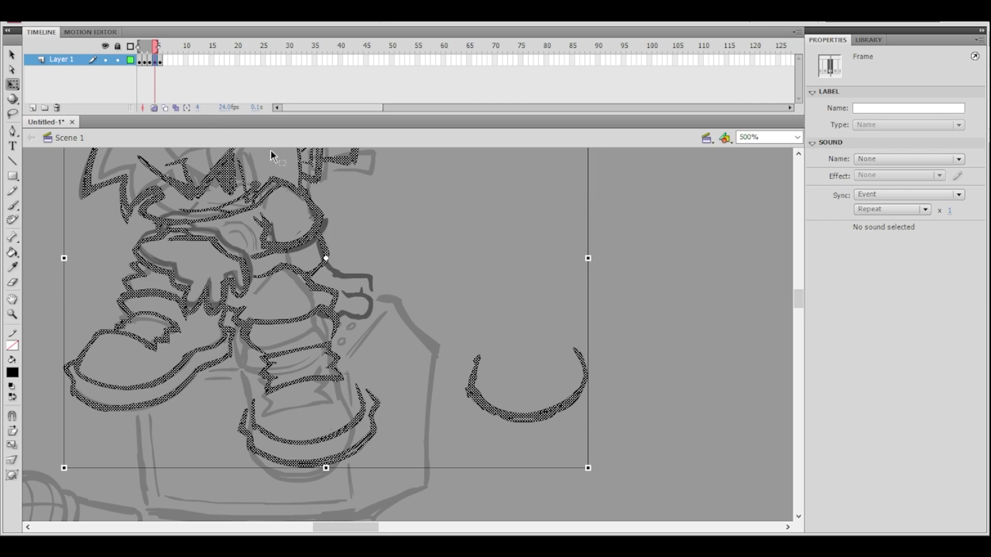
- Narrow the front shoe's toe line and outer sole line together to about 42.7 px wide
click(414, 336)
drag(413, 336, 381, 316)
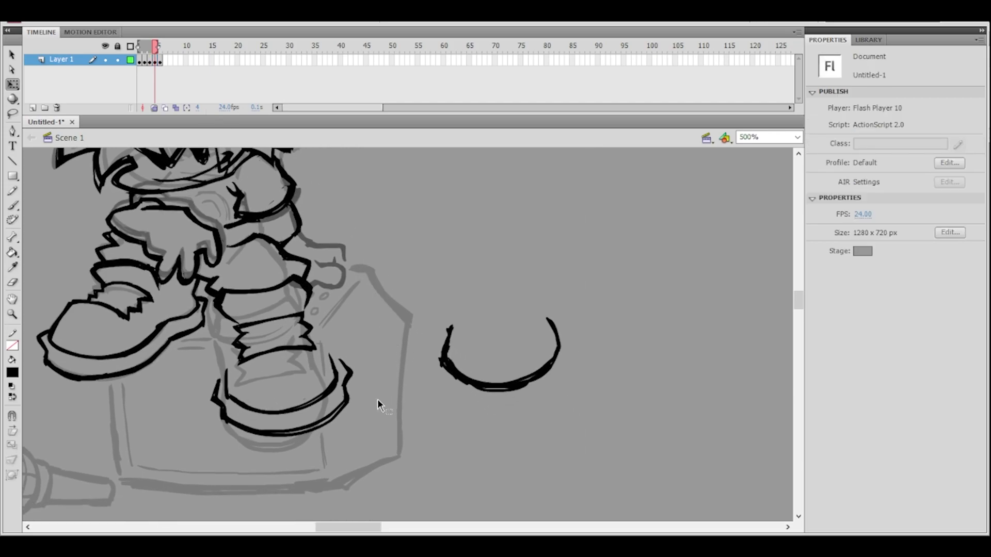
click(345, 405)
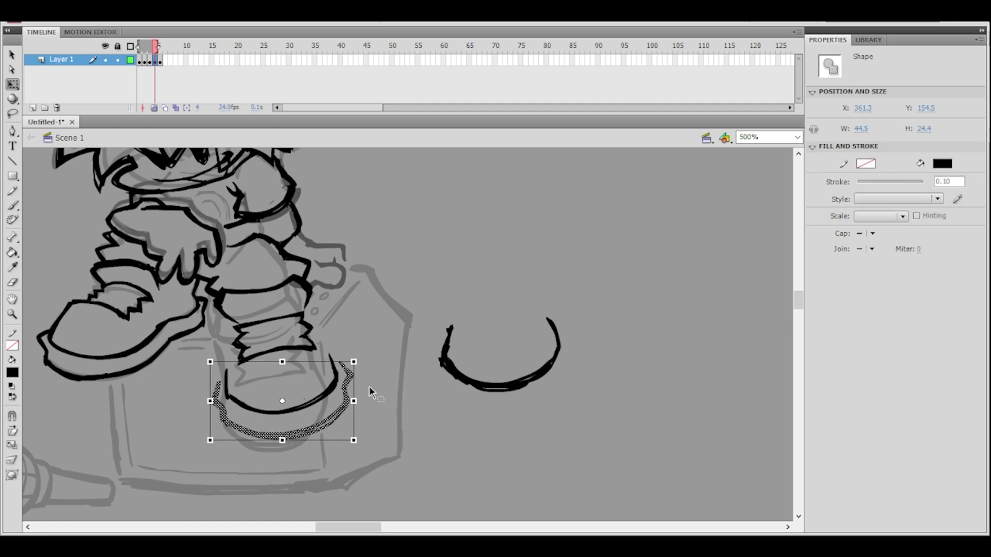
key(shift+Up)
click(358, 373)
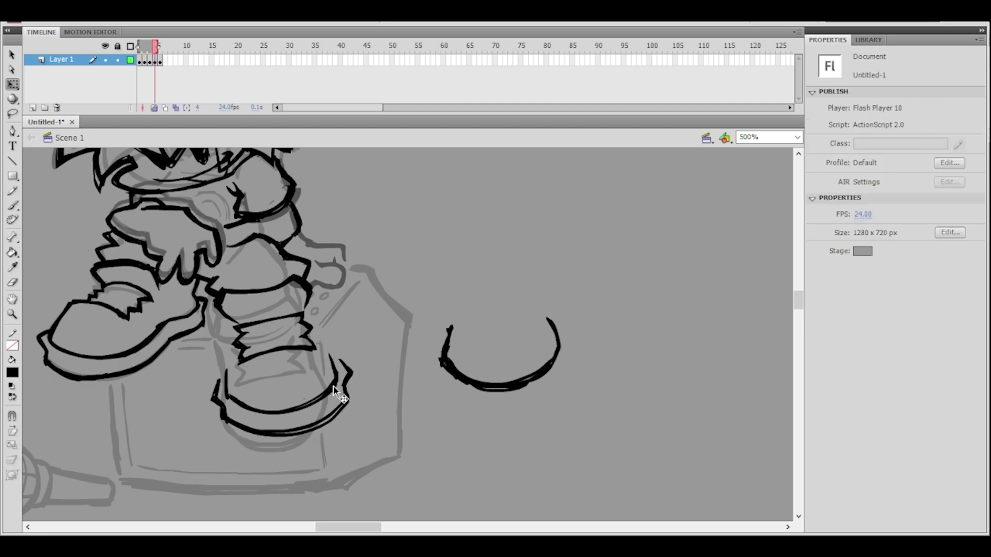
click(334, 386)
shift+click(346, 387)
mouse_move(353, 396)
mouse_down()
mouse_move(332, 400)
mouse_move(346, 400)
mouse_up()
click(376, 380)
- Lower the inner toe line closer to the front shoe's outer sole line and shift the sole line slightly down
click(336, 396)
click(339, 354)
click(345, 412)
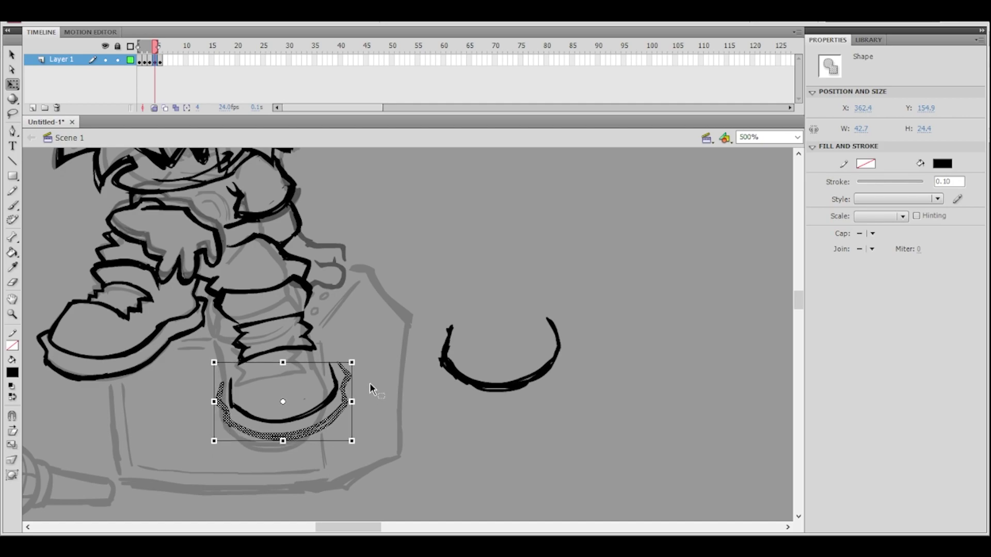
drag(283, 363, 284, 359)
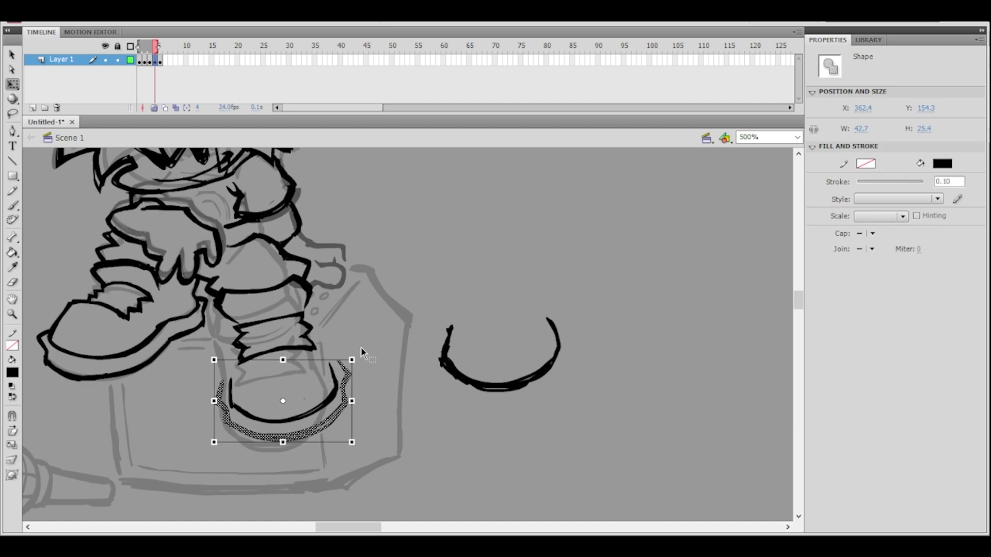
key(ctrl+z)
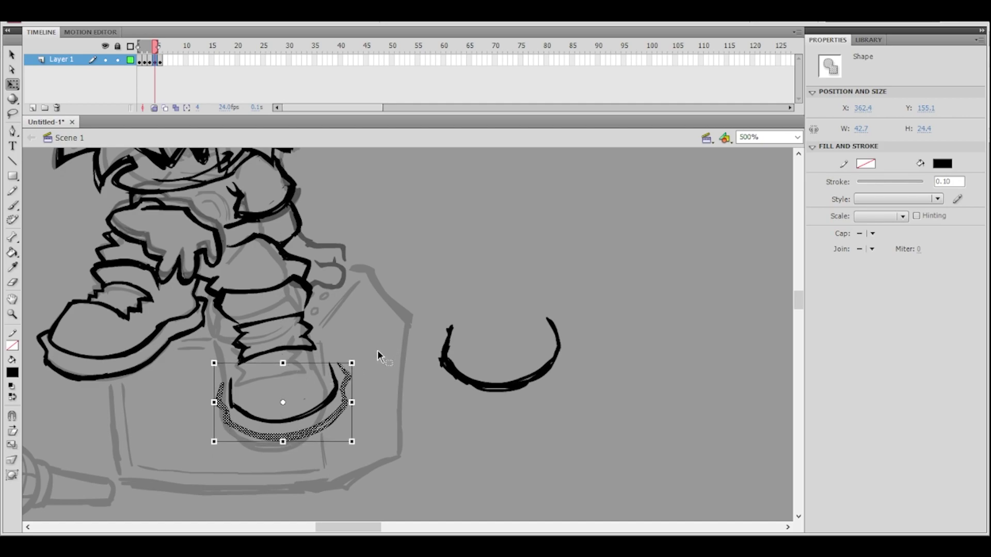
click(386, 336)
- Trim the rough corner and uneven edges of the front shoe's toe and sole lines with the Eraser
click(342, 377)
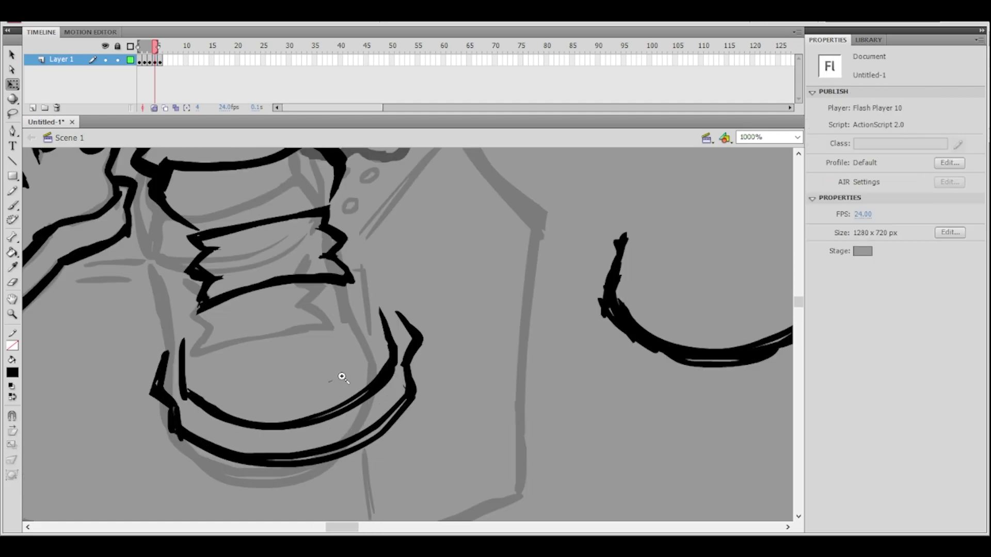
key(e)
drag(168, 397, 178, 410)
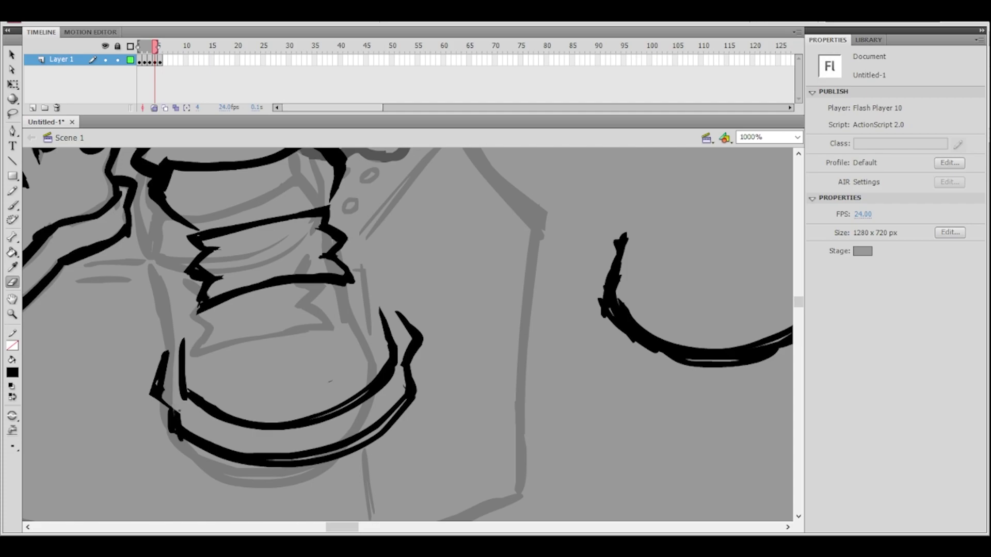
drag(412, 344, 401, 367)
mouse_move(393, 313)
mouse_down()
mouse_move(402, 328)
mouse_move(385, 395)
mouse_up()
ctrl+shift+click(420, 331)
ctrl+shift+click(420, 334)
ctrl+click(416, 336)
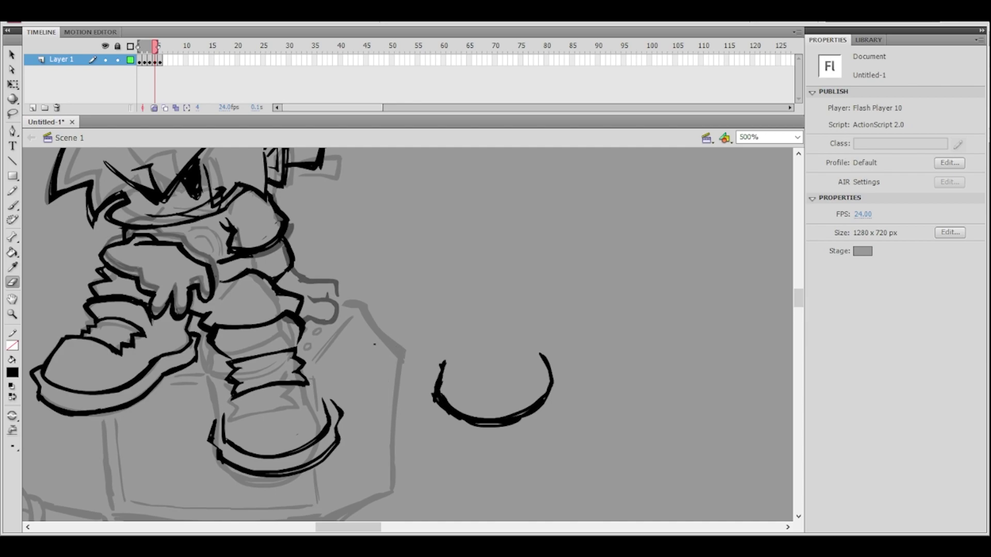
- Delete the front shoe's outer sole line, keeping the inner toe line
click(12, 114)
mouse_move(336, 366)
mouse_down()
mouse_move(357, 357)
mouse_move(276, 403)
mouse_move(332, 497)
mouse_move(371, 330)
mouse_up()
key(Delete)
mouse_move(373, 364)
mouse_down()
mouse_move(345, 384)
mouse_move(338, 373)
mouse_up()
key(ctrl+z)
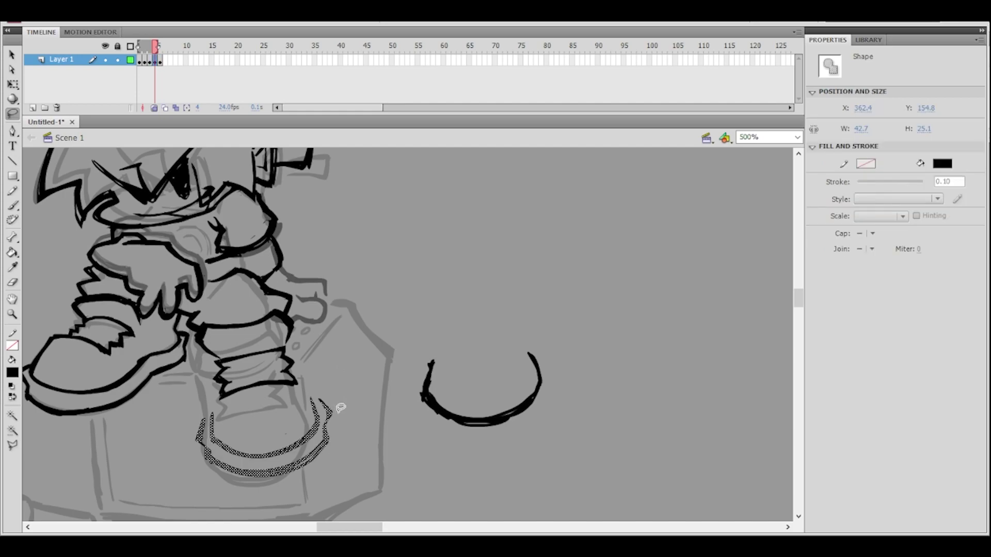
click(12, 55)
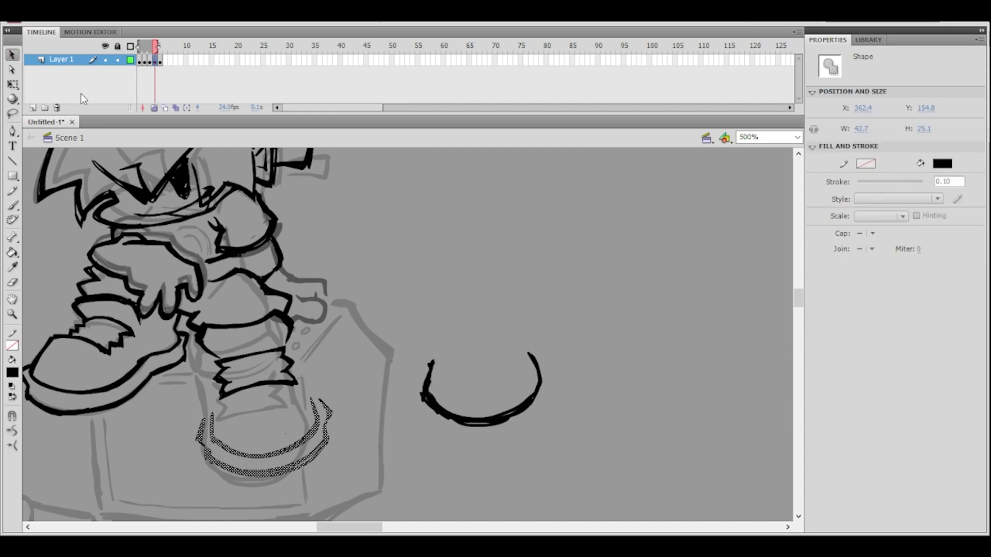
click(336, 409)
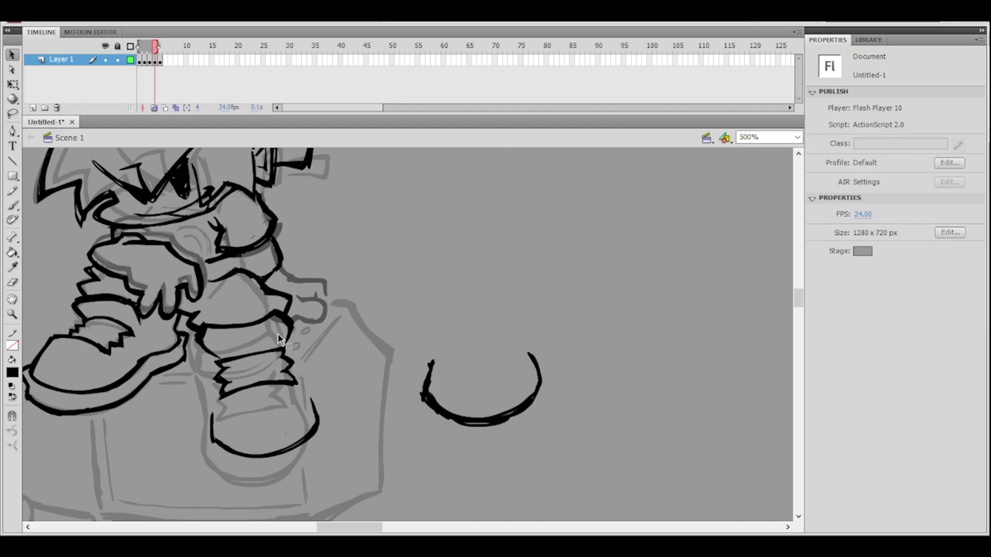
- Move the front shoe's toe line down slightly and thin its lower curve on both sides with the Eraser
click(319, 429)
click(333, 415)
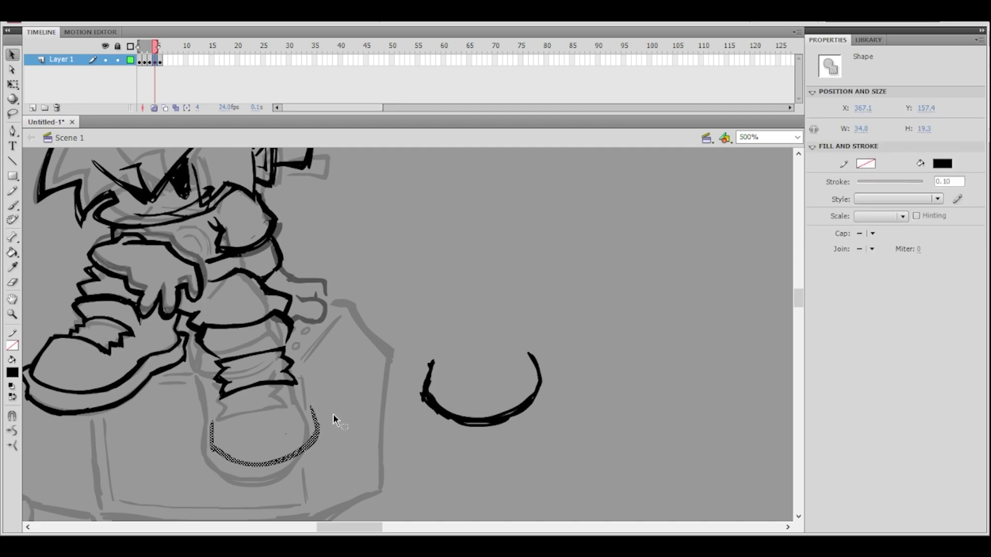
click(12, 282)
drag(235, 462, 203, 441)
drag(303, 458, 323, 432)
- Lasso the jagged cuff lines above the front shoe and nudge them slightly down
key(l)
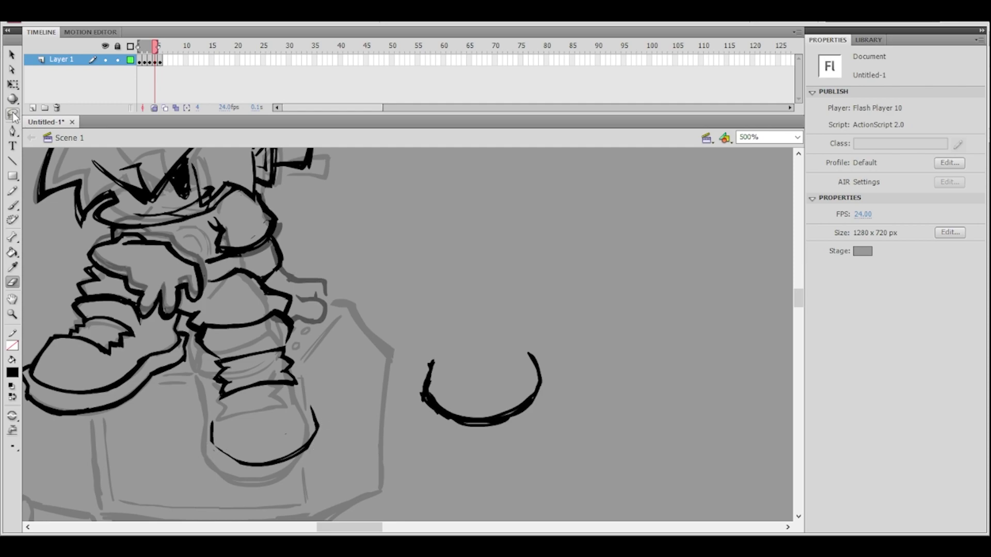
mouse_move(220, 354)
mouse_down()
mouse_move(227, 408)
mouse_move(315, 368)
mouse_move(287, 327)
mouse_move(257, 343)
mouse_up()
click(13, 84)
key(Down)
key(Down)
key(Down)
key(Down)
key(Down)
click(331, 364)
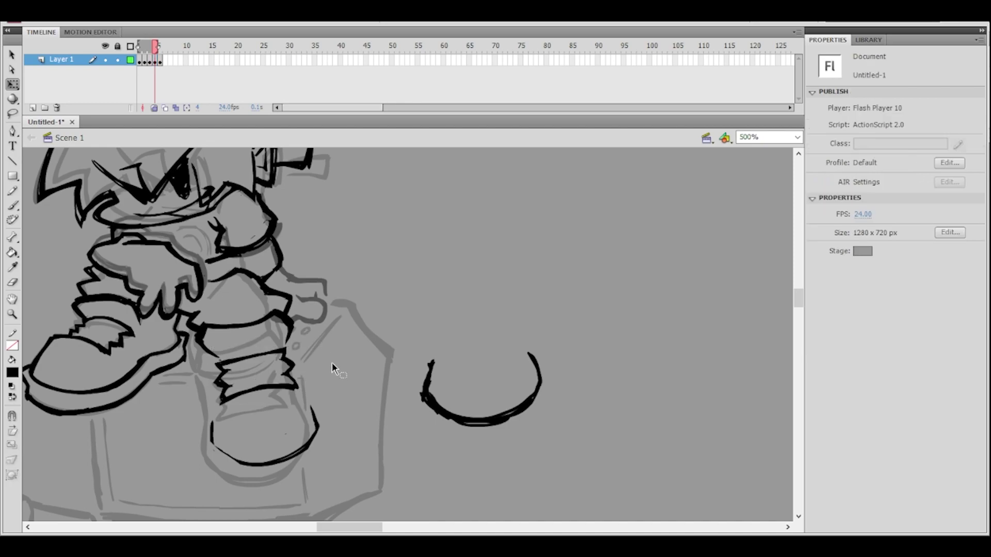
- Thin the upper line of the jagged cuff above the front shoe with the Eraser and touch it up with the Brush
click(12, 283)
mouse_move(221, 361)
mouse_down()
mouse_move(320, 338)
mouse_move(318, 324)
mouse_up()
ctrl+click(326, 347)
drag(198, 350, 218, 357)
drag(312, 325, 305, 333)
key(b)
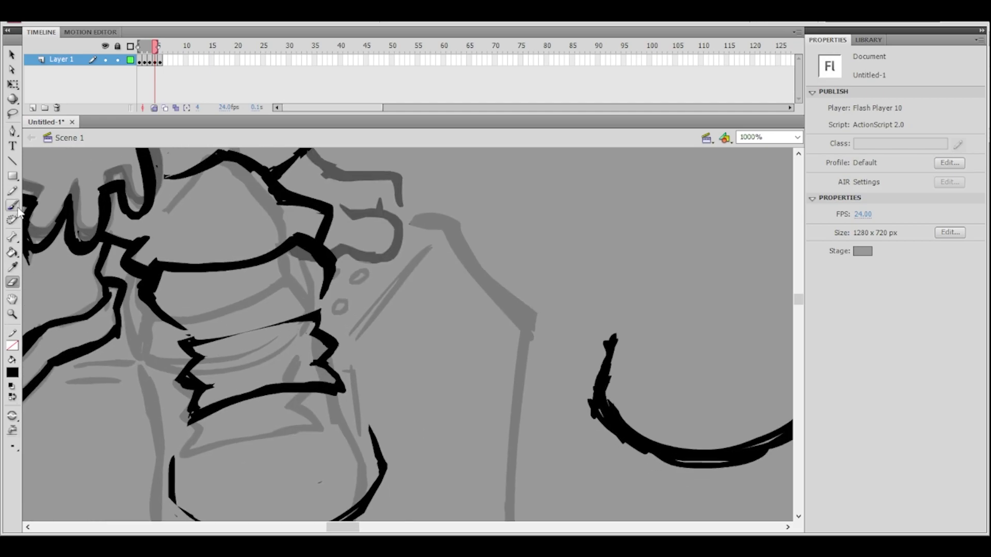
mouse_move(198, 343)
mouse_down()
mouse_move(232, 341)
mouse_move(291, 329)
mouse_move(208, 338)
mouse_move(296, 320)
mouse_up()
key(ctrl+z)
key(ctrl+z)
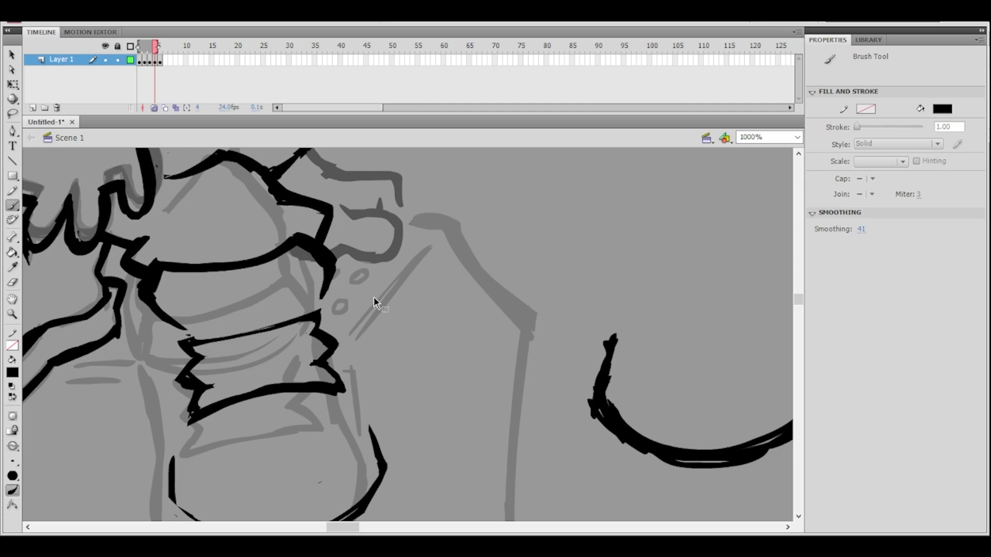
- Brush thicker outlines along both sides of the front shoe's toe, extending the right side up toward the cuff
key(ctrl+minus)
mouse_move(306, 405)
mouse_down()
mouse_move(307, 428)
mouse_move(342, 447)
mouse_up()
drag(401, 382, 407, 426)
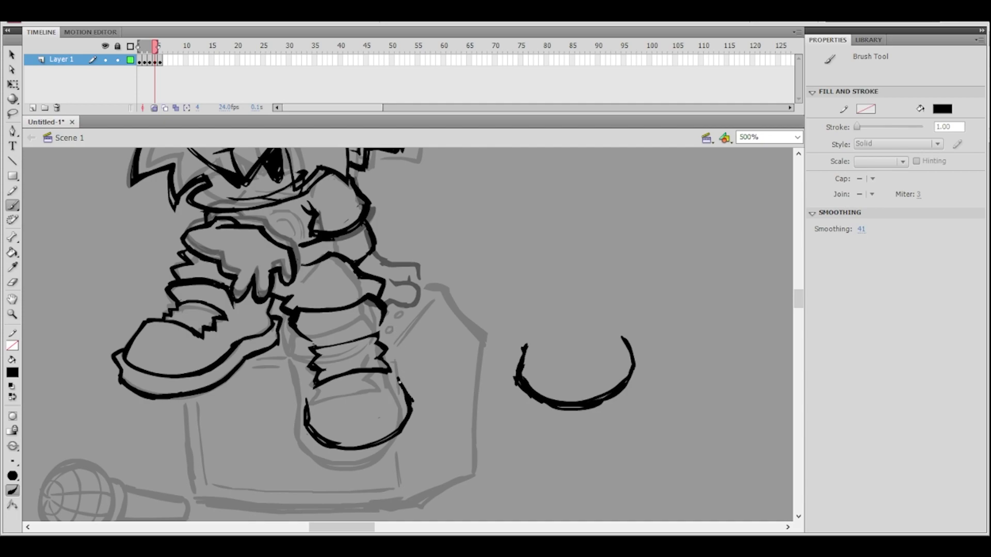
drag(311, 419, 346, 447)
key(ctrl+z)
drag(435, 332, 418, 358)
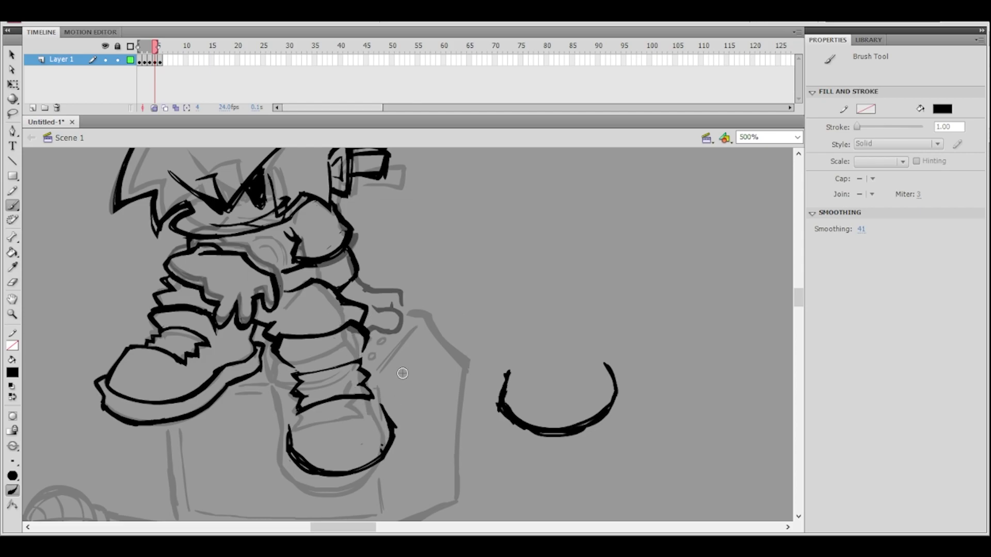
- Erase the stray marks inside the front shoe's toe and try trimming along its lower outline
click(12, 282)
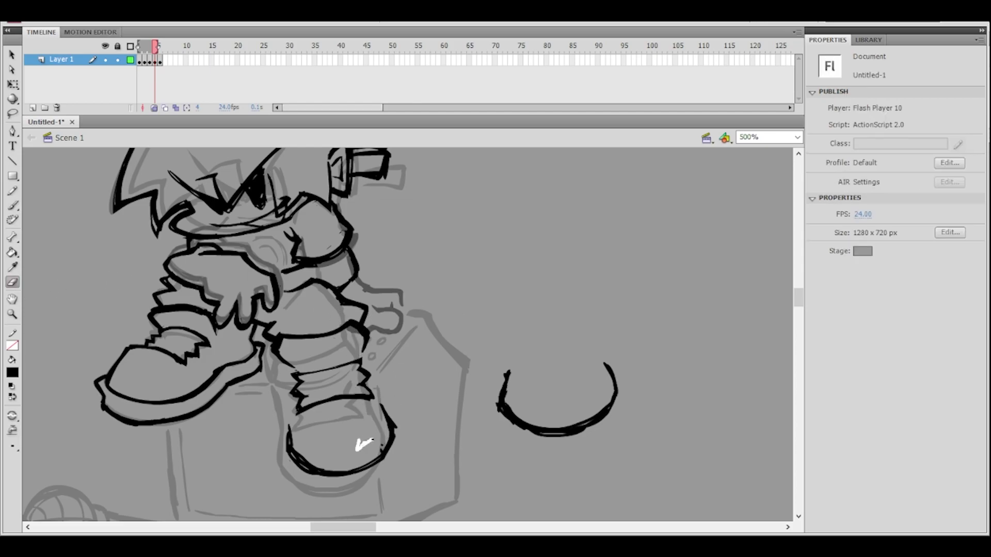
mouse_move(381, 444)
mouse_down()
mouse_move(366, 463)
mouse_move(384, 422)
mouse_move(355, 467)
mouse_move(386, 442)
mouse_up()
mouse_move(321, 469)
mouse_down()
mouse_move(363, 466)
mouse_move(322, 470)
mouse_move(359, 467)
mouse_move(384, 450)
mouse_up()
key(ctrl+z)
mouse_move(321, 469)
mouse_down()
mouse_move(381, 454)
mouse_move(351, 470)
mouse_move(386, 455)
mouse_up()
key(ctrl+z)
- Brush a refining stroke along the right side of the front shoe's toe, up toward the cuff
click(13, 205)
key(ctrl+z)
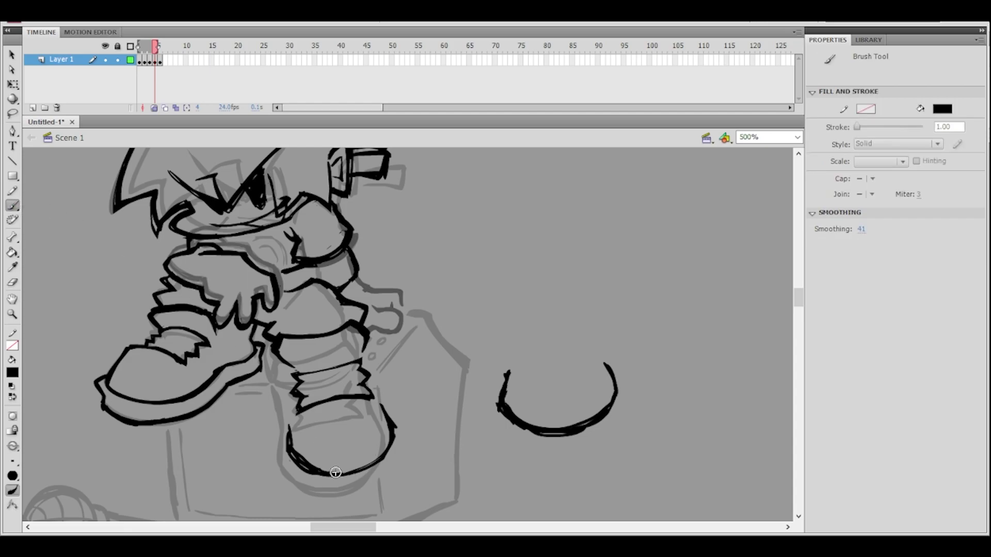
mouse_move(389, 420)
mouse_down()
mouse_move(438, 387)
mouse_move(419, 358)
mouse_move(369, 398)
mouse_up()
mouse_move(409, 335)
mouse_down()
mouse_move(396, 380)
mouse_move(396, 360)
mouse_up()
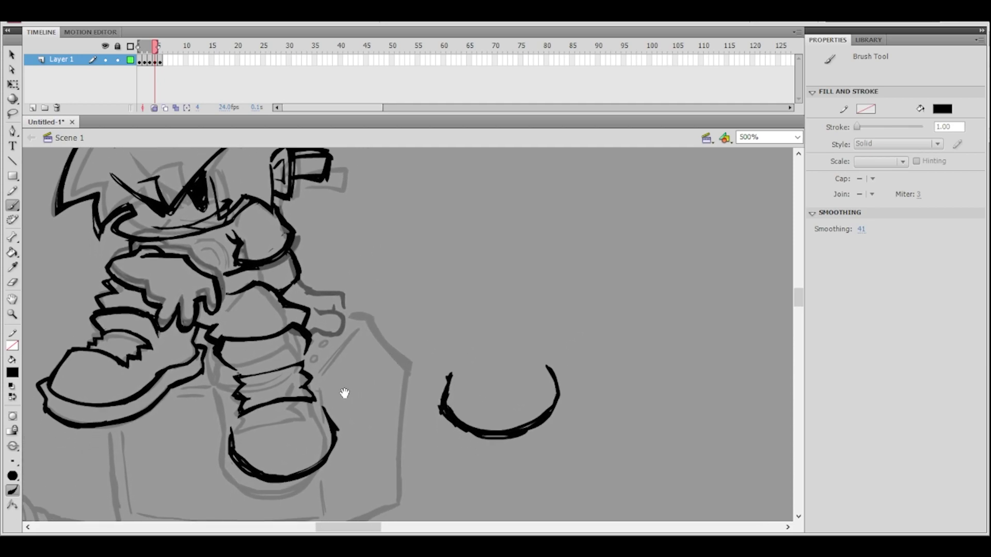
- Nudge and slightly stretch the jagged cuff above the front shoe with Free Transform, and thin its upper line with the Eraser
click(13, 84)
click(336, 431)
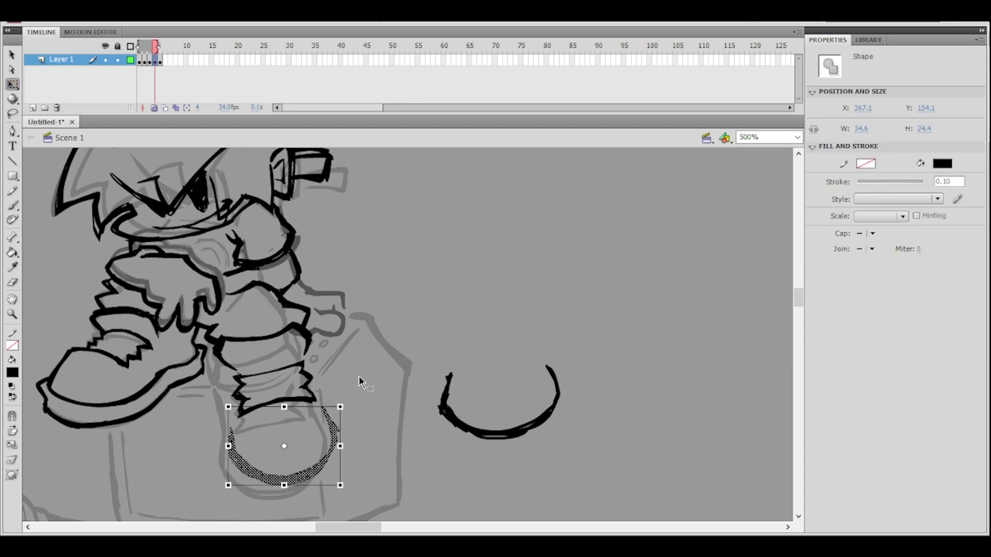
click(358, 380)
drag(305, 397, 307, 399)
drag(277, 361, 276, 359)
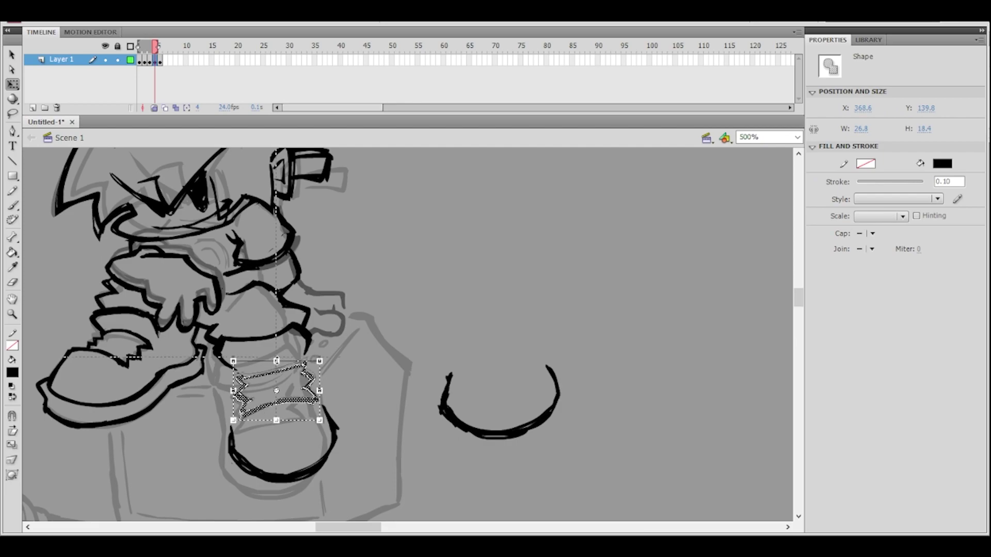
click(345, 361)
key(e)
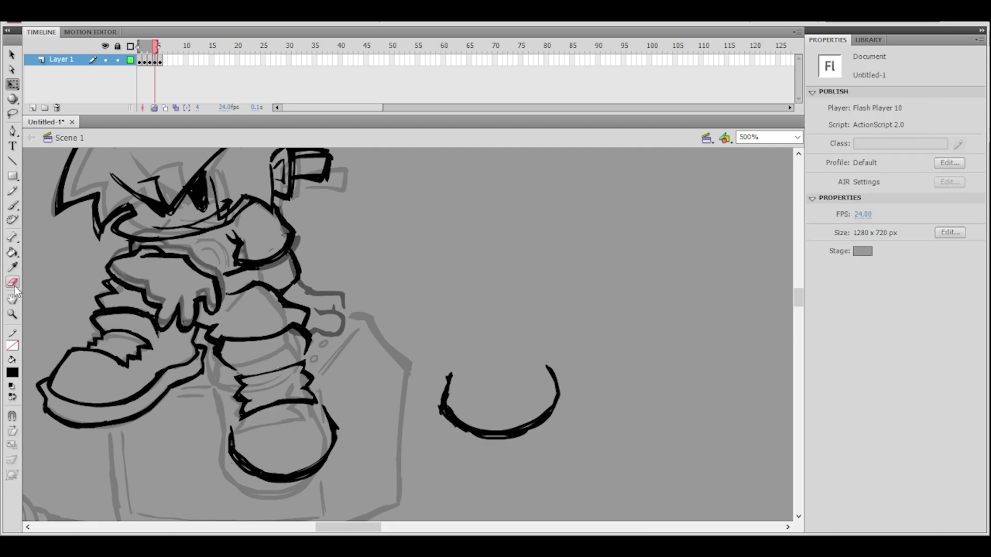
drag(256, 377, 299, 369)
- Brush the front shoe's left side line up past the ankle cuff to the trouser leg, retrying the stroke as needed
key(b)
drag(225, 382, 234, 424)
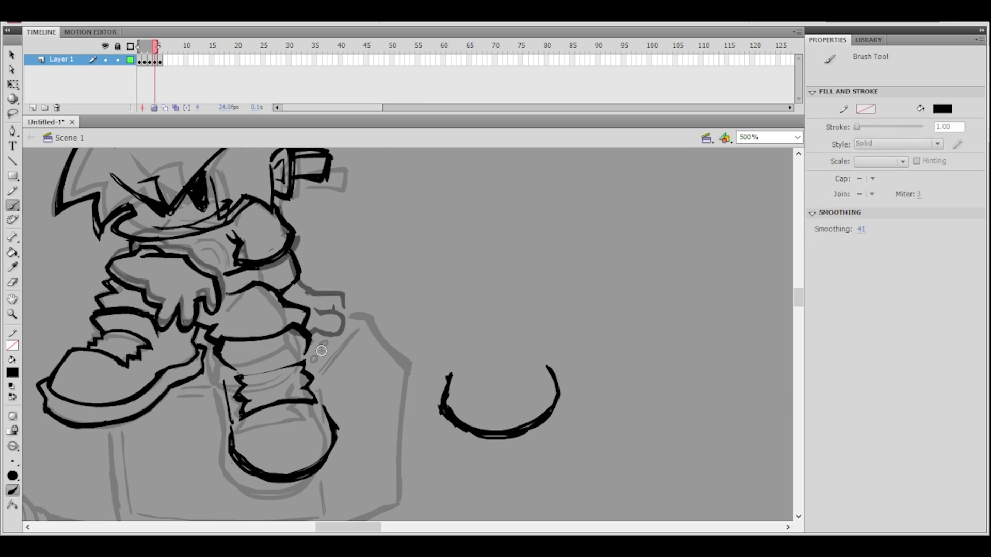
mouse_move(312, 369)
mouse_down()
mouse_move(327, 404)
mouse_move(315, 372)
mouse_move(319, 399)
mouse_up()
key(ctrl+z)
key(ctrl+z)
drag(232, 379, 236, 415)
key(ctrl+z)
drag(226, 382, 233, 420)
drag(217, 363, 227, 389)
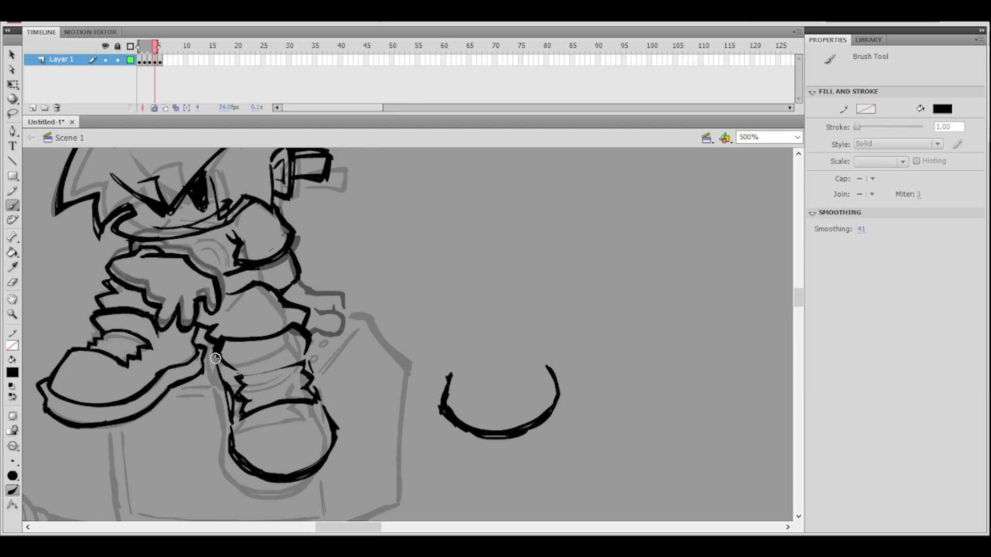
- Trim the inner edge of the front shoe's toe outline and brush a curved sole line just beneath it
click(12, 282)
mouse_move(255, 463)
mouse_down()
mouse_move(294, 473)
mouse_move(325, 452)
mouse_up()
drag(359, 366, 283, 345)
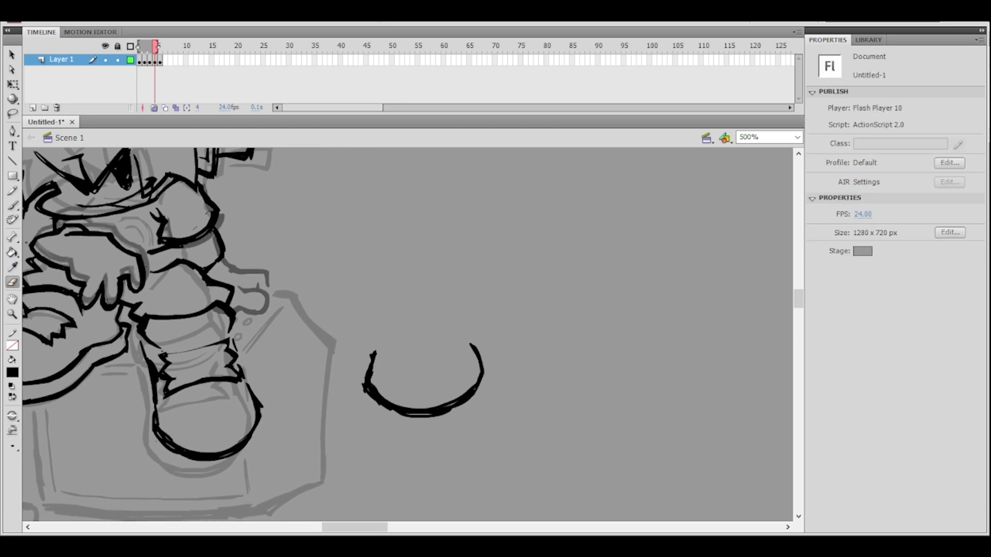
key(b)
mouse_move(172, 448)
mouse_down()
mouse_move(196, 463)
mouse_move(225, 463)
mouse_move(169, 445)
mouse_move(181, 461)
mouse_move(214, 469)
mouse_move(246, 455)
mouse_up()
key(ctrl+z)
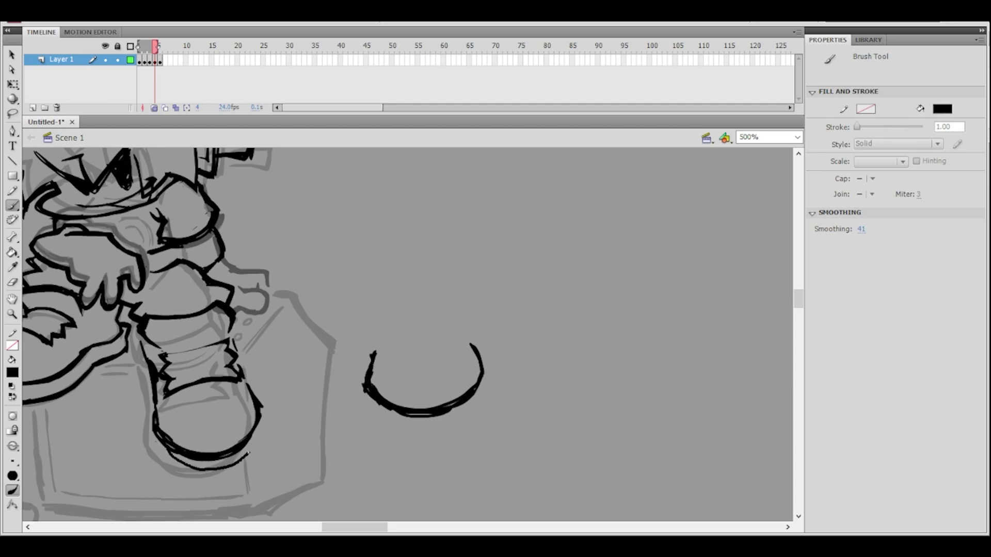
key(ctrl+z)
mouse_move(164, 440)
mouse_down()
mouse_move(189, 464)
mouse_move(221, 461)
mouse_move(245, 452)
mouse_move(258, 424)
mouse_move(201, 468)
mouse_move(236, 457)
mouse_move(264, 423)
mouse_up()
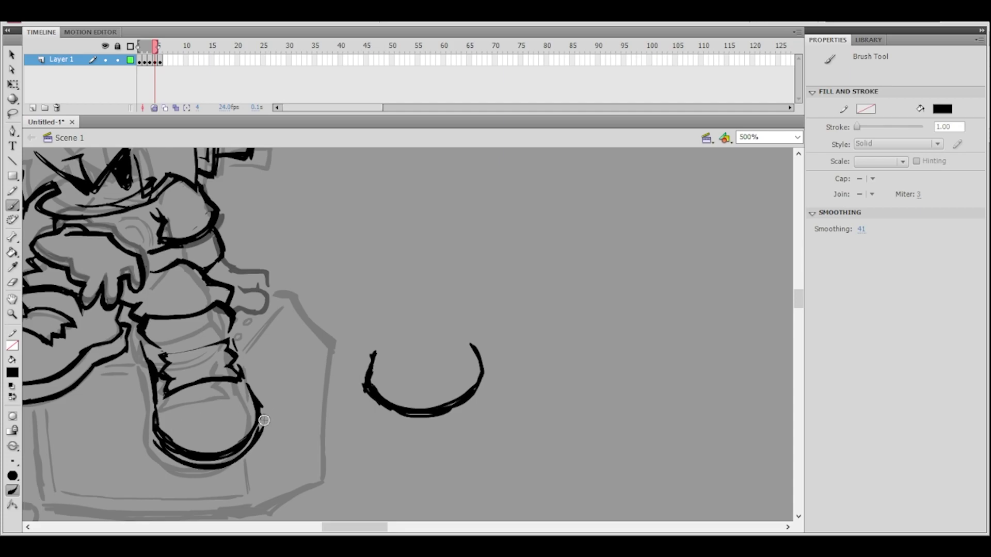
- Erase along the lower toe outline to clear the gap between the front shoe's toe and its sole line
ctrl+shift+click(330, 348)
ctrl+click(388, 347)
ctrl+click(389, 364)
drag(376, 395, 356, 378)
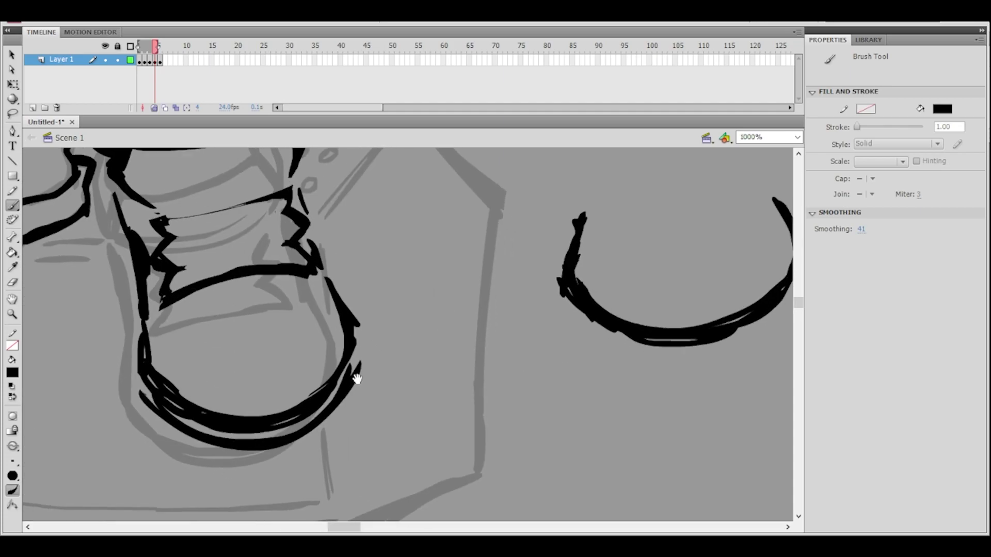
click(13, 282)
drag(192, 419, 269, 434)
mouse_move(200, 422)
mouse_down()
mouse_move(288, 426)
mouse_move(332, 398)
mouse_move(351, 366)
mouse_move(301, 431)
mouse_up()
- Brush the sole line up both sides of the front shoe and thicken its curve beneath the toe
ctrl+shift+click(401, 300)
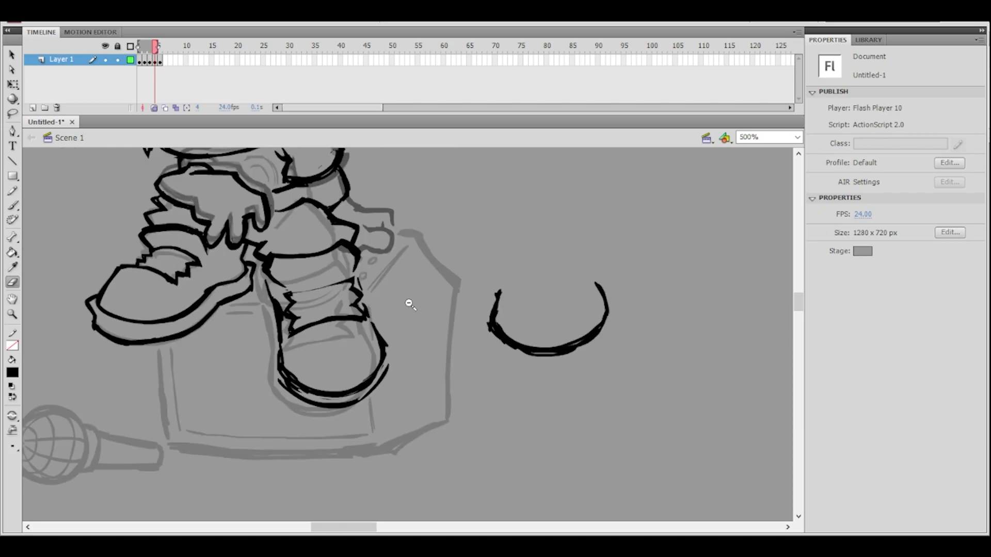
ctrl+shift+click(406, 305)
drag(433, 304, 380, 402)
ctrl+click(383, 399)
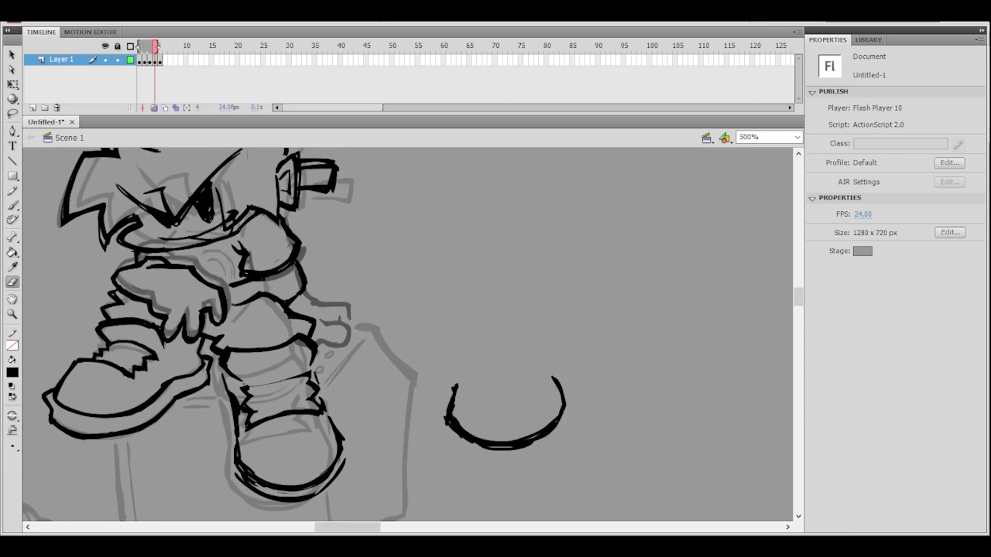
key(b)
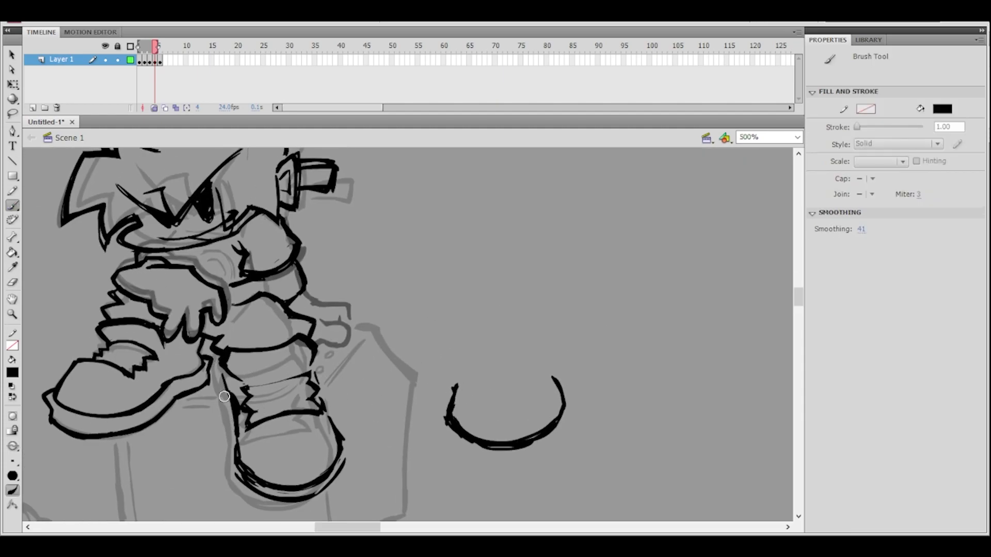
drag(232, 430, 236, 457)
drag(345, 467, 345, 448)
key(ctrl+minus)
mouse_move(394, 352)
mouse_down()
mouse_move(400, 333)
mouse_move(370, 333)
mouse_up()
key(ctrl+equal)
mouse_move(254, 449)
mouse_down()
mouse_move(293, 467)
mouse_move(357, 426)
mouse_move(384, 436)
mouse_up()
scroll(432, 393, down, 3)
scroll(389, 401, up, 3)
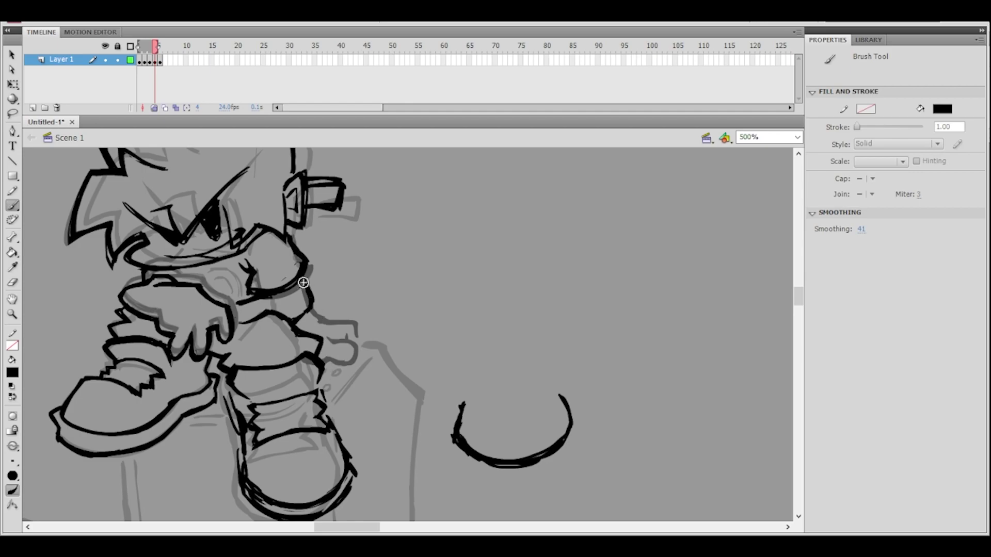
- Trim the left edge of the trouser band above the ankle cuff with the Eraser and rebrush it thicker
ctrl+click(304, 354)
mouse_move(323, 375)
mouse_down()
mouse_move(329, 369)
mouse_move(332, 384)
mouse_up()
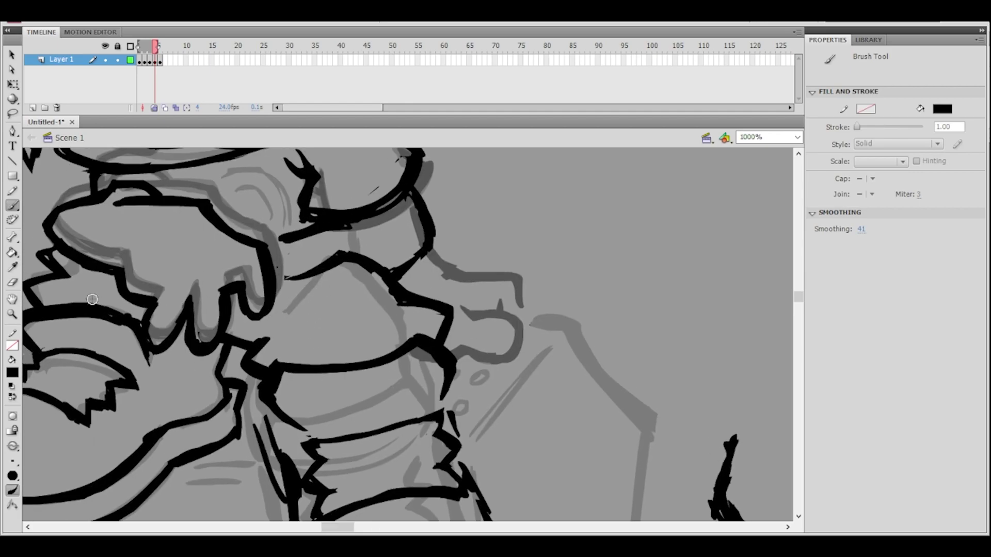
click(12, 282)
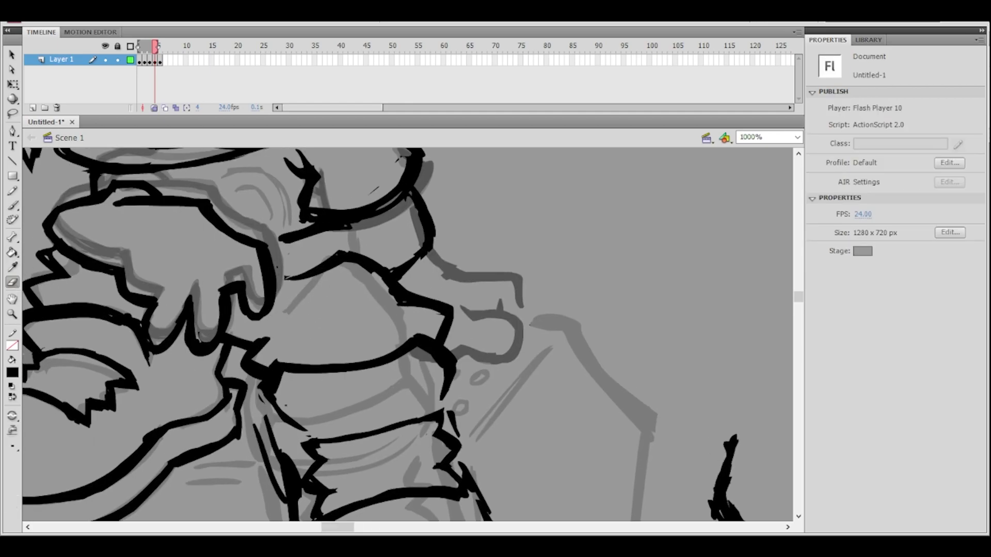
drag(277, 403, 310, 432)
drag(279, 400, 308, 432)
key(ctrl+minus)
key(ctrl+equal)
drag(457, 336, 308, 375)
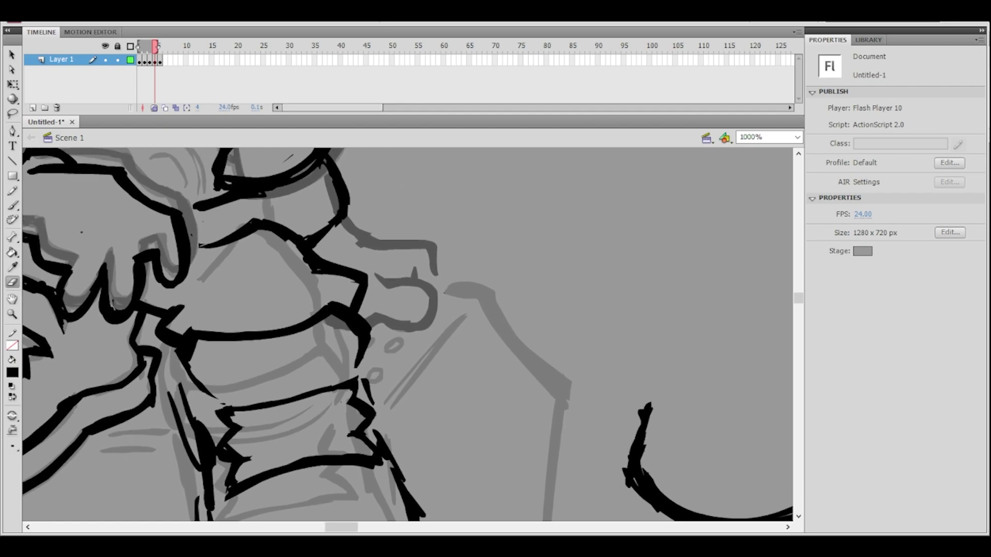
key(b)
mouse_move(211, 393)
mouse_down()
mouse_move(195, 361)
mouse_move(186, 365)
mouse_up()
key(ctrl+z)
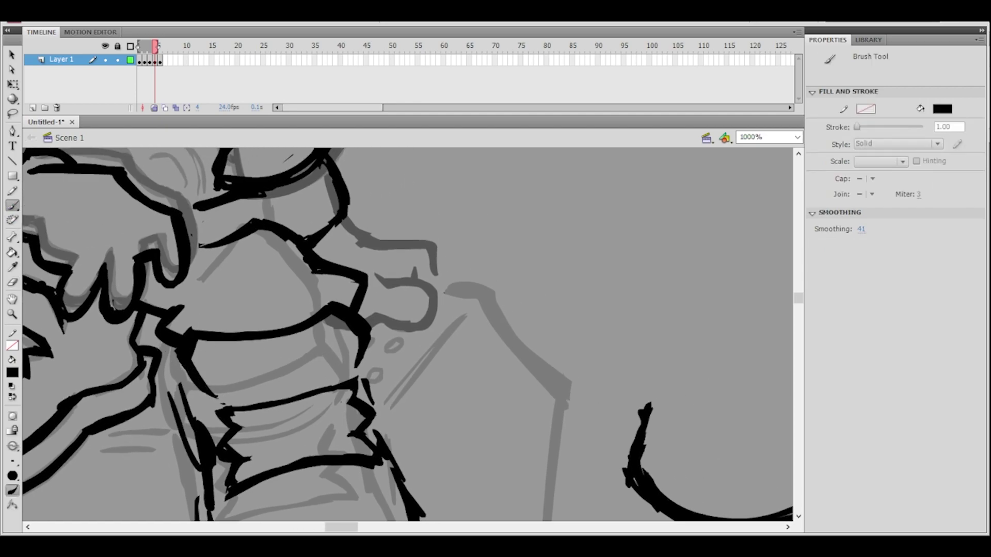
- Erase stray ink between the toe outline and the sole line at the front shoe's lower left side
key(ctrl+minus)
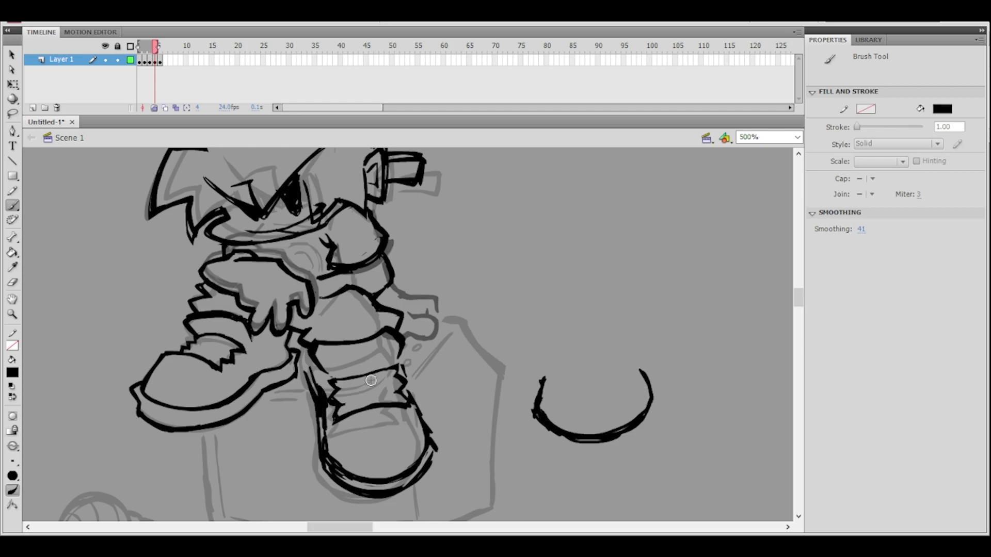
ctrl+click(406, 414)
drag(423, 380, 388, 394)
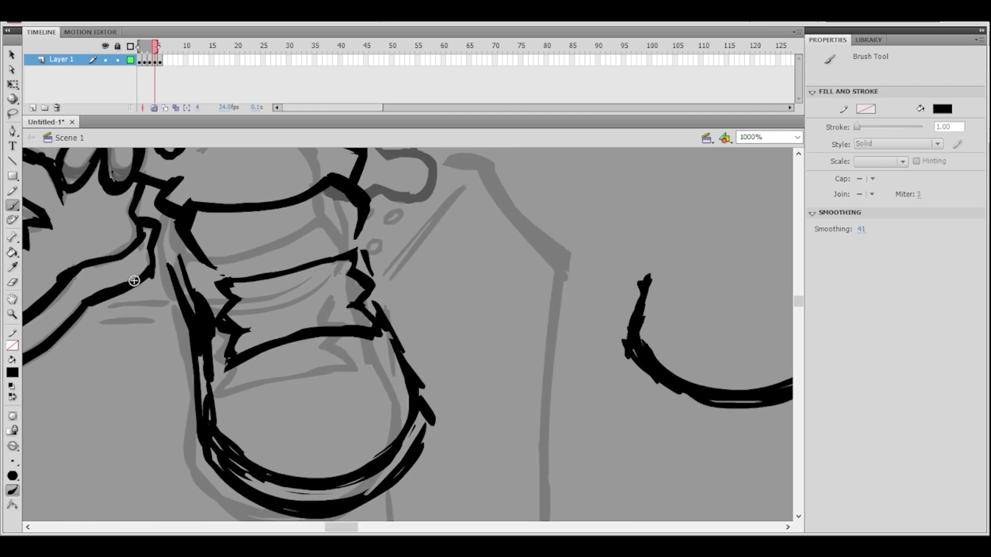
click(14, 282)
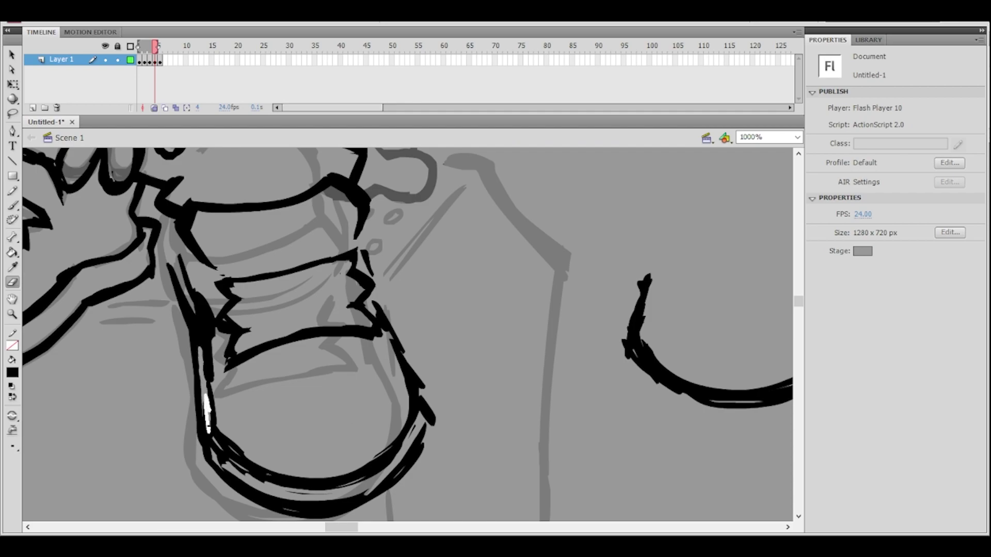
mouse_move(218, 455)
mouse_down()
mouse_move(249, 479)
mouse_move(233, 464)
mouse_up()
- Brush refining strokes along the left side of the front shoe's sole rim and close the rim's right corner
key(b)
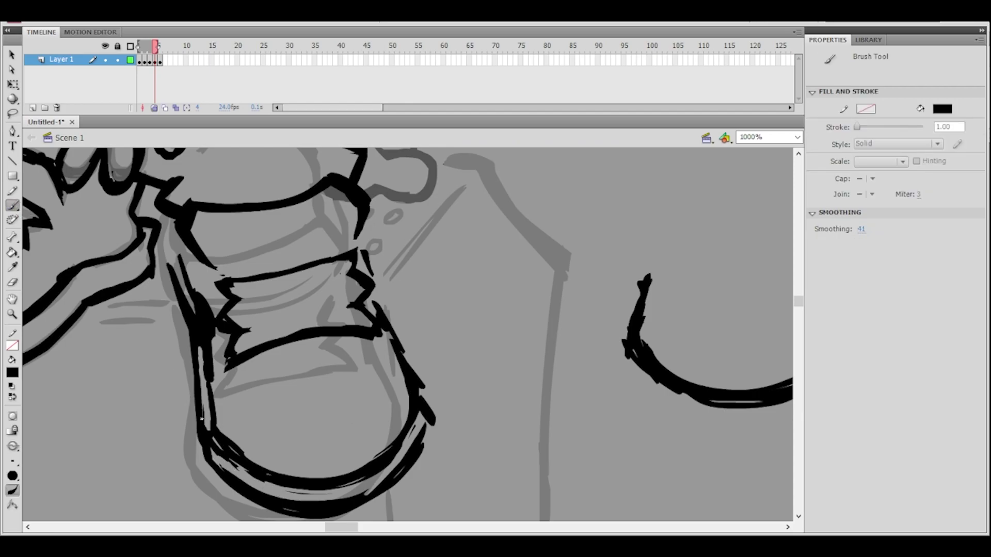
ctrl+shift+click(369, 365)
drag(436, 342, 370, 368)
ctrl+click(371, 368)
mouse_move(181, 401)
mouse_down()
mouse_move(211, 430)
mouse_move(177, 380)
mouse_up()
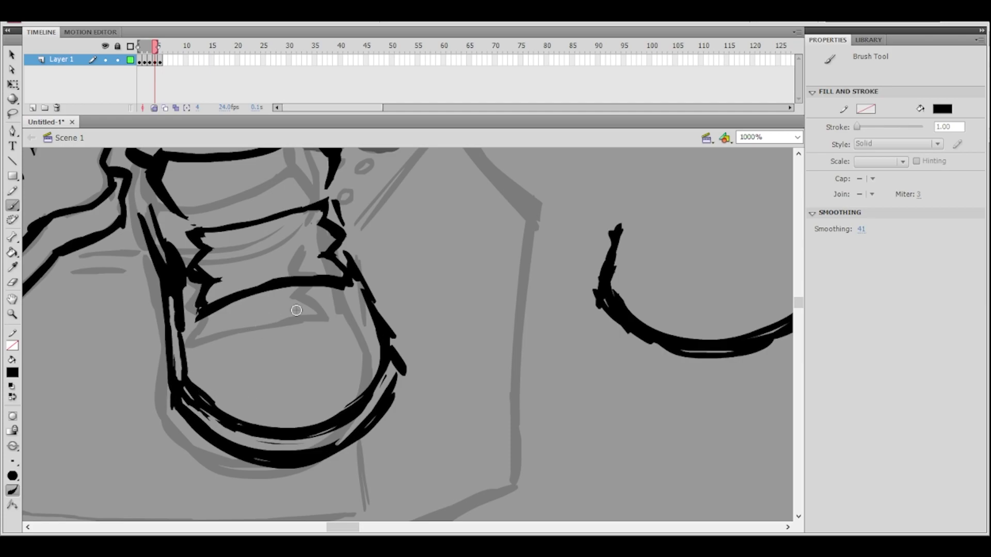
ctrl+shift+click(418, 323)
ctrl+click(423, 327)
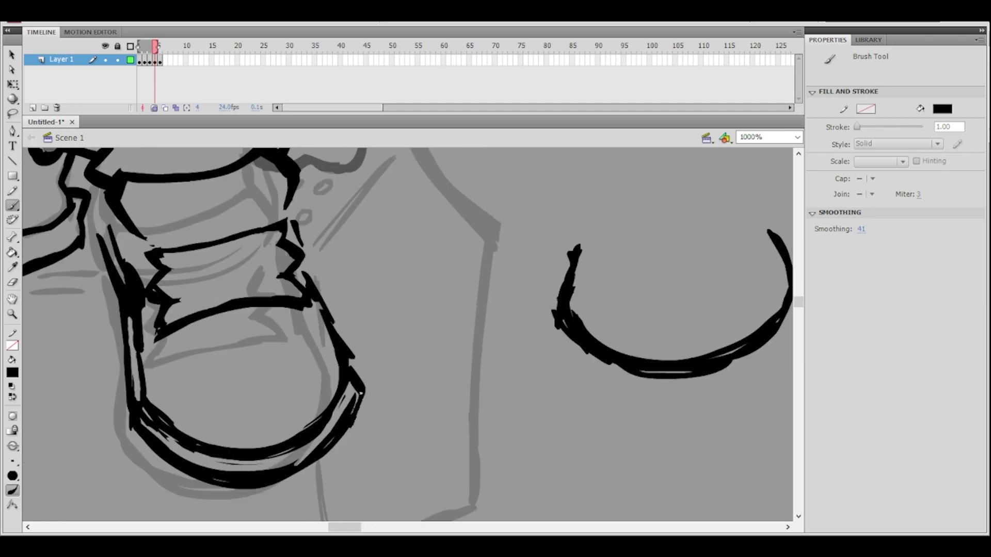
ctrl+alt+click(390, 339)
ctrl+alt+click(400, 331)
ctrl+click(380, 372)
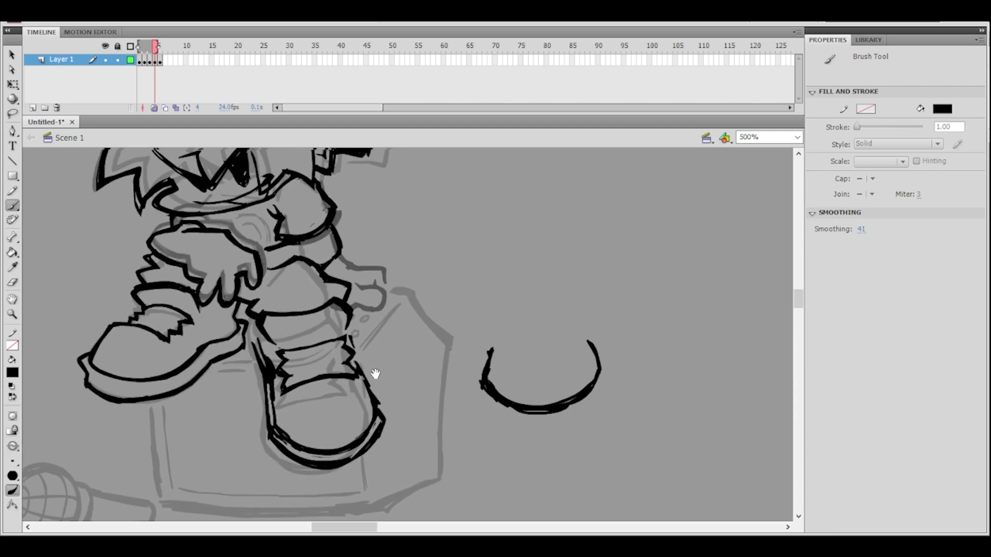
ctrl+click(349, 365)
drag(208, 364, 216, 436)
- Move and slightly rotate the small loose stroke at the ankle cuff's upper right corner so it joins the cuff
drag(389, 342, 375, 391)
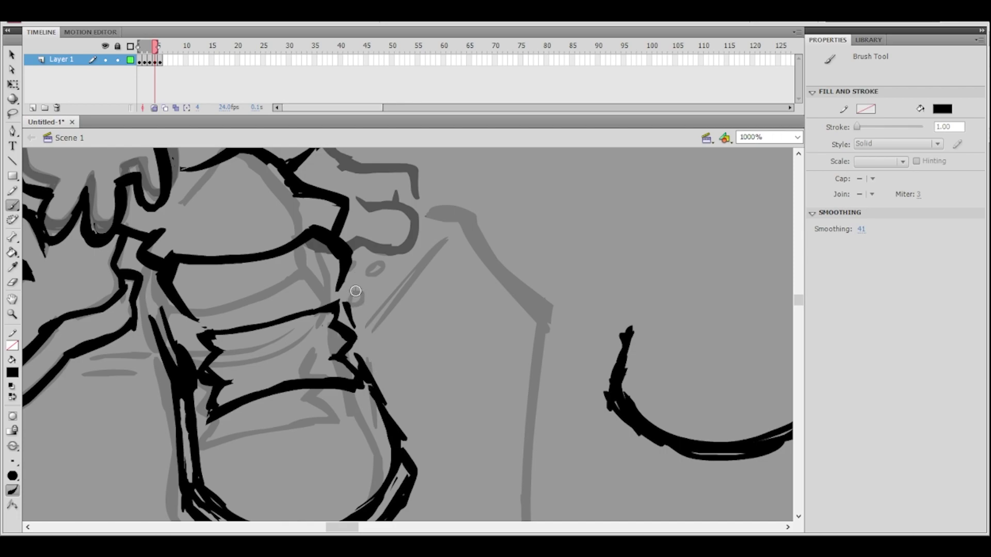
click(14, 84)
click(347, 313)
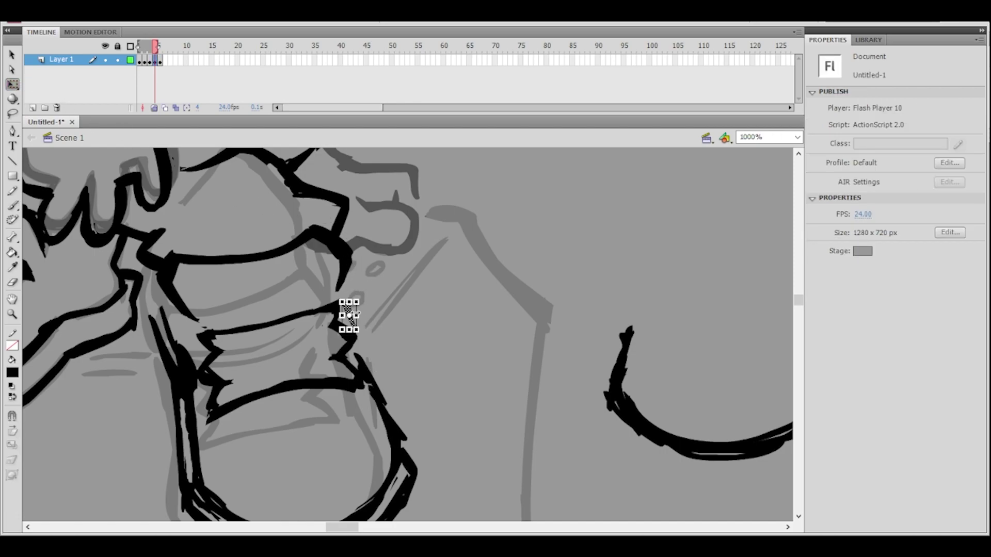
key(Left)
key(Down)
click(389, 302)
click(349, 313)
drag(365, 297, 371, 298)
click(389, 292)
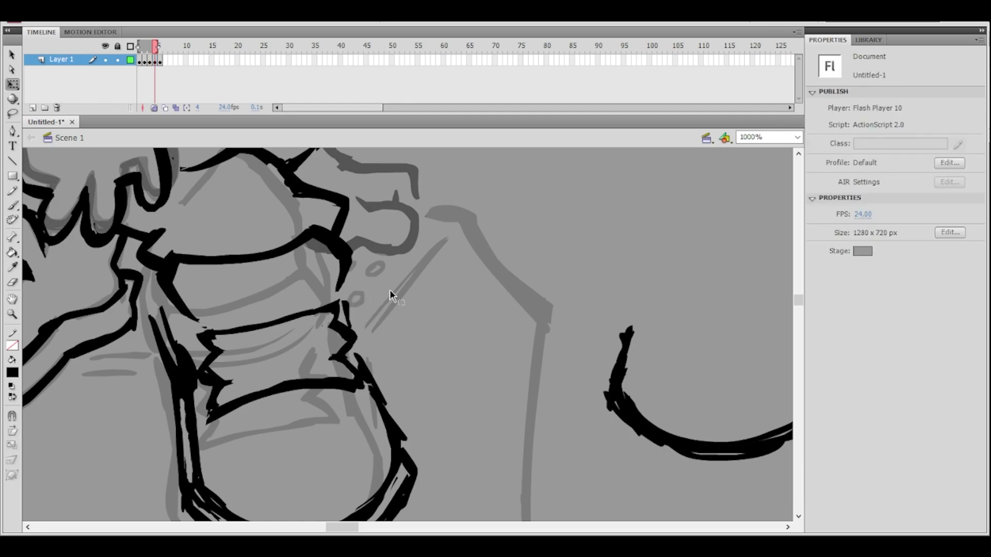
- Erase excess ink between the double lines along the front shoe's left side
key(ctrl+minus)
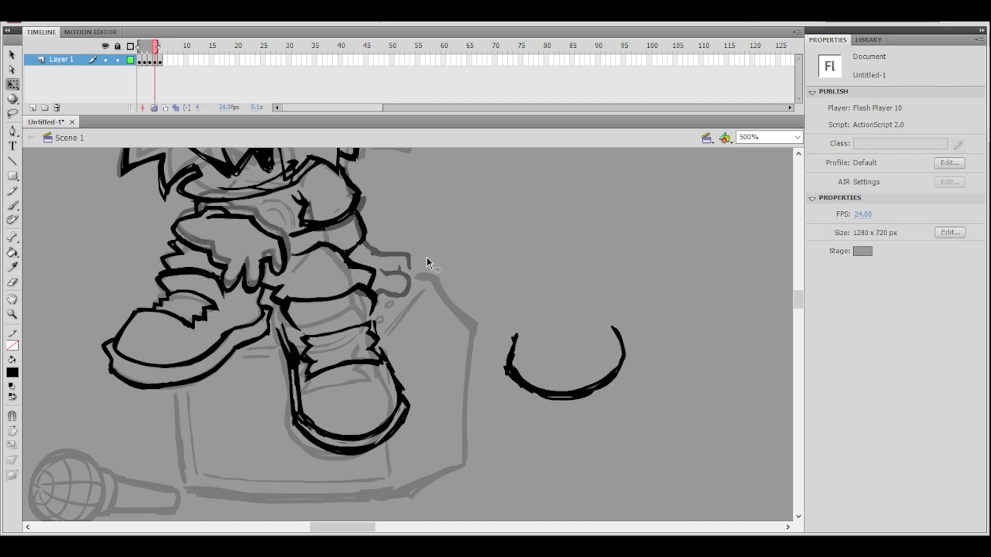
click(13, 282)
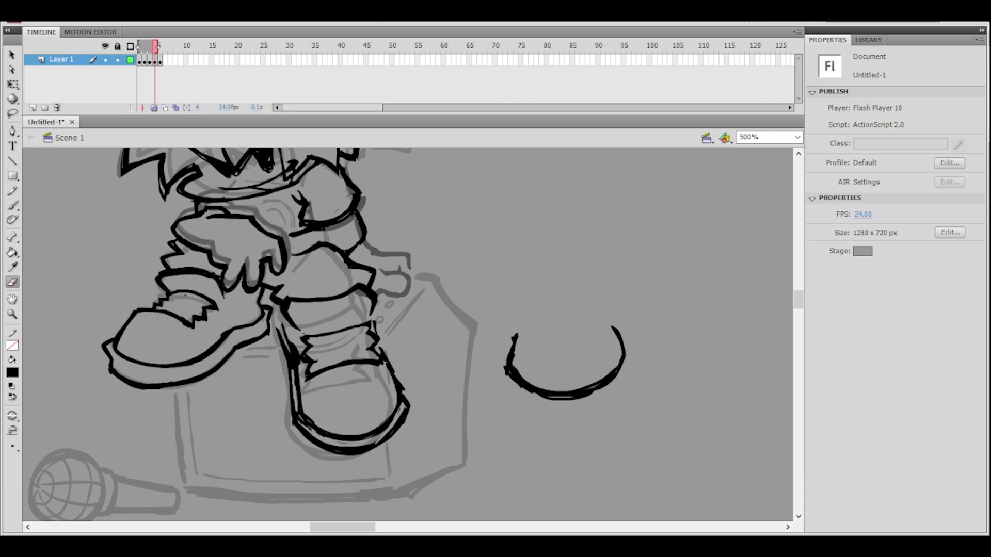
key(ctrl+=)
mouse_move(269, 380)
mouse_down()
mouse_move(303, 428)
mouse_move(268, 392)
mouse_up()
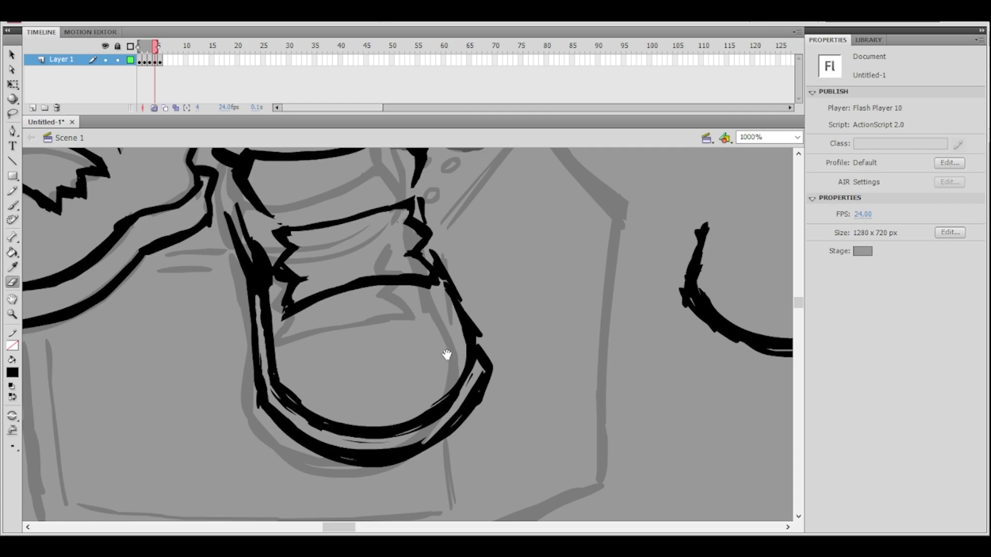
key(ctrl+minus)
drag(409, 334, 404, 424)
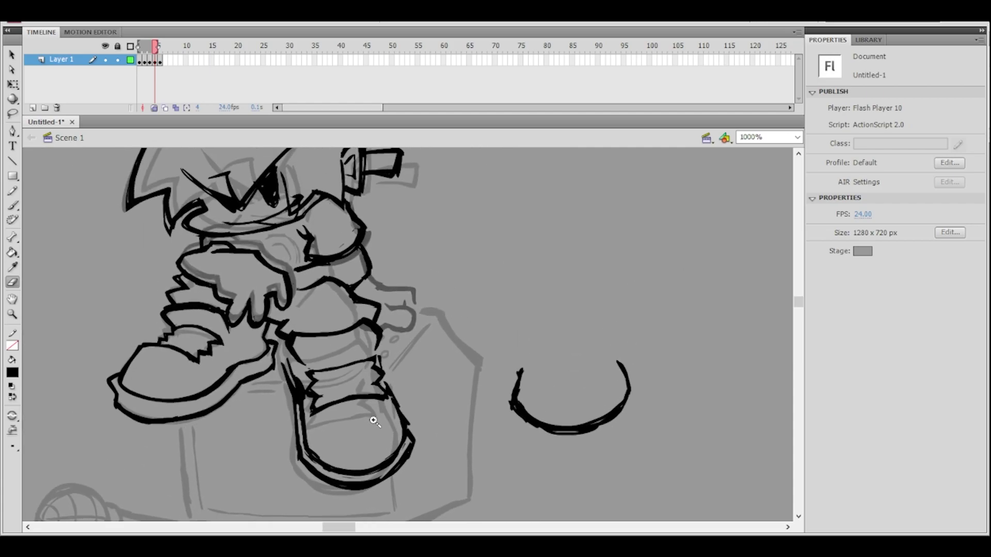
key(ctrl+=)
drag(251, 278, 256, 345)
drag(238, 294, 262, 403)
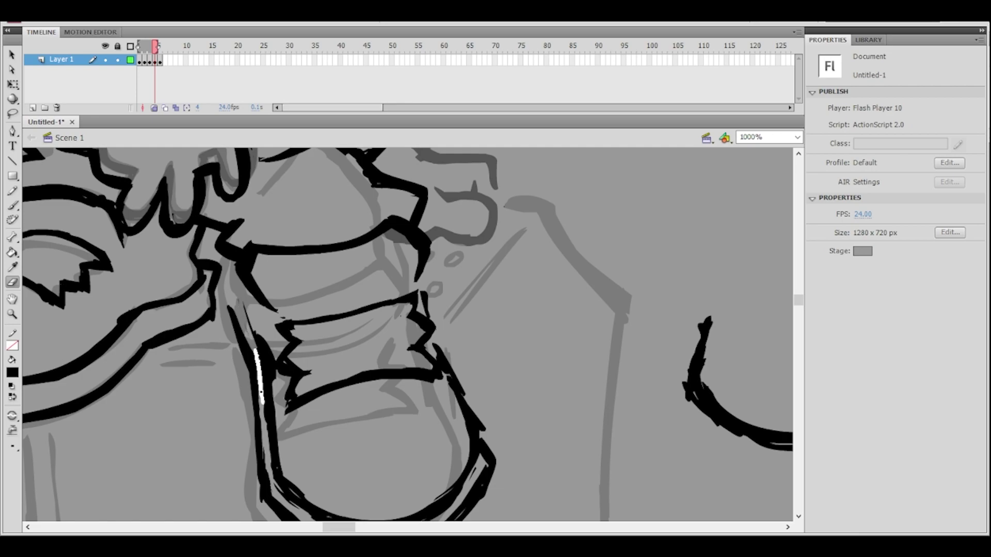
- Extend the cleared gap on the front shoe's left side up beside the ankle cuff with the Eraser
drag(373, 332, 356, 297)
drag(252, 393, 253, 404)
key(ctrl+z)
drag(242, 321, 251, 394)
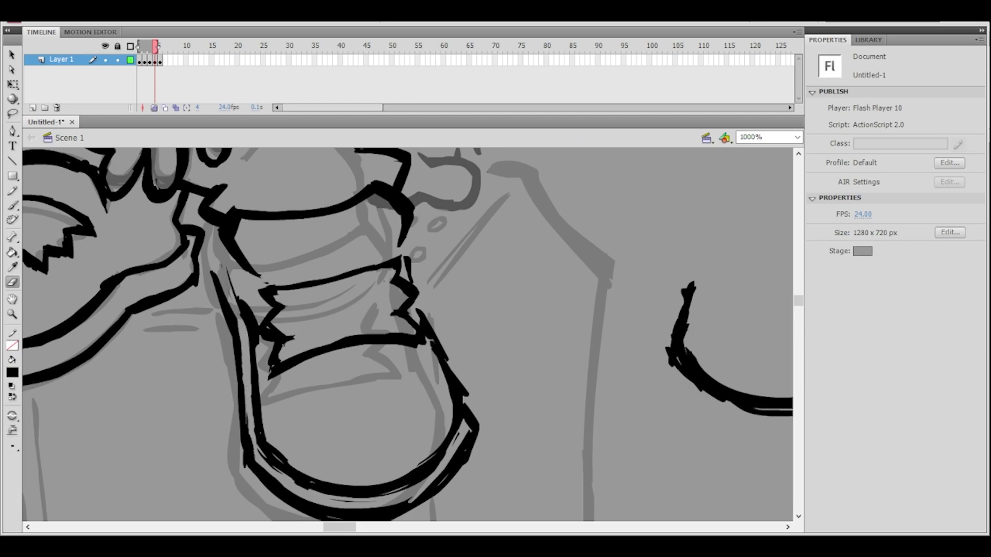
drag(242, 295, 250, 313)
- Brush the upper end of the shoe's inner left line beside the ankle cuff, up toward the trouser band
drag(289, 223, 270, 301)
click(12, 205)
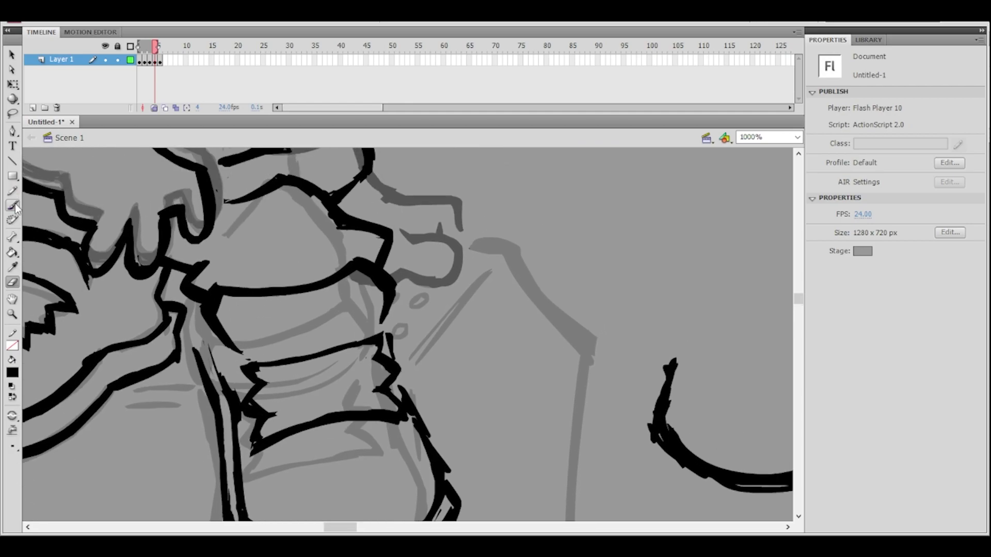
drag(209, 347, 229, 388)
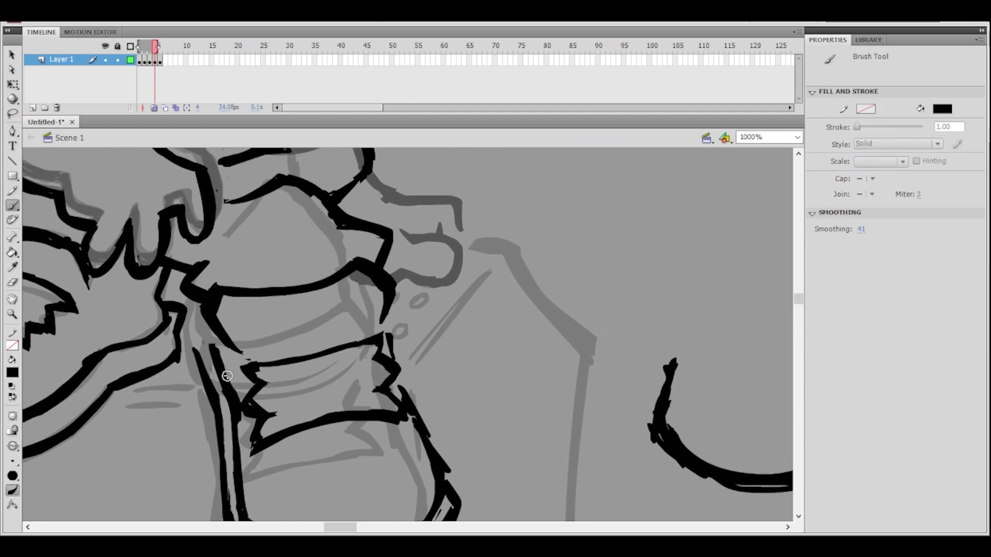
- Brush the front shoe's left outline upward to join the lower left corner of the trouser band
ctrl+alt+click(410, 304)
ctrl+alt+click(413, 317)
ctrl+click(396, 334)
ctrl+click(387, 370)
drag(275, 339, 279, 366)
drag(434, 278, 414, 344)
drag(242, 352, 265, 397)
key(ctrl+z)
drag(239, 353, 259, 388)
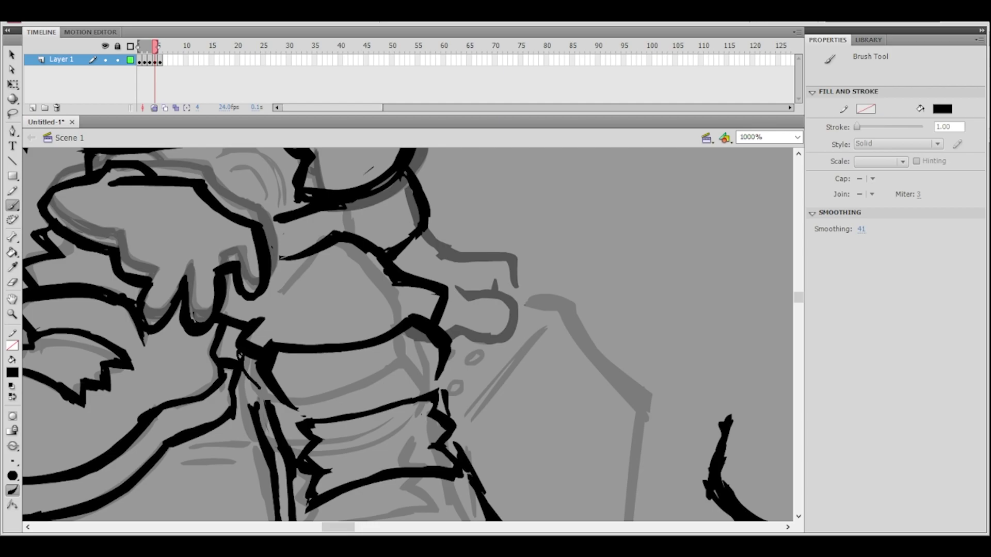
mouse_move(236, 355)
mouse_down()
mouse_move(258, 390)
mouse_move(235, 369)
mouse_move(238, 353)
mouse_move(239, 377)
mouse_move(258, 392)
mouse_up()
ctrl+shift+click(461, 318)
ctrl+click(369, 365)
drag(376, 345, 367, 393)
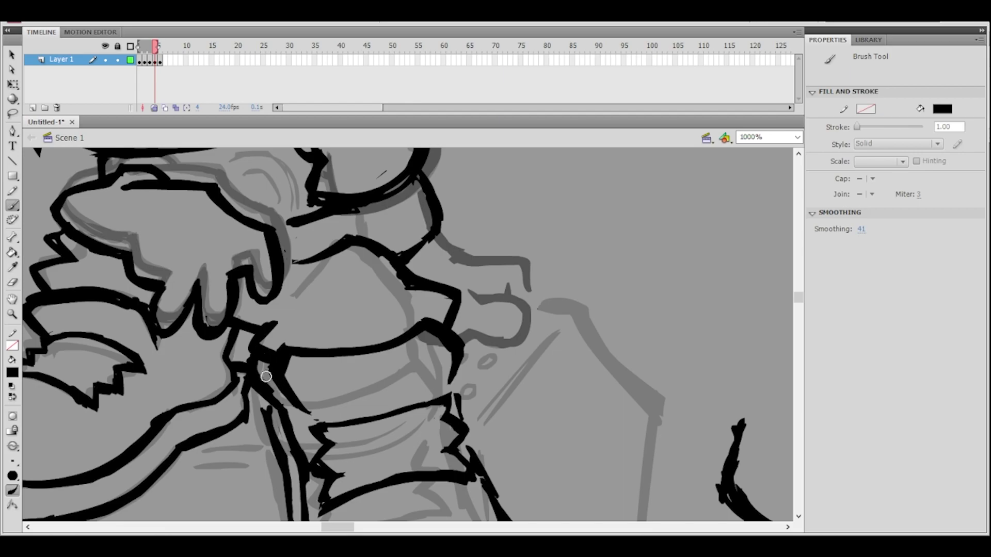
- Trim the underside of the ankle cuff's lower edge on the front shoe with the Eraser
ctrl+shift+click(401, 325)
ctrl+shift+click(426, 326)
ctrl+click(421, 366)
mouse_move(400, 313)
mouse_down()
mouse_move(408, 363)
mouse_move(377, 355)
mouse_up()
ctrl+click(398, 333)
ctrl+shift+click(403, 340)
ctrl+click(410, 338)
click(12, 282)
key(ctrl+z)
drag(400, 321, 378, 314)
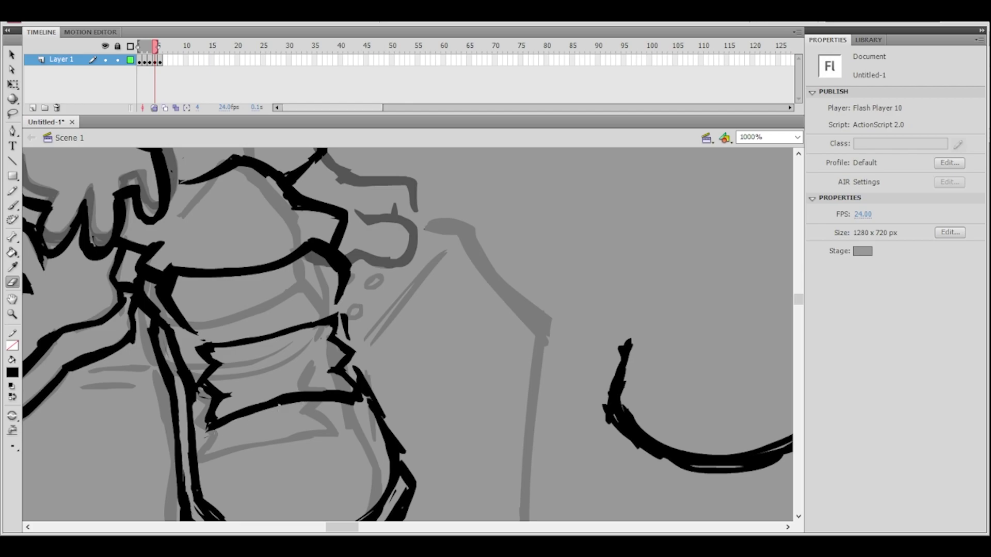
drag(399, 364, 364, 396)
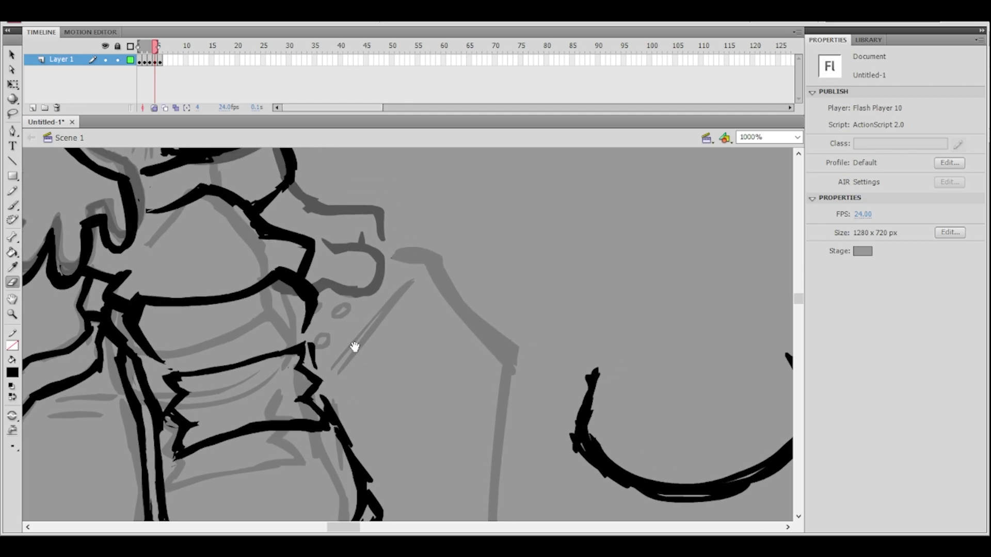
ctrl+alt+click(374, 331)
ctrl+alt+click(410, 340)
ctrl+click(406, 337)
ctrl+click(402, 347)
drag(401, 348, 414, 312)
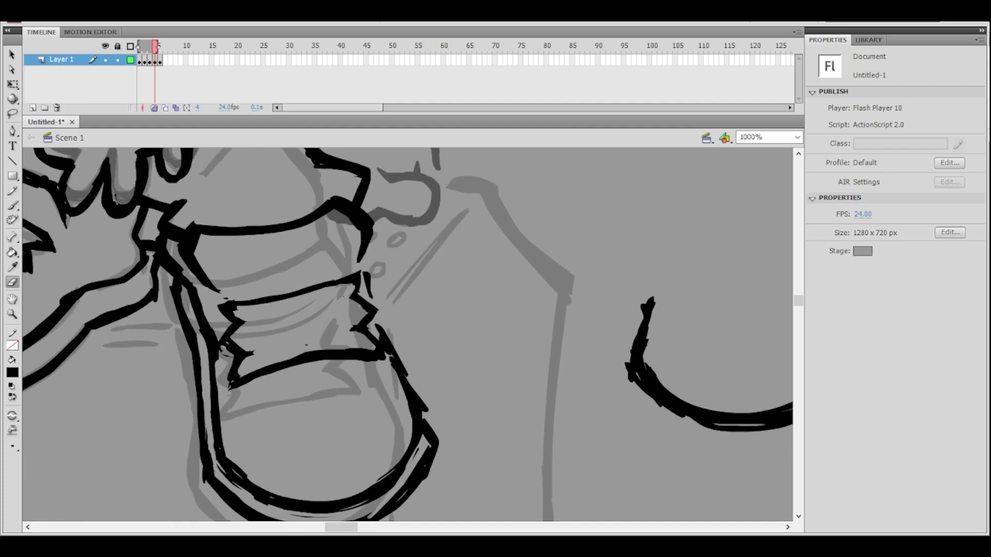
mouse_move(232, 396)
mouse_down()
mouse_move(275, 371)
mouse_move(384, 361)
mouse_up()
key(ctrl+minus)
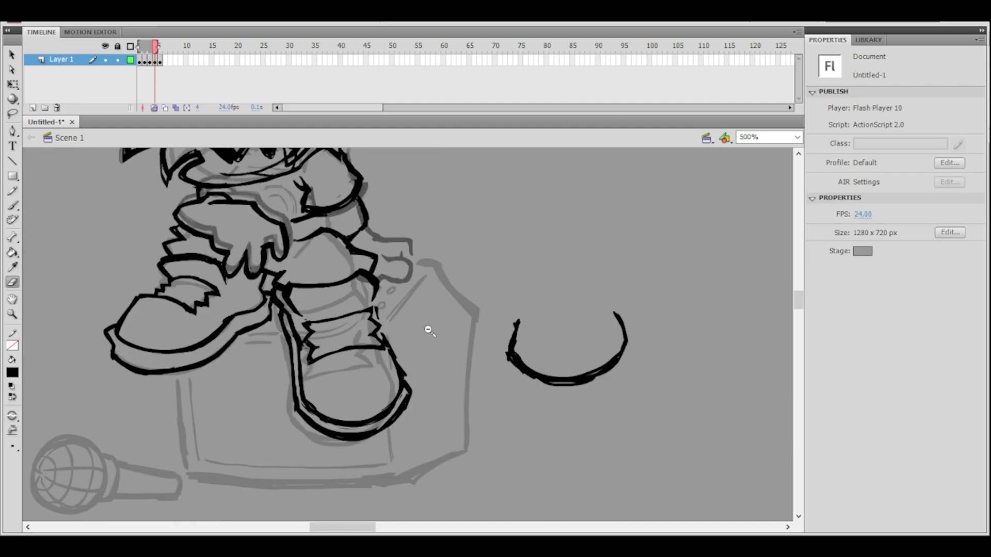
- Erase excess ink along the upper side of the ankle cuff's lower edge, redoing the first pass
key(ctrl+equal)
mouse_move(277, 363)
mouse_down()
mouse_move(369, 339)
mouse_move(386, 345)
mouse_up()
key(ctrl+z)
drag(271, 365, 382, 339)
drag(302, 356, 396, 340)
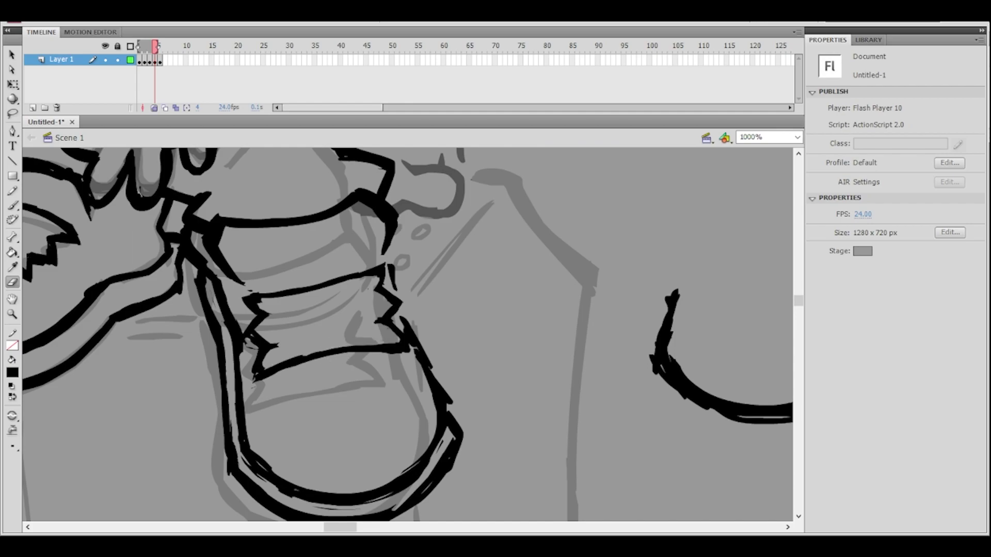
ctrl+alt+click(454, 302)
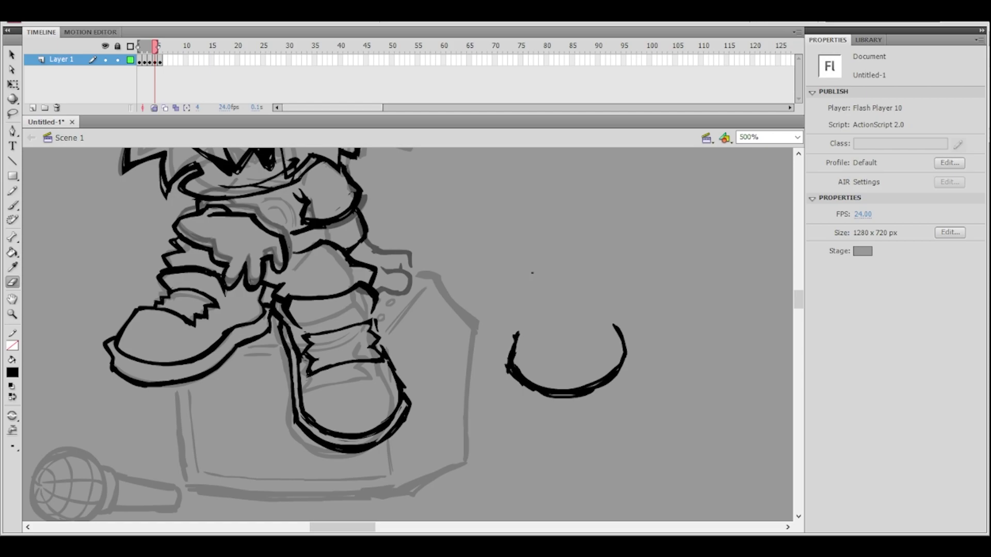
- Try to adjust the lassoed ankle cuff outline with Free Transform
key(ctrl+equal)
key(l)
mouse_move(338, 300)
mouse_down()
mouse_move(187, 327)
mouse_move(197, 407)
mouse_move(266, 426)
mouse_move(356, 406)
mouse_move(363, 379)
mouse_move(337, 301)
mouse_up()
click(13, 84)
mouse_move(192, 343)
mouse_down()
mouse_move(200, 335)
mouse_move(198, 347)
mouse_up()
drag(278, 365, 345, 340)
drag(192, 364, 197, 365)
click(415, 321)
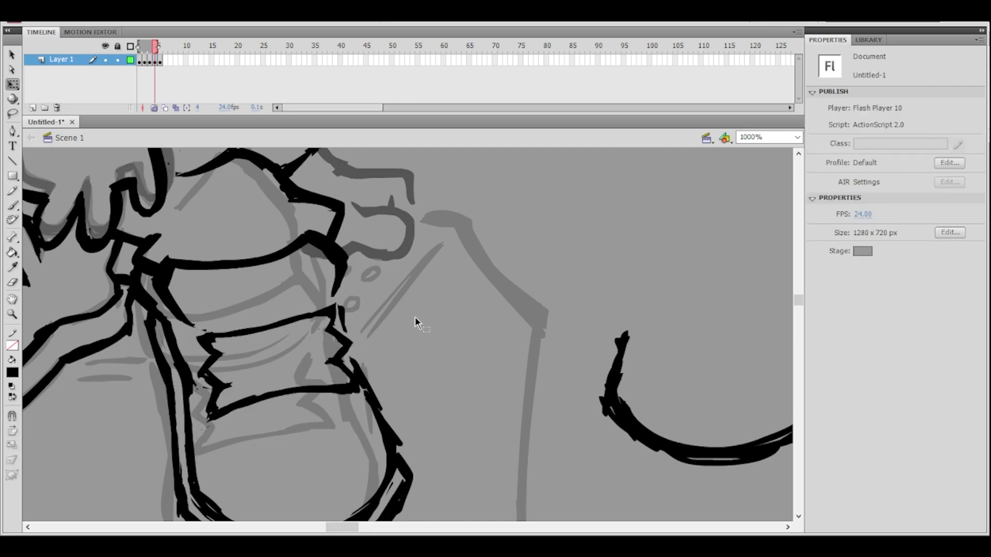
click(415, 323)
key(ctrl+z)
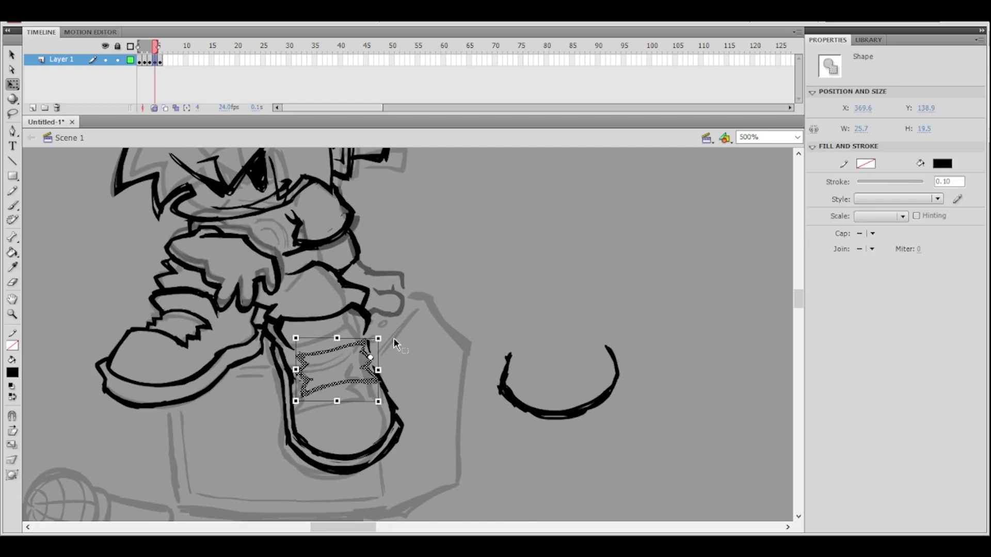
key(ctrl+equal)
click(421, 352)
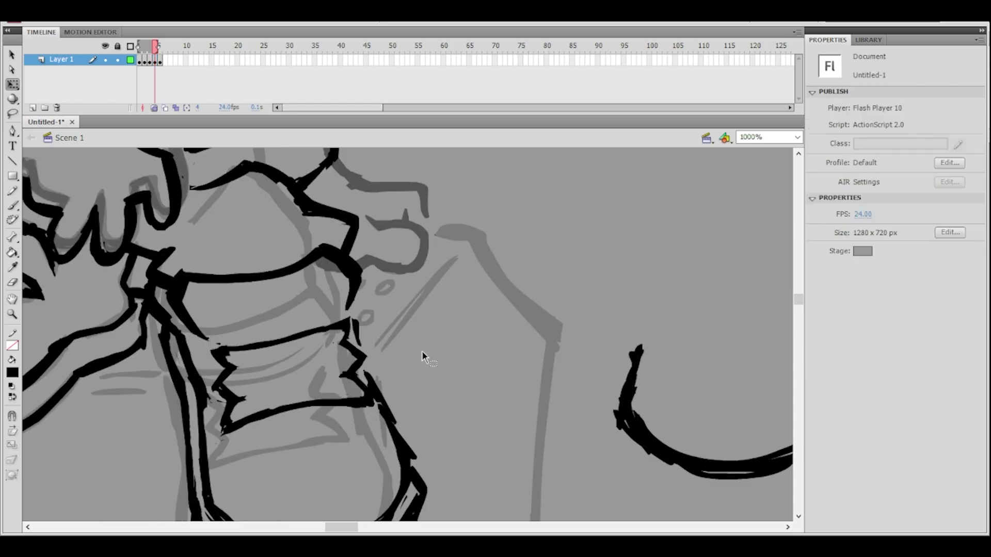
- Thin the right part of the ankle cuff's lower edge with the Eraser at a larger size
key(e)
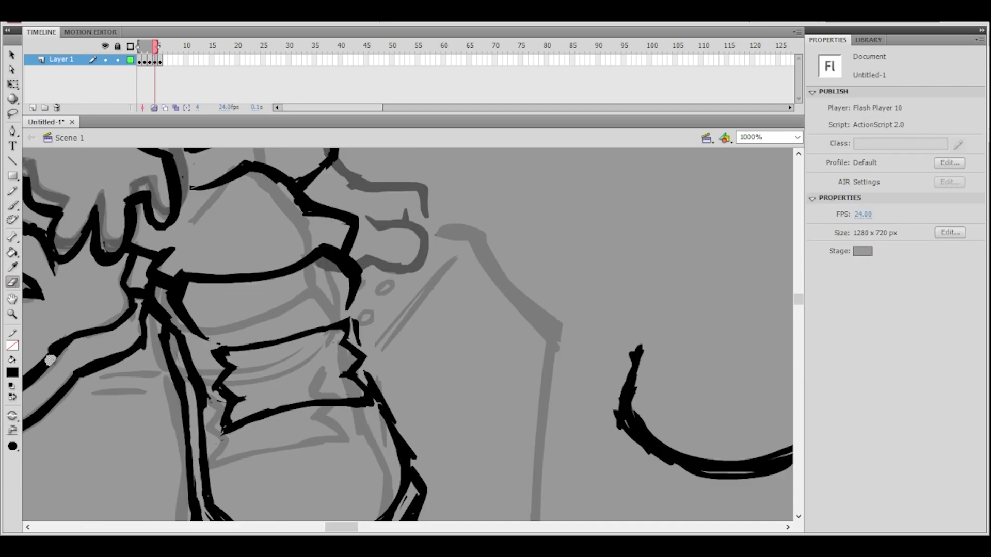
drag(303, 415, 374, 407)
drag(279, 419, 368, 402)
key(ctrl+minus)
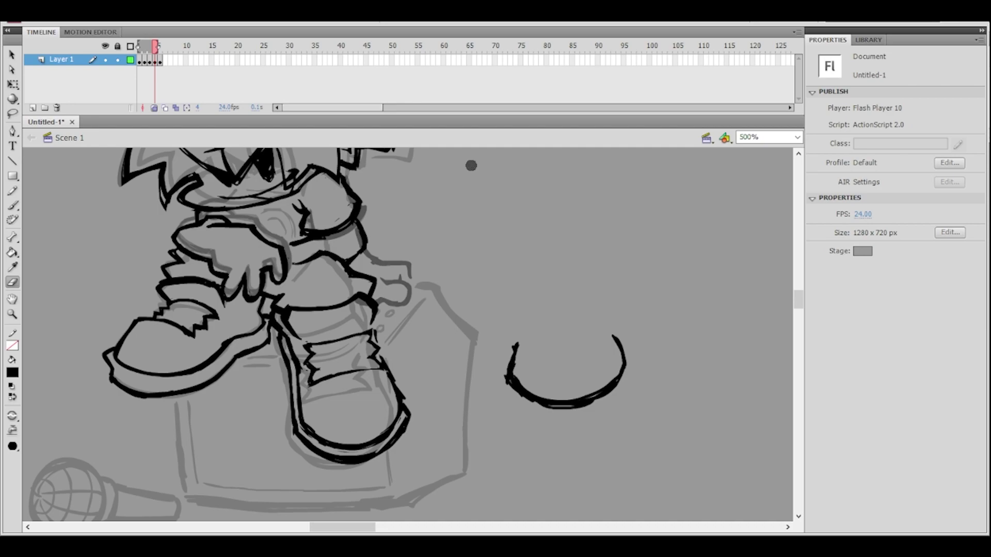
- Brush over the ankle cuff's lower edge to thicken it evenly, undoing the surplus stroke
click(13, 205)
key(ctrl+equal)
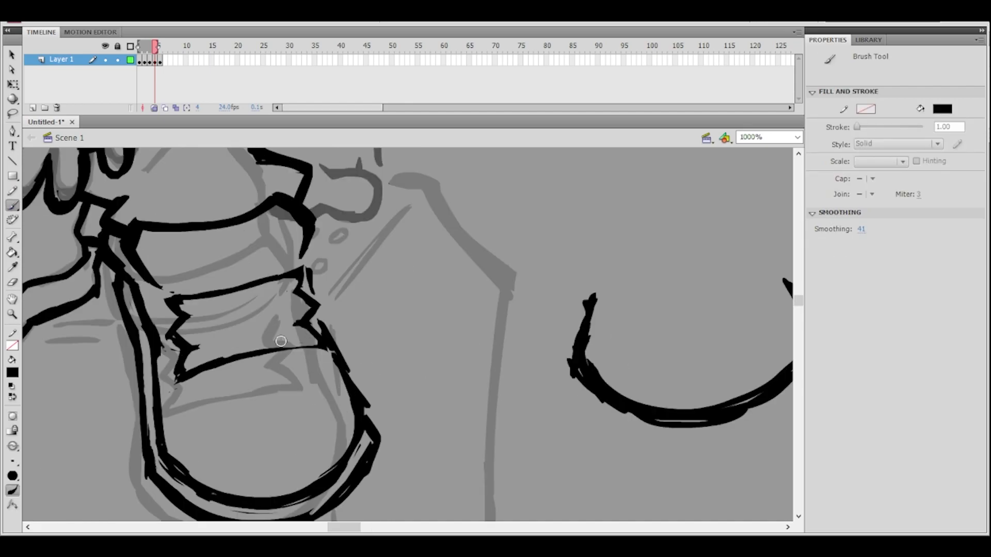
drag(185, 370, 309, 346)
drag(245, 352, 318, 342)
key(ctrl+z)
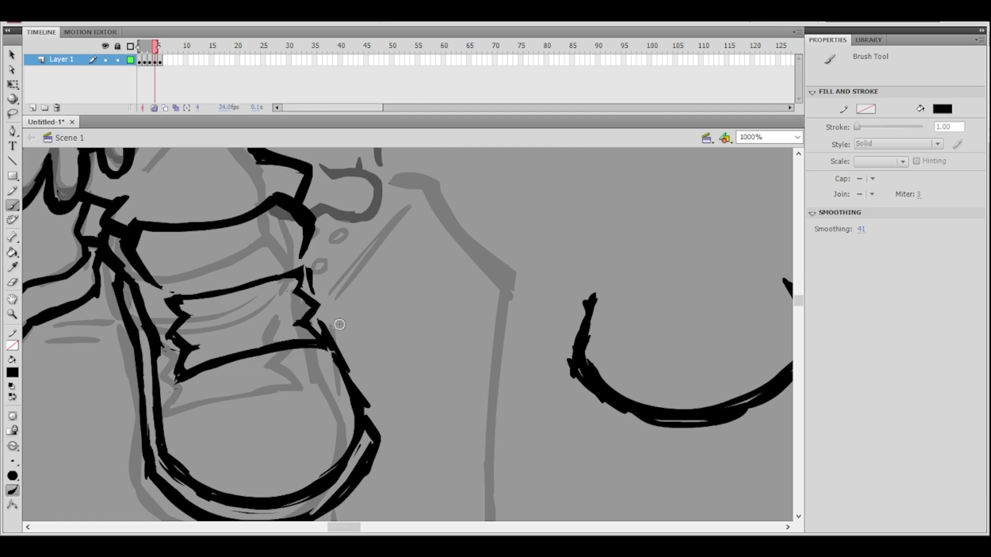
- Brush the trouser band's right side down to join the upper right corner of the ankle cuff
ctrl+shift+click(372, 297)
ctrl+shift+click(412, 316)
ctrl+click(409, 334)
mouse_move(409, 334)
mouse_down()
mouse_move(398, 363)
mouse_move(399, 334)
mouse_up()
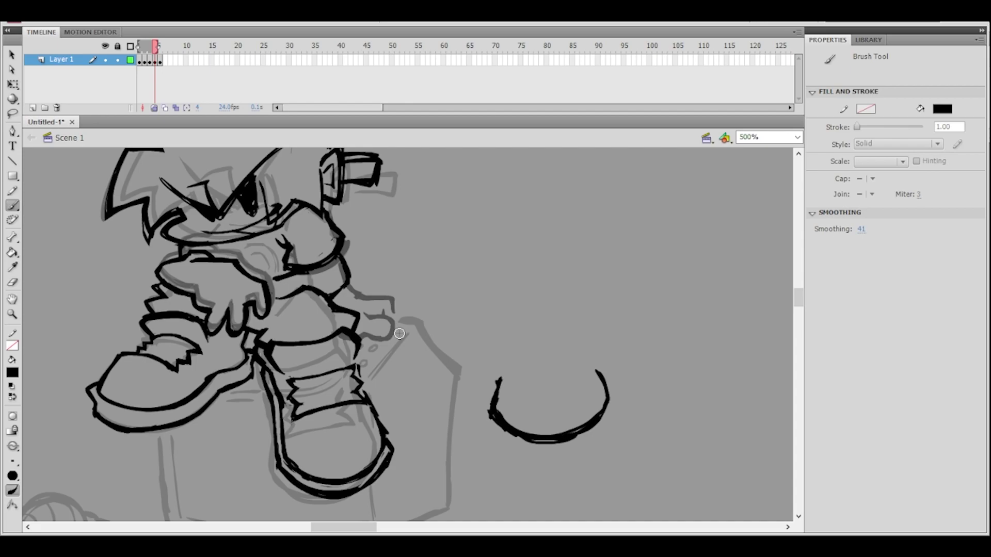
ctrl+click(366, 340)
drag(404, 338, 373, 344)
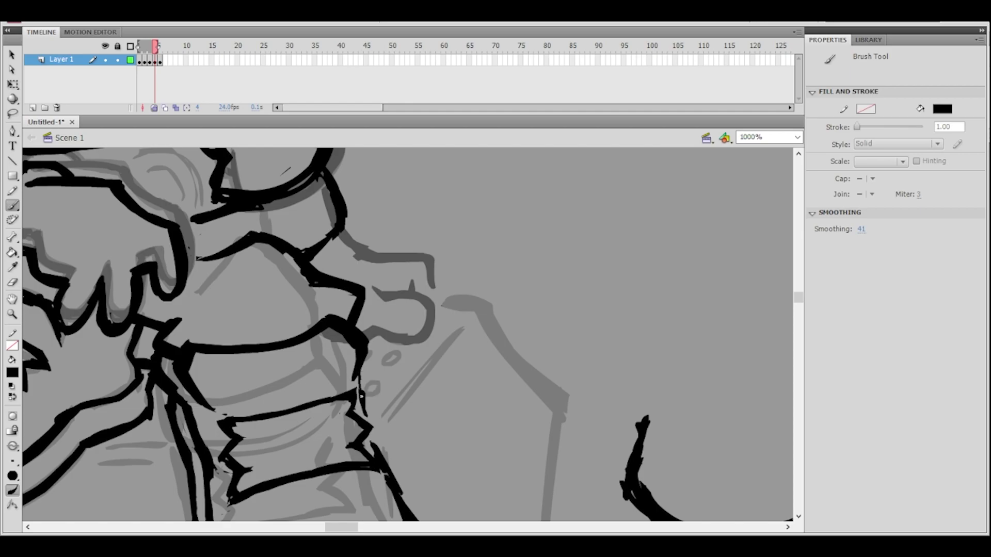
key(ctrl+minus)
key(ctrl+=)
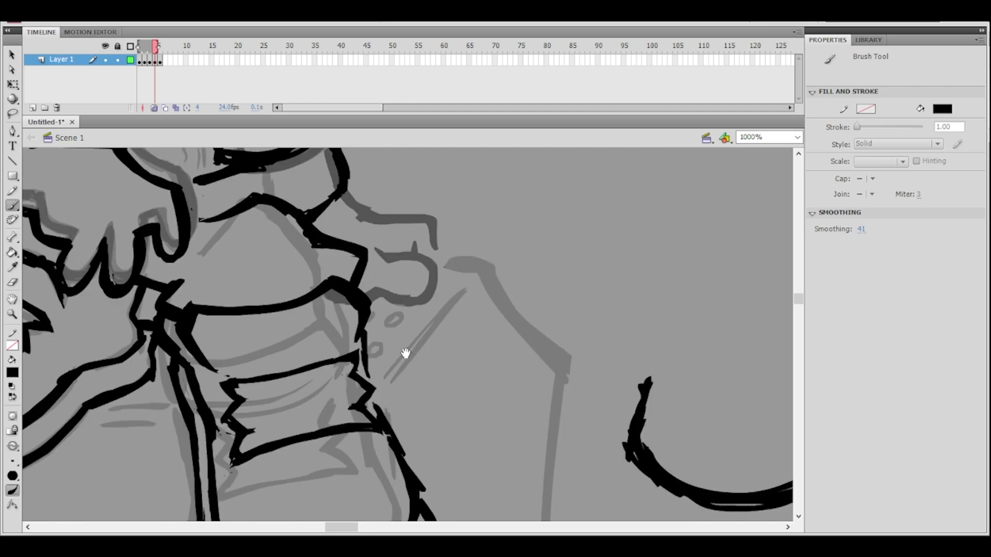
key(ctrl+=)
- Trim the line between the trouser band and ankle cuff on the right side, then brush it over smoothly
click(12, 282)
drag(341, 309, 348, 383)
drag(339, 309, 352, 395)
mouse_move(350, 393)
mouse_down()
mouse_move(341, 313)
mouse_move(326, 345)
mouse_move(333, 361)
mouse_up()
click(12, 205)
drag(321, 328, 331, 383)
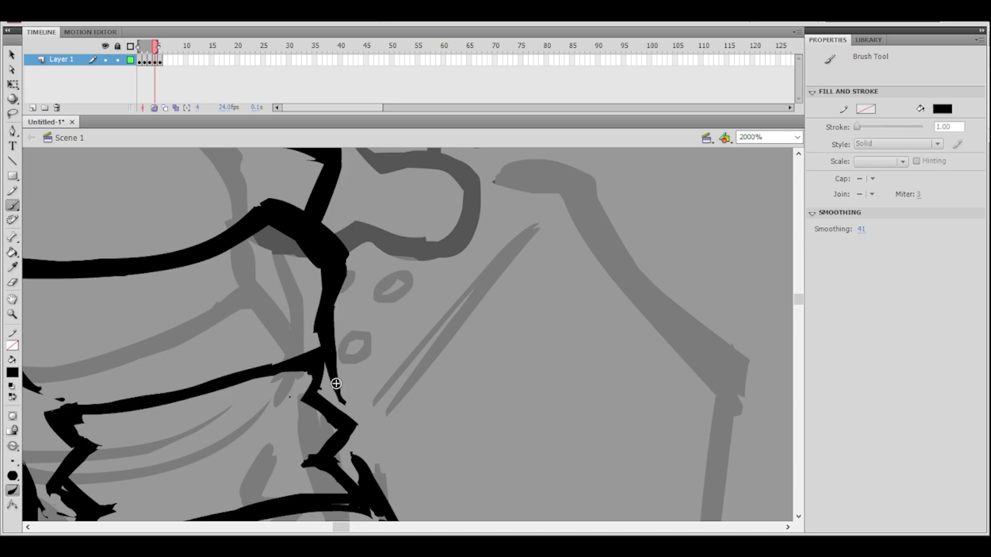
key(ctrl+minus)
key(ctrl+minus)
key(space)
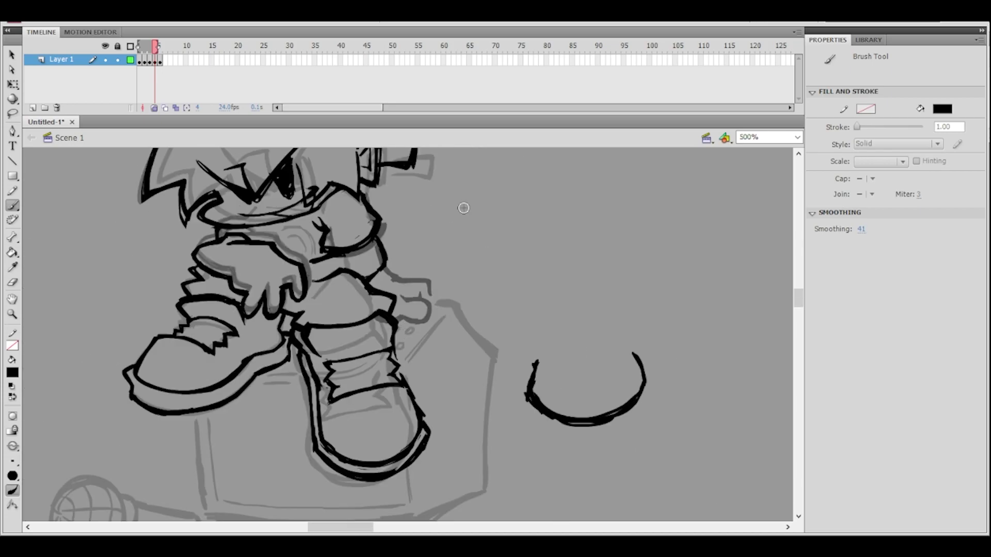
- Undo the last stroke and brush a small fold at the trouser band's upper right corner
key(ctrl+equal)
key(ctrl+z)
drag(370, 326, 370, 346)
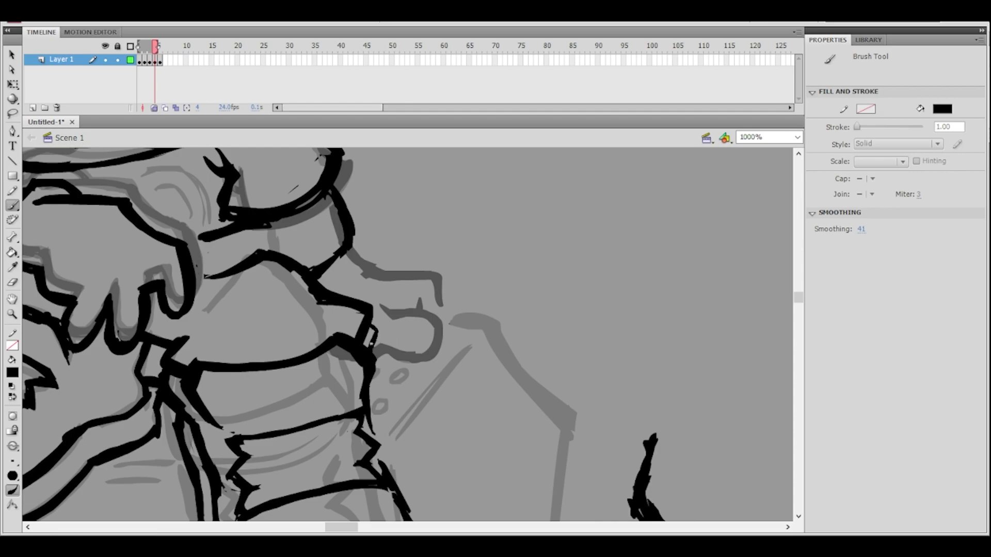
key(ctrl+minus)
key(ctrl+minus)
key(ctrl+equal)
drag(393, 345, 383, 356)
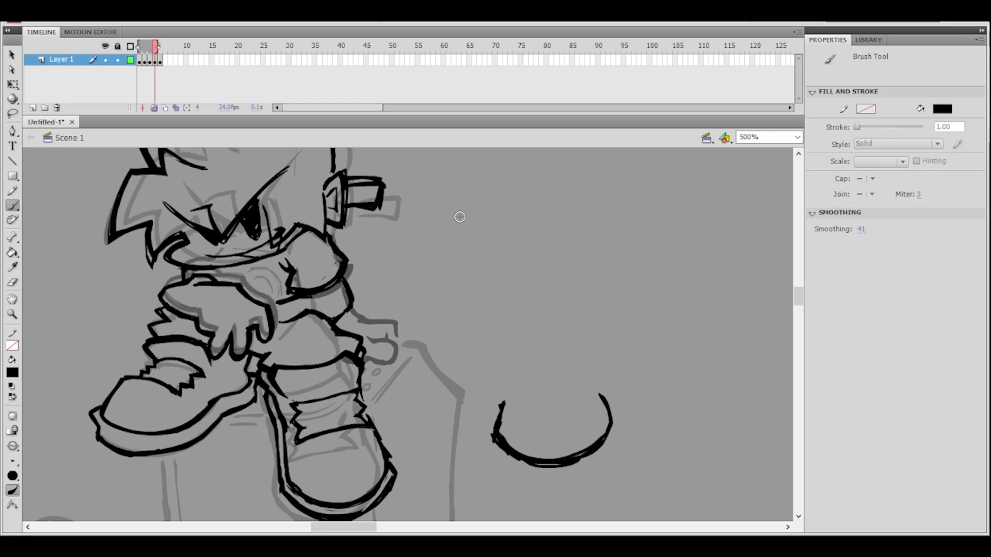
- Erase along the ankle cuff's lower edge from its left corner to its right corner to slim the line
ctrl+alt+click(463, 381)
ctrl+click(391, 361)
click(365, 344)
key(e)
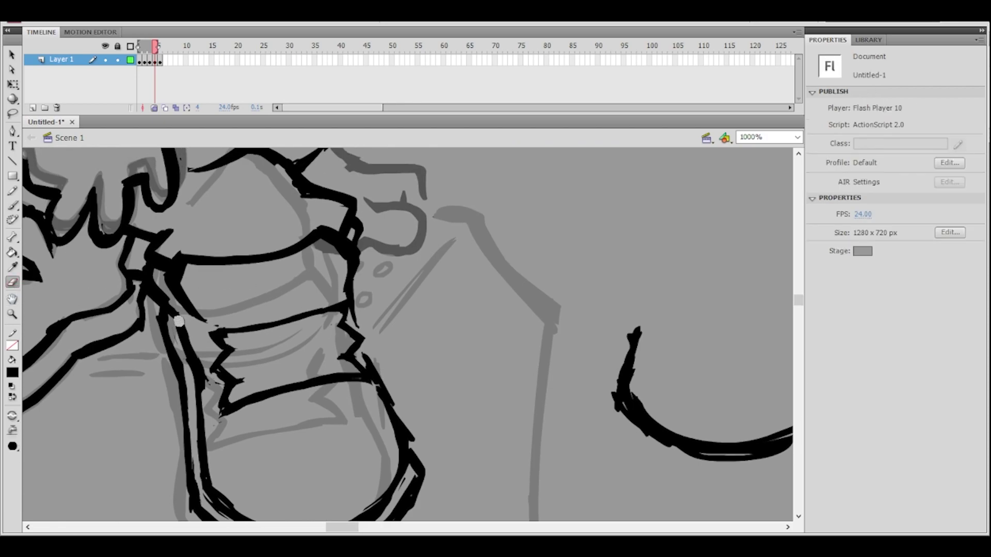
drag(236, 398, 357, 363)
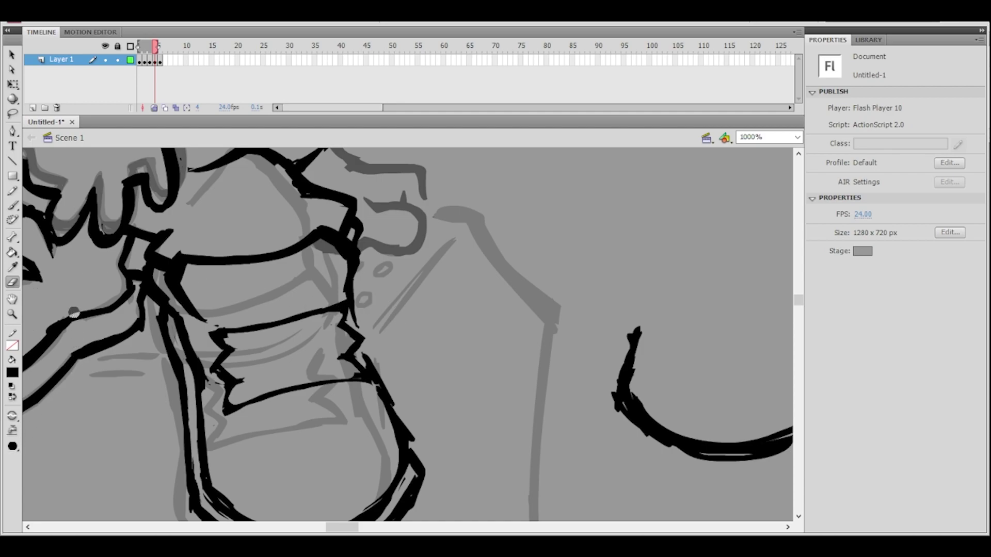
- Erase excess ink from the front shoe's right line where it meets the ankle cuff's lower right corner
click(56, 319)
mouse_move(361, 362)
mouse_down()
mouse_move(375, 389)
mouse_move(367, 358)
mouse_up()
drag(417, 310, 392, 297)
key(ctrl+minus)
key(ctrl+equal)
mouse_move(414, 331)
mouse_down()
mouse_move(395, 346)
mouse_move(386, 393)
mouse_move(347, 332)
mouse_up()
mouse_move(404, 295)
mouse_down()
mouse_move(392, 270)
mouse_move(391, 285)
mouse_up()
- Touch up the ankle cuff's lower right corner with the Brush and trim its zigzag right edge with the Eraser
click(12, 205)
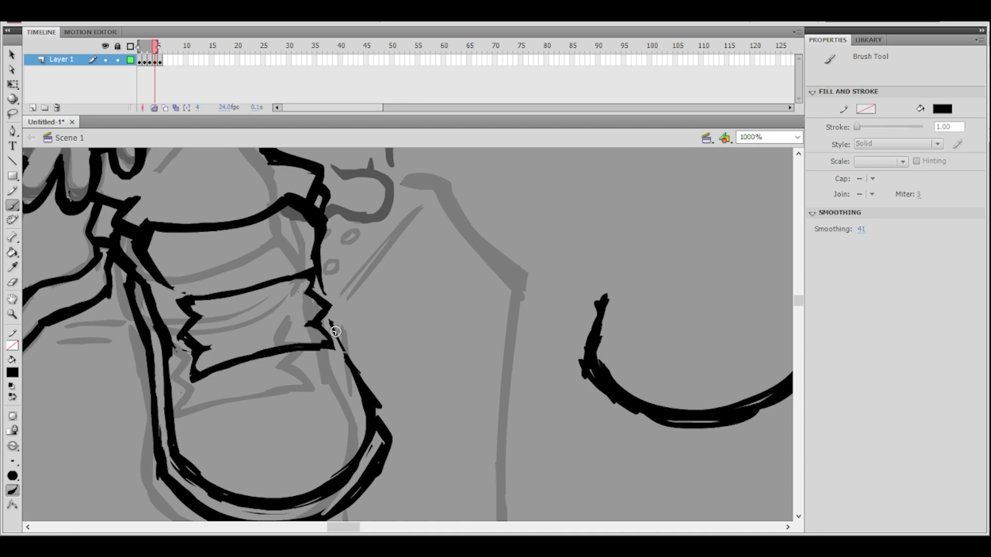
drag(333, 340, 336, 346)
click(13, 282)
drag(319, 296, 330, 307)
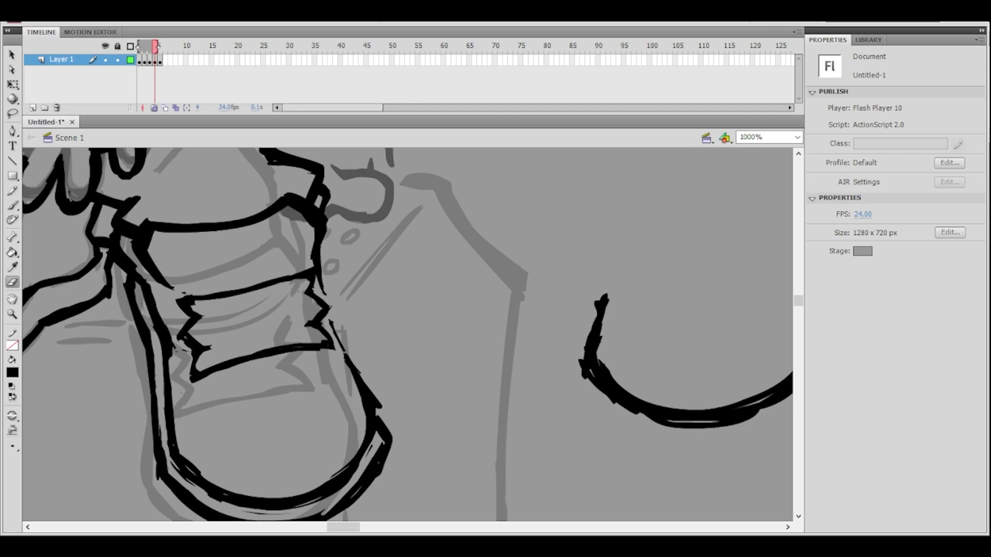
- Brush the upper end of the front shoe's right line beside the ankle cuff's lower right corner
ctrl+shift+click(420, 300)
ctrl+shift+click(420, 305)
ctrl+click(409, 325)
ctrl+click(391, 353)
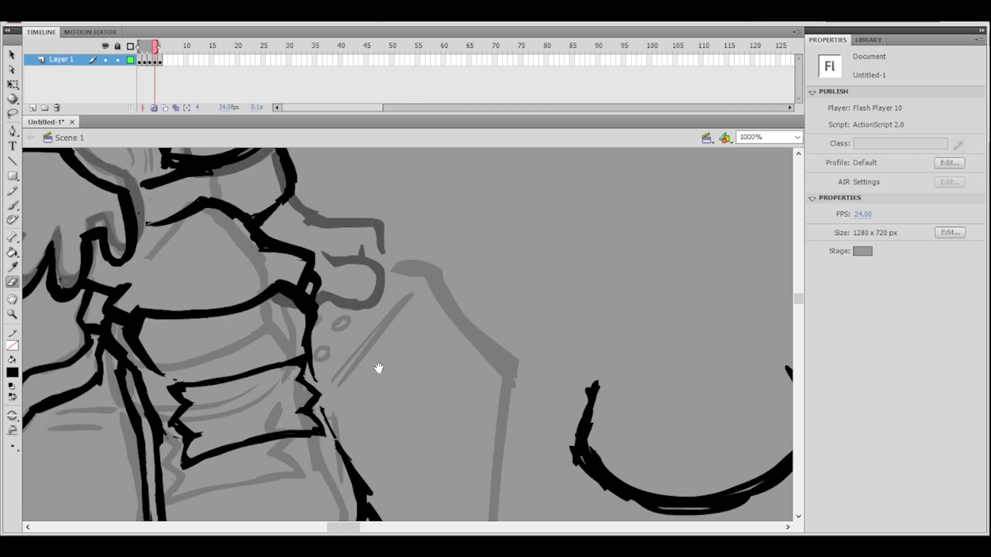
drag(354, 373, 331, 324)
click(11, 205)
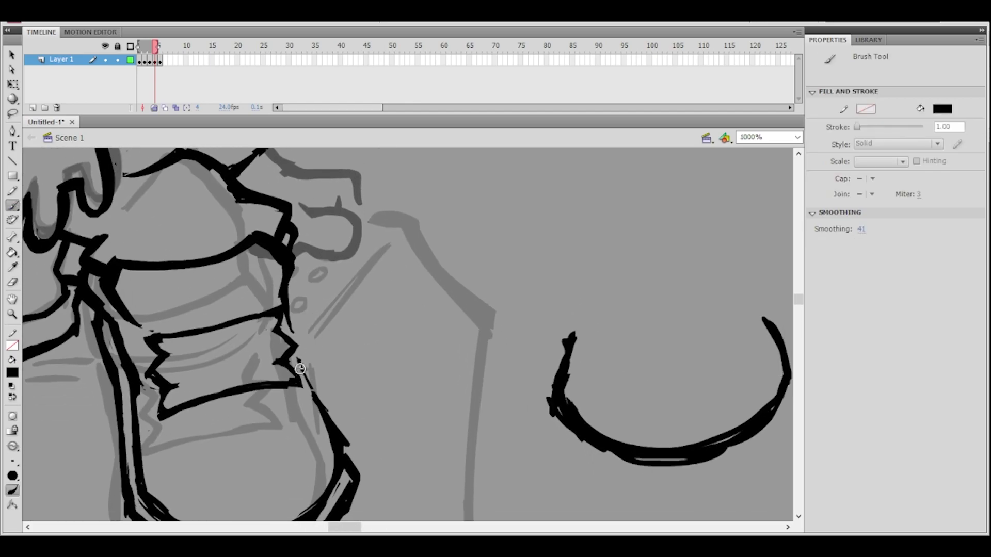
drag(297, 359, 317, 403)
scroll(356, 295, down, 1)
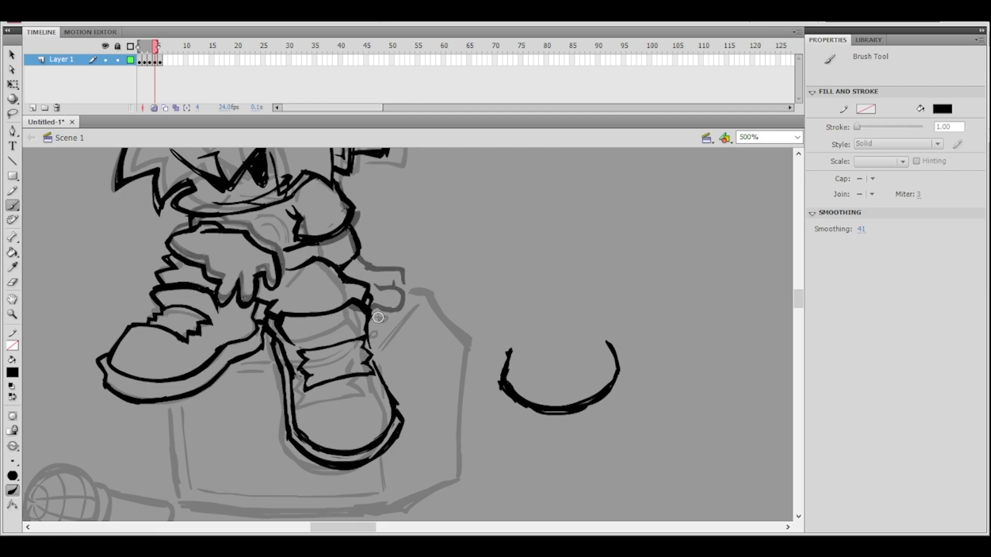
scroll(379, 318, down, 2)
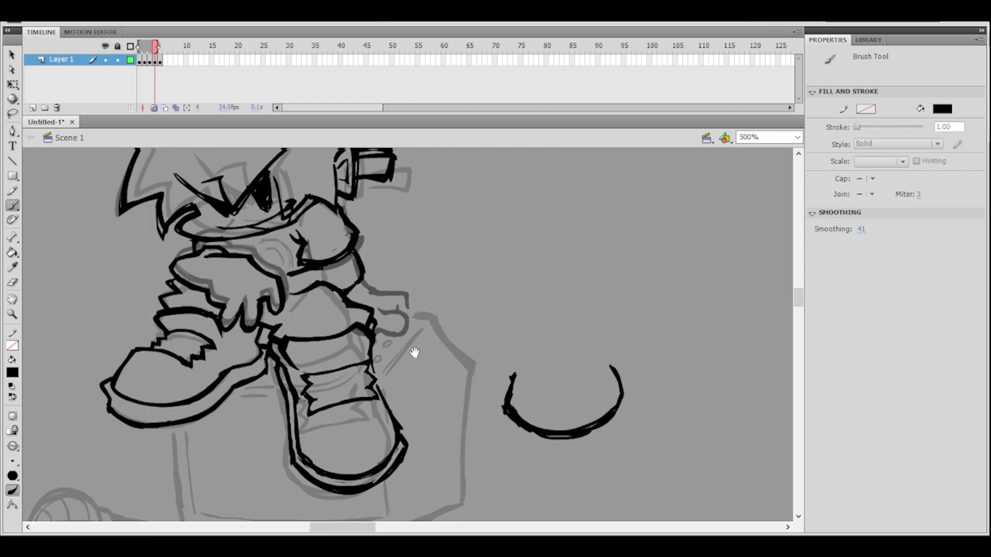
- Turn off onion skinning and examine the inked character without the rough sketch underneath
scroll(397, 325, up, 3)
drag(406, 336, 409, 296)
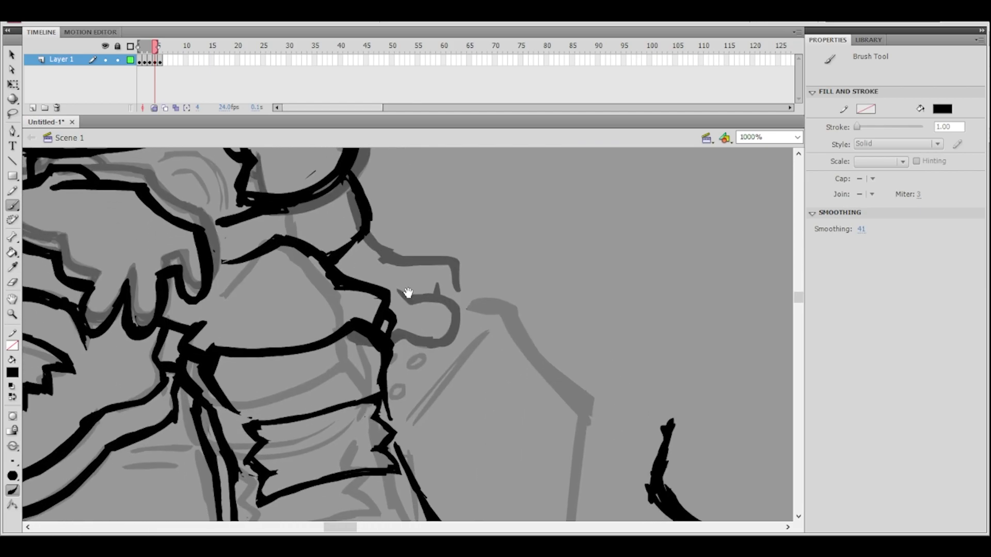
drag(391, 225, 390, 269)
scroll(408, 261, down, 3)
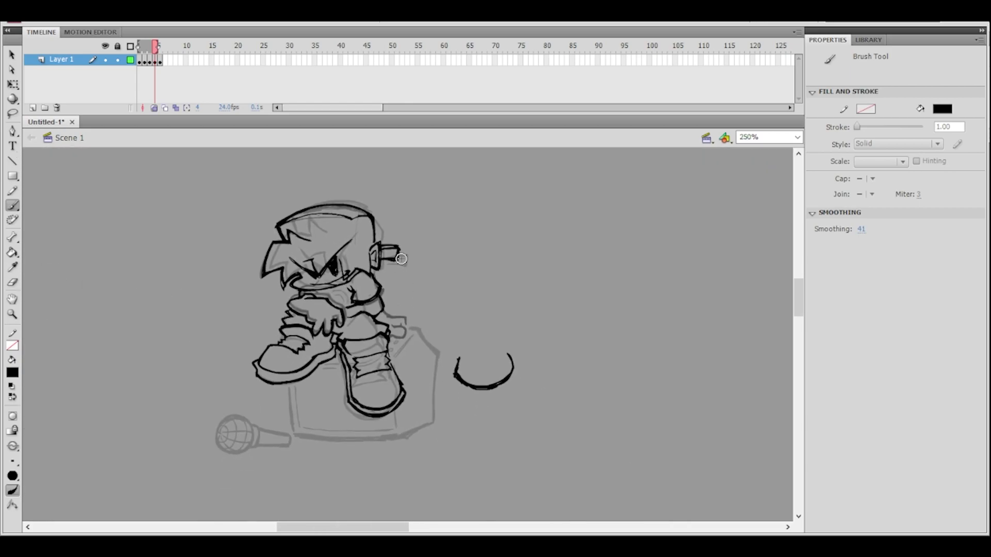
click(165, 108)
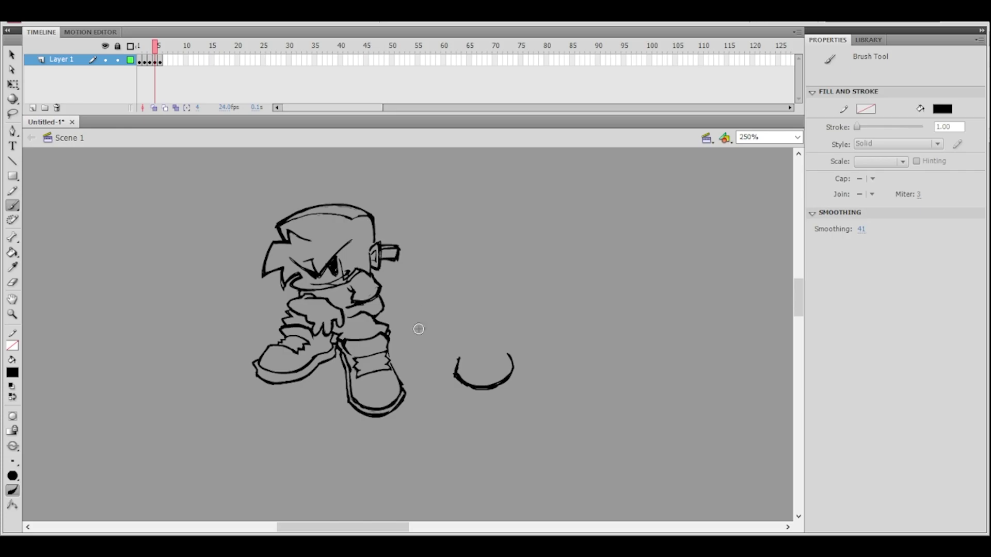
scroll(416, 322, up, 2)
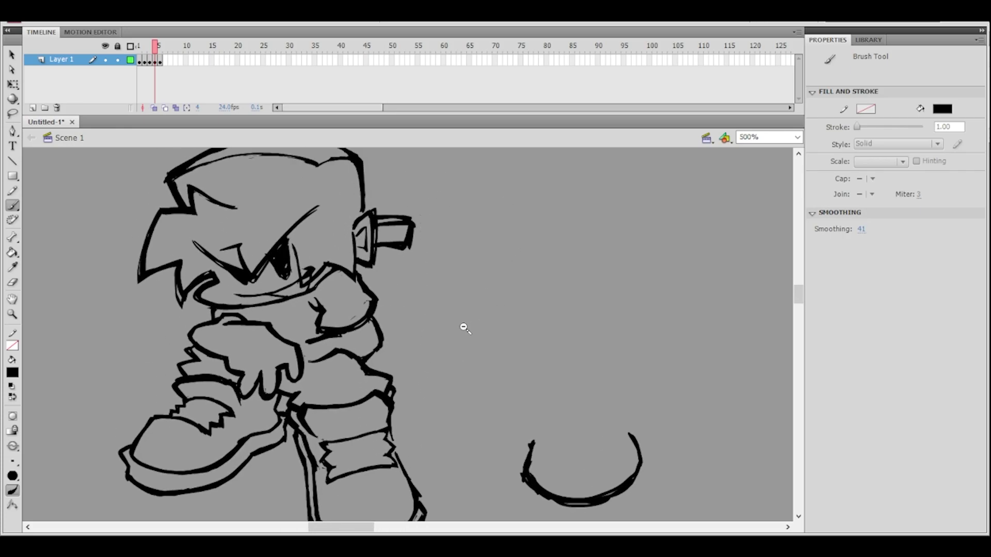
scroll(465, 327, down, 2)
scroll(428, 336, up, 2)
drag(438, 340, 482, 339)
ctrl+shift+click(444, 328)
ctrl+click(383, 352)
drag(426, 319, 459, 380)
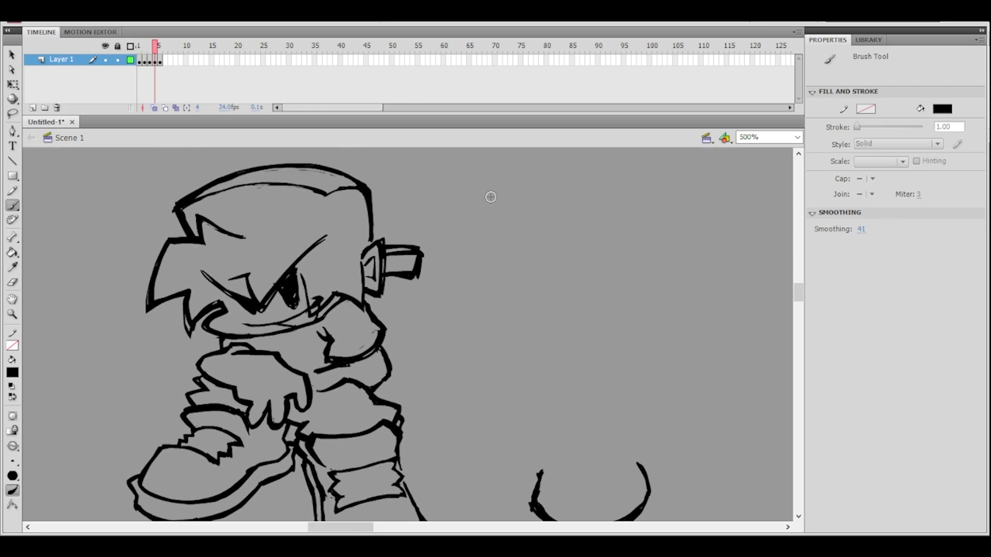
- Lasso and delete the stray black curve lying to the right of the seated character
scroll(446, 378, down, 2)
scroll(395, 335, up, 2)
mouse_move(395, 334)
mouse_down()
mouse_move(415, 347)
mouse_move(384, 307)
mouse_up()
ctrl+shift+click(446, 320)
key(l)
mouse_move(429, 331)
mouse_down()
mouse_move(376, 405)
mouse_move(426, 320)
mouse_up()
key(Delete)
- Examine the inked character's lines in frame 4 both as a whole and up close
drag(154, 49, 156, 49)
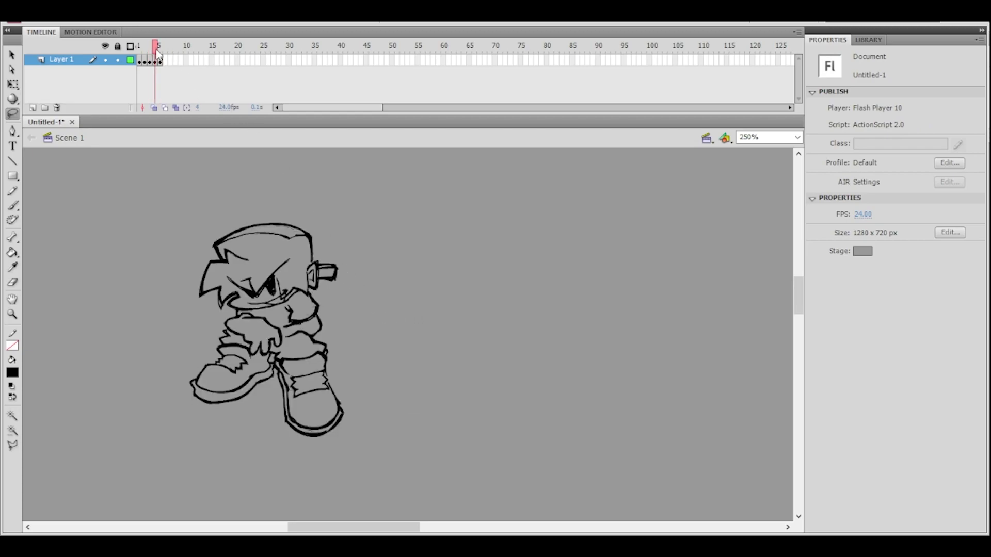
ctrl+click(345, 333)
drag(348, 335, 332, 358)
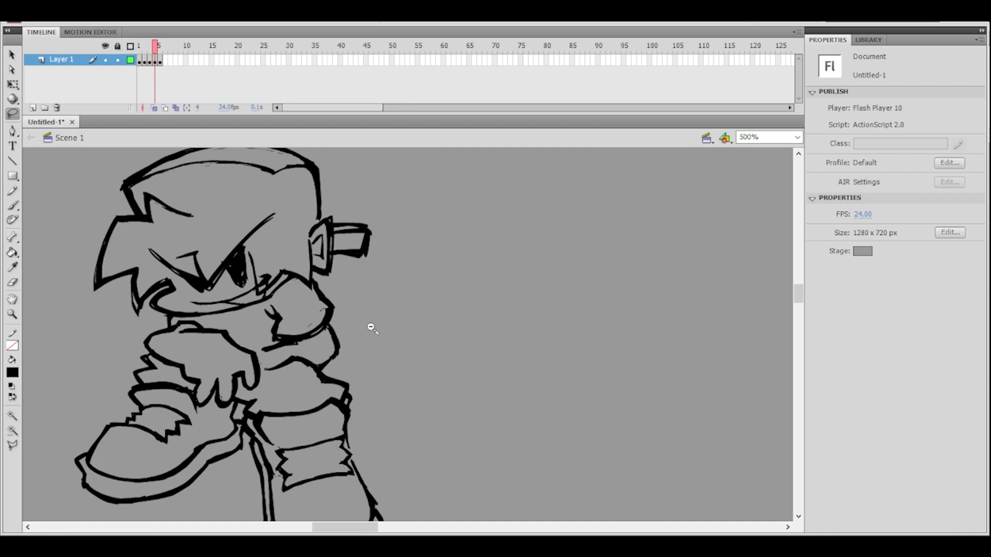
key(ctrl+minus)
key(ctrl+equal)
mouse_move(390, 354)
mouse_down()
mouse_move(411, 327)
mouse_move(391, 355)
mouse_up()
drag(425, 299, 398, 290)
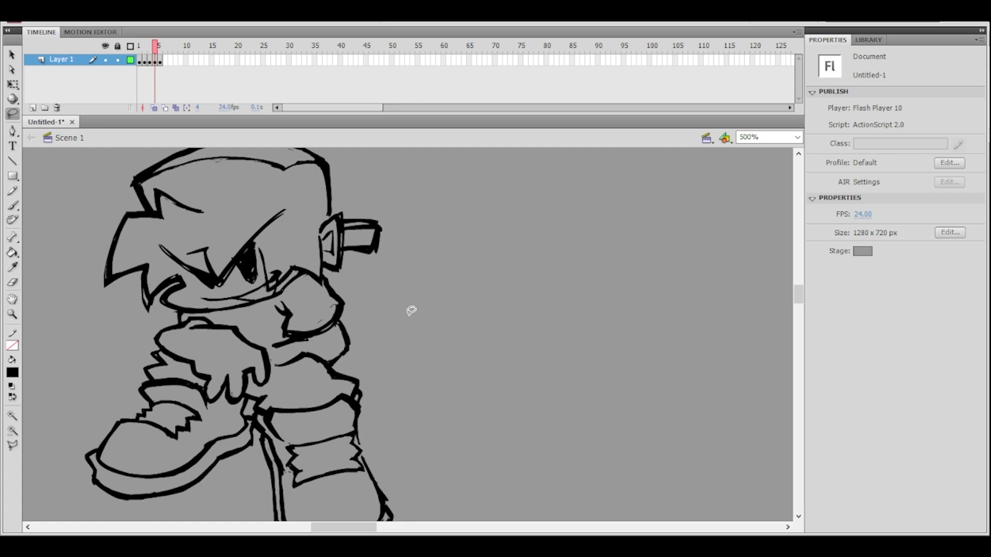
ctrl+alt+click(413, 333)
ctrl+click(421, 328)
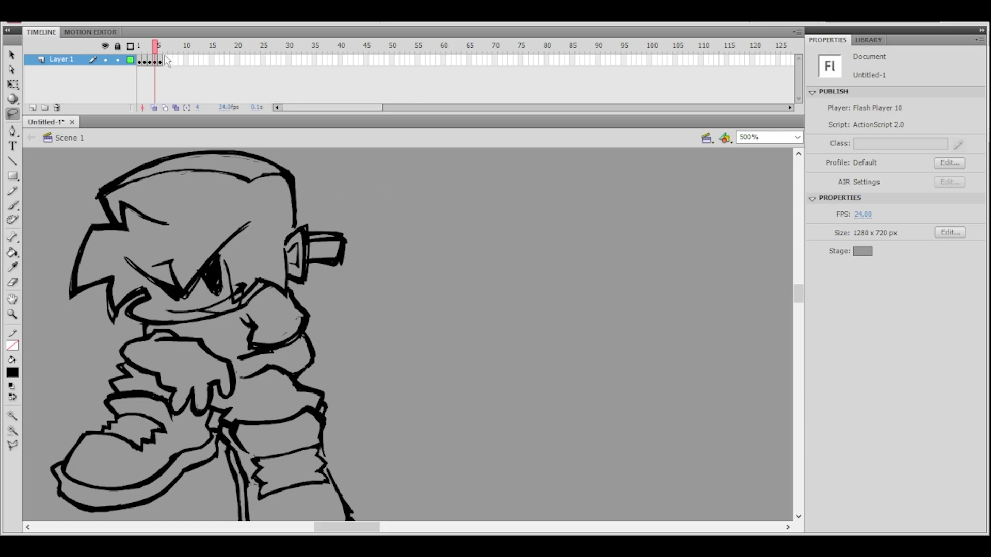
- Duplicate frame 4's drawing by inserting an extra keyframe directly after it on Layer 1
mouse_move(165, 47)
mouse_down()
mouse_move(140, 46)
mouse_move(156, 47)
mouse_up()
click(154, 59)
key(F5)
click(159, 60)
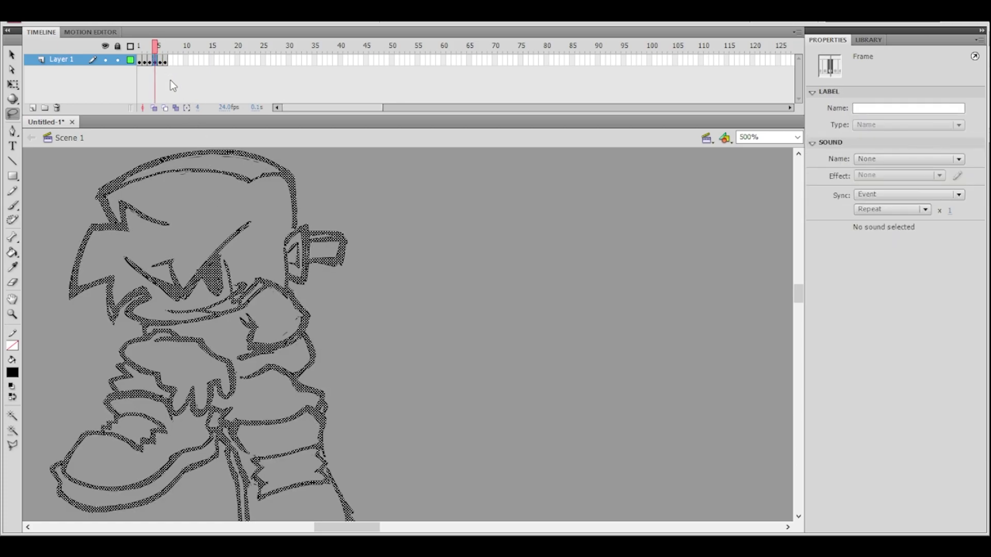
- Turn on onion skinning and set its range to begin at frame 3 while working on frame 4
click(155, 107)
drag(144, 45, 149, 46)
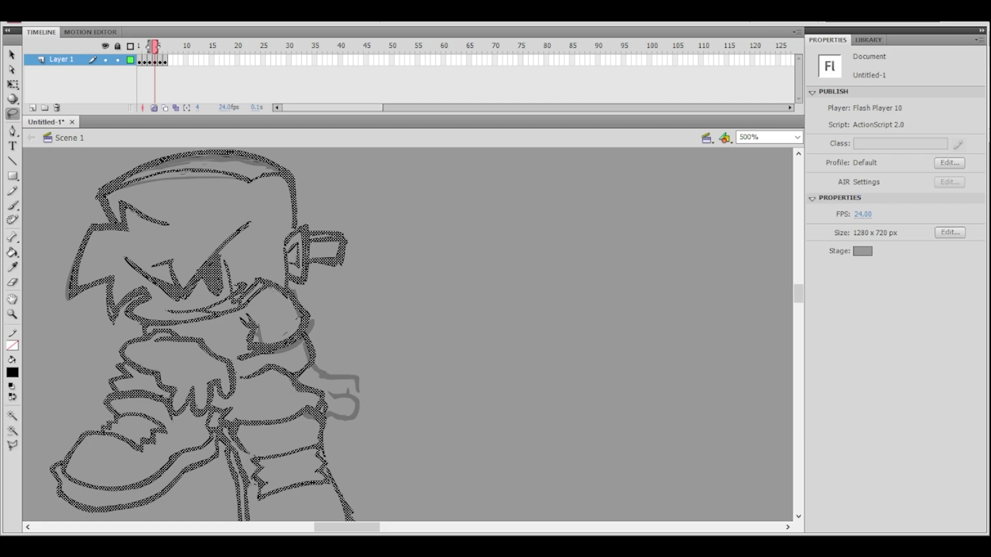
click(161, 62)
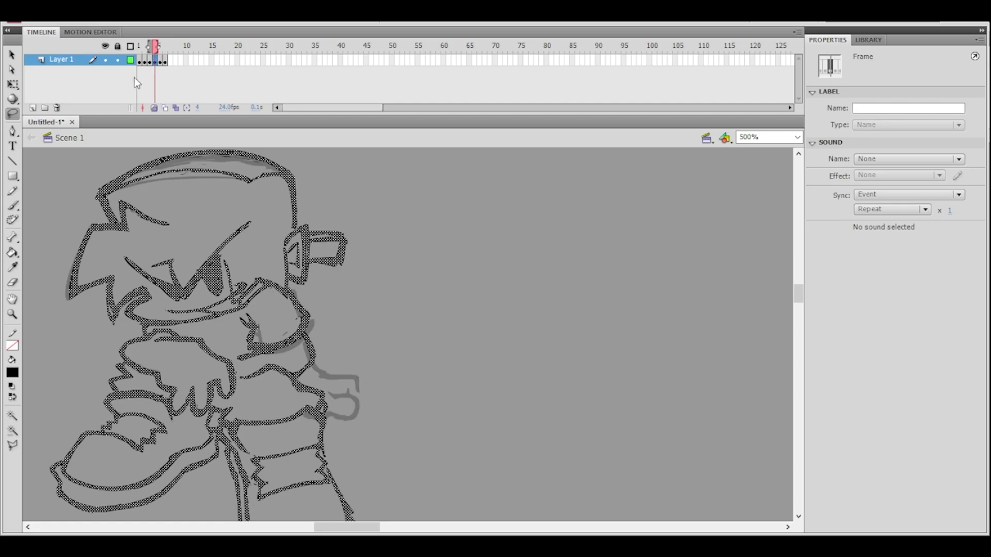
- Lasso and delete the old folded forearm lines between the sleeve and the raised knee in frame 4
click(378, 372)
drag(344, 346, 335, 329)
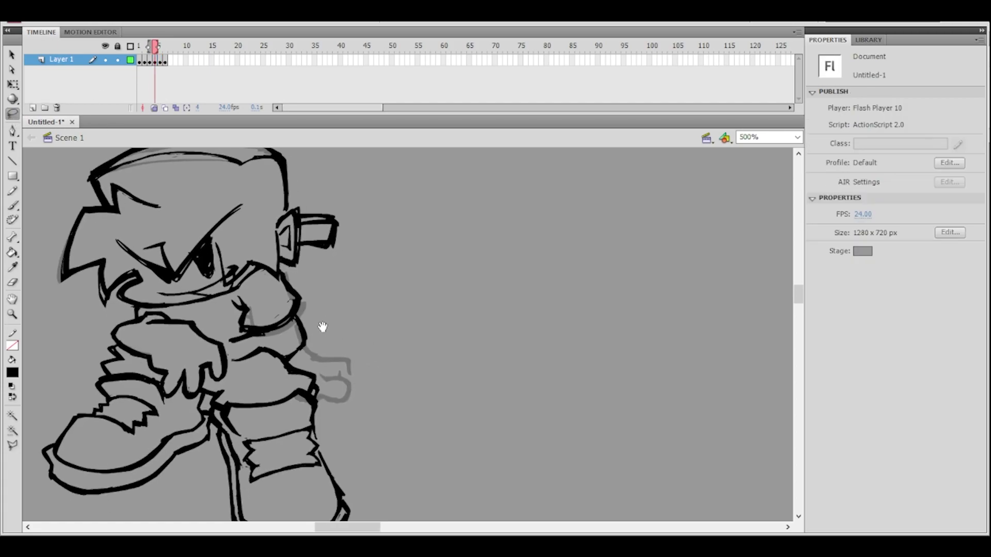
ctrl+click(323, 341)
mouse_move(342, 287)
mouse_down()
mouse_move(356, 280)
mouse_move(327, 332)
mouse_move(332, 365)
mouse_move(394, 314)
mouse_move(368, 277)
mouse_up()
key(Delete)
mouse_move(230, 321)
mouse_down()
mouse_move(295, 330)
mouse_move(228, 352)
mouse_up()
key(Delete)
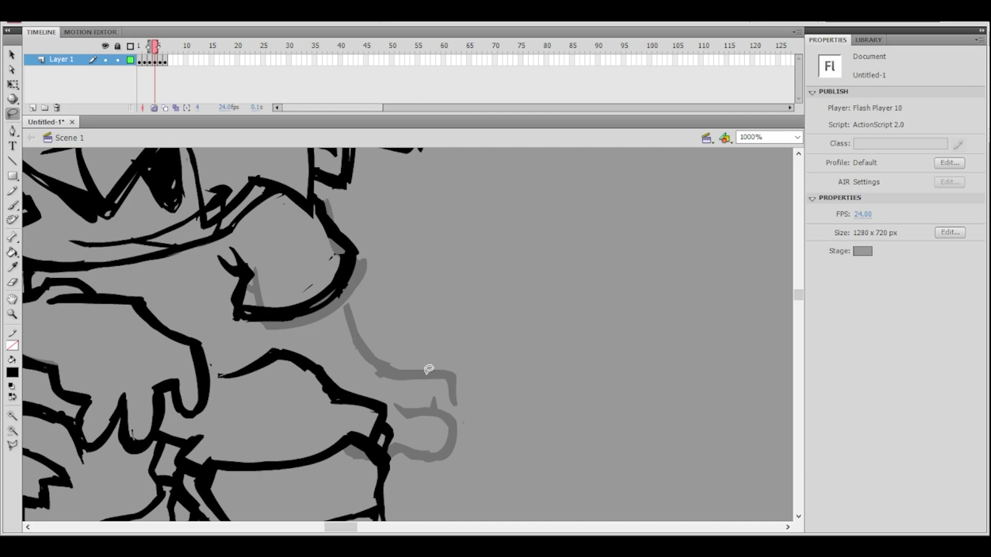
- Try copying the whole forearm and hand from frame 3 and pasting them in place into frame 4
ctrl+alt+click(408, 370)
click(12, 205)
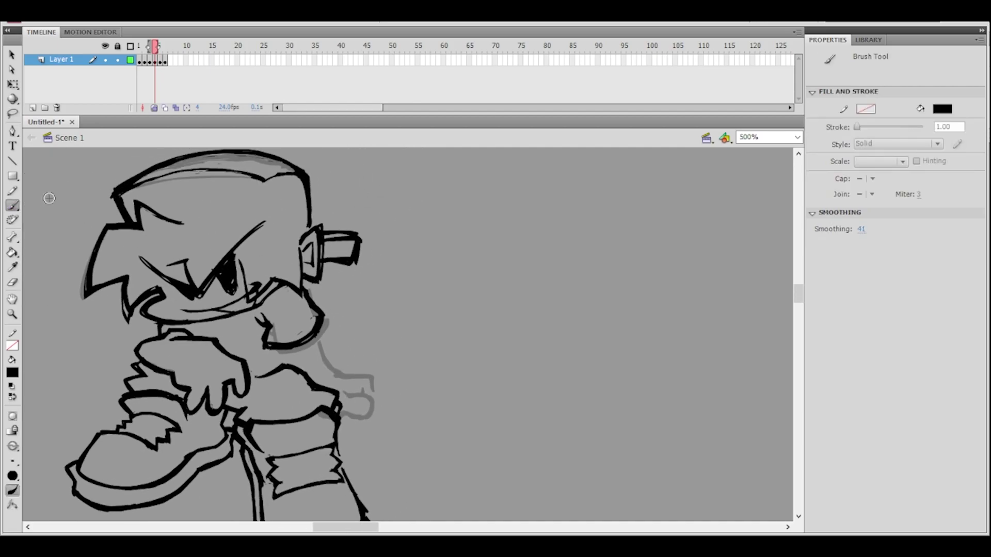
click(150, 61)
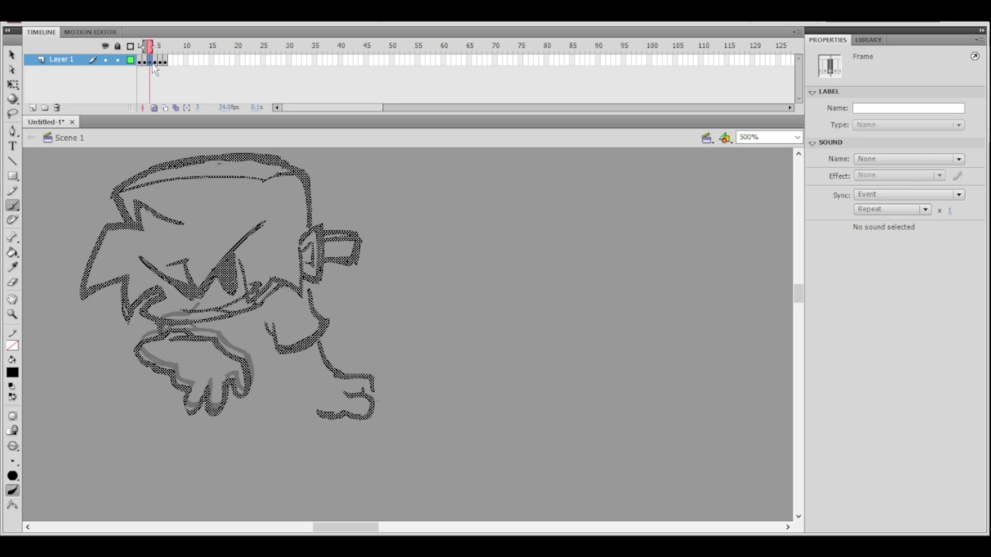
click(12, 55)
click(340, 370)
click(363, 397)
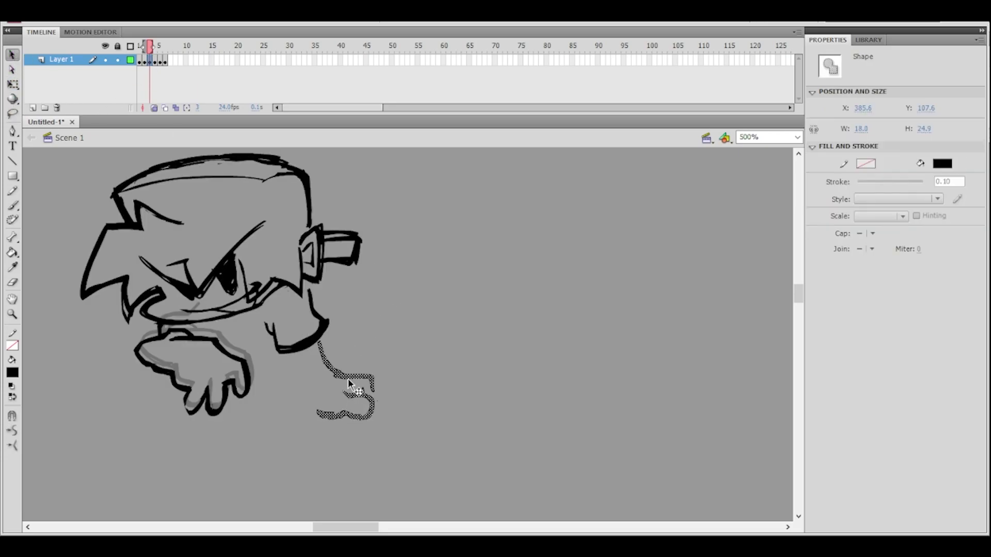
click(154, 62)
click(456, 356)
key(ctrl+shift+v)
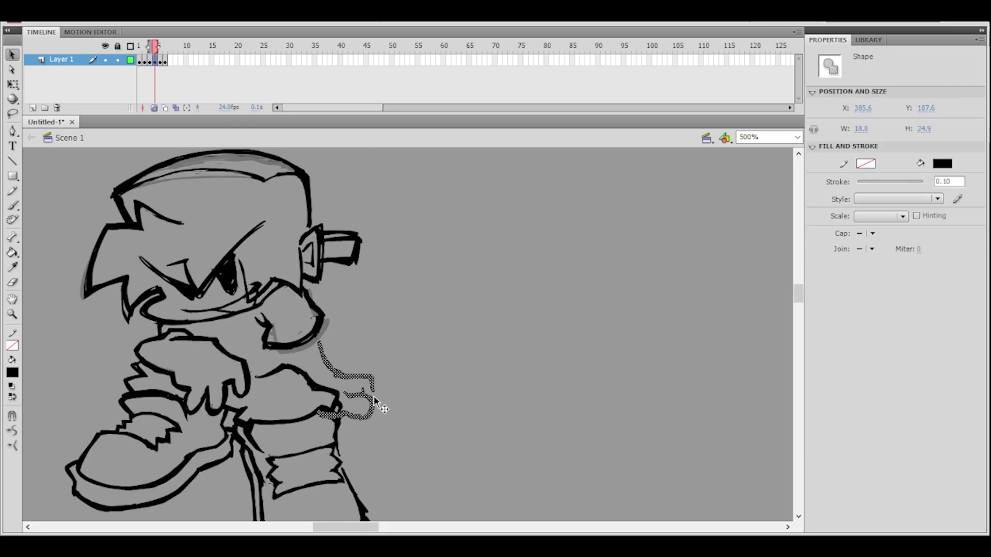
- Try skewing the pasted forearm and hand slightly to the right and nudging them upward
click(13, 84)
drag(346, 382, 310, 334)
drag(359, 421, 368, 421)
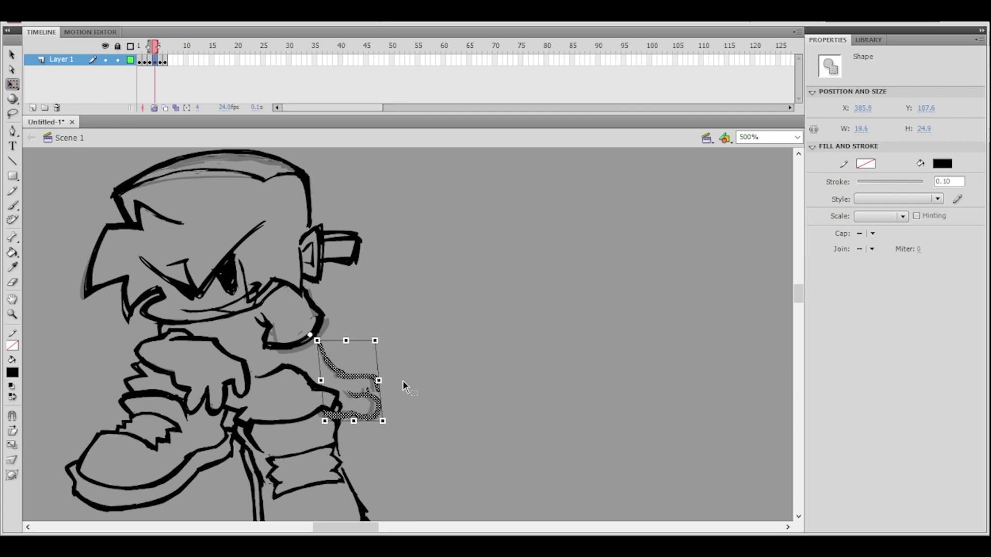
key(Up)
key(Up)
key(Up)
key(Up)
key(Right)
key(Up)
key(Up)
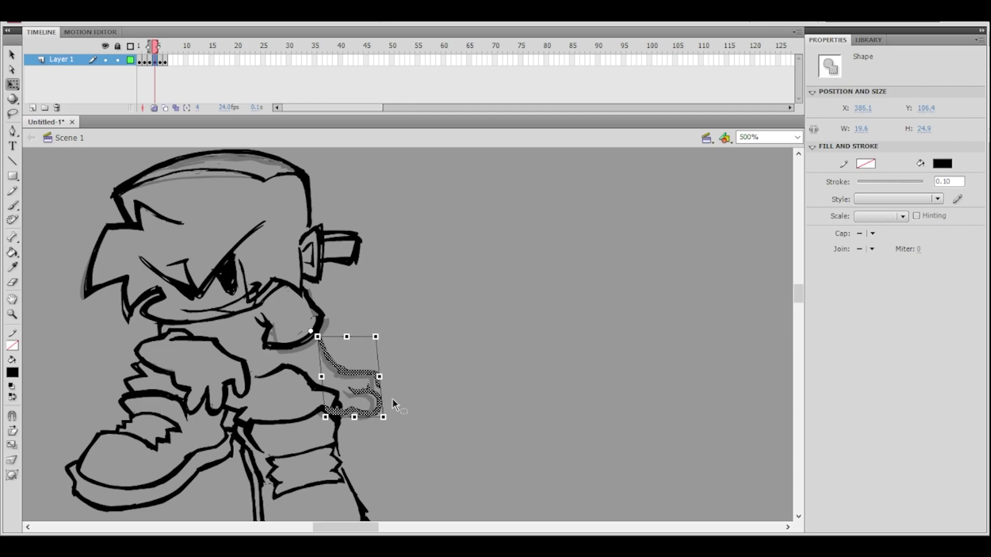
click(405, 382)
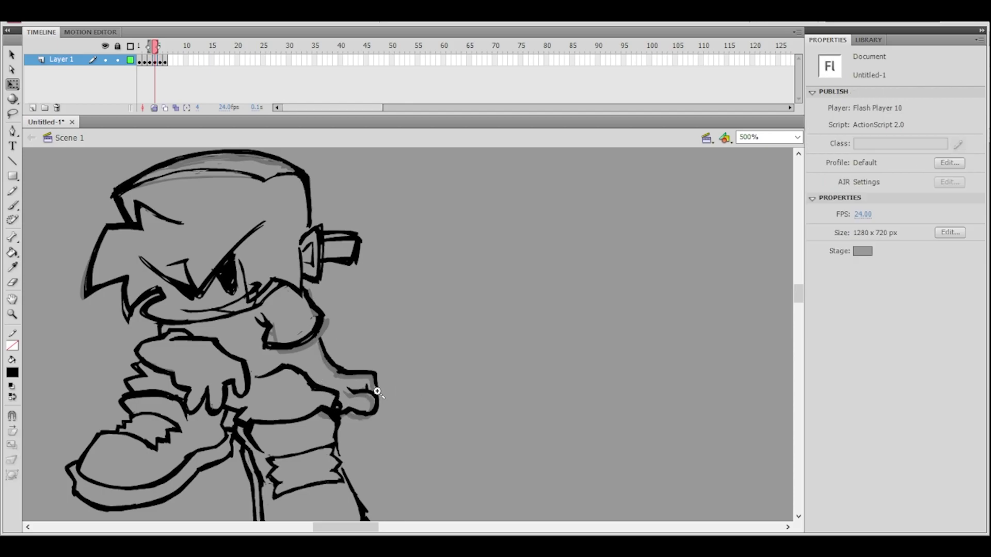
- Examine how the skewed forearm and hand meet the sleeve and the knee
click(375, 391)
click(376, 392)
click(12, 282)
mouse_move(317, 310)
mouse_down()
mouse_move(308, 323)
mouse_move(312, 299)
mouse_move(305, 325)
mouse_move(315, 299)
mouse_up()
key(ctrl+minus)
key(ctrl+minus)
mouse_move(412, 326)
mouse_down()
mouse_move(406, 286)
mouse_move(455, 337)
mouse_move(489, 294)
mouse_move(478, 318)
mouse_up()
ctrl+alt+click(478, 318)
ctrl+click(399, 342)
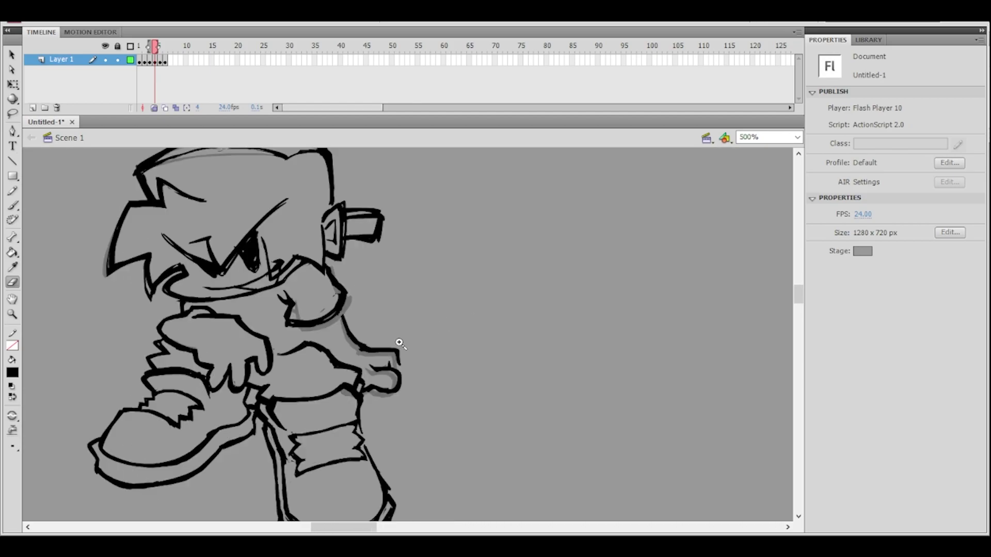
click(407, 340)
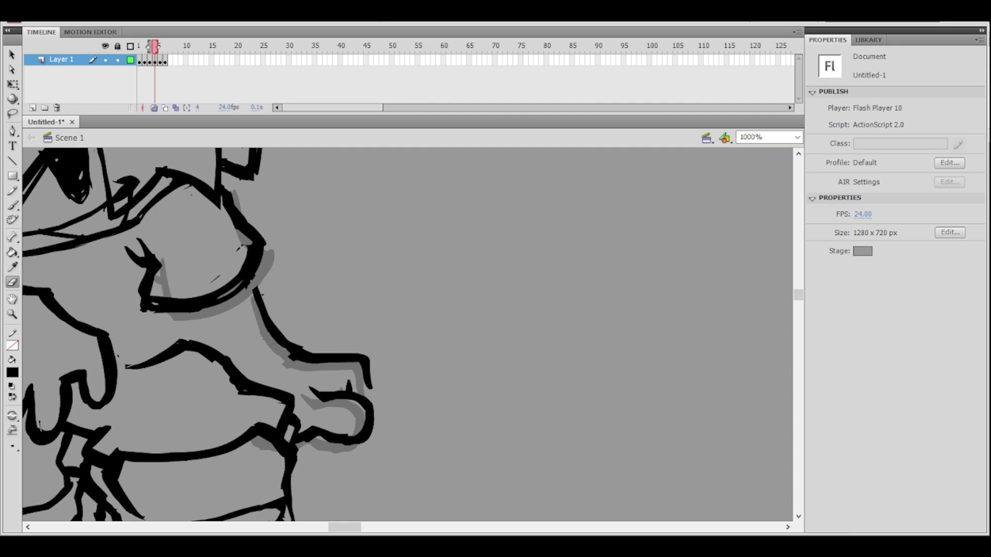
key(ctrl+minus)
key(ctrl+minus)
click(414, 358)
drag(433, 320, 420, 319)
- Undo the skew, the nudges and the pasting of the forearm and hand in frame 4
key(ctrl+z)
key(ctrl+z)
key(ctrl+z)
key(ctrl+z)
key(ctrl+z)
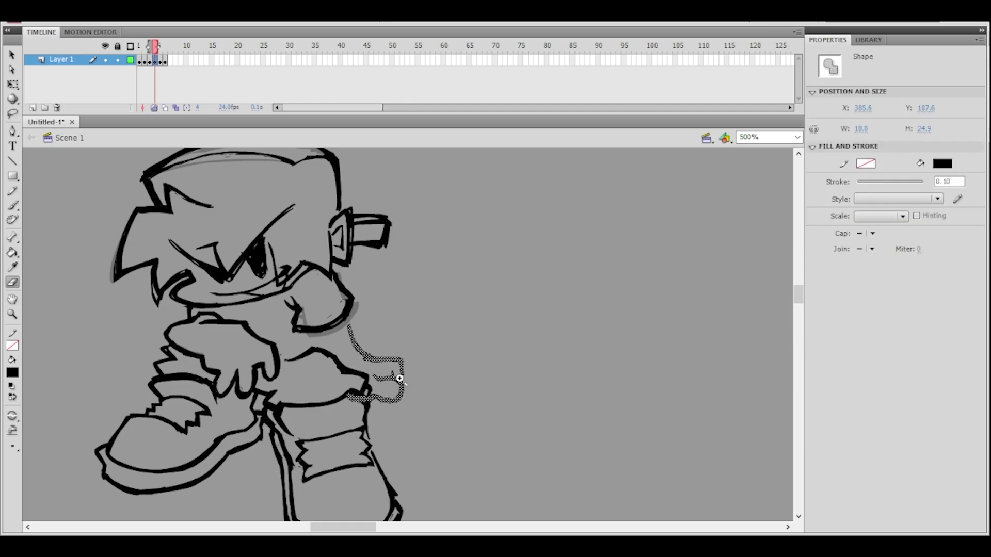
key(ctrl+equal)
key(ctrl+equal)
scroll(382, 374, up, 2)
drag(226, 387, 261, 405)
key(ctrl+z)
click(336, 337)
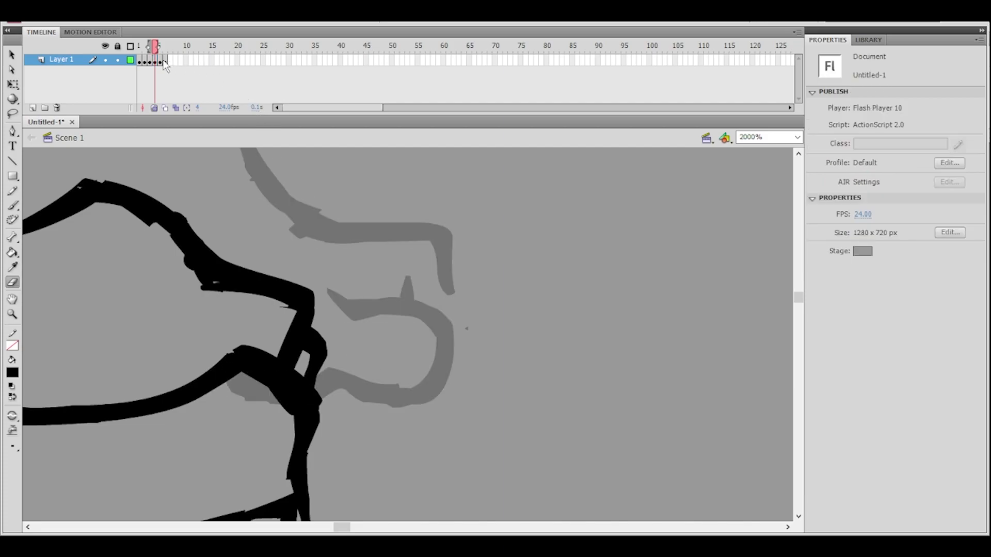
key(ctrl+minus)
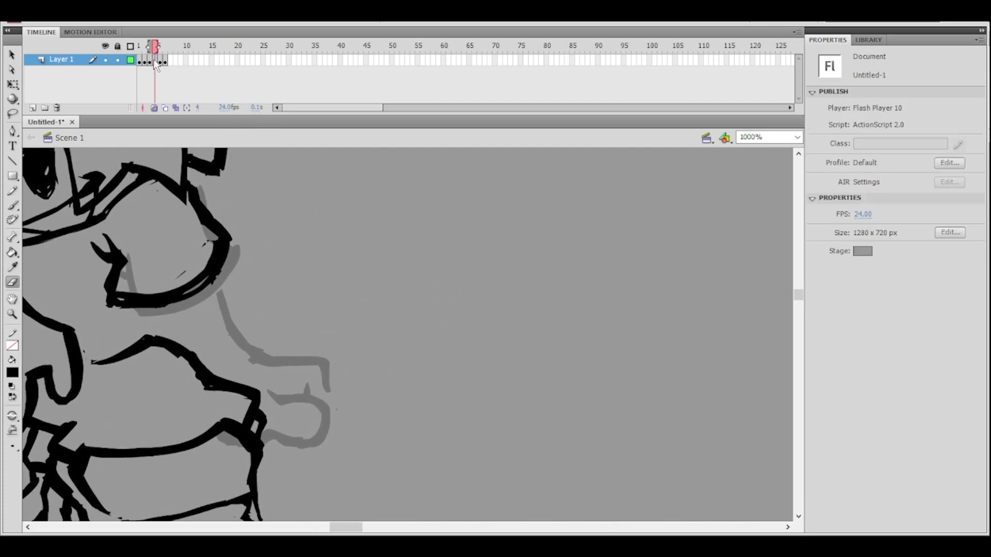
- Lasso frame 3's forearm and hand without the wrist line's lower left end and paste them in place into frame 4
click(149, 60)
click(13, 112)
mouse_move(239, 300)
mouse_down()
mouse_move(231, 281)
mouse_move(204, 313)
mouse_move(251, 443)
mouse_up()
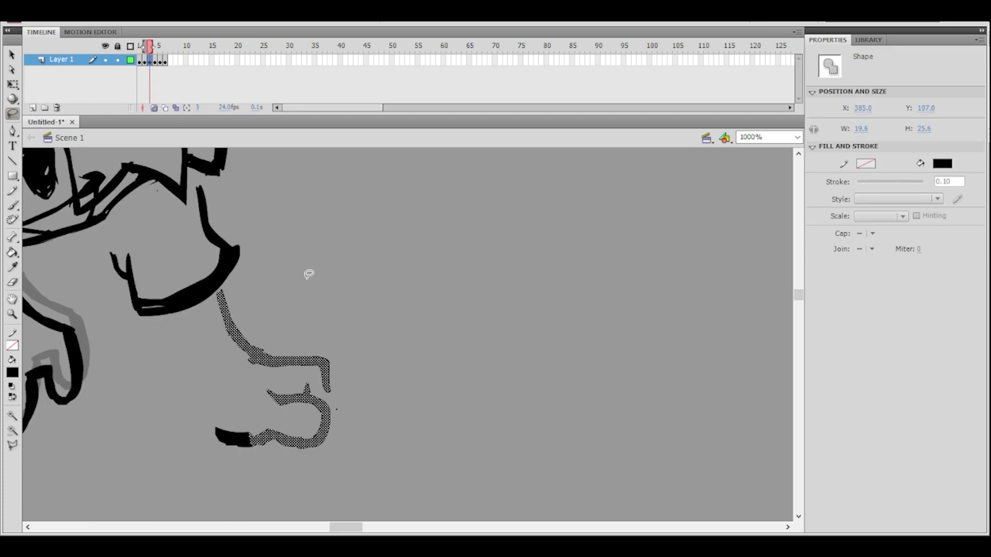
click(155, 61)
click(302, 212)
key(ctrl+shift+v)
- Thicken the forearm's upper line below the sleeve with the Brush and trim its underside with the Eraser
click(435, 344)
key(ctrl+minus)
drag(385, 331, 445, 366)
key(ctrl+equal)
key(b)
mouse_move(190, 299)
mouse_down()
mouse_move(191, 289)
mouse_move(202, 343)
mouse_move(226, 377)
mouse_up()
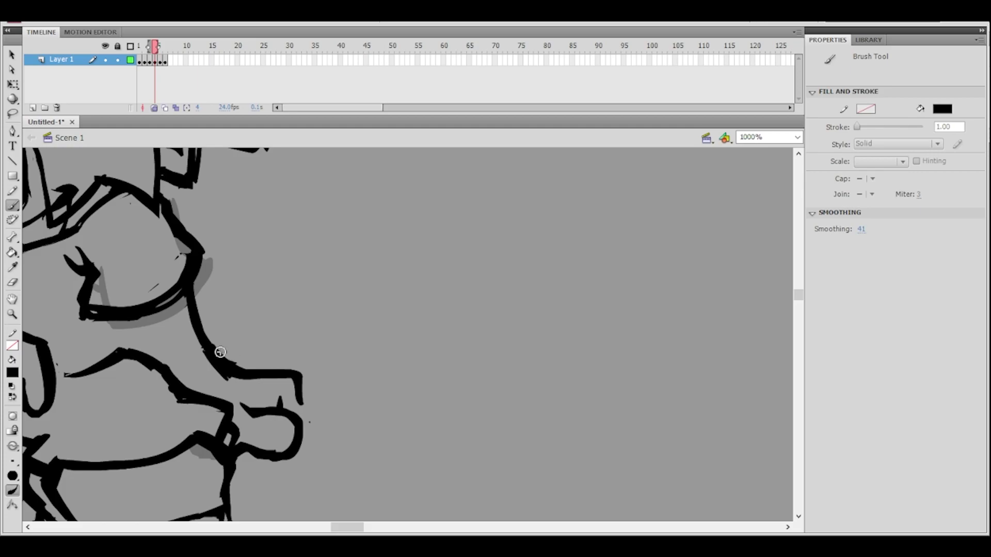
click(13, 282)
drag(196, 351, 238, 385)
ctrl+alt+click(340, 321)
drag(380, 335, 334, 332)
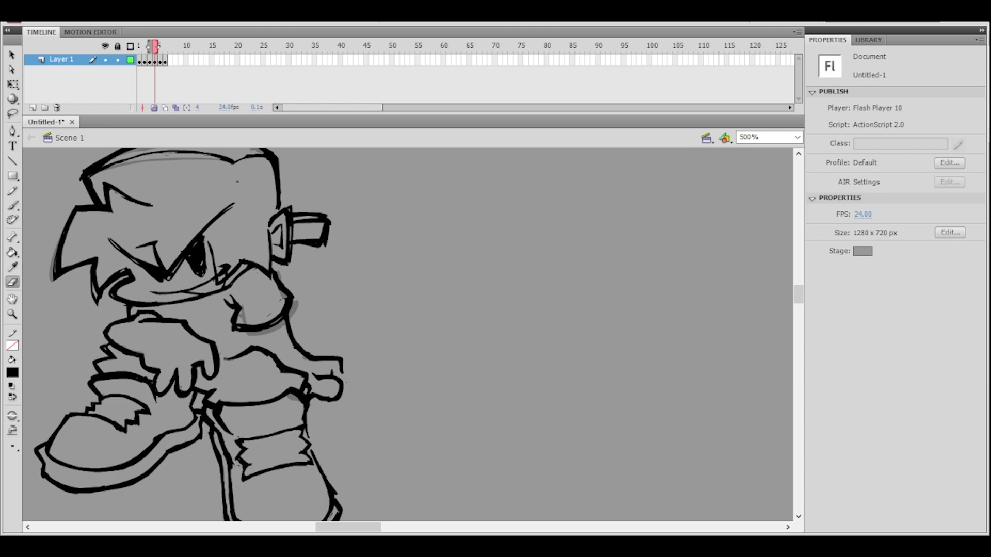
- Try a short Brush stroke where the forearm line leaves the sleeve and undo it
click(13, 204)
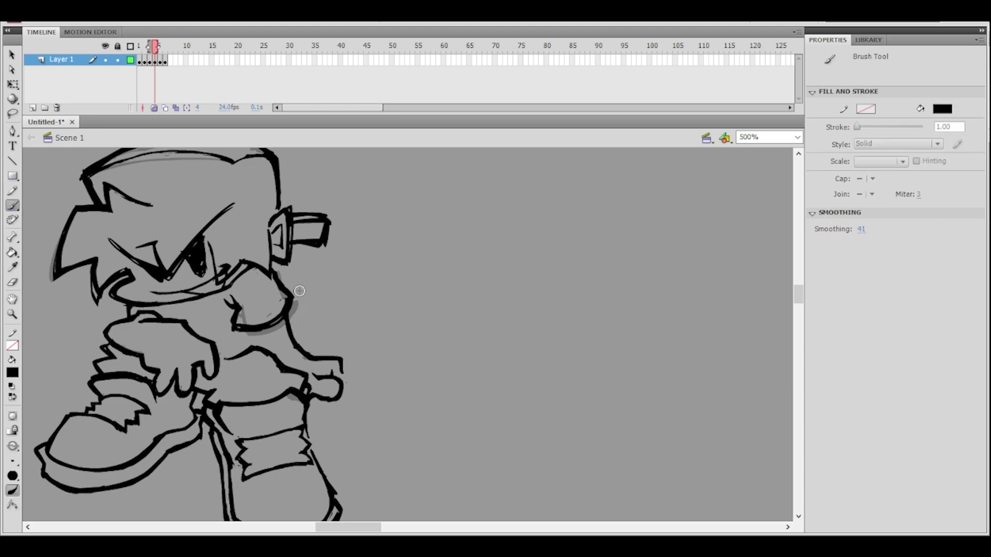
drag(286, 326, 288, 342)
key(ctrl+z)
- Erase the stray specks and rough ink along the inside of the sleeve's lower right edge
ctrl+click(338, 325)
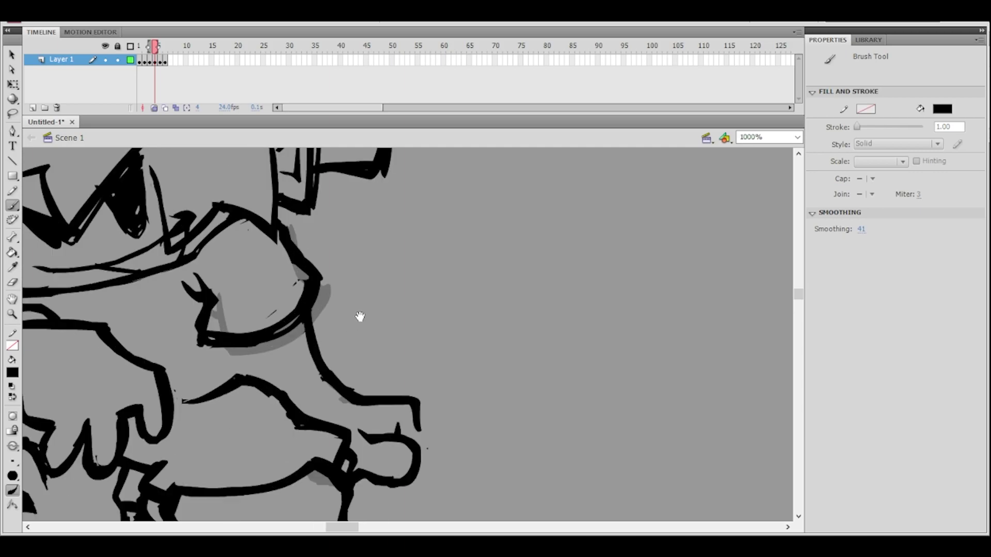
drag(358, 319, 315, 337)
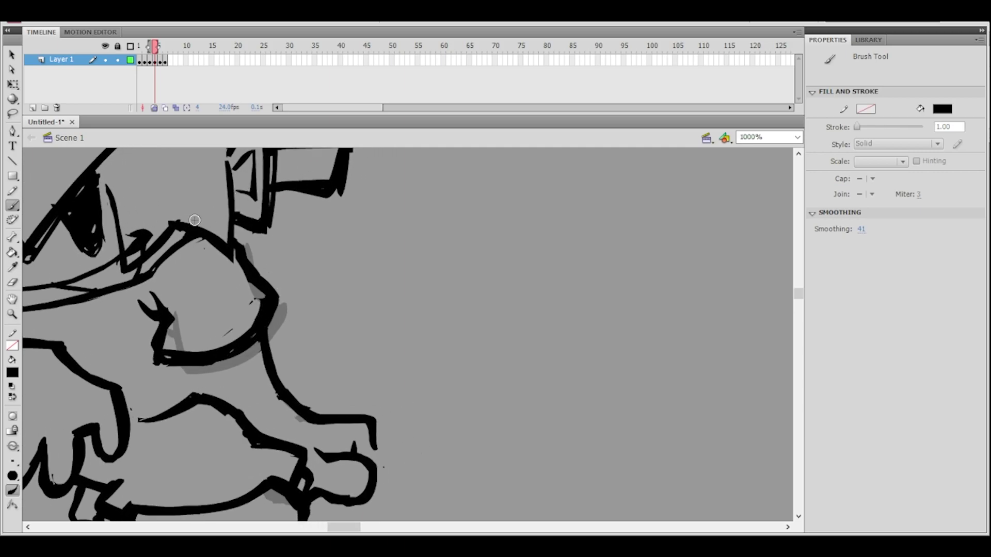
click(13, 282)
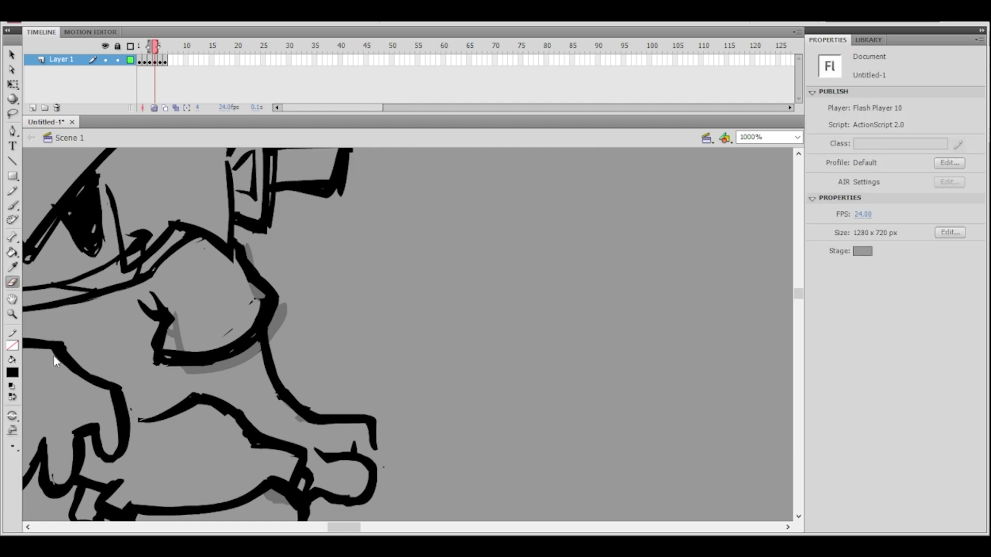
mouse_move(177, 345)
mouse_down()
mouse_move(202, 348)
mouse_move(265, 297)
mouse_up()
- Brush over the sleeve's curved bottom edge up to its right corner
click(12, 205)
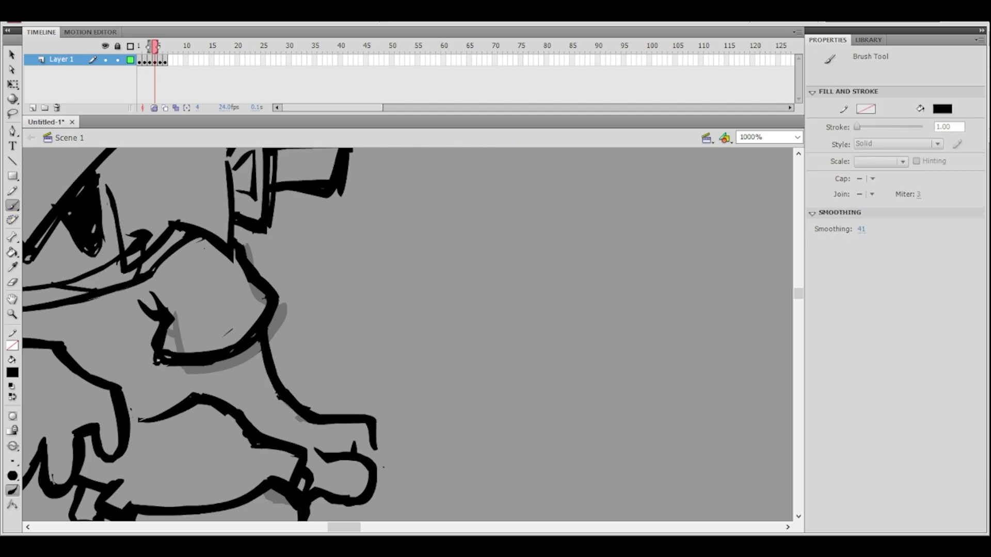
drag(216, 364, 276, 304)
key(ctrl+minus)
key(ctrl+minus)
- Trim the inner side of the sleeve's curved bottom edge with a larger Eraser
ctrl+click(388, 361)
click(389, 361)
key(e)
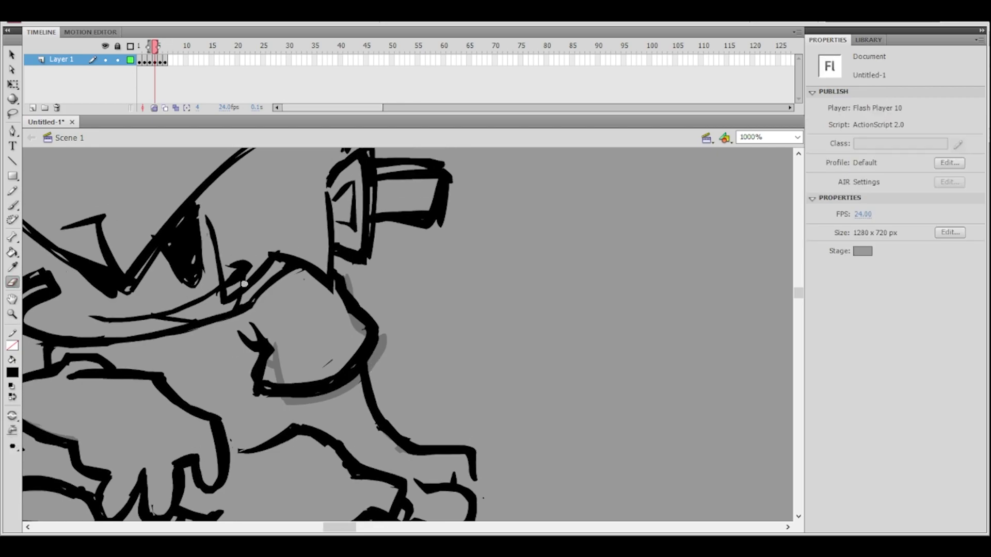
mouse_move(273, 381)
mouse_down()
mouse_move(326, 373)
mouse_move(364, 335)
mouse_up()
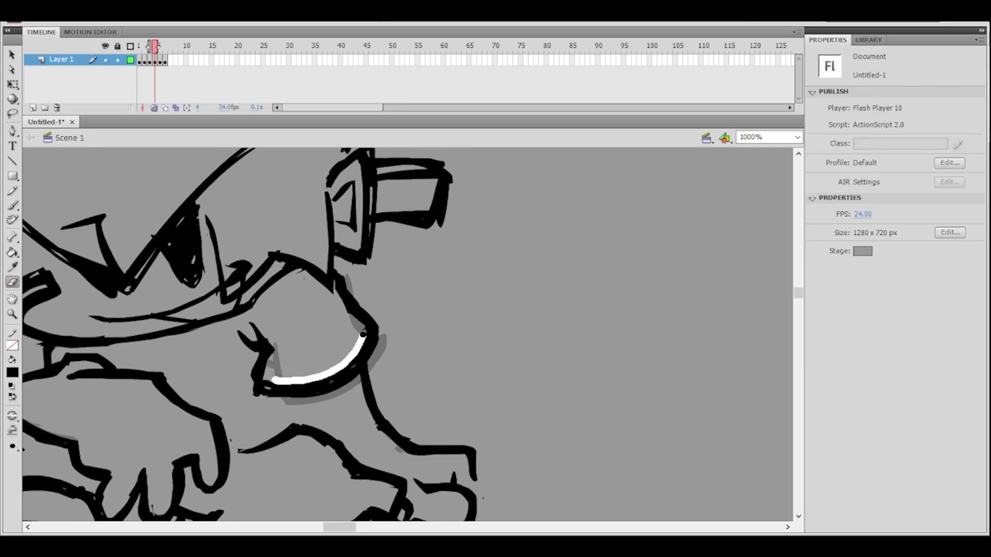
mouse_move(276, 382)
mouse_down()
mouse_move(304, 379)
mouse_move(371, 331)
mouse_move(413, 330)
mouse_move(364, 377)
mouse_up()
key(ctrl+minus)
key(ctrl+minus)
key(ctrl+equal)
key(ctrl+equal)
- Brush over the forearm line where it leaves the curved bottom edge of the sleeve
key(b)
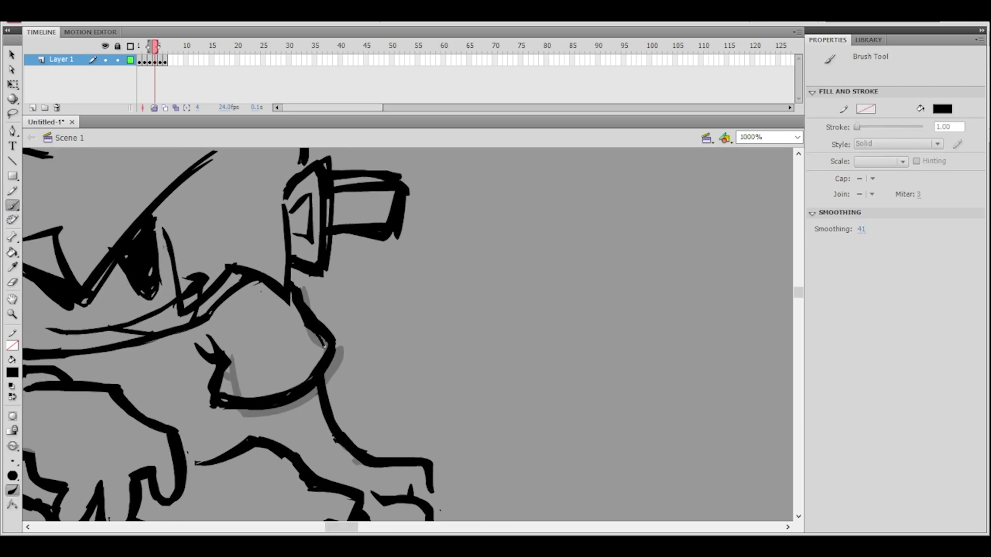
key(ctrl+minus)
drag(406, 380, 398, 356)
key(ctrl+equal)
mouse_move(417, 425)
mouse_down()
mouse_move(416, 360)
mouse_move(420, 375)
mouse_move(400, 370)
mouse_up()
key(ctrl+minus)
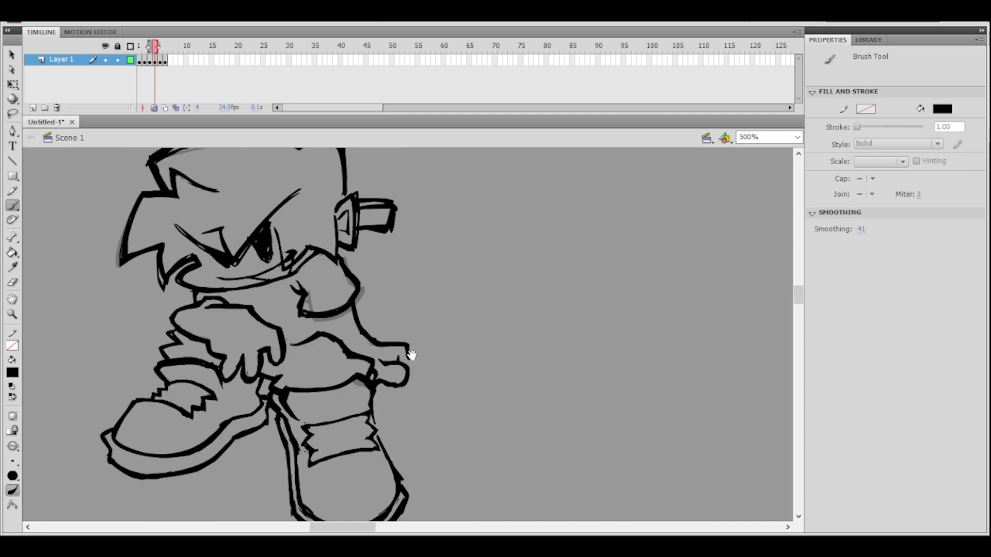
key(ctrl+equal)
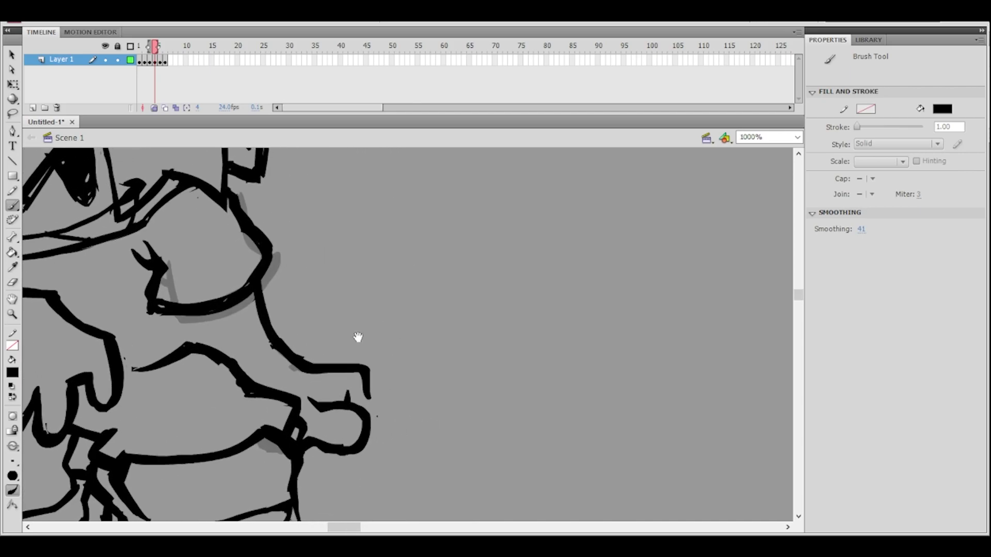
drag(264, 265, 260, 298)
- Examine the line work of the sleeve, forearm and hand both close up and with the whole figure in view
click(13, 282)
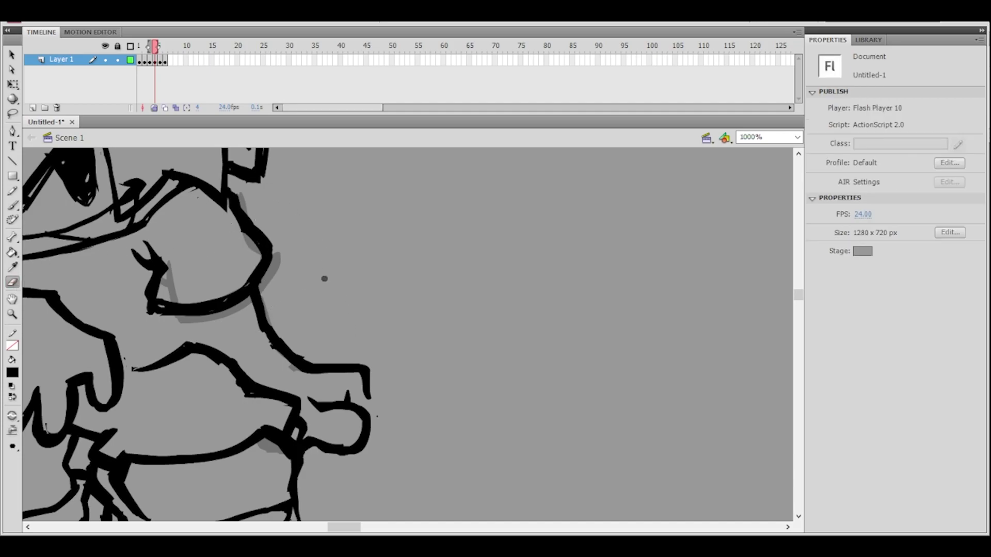
key(ctrl+minus)
scroll(369, 298, down, 2)
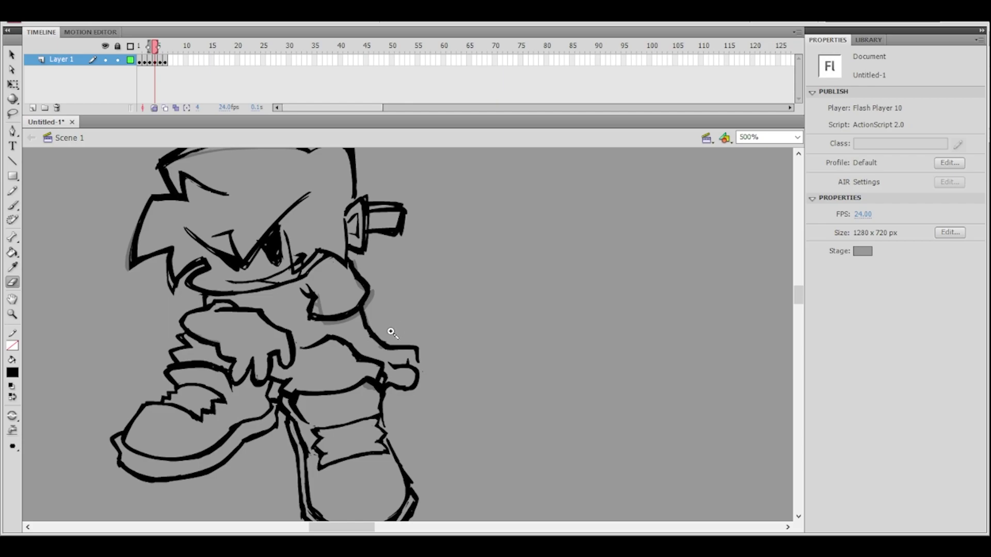
key(ctrl+equal)
drag(380, 336, 372, 338)
click(12, 205)
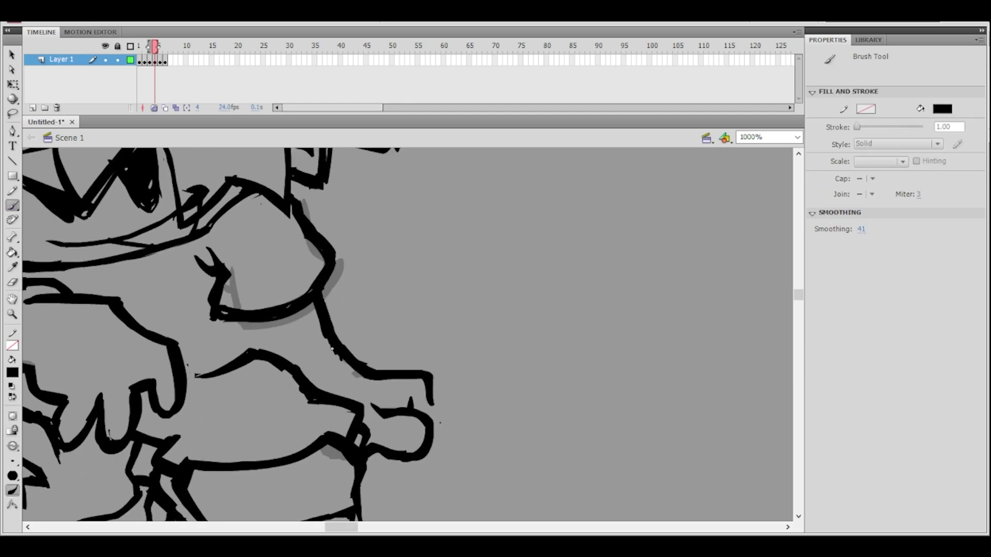
key(ctrl+minus)
drag(427, 296, 492, 300)
ctrl+click(491, 301)
ctrl+shift+click(448, 336)
ctrl+shift+click(440, 340)
ctrl+click(377, 341)
mouse_move(420, 325)
mouse_down()
mouse_move(478, 359)
mouse_move(411, 323)
mouse_move(400, 273)
mouse_move(444, 336)
mouse_up()
ctrl+click(370, 334)
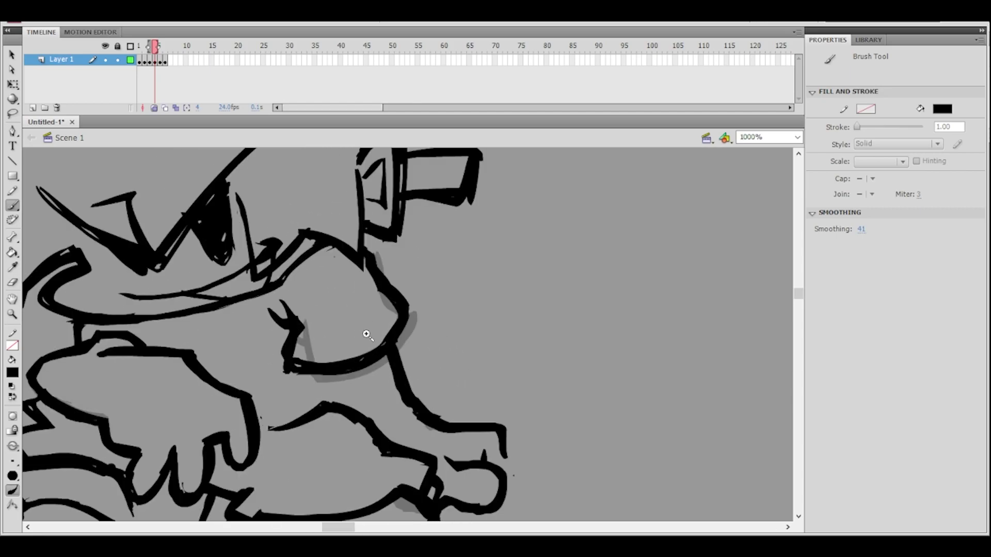
- Draw a thin-lined oval emblem with inner shapes on the chest between the hand and the sleeve, redoing the first stroke
drag(307, 308, 317, 360)
mouse_move(244, 390)
mouse_down()
mouse_move(263, 416)
mouse_move(214, 384)
mouse_move(246, 383)
mouse_move(279, 415)
mouse_move(290, 445)
mouse_move(272, 459)
mouse_up()
key(ctrl+z)
mouse_move(234, 401)
mouse_down()
mouse_move(246, 431)
mouse_move(258, 418)
mouse_move(267, 452)
mouse_up()
ctrl+shift+click(374, 355)
ctrl+shift+click(391, 339)
ctrl+click(410, 328)
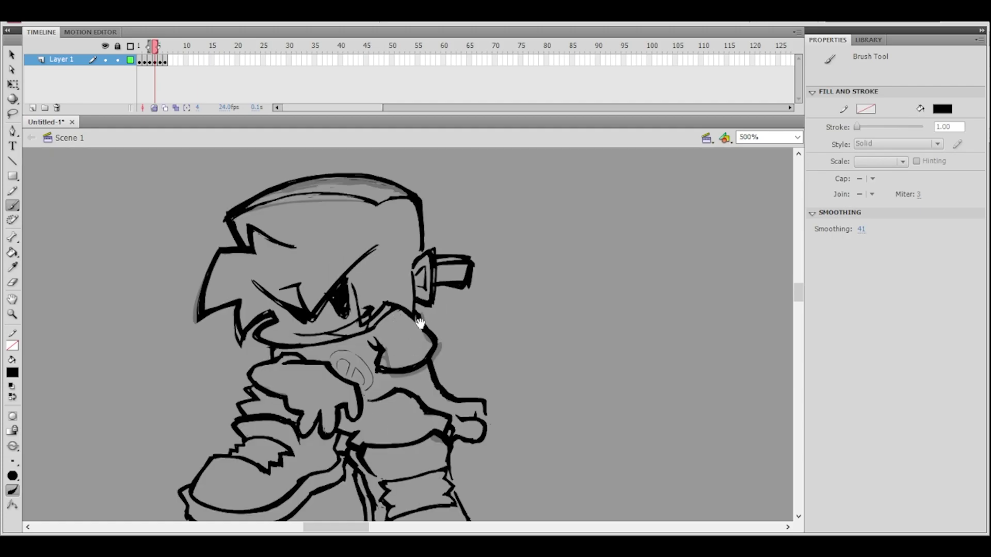
- Ink the short torso line between the sleeve's bottom edge and the knee and trim it with the Eraser
drag(415, 323, 330, 292)
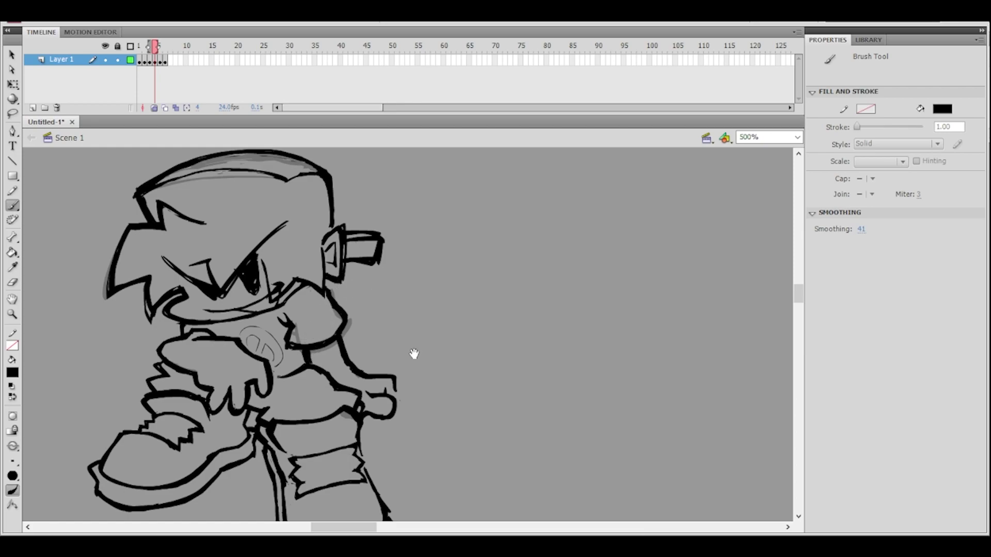
drag(414, 353, 482, 319)
ctrl+alt+click(479, 331)
click(385, 334)
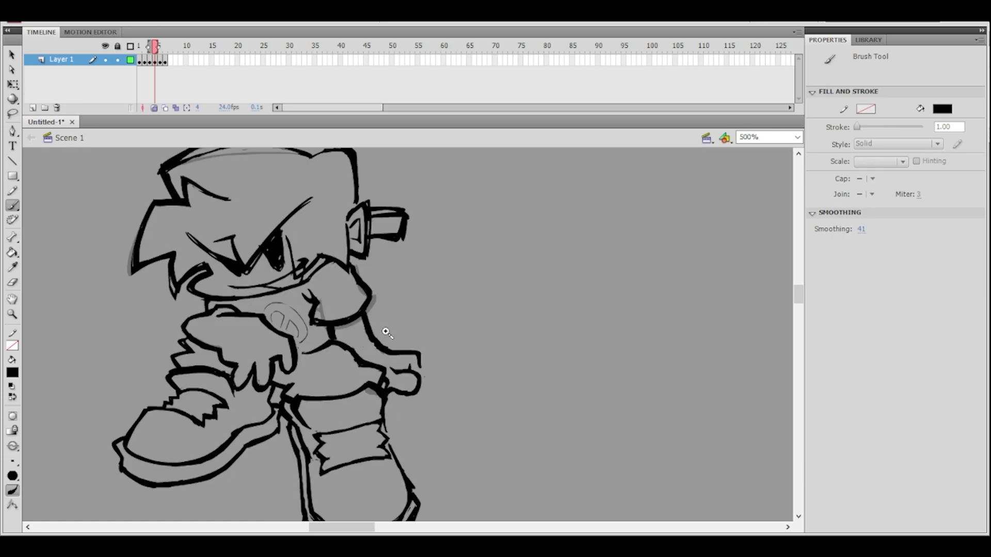
click(382, 332)
key(e)
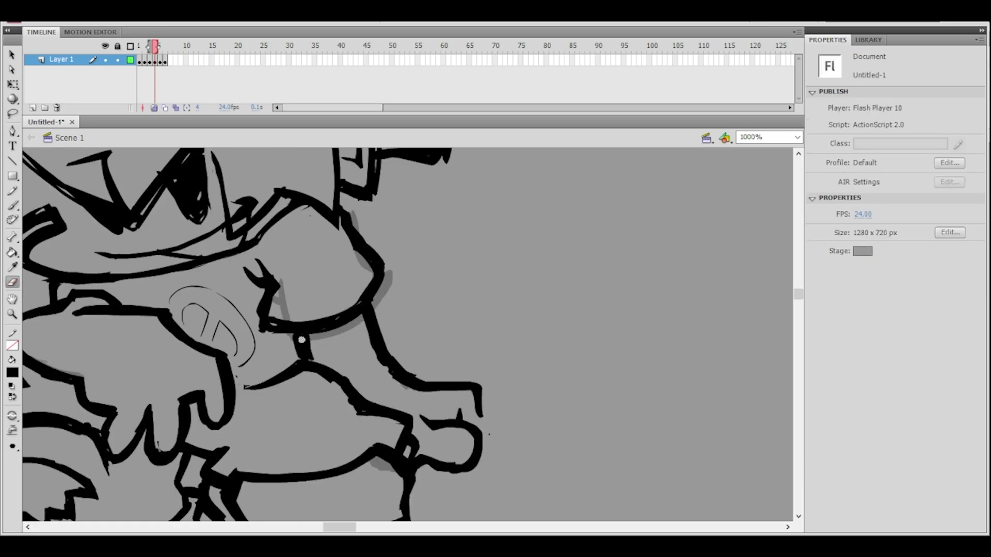
ctrl+alt+click(389, 282)
ctrl+click(383, 353)
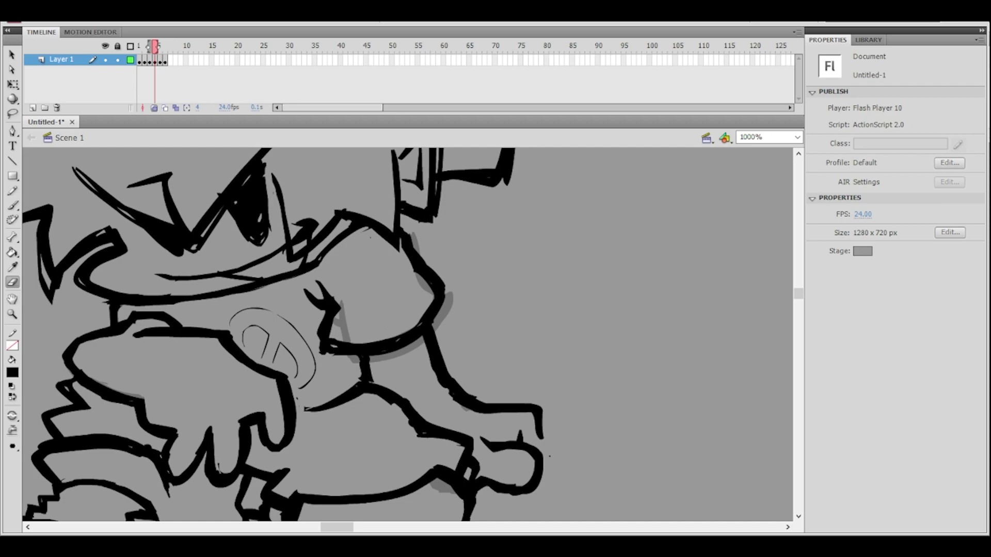
- Brush a thick upright shoe-sole outline with a notch in its left side in the empty area beside the character
click(13, 206)
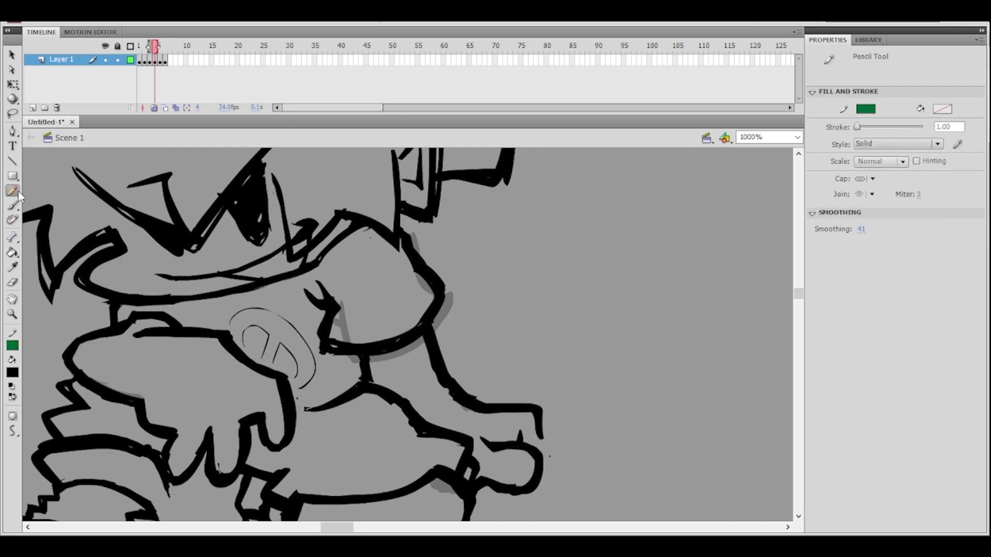
mouse_move(583, 324)
mouse_down()
mouse_move(80, 259)
mouse_move(10, 261)
mouse_up()
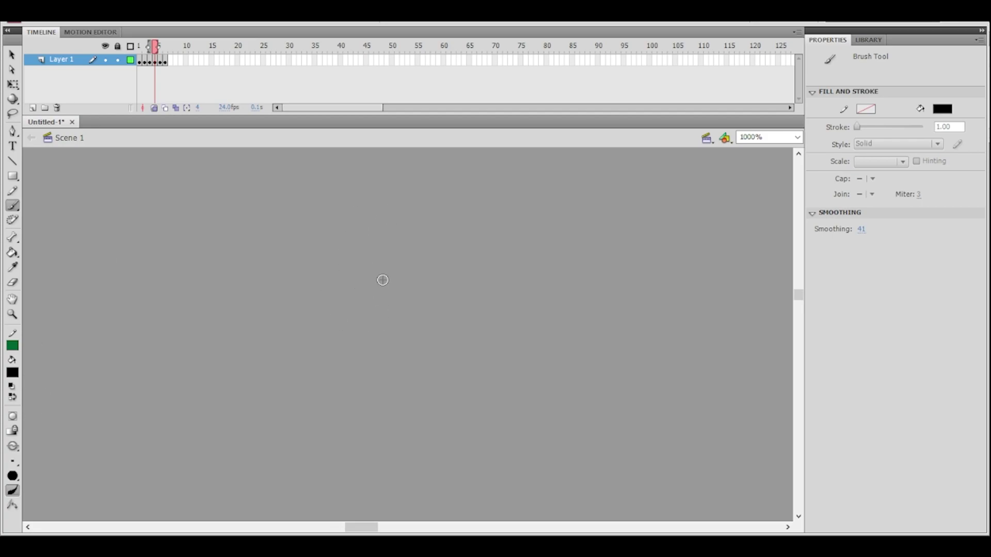
drag(420, 354, 423, 366)
mouse_move(428, 406)
mouse_down()
mouse_move(436, 427)
mouse_move(465, 429)
mouse_up()
mouse_move(429, 298)
mouse_down()
mouse_move(509, 326)
mouse_move(464, 279)
mouse_move(507, 310)
mouse_move(478, 430)
mouse_up()
key(ctrl+z)
key(ctrl+z)
mouse_move(506, 311)
mouse_down()
mouse_move(493, 410)
mouse_move(467, 434)
mouse_move(490, 284)
mouse_move(423, 306)
mouse_up()
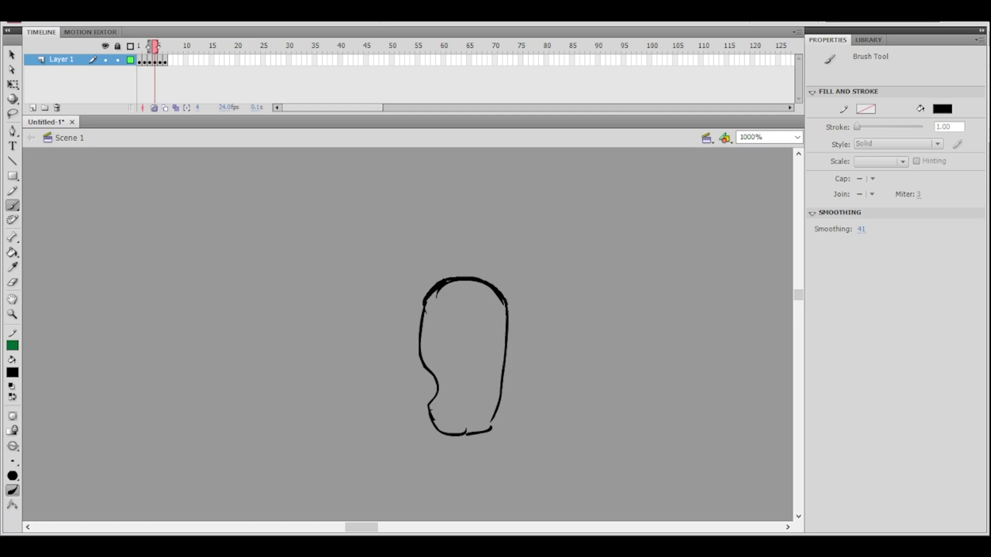
mouse_move(476, 281)
mouse_down()
mouse_move(434, 295)
mouse_move(423, 342)
mouse_move(442, 401)
mouse_up()
mouse_move(474, 435)
mouse_down()
mouse_move(509, 356)
mouse_move(435, 428)
mouse_up()
- Draw a rounded thin-lined shape inside the sole's top end and an outlined N-shaped tread letter below it
mouse_move(439, 305)
mouse_down()
mouse_move(472, 292)
mouse_move(496, 315)
mouse_up()
drag(442, 357, 451, 374)
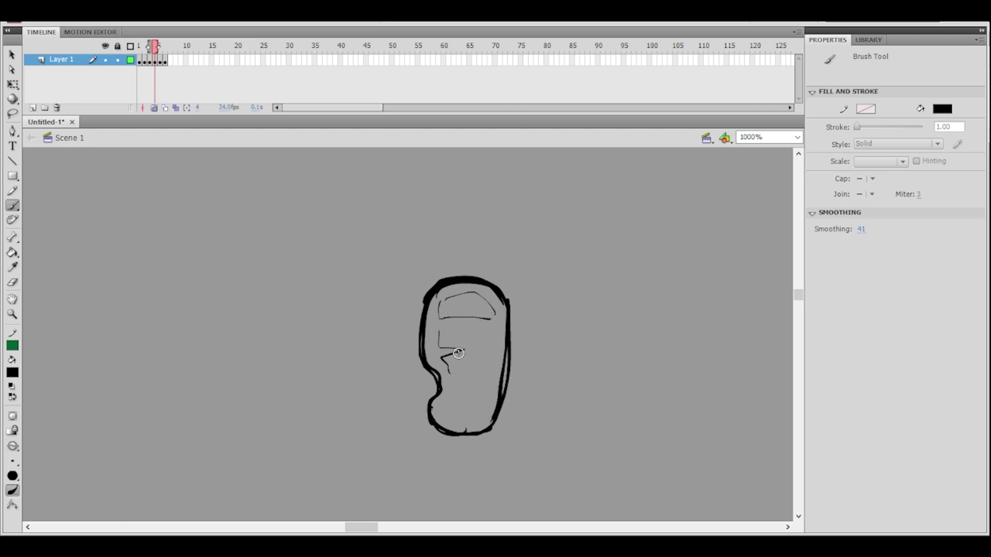
mouse_move(492, 329)
mouse_down()
mouse_move(488, 365)
mouse_move(471, 375)
mouse_move(496, 352)
mouse_up()
key(ctrl+z)
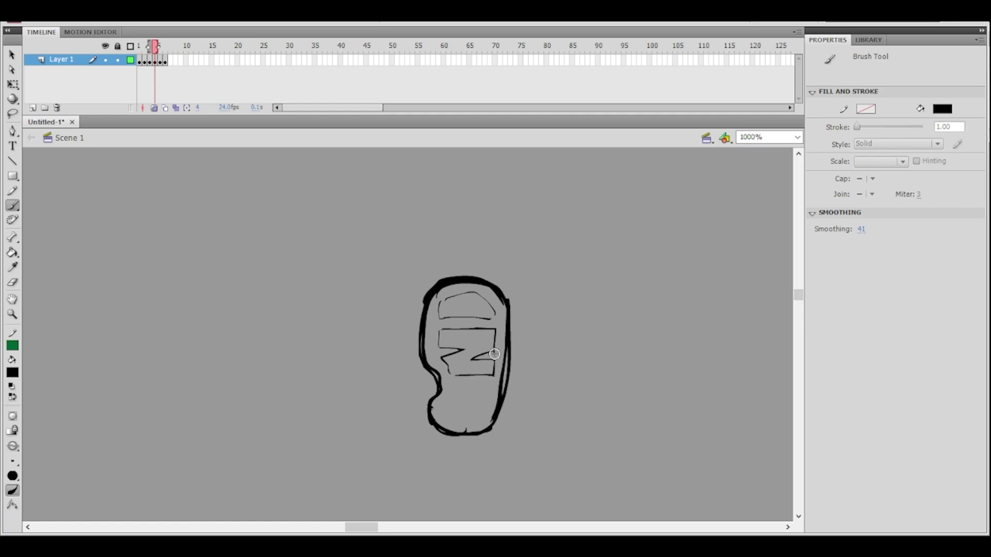
- Lasso the N-shaped tread letter and shift it slightly up and left with Free Transform
click(12, 113)
mouse_move(489, 301)
mouse_down()
mouse_move(487, 320)
mouse_move(435, 325)
mouse_move(448, 381)
mouse_move(482, 387)
mouse_move(498, 367)
mouse_move(502, 324)
mouse_up()
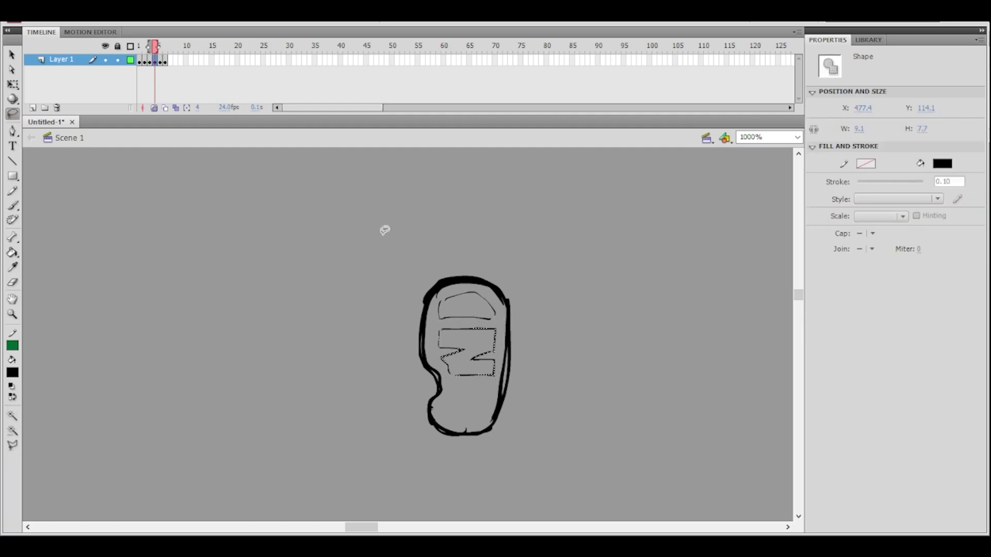
click(12, 84)
drag(469, 377, 468, 369)
key(Left)
key(Left)
key(Left)
key(Left)
click(524, 331)
- Draw the outlined G and the closing rounded letter shape in the lower part of the sole
click(12, 205)
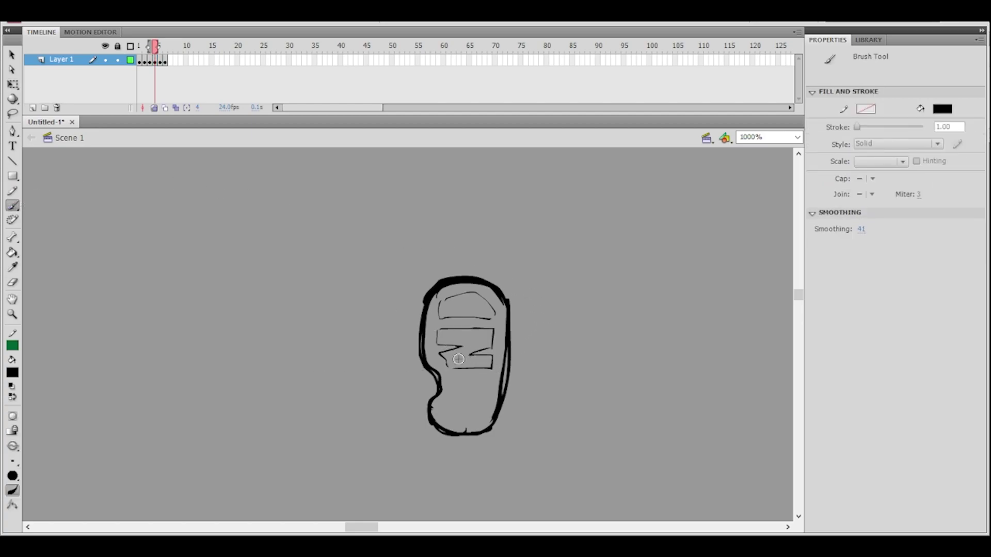
mouse_move(440, 410)
mouse_down()
mouse_move(454, 423)
mouse_move(480, 419)
mouse_up()
mouse_move(449, 380)
mouse_down()
mouse_move(483, 406)
mouse_move(491, 377)
mouse_move(483, 405)
mouse_up()
click(12, 282)
click(13, 204)
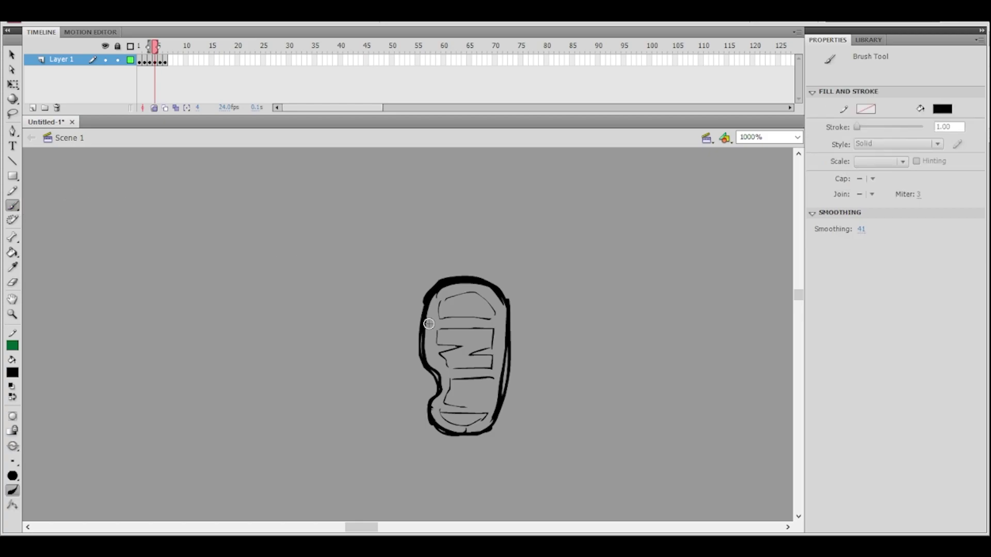
key(ctrl+z)
drag(481, 401, 488, 403)
drag(494, 381, 490, 401)
- Brush a second line along the outside of the sole's left edge and notch, redoing the unsatisfactory strokes
ctrl+alt+click(519, 338)
ctrl+click(421, 313)
mouse_move(434, 331)
mouse_down()
mouse_move(602, 287)
mouse_move(622, 271)
mouse_up()
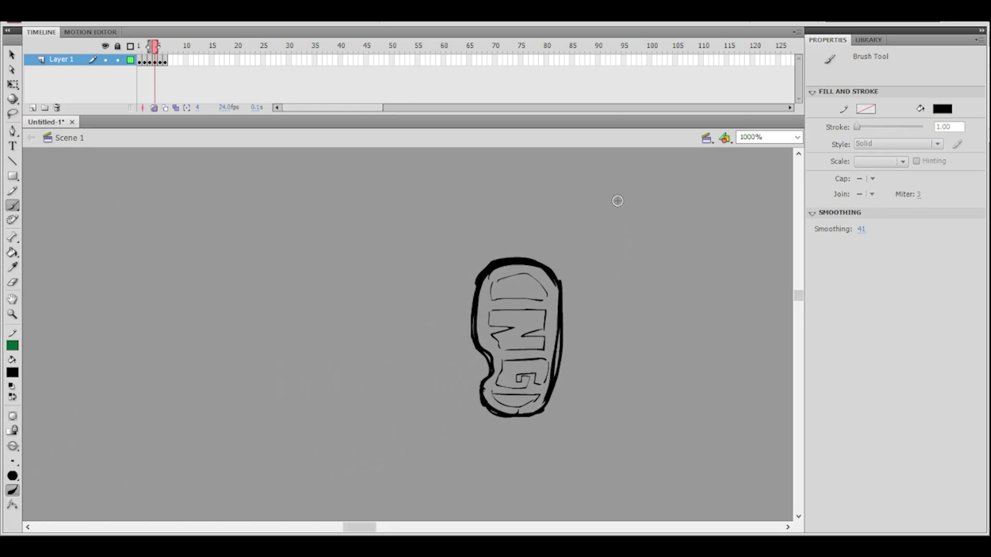
mouse_move(475, 297)
mouse_down()
mouse_move(477, 355)
mouse_move(489, 366)
mouse_move(481, 408)
mouse_up()
key(ctrl+z)
key(ctrl+z)
drag(472, 276, 471, 345)
key(ctrl+z)
drag(474, 277, 472, 328)
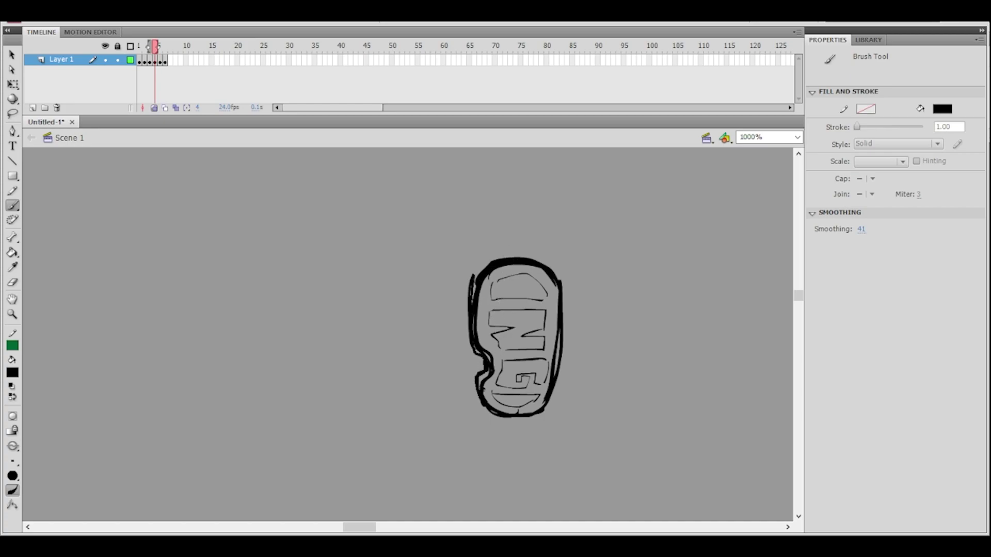
drag(481, 395, 482, 398)
- Brush an outer arc around the top of the sole to give the shoe thickness
drag(563, 258, 535, 281)
mouse_move(446, 298)
mouse_down()
mouse_move(452, 286)
mouse_move(491, 283)
mouse_move(462, 281)
mouse_move(525, 295)
mouse_up()
key(ctrl+z)
mouse_move(453, 286)
mouse_down()
mouse_move(518, 280)
mouse_move(529, 293)
mouse_move(597, 261)
mouse_up()
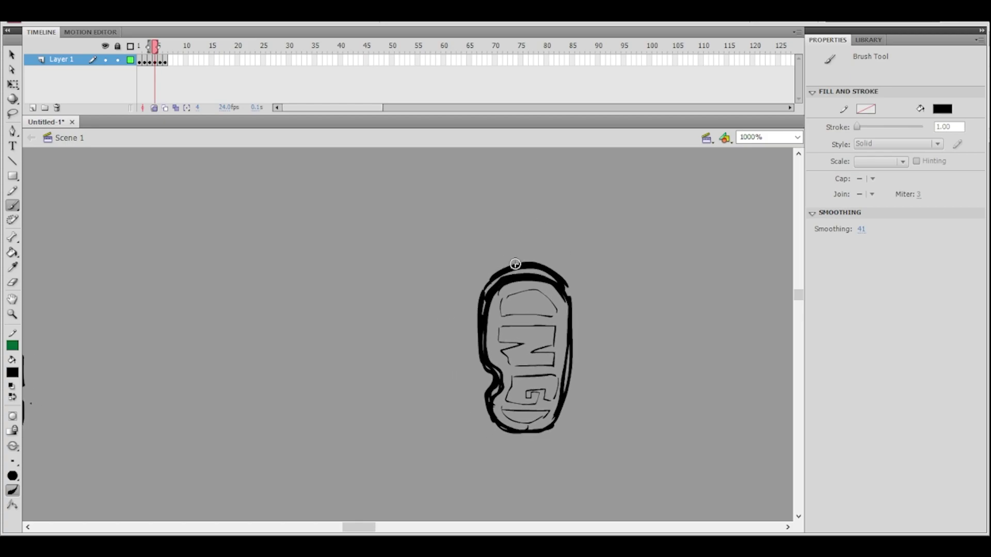
- Thicken the sole's outer left edge and fill in the shading around its notch with the Brush
drag(472, 317, 474, 344)
key(ctrl+z)
mouse_move(476, 308)
mouse_down()
mouse_move(478, 337)
mouse_move(483, 291)
mouse_move(477, 368)
mouse_move(482, 353)
mouse_move(470, 367)
mouse_move(486, 383)
mouse_move(477, 379)
mouse_move(481, 413)
mouse_move(496, 427)
mouse_up()
mouse_move(479, 372)
mouse_down()
mouse_move(484, 413)
mouse_move(484, 404)
mouse_up()
key(space)
mouse_move(584, 278)
mouse_down()
mouse_move(552, 310)
mouse_move(524, 260)
mouse_move(553, 248)
mouse_up()
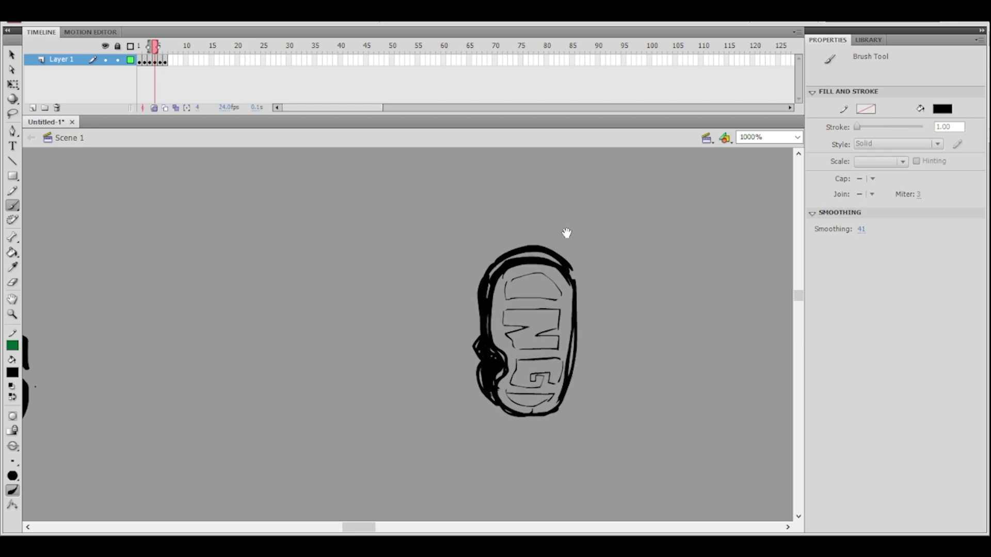
- Brush a curved line running down and left from the upright sole's left edge
mouse_move(432, 334)
mouse_down()
mouse_move(453, 297)
mouse_move(482, 310)
mouse_move(507, 300)
mouse_up()
key(ctrl+z)
key(space)
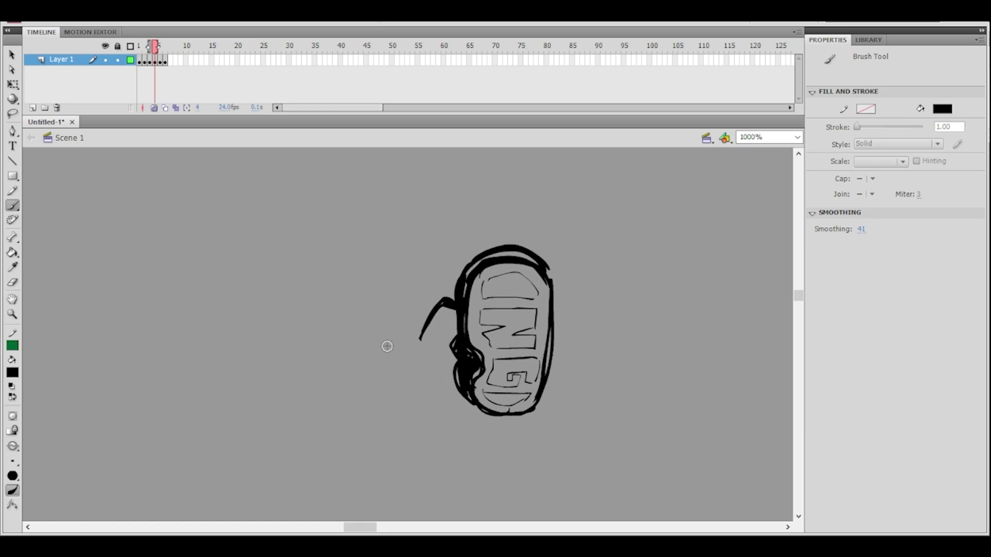
drag(389, 358, 421, 339)
- Try curved Brush strokes continuing the line down and left from the shoe and undo the latest ones
key(space)
drag(493, 304, 542, 305)
mouse_move(373, 363)
mouse_down()
mouse_move(432, 342)
mouse_move(418, 343)
mouse_move(426, 349)
mouse_up()
key(ctrl+z)
drag(344, 422, 414, 365)
key(ctrl+z)
mouse_move(342, 394)
mouse_down()
mouse_move(332, 417)
mouse_move(359, 372)
mouse_move(347, 382)
mouse_move(405, 366)
mouse_move(393, 373)
mouse_up()
key(ctrl+z)
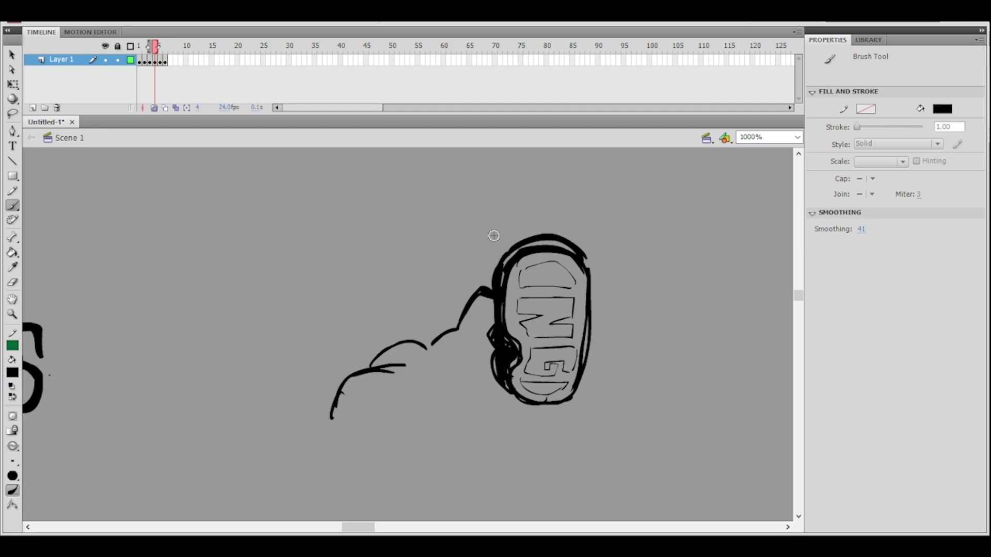
drag(334, 385, 392, 363)
drag(348, 369, 391, 359)
key(ctrl+z)
key(ctrl+z)
key(ctrl+z)
key(ctrl+z)
key(ctrl+z)
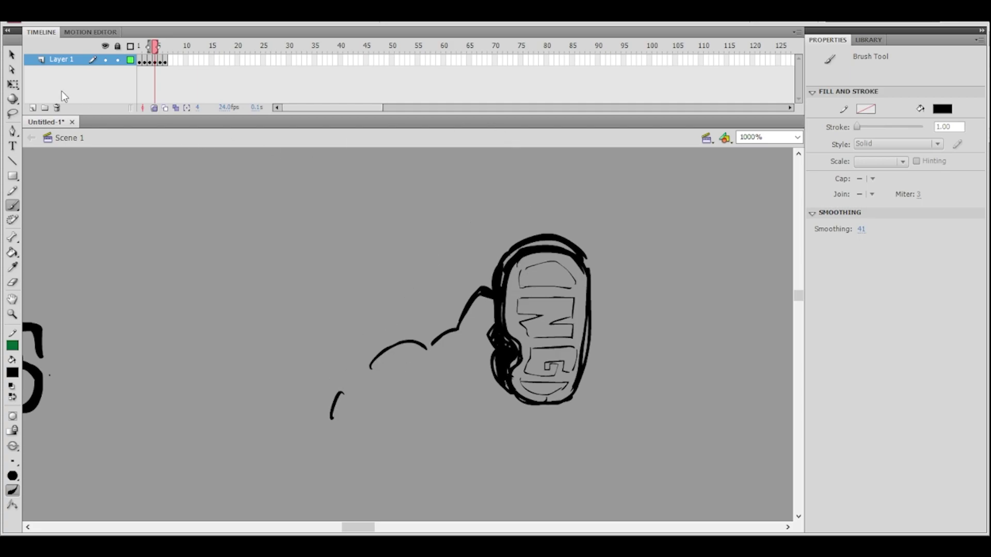
- Lasso and delete the leftover curved strokes at the lower end of the line
key(l)
mouse_move(433, 328)
mouse_down()
mouse_move(299, 358)
mouse_move(310, 341)
mouse_move(354, 413)
mouse_up()
key(Delete)
- Brush a second, tilted shoe-sole outline with a notch to the left of the upright sole and thicken its left edge
click(13, 206)
mouse_move(316, 373)
mouse_down()
mouse_move(359, 420)
mouse_move(323, 356)
mouse_move(381, 316)
mouse_move(391, 334)
mouse_move(382, 316)
mouse_up()
mouse_move(365, 318)
mouse_down()
mouse_move(401, 335)
mouse_move(441, 412)
mouse_up()
mouse_move(365, 429)
mouse_down()
mouse_move(404, 449)
mouse_move(443, 421)
mouse_up()
drag(402, 336, 426, 386)
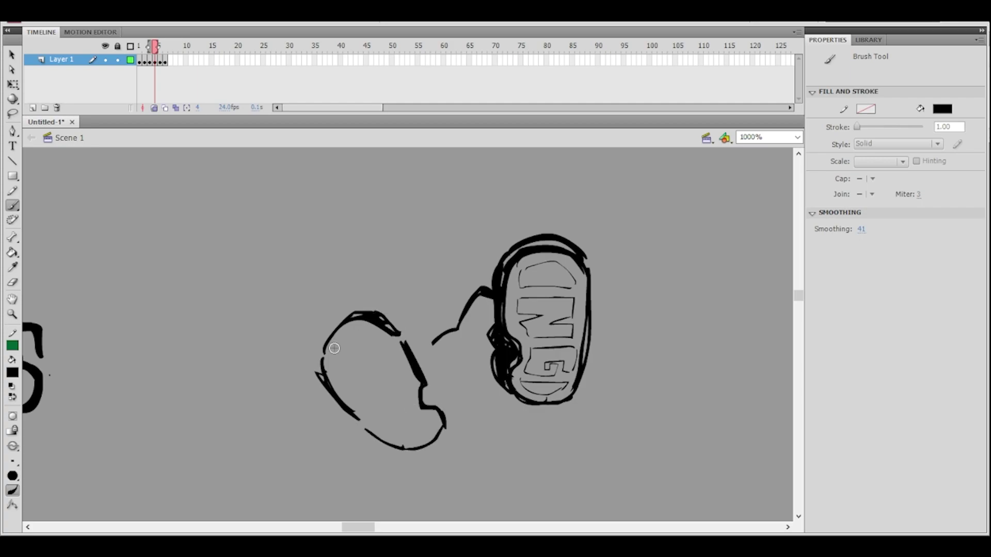
drag(326, 381, 432, 442)
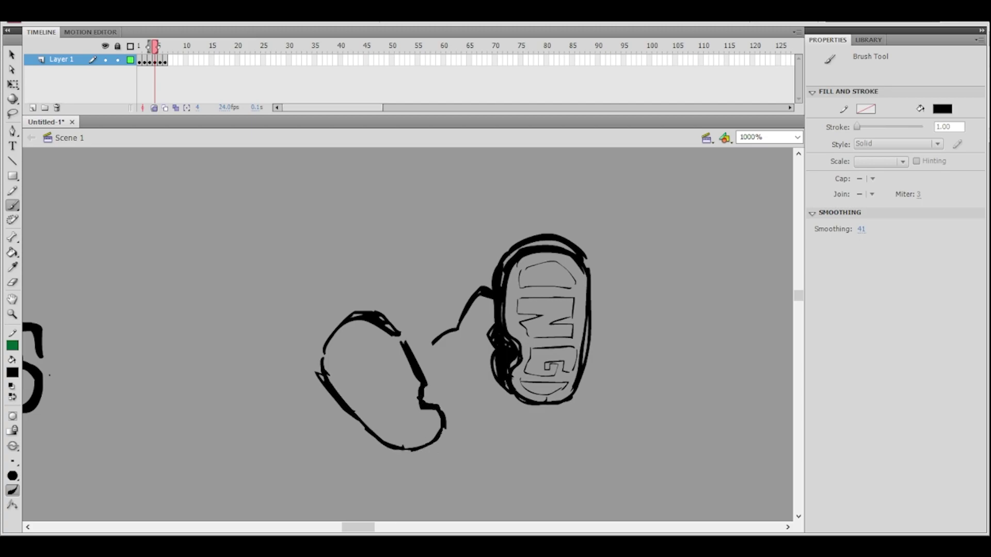
drag(343, 321, 317, 379)
drag(324, 343, 361, 413)
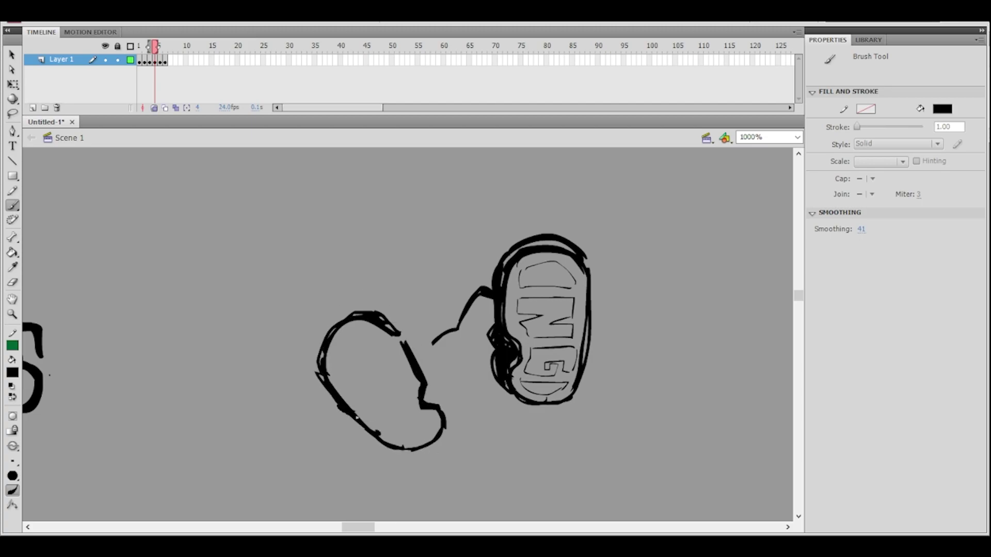
- Trim the rough ink at the notch of the tilted sole with the Eraser
click(12, 282)
drag(418, 404, 413, 391)
click(13, 205)
- Draw thin outlined tread letters along the tilted sole, with rounded shapes at both ends
drag(540, 267, 424, 269)
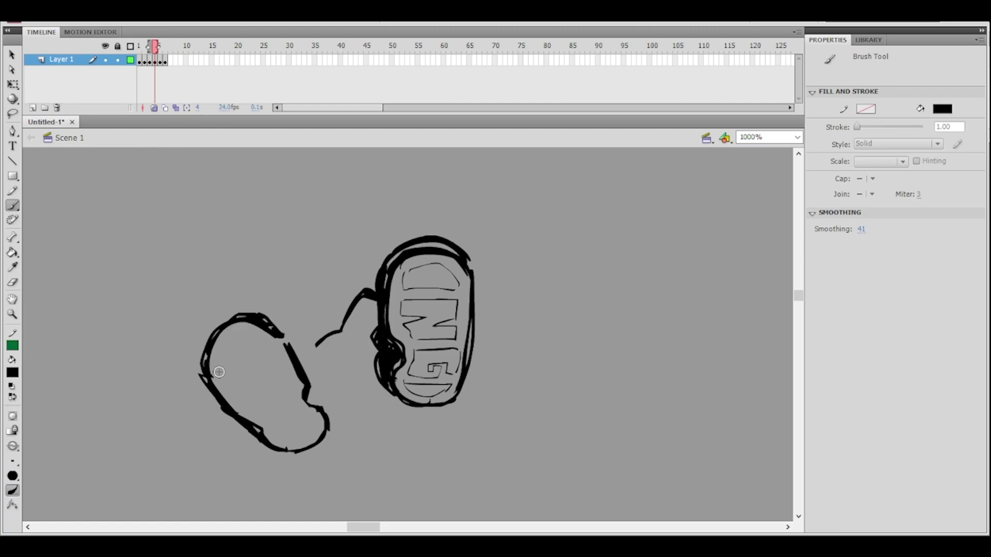
drag(216, 364, 261, 338)
drag(284, 444, 311, 429)
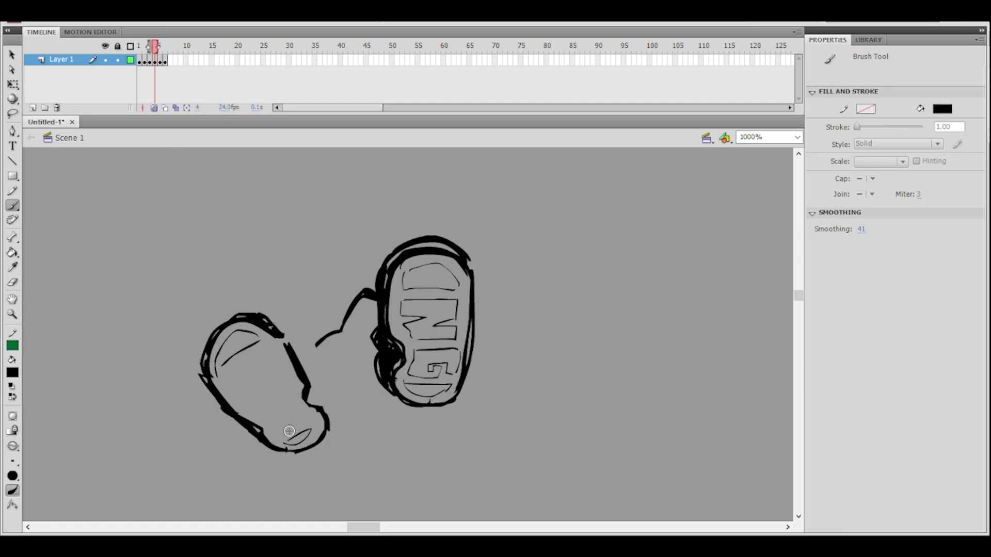
mouse_move(224, 381)
mouse_down()
mouse_move(238, 391)
mouse_move(269, 347)
mouse_move(289, 380)
mouse_up()
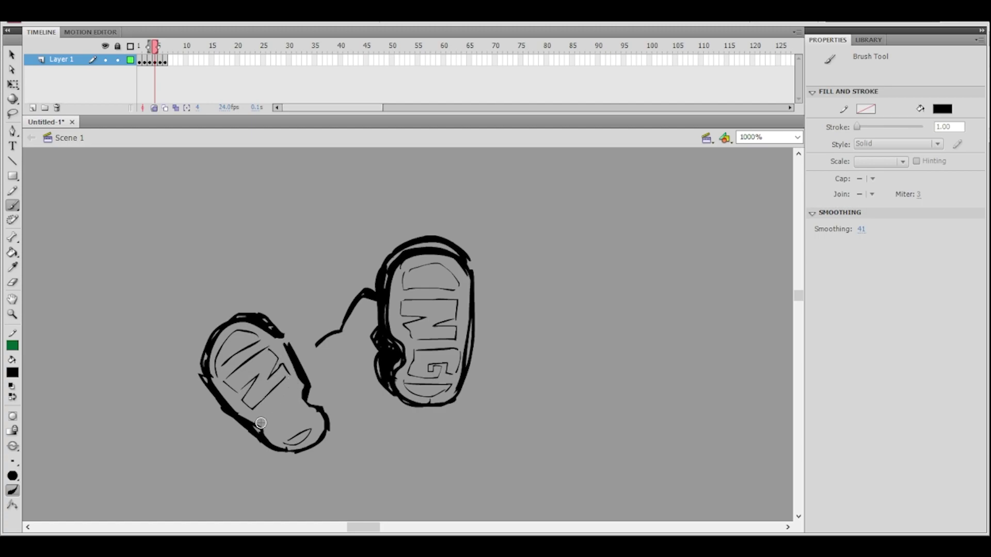
drag(266, 419, 295, 423)
- Finish the tread lettering on the tilted sole and thin its outer left edge with the Eraser
mouse_move(414, 279)
mouse_down()
mouse_move(418, 327)
mouse_move(403, 287)
mouse_up()
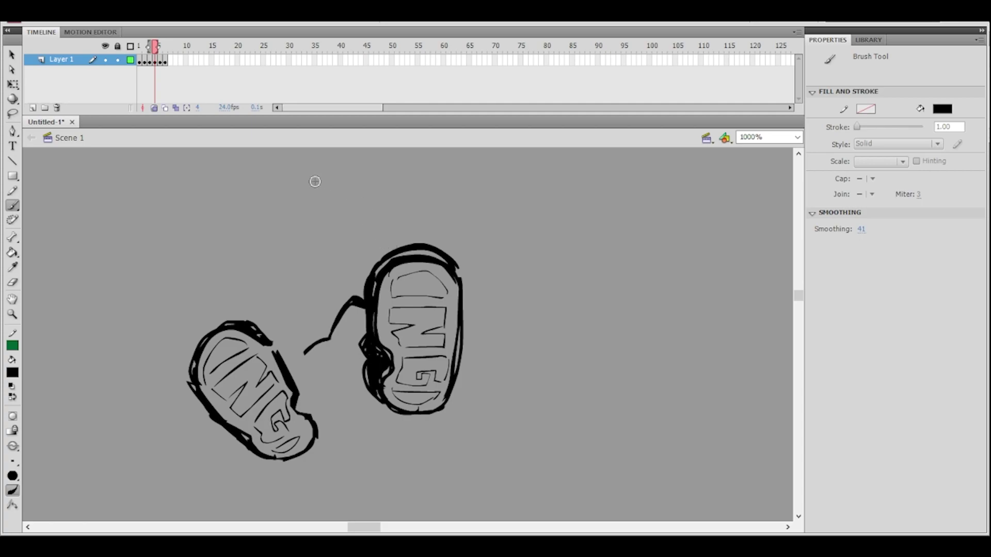
click(12, 282)
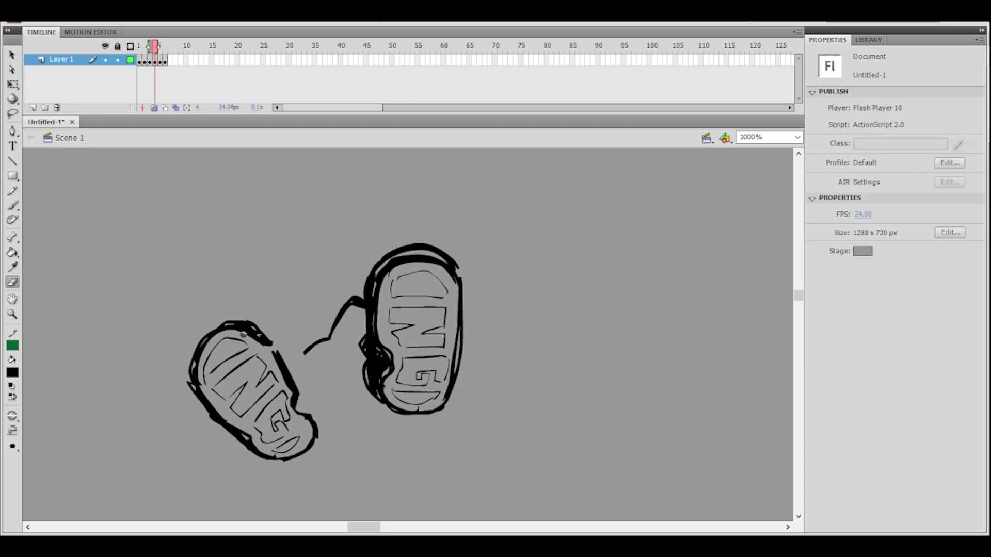
mouse_move(199, 376)
mouse_down()
mouse_move(201, 351)
mouse_move(224, 330)
mouse_move(251, 336)
mouse_move(198, 362)
mouse_move(219, 332)
mouse_move(259, 339)
mouse_move(214, 407)
mouse_move(185, 366)
mouse_move(194, 346)
mouse_move(222, 440)
mouse_move(245, 446)
mouse_up()
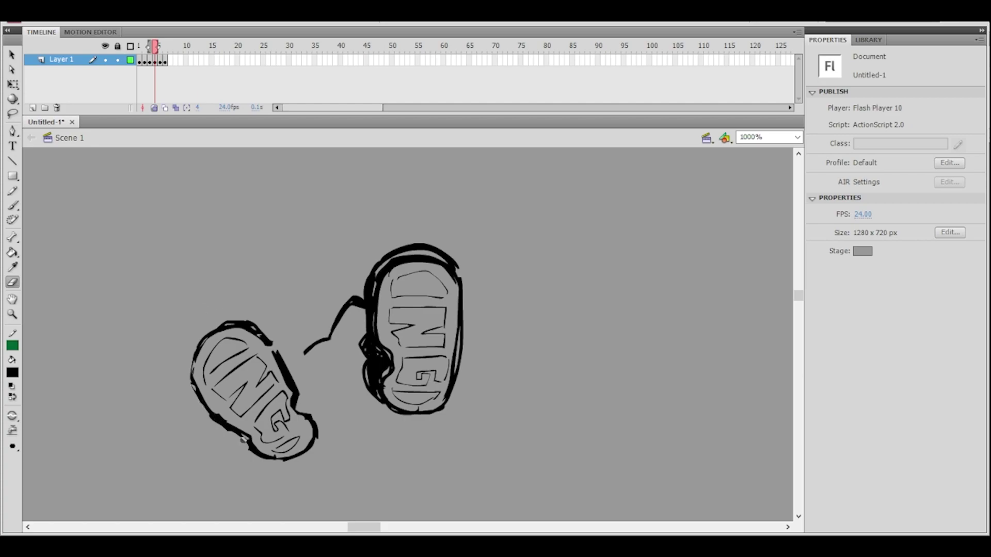
- Brush over the upper-left edge of the tilted sole and undo the stray strokes around it
click(13, 205)
drag(221, 329, 193, 378)
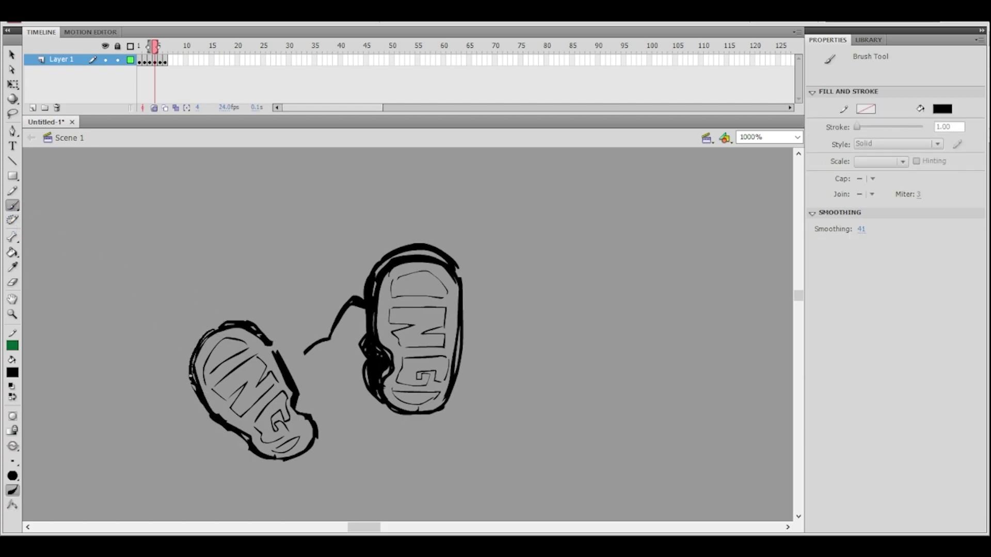
mouse_move(233, 324)
mouse_down()
mouse_move(193, 378)
mouse_move(239, 428)
mouse_up()
mouse_move(364, 329)
mouse_down()
mouse_move(351, 354)
mouse_move(339, 340)
mouse_up()
mouse_move(170, 349)
mouse_down()
mouse_move(162, 358)
mouse_move(209, 332)
mouse_up()
key(ctrl+z)
mouse_move(164, 378)
mouse_down()
mouse_move(189, 334)
mouse_move(235, 335)
mouse_move(265, 367)
mouse_up()
key(ctrl+z)
- Brush a thick second contour around the top and right side of the tilted sole, discarding misplaced strokes
drag(229, 330, 267, 380)
drag(276, 415, 281, 420)
drag(286, 420, 291, 433)
mouse_move(230, 324)
mouse_down()
mouse_move(279, 379)
mouse_move(295, 437)
mouse_up()
key(ctrl+z)
mouse_move(277, 377)
mouse_down()
mouse_move(293, 432)
mouse_move(296, 414)
mouse_up()
key(space)
drag(395, 302, 401, 316)
drag(267, 351, 293, 368)
key(ctrl+z)
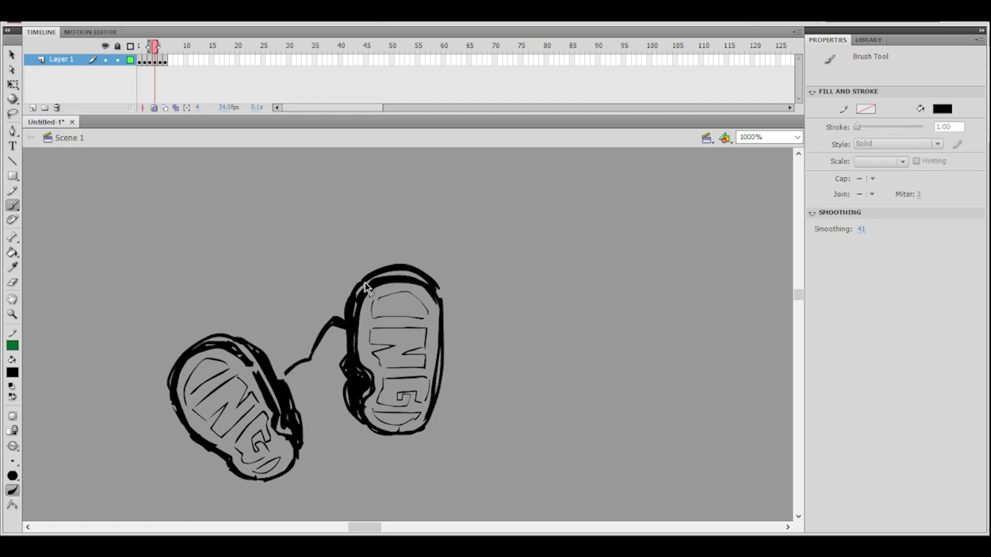
- Brush the upper and lower leg lines so that they join the tilted shoe to the upright shoe
click(12, 113)
key(space)
drag(125, 205, 190, 182)
mouse_move(343, 331)
mouse_down()
mouse_move(400, 442)
mouse_move(361, 386)
mouse_move(347, 388)
mouse_up()
click(382, 339)
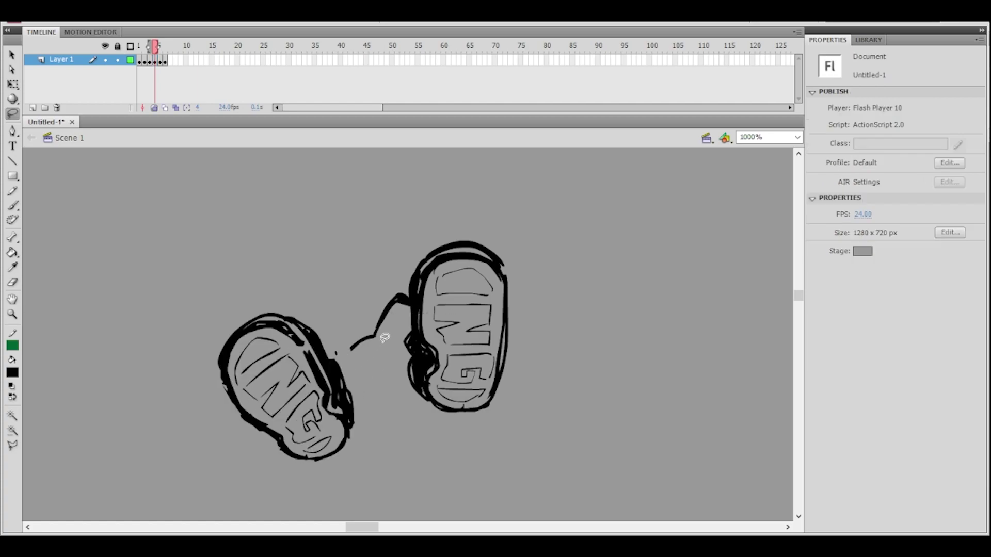
click(13, 205)
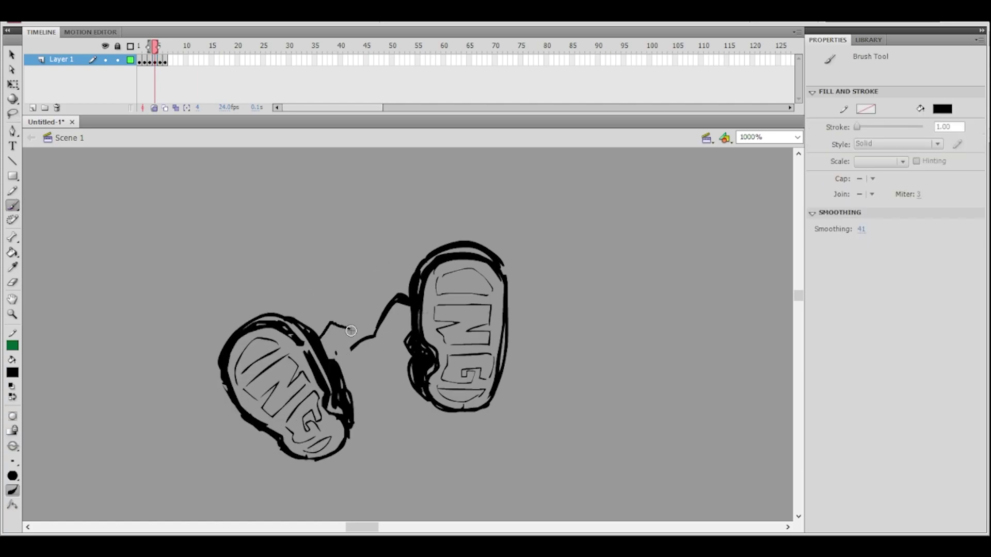
mouse_move(317, 332)
mouse_down()
mouse_move(373, 339)
mouse_move(357, 350)
mouse_up()
drag(451, 302, 366, 313)
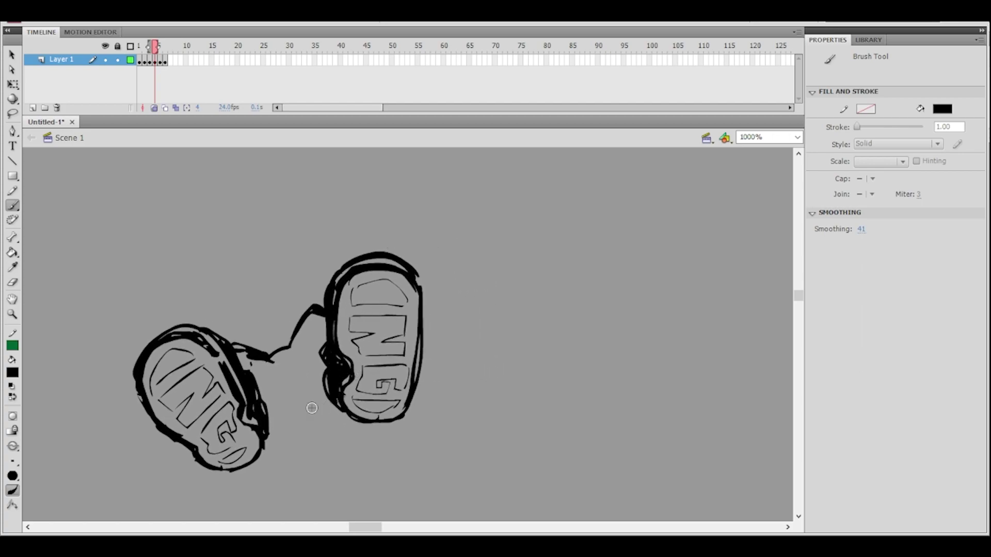
mouse_move(267, 425)
mouse_down()
mouse_move(282, 399)
mouse_move(278, 407)
mouse_move(310, 398)
mouse_move(297, 391)
mouse_move(328, 405)
mouse_up()
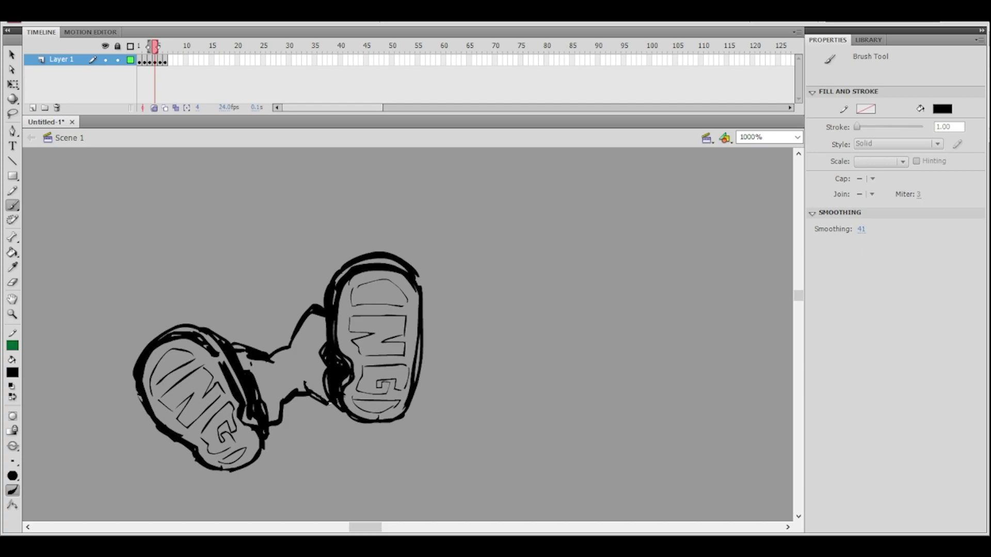
- Draw a small curled hand with fingers just above the leg line between the two shoes
scroll(420, 284, up, 3)
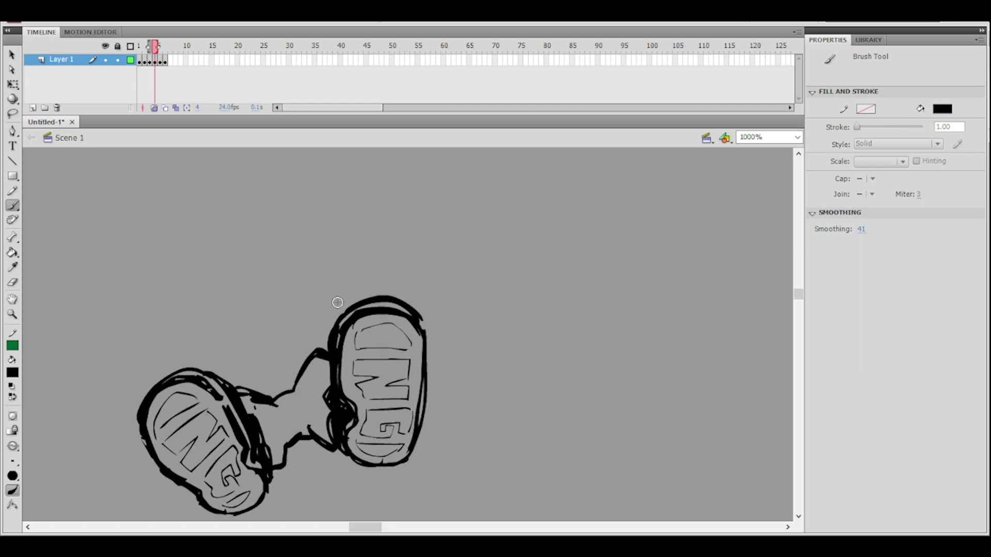
scroll(277, 399, up, 2)
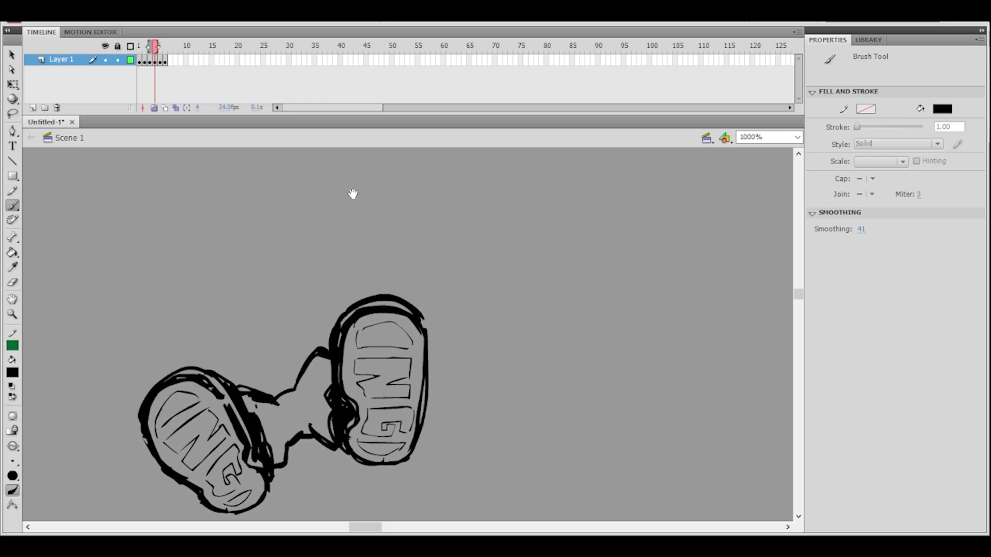
drag(273, 361, 254, 391)
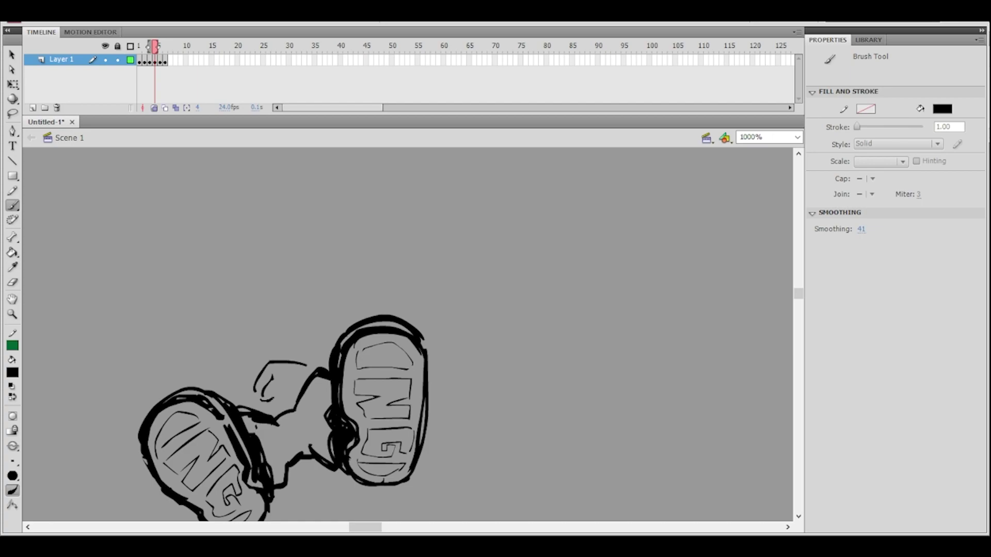
drag(380, 295, 374, 287)
mouse_move(300, 357)
mouse_down()
mouse_move(279, 354)
mouse_move(261, 392)
mouse_up()
drag(336, 308, 359, 273)
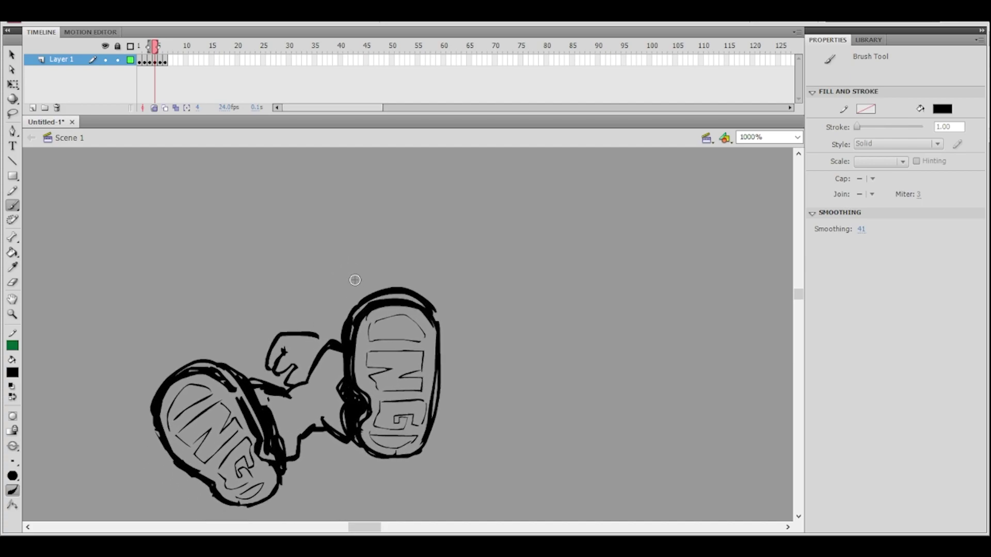
drag(353, 311, 359, 307)
mouse_move(315, 262)
mouse_down()
mouse_move(314, 313)
mouse_move(294, 279)
mouse_up()
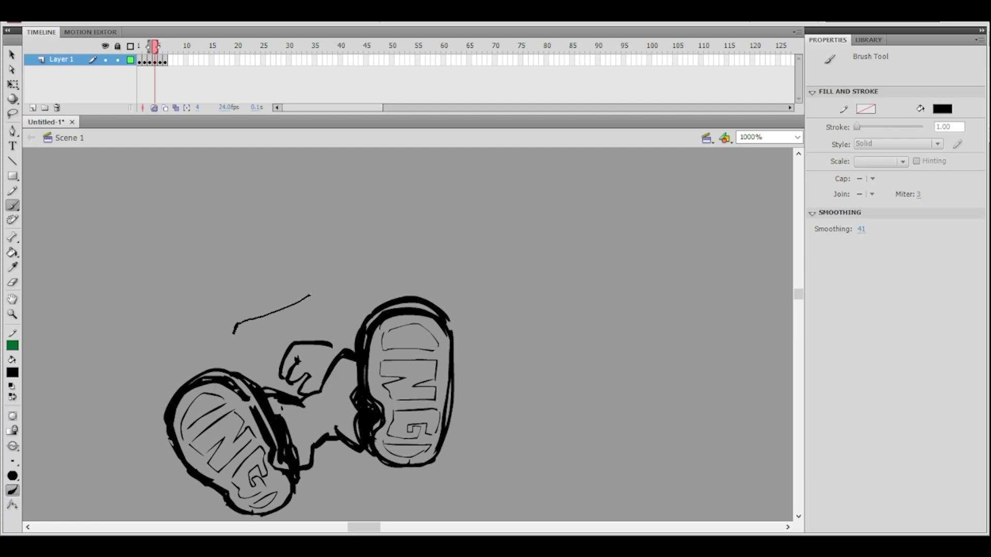
drag(318, 288, 320, 287)
key(ctrl+z)
mouse_move(266, 347)
mouse_down()
mouse_move(259, 319)
mouse_move(311, 291)
mouse_up()
key(ctrl+z)
key(ctrl+z)
click(248, 330)
mouse_move(248, 330)
mouse_down()
mouse_move(273, 343)
mouse_move(267, 352)
mouse_up()
key(ctrl+z)
mouse_move(313, 290)
mouse_down()
mouse_move(320, 332)
mouse_move(257, 332)
mouse_up()
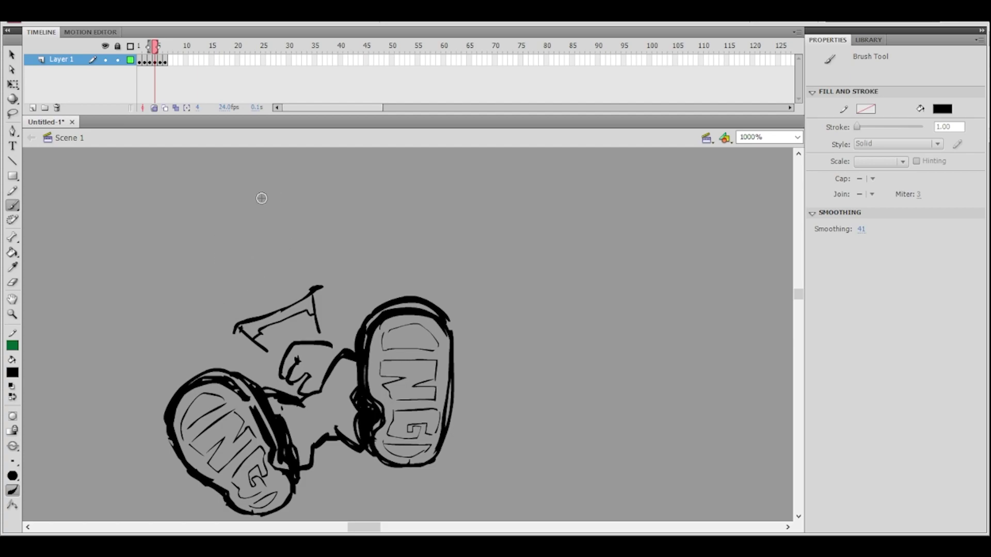
mouse_move(209, 301)
mouse_down()
mouse_move(240, 266)
mouse_move(266, 268)
mouse_up()
key(ctrl+z)
key(ctrl+z)
mouse_move(222, 332)
mouse_down()
mouse_move(284, 303)
mouse_move(222, 340)
mouse_move(266, 362)
mouse_move(288, 328)
mouse_move(330, 323)
mouse_up()
key(ctrl+z)
click(14, 114)
key(Delete)
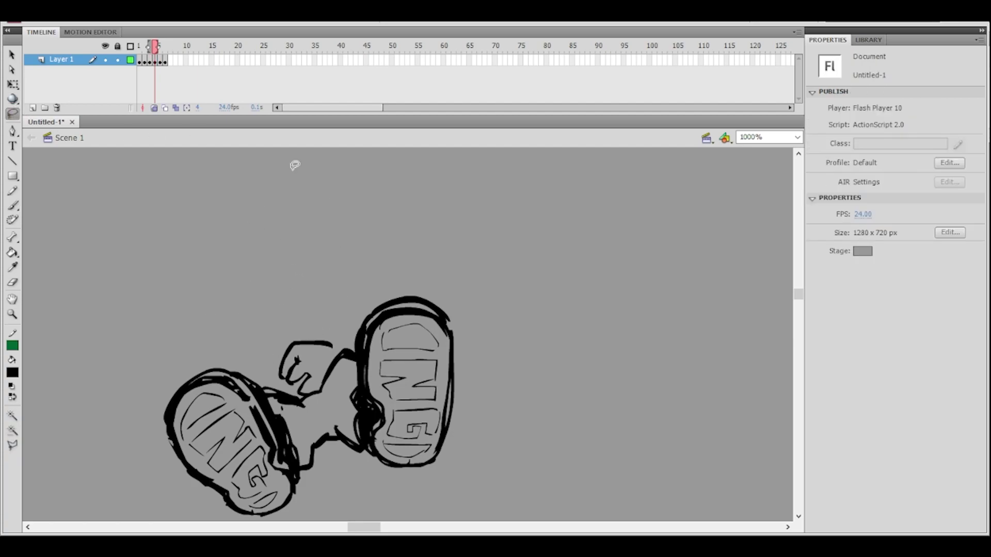
- Refine the upper line of the small hand and extend it to meet the upright shoe
click(12, 191)
click(12, 205)
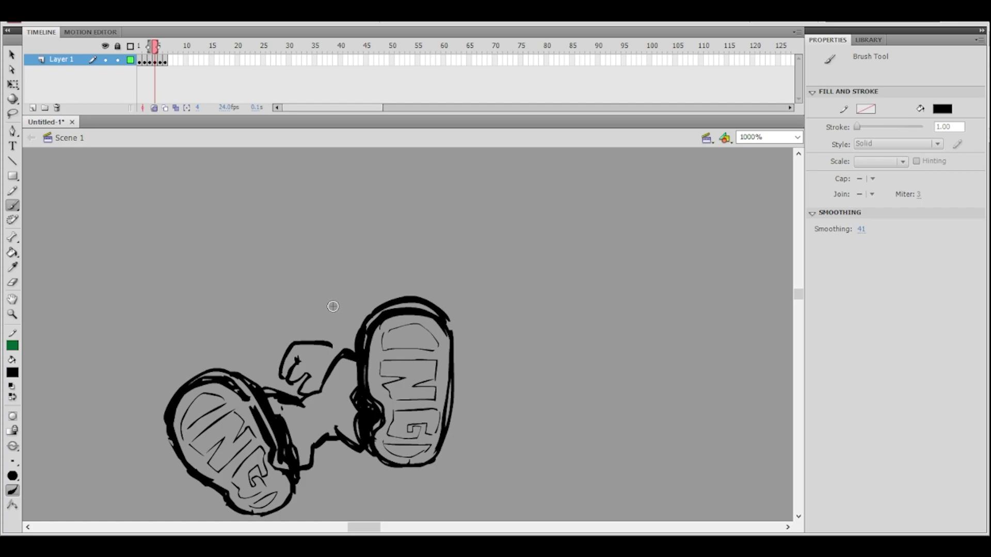
key(e)
drag(294, 346, 349, 339)
key(ctrl+z)
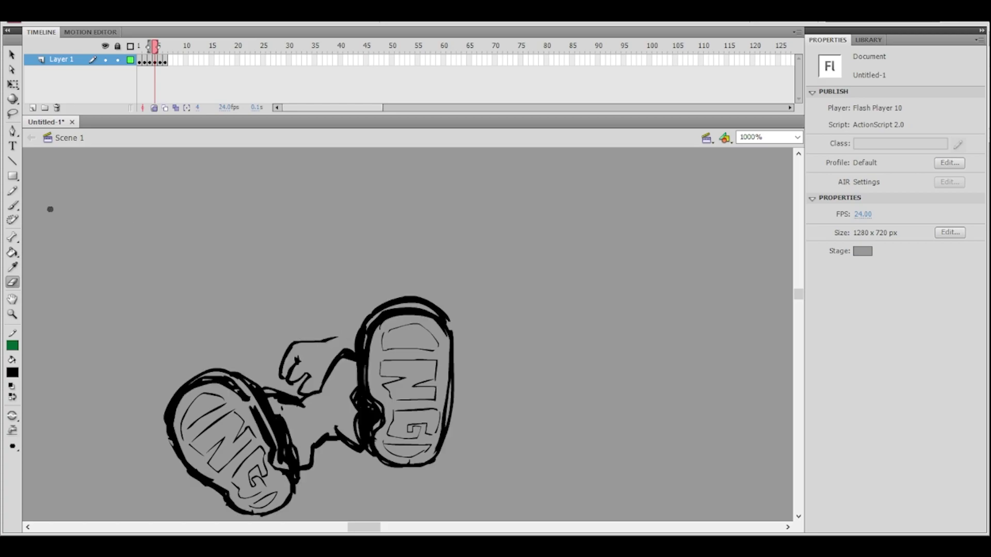
key(b)
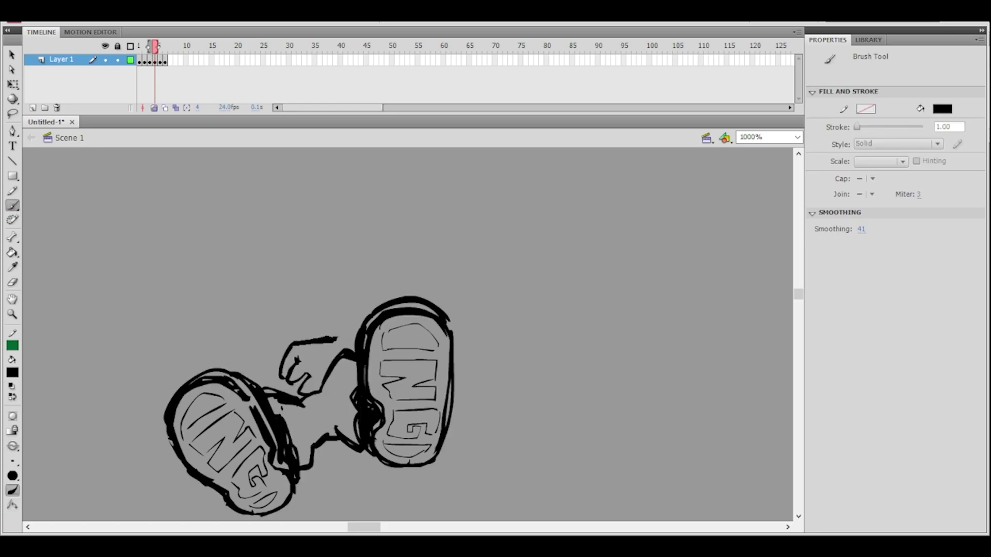
drag(337, 338, 351, 336)
- Brush a second curved line arching above the hand and connect it to the upright shoe
drag(323, 328, 338, 330)
drag(277, 340, 334, 328)
key(ctrl+z)
key(ctrl+z)
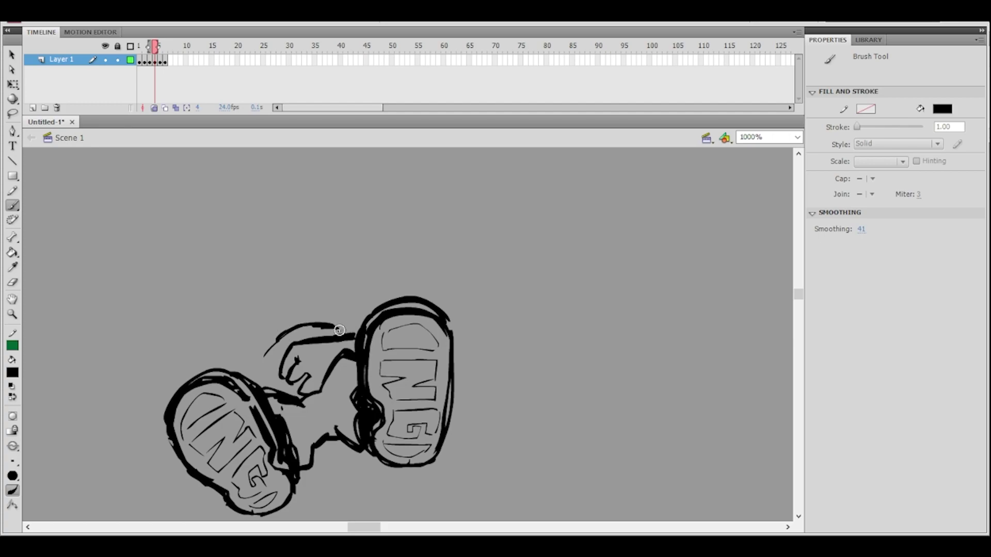
drag(285, 330, 270, 346)
drag(350, 271, 323, 297)
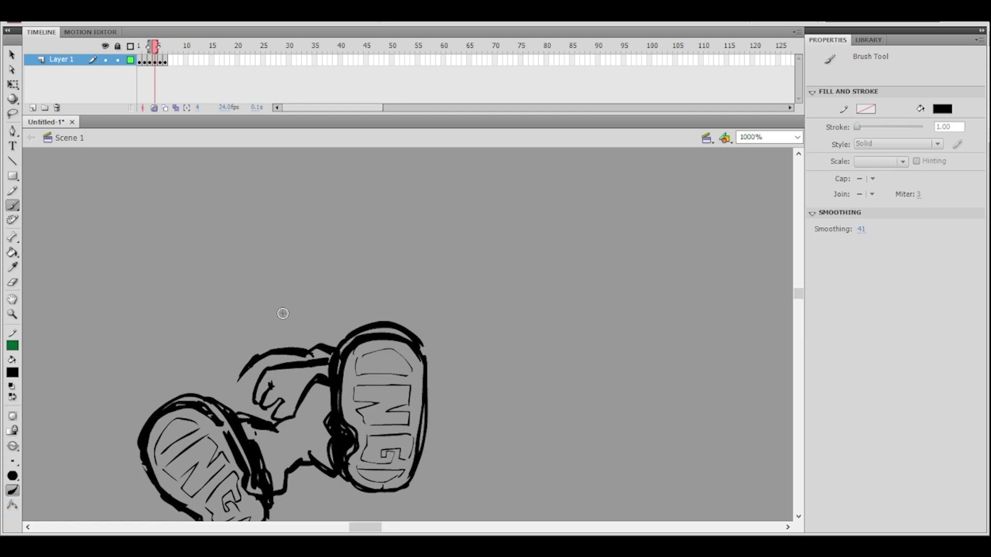
- Thin the left end of the curve above the hand with the Eraser
click(13, 281)
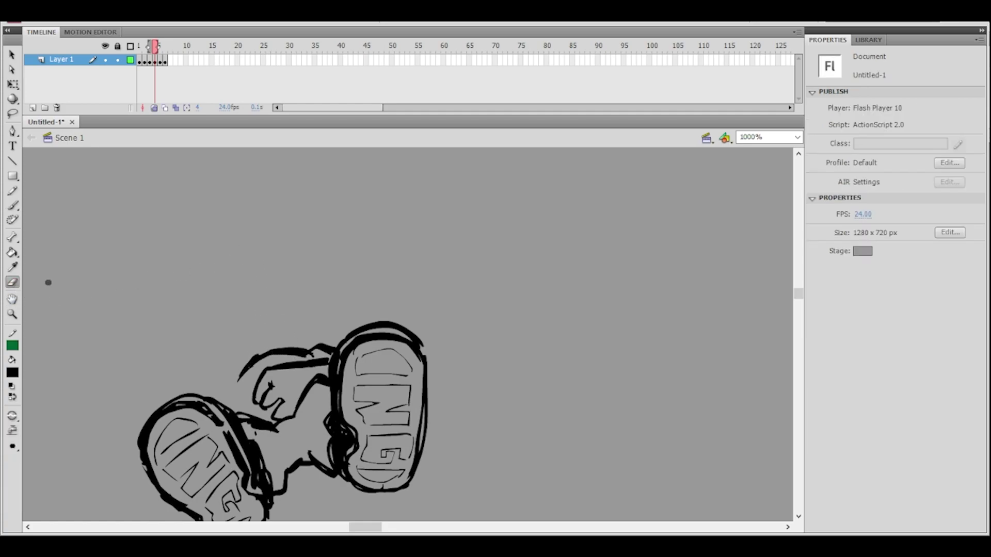
mouse_move(235, 377)
mouse_down()
mouse_move(266, 346)
mouse_move(308, 343)
mouse_up()
click(13, 205)
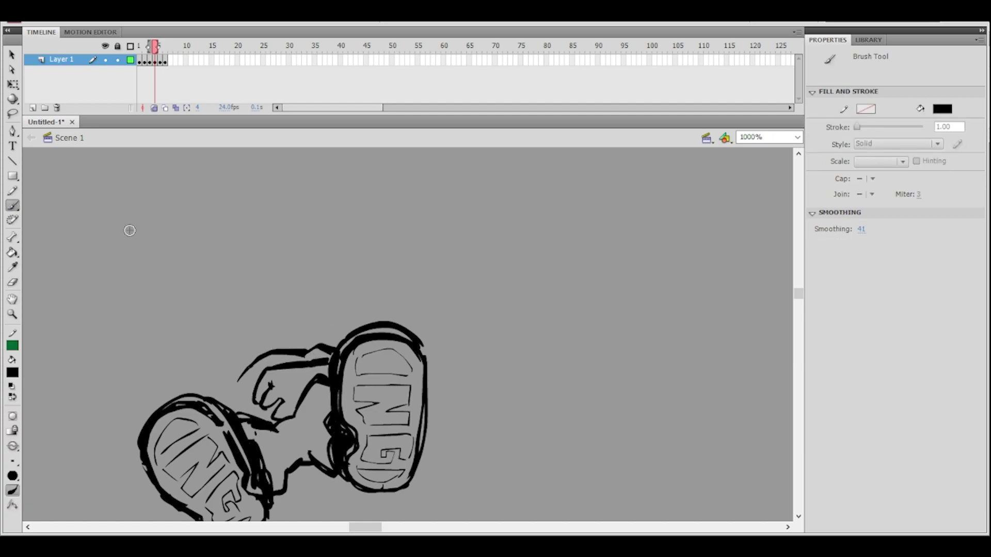
drag(321, 293, 302, 304)
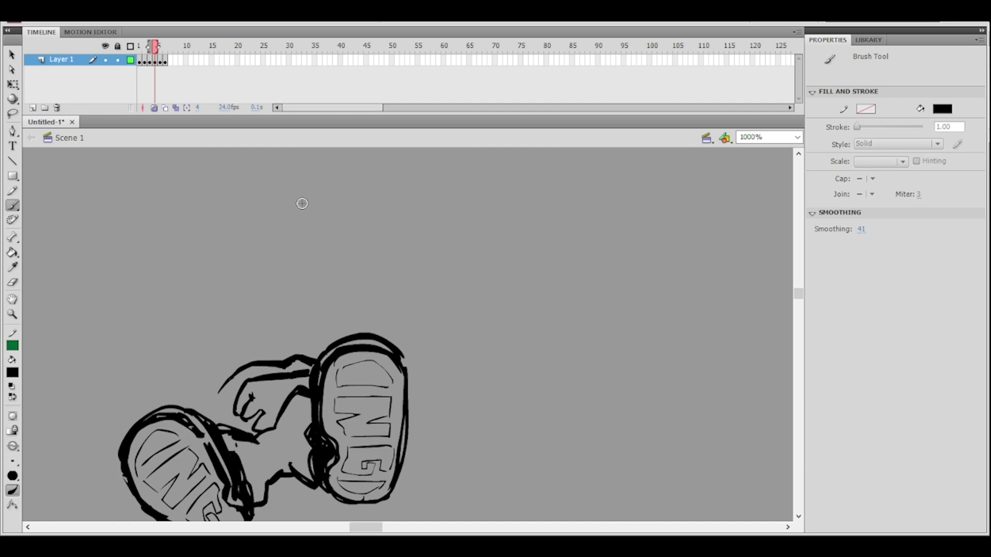
drag(307, 324, 312, 311)
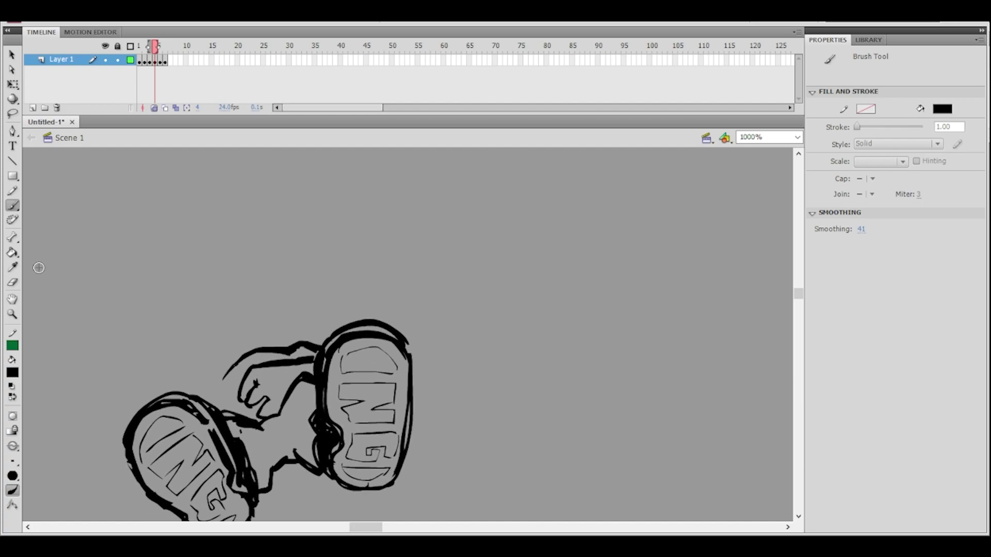
- Trim the bump where the arching line meets the upright shoe and brush over the gap left there
click(13, 282)
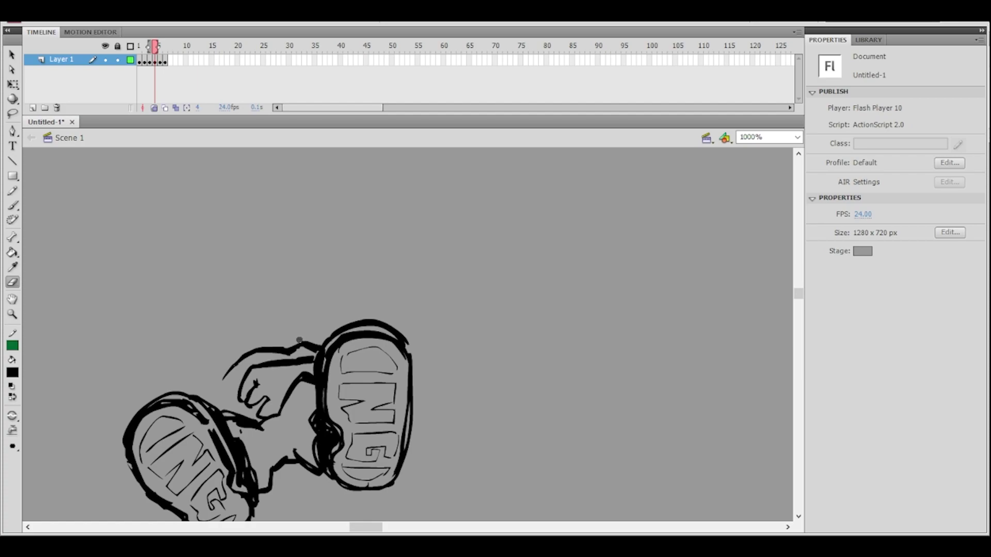
drag(308, 350, 311, 348)
drag(379, 291, 390, 293)
click(13, 205)
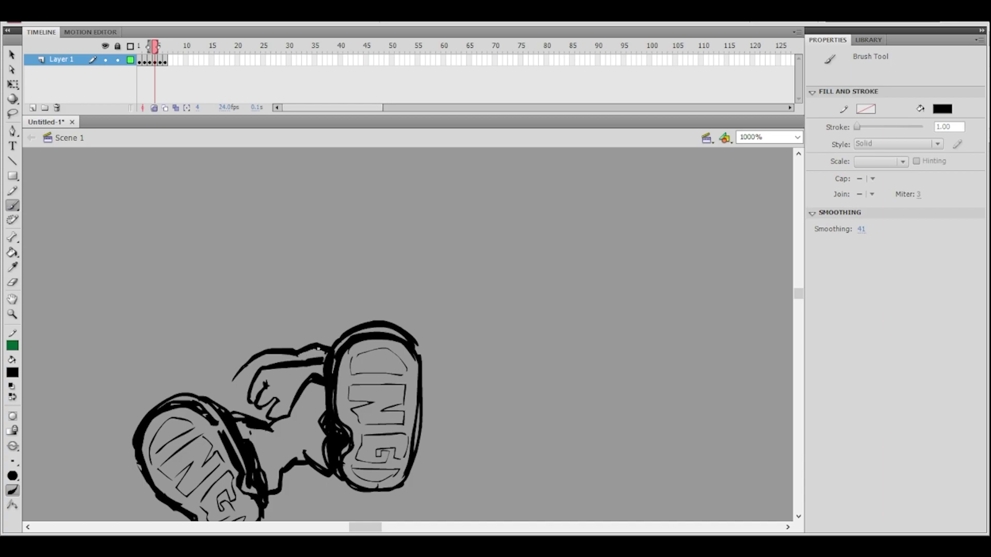
drag(388, 300, 384, 302)
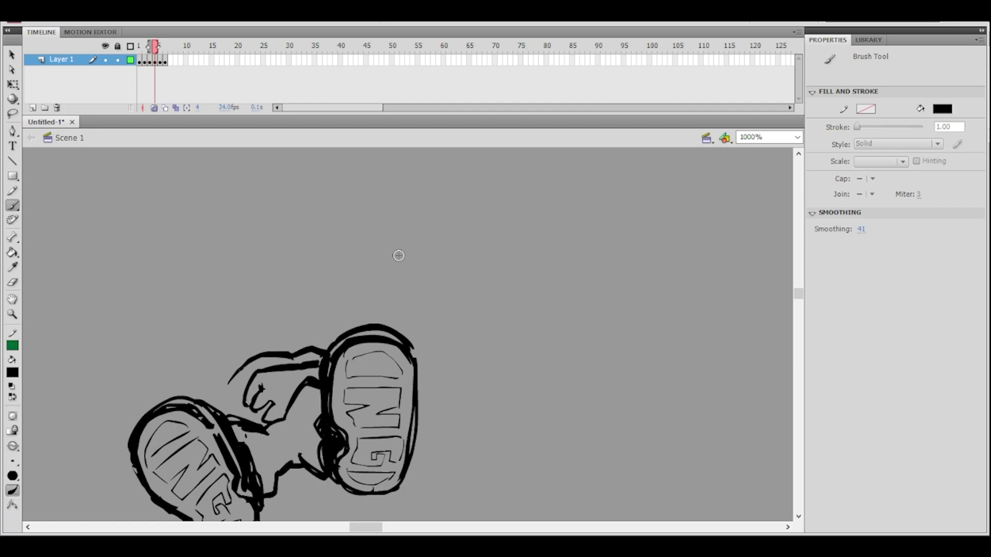
click(12, 283)
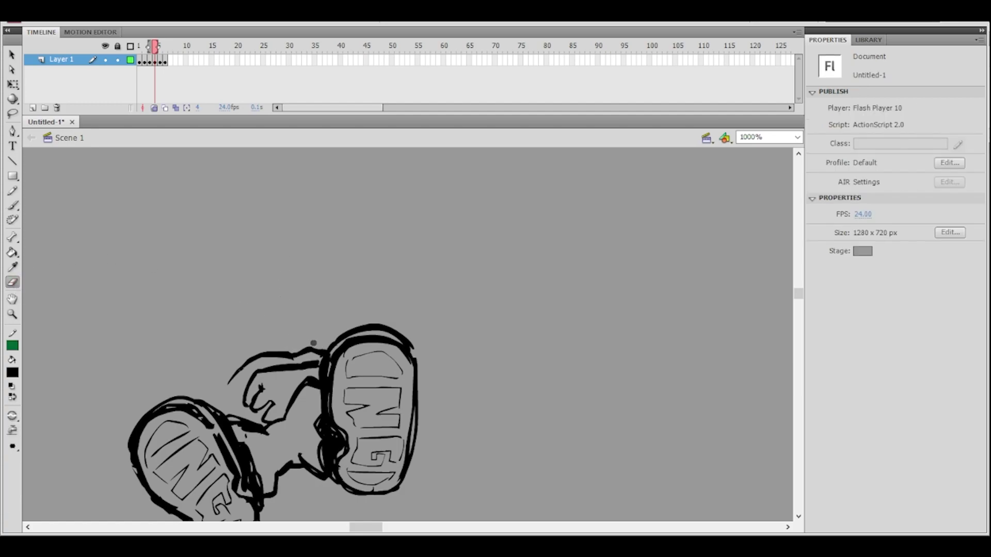
click(14, 206)
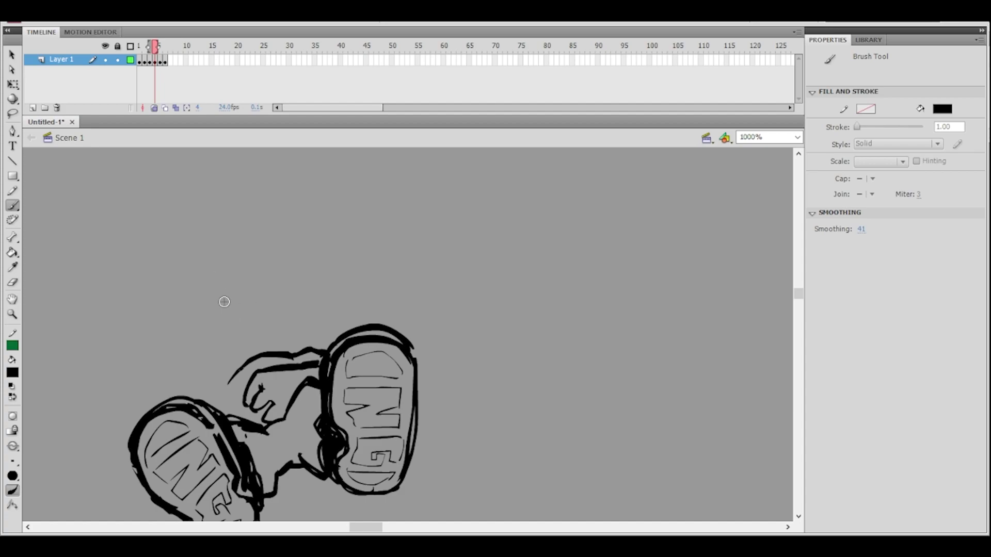
- Draw a separate hand with two extended fingers in the empty space above the tilted shoe
key(ctrl+z)
mouse_move(190, 319)
mouse_down()
mouse_move(209, 289)
mouse_move(241, 280)
mouse_up()
key(ctrl+z)
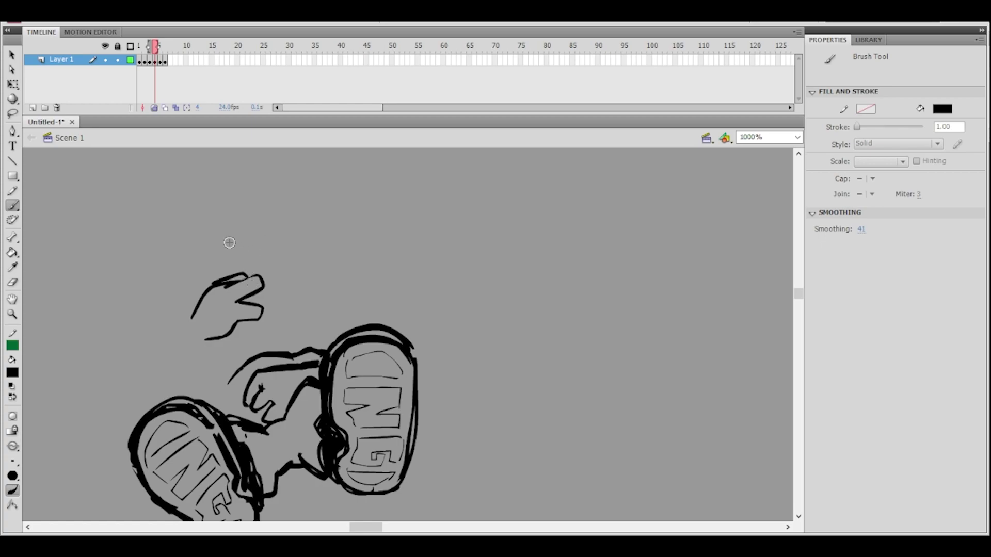
drag(227, 287, 242, 272)
mouse_move(354, 253)
mouse_down()
mouse_move(299, 225)
mouse_move(288, 233)
mouse_up()
- Lasso and delete the old finger and palm strokes of the lower hand beneath the arching line
click(12, 113)
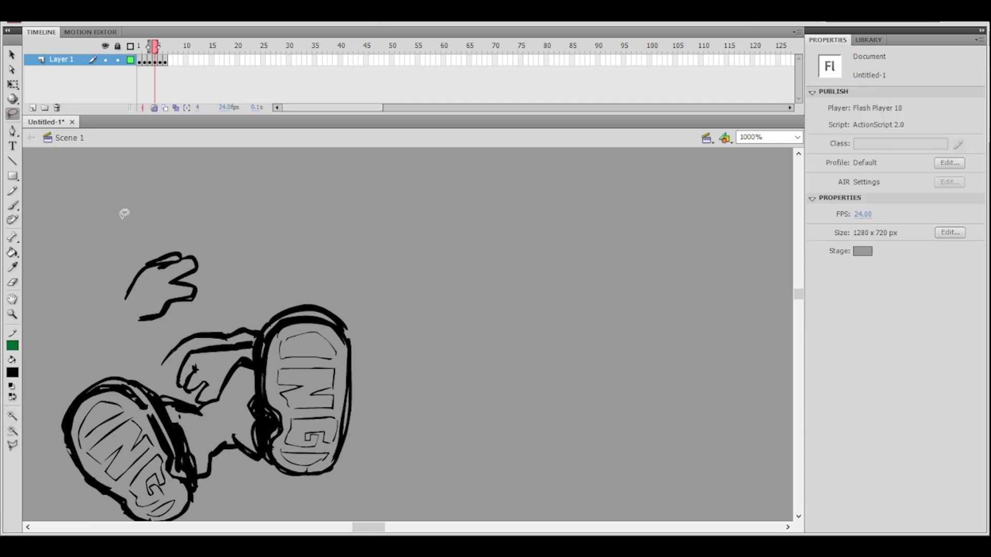
mouse_move(175, 367)
mouse_down()
mouse_move(213, 397)
mouse_move(227, 356)
mouse_up()
click(224, 350)
key(b)
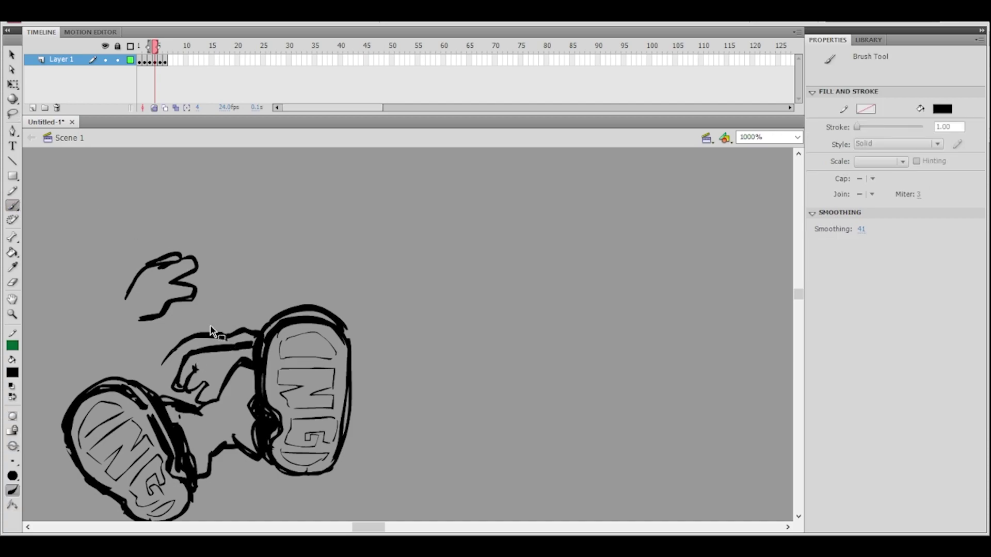
click(13, 113)
mouse_move(230, 342)
mouse_down()
mouse_move(217, 392)
mouse_move(193, 401)
mouse_move(171, 381)
mouse_move(193, 344)
mouse_move(239, 345)
mouse_move(204, 399)
mouse_move(182, 394)
mouse_move(178, 360)
mouse_move(201, 342)
mouse_up()
key(Delete)
key(ctrl+z)
key(ctrl+z)
key(Delete)
- Try to redraw the fingers and palm of the lower hand beneath the arching line with the brush
key(b)
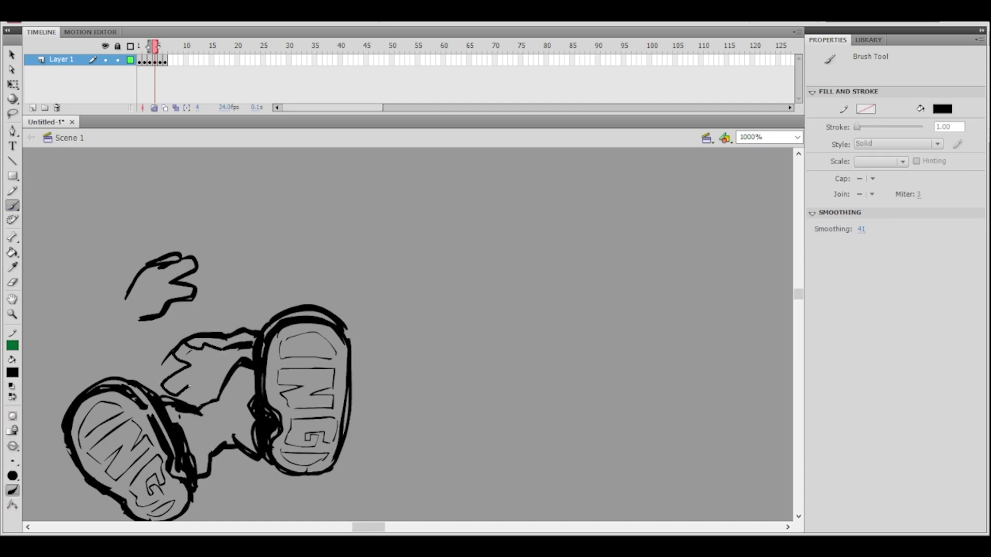
drag(184, 399, 186, 395)
key(ctrl+z)
key(ctrl+z)
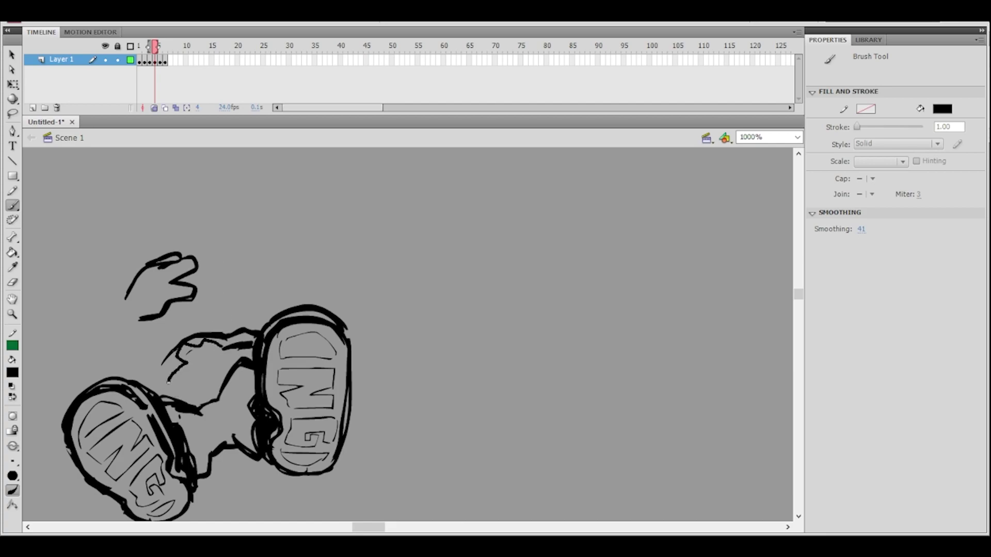
drag(191, 386, 184, 400)
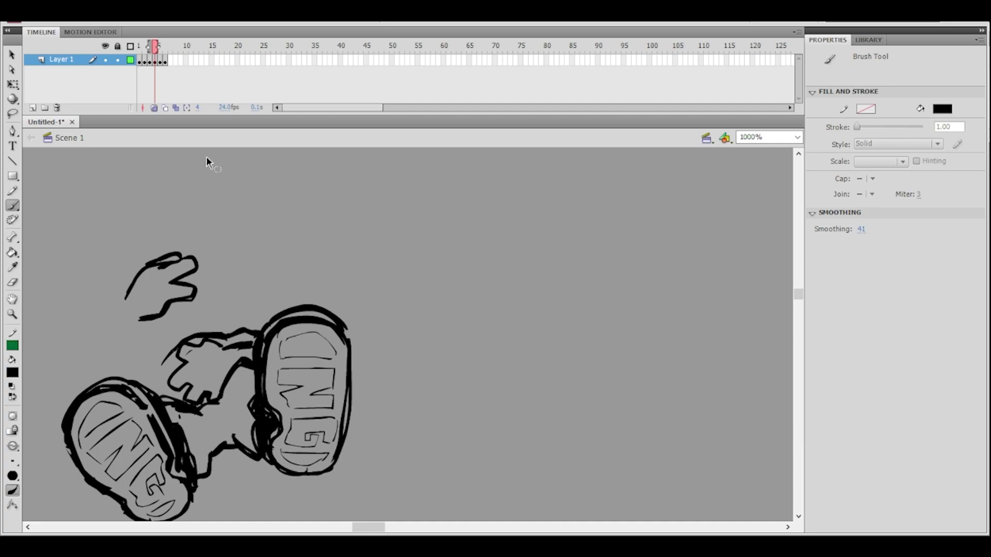
- Undo the redrawn fingers and the earlier deletion to restore the lower hand's old strokes, and deselect them
key(ctrl+z)
key(ctrl+z)
key(ctrl+y)
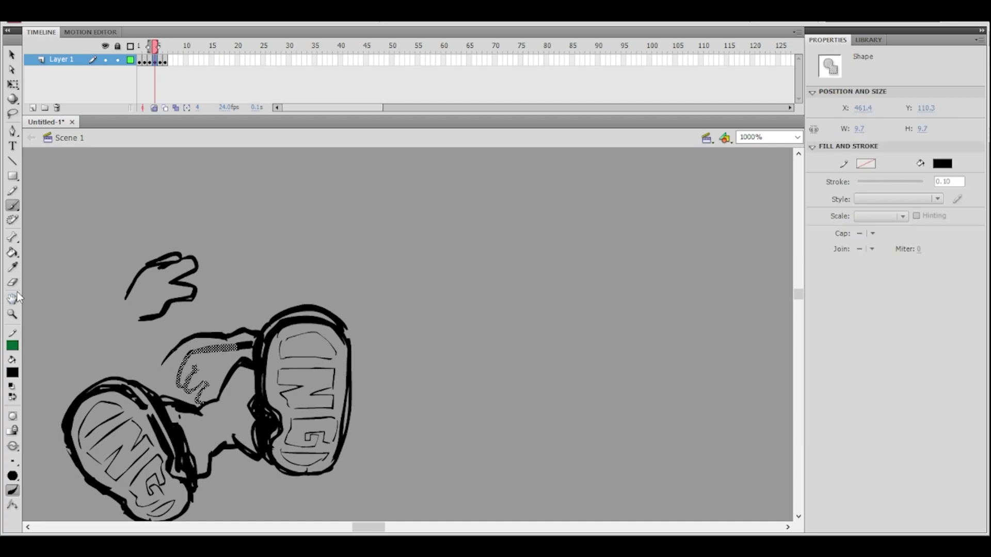
key(e)
click(197, 359)
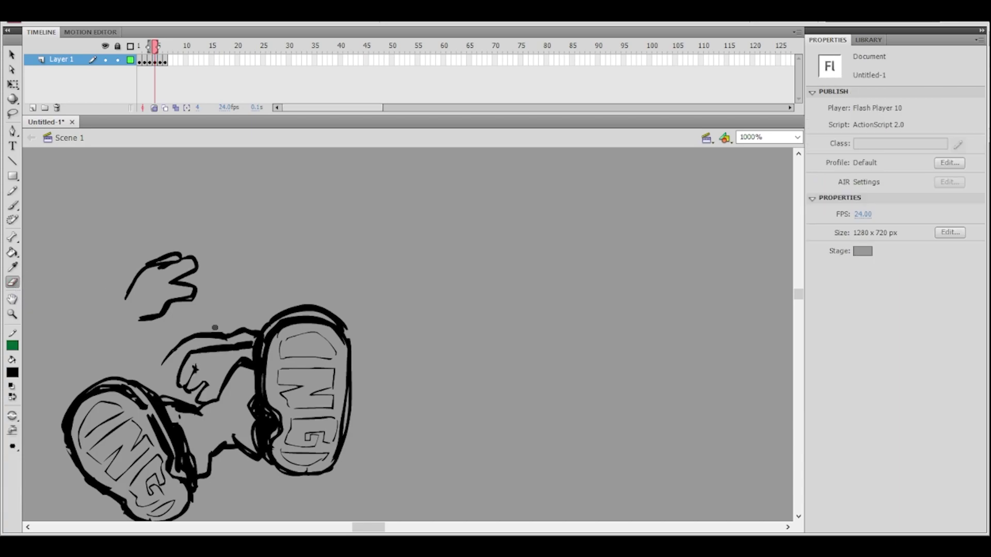
- Select the separate upper hand with Free Transform and scale it down slightly
click(13, 84)
mouse_move(106, 241)
mouse_down()
mouse_move(221, 317)
mouse_move(202, 325)
mouse_up()
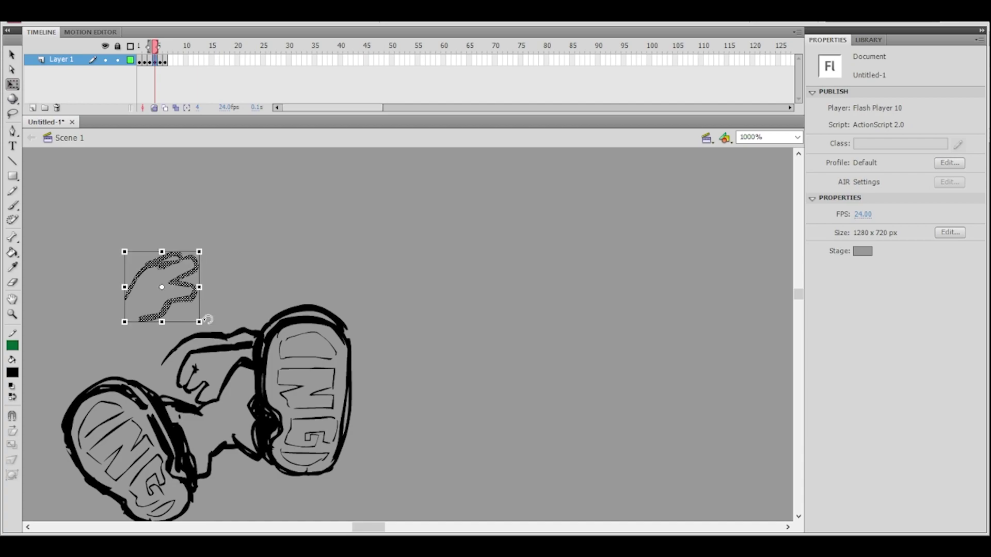
mouse_move(195, 255)
mouse_down()
mouse_move(178, 276)
mouse_move(180, 262)
mouse_move(148, 268)
mouse_move(168, 281)
mouse_move(146, 315)
mouse_up()
click(200, 264)
- Brush a small torso beside the upper hand, with slanted top and stripe lines and two side edges
key(b)
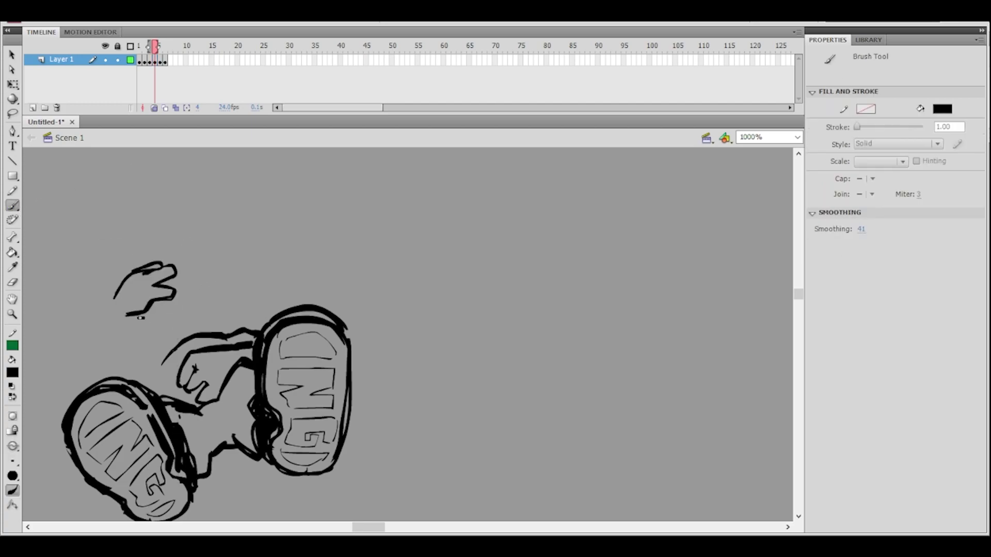
drag(214, 285, 219, 321)
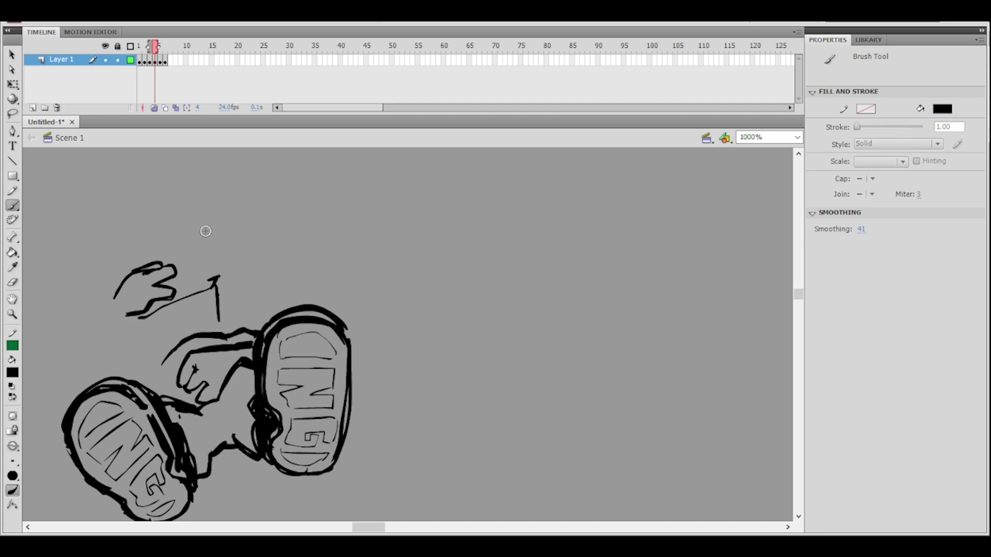
mouse_move(144, 318)
mouse_down()
mouse_move(166, 345)
mouse_move(164, 321)
mouse_move(211, 302)
mouse_up()
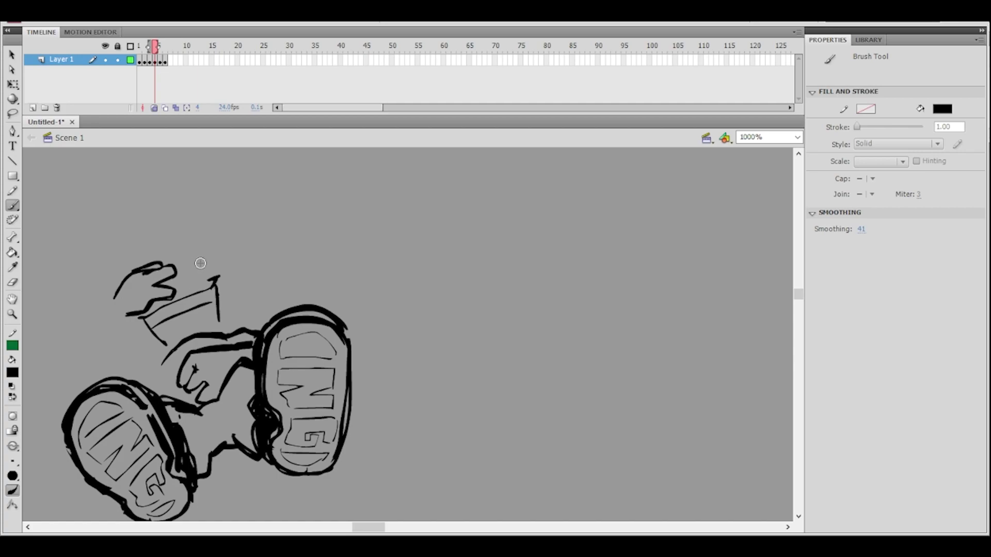
- Draw a pointed, notched shape above the torso and fill it with black
mouse_move(178, 277)
mouse_down()
mouse_move(216, 266)
mouse_move(205, 254)
mouse_move(228, 263)
mouse_move(211, 271)
mouse_move(229, 267)
mouse_move(180, 278)
mouse_move(201, 252)
mouse_up()
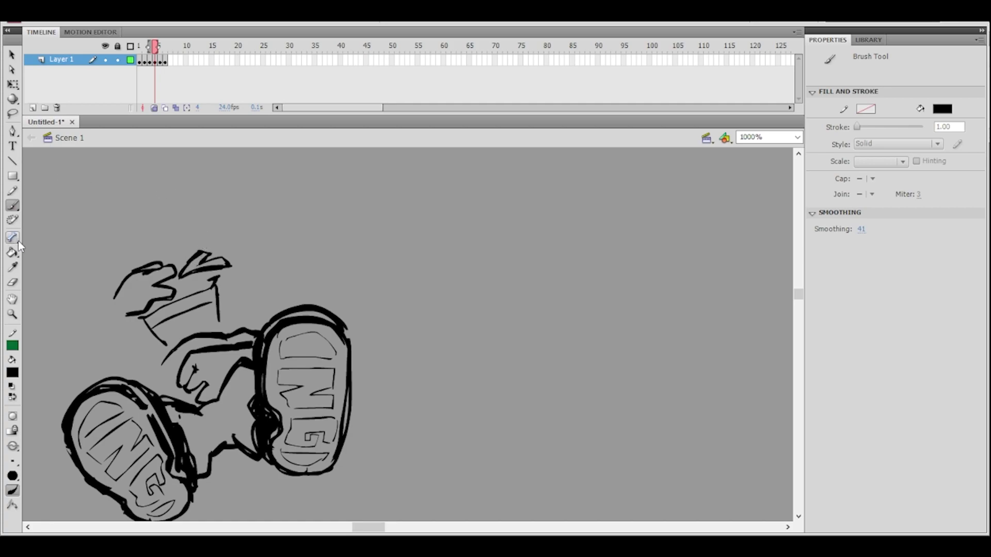
click(12, 252)
click(193, 256)
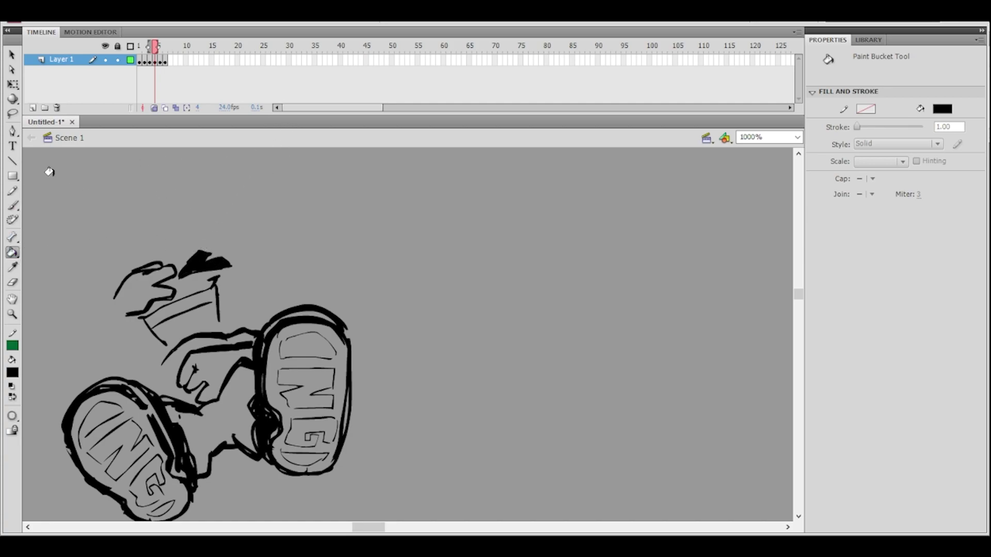
- Touch up the finger strokes of the lower hand beneath the arching line with the brush
click(14, 282)
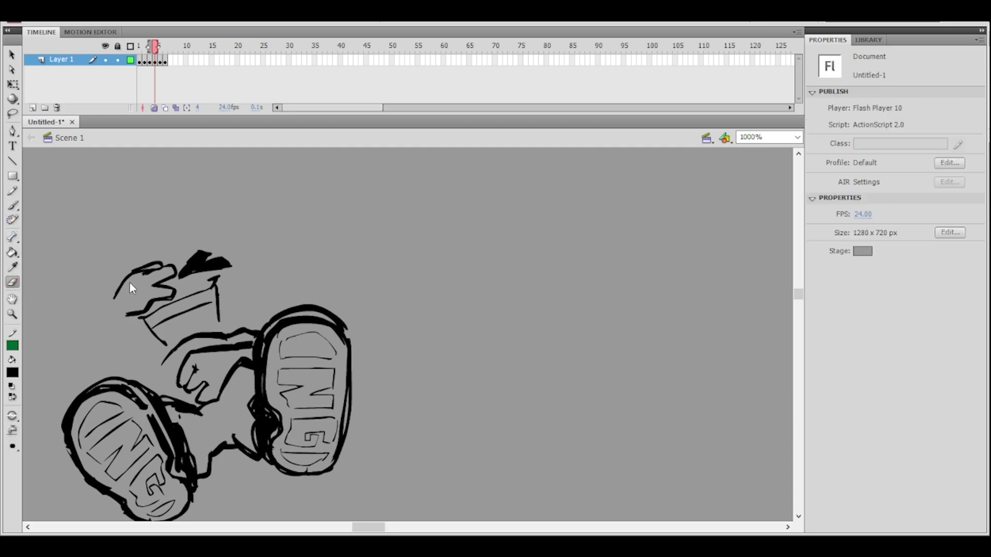
ctrl+click(242, 292)
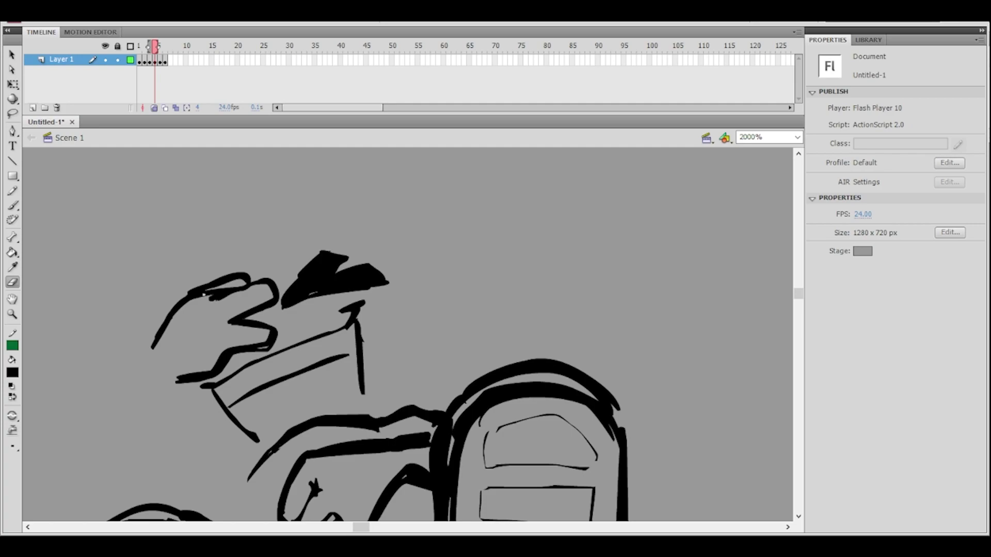
key(ctrl+minus)
drag(431, 280, 257, 263)
mouse_move(221, 353)
mouse_down()
mouse_move(189, 360)
mouse_move(240, 353)
mouse_up()
key(ctrl+z)
key(b)
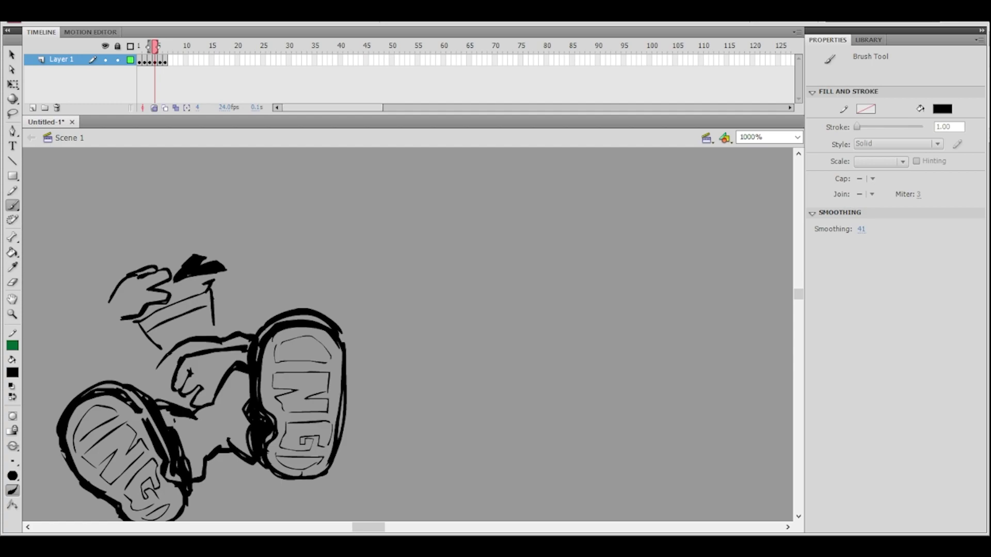
drag(191, 372, 180, 395)
drag(252, 321, 189, 344)
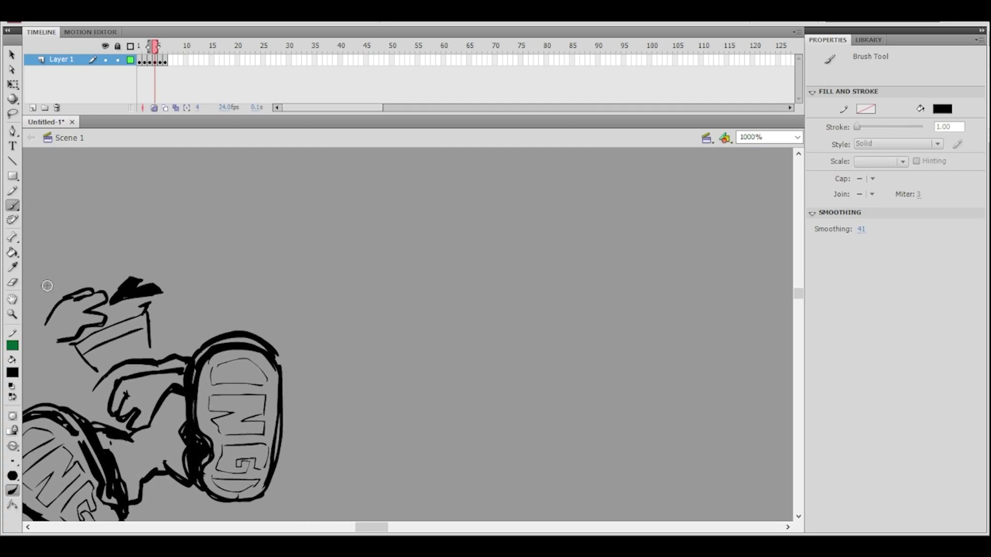
- Thin the wrist end of the upper hand's back line with the Eraser and brush the line over again
key(e)
drag(245, 315, 261, 343)
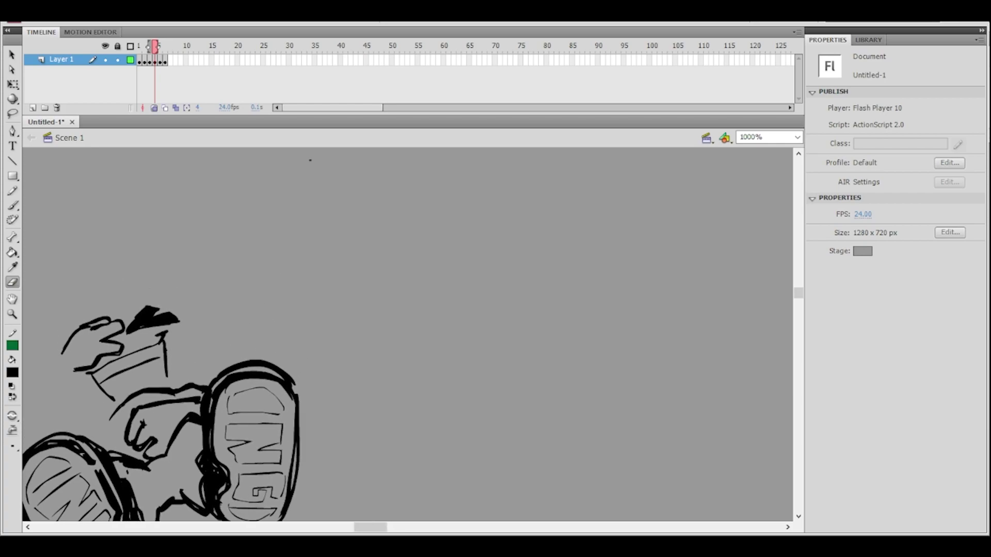
key(b)
mouse_move(184, 274)
mouse_down()
mouse_move(250, 206)
mouse_move(266, 297)
mouse_move(305, 312)
mouse_move(328, 300)
mouse_move(325, 239)
mouse_move(319, 251)
mouse_up()
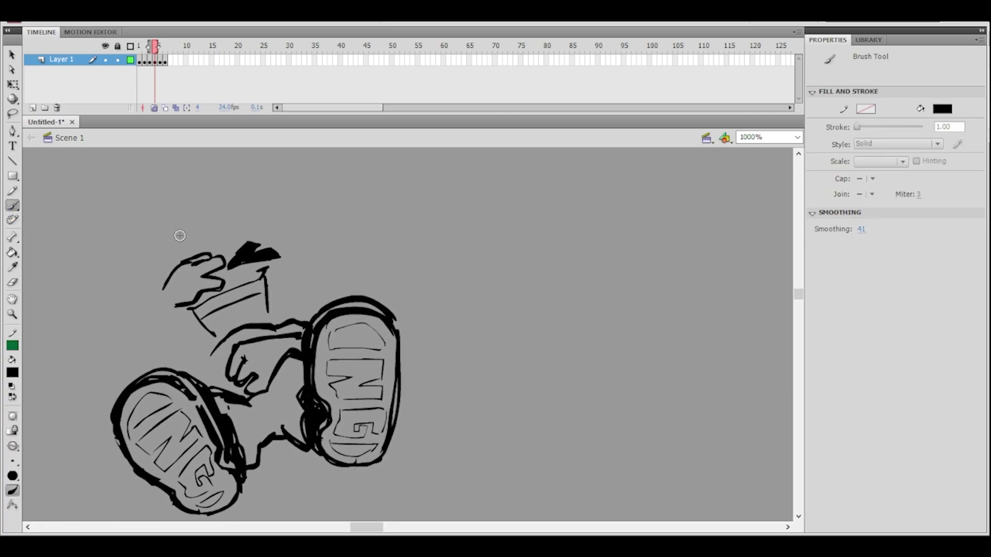
key(e)
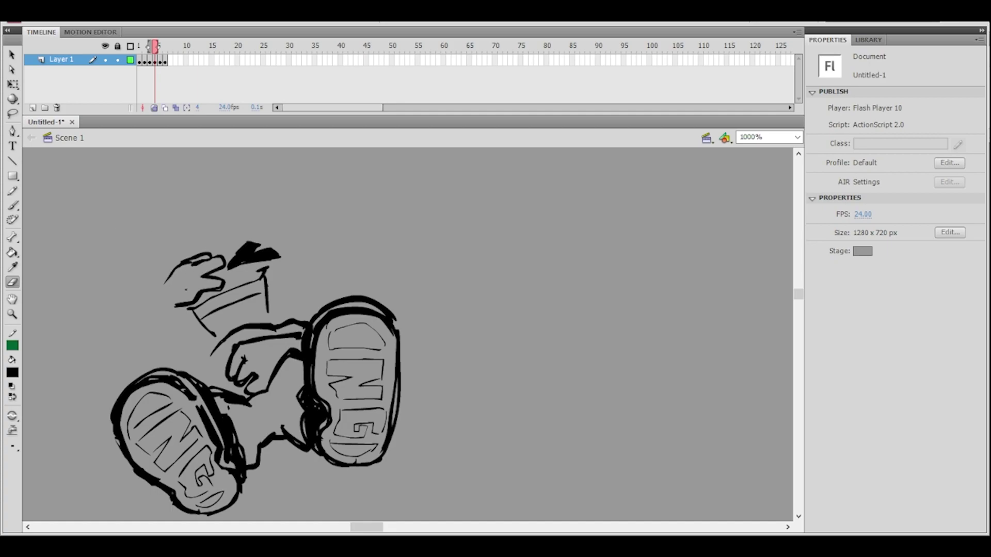
drag(195, 294, 198, 289)
key(b)
mouse_move(206, 279)
mouse_down()
mouse_move(221, 288)
mouse_move(224, 265)
mouse_move(159, 285)
mouse_up()
key(ctrl+z)
key(ctrl+z)
key(ctrl+z)
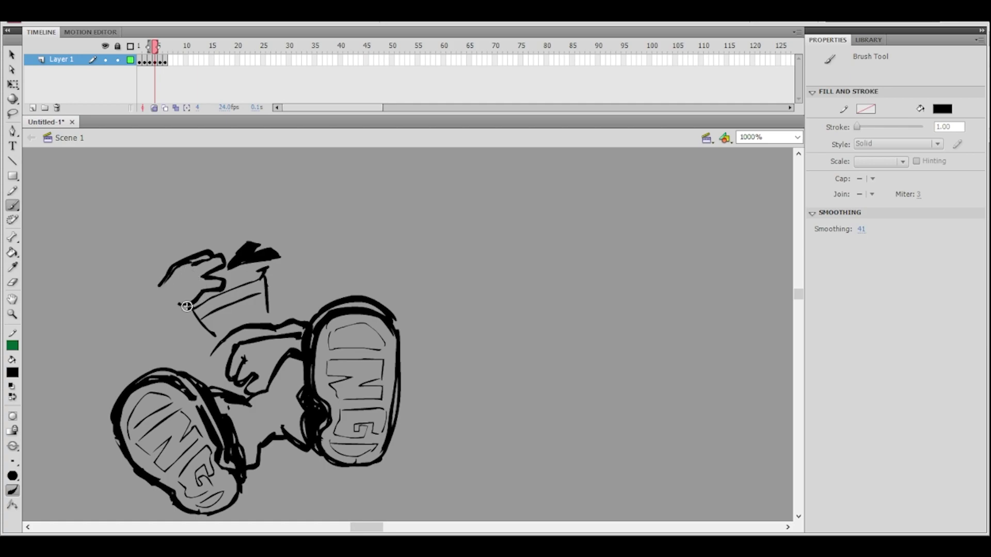
- Trim the lower palm line of the upper hand and extend its back line farther toward the forearm
click(14, 283)
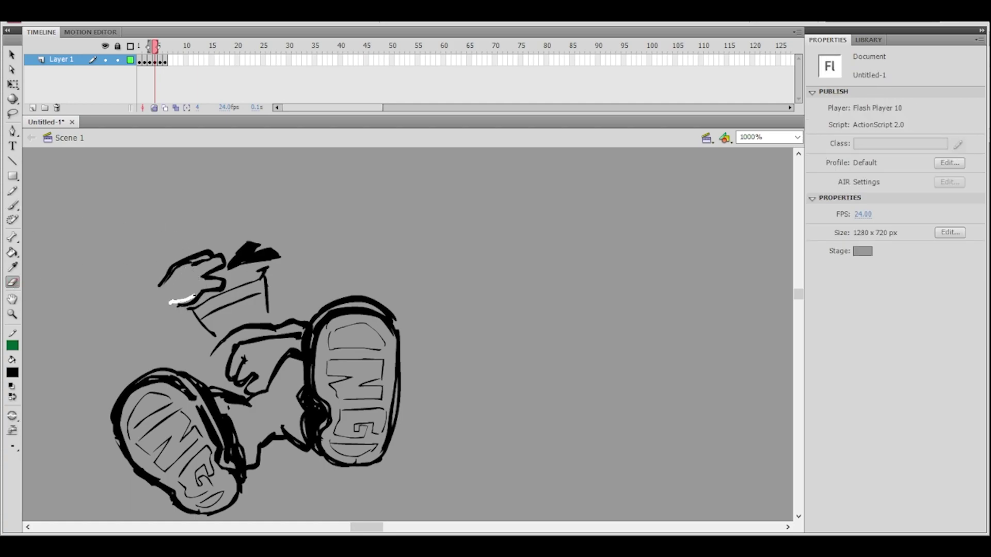
drag(193, 298, 201, 286)
click(12, 205)
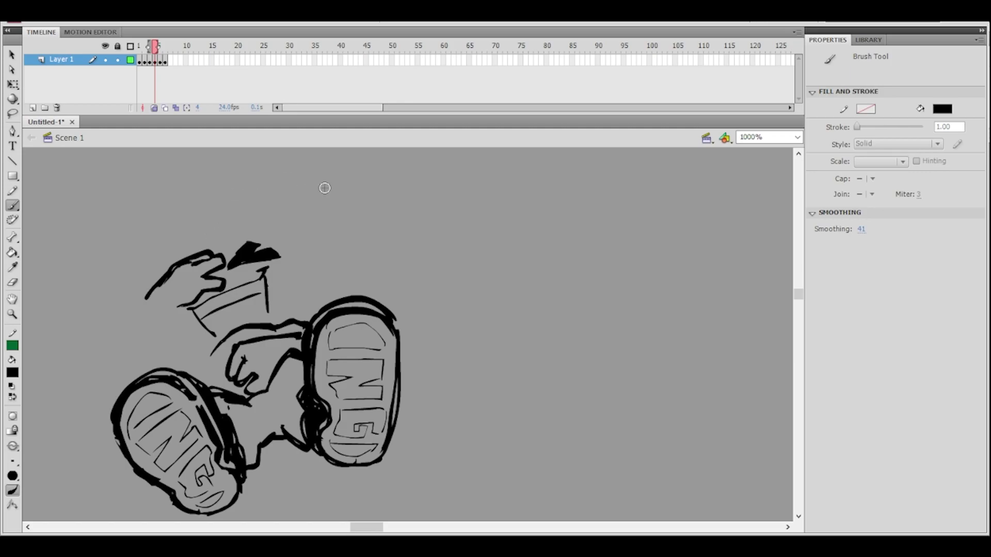
- Lasso the upper hand and nudge it slightly downward beside the torso
key(ctrl+=)
key(ctrl+minus)
drag(347, 261, 109, 228)
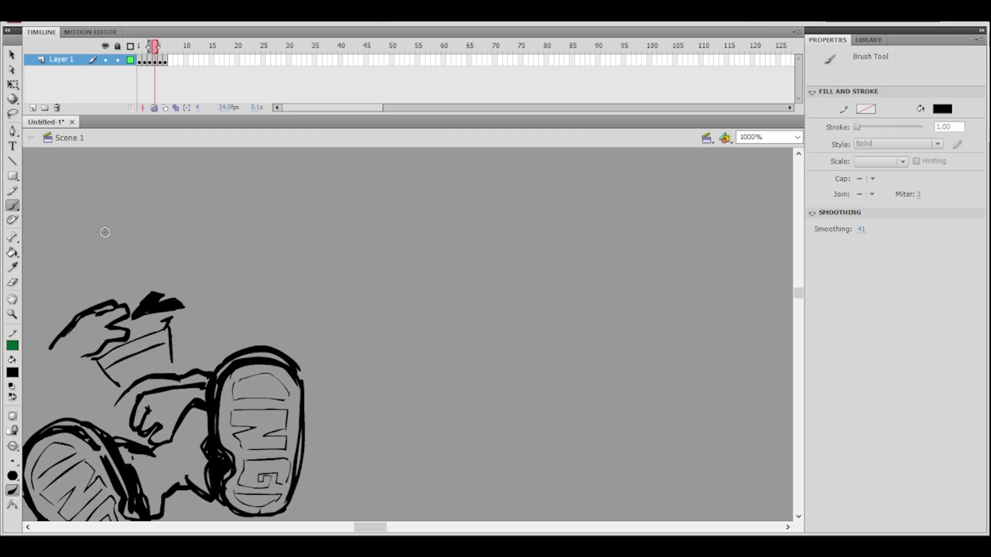
key(l)
mouse_move(114, 268)
mouse_down()
mouse_move(70, 309)
mouse_move(121, 335)
mouse_move(162, 316)
mouse_move(166, 297)
mouse_move(159, 281)
mouse_move(122, 270)
mouse_up()
key(q)
key(Down)
key(Down)
key(Down)
key(Down)
key(Down)
key(Down)
key(Down)
key(Down)
click(149, 264)
- Taper the wrist end of the upper hand's back line with the Eraser
key(e)
mouse_move(98, 319)
mouse_down()
mouse_move(113, 302)
mouse_move(83, 334)
mouse_move(103, 315)
mouse_up()
key(b)
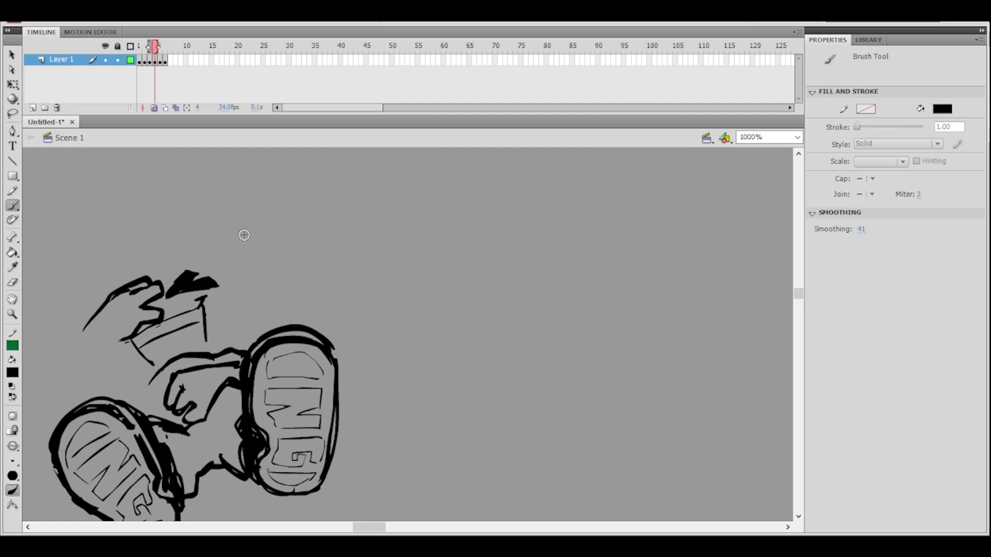
- Try a brush stroke for the forearm running down from the upper hand's wrist
key(space)
drag(260, 306, 284, 290)
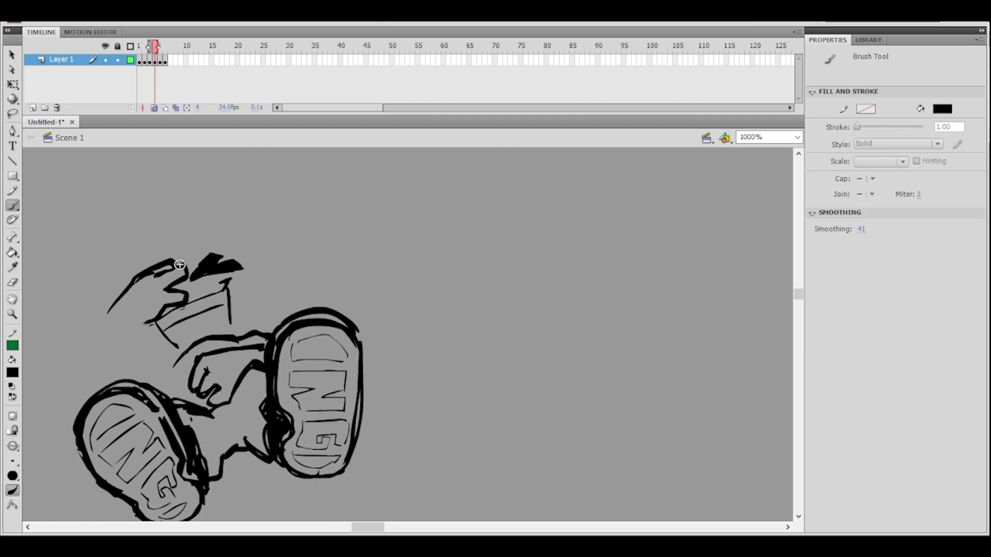
mouse_move(118, 302)
mouse_down()
mouse_move(86, 331)
mouse_move(129, 351)
mouse_up()
key(ctrl+z)
- Thicken the back line of the upper hand and clean up its outer edge with the Eraser
mouse_move(133, 279)
mouse_down()
mouse_move(108, 314)
mouse_move(107, 289)
mouse_move(123, 278)
mouse_up()
key(e)
drag(110, 323, 127, 274)
click(16, 210)
- Try a rounded elbow curve from the upper hand's wrist down to the tilted shoe
mouse_move(114, 315)
mouse_down()
mouse_move(85, 343)
mouse_move(136, 378)
mouse_up()
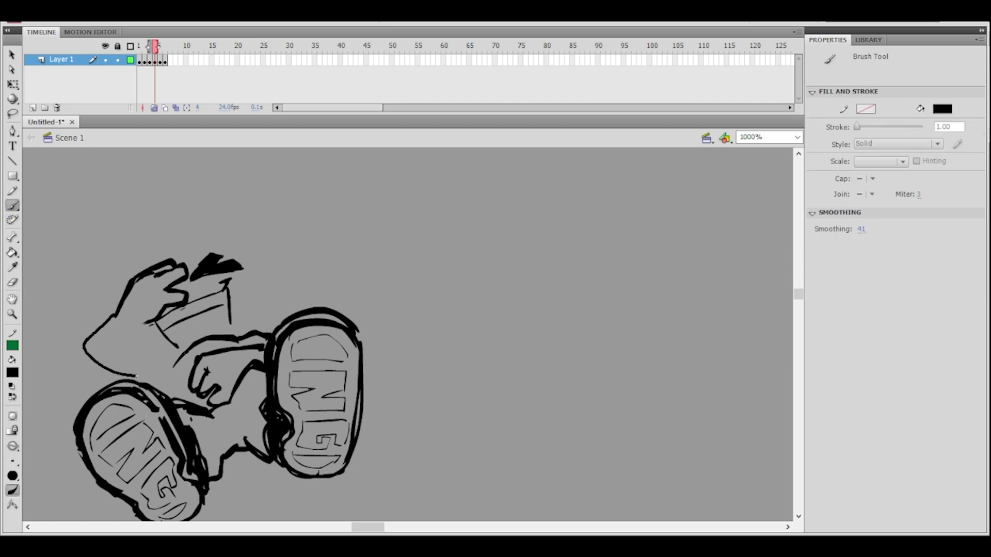
key(ctrl+z)
mouse_move(115, 314)
mouse_down()
mouse_move(88, 344)
mouse_move(134, 377)
mouse_up()
key(ctrl+z)
- Draw a straight forearm with a sharp elbow above the tilted shoe, add its inner line, and thicken the outer strokes
mouse_move(113, 309)
mouse_down()
mouse_move(86, 355)
mouse_move(127, 371)
mouse_up()
drag(154, 319, 129, 345)
mouse_move(120, 304)
mouse_down()
mouse_move(93, 341)
mouse_move(116, 371)
mouse_up()
drag(100, 328, 125, 373)
mouse_move(300, 287)
mouse_down()
mouse_move(325, 268)
mouse_move(312, 284)
mouse_up()
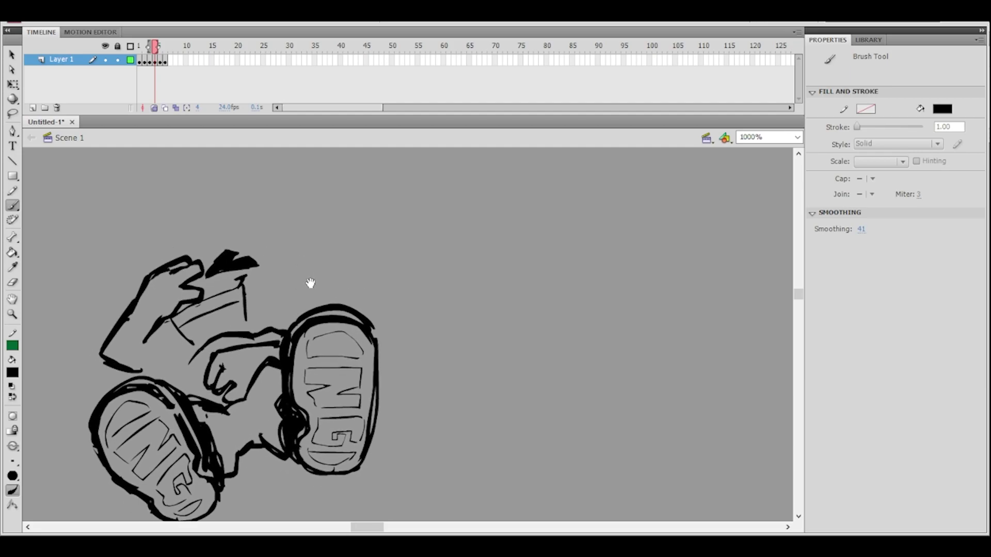
- Lasso and delete the rough lower edge of the elbow stroke above the tilted shoe
ctrl+alt+click(297, 297)
ctrl+click(417, 335)
ctrl+click(387, 341)
drag(387, 341, 313, 276)
ctrl+alt+click(418, 298)
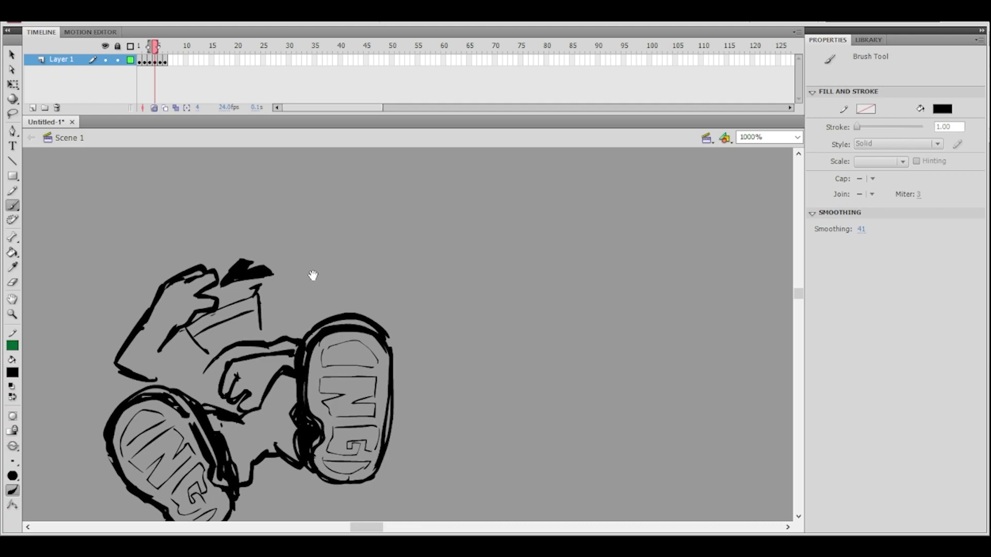
click(13, 112)
mouse_move(129, 350)
mouse_down()
mouse_move(148, 380)
mouse_move(155, 361)
mouse_move(136, 367)
mouse_move(119, 355)
mouse_up()
key(Delete)
click(12, 205)
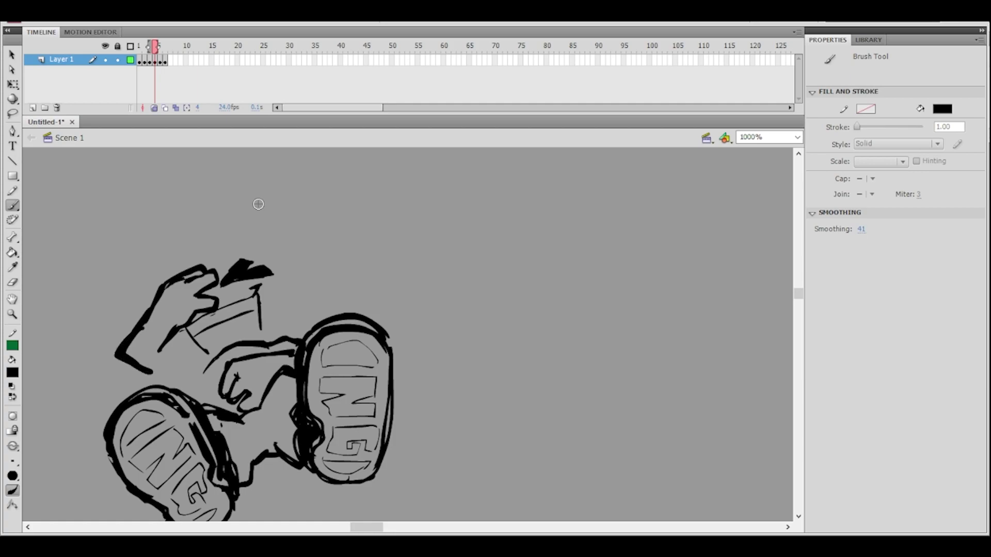
- Lasso the upper hand, forearm, torso and black shape together and nudge them down to Y 97.5
click(13, 113)
mouse_move(196, 241)
mouse_down()
mouse_move(93, 356)
mouse_move(186, 366)
mouse_move(243, 329)
mouse_move(263, 212)
mouse_up()
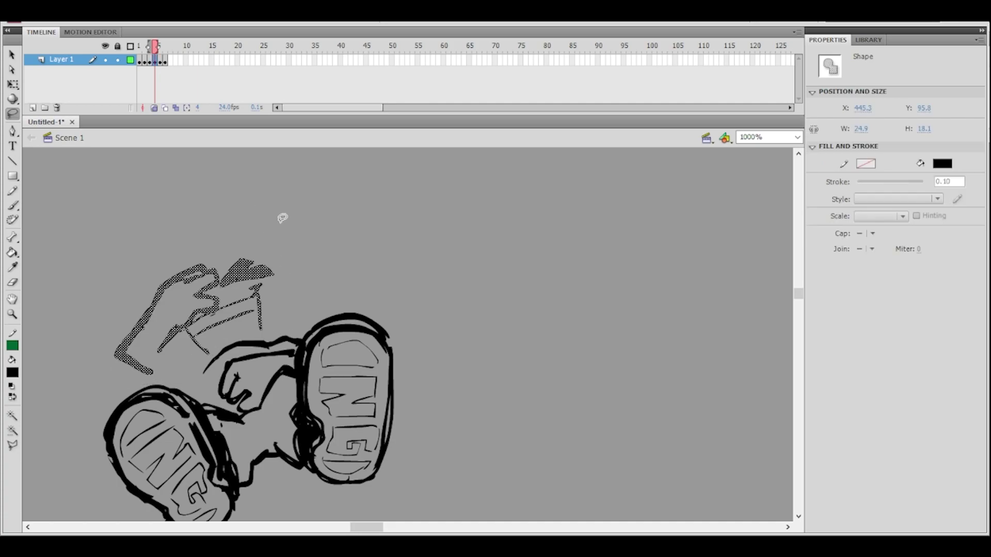
key(Down)
key(Down)
key(Down)
drag(291, 266, 296, 271)
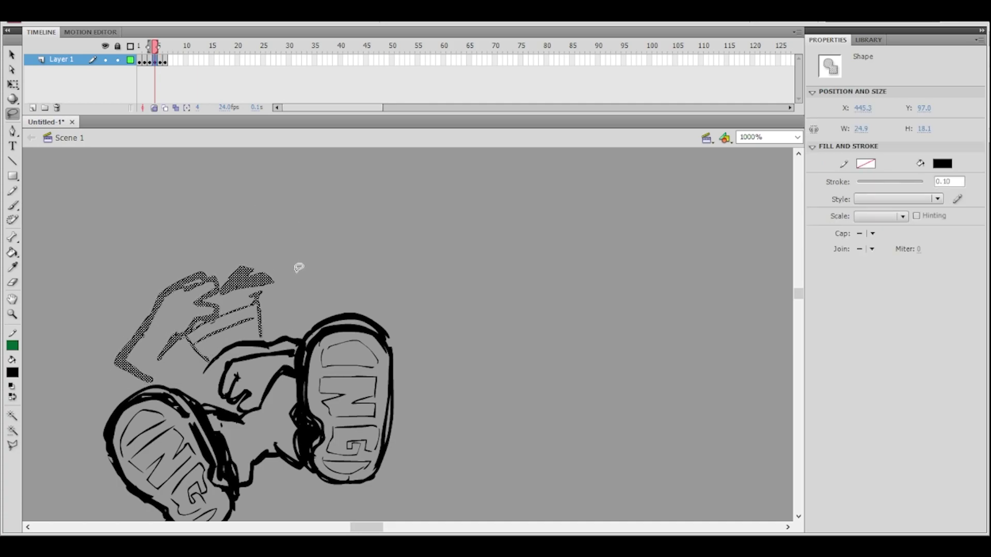
key(Down)
key(Down)
key(Down)
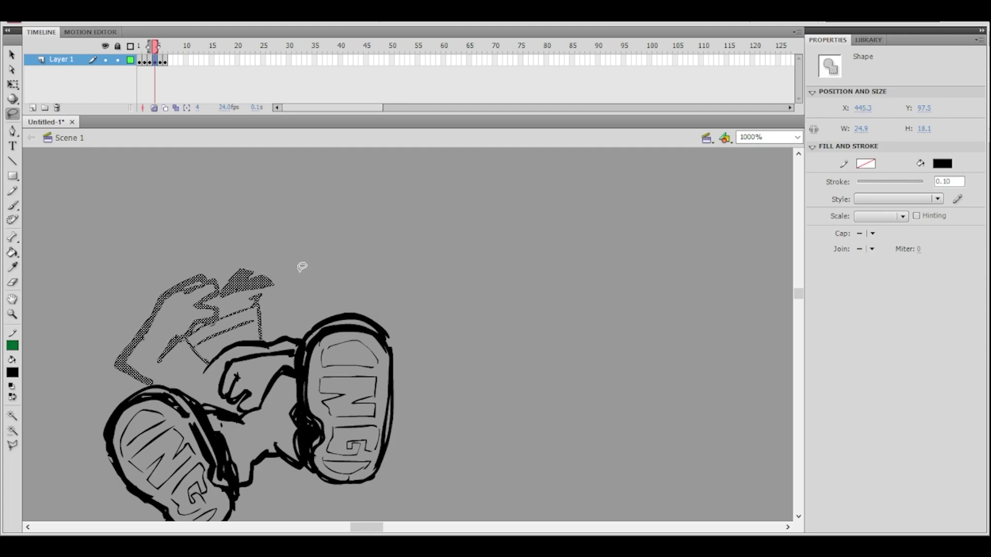
click(301, 267)
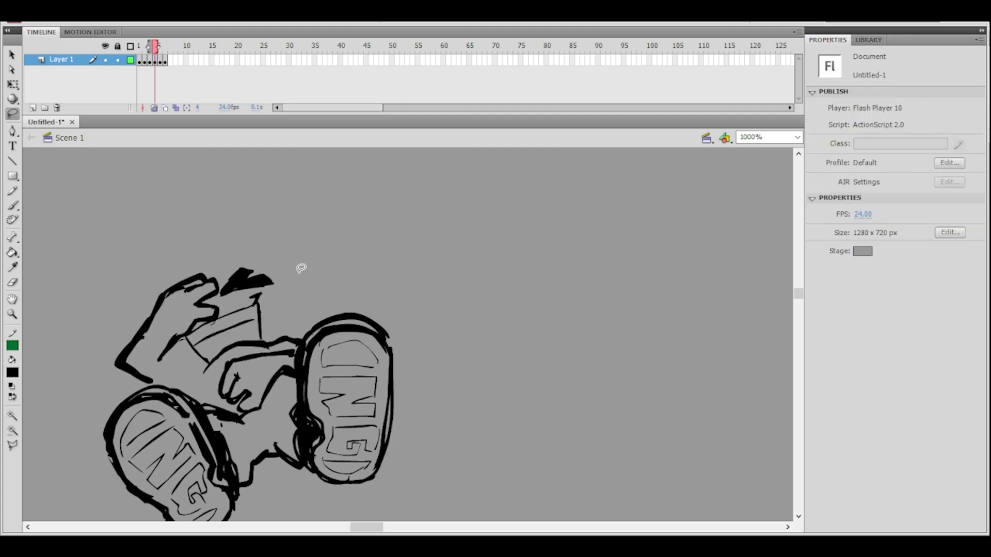
- Thin the outer forearm line above the elbow with the Eraser
click(13, 281)
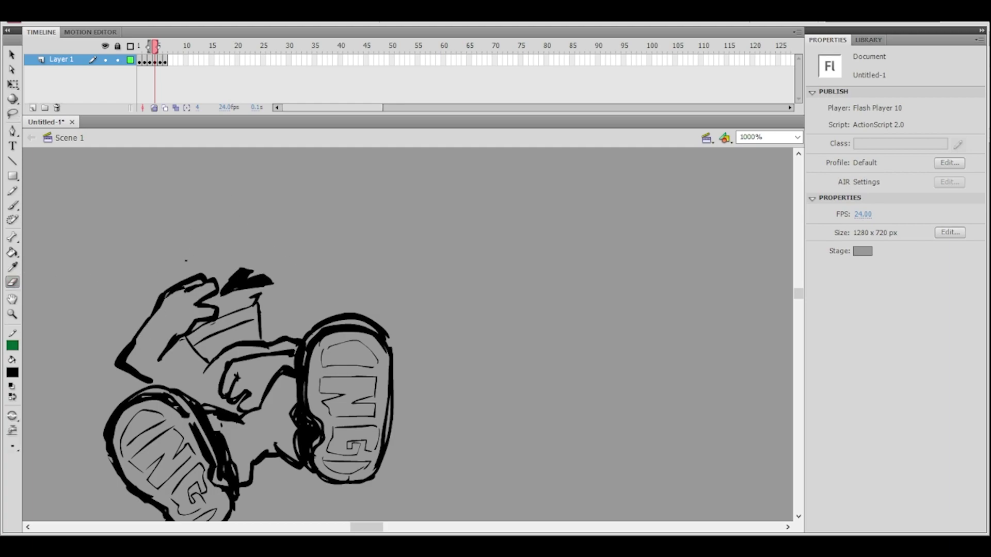
key(ctrl+z)
drag(127, 355, 161, 302)
key(ctrl+z)
drag(131, 353, 165, 303)
mouse_move(329, 235)
mouse_down()
mouse_move(241, 239)
mouse_move(250, 238)
mouse_up()
drag(221, 287, 238, 264)
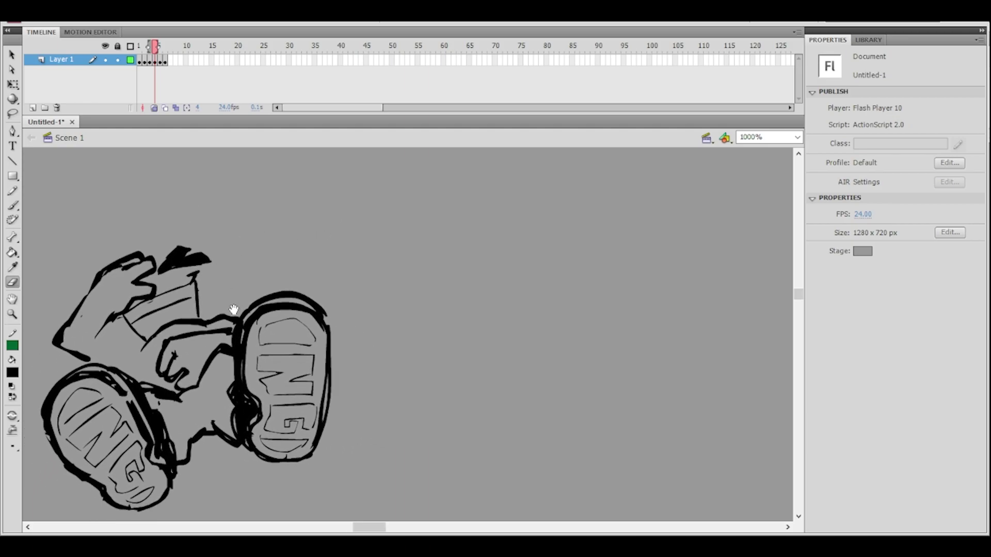
mouse_move(260, 227)
mouse_down()
mouse_move(323, 253)
mouse_move(383, 347)
mouse_move(252, 311)
mouse_up()
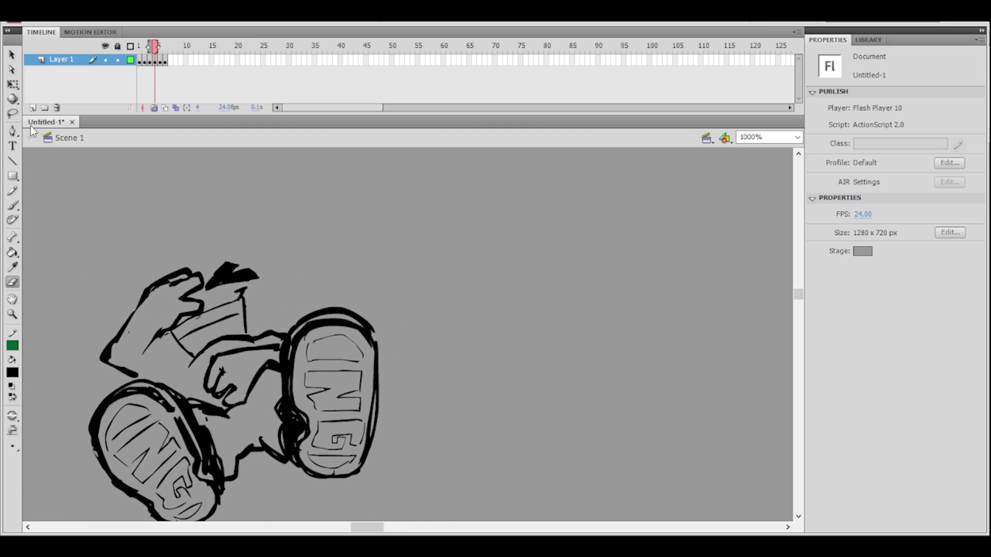
- Lasso and delete the straight forearm and sharp elbow strokes above the tilted shoe
click(13, 113)
mouse_move(130, 294)
mouse_down()
mouse_move(147, 308)
mouse_move(152, 345)
mouse_move(88, 344)
mouse_move(129, 294)
mouse_up()
key(Delete)
key(b)
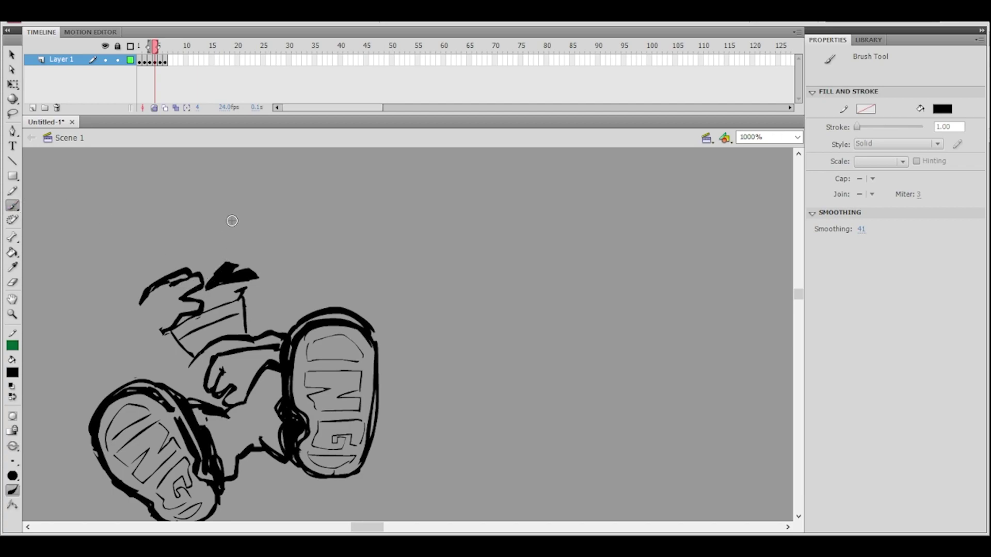
mouse_move(301, 284)
mouse_down()
mouse_move(291, 268)
mouse_move(273, 269)
mouse_up()
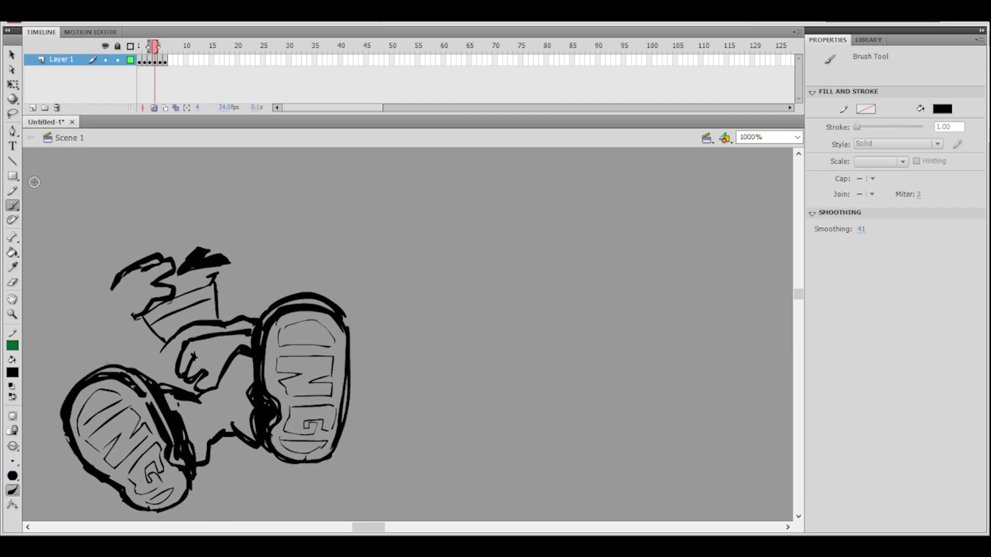
click(15, 117)
click(13, 205)
drag(217, 302, 221, 315)
drag(136, 328, 137, 365)
key(ctrl+z)
drag(124, 287, 106, 316)
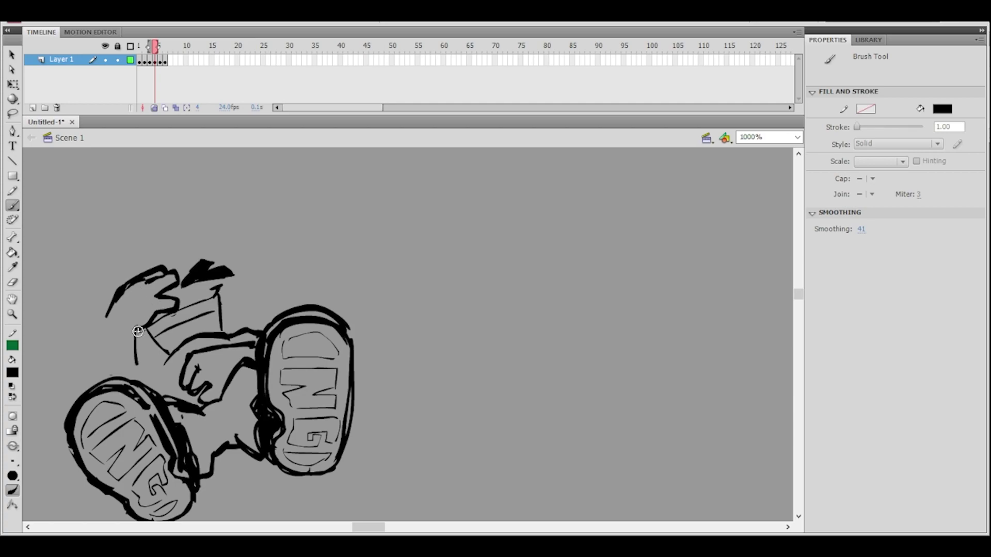
drag(101, 321, 108, 365)
key(ctrl+z)
key(ctrl+z)
key(ctrl+z)
- Lasso the upper hand outline and enlarge it to about W 11.1, H 11.6 with Free Transform
drag(200, 264, 201, 284)
click(12, 113)
mouse_move(161, 241)
mouse_down()
mouse_move(106, 275)
mouse_move(121, 340)
mouse_move(176, 311)
mouse_move(186, 268)
mouse_up()
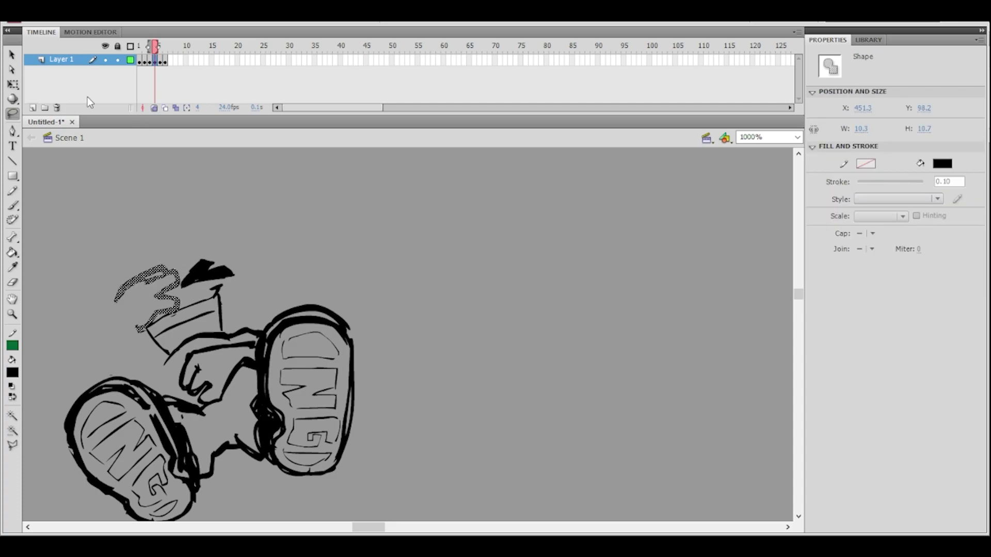
click(14, 85)
drag(115, 265, 109, 259)
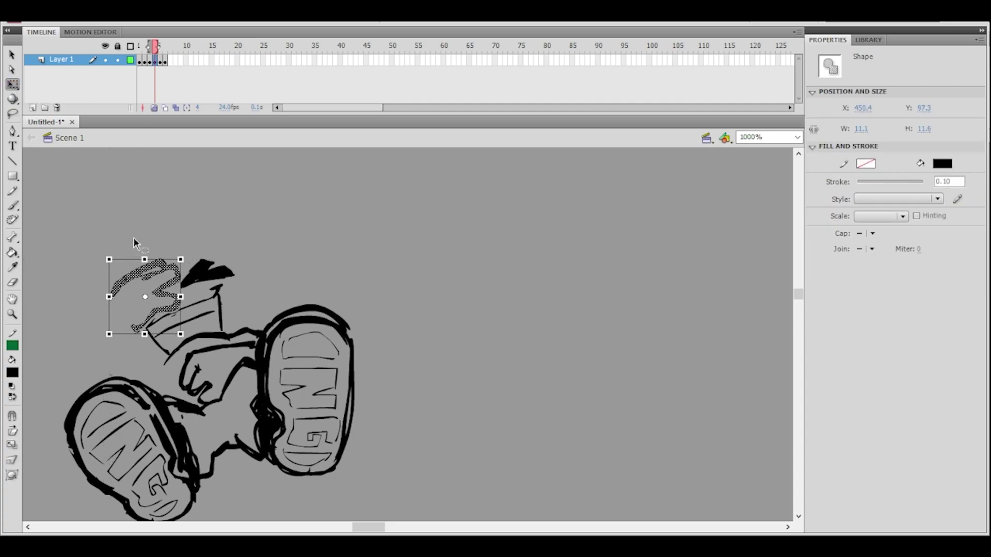
- Nudge the enlarged upper hand down and right to X 450.9, Y 98.3, and deselect it
key(Down)
key(Down)
key(Down)
key(Down)
key(Down)
key(Down)
key(Down)
key(Down)
key(Down)
key(Down)
key(Right)
key(Right)
key(Right)
key(Right)
key(Right)
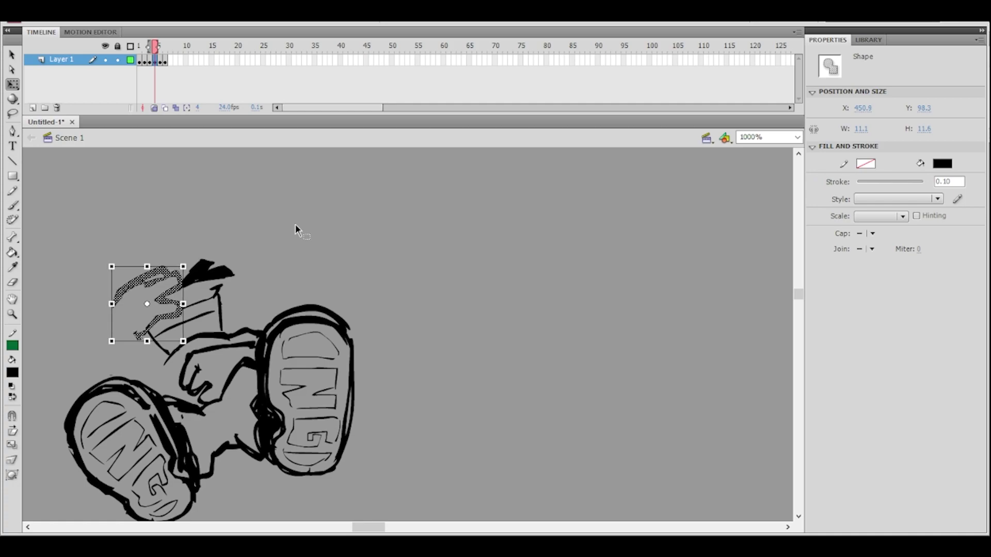
click(283, 208)
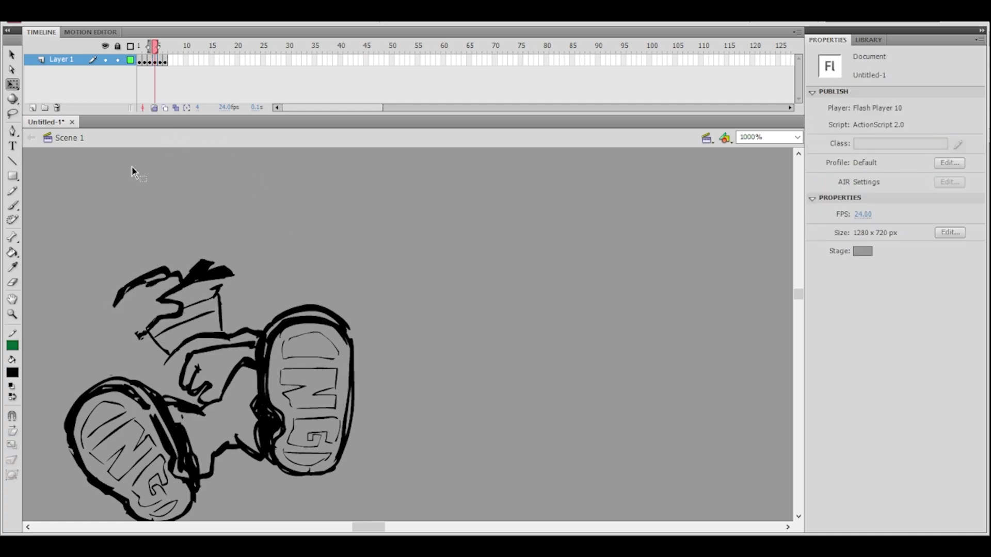
- Thicken and extend the line along the torso's lower edge, and clean the wrist end of the upper hand's outline
click(14, 206)
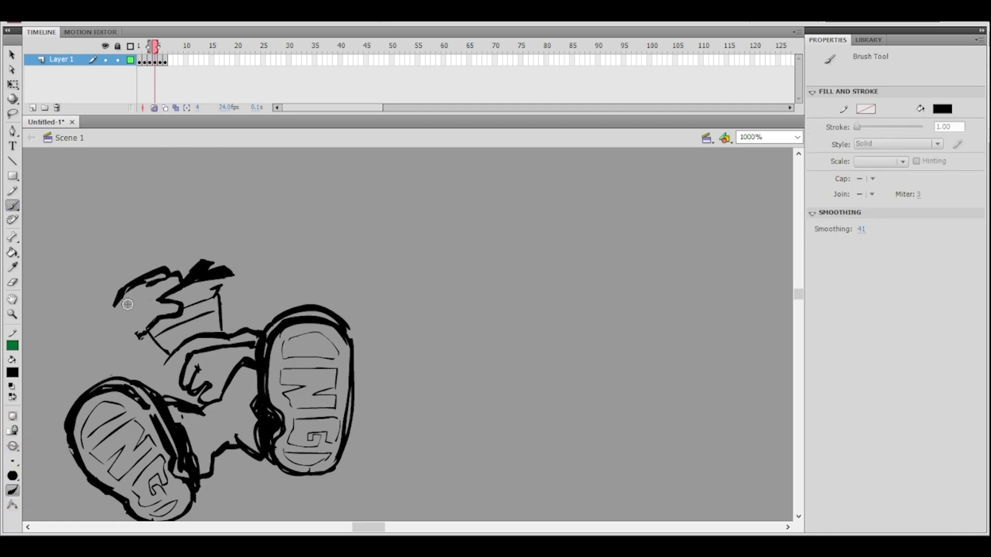
drag(159, 361, 209, 332)
key(ctrl+z)
click(12, 282)
key(ctrl+z)
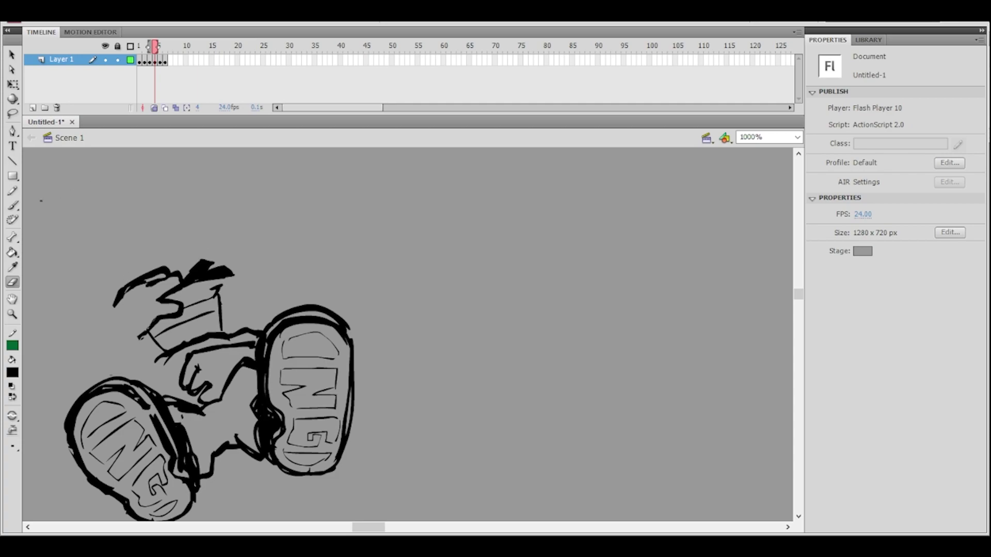
- Draw a curved outer forearm line from the upper hand toward the tilted shoe, and erase the stray end of the torso's lower line
click(13, 204)
drag(114, 305, 93, 343)
key(ctrl+z)
drag(113, 307, 87, 362)
key(ctrl+z)
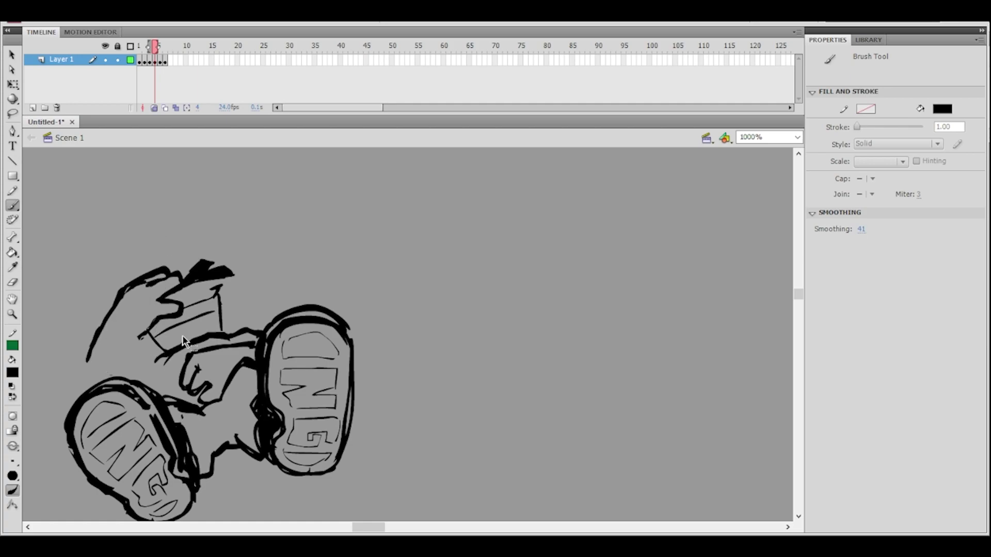
click(14, 282)
drag(145, 356, 172, 358)
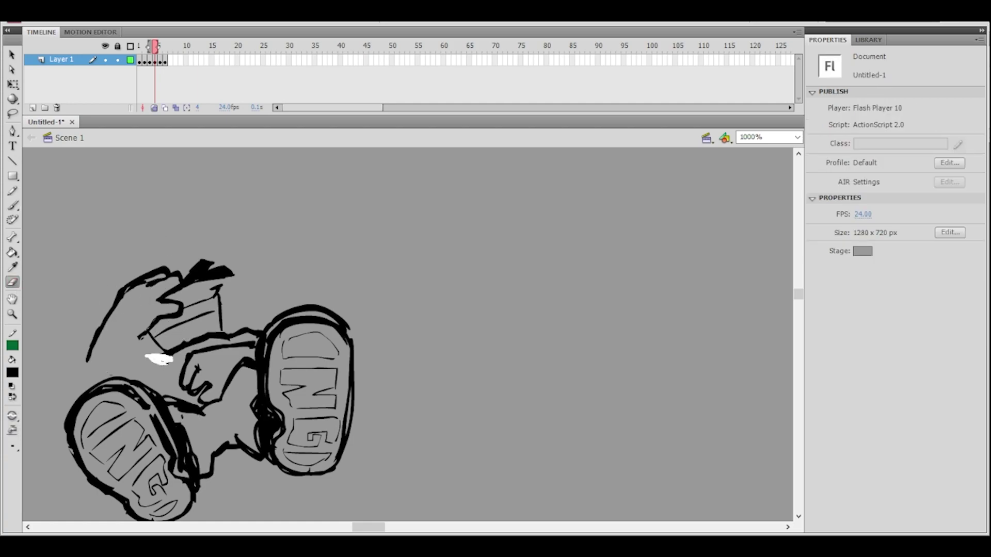
- Draw the inner forearm line and the torso's side line above the tilted shoe, and thicken the outer forearm line
click(12, 205)
mouse_move(147, 342)
mouse_down()
mouse_move(141, 380)
mouse_move(144, 344)
mouse_move(168, 352)
mouse_move(124, 361)
mouse_move(154, 327)
mouse_up()
drag(125, 359, 134, 330)
mouse_move(92, 366)
mouse_down()
mouse_move(110, 300)
mouse_move(100, 325)
mouse_up()
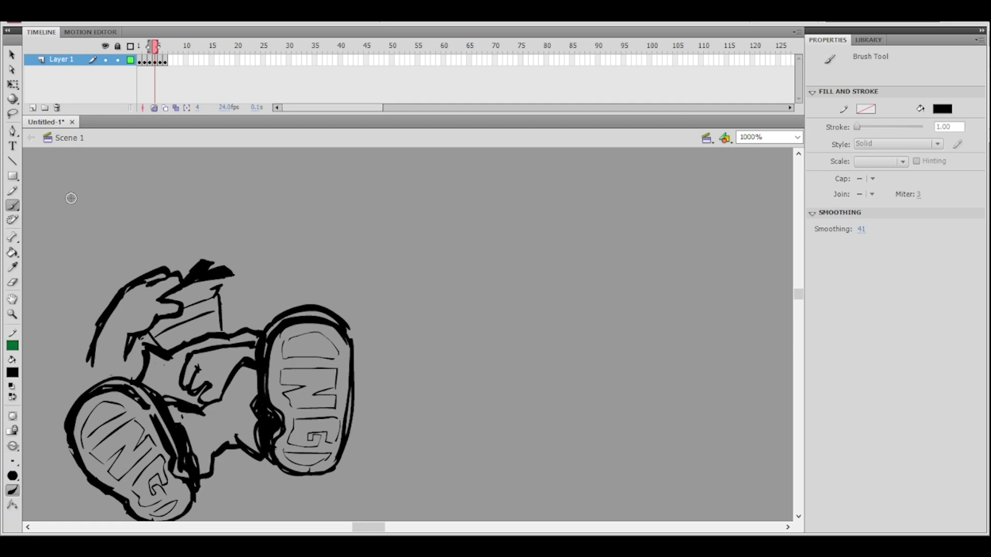
- Thin the outer forearm line with the Eraser and redraw its lower part down to the tilted shoe
click(13, 283)
mouse_move(84, 358)
mouse_down()
mouse_move(91, 329)
mouse_move(92, 366)
mouse_up()
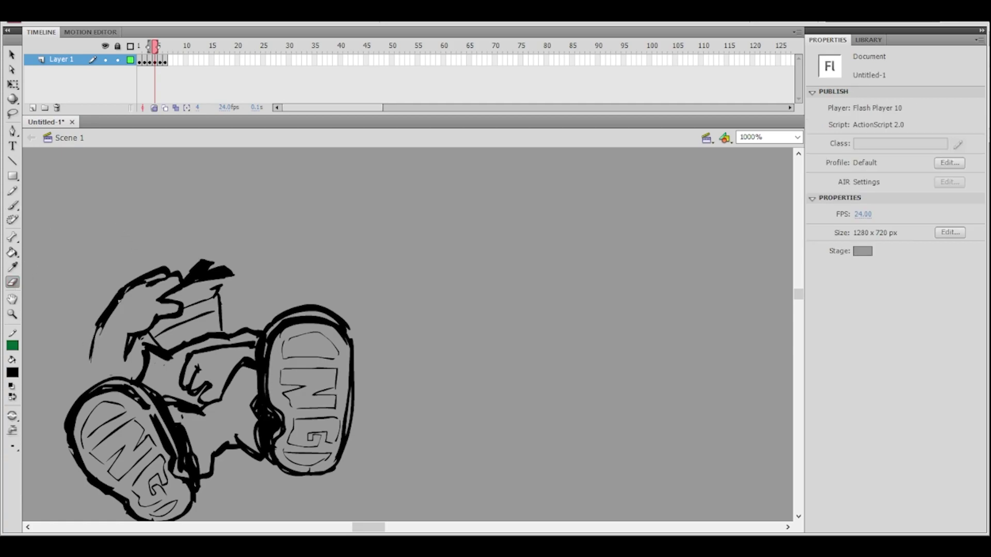
drag(104, 327, 138, 281)
click(13, 205)
drag(92, 366, 101, 313)
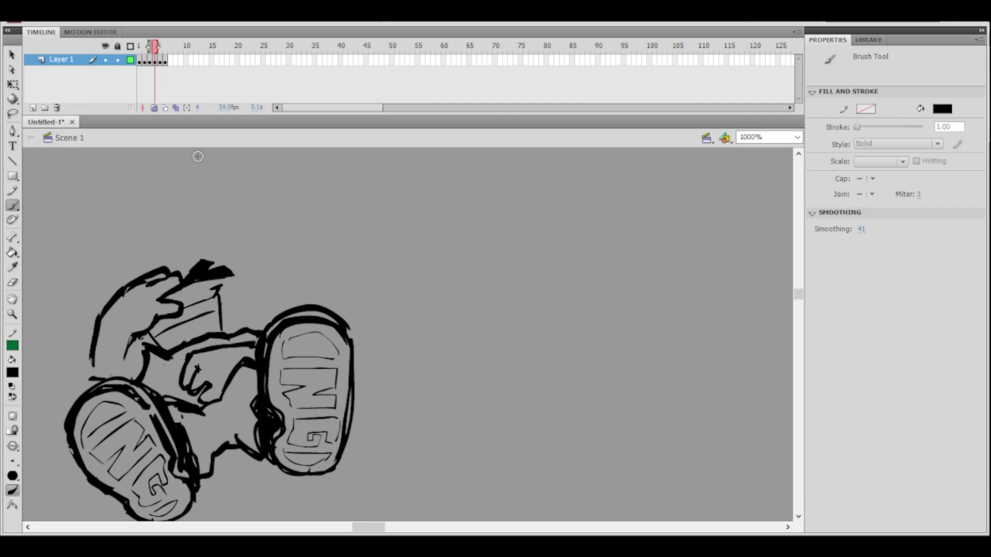
drag(90, 348, 89, 377)
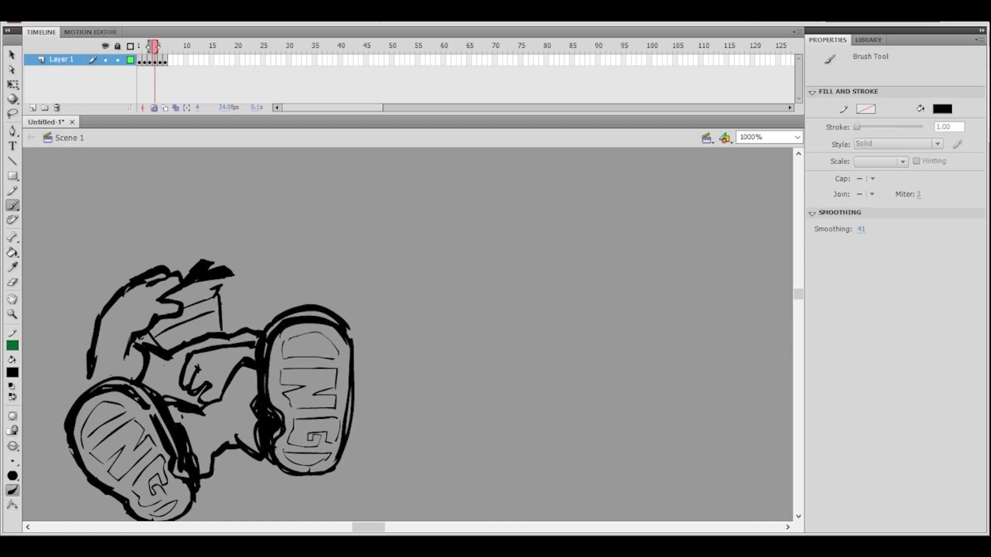
- Erase the upper hand's top outline and draw a finger pointing upward from it
key(e)
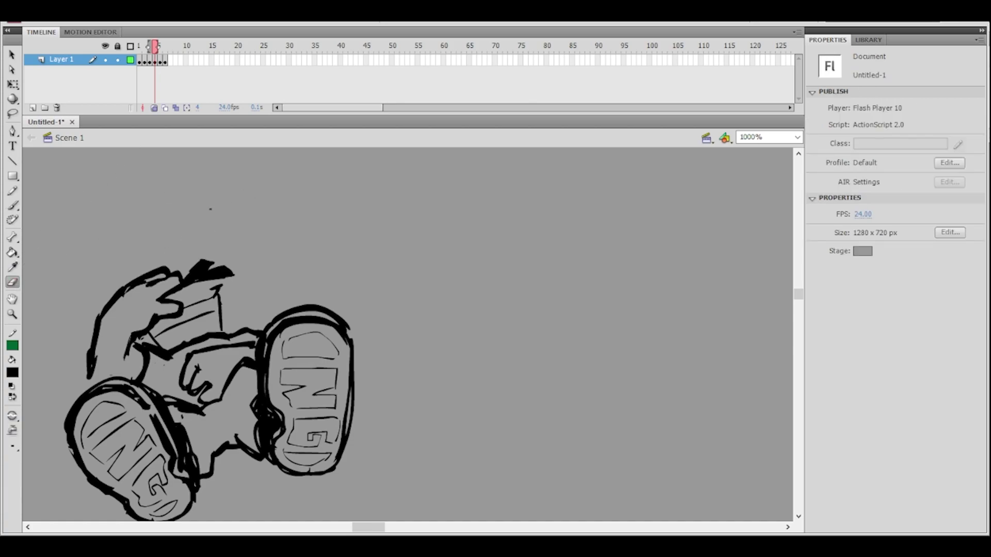
mouse_move(128, 283)
mouse_down()
mouse_move(171, 268)
mouse_move(129, 297)
mouse_move(165, 279)
mouse_up()
key(b)
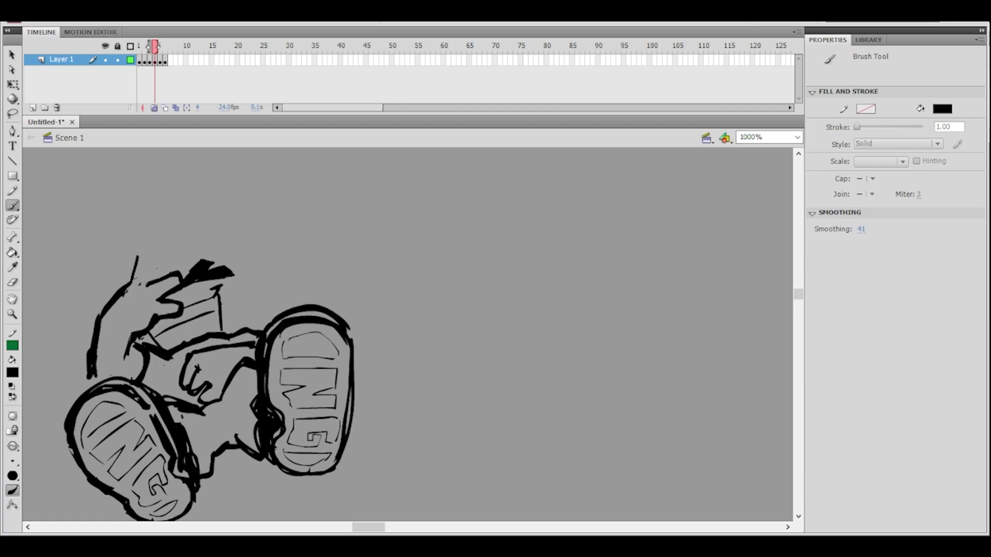
drag(153, 250, 158, 255)
key(ctrl+z)
mouse_move(127, 285)
mouse_down()
mouse_move(146, 256)
mouse_move(145, 283)
mouse_move(129, 283)
mouse_move(127, 271)
mouse_up()
key(ctrl+z)
key(ctrl+z)
key(ctrl+z)
drag(145, 260, 146, 285)
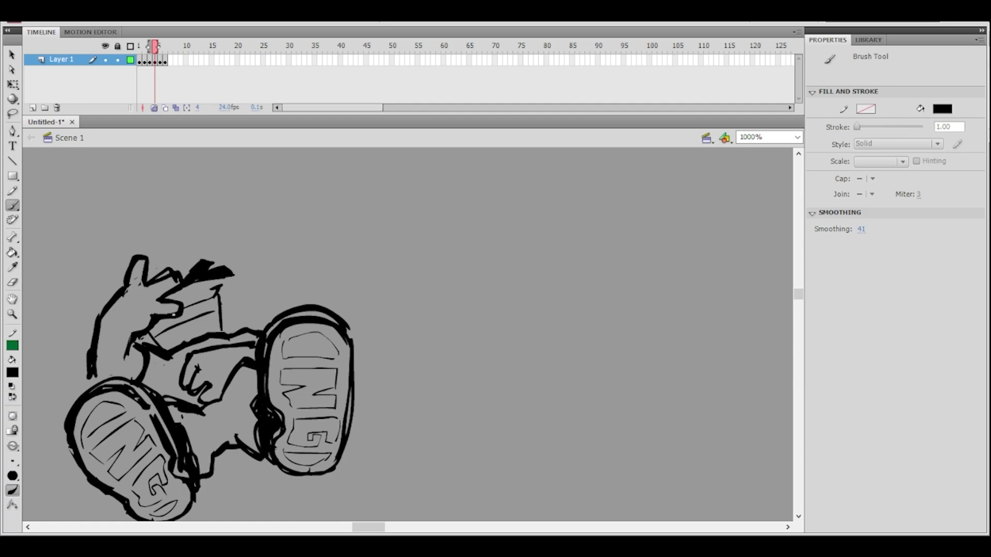
- Reshape the upper hand's bent finger and add a short outer finger beside the upright one, cleaning the strokes with the Eraser
click(14, 283)
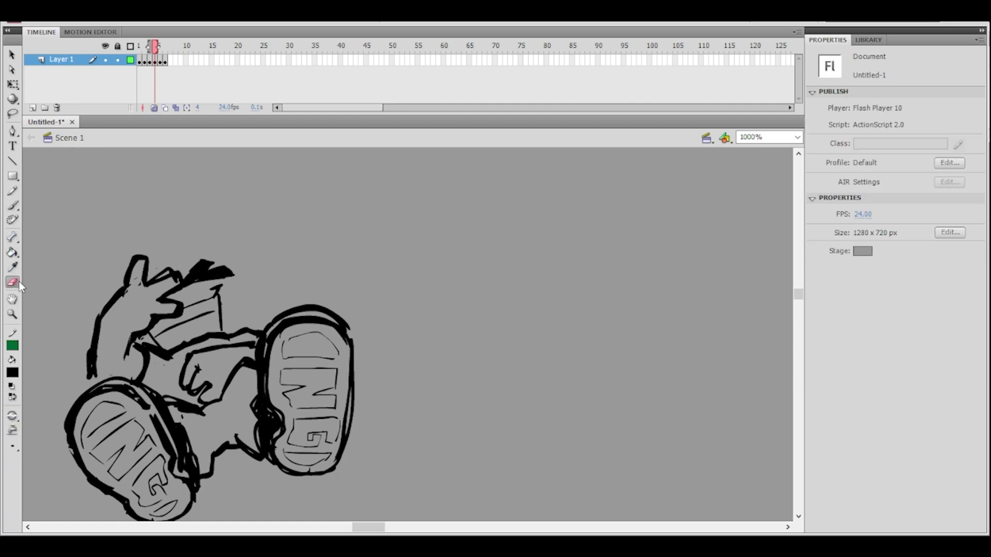
drag(169, 280, 176, 278)
click(13, 205)
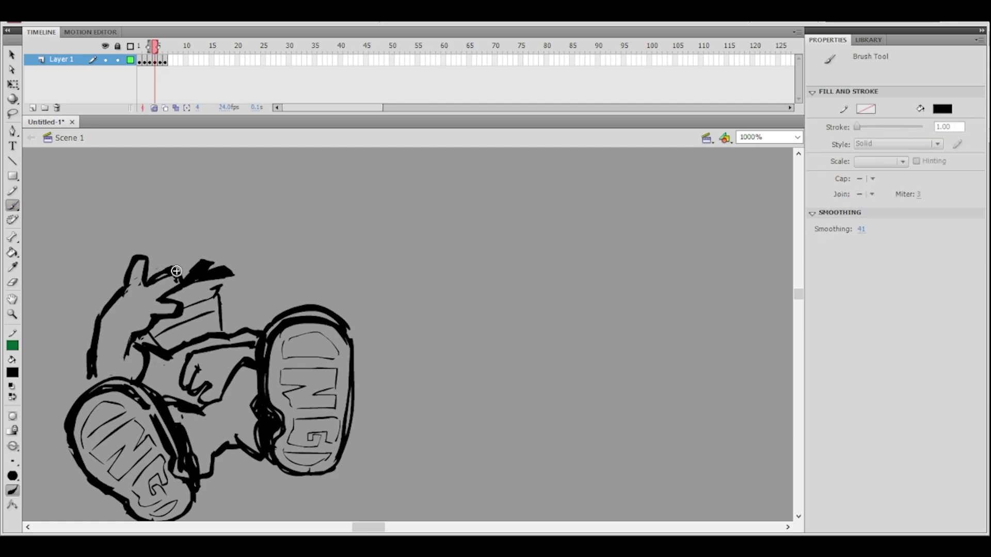
drag(112, 297, 124, 281)
key(ctrl+z)
click(12, 283)
drag(174, 308, 174, 308)
- Lasso and delete the closed lower hand, and erase the part of the torso's lower line above it
click(13, 114)
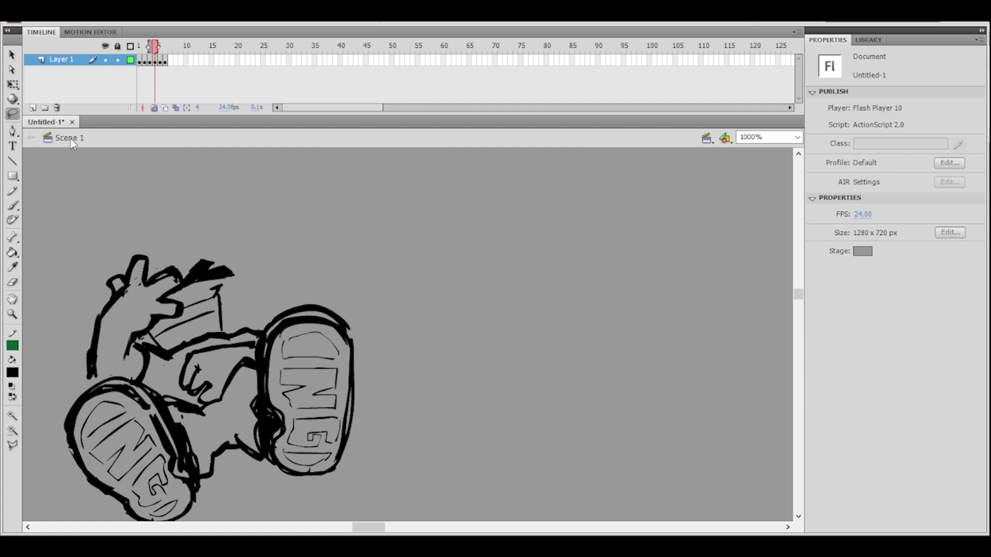
mouse_move(225, 342)
mouse_down()
mouse_move(246, 346)
mouse_move(211, 403)
mouse_move(187, 351)
mouse_move(219, 322)
mouse_up()
key(Delete)
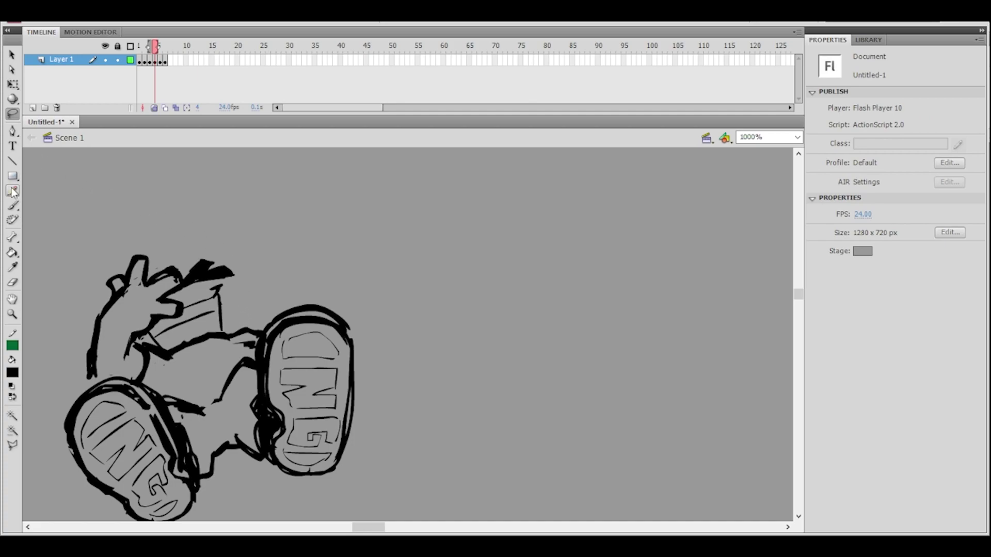
key(b)
click(12, 282)
drag(211, 345, 214, 342)
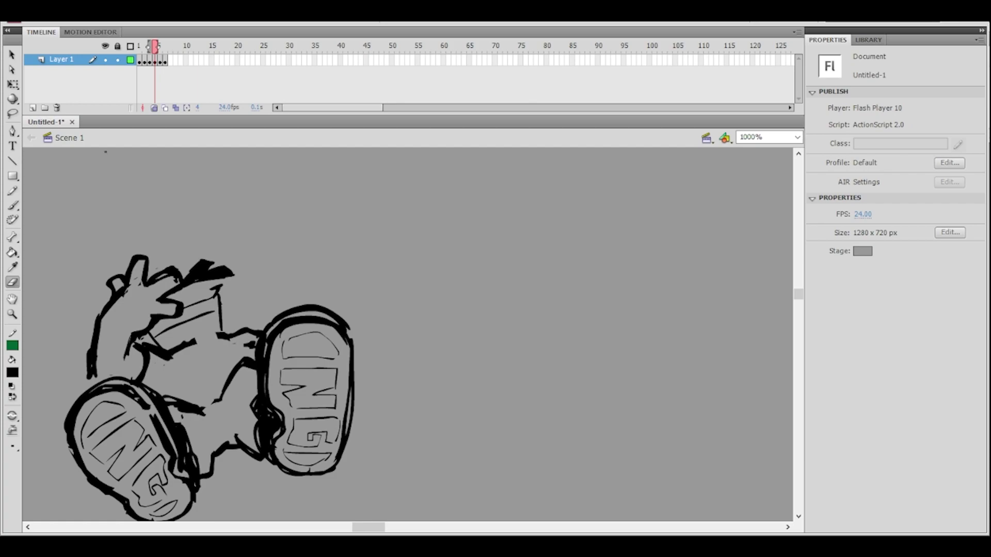
- Draw an open lower hand with spread fingers in front of the torso and connect it to the arm behind the upright shoe
key(b)
drag(251, 345, 253, 344)
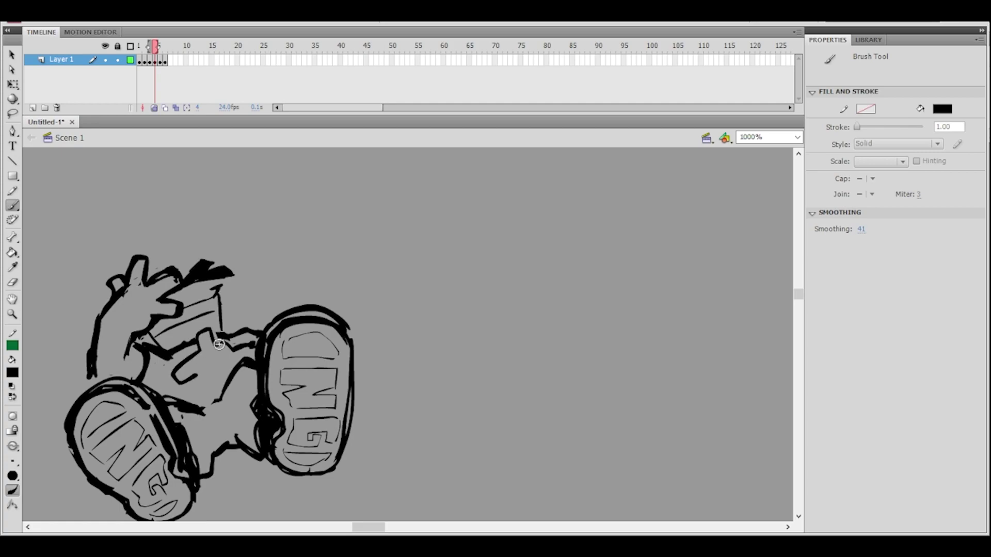
mouse_move(196, 374)
mouse_down()
mouse_move(182, 395)
mouse_move(209, 403)
mouse_up()
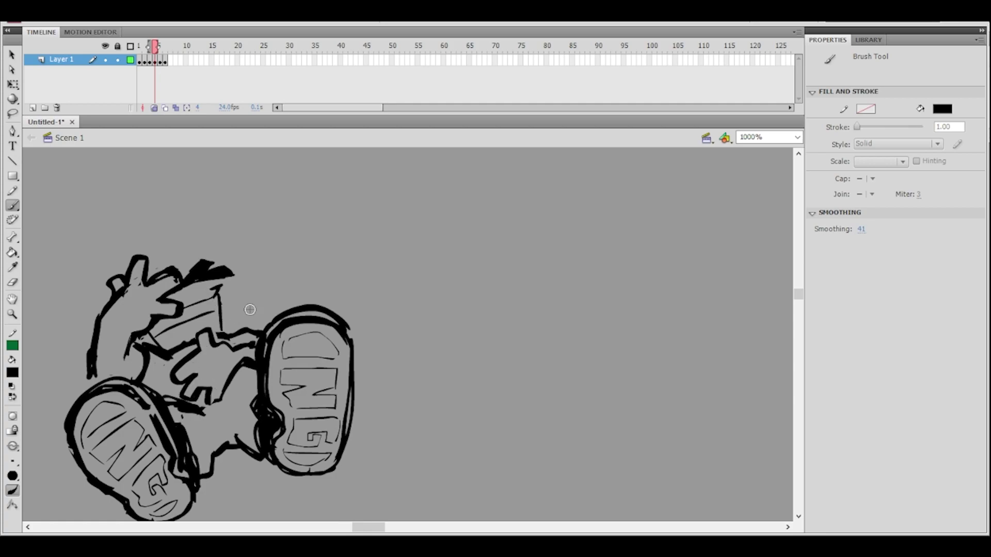
- Refine the raised arm's outer forearm line with the Eraser and Brush
mouse_move(287, 267)
mouse_down()
mouse_move(272, 294)
mouse_move(304, 288)
mouse_move(306, 274)
mouse_move(300, 290)
mouse_move(296, 283)
mouse_up()
click(12, 282)
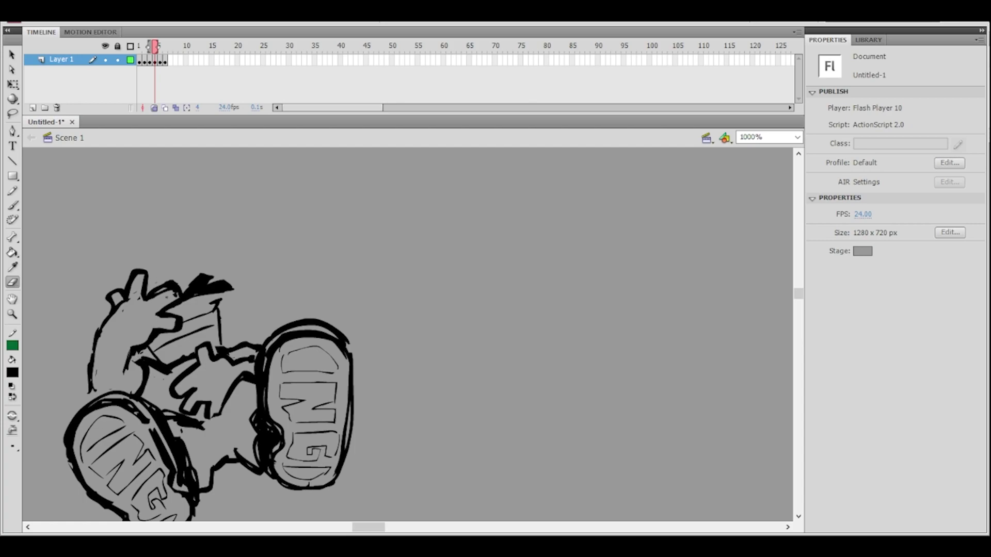
mouse_move(91, 363)
mouse_down()
mouse_move(89, 338)
mouse_move(88, 391)
mouse_move(102, 337)
mouse_up()
click(13, 205)
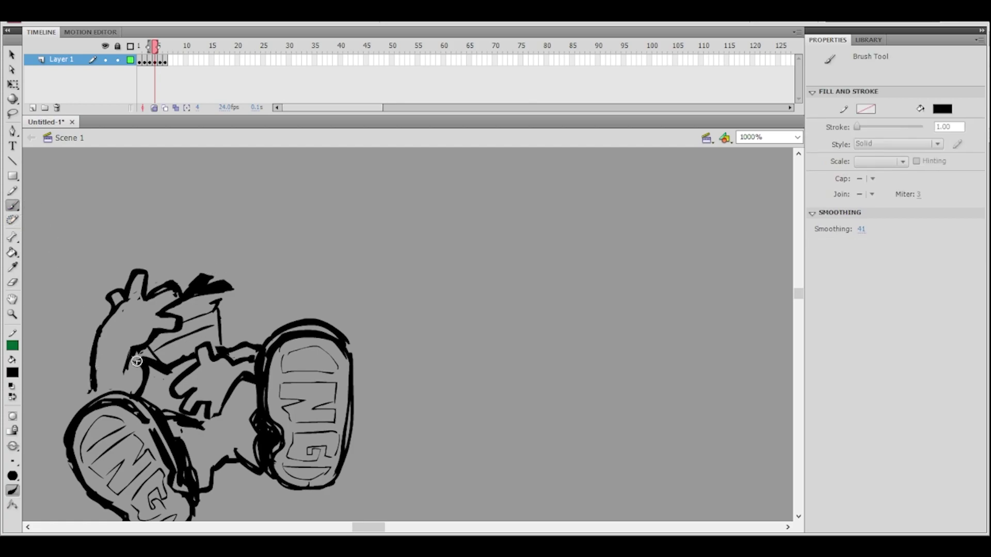
click(12, 282)
mouse_move(338, 232)
mouse_down()
mouse_move(296, 204)
mouse_move(342, 186)
mouse_move(339, 219)
mouse_up()
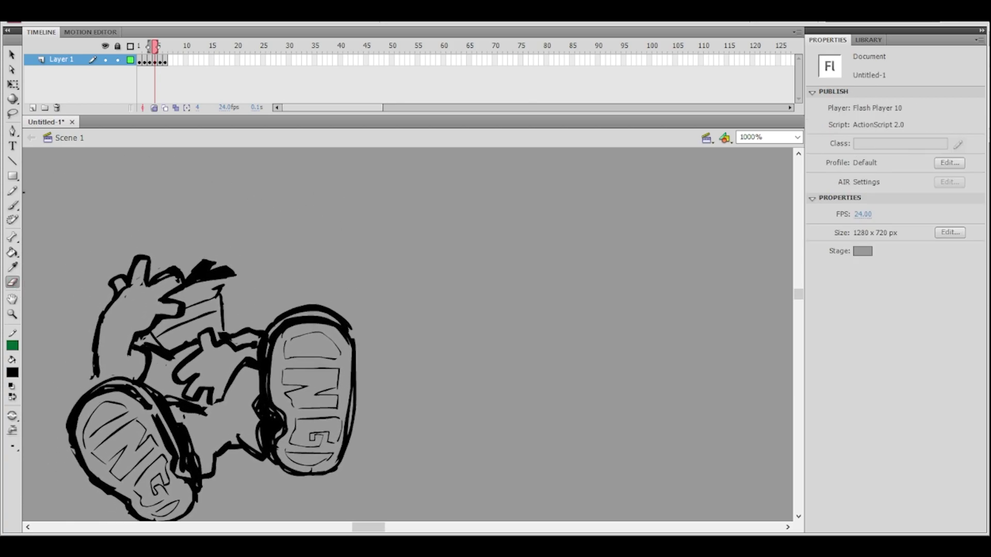
- Draw a small open curl rising above the upper hand's fingers
click(13, 205)
mouse_move(338, 272)
mouse_down()
mouse_move(362, 230)
mouse_move(358, 294)
mouse_up()
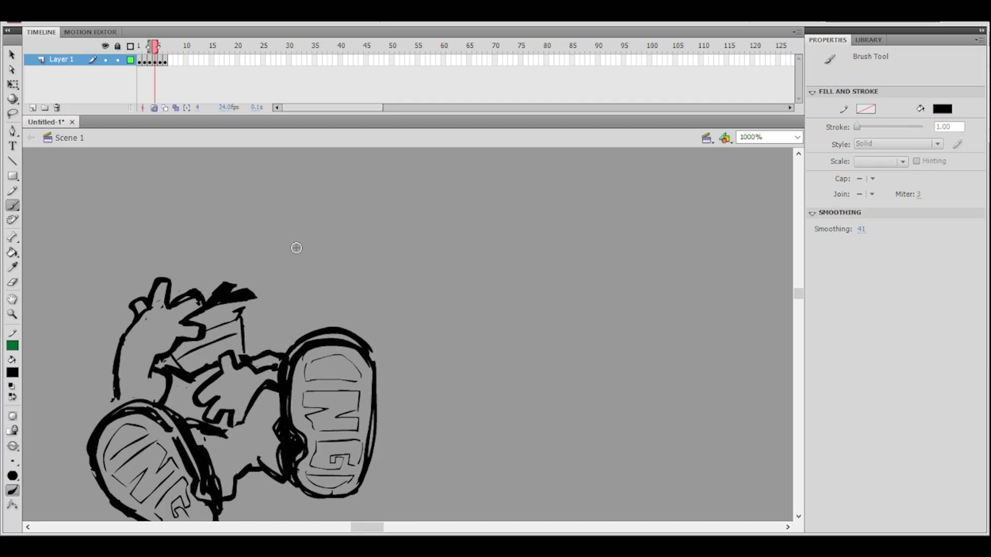
drag(310, 291, 308, 279)
drag(267, 237, 265, 280)
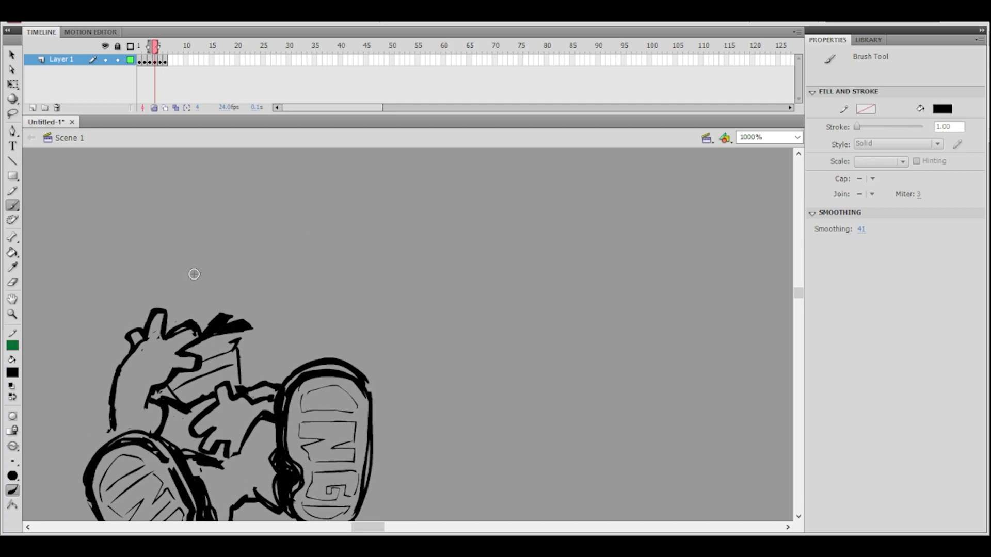
drag(175, 309, 185, 318)
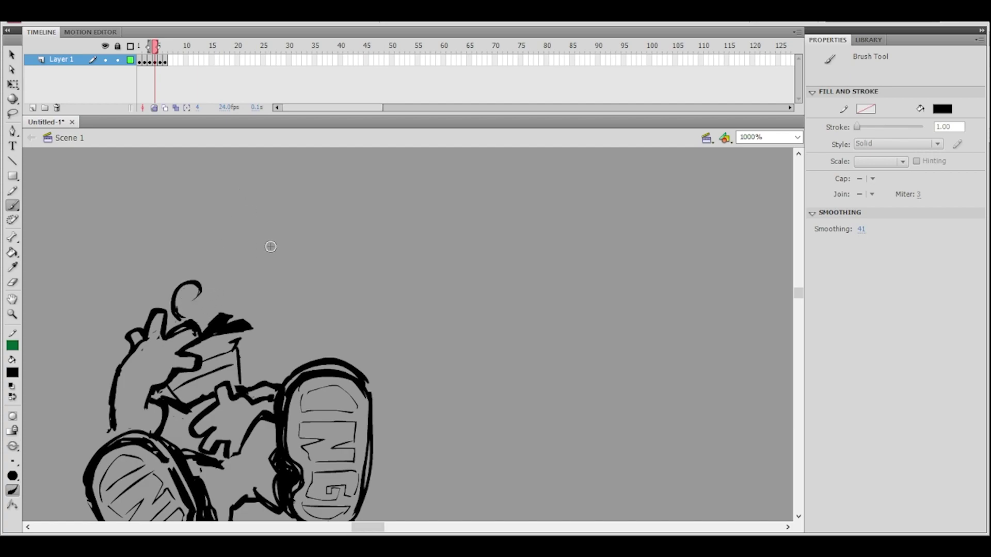
- Draw a pointed lock beside the torso and a long S-shaped curl rising above the upright shoe
mouse_move(215, 333)
mouse_down()
mouse_move(221, 350)
mouse_move(252, 346)
mouse_up()
key(ctrl+z)
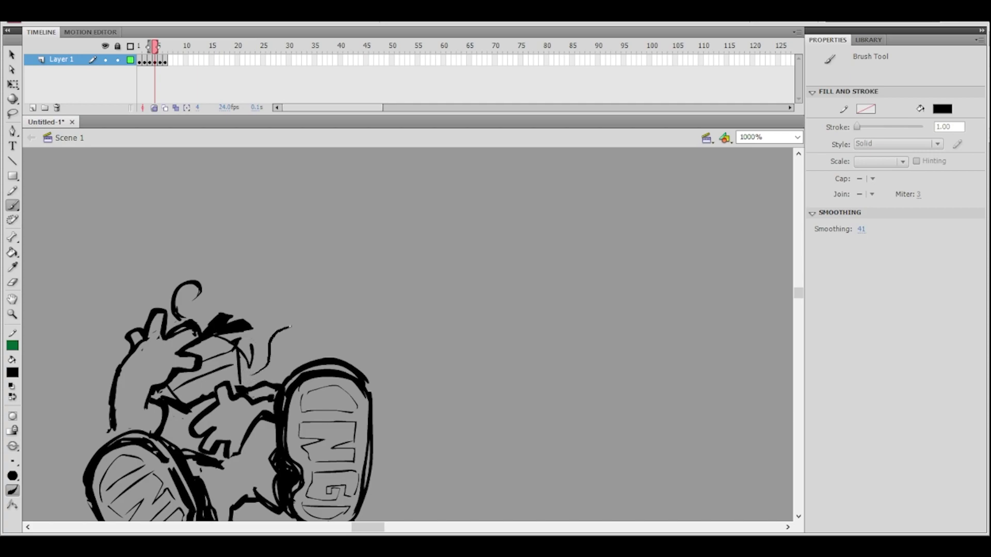
mouse_move(301, 291)
mouse_down()
mouse_move(358, 276)
mouse_move(394, 289)
mouse_move(392, 307)
mouse_up()
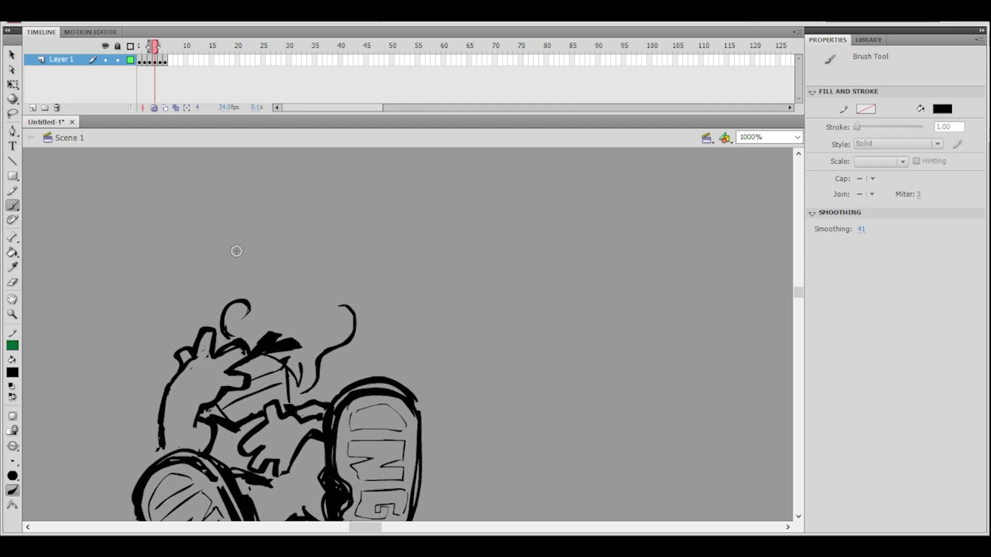
- Draw a pointed, hooked curl on the outer side of the raised forearm
mouse_move(149, 348)
mouse_down()
mouse_move(134, 327)
mouse_move(145, 302)
mouse_up()
key(ctrl+z)
mouse_move(151, 369)
mouse_down()
mouse_move(138, 327)
mouse_move(154, 353)
mouse_up()
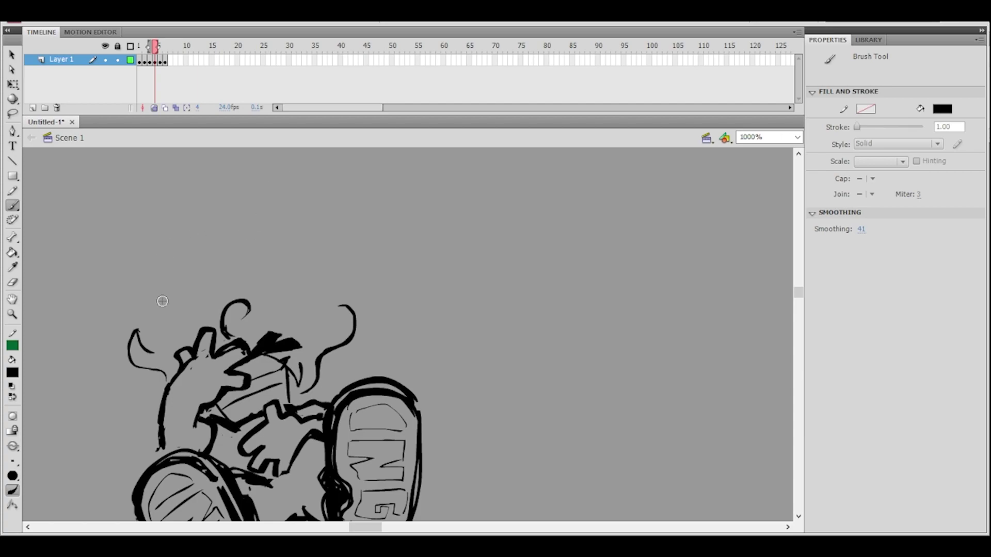
drag(348, 228, 341, 296)
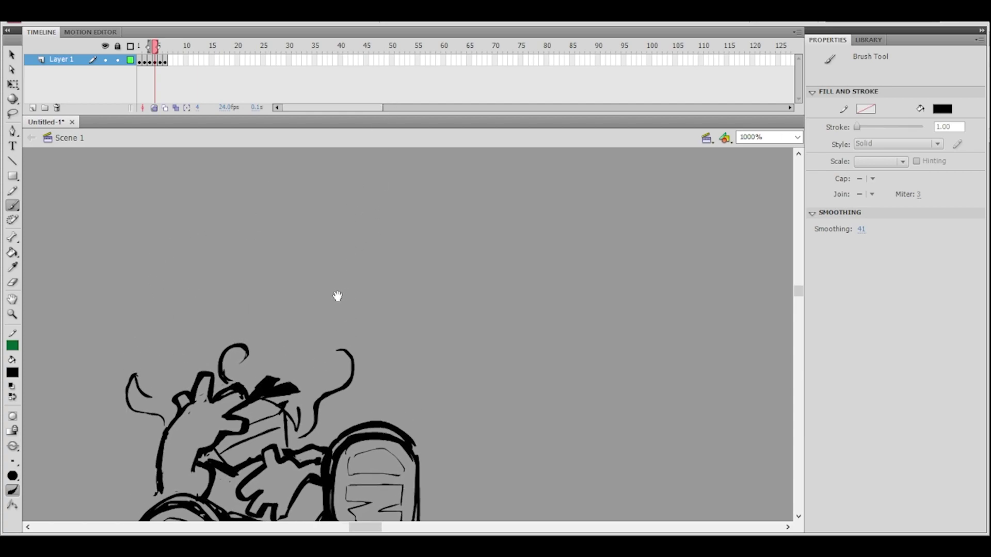
- Draw a long wavy strand rising above the hooked curl beside the raised forearm and clean its line with the Eraser
drag(135, 377, 153, 398)
drag(120, 333, 156, 363)
key(ctrl+z)
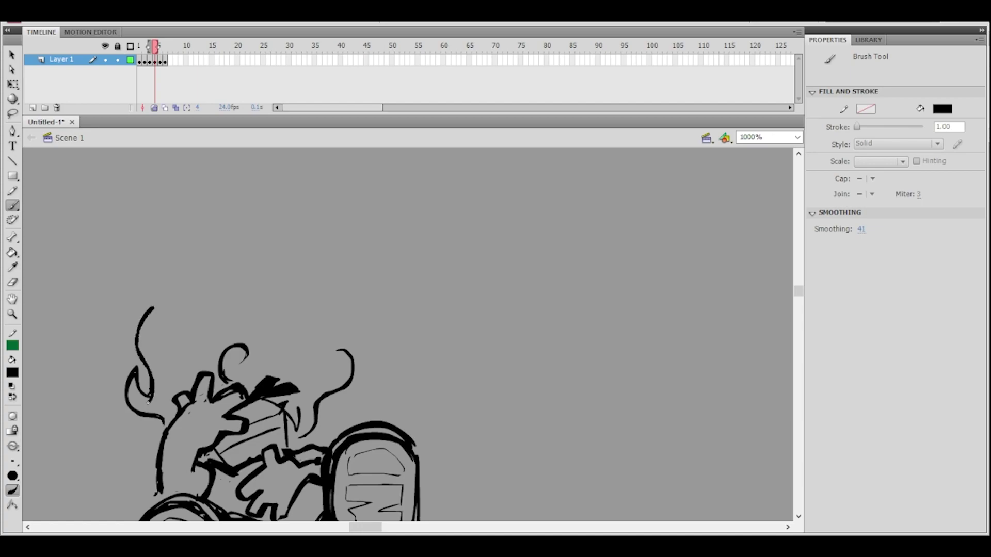
drag(142, 321, 154, 304)
mouse_move(360, 319)
mouse_down()
mouse_move(356, 206)
mouse_move(356, 269)
mouse_move(320, 284)
mouse_move(342, 276)
mouse_up()
click(12, 282)
click(12, 205)
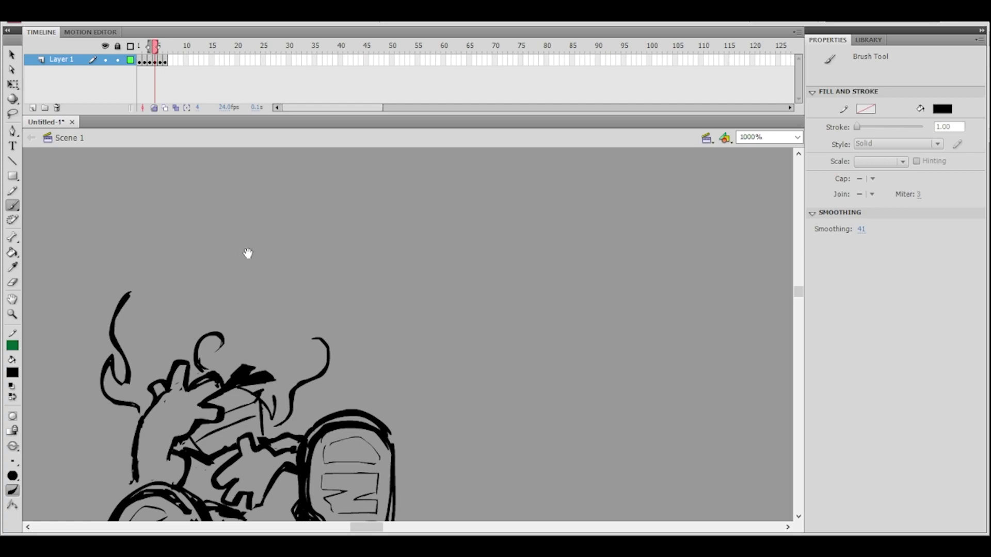
- Draw a cap above the curls with an angular crown, a peaked lower edge and a short rectangular bill at the side
scroll(227, 263, up, 2)
mouse_move(125, 272)
mouse_down()
mouse_move(171, 235)
mouse_move(194, 222)
mouse_move(280, 253)
mouse_move(280, 316)
mouse_up()
mouse_move(268, 248)
mouse_down()
mouse_move(187, 226)
mouse_move(131, 267)
mouse_move(133, 311)
mouse_up()
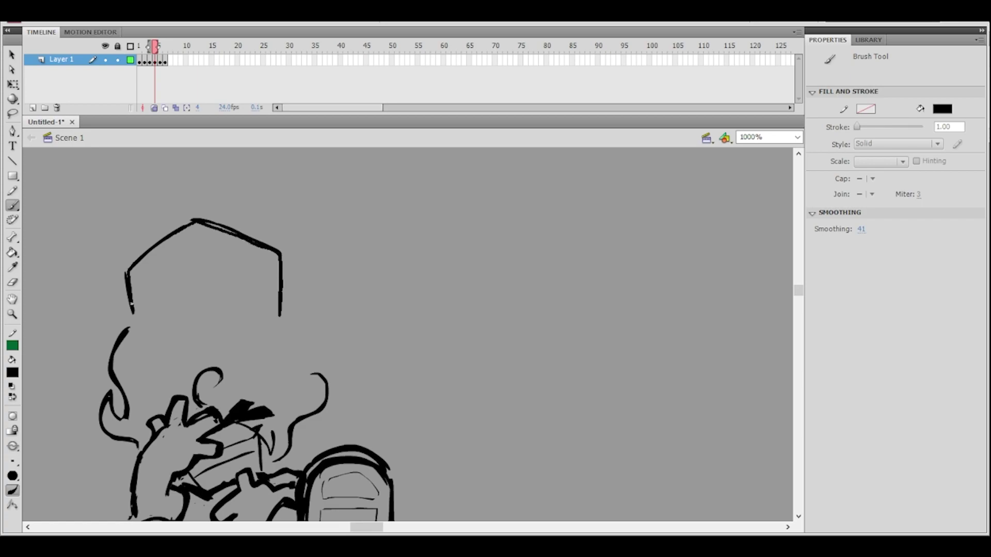
mouse_move(189, 221)
mouse_down()
mouse_move(125, 276)
mouse_move(133, 310)
mouse_move(83, 312)
mouse_move(83, 342)
mouse_move(83, 320)
mouse_move(130, 308)
mouse_move(81, 316)
mouse_move(83, 343)
mouse_move(206, 293)
mouse_up()
drag(134, 327, 223, 287)
key(ctrl+z)
mouse_move(148, 317)
mouse_down()
mouse_move(181, 296)
mouse_move(232, 290)
mouse_move(267, 312)
mouse_up()
drag(206, 295, 268, 313)
drag(333, 275, 339, 233)
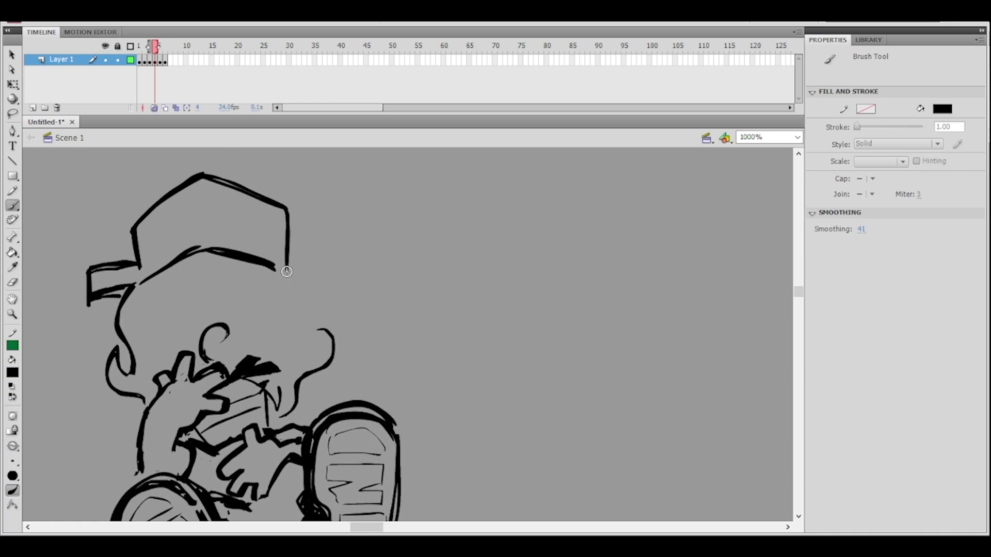
- Draw a pointed hair flick and a small ear beside the cap, and add a vertical seam to the crown
mouse_move(316, 276)
mouse_down()
mouse_move(366, 275)
mouse_move(327, 312)
mouse_move(331, 322)
mouse_up()
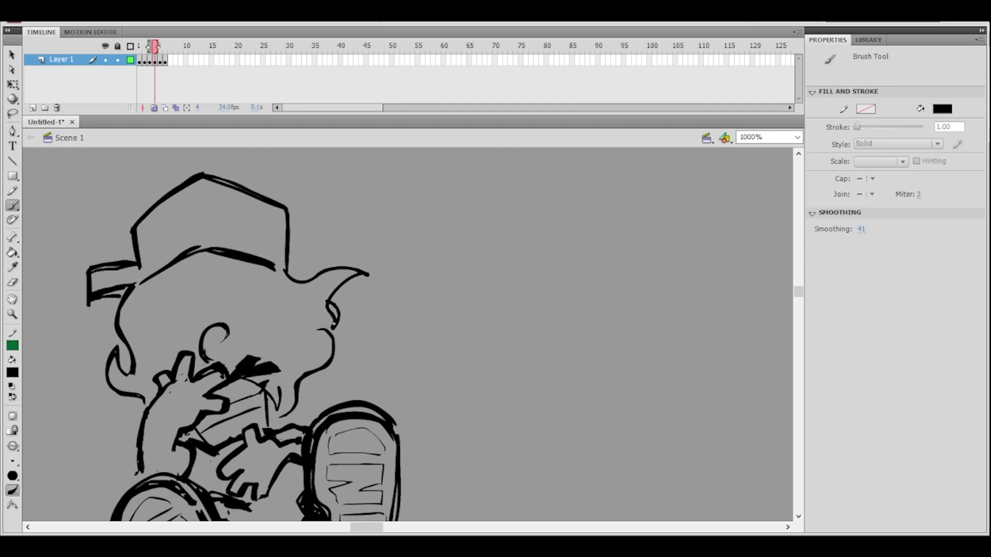
click(15, 281)
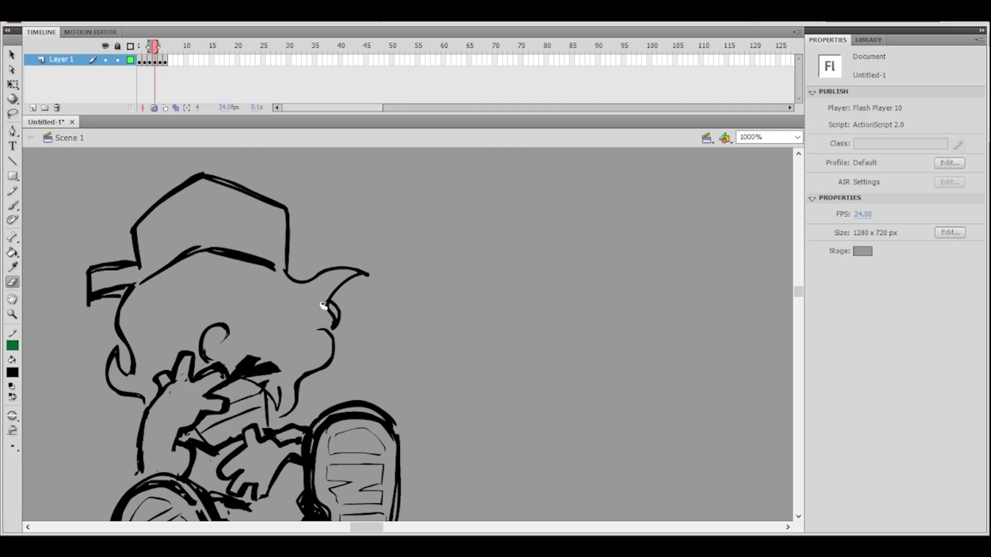
drag(333, 325, 334, 327)
click(13, 205)
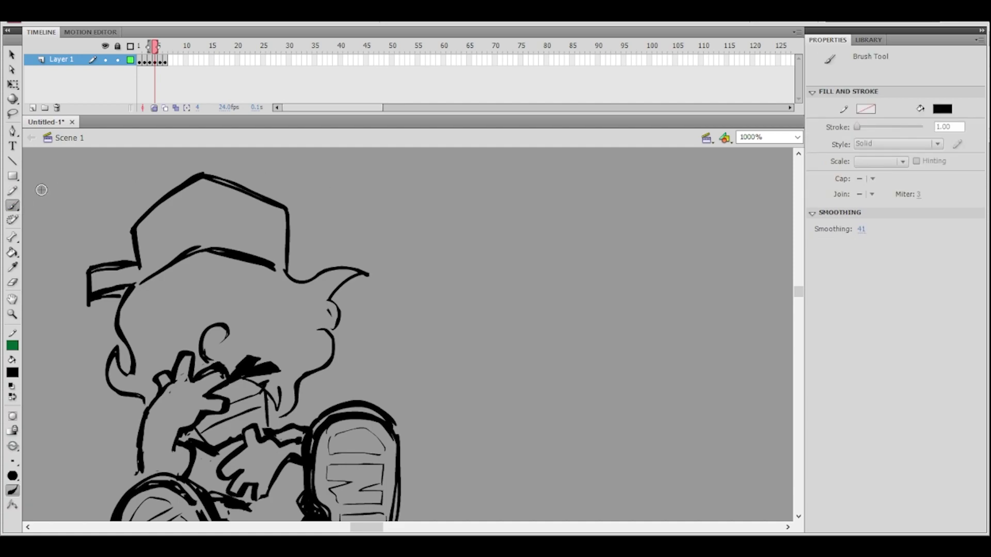
drag(340, 322, 335, 304)
drag(336, 202, 354, 220)
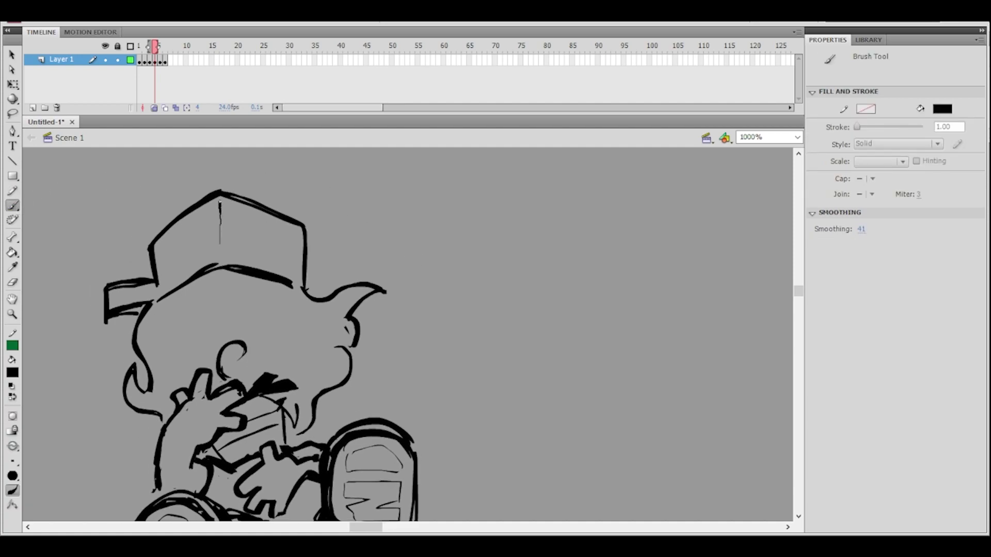
- Draw a thin-lined smoke puff with a spiral curl trailing outward from beside the tilted shoe and forearm
drag(430, 282, 446, 172)
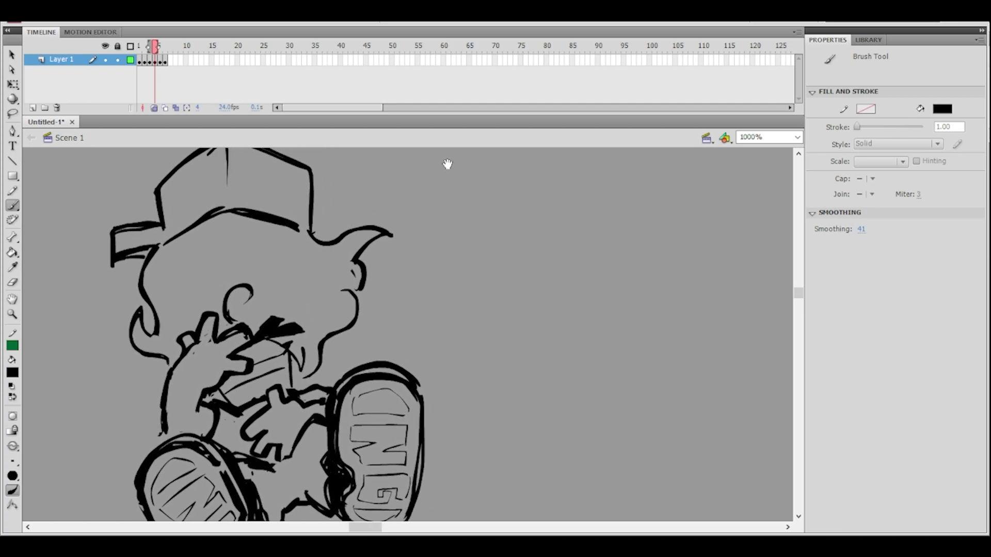
mouse_move(422, 295)
mouse_down()
mouse_move(440, 222)
mouse_move(440, 274)
mouse_move(493, 247)
mouse_move(480, 223)
mouse_move(473, 258)
mouse_up()
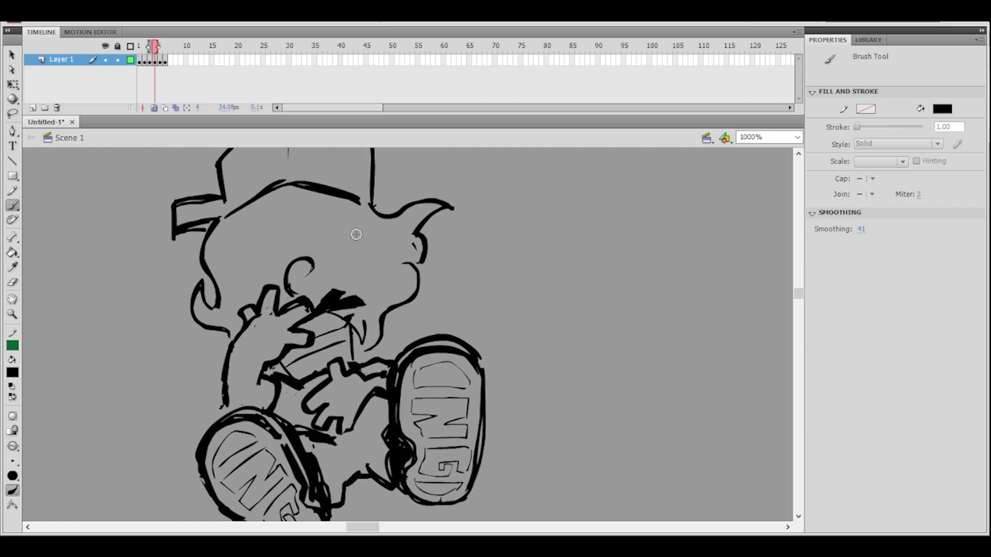
mouse_move(427, 311)
mouse_down()
mouse_move(440, 263)
mouse_move(458, 260)
mouse_move(401, 301)
mouse_up()
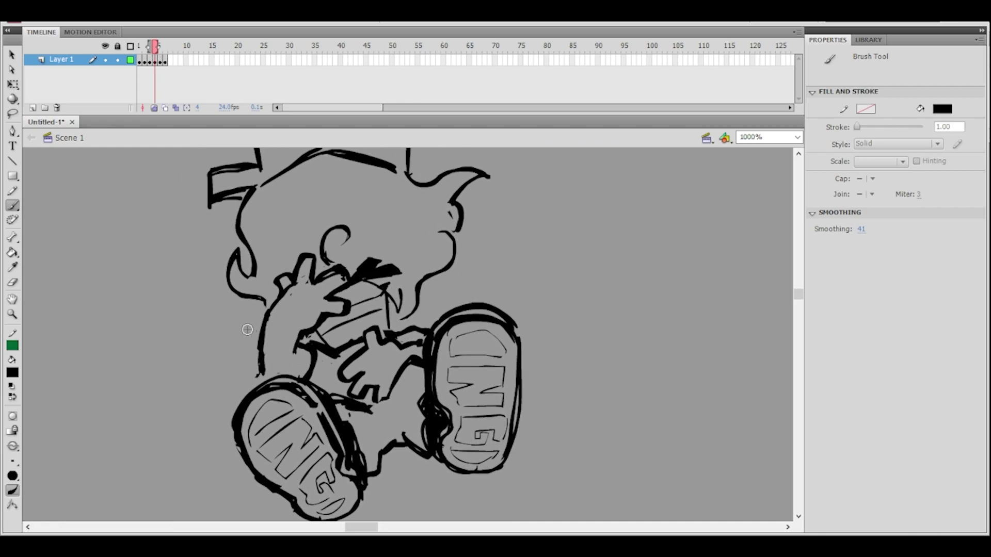
mouse_move(195, 352)
mouse_down()
mouse_move(196, 330)
mouse_move(179, 354)
mouse_up()
mouse_move(125, 413)
mouse_down()
mouse_move(129, 436)
mouse_move(193, 417)
mouse_up()
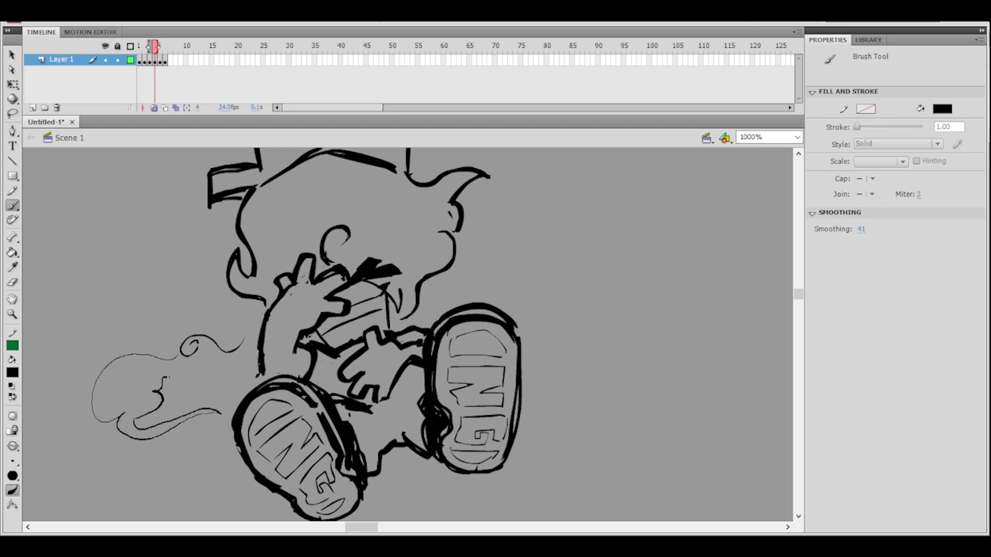
drag(253, 342, 261, 333)
- Draw the lower smoke puff behind the upright shoe with a scalloped contour and a spiral curl
drag(578, 256, 546, 269)
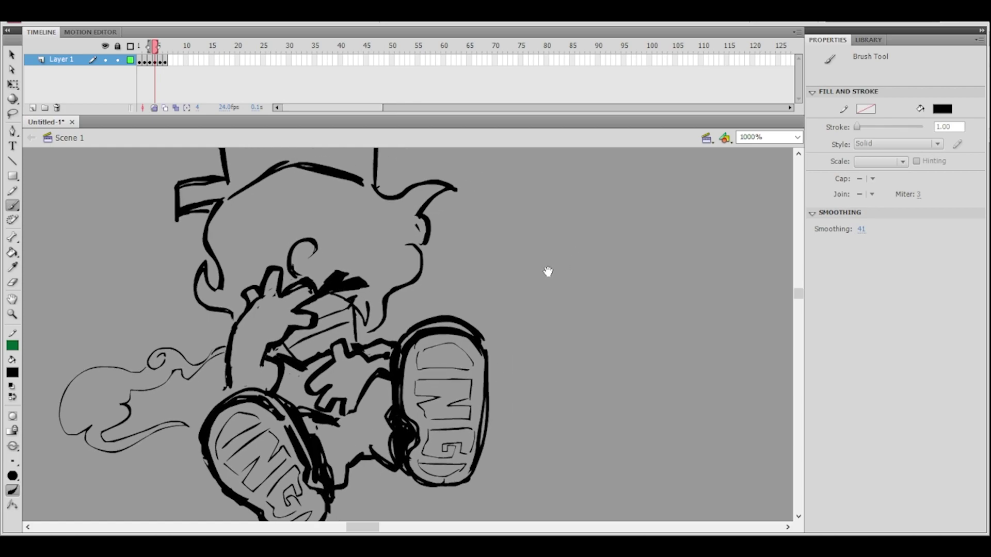
mouse_move(398, 320)
mouse_down()
mouse_move(469, 288)
mouse_move(550, 301)
mouse_move(531, 299)
mouse_move(538, 336)
mouse_up()
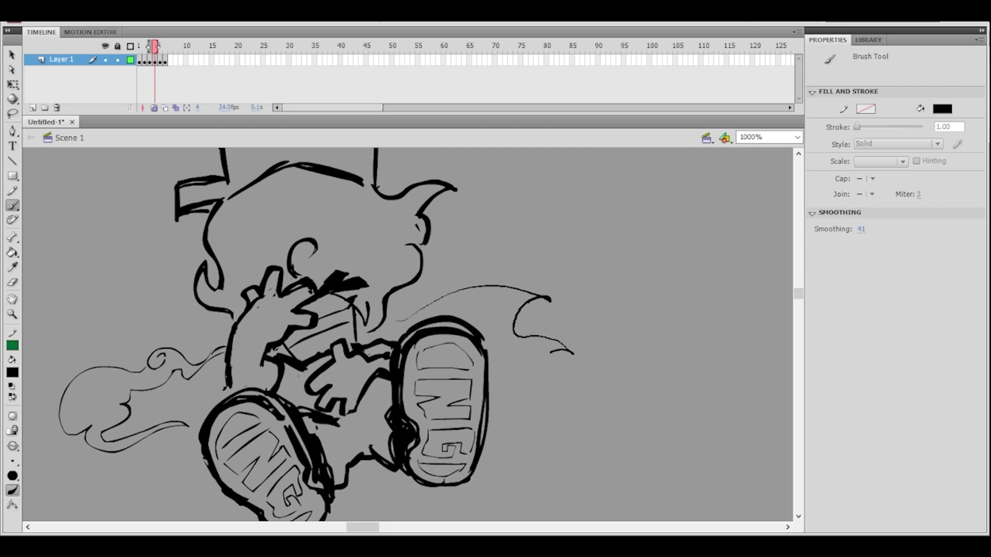
drag(575, 386, 495, 403)
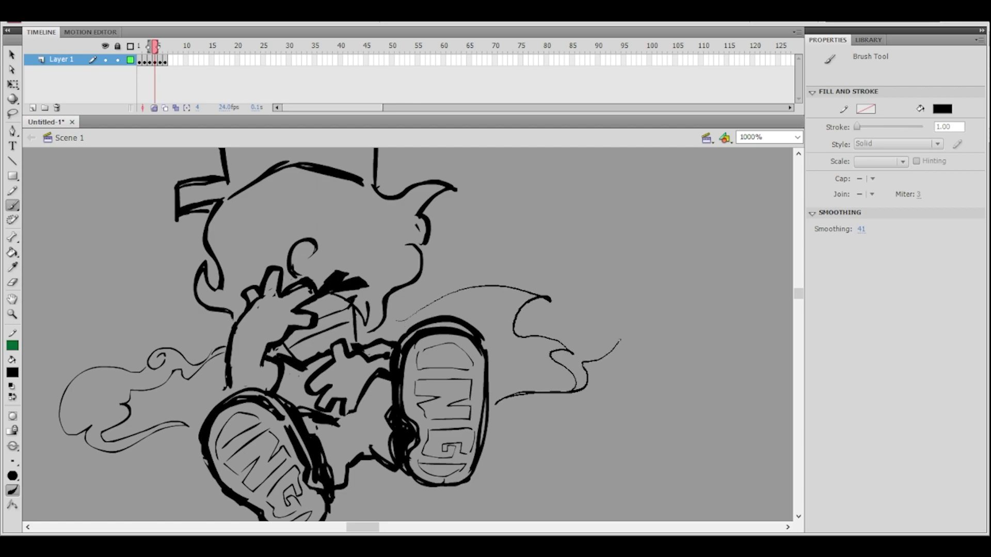
drag(579, 308, 593, 316)
key(ctrl+z)
drag(453, 275, 469, 270)
key(ctrl+z)
- Draw a second, rounded smoke puff with an inner spiral above the one behind the upright shoe
drag(403, 306, 431, 289)
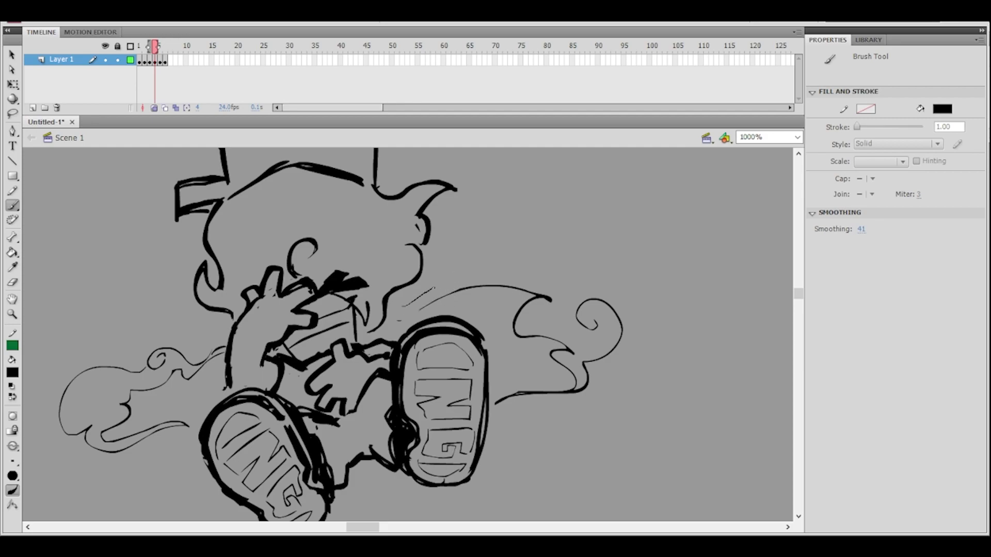
mouse_move(504, 242)
mouse_down()
mouse_move(570, 241)
mouse_move(569, 282)
mouse_move(590, 290)
mouse_up()
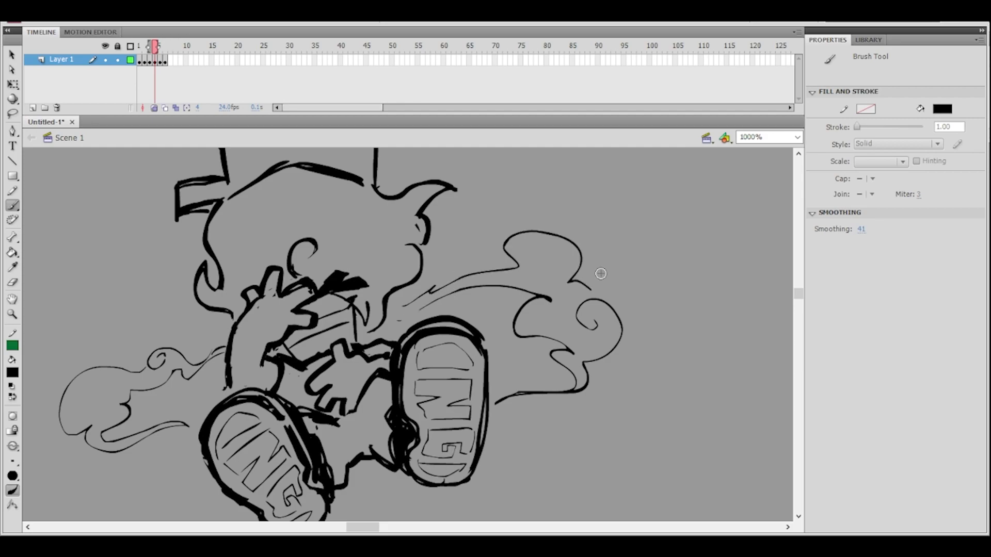
mouse_move(542, 246)
mouse_down()
mouse_move(540, 266)
mouse_move(557, 258)
mouse_up()
- Enlarge the canvas area by collapsing the timeline and draw small curls under the cap's edge and above the raised hand
scroll(612, 250, up, 2)
click(624, 35)
drag(505, 188, 519, 245)
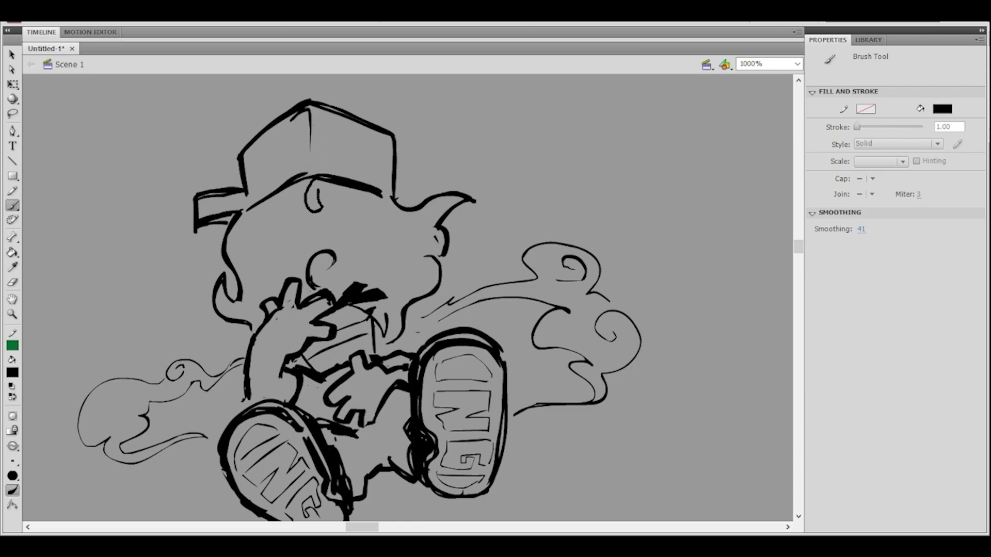
drag(338, 180, 341, 178)
drag(484, 196, 483, 188)
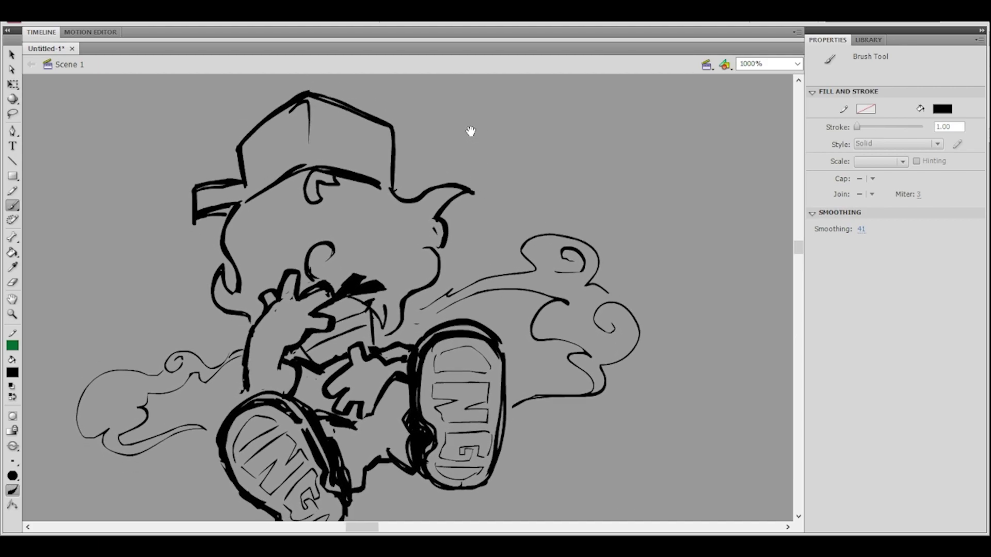
drag(360, 228, 382, 225)
drag(553, 242, 550, 239)
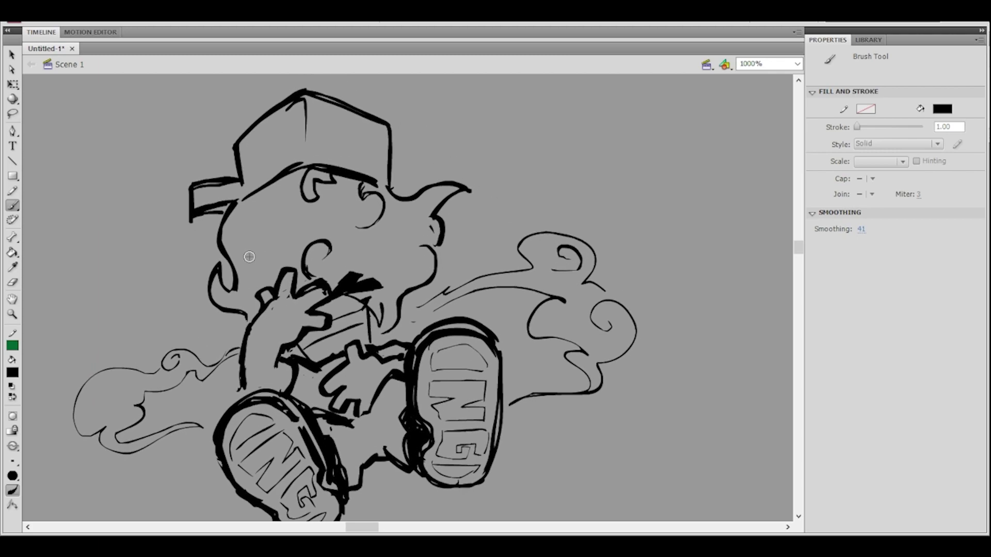
drag(248, 259, 255, 272)
drag(531, 233, 538, 238)
mouse_move(585, 206)
mouse_down()
mouse_move(614, 161)
mouse_move(619, 193)
mouse_up()
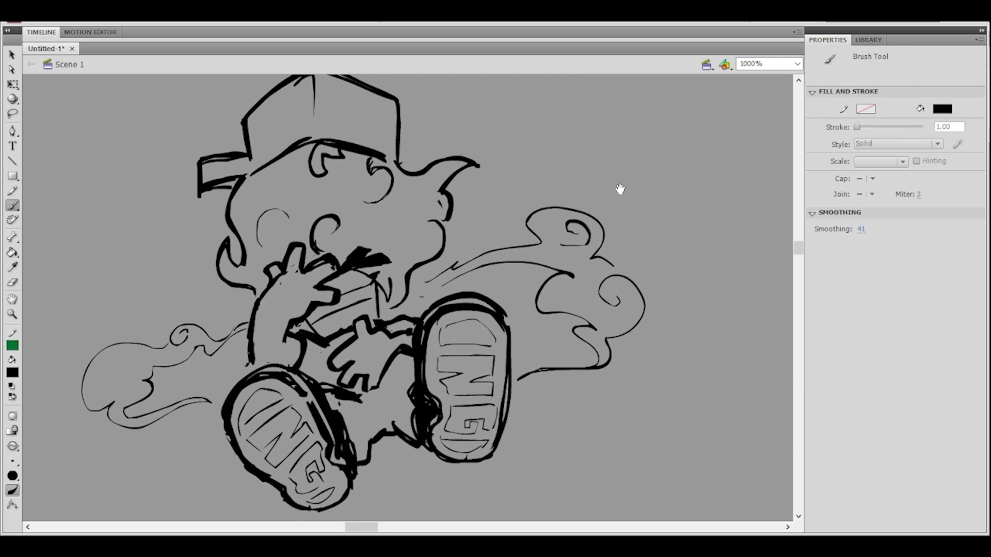
drag(661, 261, 656, 279)
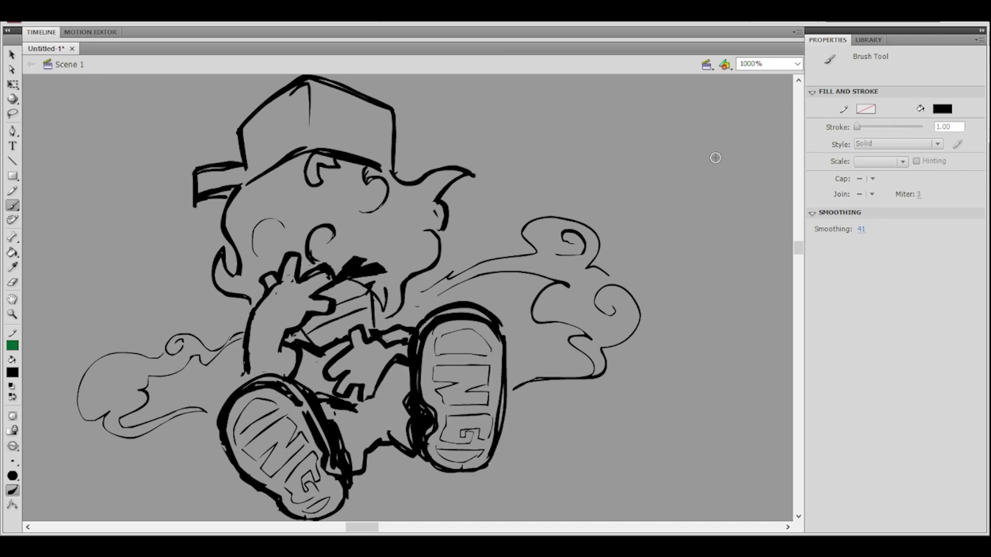
mouse_move(656, 252)
mouse_down()
mouse_move(661, 237)
mouse_move(670, 270)
mouse_move(576, 288)
mouse_up()
key(ctrl+minus)
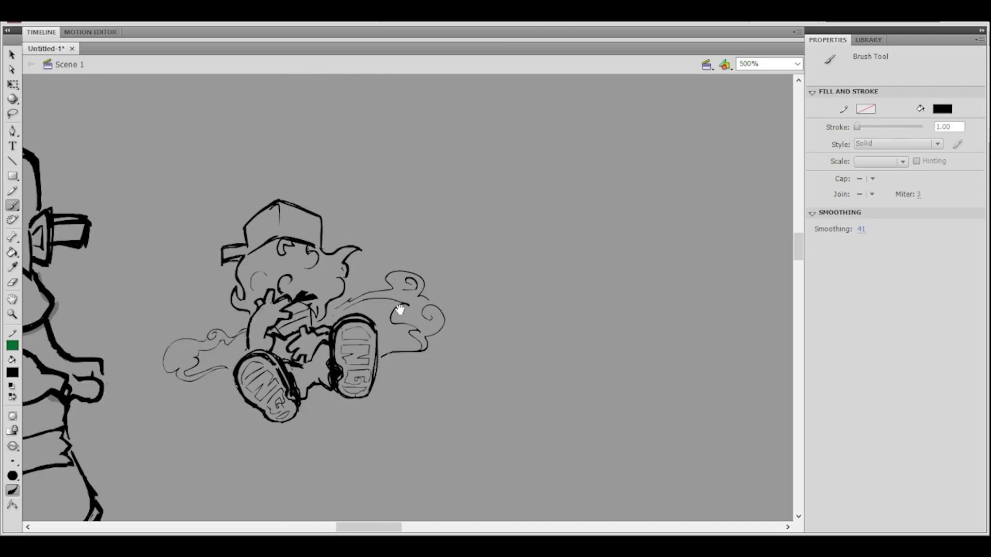
drag(399, 308, 456, 309)
key(ctrl+equal)
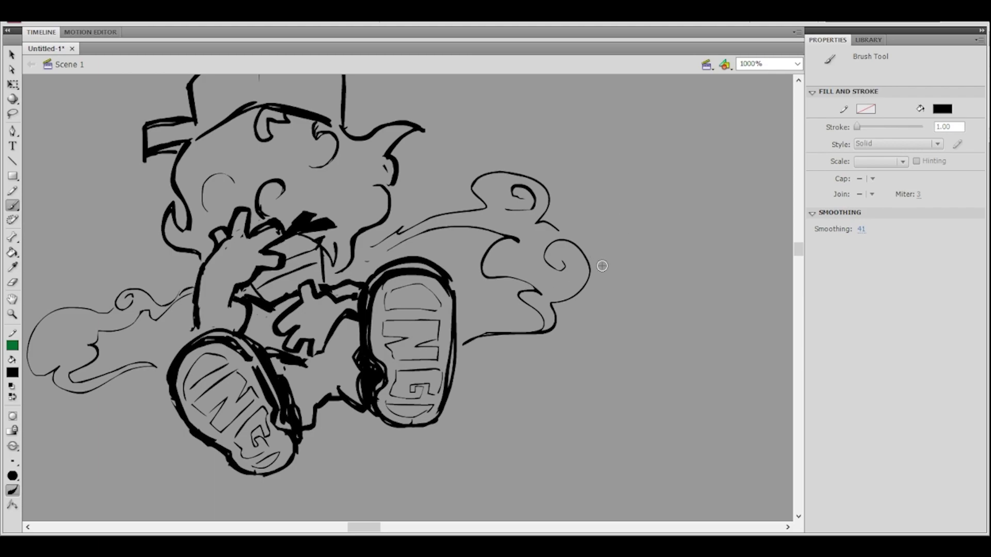
- Select the lower smoke puff behind the upright shoe with the Lasso and flatten it vertically with Free Transform
click(13, 114)
mouse_move(529, 243)
mouse_down()
mouse_move(470, 264)
mouse_move(464, 338)
mouse_move(608, 239)
mouse_move(550, 230)
mouse_up()
click(13, 84)
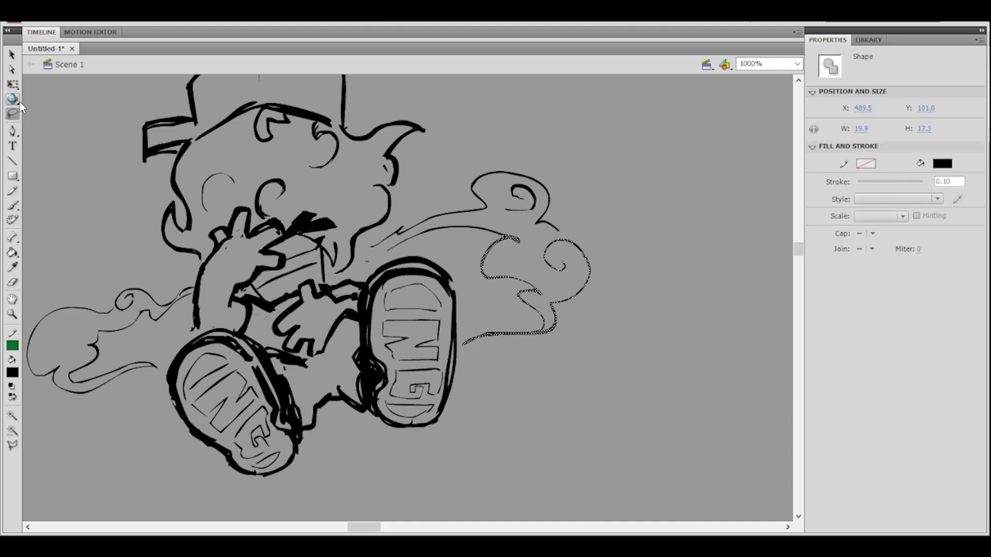
drag(528, 291, 540, 231)
drag(527, 345, 527, 318)
- Nudge the flattened smoke puff slightly right and up against the upper puff, and deselect it
key(Right)
key(Right)
key(Right)
key(Right)
key(Right)
key(Up)
key(Up)
key(Up)
key(Up)
key(Up)
key(Up)
key(Up)
click(617, 267)
- Thin the thick line where the flattened smoke puff meets the trailing smoke with the Eraser
click(12, 282)
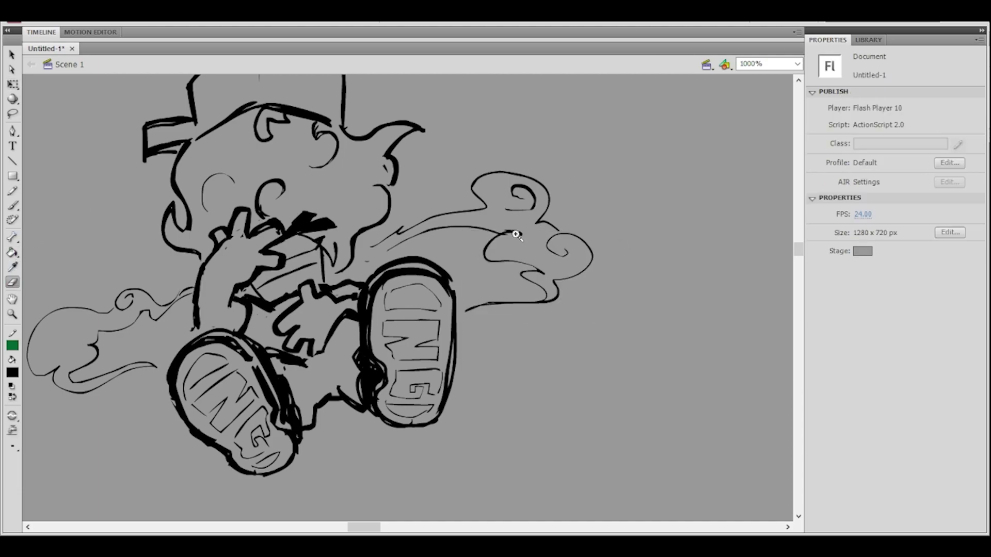
key(ctrl+equal)
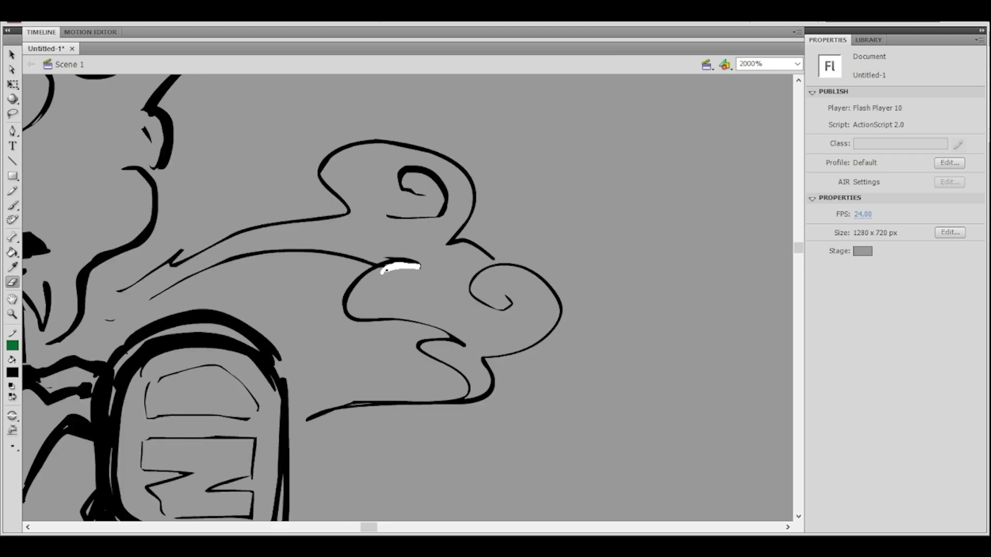
key(ctrl+minus)
drag(384, 272, 638, 225)
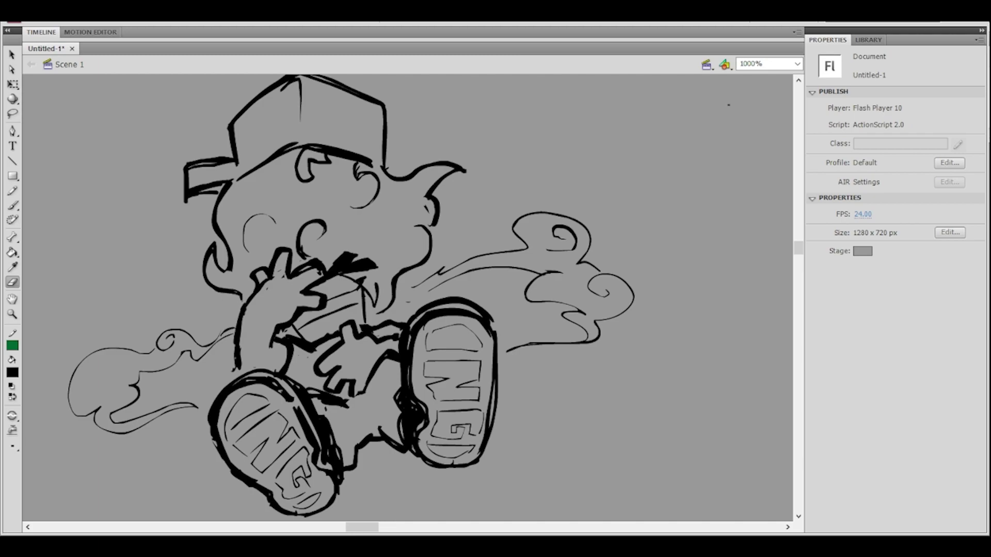
- Bring back the timeline and turn off onion skinning for the drawing of both characters
drag(649, 236, 655, 239)
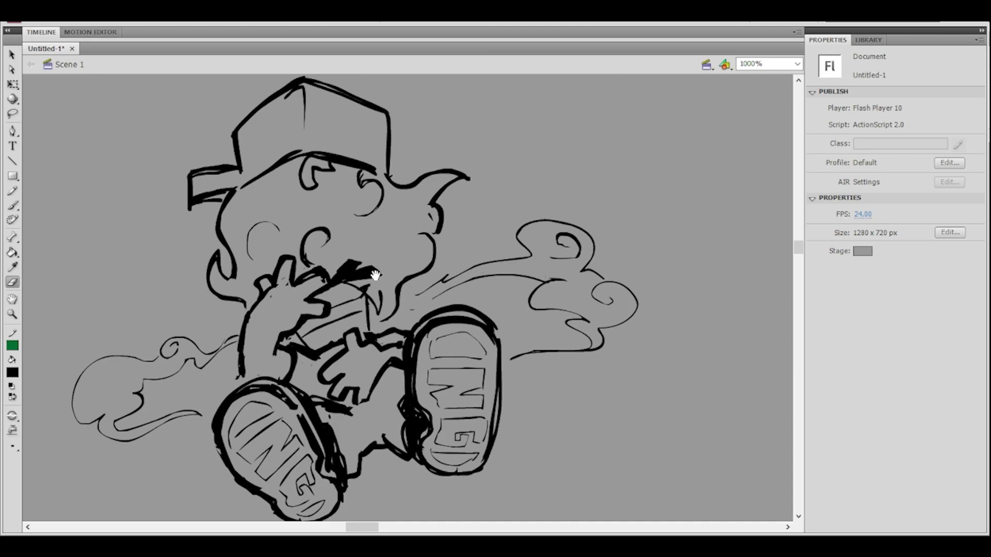
key(ctrl+minus)
drag(436, 270, 677, 239)
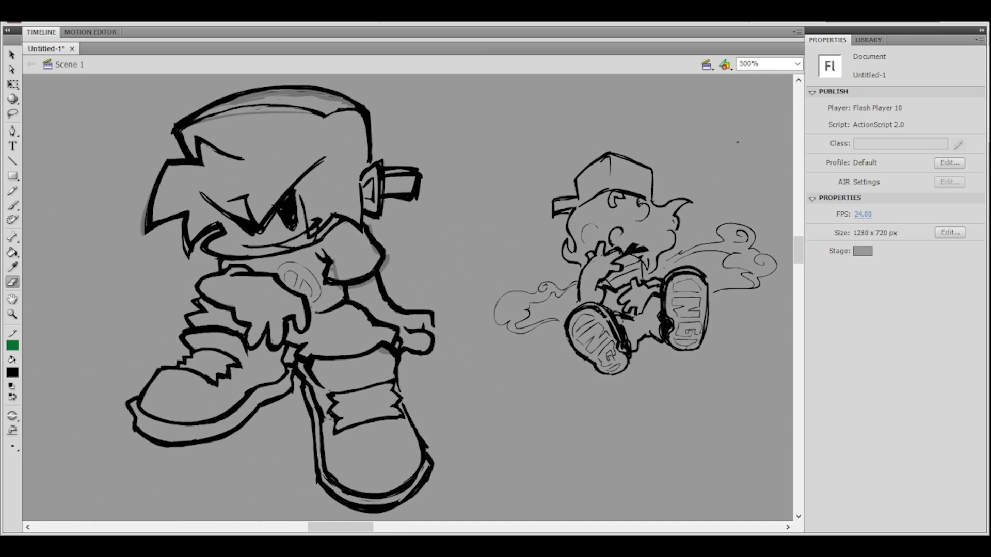
click(644, 41)
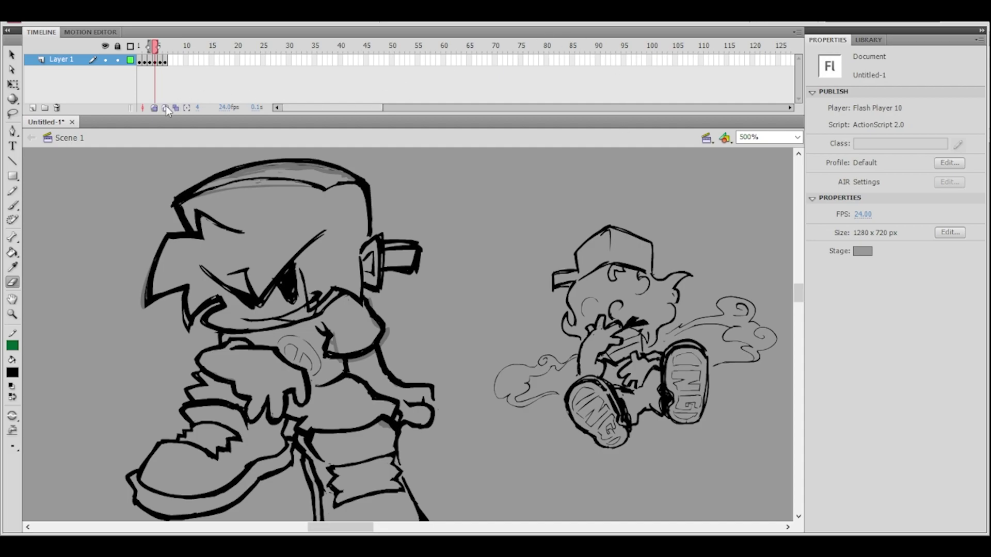
drag(151, 47, 138, 47)
mouse_move(444, 339)
mouse_down()
mouse_move(490, 217)
mouse_move(475, 212)
mouse_move(484, 338)
mouse_move(479, 271)
mouse_up()
drag(477, 215, 467, 269)
ctrl+shift+click(467, 290)
ctrl+click(393, 348)
mouse_move(412, 322)
mouse_down()
mouse_move(431, 345)
mouse_move(472, 213)
mouse_up()
click(154, 108)
drag(549, 234, 531, 311)
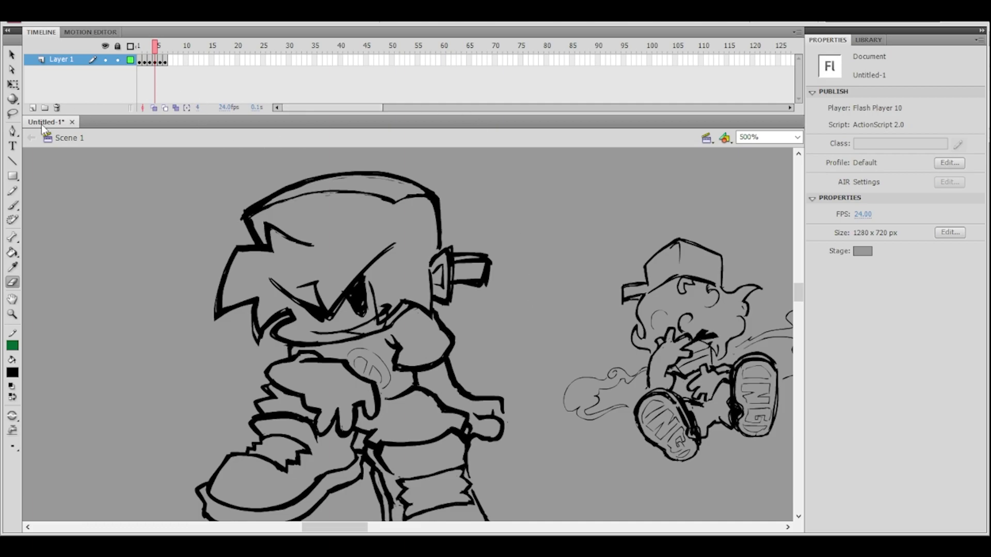
- Duplicate the frame 4 drawing into a new keyframe at frame 5
click(12, 113)
ctrl+alt+click(469, 320)
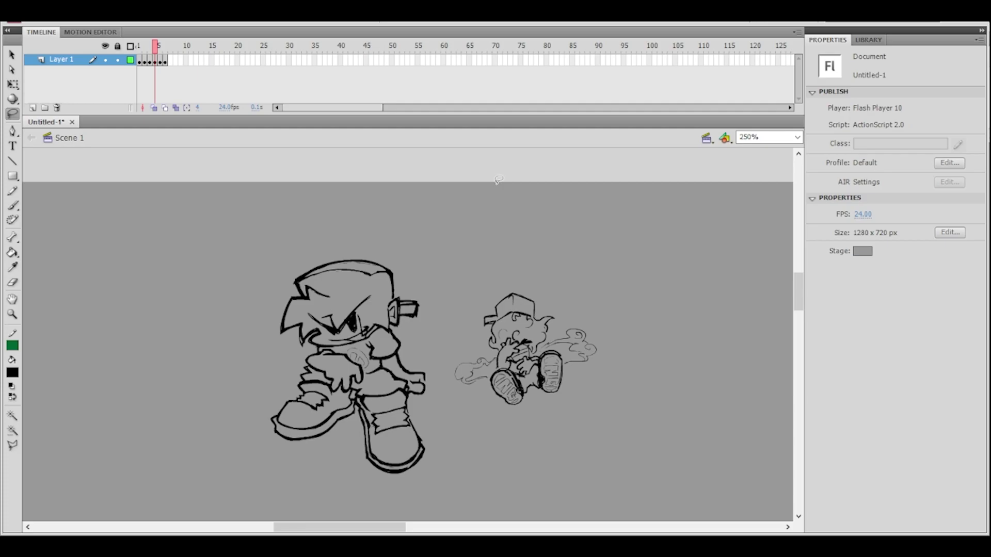
ctrl+click(405, 332)
drag(424, 313, 379, 287)
click(156, 63)
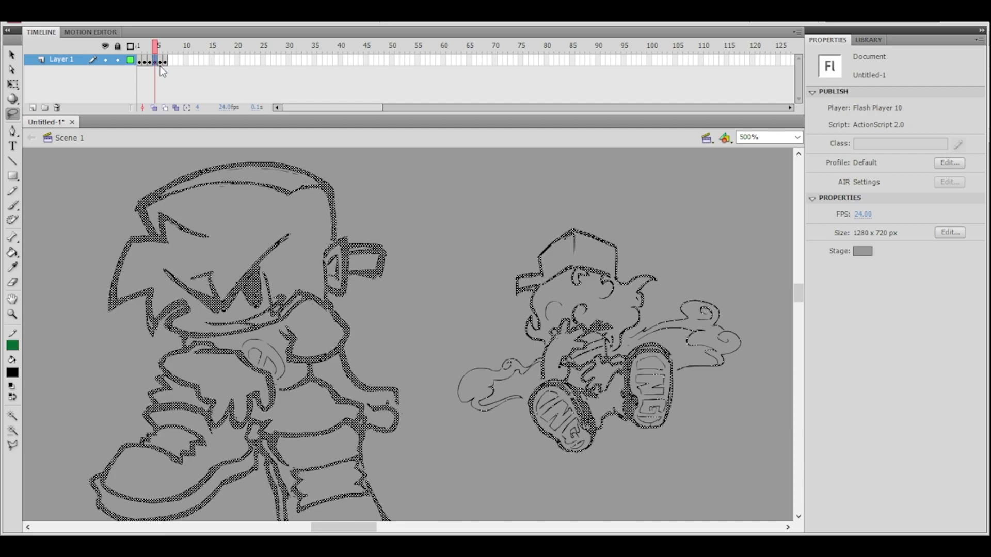
key(F5)
click(165, 61)
click(159, 61)
- Enlarge the seated character's head in frame 5 to about 90 by 57.9 px from the jaw corner, and nudge it slightly right
drag(336, 241, 355, 289)
mouse_move(299, 194)
mouse_down()
mouse_move(159, 212)
mouse_move(99, 350)
mouse_move(148, 396)
mouse_move(279, 380)
mouse_move(310, 366)
mouse_move(350, 379)
mouse_move(347, 343)
mouse_move(403, 355)
mouse_move(410, 229)
mouse_up()
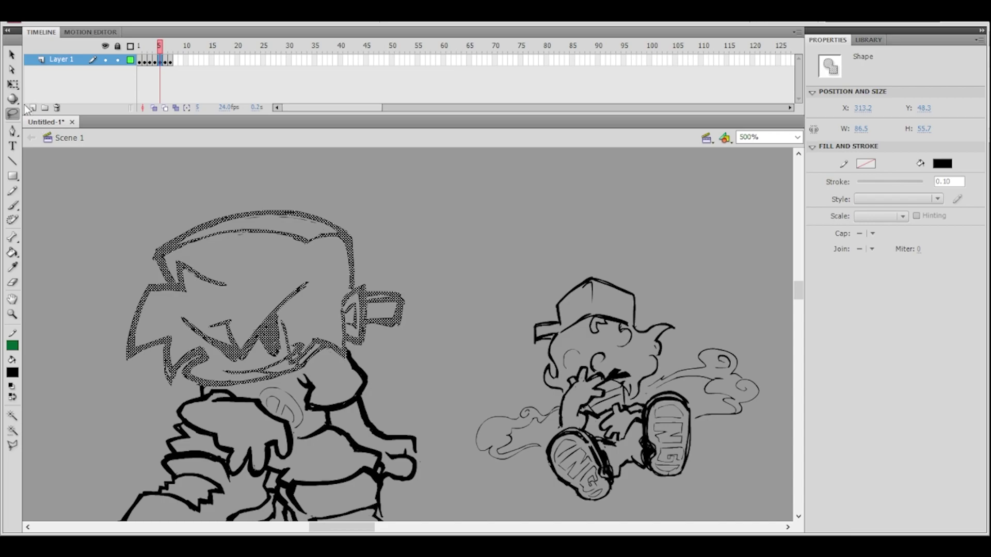
click(13, 84)
drag(315, 340, 333, 351)
drag(126, 210, 115, 204)
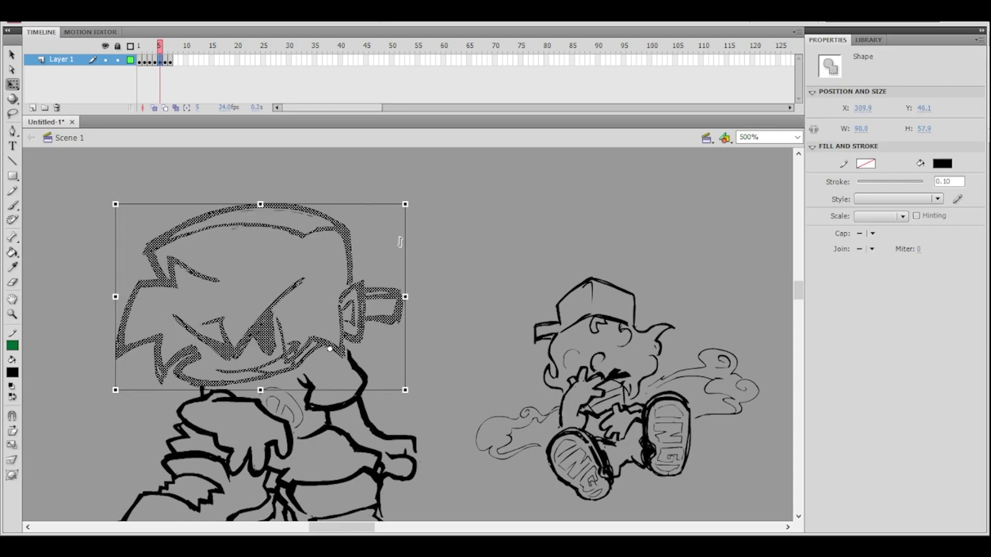
key(Right)
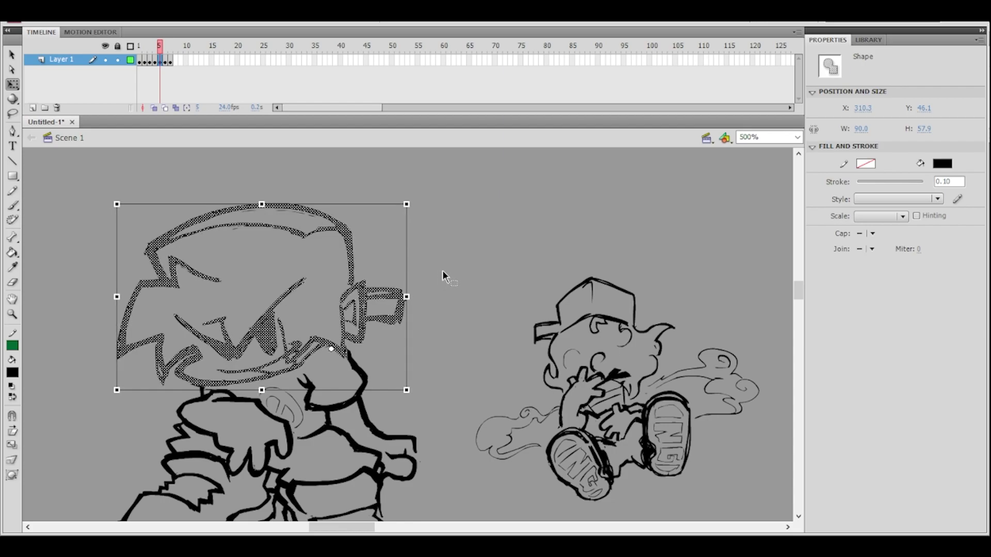
click(448, 260)
- Repair the jaw line between the mouth corner and the shoulder of the seated character with the Eraser and Brush
mouse_move(410, 330)
mouse_down()
mouse_move(428, 228)
mouse_move(425, 325)
mouse_move(393, 322)
mouse_up()
key(ctrl+minus)
scroll(393, 323, up, 4)
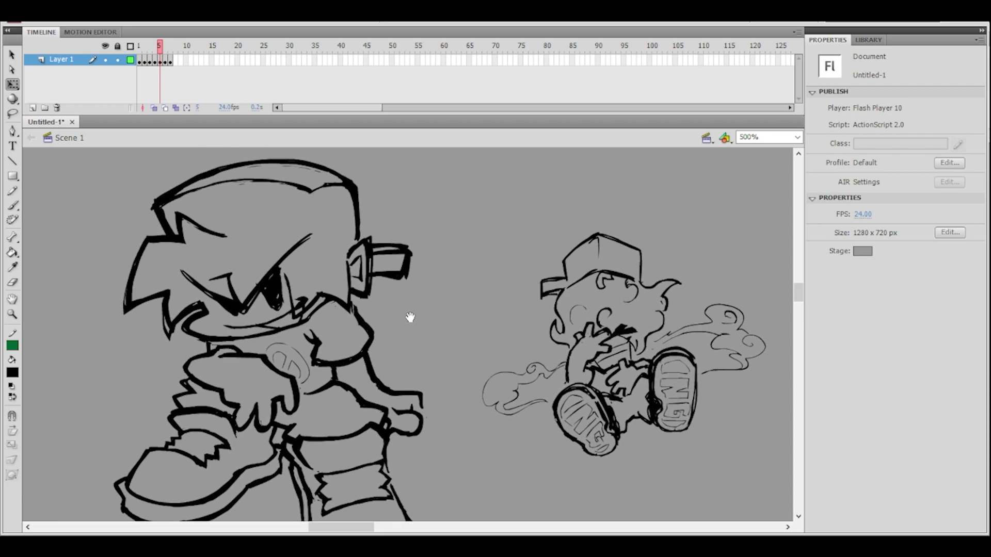
scroll(359, 313, up, 4)
click(12, 282)
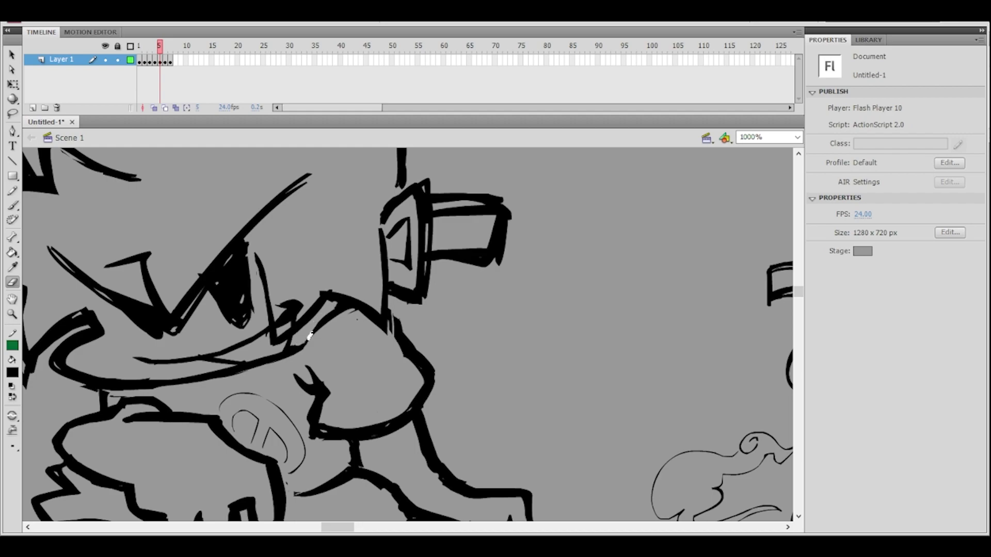
key(b)
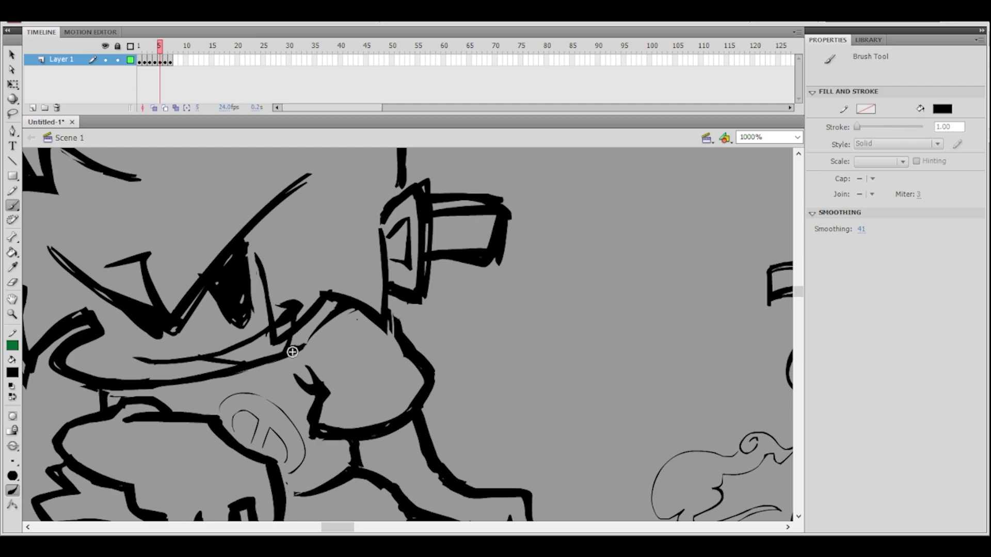
drag(312, 342, 344, 304)
scroll(413, 281, up, 3)
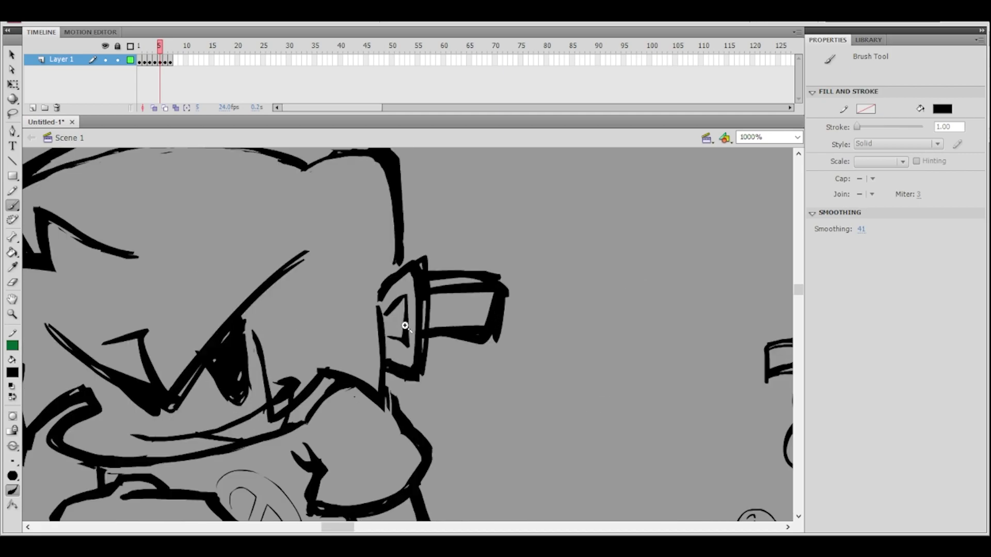
- Remove the stray bits where the shoulder meets the head below the ear, and repaint the shoulder line with the Brush
drag(406, 326, 322, 291)
click(13, 114)
mouse_move(311, 375)
mouse_down()
mouse_move(327, 405)
mouse_move(307, 369)
mouse_up()
key(Delete)
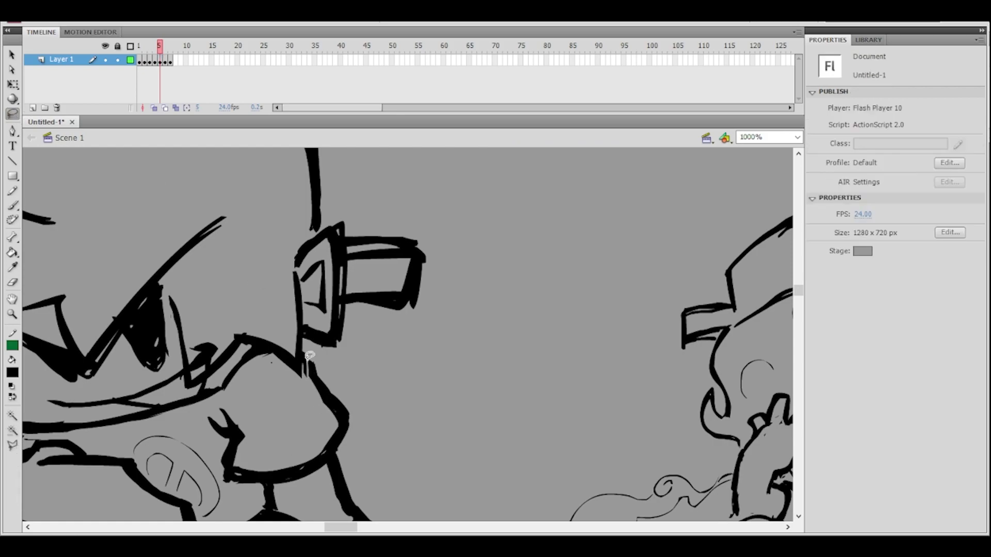
click(12, 204)
mouse_move(308, 369)
mouse_down()
mouse_move(304, 353)
mouse_move(307, 374)
mouse_move(322, 336)
mouse_move(253, 319)
mouse_up()
ctrl+click(341, 342)
key(l)
mouse_move(243, 393)
mouse_down()
mouse_move(239, 337)
mouse_move(270, 421)
mouse_move(254, 386)
mouse_up()
key(Delete)
ctrl+alt+click(319, 345)
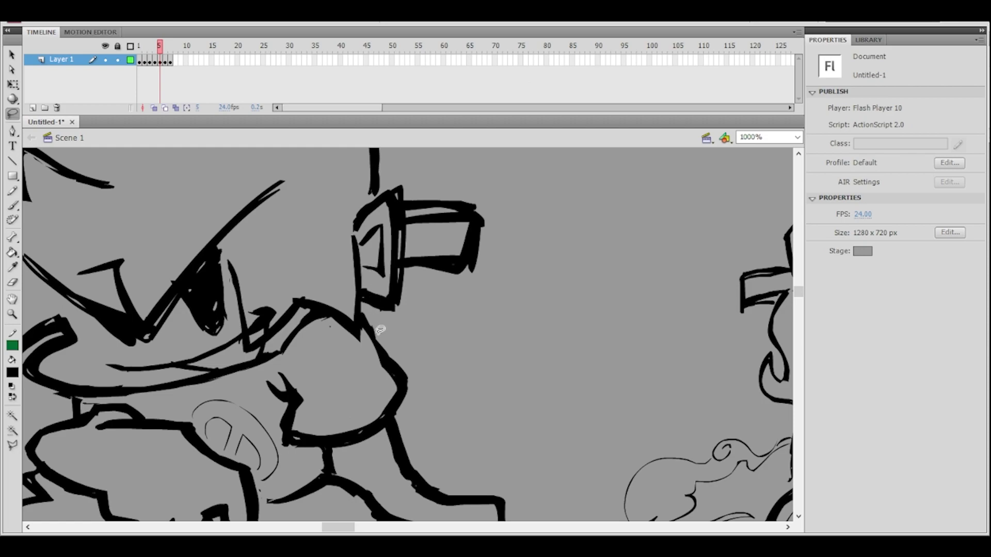
- Hide the timeline and examine both characters' line work, setting the zoom to 700%
key(ctrl+minus)
drag(451, 308, 432, 261)
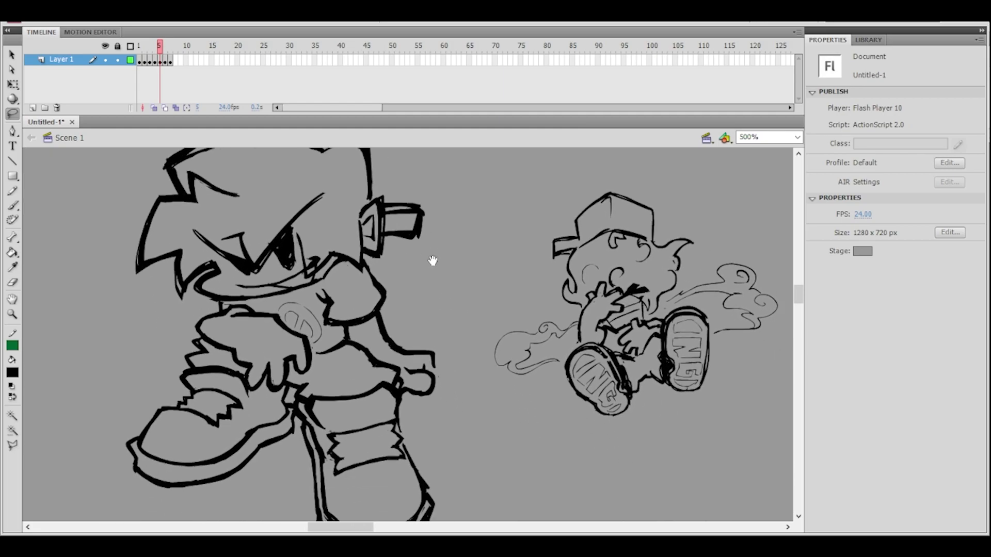
ctrl+alt+click(434, 270)
ctrl+click(394, 334)
click(410, 331)
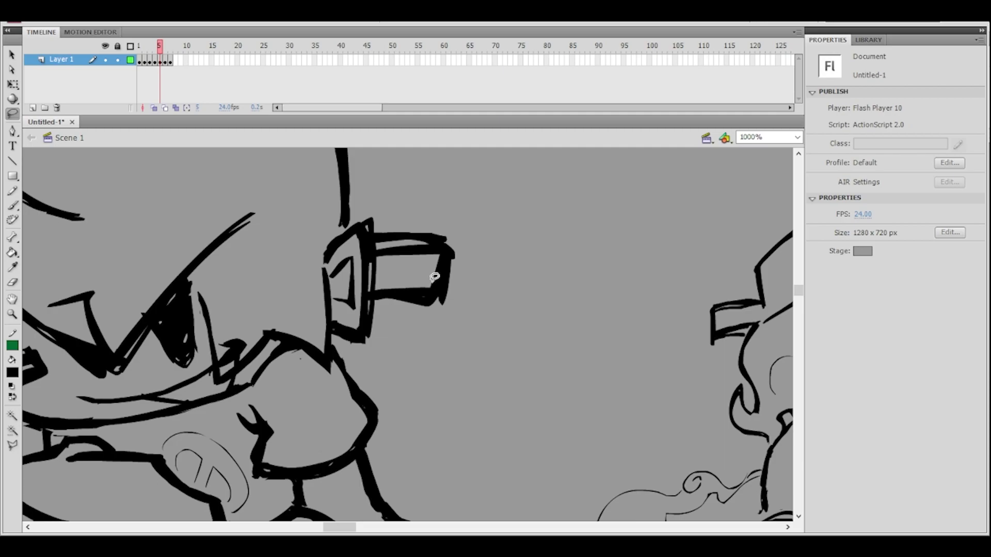
key(ctrl+minus)
drag(641, 309, 494, 254)
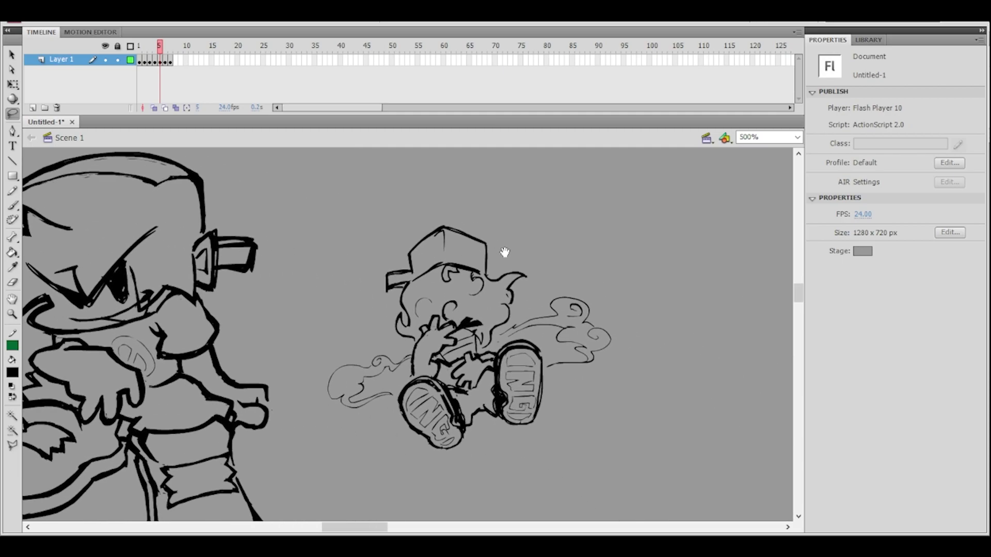
key(ctrl+equal)
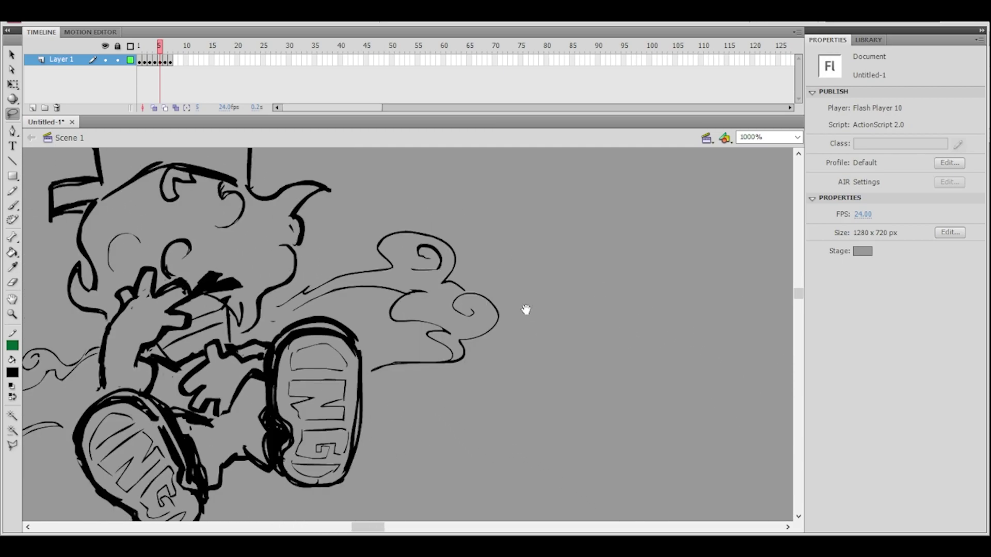
drag(528, 310, 596, 331)
click(599, 35)
drag(575, 169, 630, 193)
click(773, 63)
key(BackSpace)
text(7000)
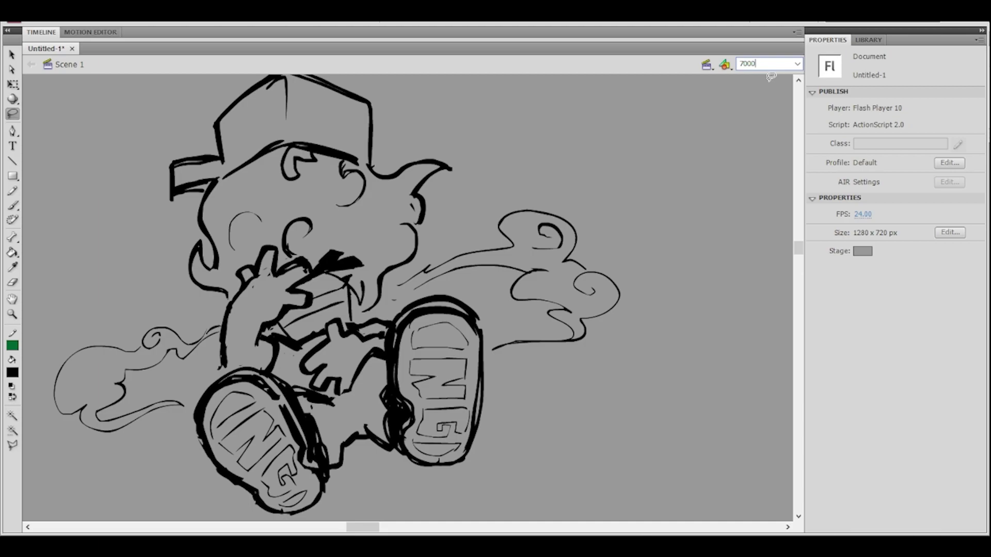
key(Return)
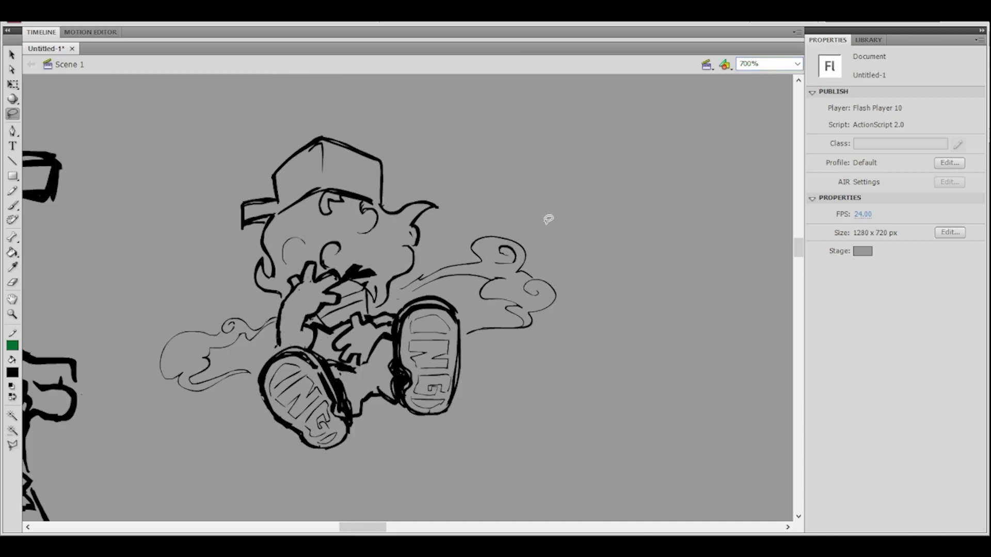
drag(491, 288, 574, 302)
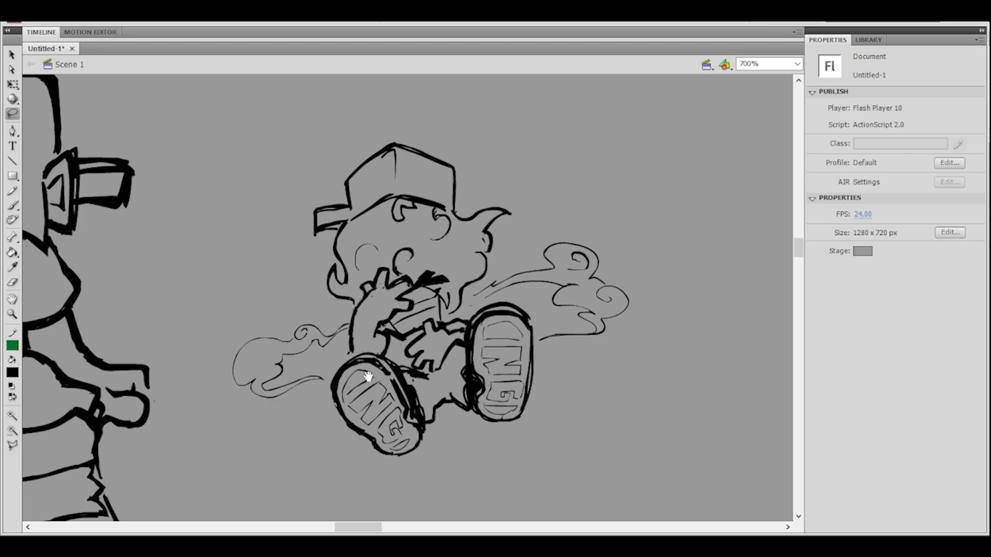
drag(349, 383, 586, 268)
drag(463, 298, 567, 348)
drag(590, 272, 544, 356)
- Set the zoom to 500% and bring back the timeline with both characters in view
click(763, 64)
text(1)
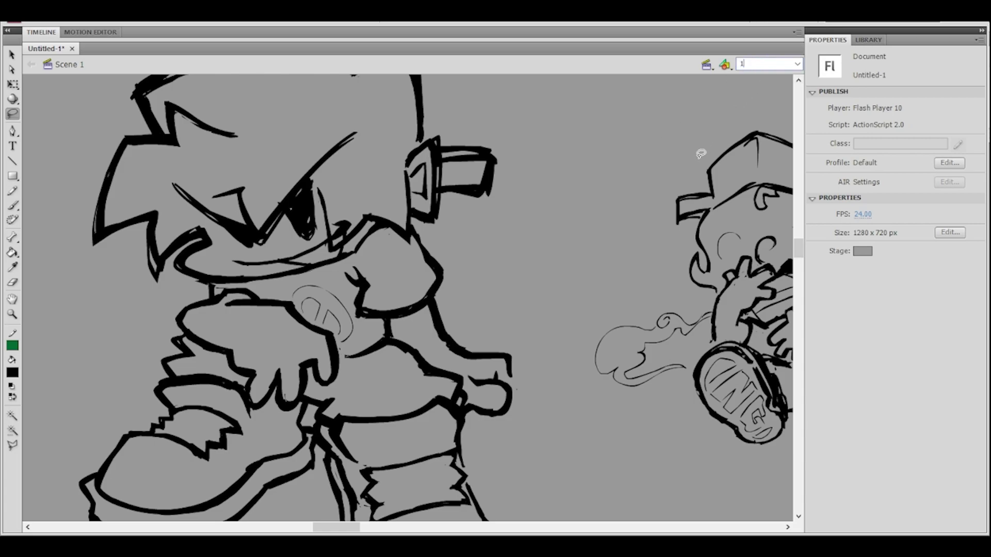
key(BackSpace)
text(500)
key(Return)
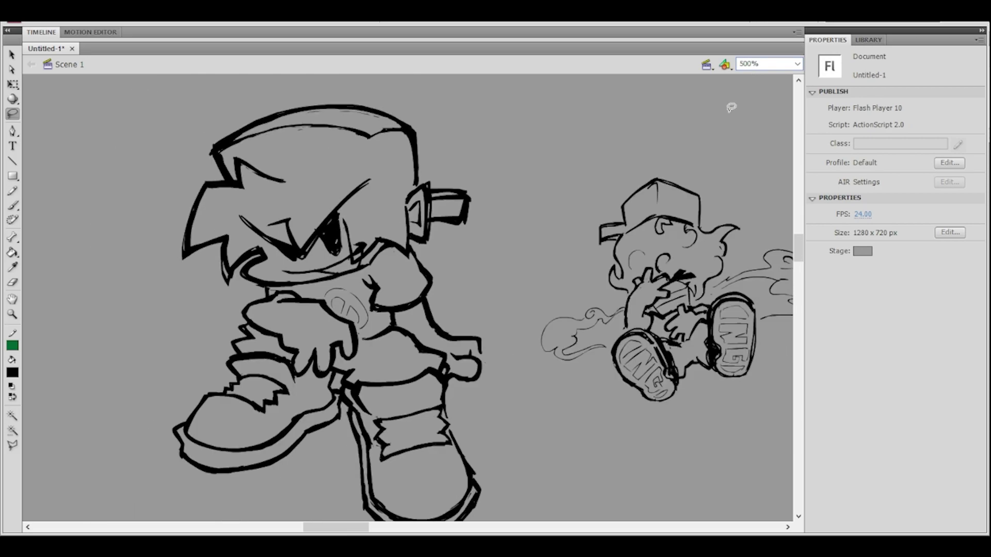
click(426, 33)
drag(522, 343, 512, 301)
drag(622, 381, 640, 360)
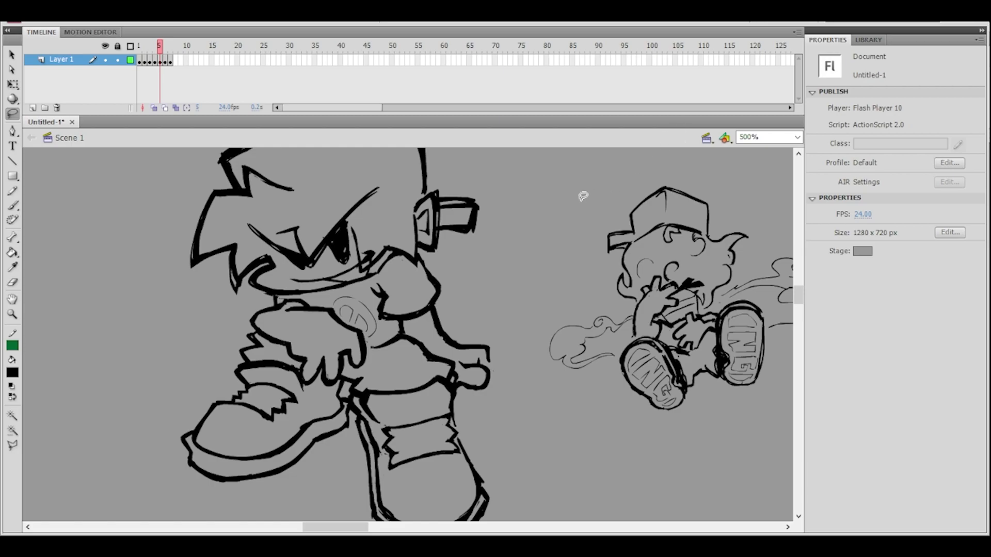
- Scrub the opening frames and flip between frames 4 and 5 with the timeline hidden to compare the head's movement
click(139, 48)
drag(139, 49, 156, 50)
key(ctrl+a)
drag(546, 267, 540, 320)
click(589, 33)
double_click(591, 39)
key(v)
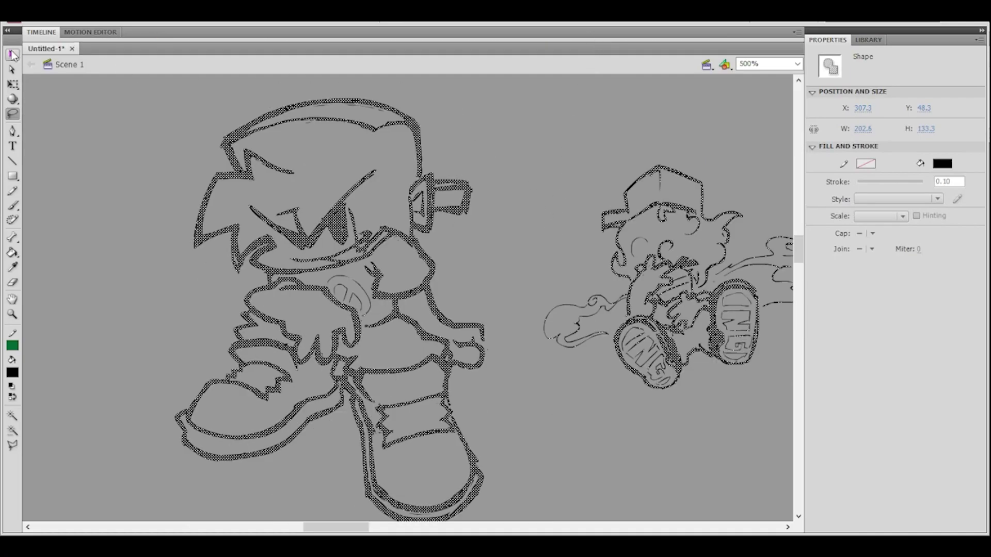
click(83, 163)
key(.)
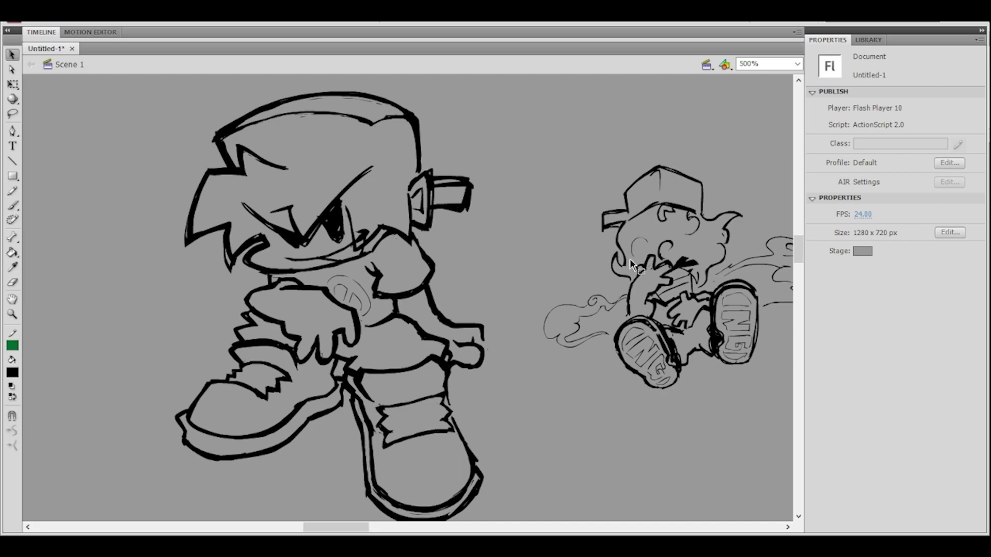
key(comma)
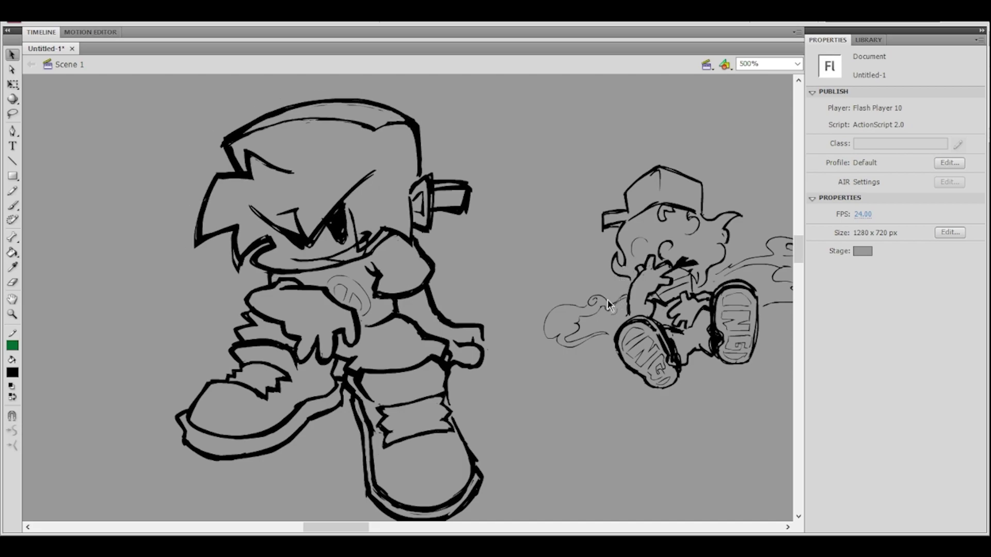
key(period)
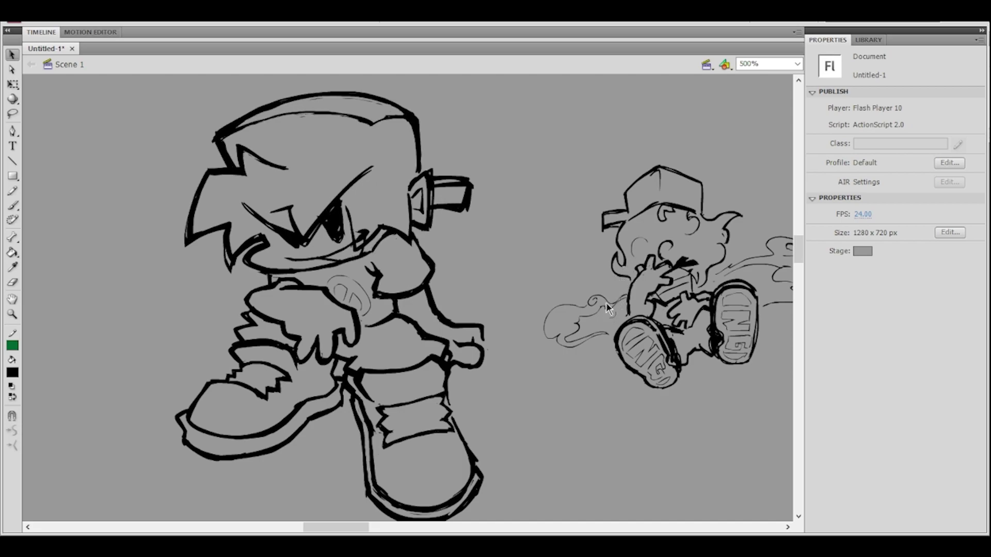
key(comma)
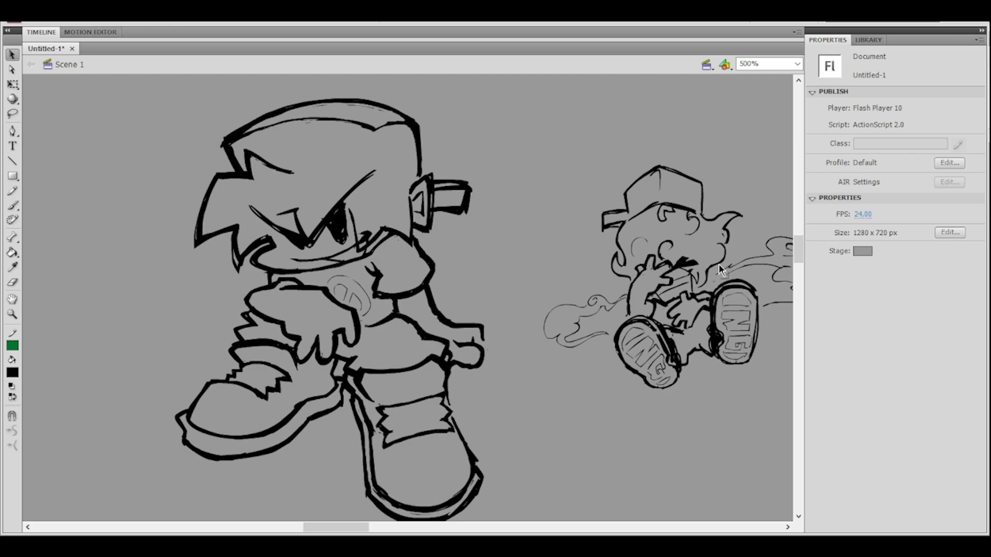
key(period)
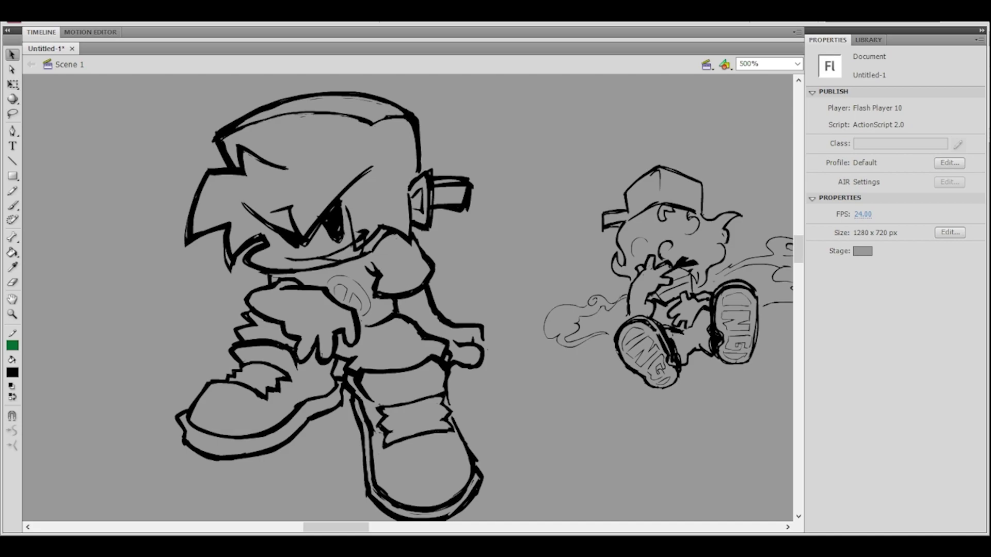
- Examine the seated character's outlines in frame 5 up close and at full view
click(12, 281)
ctrl+click(375, 302)
mouse_move(210, 251)
mouse_down()
mouse_move(364, 260)
mouse_move(193, 348)
mouse_up()
key(b)
ctrl+shift+click(465, 295)
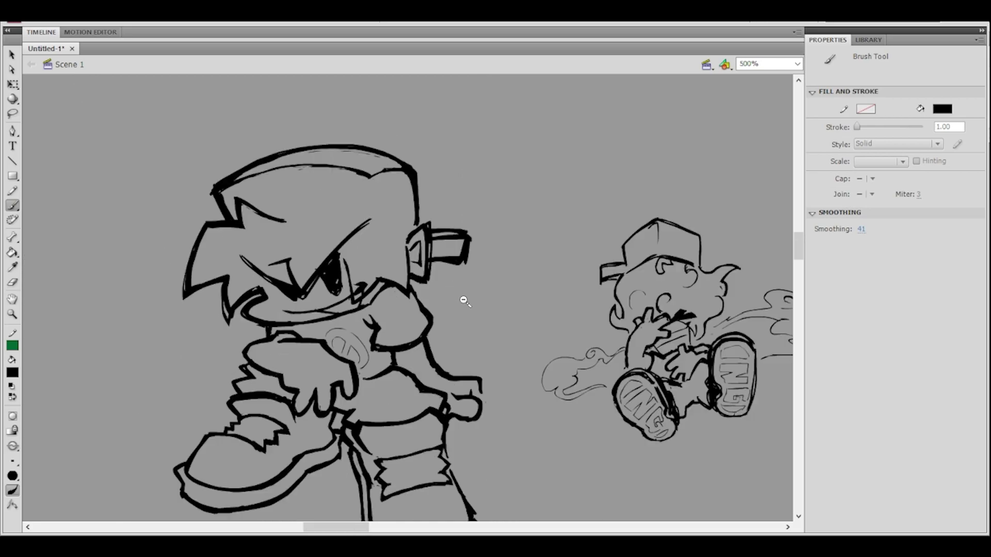
key(space)
drag(455, 303, 469, 269)
ctrl+shift+click(461, 286)
ctrl+click(398, 317)
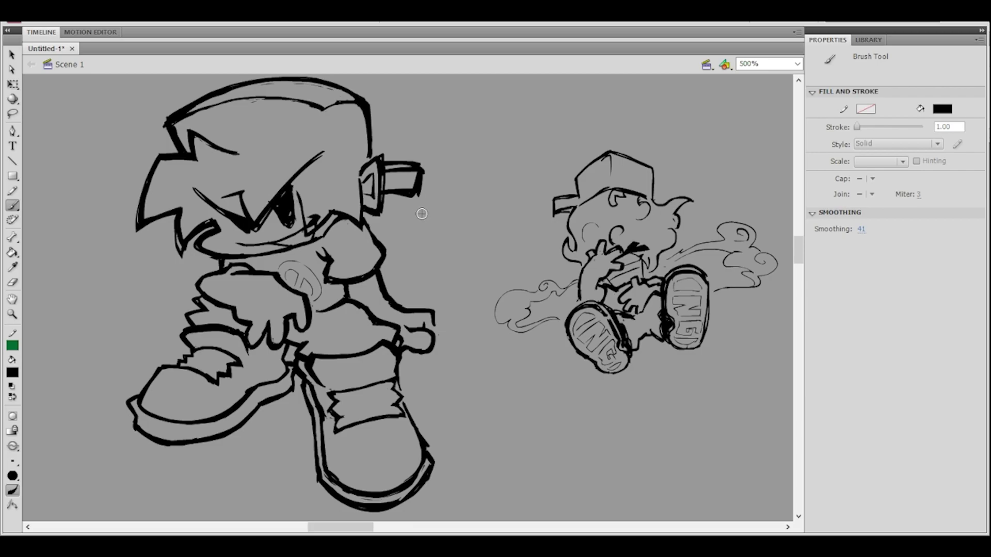
- Bring back the timeline and turn on onion skinning for frame 5, extending its range back to frame 1
click(511, 35)
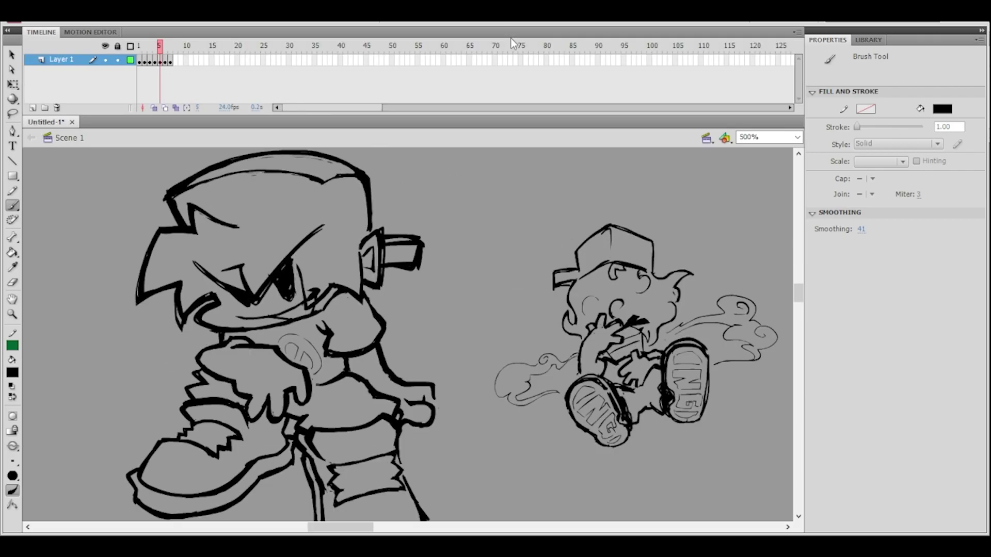
mouse_move(515, 282)
mouse_down()
mouse_move(511, 242)
mouse_move(488, 204)
mouse_up()
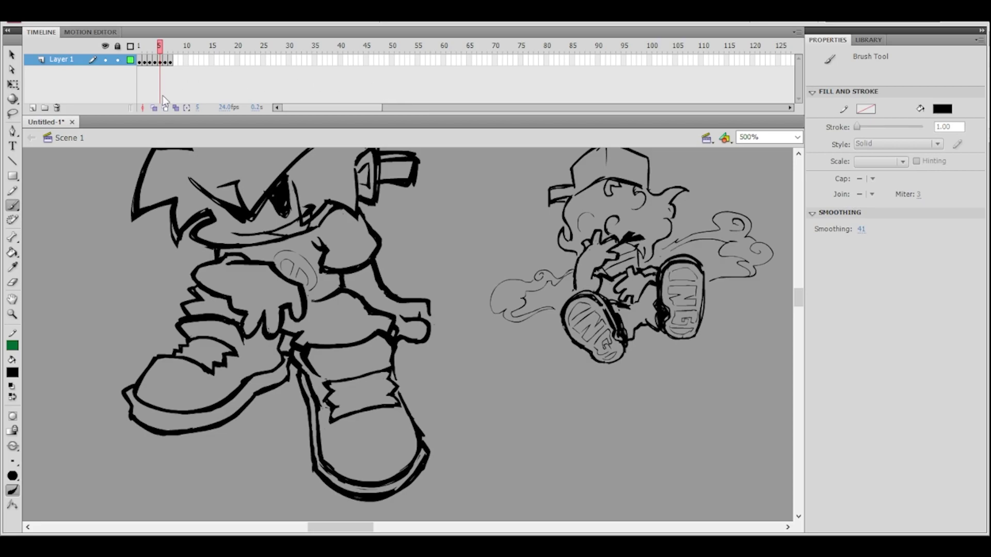
click(154, 108)
click(142, 46)
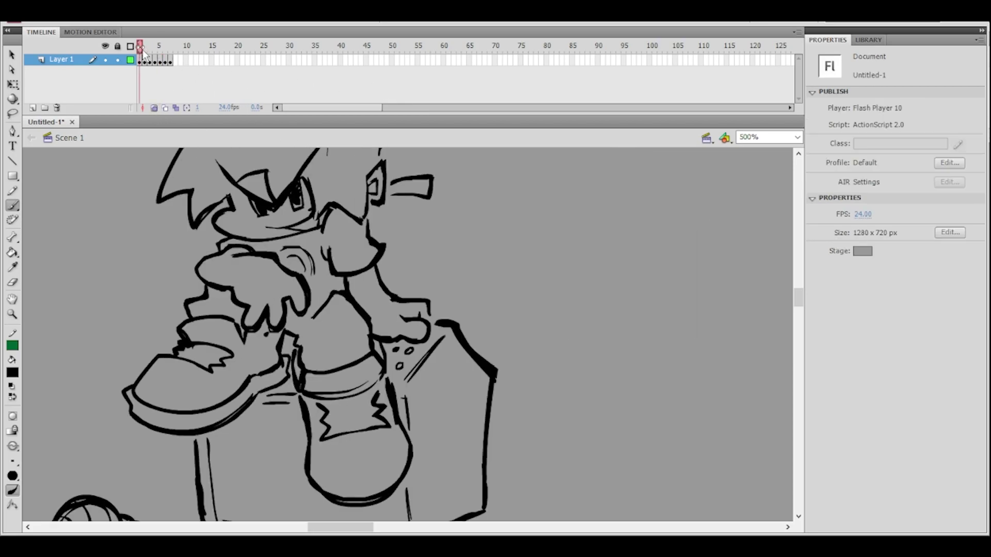
click(161, 62)
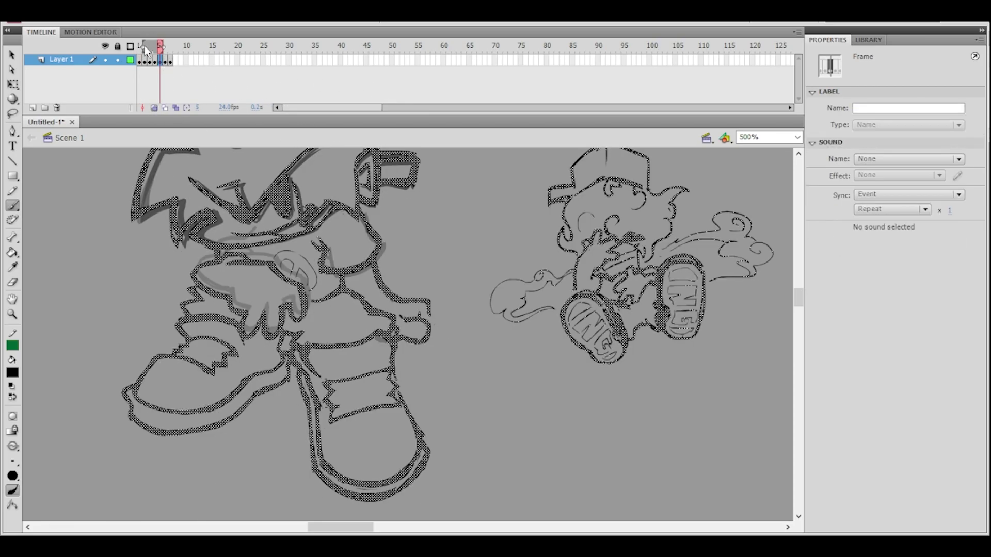
drag(149, 43, 139, 44)
drag(474, 322, 407, 309)
key(ctrl+minus)
key(ctrl+equal)
- Ink the seat block's top edge beside the resting hand and its slanted corner edge over the onion skin, thinning the slant with the Eraser
mouse_move(430, 349)
mouse_down()
mouse_move(479, 398)
mouse_move(487, 299)
mouse_up()
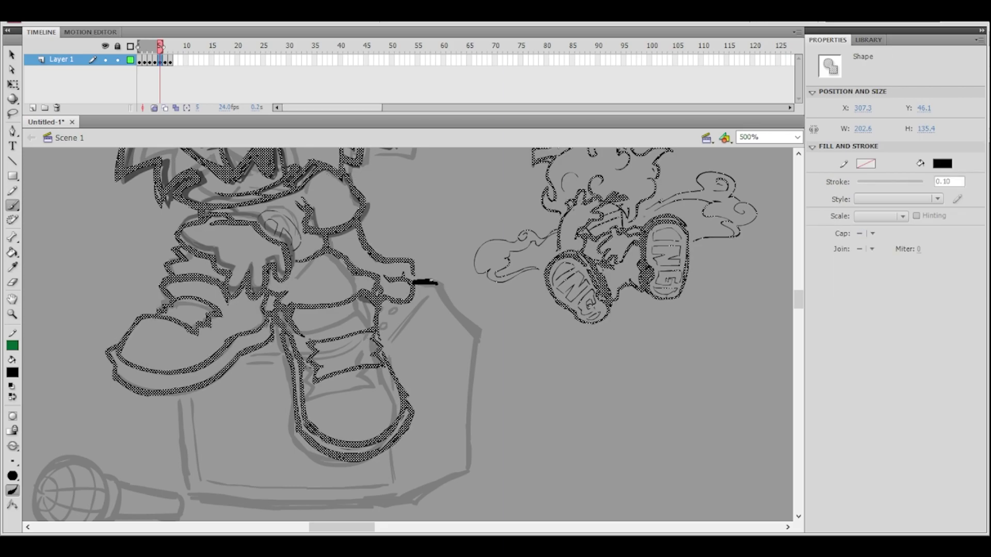
drag(413, 283, 433, 281)
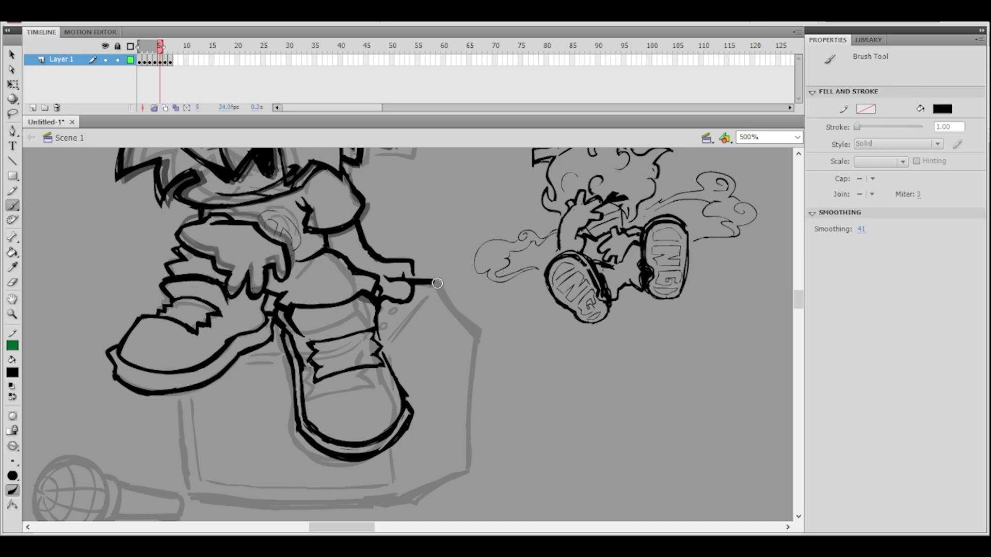
drag(433, 285, 470, 344)
key(ctrl+z)
drag(433, 284, 469, 340)
drag(434, 284, 469, 338)
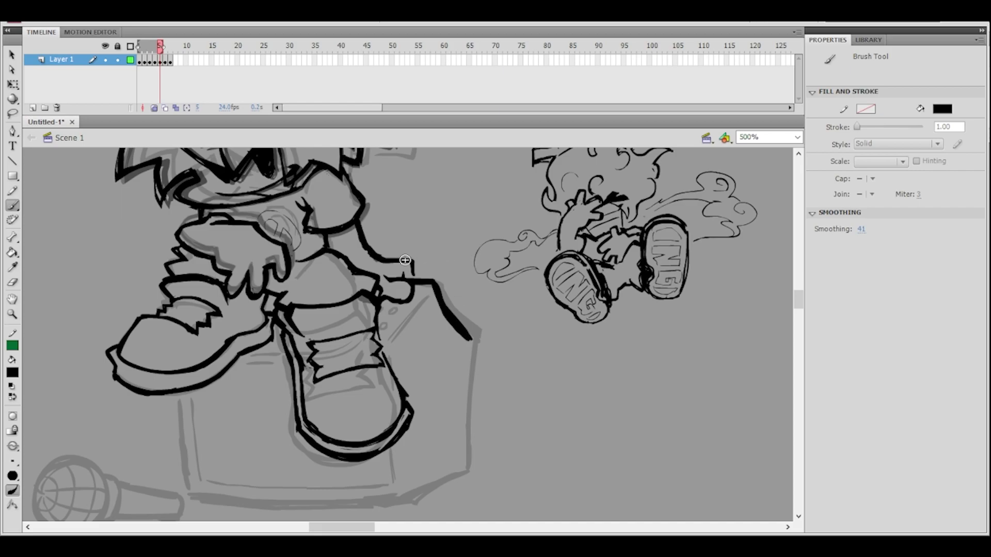
click(19, 282)
drag(441, 283, 473, 337)
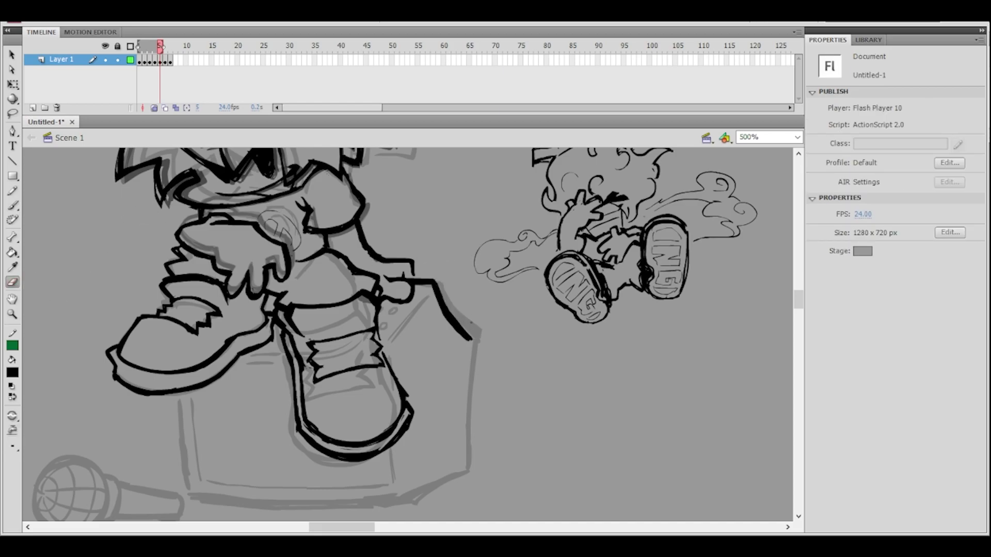
- Ink the seat block's left edge down from the shoe sole with the Brush, redoing the stroke until it is clean
drag(480, 294, 488, 249)
click(15, 206)
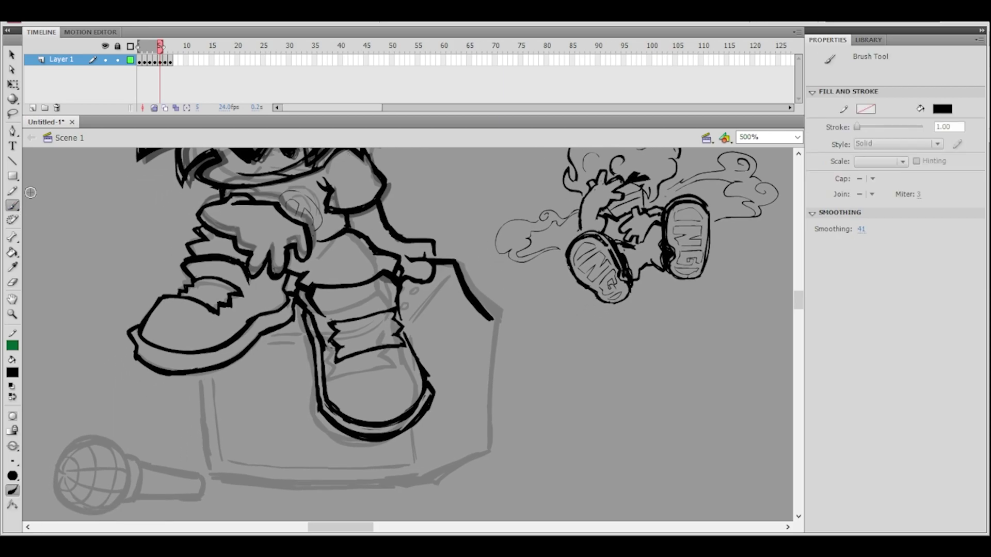
key(ctrl+minus)
key(ctrl+equal)
mouse_move(410, 349)
mouse_down()
mouse_move(440, 358)
mouse_move(480, 303)
mouse_up()
mouse_move(192, 383)
mouse_down()
mouse_move(206, 462)
mouse_move(202, 406)
mouse_up()
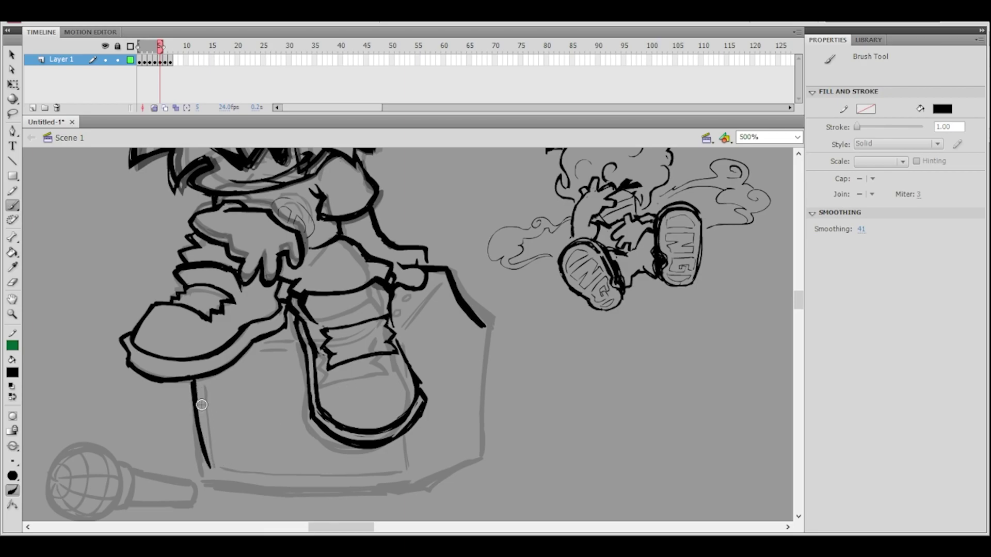
mouse_move(203, 443)
mouse_down()
mouse_move(200, 404)
mouse_move(214, 468)
mouse_up()
key(ctrl+z)
key(ctrl+z)
mouse_move(194, 387)
mouse_down()
mouse_move(213, 469)
mouse_move(277, 482)
mouse_up()
key(ctrl+z)
- Ink the seat block's front bottom edge and thicken it with repeated brush strokes
mouse_move(212, 472)
mouse_down()
mouse_move(267, 481)
mouse_move(391, 474)
mouse_up()
drag(248, 480, 378, 473)
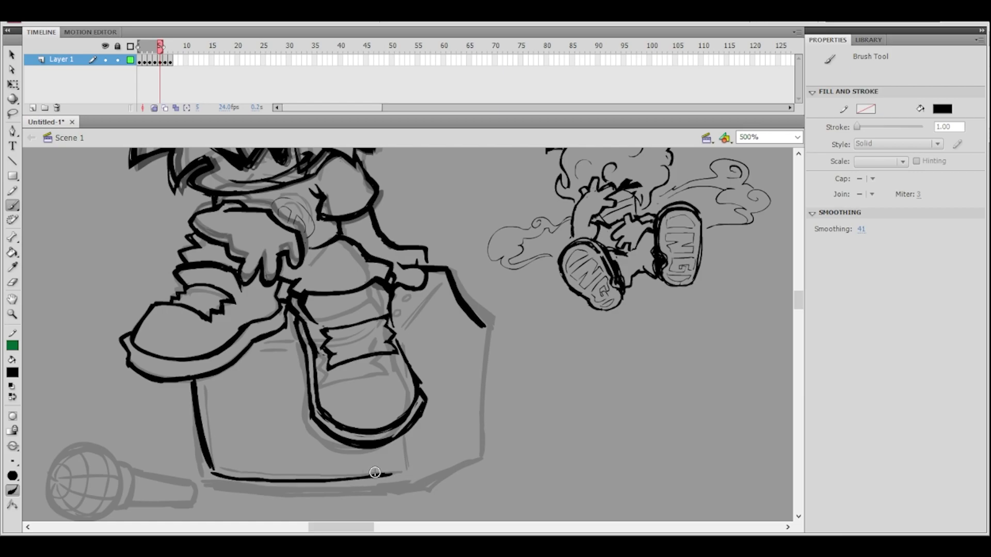
mouse_move(210, 470)
mouse_down()
mouse_move(391, 473)
mouse_move(241, 476)
mouse_move(380, 473)
mouse_up()
mouse_move(255, 480)
mouse_down()
mouse_move(244, 478)
mouse_move(388, 475)
mouse_up()
- Ink the slanted lower edge of the seat block's right side, rising from the front bottom corner
drag(497, 359, 443, 361)
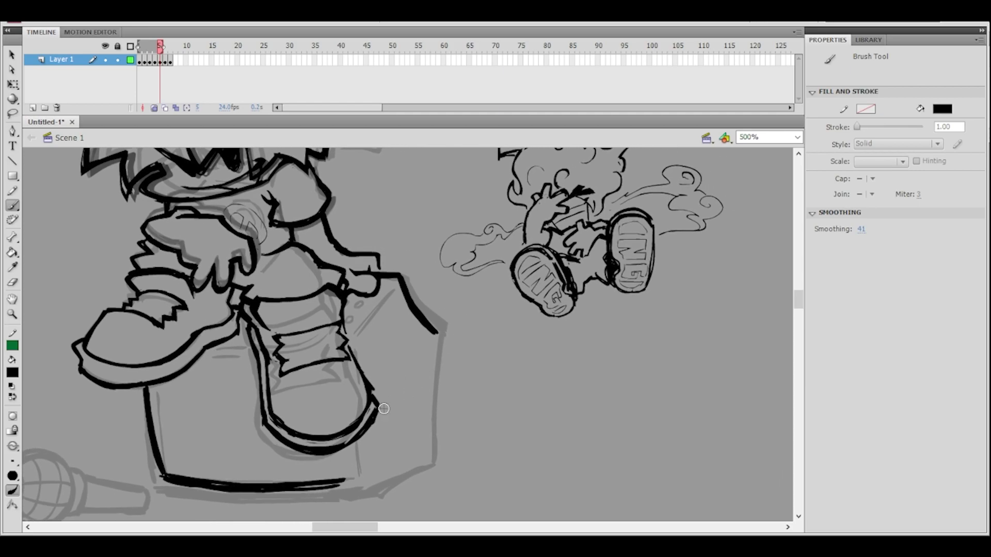
drag(343, 485, 416, 455)
key(ctrl+z)
ctrl+shift+click(453, 329)
ctrl+click(407, 357)
drag(403, 363, 437, 380)
drag(323, 464, 397, 427)
key(ctrl+z)
key(ctrl+z)
mouse_move(332, 466)
mouse_down()
mouse_move(398, 432)
mouse_move(332, 459)
mouse_move(353, 443)
mouse_up()
scroll(431, 393, up, 1)
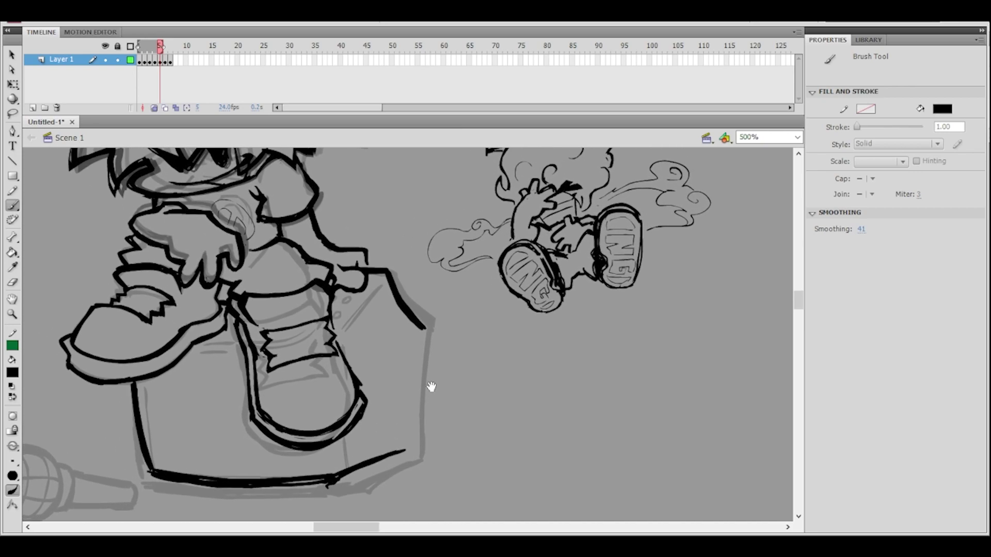
- Ink the seat block's far right edge in thick strokes and reinforce the bottom edge near its front corner
drag(422, 333, 405, 445)
drag(424, 330, 402, 444)
key(ctrl+minus)
key(ctrl+equal)
mouse_move(402, 345)
mouse_down()
mouse_move(456, 420)
mouse_move(461, 367)
mouse_move(482, 371)
mouse_up()
drag(357, 487, 388, 482)
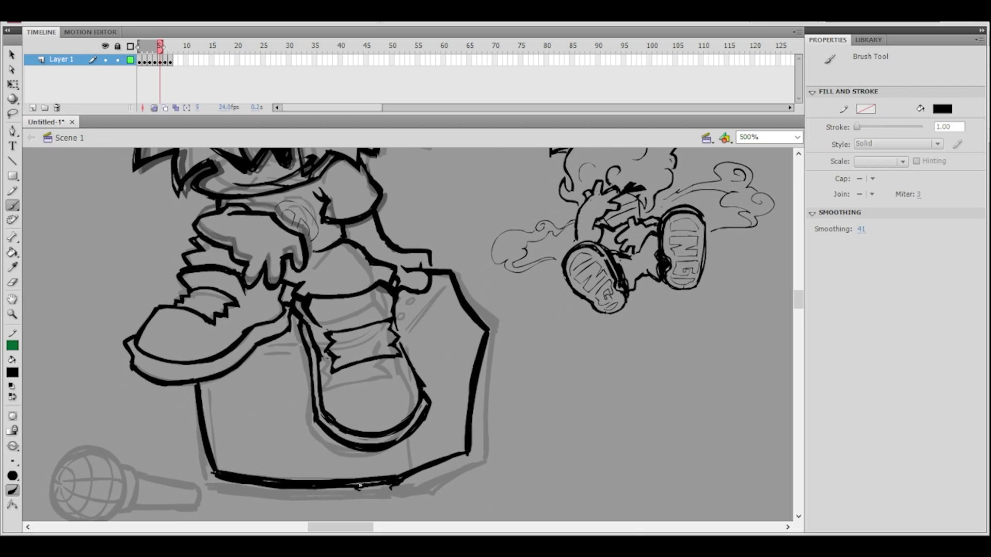
- Even out the seat block's bottom edge, trimming its roughness with the Eraser and restroking it with the Brush
click(12, 282)
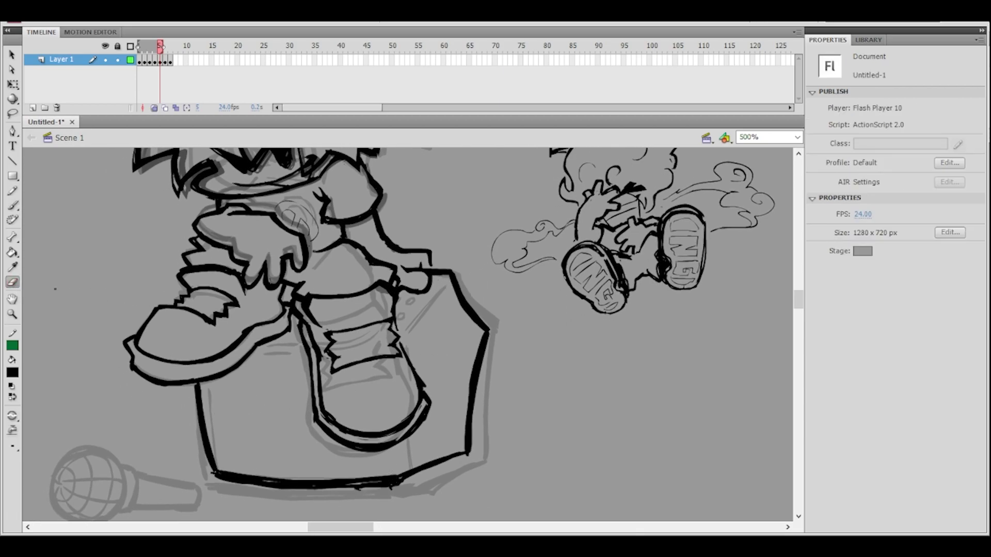
drag(308, 480, 392, 475)
drag(386, 492, 397, 493)
mouse_move(522, 350)
mouse_down()
mouse_move(513, 390)
mouse_move(503, 369)
mouse_up()
drag(349, 498, 381, 491)
drag(426, 370, 381, 349)
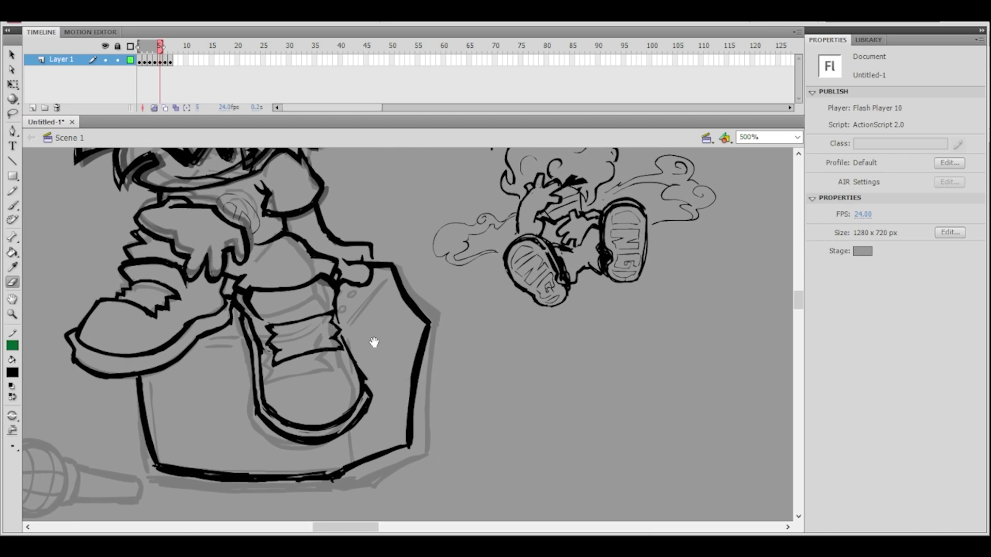
key(b)
drag(257, 481, 336, 473)
mouse_move(423, 398)
mouse_down()
mouse_move(471, 422)
mouse_move(465, 406)
mouse_up()
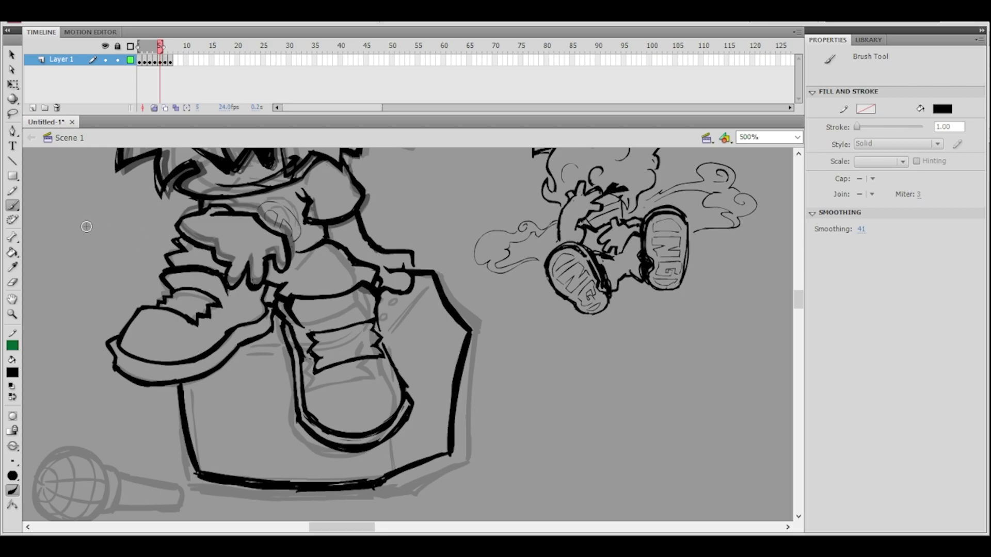
- Ink the thin inner panel border on the seat block's front face, along its left, bottom, top and right sides
drag(194, 424, 206, 461)
key(ctrl+z)
mouse_move(190, 383)
mouse_down()
mouse_move(207, 469)
mouse_move(189, 383)
mouse_up()
key(ctrl+z)
key(ctrl+z)
drag(208, 467, 374, 472)
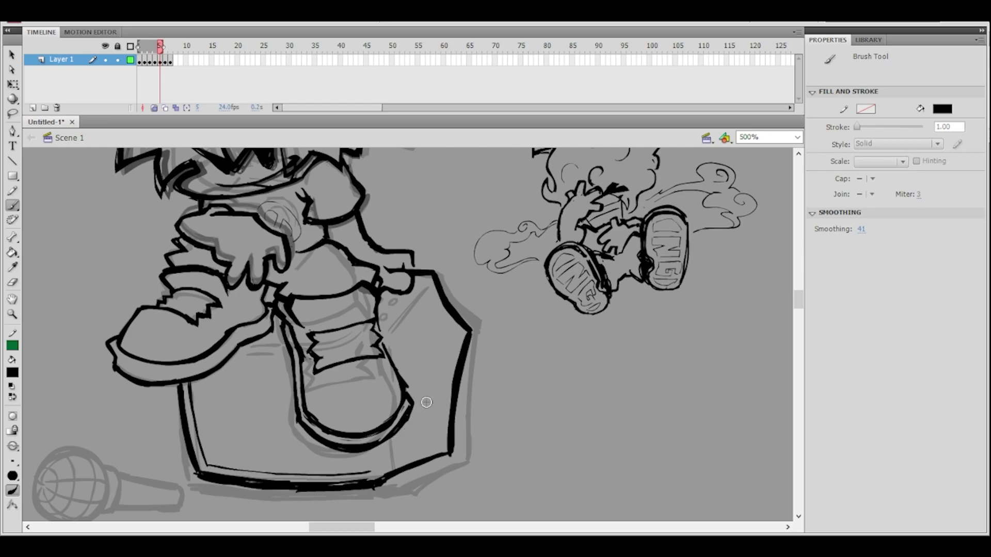
drag(235, 353, 289, 350)
drag(370, 473, 370, 447)
- Thin the short vertical right side of the inner panel border below the front shoe with the Eraser
key(ctrl+space)
click(411, 415)
click(14, 283)
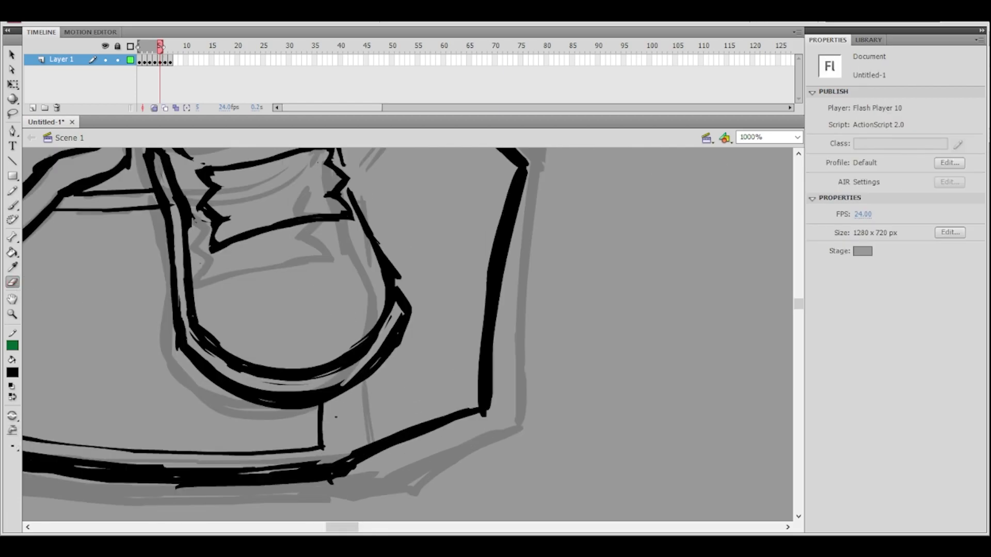
drag(323, 411, 324, 449)
key(ctrl+shift+space)
click(380, 375)
mouse_move(447, 281)
mouse_down()
mouse_move(390, 389)
mouse_move(348, 364)
mouse_move(354, 354)
mouse_move(345, 366)
mouse_up()
- Ink the vertical corner line between the seat block's front face and right side, below the front shoe
key(b)
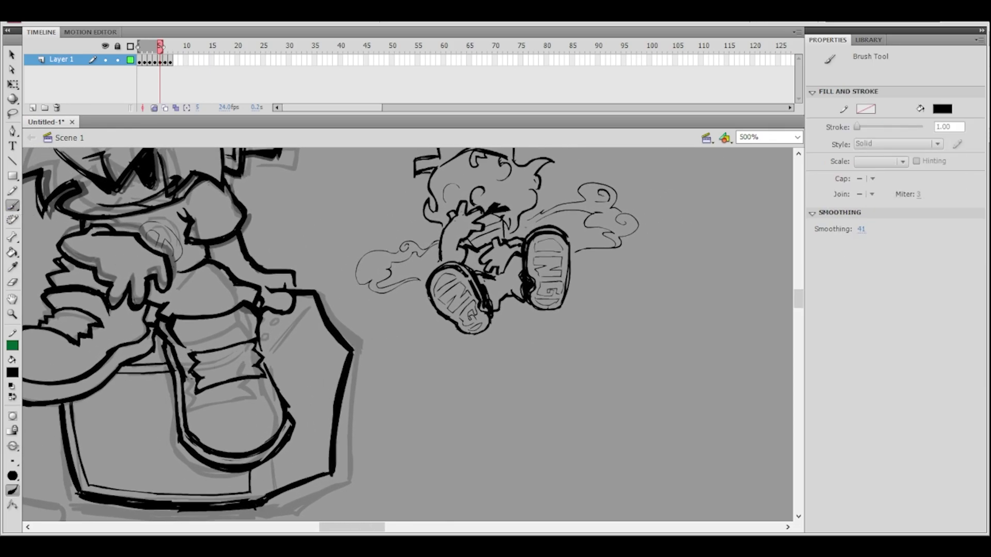
drag(261, 504, 267, 460)
key(ctrl+z)
ctrl+alt+click(350, 366)
mouse_move(419, 281)
mouse_down()
mouse_move(421, 354)
mouse_move(392, 303)
mouse_move(396, 356)
mouse_move(403, 332)
mouse_up()
ctrl+click(397, 374)
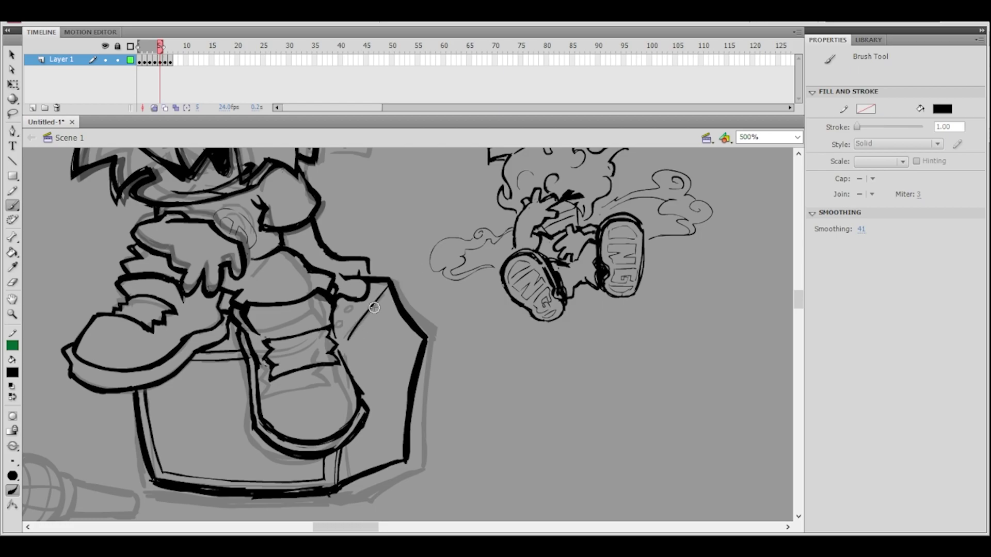
- Ink the diagonal double line on the block's side, running from the top corner beside the hand to the shoe
drag(388, 284, 345, 342)
drag(387, 286, 345, 349)
drag(389, 289, 351, 344)
drag(390, 286, 347, 349)
- Erase the rough corner line below the front shoe and redraw it as a thin vertical double line
ctrl+click(362, 430)
mouse_move(380, 372)
mouse_down()
mouse_move(312, 408)
mouse_move(312, 458)
mouse_up()
click(12, 282)
mouse_move(334, 398)
mouse_down()
mouse_move(313, 407)
mouse_move(312, 461)
mouse_up()
click(12, 205)
drag(304, 405, 307, 461)
key(ctrl+z)
drag(306, 401, 308, 465)
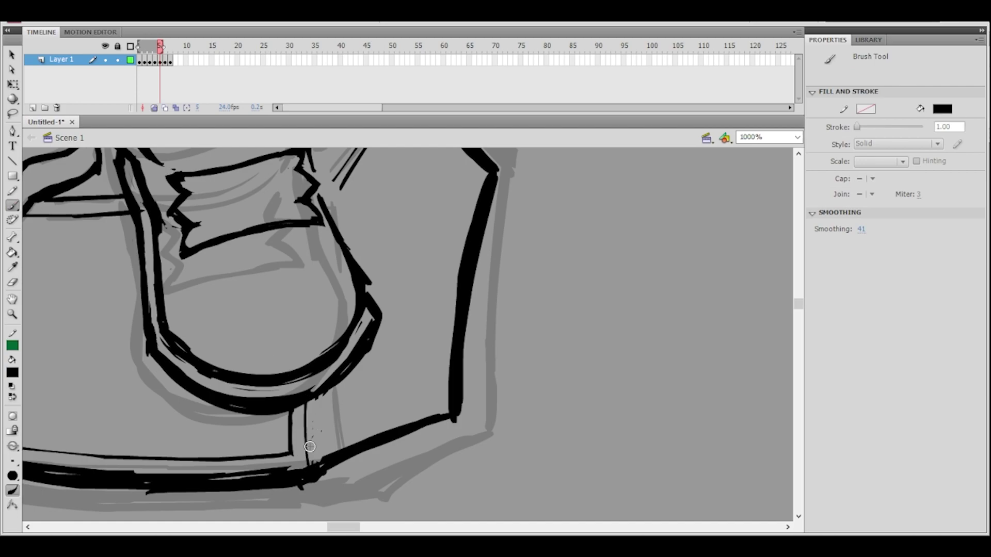
drag(312, 399, 313, 465)
- Clean up and thin the diagonal double line beside the hand with the Eraser
drag(425, 269, 403, 375)
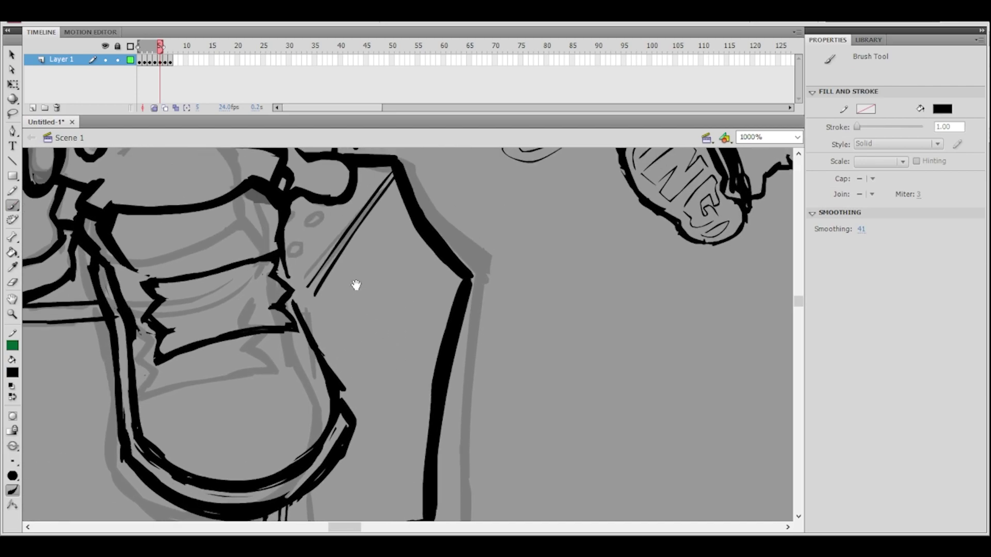
click(12, 282)
drag(326, 285, 355, 242)
drag(429, 195, 377, 262)
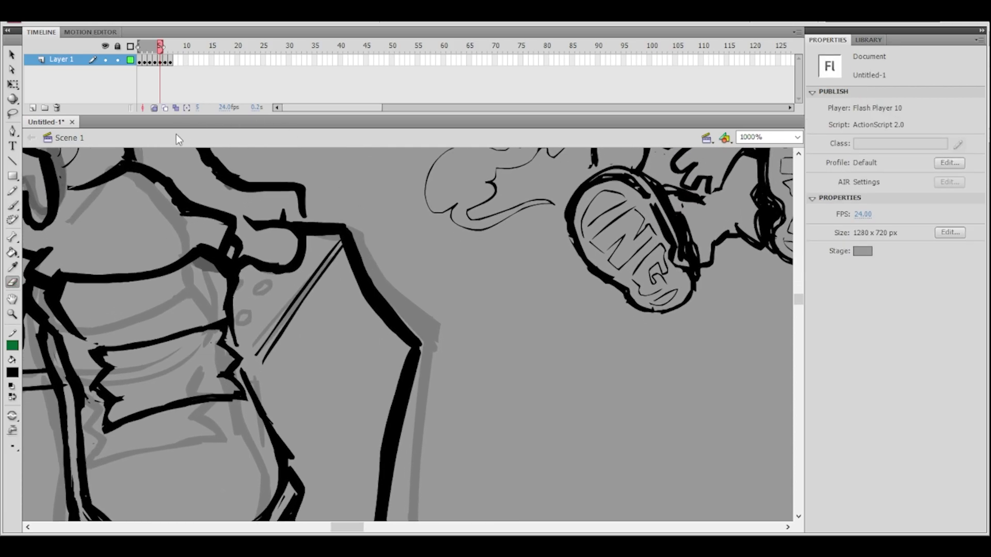
- Select the diagonal double line with the Lasso and bend it into a slight curve using the Envelope transform
click(13, 113)
mouse_move(342, 236)
mouse_down()
mouse_move(323, 309)
mouse_move(267, 375)
mouse_move(251, 348)
mouse_move(334, 235)
mouse_up()
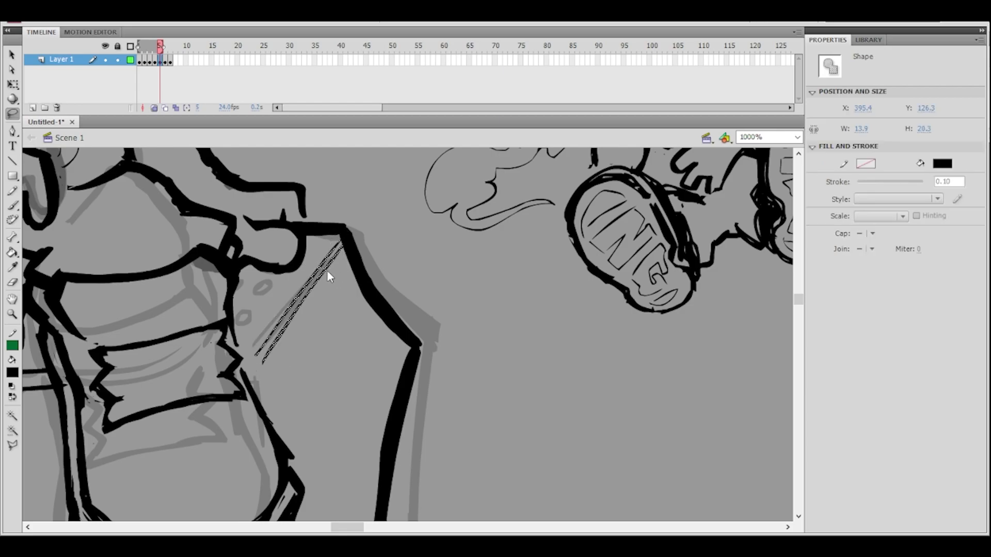
key(q)
drag(254, 300, 248, 299)
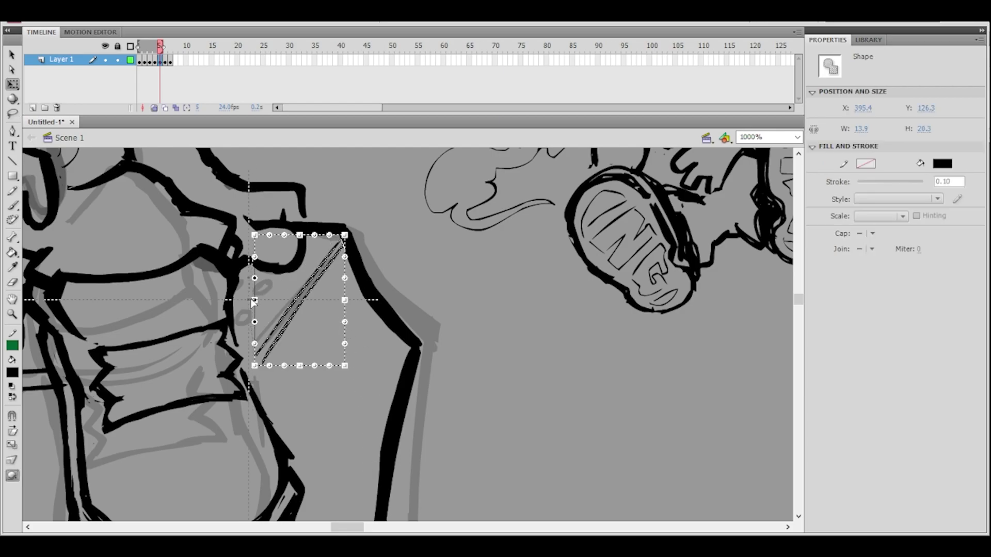
drag(345, 299, 339, 299)
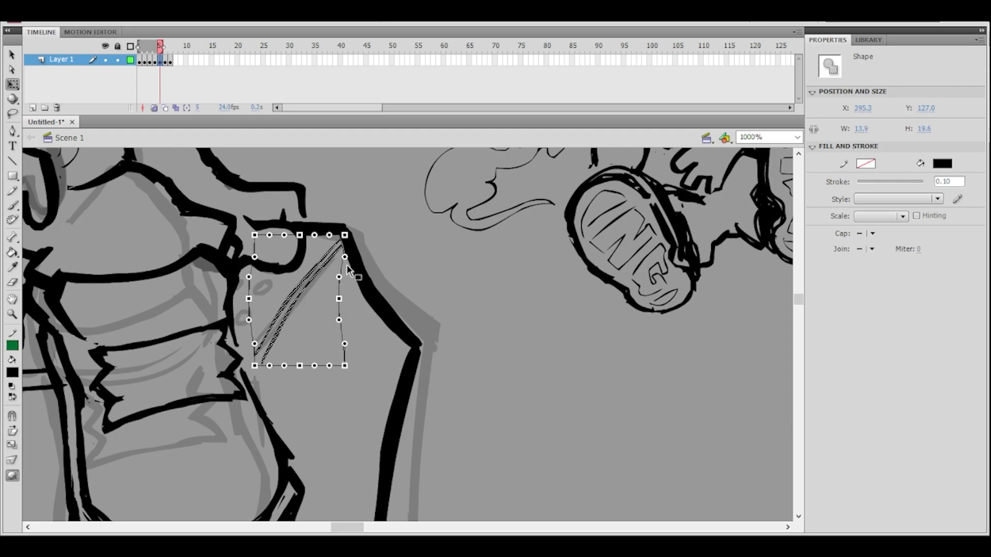
drag(345, 258, 343, 257)
drag(344, 344, 249, 365)
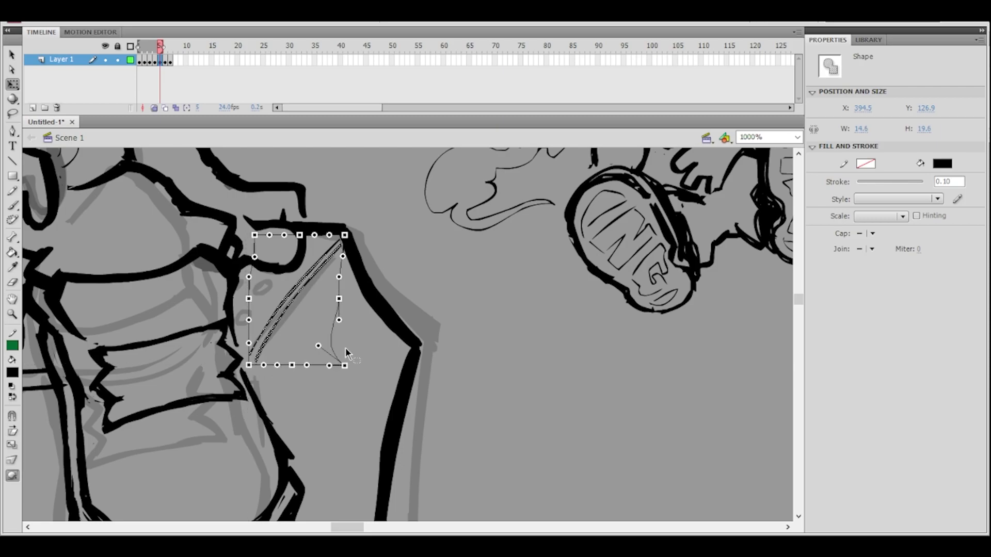
click(354, 328)
- Trim along the curved double line beside the hand with the Eraser
key(ctrl+minus)
key(ctrl+minus)
key(ctrl+equal)
drag(414, 309, 382, 337)
key(ctrl+equal)
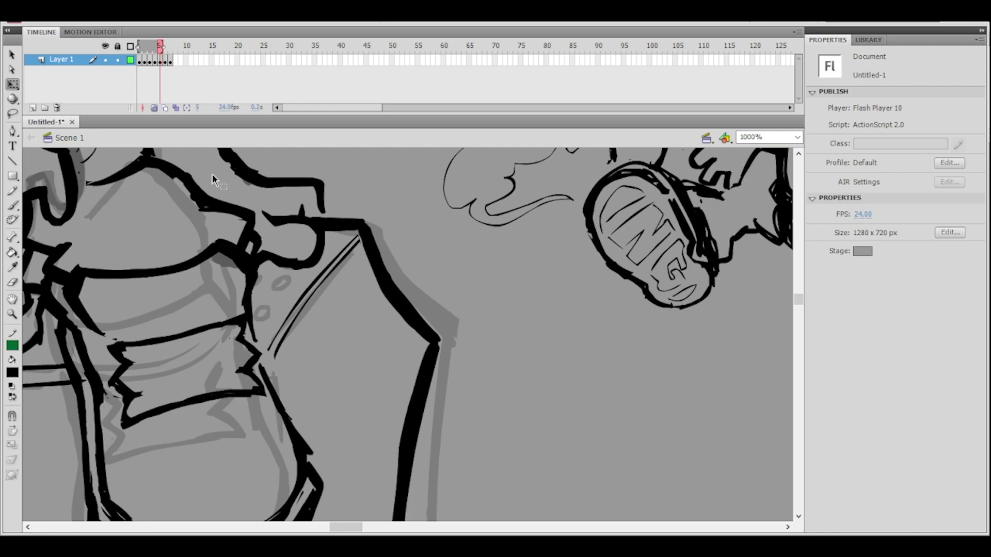
click(13, 283)
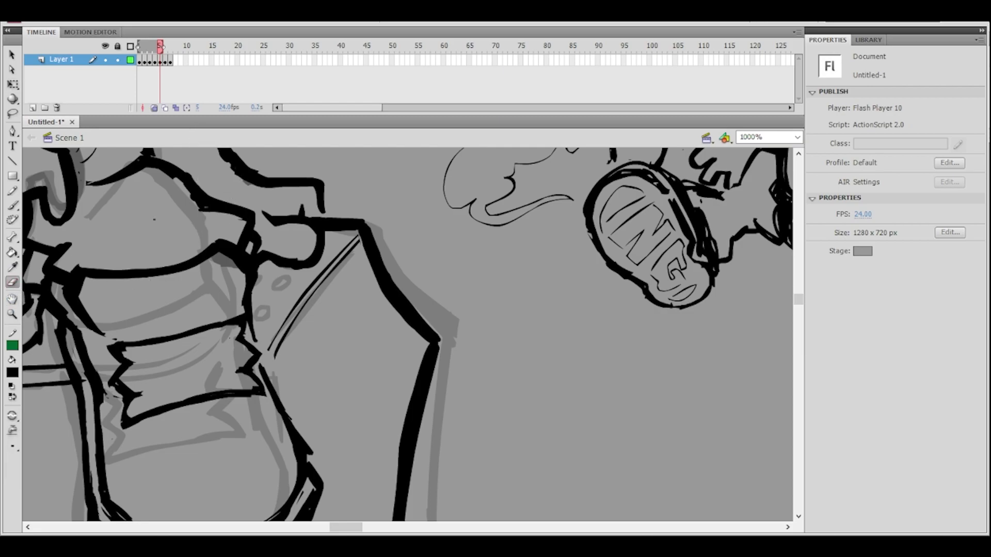
drag(275, 362, 347, 258)
drag(307, 302, 356, 243)
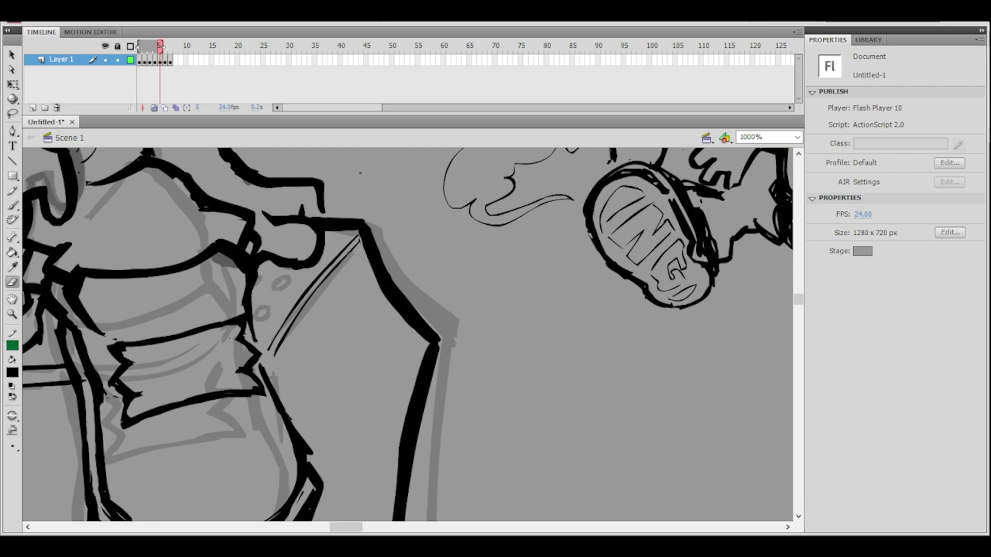
- Restroke the upper and lower parts of the curved double line with the Brush
click(13, 203)
drag(322, 284, 361, 241)
key(ctrl+z)
drag(314, 293, 359, 245)
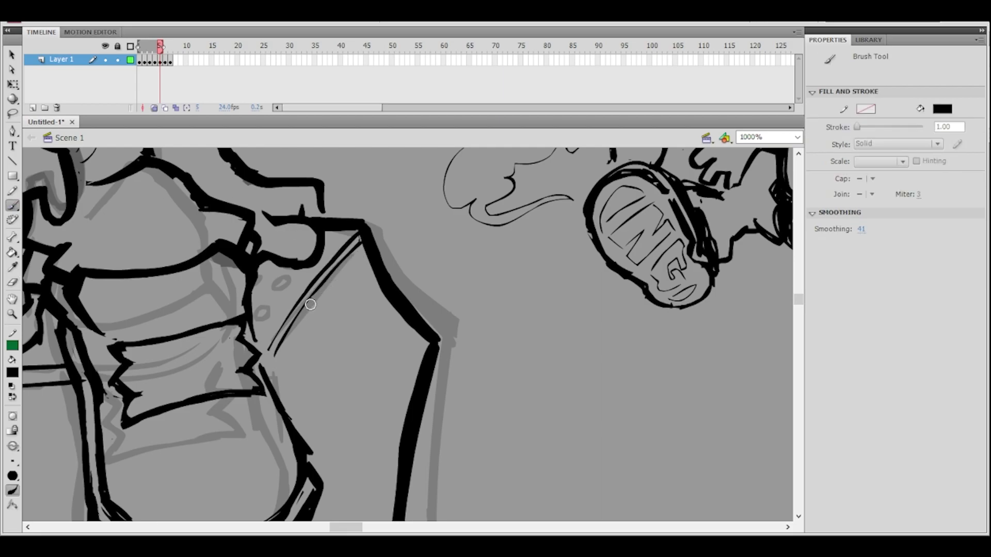
drag(306, 290, 267, 347)
key(ctrl+z)
drag(297, 302, 269, 347)
ctrl+shift+click(388, 275)
drag(419, 281, 438, 180)
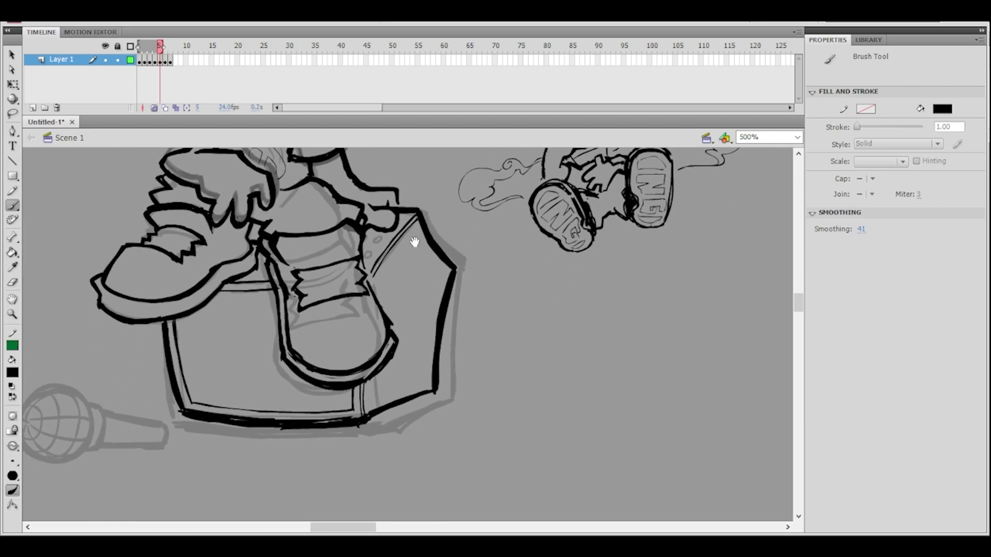
click(402, 276)
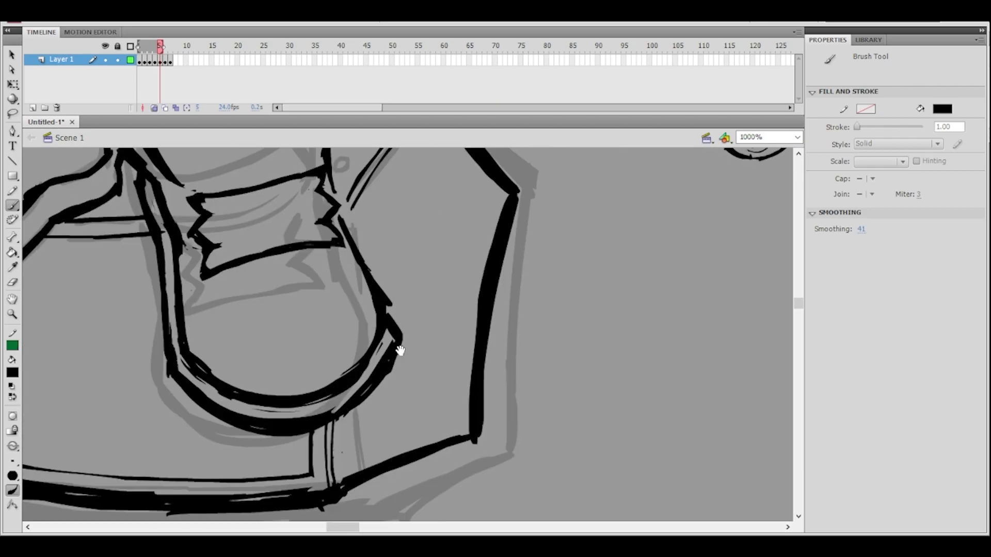
click(12, 113)
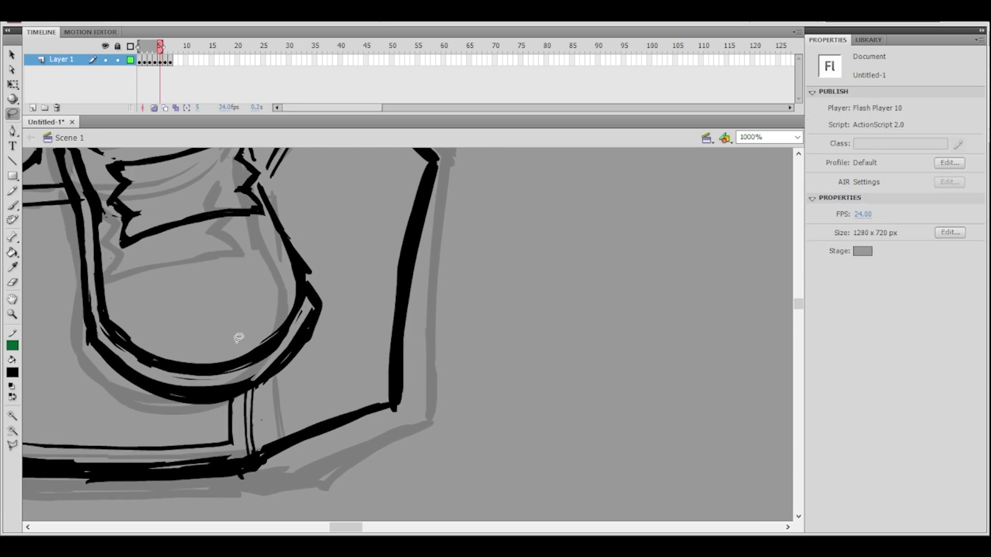
mouse_move(260, 388)
mouse_down()
mouse_move(238, 435)
mouse_move(256, 456)
mouse_up()
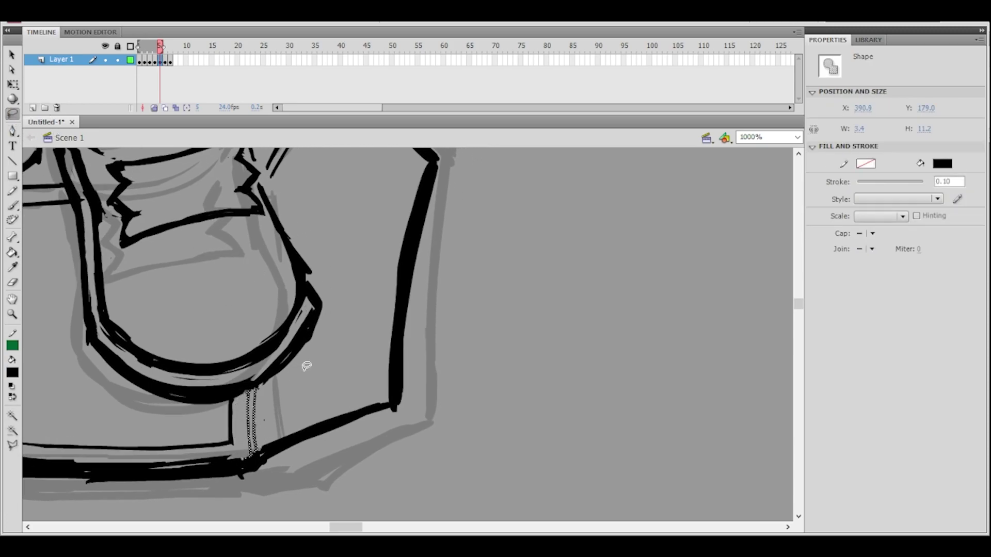
click(336, 351)
ctrl+alt+click(341, 342)
ctrl+alt+click(356, 325)
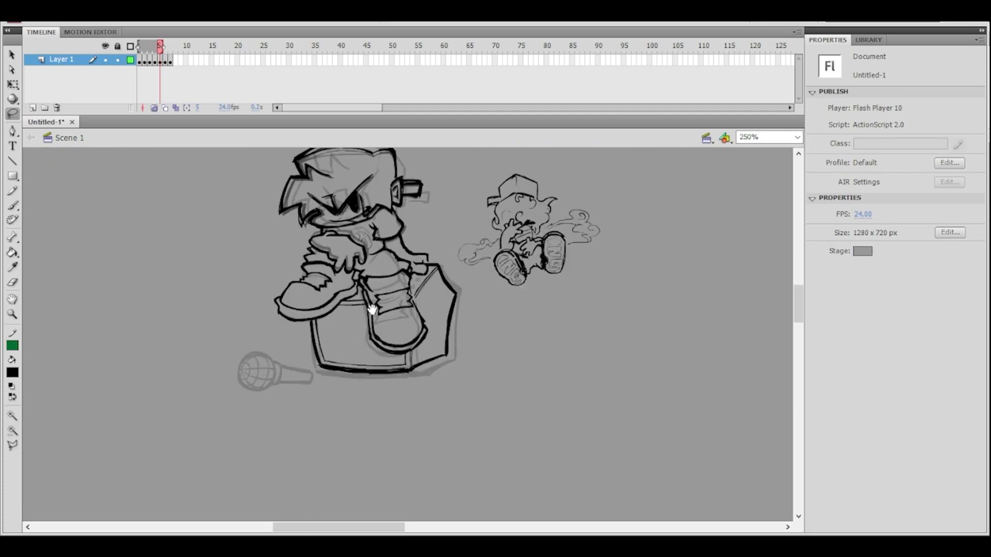
- Ink two small circles on the block's side between the resting hand and the curved double line
click(433, 284)
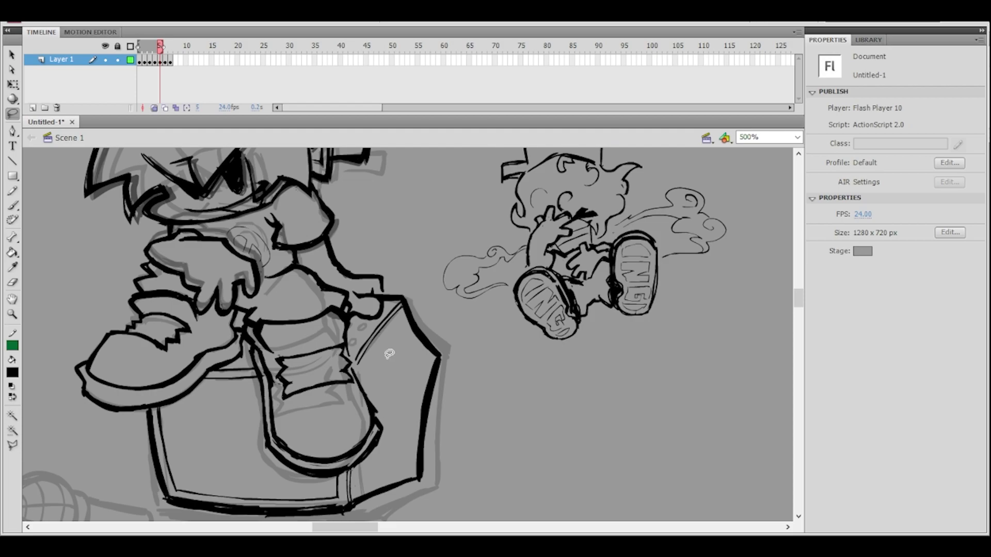
key(ctrl+=)
key(b)
drag(315, 347, 331, 337)
key(ctrl+z)
key(ctrl+z)
mouse_move(344, 303)
mouse_down()
mouse_move(346, 316)
mouse_move(329, 306)
mouse_move(340, 304)
mouse_move(329, 317)
mouse_move(343, 305)
mouse_up()
key(ctrl+z)
key(ctrl+z)
key(ctrl+z)
key(ctrl+z)
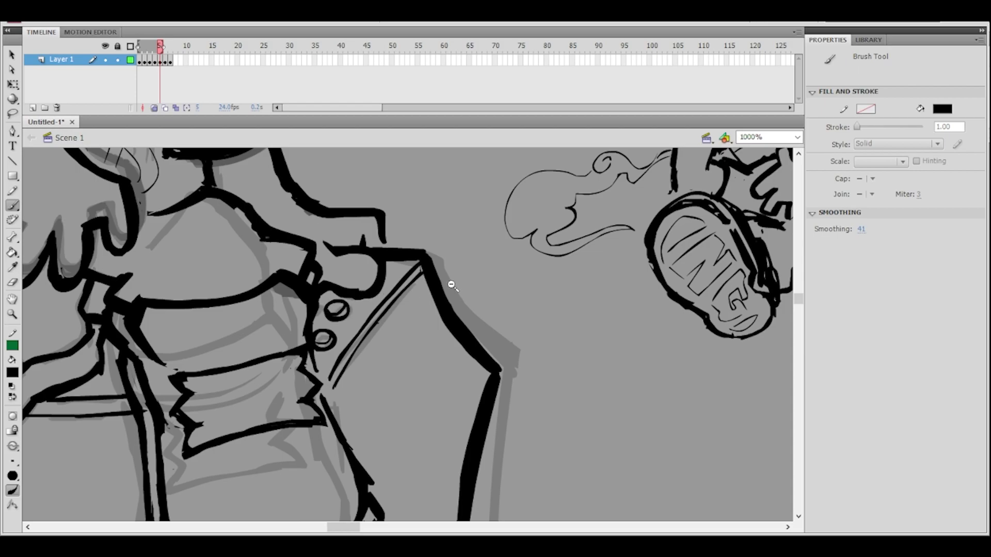
- Turn off onion skinning to show only the frame 5 drawing
key(ctrl+minus)
key(ctrl+minus)
key(ctrl+equal)
drag(394, 354, 569, 344)
key(ctrl+minus)
click(155, 108)
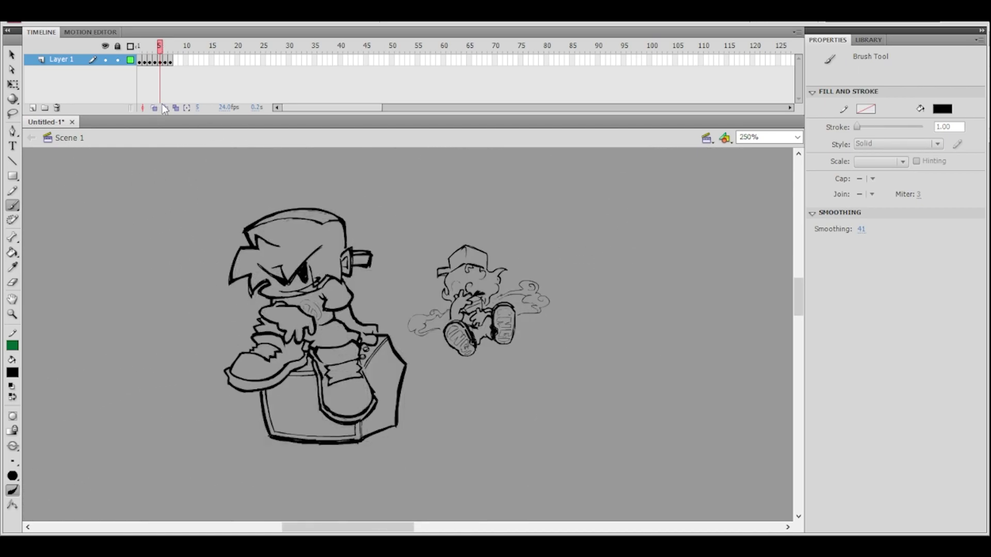
- Thicken the seat block's left outer edge with long brush strokes
key(ctrl+equal)
drag(471, 376, 476, 398)
ctrl+shift+click(472, 360)
ctrl+click(400, 374)
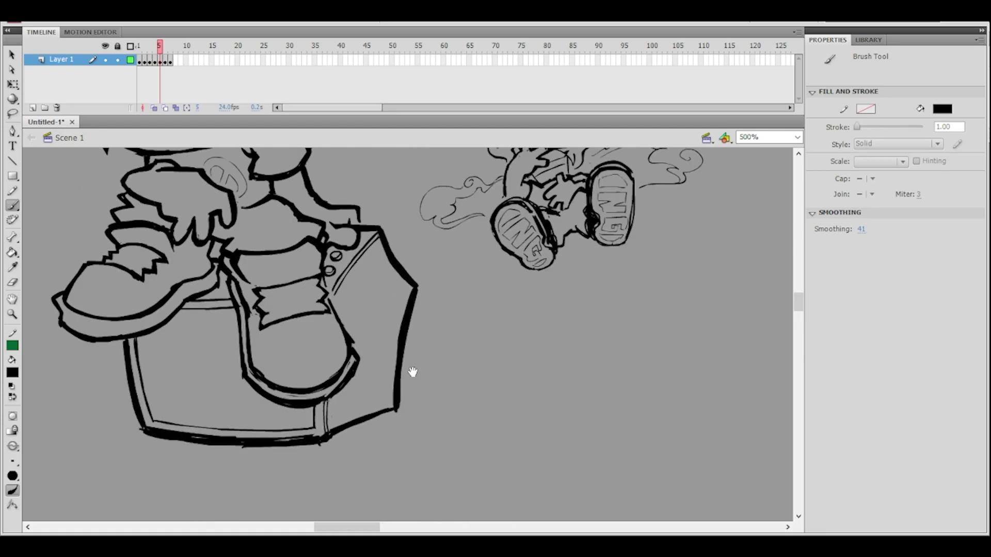
drag(333, 321, 403, 349)
drag(195, 369, 206, 461)
drag(191, 370, 203, 462)
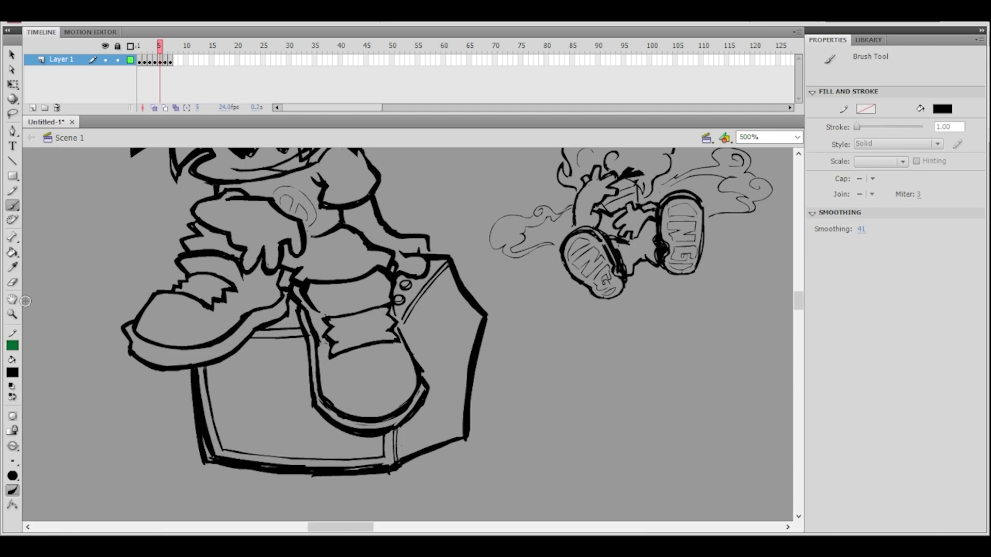
- Try to trim the inner side of the seat block's left outer edge with the Eraser
click(12, 283)
mouse_move(198, 383)
mouse_down()
mouse_move(210, 457)
mouse_move(210, 436)
mouse_up()
key(ctrl+z)
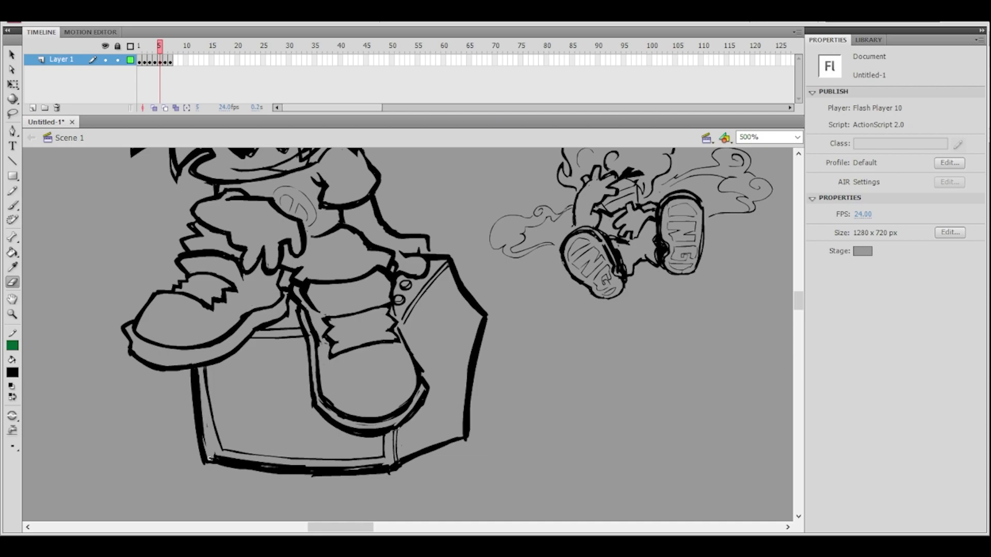
- Restroke the seat block's lower right edge, from the front corner to the outer corner, with the Brush
ctrl+shift+click(435, 321)
mouse_move(440, 305)
mouse_down()
mouse_move(433, 348)
mouse_move(400, 357)
mouse_up()
ctrl+click(404, 366)
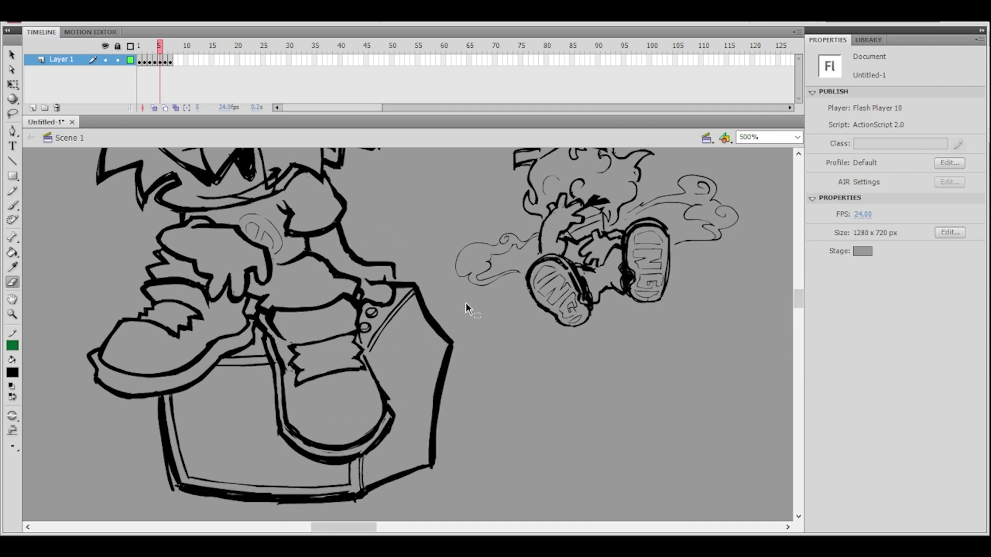
key(ctrl+minus)
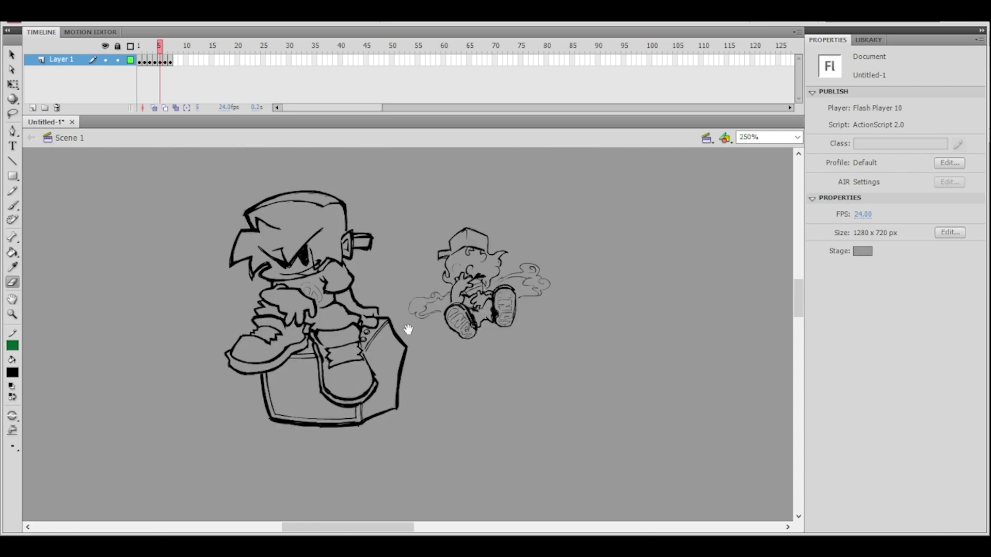
drag(406, 342, 457, 304)
ctrl+click(403, 364)
ctrl+shift+click(418, 348)
click(472, 331)
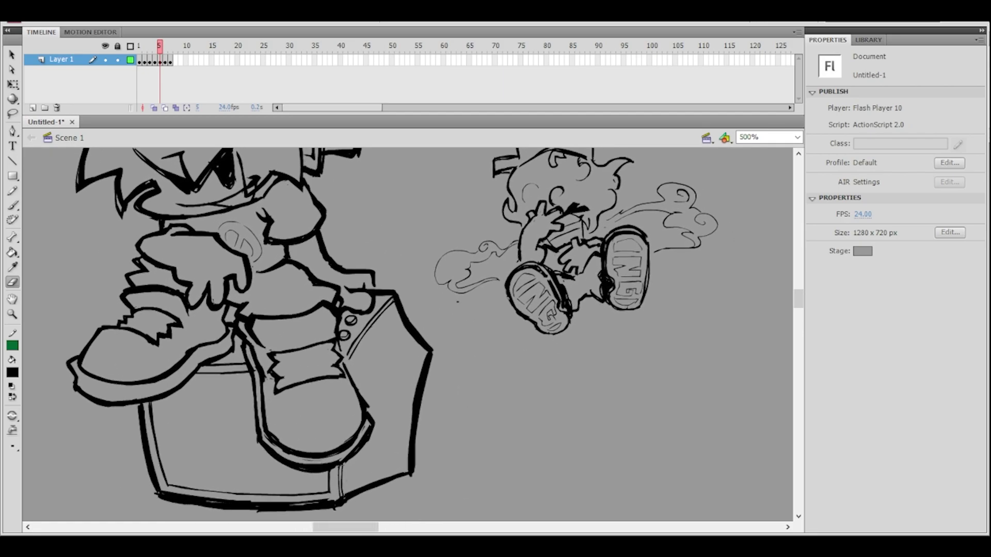
click(13, 205)
drag(347, 498, 409, 469)
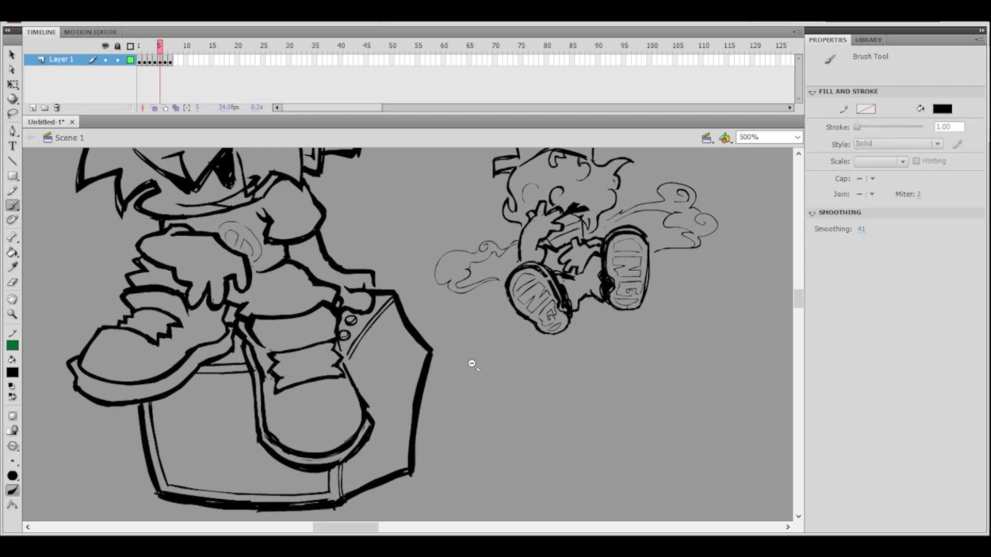
- Erase the excess ink where the seated character's jaw line meets the top of the shoulder
alt+click(441, 316)
drag(411, 283, 460, 285)
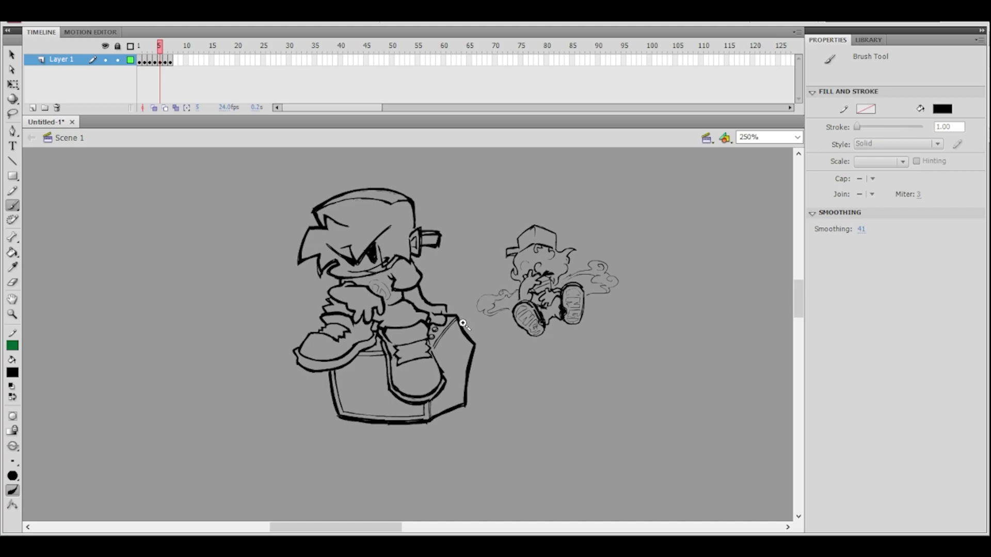
drag(161, 49, 161, 47)
drag(536, 268, 437, 296)
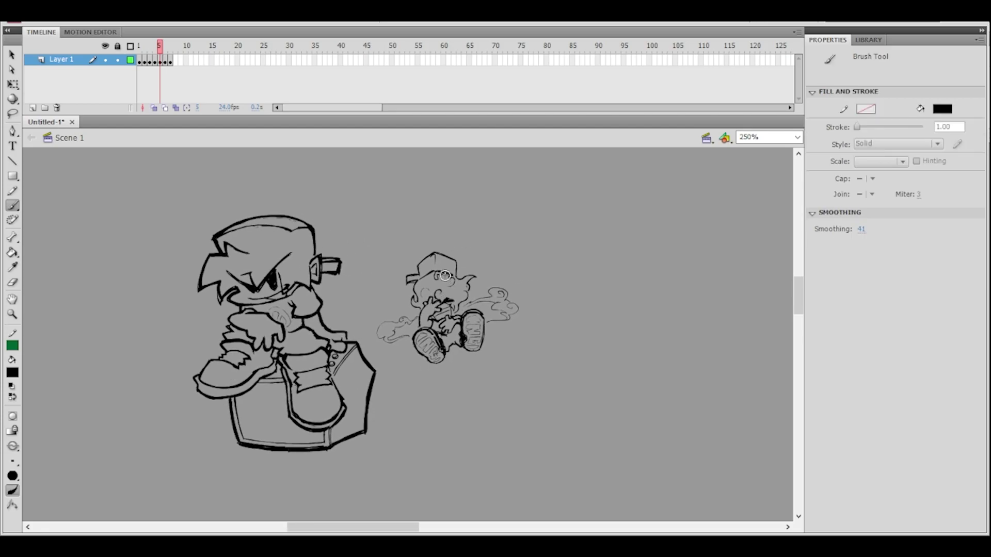
ctrl+click(345, 299)
ctrl+click(360, 322)
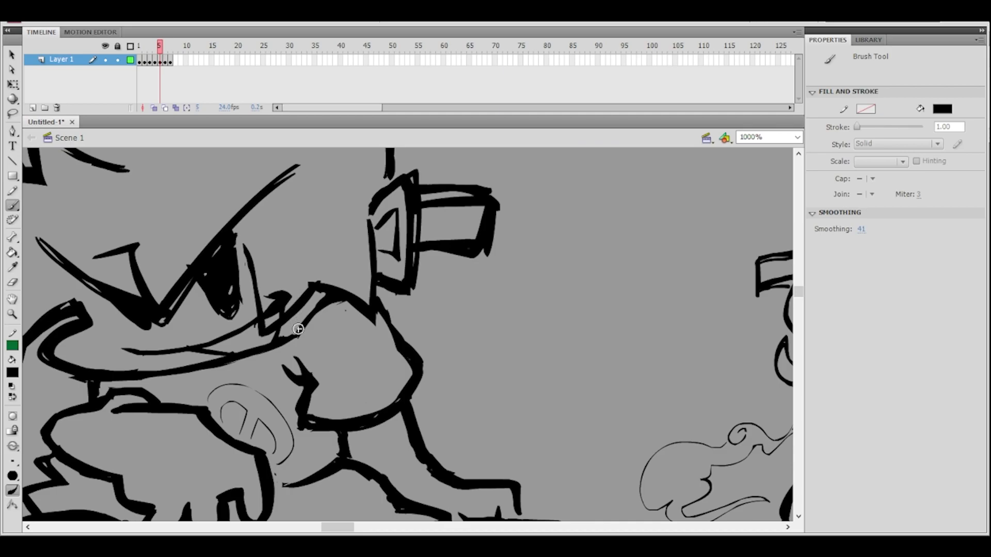
click(13, 281)
drag(303, 319, 323, 297)
ctrl+alt+click(420, 263)
drag(441, 289, 412, 199)
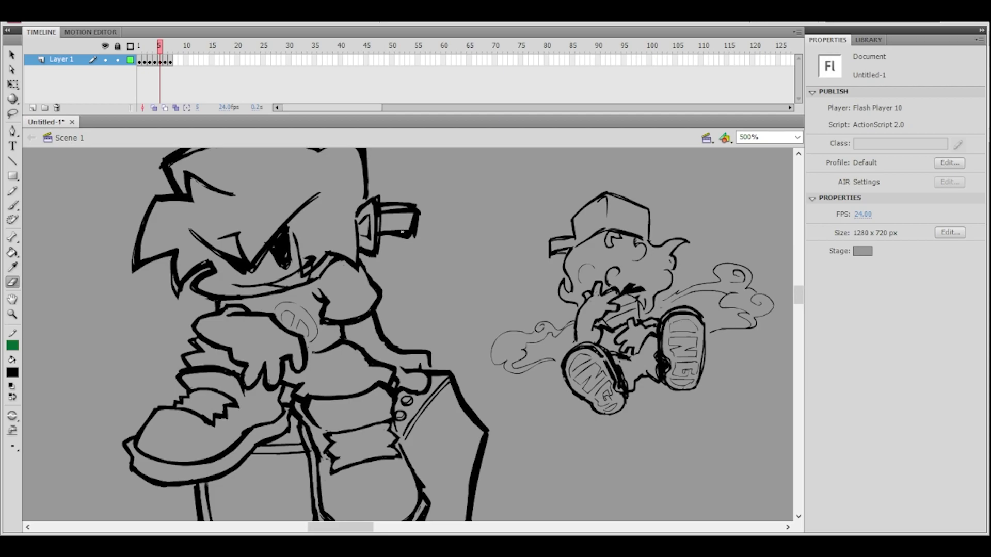
ctrl+alt+click(403, 248)
ctrl+click(401, 296)
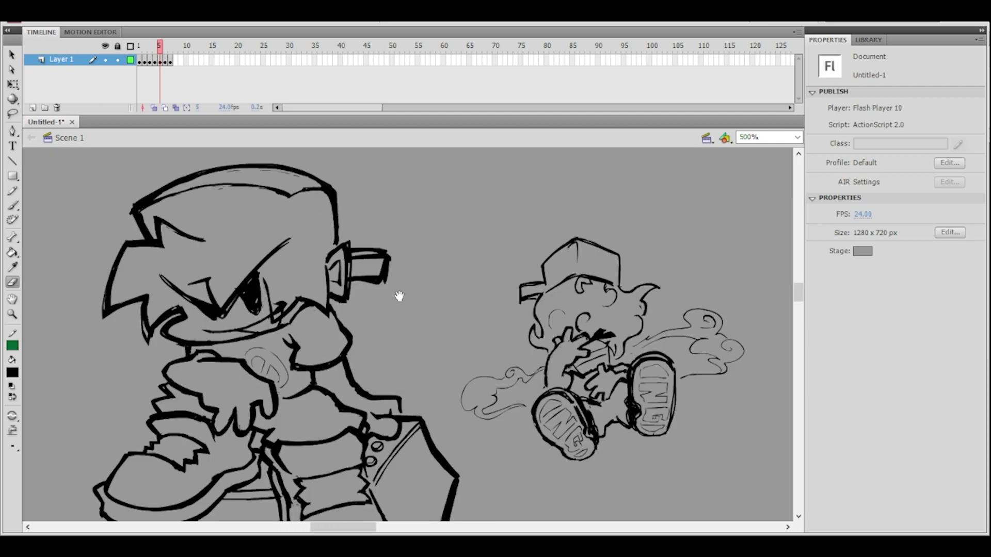
- Insert a new keyframe at frame 6 that duplicates the frame 5 drawing, and activate the Lasso tool
click(166, 61)
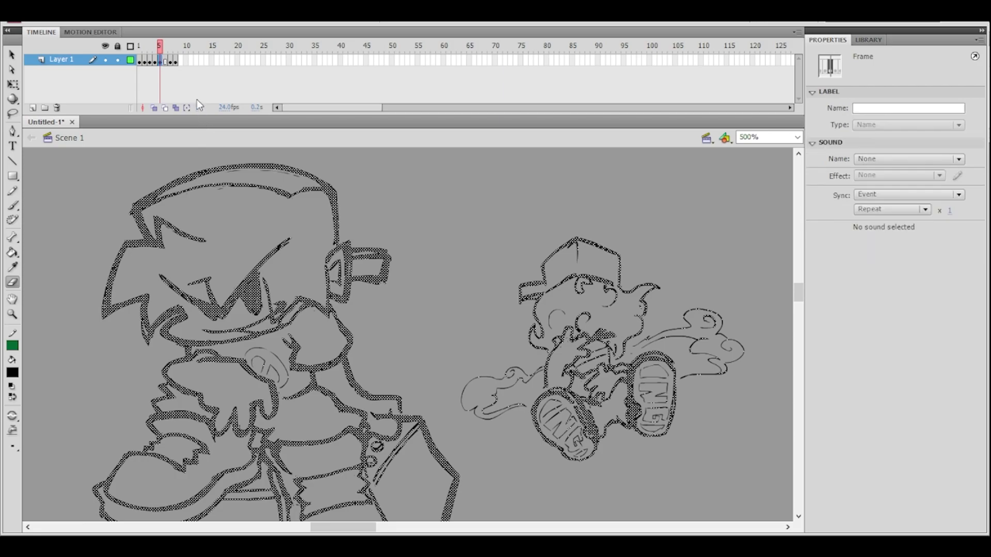
key(l)
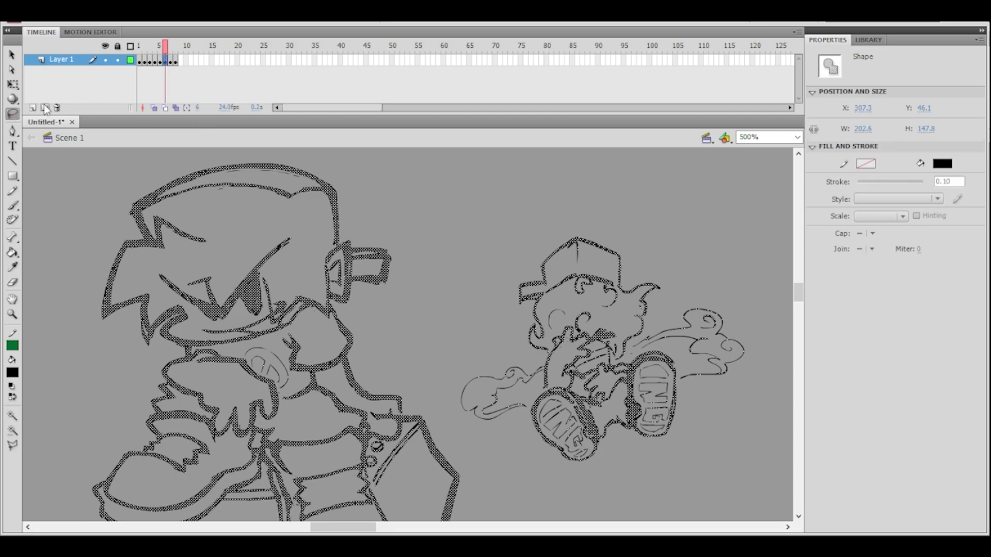
- Select the seated character's head on frame 6, enlarge it slightly about the neck, and nudge it downward
scroll(370, 204, up, 2)
mouse_move(362, 224)
mouse_down()
mouse_move(117, 192)
mouse_move(100, 395)
mouse_move(151, 409)
mouse_move(183, 389)
mouse_move(326, 377)
mouse_move(330, 345)
mouse_move(412, 356)
mouse_up()
key(q)
drag(245, 301, 325, 356)
drag(99, 209, 96, 206)
key(Down)
key(Down)
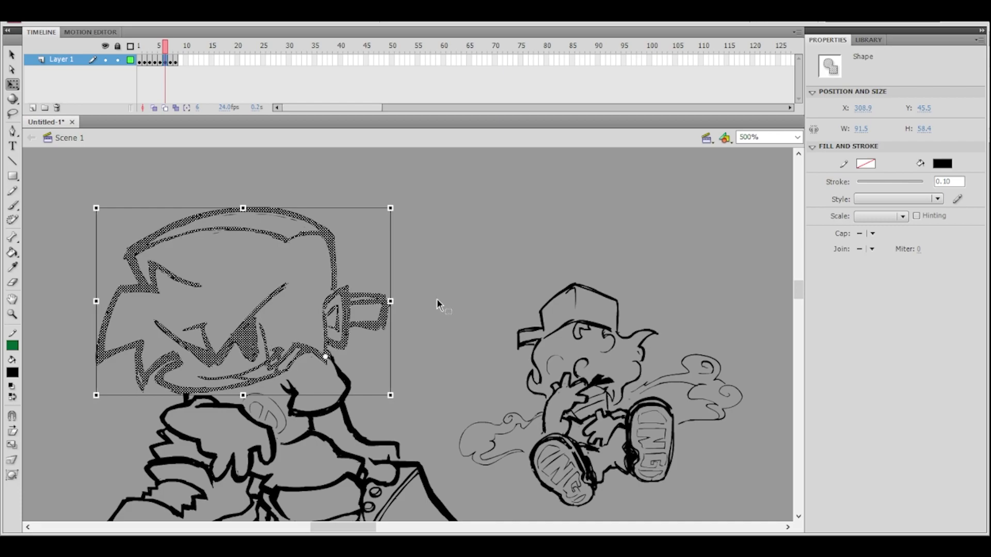
click(440, 294)
- Compare frame 6 with the neighbouring frames to check how the seated character's head moves
alt+click(416, 308)
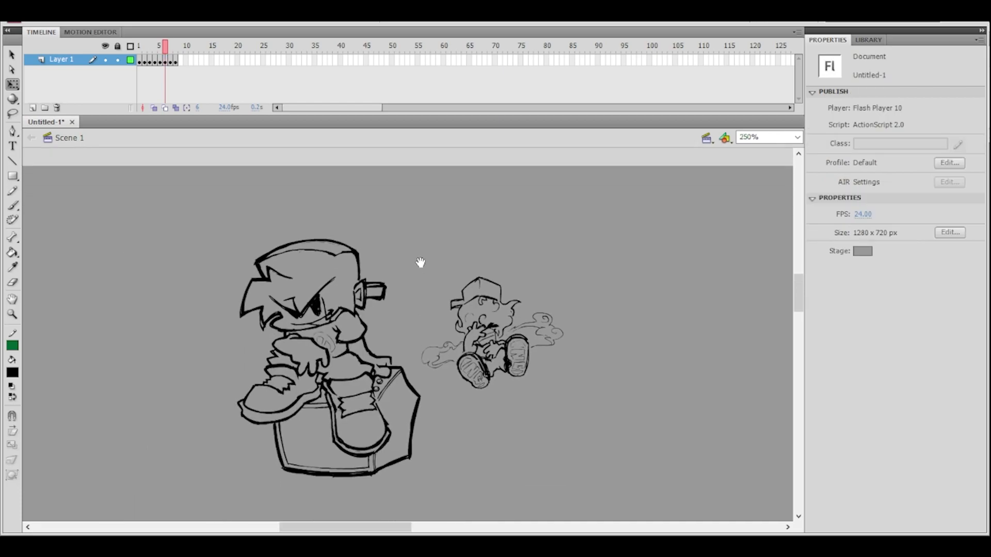
key(ctrl+a)
click(408, 276)
key(comma)
key(period)
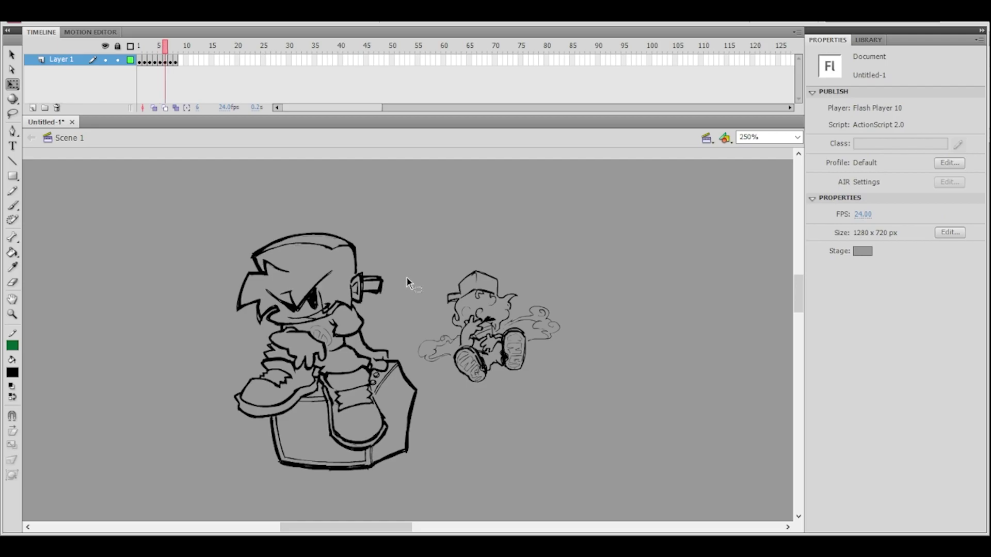
key(comma)
key(period)
ctrl+click(391, 302)
drag(395, 330, 463, 285)
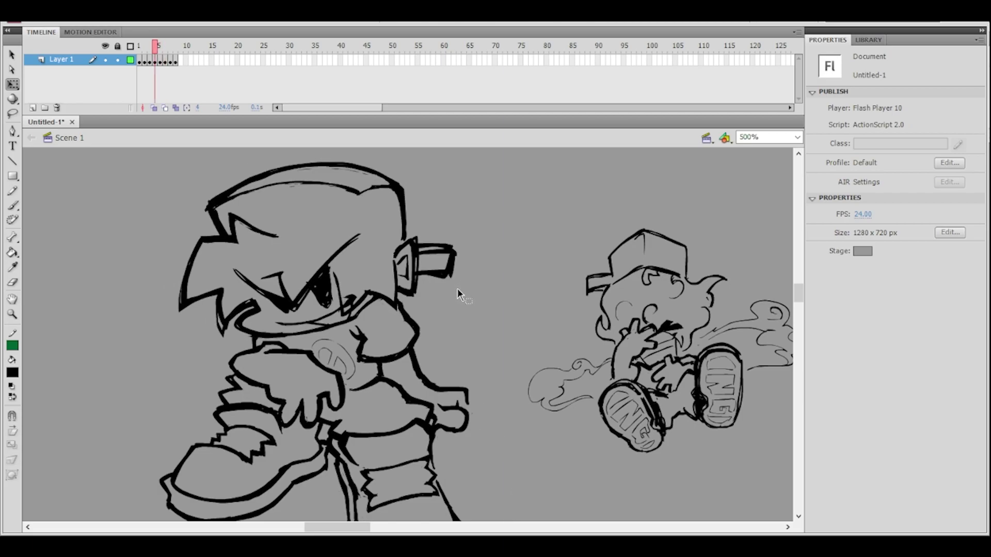
scroll(457, 289, down, 1)
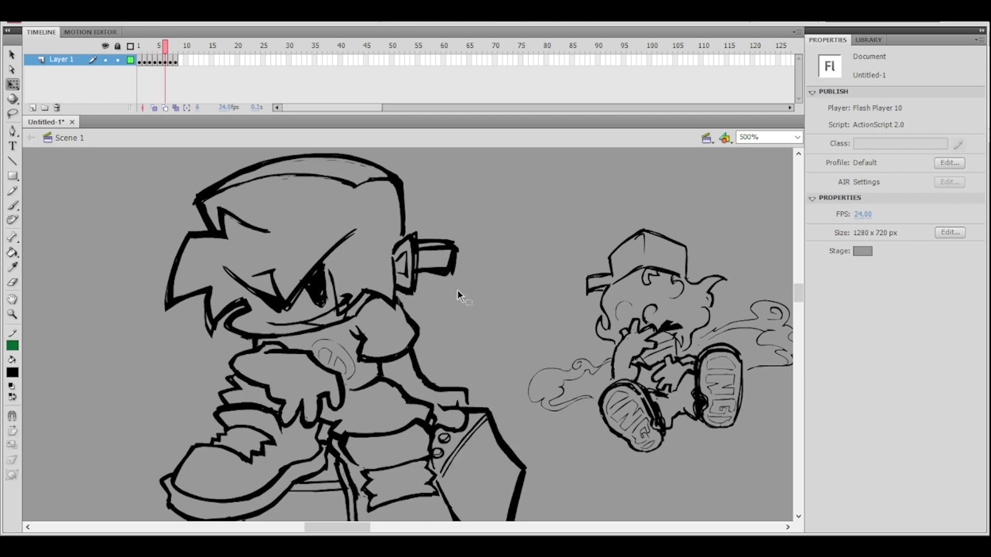
scroll(457, 289, down, 1)
scroll(449, 302, down, 2)
drag(424, 336, 420, 289)
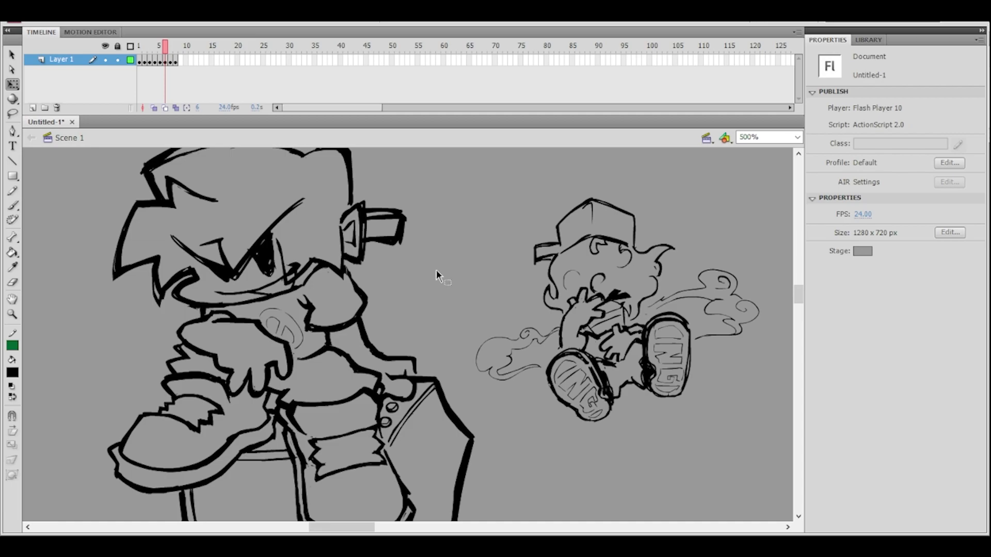
key(ctrl+minus)
drag(162, 48, 163, 53)
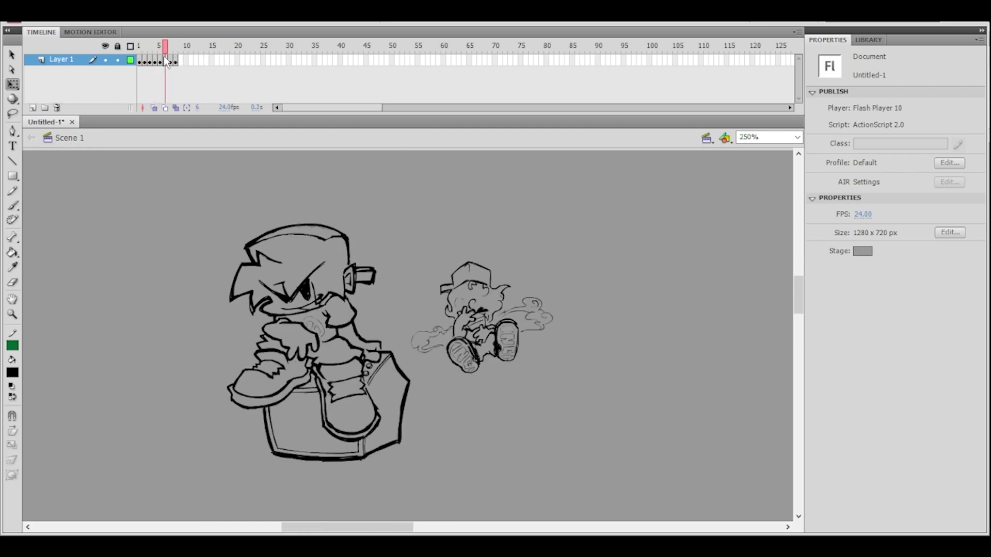
- Erase along the right side and lower-right edge of the speaker to thin their outlines
ctrl+click(434, 411)
drag(432, 380, 462, 426)
click(13, 283)
mouse_move(298, 484)
mouse_down()
mouse_move(336, 456)
mouse_move(378, 445)
mouse_up()
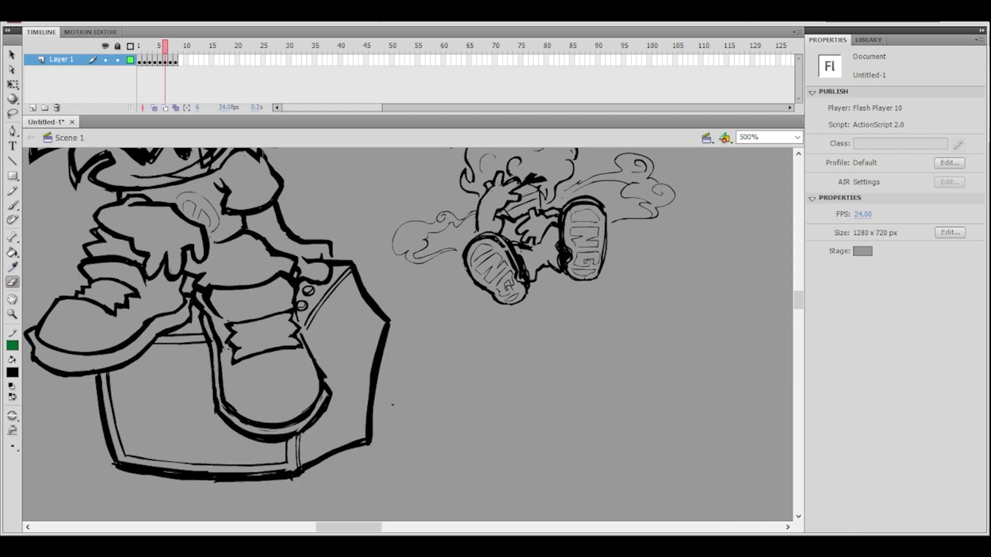
drag(394, 322, 373, 448)
mouse_move(409, 278)
mouse_down()
mouse_move(366, 325)
mouse_move(330, 332)
mouse_move(360, 367)
mouse_up()
mouse_move(324, 310)
mouse_down()
mouse_move(360, 367)
mouse_move(328, 312)
mouse_up()
key(ctrl+minus)
mouse_move(400, 306)
mouse_down()
mouse_move(404, 338)
mouse_move(381, 263)
mouse_up()
key(ctrl+equal)
drag(292, 462, 333, 441)
mouse_move(254, 479)
mouse_down()
mouse_move(332, 442)
mouse_move(278, 458)
mouse_move(313, 445)
mouse_up()
mouse_move(382, 371)
mouse_down()
mouse_move(405, 410)
mouse_move(346, 428)
mouse_move(342, 441)
mouse_move(367, 362)
mouse_move(347, 408)
mouse_move(340, 484)
mouse_move(364, 367)
mouse_move(350, 393)
mouse_move(342, 486)
mouse_up()
ctrl+shift+click(415, 349)
ctrl+click(412, 334)
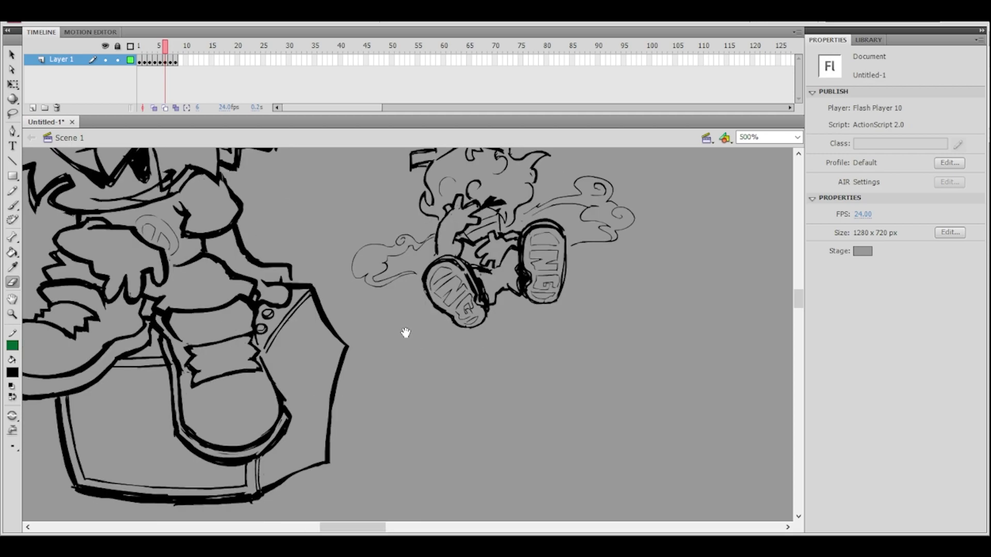
drag(386, 309, 430, 303)
- Paint over the speaker's right side and lower-right edge with black brush strokes to thicken the lines evenly
key(b)
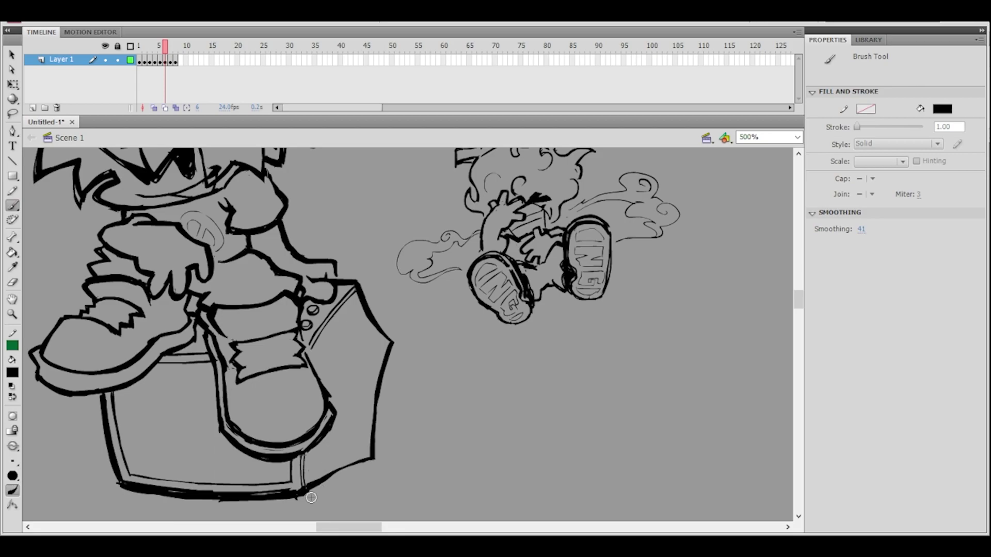
drag(337, 471, 364, 460)
drag(313, 485, 369, 455)
drag(386, 350, 371, 453)
drag(367, 316, 391, 349)
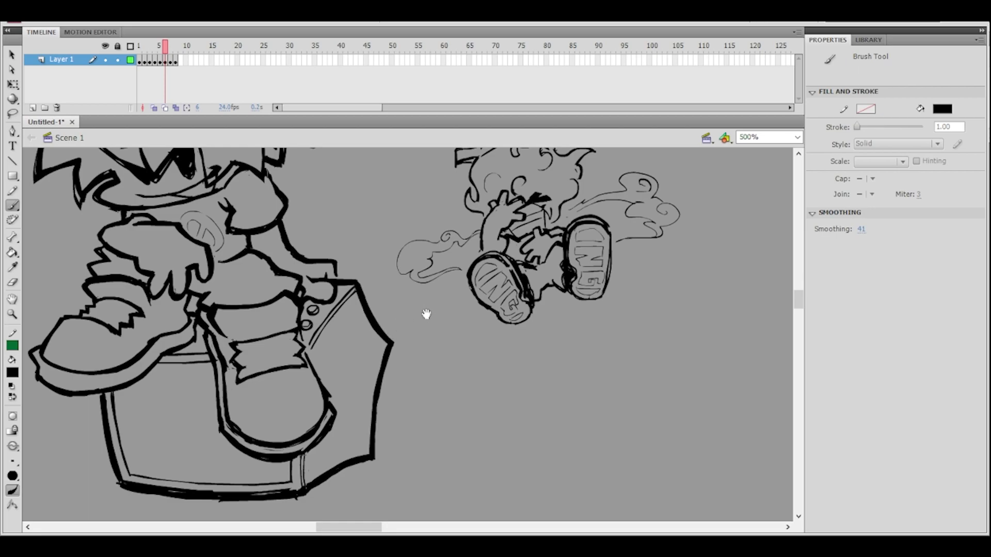
alt+click(394, 341)
mouse_move(404, 327)
mouse_down()
mouse_move(375, 333)
mouse_move(426, 296)
mouse_move(399, 350)
mouse_move(376, 308)
mouse_up()
ctrl+click(380, 327)
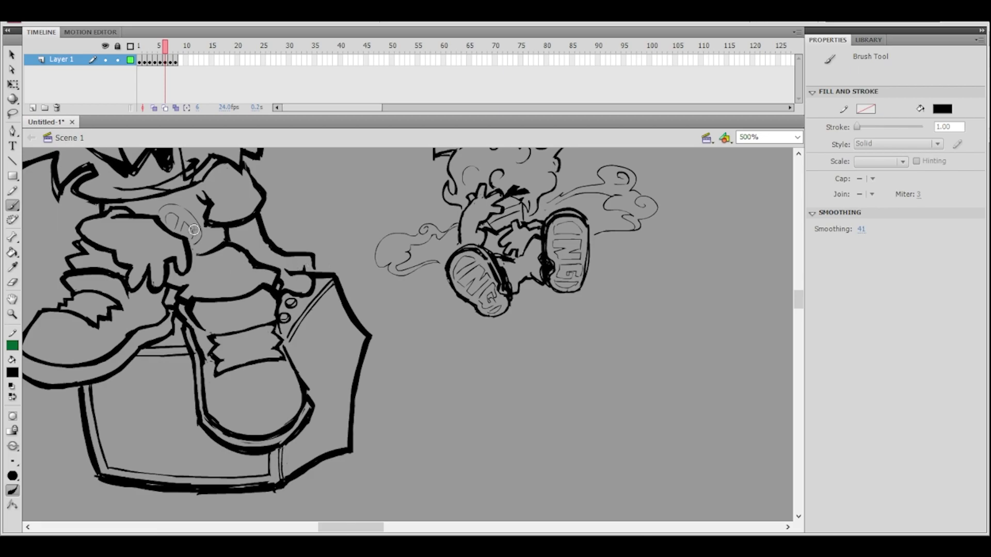
- Trim the outer edge of the speaker's upper-right and right outlines with the Eraser
click(13, 283)
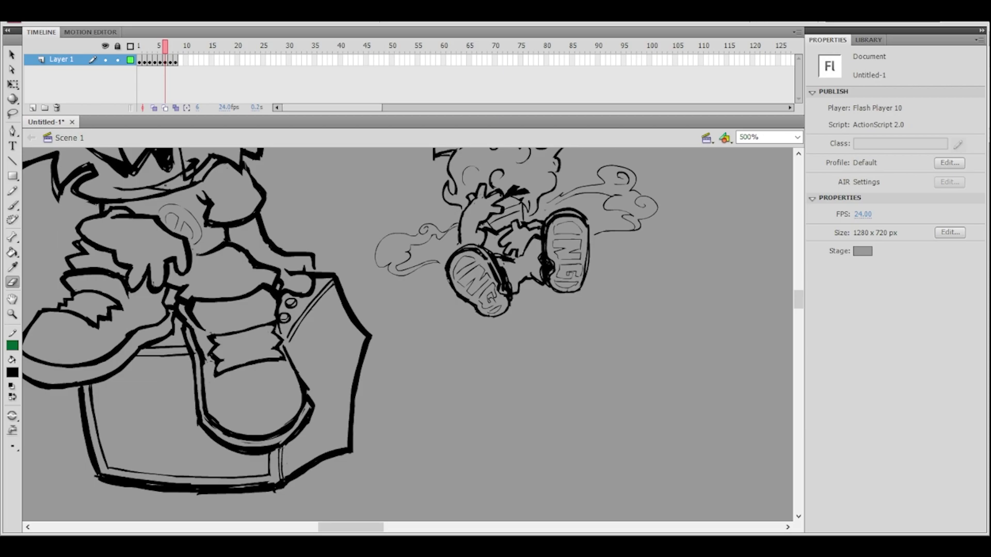
key(ctrl+minus)
drag(434, 306, 398, 372)
drag(165, 47, 166, 47)
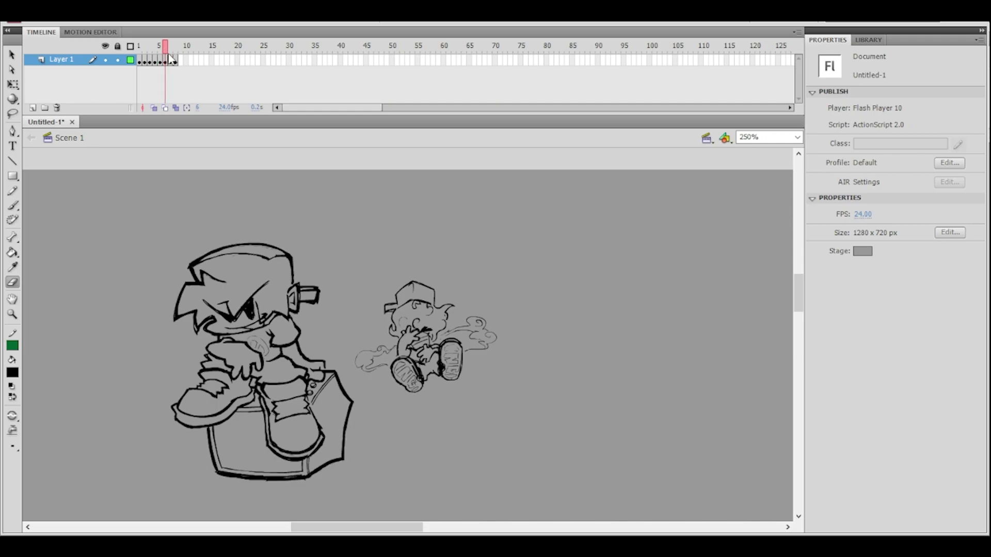
key(ctrl+equal)
drag(465, 436, 461, 432)
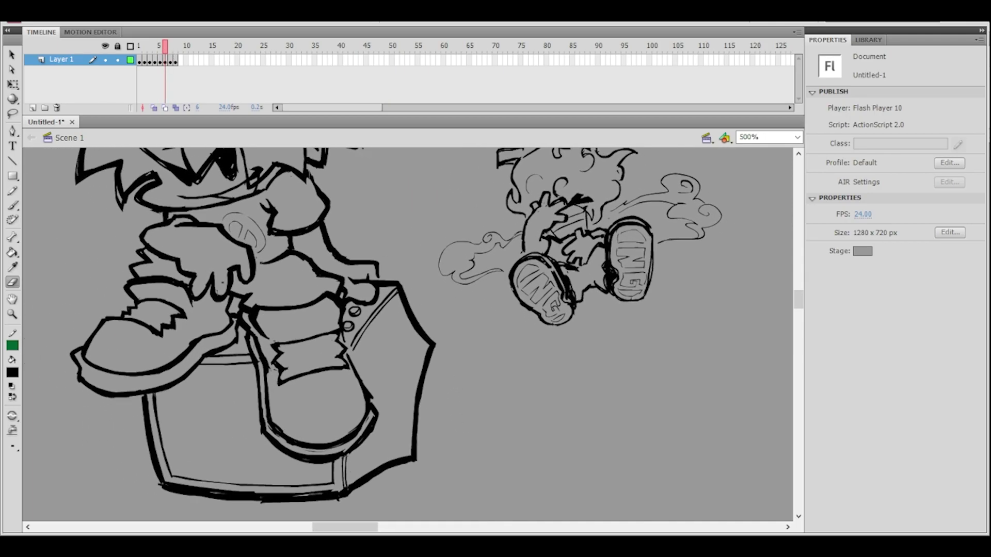
mouse_move(405, 289)
mouse_down()
mouse_move(445, 346)
mouse_move(404, 289)
mouse_move(432, 343)
mouse_up()
mouse_move(416, 307)
mouse_down()
mouse_move(442, 349)
mouse_move(417, 462)
mouse_move(436, 341)
mouse_move(414, 467)
mouse_move(433, 342)
mouse_up()
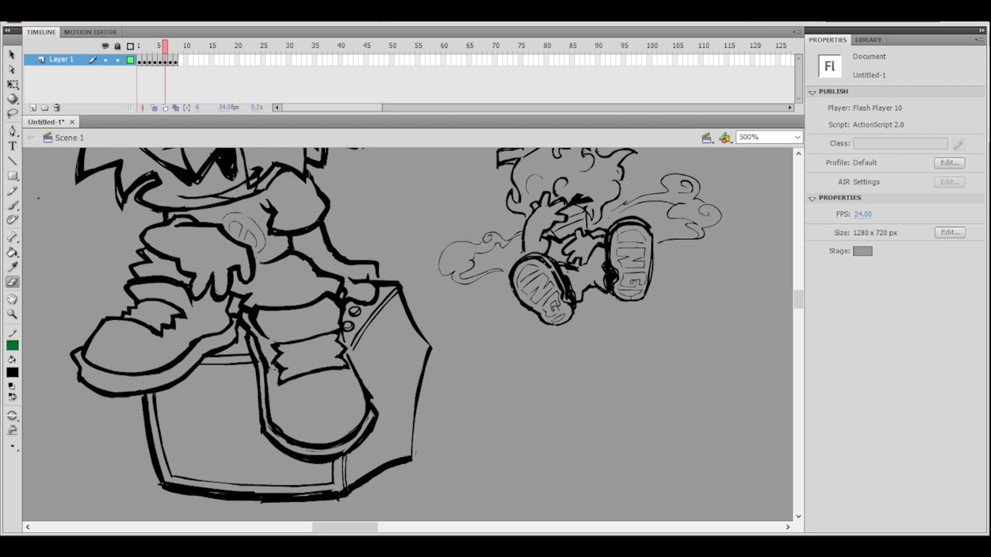
- Rebuild the thickness of the trimmed right-hand speaker outlines with brush strokes along their inner side
click(12, 204)
drag(410, 459, 428, 349)
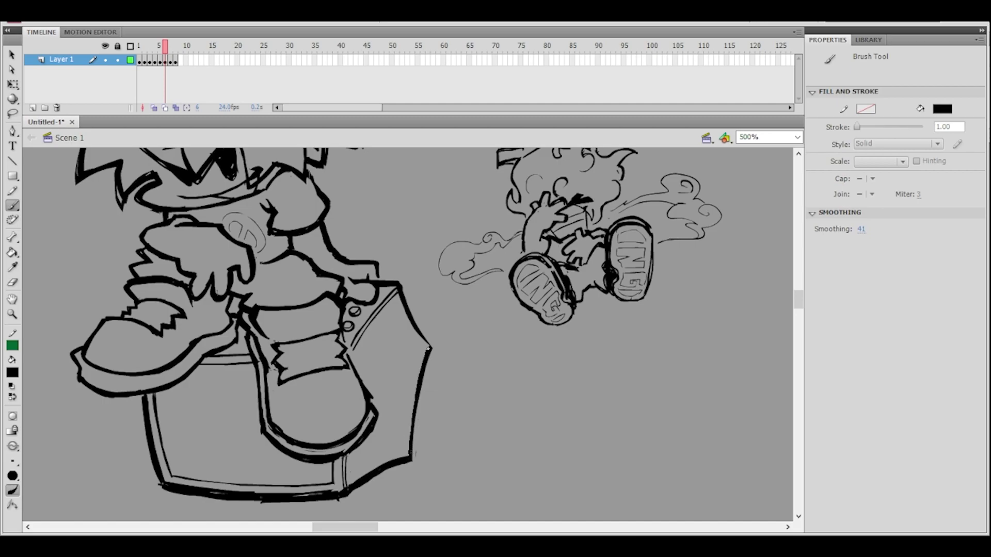
mouse_move(406, 448)
mouse_down()
mouse_move(426, 352)
mouse_move(418, 331)
mouse_up()
drag(427, 348, 400, 286)
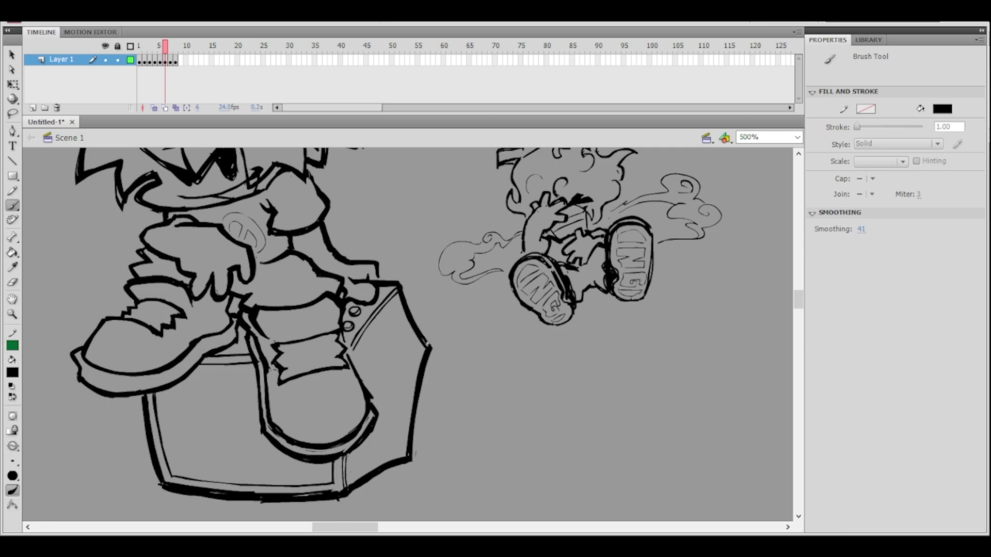
key(ctrl+minus)
ctrl+click(412, 344)
drag(388, 298, 451, 347)
ctrl+shift+click(452, 347)
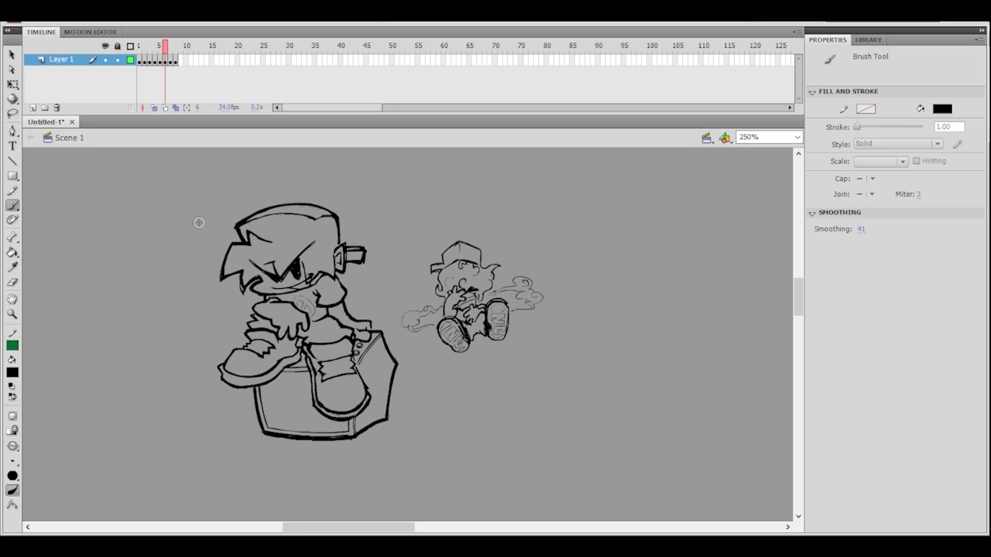
- In the empty area left of the seated character, sketch a furry hat with jagged upper and lower edges
drag(333, 286, 494, 308)
ctrl+click(333, 313)
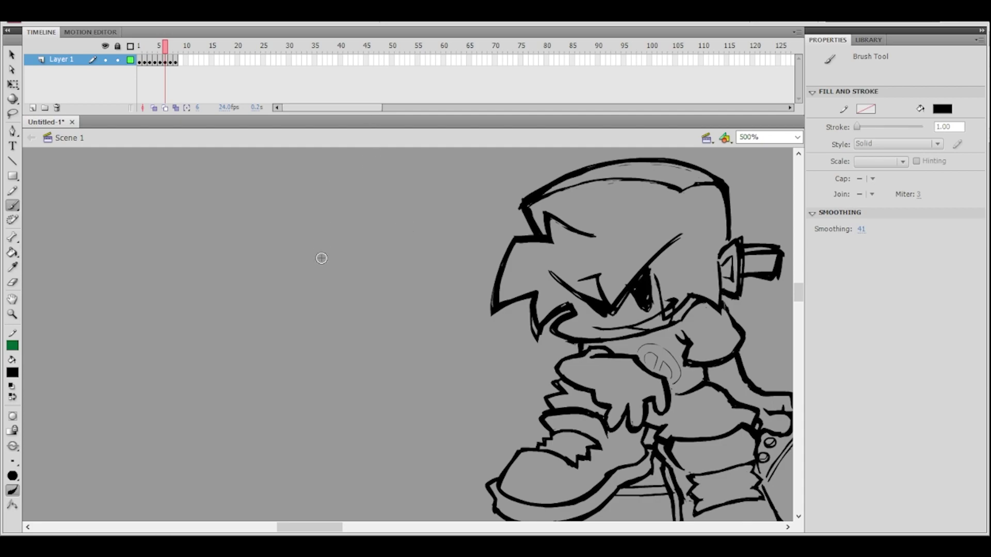
mouse_move(137, 250)
mouse_down()
mouse_move(144, 287)
mouse_move(144, 276)
mouse_move(131, 323)
mouse_move(144, 328)
mouse_up()
key(ctrl+z)
mouse_move(148, 326)
mouse_down()
mouse_move(196, 291)
mouse_move(256, 277)
mouse_up()
drag(261, 279, 336, 294)
mouse_move(138, 241)
mouse_down()
mouse_move(158, 222)
mouse_move(206, 197)
mouse_move(219, 204)
mouse_move(264, 186)
mouse_move(331, 203)
mouse_move(382, 259)
mouse_move(379, 297)
mouse_move(335, 296)
mouse_move(350, 320)
mouse_move(387, 275)
mouse_up()
drag(418, 224, 426, 246)
key(ctrl+z)
mouse_move(390, 276)
mouse_down()
mouse_move(376, 330)
mouse_move(376, 314)
mouse_move(390, 325)
mouse_move(395, 293)
mouse_up()
- Erase stray marks on the hat, redraw its right end, and thicken the jagged top outline
click(13, 283)
drag(216, 226, 210, 203)
drag(356, 319, 369, 277)
click(13, 207)
drag(360, 329, 379, 320)
drag(360, 325, 382, 313)
drag(417, 222, 427, 249)
mouse_move(147, 273)
mouse_down()
mouse_move(138, 350)
mouse_move(153, 358)
mouse_move(148, 290)
mouse_move(168, 248)
mouse_move(148, 272)
mouse_move(189, 235)
mouse_move(326, 209)
mouse_up()
mouse_move(377, 215)
mouse_down()
mouse_move(412, 200)
mouse_move(401, 198)
mouse_up()
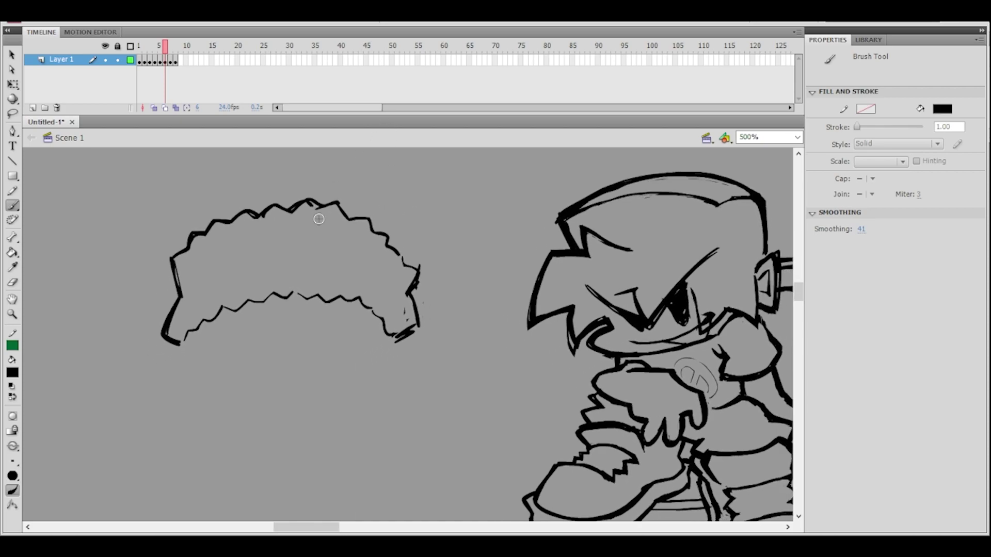
- Draw a tilted oval emblem with jagged inner shapes on the left part of the furry hat
mouse_move(245, 229)
mouse_down()
mouse_move(224, 236)
mouse_move(201, 288)
mouse_move(262, 270)
mouse_move(237, 232)
mouse_up()
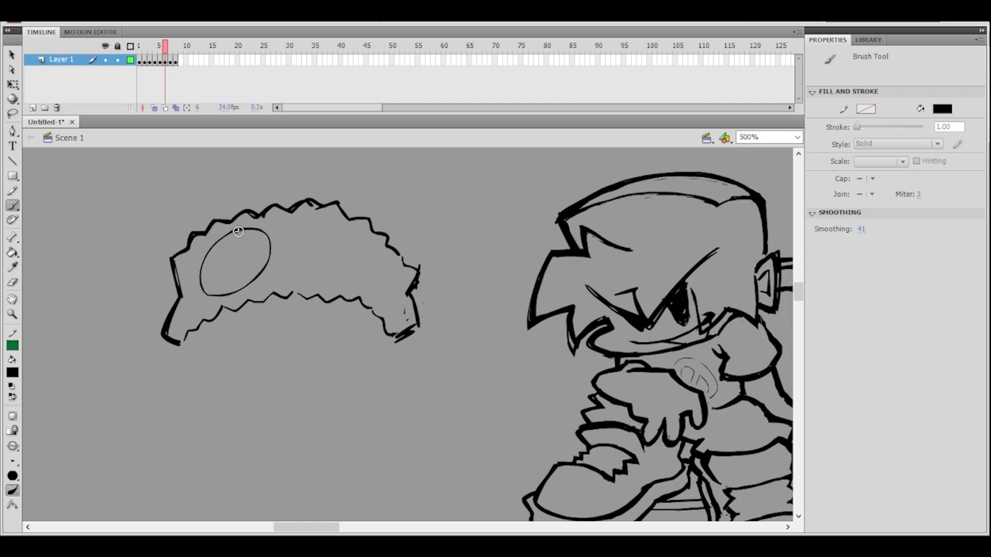
mouse_move(203, 289)
mouse_down()
mouse_move(263, 258)
mouse_move(262, 240)
mouse_move(202, 273)
mouse_move(263, 269)
mouse_move(238, 231)
mouse_move(218, 287)
mouse_move(259, 238)
mouse_move(236, 220)
mouse_up()
key(ctrl+z)
mouse_move(204, 280)
mouse_down()
mouse_move(235, 285)
mouse_move(234, 272)
mouse_move(266, 256)
mouse_move(203, 278)
mouse_move(210, 256)
mouse_move(230, 253)
mouse_move(225, 238)
mouse_move(267, 248)
mouse_up()
mouse_move(447, 214)
mouse_down()
mouse_move(438, 218)
mouse_move(433, 205)
mouse_move(446, 217)
mouse_up()
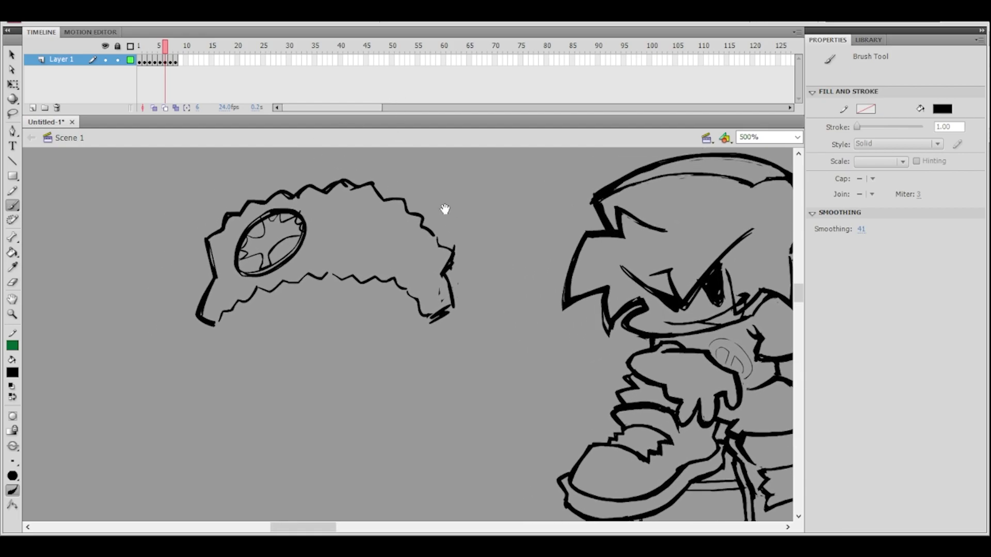
mouse_move(426, 254)
mouse_down()
mouse_move(416, 217)
mouse_move(425, 208)
mouse_move(428, 230)
mouse_up()
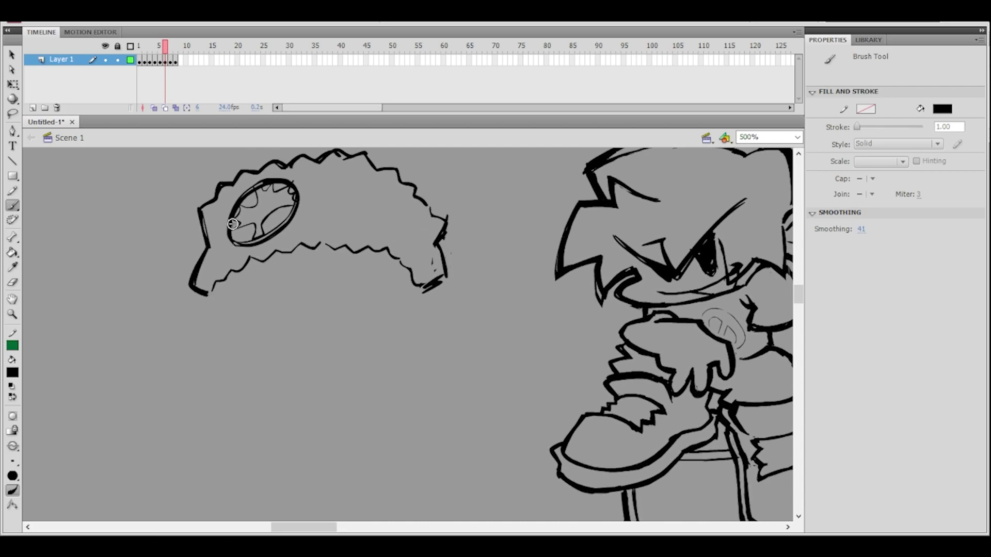
- Draw the hair fringe beneath the hat's brim, stepping down to a pointed tip on the right
mouse_move(417, 258)
mouse_down()
mouse_move(375, 247)
mouse_move(387, 273)
mouse_up()
drag(381, 229, 387, 237)
mouse_move(210, 268)
mouse_down()
mouse_move(251, 271)
mouse_move(234, 297)
mouse_move(316, 281)
mouse_up()
key(ctrl+z)
mouse_move(208, 268)
mouse_down()
mouse_move(308, 288)
mouse_move(318, 324)
mouse_move(353, 333)
mouse_up()
mouse_move(212, 271)
mouse_down()
mouse_move(355, 339)
mouse_move(344, 303)
mouse_move(365, 325)
mouse_up()
key(ctrl+z)
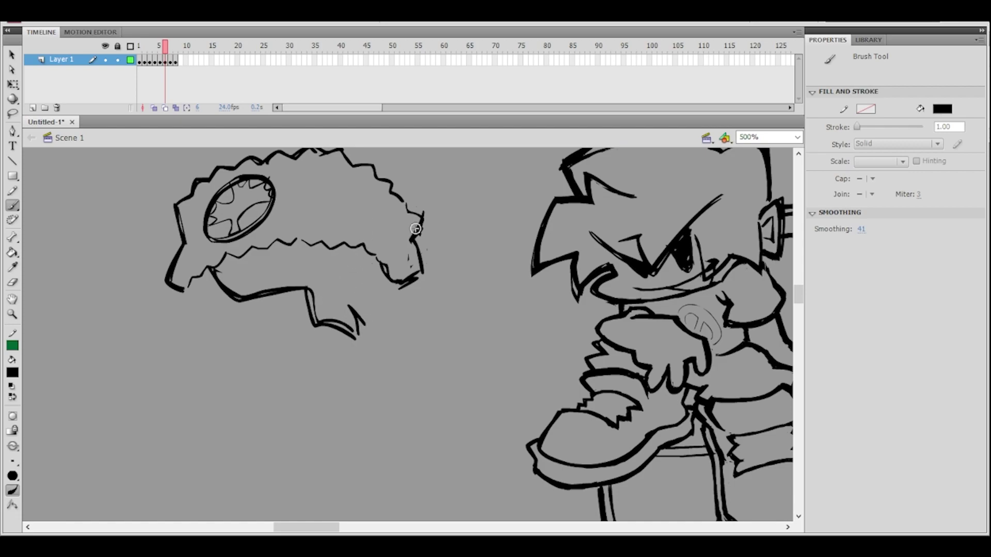
- Draw wavy hair locks hanging from both ends of the hat
mouse_move(408, 283)
mouse_down()
mouse_move(424, 296)
mouse_move(435, 359)
mouse_up()
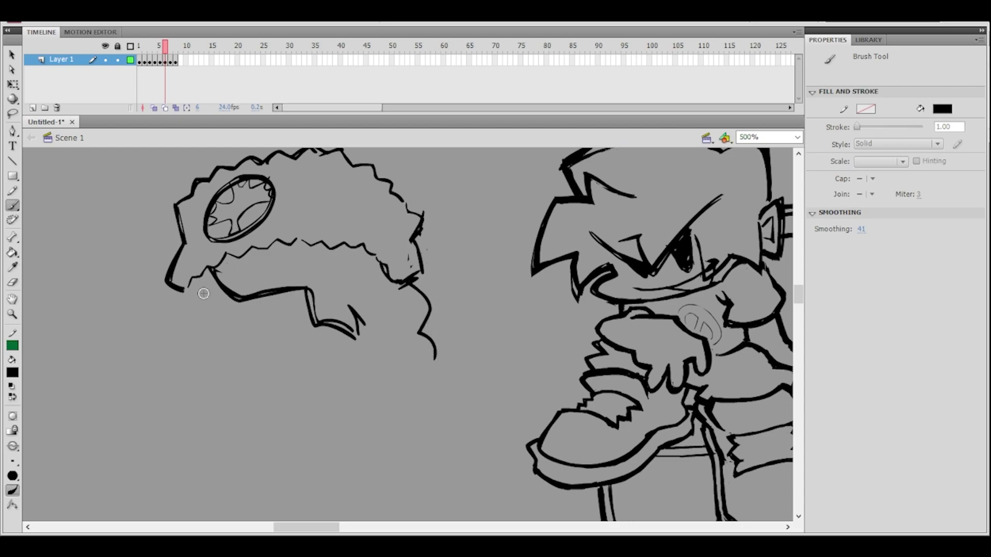
mouse_move(202, 271)
mouse_down()
mouse_move(188, 289)
mouse_move(200, 315)
mouse_move(185, 357)
mouse_move(223, 306)
mouse_move(187, 332)
mouse_up()
drag(391, 258, 361, 241)
mouse_move(170, 326)
mouse_down()
mouse_move(161, 368)
mouse_move(180, 369)
mouse_move(194, 395)
mouse_up()
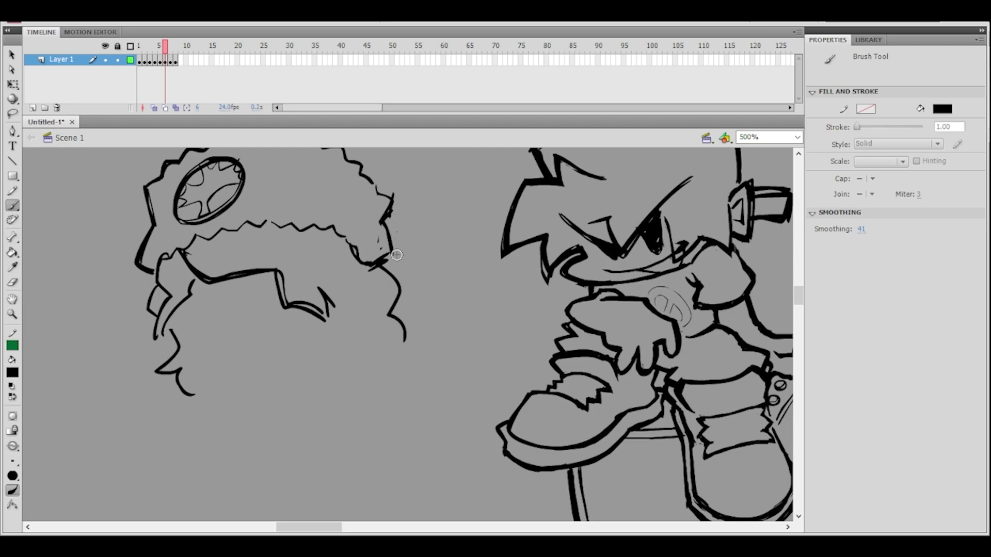
- Draw the left cheek line and both angled jaw lines of the face below the fringe
mouse_move(179, 312)
mouse_down()
mouse_move(201, 368)
mouse_move(238, 397)
mouse_up()
key(ctrl+z)
key(ctrl+z)
drag(194, 368, 227, 394)
key(ctrl+z)
drag(197, 392, 234, 423)
key(ctrl+z)
drag(197, 394, 238, 430)
key(ctrl+z)
mouse_move(196, 395)
mouse_down()
mouse_move(285, 435)
mouse_move(356, 361)
mouse_up()
key(ctrl+z)
drag(285, 433, 343, 388)
key(ctrl+z)
drag(289, 428, 349, 376)
key(ctrl+z)
drag(291, 430, 336, 393)
- Extend the hair on both sides of the face with inner strands and pointed, curling locks
mouse_move(338, 339)
mouse_down()
mouse_move(342, 377)
mouse_move(365, 389)
mouse_move(435, 359)
mouse_up()
drag(411, 394, 438, 416)
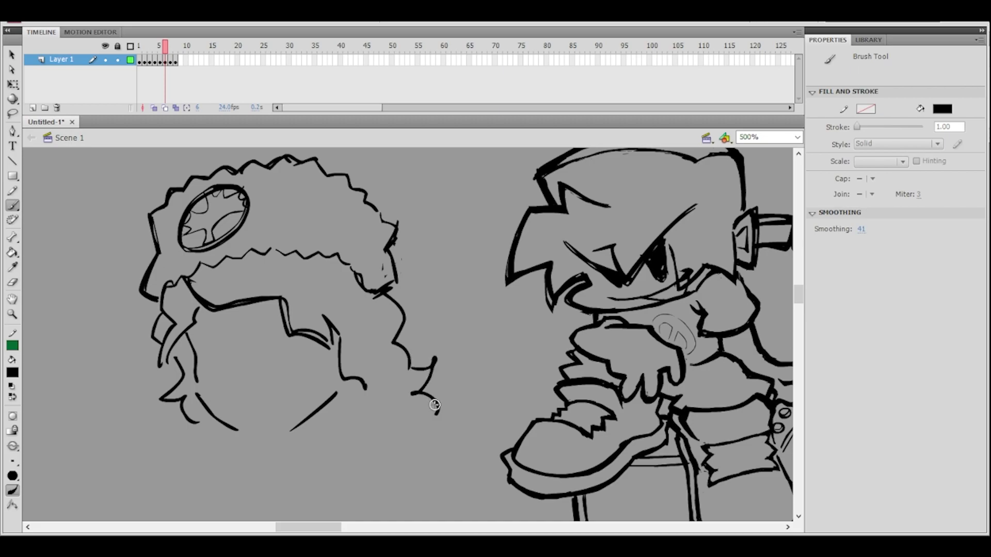
drag(474, 323, 502, 299)
key(ctrl+z)
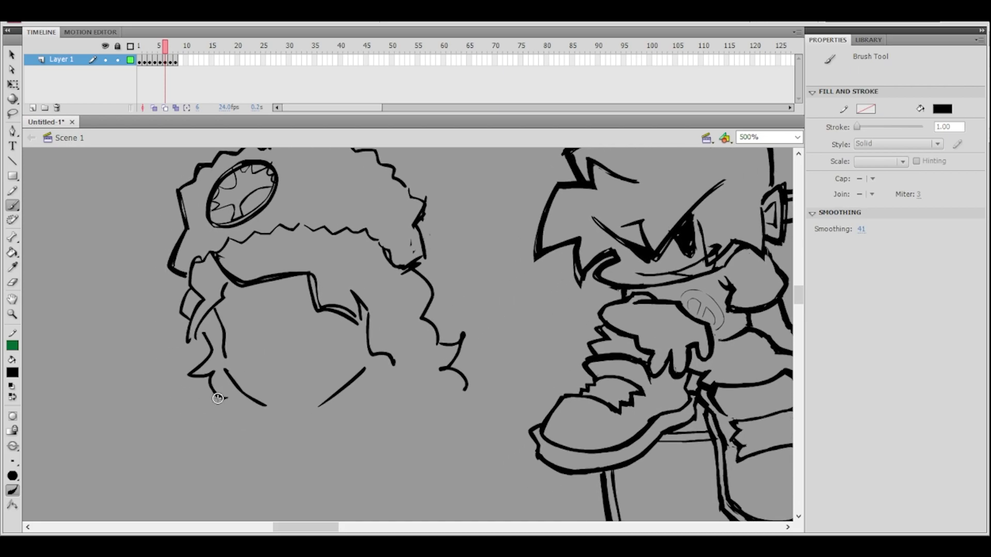
key(ctrl+z)
drag(216, 414, 214, 444)
key(ctrl+z)
drag(217, 396, 200, 437)
- Remove the right tip of the fringe and redraw it as a longer, sharper spike
drag(508, 269, 486, 264)
mouse_move(300, 303)
mouse_down()
mouse_move(328, 328)
mouse_move(299, 304)
mouse_move(322, 308)
mouse_move(320, 342)
mouse_move(315, 295)
mouse_up()
key(ctrl+z)
key(ctrl+z)
click(13, 113)
key(Delete)
mouse_move(382, 249)
mouse_down()
mouse_move(387, 267)
mouse_move(380, 255)
mouse_up()
click(18, 204)
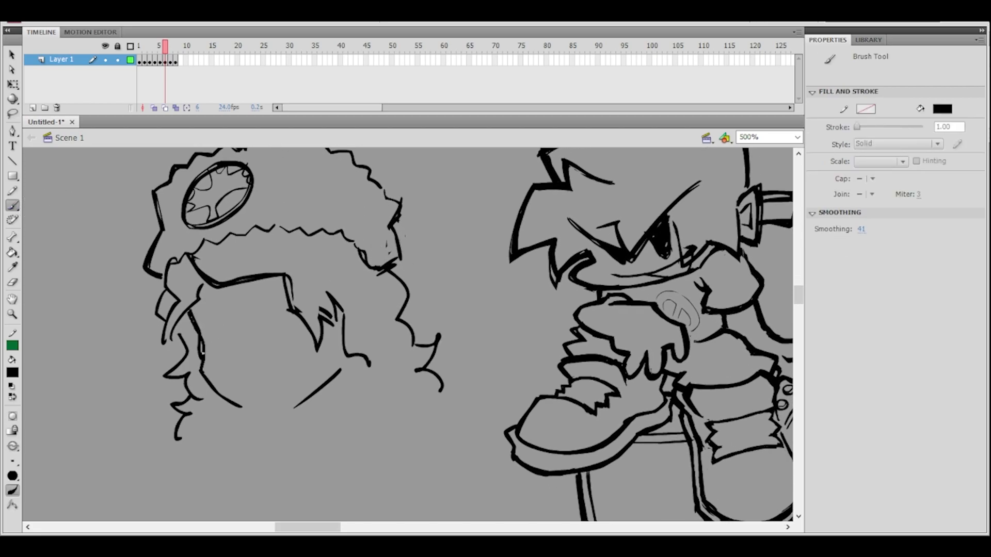
- Thicken the left cheek and jaw lines, and sketch a small arch with a jagged edge on the lower face
drag(397, 276, 361, 275)
drag(177, 380, 218, 411)
drag(195, 348, 223, 344)
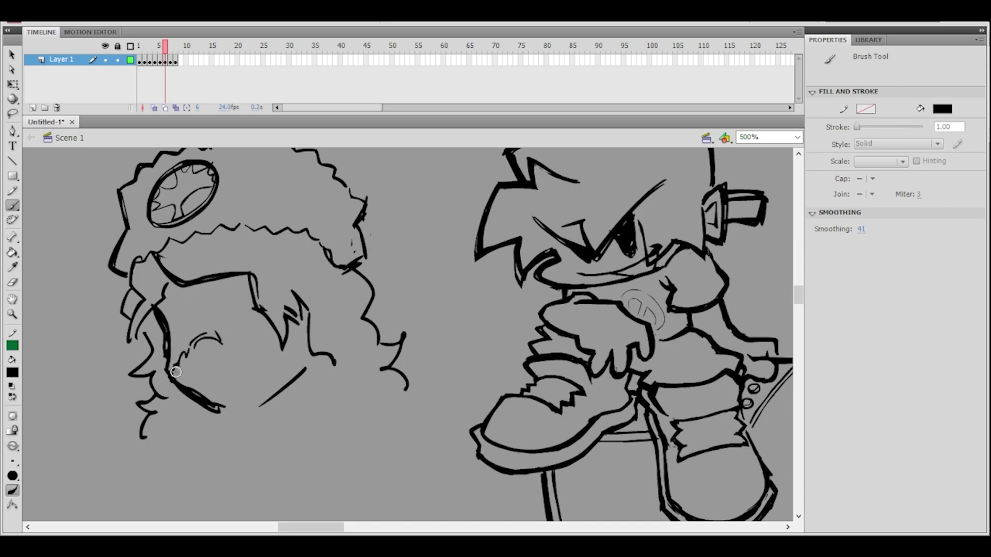
- Replace the smooth jaw with a jagged, pointed beard outline and draw a straight mouth line above it
click(12, 282)
drag(177, 378, 220, 410)
key(b)
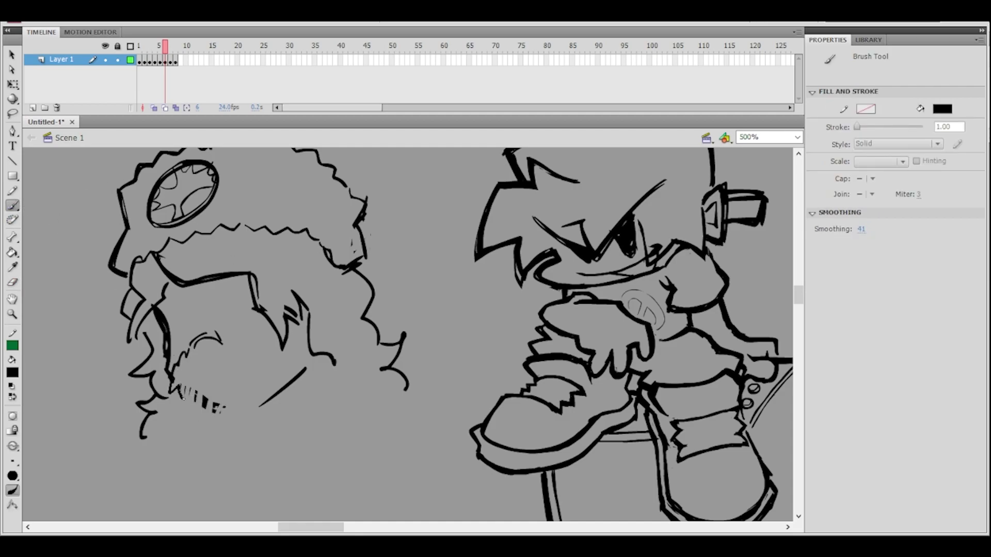
key(ctrl+z)
mouse_move(178, 373)
mouse_down()
mouse_move(168, 383)
mouse_move(230, 424)
mouse_up()
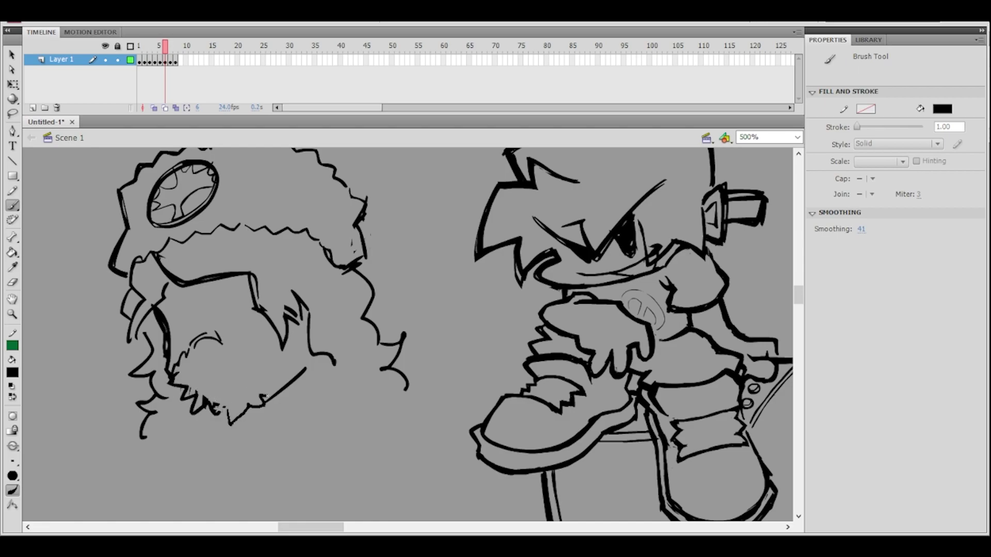
drag(303, 364, 305, 363)
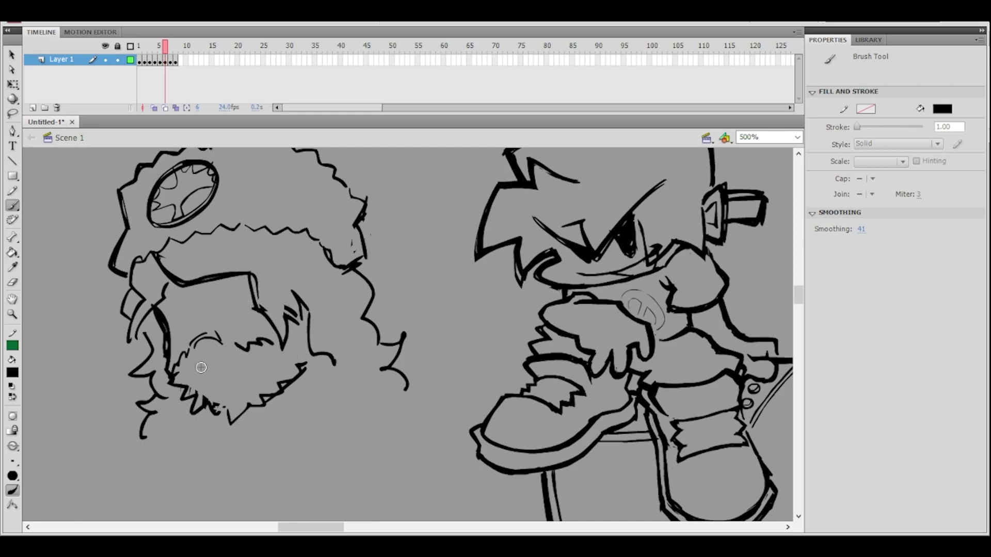
drag(196, 381, 263, 365)
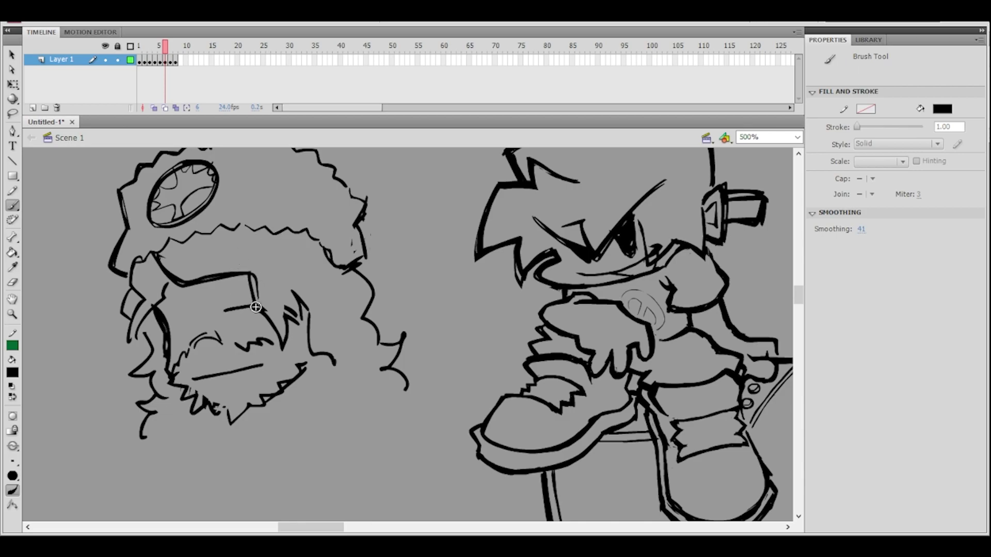
- Draw two half-closed eyes with flat upper lids on the bearded character's face
drag(226, 313, 258, 308)
drag(171, 323, 200, 316)
key(ctrl+z)
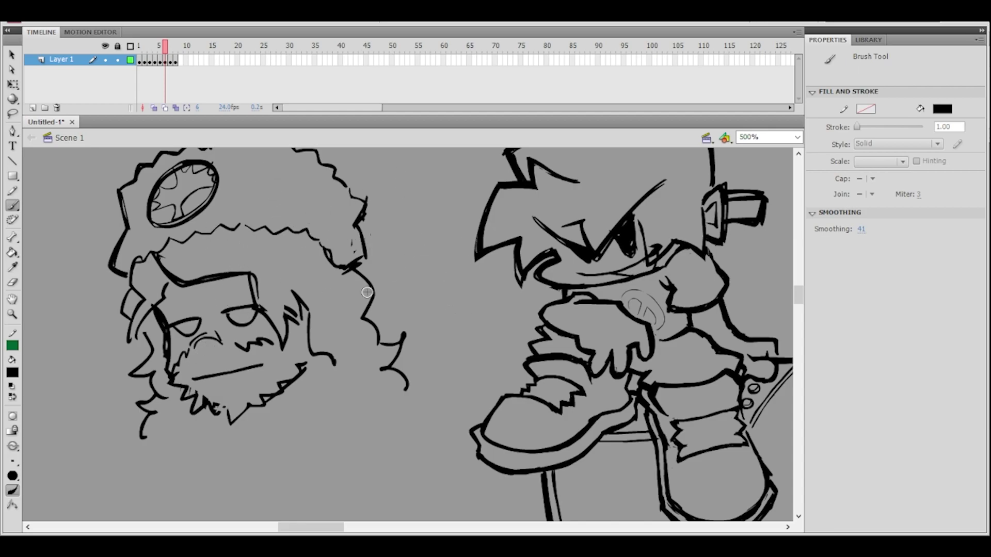
- Add a rounded nose, a closed mouth with jagged teeth and a small brow crease to the bearded face
drag(193, 348, 213, 341)
key(ctrl+z)
drag(203, 365, 190, 377)
key(ctrl+z)
drag(243, 360, 262, 365)
mouse_move(387, 303)
mouse_down()
mouse_move(387, 332)
mouse_move(380, 307)
mouse_up()
mouse_move(423, 257)
mouse_down()
mouse_move(476, 309)
mouse_move(466, 271)
mouse_up()
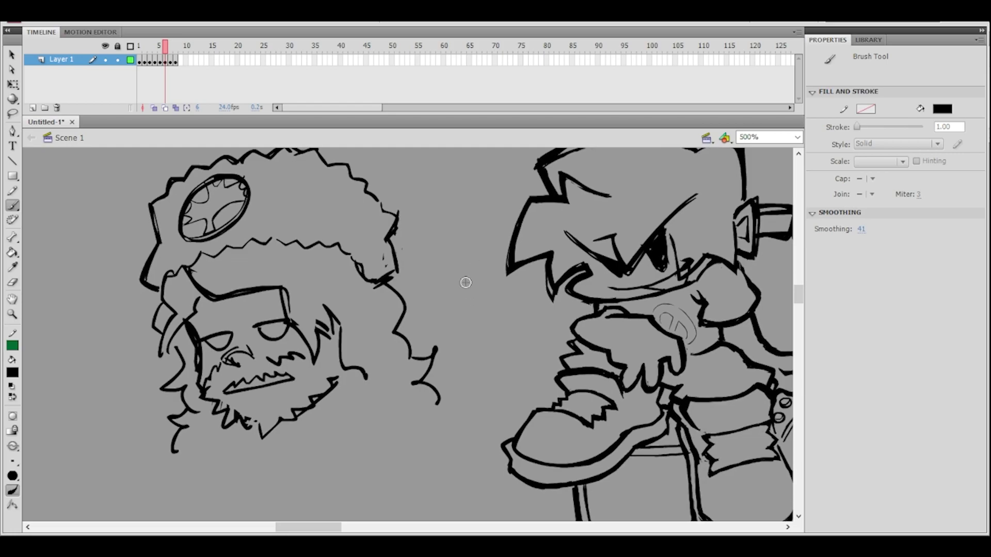
drag(246, 322, 258, 308)
- Sketch the angular jacket collar and shoulder lines below the bearded character's head
drag(431, 274, 406, 227)
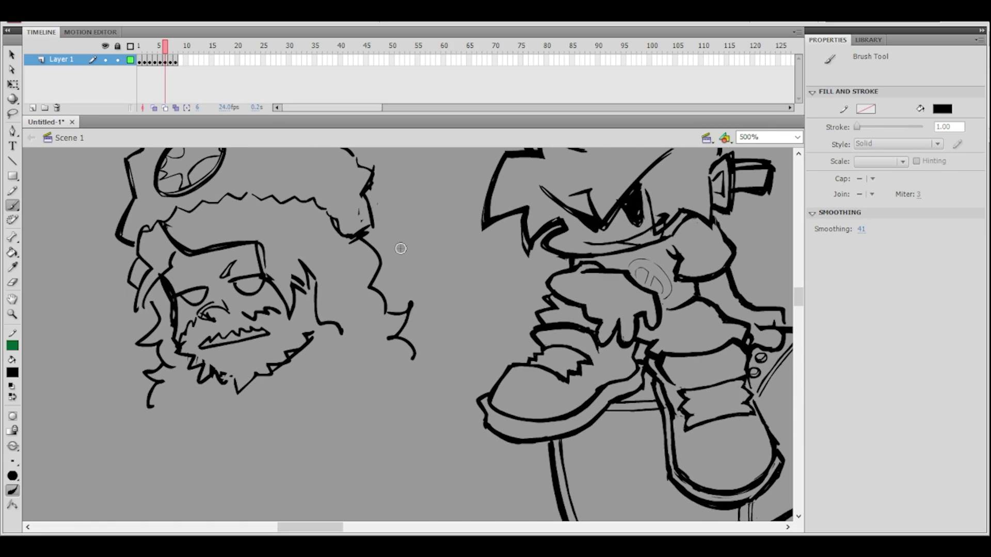
drag(372, 300, 390, 272)
mouse_move(345, 314)
mouse_down()
mouse_move(293, 386)
mouse_move(320, 391)
mouse_move(299, 415)
mouse_up()
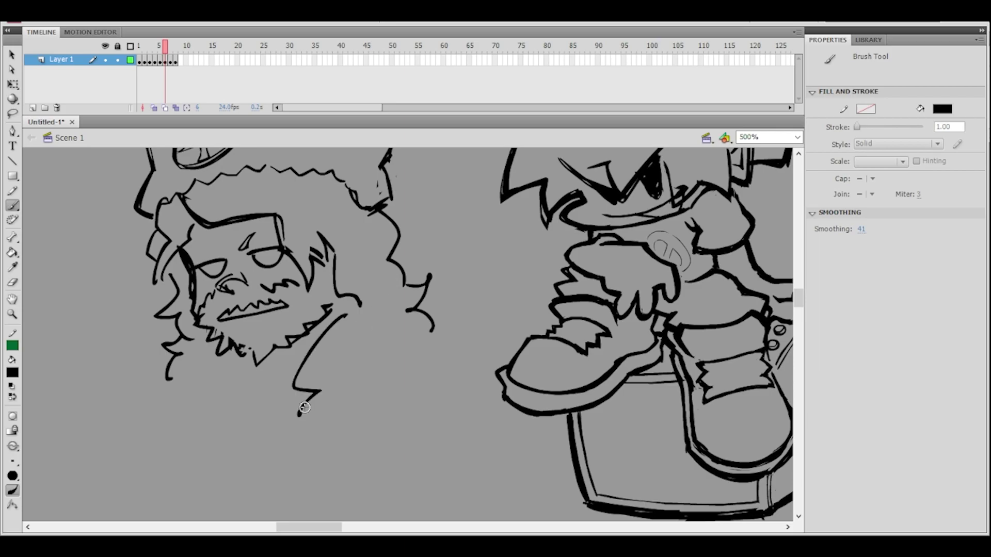
drag(205, 359, 194, 417)
mouse_move(464, 263)
mouse_down()
mouse_move(442, 294)
mouse_move(440, 280)
mouse_up()
mouse_move(370, 339)
mouse_down()
mouse_move(438, 375)
mouse_move(447, 385)
mouse_move(435, 417)
mouse_up()
- Add two hanging drawstrings, a curved neckline and an inner collar line to the jacket
drag(301, 419, 309, 457)
drag(219, 426, 231, 427)
mouse_move(221, 429)
mouse_down()
mouse_move(224, 456)
mouse_move(236, 422)
mouse_move(273, 422)
mouse_up()
drag(217, 379, 232, 410)
mouse_move(454, 273)
mouse_down()
mouse_move(441, 307)
mouse_move(428, 287)
mouse_up()
drag(296, 409, 295, 408)
- Draw the hat's crown as a thick arc above the fur band, sloping down on the right side
mouse_move(428, 274)
mouse_down()
mouse_move(435, 314)
mouse_move(485, 292)
mouse_move(480, 334)
mouse_move(417, 324)
mouse_up()
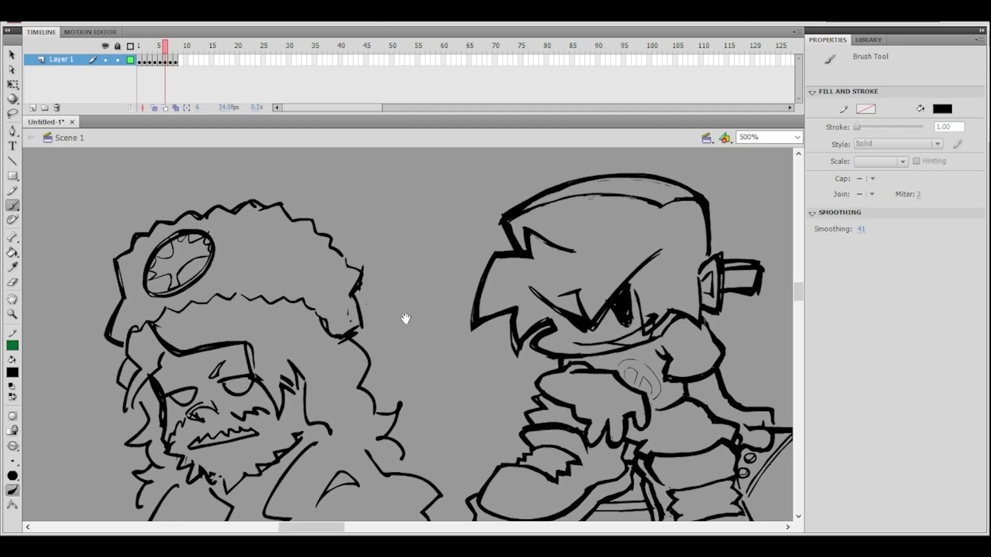
drag(229, 183, 217, 246)
mouse_move(135, 289)
mouse_down()
mouse_move(239, 236)
mouse_move(279, 228)
mouse_up()
key(ctrl+z)
mouse_move(155, 284)
mouse_down()
mouse_move(314, 248)
mouse_move(355, 284)
mouse_move(378, 329)
mouse_move(421, 337)
mouse_up()
mouse_move(406, 256)
mouse_down()
mouse_move(416, 175)
mouse_move(411, 240)
mouse_up()
drag(280, 229, 333, 235)
drag(375, 295, 383, 312)
drag(328, 235, 385, 312)
drag(454, 294, 457, 250)
- Draw the hat's drooping tail with a curved lower edge joining the fur band on the right
mouse_move(364, 355)
mouse_down()
mouse_move(398, 352)
mouse_move(377, 362)
mouse_move(417, 313)
mouse_up()
key(ctrl+z)
key(ctrl+z)
drag(363, 356, 411, 311)
drag(364, 355, 386, 353)
mouse_move(416, 307)
mouse_down()
mouse_move(393, 340)
mouse_move(451, 311)
mouse_up()
mouse_move(464, 275)
mouse_down()
mouse_move(431, 256)
mouse_move(454, 273)
mouse_move(464, 227)
mouse_up()
key(ctrl+z)
- Sketch a furry, jagged pom-pom at the end of the hat's tail
key(ctrl+minus)
mouse_move(464, 227)
mouse_down()
mouse_move(467, 265)
mouse_move(364, 242)
mouse_move(317, 361)
mouse_move(251, 482)
mouse_move(195, 190)
mouse_up()
click(12, 114)
drag(274, 269, 208, 267)
click(234, 237)
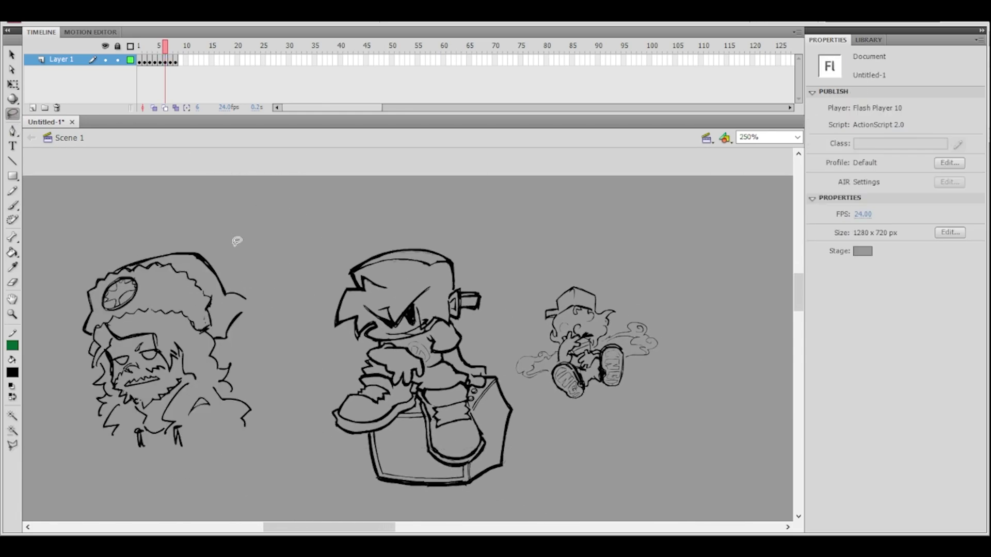
ctrl+click(266, 299)
drag(325, 330, 282, 256)
click(12, 206)
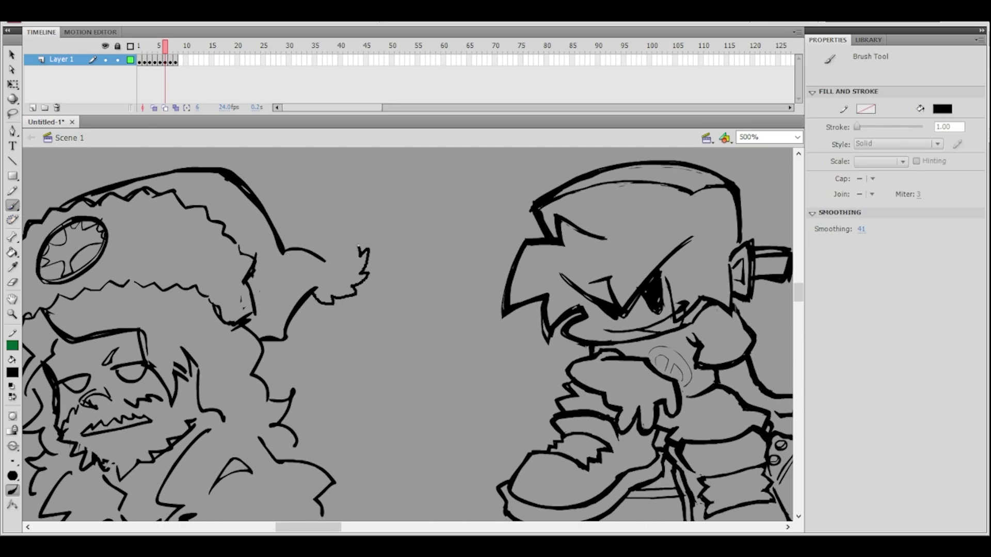
mouse_move(389, 239)
mouse_down()
mouse_move(590, 223)
mouse_move(559, 204)
mouse_move(518, 236)
mouse_move(506, 219)
mouse_up()
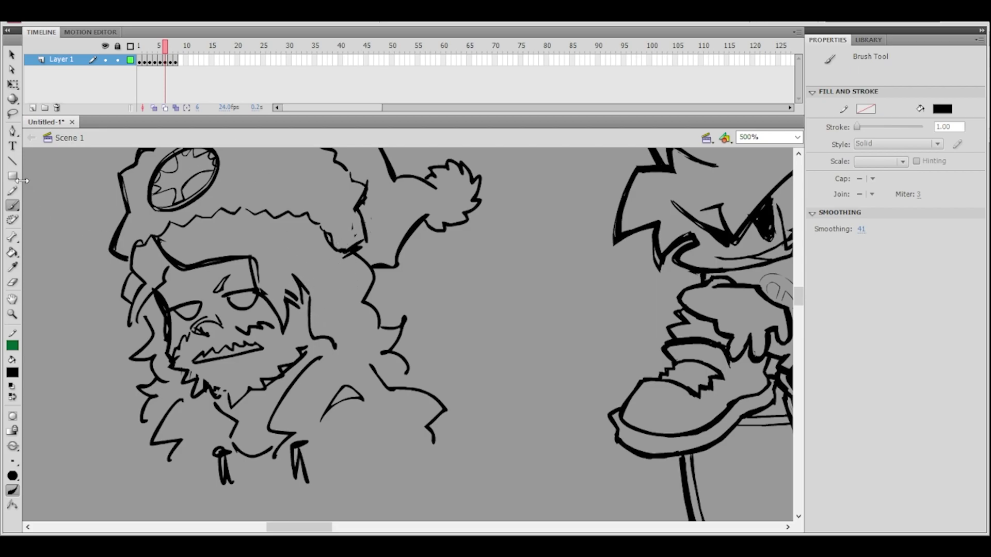
- Lasso and delete the straight fringe and the hair strands right of the bearded character's face
click(17, 114)
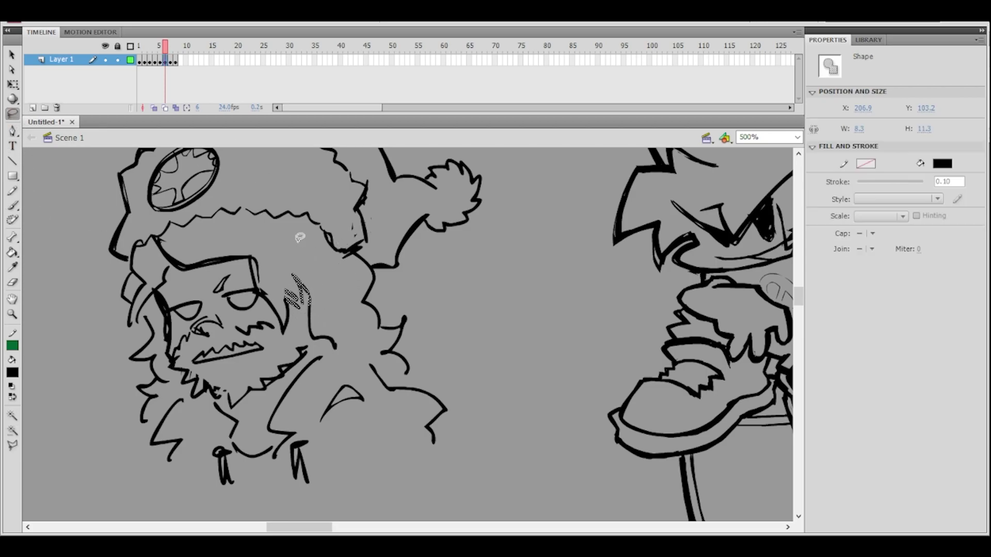
drag(205, 258, 252, 227)
key(Delete)
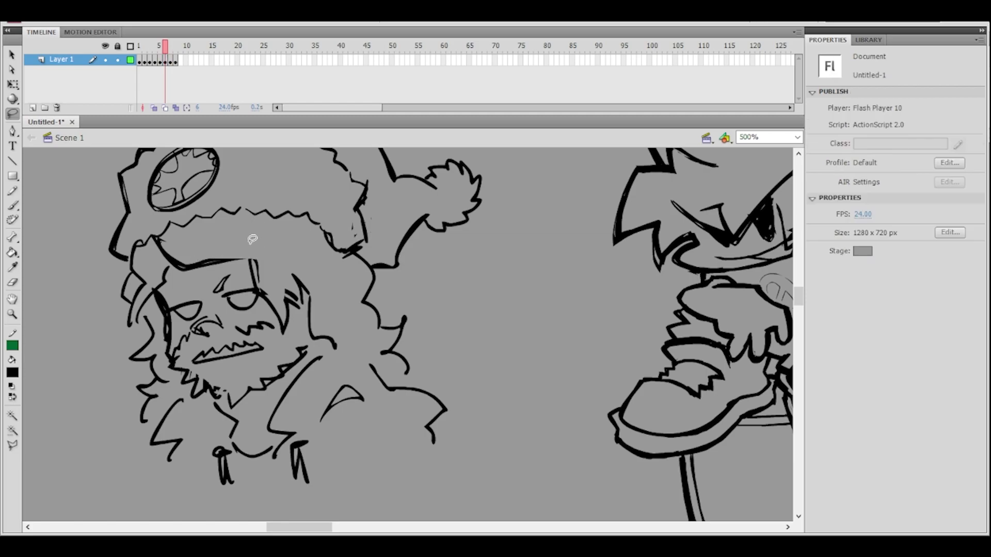
mouse_move(160, 239)
mouse_down()
mouse_move(189, 266)
mouse_move(247, 272)
mouse_move(302, 335)
mouse_move(321, 261)
mouse_up()
key(Delete)
mouse_move(331, 306)
mouse_down()
mouse_move(334, 347)
mouse_move(333, 310)
mouse_up()
key(Delete)
key(b)
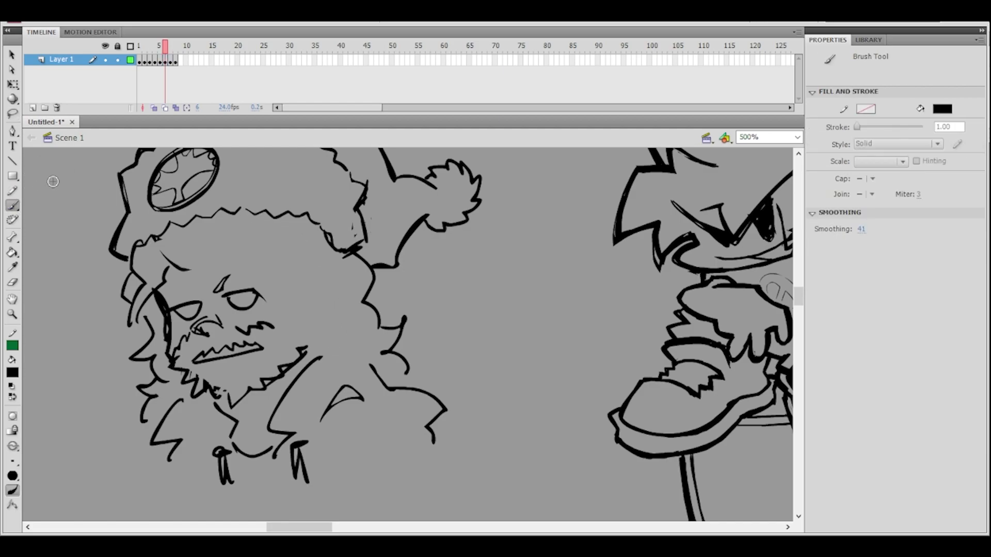
- Redraw the fringe with pointed and rounded locks, and extend jagged hair along the right of the face
mouse_move(213, 288)
mouse_down()
mouse_move(220, 262)
mouse_move(165, 256)
mouse_up()
key(ctrl+z)
drag(288, 305, 289, 303)
key(ctrl+z)
drag(163, 256, 202, 287)
mouse_move(267, 281)
mouse_down()
mouse_move(277, 317)
mouse_move(350, 302)
mouse_move(309, 332)
mouse_move(335, 361)
mouse_move(369, 352)
mouse_up()
key(ctrl+z)
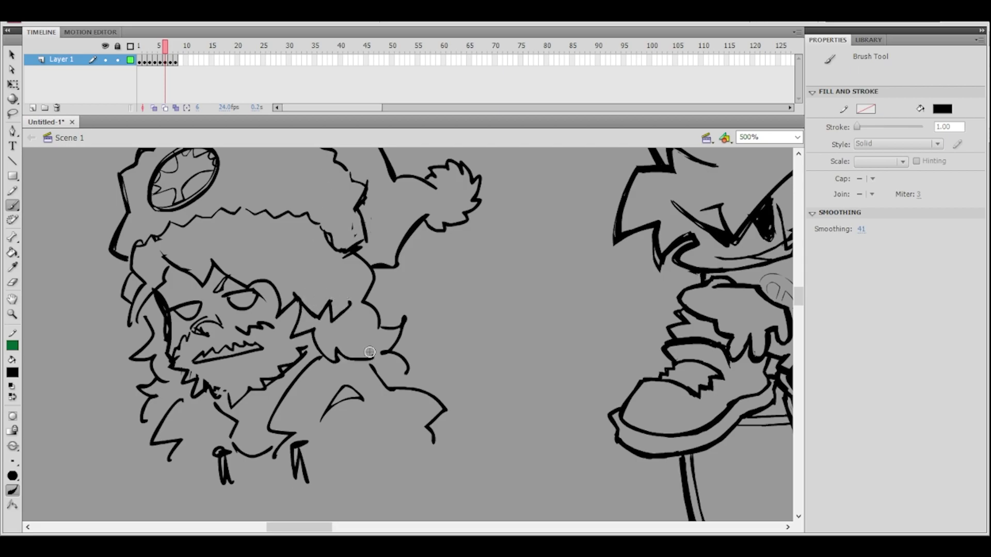
- Undo the redrawn fringe and side hair, back to the original straight fringe and strands
ctrl+shift+click(424, 300)
ctrl+click(401, 336)
mouse_move(427, 333)
mouse_down()
mouse_move(400, 303)
mouse_move(412, 335)
mouse_up()
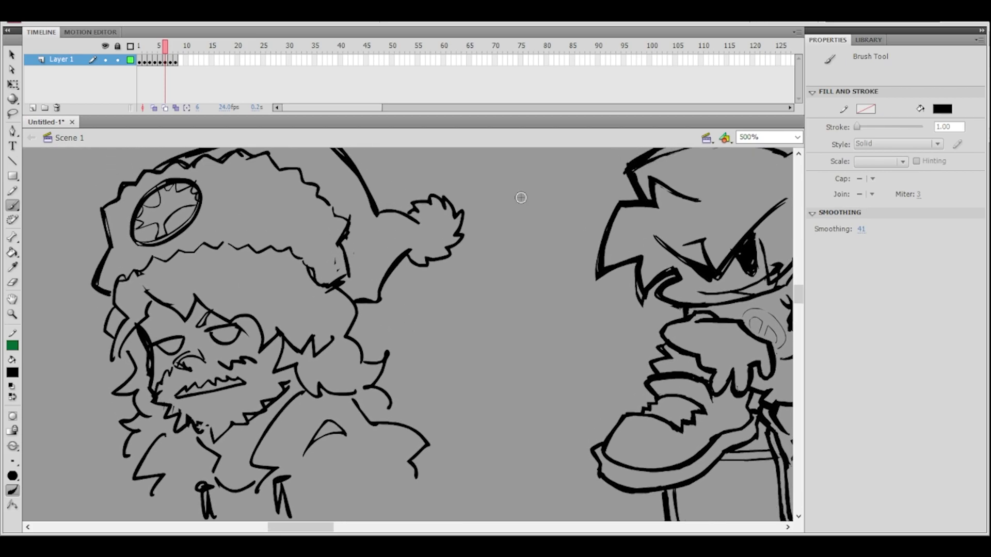
key(ctrl+z)
key(ctrl+z)
key(ctrl+z)
key(ctrl+z)
key(ctrl+z)
key(ctrl+z)
- Add a jagged hair edge right of the bearded face and erase the excess ink in the side strands
mouse_move(288, 320)
mouse_down()
mouse_move(297, 345)
mouse_move(337, 339)
mouse_up()
drag(400, 274, 423, 240)
ctrl+shift+click(412, 282)
ctrl+click(394, 331)
drag(395, 334, 360, 302)
key(e)
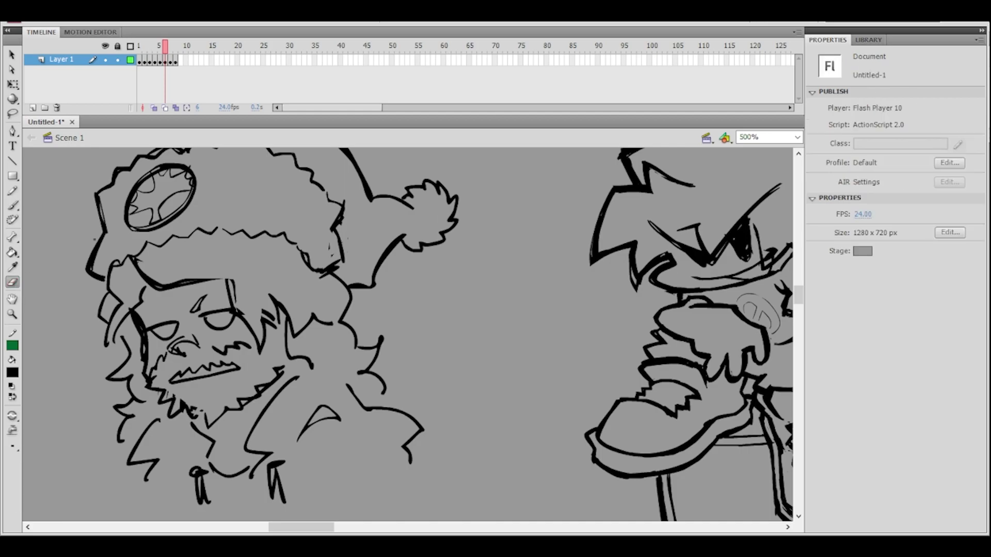
drag(268, 314, 271, 298)
mouse_move(421, 267)
mouse_down()
mouse_move(418, 254)
mouse_move(444, 270)
mouse_move(430, 250)
mouse_up()
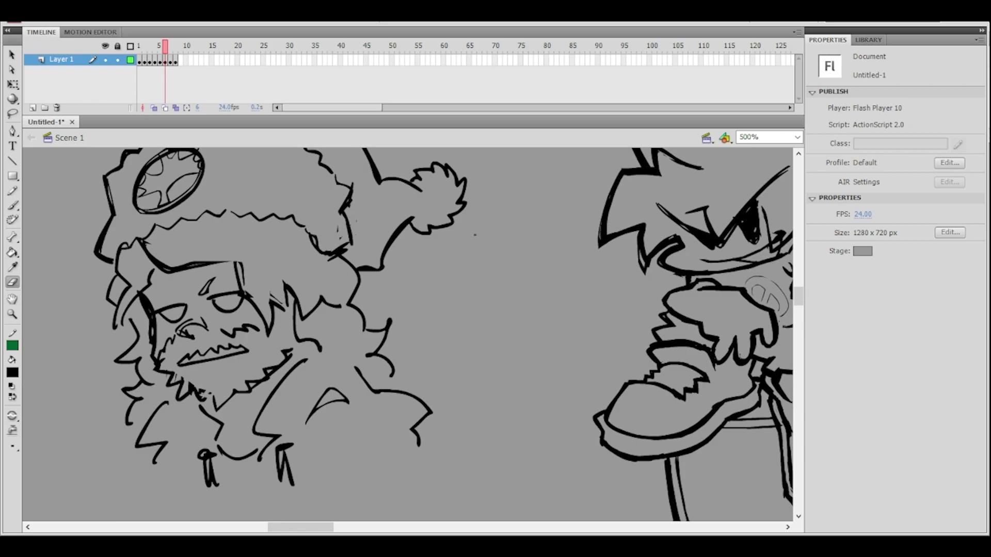
- Sketch a small second head's messy hair and spiky fringe between the bearded character and the seated character
key(b)
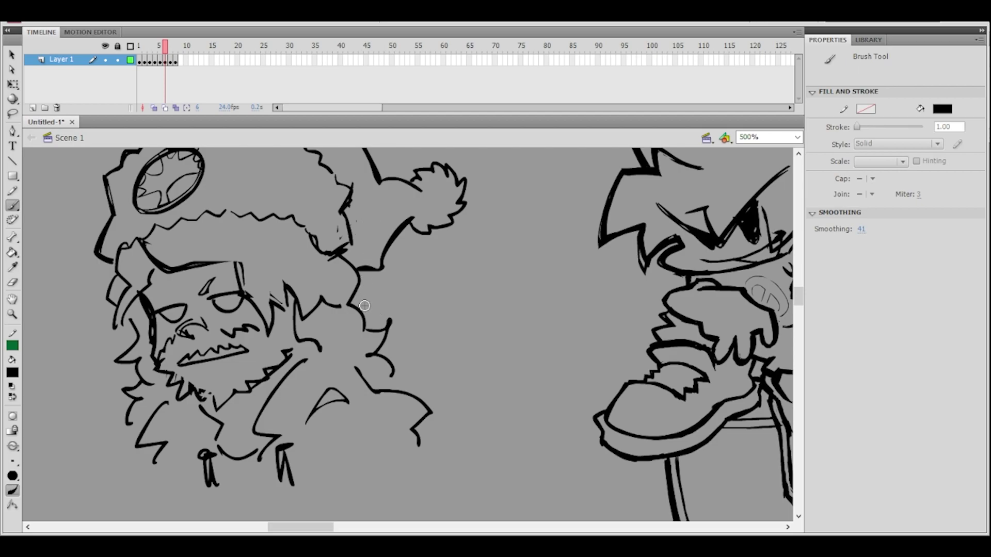
mouse_move(451, 251)
mouse_down()
mouse_move(469, 303)
mouse_move(463, 321)
mouse_up()
ctrl+shift+click(417, 314)
ctrl+click(405, 360)
drag(407, 372, 400, 332)
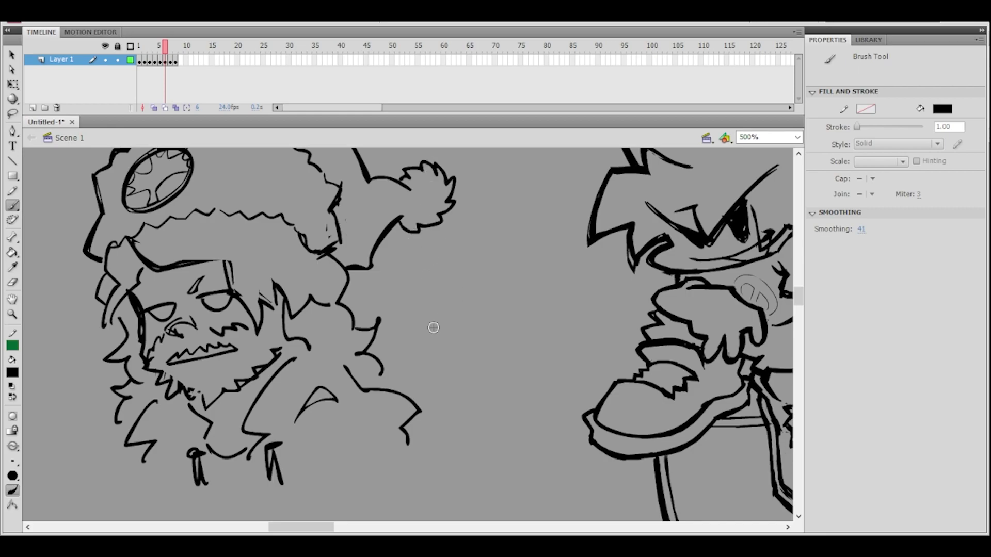
mouse_move(454, 299)
mouse_down()
mouse_move(287, 254)
mouse_move(320, 269)
mouse_up()
key(ctrl+z)
mouse_move(294, 234)
mouse_down()
mouse_move(308, 253)
mouse_move(363, 264)
mouse_up()
drag(294, 261, 267, 274)
key(ctrl+z)
drag(293, 208, 328, 198)
drag(364, 235, 373, 251)
drag(287, 213, 263, 270)
- Draw short cheek lines down both sides of the small head's face
drag(291, 307, 347, 288)
key(ctrl+z)
mouse_move(277, 283)
mouse_down()
mouse_move(306, 318)
mouse_move(346, 312)
mouse_move(340, 270)
mouse_move(280, 303)
mouse_up()
drag(364, 270, 356, 289)
key(ctrl+z)
key(ctrl+z)
drag(276, 275, 281, 297)
drag(365, 270, 359, 288)
- Darken the small head's left hair edge and the underside of its fringe, and extend the lower left side
drag(265, 276, 276, 286)
drag(325, 264, 361, 278)
drag(329, 260, 361, 266)
drag(271, 288, 262, 304)
key(ctrl+z)
mouse_move(278, 296)
mouse_down()
mouse_move(275, 306)
mouse_move(290, 317)
mouse_up()
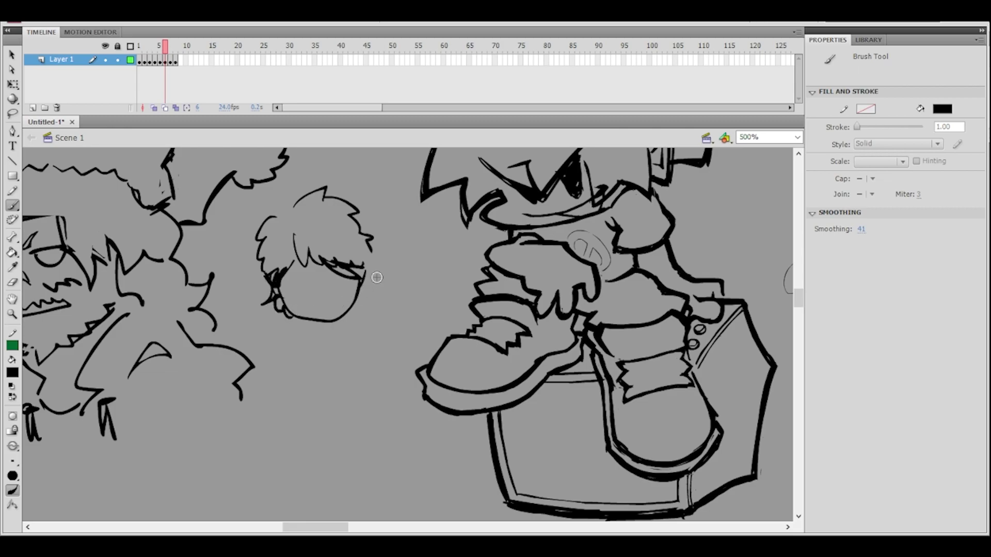
- Finish the small head with side tufts, eyes and a toothy grin, and draw an arrow toward the bearded character
drag(370, 272, 361, 316)
mouse_move(298, 305)
mouse_down()
mouse_move(347, 292)
mouse_move(307, 291)
mouse_move(330, 282)
mouse_up()
key(space)
mouse_move(434, 235)
mouse_down()
mouse_move(411, 288)
mouse_move(410, 269)
mouse_up()
drag(270, 335, 282, 361)
mouse_move(289, 339)
mouse_down()
mouse_move(292, 355)
mouse_move(304, 353)
mouse_up()
drag(307, 335, 320, 349)
drag(320, 327, 328, 342)
key(space)
mouse_move(399, 290)
mouse_down()
mouse_move(438, 270)
mouse_move(626, 239)
mouse_move(617, 292)
mouse_up()
mouse_move(438, 318)
mouse_down()
mouse_move(411, 328)
mouse_move(414, 316)
mouse_move(417, 338)
mouse_up()
key(space)
mouse_move(598, 245)
mouse_down()
mouse_move(575, 286)
mouse_move(558, 279)
mouse_up()
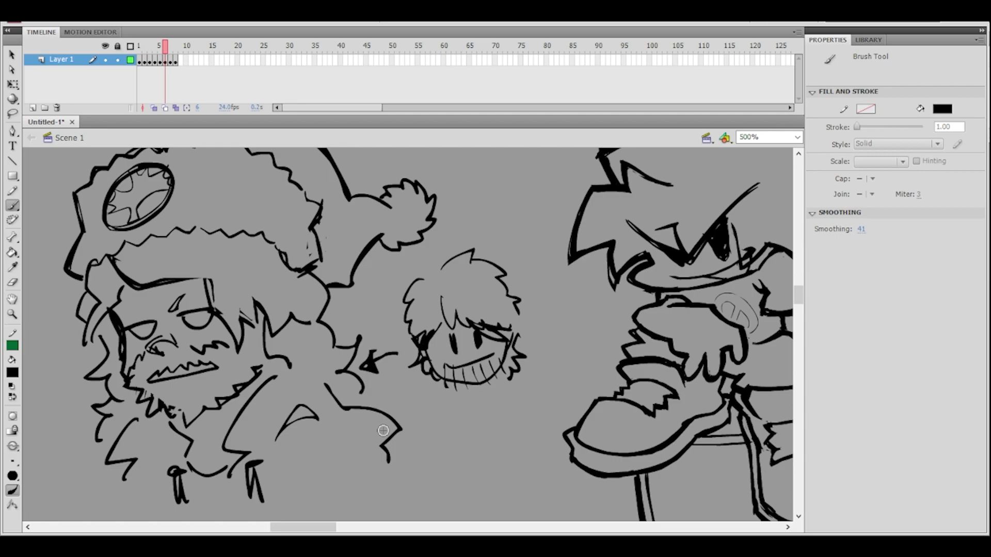
- Lasso the bearded character and the small head, group the sketches and delete the group
key(l)
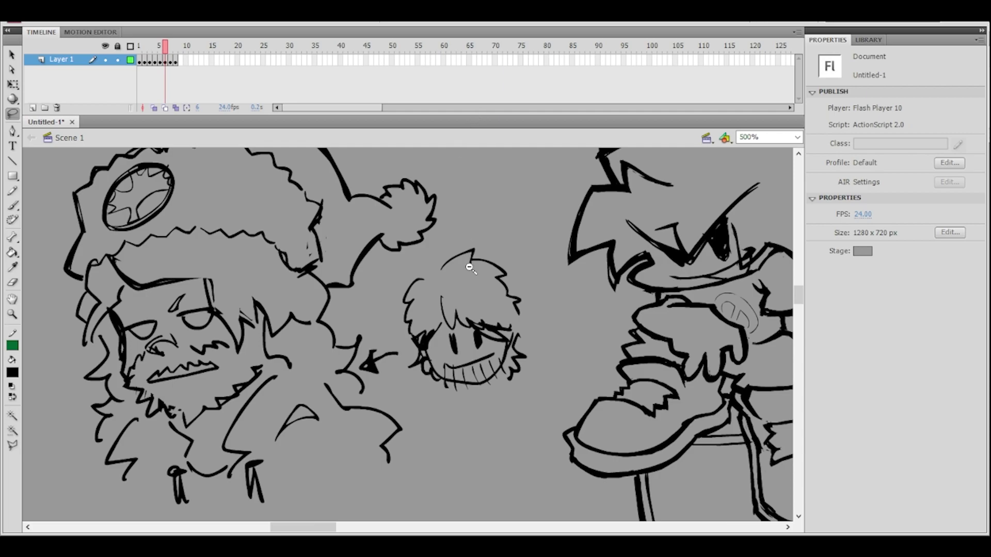
key(ctrl+minus)
drag(469, 322, 455, 300)
mouse_move(353, 234)
mouse_down()
mouse_move(132, 379)
mouse_move(351, 470)
mouse_move(379, 407)
mouse_move(432, 362)
mouse_move(428, 311)
mouse_move(391, 218)
mouse_up()
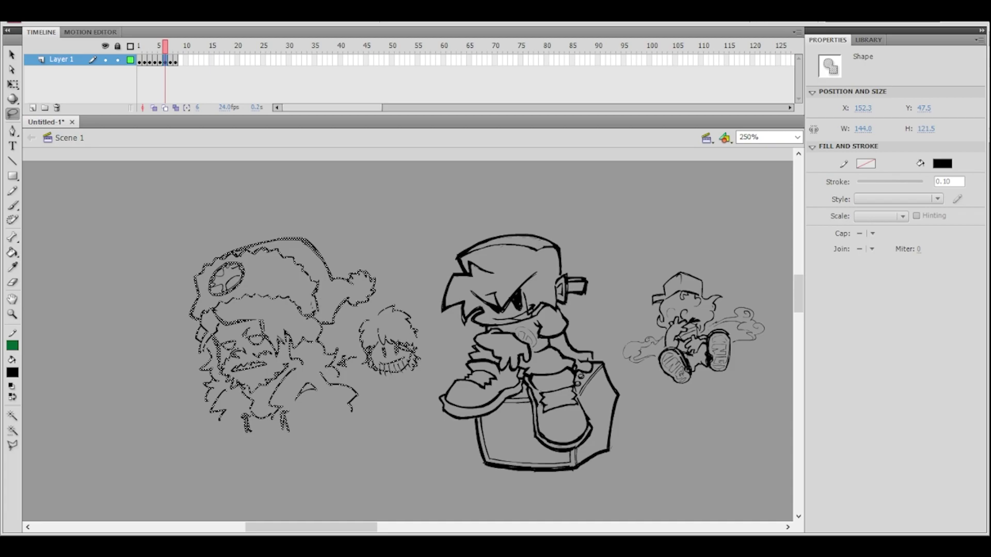
key(ctrl+g)
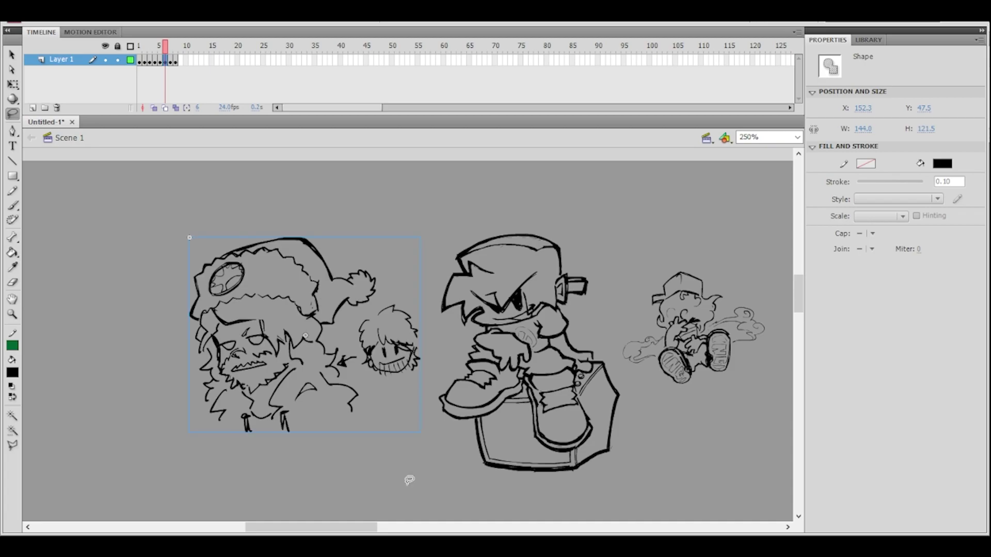
key(Delete)
- Lasso the small capped character with the smoke clouds, right of the seated character, and delete it
key(ctrl+equal)
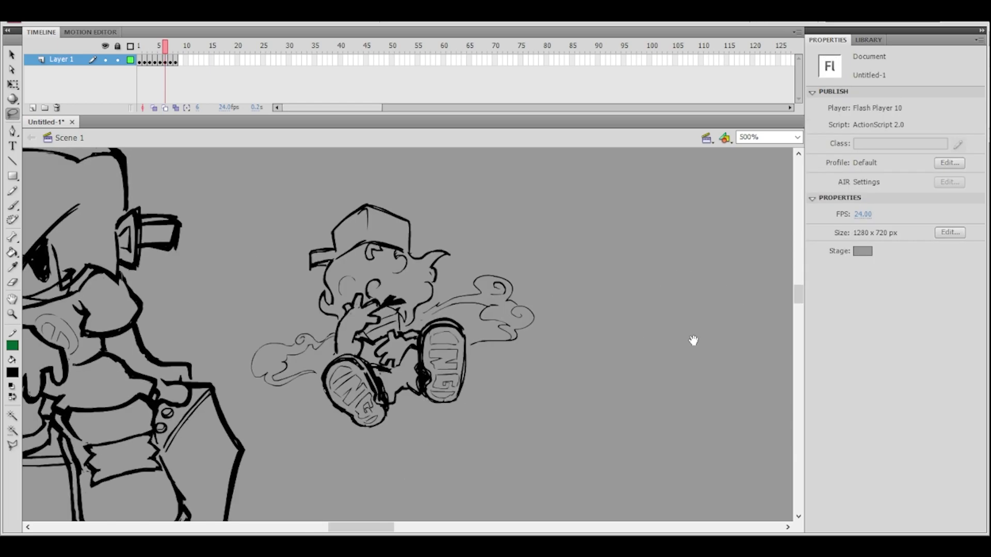
mouse_move(388, 169)
mouse_down()
mouse_move(237, 265)
mouse_move(544, 430)
mouse_move(578, 233)
mouse_up()
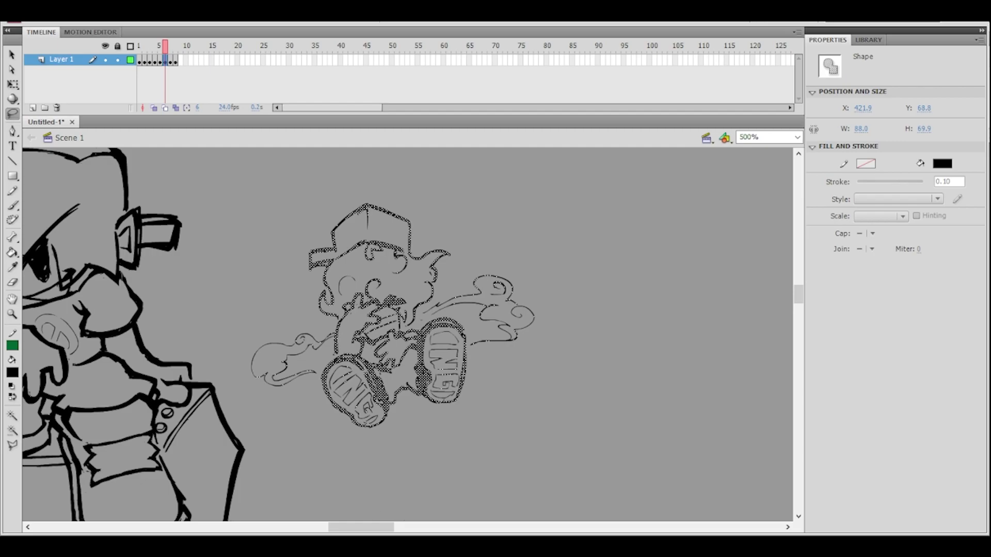
key(Return)
key(Delete)
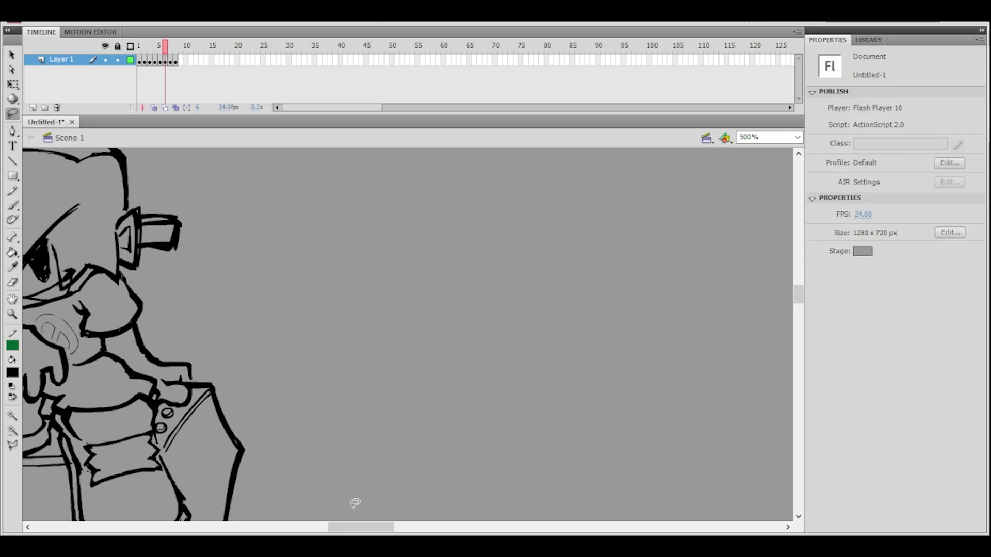
- Switch back to the Brush tool for the seated character's line art
ctrl+alt+click(333, 335)
drag(336, 354, 370, 323)
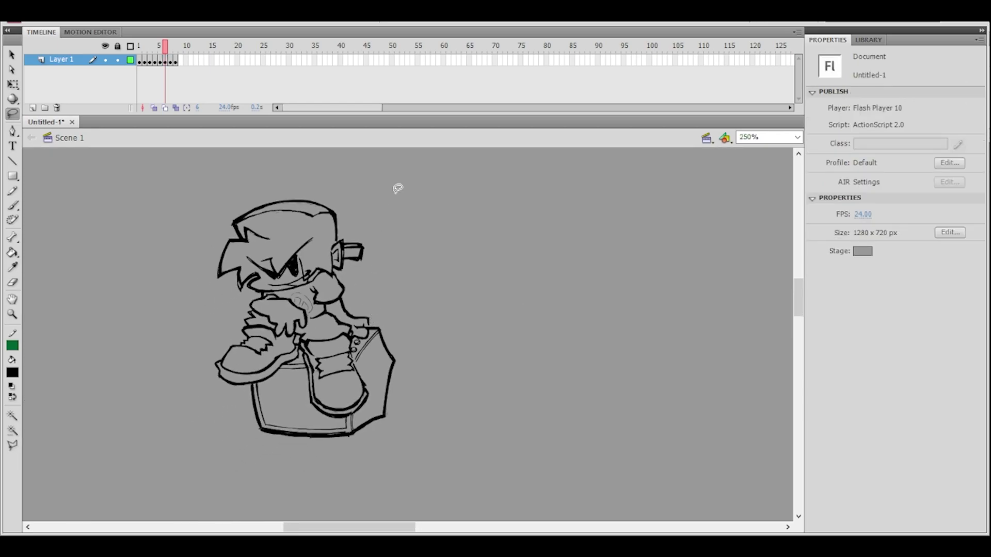
key(ctrl+equal)
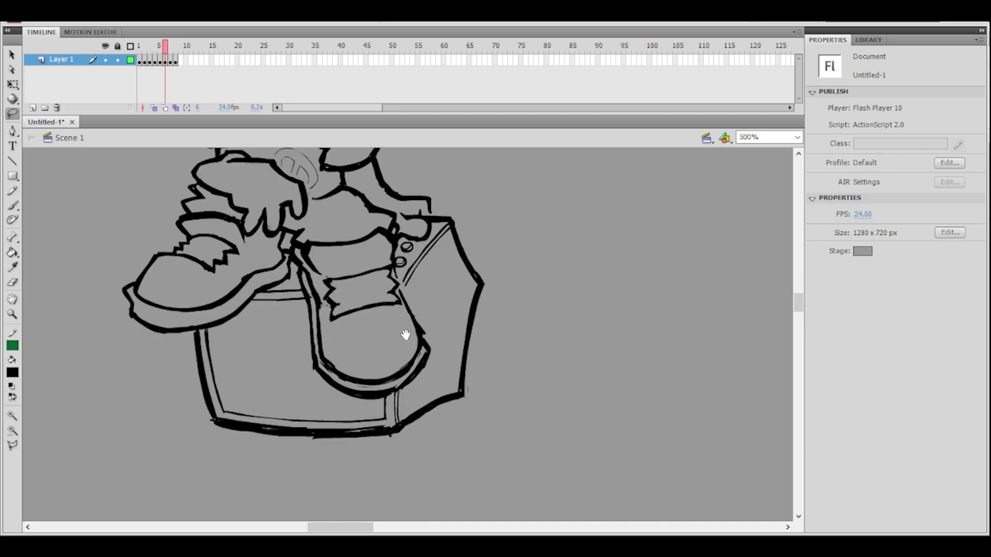
scroll(400, 340, up, 3)
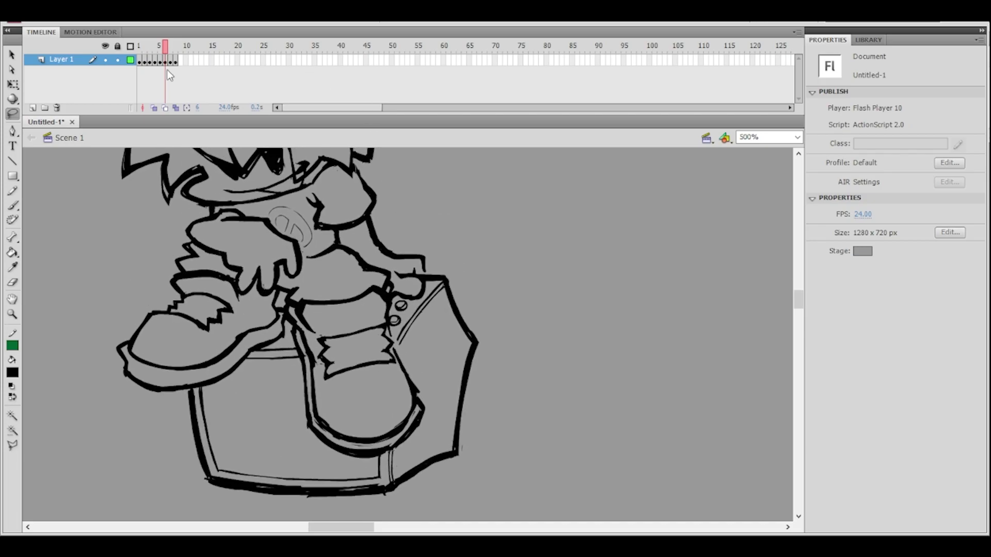
mouse_move(164, 48)
mouse_down()
mouse_move(173, 49)
mouse_move(165, 50)
mouse_up()
key(ctrl+minus)
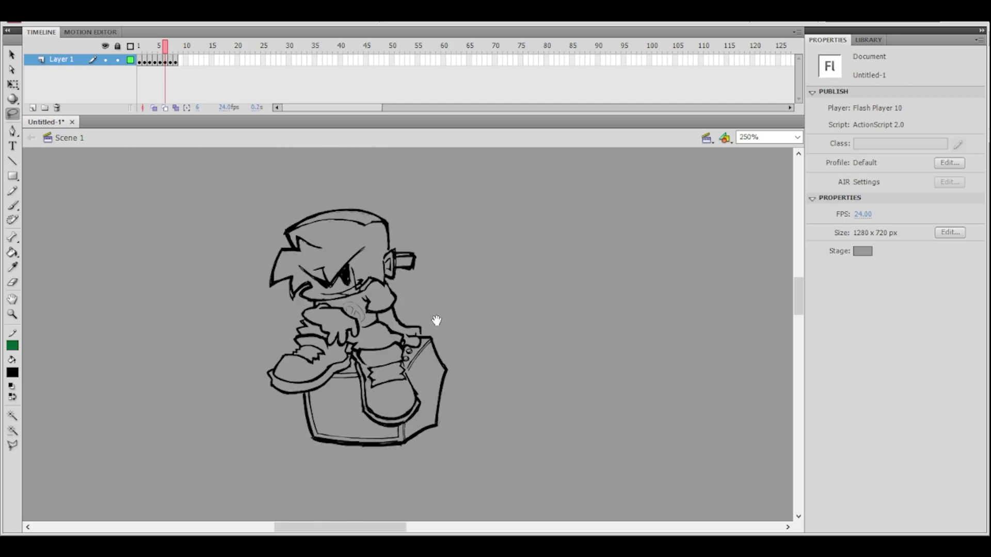
drag(438, 319, 394, 298)
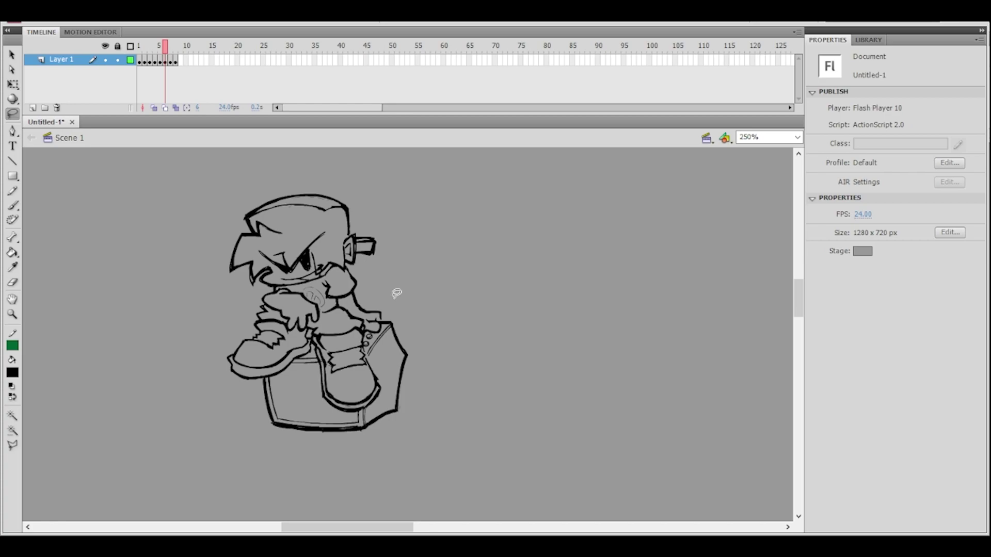
click(13, 205)
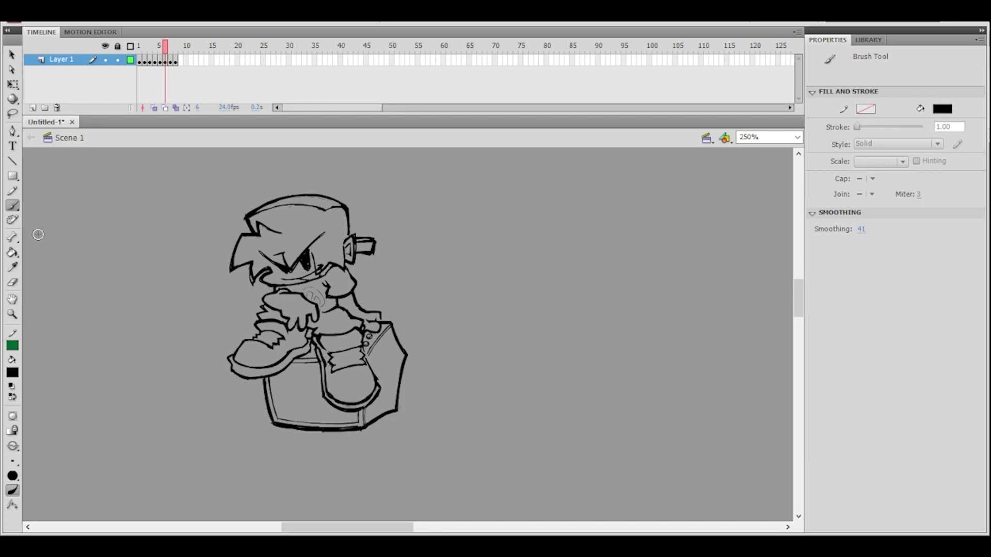
- Sketch a round face with small eyes, a wide smile and teeth, left of the seated character
drag(73, 306, 74, 337)
drag(81, 310, 81, 325)
mouse_move(110, 256)
mouse_down()
mouse_move(123, 335)
mouse_move(110, 257)
mouse_up()
mouse_move(66, 315)
mouse_down()
mouse_move(118, 308)
mouse_move(80, 296)
mouse_up()
drag(96, 292, 94, 293)
mouse_move(71, 316)
mouse_down()
mouse_move(73, 347)
mouse_move(81, 345)
mouse_up()
mouse_move(87, 318)
mouse_down()
mouse_move(92, 345)
mouse_move(102, 341)
mouse_up()
drag(105, 316, 117, 335)
mouse_move(116, 312)
mouse_down()
mouse_move(119, 330)
mouse_move(67, 341)
mouse_up()
mouse_move(80, 307)
mouse_down()
mouse_move(73, 332)
mouse_move(86, 327)
mouse_up()
drag(104, 311, 101, 331)
- Undo the latest strokes on the round face, and lasso and delete the rest of it
key(ctrl+z)
key(ctrl+z)
key(ctrl+z)
key(ctrl+z)
key(ctrl+z)
key(ctrl+z)
key(ctrl+z)
key(ctrl+z)
key(ctrl+z)
key(ctrl+z)
key(ctrl+z)
key(ctrl+z)
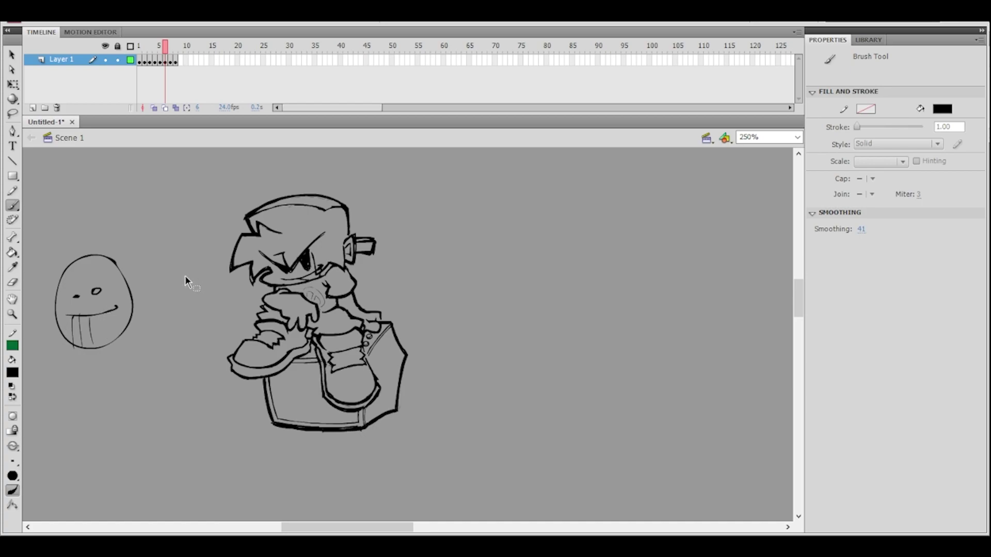
click(12, 113)
mouse_move(106, 216)
mouse_down()
mouse_move(137, 349)
mouse_move(134, 234)
mouse_up()
key(Delete)
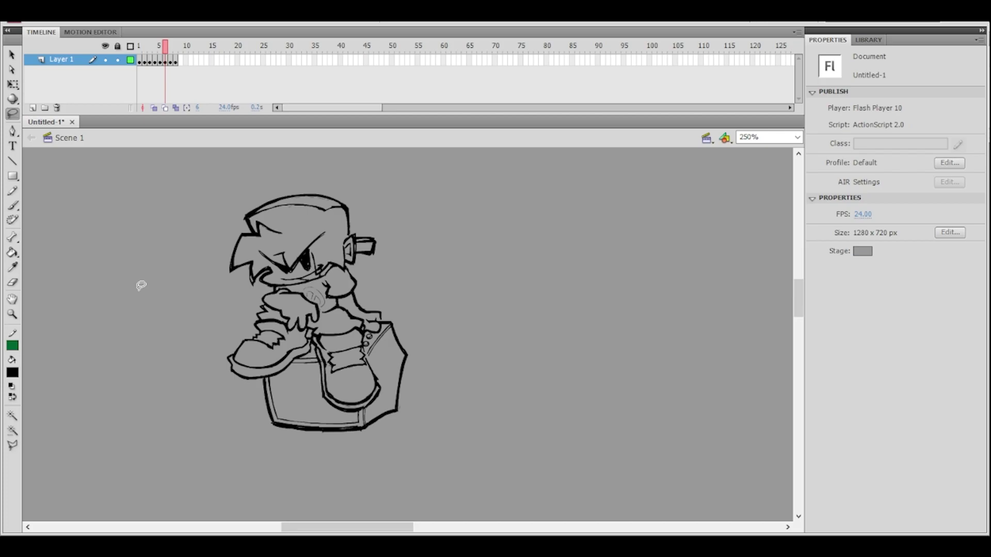
- Examine the seated character's line art on frame 6 and compare it with the drawing on frame 1
ctrl+click(395, 372)
drag(396, 323, 424, 436)
drag(437, 304, 443, 370)
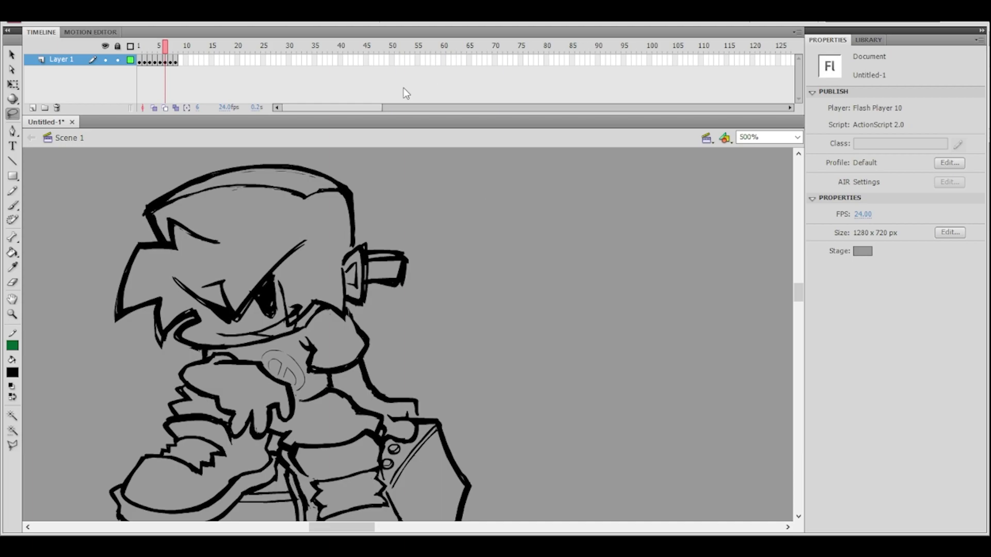
key(ctrl+minus)
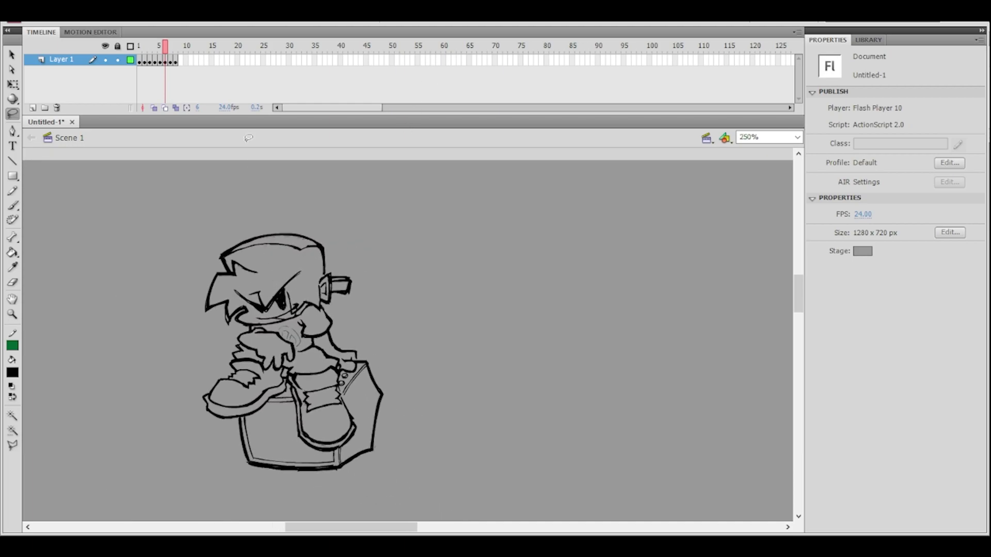
mouse_move(164, 48)
mouse_down()
mouse_move(148, 47)
mouse_move(165, 49)
mouse_up()
click(139, 47)
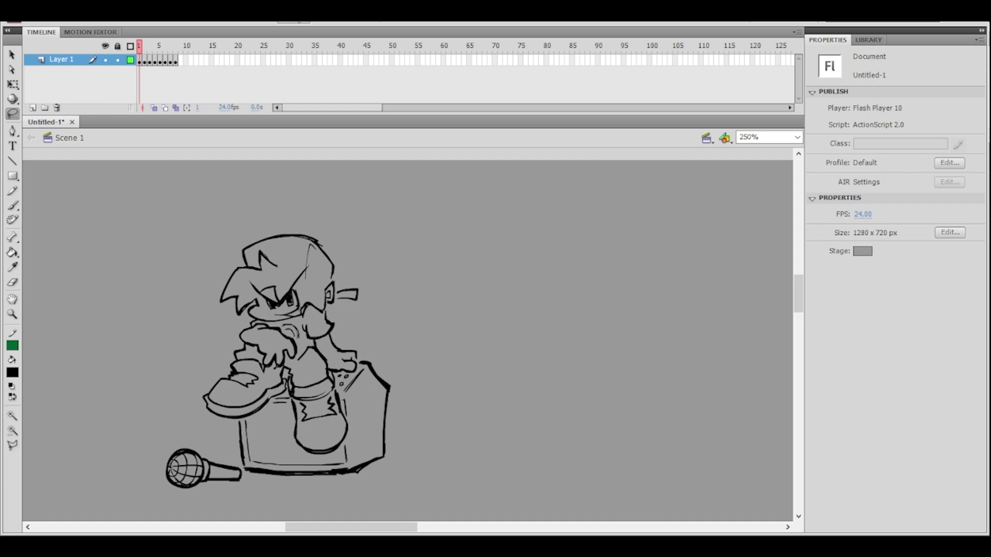
drag(164, 50, 166, 53)
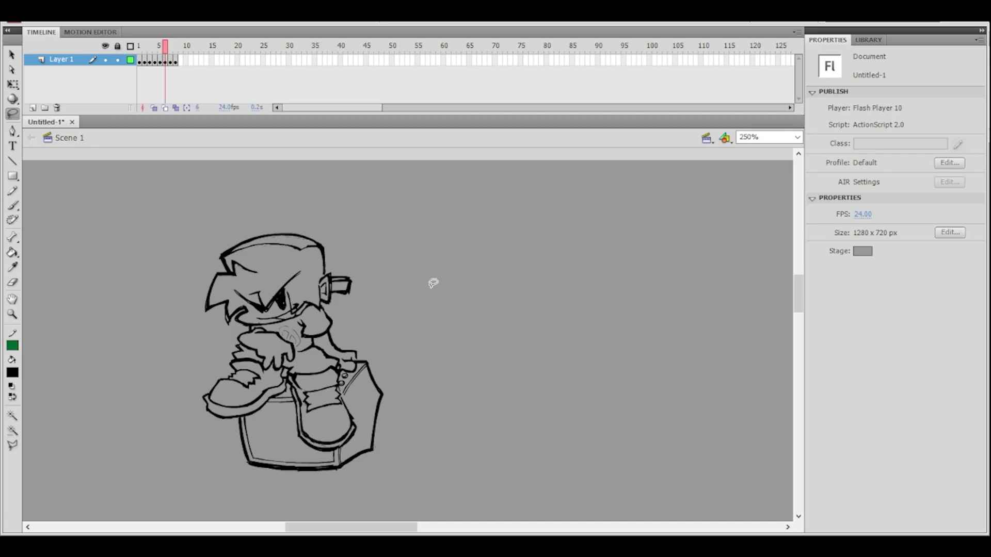
- Hold the seated character drawing on frame 6 for one extra frame
click(171, 62)
click(165, 63)
key(F5)
click(218, 89)
click(174, 62)
key(.)
- Insert a blank keyframe at frame 10 and extend it to frame 17
click(187, 63)
key(F7)
click(223, 63)
key(F5)
click(190, 62)
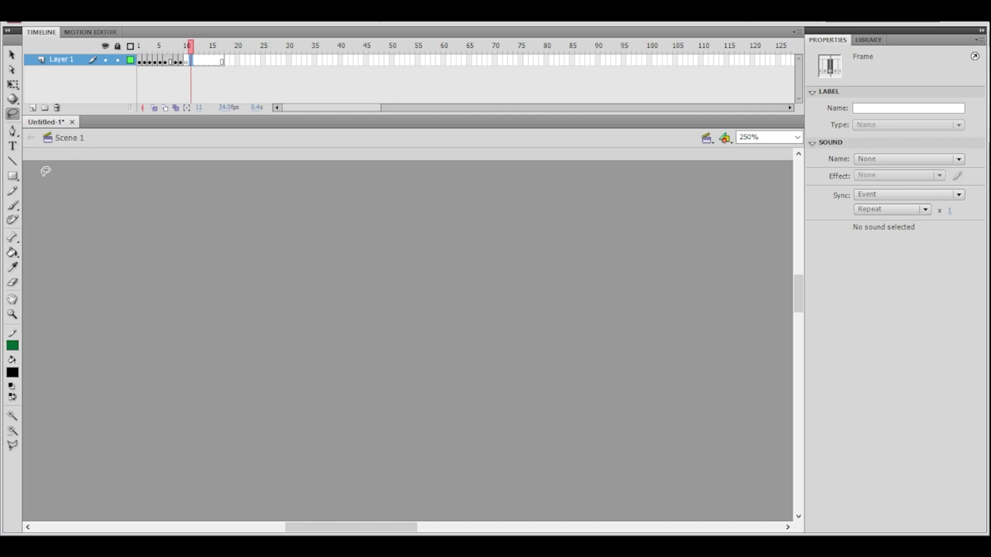
- Paste the anime reference image onto frame 11 and scale it down to about 262 by 396 px
key(b)
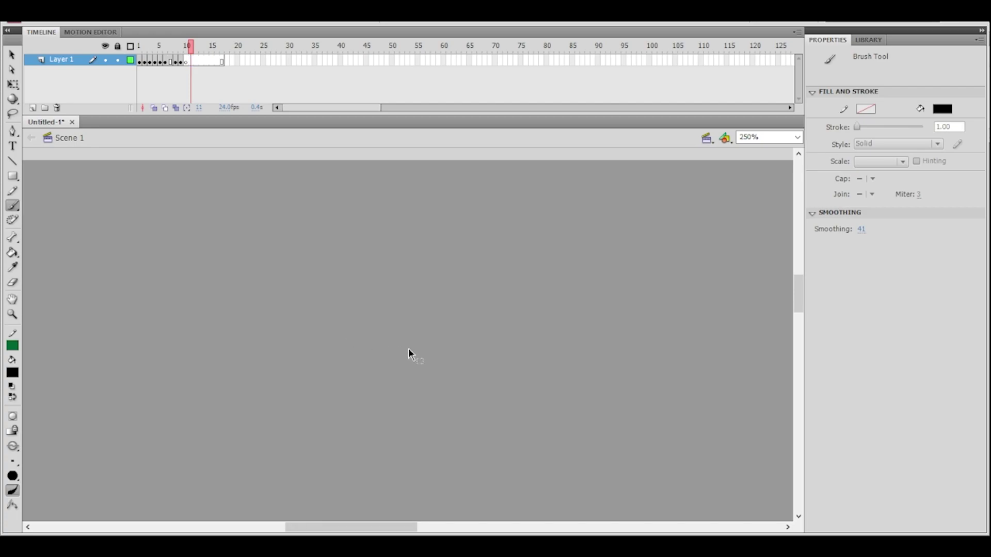
key(ctrl+shift+v)
ctrl+alt+click(440, 336)
alt+click(439, 338)
alt+click(464, 343)
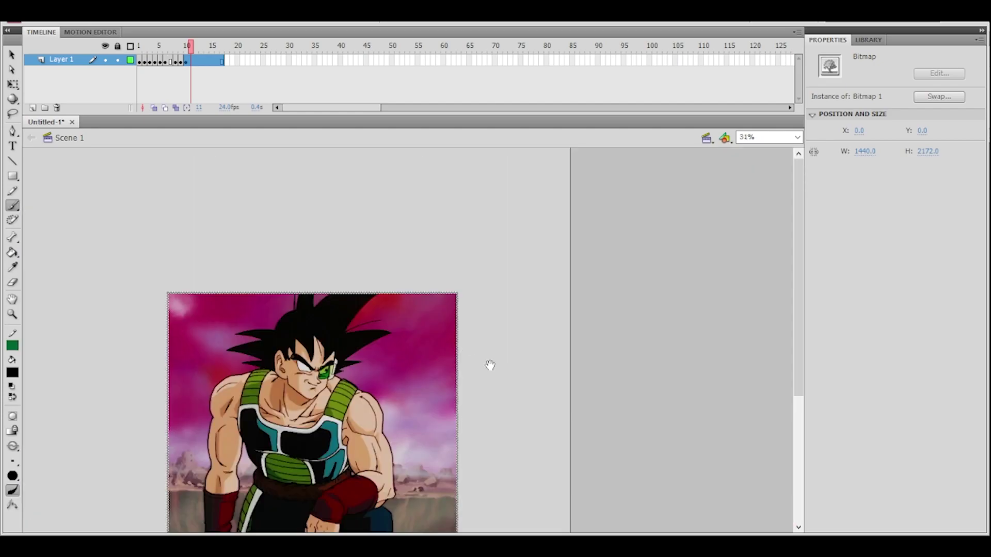
click(12, 84)
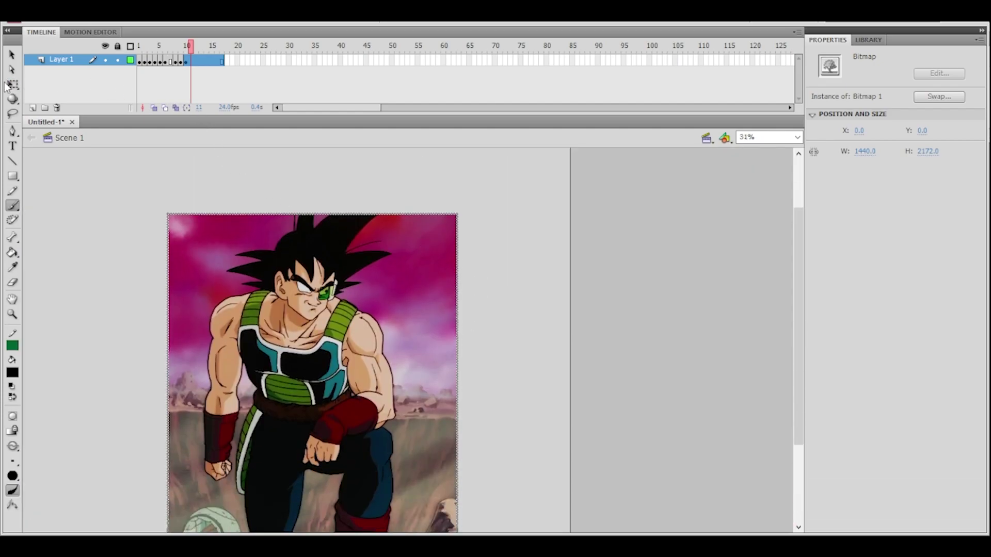
drag(456, 212, 275, 222)
ctrl+click(316, 260)
ctrl+click(325, 275)
mouse_move(452, 410)
mouse_down()
mouse_move(300, 237)
mouse_move(361, 285)
mouse_up()
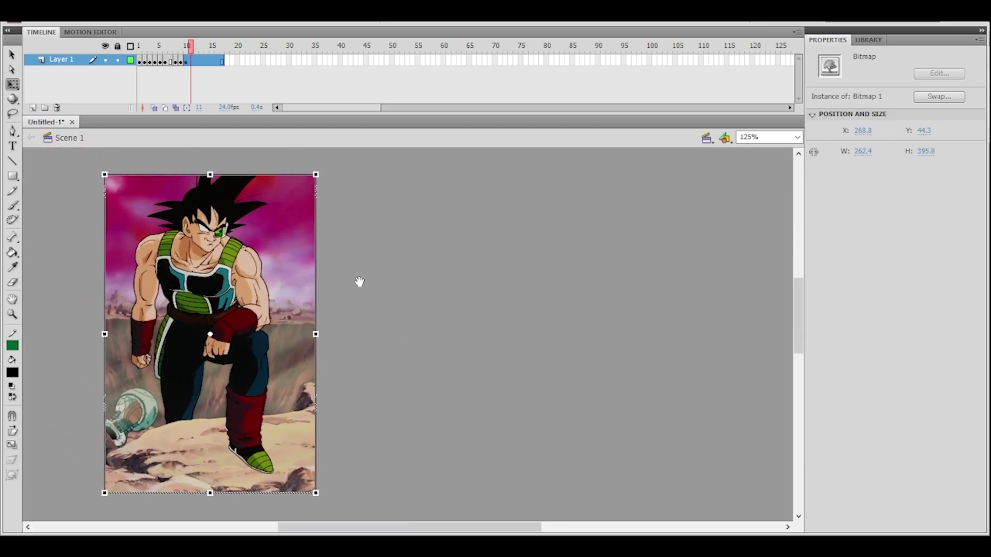
- Check the character's size on the earlier frames and shrink the reference image on frame 11 further
click(166, 47)
drag(169, 49, 180, 49)
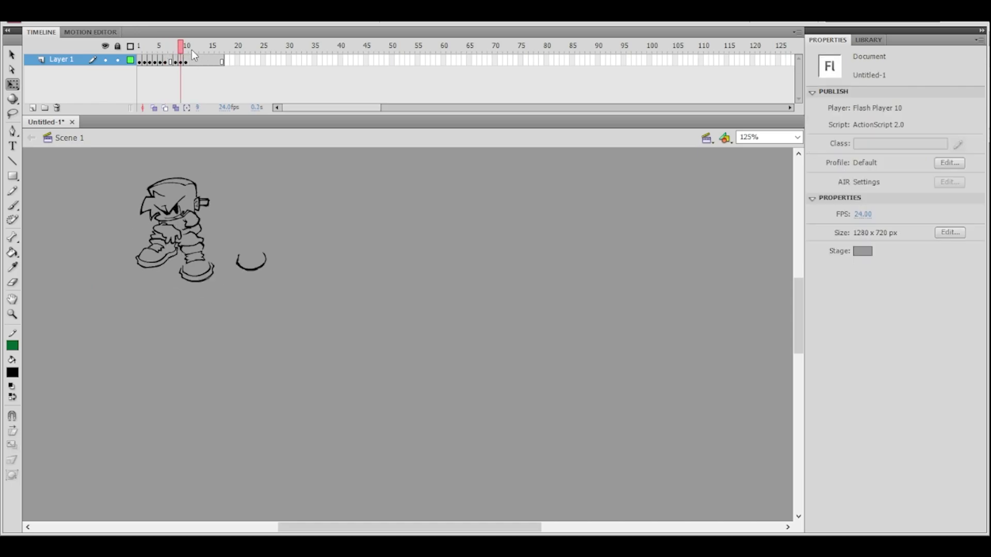
click(191, 50)
click(295, 289)
drag(315, 174, 250, 274)
drag(219, 316, 176, 232)
ctrl+click(246, 227)
ctrl+click(299, 286)
drag(439, 321, 327, 216)
click(538, 348)
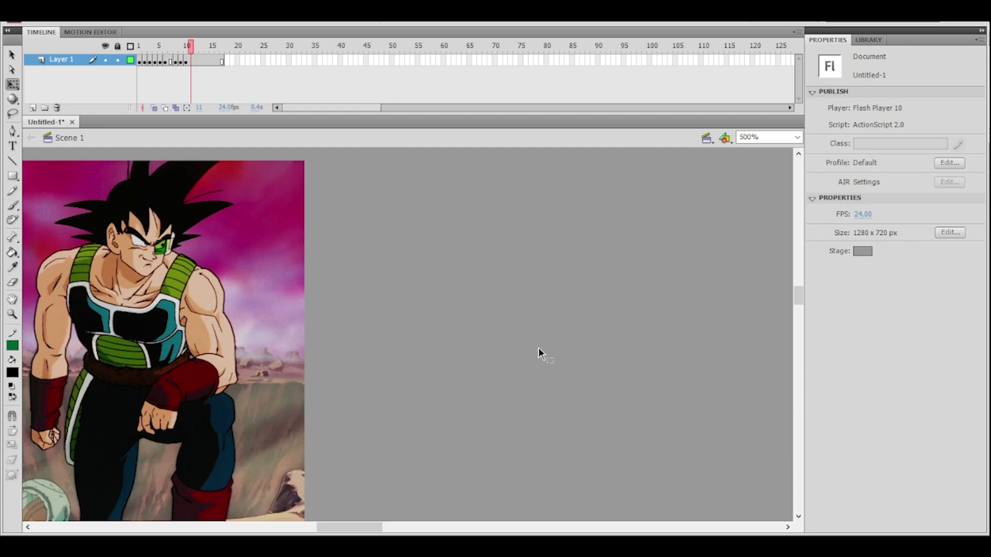
- Adjust the reference image's size to about 81 by 122 px
click(273, 273)
drag(303, 160, 277, 201)
key(ctrl+z)
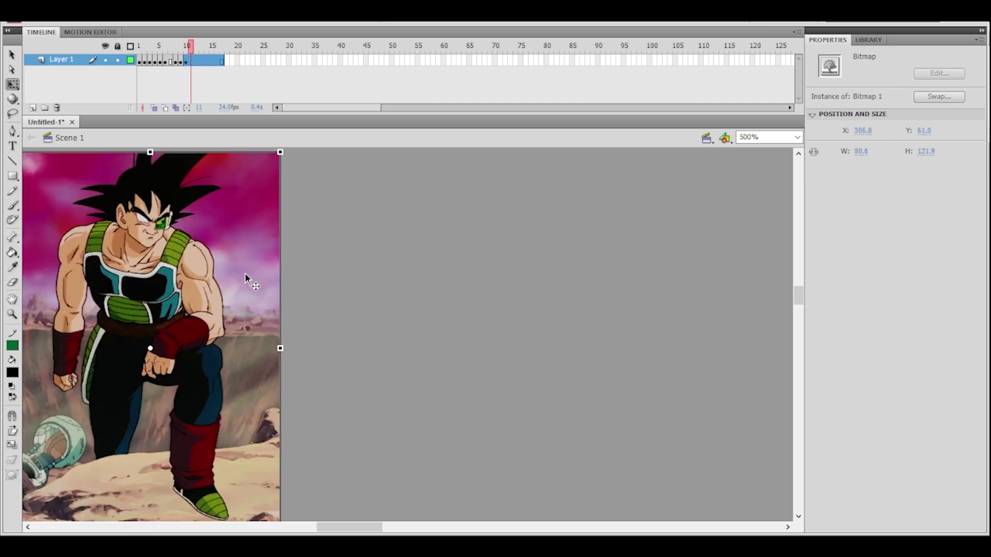
click(334, 264)
- Brush a circular head with a sloping line for the outer shoulder, right of the reference image
key(b)
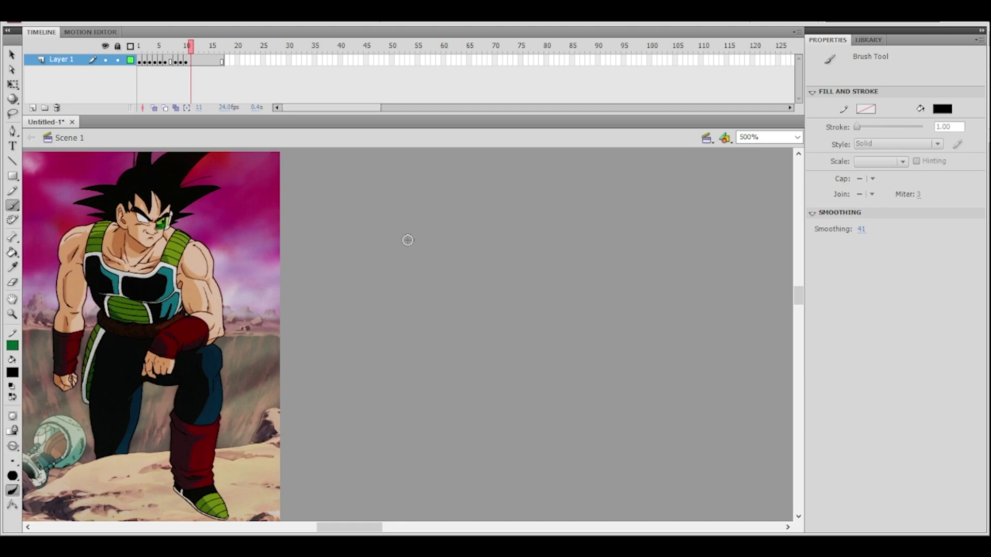
mouse_move(468, 221)
mouse_down()
mouse_move(441, 212)
mouse_move(497, 262)
mouse_move(427, 218)
mouse_move(504, 257)
mouse_move(454, 181)
mouse_move(504, 261)
mouse_move(462, 195)
mouse_up()
drag(432, 269, 398, 305)
key(ctrl+z)
drag(432, 270, 382, 327)
key(ctrl+z)
drag(431, 270, 387, 329)
key(ctrl+z)
drag(428, 256, 383, 320)
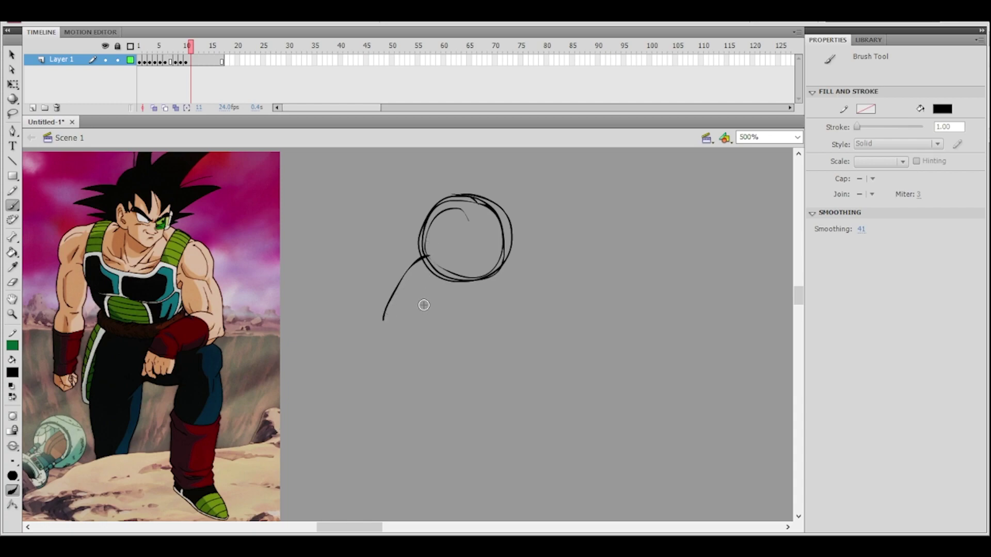
- Sketch the bent arm from under the head and a hanging hand with rough fingers below it
mouse_move(494, 277)
mouse_down()
mouse_move(512, 321)
mouse_move(481, 302)
mouse_move(456, 302)
mouse_move(435, 315)
mouse_move(436, 354)
mouse_up()
mouse_move(435, 318)
mouse_down()
mouse_move(433, 352)
mouse_move(444, 361)
mouse_up()
key(ctrl+z)
mouse_move(436, 318)
mouse_down()
mouse_move(431, 352)
mouse_move(443, 363)
mouse_move(468, 358)
mouse_move(444, 351)
mouse_move(452, 367)
mouse_move(486, 360)
mouse_move(480, 338)
mouse_move(514, 328)
mouse_move(496, 280)
mouse_up()
key(ctrl+z)
key(ctrl+z)
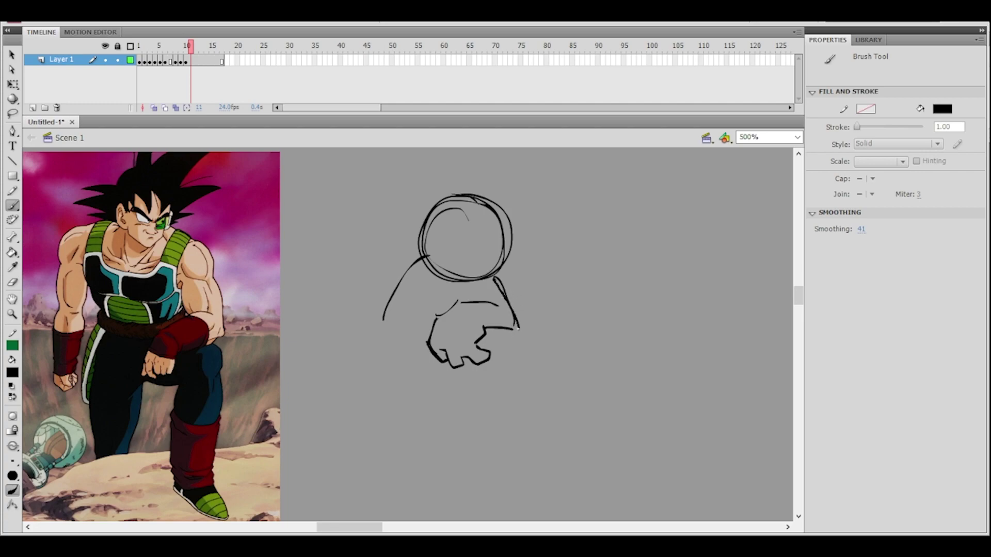
key(ctrl+z)
mouse_move(498, 306)
mouse_down()
mouse_move(466, 299)
mouse_move(435, 316)
mouse_up()
key(ctrl+z)
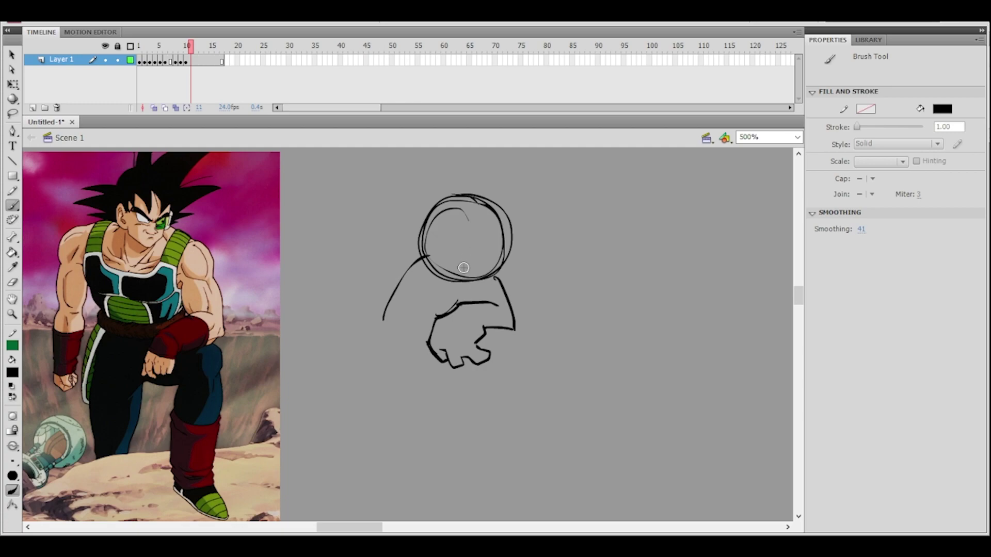
- Try out torso and inner arm lines between the head and the hand
drag(446, 279, 458, 298)
drag(420, 282, 418, 341)
key(ctrl+z)
key(ctrl+z)
mouse_move(440, 279)
mouse_down()
mouse_move(431, 304)
mouse_move(411, 306)
mouse_move(404, 337)
mouse_up()
key(ctrl+z)
key(ctrl+z)
mouse_move(439, 283)
mouse_down()
mouse_move(439, 315)
mouse_move(430, 259)
mouse_move(410, 341)
mouse_move(432, 368)
mouse_move(431, 358)
mouse_up()
key(ctrl+z)
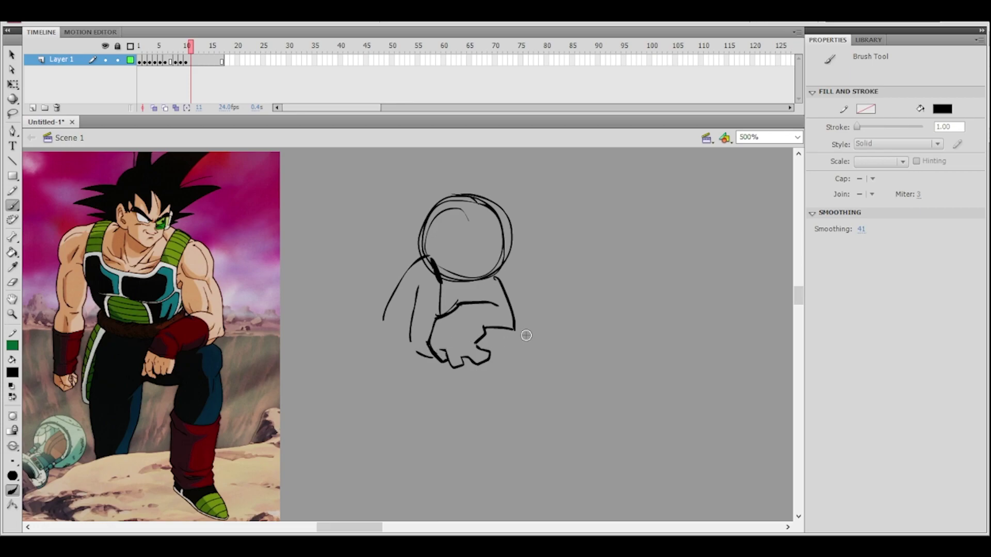
- Try out short contour lines for the form just right of the hand
mouse_move(510, 331)
mouse_down()
mouse_move(515, 356)
mouse_move(492, 346)
mouse_move(510, 369)
mouse_up()
key(ctrl+z)
key(ctrl+z)
key(ctrl+z)
key(ctrl+z)
mouse_move(500, 335)
mouse_down()
mouse_move(514, 350)
mouse_move(497, 367)
mouse_up()
mouse_move(560, 289)
mouse_down()
mouse_move(568, 307)
mouse_move(551, 273)
mouse_up()
drag(527, 309, 523, 342)
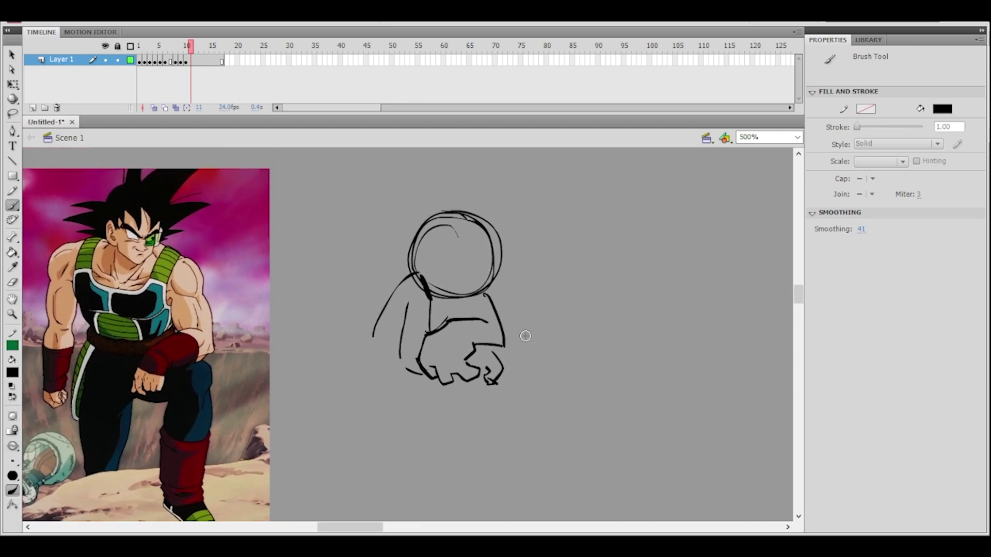
- Undo the contour right of the hand and the inner arm lines
key(ctrl+z)
key(ctrl+z)
key(ctrl+z)
key(ctrl+z)
key(ctrl+z)
key(ctrl+z)
key(ctrl+z)
key(ctrl+z)
key(ctrl+z)
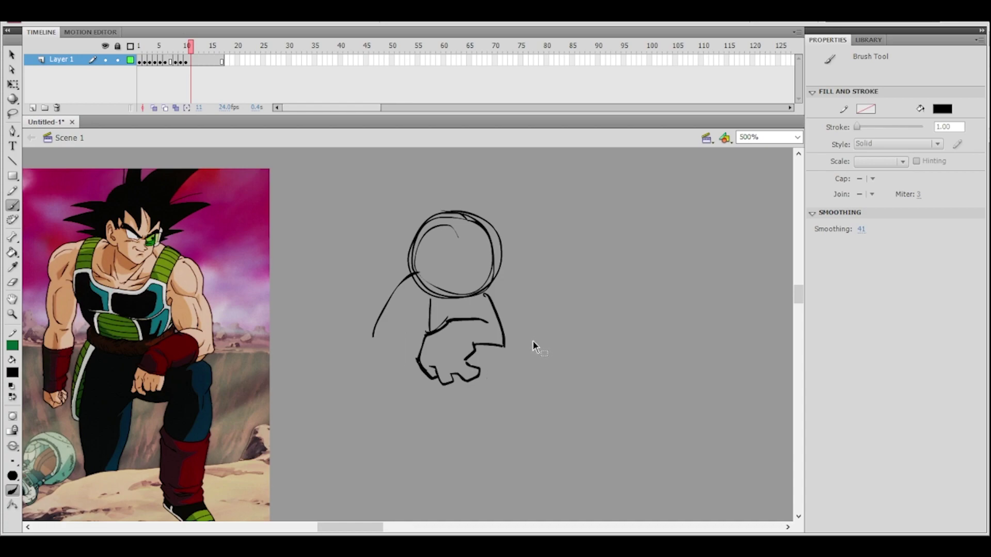
- Brush a broader shoulder line from the neck to the outer arm, plus a torso line and forearm edge
drag(417, 275, 452, 306)
key(ctrl+z)
mouse_move(415, 275)
mouse_down()
mouse_move(448, 307)
mouse_move(468, 299)
mouse_move(503, 312)
mouse_move(523, 347)
mouse_up()
drag(415, 301, 428, 333)
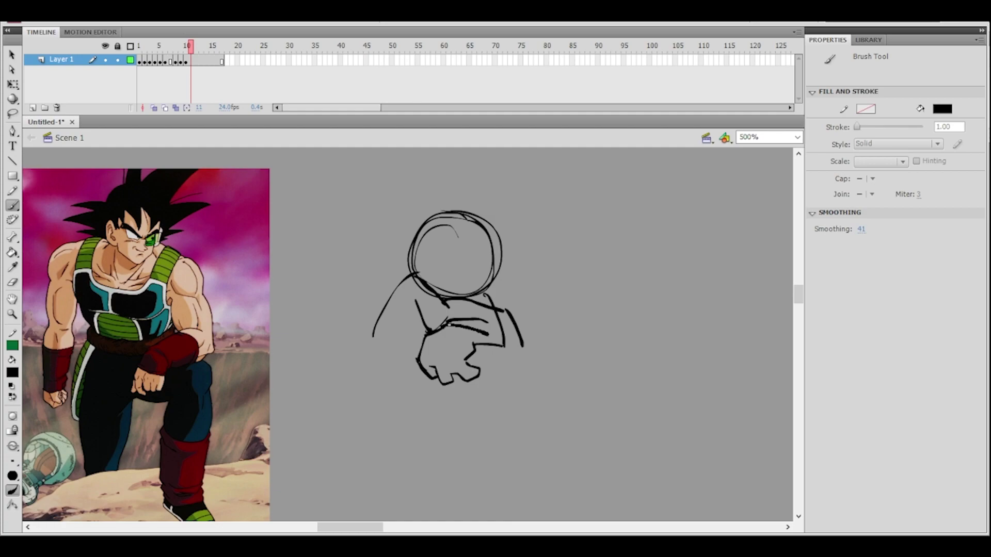
drag(447, 321, 487, 324)
- Erase the overlapping lines at the shoulder and redraw it as a curve with an inner elbow fold
click(13, 282)
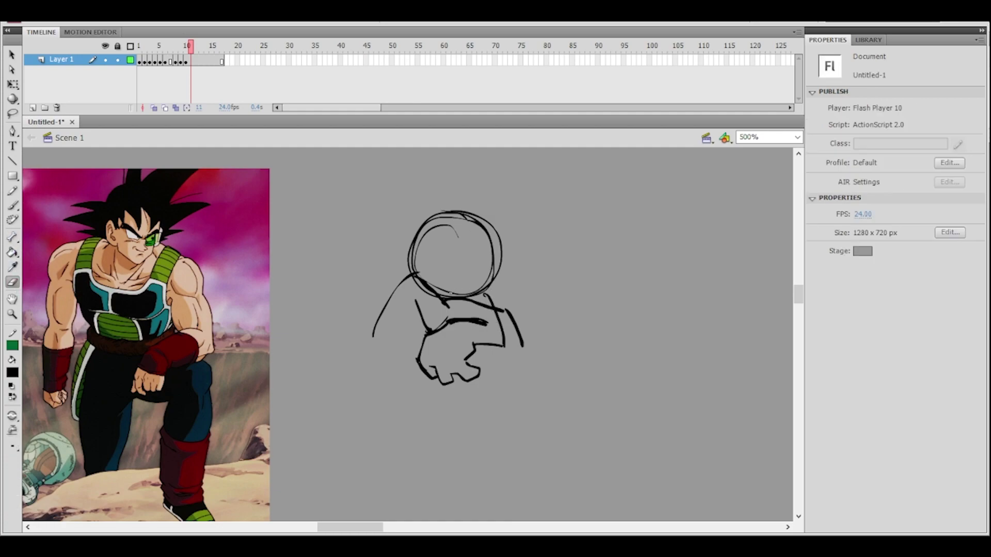
mouse_move(445, 307)
mouse_down()
mouse_move(495, 314)
mouse_move(509, 333)
mouse_move(451, 318)
mouse_move(476, 315)
mouse_move(464, 305)
mouse_move(501, 312)
mouse_up()
click(13, 205)
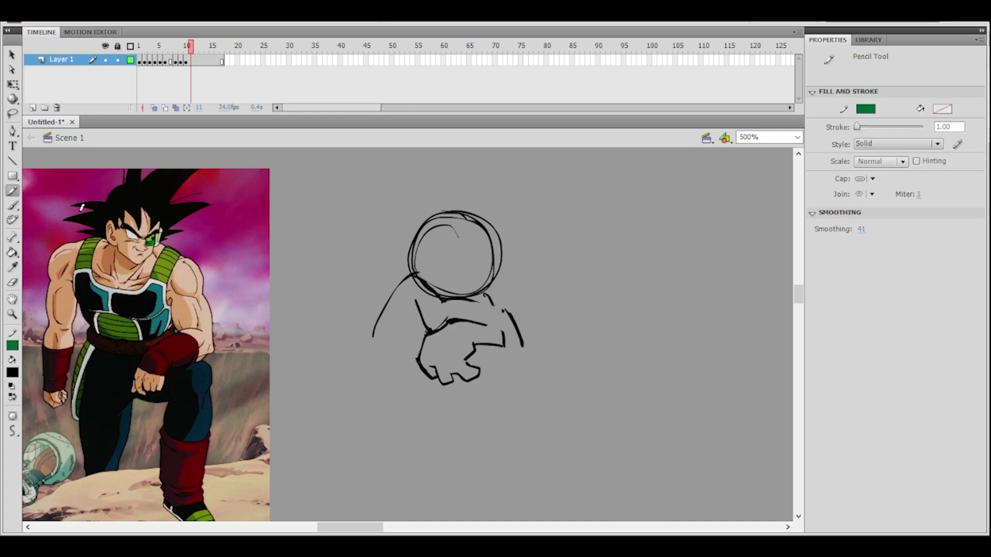
mouse_move(465, 294)
mouse_down()
mouse_move(509, 309)
mouse_move(493, 327)
mouse_move(469, 321)
mouse_move(498, 328)
mouse_up()
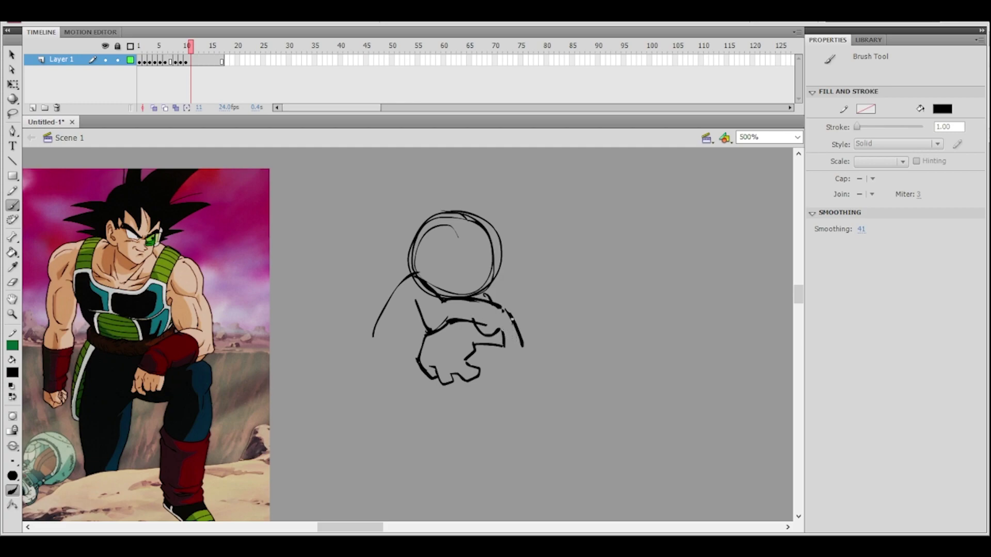
- Erase the outer arm stroke to round off the elbow, and rework the line joining torso and hand
click(13, 283)
mouse_move(518, 315)
mouse_down()
mouse_move(522, 356)
mouse_move(516, 330)
mouse_up()
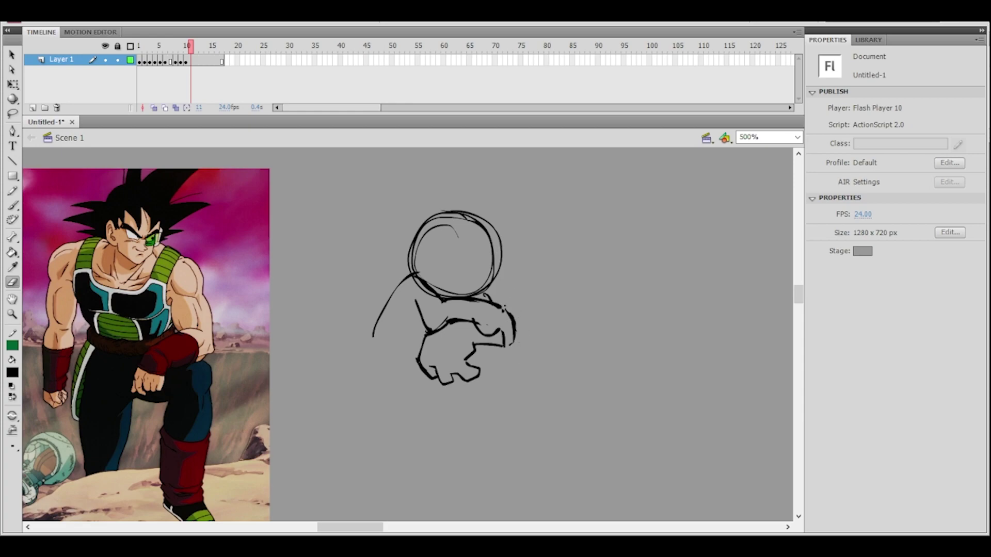
key(b)
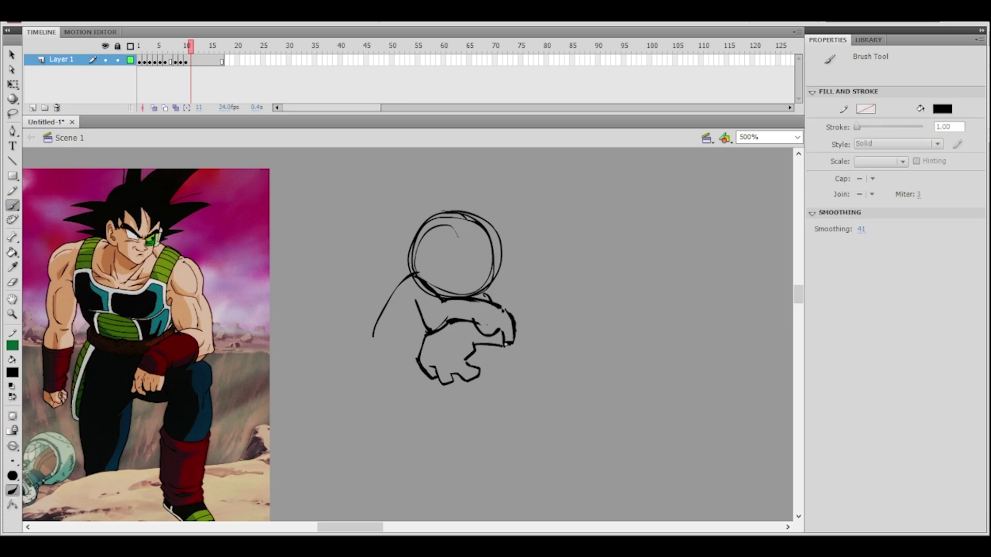
mouse_move(418, 303)
mouse_down()
mouse_move(448, 322)
mouse_move(440, 328)
mouse_move(475, 325)
mouse_move(440, 323)
mouse_move(483, 321)
mouse_up()
key(ctrl+z)
click(13, 282)
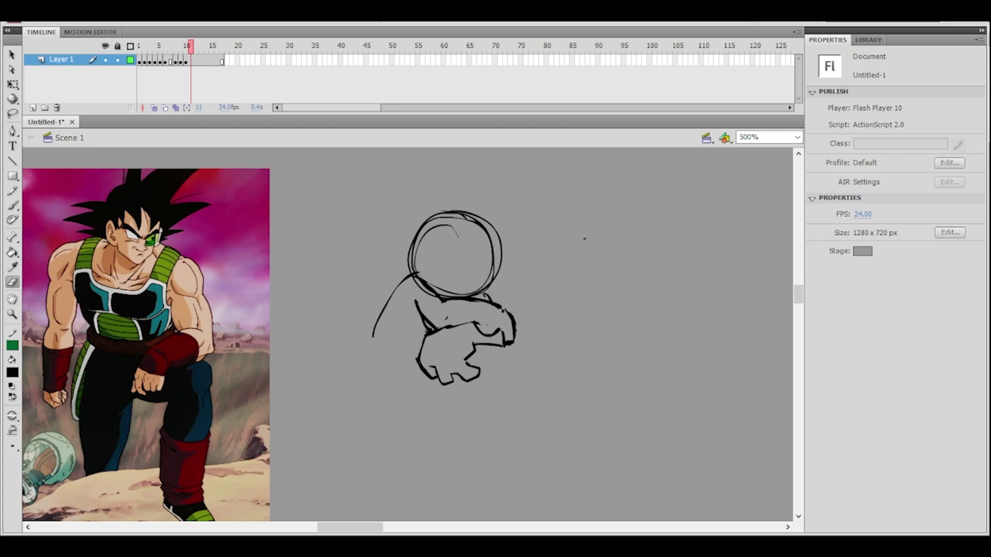
- Undo the latest arm edits to compare the versions, and restore them
key(ctrl+z)
key(ctrl+z)
key(ctrl+z)
key(ctrl+z)
key(ctrl+z)
key(ctrl+z)
key(ctrl+z)
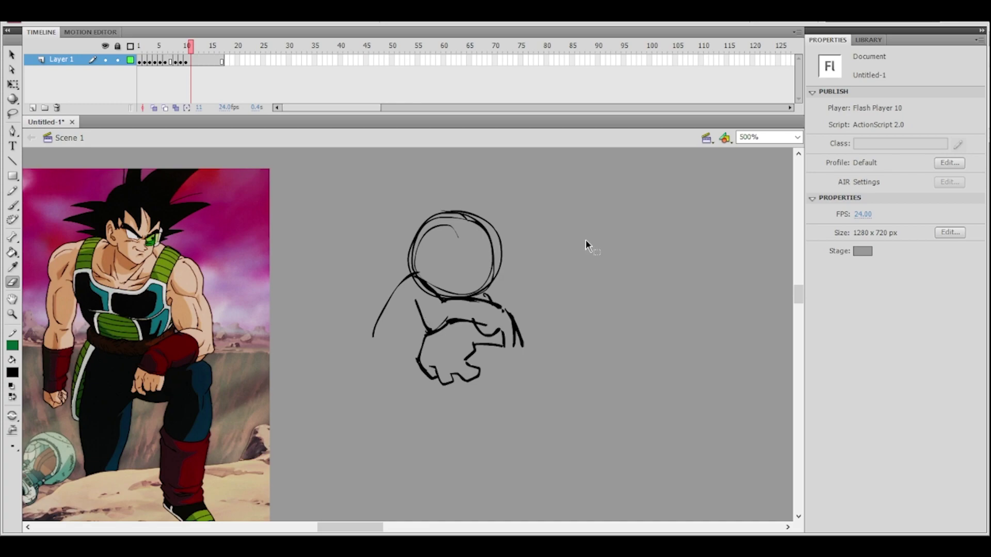
key(ctrl+z)
key(ctrl+z)
key(ctrl+z)
key(ctrl+z)
key(ctrl+z)
key(ctrl+z)
- Undo the arm rework back to the plain head, shoulder and hand sketch, and insert a blank keyframe at frame 14
click(12, 84)
drag(334, 186, 618, 444)
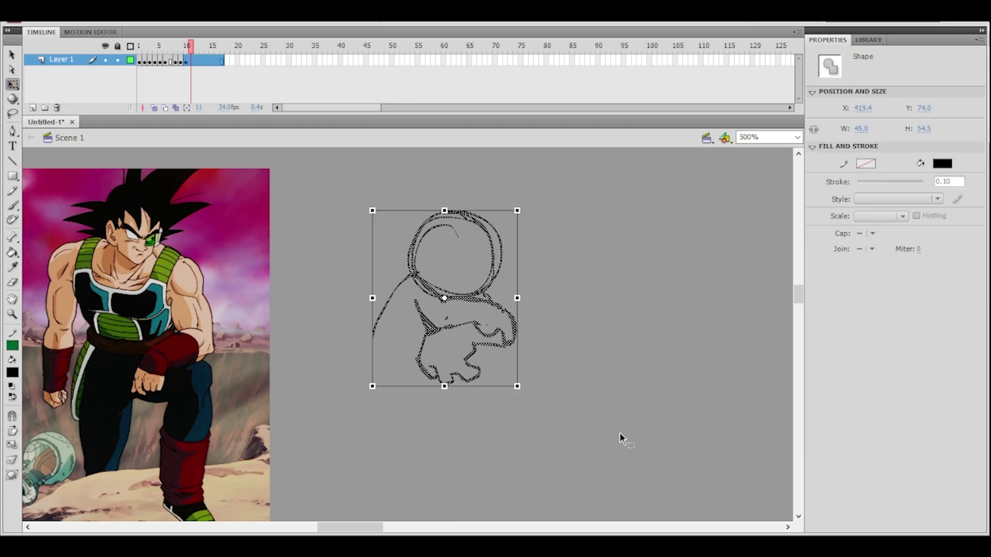
click(568, 255)
key(ctrl+z)
key(ctrl+z)
key(ctrl+z)
key(ctrl+z)
key(ctrl+z)
key(ctrl+z)
key(ctrl+z)
key(ctrl+z)
key(ctrl+z)
key(ctrl+z)
key(ctrl+z)
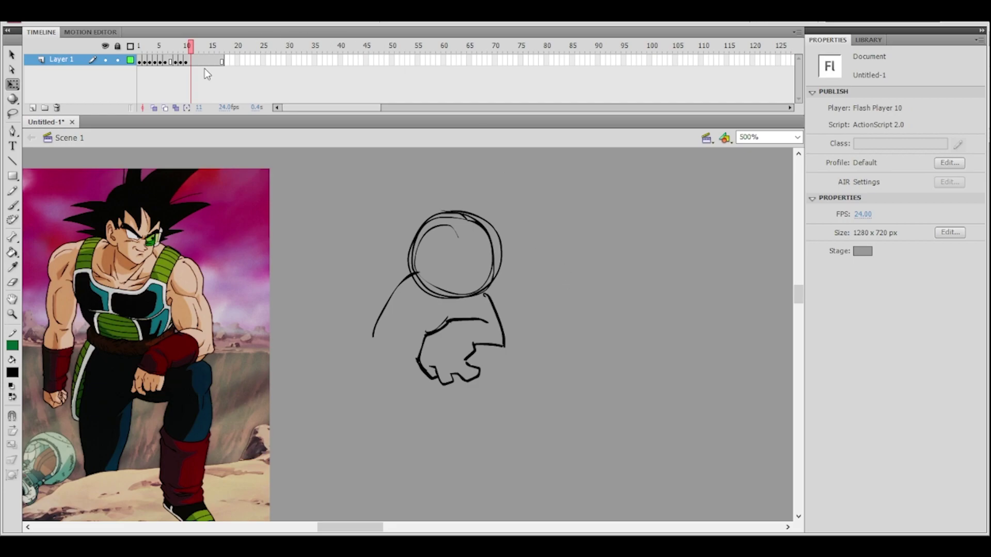
key(ctrl+z)
key(ctrl+z)
key(ctrl+z)
key(ctrl+z)
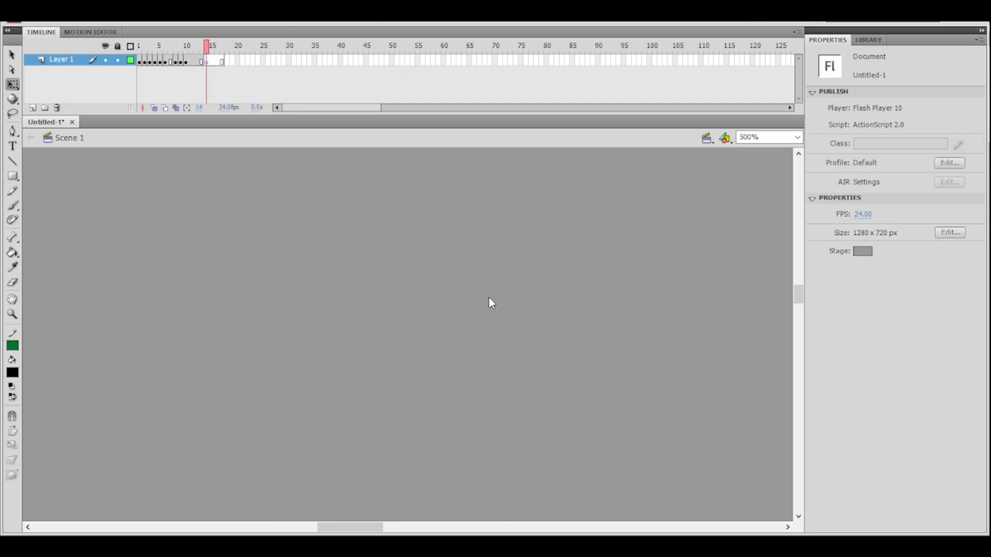
- Return to frame 12 and delete the shoulder line curving down from the left side of the head
click(533, 274)
mouse_move(209, 50)
mouse_down()
mouse_move(201, 48)
mouse_move(210, 45)
mouse_up()
key(ctrl+z)
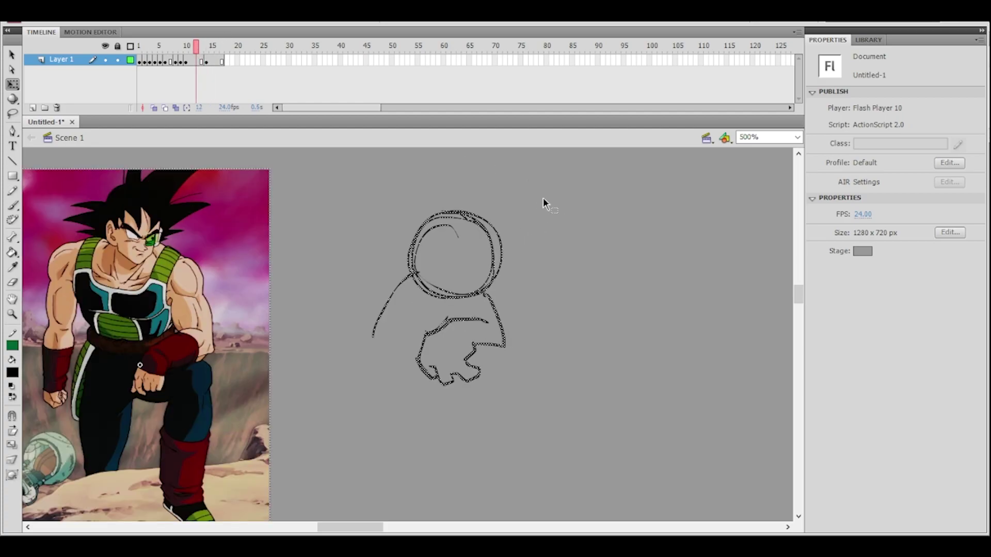
key(b)
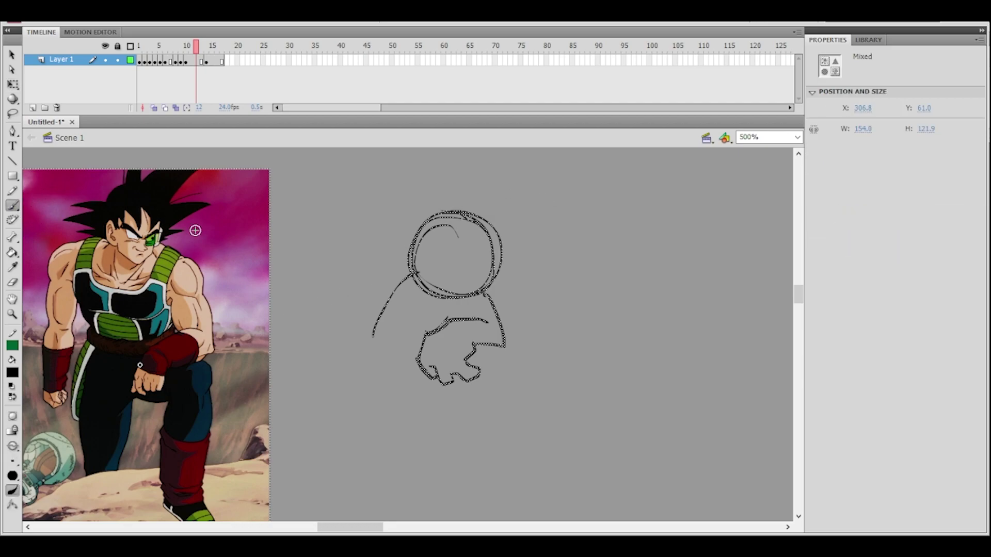
mouse_move(398, 277)
mouse_down()
mouse_move(418, 273)
mouse_move(338, 326)
mouse_move(352, 230)
mouse_up()
key(ctrl+a)
click(12, 114)
key(ctrl+z)
click(423, 259)
key(Delete)
click(13, 205)
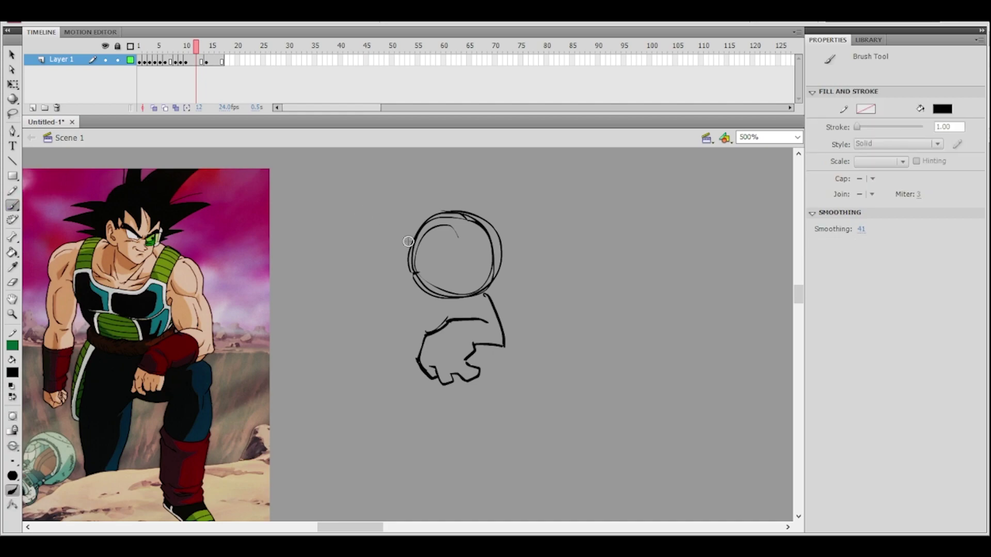
- Redraw the left shoulder with the brush as a curve sloping outward and down from the head circle
drag(411, 262, 413, 272)
drag(514, 310, 501, 302)
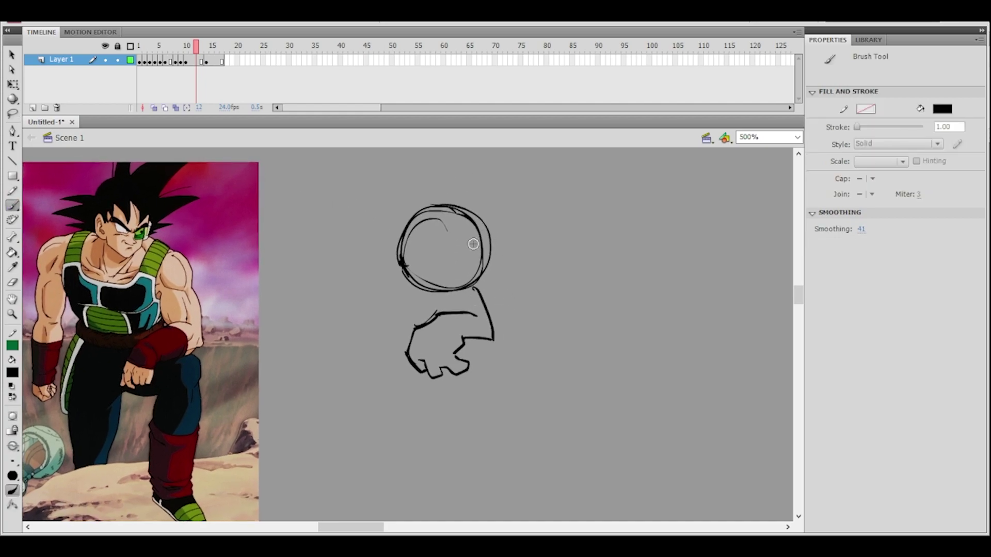
mouse_move(408, 276)
mouse_down()
mouse_move(365, 282)
mouse_move(356, 330)
mouse_move(342, 328)
mouse_up()
key(ctrl+z)
key(ctrl+z)
key(ctrl+z)
key(ctrl+z)
key(ctrl+z)
mouse_move(402, 269)
mouse_down()
mouse_move(338, 328)
mouse_move(355, 432)
mouse_up()
drag(483, 278, 452, 270)
key(ctrl+z)
mouse_move(308, 341)
mouse_down()
mouse_move(305, 368)
mouse_move(316, 372)
mouse_up()
key(ctrl+z)
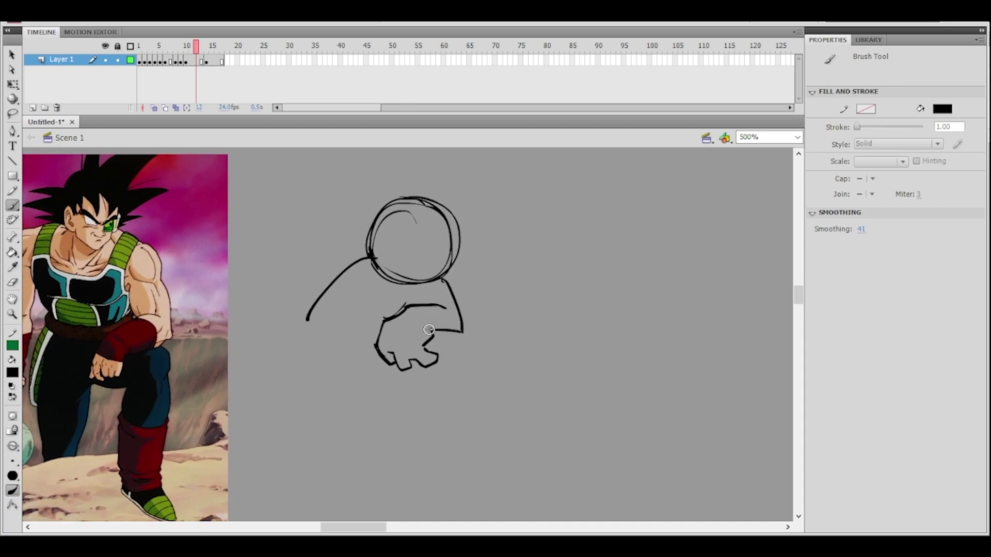
- Brush the left side and the angled bottom edge of a boxy object beneath the hand
drag(389, 371, 390, 413)
key(ctrl+z)
mouse_move(389, 373)
mouse_down()
mouse_move(390, 420)
mouse_move(392, 384)
mouse_move(393, 417)
mouse_move(429, 428)
mouse_up()
key(ctrl+z)
mouse_move(395, 373)
mouse_down()
mouse_move(393, 417)
mouse_move(404, 426)
mouse_move(459, 417)
mouse_up()
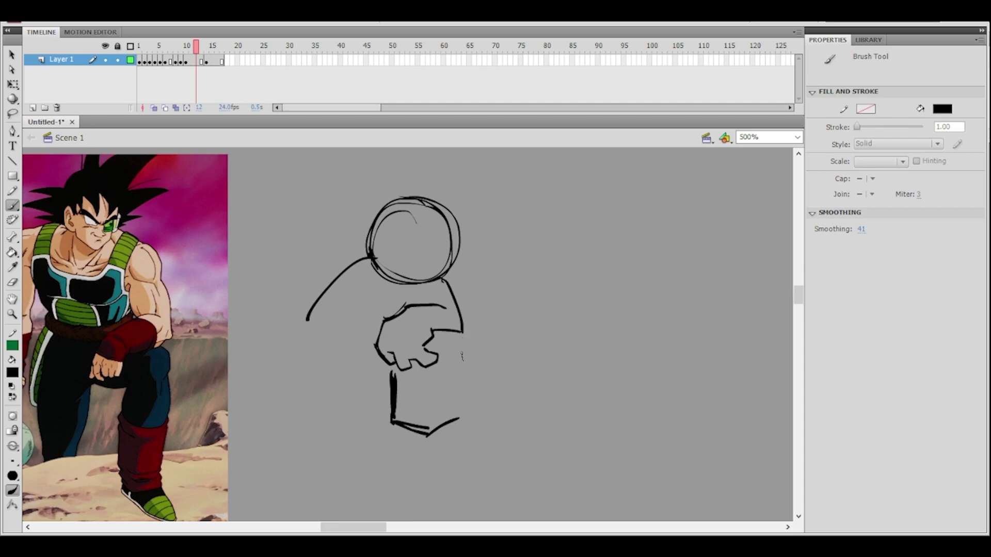
- Close the boxy object with a vertical right side and add a short rounded stub beneath its bottom corner
drag(456, 361, 459, 418)
drag(452, 352, 458, 419)
key(ctrl+z)
drag(454, 340, 457, 396)
mouse_move(408, 428)
mouse_down()
mouse_move(407, 451)
mouse_move(435, 450)
mouse_move(434, 440)
mouse_move(416, 439)
mouse_move(435, 454)
mouse_up()
mouse_move(454, 343)
mouse_down()
mouse_move(455, 418)
mouse_move(429, 429)
mouse_up()
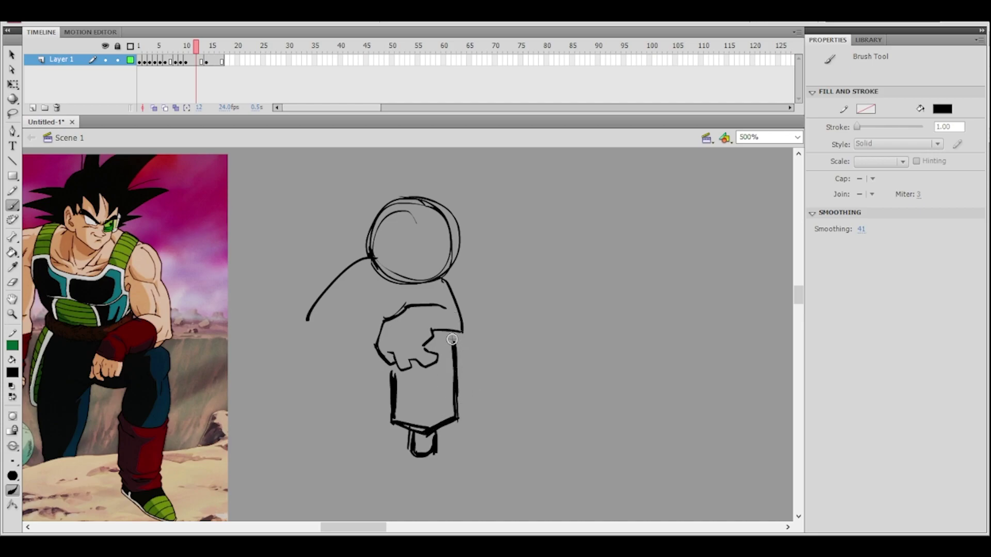
- Trim the thick right side of the boxy object with the eraser
ctrl+click(473, 351)
ctrl+shift+click(457, 375)
mouse_move(450, 371)
mouse_down()
mouse_move(444, 361)
mouse_move(440, 369)
mouse_up()
key(e)
key(ctrl+equal)
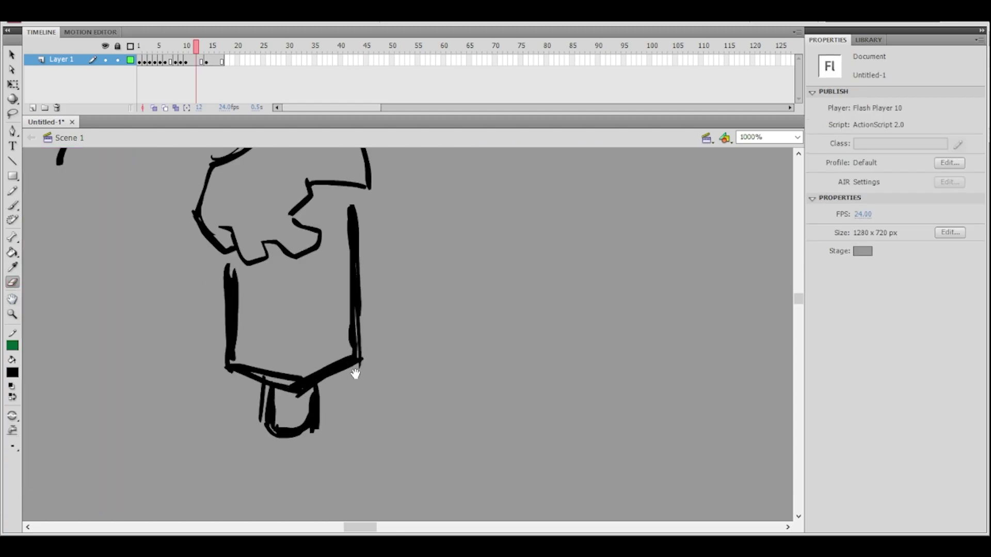
drag(257, 363, 252, 364)
drag(396, 271, 387, 344)
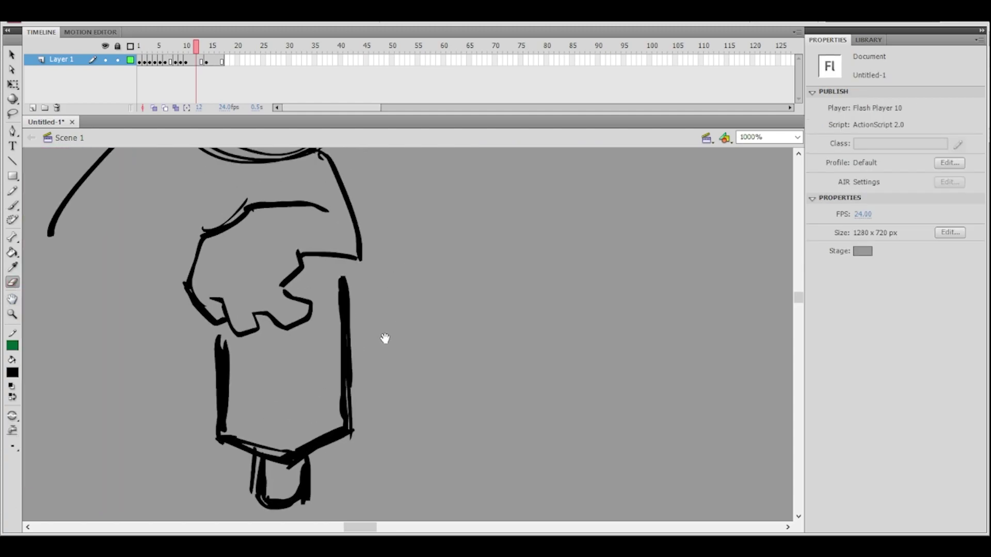
drag(344, 282, 355, 441)
drag(352, 400, 353, 408)
ctrl+shift+click(400, 336)
mouse_move(434, 299)
mouse_down()
mouse_move(429, 362)
mouse_move(449, 344)
mouse_up()
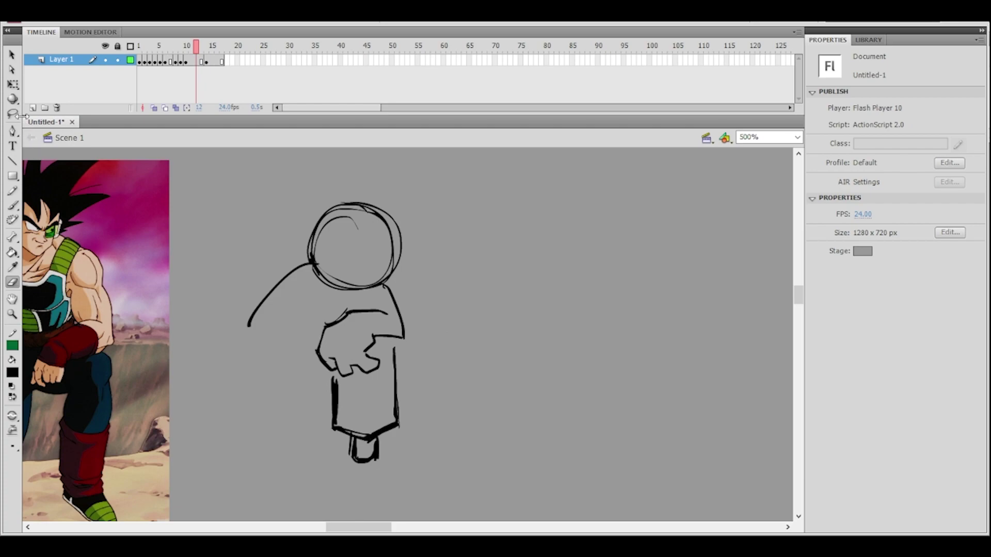
- Select the boxy object and its stub with the Lasso tool and nudge them up against the hand
click(11, 207)
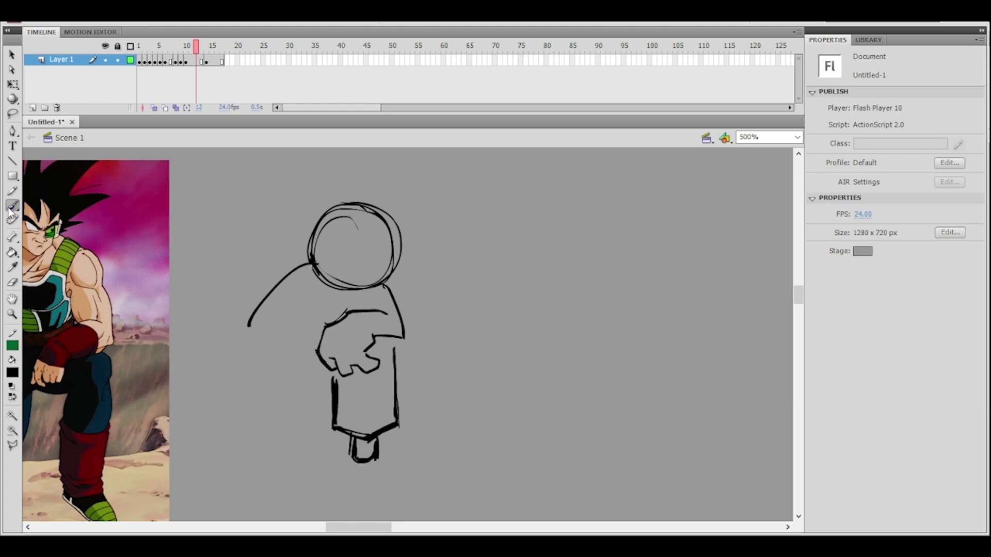
key(l)
mouse_move(404, 325)
mouse_down()
mouse_move(349, 397)
mouse_move(354, 482)
mouse_move(435, 331)
mouse_up()
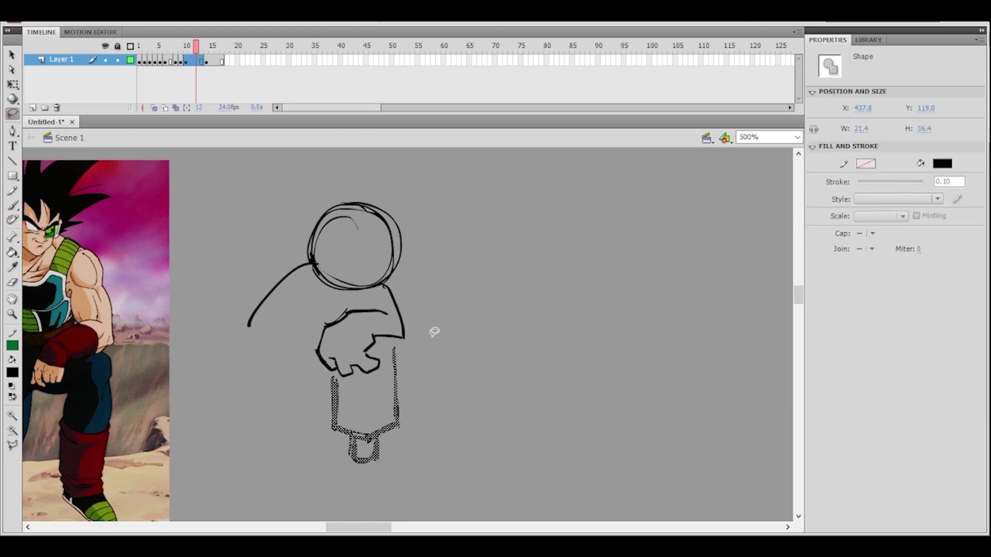
key(Up)
key(Up)
key(Up)
key(Up)
key(Up)
key(Up)
key(Up)
key(Up)
click(440, 327)
- Draw two fingers wrapped around the boxy object and a small rectangular tab on its upper right side
click(12, 205)
drag(402, 338, 410, 362)
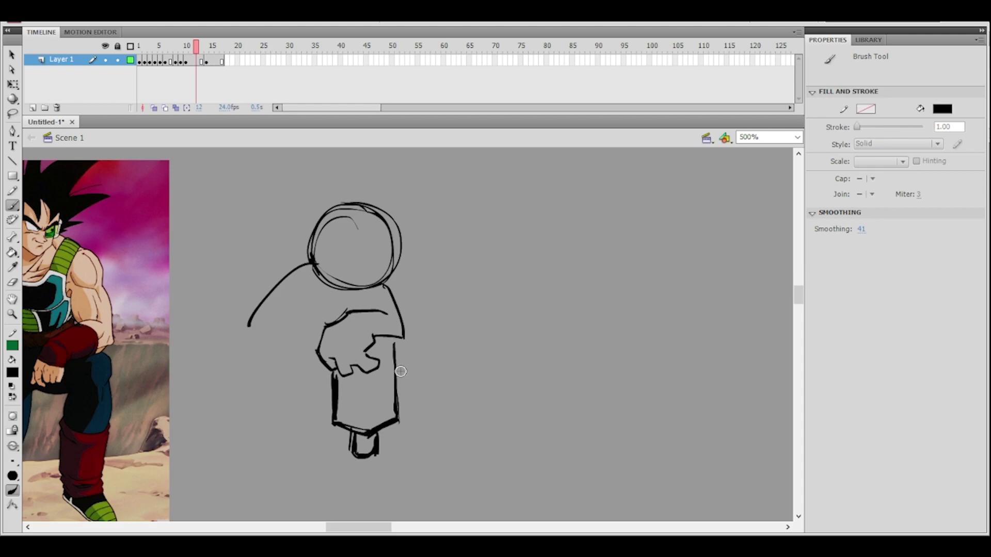
key(ctrl+z)
mouse_move(398, 371)
mouse_down()
mouse_move(407, 362)
mouse_move(395, 345)
mouse_up()
key(ctrl+z)
mouse_move(332, 399)
mouse_down()
mouse_move(334, 420)
mouse_move(374, 410)
mouse_move(370, 430)
mouse_move(335, 417)
mouse_move(332, 386)
mouse_move(328, 398)
mouse_move(375, 389)
mouse_move(365, 386)
mouse_move(375, 392)
mouse_move(370, 408)
mouse_up()
key(ctrl+z)
click(12, 283)
key(b)
key(ctrl+z)
key(ctrl+z)
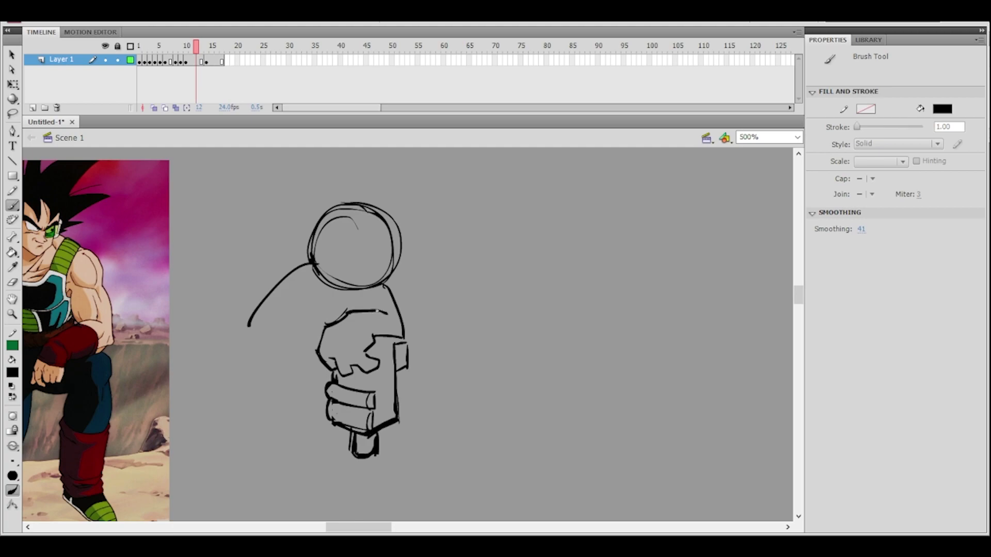
- Thicken the right shoulder line running from the head down to the held object
drag(349, 312, 324, 345)
key(ctrl+z)
mouse_move(405, 289)
mouse_down()
mouse_move(445, 294)
mouse_move(417, 310)
mouse_move(416, 357)
mouse_up()
key(ctrl+z)
drag(396, 307, 416, 357)
mouse_move(445, 287)
mouse_down()
mouse_move(531, 314)
mouse_move(522, 318)
mouse_up()
mouse_move(405, 323)
mouse_down()
mouse_move(454, 338)
mouse_move(497, 331)
mouse_move(473, 280)
mouse_up()
key(ctrl+z)
mouse_move(500, 238)
mouse_down()
mouse_move(506, 312)
mouse_move(522, 313)
mouse_move(480, 327)
mouse_move(486, 300)
mouse_up()
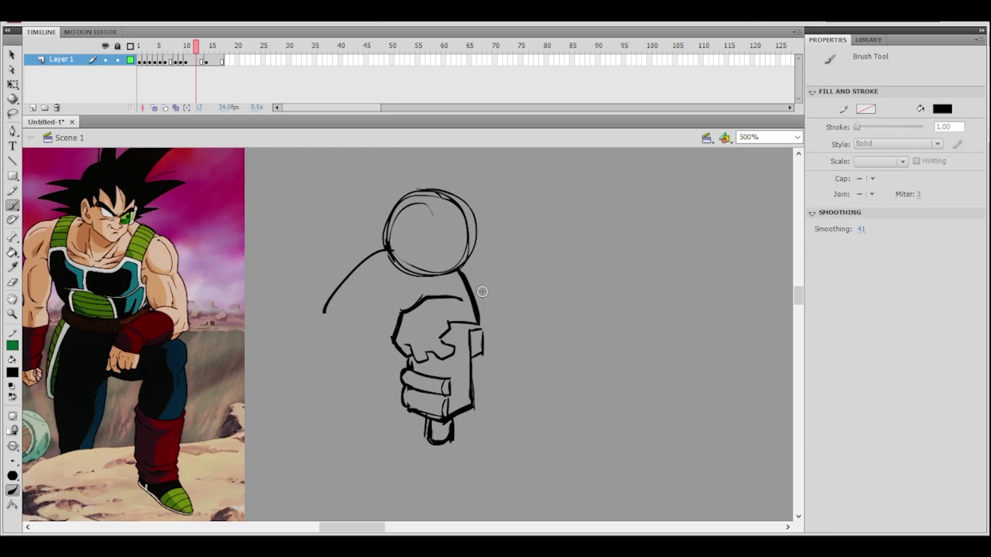
- Add thin vertical lines on the held object next to the fingertips
mouse_move(525, 312)
mouse_down()
mouse_move(530, 338)
mouse_move(516, 333)
mouse_up()
ctrl+click(482, 335)
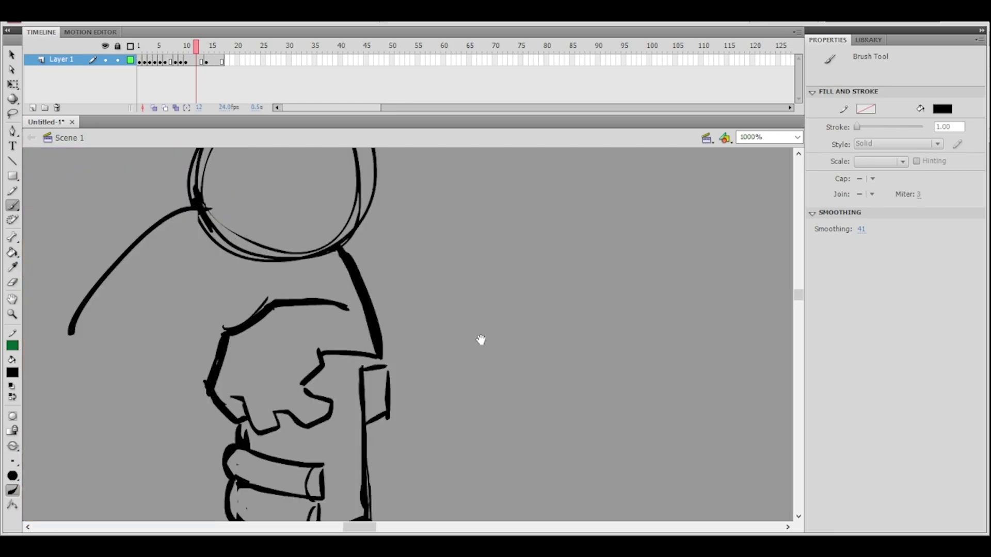
drag(408, 345, 443, 270)
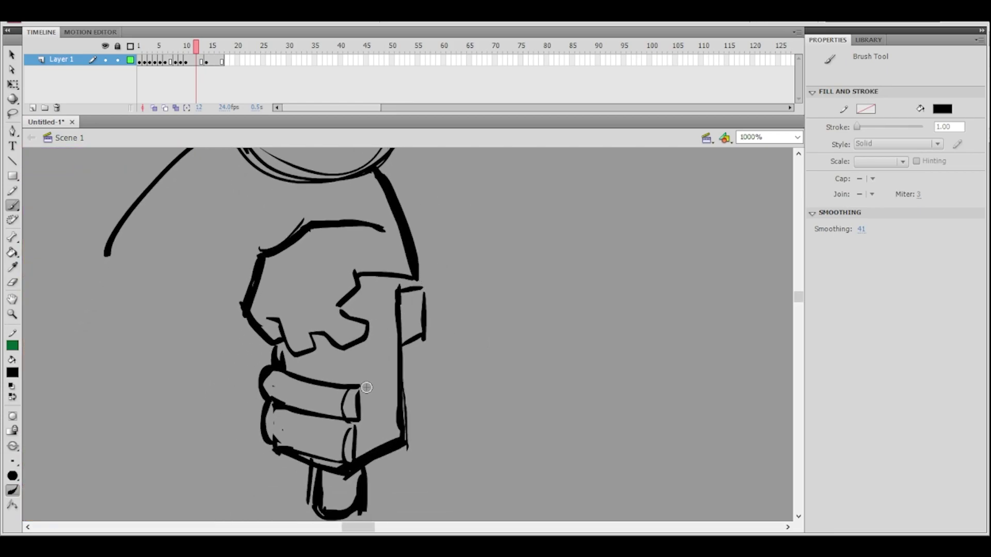
drag(360, 350, 358, 386)
key(ctrl+z)
drag(358, 348, 358, 384)
drag(369, 350, 367, 443)
key(ctrl+z)
drag(368, 354, 376, 439)
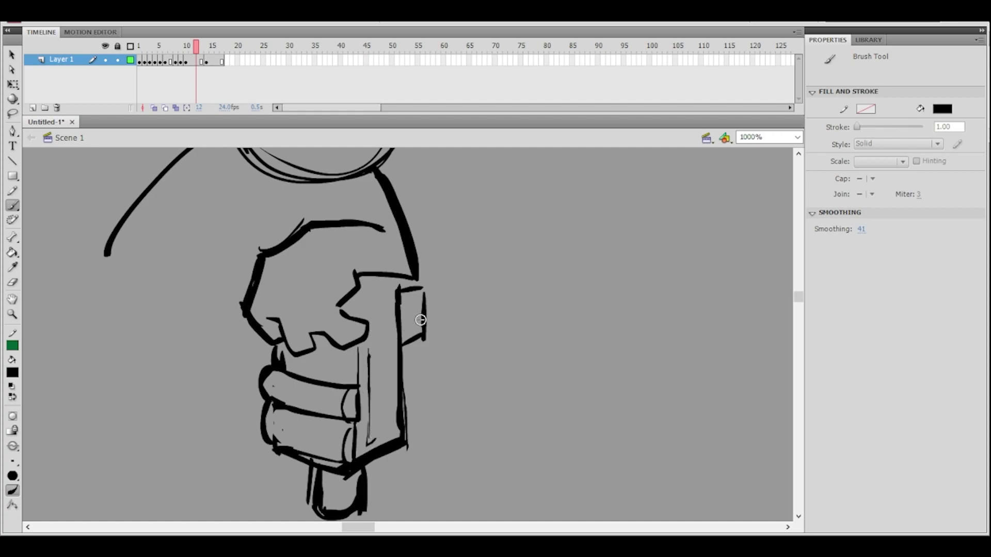
- Draw a narrow inner panel along the held object's right side and a small round button beside it
mouse_move(384, 304)
mouse_down()
mouse_move(383, 434)
mouse_move(396, 367)
mouse_move(396, 290)
mouse_up()
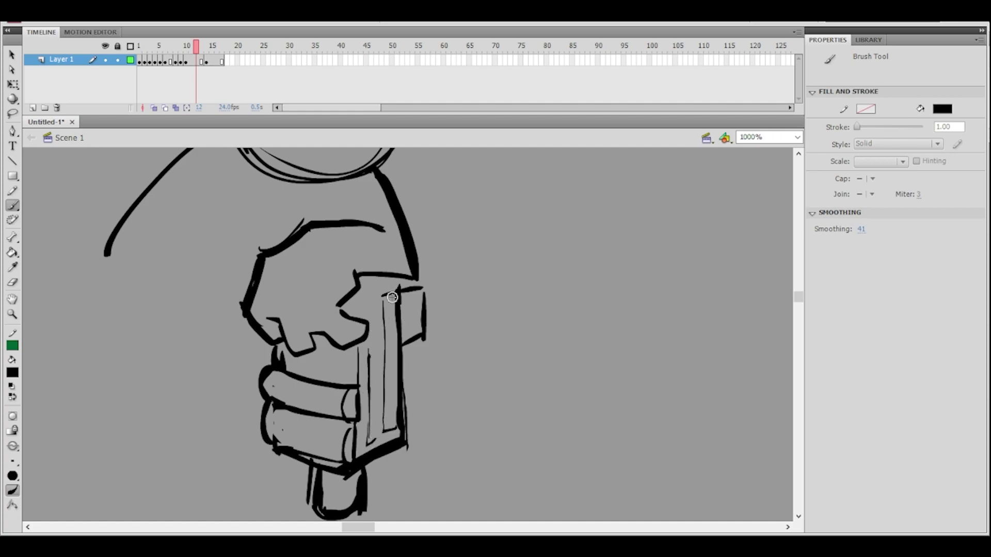
drag(377, 356, 375, 438)
key(ctrl+z)
mouse_move(376, 358)
mouse_down()
mouse_move(375, 440)
mouse_move(372, 345)
mouse_up()
drag(432, 279, 428, 335)
key(ctrl+z)
drag(369, 406, 373, 423)
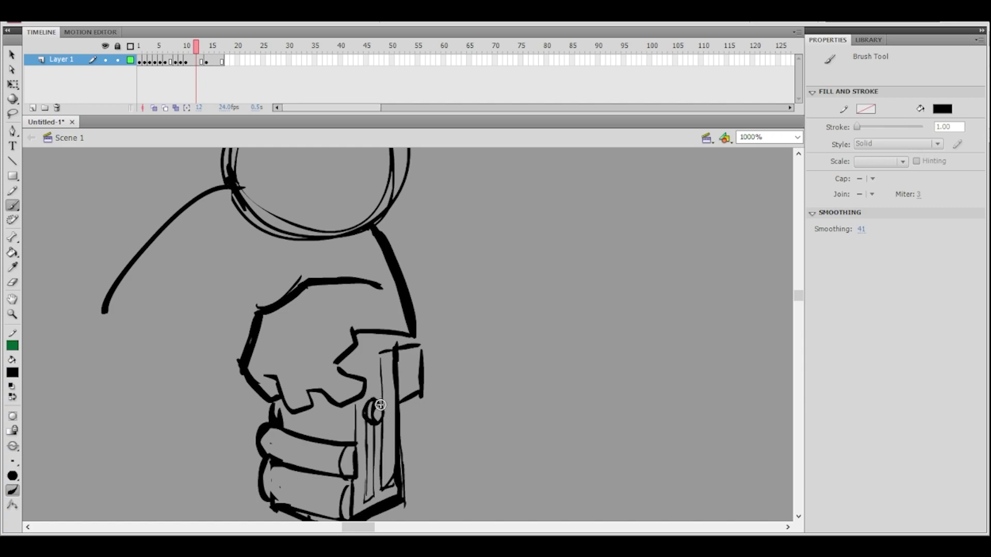
scroll(402, 343, up, 1)
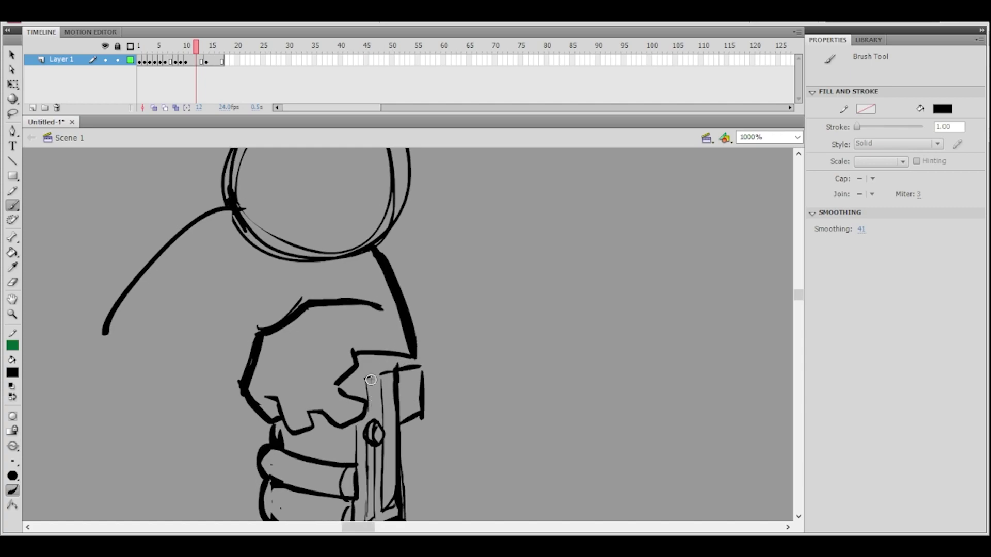
key(ctrl+minus)
drag(445, 336, 487, 370)
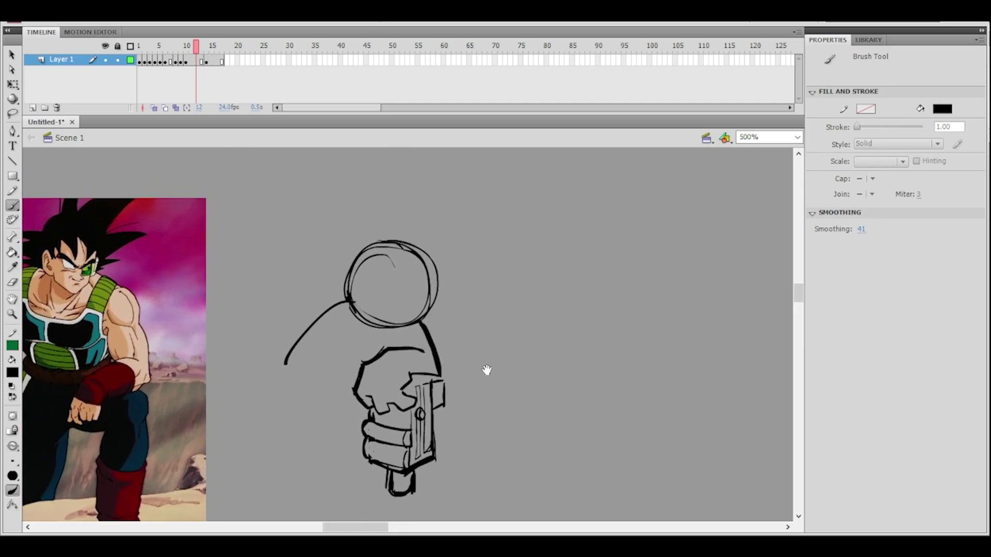
drag(454, 337, 475, 340)
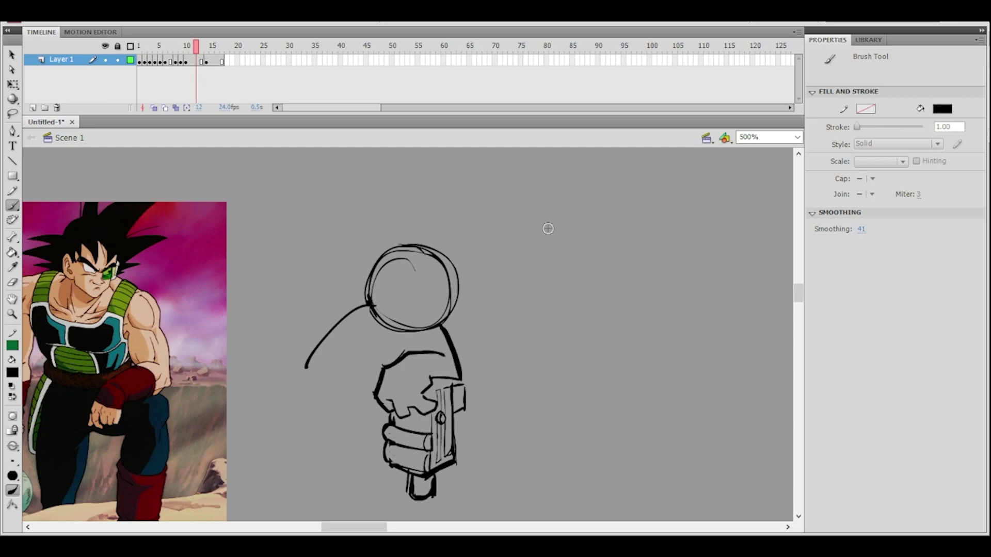
mouse_move(470, 284)
mouse_down()
mouse_move(553, 307)
mouse_move(548, 298)
mouse_up()
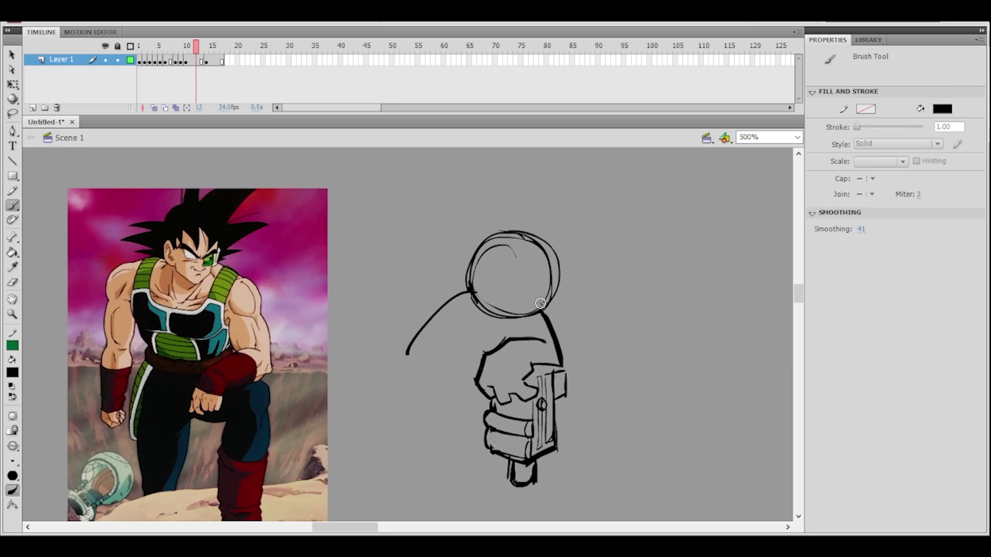
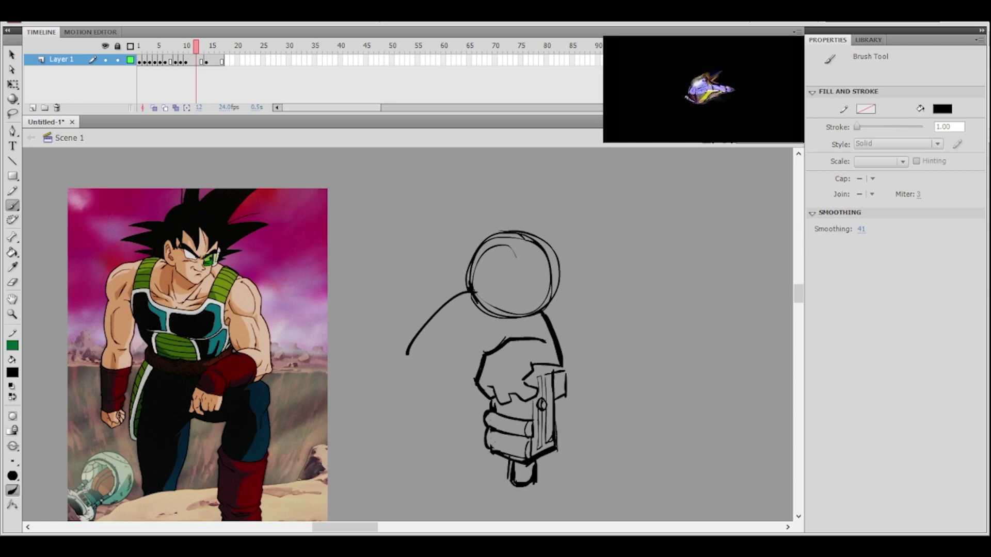
key(space)
mouse_move(570, 318)
mouse_down()
mouse_move(498, 290)
mouse_move(562, 293)
mouse_move(555, 279)
mouse_move(542, 292)
mouse_move(555, 332)
mouse_move(544, 303)
mouse_move(567, 295)
mouse_up()
drag(587, 283, 581, 260)
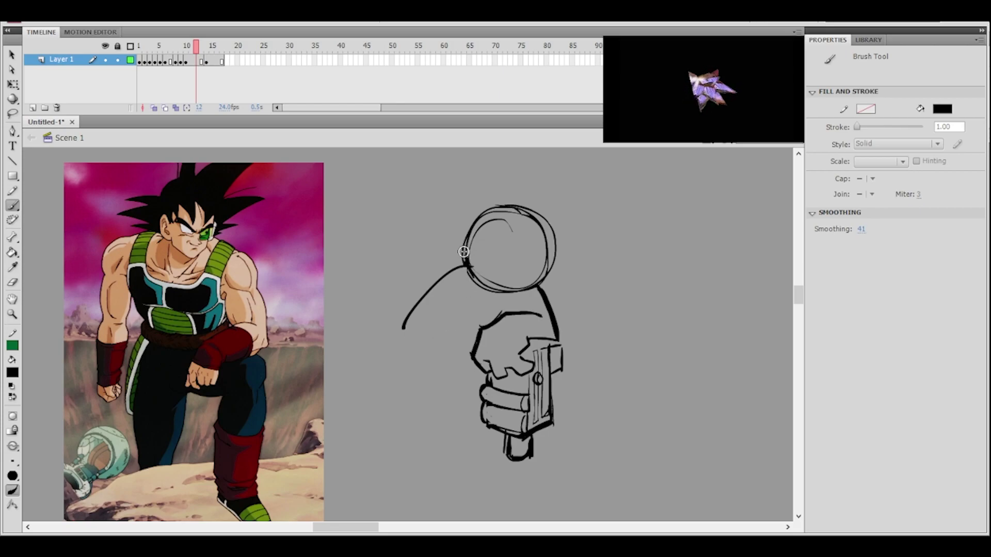
key(l)
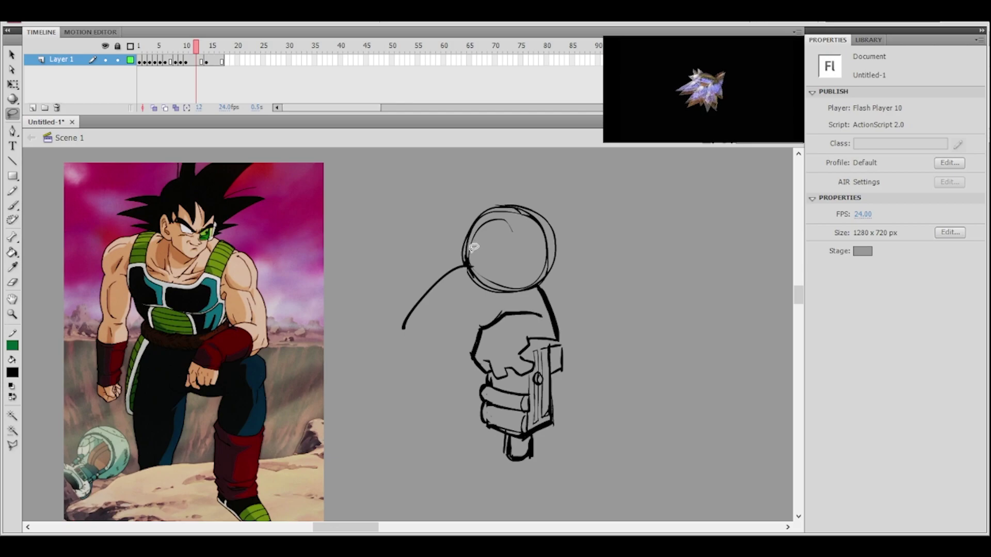
- Bend the left shoulder line into an elbow and sketch the rounded forearm with the first jagged hand line
click(12, 205)
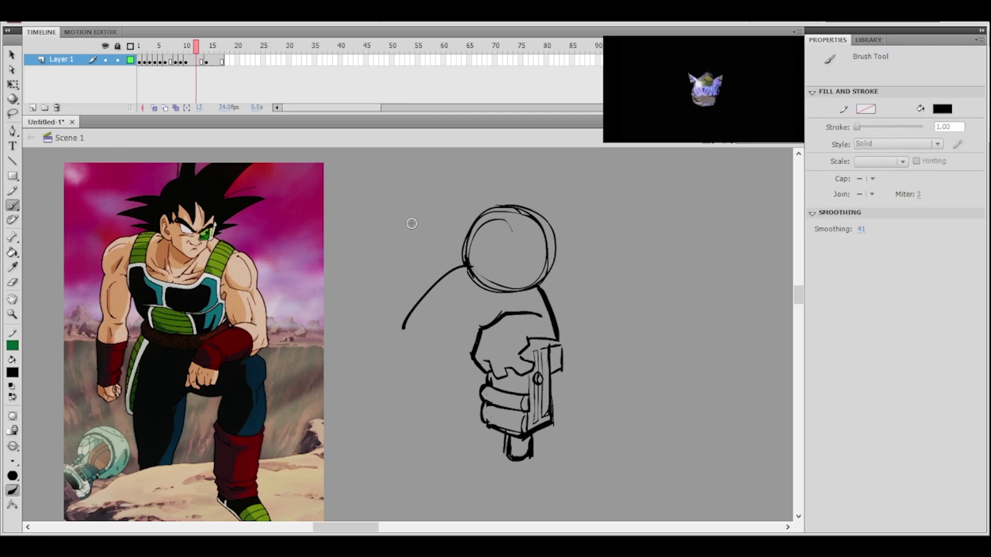
mouse_move(465, 267)
mouse_down()
mouse_move(402, 315)
mouse_move(418, 365)
mouse_move(443, 326)
mouse_up()
key(ctrl+z)
key(ctrl+z)
key(ctrl+z)
mouse_move(410, 356)
mouse_down()
mouse_move(444, 346)
mouse_move(447, 331)
mouse_move(421, 358)
mouse_move(444, 340)
mouse_move(442, 322)
mouse_move(478, 329)
mouse_move(473, 351)
mouse_move(453, 355)
mouse_move(445, 375)
mouse_up()
key(ctrl+z)
key(ctrl+z)
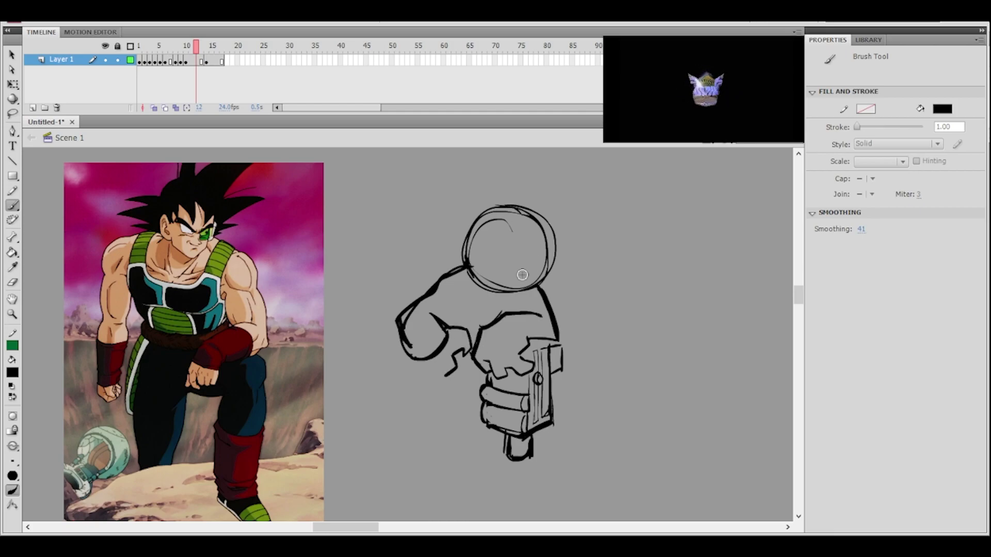
- Sketch the fingers and lower edge of the left hand below the forearm
mouse_move(445, 368)
mouse_down()
mouse_move(439, 388)
mouse_move(421, 380)
mouse_up()
key(ctrl+z)
key(ctrl+z)
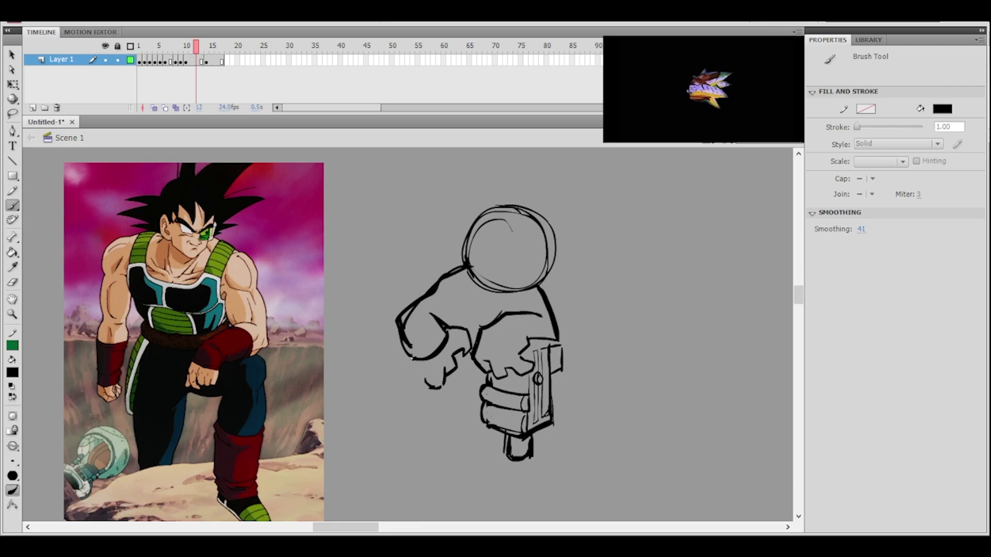
drag(547, 273, 506, 300)
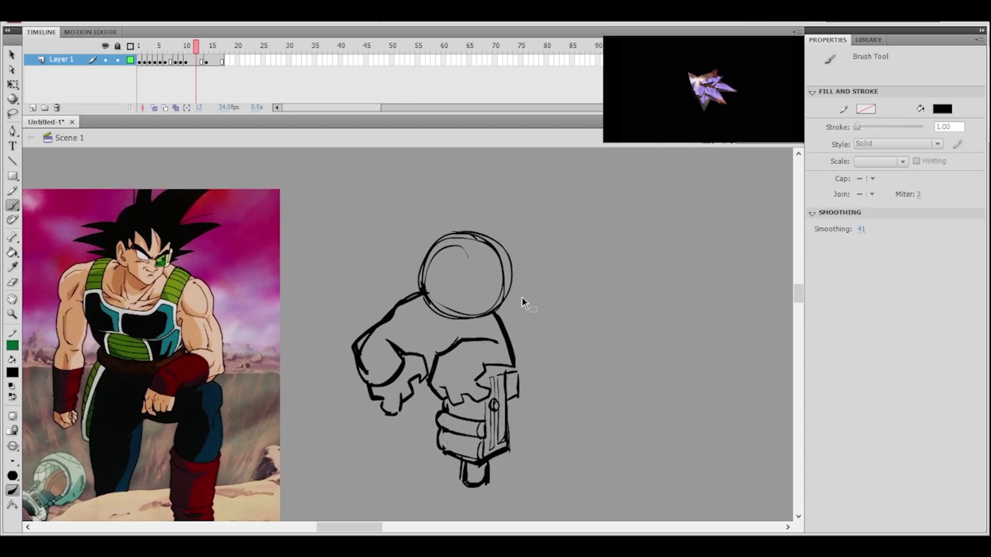
- Undo the left hand strokes back to the rounded forearm
key(ctrl+z)
key(ctrl+z)
key(ctrl+z)
key(ctrl+z)
key(ctrl+z)
key(ctrl+z)
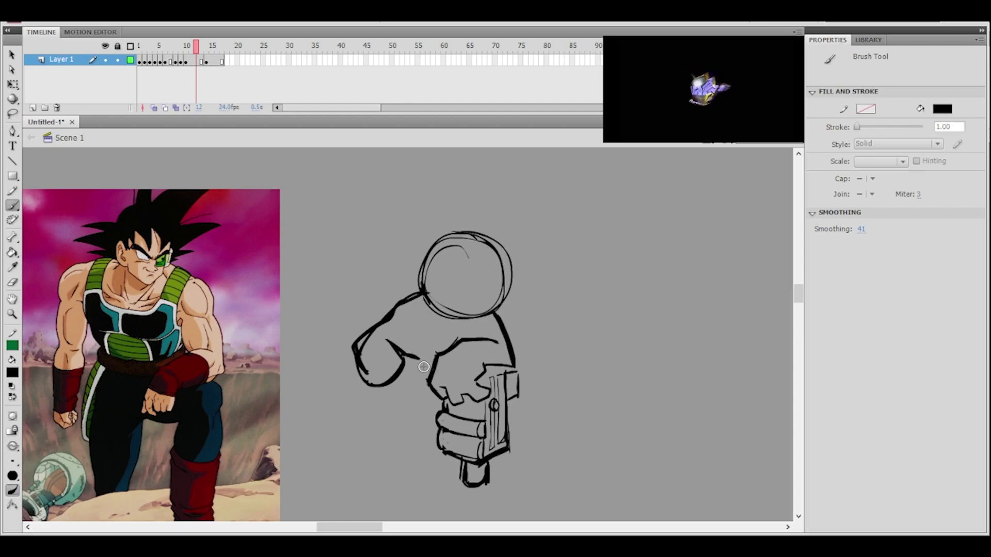
- Redraw the left hand as a more compact fist hanging from the forearm
key(ctrl+z)
mouse_move(405, 357)
mouse_down()
mouse_move(422, 367)
mouse_move(412, 401)
mouse_move(374, 396)
mouse_move(407, 397)
mouse_move(408, 406)
mouse_up()
key(ctrl+z)
key(ctrl+z)
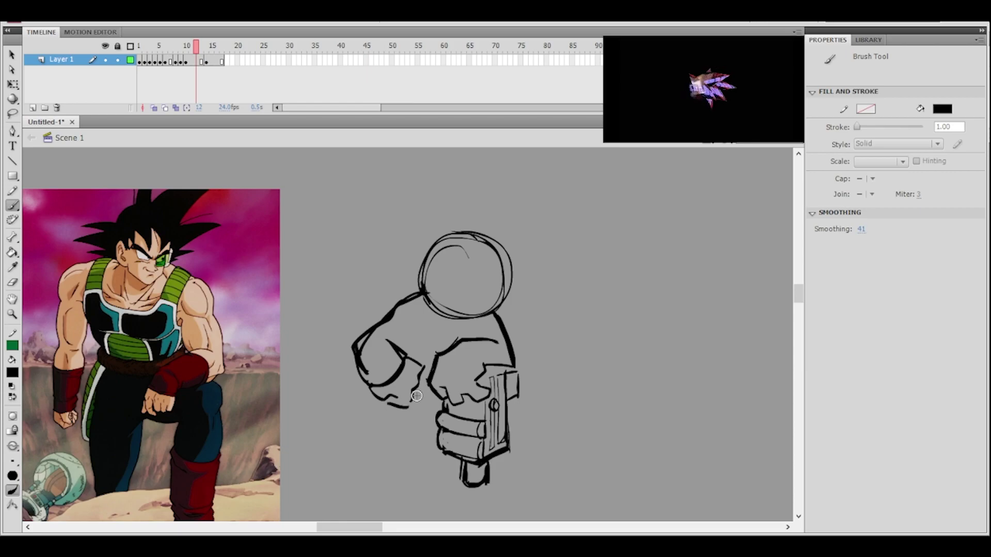
ctrl+shift+click(513, 321)
ctrl+click(424, 345)
drag(422, 350, 557, 351)
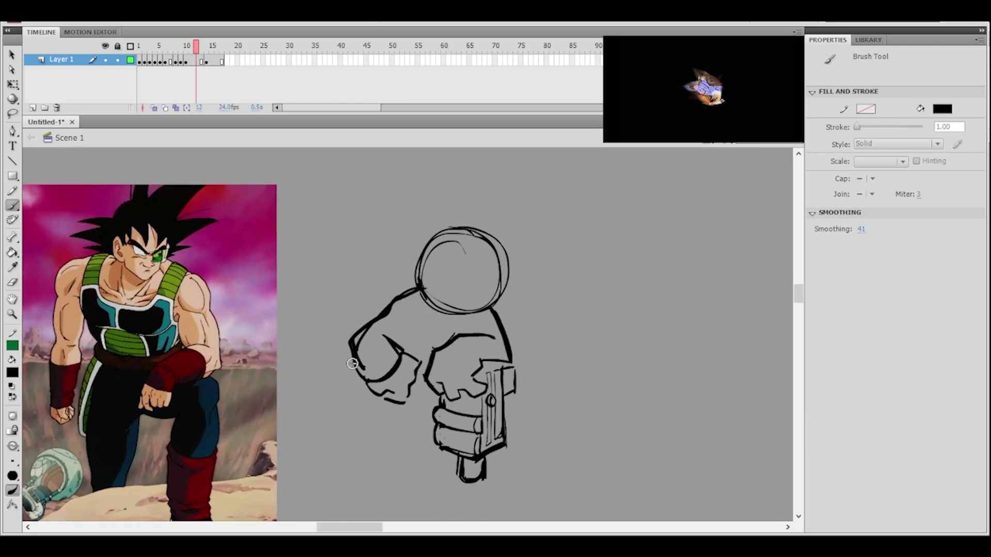
- Undo the left hand and forearm strokes back to the bent shoulder line
drag(351, 386, 377, 453)
key(ctrl+z)
key(ctrl+z)
key(ctrl+z)
key(ctrl+z)
key(ctrl+z)
key(ctrl+z)
key(ctrl+z)
key(ctrl+z)
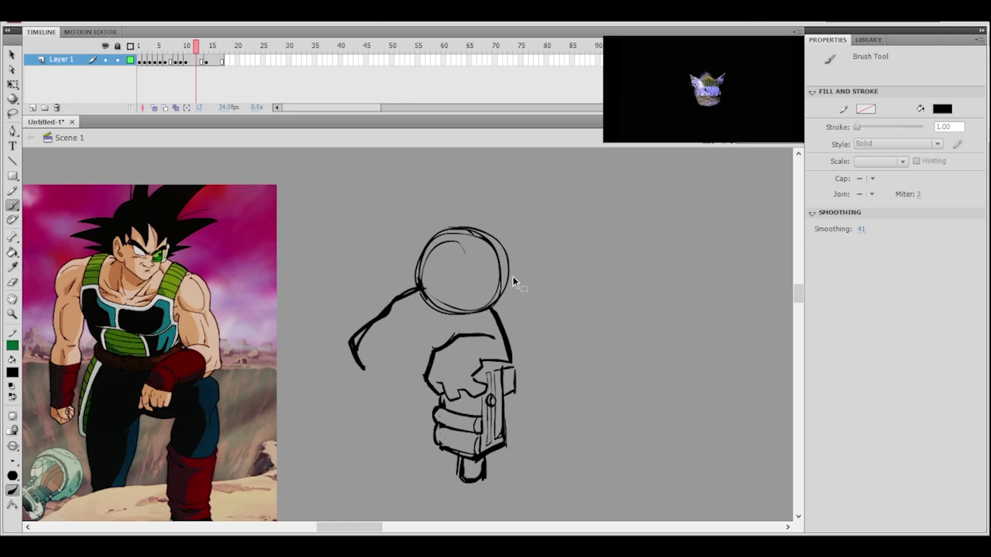
- Remove the remaining bent shoulder line beside the head circle with a lasso selection
key(ctrl+z)
key(l)
drag(409, 328, 383, 215)
key(Delete)
- Redraw the bent arm's outline closer to the torso, running from below the head circle out to the elbow
click(12, 206)
mouse_move(484, 276)
mouse_down()
mouse_move(515, 230)
mouse_move(503, 240)
mouse_up()
drag(446, 278, 411, 326)
key(ctrl+z)
drag(447, 282, 423, 329)
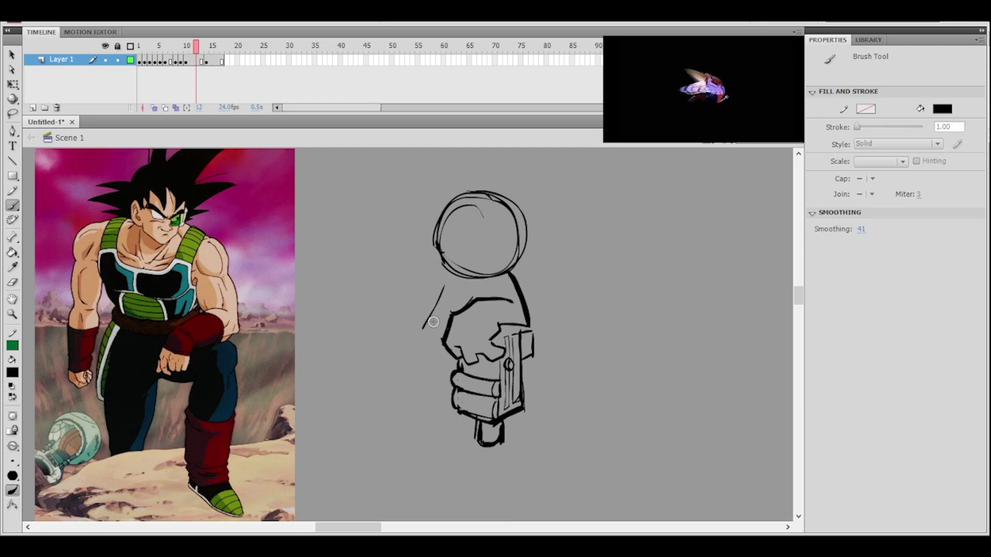
key(ctrl+z)
mouse_move(447, 282)
mouse_down()
mouse_move(421, 325)
mouse_move(431, 350)
mouse_move(431, 325)
mouse_move(423, 344)
mouse_move(444, 355)
mouse_up()
key(ctrl+z)
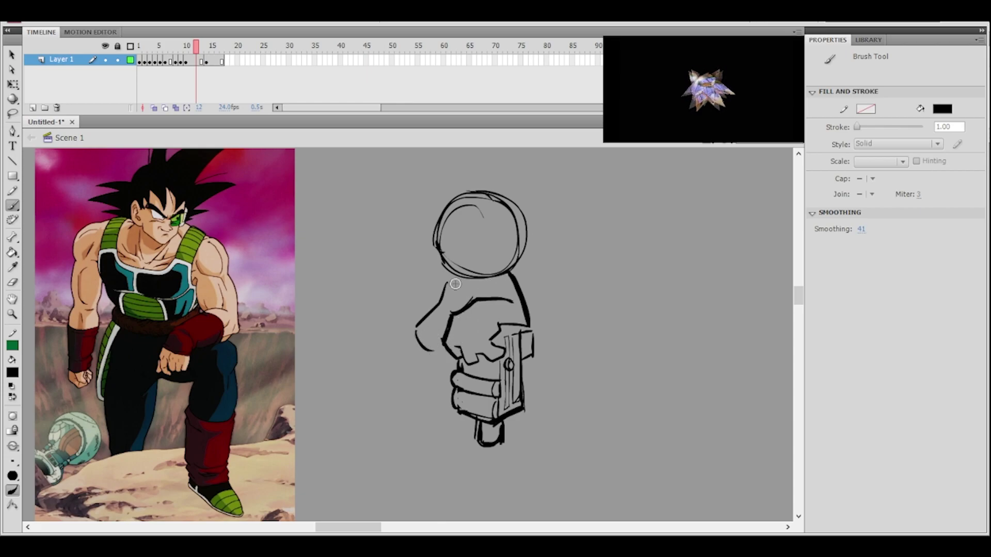
drag(417, 327, 437, 360)
drag(454, 280, 415, 328)
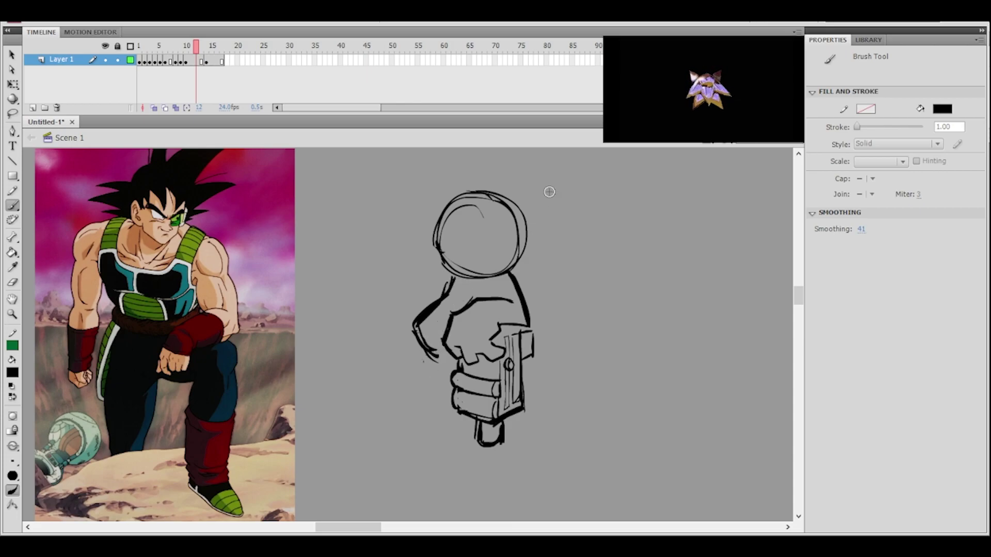
- Redraw the forearm edge slightly further in and erase the excess line outside the elbow
drag(421, 324, 447, 360)
drag(420, 322, 447, 358)
drag(425, 326, 444, 355)
click(13, 282)
mouse_move(414, 322)
mouse_down()
mouse_move(442, 359)
mouse_move(422, 365)
mouse_move(447, 362)
mouse_move(420, 343)
mouse_move(419, 322)
mouse_up()
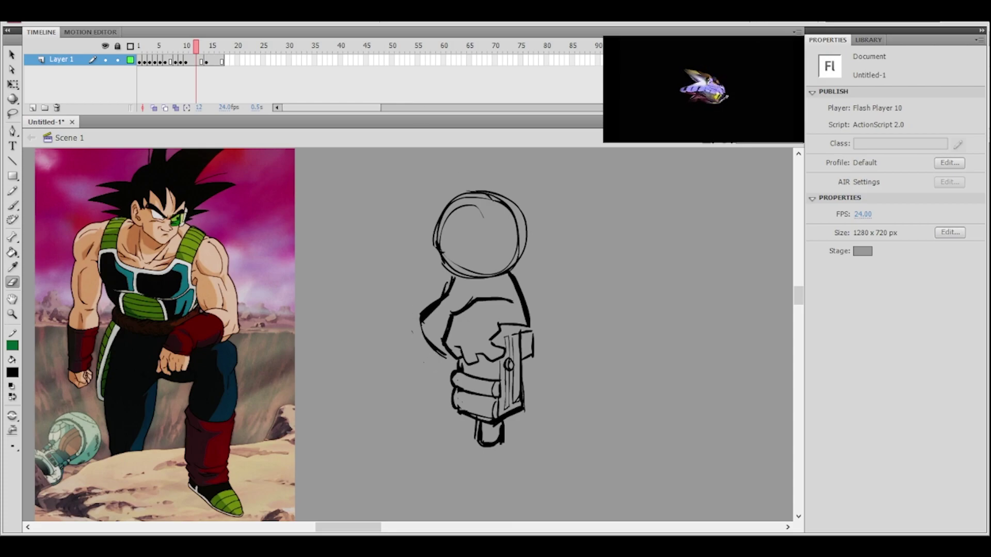
key(b)
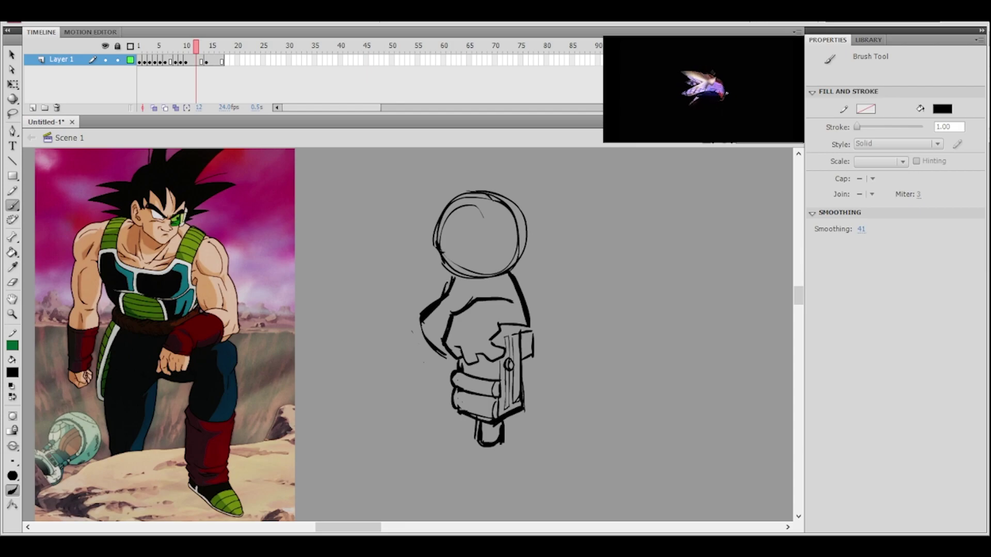
drag(424, 314, 445, 380)
scroll(437, 328, up, 1)
key(ctrl+z)
key(ctrl+z)
key(ctrl+z)
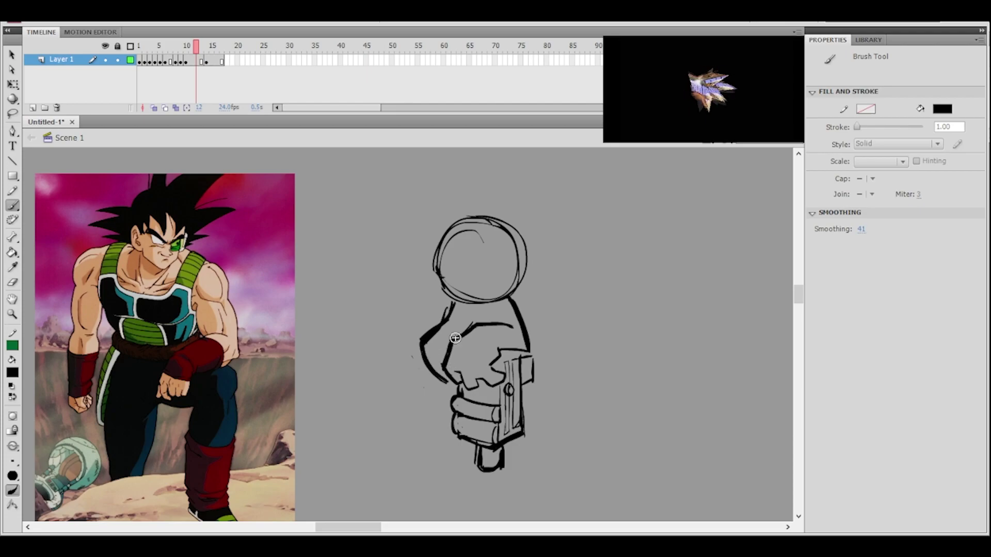
- Erase the rough edges of the bent arm and separate its shoulder line from the head circle
ctrl+click(472, 355)
mouse_move(351, 309)
mouse_down()
mouse_move(298, 316)
mouse_move(304, 397)
mouse_up()
key(e)
drag(260, 328, 306, 395)
ctrl+shift+click(434, 309)
drag(442, 305, 431, 313)
ctrl+click(357, 319)
drag(358, 326, 351, 345)
drag(362, 319, 349, 350)
drag(306, 383, 371, 332)
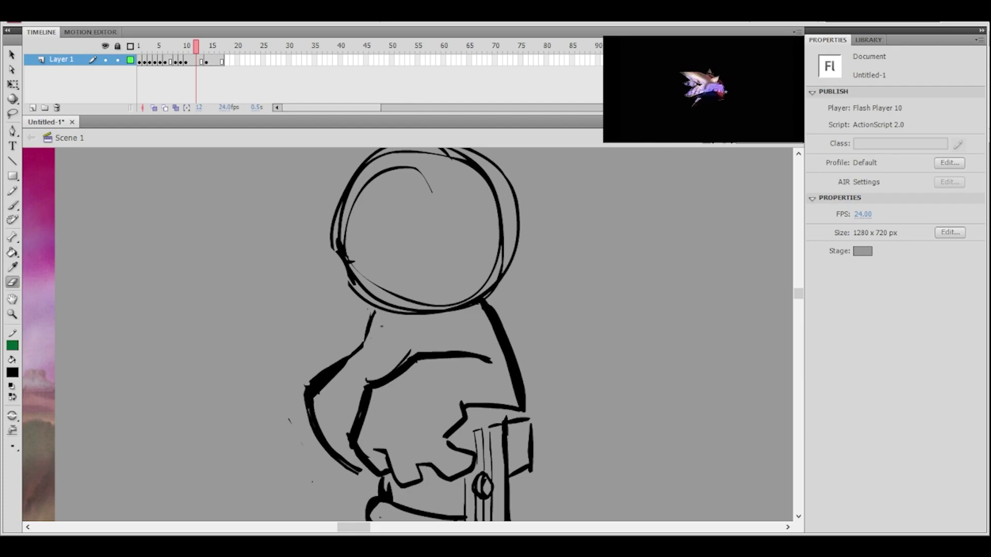
ctrl+shift+click(457, 295)
drag(454, 341, 442, 310)
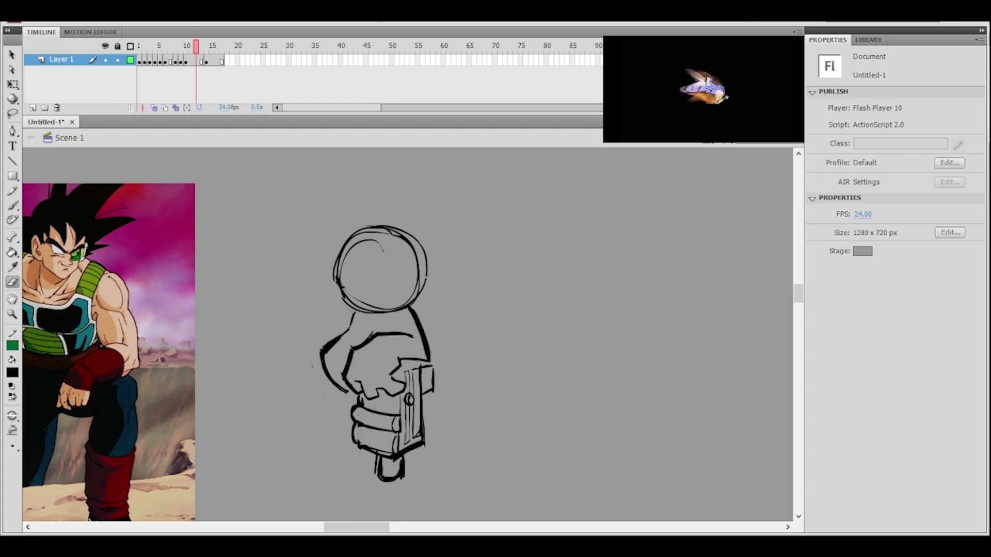
click(12, 205)
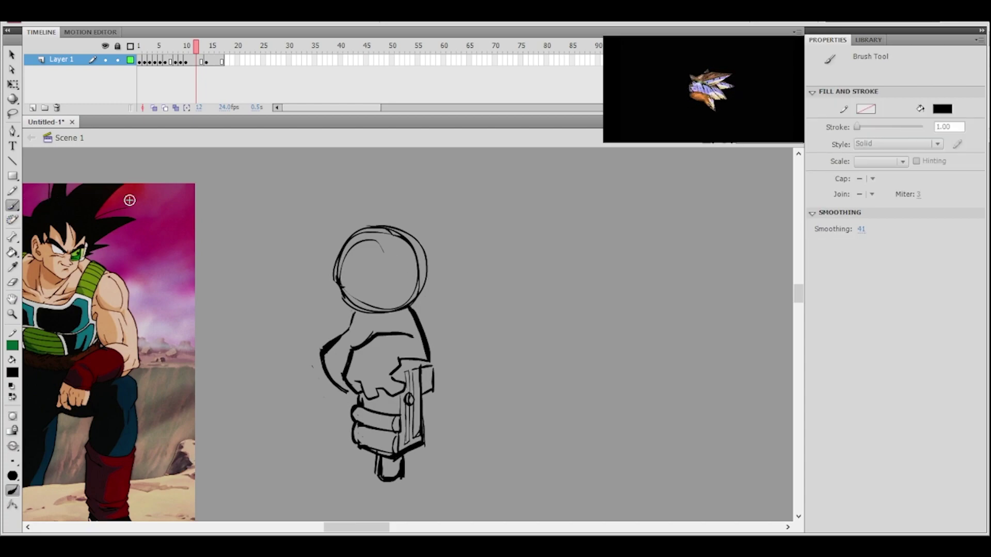
drag(436, 335, 482, 324)
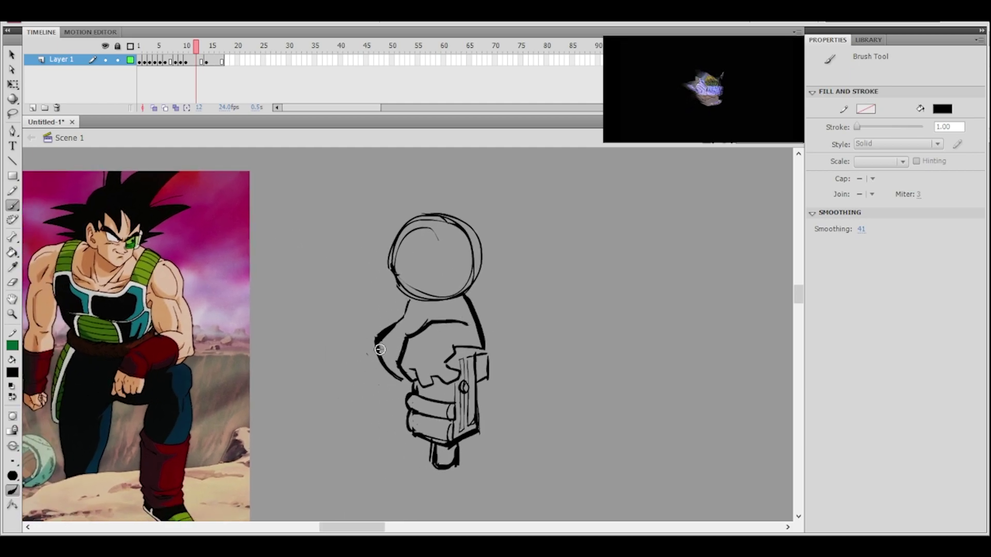
click(12, 283)
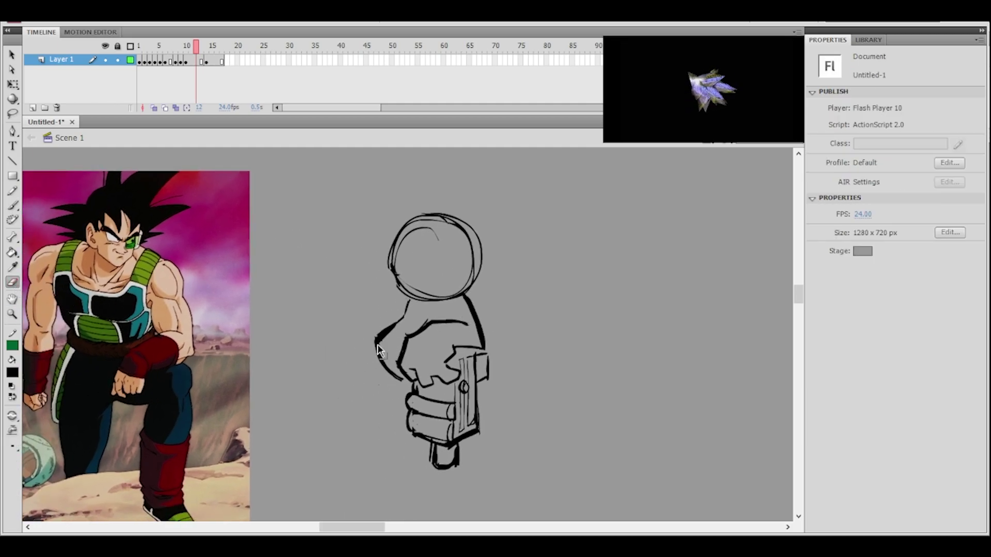
key(ctrl+=)
mouse_move(328, 313)
mouse_down()
mouse_move(333, 302)
mouse_move(338, 411)
mouse_up()
key(ctrl+z)
mouse_move(328, 311)
mouse_down()
mouse_move(334, 360)
mouse_move(344, 349)
mouse_move(336, 361)
mouse_move(342, 378)
mouse_up()
key(ctrl+z)
key(ctrl+z)
key(ctrl+z)
key(ctrl+z)
- Erase stray specks around the elbow and fingers and thin the lower end of the forearm line
drag(327, 311, 325, 307)
drag(335, 405, 332, 402)
scroll(449, 345, down, 3)
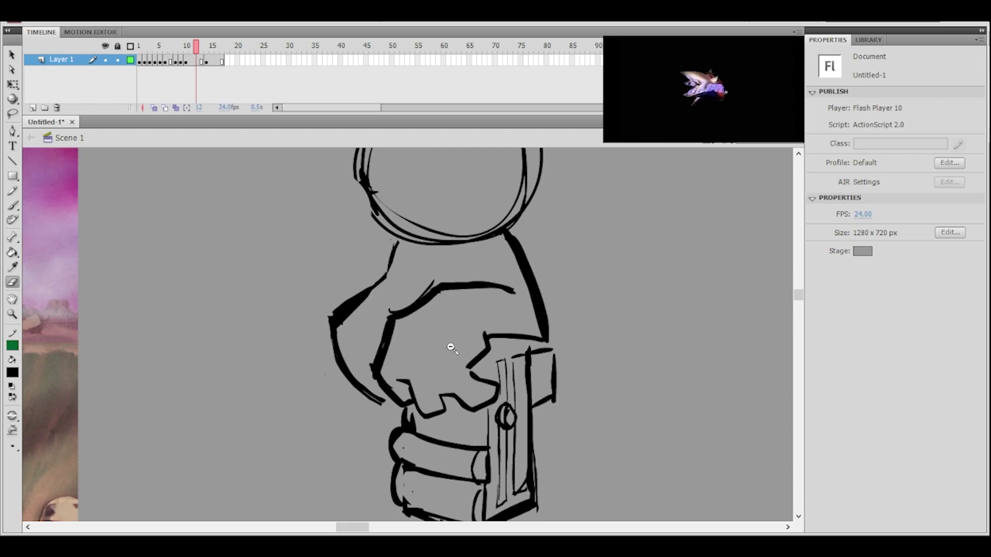
scroll(406, 382, up, 3)
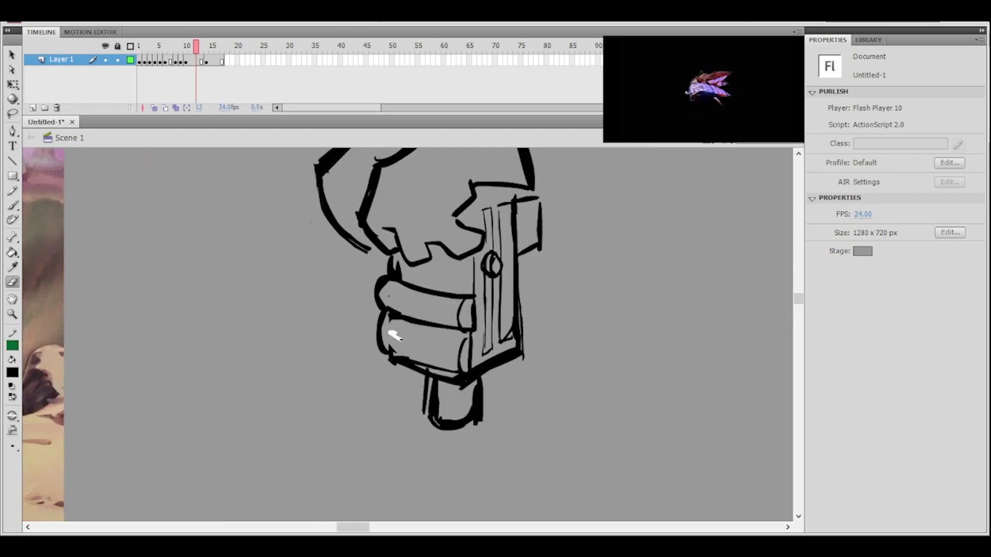
drag(275, 351, 322, 386)
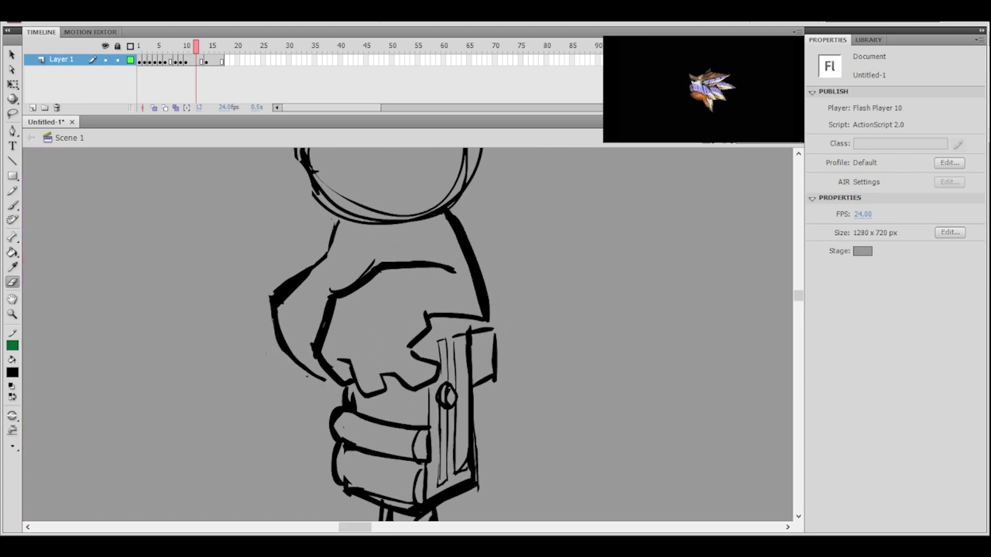
drag(274, 352, 323, 387)
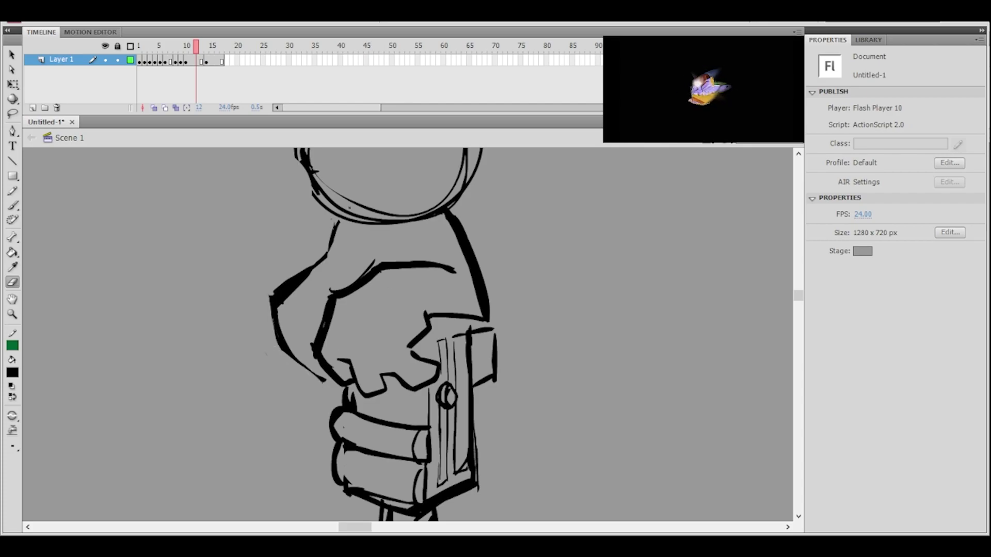
- Thicken the lower part of the bent forearm's outer line with the Brush
click(17, 206)
key(ctrl+minus)
mouse_move(477, 283)
mouse_down()
mouse_move(458, 298)
mouse_move(469, 302)
mouse_up()
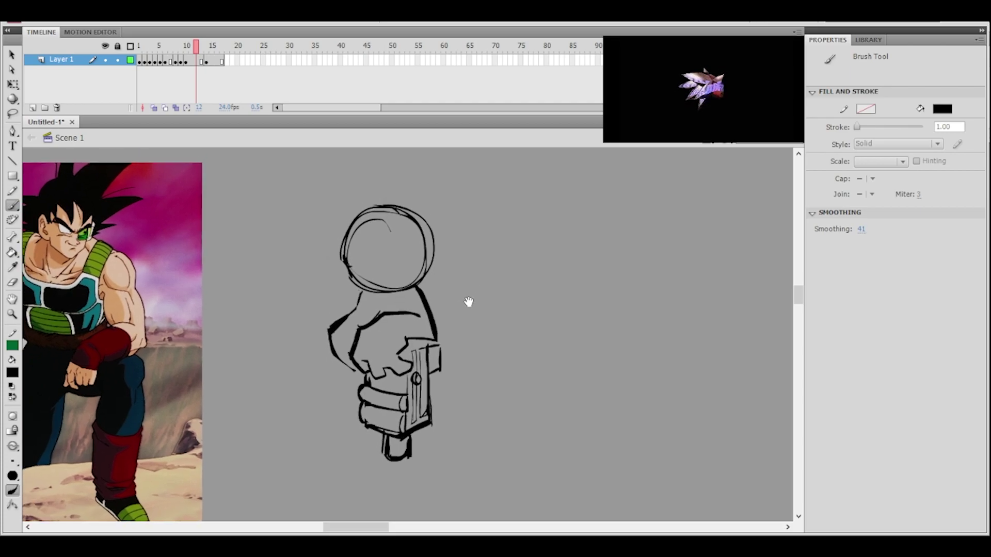
key(ctrl+equal)
drag(391, 322, 400, 335)
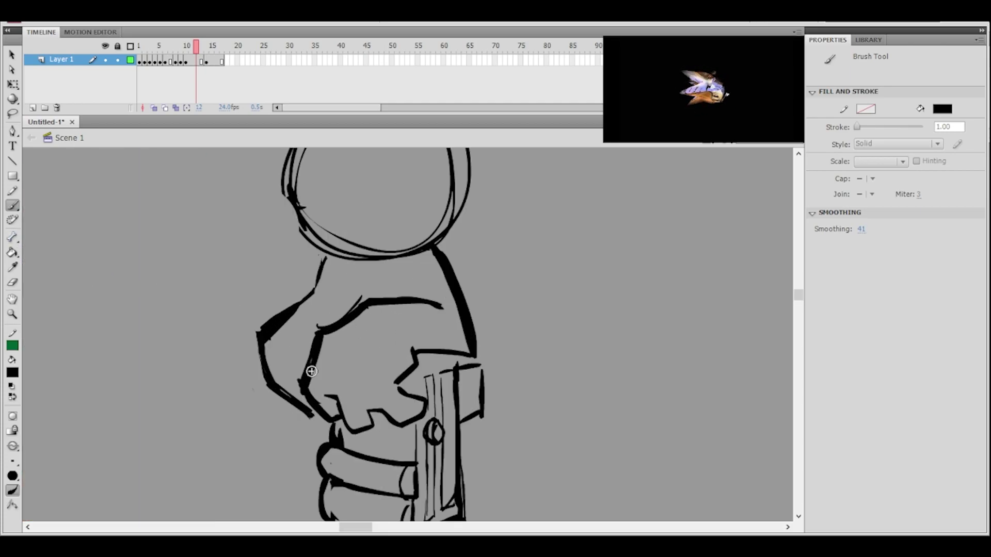
key(ctrl+minus)
drag(417, 320, 418, 318)
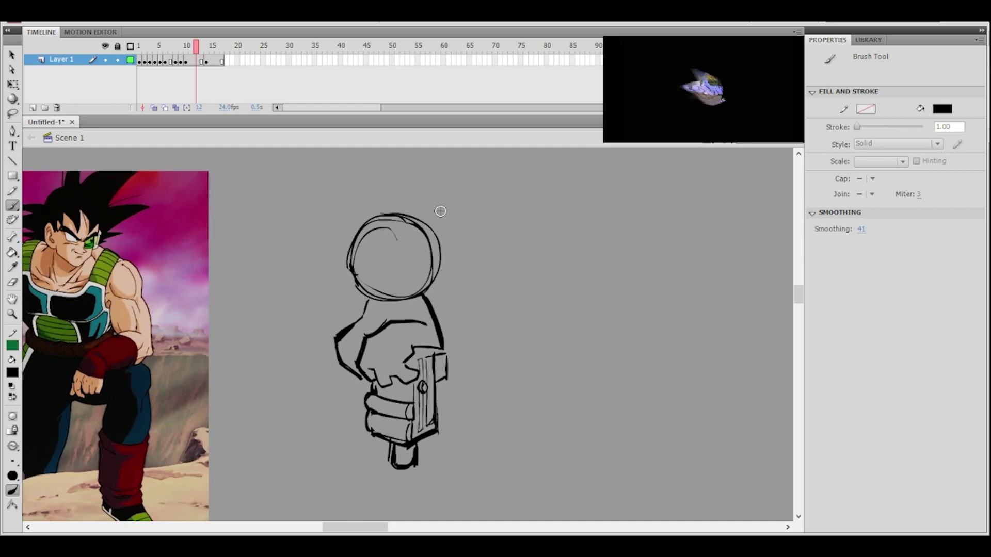
- Trim the thickened forearm line along its lower edge with the Eraser
click(12, 283)
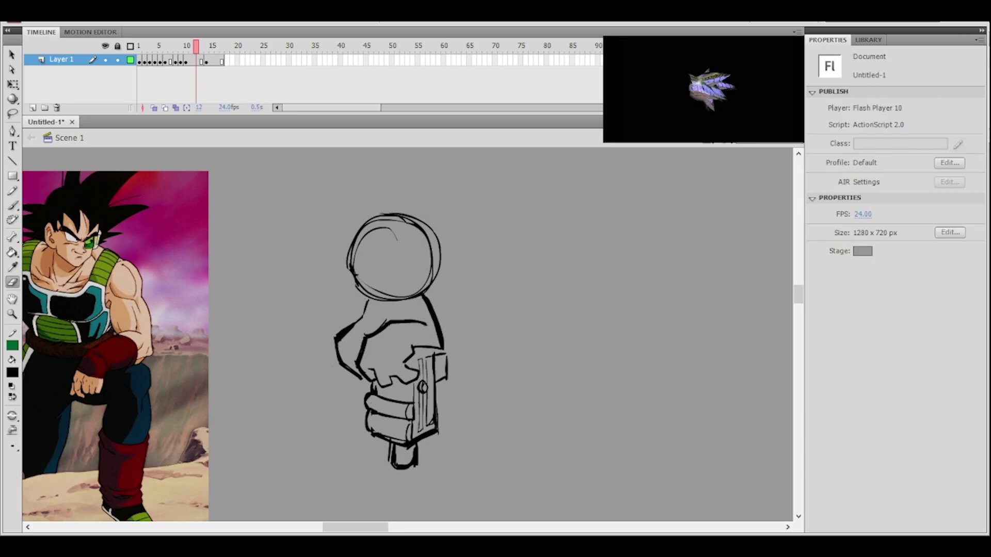
key(ctrl+equal)
mouse_move(293, 360)
mouse_down()
mouse_move(342, 393)
mouse_move(313, 378)
mouse_up()
key(ctrl+minus)
drag(434, 323, 418, 321)
click(13, 205)
mouse_move(386, 283)
mouse_down()
mouse_move(551, 297)
mouse_move(537, 287)
mouse_up()
mouse_move(502, 323)
mouse_down()
mouse_move(491, 283)
mouse_move(442, 319)
mouse_up()
key(ctrl+z)
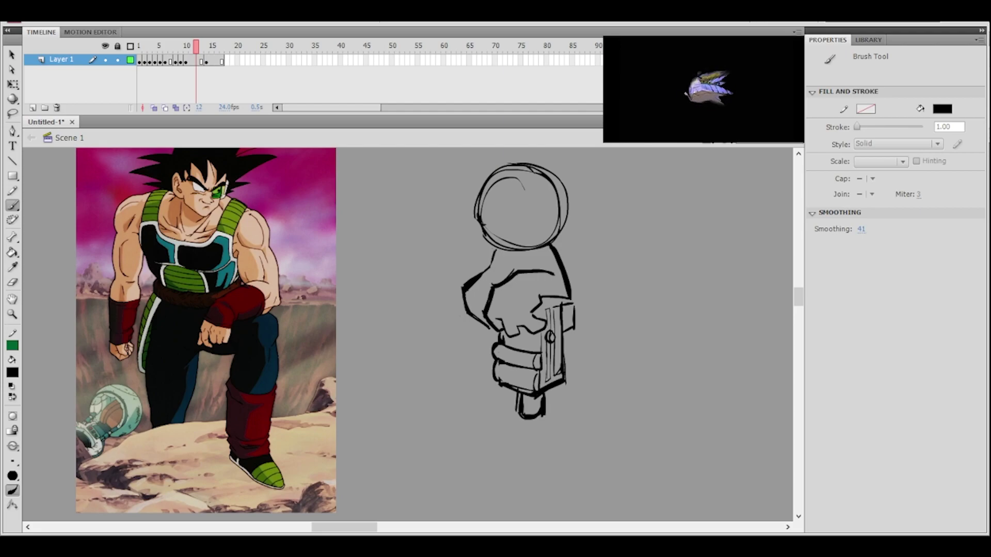
mouse_move(599, 267)
mouse_down()
mouse_move(479, 327)
mouse_move(443, 303)
mouse_move(408, 307)
mouse_move(442, 294)
mouse_up()
drag(408, 242, 357, 299)
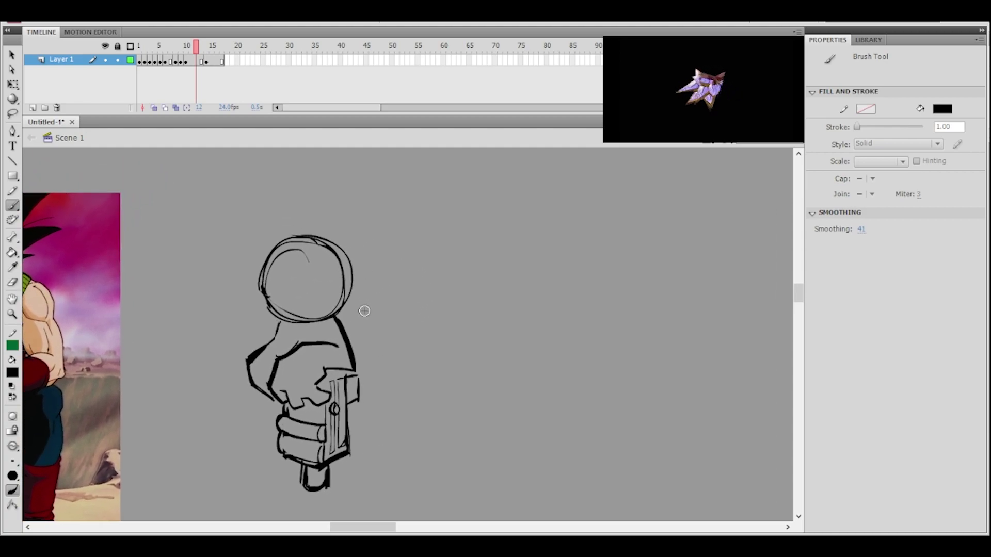
- Thin the torso line on the gripping arm's side and trim the top of the opposite shoulder line
key(e)
drag(336, 320, 359, 369)
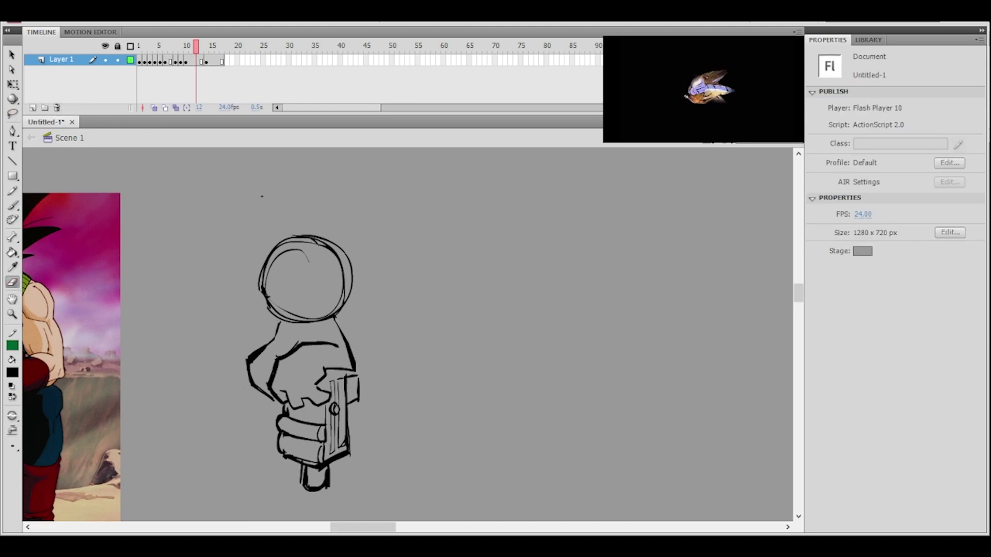
mouse_move(280, 323)
mouse_down()
mouse_move(273, 340)
mouse_move(285, 328)
mouse_up()
key(b)
key(ctrl+z)
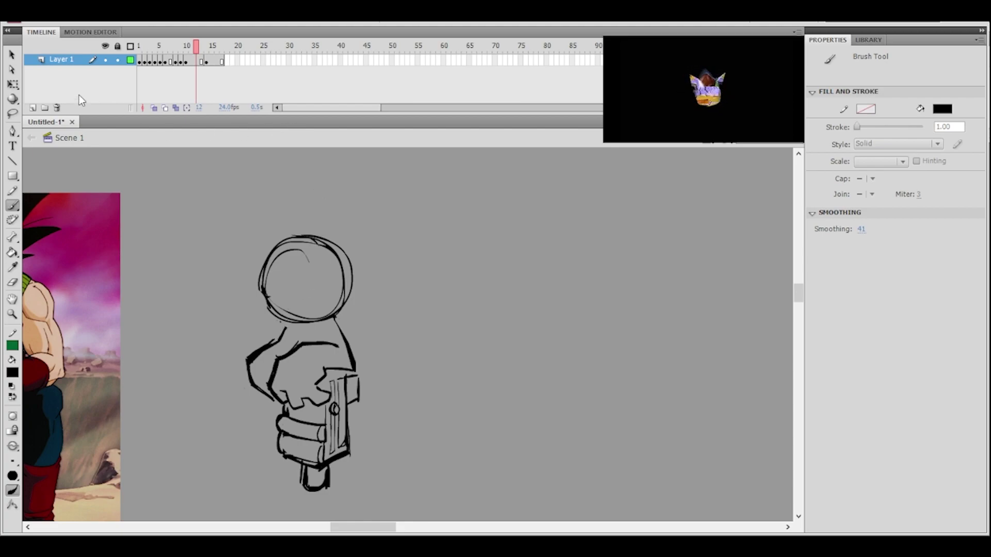
- Lasso the head circle and nudge it slightly to the right and down over the shoulders
key(l)
mouse_move(347, 206)
mouse_down()
mouse_move(267, 317)
mouse_move(325, 331)
mouse_move(389, 242)
mouse_up()
key(Right)
key(Right)
key(Right)
key(Right)
key(Right)
key(Right)
key(Right)
key(Right)
key(Down)
key(Down)
key(Down)
key(Down)
key(Down)
key(Down)
key(Right)
key(Right)
key(Right)
key(Right)
key(Right)
key(Down)
key(Down)
key(Down)
click(394, 258)
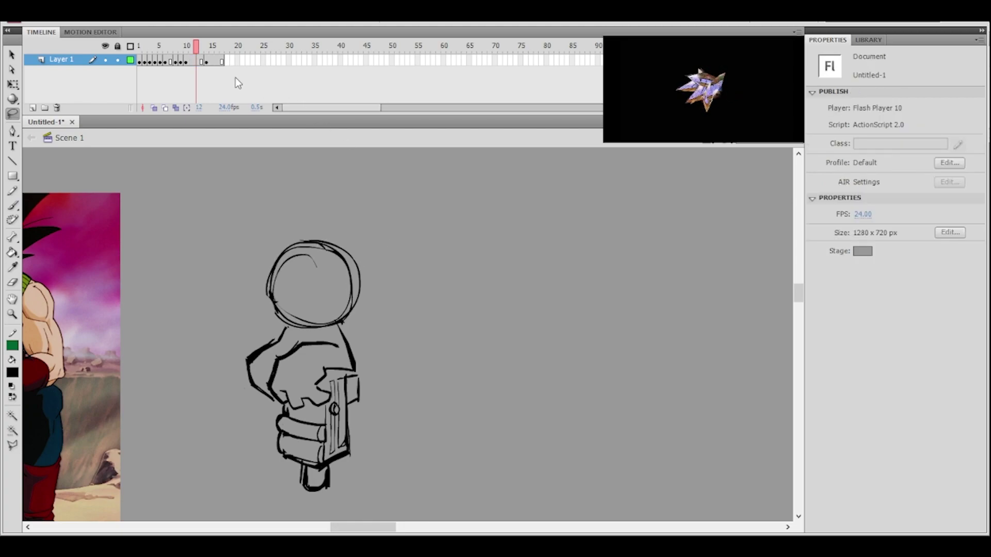
- Convert frame 12 into a keyframe and delete the head circle from it
click(197, 60)
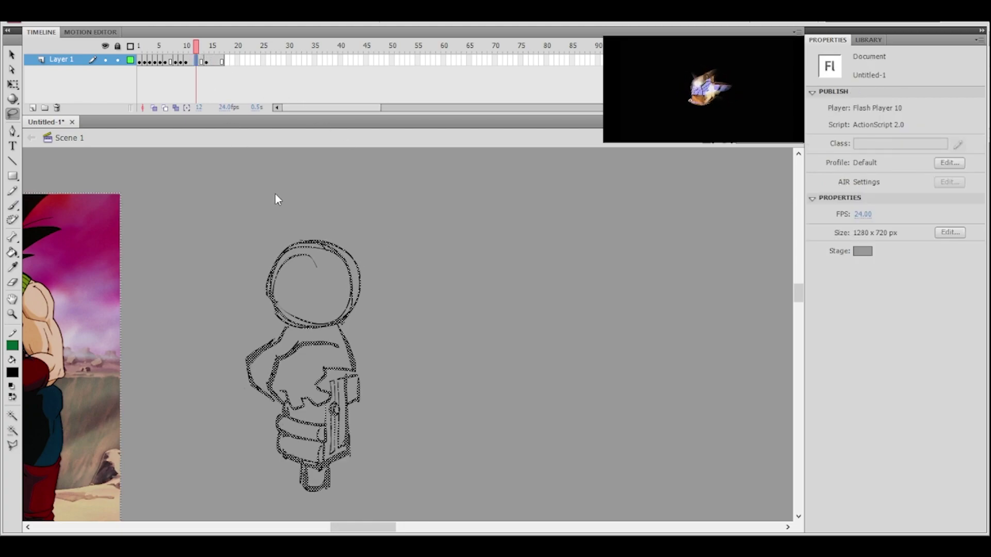
key(F6)
mouse_move(333, 202)
mouse_down()
mouse_move(247, 215)
mouse_move(280, 323)
mouse_move(339, 325)
mouse_move(361, 315)
mouse_up()
key(Delete)
key(b)
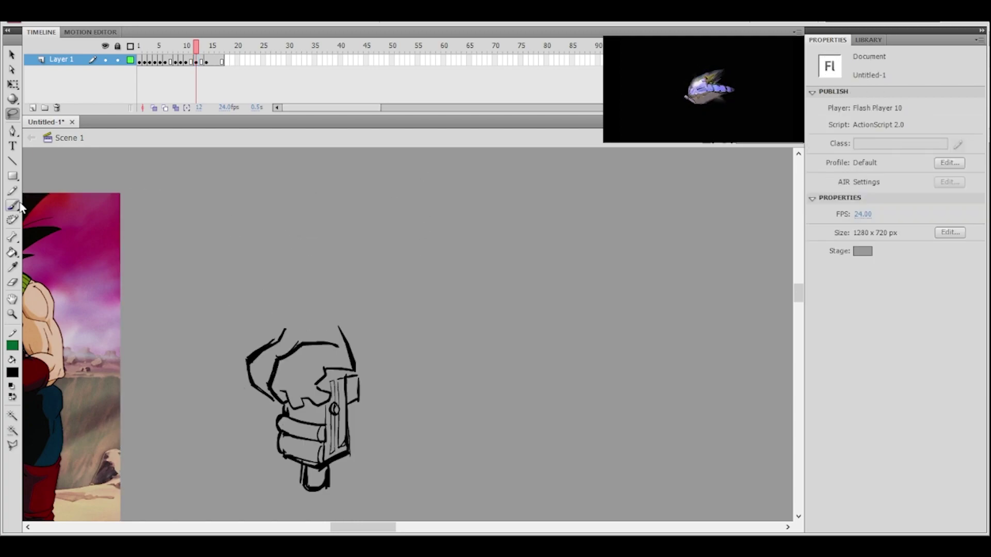
- Onion-skin only the preceding frame and sketch the jaw, chin and cheek over the faded head circle
click(153, 107)
drag(175, 47, 190, 46)
drag(278, 322, 361, 321)
key(ctrl+z)
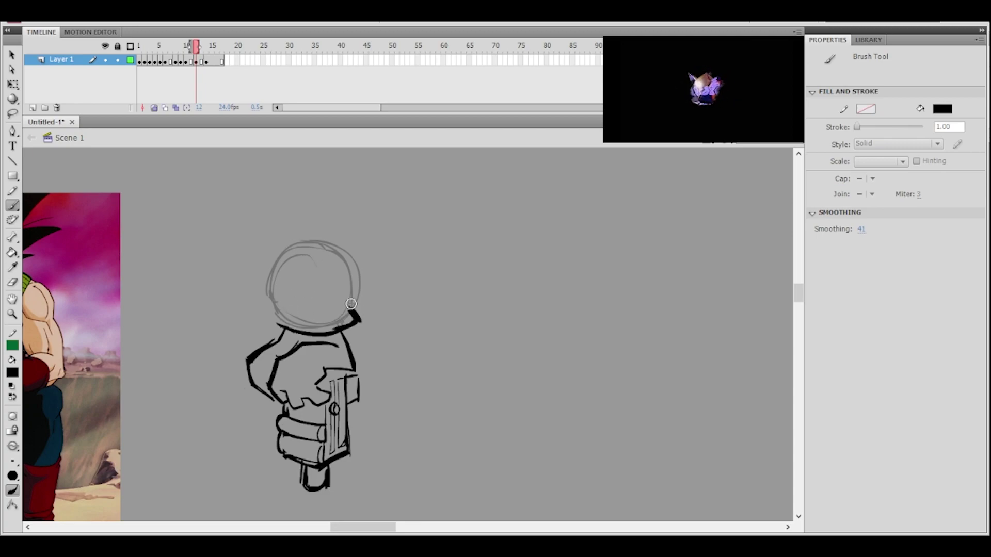
mouse_move(350, 305)
mouse_down()
mouse_move(361, 280)
mouse_move(349, 306)
mouse_up()
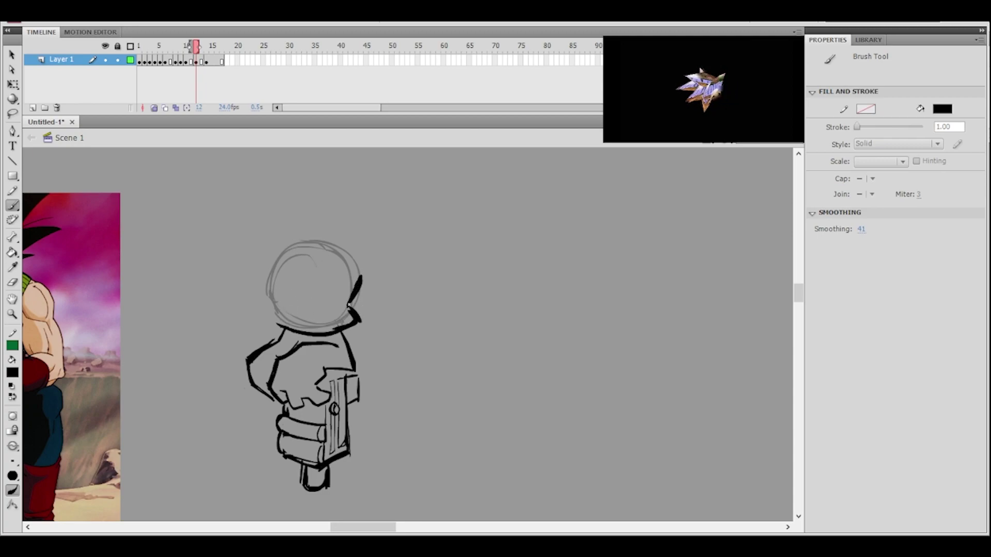
- Sketch the spiky hair outline around the faded head circle, from the forehead spike to the back of the head
mouse_move(343, 231)
mouse_down()
mouse_move(362, 281)
mouse_move(340, 229)
mouse_up()
key(ctrl+z)
mouse_move(362, 278)
mouse_down()
mouse_move(357, 246)
mouse_move(337, 228)
mouse_move(331, 237)
mouse_move(271, 222)
mouse_move(262, 257)
mouse_move(328, 238)
mouse_up()
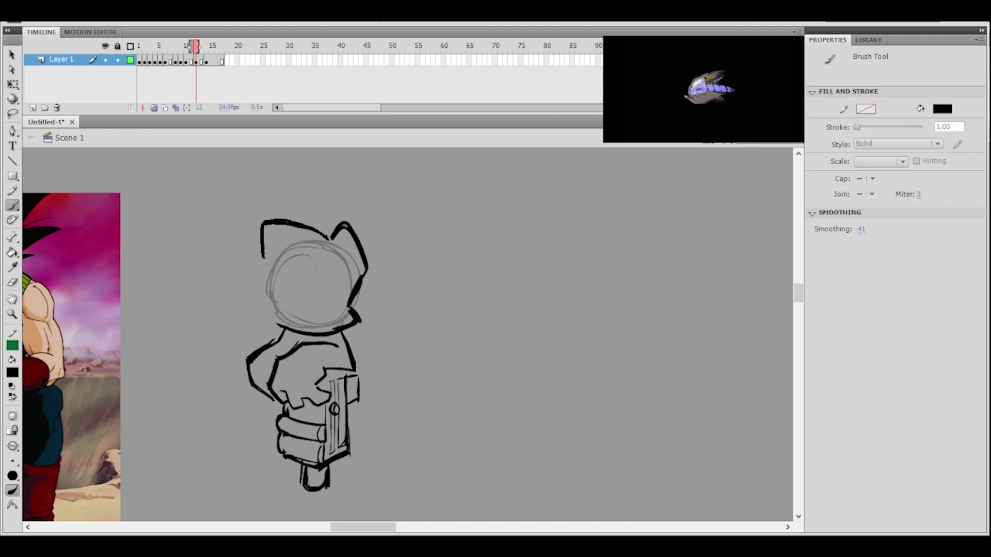
mouse_move(263, 256)
mouse_down()
mouse_move(232, 275)
mouse_move(248, 265)
mouse_move(232, 283)
mouse_move(255, 308)
mouse_up()
key(ctrl+z)
mouse_move(261, 258)
mouse_down()
mouse_move(261, 227)
mouse_move(296, 216)
mouse_move(329, 234)
mouse_move(345, 217)
mouse_move(368, 257)
mouse_up()
drag(367, 255, 360, 288)
- Sketch the sideburn and the pointed front hairline across the face, and add the inner detail of the ear
mouse_move(275, 302)
mouse_down()
mouse_move(263, 292)
mouse_move(266, 326)
mouse_move(275, 301)
mouse_move(293, 309)
mouse_move(283, 289)
mouse_up()
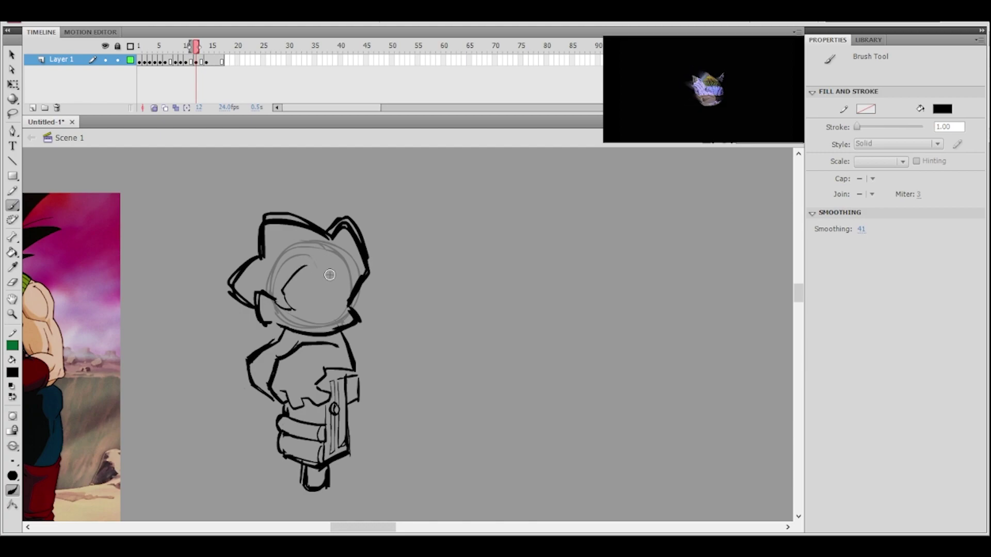
key(ctrl+z)
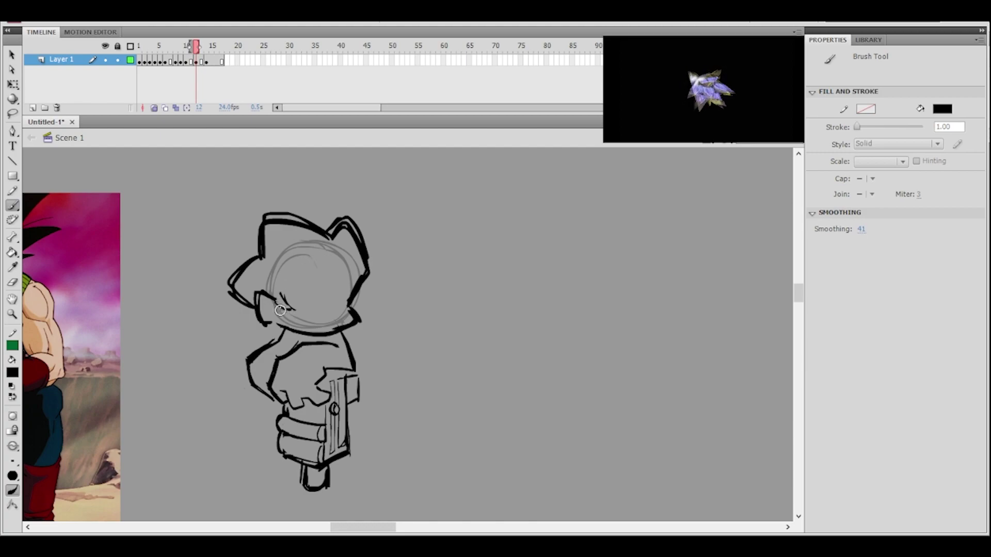
mouse_move(283, 292)
mouse_down()
mouse_move(323, 280)
mouse_move(333, 294)
mouse_move(356, 276)
mouse_up()
key(ctrl+z)
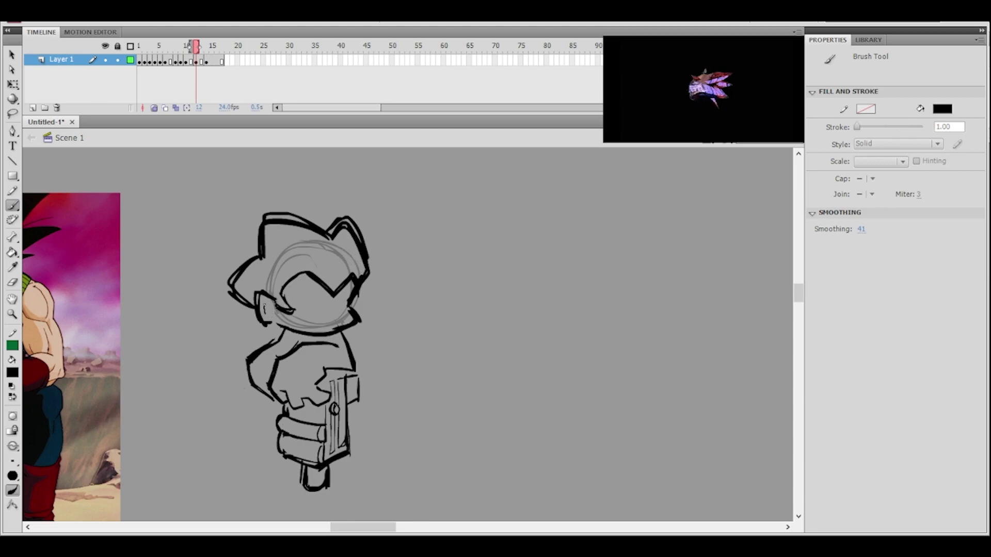
drag(264, 304, 270, 312)
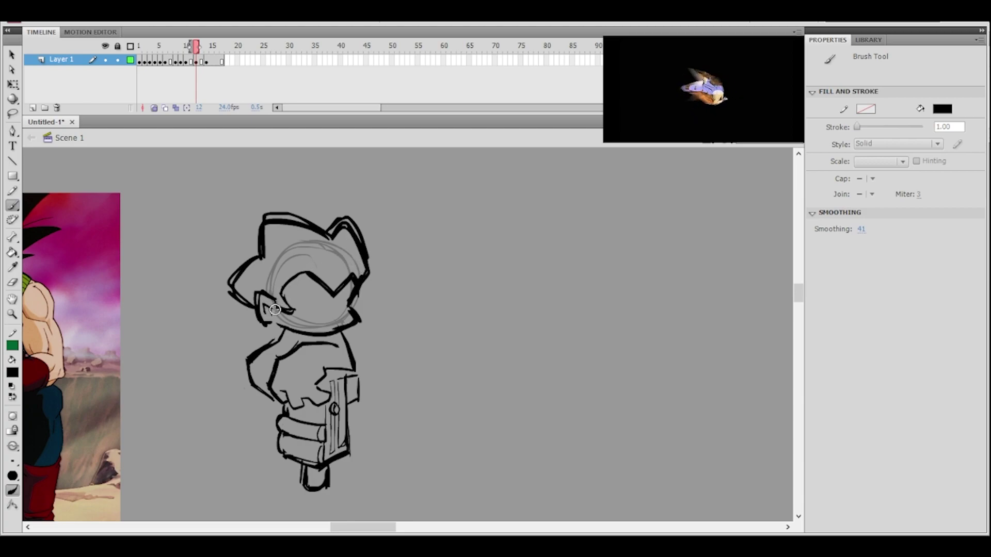
- Erase the rough excess along the front edge of the face, between the front hair spike and the chin
ctrl+click(371, 320)
drag(391, 302, 339, 309)
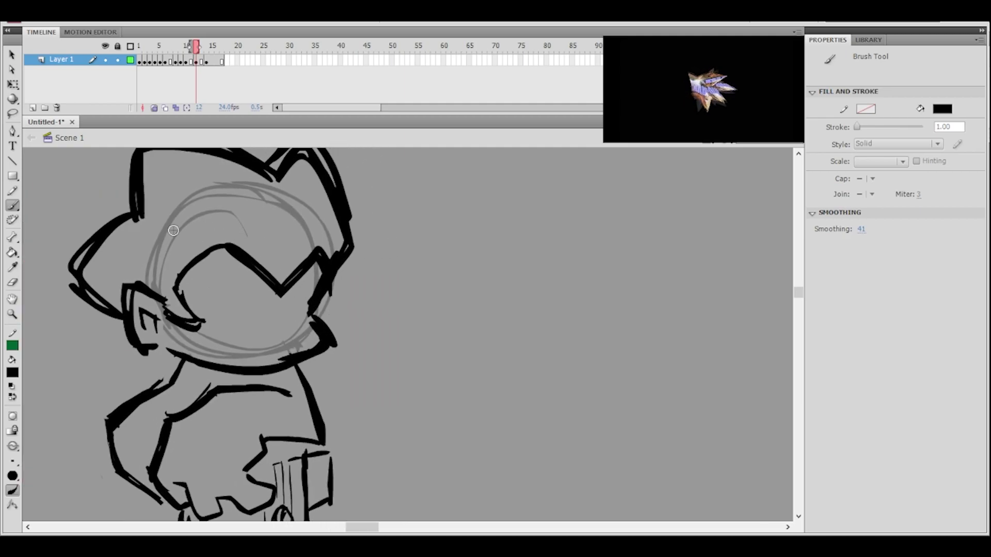
click(12, 282)
drag(294, 356, 255, 360)
drag(312, 343, 315, 341)
mouse_move(322, 281)
mouse_down()
mouse_move(308, 313)
mouse_move(319, 289)
mouse_up()
drag(379, 225, 358, 270)
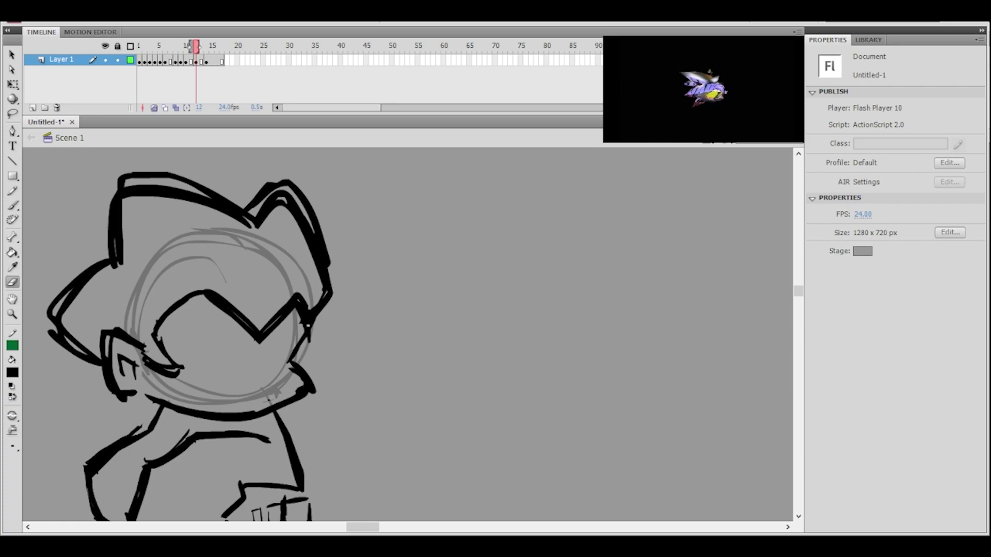
- Redraw the front face line from the hair spike down to the chin and sharpen the chin's tip
key(b)
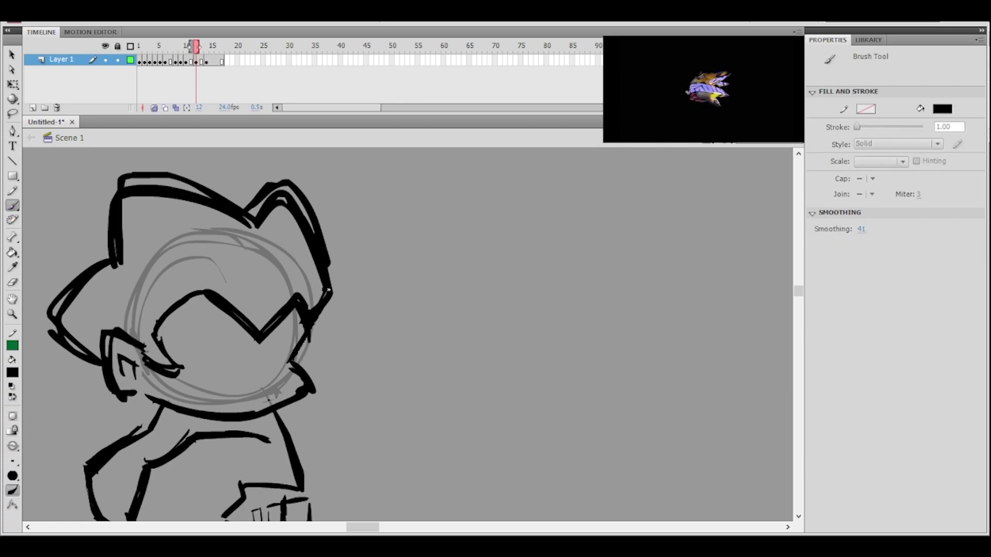
mouse_move(290, 367)
mouse_down()
mouse_move(334, 255)
mouse_move(332, 300)
mouse_up()
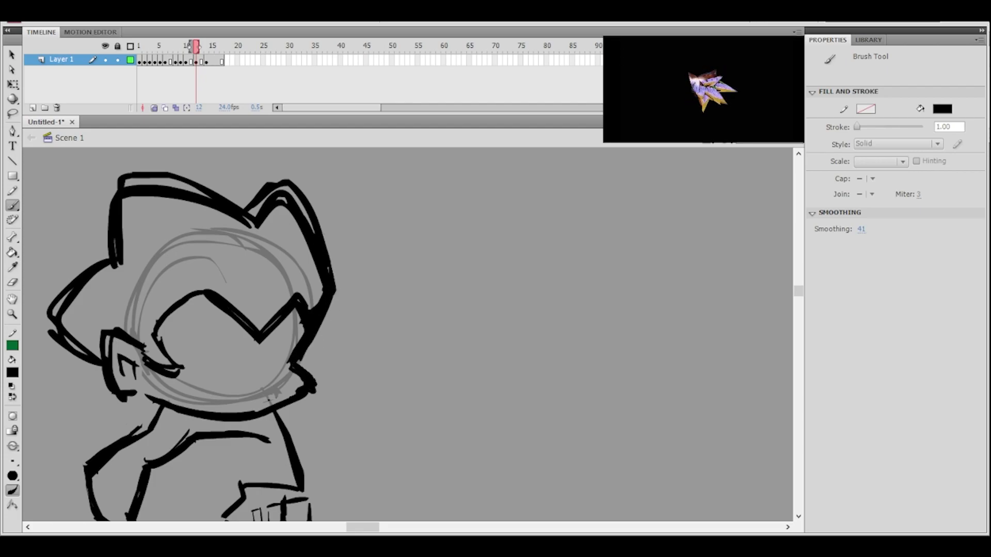
drag(307, 397, 317, 387)
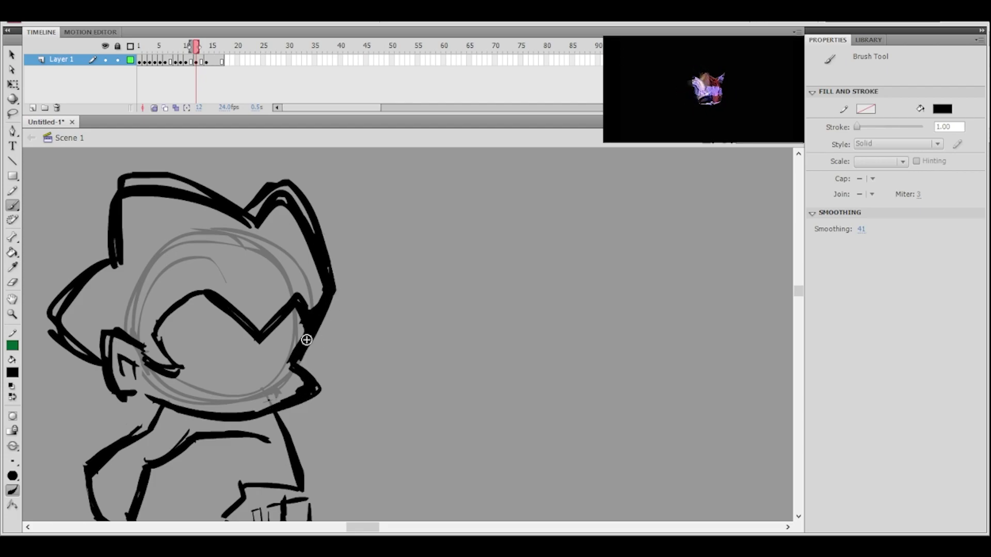
- Lasso the whole head sketch and nudge it slightly to the right and a touch down
ctrl+alt+click(372, 300)
drag(387, 332, 401, 274)
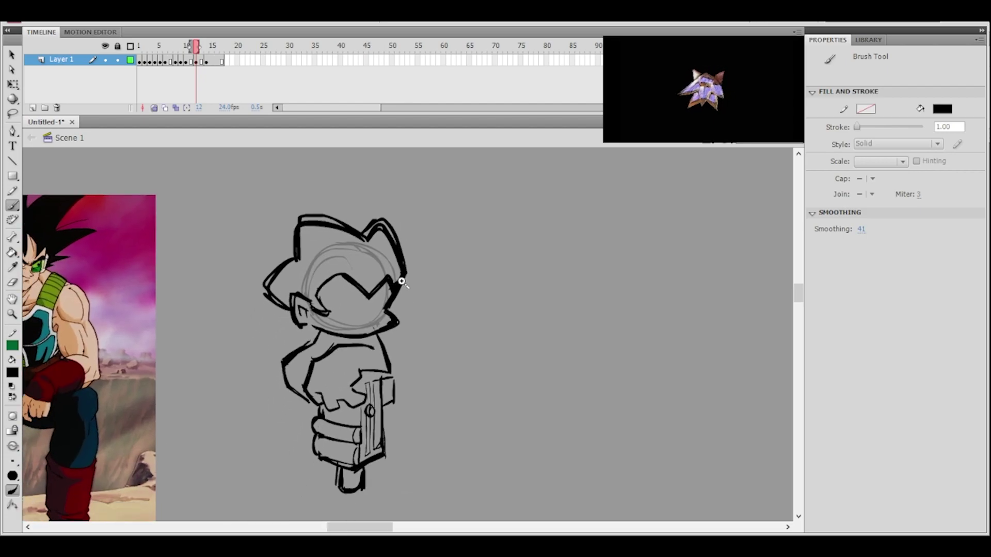
drag(425, 307, 288, 342)
click(13, 114)
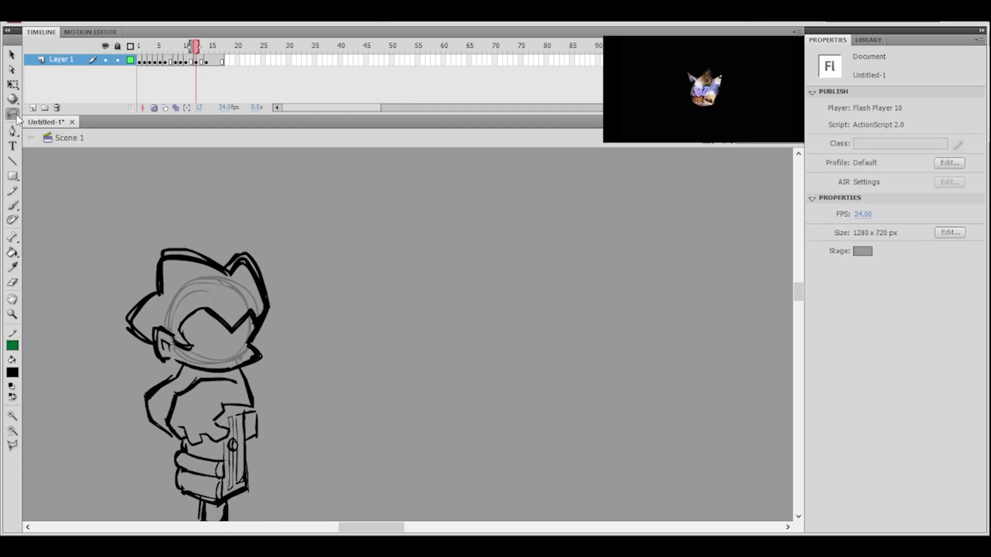
mouse_move(231, 229)
mouse_down()
mouse_move(149, 365)
mouse_move(240, 368)
mouse_move(272, 181)
mouse_up()
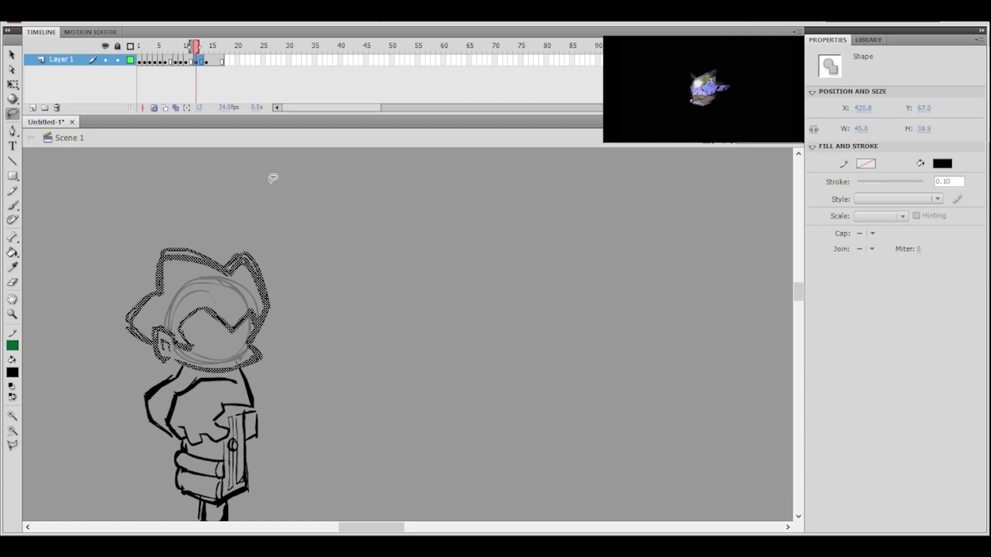
key(Right)
key(Right)
key(Right)
key(Right)
key(Right)
key(Right)
key(Right)
key(Right)
key(Right)
key(Right)
key(Right)
key(Down)
- Move the head's transform pivot down near the ear and neck, and scale the head up to 46.4 px wide
click(16, 84)
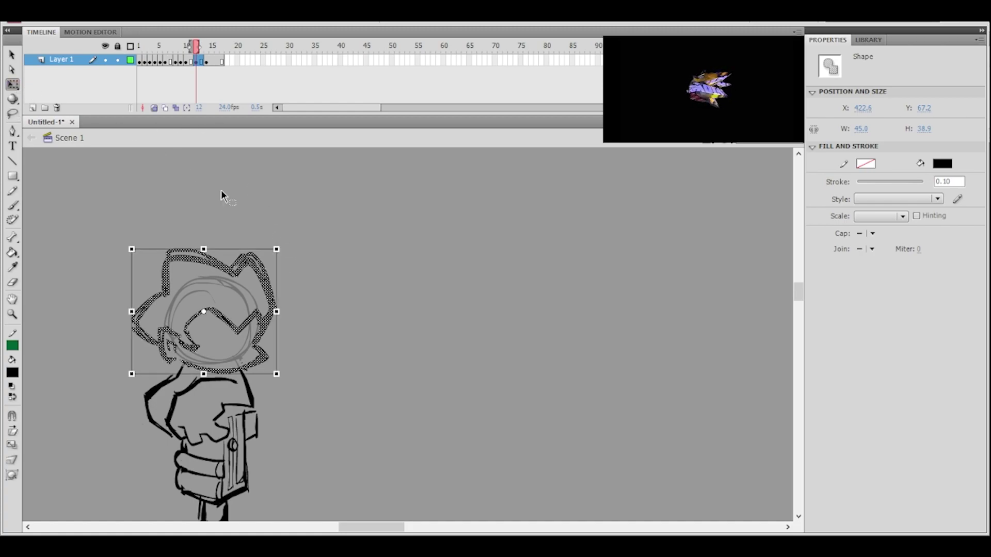
drag(206, 312, 180, 361)
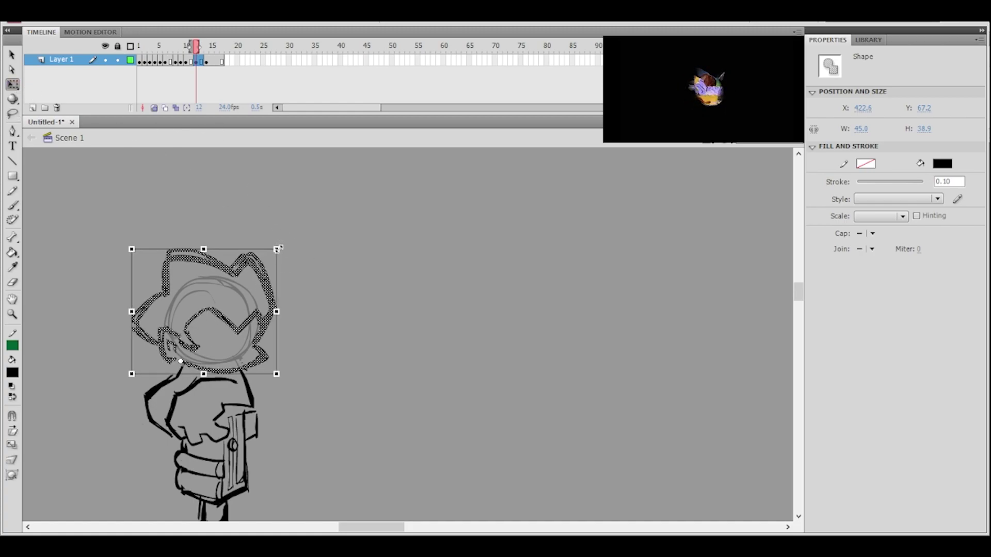
drag(278, 250, 295, 241)
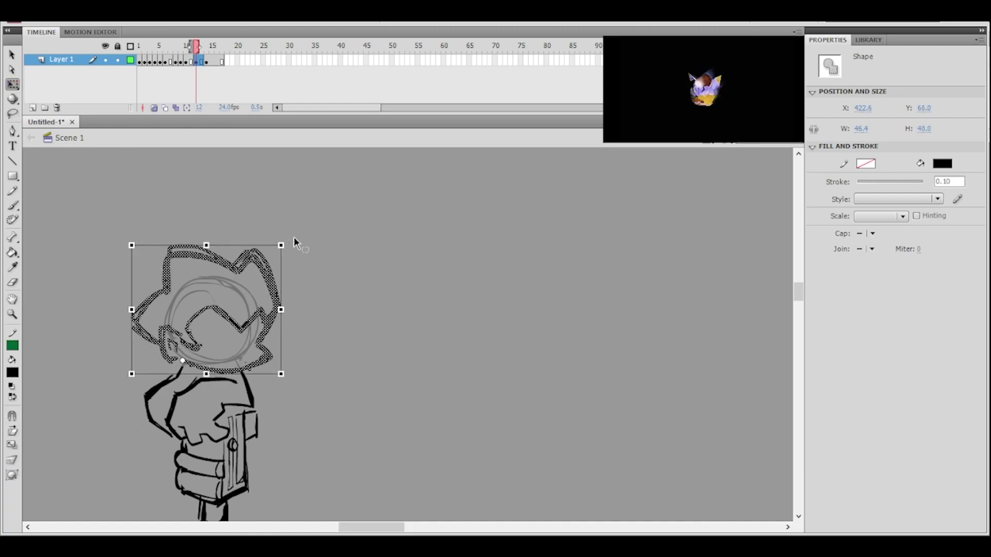
click(338, 287)
- Add a short neck line under the jaw and a cross line over the bent arm near the elbow
drag(351, 317, 451, 241)
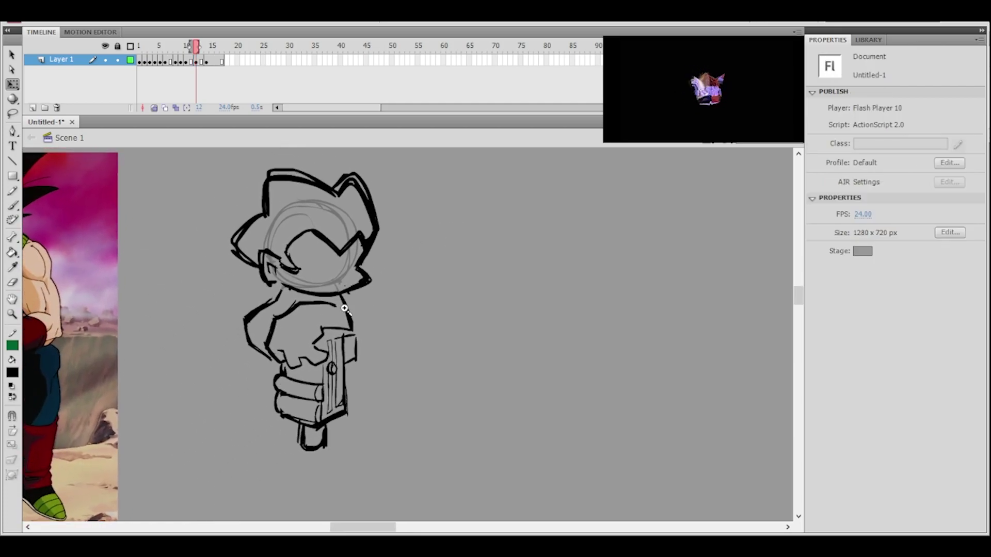
scroll(348, 306, up, 2)
key(b)
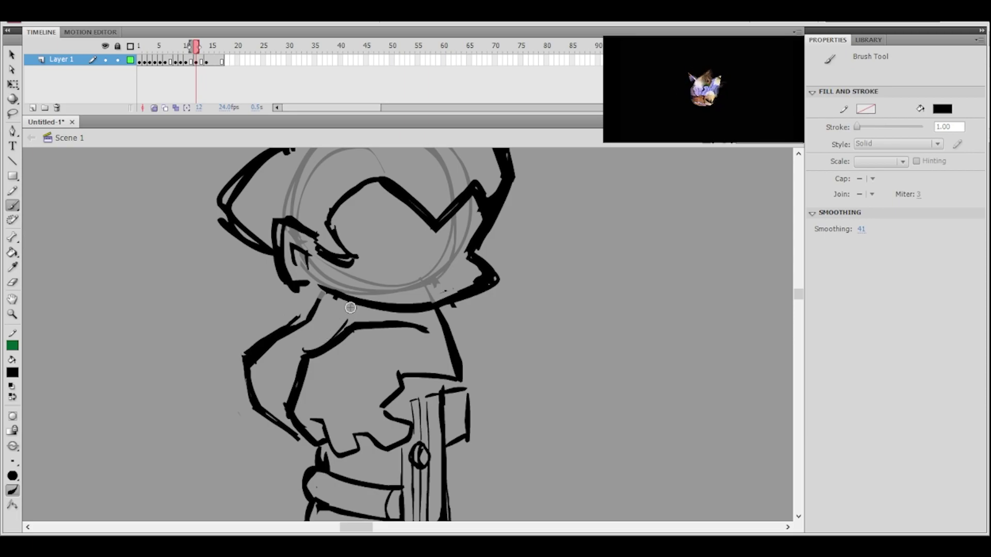
drag(329, 333, 350, 306)
drag(293, 367, 253, 387)
key(ctrl+minus)
mouse_move(420, 294)
mouse_down()
mouse_move(414, 272)
mouse_move(398, 266)
mouse_move(413, 287)
mouse_move(401, 315)
mouse_up()
scroll(400, 315, up, 2)
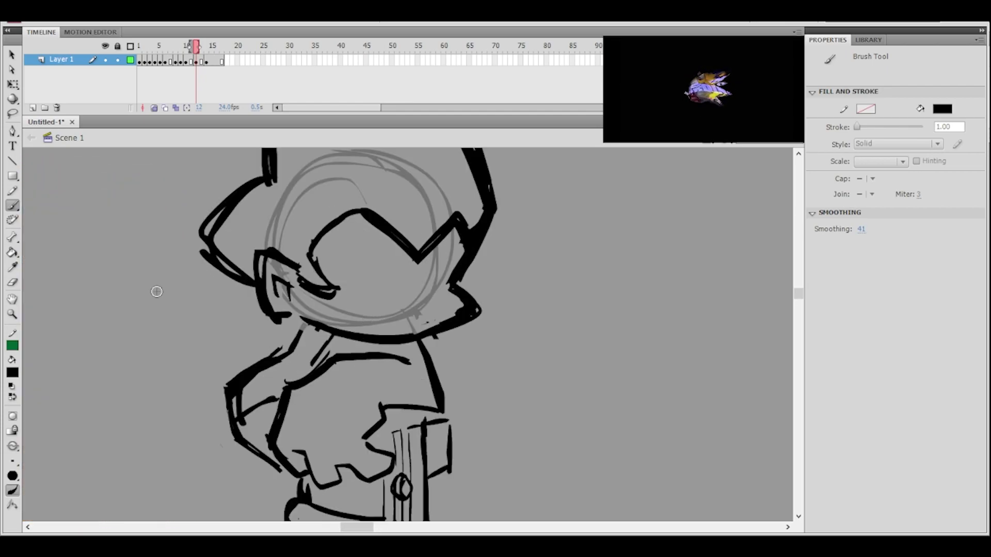
- Erase the outer corner of the bent elbow to slim the arm's silhouette
click(15, 281)
mouse_move(232, 376)
mouse_down()
mouse_move(234, 421)
mouse_move(228, 379)
mouse_move(238, 387)
mouse_up()
drag(434, 307, 435, 262)
ctrl+shift+click(424, 287)
ctrl+click(392, 336)
- Thicken the upper contour above the gripping hand and draw a curved line closing the hand's front edge
key(b)
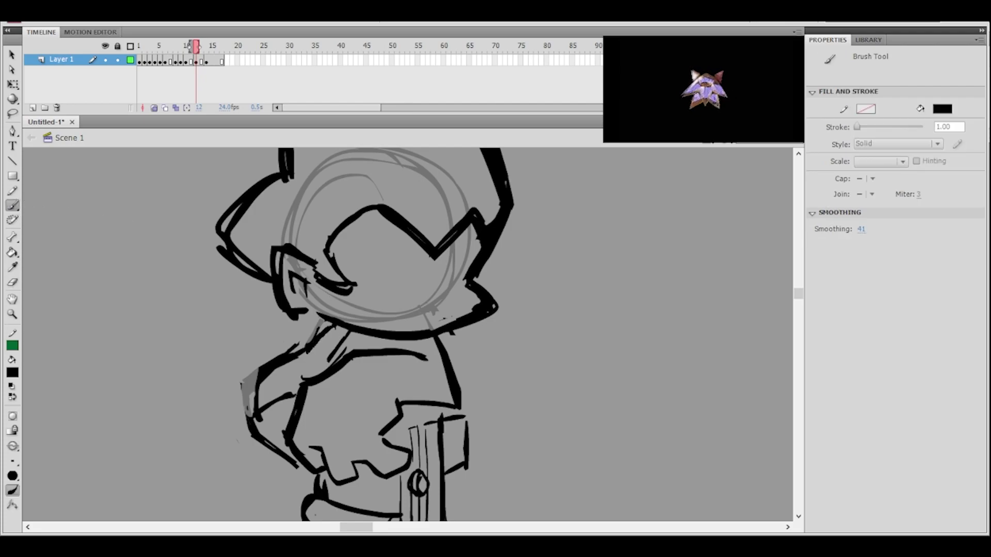
ctrl+shift+click(490, 260)
drag(442, 334, 441, 272)
ctrl+click(395, 325)
mouse_move(391, 347)
mouse_down()
mouse_move(356, 330)
mouse_move(304, 329)
mouse_up()
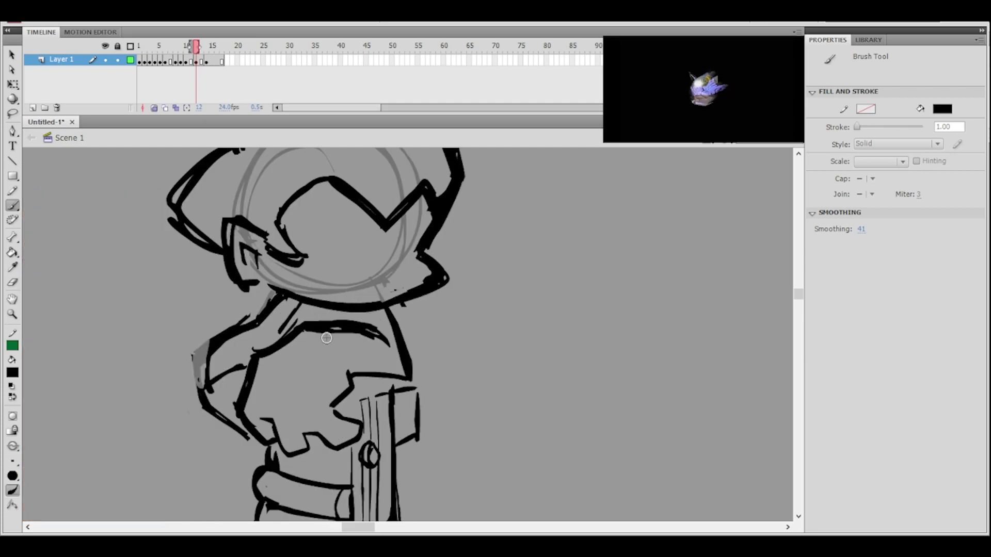
drag(348, 371, 324, 333)
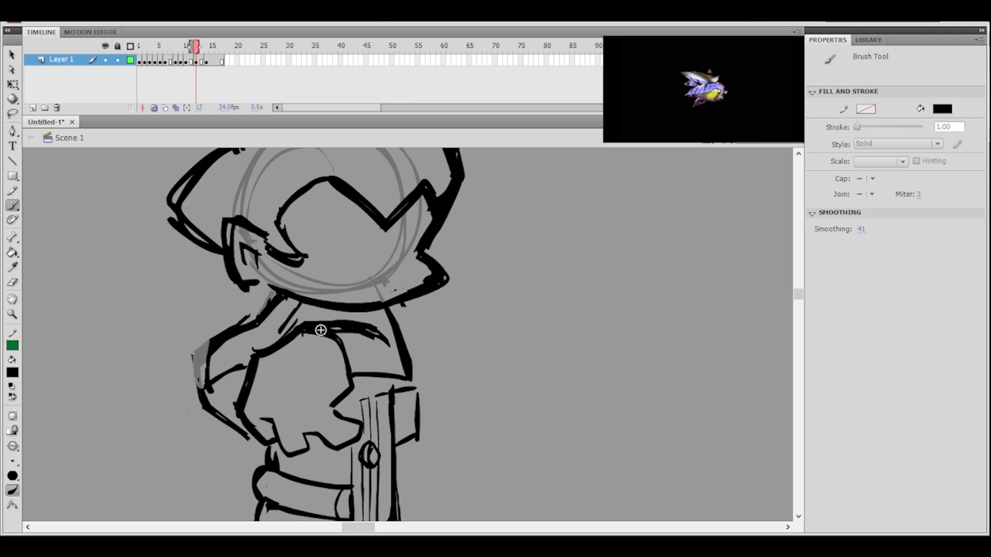
ctrl+shift+click(400, 320)
mouse_move(419, 332)
mouse_down()
mouse_move(410, 316)
mouse_move(411, 334)
mouse_move(422, 336)
mouse_move(397, 331)
mouse_move(400, 341)
mouse_move(420, 327)
mouse_move(394, 317)
mouse_up()
ctrl+shift+click(400, 348)
ctrl+click(398, 344)
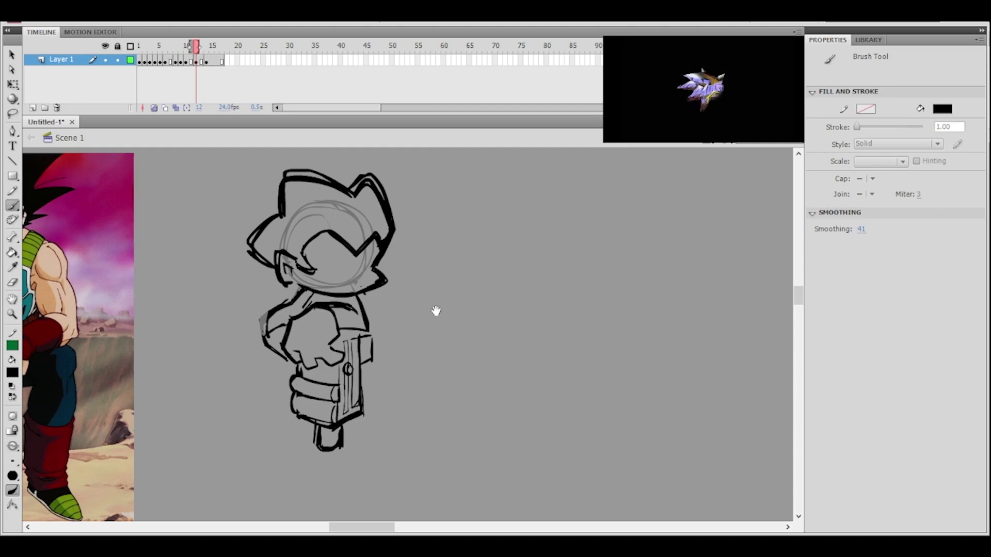
- Sketch a short wedge-shaped mark just below the bent elbow, beside the gripping hand
drag(435, 310, 478, 322)
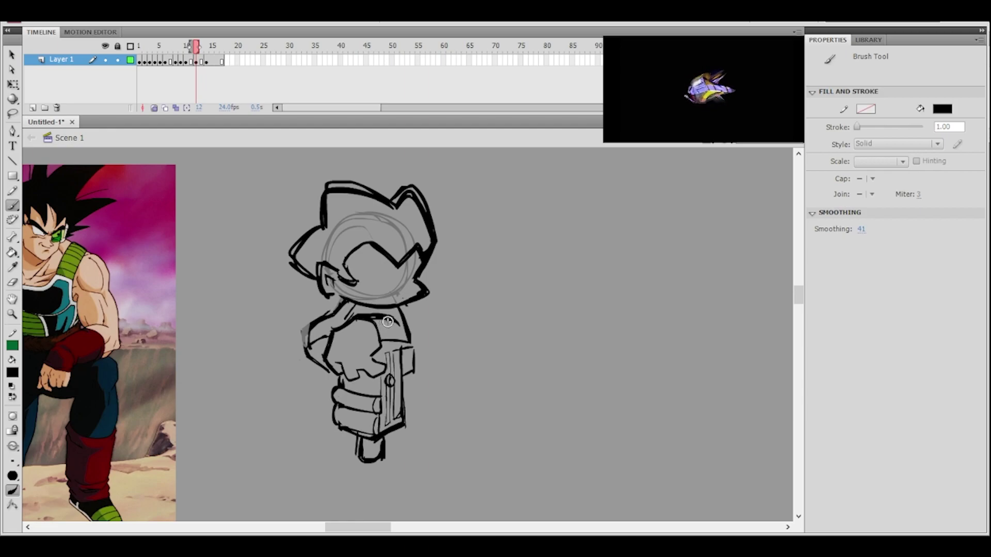
ctrl+click(384, 368)
drag(389, 372, 395, 337)
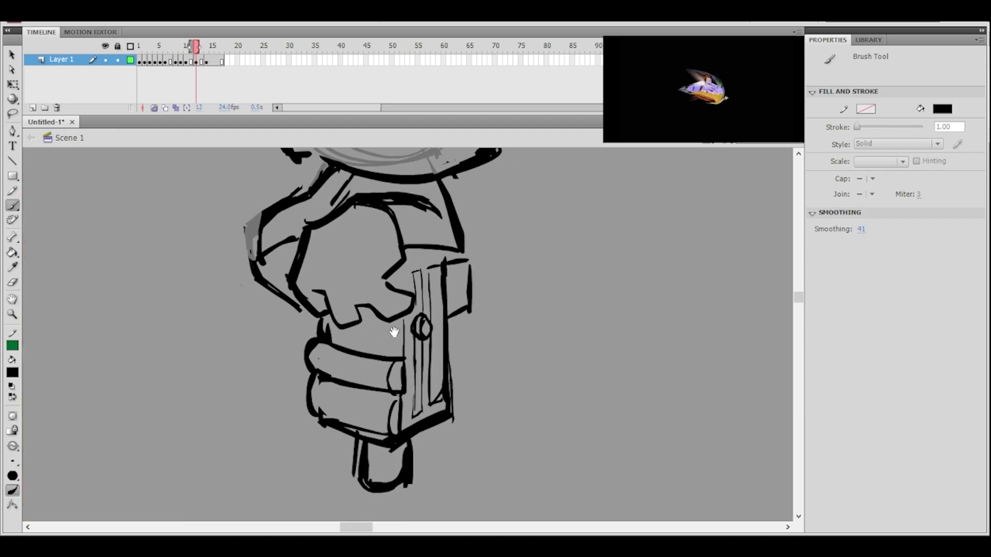
drag(264, 311, 287, 344)
mouse_move(267, 308)
mouse_down()
mouse_move(285, 315)
mouse_move(276, 313)
mouse_move(286, 337)
mouse_move(305, 333)
mouse_up()
key(ctrl+z)
key(ctrl+z)
- Erase the stray specks along the inside of the jaw and chin
ctrl+shift+click(411, 282)
mouse_move(431, 294)
mouse_down()
mouse_move(429, 326)
mouse_move(449, 276)
mouse_up()
ctrl+click(406, 356)
mouse_move(526, 242)
mouse_down()
mouse_move(481, 324)
mouse_move(557, 349)
mouse_move(491, 442)
mouse_move(500, 365)
mouse_move(397, 361)
mouse_move(386, 338)
mouse_move(336, 354)
mouse_move(385, 339)
mouse_up()
ctrl+shift+click(478, 321)
ctrl+click(427, 362)
key(e)
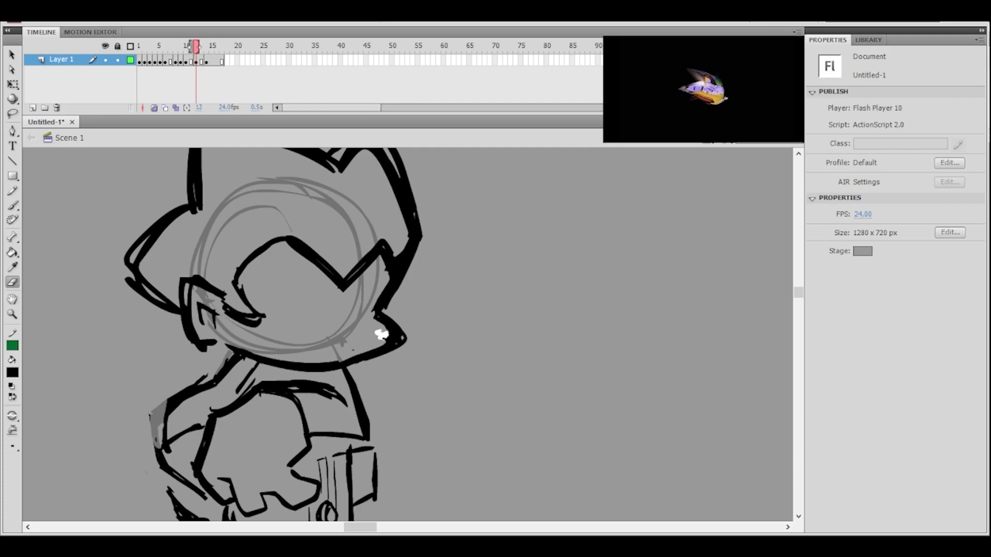
drag(330, 357, 370, 350)
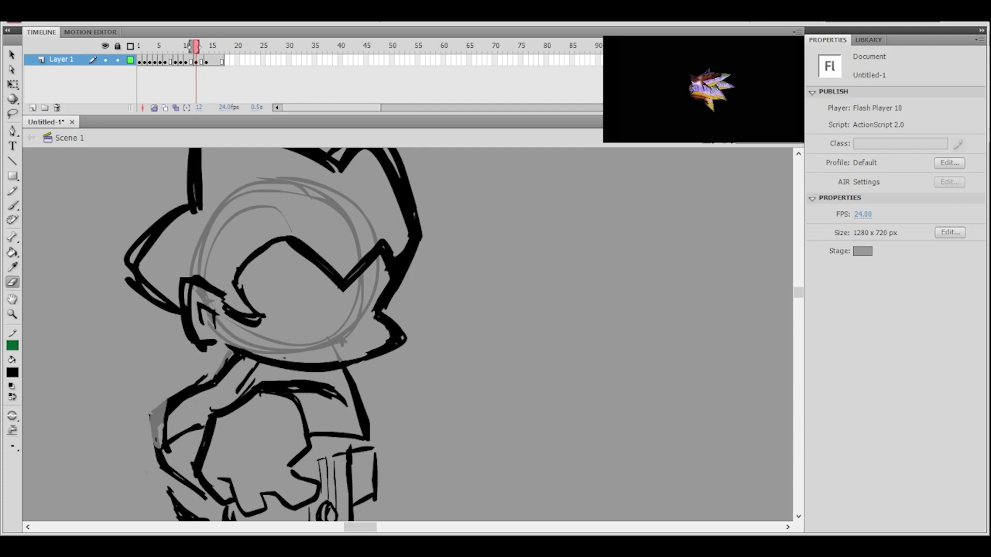
drag(288, 358, 386, 343)
- Erase small bits of ink inside the chin and where the front hair spike meets the pointed hairline
key(ctrl+minus)
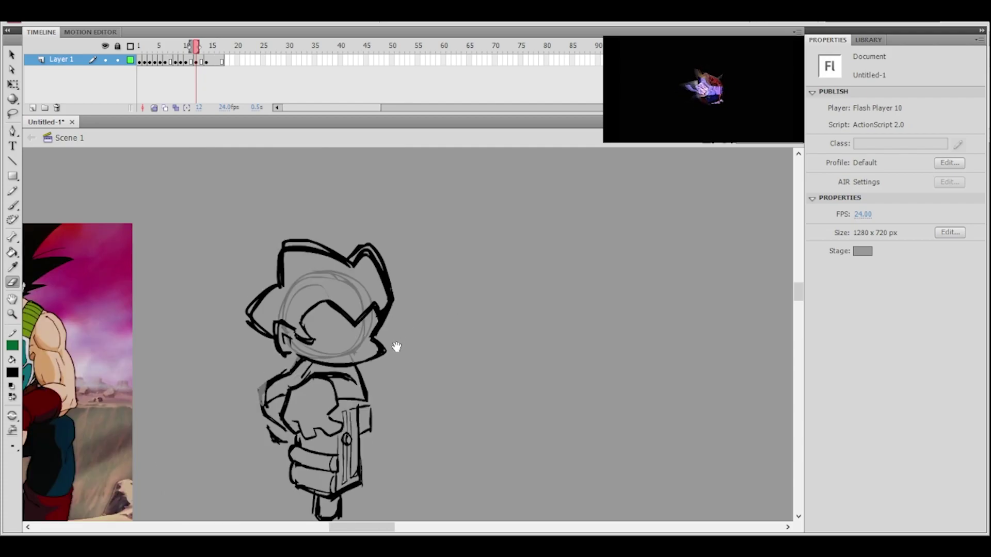
key(ctrl+equal)
drag(405, 306, 379, 354)
drag(304, 389, 301, 396)
drag(335, 333, 334, 335)
drag(311, 246, 344, 321)
key(ctrl+minus)
drag(409, 325, 400, 276)
key(ctrl+equal)
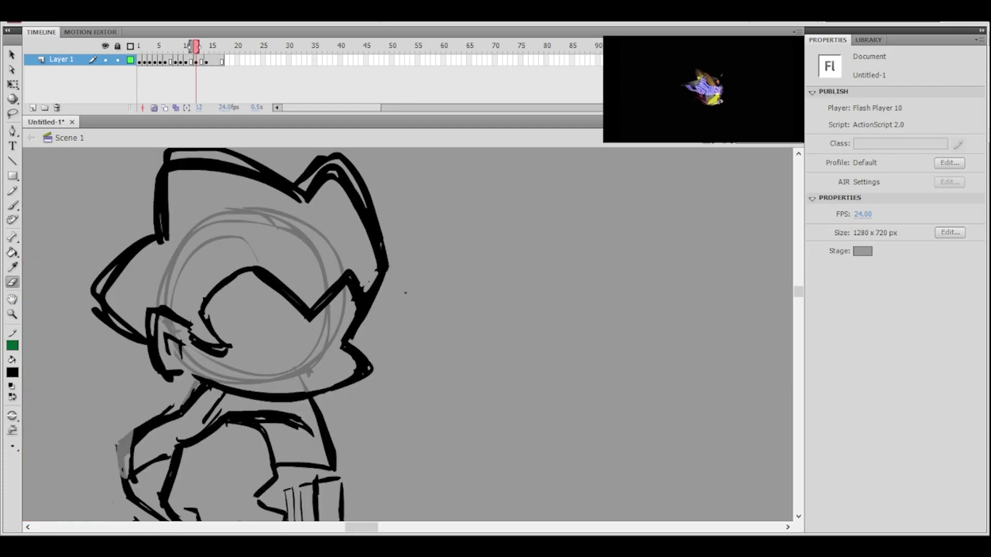
- Trim the outer edges of the chin with the eraser to sharpen its tip
scroll(406, 292, down, 3)
scroll(420, 280, up, 4)
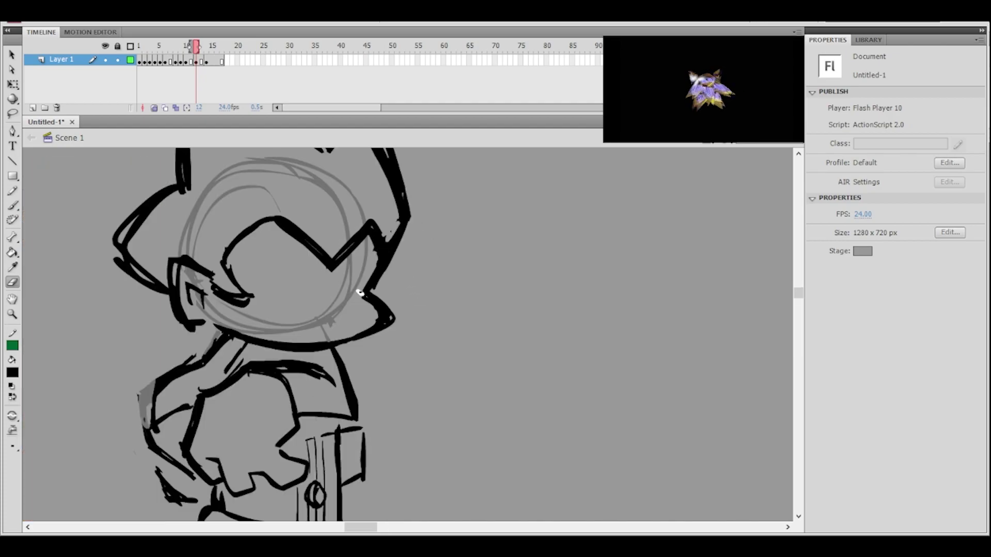
scroll(405, 300, up, 2)
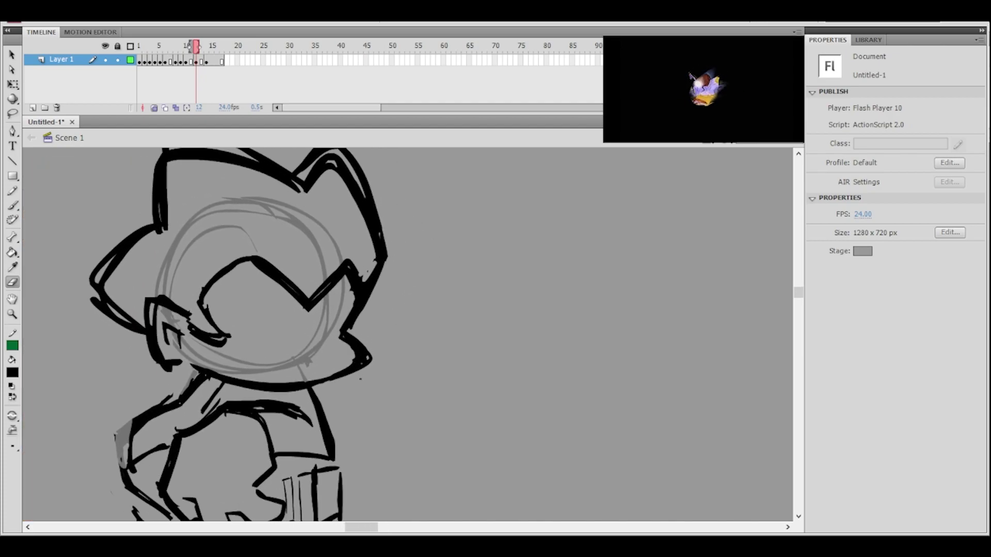
drag(351, 380, 398, 371)
scroll(402, 294, down, 3)
scroll(408, 332, up, 4)
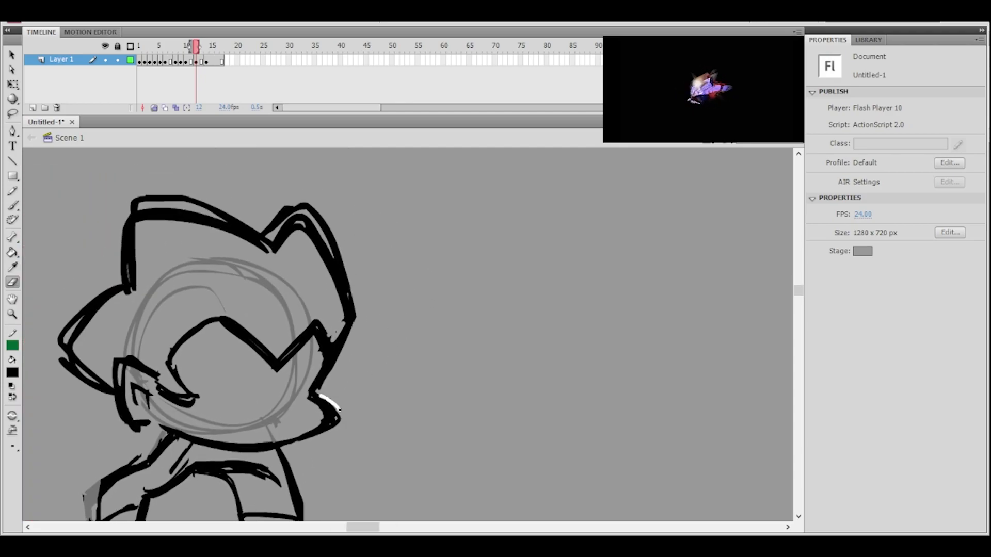
mouse_move(349, 348)
mouse_down()
mouse_move(453, 320)
mouse_move(420, 333)
mouse_up()
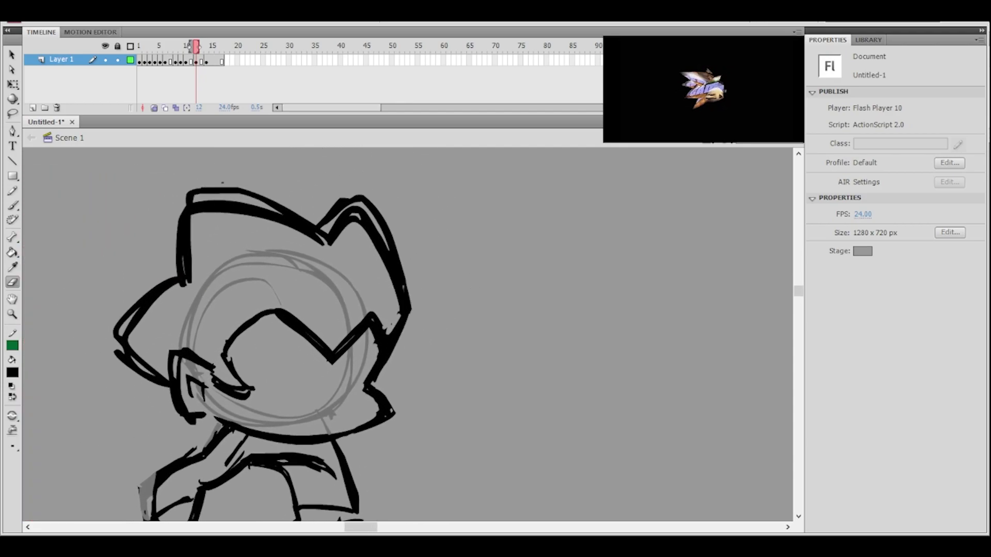
- Select the hair, hairline and ear without the jaw, and nudge them slightly down and to the left
click(12, 113)
mouse_move(431, 222)
mouse_down()
mouse_move(391, 202)
mouse_move(106, 214)
mouse_move(188, 429)
mouse_move(325, 407)
mouse_move(420, 358)
mouse_move(428, 217)
mouse_up()
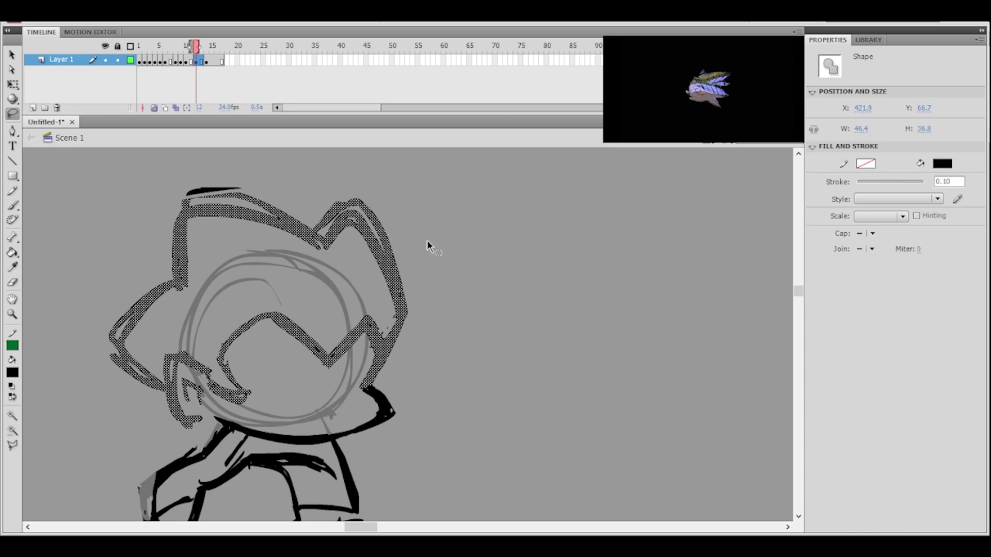
drag(397, 279, 401, 275)
click(13, 55)
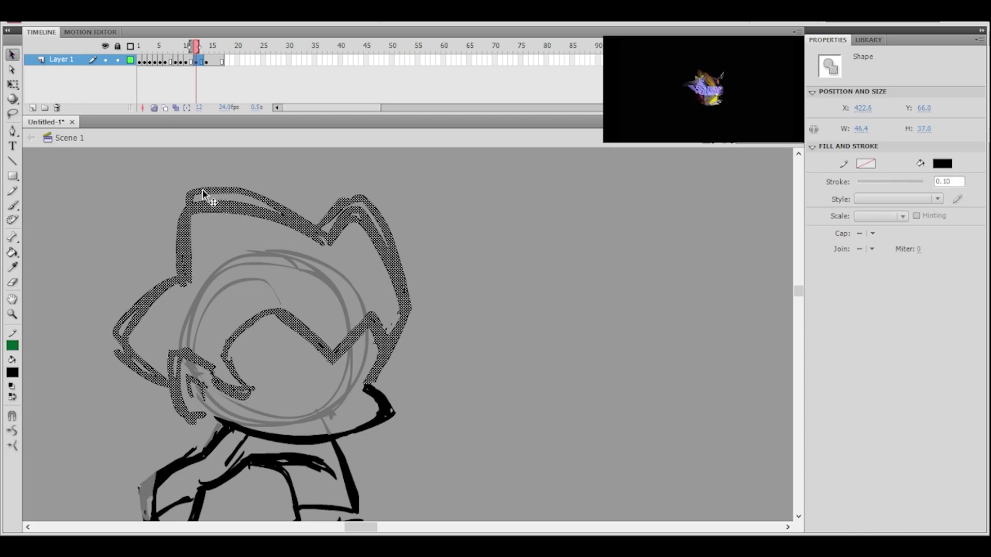
key(Down)
key(Down)
key(Down)
key(Down)
key(Down)
key(Down)
key(Down)
key(Down)
key(Left)
key(Left)
key(Left)
key(Left)
key(Left)
click(467, 309)
- Brush a bent outer body contour beside the gripping hand, running down from below the elbow with a small kink midway
key(ctrl+minus)
key(space)
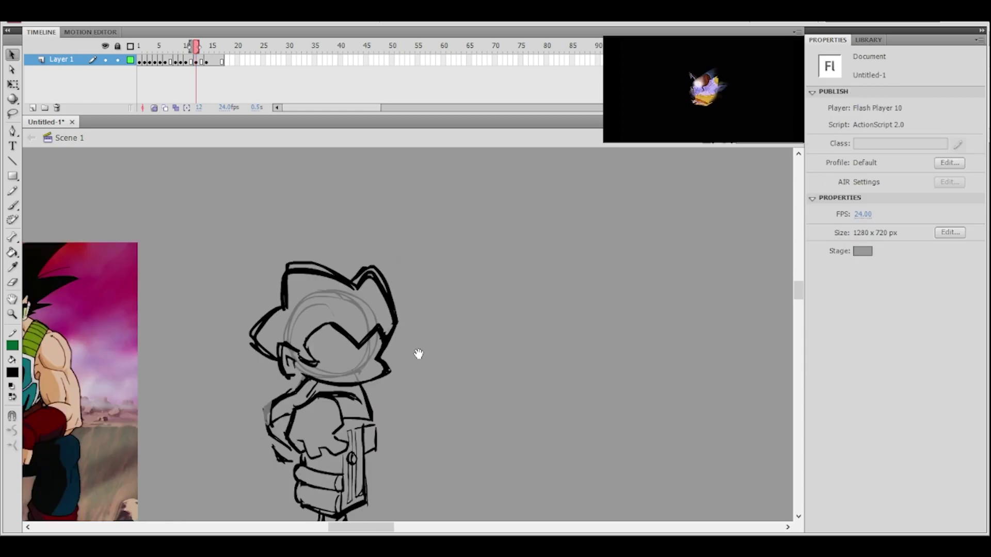
drag(418, 353, 435, 268)
ctrl+click(376, 351)
drag(401, 362, 395, 306)
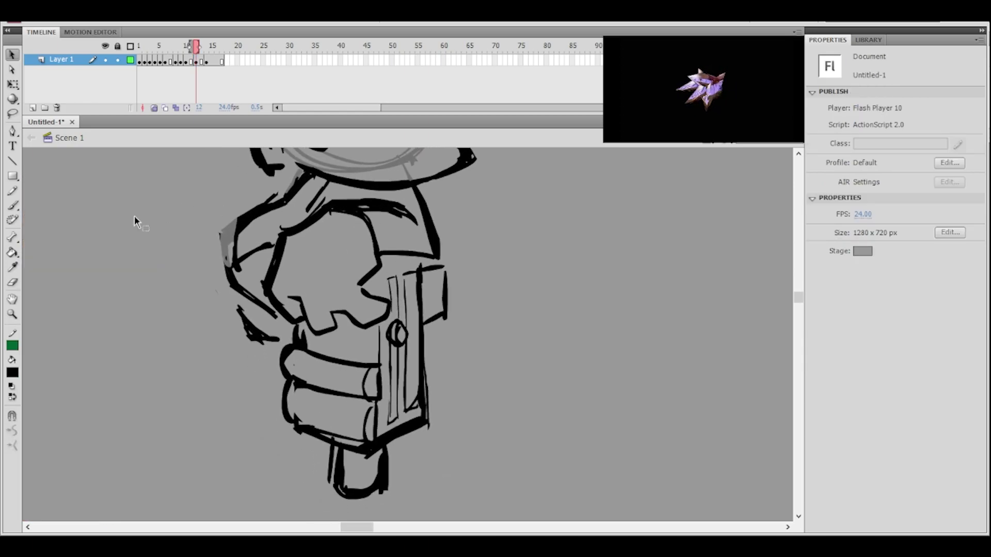
click(12, 205)
mouse_move(358, 265)
mouse_down()
mouse_move(541, 264)
mouse_move(516, 320)
mouse_move(540, 303)
mouse_up()
ctrl+shift+click(527, 304)
ctrl+click(431, 345)
drag(436, 338, 549, 299)
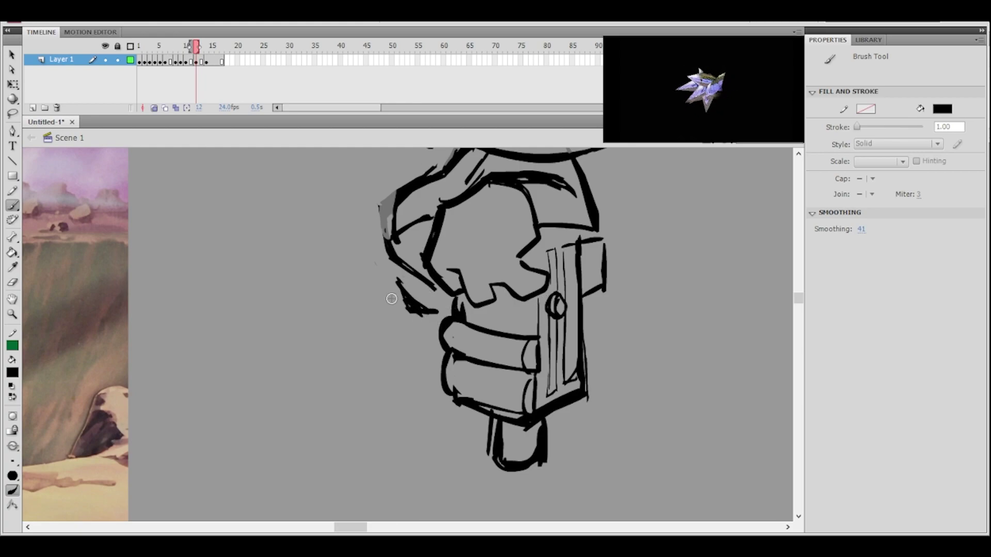
drag(365, 304, 336, 354)
key(ctrl+z)
mouse_move(361, 315)
mouse_down()
mouse_move(331, 358)
mouse_move(343, 348)
mouse_move(342, 361)
mouse_up()
key(ctrl+z)
drag(377, 298, 320, 425)
drag(507, 275, 458, 232)
drag(367, 303, 357, 352)
drag(268, 408, 263, 463)
drag(288, 357, 292, 377)
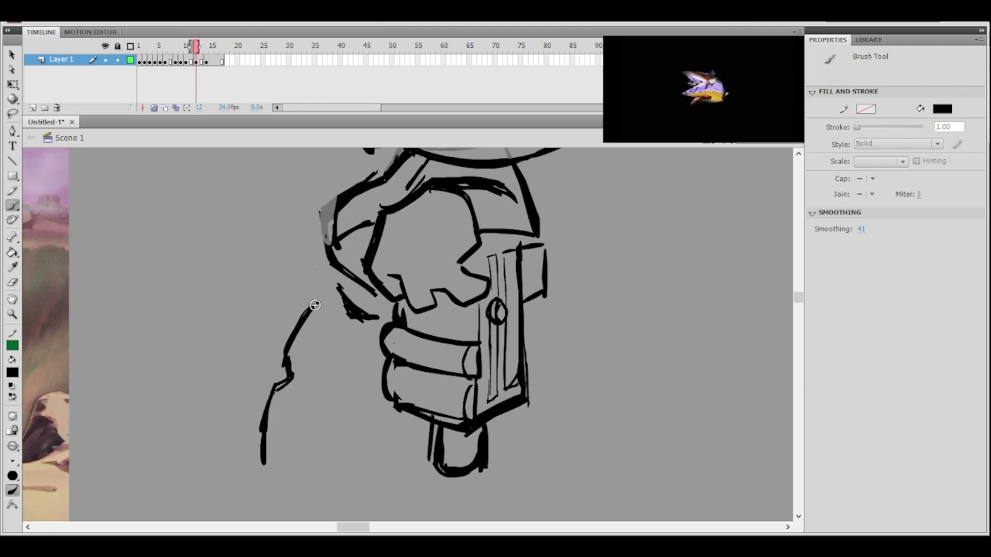
drag(451, 275, 437, 254)
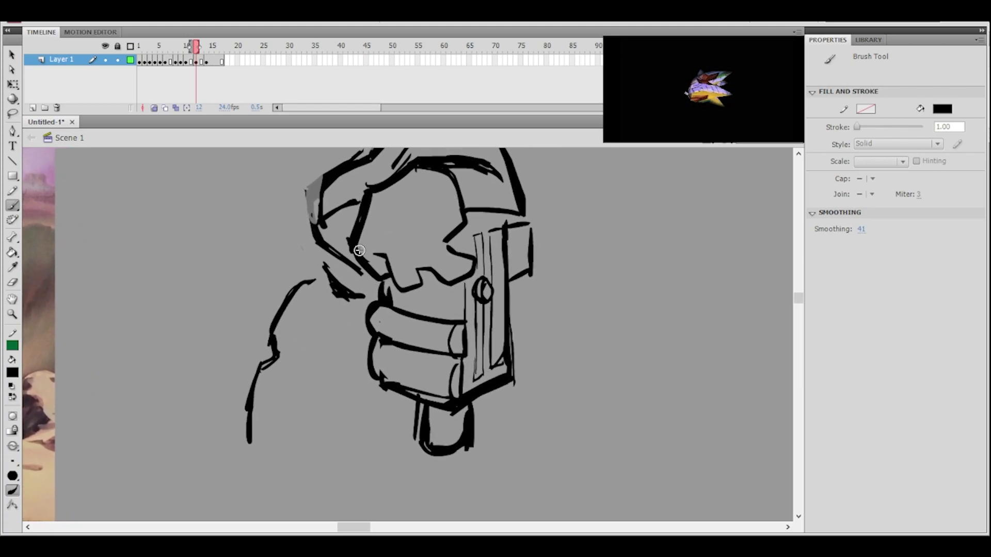
- Brush a parallel inner line along the bent contour beside the gripping hand and close its lower end with short curved strokes
mouse_move(316, 281)
mouse_down()
mouse_move(272, 390)
mouse_move(268, 454)
mouse_up()
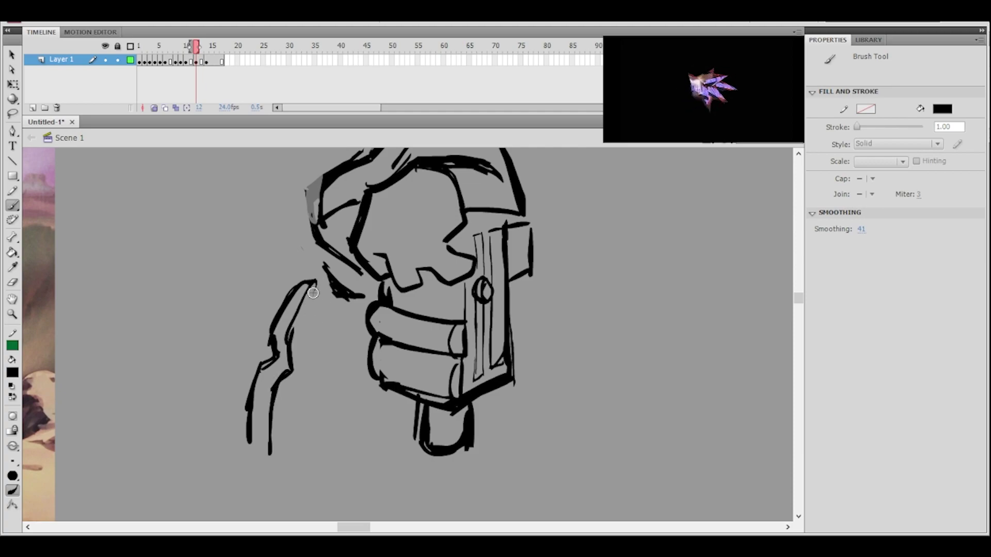
drag(376, 305, 360, 265)
drag(230, 412, 255, 427)
mouse_move(496, 267)
mouse_down()
mouse_move(470, 371)
mouse_move(468, 302)
mouse_up()
drag(205, 442, 230, 458)
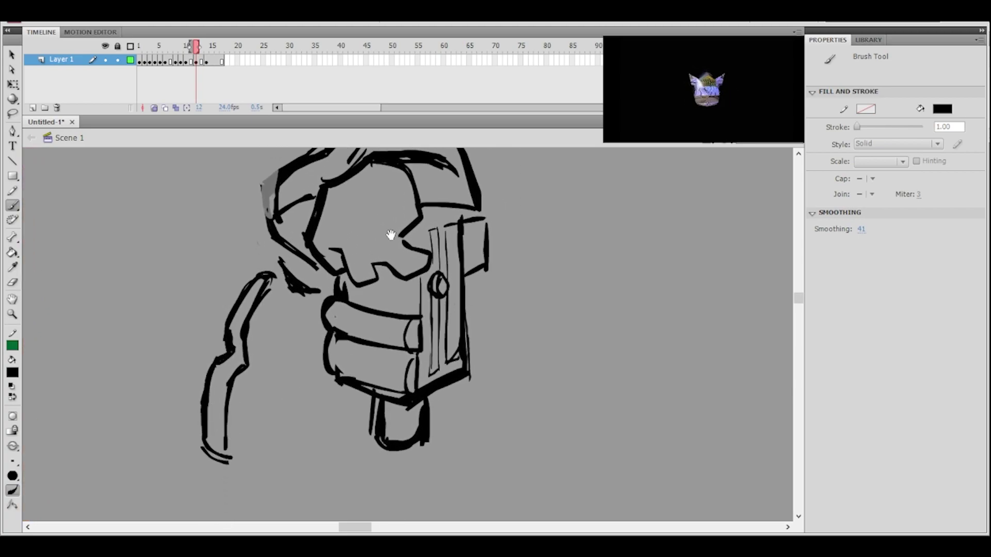
- Lasso the outer arm outline from the shoulder to below the elbow and nudge it slightly up and to the right
drag(382, 235, 359, 351)
ctrl+shift+click(414, 292)
drag(460, 320, 459, 331)
ctrl+click(405, 369)
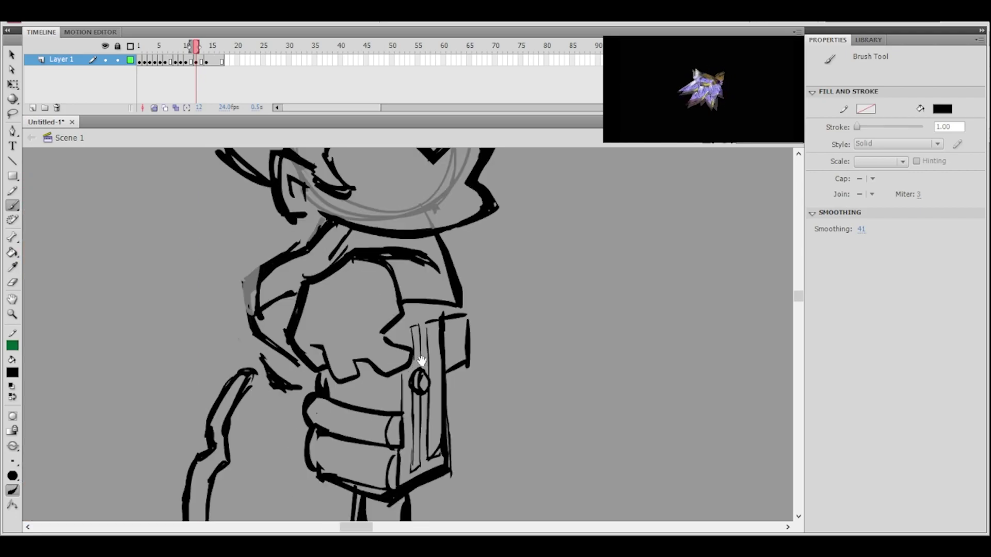
drag(412, 378, 430, 419)
ctrl+shift+click(445, 364)
ctrl+click(409, 341)
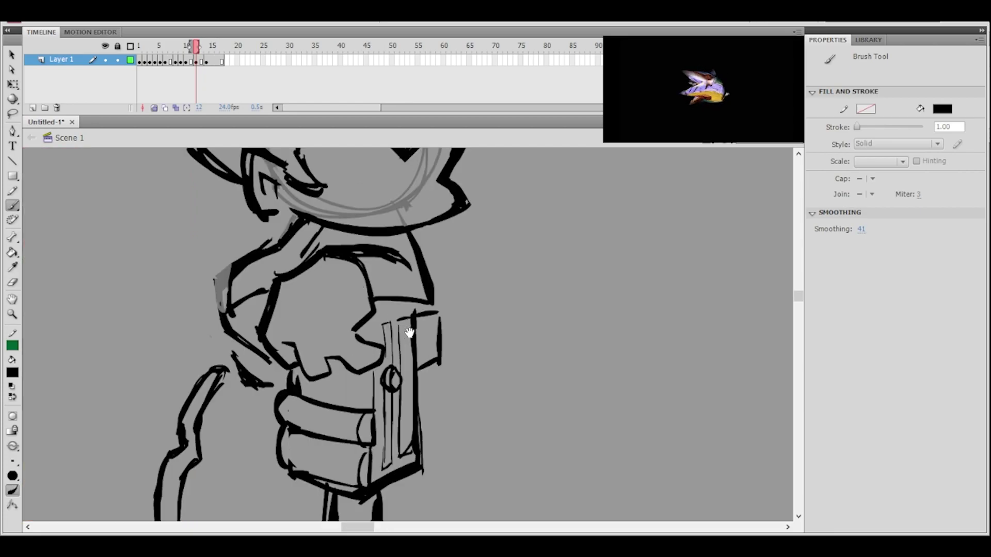
drag(406, 332, 417, 380)
click(13, 113)
mouse_move(303, 265)
mouse_down()
mouse_move(322, 270)
mouse_move(279, 338)
mouse_move(263, 448)
mouse_move(230, 356)
mouse_up()
key(Up)
key(Up)
key(Up)
key(Up)
key(Right)
key(Right)
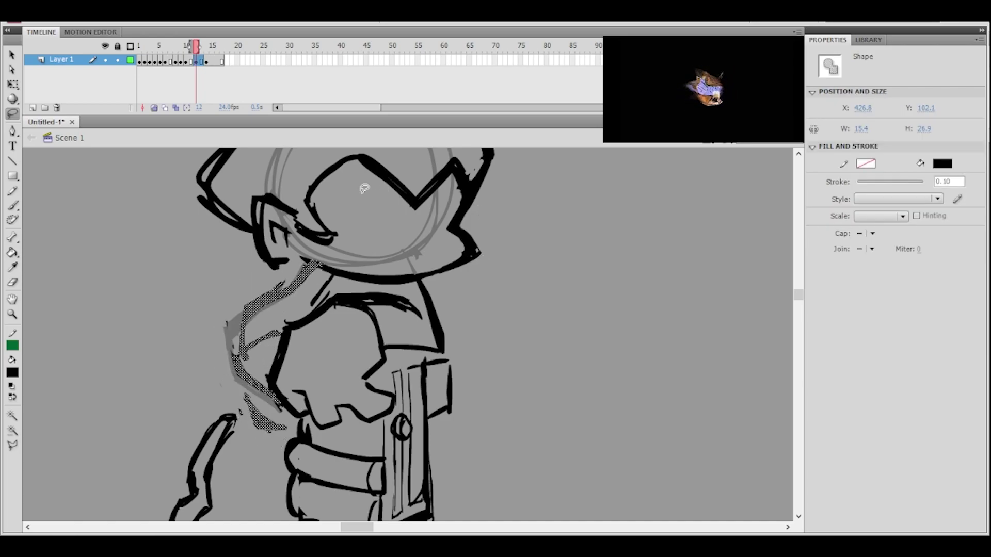
key(q)
drag(310, 261, 313, 260)
click(407, 235)
- Select the bent limb outline together with its curved lower end and nudge it upwards
key(ctrl+minus)
mouse_move(458, 293)
mouse_down()
mouse_move(440, 296)
mouse_move(455, 275)
mouse_up()
key(ctrl+equal)
drag(396, 328, 427, 258)
click(249, 335)
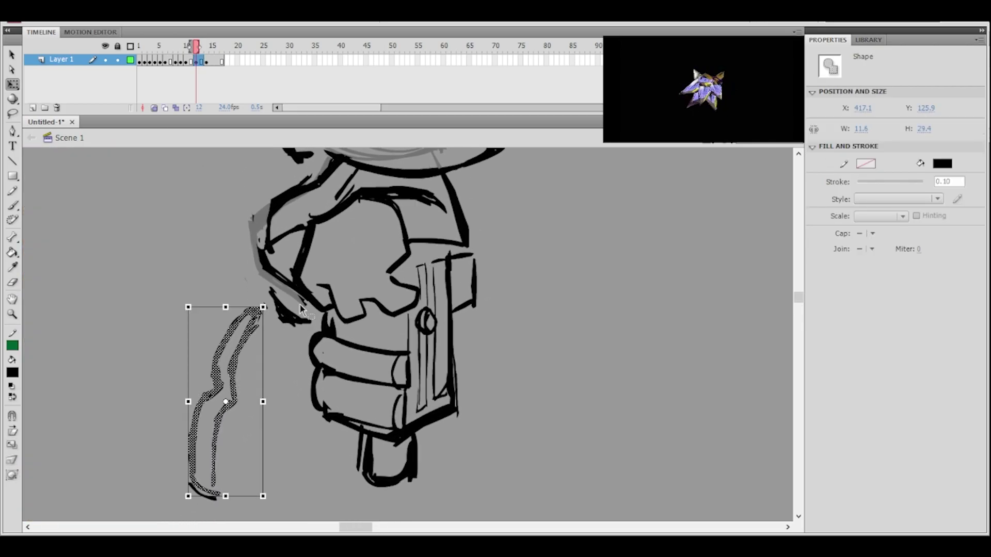
shift+click(214, 501)
key(Up)
key(Up)
key(Up)
key(Up)
key(Up)
key(Up)
key(Up)
key(Up)
key(Up)
key(Up)
key(Up)
key(Up)
key(Up)
key(Up)
key(Up)
key(Up)
key(Up)
key(Up)
- Rotate the selected limb outline slightly clockwise and shift it to the left, away from the gripping hand
mouse_move(272, 292)
mouse_down()
mouse_move(285, 299)
mouse_move(268, 301)
mouse_up()
key(Left)
key(Left)
key(Left)
key(Left)
key(Left)
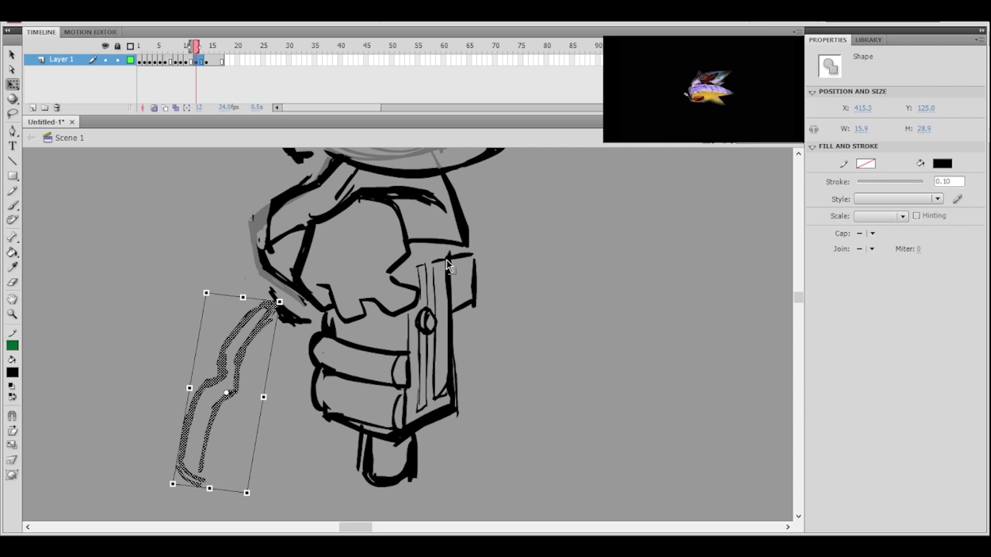
key(Left)
key(Left)
key(Left)
key(Left)
key(Left)
key(Left)
key(Left)
key(Left)
key(Left)
key(Left)
key(Left)
key(Left)
key(Left)
key(Left)
key(Left)
key(Left)
key(Left)
key(Left)
key(Left)
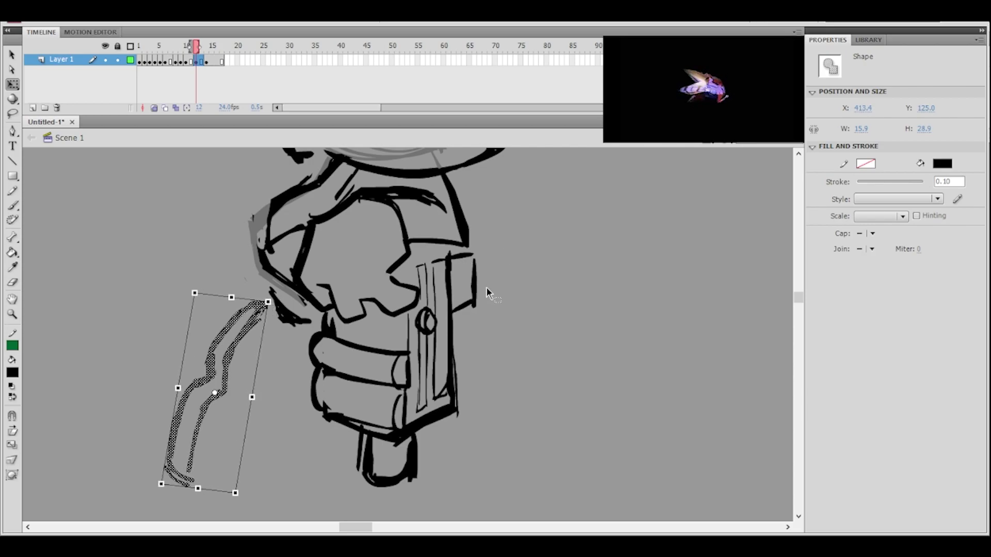
click(491, 281)
ctrl+alt+click(455, 290)
drag(439, 279, 472, 311)
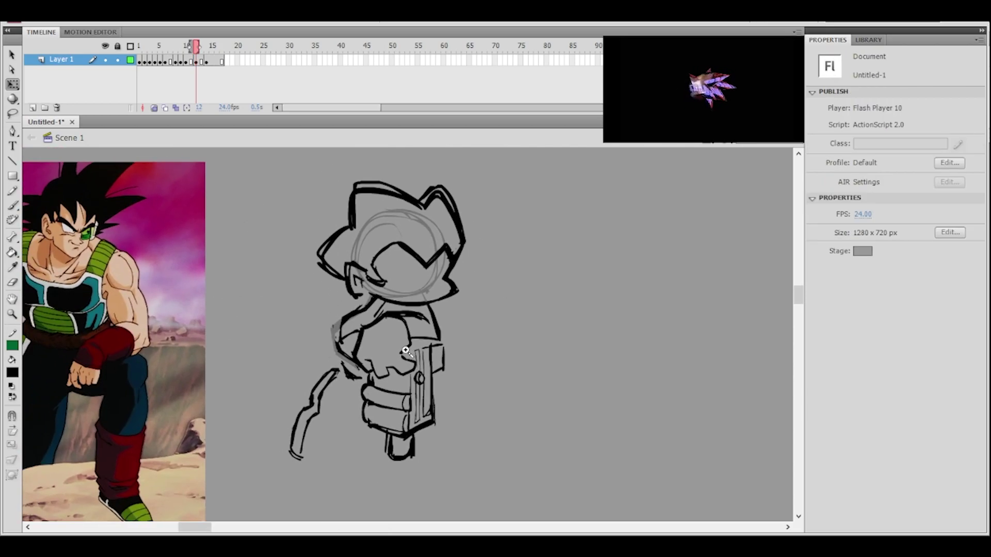
ctrl+click(406, 351)
drag(411, 336, 442, 256)
drag(516, 240, 463, 241)
click(13, 206)
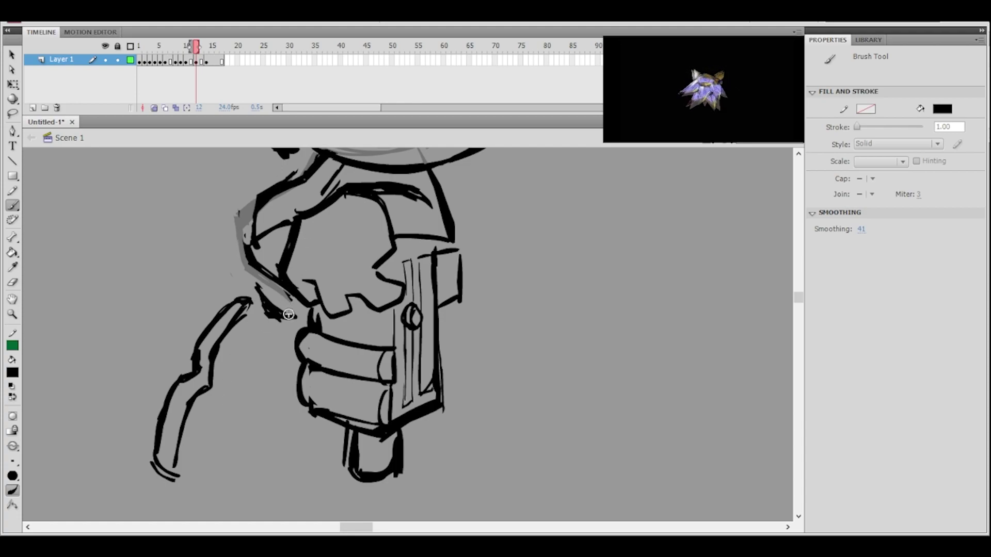
drag(178, 465, 237, 453)
key(ctrl+z)
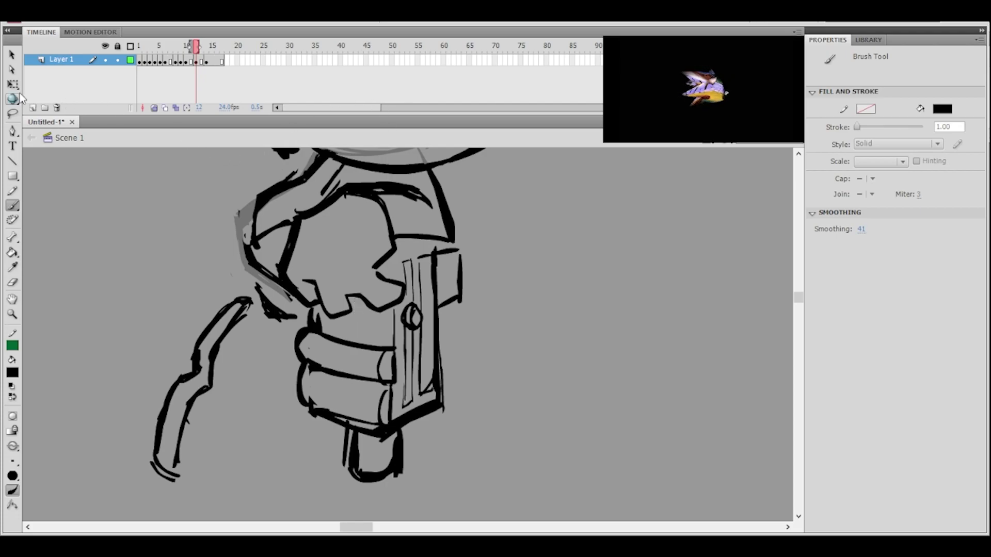
- On frame 13, lasso the bent limb outline beside the gripping hand and delete it
click(203, 61)
click(13, 113)
scroll(274, 341, down, 1)
mouse_move(260, 258)
mouse_down()
mouse_move(188, 266)
mouse_move(244, 353)
mouse_up()
key(Delete)
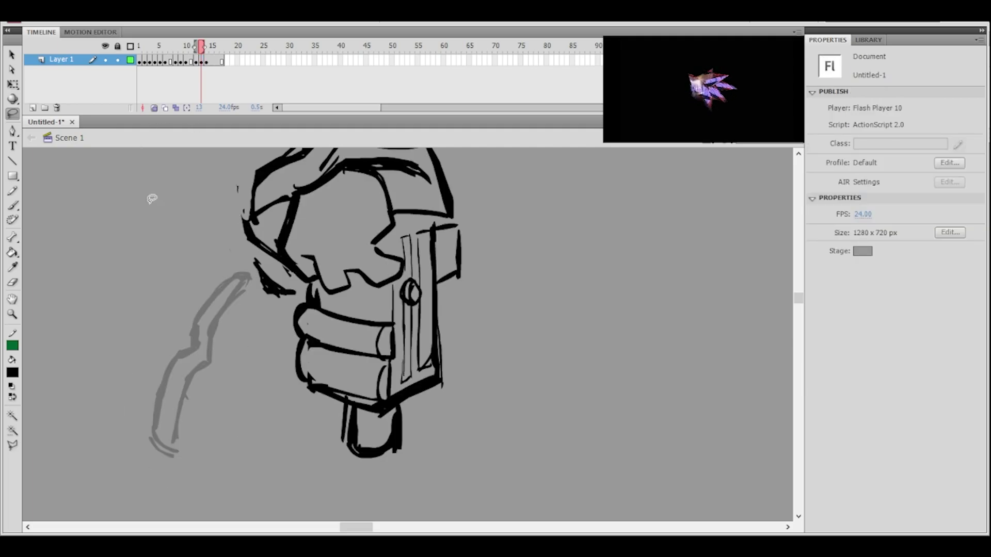
- Brush a jagged, stepped contour descending outward from below the elbow, using the faint limb of the previous frame as a guide
click(12, 205)
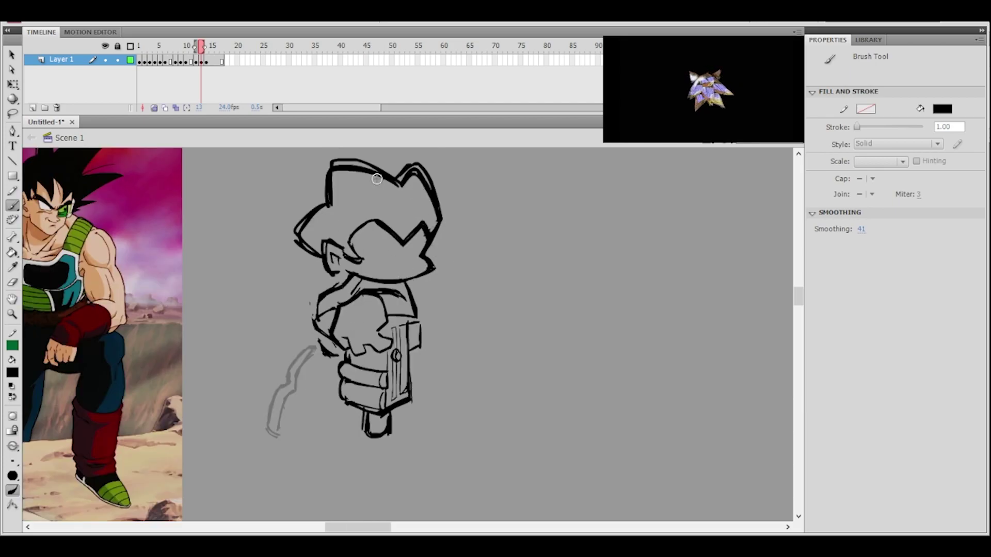
ctrl+click(374, 298)
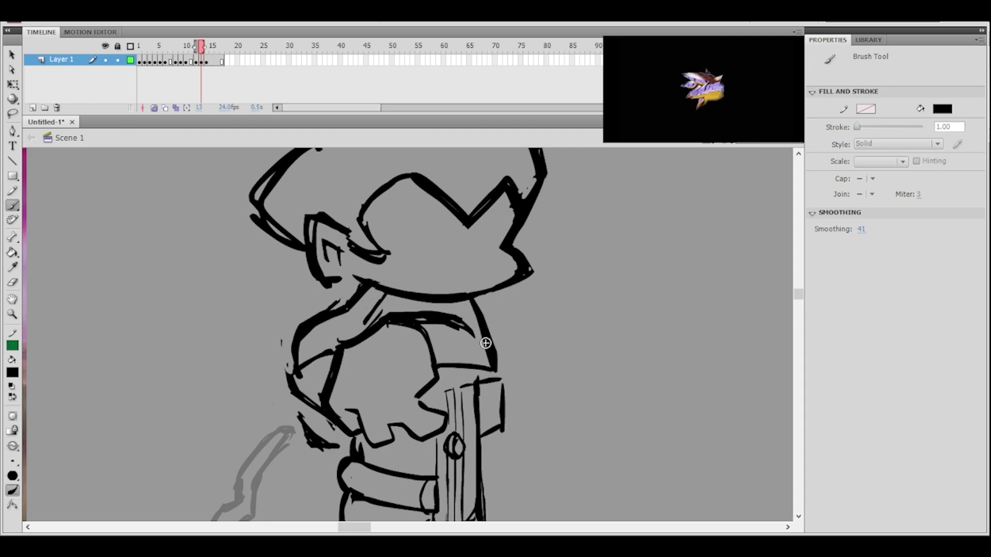
mouse_move(525, 339)
mouse_down()
mouse_move(543, 276)
mouse_move(542, 332)
mouse_move(586, 227)
mouse_up()
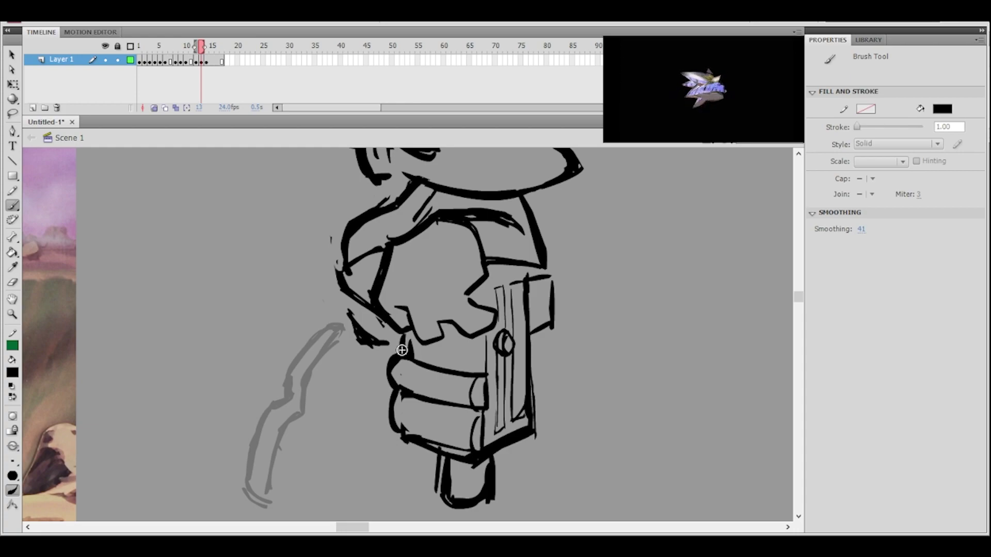
drag(460, 316, 489, 303)
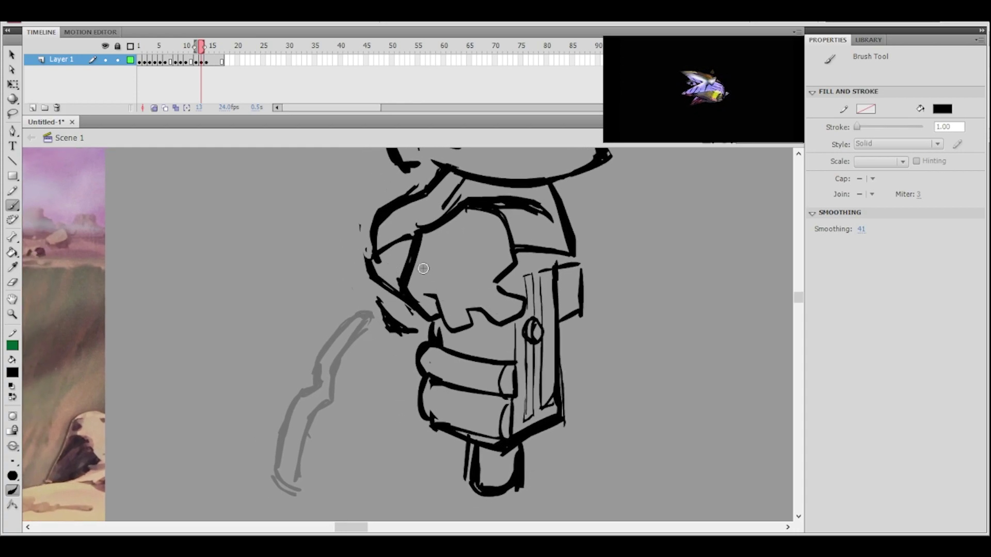
drag(518, 237, 531, 285)
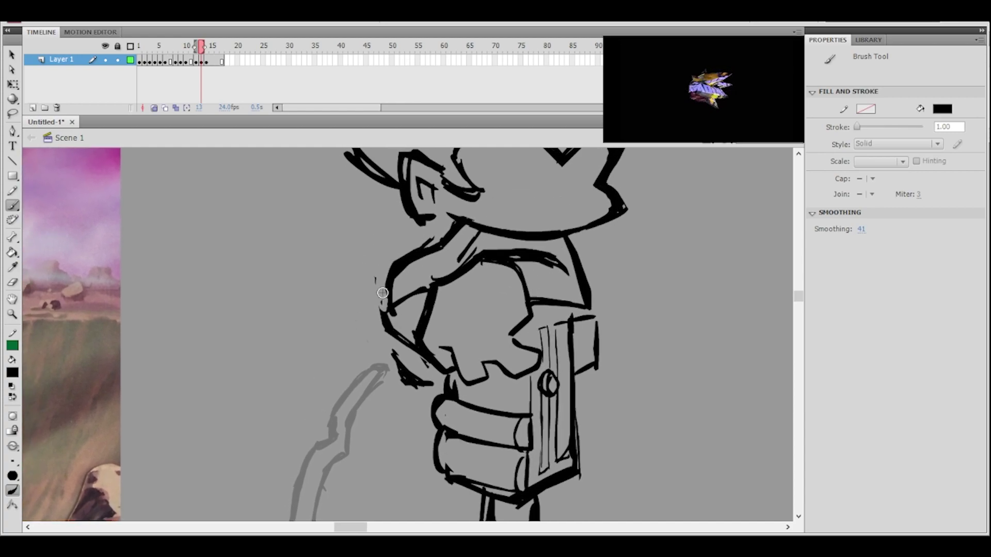
drag(387, 326, 366, 376)
drag(356, 342, 365, 377)
drag(384, 326, 361, 365)
key(ctrl+space)
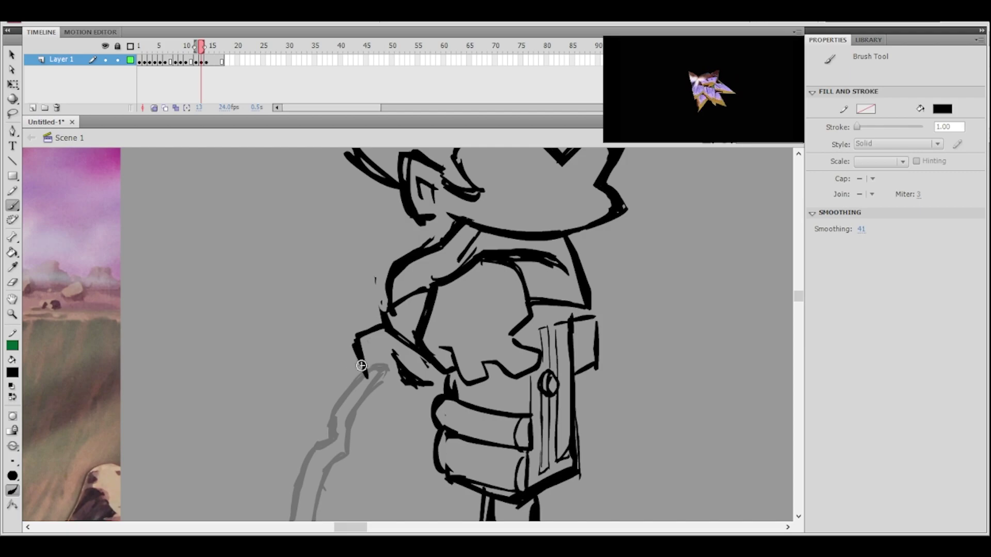
drag(341, 376, 330, 396)
mouse_move(333, 374)
mouse_down()
mouse_move(366, 376)
mouse_move(327, 406)
mouse_up()
- Extend the stepped contour outward into the top edge of a boot and curve it around the toe
key(ctrl+alt+space)
ctrl+alt+click(512, 299)
key(space)
drag(502, 316, 541, 307)
key(ctrl+space)
ctrl+click(444, 355)
key(space)
drag(447, 356, 516, 354)
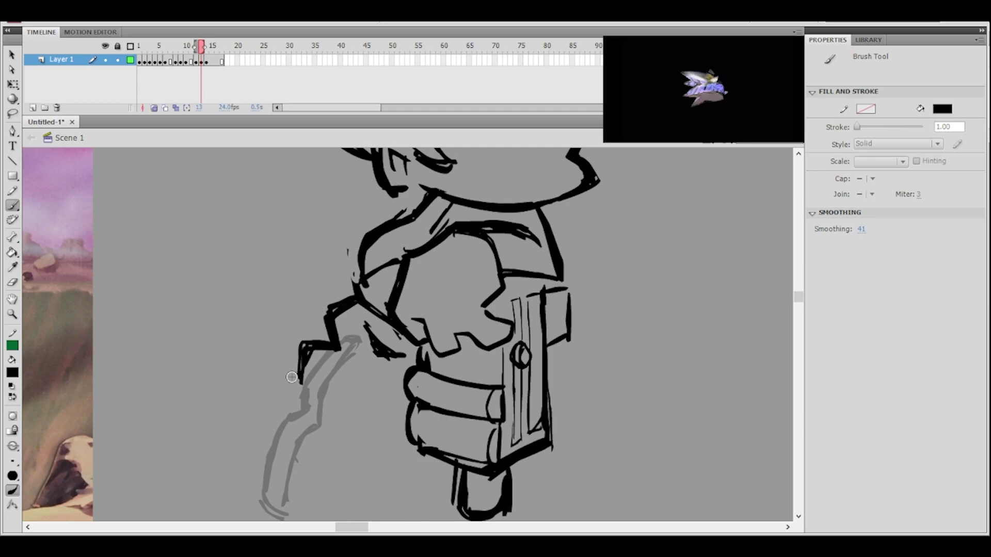
drag(389, 350, 516, 304)
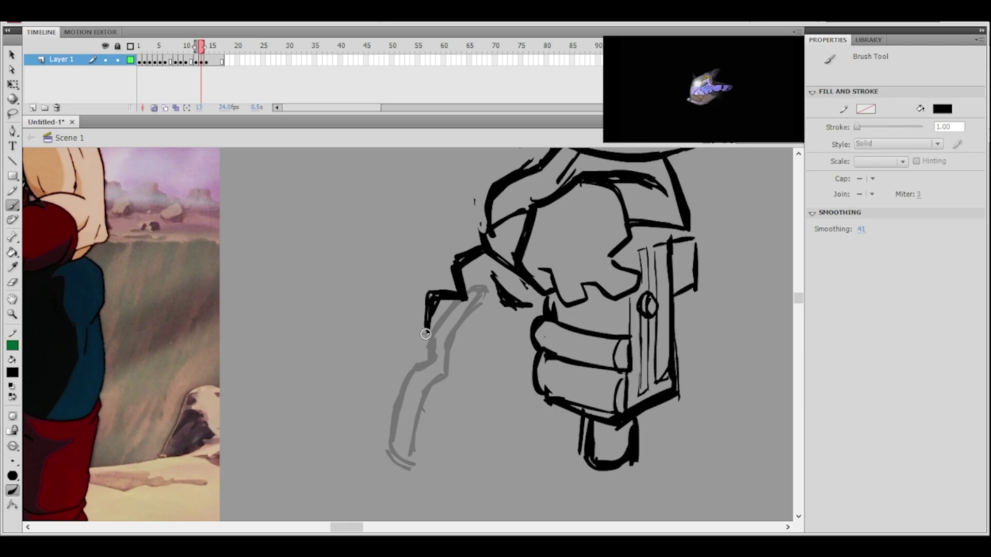
mouse_move(432, 328)
mouse_down()
mouse_move(391, 353)
mouse_move(426, 345)
mouse_move(357, 349)
mouse_move(314, 386)
mouse_up()
key(ctrl+z)
mouse_move(641, 262)
mouse_down()
mouse_move(520, 354)
mouse_move(535, 306)
mouse_up()
key(ctrl+z)
drag(324, 383, 255, 399)
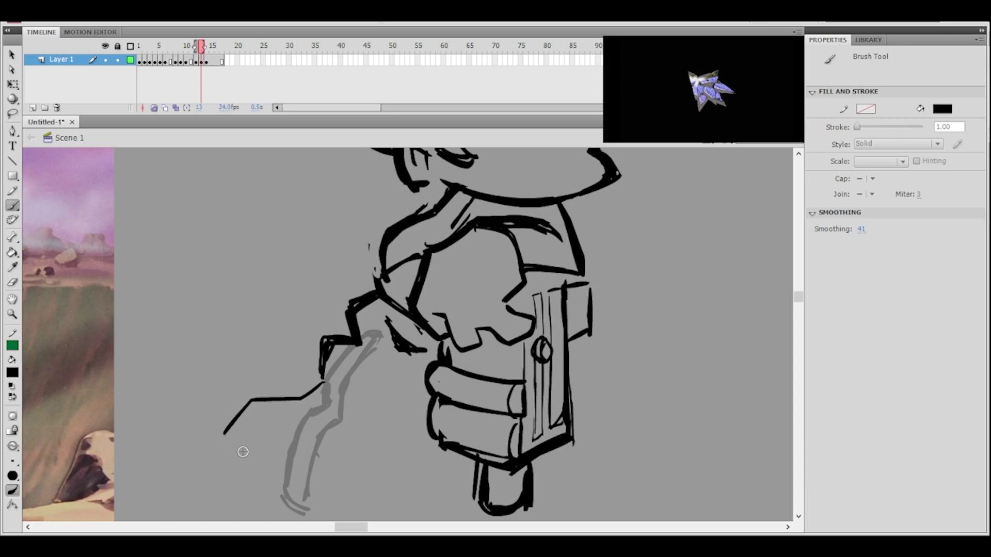
mouse_move(226, 445)
mouse_down()
mouse_move(284, 462)
mouse_move(300, 404)
mouse_move(238, 458)
mouse_move(302, 459)
mouse_up()
- Thicken the boot's toe and brush its rounded underside back toward the faint limb
drag(537, 300, 506, 345)
ctrl+shift+click(499, 342)
ctrl+click(369, 372)
mouse_move(375, 379)
mouse_down()
mouse_move(414, 394)
mouse_move(421, 412)
mouse_up()
drag(248, 462, 332, 459)
ctrl+shift+click(487, 349)
ctrl+click(418, 351)
drag(454, 353, 459, 467)
mouse_move(493, 393)
mouse_down()
mouse_move(498, 314)
mouse_move(519, 300)
mouse_up()
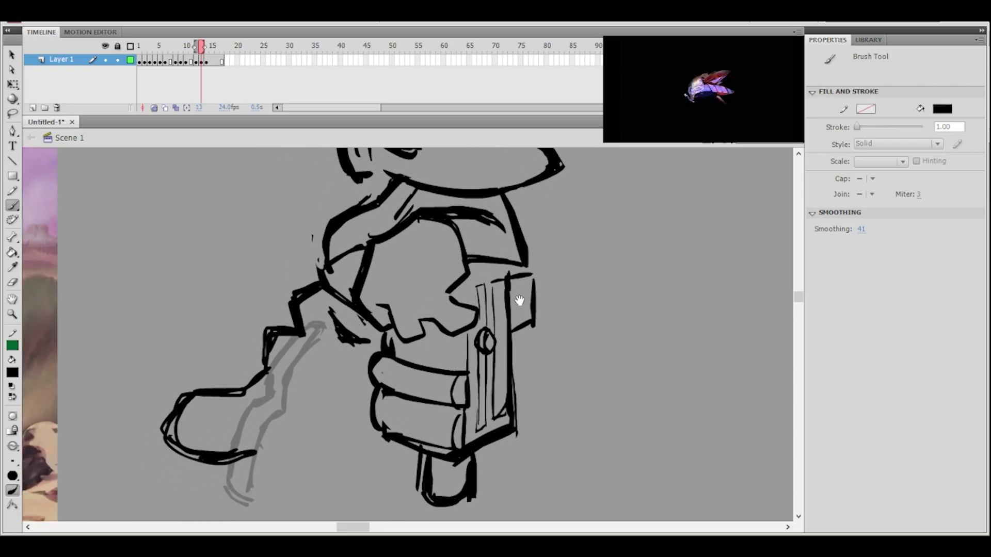
drag(183, 463, 256, 464)
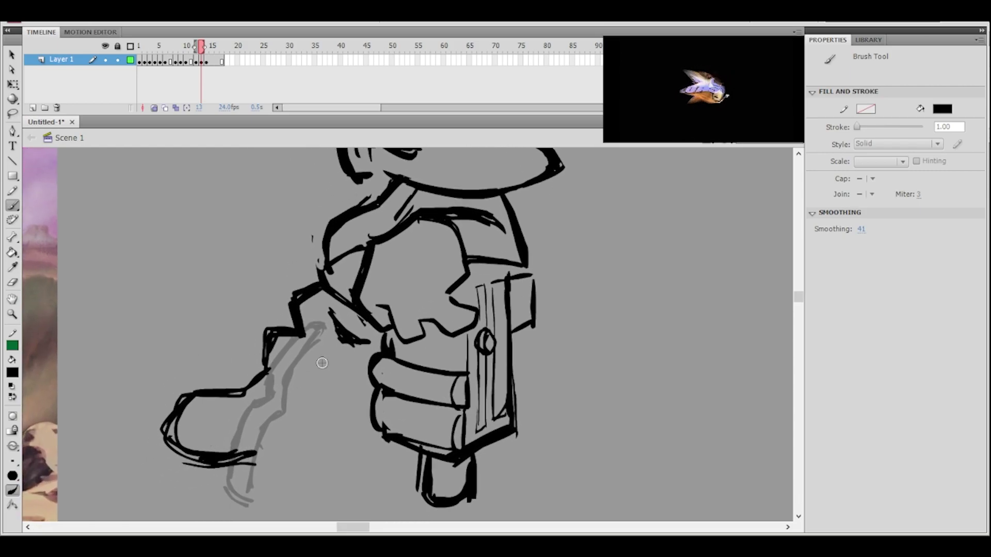
- Brush a thick sole beneath the boot and lengthen the boot's lower edge toward the gripping hand
key(ctrl+minus)
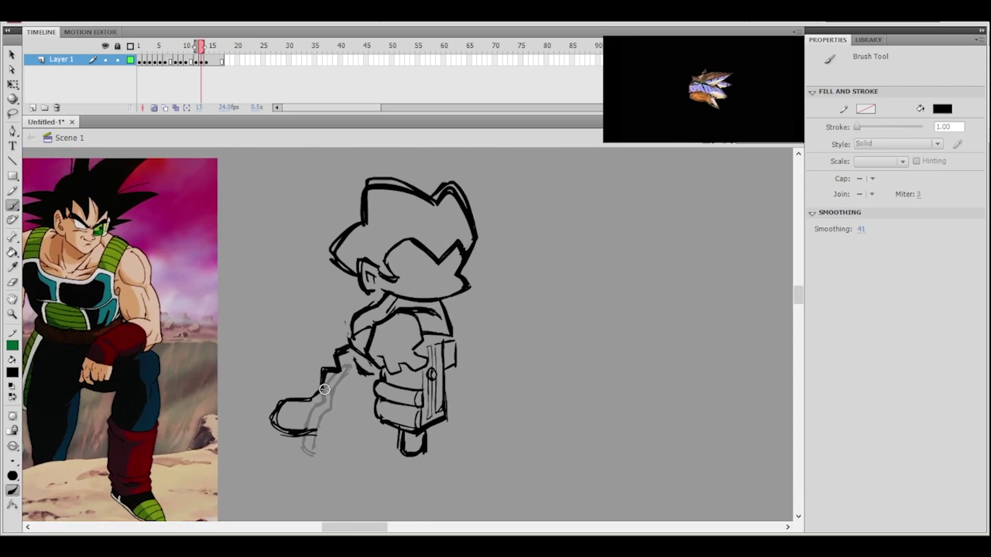
mouse_move(271, 418)
mouse_down()
mouse_move(311, 434)
mouse_move(283, 411)
mouse_move(307, 434)
mouse_move(271, 443)
mouse_move(332, 433)
mouse_move(337, 444)
mouse_up()
key(ctrl+z)
key(ctrl+z)
key(ctrl+z)
drag(453, 355, 442, 361)
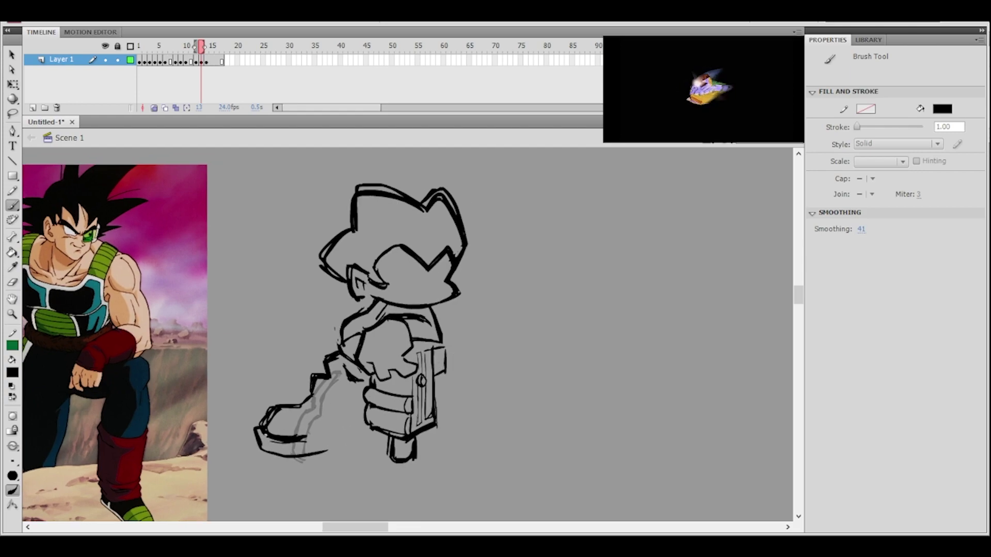
drag(307, 441, 339, 433)
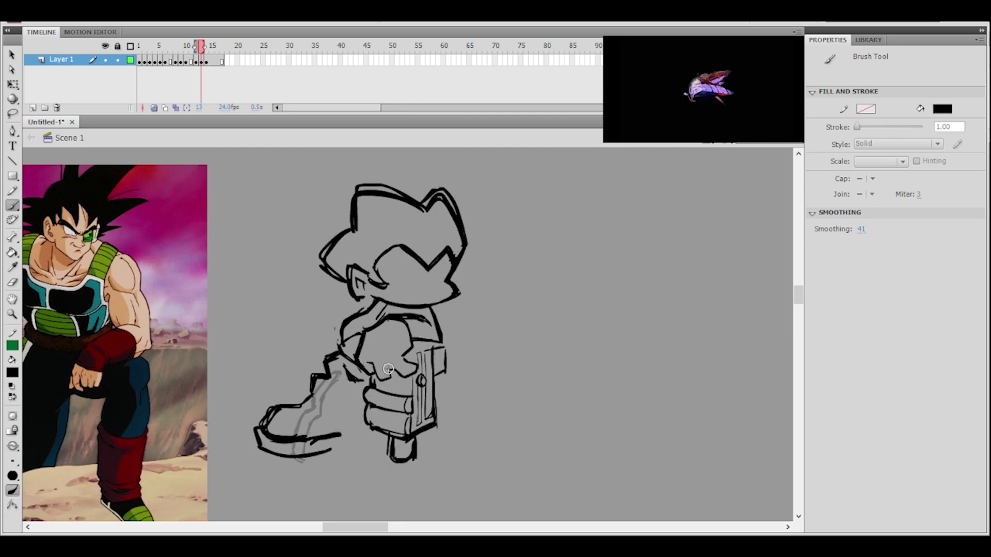
- Thin the doubled ink on the uppermost part of the stepped contour, just below the elbow, with the eraser
drag(449, 309, 439, 367)
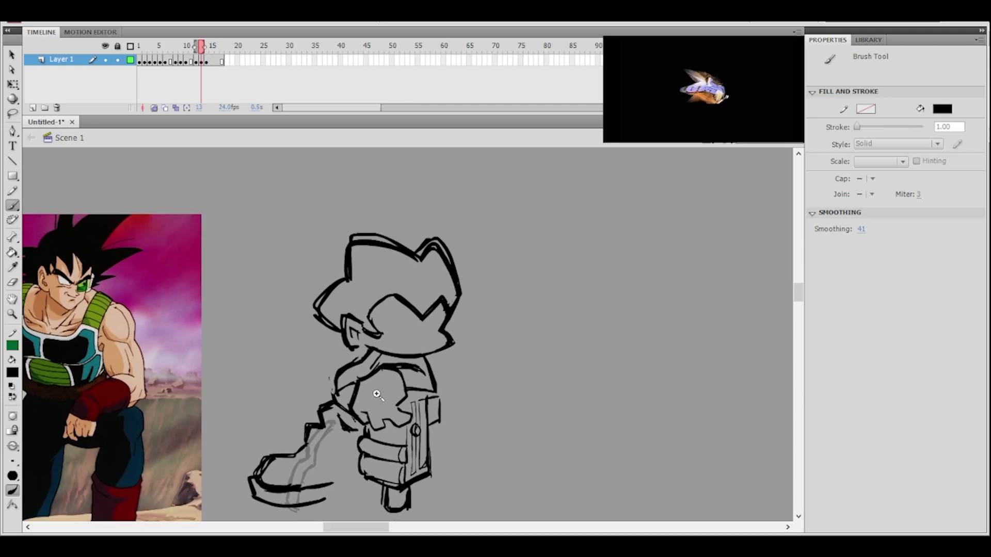
ctrl+click(377, 377)
drag(397, 418, 389, 412)
click(12, 282)
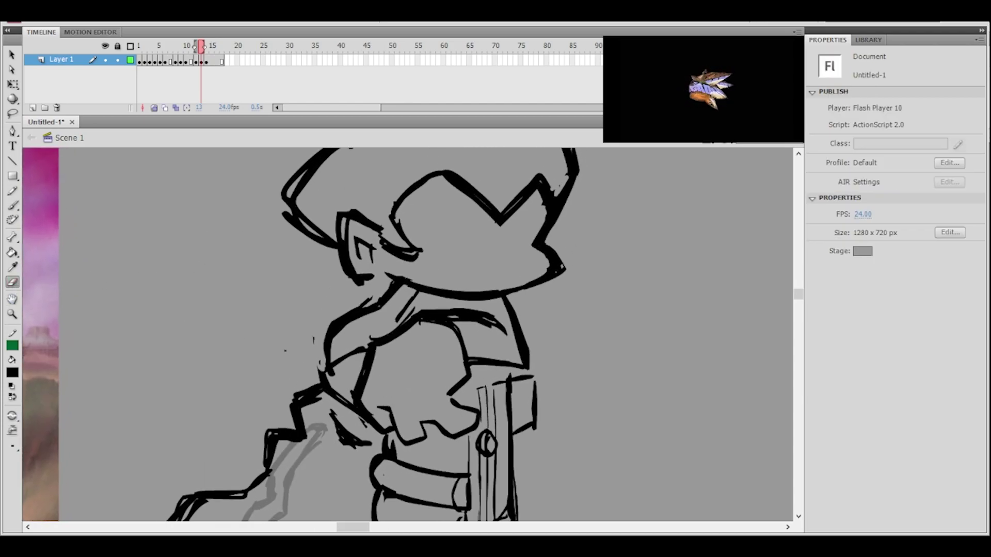
drag(299, 409, 304, 443)
drag(304, 410, 318, 401)
drag(293, 400, 317, 388)
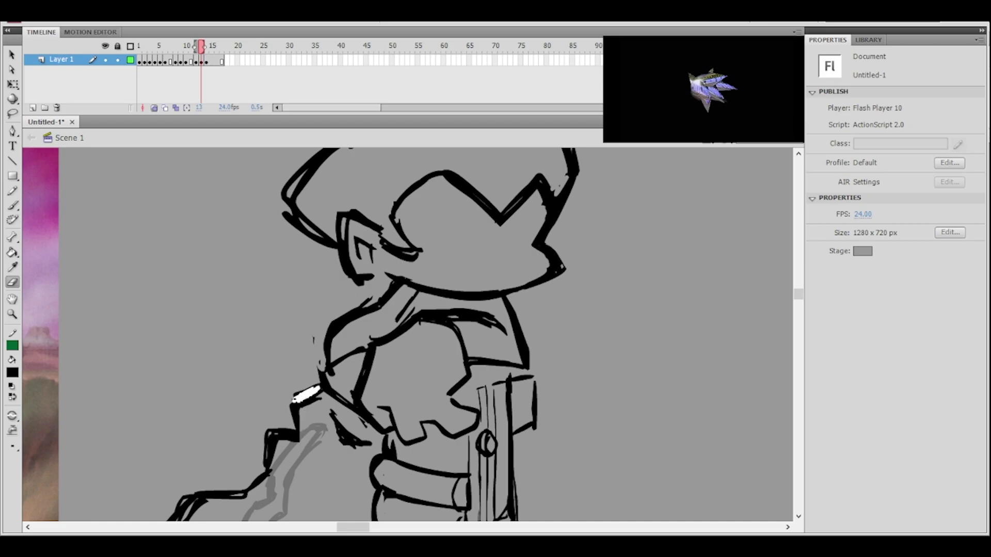
- Erase the inner ends of the boot's lower edge and sole where they run toward the hand
ctrl+shift+click(431, 318)
drag(448, 327, 434, 338)
ctrl+click(373, 391)
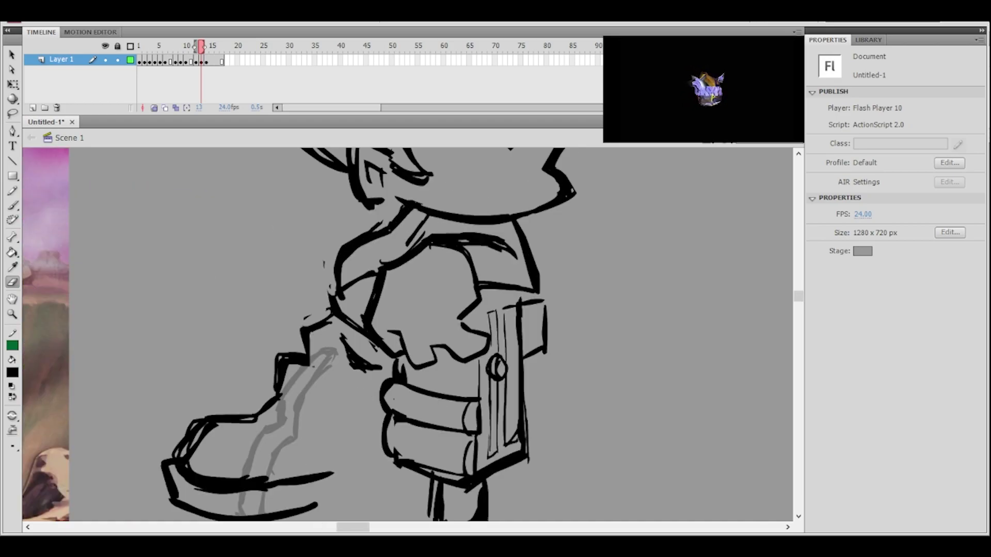
click(12, 205)
ctrl+shift+click(400, 306)
drag(479, 234, 453, 265)
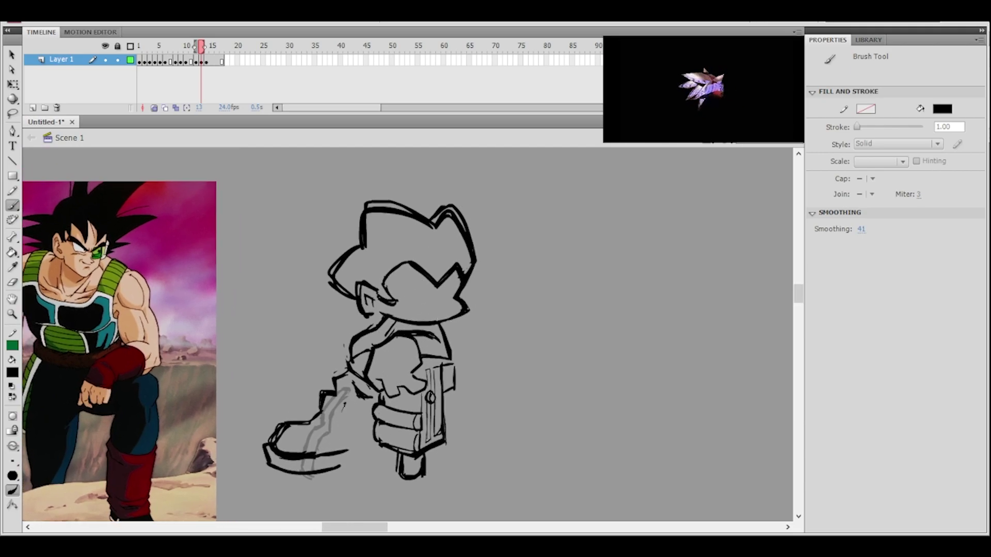
click(12, 282)
mouse_move(344, 436)
mouse_down()
mouse_move(335, 467)
mouse_move(312, 480)
mouse_up()
- Brush the front and back lines of a slanted lower leg beside the boot, ending in a short pointed base
click(12, 205)
drag(345, 402, 313, 466)
key(ctrl+z)
drag(347, 402, 315, 466)
key(ctrl+z)
mouse_move(349, 404)
mouse_down()
mouse_move(318, 468)
mouse_move(326, 484)
mouse_move(347, 485)
mouse_up()
drag(349, 414, 330, 469)
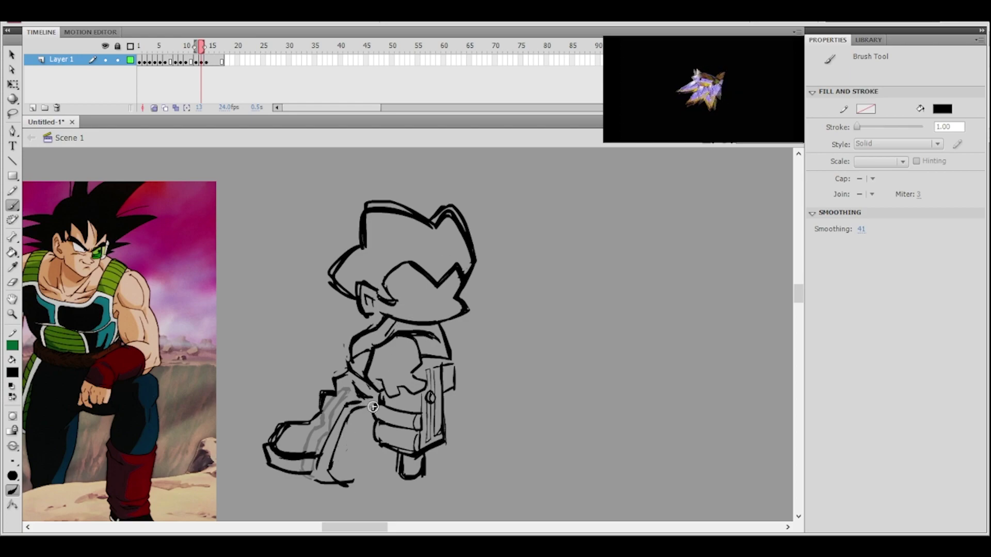
mouse_move(347, 404)
mouse_down()
mouse_move(313, 481)
mouse_move(346, 486)
mouse_up()
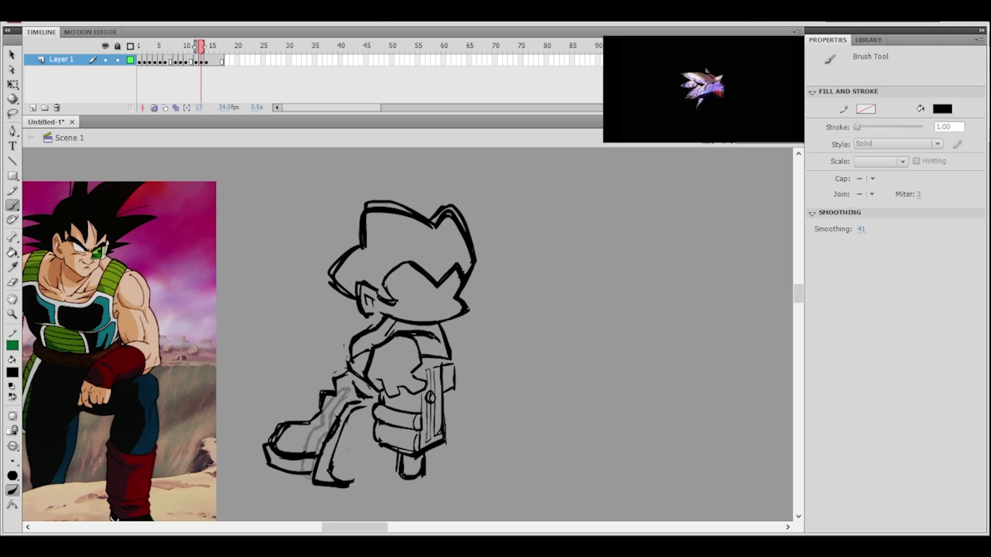
click(365, 409)
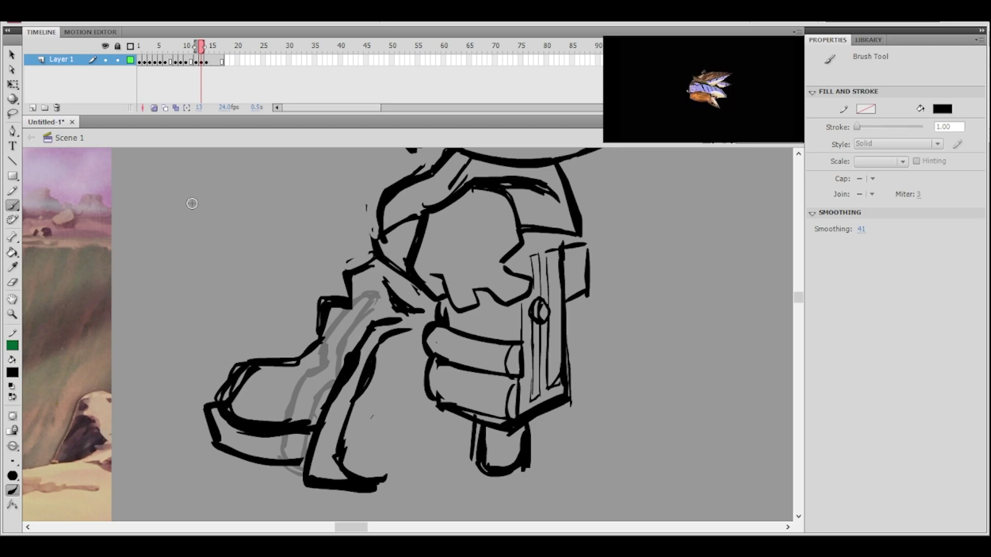
- Erase the excess ink along the slanted lower leg's line to clean up its edge
click(12, 281)
mouse_move(330, 386)
mouse_down()
mouse_move(349, 350)
mouse_move(343, 371)
mouse_move(356, 391)
mouse_move(346, 355)
mouse_up()
ctrl+alt+click(414, 313)
drag(452, 327, 416, 348)
mouse_move(467, 302)
mouse_down()
mouse_move(412, 366)
mouse_move(361, 360)
mouse_up()
ctrl+alt+click(394, 358)
ctrl+click(401, 347)
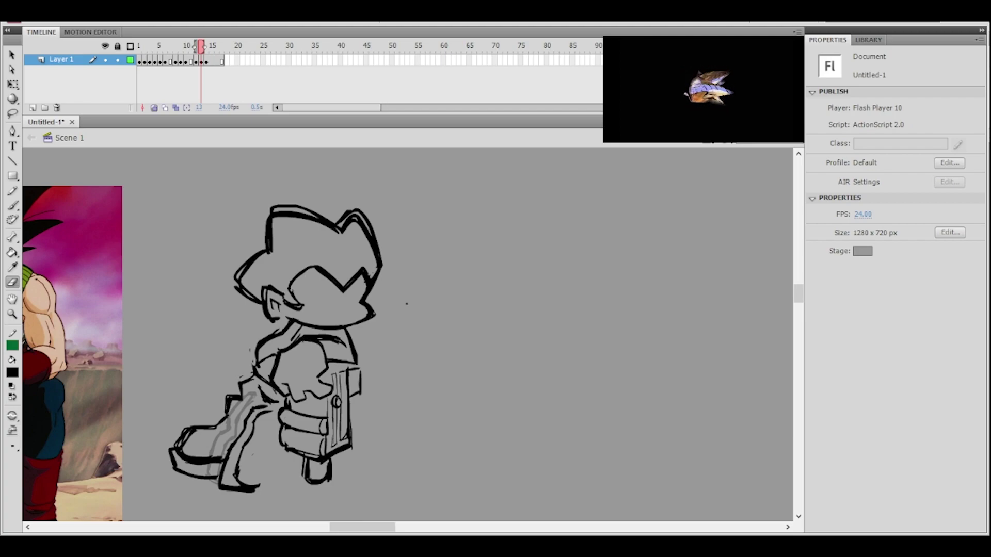
- Extend the hold of frame 13's drawing through frame 17 by inserting frames, and go to frame 16
click(13, 113)
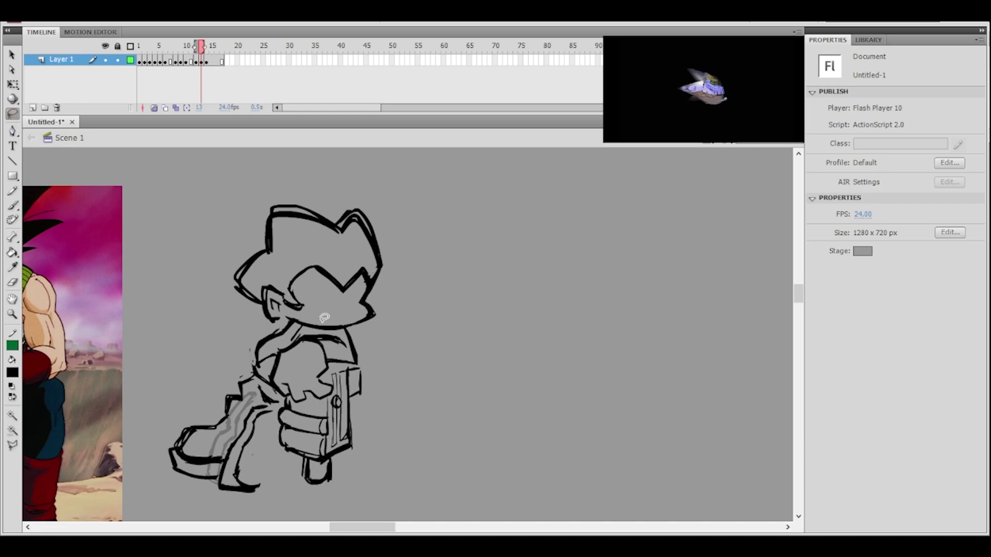
ctrl+shift+click(384, 364)
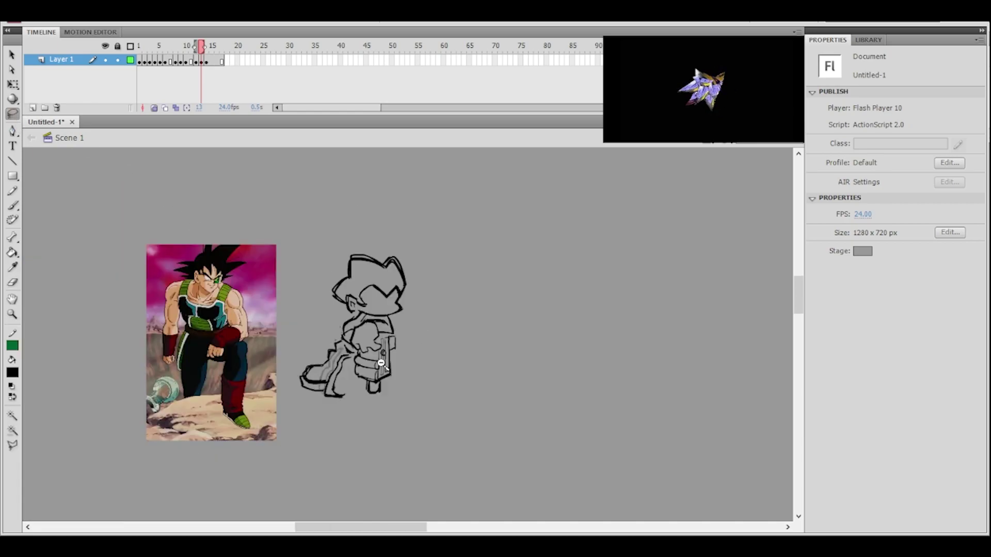
ctrl+click(378, 342)
drag(447, 309, 391, 352)
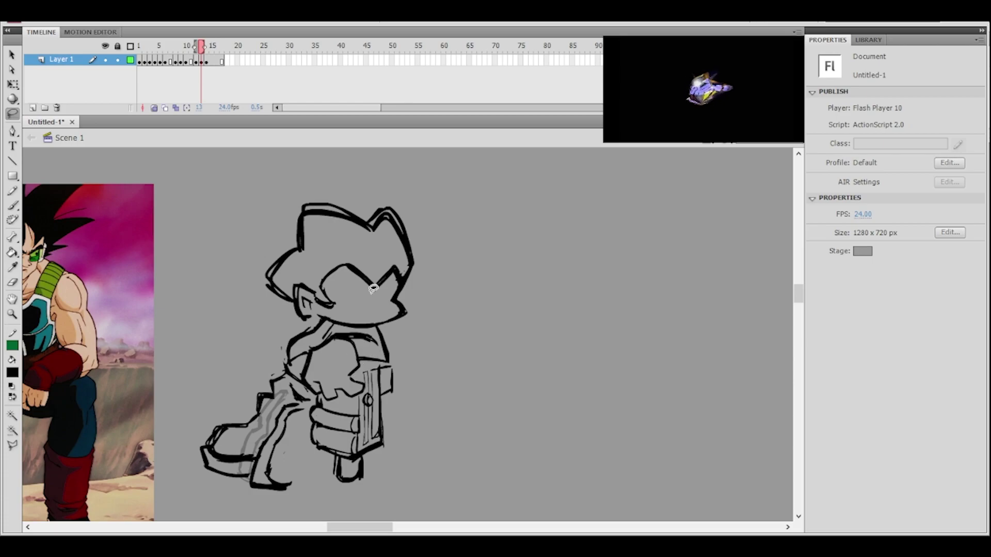
click(201, 61)
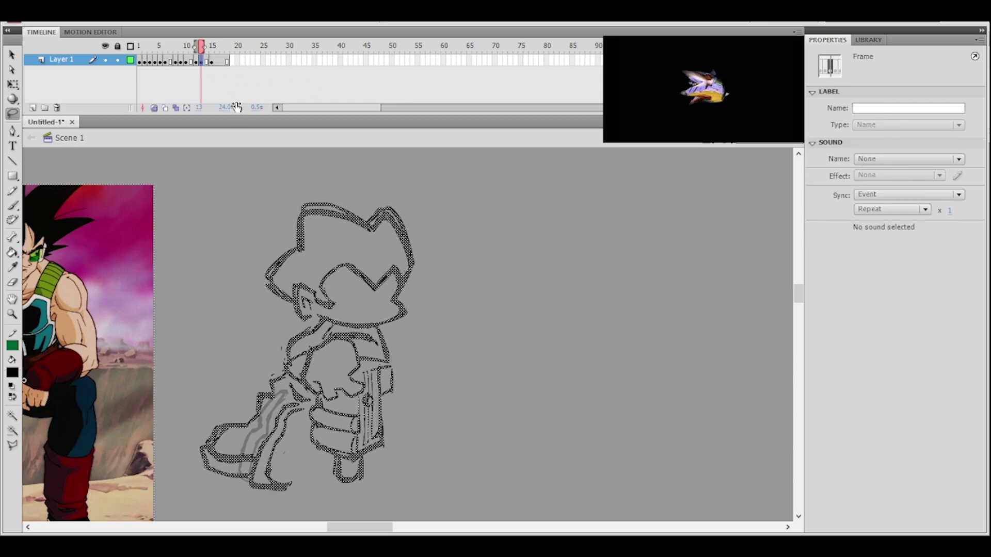
key(F5)
key(F5)
key(F5)
click(218, 61)
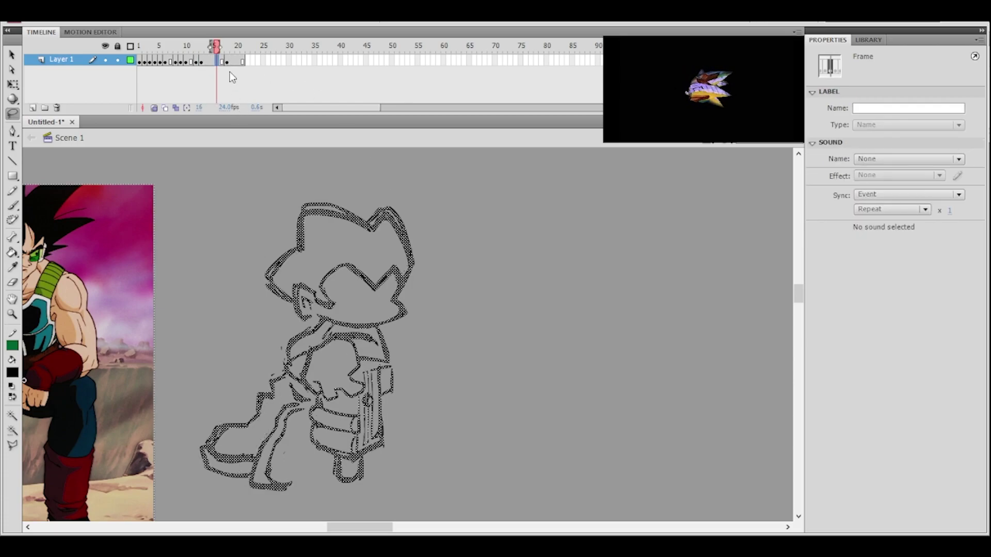
- Lasso the boot and lower leg lines on frame 16 and delete them, keeping the head, arm and hand
click(458, 284)
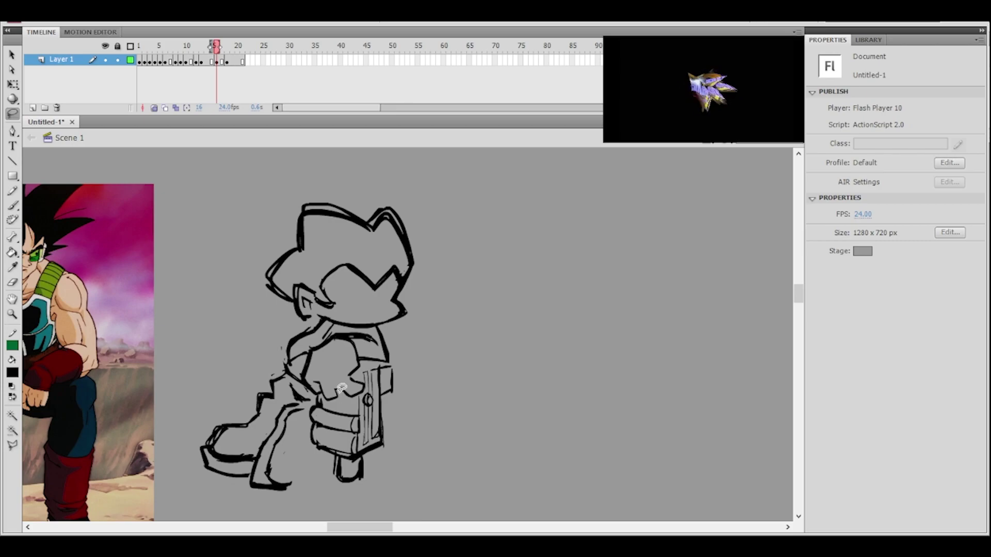
ctrl+click(341, 405)
drag(392, 309, 362, 305)
mouse_move(277, 274)
mouse_down()
mouse_move(252, 251)
mouse_move(100, 494)
mouse_move(303, 504)
mouse_move(302, 358)
mouse_move(324, 314)
mouse_move(304, 258)
mouse_up()
key(Delete)
ctrl+alt+click(422, 291)
drag(422, 290, 410, 298)
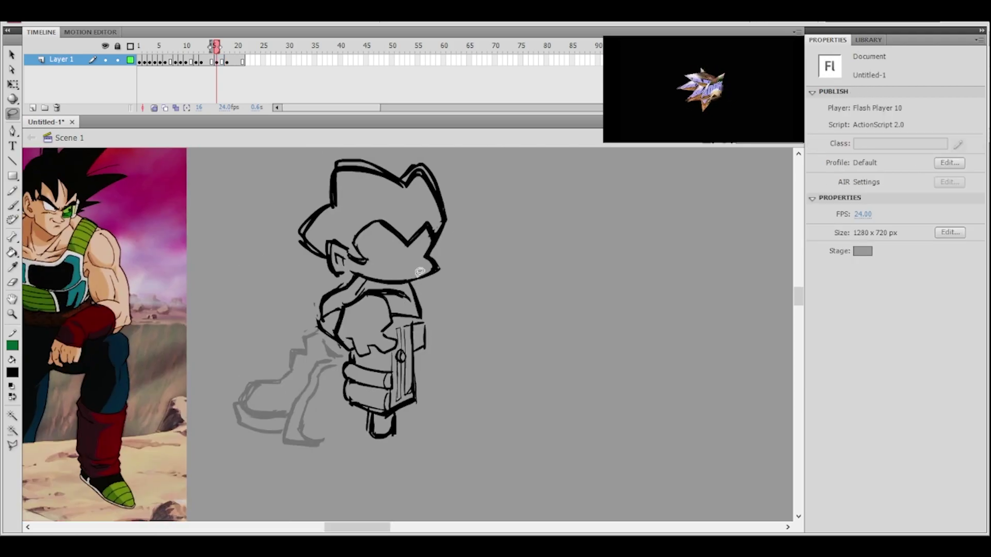
- Thin the outer ink of the shoulder contour just below the ear with the eraser
click(12, 206)
scroll(378, 329, up, 2)
drag(380, 292, 373, 322)
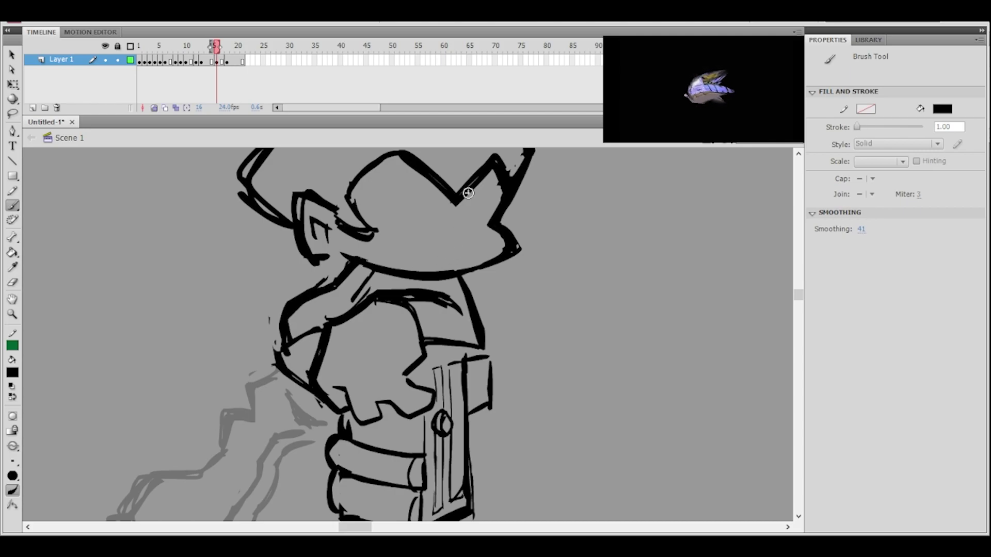
scroll(423, 341, down, 2)
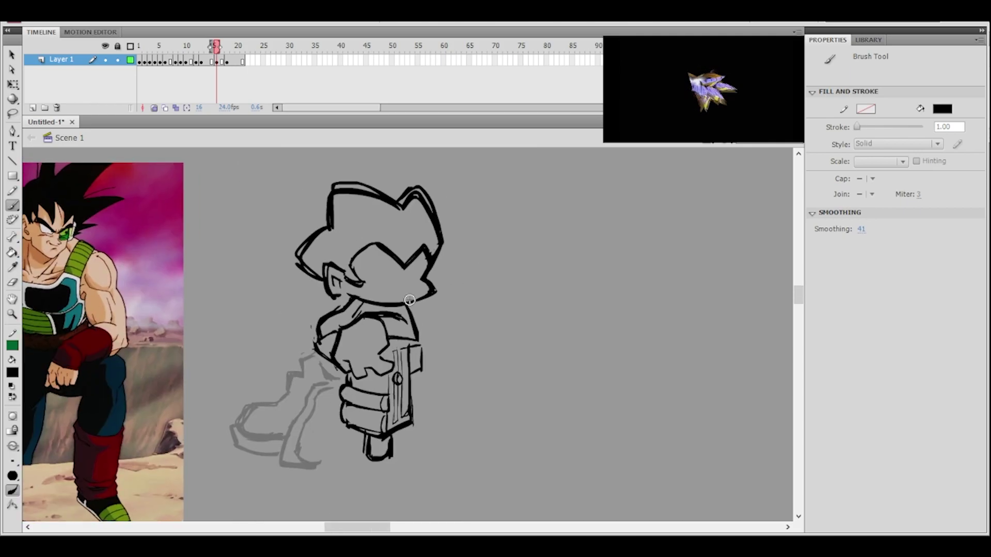
scroll(386, 338, up, 2)
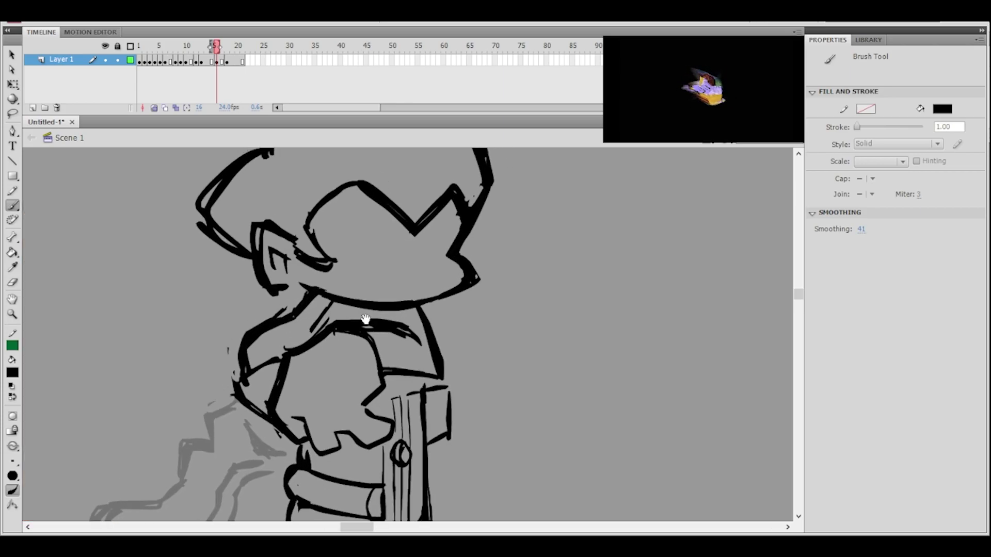
click(13, 281)
mouse_move(247, 331)
mouse_down()
mouse_move(285, 307)
mouse_move(293, 314)
mouse_up()
scroll(449, 272, down, 2)
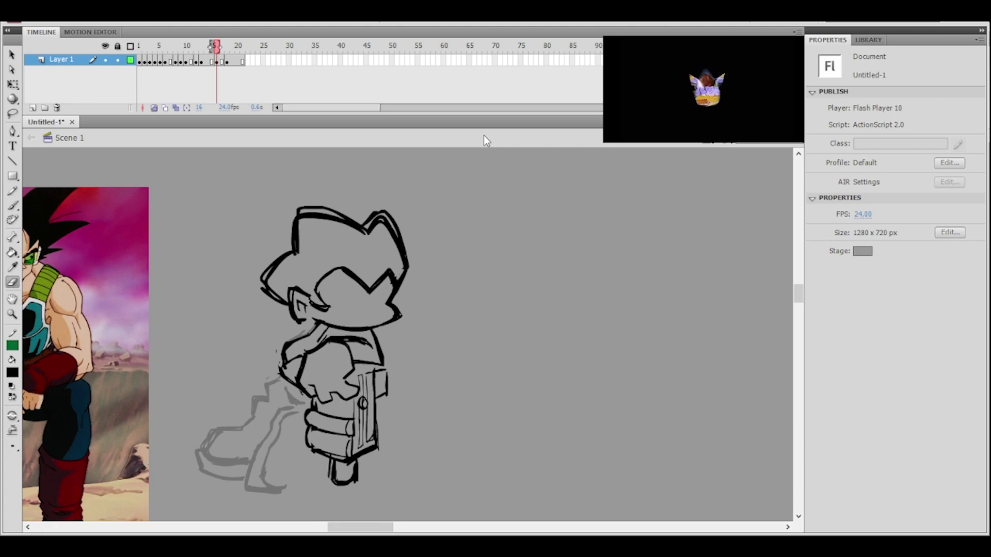
- Try a short brush stroke at the top of the leg beside the gripping hand
click(12, 205)
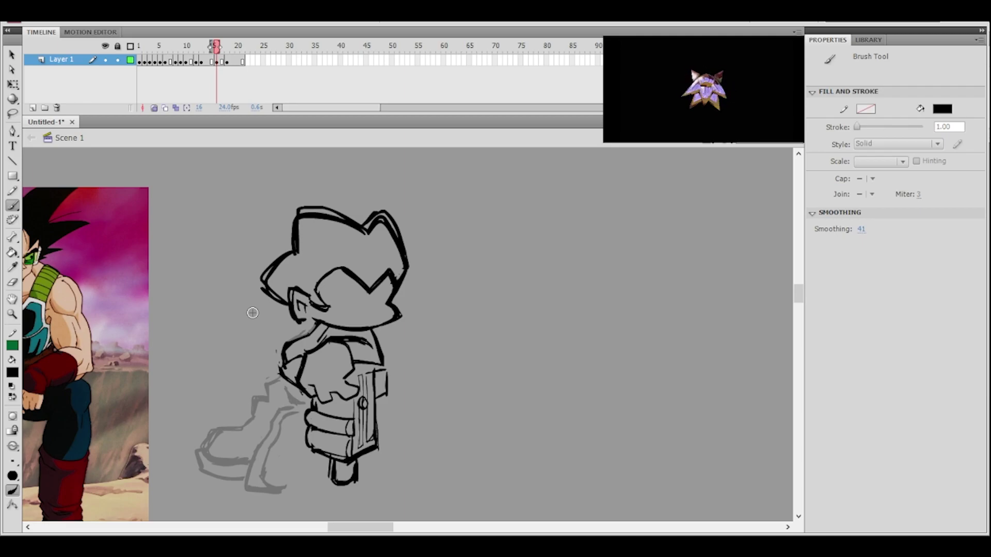
ctrl+click(340, 392)
drag(376, 360, 380, 296)
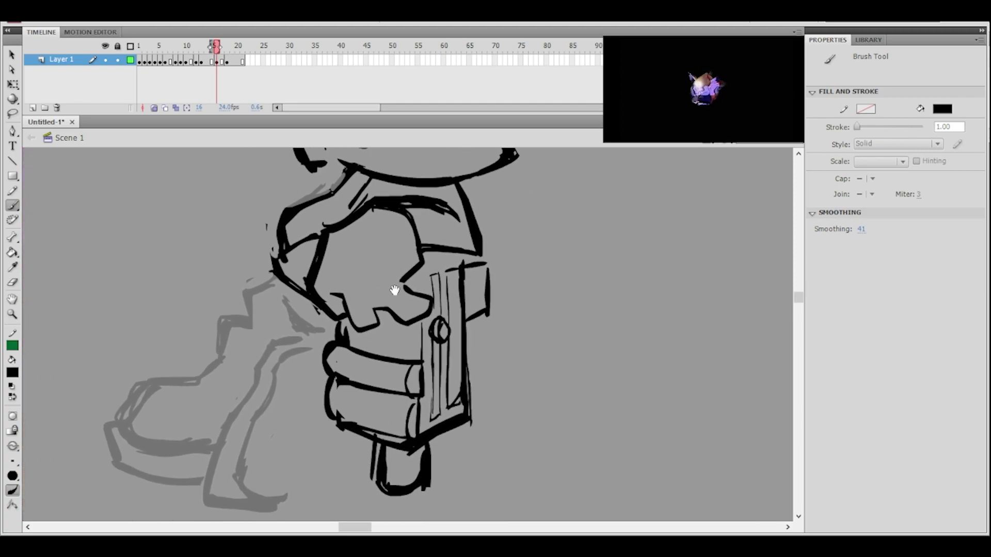
mouse_move(419, 324)
mouse_down()
mouse_move(425, 274)
mouse_move(438, 275)
mouse_move(441, 255)
mouse_up()
mouse_move(281, 269)
mouse_down()
mouse_move(312, 268)
mouse_move(282, 269)
mouse_up()
ctrl+click(470, 241)
drag(469, 241, 444, 289)
key(ctrl+minus)
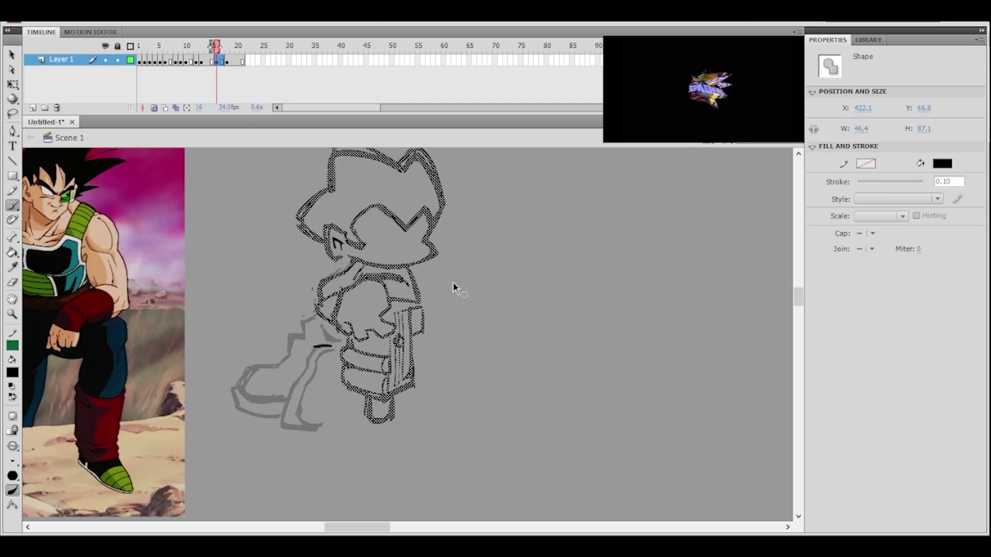
ctrl+click(453, 284)
drag(349, 271, 324, 304)
key(ctrl+z)
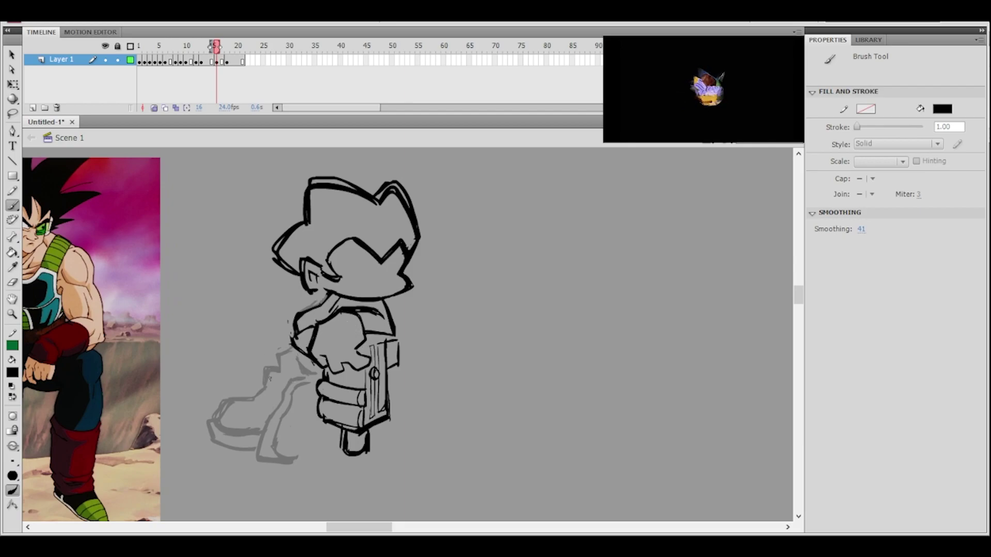
- Compare frames 13 and 16, then brush a curved outer line and short base for the new lower leg on frame 16
click(196, 61)
drag(201, 48, 217, 47)
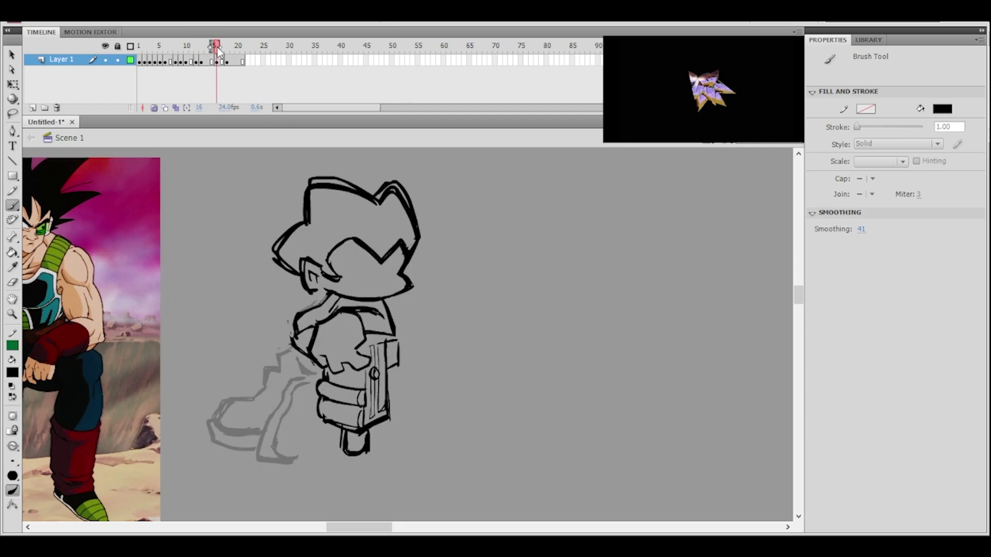
mouse_move(261, 386)
mouse_down()
mouse_move(263, 459)
mouse_move(302, 463)
mouse_up()
mouse_move(265, 376)
mouse_down()
mouse_move(304, 373)
mouse_move(280, 372)
mouse_move(259, 437)
mouse_up()
key(ctrl+z)
drag(274, 393, 259, 424)
mouse_move(282, 375)
mouse_down()
mouse_move(252, 441)
mouse_move(280, 462)
mouse_move(277, 388)
mouse_up()
key(ctrl+z)
key(ctrl+z)
key(ctrl+z)
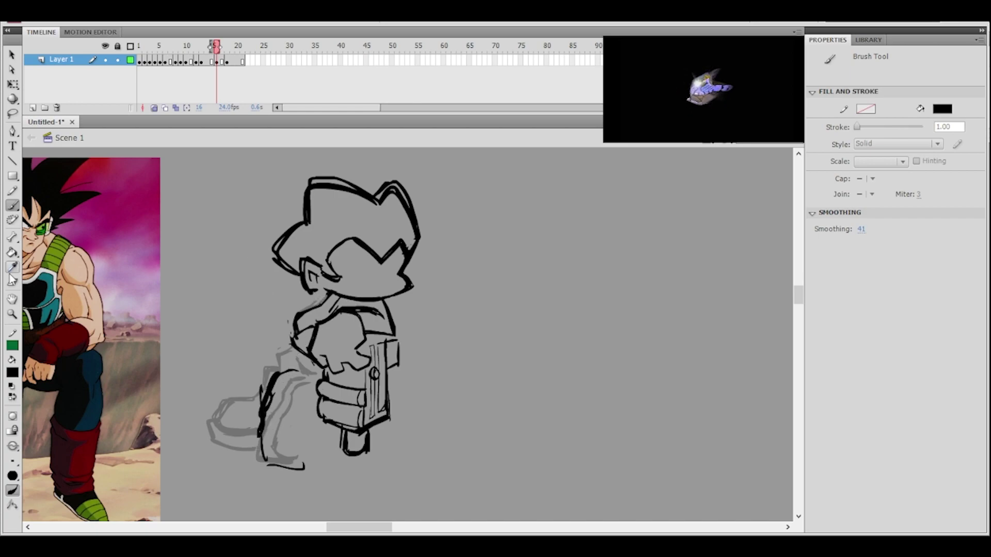
- Trim the outer leg line with the eraser, then reinforce its curve and base with the brush
click(12, 281)
mouse_move(257, 411)
mouse_down()
mouse_move(271, 386)
mouse_move(260, 437)
mouse_up()
click(13, 205)
mouse_move(277, 381)
mouse_down()
mouse_move(265, 412)
mouse_move(278, 376)
mouse_up()
mouse_move(261, 418)
mouse_down()
mouse_move(258, 459)
mouse_move(294, 465)
mouse_up()
drag(382, 308, 332, 305)
mouse_move(211, 423)
mouse_down()
mouse_move(209, 443)
mouse_move(239, 464)
mouse_up()
mouse_move(359, 353)
mouse_down()
mouse_move(354, 385)
mouse_move(348, 362)
mouse_up()
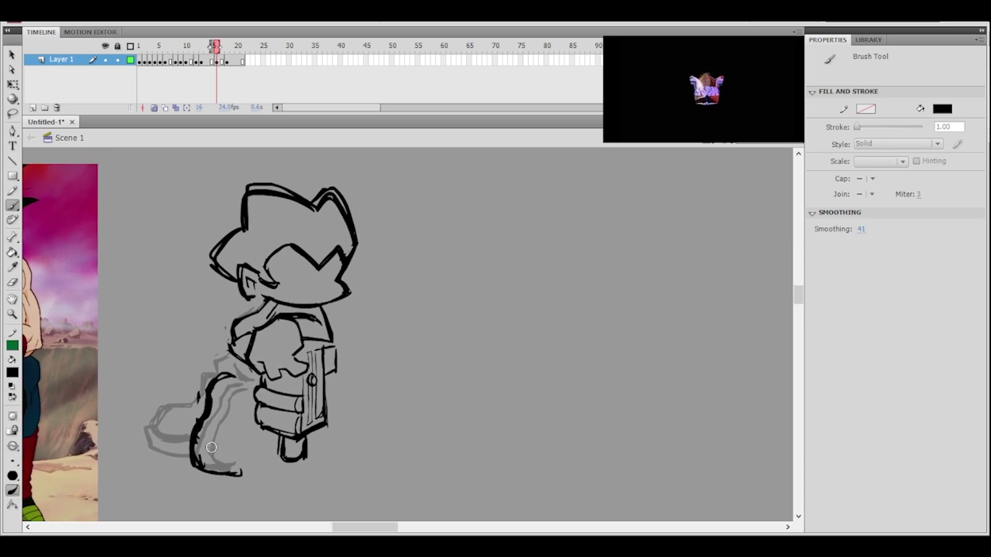
- Lasso the new lower-leg outline, skew its top away from the hand with Free Transform, and raise it slightly
click(17, 113)
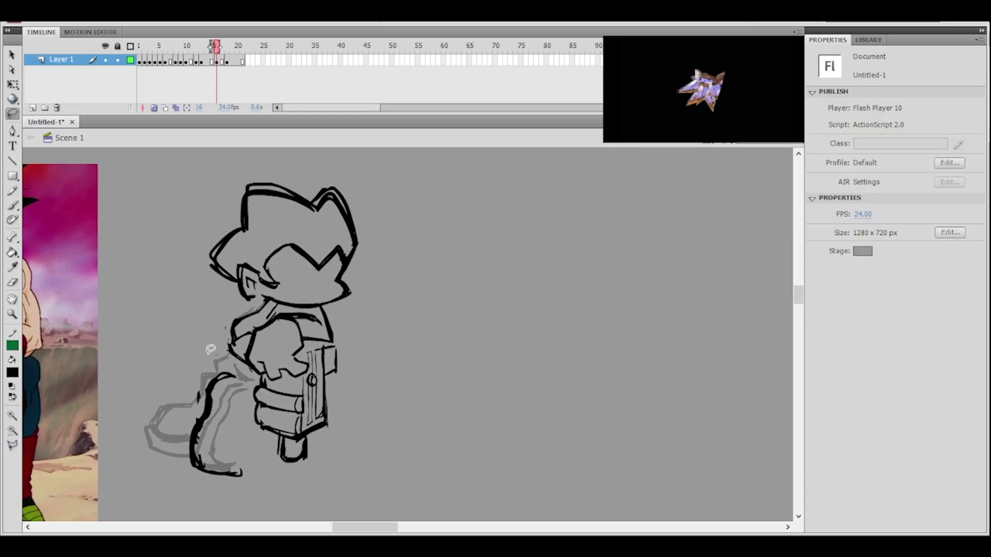
mouse_move(241, 375)
mouse_down()
mouse_move(189, 380)
mouse_move(230, 485)
mouse_move(248, 449)
mouse_move(241, 375)
mouse_up()
click(12, 84)
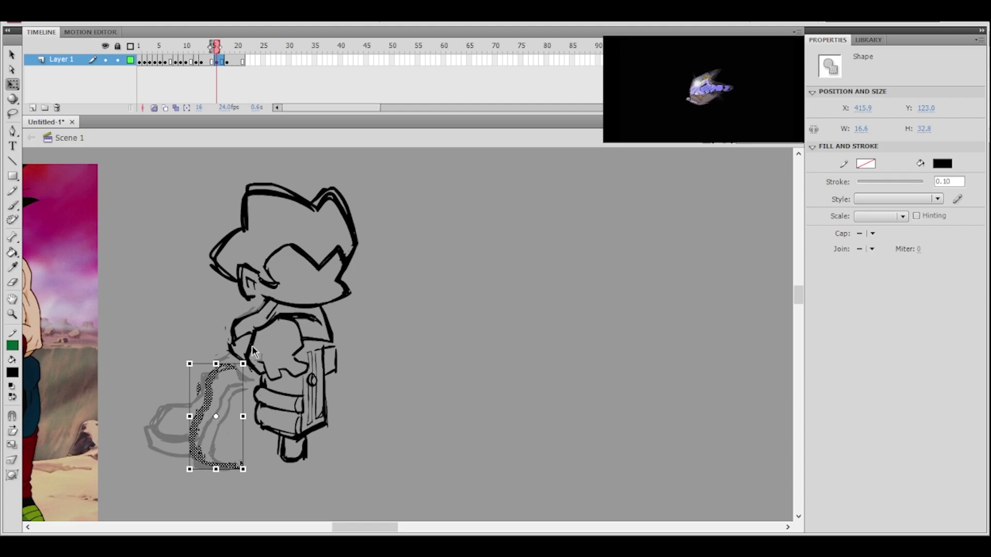
drag(229, 364, 215, 362)
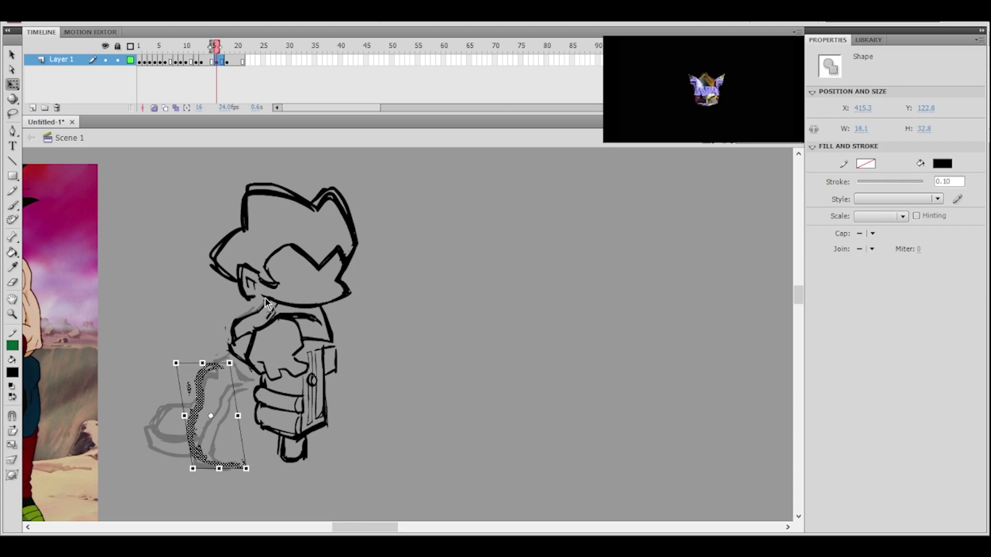
drag(213, 362, 234, 355)
key(Up)
key(Up)
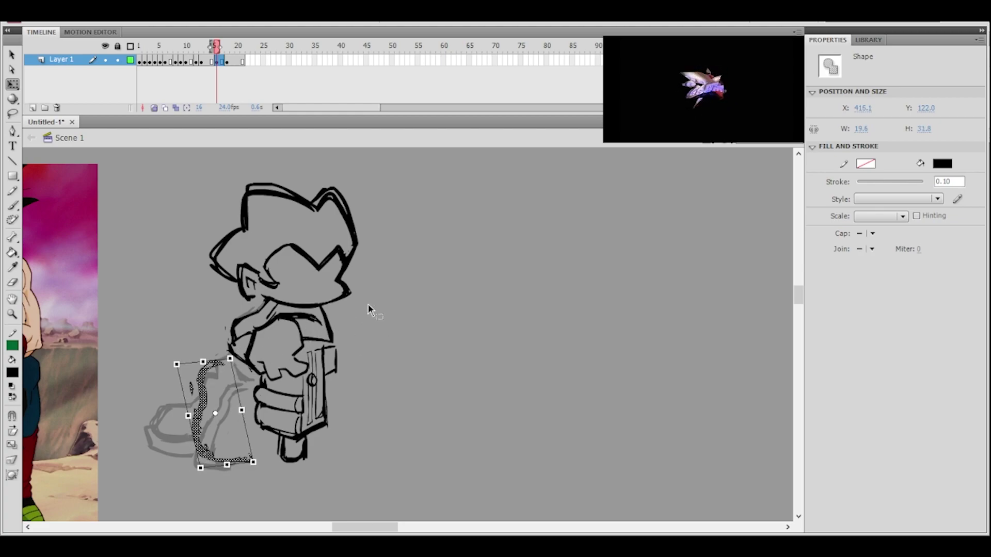
click(371, 308)
- Try brush strokes for the inner line of the lower leg
key(b)
mouse_move(228, 364)
mouse_down()
mouse_move(217, 395)
mouse_move(223, 417)
mouse_move(251, 382)
mouse_move(224, 387)
mouse_move(221, 417)
mouse_up()
key(ctrl+z)
key(ctrl+z)
key(ctrl+z)
drag(235, 376, 222, 419)
key(ctrl+z)
- Skew the lower-leg outline's top back toward the hand and nudge the outline slightly left
key(q)
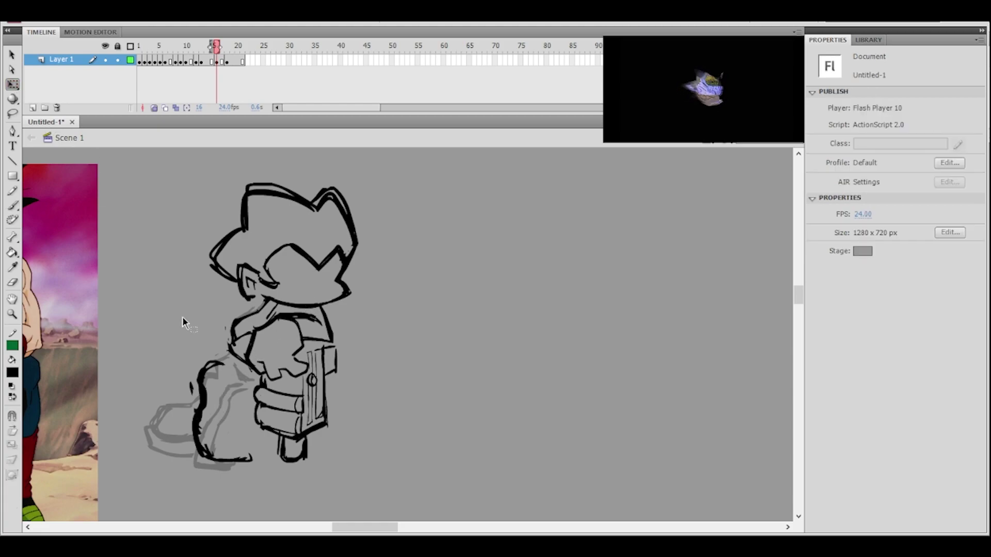
click(206, 372)
drag(238, 361, 247, 361)
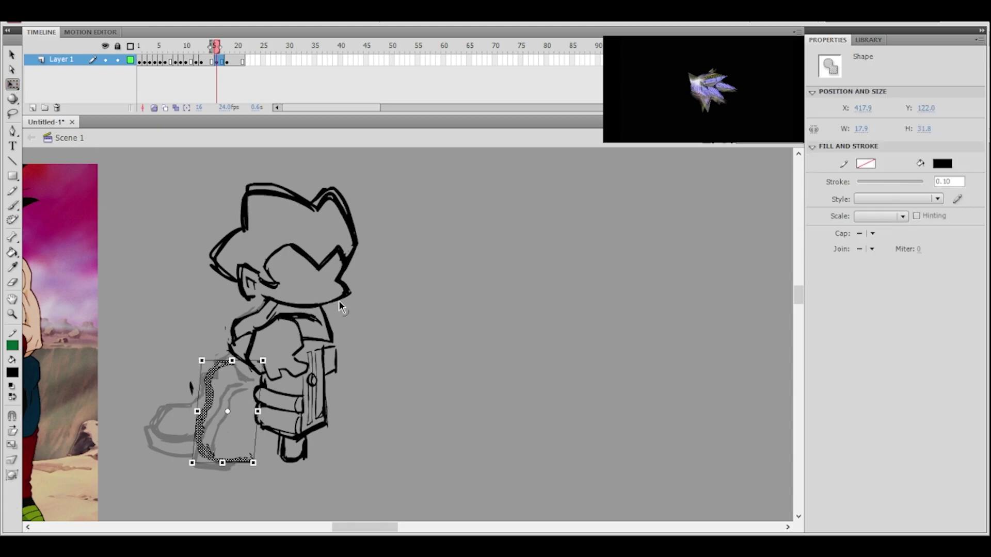
key(Left)
key(Left)
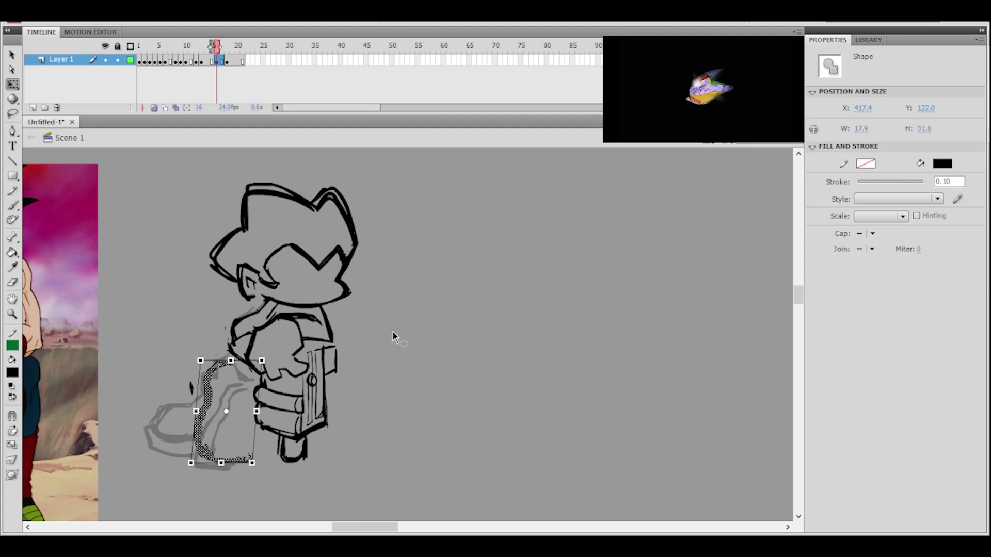
click(394, 334)
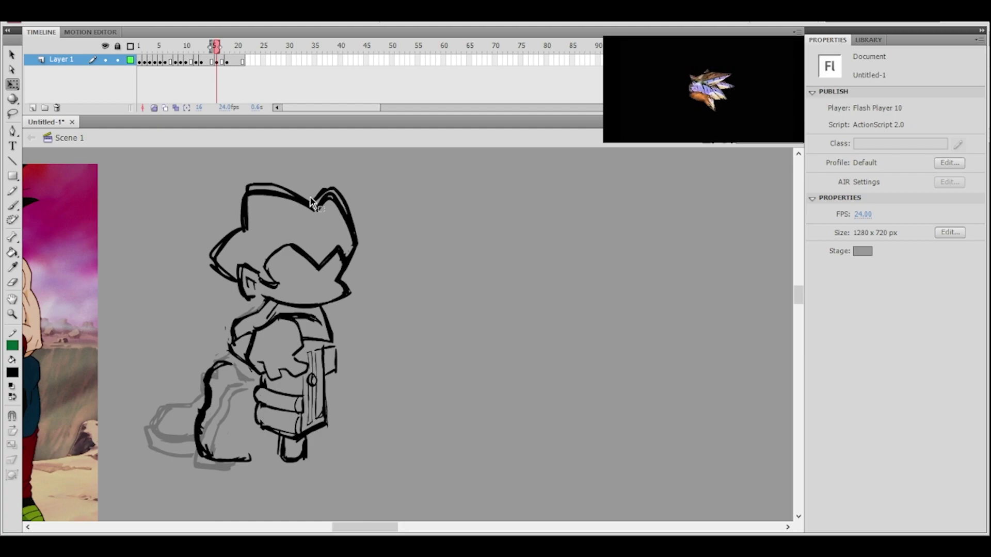
- Clean the inside of the leg line's rounded top with the eraser and thicken its base line with the brush
key(e)
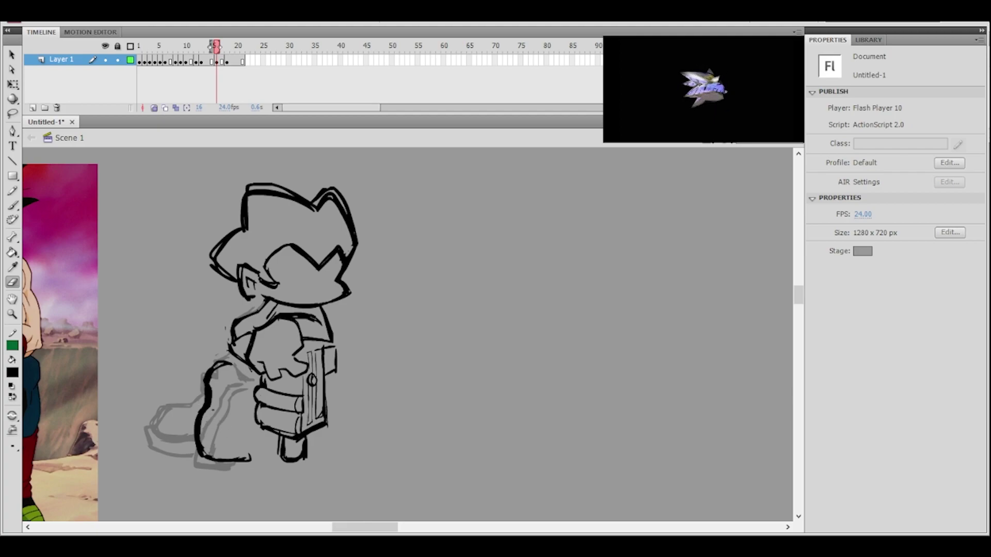
drag(229, 366, 216, 376)
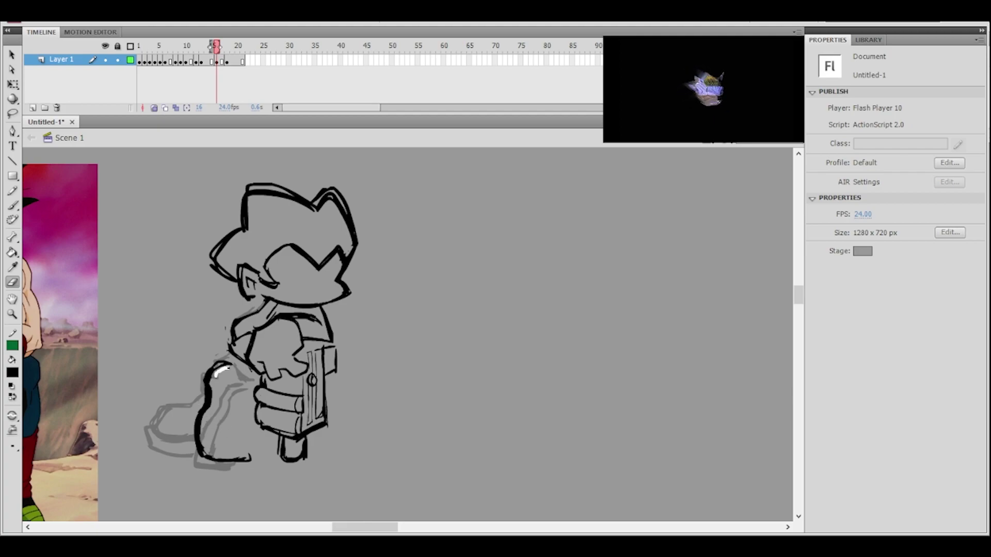
click(14, 205)
drag(201, 455, 252, 457)
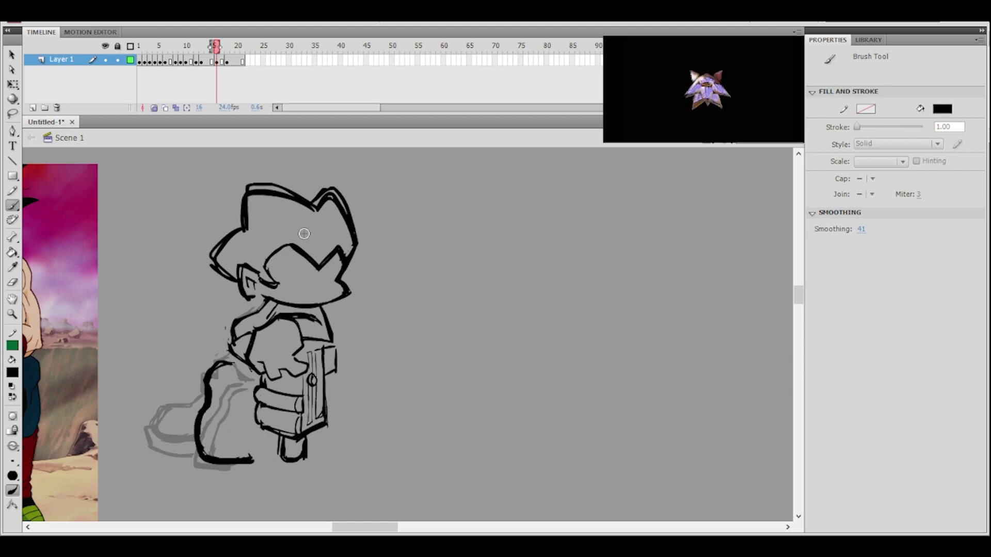
- Select the whole lower-leg outline with Free Transform and nudge it upward toward the elbow
key(q)
click(196, 388)
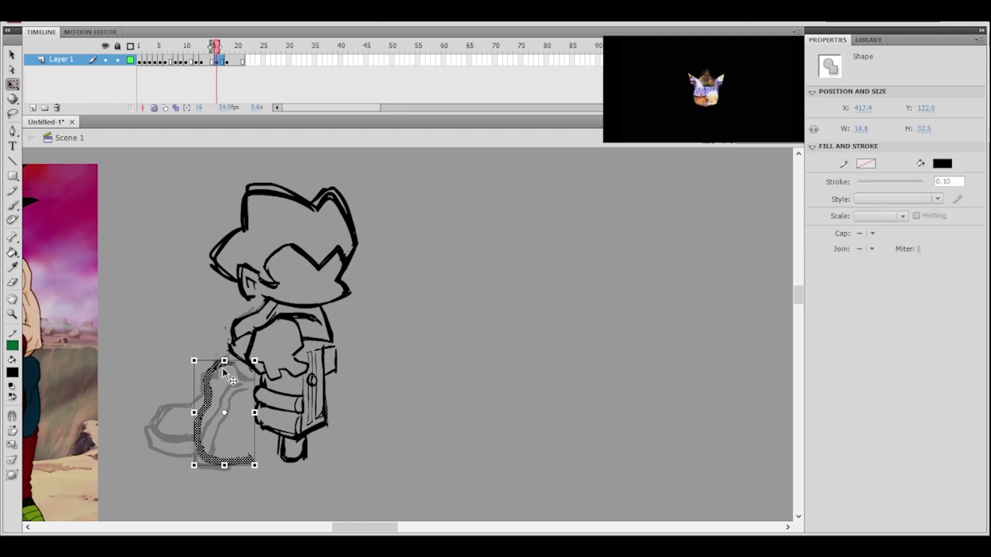
key(Up)
key(Up)
key(Up)
key(Up)
key(Up)
key(Up)
key(Up)
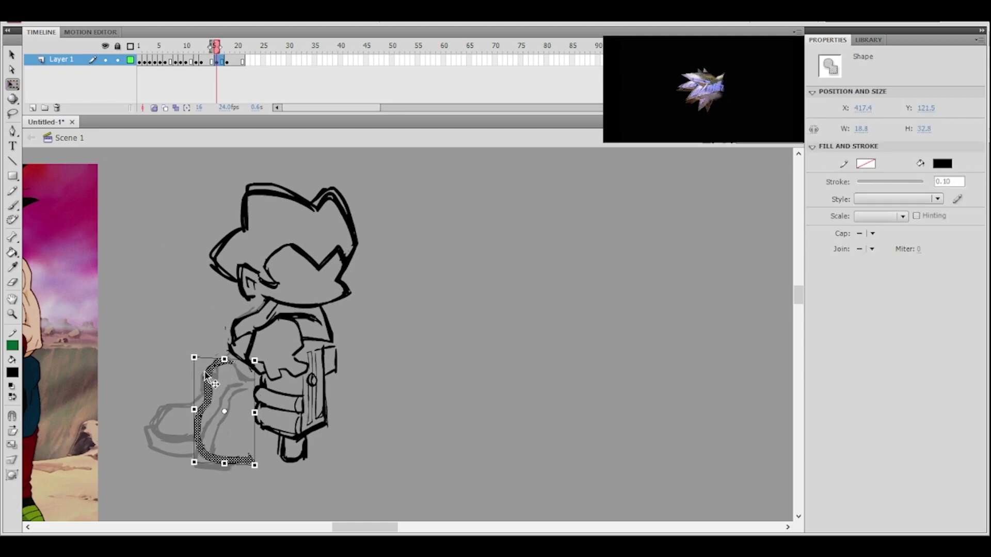
click(386, 335)
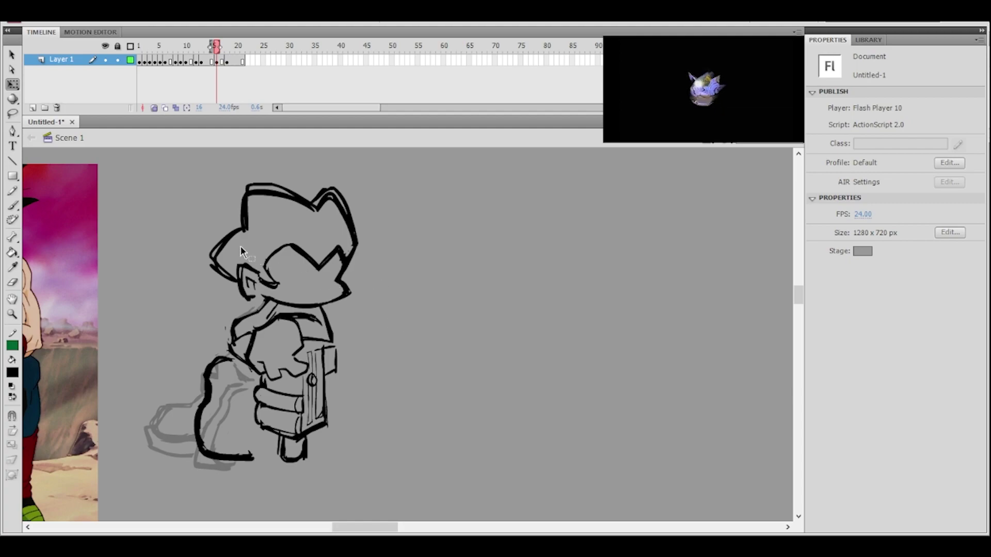
- Undo the last lower-leg outline changes, select the outline again and nudge it slightly upward to Y 121.1
key(ctrl+z)
key(ctrl+z)
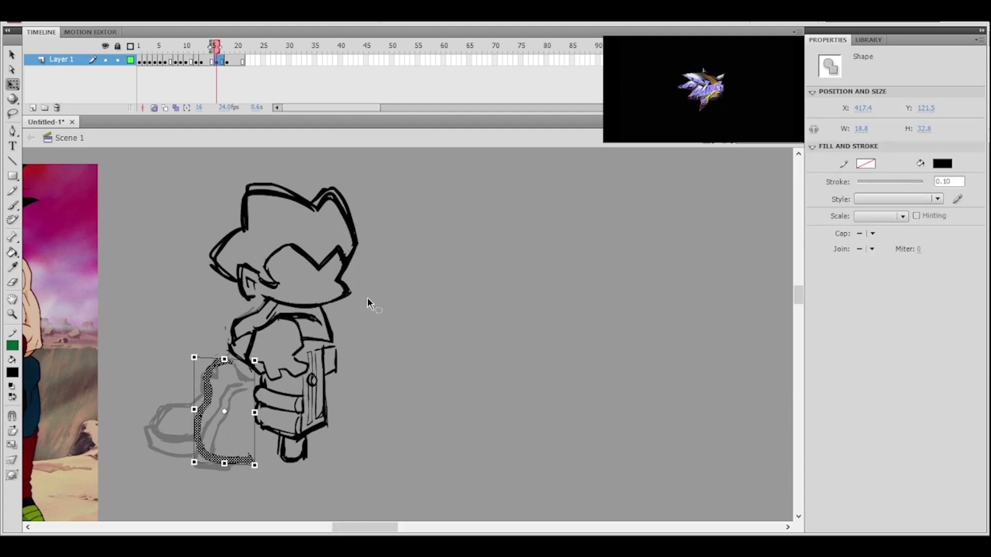
click(366, 298)
click(233, 462)
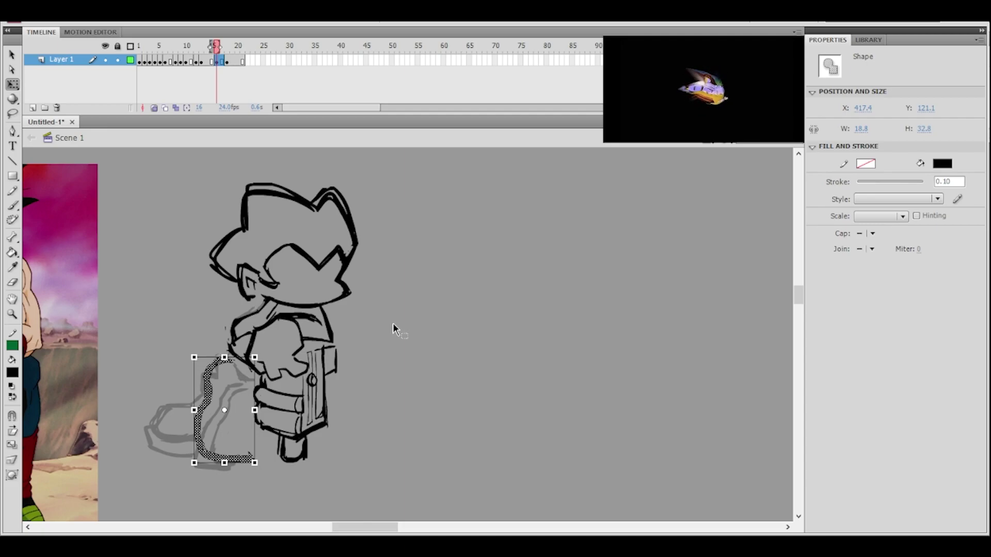
click(393, 327)
- Rework the arm's back edge around the elbow, alternating eraser trims with black brush strokes
ctrl+click(353, 312)
drag(360, 309, 371, 306)
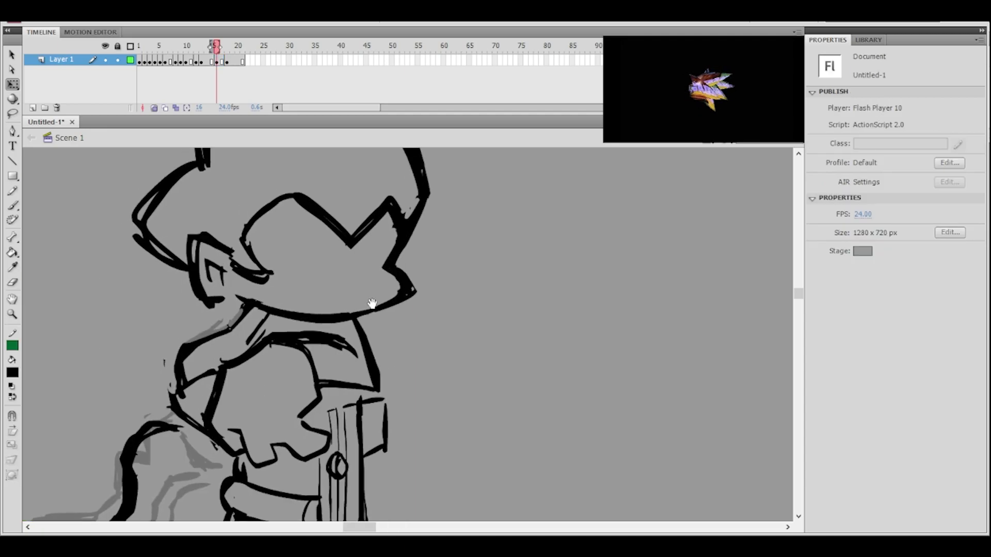
click(13, 281)
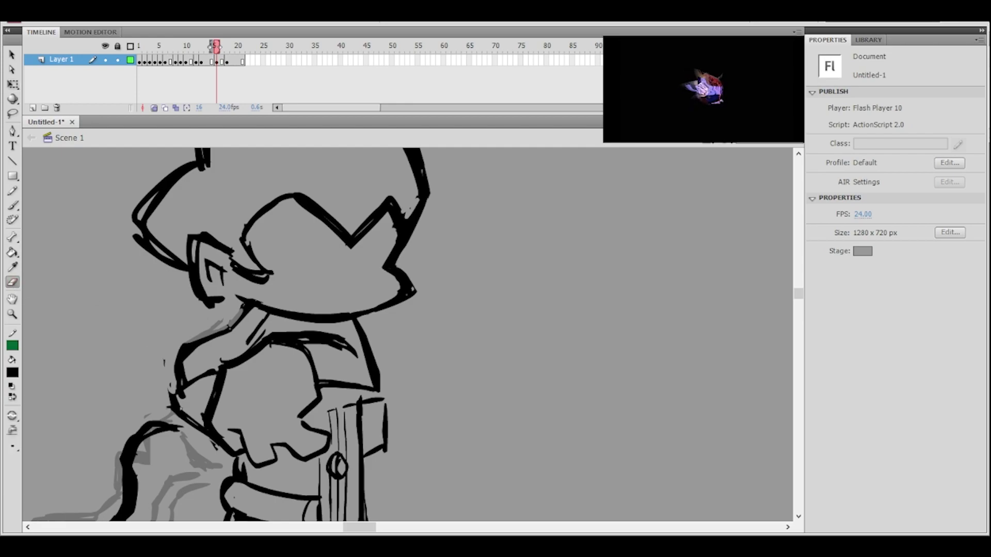
mouse_move(171, 400)
mouse_down()
mouse_move(204, 437)
mouse_move(175, 405)
mouse_up()
drag(178, 350, 182, 383)
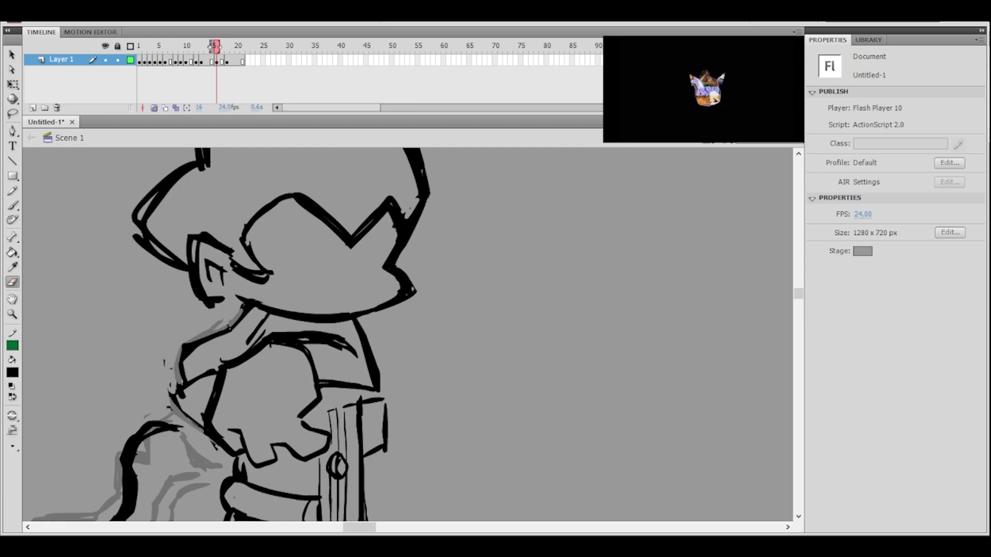
click(12, 205)
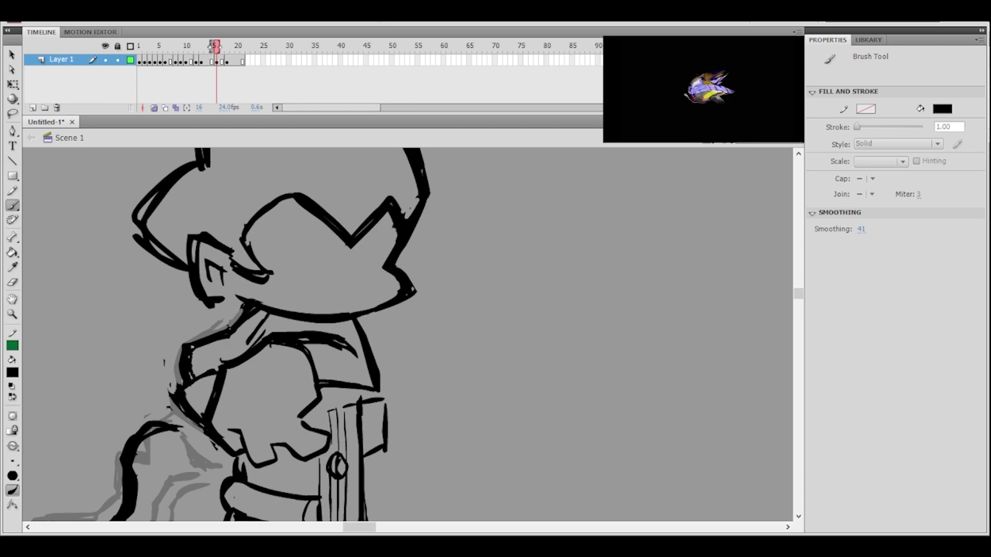
key(e)
mouse_move(180, 349)
mouse_down()
mouse_move(183, 380)
mouse_move(183, 340)
mouse_move(173, 391)
mouse_move(197, 425)
mouse_move(171, 397)
mouse_up()
- Thin the outer contour of the sleeve and elbow by erasing along its back edge
key(ctrl+minus)
mouse_move(358, 281)
mouse_down()
mouse_move(380, 296)
mouse_move(369, 252)
mouse_up()
key(ctrl+equal)
drag(361, 326, 350, 314)
drag(418, 258, 360, 263)
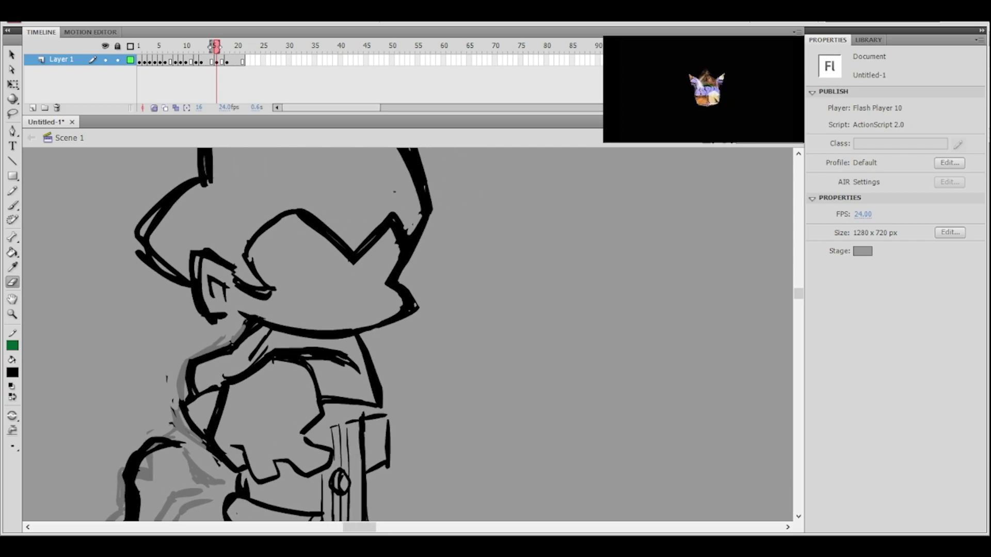
mouse_move(189, 360)
mouse_down()
mouse_move(190, 395)
mouse_move(180, 403)
mouse_move(199, 436)
mouse_up()
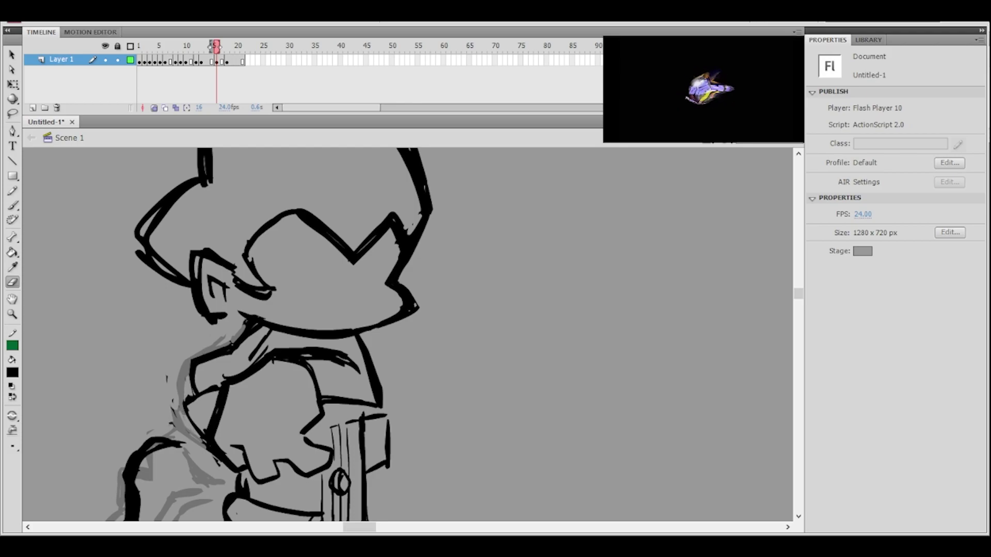
- Thicken the inner side of the sleeve and elbow line with the brush
click(12, 206)
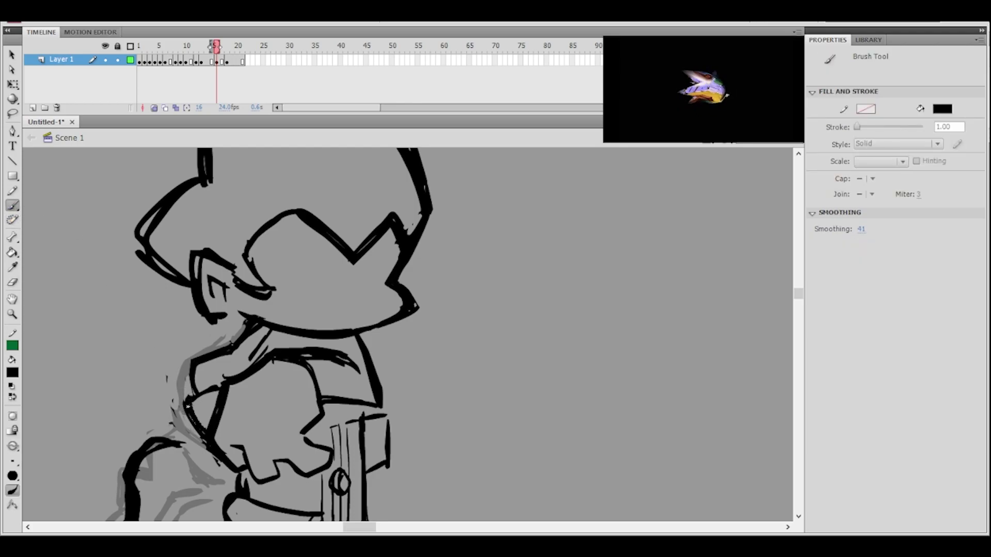
drag(200, 372, 203, 385)
ctrl+shift+click(356, 302)
drag(420, 316, 397, 258)
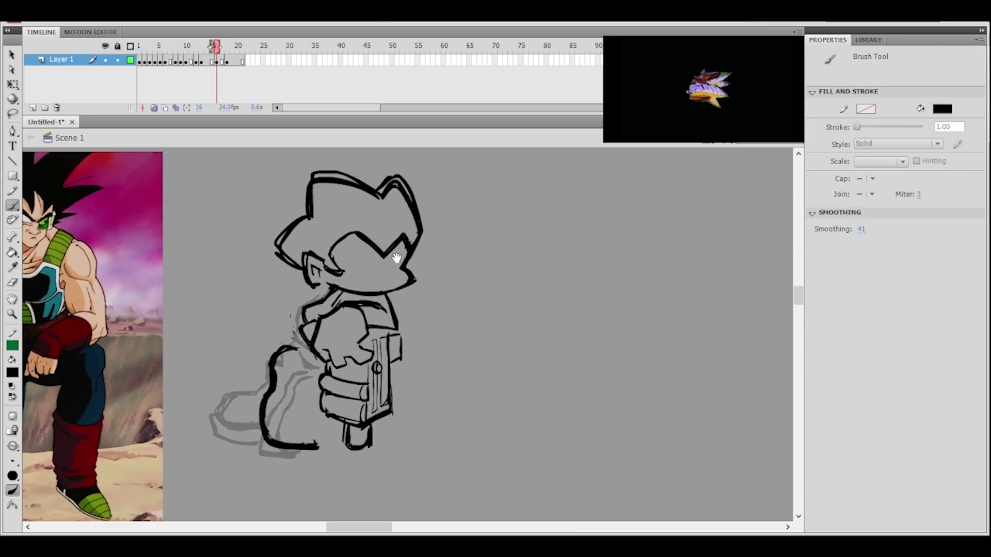
key(ctrl+equal)
drag(395, 302, 355, 333)
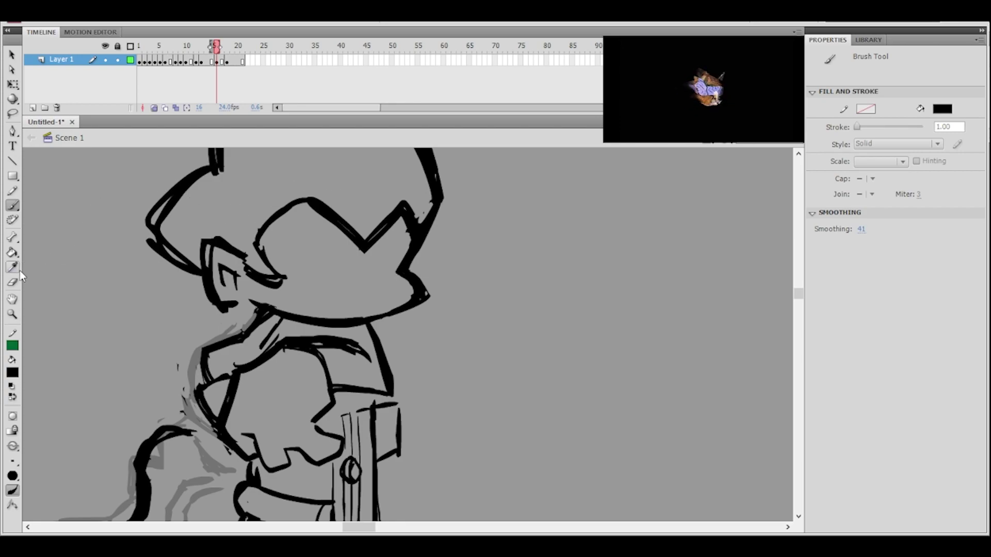
- Trim the elbow's outer edge with the eraser, undo the excess strokes and reinforce the elbow line with the brush
click(13, 283)
drag(195, 386, 213, 428)
drag(206, 381, 206, 381)
mouse_move(230, 336)
mouse_down()
mouse_move(201, 368)
mouse_move(206, 381)
mouse_move(215, 356)
mouse_move(203, 377)
mouse_move(215, 428)
mouse_up()
key(ctrl+z)
key(ctrl+z)
key(ctrl+z)
key(ctrl+z)
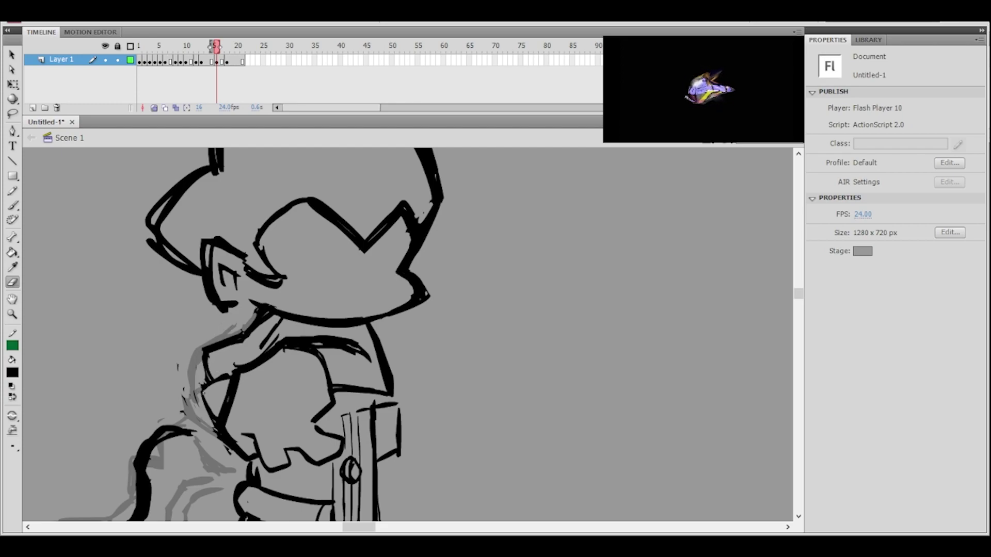
click(13, 206)
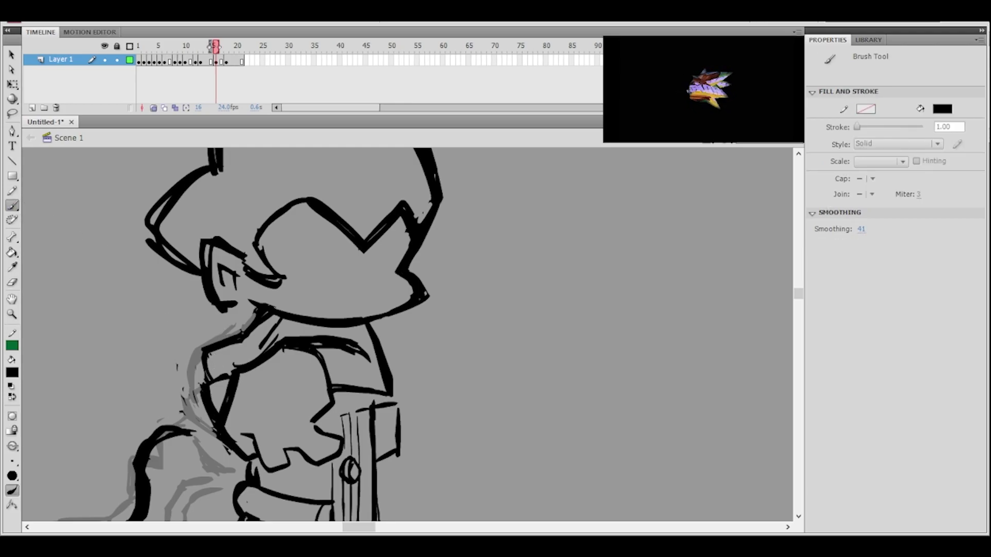
ctrl+alt+click(344, 297)
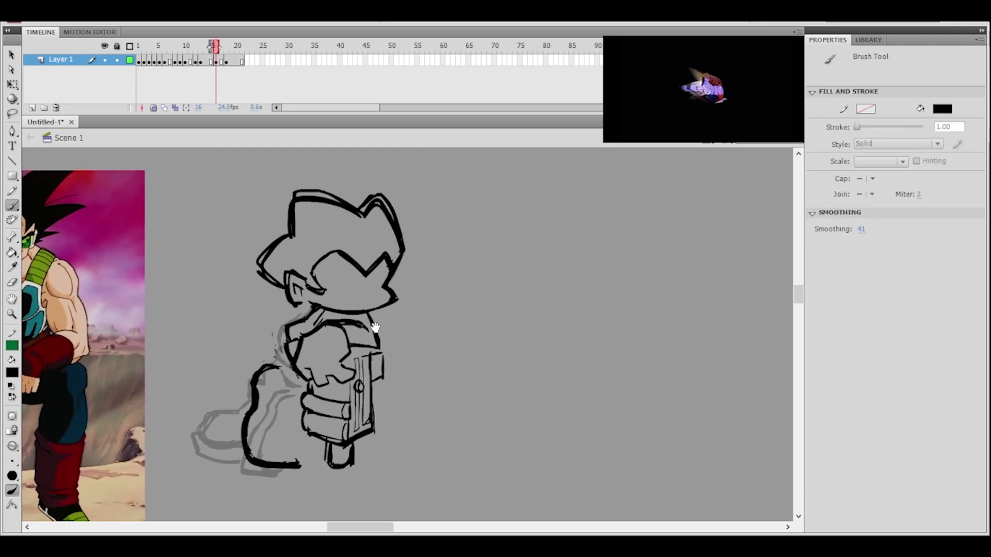
- Select the lower-leg outline and nudge it upward toward the elbow to Y 119.7
ctrl+click(369, 360)
ctrl+click(379, 331)
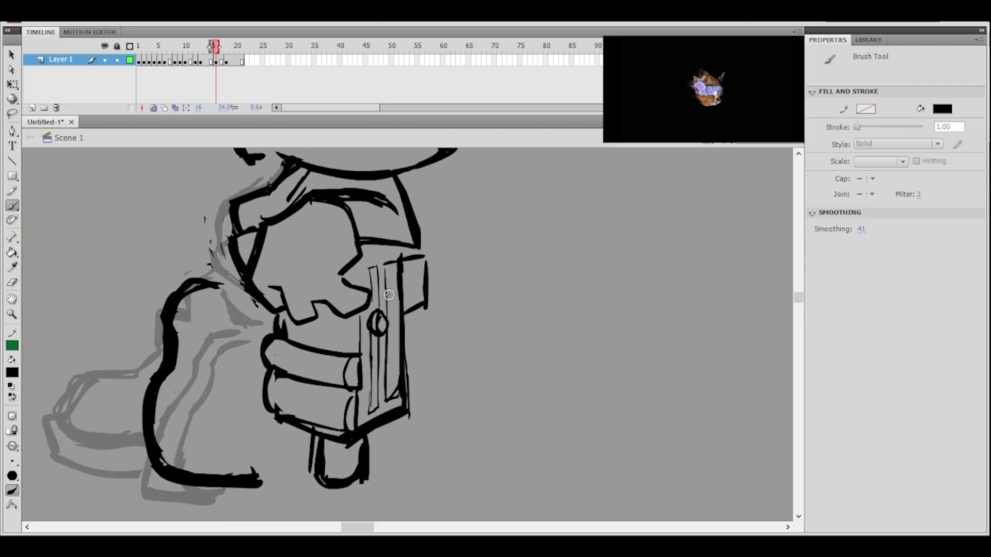
key(v)
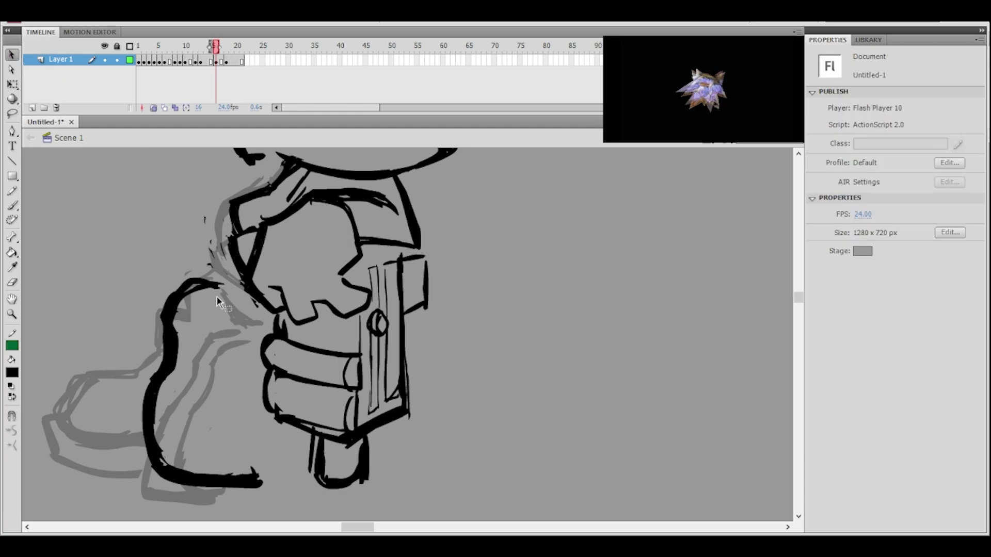
click(213, 285)
key(Up)
key(Up)
key(Up)
key(Up)
key(Up)
key(Up)
key(Up)
key(Up)
key(Up)
key(Up)
key(Up)
key(Up)
key(Up)
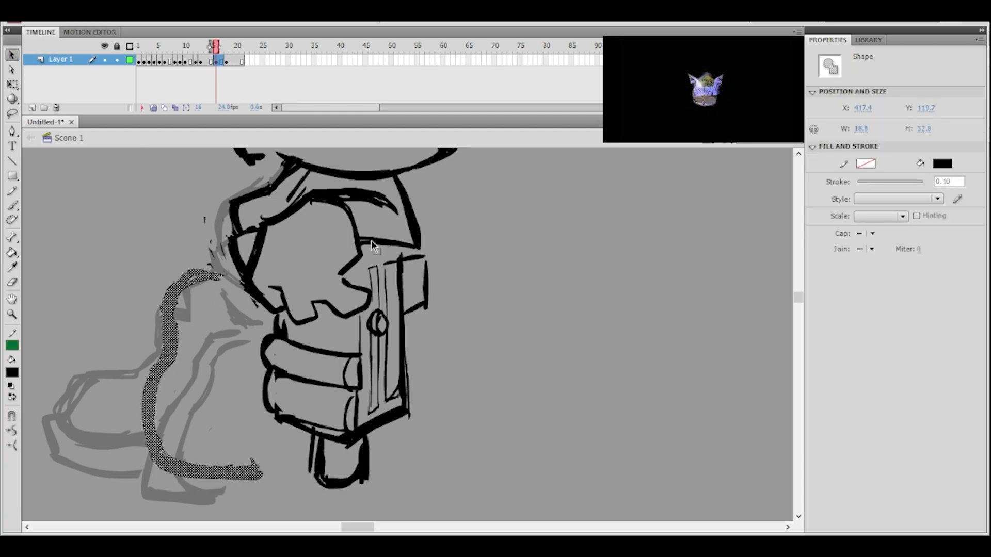
click(450, 223)
- Sketch a thin straight leg with a side-facing shoe in the empty area beside the character
key(b)
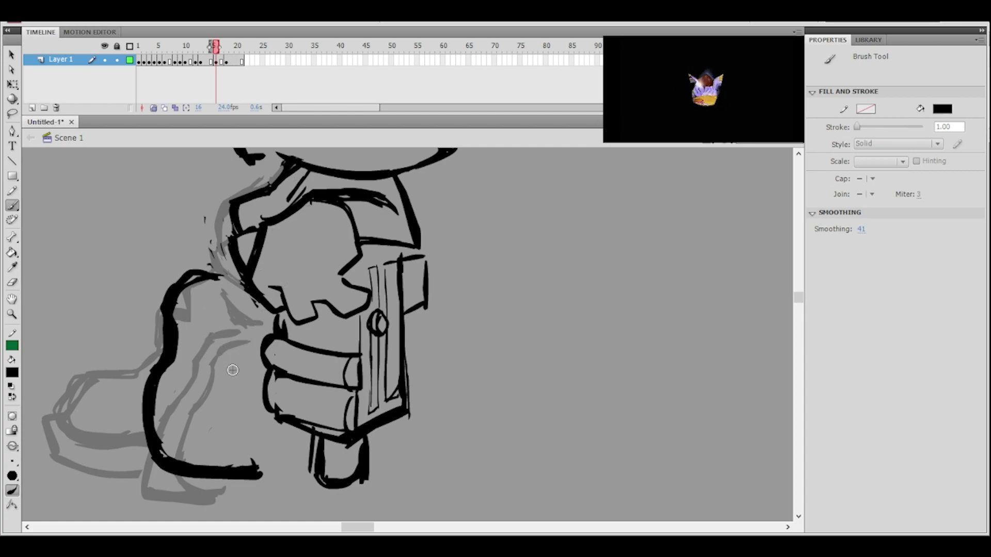
drag(642, 242, 641, 316)
key(ctrl+z)
mouse_move(544, 261)
mouse_down()
mouse_move(546, 354)
mouse_move(532, 361)
mouse_move(553, 398)
mouse_move(545, 400)
mouse_move(582, 405)
mouse_up()
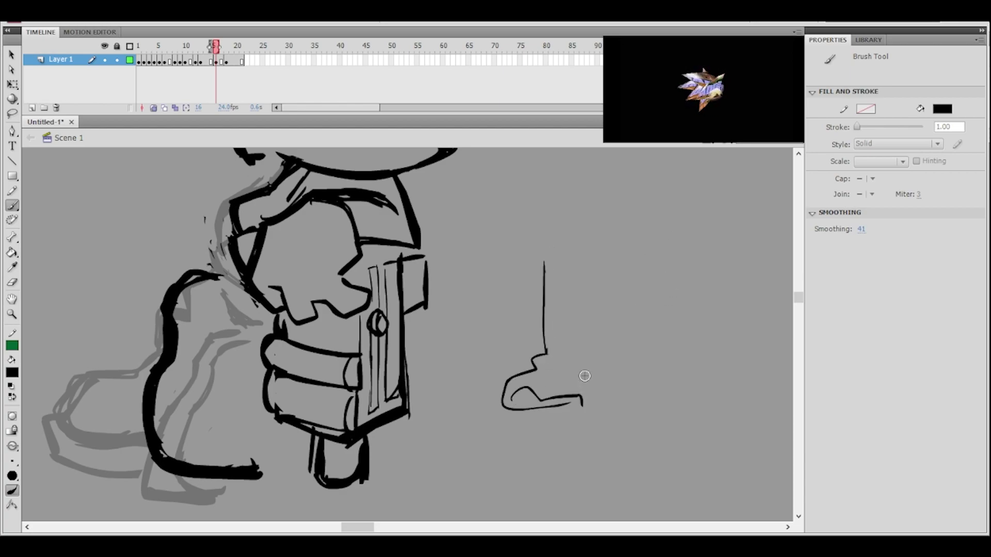
drag(578, 272, 586, 383)
- Try several strokes for a second, bent leg crossing the doodled straight leg, and undo them
drag(605, 240, 630, 311)
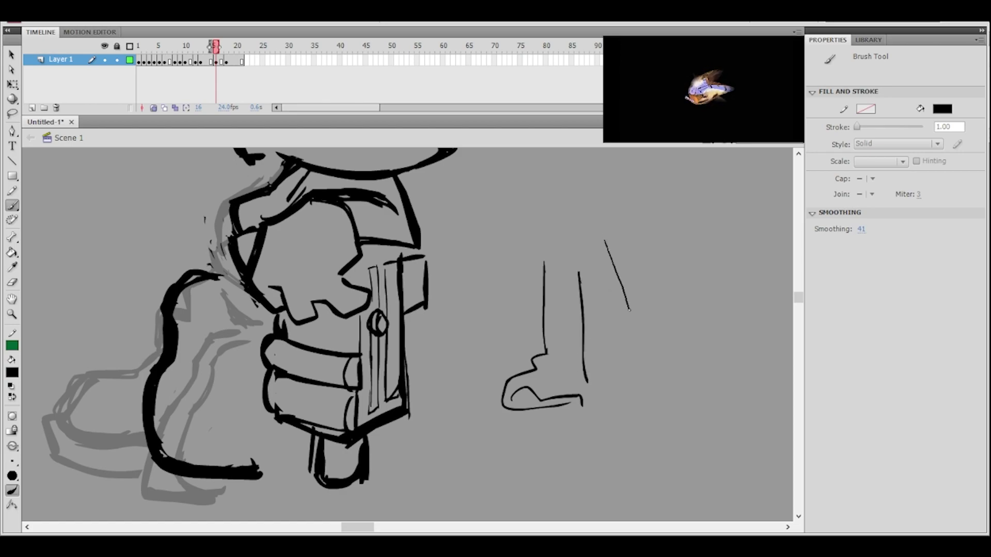
key(ctrl+z)
drag(623, 255, 628, 322)
key(ctrl+z)
mouse_move(619, 251)
mouse_down()
mouse_move(630, 320)
mouse_move(586, 368)
mouse_up()
mouse_move(599, 313)
mouse_down()
mouse_move(566, 355)
mouse_move(551, 352)
mouse_move(552, 416)
mouse_move(608, 413)
mouse_up()
key(ctrl+z)
key(ctrl+z)
key(ctrl+z)
key(ctrl+z)
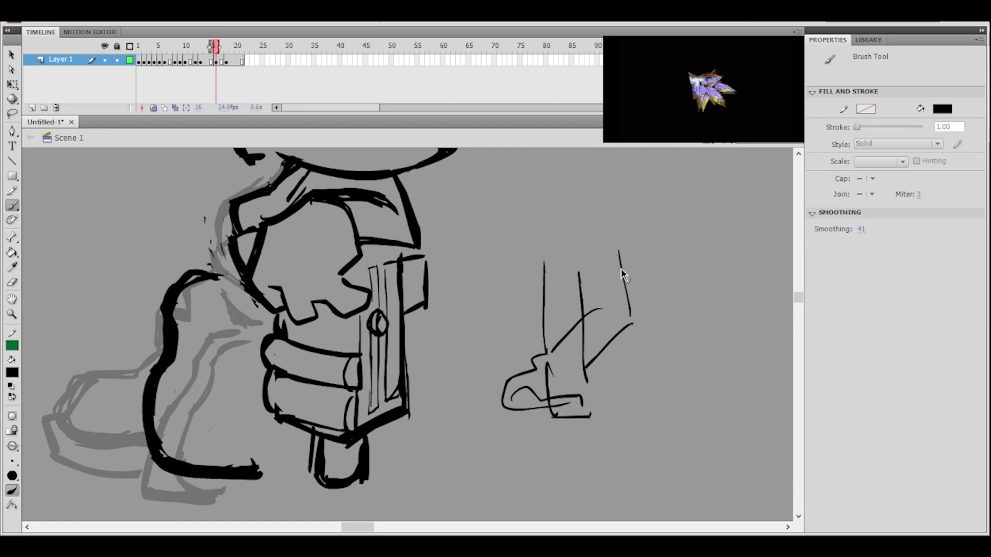
key(ctrl+z)
key(ctrl+z)
key(ctrl+z)
- Sketch the doodle's second leg bent at the knee and crossing over the first, with its foot
drag(598, 250, 603, 318)
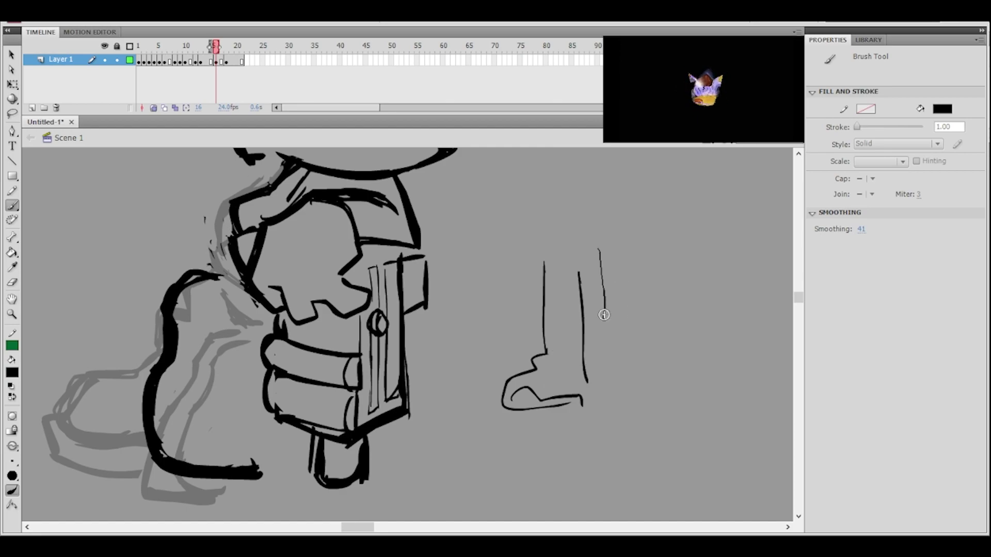
drag(616, 253, 617, 321)
mouse_move(614, 324)
mouse_down()
mouse_move(565, 355)
mouse_move(613, 325)
mouse_move(549, 330)
mouse_move(525, 398)
mouse_move(557, 414)
mouse_up()
drag(564, 363, 559, 411)
drag(556, 412, 562, 356)
drag(567, 310, 536, 333)
drag(581, 268, 585, 307)
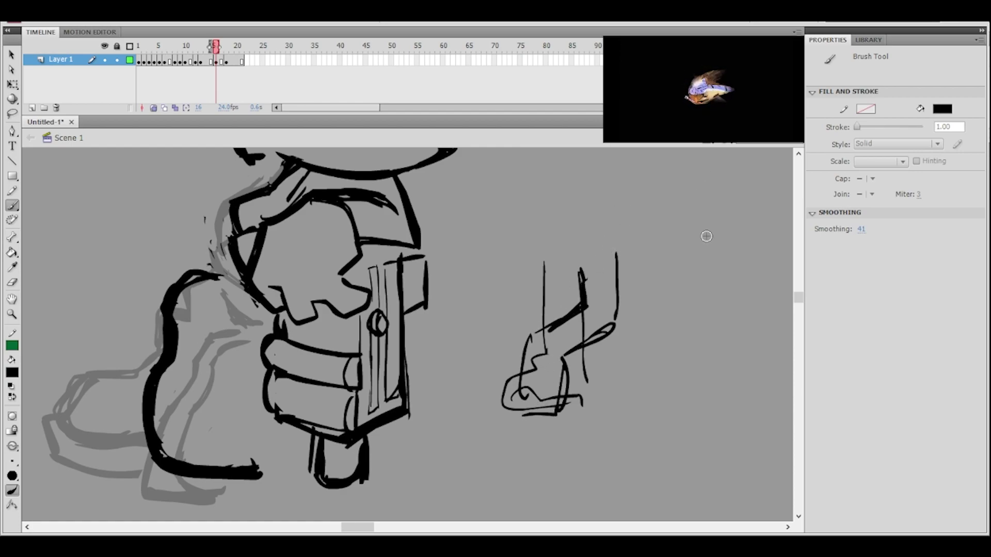
- Draw the doodle figure's hips, T-shirt torso, short sleeves and hanging arms above the legs
drag(542, 253, 542, 319)
drag(627, 222, 553, 330)
mouse_move(470, 271)
mouse_down()
mouse_move(464, 351)
mouse_move(543, 339)
mouse_up()
drag(538, 274, 541, 354)
mouse_move(545, 252)
mouse_down()
mouse_move(565, 301)
mouse_move(546, 315)
mouse_move(550, 398)
mouse_up()
mouse_move(462, 260)
mouse_down()
mouse_move(454, 390)
mouse_move(472, 395)
mouse_up()
drag(536, 219, 499, 285)
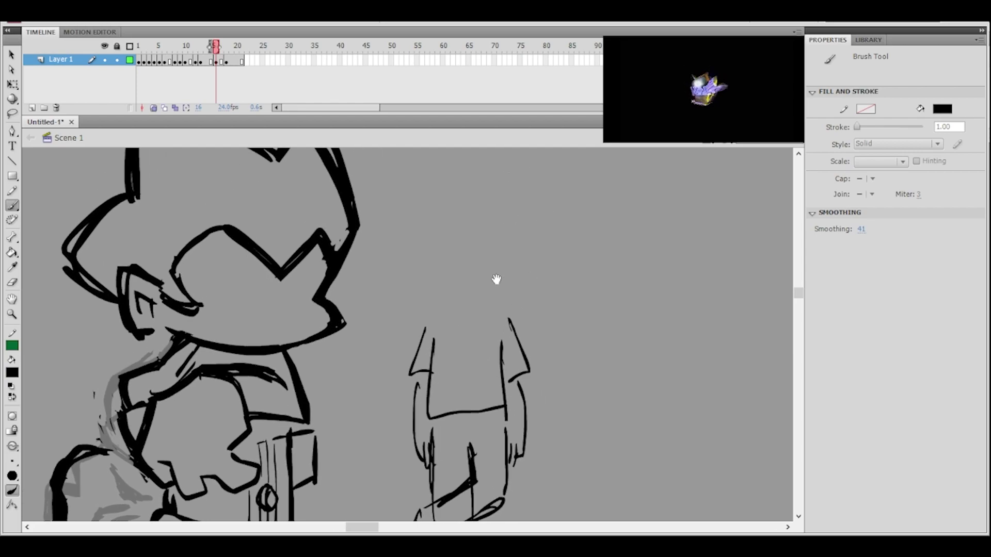
- Draw a rounded block head with a wide smile, two dot eyes and a flat stud on top
mouse_move(440, 291)
mouse_down()
mouse_move(505, 283)
mouse_move(447, 285)
mouse_move(444, 317)
mouse_move(515, 295)
mouse_up()
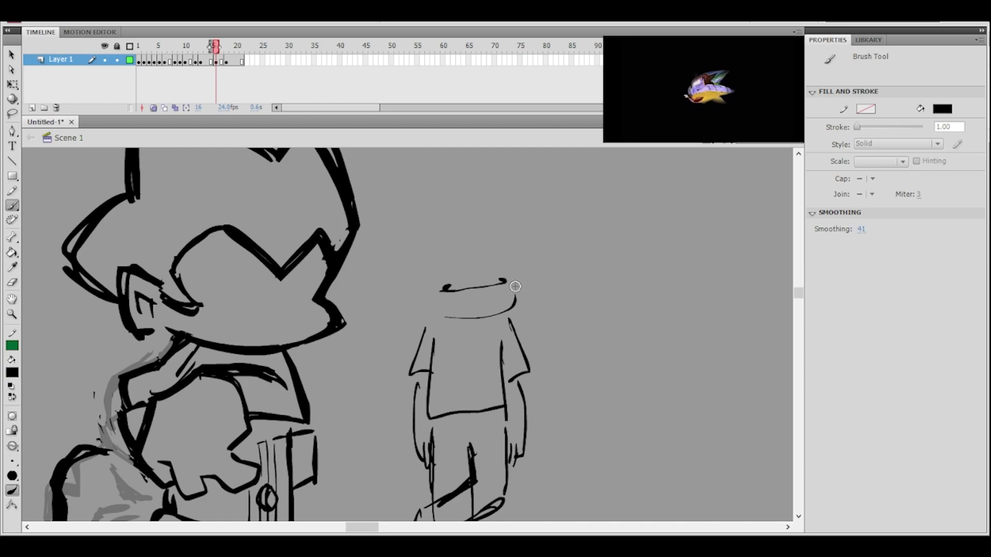
mouse_move(496, 213)
mouse_down()
mouse_move(436, 223)
mouse_move(434, 312)
mouse_up()
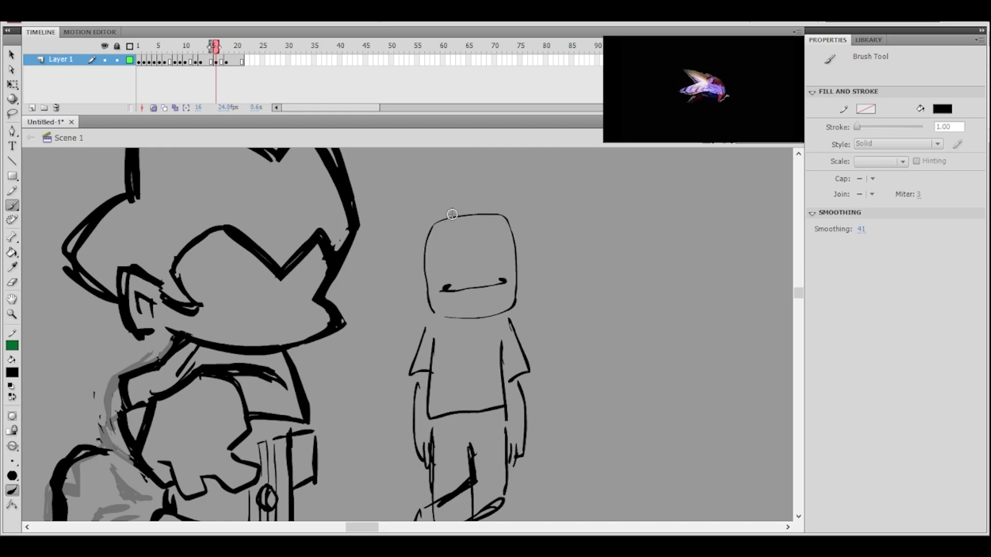
click(454, 261)
click(489, 255)
mouse_move(563, 319)
mouse_down()
mouse_move(595, 250)
mouse_move(543, 320)
mouse_up()
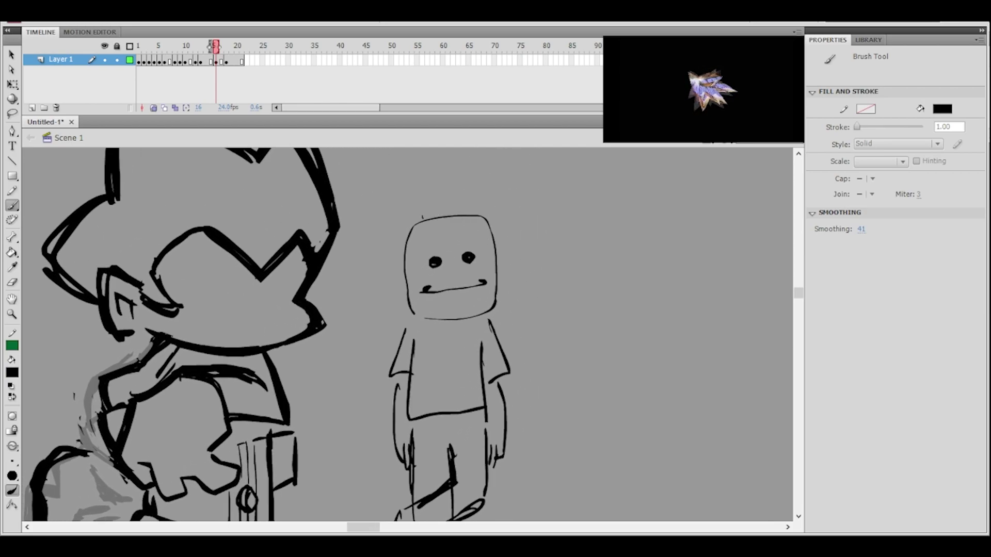
drag(479, 203, 478, 213)
mouse_move(559, 326)
mouse_down()
mouse_move(575, 237)
mouse_move(618, 239)
mouse_move(614, 273)
mouse_up()
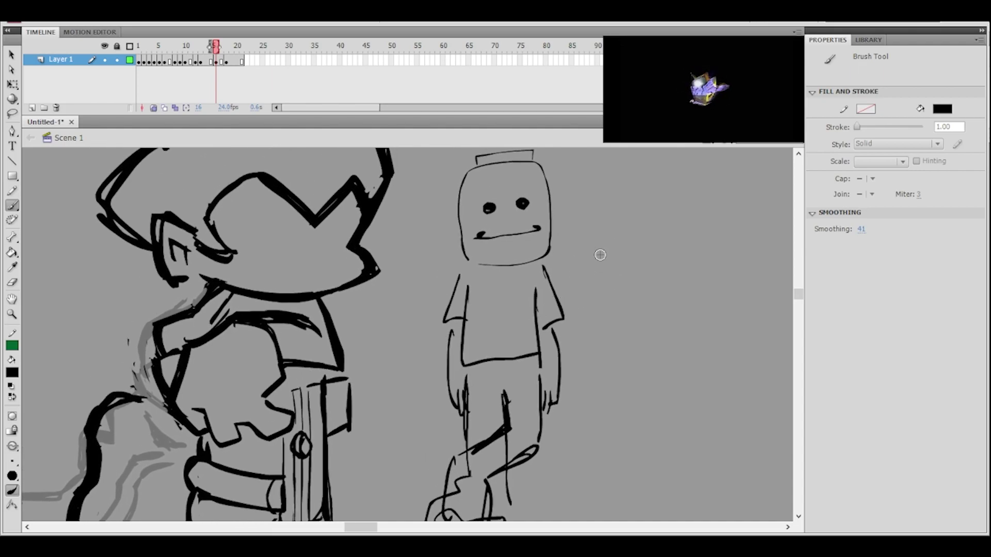
drag(593, 310, 576, 327)
key(ctrl+minus)
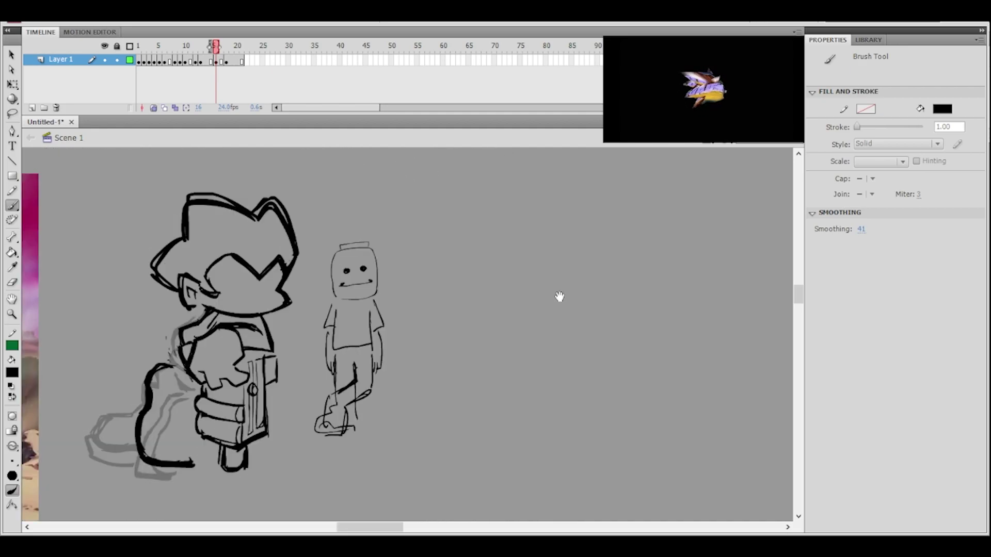
- Lasso the whole block-headed figure and move it well away from the spiky-haired character
key(l)
mouse_move(248, 181)
mouse_down()
mouse_move(283, 239)
mouse_move(360, 427)
mouse_move(368, 310)
mouse_up()
drag(336, 268, 581, 244)
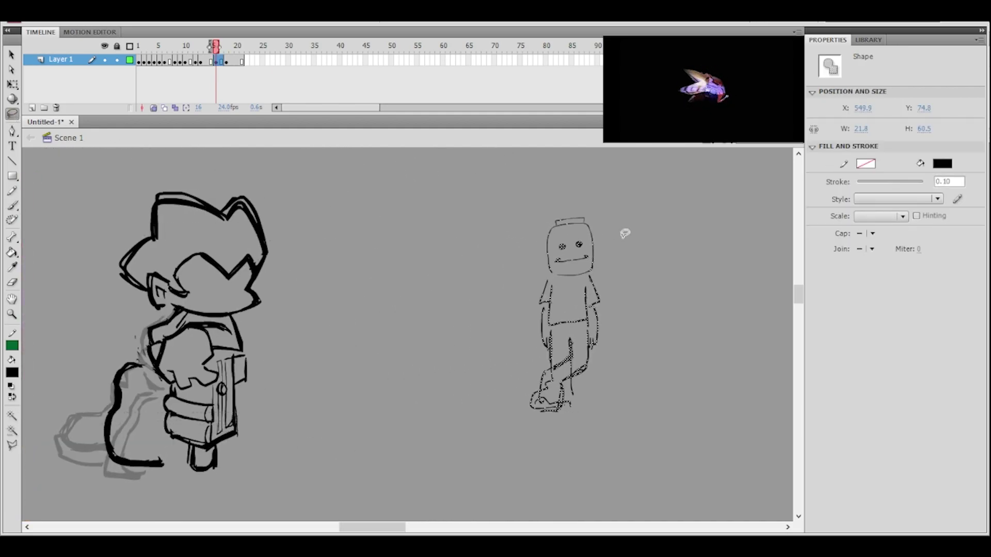
click(623, 231)
- Hand-letter the outlined words "Life is" with the brush below the block-headed figure's feet
ctrl+click(576, 329)
drag(545, 372, 562, 285)
key(u)
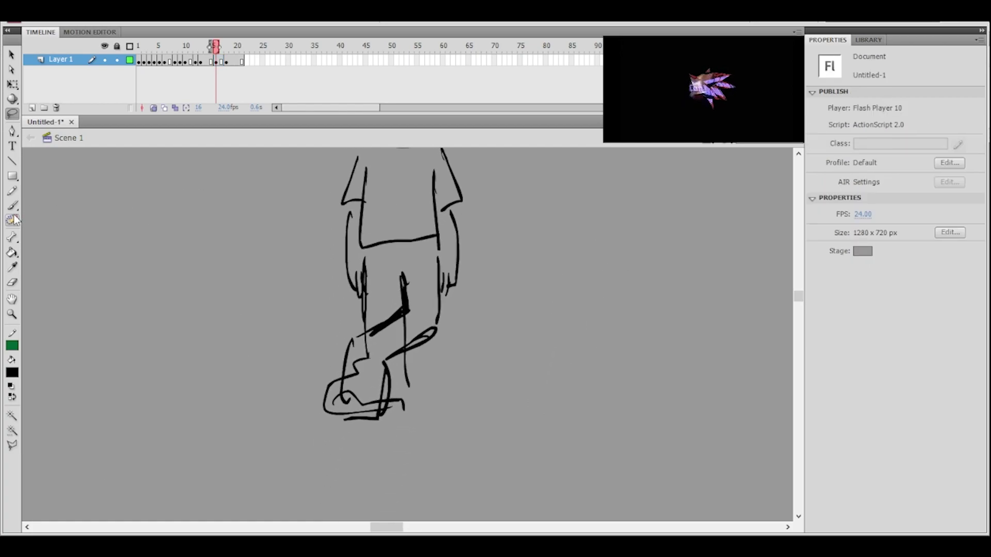
key(b)
mouse_move(292, 438)
mouse_down()
mouse_move(288, 448)
mouse_move(311, 470)
mouse_move(325, 470)
mouse_move(320, 440)
mouse_up()
mouse_move(333, 445)
mouse_down()
mouse_move(342, 472)
mouse_move(336, 438)
mouse_move(370, 462)
mouse_move(425, 471)
mouse_move(431, 450)
mouse_up()
drag(425, 433, 446, 441)
key(space)
- Continue the caption with the outlined word "Roblox," in the same hand-drawn lettering
drag(529, 399, 477, 389)
mouse_move(432, 422)
mouse_down()
mouse_move(446, 453)
mouse_move(430, 420)
mouse_move(472, 443)
mouse_move(492, 442)
mouse_move(481, 434)
mouse_move(524, 438)
mouse_up()
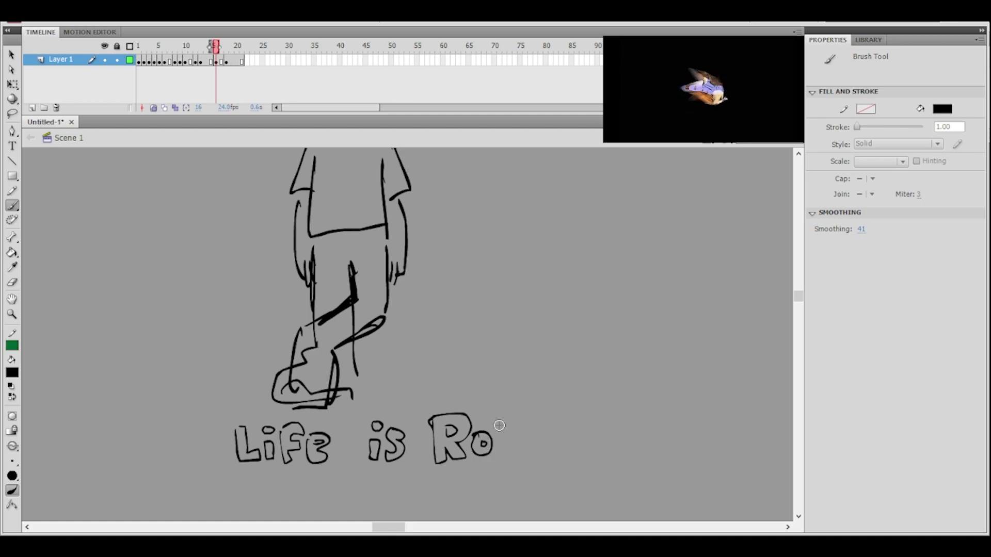
drag(507, 441, 509, 415)
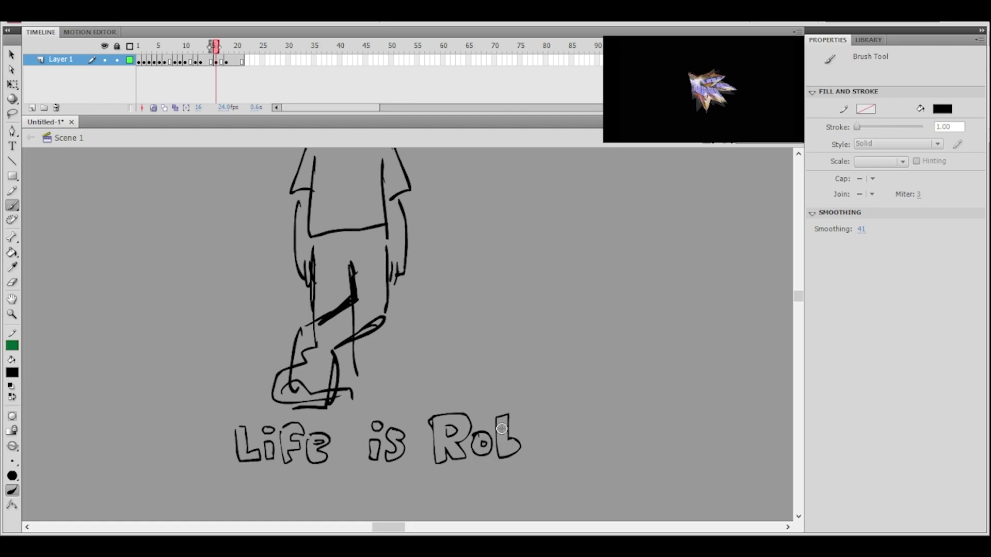
scroll(511, 444, right, 3)
drag(465, 454, 459, 417)
drag(485, 436, 480, 435)
drag(496, 433, 534, 439)
drag(549, 378, 606, 329)
- Lasso the whole "Life is Roblox," caption and centre it beneath the block-headed figure's feet
click(12, 114)
mouse_move(393, 350)
mouse_down()
mouse_move(294, 369)
mouse_move(420, 480)
mouse_move(583, 369)
mouse_move(509, 375)
mouse_up()
drag(494, 320, 531, 296)
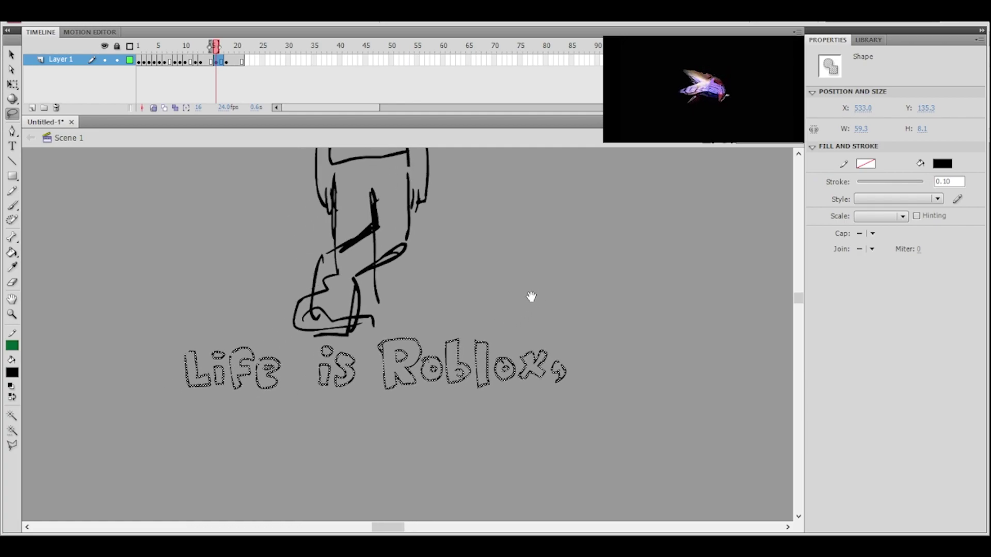
click(525, 278)
- Draw an outlined asterisk below the caption and place a duplicate directly beside it at the same height
click(12, 205)
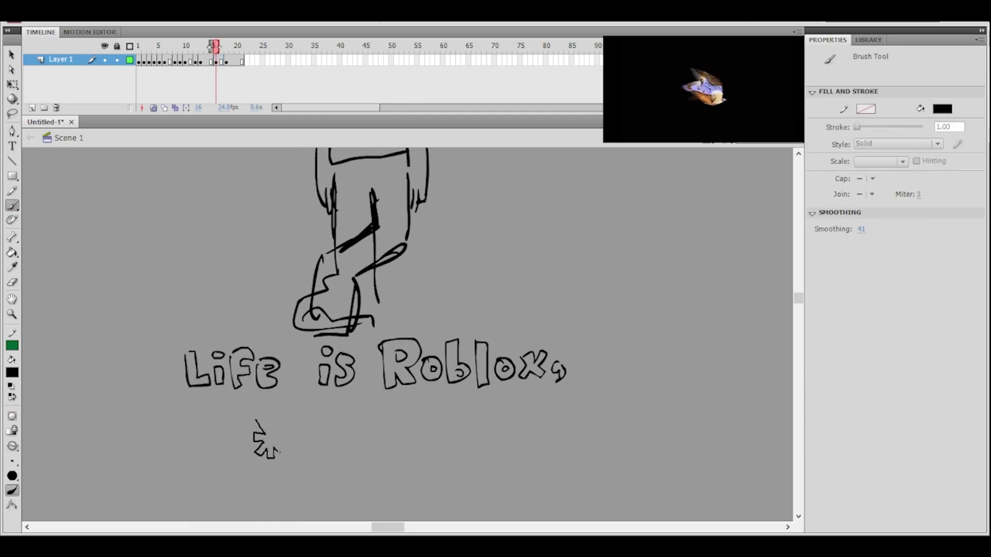
mouse_move(267, 434)
mouse_down()
mouse_move(273, 418)
mouse_move(326, 484)
mouse_up()
key(q)
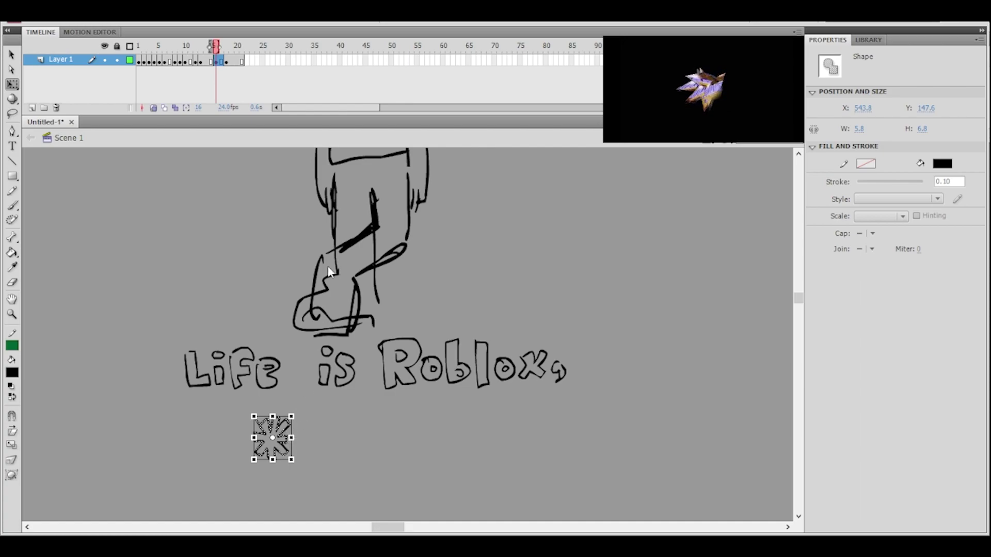
click(403, 434)
key(ctrl+shift+v)
key(Right)
key(Right)
key(Right)
key(Right)
key(Right)
key(Right)
key(Right)
key(Right)
key(Right)
key(Right)
key(Right)
key(Right)
key(Right)
key(Right)
key(Right)
key(Right)
key(Right)
key(Right)
key(Right)
key(Right)
key(Right)
key(Right)
key(Right)
key(Right)
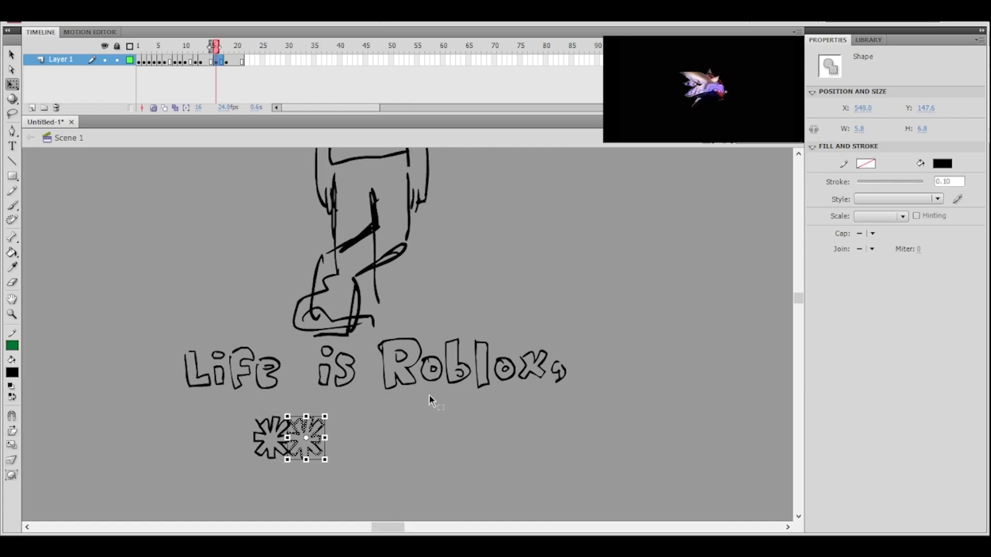
click(451, 418)
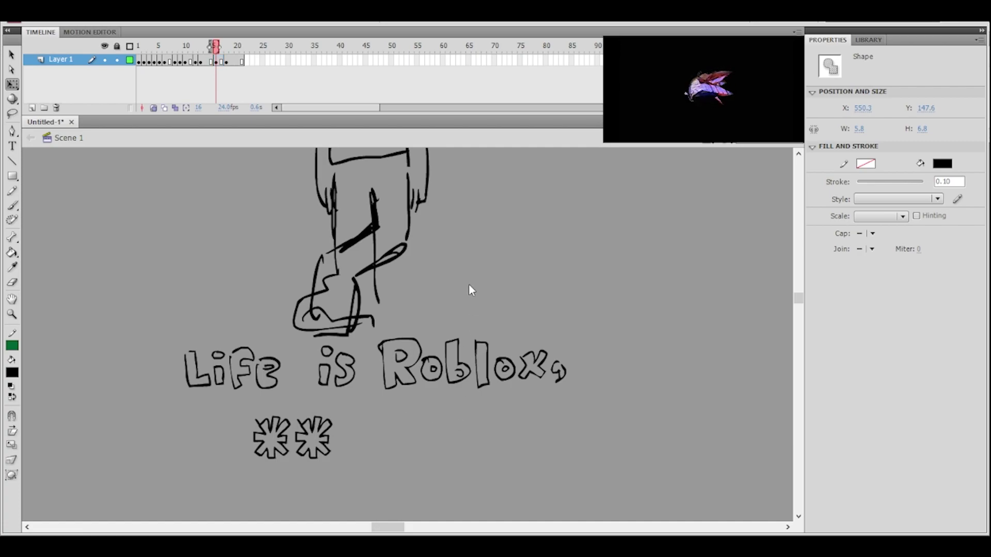
- Add four more copies of the asterisk at even spacing to complete a row of six
key(ctrl+z)
alt+drag(286, 430, 369, 429)
click(454, 401)
key(ctrl+shift+v)
drag(285, 426, 405, 425)
click(502, 351)
key(ctrl+shift+v)
drag(282, 436, 444, 424)
click(509, 427)
key(ctrl+z)
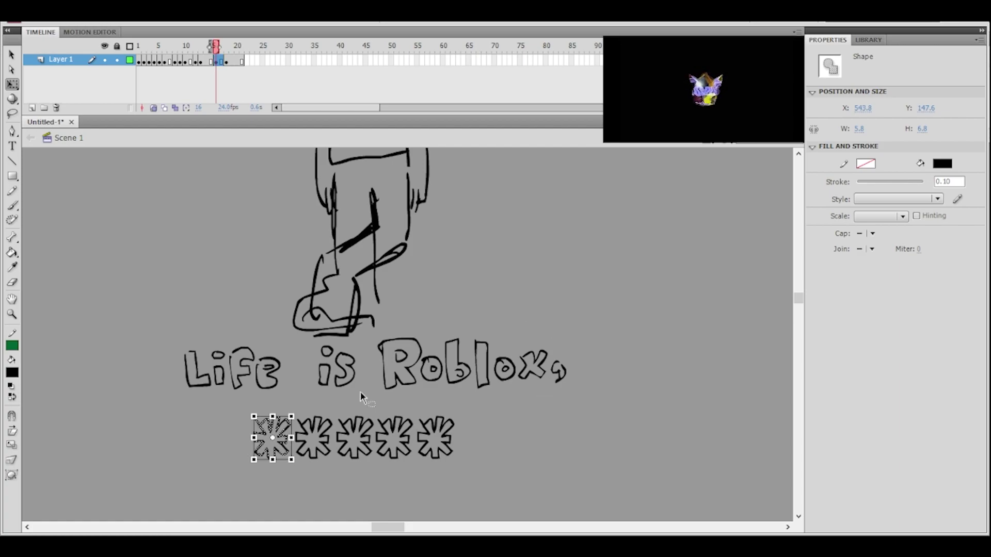
drag(283, 436, 485, 422)
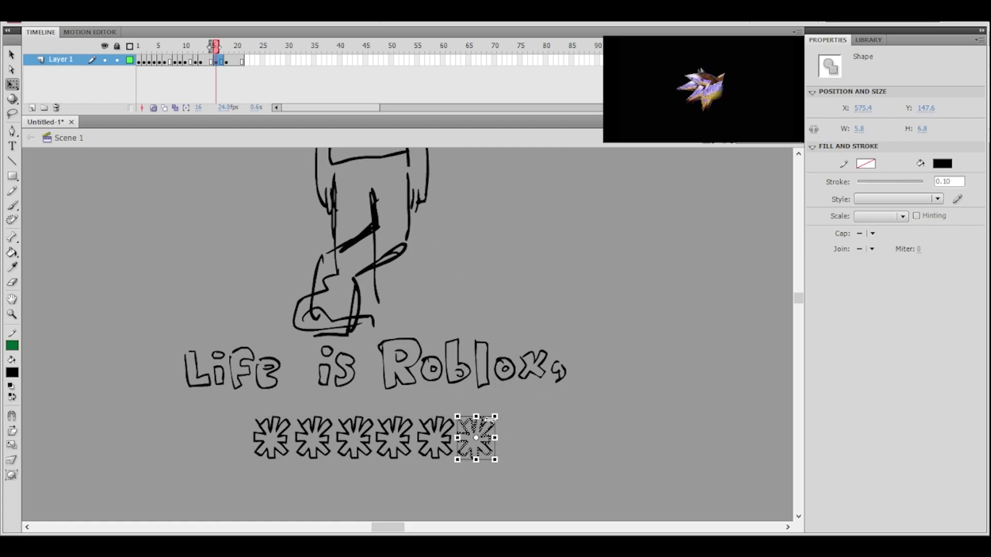
click(518, 249)
- Select the entire asterisk row and nudge it slightly up and to the left beneath the caption
drag(500, 255, 520, 249)
drag(249, 401, 549, 466)
key(Left)
key(Left)
key(Left)
key(Left)
key(Left)
key(Left)
key(Left)
key(Left)
key(Left)
key(Left)
key(Left)
key(Left)
key(Up)
key(Up)
key(Up)
key(Up)
key(Up)
key(Up)
key(Up)
key(Up)
key(Up)
key(Up)
key(Up)
key(Up)
key(Up)
key(Up)
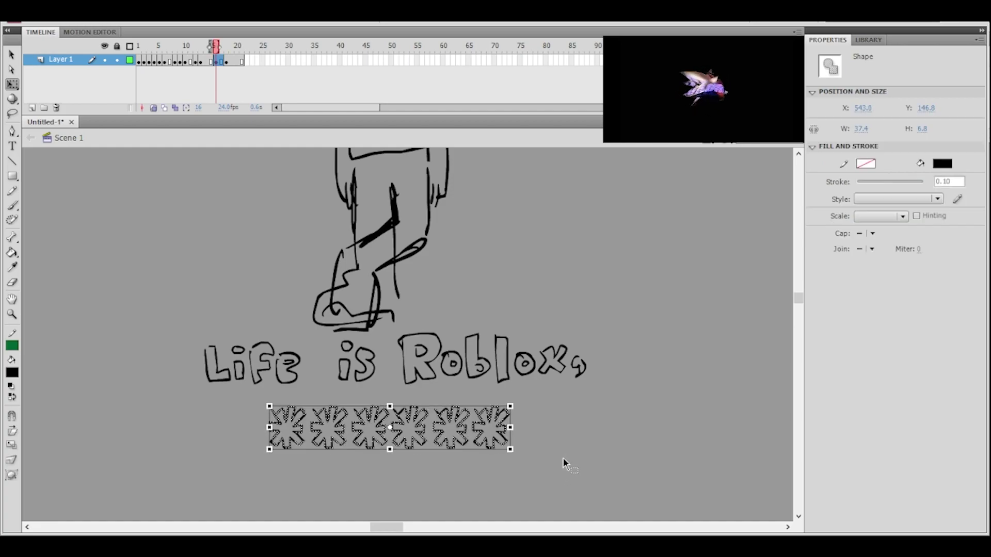
click(519, 273)
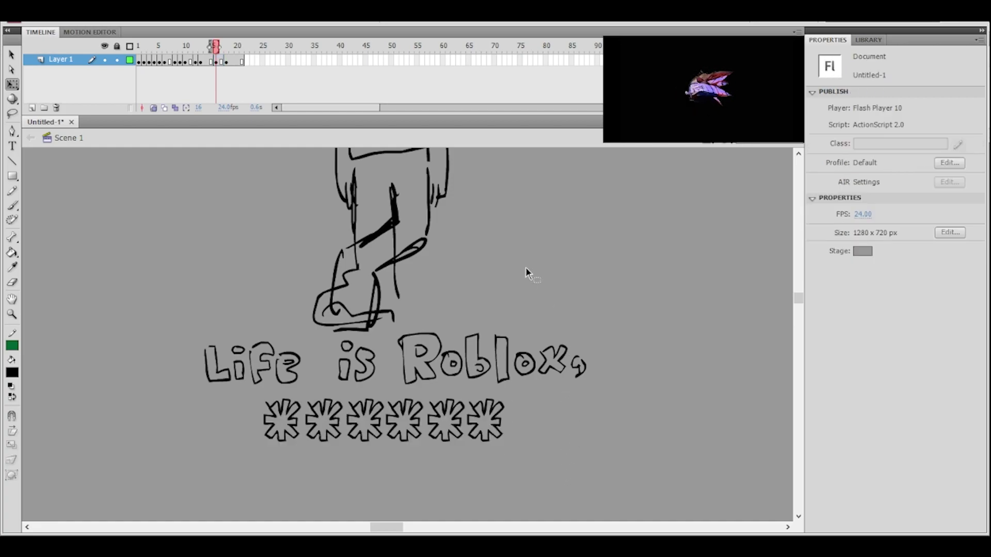
- Erase the overlapping lines inside the block-headed figure's crossed lower leg and shoe
drag(491, 237, 455, 354)
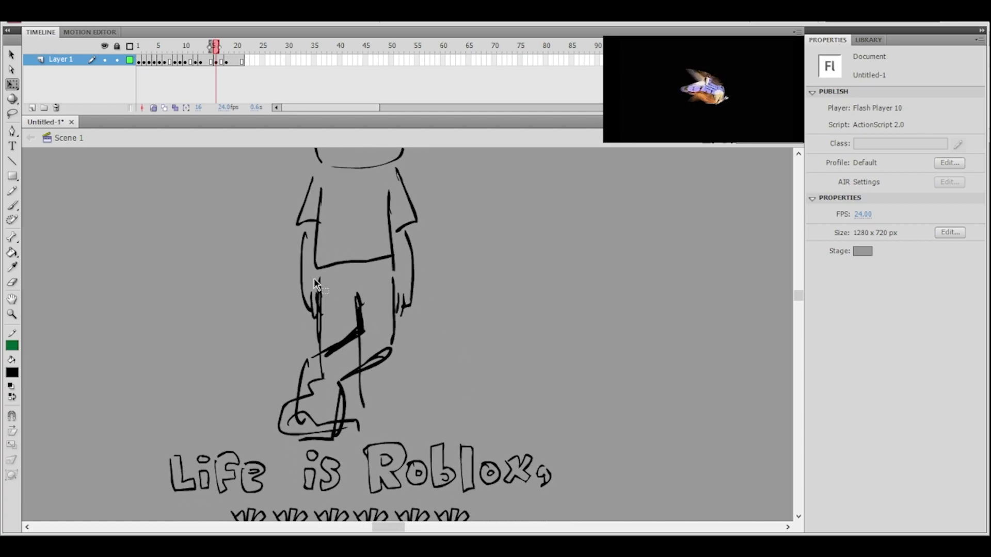
click(12, 281)
mouse_move(330, 369)
mouse_down()
mouse_move(308, 400)
mouse_move(312, 419)
mouse_move(328, 424)
mouse_move(337, 410)
mouse_up()
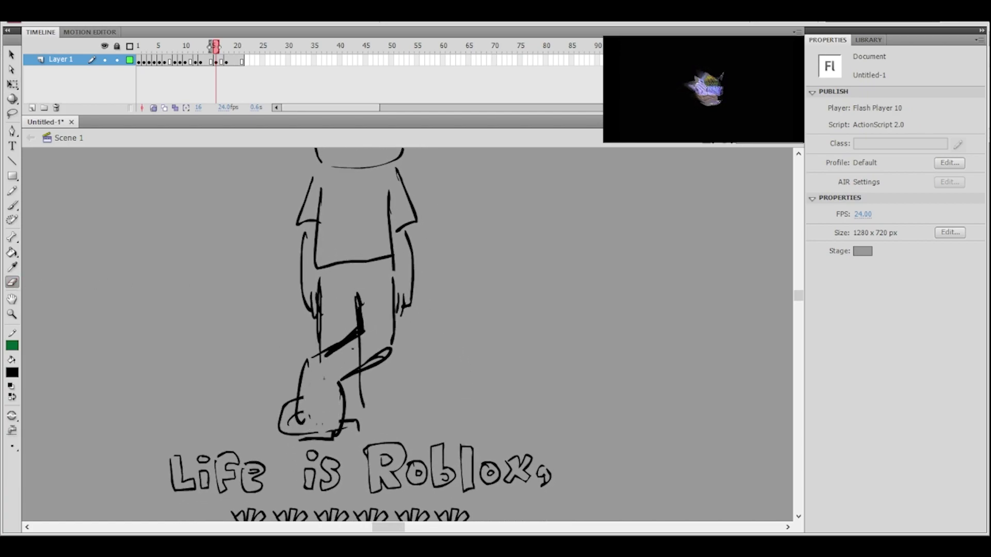
drag(379, 287, 360, 308)
- Redraw the block-headed figure's crossed ankle and front shoe with a cuff and lace marks
click(12, 205)
drag(327, 401, 322, 442)
mouse_move(287, 387)
mouse_down()
mouse_move(295, 409)
mouse_move(321, 409)
mouse_move(289, 428)
mouse_move(316, 453)
mouse_up()
mouse_move(293, 414)
mouse_down()
mouse_move(308, 419)
mouse_move(310, 432)
mouse_up()
key(ctrl+z)
key(ctrl+z)
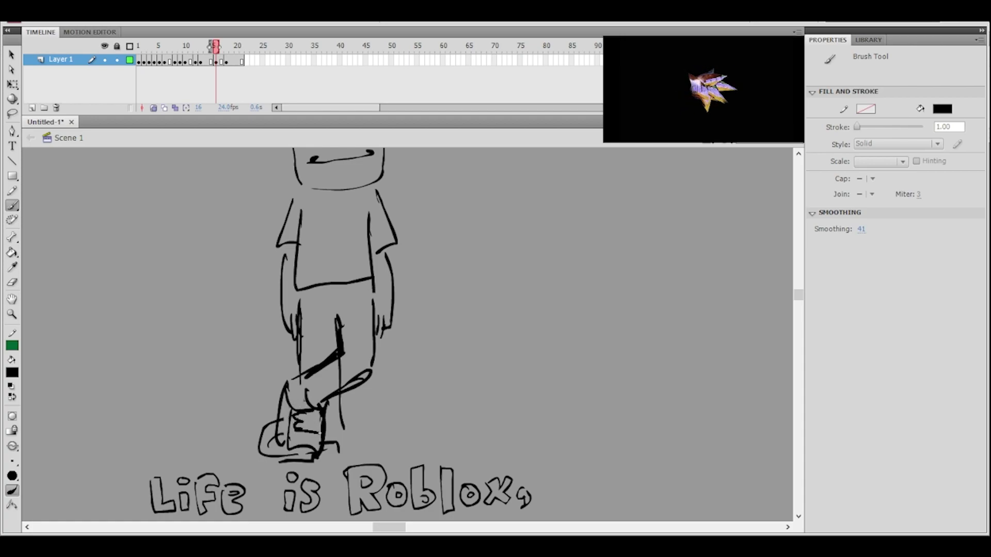
key(ctrl+minus)
drag(463, 334, 451, 372)
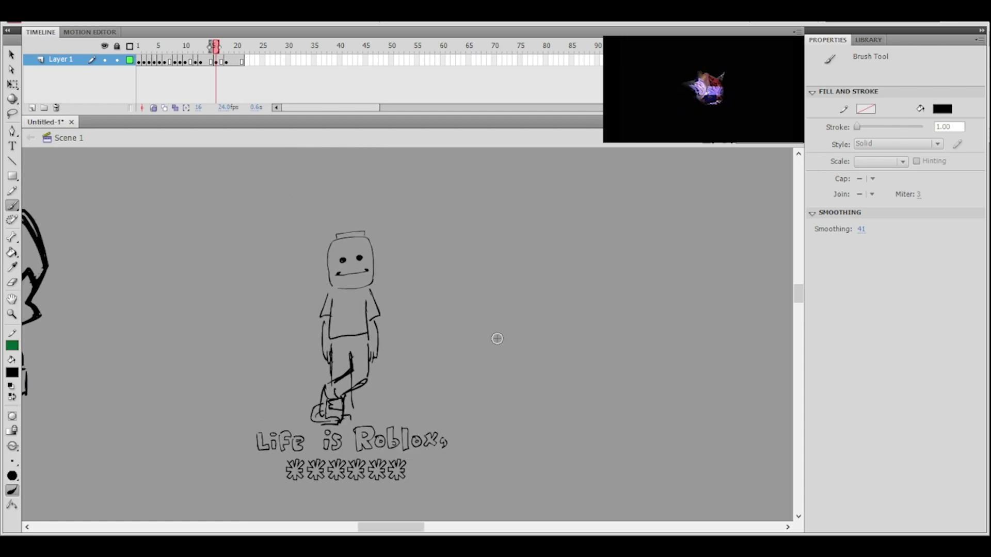
- Erase the stray line crossing the block-headed figure's bent leg and tidy the sole of the shoe
key(e)
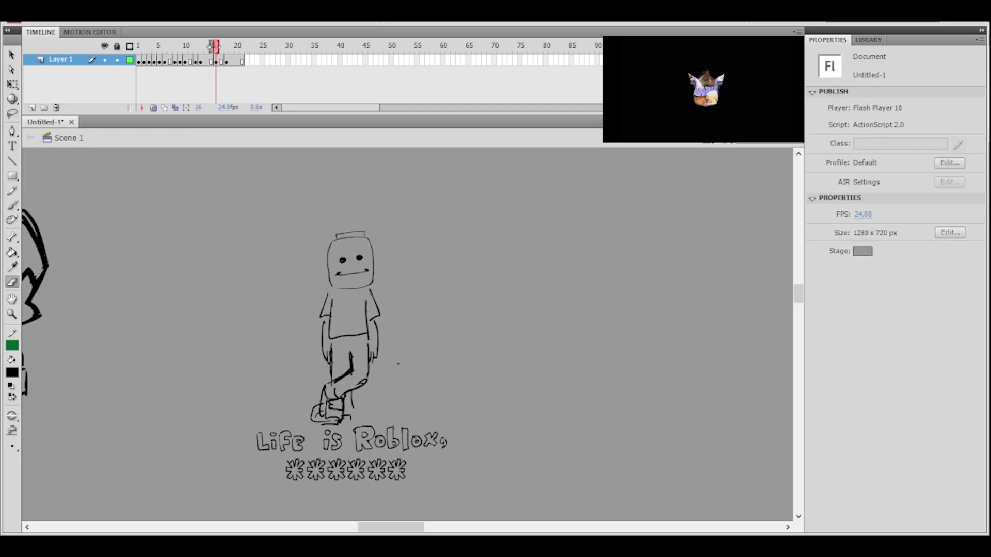
ctrl+click(382, 386)
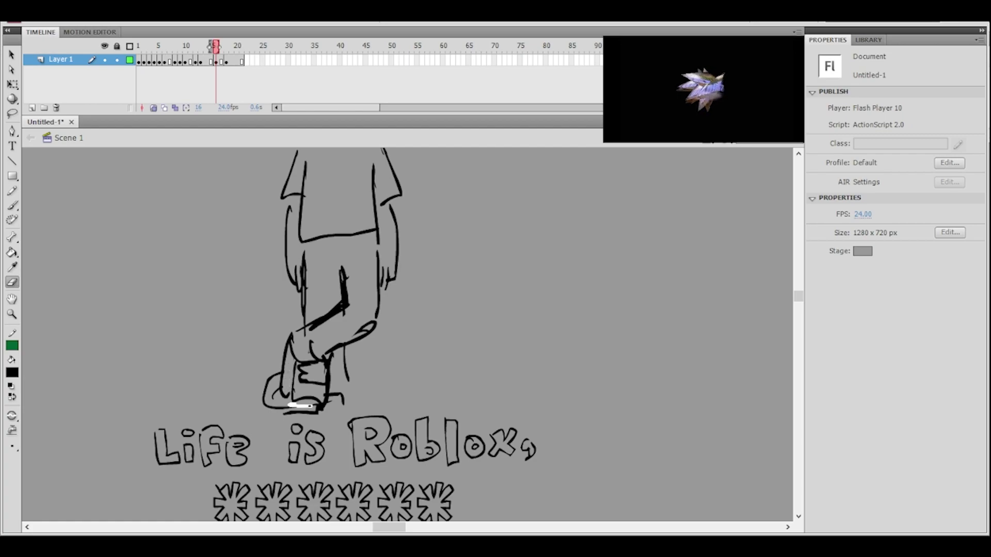
key(ctrl+minus)
drag(482, 310, 493, 360)
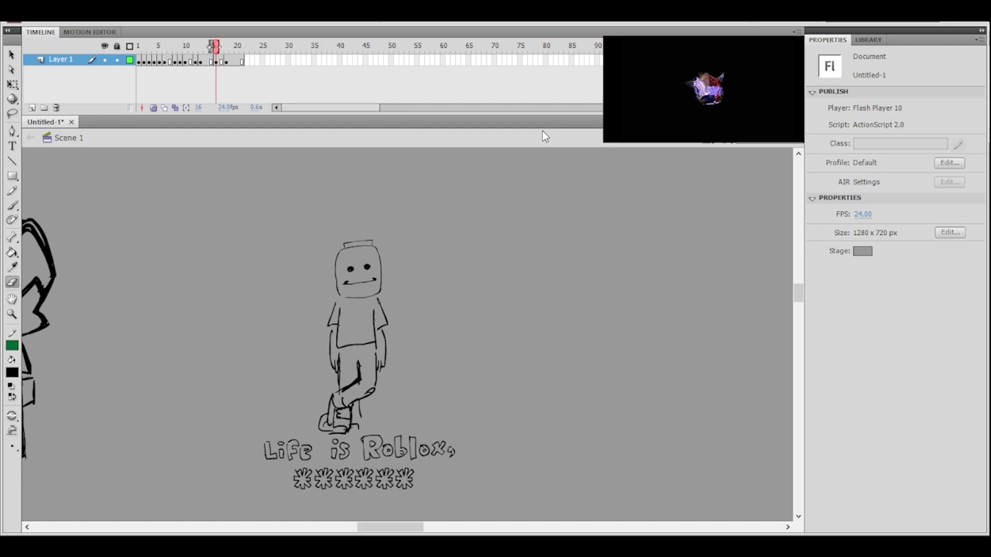
- Try a large brush circle around the block-headed figure and caption, and a stroke beginning above the spiky-haired character
drag(421, 337, 688, 292)
ctrl+click(326, 342)
drag(325, 341, 440, 276)
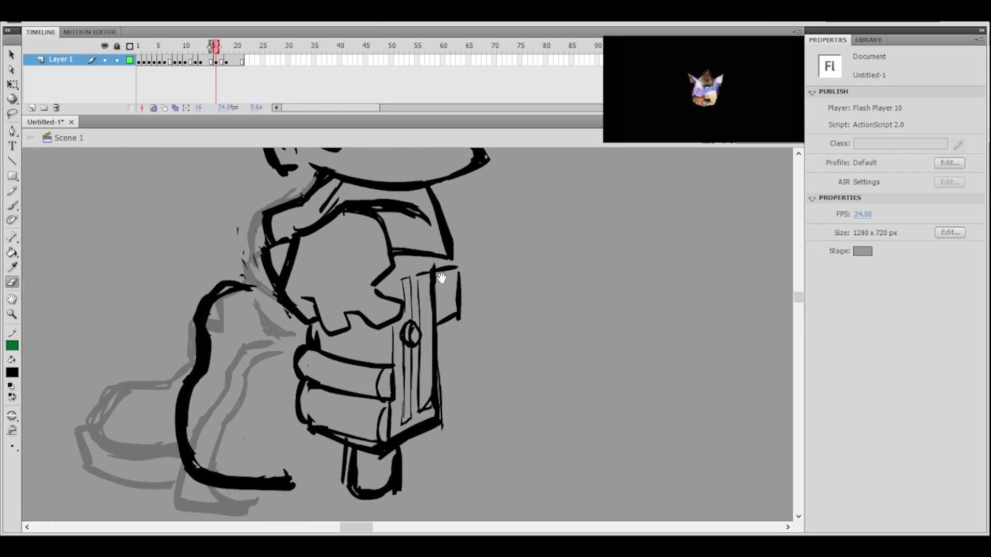
click(14, 205)
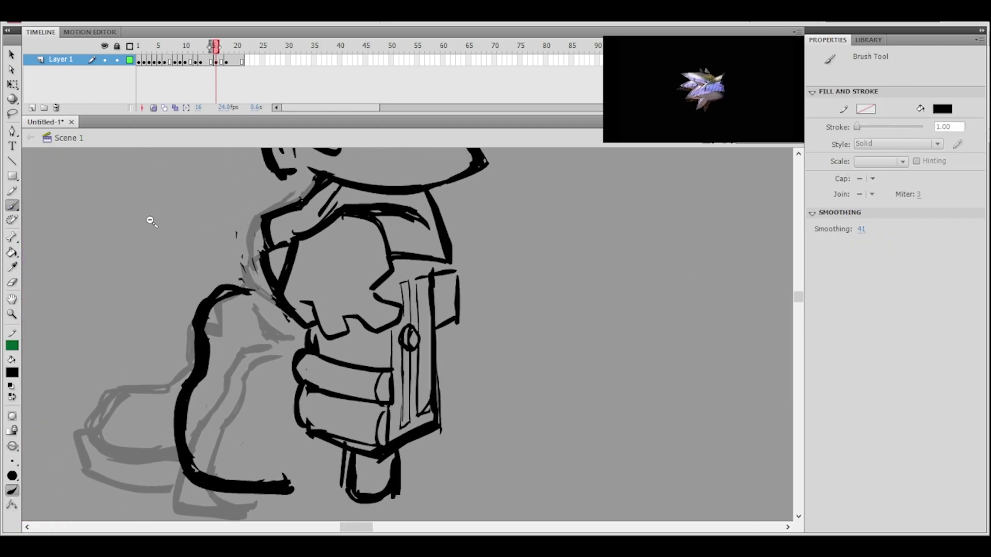
scroll(151, 218, down, 4)
drag(670, 235, 479, 277)
mouse_move(516, 227)
mouse_down()
mouse_move(287, 350)
mouse_move(521, 178)
mouse_up()
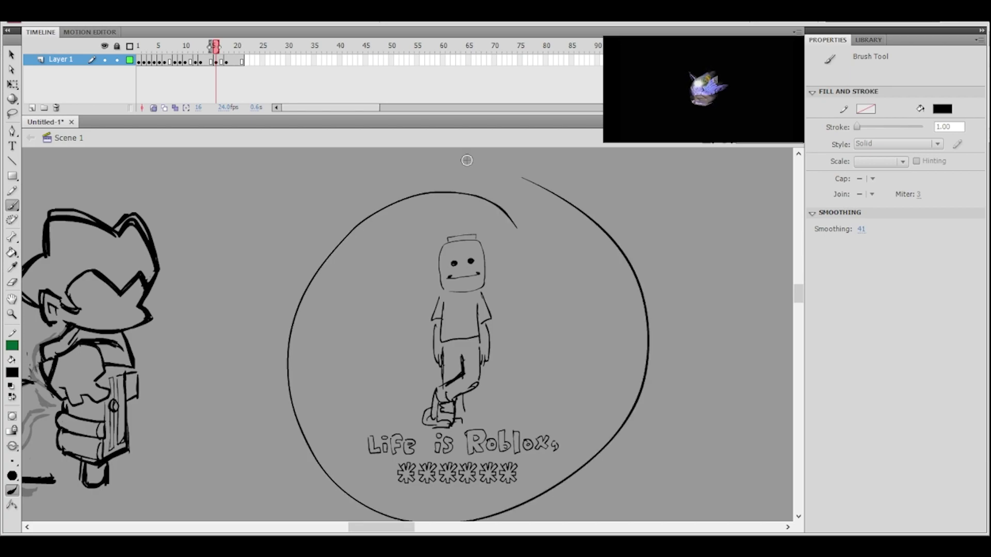
key(ctrl+z)
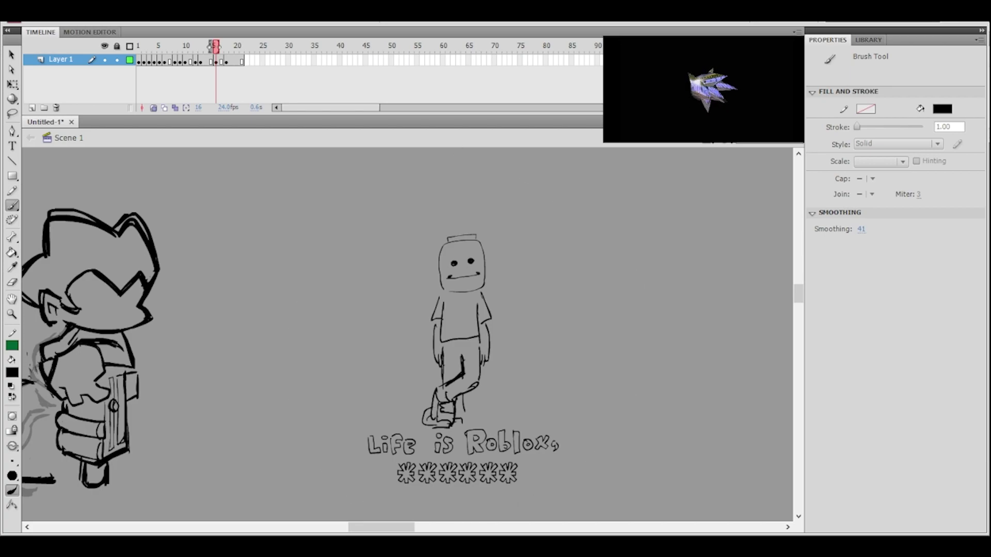
drag(495, 309, 676, 278)
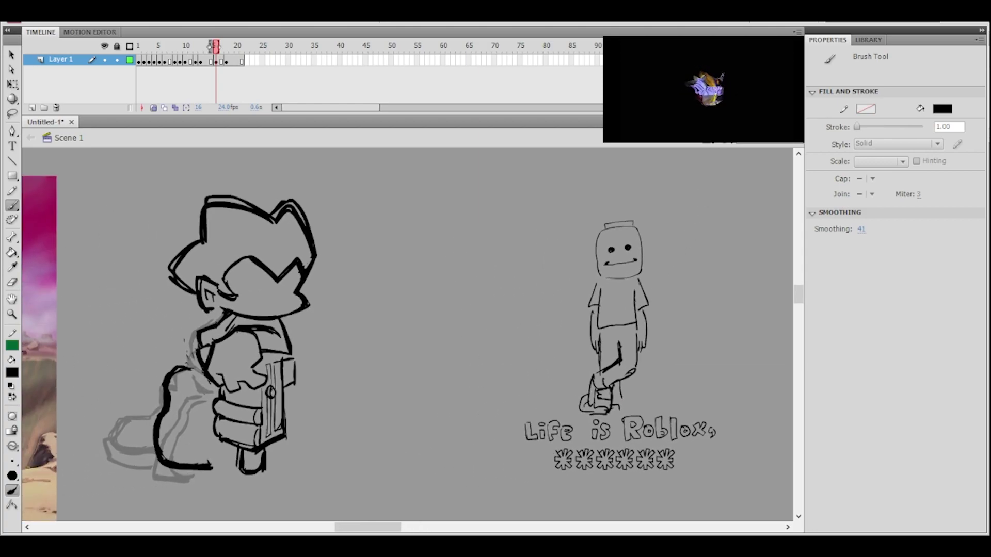
mouse_move(285, 182)
mouse_down()
mouse_move(78, 392)
mouse_move(251, 131)
mouse_up()
key(ctrl+z)
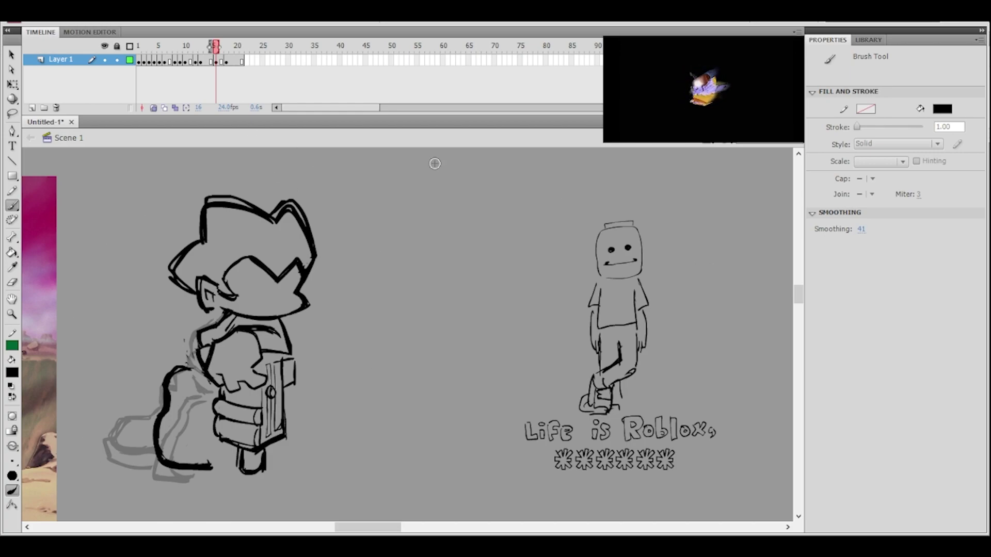
- Squash the block-headed figure with Free Transform to about 28.6 wide and 40.5 high, above the caption
key(q)
drag(554, 191, 686, 415)
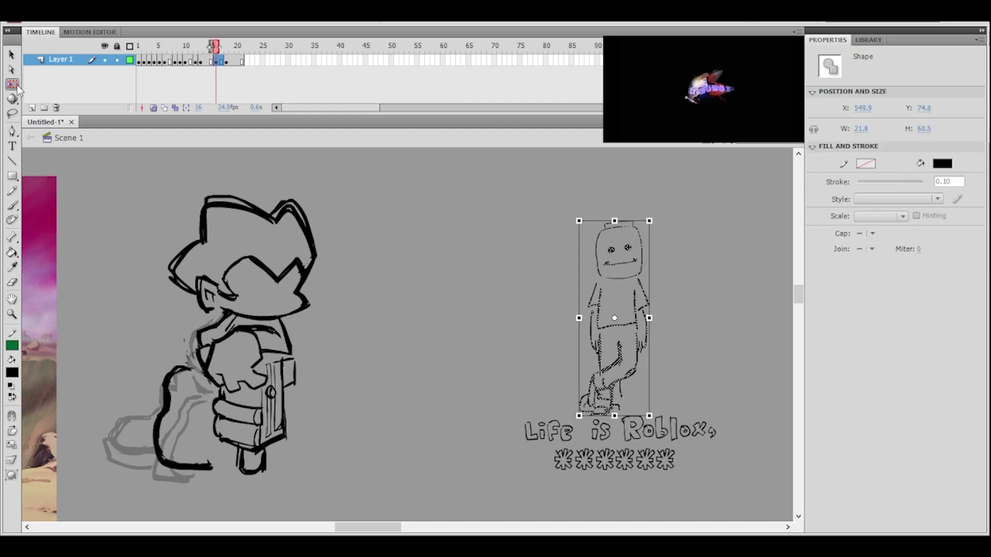
drag(650, 221, 671, 285)
drag(660, 321, 646, 313)
click(671, 325)
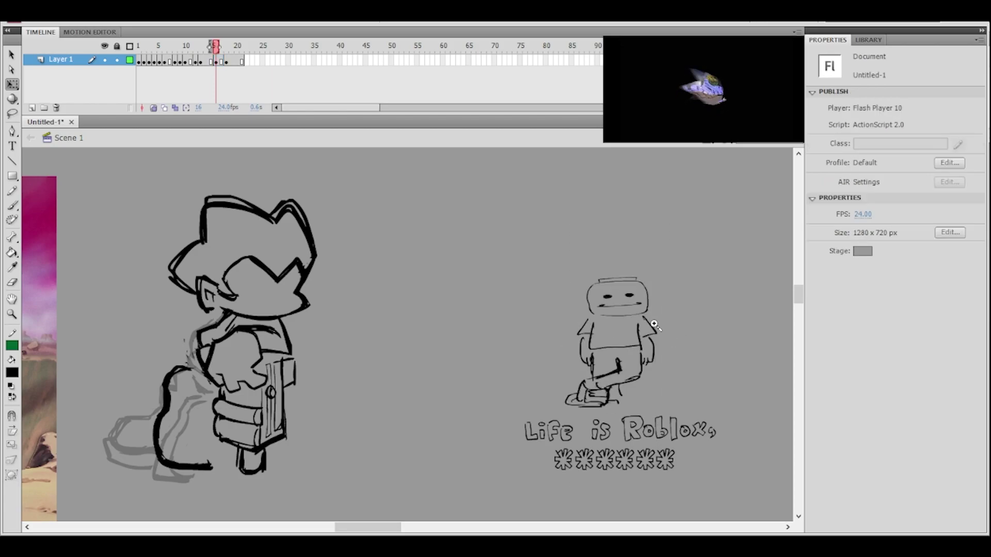
- Trace a thick black brush outline around the squashed figure's head, arms, body and crossed legs
click(638, 339)
drag(547, 338, 535, 356)
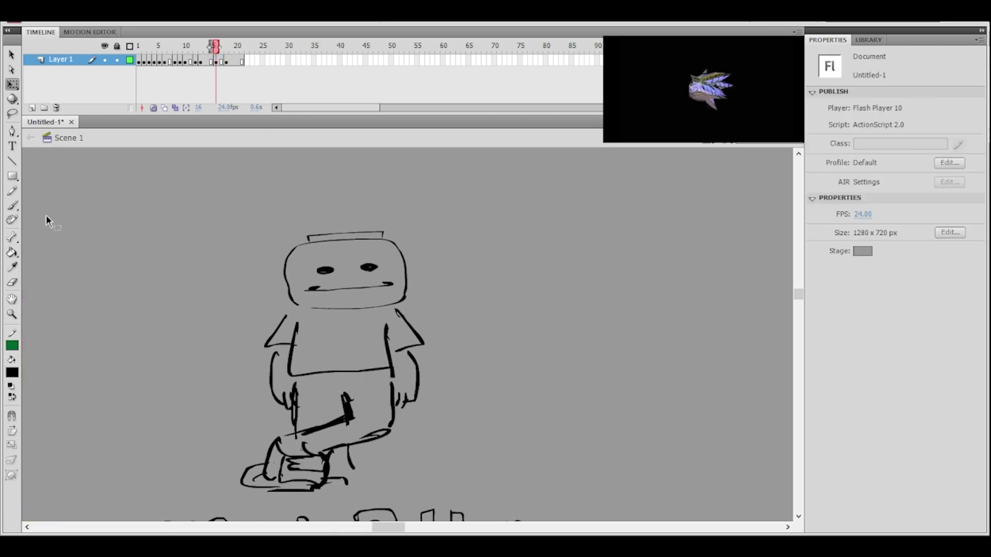
click(13, 207)
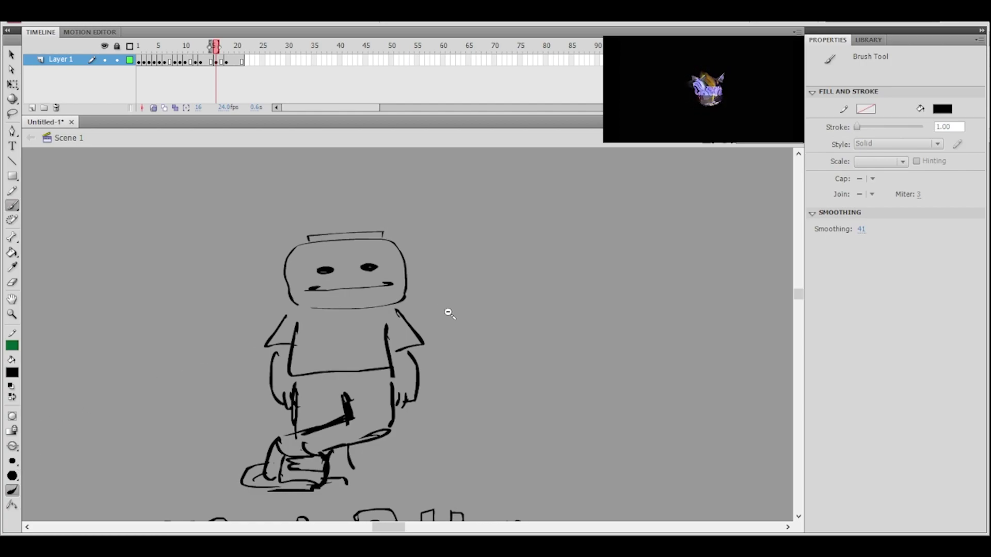
key(ctrl+minus)
mouse_move(328, 300)
mouse_down()
mouse_move(352, 337)
mouse_move(364, 285)
mouse_move(329, 307)
mouse_move(328, 341)
mouse_move(316, 351)
mouse_move(333, 382)
mouse_up()
mouse_move(384, 335)
mouse_down()
mouse_move(398, 356)
mouse_move(382, 383)
mouse_up()
drag(339, 348, 334, 390)
mouse_move(385, 347)
mouse_down()
mouse_move(380, 394)
mouse_move(358, 383)
mouse_move(319, 401)
mouse_move(318, 427)
mouse_up()
key(ctrl+z)
mouse_move(340, 392)
mouse_down()
mouse_move(331, 424)
mouse_move(377, 396)
mouse_move(323, 397)
mouse_move(346, 424)
mouse_move(385, 383)
mouse_move(327, 424)
mouse_up()
key(ctrl+z)
drag(474, 323, 536, 313)
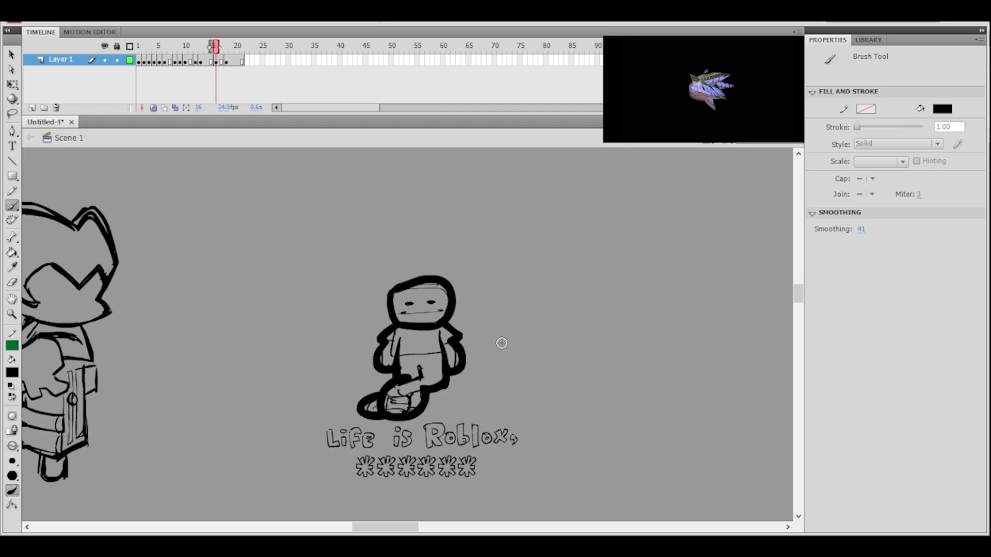
- Rework the thick outline around the squashed figure's feet, replacing the rejected shoe strokes
key(ctrl+z)
mouse_move(373, 402)
mouse_down()
mouse_move(398, 418)
mouse_move(434, 413)
mouse_move(432, 382)
mouse_up()
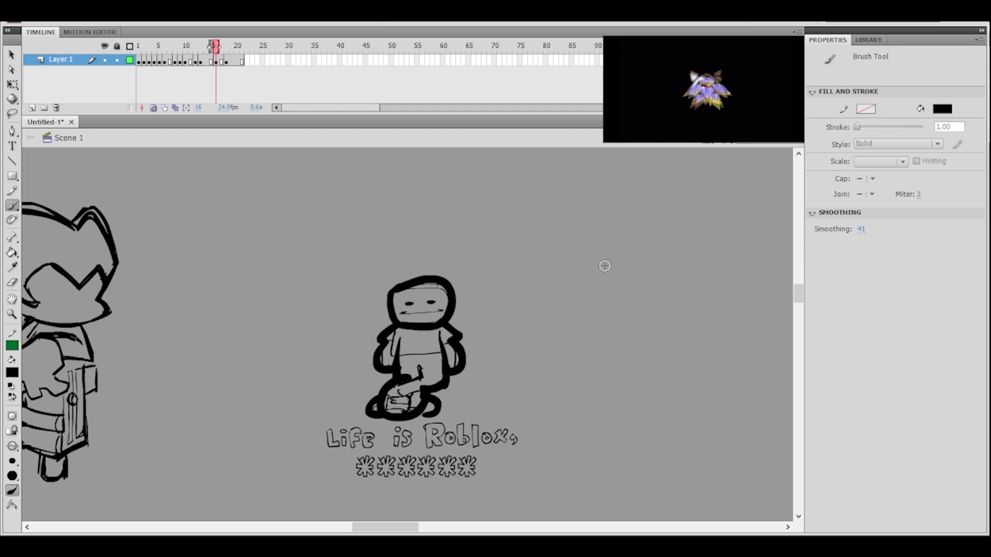
key(ctrl+z)
key(ctrl+z)
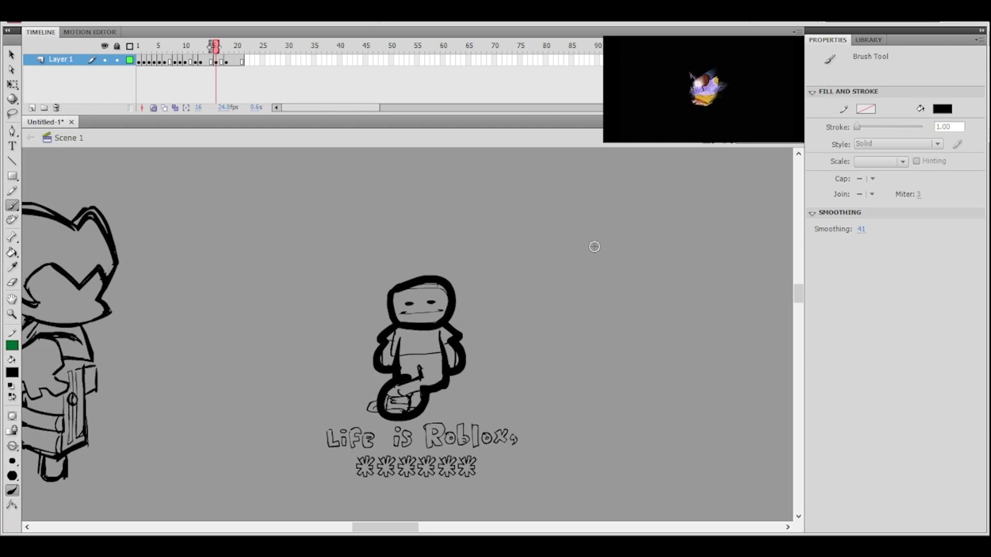
key(ctrl+z)
mouse_move(386, 391)
mouse_down()
mouse_move(432, 396)
mouse_move(447, 378)
mouse_move(402, 417)
mouse_up()
key(ctrl+z)
key(space)
mouse_move(513, 317)
mouse_down()
mouse_move(512, 333)
mouse_move(525, 328)
mouse_up()
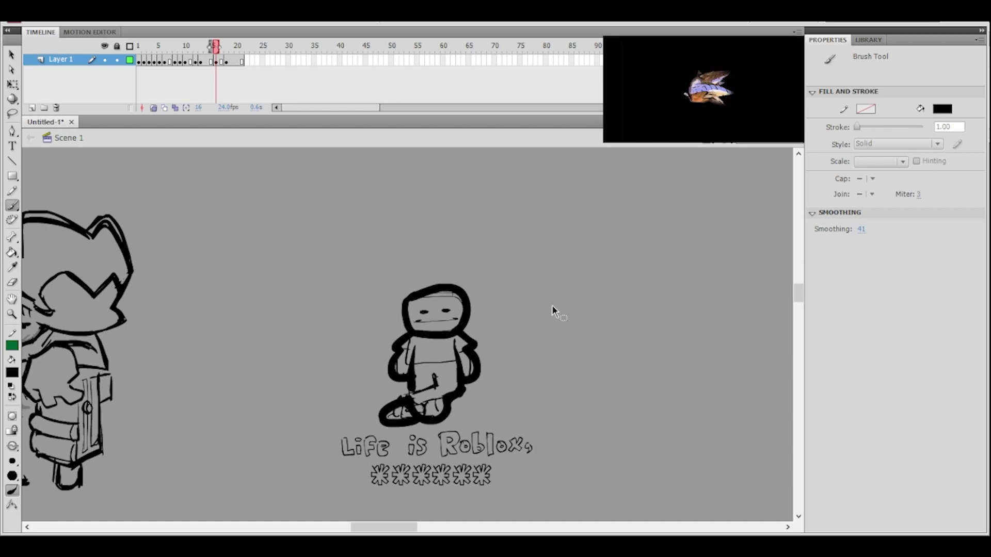
- Undo the thick outline and the squash applied to the block-headed figure
key(ctrl+z)
key(ctrl+z)
key(ctrl+z)
key(ctrl+z)
key(ctrl+z)
key(ctrl+z)
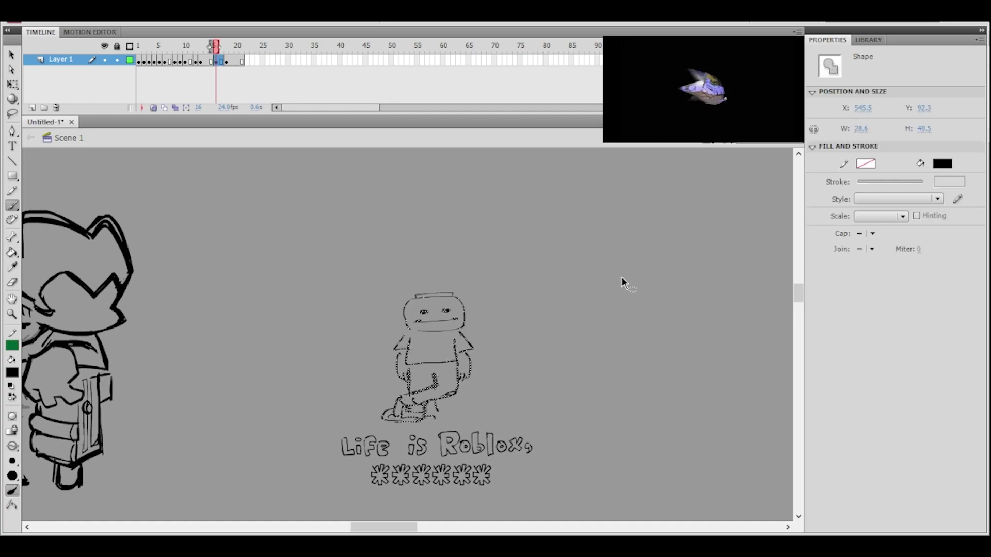
key(ctrl+z)
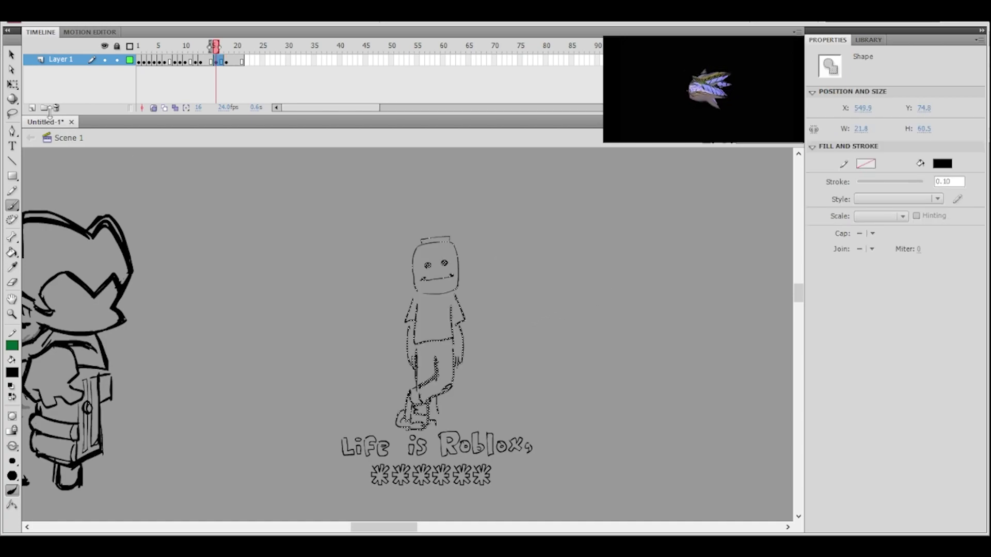
- Try to brush an inner contour line inside the thick outline of the spiky-haired character's bent leg
click(12, 54)
click(205, 228)
drag(205, 228, 462, 258)
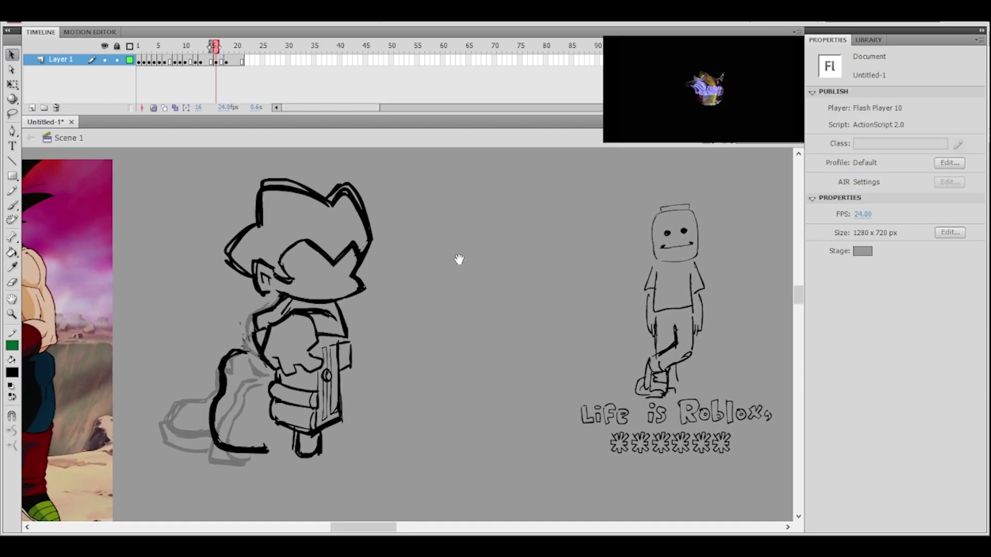
click(316, 371)
key(b)
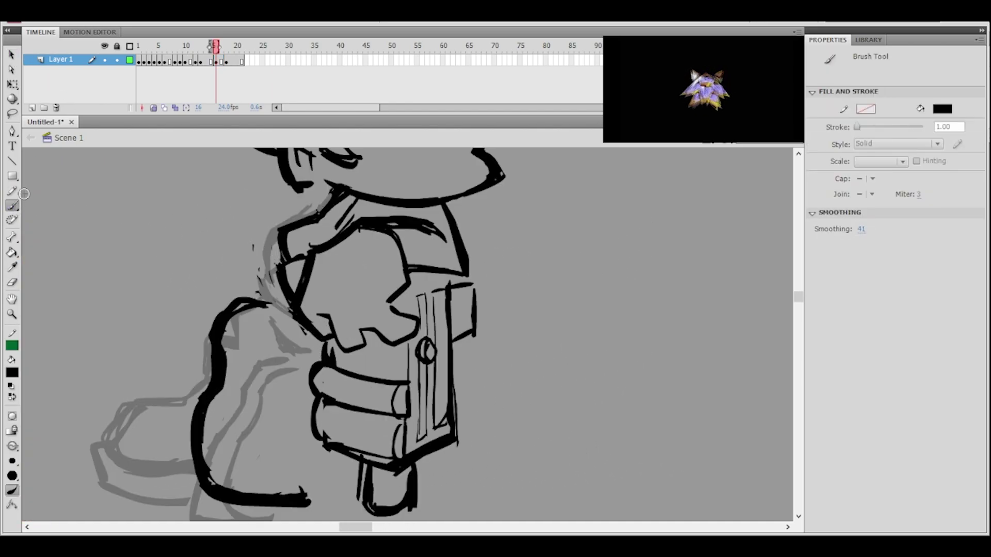
mouse_move(276, 309)
mouse_down()
mouse_move(232, 337)
mouse_move(252, 365)
mouse_move(241, 337)
mouse_move(249, 388)
mouse_move(227, 415)
mouse_move(230, 463)
mouse_up()
key(ctrl+z)
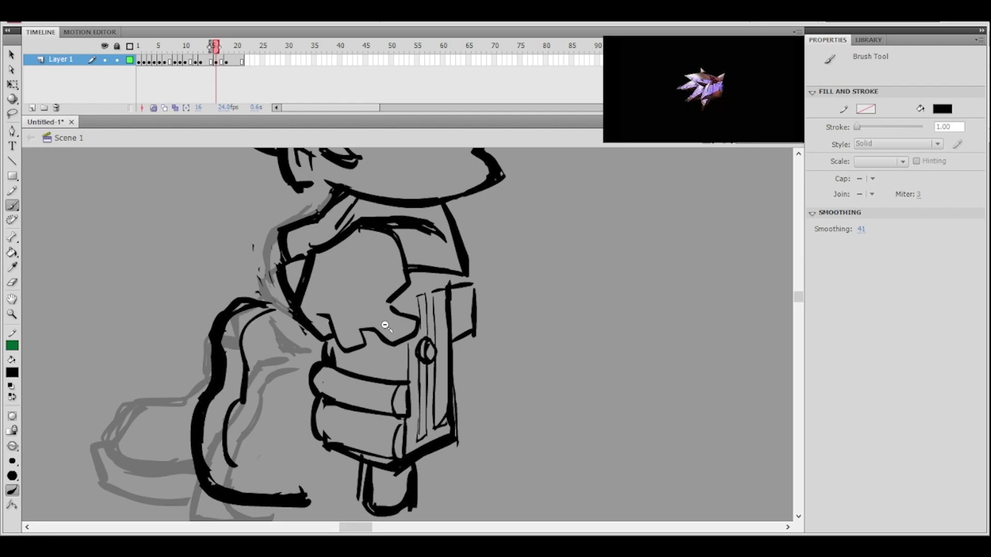
key(ctrl+minus)
drag(404, 310, 375, 324)
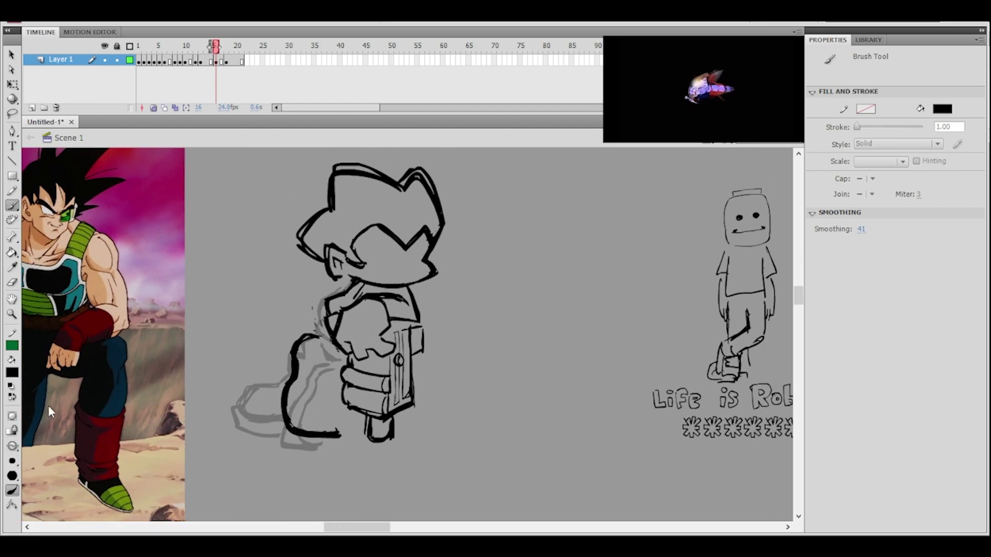
- Brush a thinner black inner contour down the bent leg, running parallel to its thick outer outline
ctrl+click(368, 328)
mouse_move(353, 362)
mouse_down()
mouse_move(354, 305)
mouse_move(285, 344)
mouse_move(296, 364)
mouse_up()
key(ctrl+z)
mouse_move(309, 308)
mouse_down()
mouse_move(287, 349)
mouse_move(282, 401)
mouse_up()
key(ctrl+z)
mouse_move(283, 348)
mouse_down()
mouse_move(269, 445)
mouse_move(275, 462)
mouse_up()
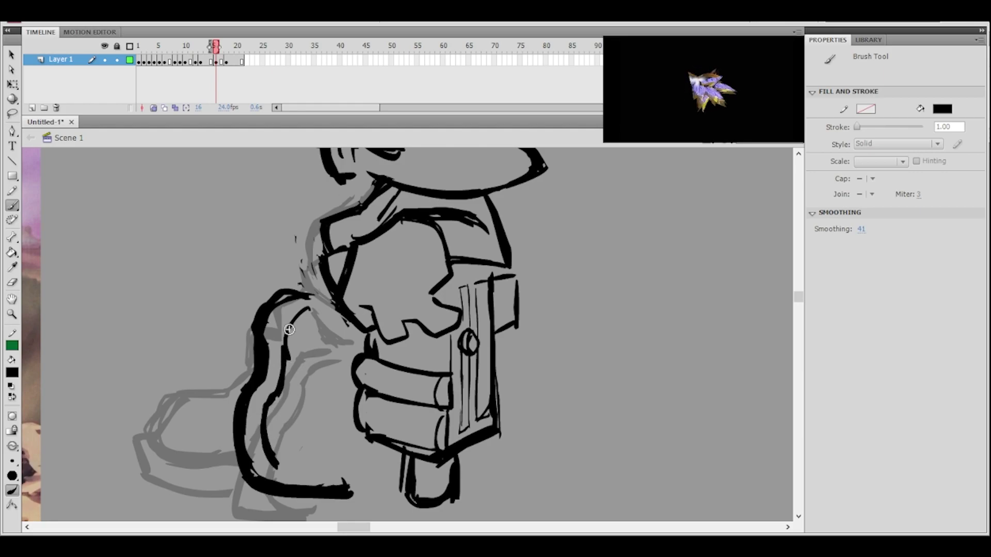
key(ctrl+minus)
key(ctrl+equal)
drag(404, 335, 407, 315)
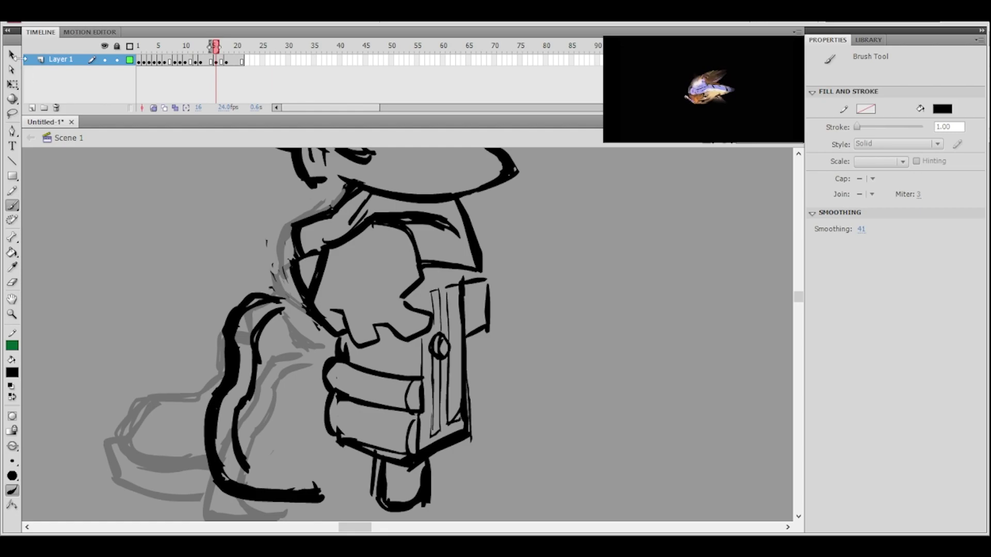
key(v)
click(258, 361)
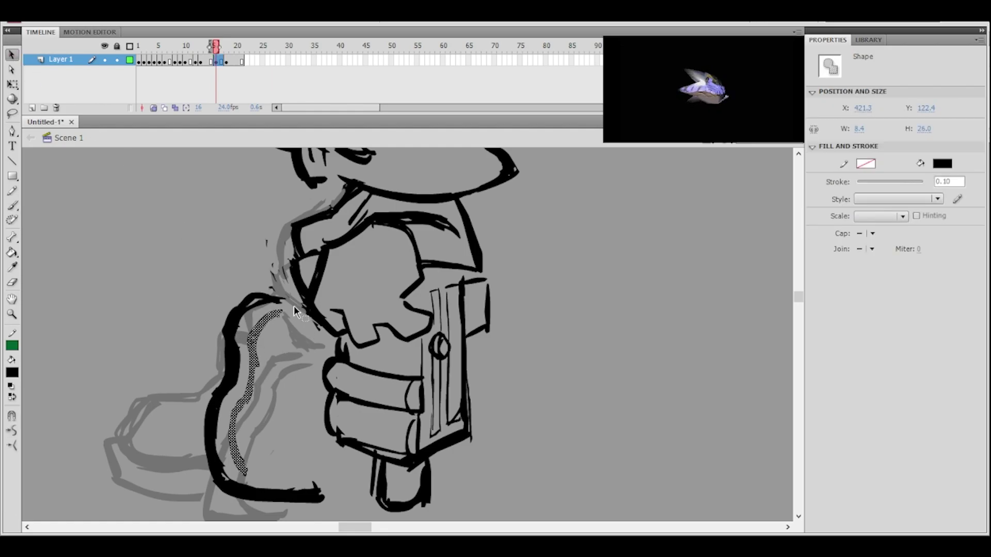
click(293, 389)
key(b)
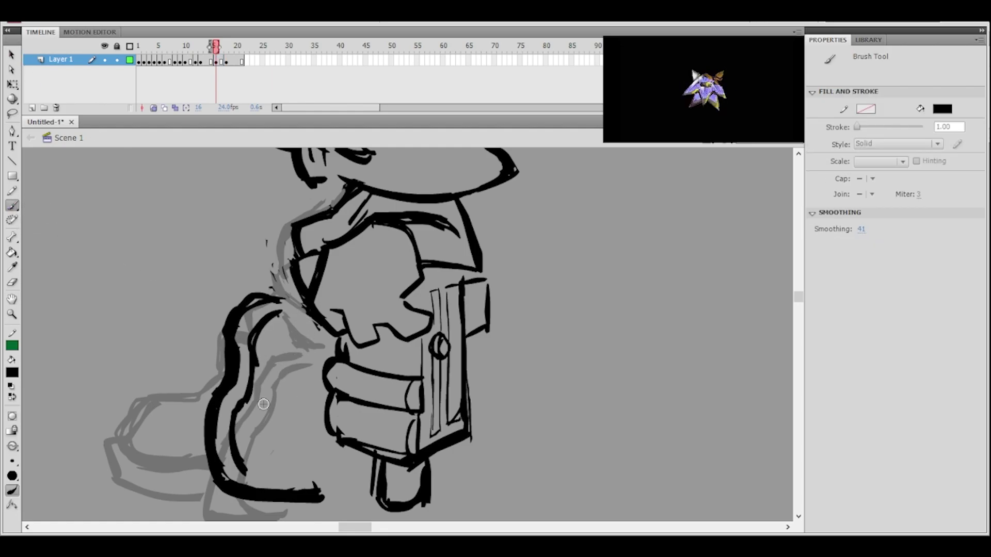
- Extend the leg's inner contour along the base to the outer outline's tip and trim its upper edge with the Eraser
key(ctrl+minus)
key(ctrl+equal)
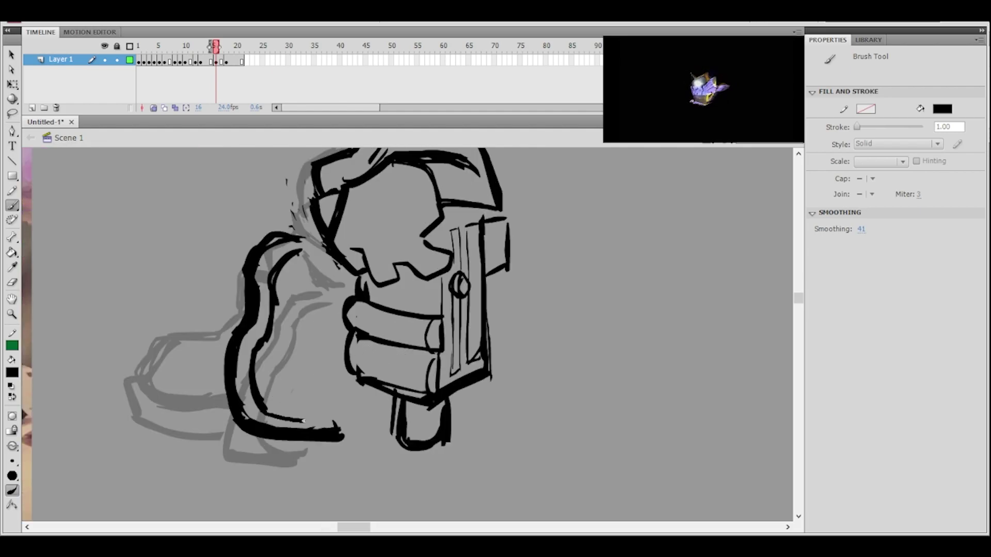
drag(263, 416, 342, 424)
key(ctrl+z)
drag(264, 415, 329, 425)
key(ctrl+z)
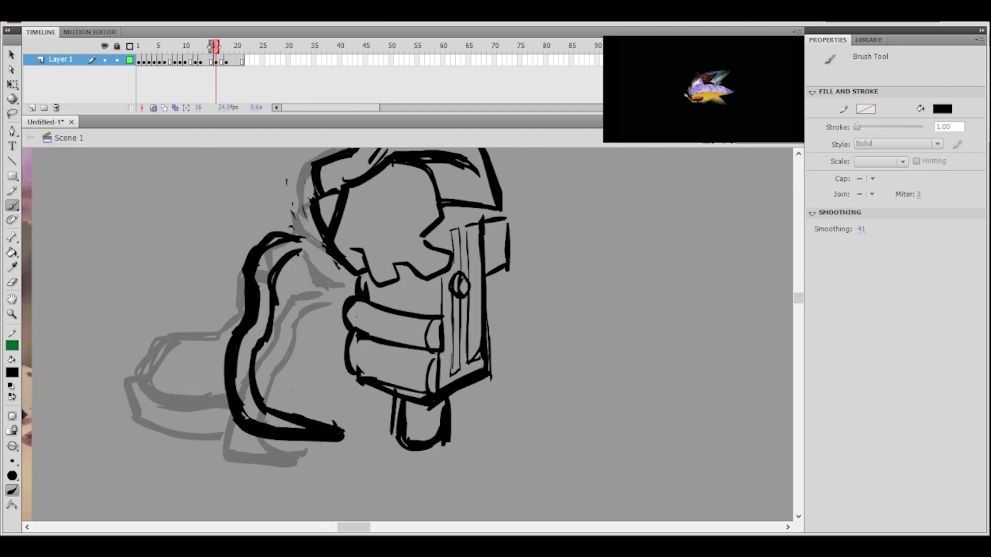
scroll(365, 398, up, 3)
scroll(401, 375, down, 3)
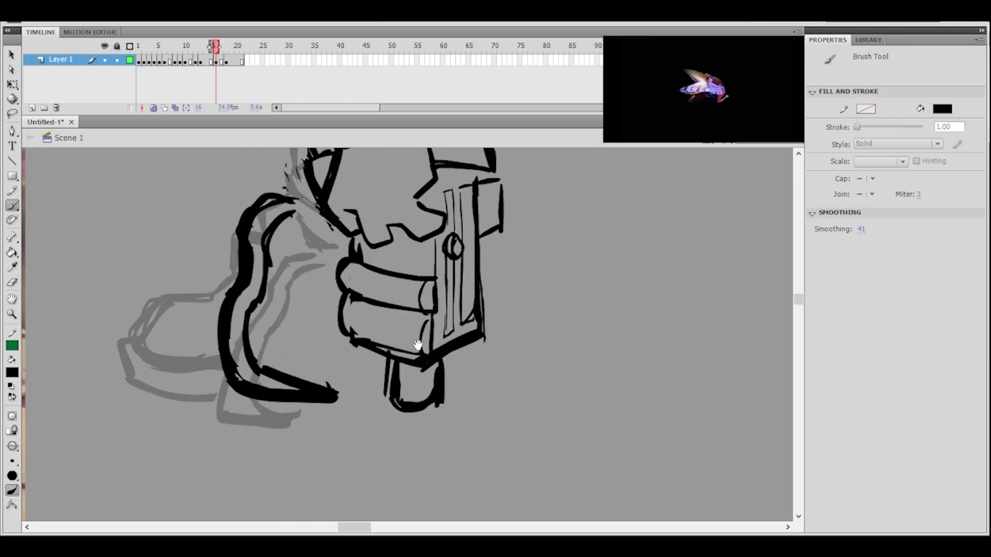
click(12, 282)
mouse_move(239, 408)
mouse_down()
mouse_move(332, 432)
mouse_move(293, 428)
mouse_move(322, 437)
mouse_up()
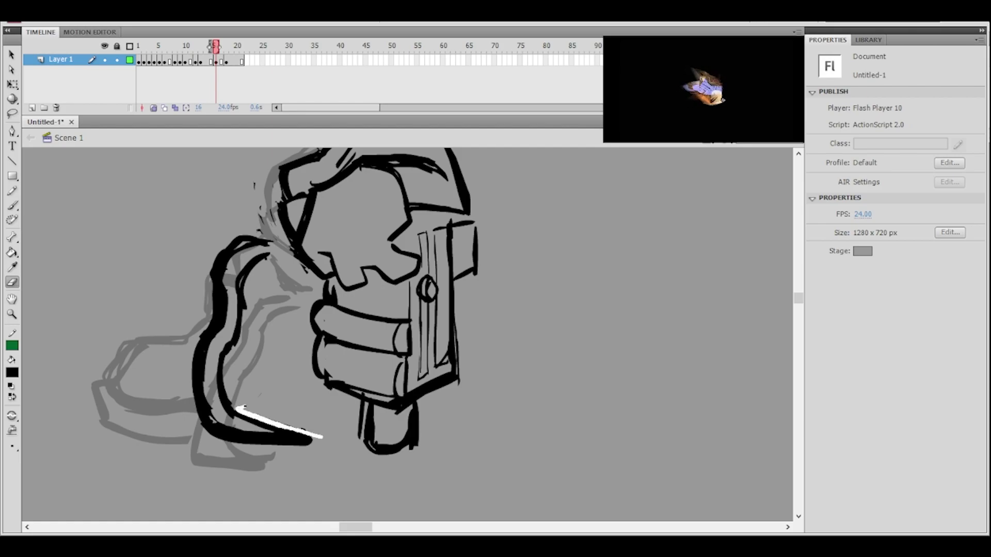
scroll(361, 336, up, 2)
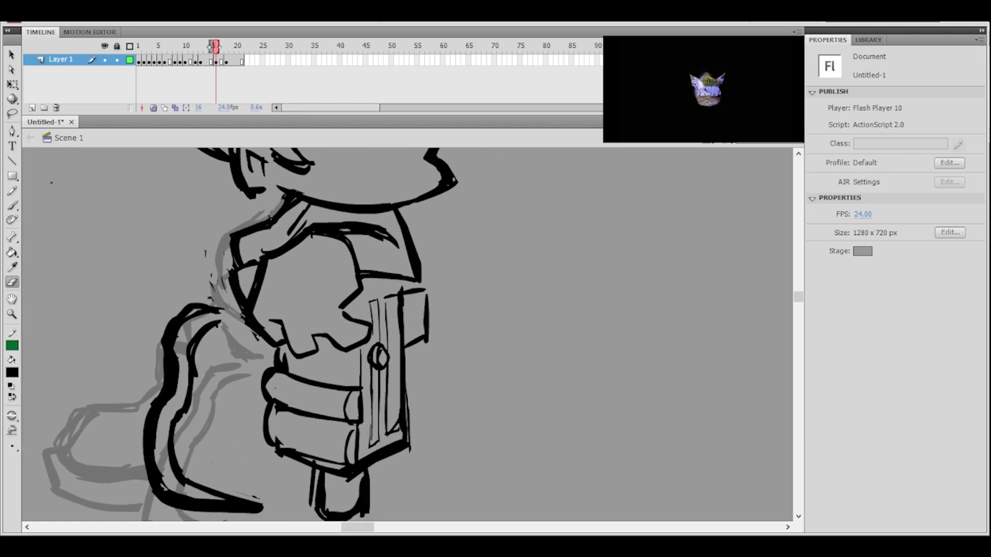
- Try extra brush strokes from the top of the leg's inner contour toward the forearm
click(11, 205)
key(ctrl+z)
drag(222, 319, 265, 345)
mouse_move(387, 279)
mouse_down()
mouse_move(468, 312)
mouse_move(494, 287)
mouse_up()
key(ctrl+z)
mouse_move(328, 326)
mouse_down()
mouse_move(362, 347)
mouse_move(331, 319)
mouse_up()
key(ctrl+z)
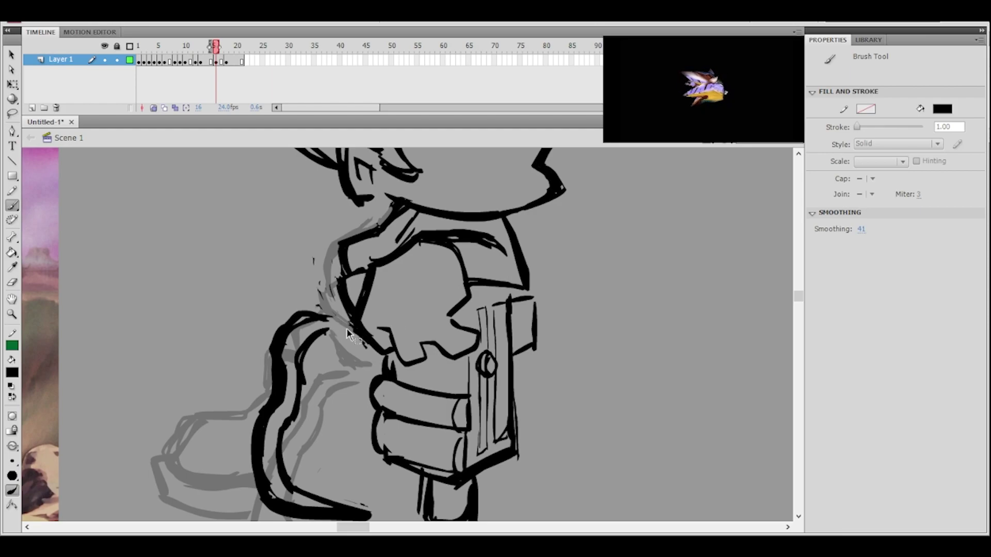
- Brush a curved flap shape between the leg and the fist, with a thinner second line inside it
ctrl+shift+click(468, 282)
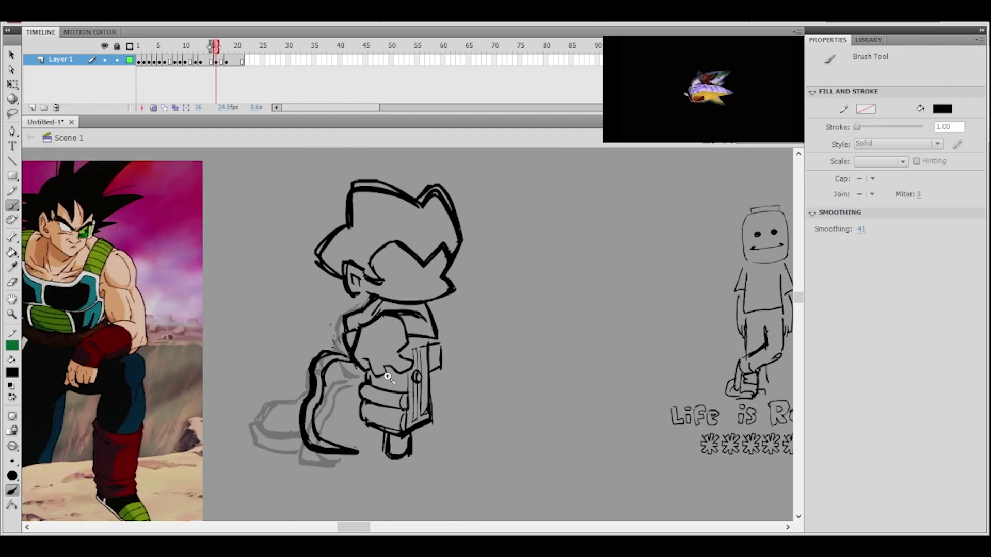
click(388, 377)
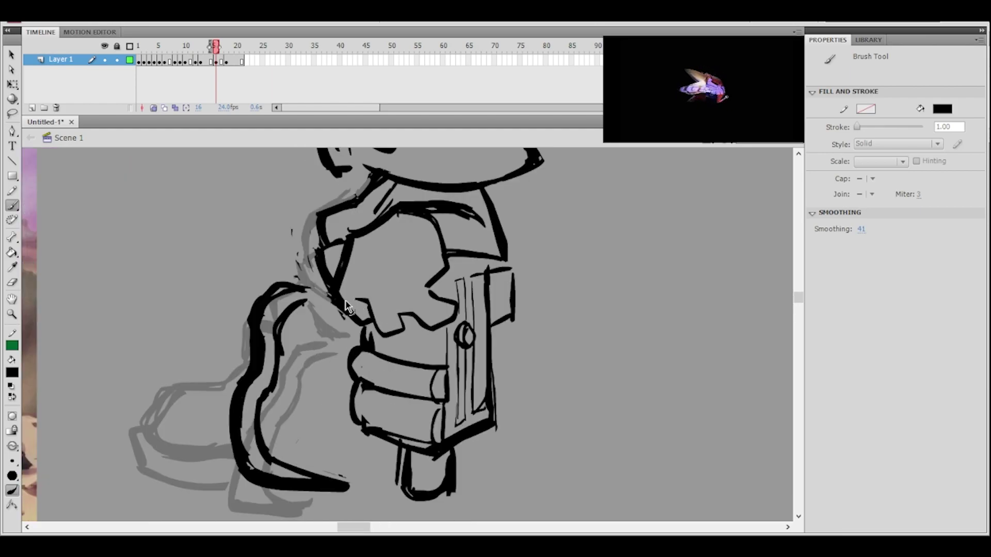
mouse_move(333, 290)
mouse_down()
mouse_move(314, 302)
mouse_move(304, 404)
mouse_up()
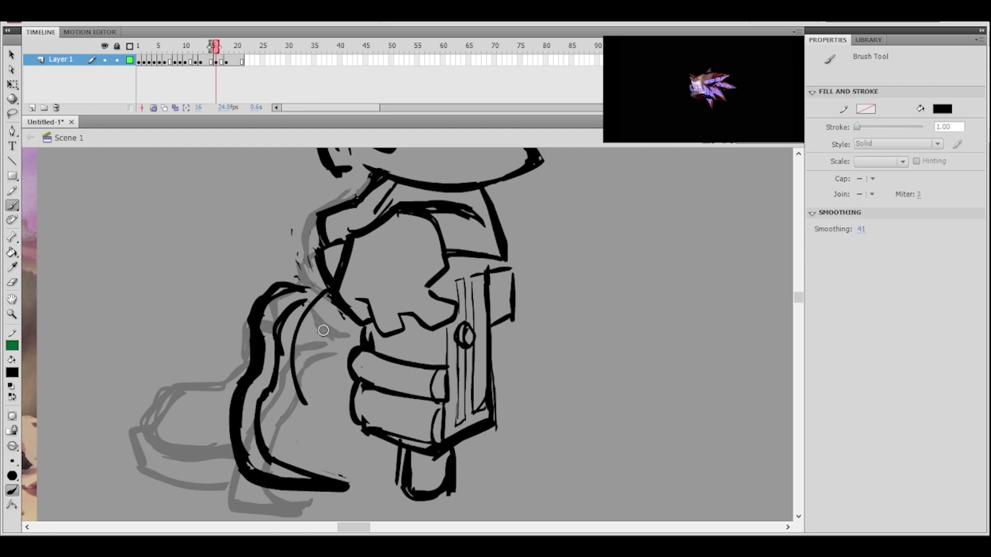
mouse_move(309, 308)
mouse_down()
mouse_move(309, 410)
mouse_move(325, 301)
mouse_up()
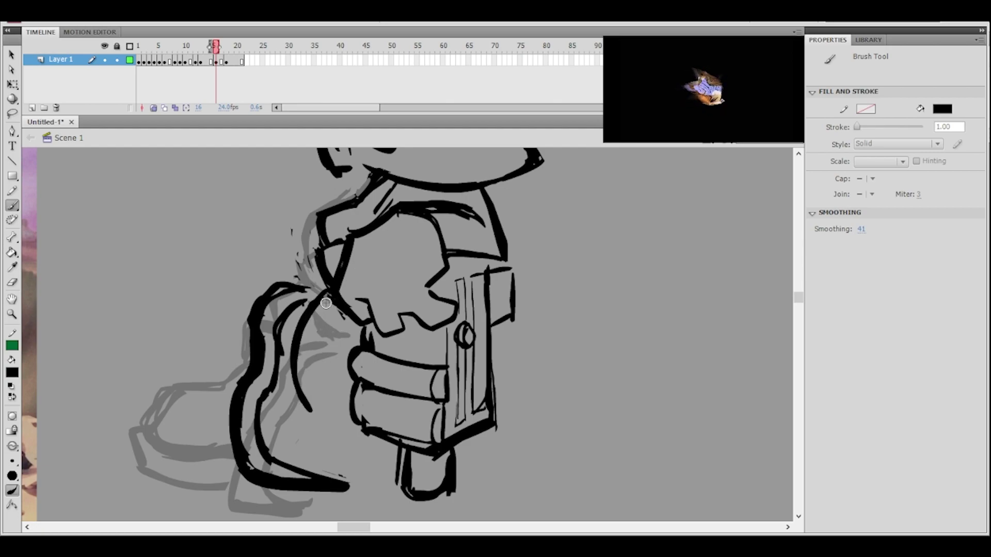
mouse_move(294, 381)
mouse_down()
mouse_move(322, 425)
mouse_move(342, 413)
mouse_up()
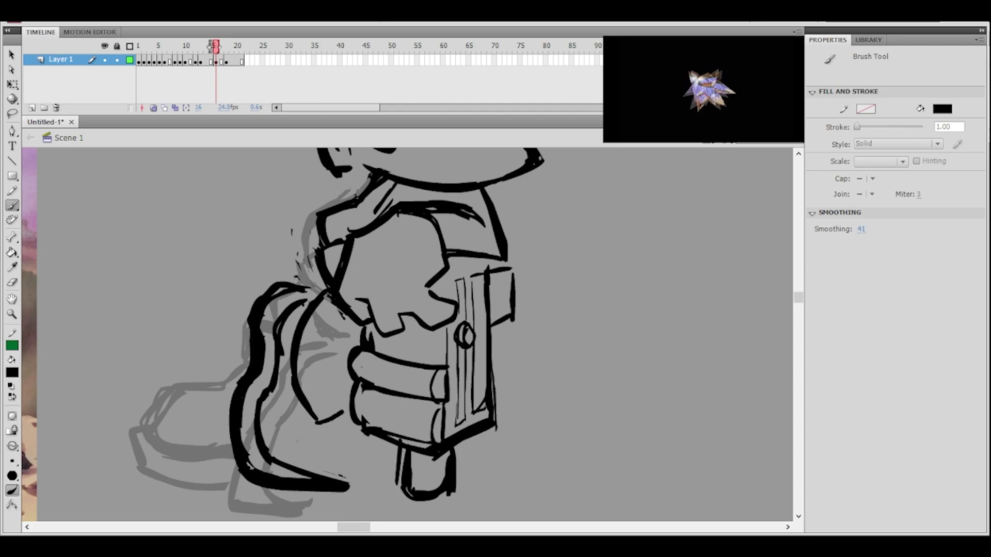
drag(327, 341, 335, 410)
key(ctrl+z)
mouse_move(330, 342)
mouse_down()
mouse_move(341, 414)
mouse_move(358, 376)
mouse_up()
key(ctrl+minus)
key(ctrl+equal)
- Straighten the bottom edge of the leg outline with a flat brush stroke and trim the excess with the Eraser
drag(244, 479, 333, 482)
key(ctrl+z)
drag(243, 475, 255, 476)
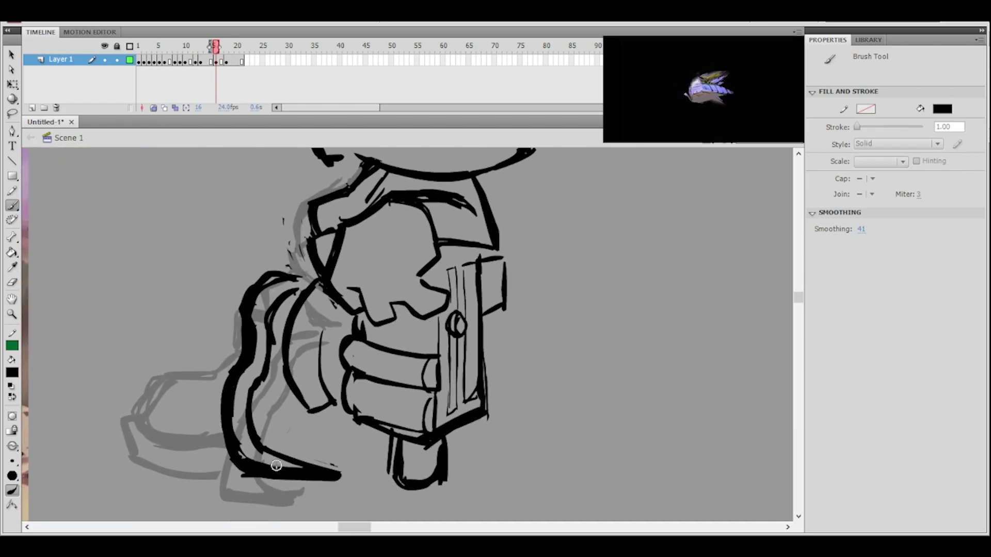
click(12, 282)
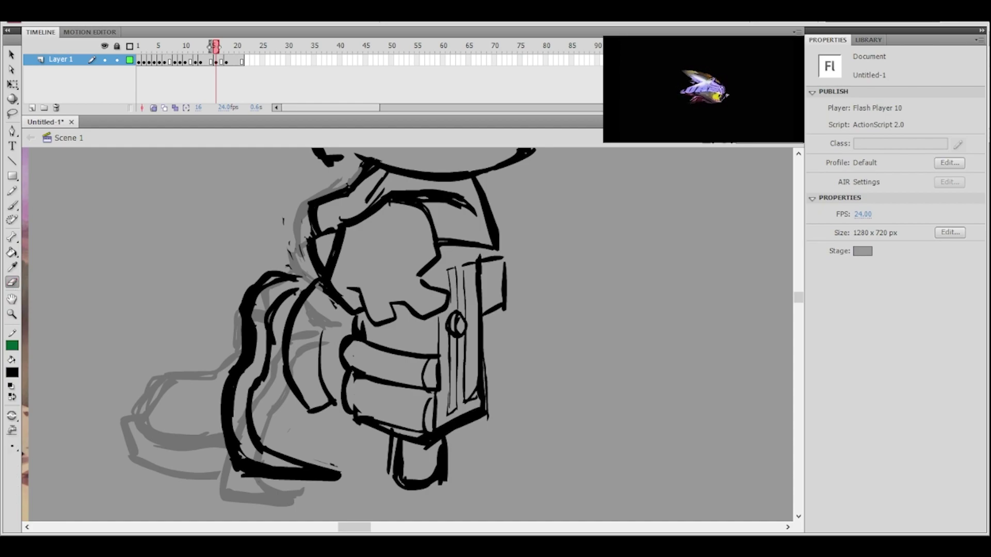
drag(232, 478, 354, 479)
key(ctrl+z)
key(ctrl+z)
mouse_move(256, 473)
mouse_down()
mouse_move(266, 485)
mouse_move(343, 481)
mouse_up()
key(ctrl+z)
drag(252, 477, 350, 479)
mouse_move(418, 356)
mouse_down()
mouse_move(411, 378)
mouse_move(356, 423)
mouse_up()
key(ctrl+minus)
drag(400, 330, 409, 325)
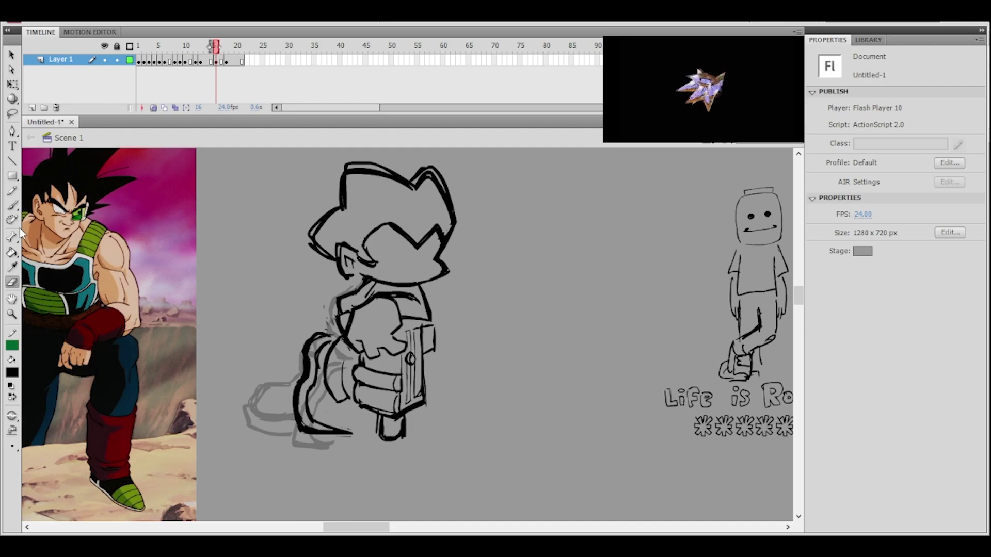
- Thicken the lower edge of the curved shape beside the fist with the black brush
click(12, 205)
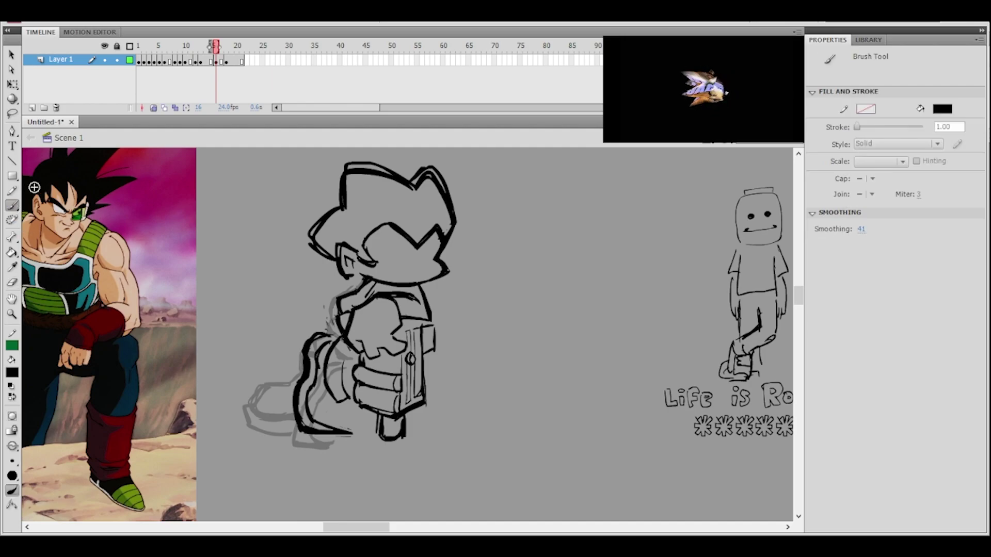
ctrl+click(398, 385)
drag(419, 304, 414, 387)
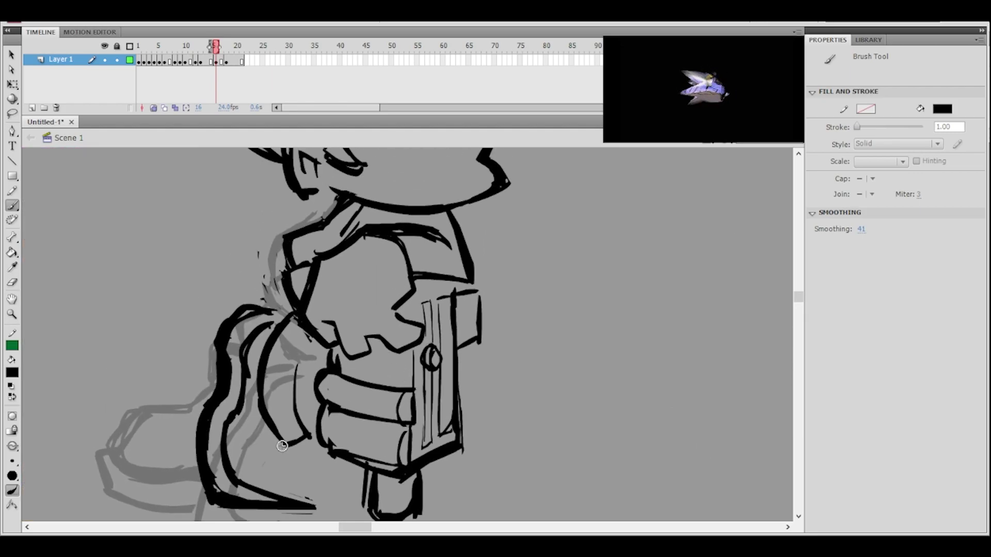
mouse_move(300, 438)
mouse_down()
mouse_move(269, 424)
mouse_move(302, 437)
mouse_up()
key(ctrl+z)
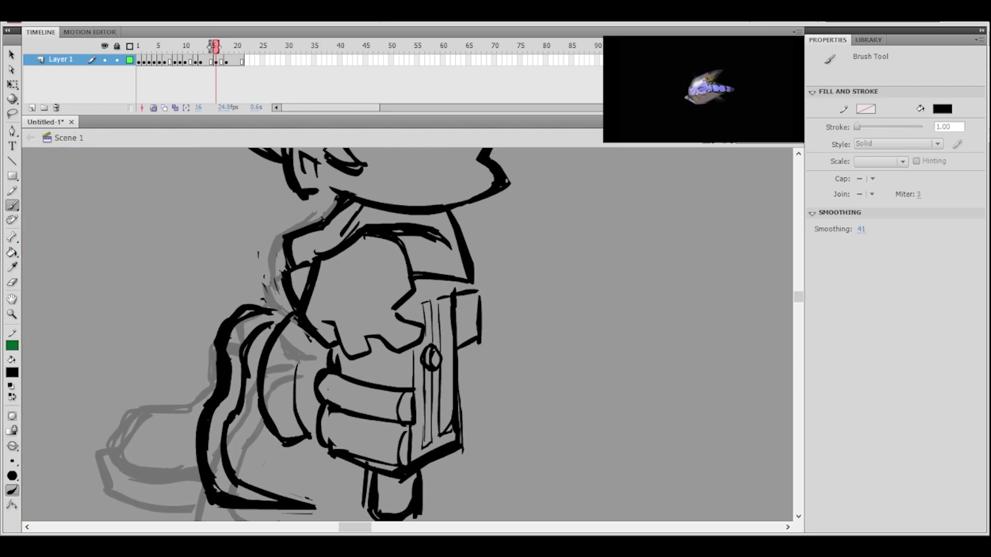
scroll(444, 371, down, 2)
scroll(433, 375, up, 2)
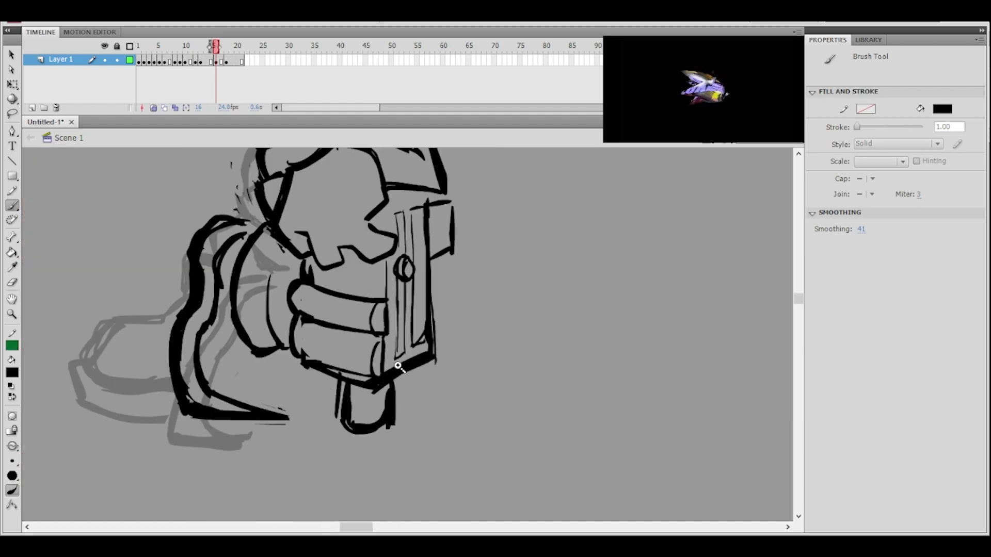
drag(342, 333, 383, 372)
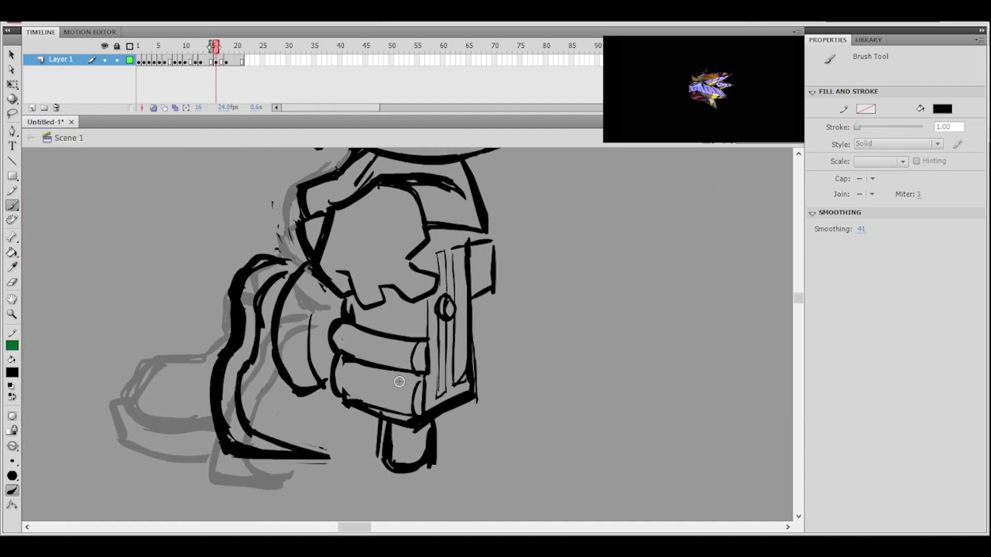
- Try a short curved stroke between the underside of the fist and the tip of the leg outline
drag(338, 412, 355, 459)
key(ctrl+z)
drag(331, 410, 345, 458)
scroll(427, 309, down, 2)
scroll(402, 397, up, 2)
key(ctrl+z)
drag(336, 436, 343, 477)
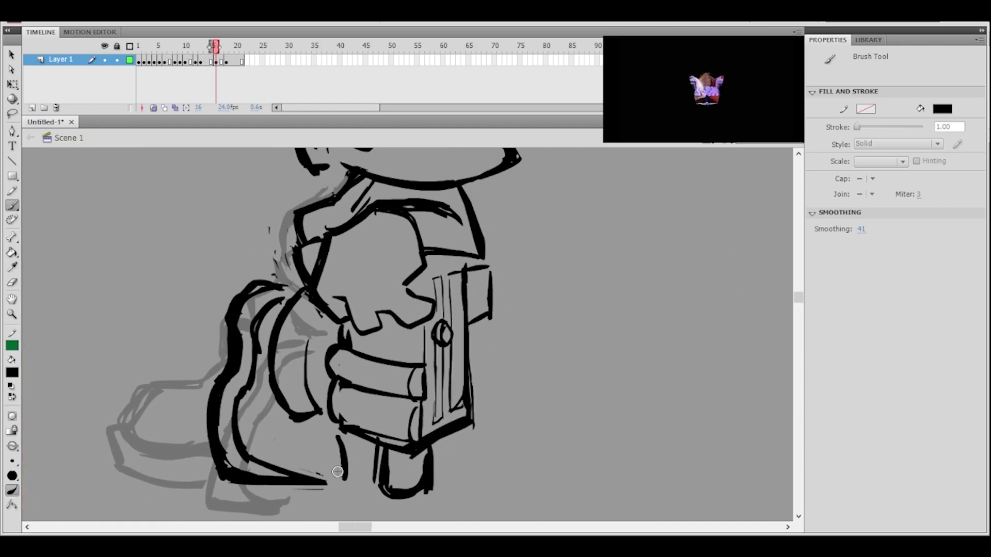
scroll(408, 380, down, 2)
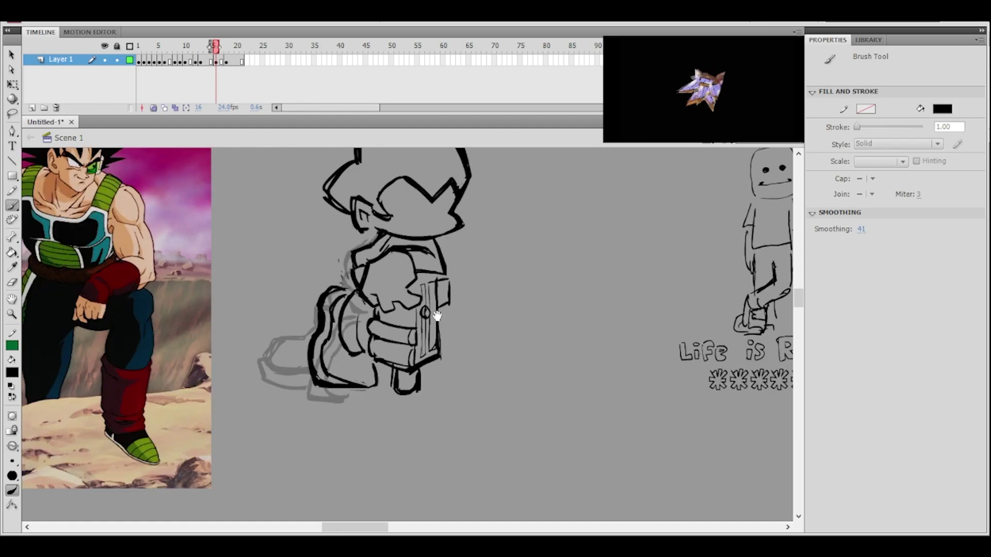
- Redraw the curved stroke that closes the leg outline from below the fist down to the bottom tip
scroll(402, 416, up, 2)
drag(313, 457, 308, 488)
drag(310, 440, 336, 482)
key(ctrl+z)
key(ctrl+z)
key(ctrl+z)
drag(316, 440, 327, 488)
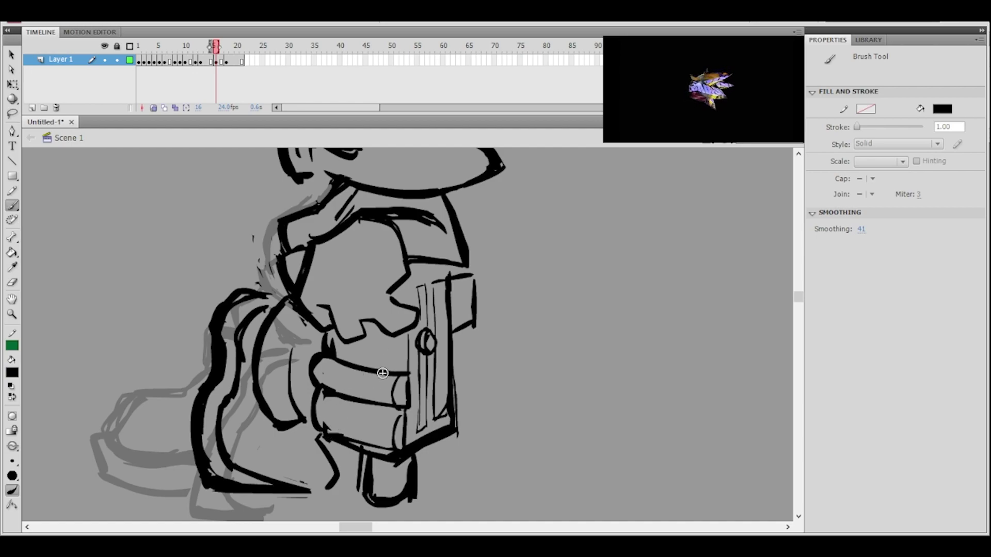
mouse_move(320, 437)
mouse_down()
mouse_move(330, 463)
mouse_move(312, 492)
mouse_up()
drag(323, 376, 315, 431)
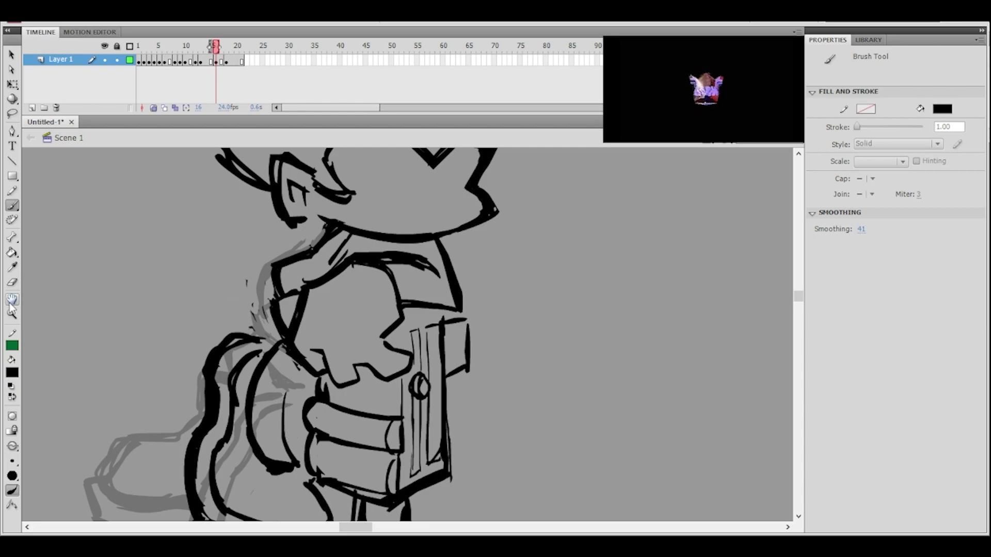
- Erase the rough ink edges around the top of the bent leg and the stray marks behind the back
click(12, 282)
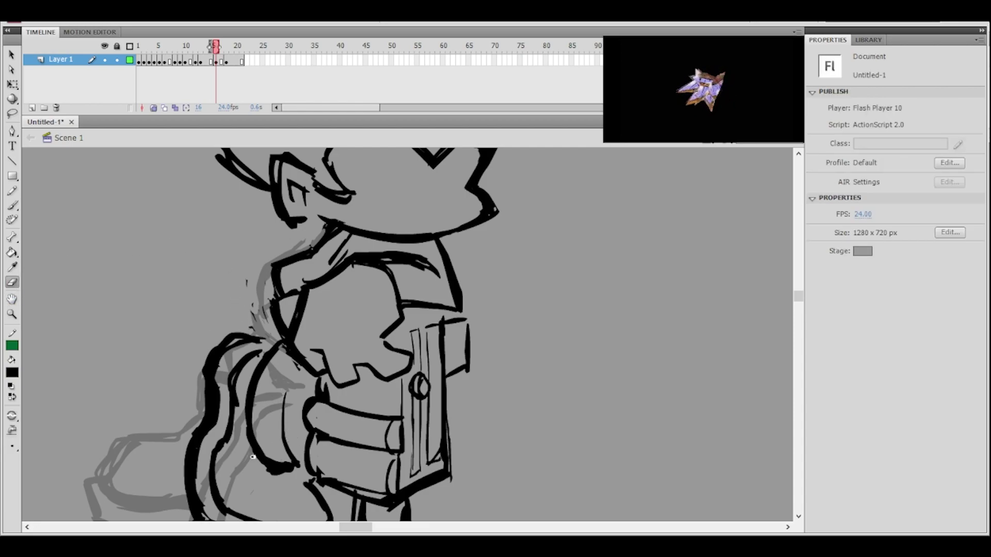
key(ctrl+minus)
key(ctrl+equal)
drag(383, 346, 364, 406)
mouse_move(329, 351)
mouse_down()
mouse_move(307, 391)
mouse_move(306, 442)
mouse_up()
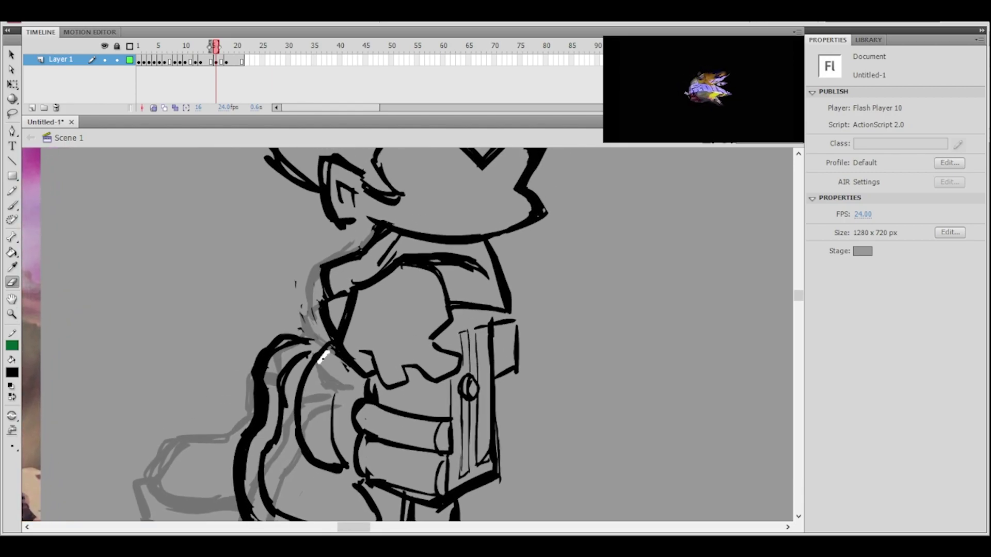
drag(315, 326, 317, 328)
mouse_move(298, 282)
mouse_down()
mouse_move(306, 331)
mouse_move(279, 339)
mouse_move(301, 343)
mouse_up()
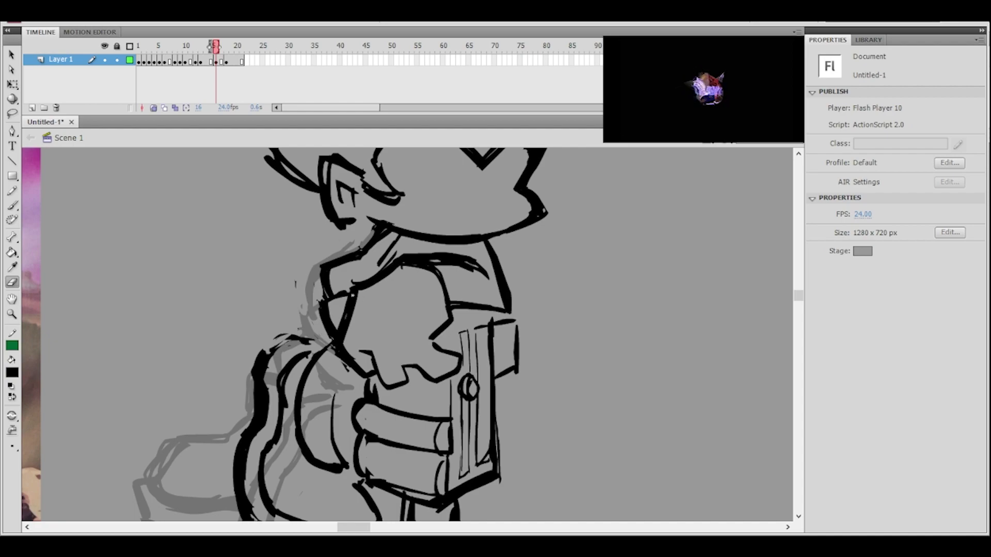
click(13, 205)
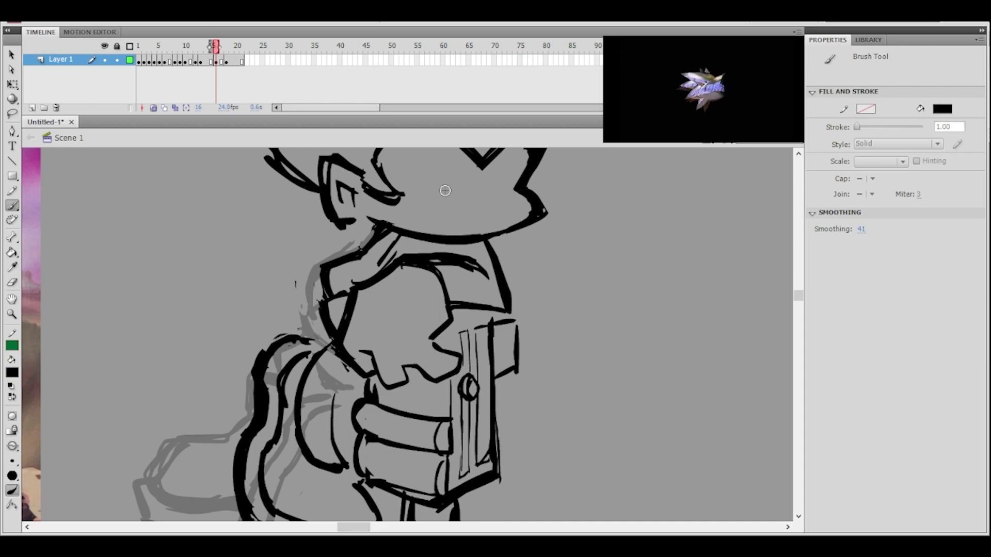
- Thicken the inner curved line beside the fist on the bent leg with black ink and clean up its edges with the eraser
mouse_move(384, 314)
mouse_down()
mouse_move(343, 301)
mouse_move(330, 281)
mouse_move(333, 254)
mouse_up()
drag(343, 317, 330, 323)
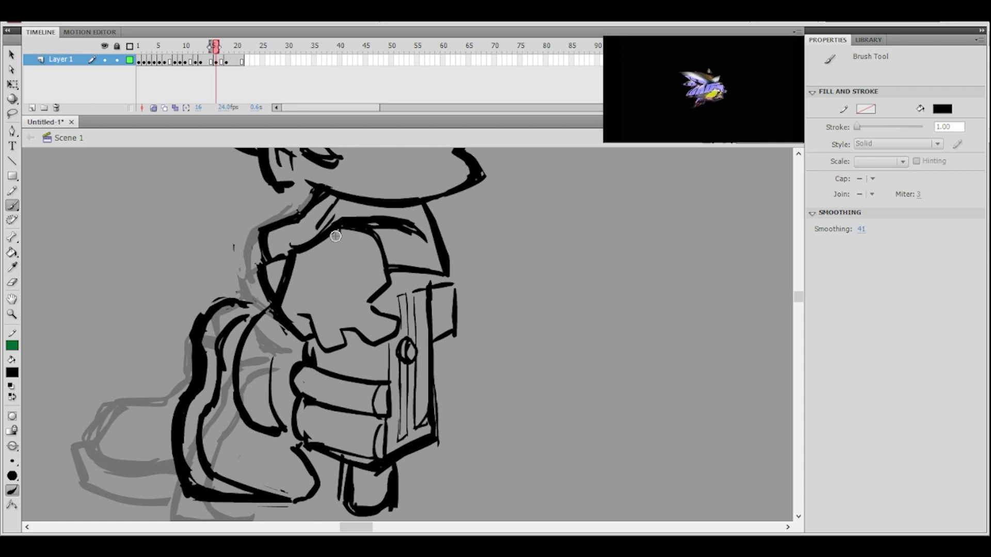
mouse_move(269, 357)
mouse_down()
mouse_move(268, 410)
mouse_move(281, 430)
mouse_up()
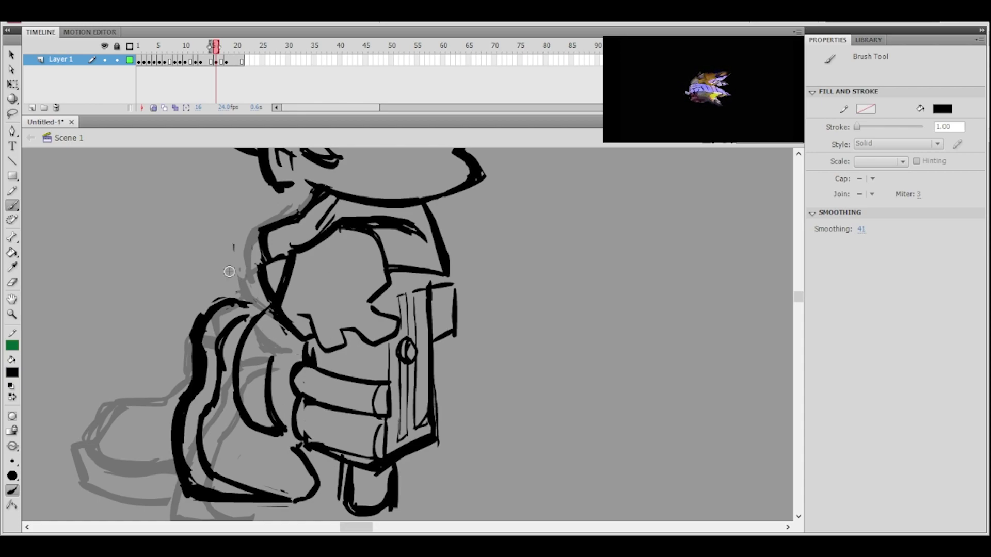
click(12, 283)
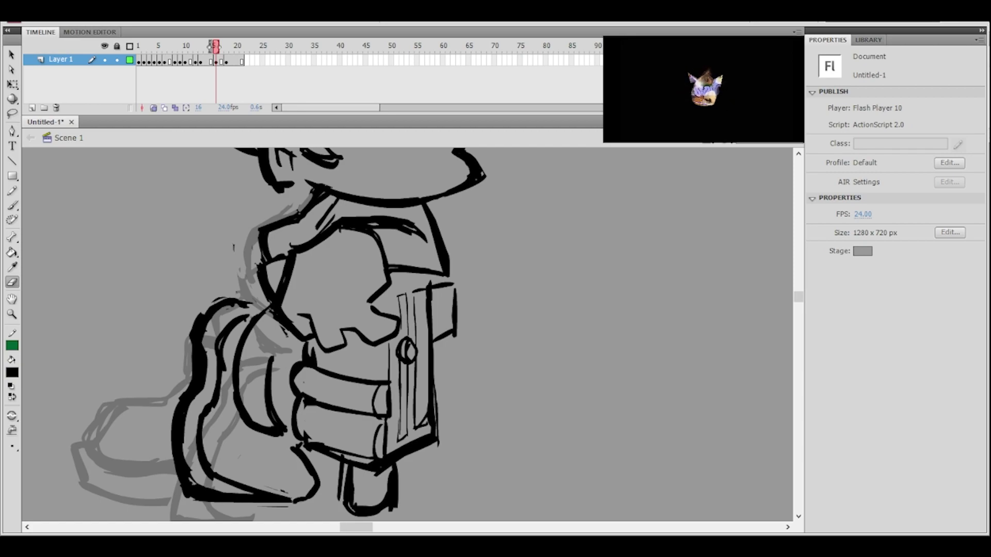
drag(273, 357, 274, 405)
mouse_move(273, 353)
mouse_down()
mouse_move(279, 423)
mouse_move(276, 357)
mouse_move(271, 413)
mouse_move(280, 398)
mouse_move(284, 428)
mouse_up()
- Trim the rough lower edge of the thick curved shape beside the fist with the eraser
ctrl+alt+click(381, 331)
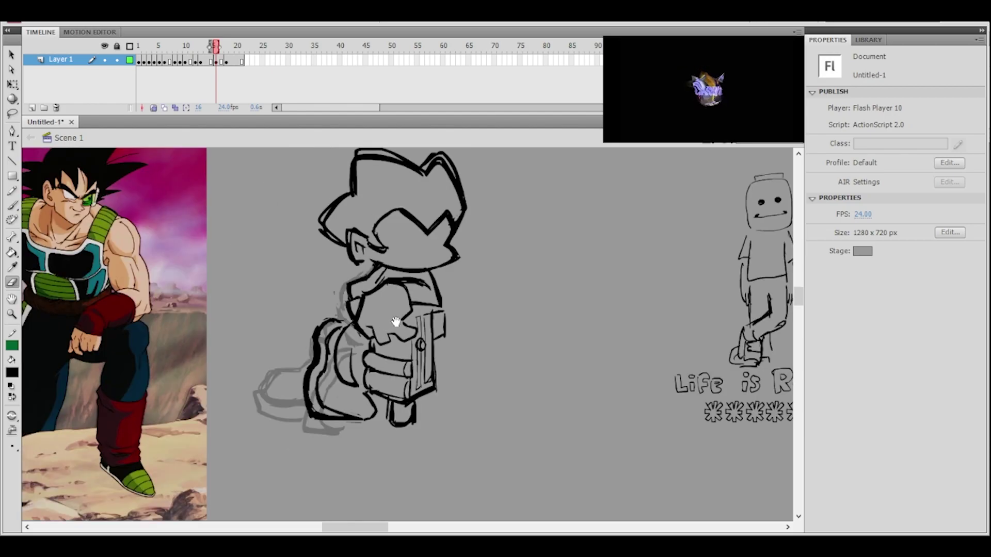
ctrl+click(380, 361)
key(b)
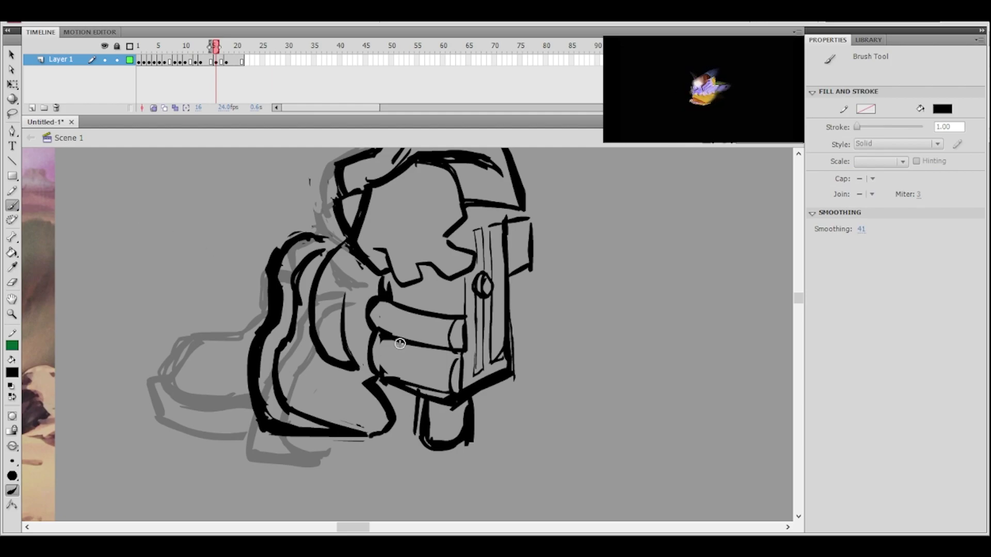
scroll(387, 420, down, 4)
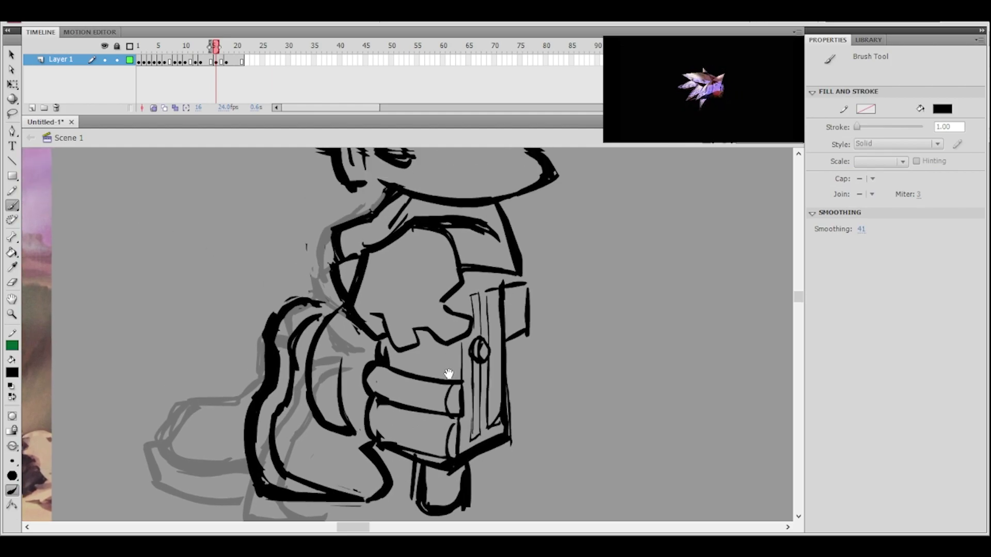
ctrl+click(390, 381)
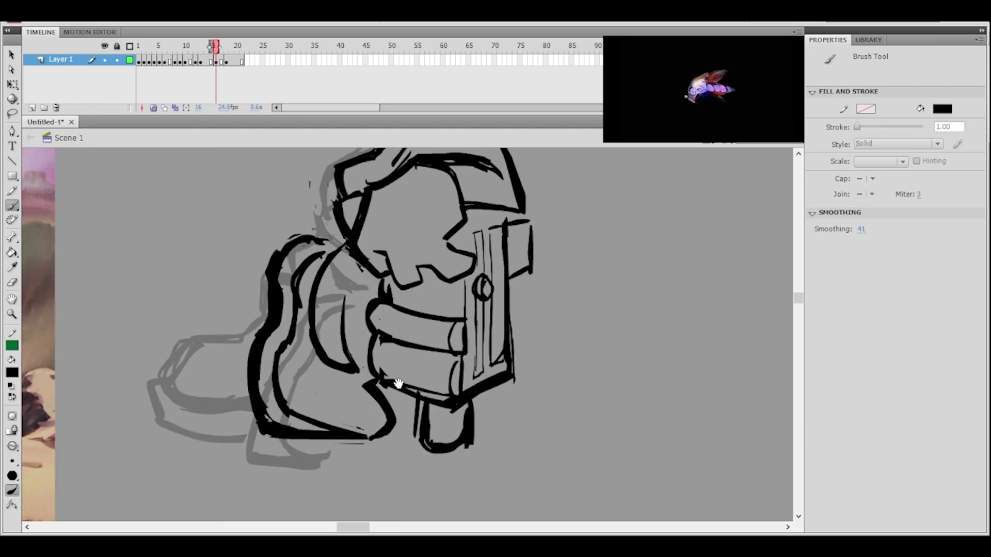
drag(397, 388, 406, 441)
click(12, 282)
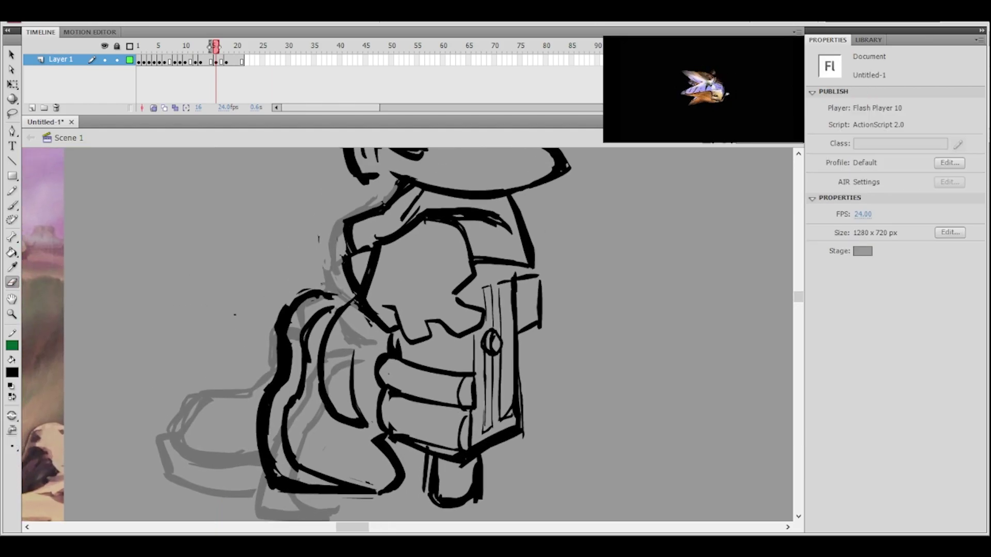
mouse_move(318, 392)
mouse_down()
mouse_move(357, 435)
mouse_move(333, 412)
mouse_move(366, 428)
mouse_up()
key(ctrl+z)
mouse_move(316, 388)
mouse_down()
mouse_move(336, 417)
mouse_move(367, 430)
mouse_up()
drag(449, 268, 359, 301)
- Sketch an angular test shape with a partly filled triangular top in thick black strokes between the reference image and the character
key(b)
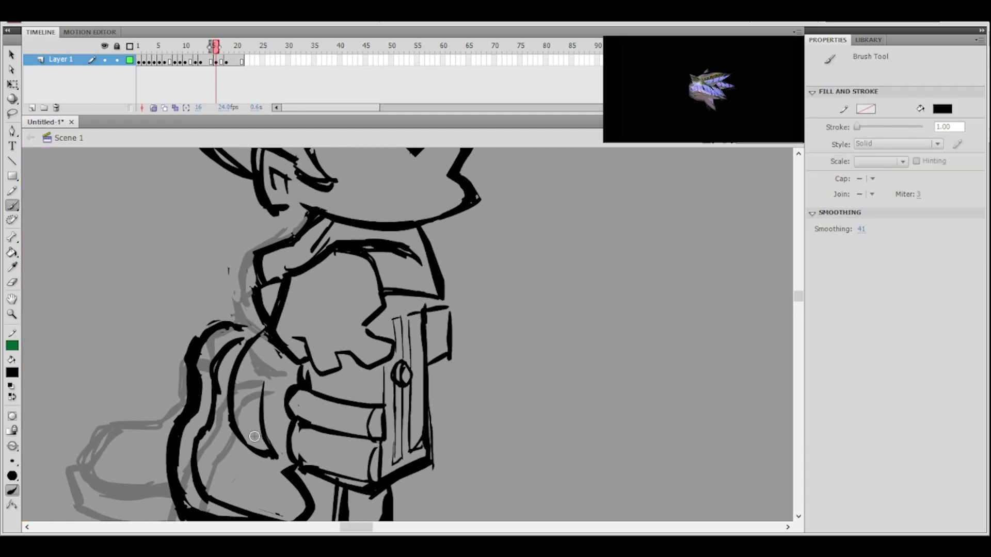
key(ctrl+minus)
key(ctrl+equal)
mouse_move(341, 377)
mouse_down()
mouse_move(395, 350)
mouse_move(491, 386)
mouse_move(461, 352)
mouse_up()
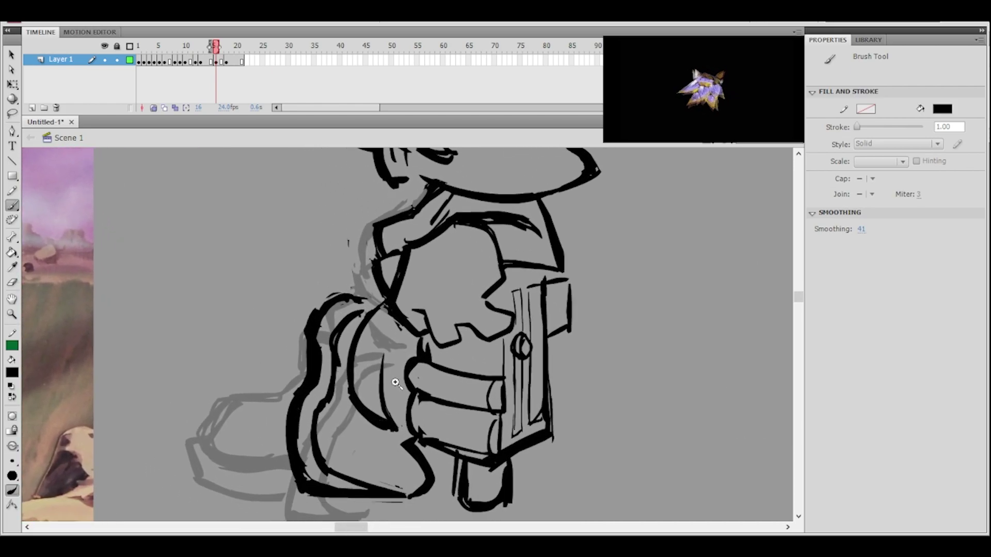
ctrl+alt+click(386, 358)
drag(364, 338, 481, 404)
drag(405, 196, 408, 356)
key(ctrl+z)
drag(421, 199, 399, 273)
mouse_move(431, 192)
mouse_down()
mouse_move(400, 269)
mouse_move(411, 235)
mouse_up()
drag(401, 271, 398, 350)
mouse_move(400, 269)
mouse_down()
mouse_move(443, 275)
mouse_move(423, 271)
mouse_move(454, 288)
mouse_move(442, 332)
mouse_up()
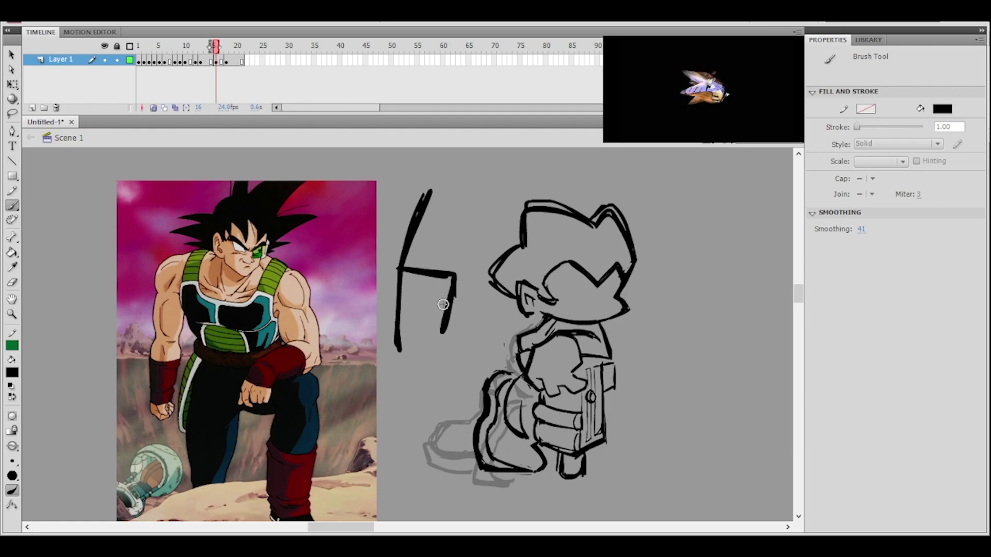
mouse_move(431, 201)
mouse_down()
mouse_move(460, 269)
mouse_move(430, 265)
mouse_move(433, 202)
mouse_up()
key(space)
mouse_move(548, 231)
mouse_down()
mouse_move(511, 222)
mouse_move(512, 262)
mouse_up()
mouse_move(377, 281)
mouse_down()
mouse_move(378, 253)
mouse_move(393, 239)
mouse_up()
key(space)
drag(559, 240, 508, 234)
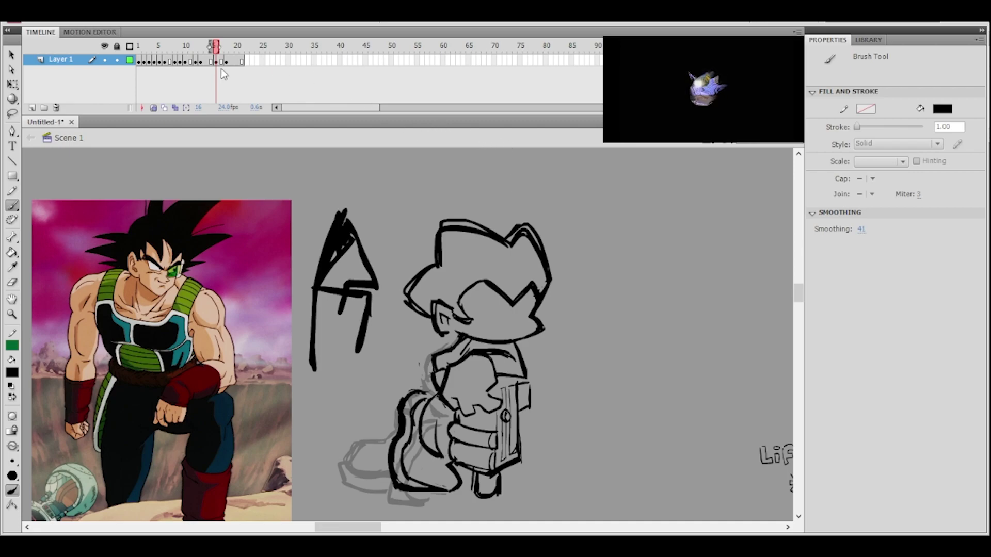
- Lasso the angular test shape beside the reference image and delete it
click(12, 112)
mouse_move(371, 199)
mouse_down()
mouse_move(338, 178)
mouse_move(294, 378)
mouse_move(369, 363)
mouse_move(386, 266)
mouse_move(360, 196)
mouse_move(305, 309)
mouse_move(376, 349)
mouse_move(390, 294)
mouse_up()
key(ctrl+z)
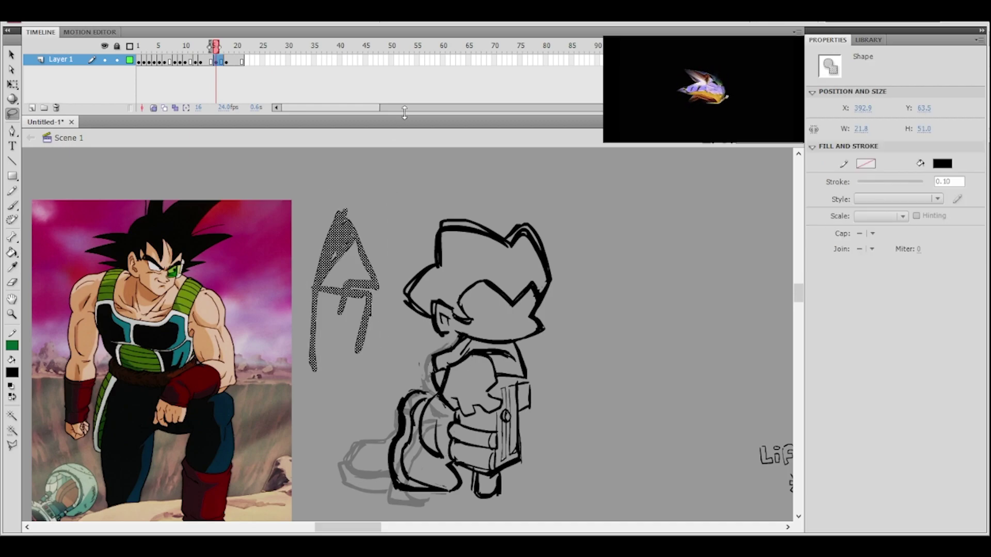
key(Delete)
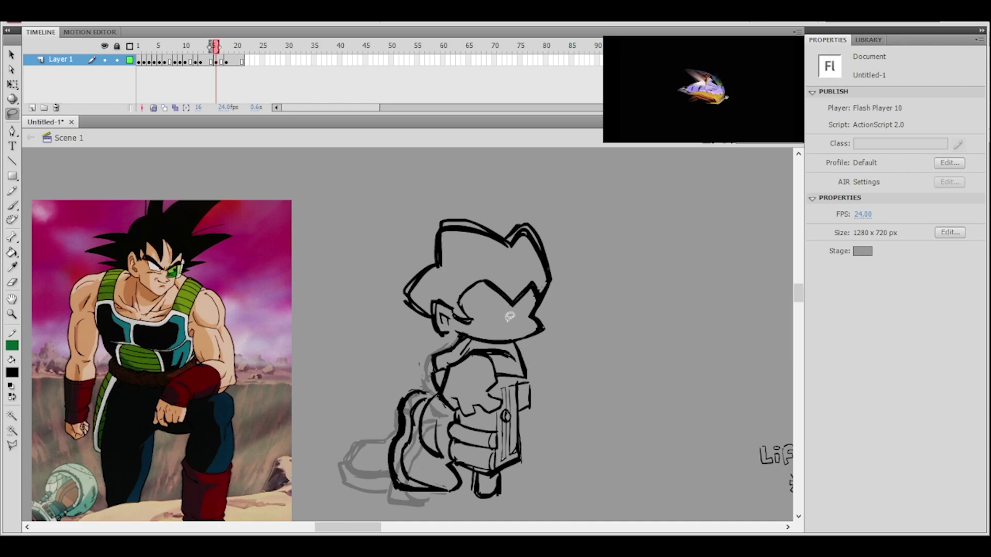
key(ctrl+equal)
click(16, 283)
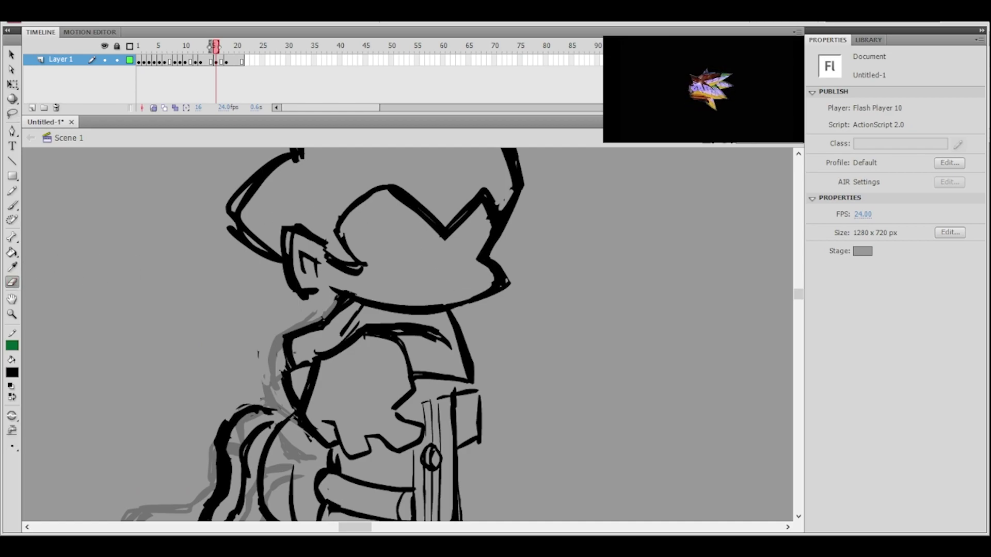
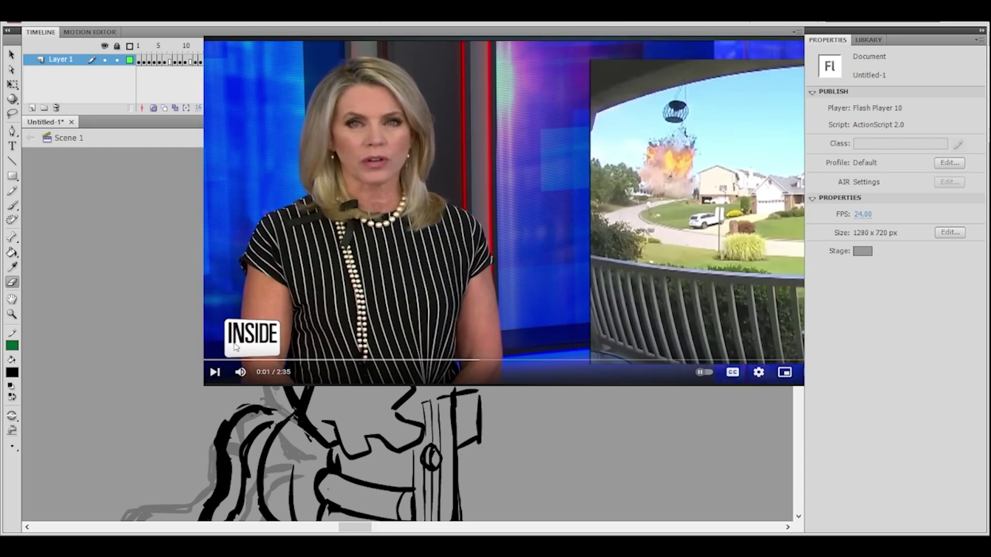
- Skip the overlaid news video ahead to 0:31
drag(222, 360, 246, 360)
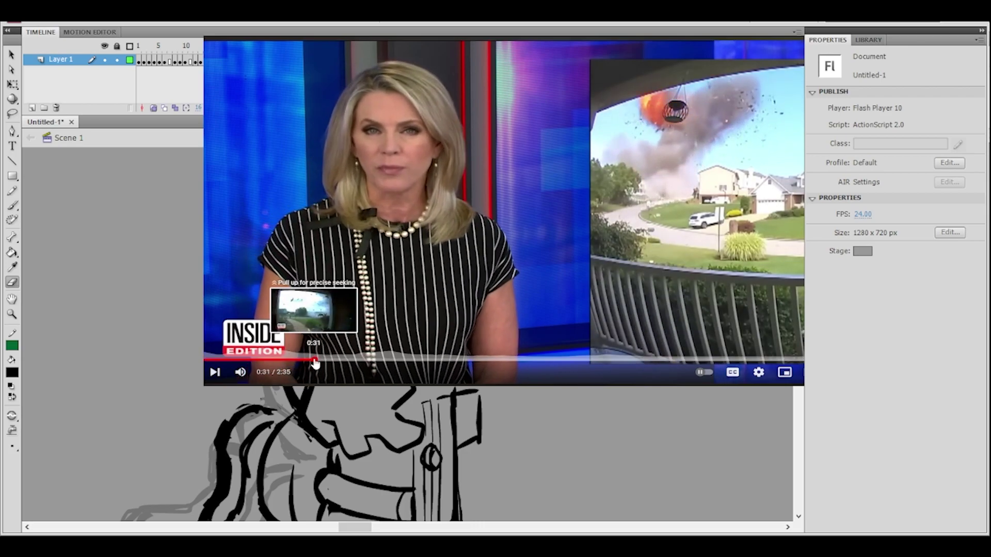
- Skim ahead through the Inside Edition explosion report to find the porch-camera footage
click(317, 360)
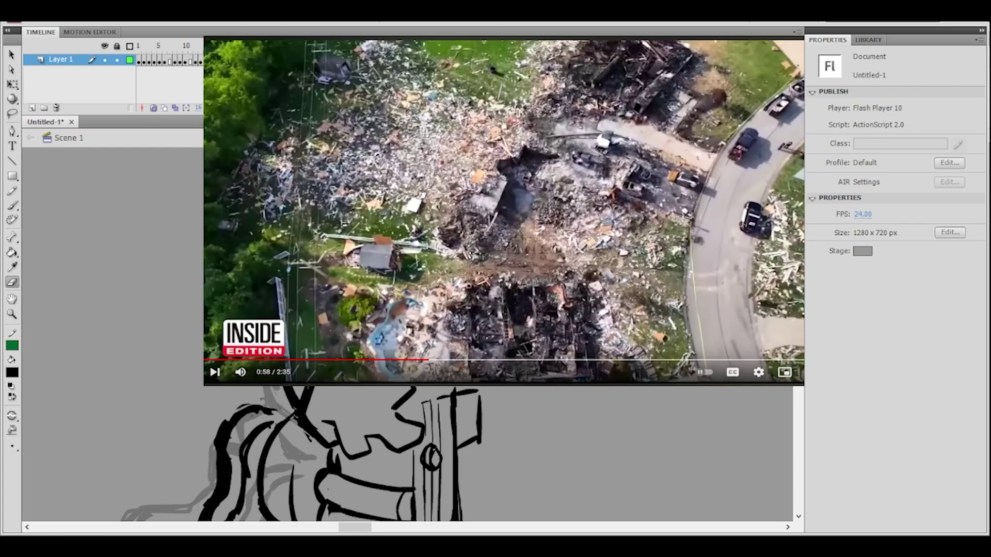
click(533, 360)
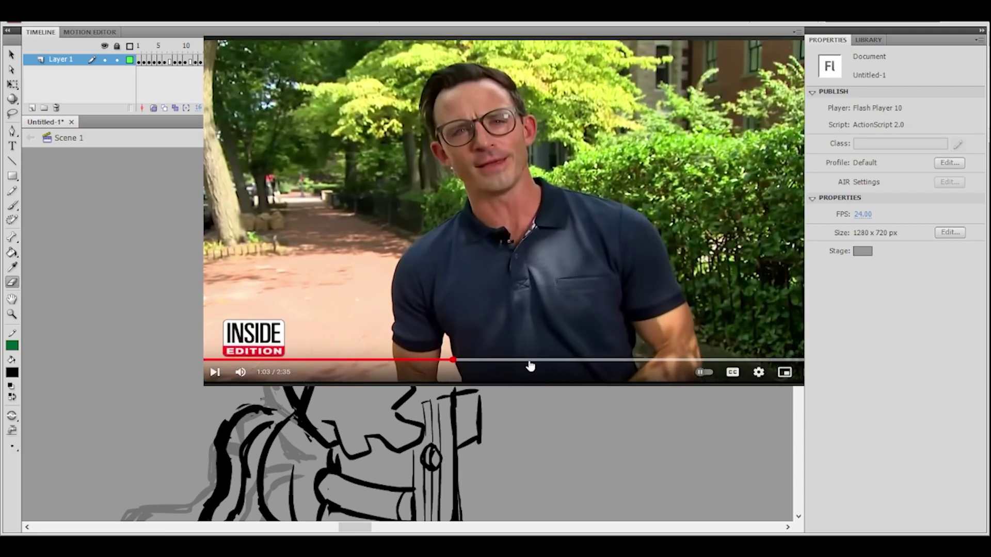
click(573, 360)
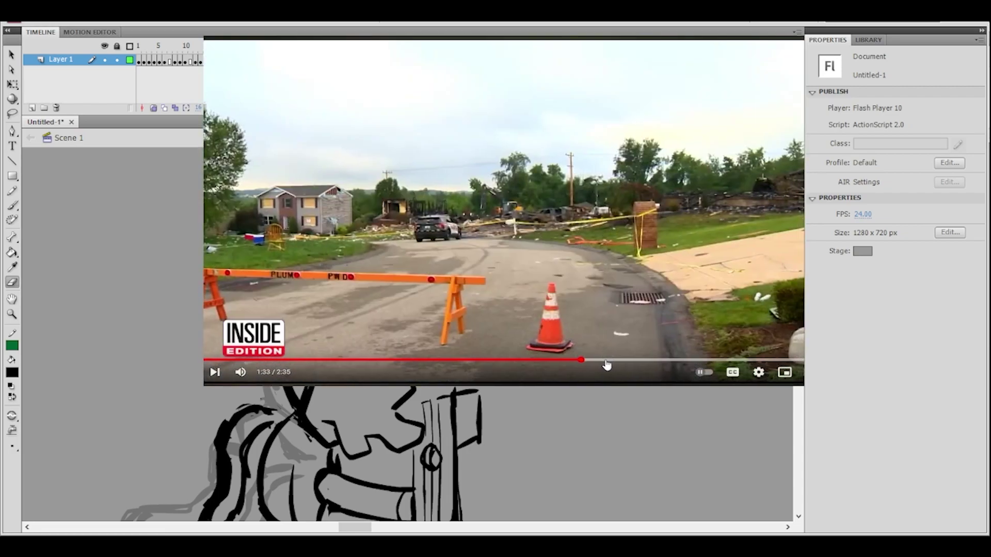
drag(576, 361, 600, 365)
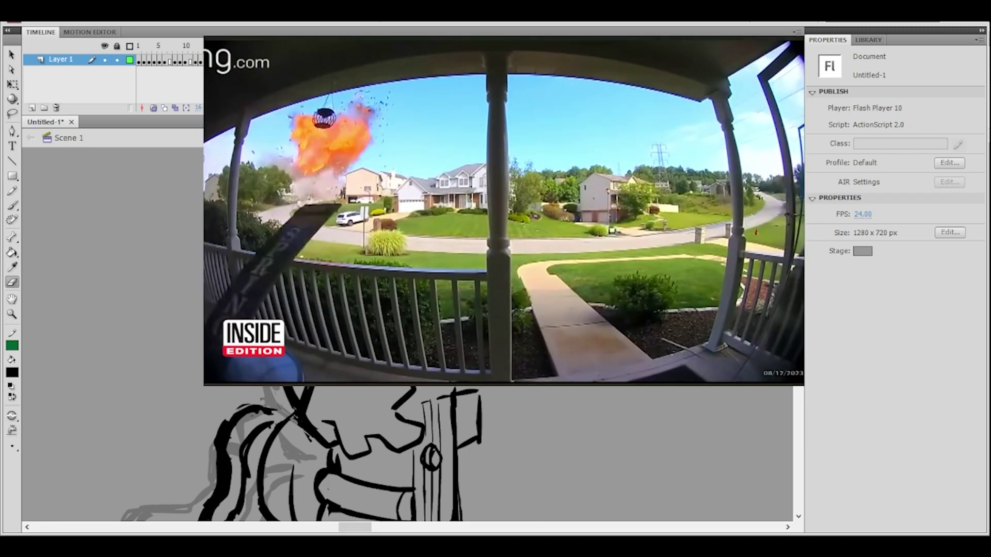
- Replay the porch-camera explosion footage at about 1:39 to 1:42 and view the aerial shots of the damage
click(604, 360)
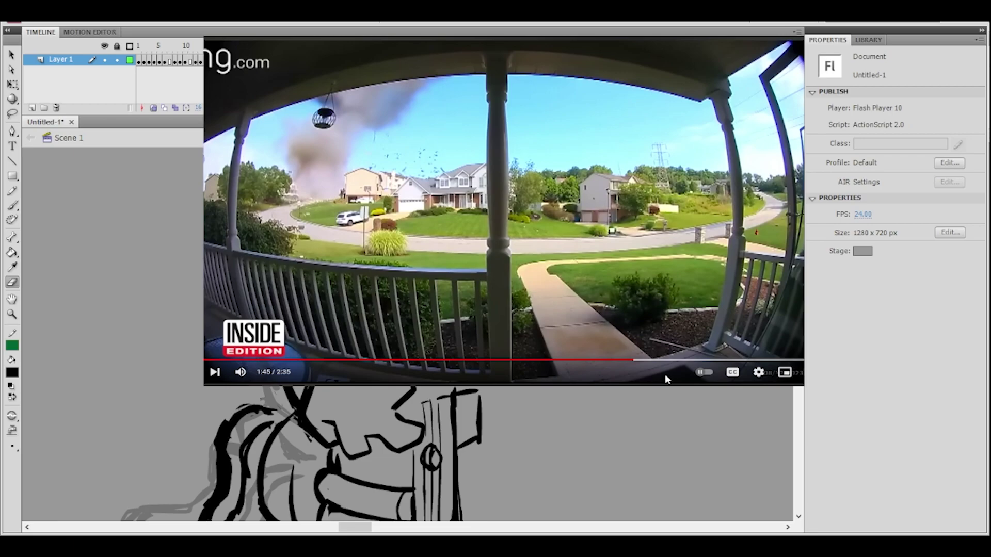
drag(620, 361, 619, 362)
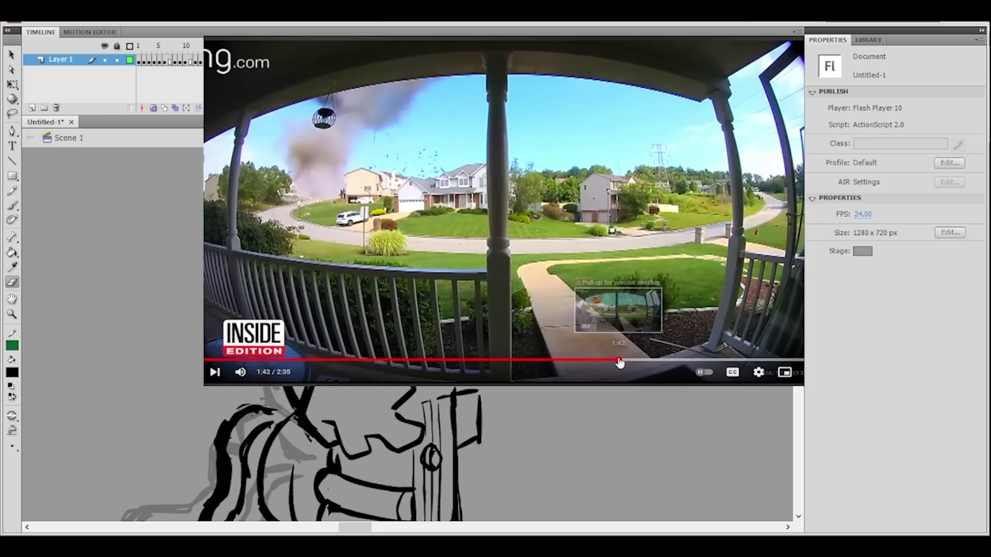
click(592, 361)
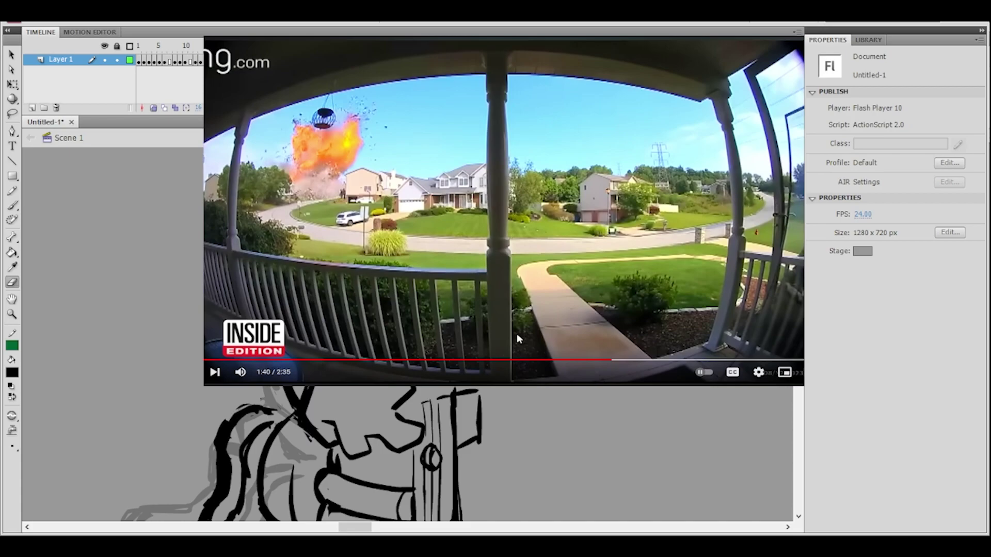
drag(602, 365, 601, 365)
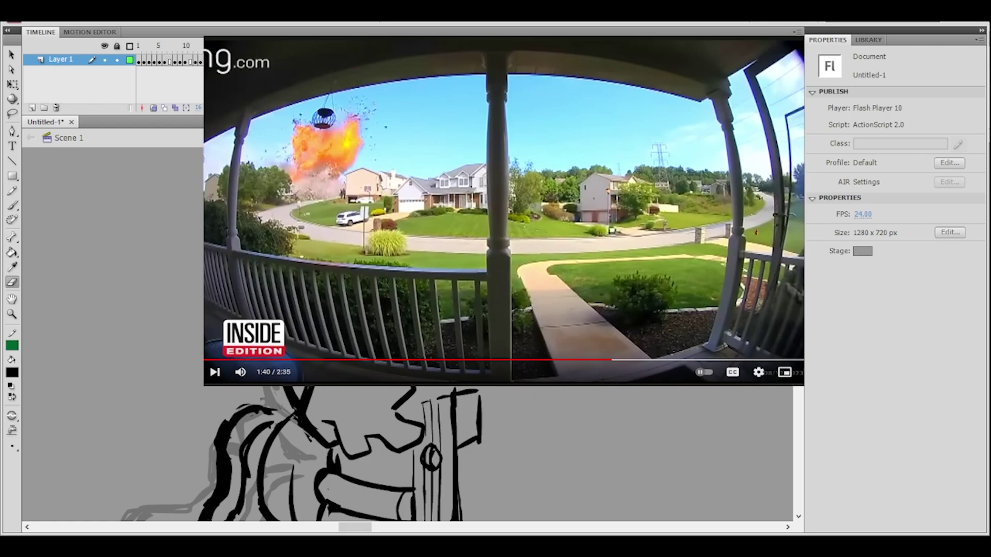
drag(609, 362, 603, 365)
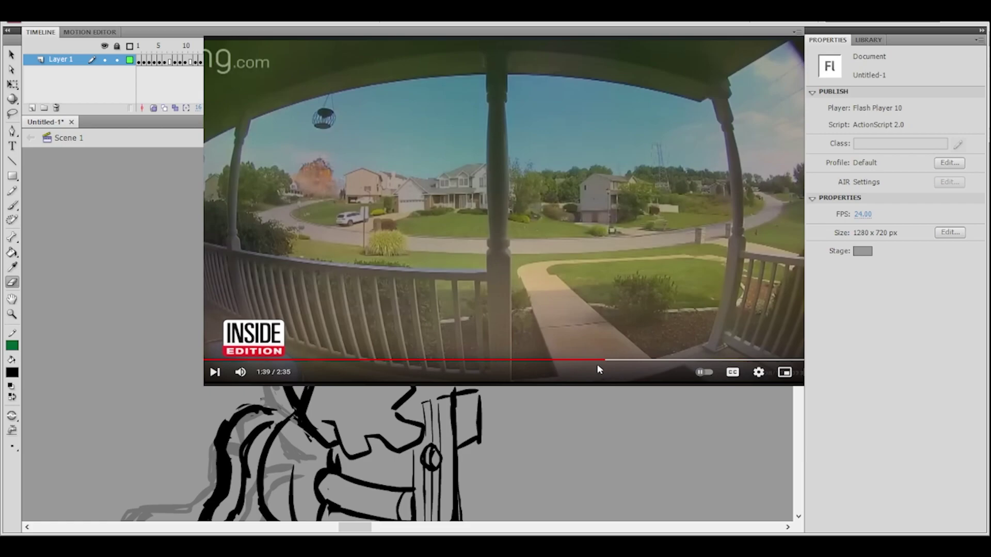
click(550, 296)
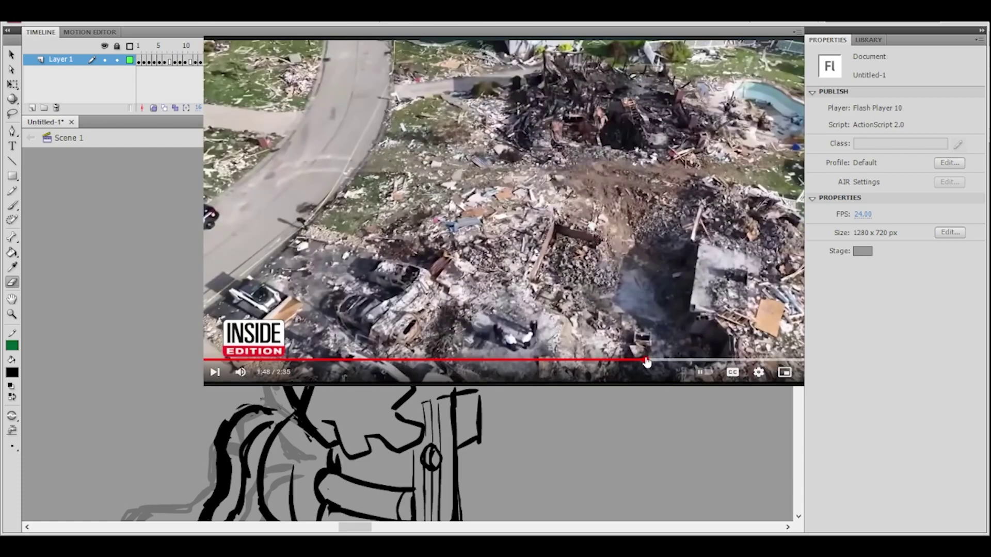
click(645, 361)
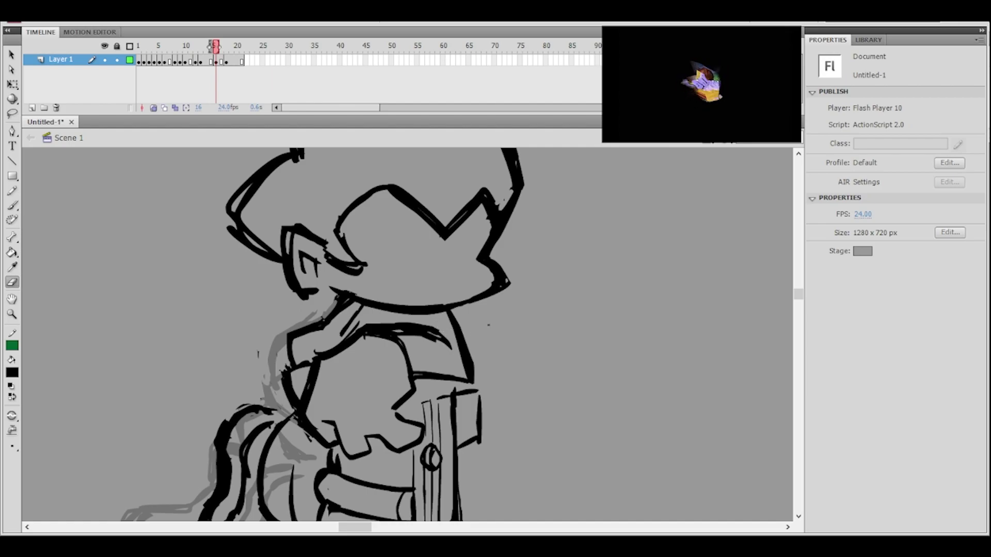
- Insert extra frames at frame 17 on Layer 1 to lengthen the hold, and select the keyframe at frame 19
mouse_move(509, 367)
mouse_down()
mouse_move(498, 276)
mouse_move(486, 304)
mouse_up()
ctrl+alt+click(503, 297)
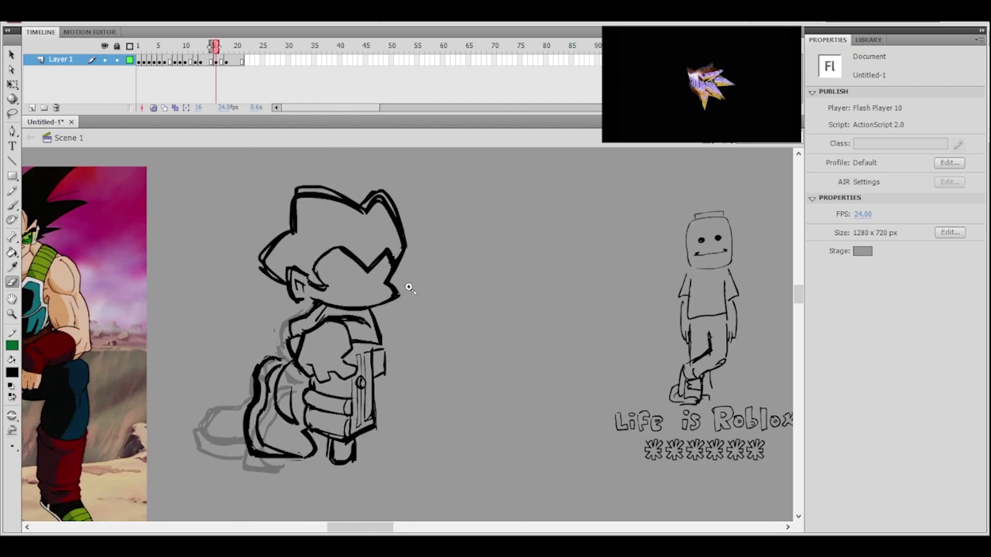
click(421, 279)
scroll(415, 284, down, 2)
click(11, 205)
mouse_move(424, 326)
mouse_down()
mouse_move(481, 311)
mouse_move(374, 293)
mouse_up()
ctrl+alt+click(407, 300)
ctrl+click(388, 355)
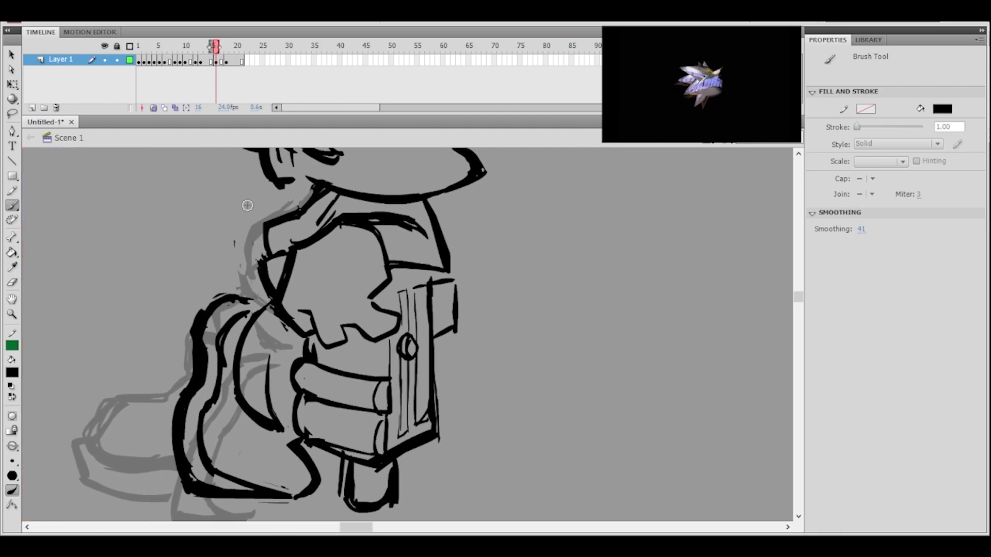
click(221, 61)
key(F5)
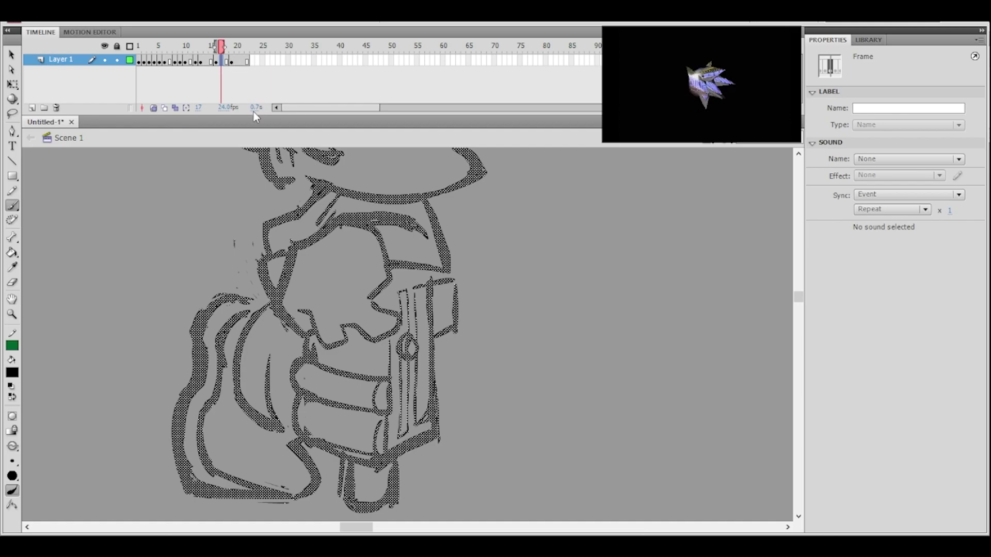
click(231, 61)
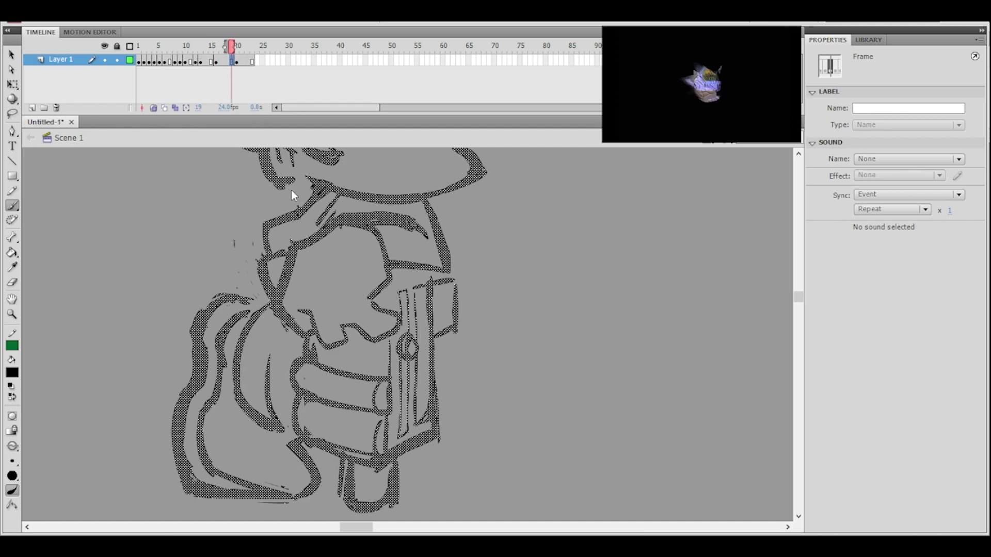
- Lasso the character's bent leg behind the large hand on frame 19 and delete it
click(13, 113)
drag(337, 344, 322, 313)
click(309, 423)
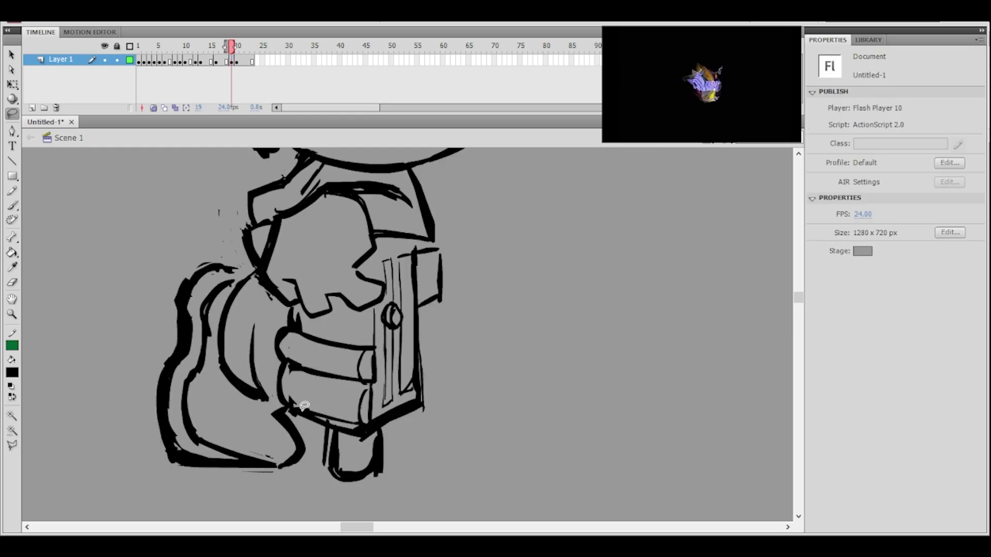
drag(330, 327, 321, 344)
mouse_move(361, 309)
mouse_down()
mouse_move(356, 329)
mouse_move(337, 297)
mouse_up()
ctrl+alt+click(367, 323)
ctrl+click(376, 326)
mouse_move(282, 276)
mouse_down()
mouse_move(298, 292)
mouse_move(312, 408)
mouse_move(345, 443)
mouse_move(276, 507)
mouse_move(206, 258)
mouse_up()
key(Delete)
ctrl+alt+click(404, 328)
ctrl+click(398, 333)
drag(398, 339, 365, 338)
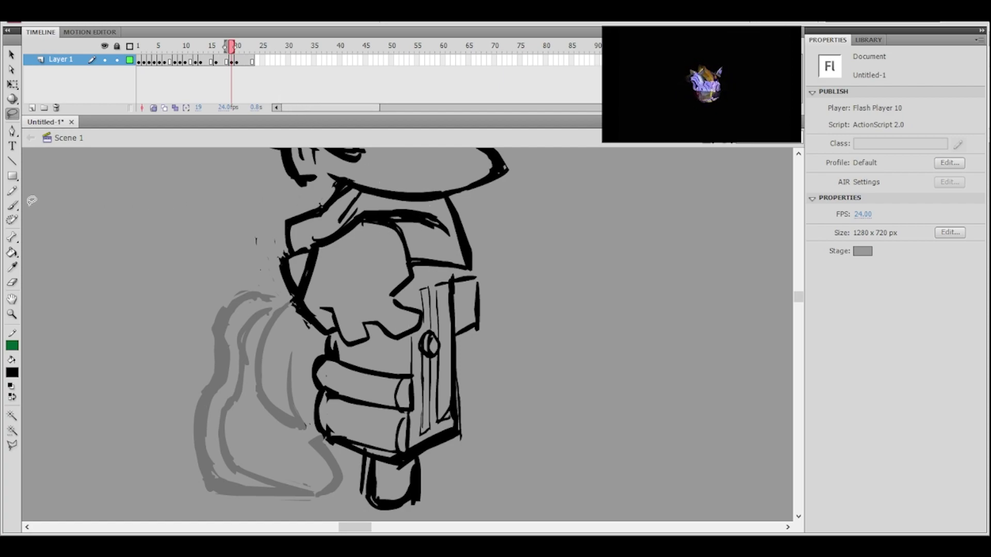
- Erase stray marks and rough line edges beside the character's back and arm on frame 19
key(b)
key(e)
mouse_move(255, 222)
mouse_down()
mouse_move(254, 284)
mouse_move(272, 227)
mouse_move(278, 278)
mouse_up()
drag(309, 331, 305, 322)
mouse_move(431, 279)
mouse_down()
mouse_move(429, 287)
mouse_move(408, 278)
mouse_up()
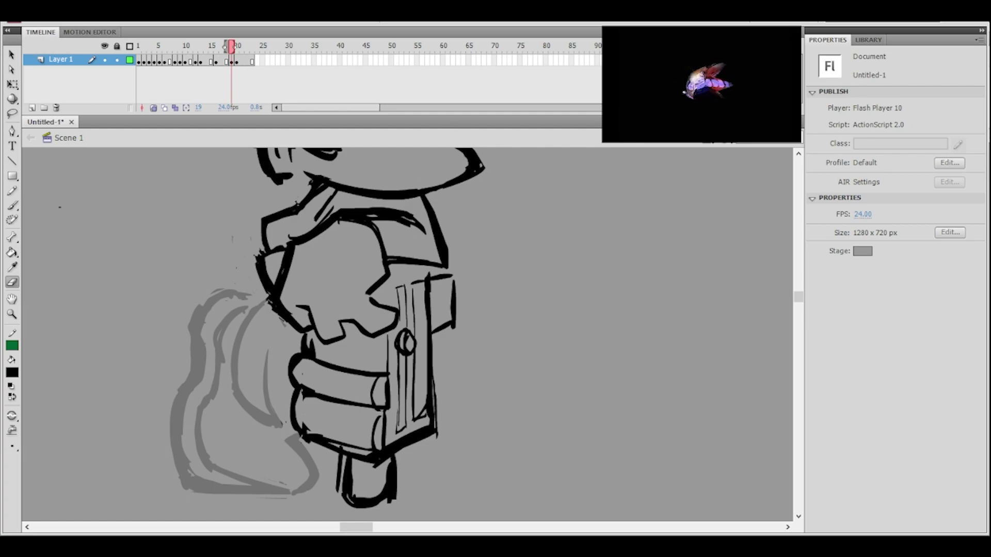
key(b)
key(e)
drag(260, 257, 267, 293)
key(ctrl+z)
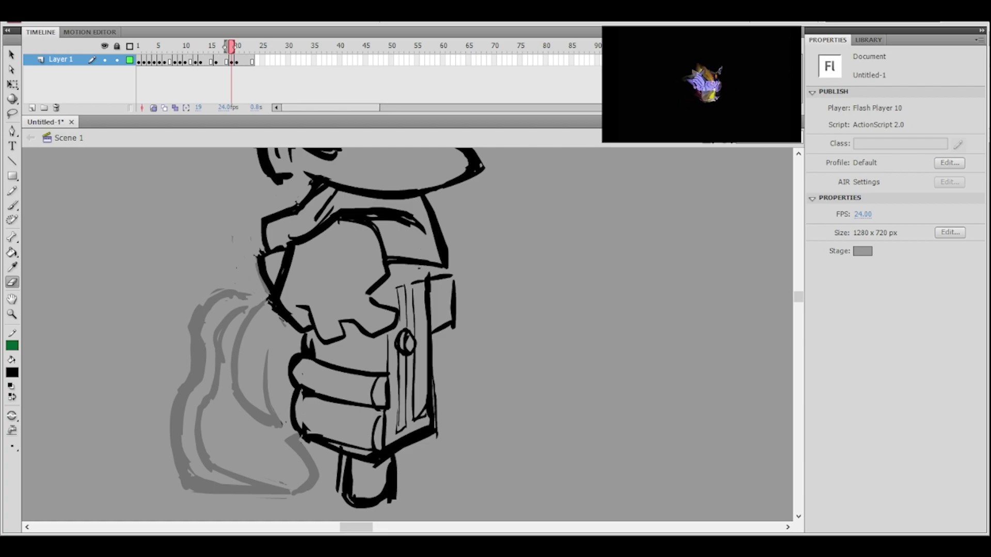
- Try to brush a new leg outline sloping down behind the character on frame 19
click(12, 205)
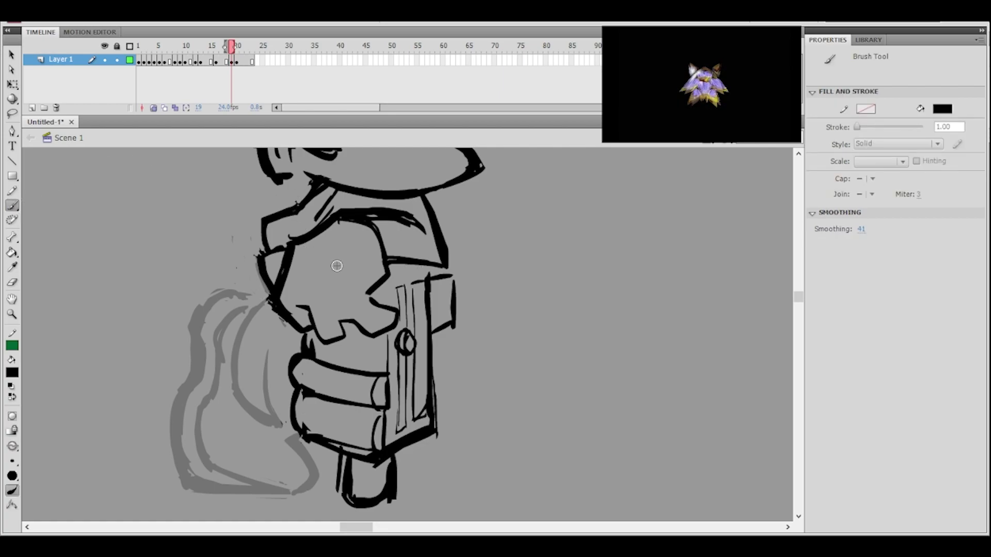
key(space)
mouse_move(435, 261)
mouse_down()
mouse_move(442, 329)
mouse_move(455, 244)
mouse_move(469, 303)
mouse_move(453, 283)
mouse_up()
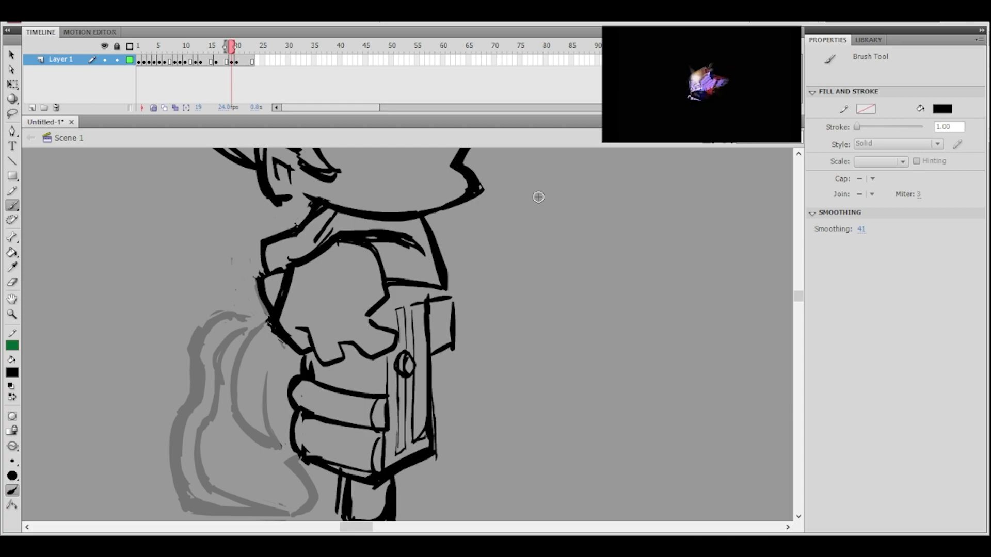
drag(395, 334, 429, 315)
ctrl+shift+click(429, 315)
mouse_move(392, 344)
mouse_down()
mouse_move(408, 334)
mouse_move(429, 344)
mouse_up()
ctrl+click(409, 342)
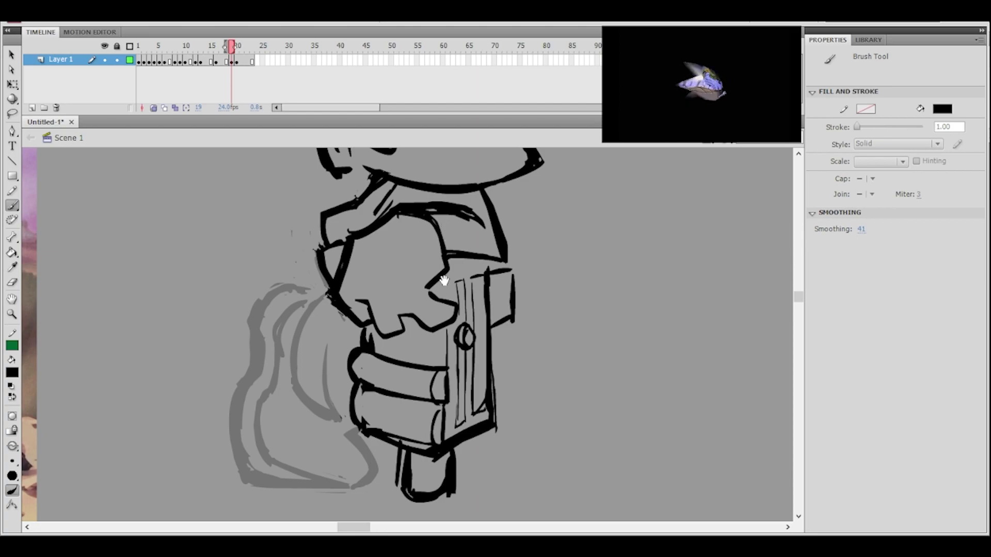
drag(443, 277, 494, 260)
drag(346, 264, 249, 408)
key(ctrl+z)
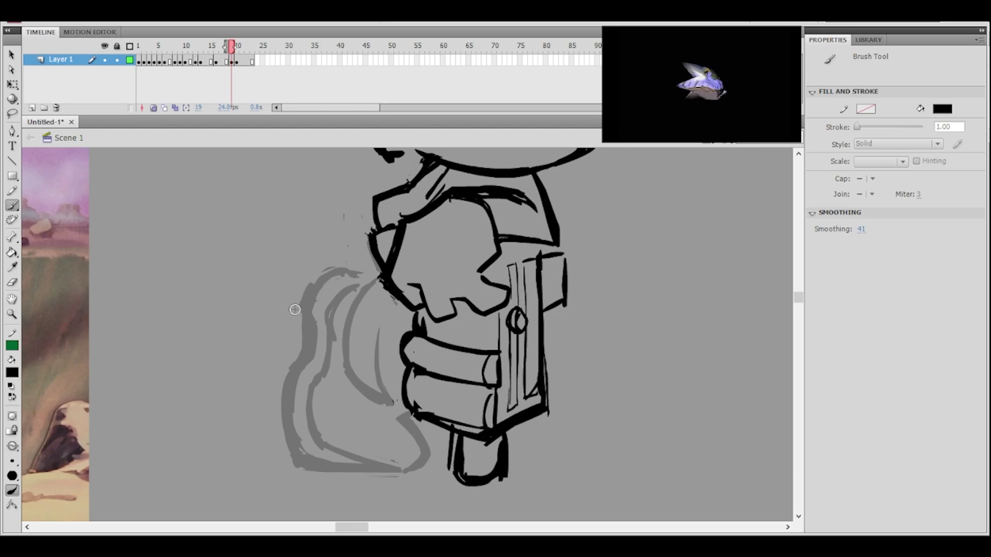
- Compare the character's leg poses across frames 15 to 19 at a wider view
key(ctrl+minus)
drag(494, 213, 459, 268)
mouse_move(227, 51)
mouse_down()
mouse_move(197, 52)
mouse_move(233, 55)
mouse_move(211, 62)
mouse_up()
key(space)
drag(464, 296, 453, 308)
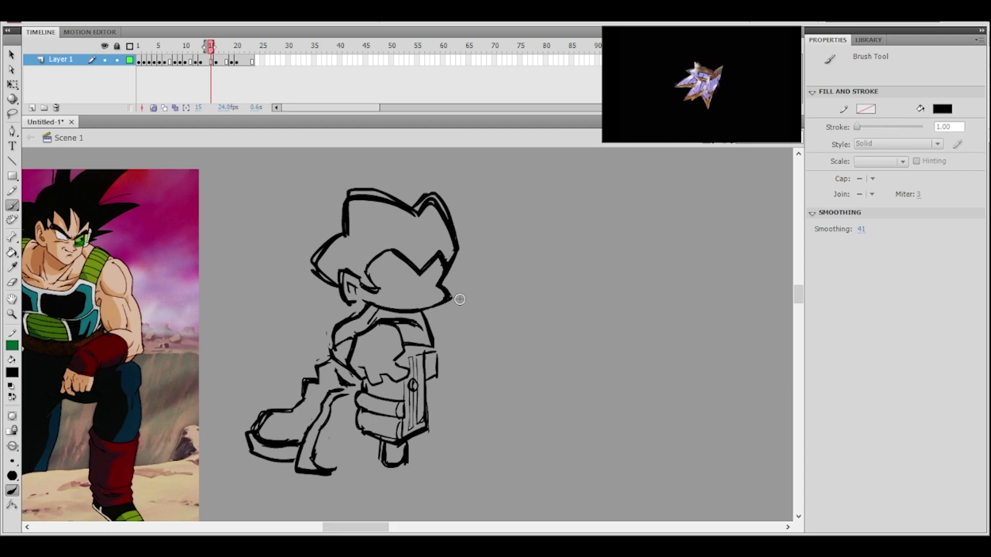
click(216, 54)
mouse_move(216, 50)
mouse_down()
mouse_move(204, 49)
mouse_move(229, 50)
mouse_up()
key(comma)
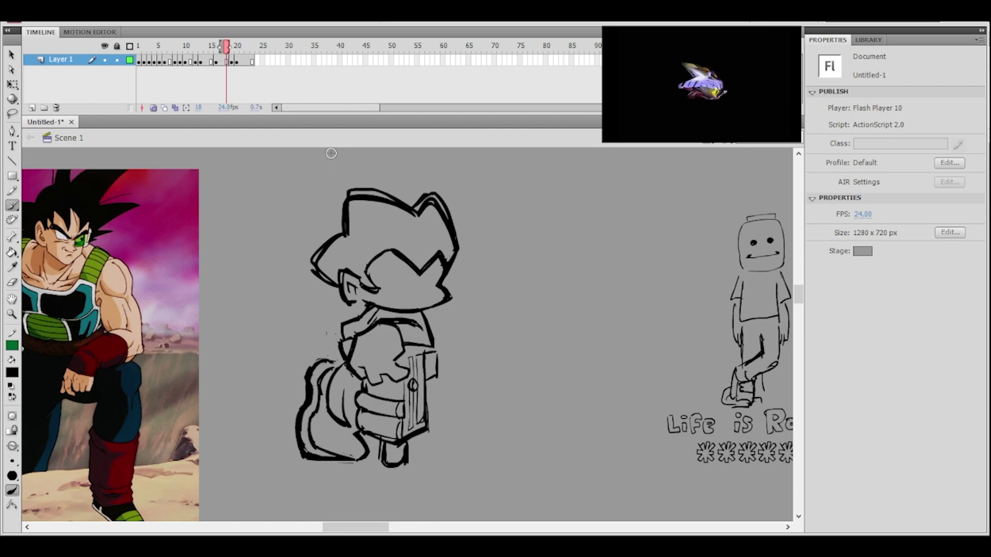
mouse_move(219, 47)
mouse_down()
mouse_move(212, 51)
mouse_move(230, 51)
mouse_up()
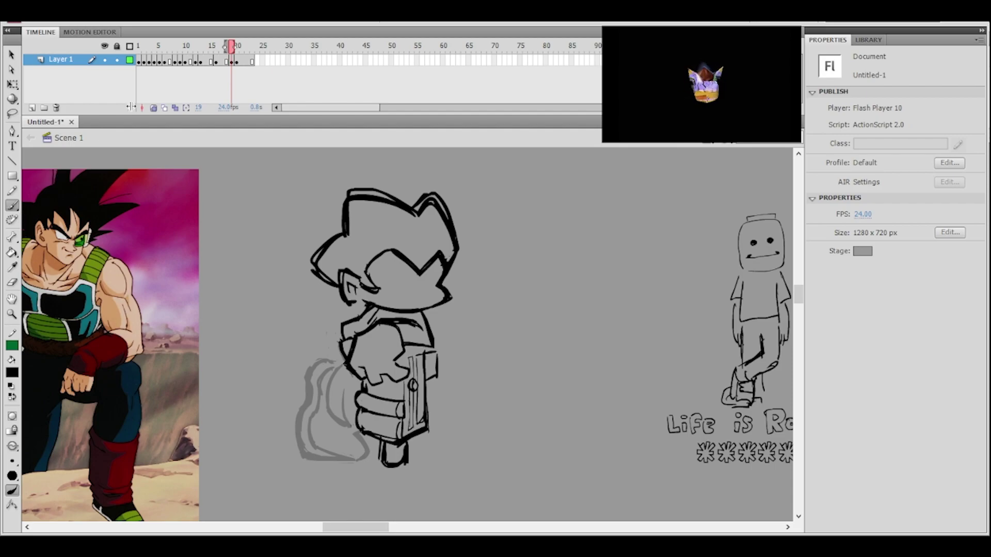
- Brush a sloping leg line and a flat ground line behind the character's previous leg pose on frame 19
ctrl+shift+click(460, 314)
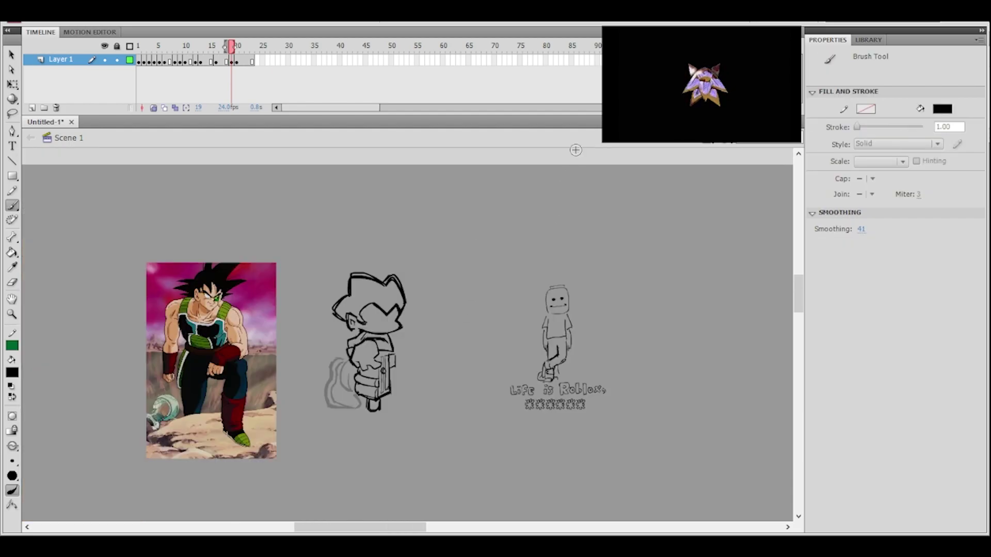
ctrl+click(413, 344)
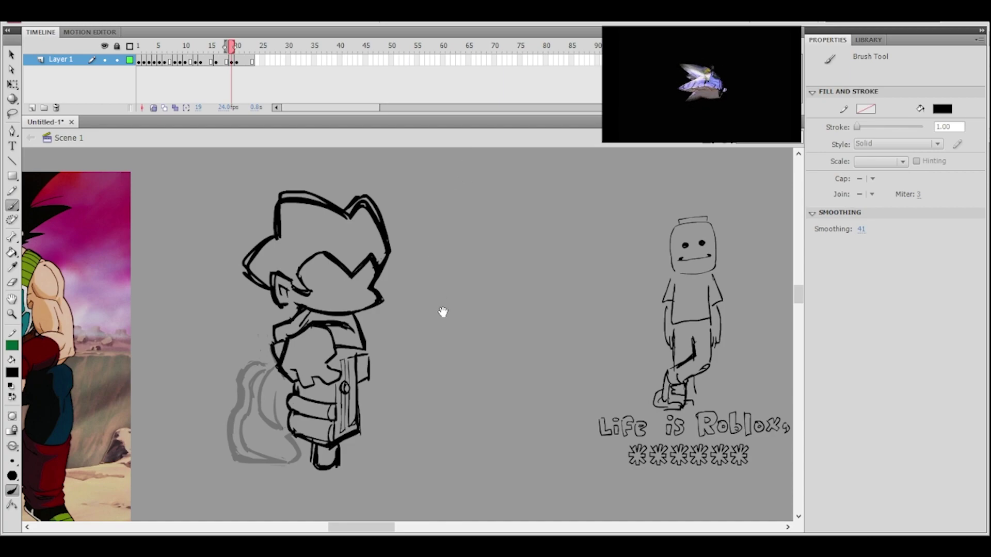
drag(442, 319, 413, 302)
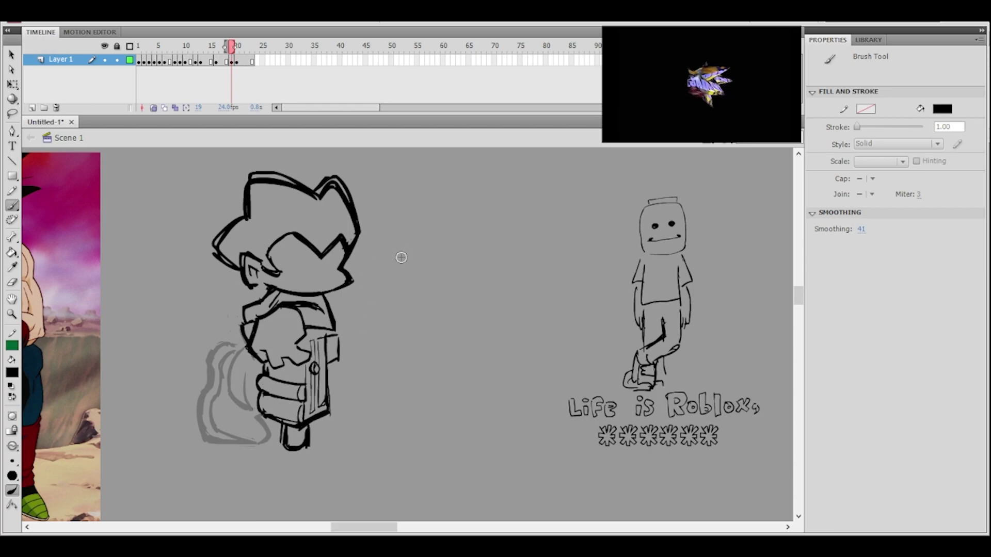
drag(316, 340, 380, 330)
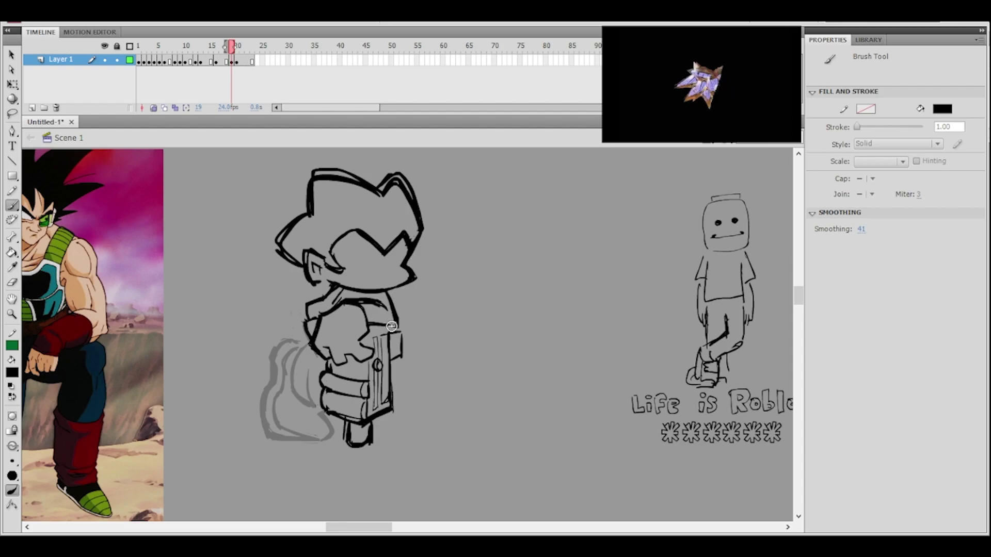
drag(364, 356, 381, 372)
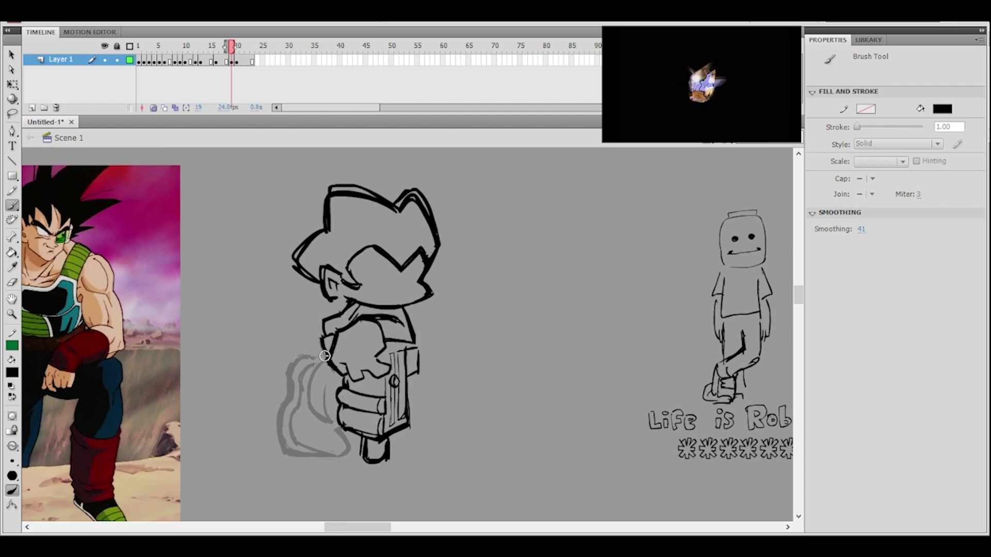
drag(217, 47, 231, 48)
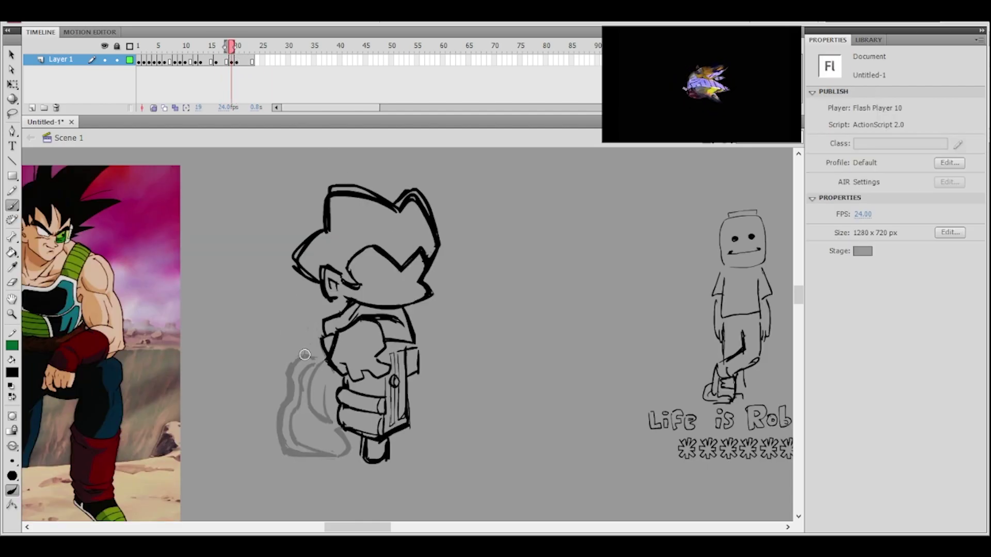
mouse_move(281, 366)
mouse_down()
mouse_move(253, 443)
mouse_move(295, 454)
mouse_up()
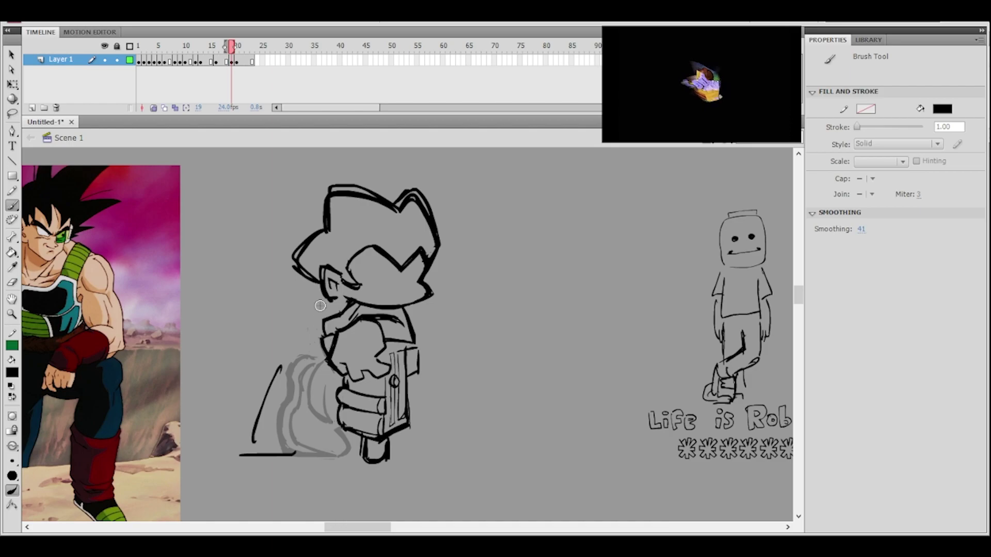
- Brush the thigh's top edge, thicken the sloping leg line and add short knee and shin marks on frame 19
mouse_move(282, 367)
mouse_down()
mouse_move(260, 443)
mouse_move(272, 389)
mouse_move(315, 365)
mouse_up()
key(ctrl+z)
mouse_move(261, 433)
mouse_down()
mouse_move(292, 375)
mouse_move(257, 445)
mouse_move(298, 376)
mouse_move(332, 376)
mouse_move(247, 444)
mouse_up()
drag(274, 403, 242, 453)
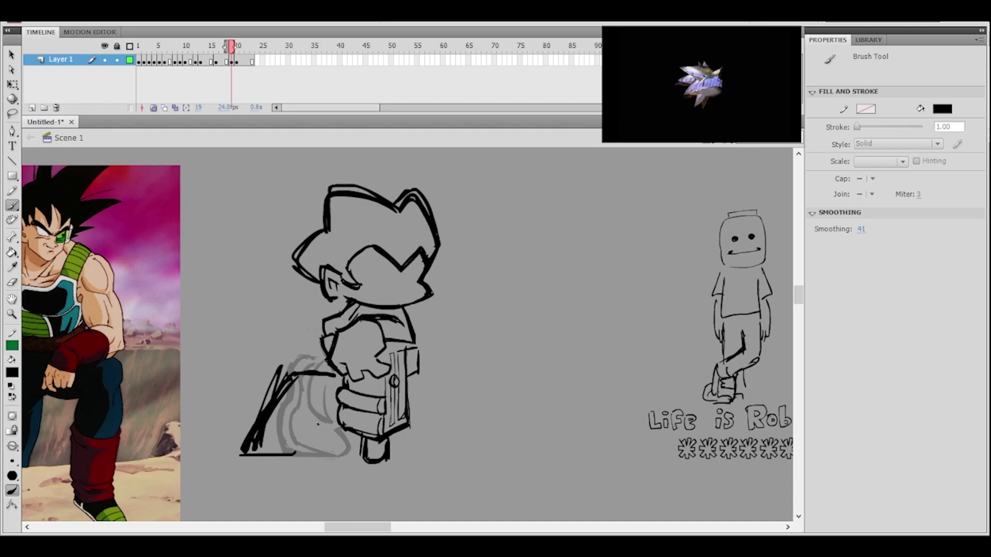
drag(310, 434, 316, 456)
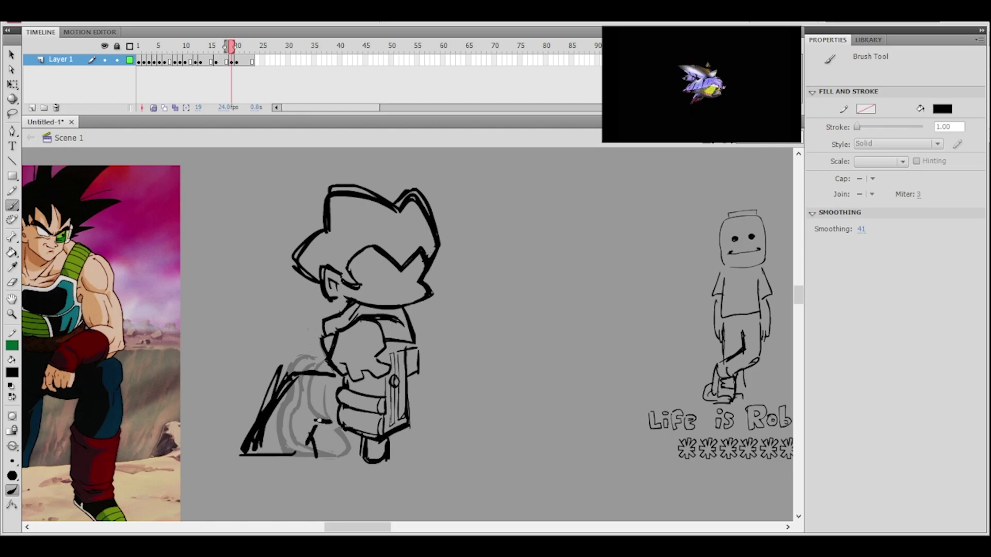
- Erase the excess outer strokes of the sloping leg line to leave one clean curved edge
click(12, 282)
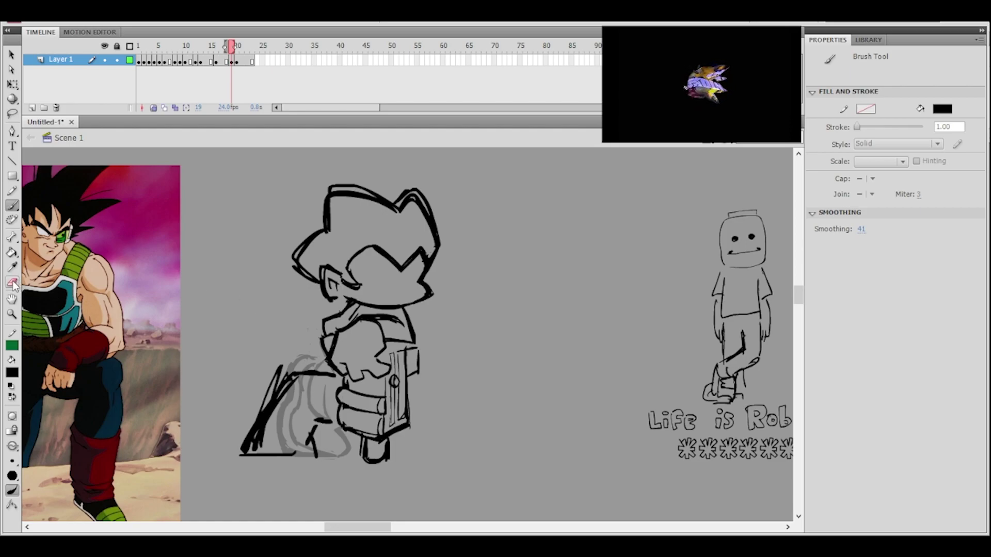
mouse_move(283, 366)
mouse_down()
mouse_move(234, 451)
mouse_move(288, 366)
mouse_move(247, 423)
mouse_move(239, 466)
mouse_up()
key(ctrl+z)
mouse_move(254, 422)
mouse_down()
mouse_move(258, 405)
mouse_move(252, 450)
mouse_move(294, 361)
mouse_up()
- Brush the front foot's ground line and the small heel outline behind the sloping leg
click(11, 205)
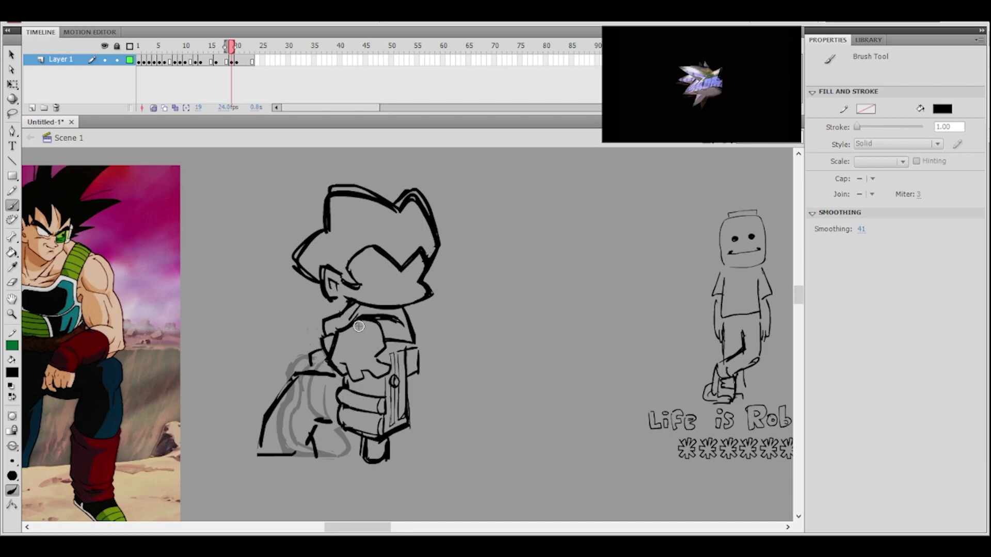
drag(316, 455, 353, 453)
key(ctrl+z)
mouse_move(242, 454)
mouse_down()
mouse_move(251, 418)
mouse_move(266, 411)
mouse_up()
key(ctrl+z)
key(ctrl+z)
key(ctrl+z)
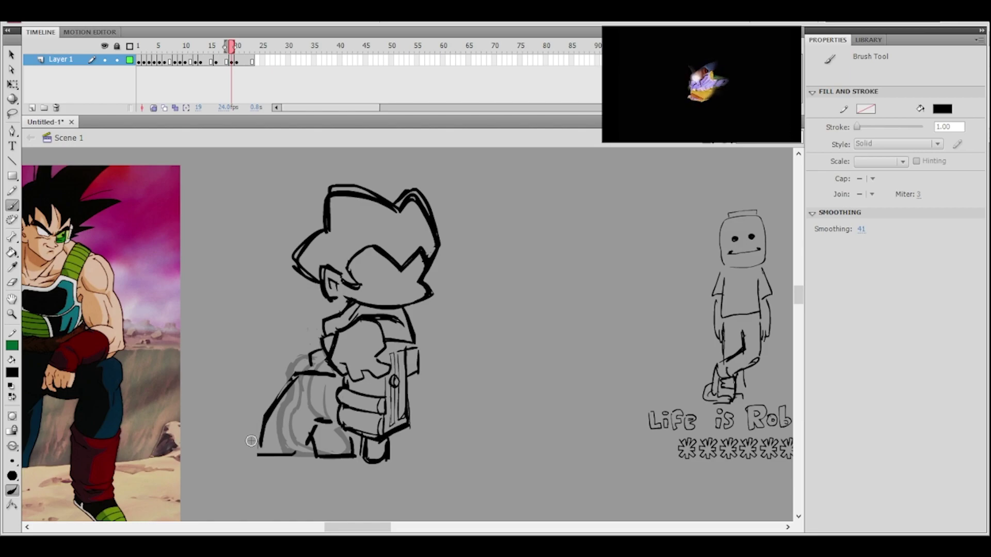
drag(250, 434, 266, 412)
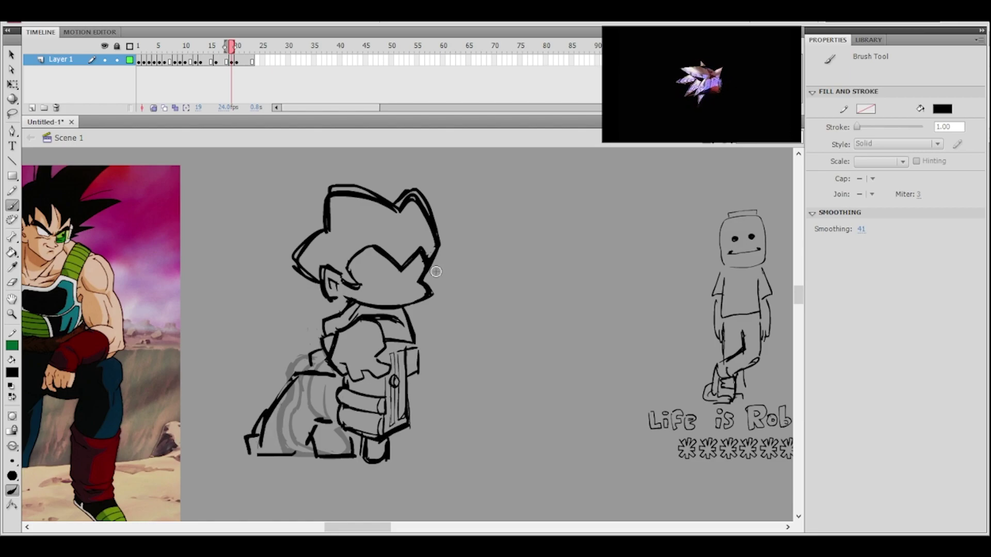
- Thin the front shin line, then brush and trim an inner line parallel to the leg's sloping back edge
click(12, 283)
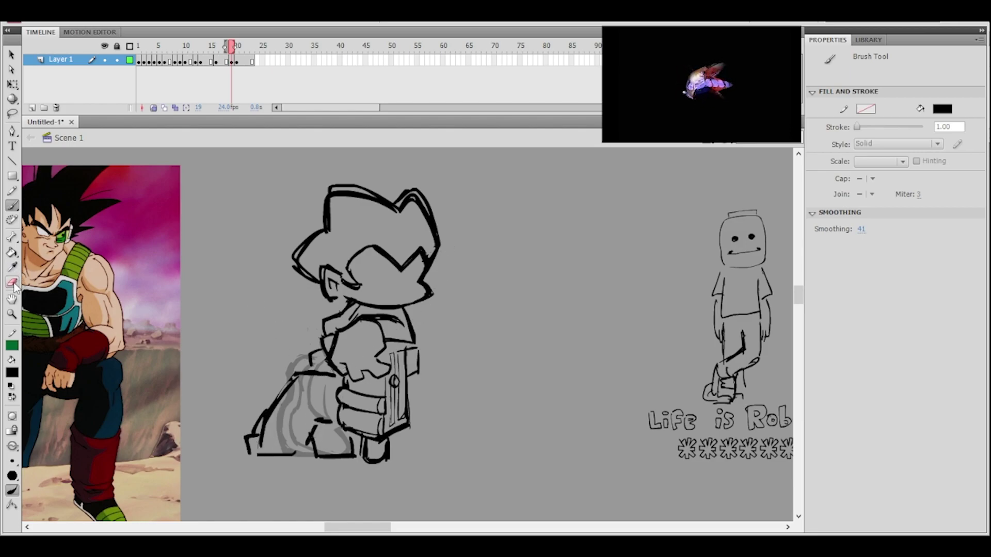
mouse_move(300, 427)
mouse_down()
mouse_move(305, 466)
mouse_move(291, 421)
mouse_up()
ctrl+click(373, 375)
click(12, 206)
mouse_move(267, 356)
mouse_down()
mouse_move(211, 444)
mouse_move(212, 481)
mouse_up()
key(ctrl+z)
key(ctrl+z)
drag(216, 431, 211, 476)
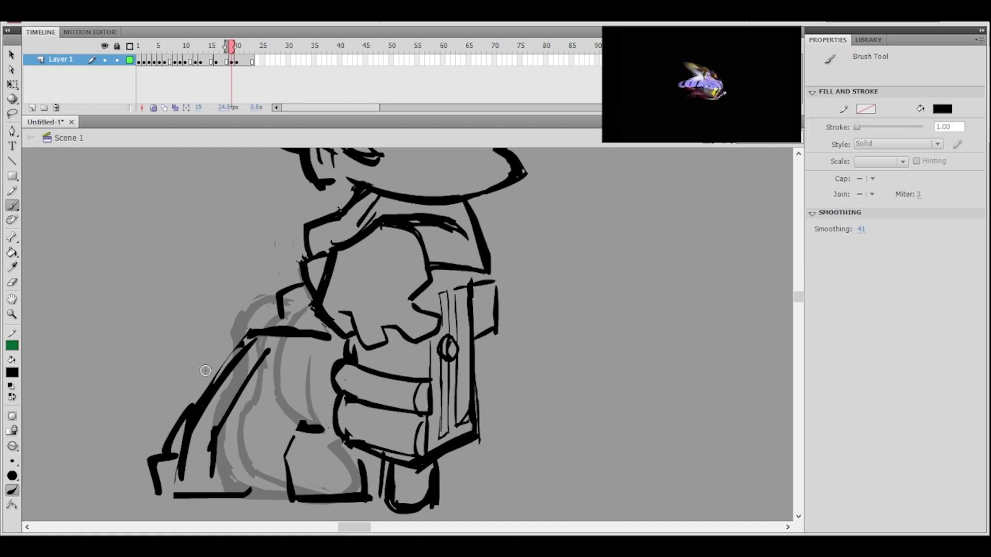
click(12, 283)
mouse_move(209, 430)
mouse_down()
mouse_move(208, 475)
mouse_move(204, 442)
mouse_up()
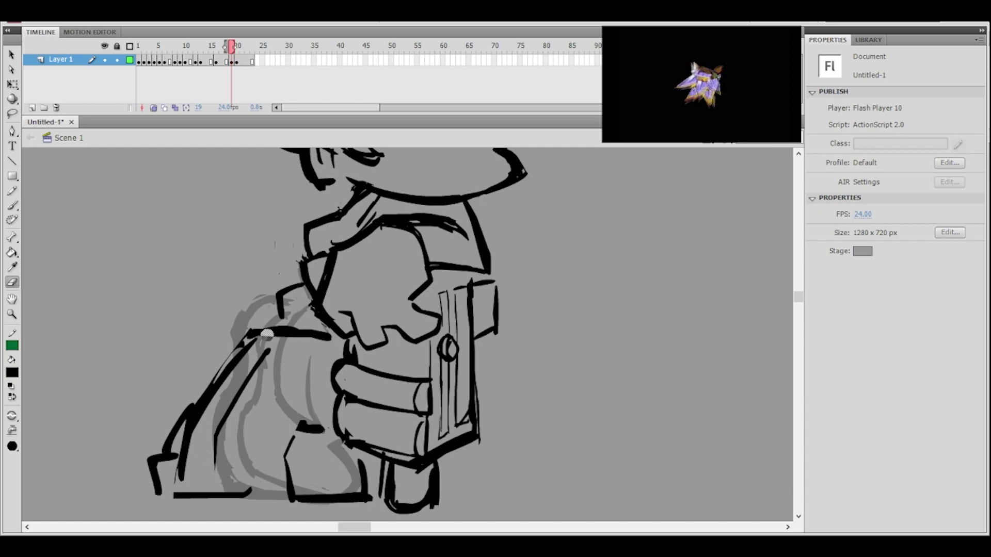
- Extend the inner leg line down to the ground and thicken the ground line beneath the rear leg
click(12, 206)
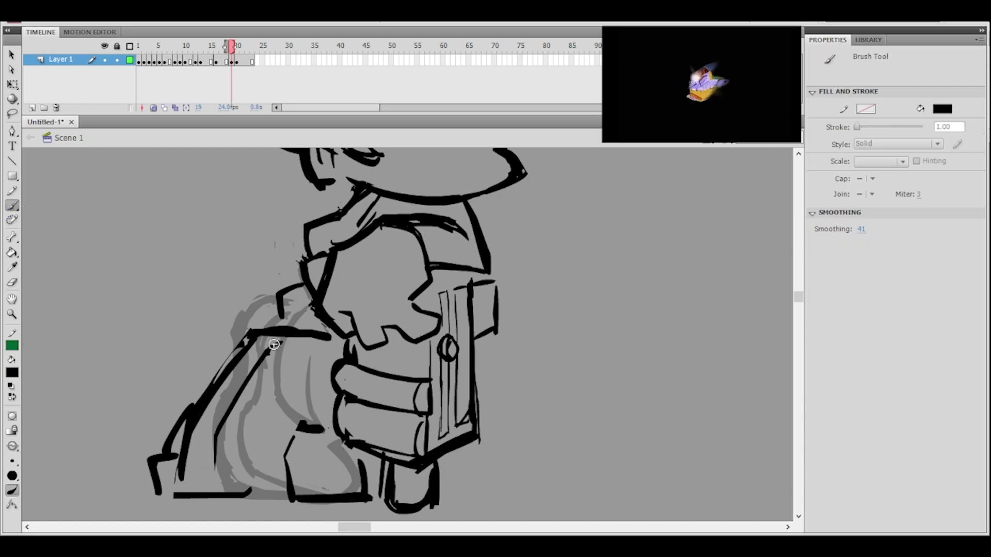
drag(218, 476, 270, 499)
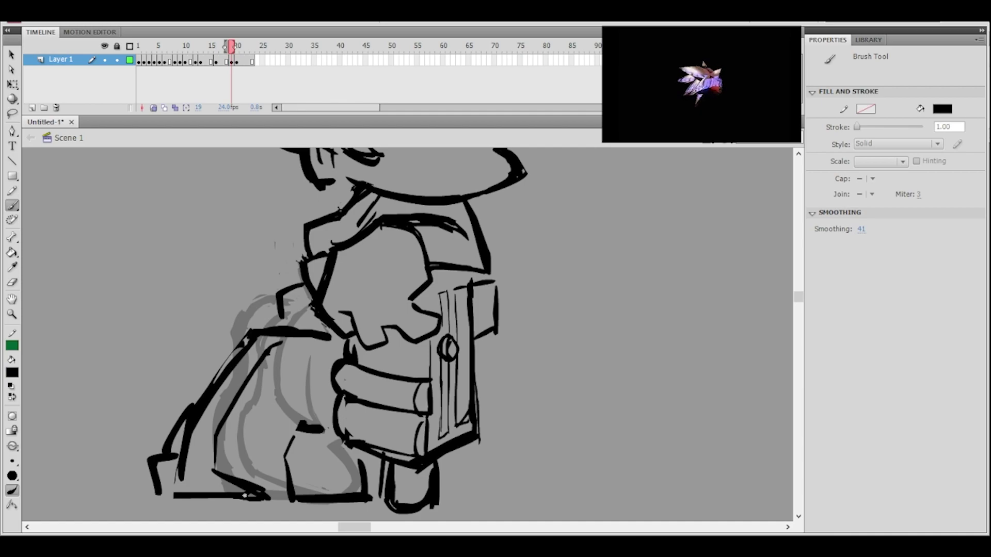
drag(180, 496, 262, 503)
mouse_move(183, 505)
mouse_down()
mouse_move(274, 507)
mouse_move(270, 488)
mouse_move(278, 506)
mouse_up()
- Redraw the bent front shin line from knee to ground, cleaning its outer edge and thickening the stroke
drag(287, 457, 294, 495)
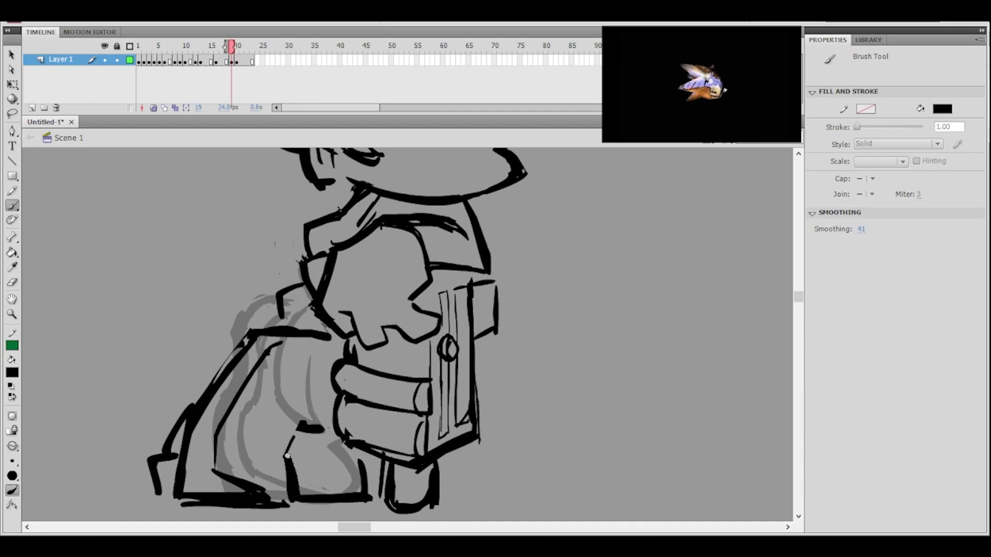
key(ctrl+z)
drag(301, 429, 290, 500)
key(e)
drag(277, 460, 299, 419)
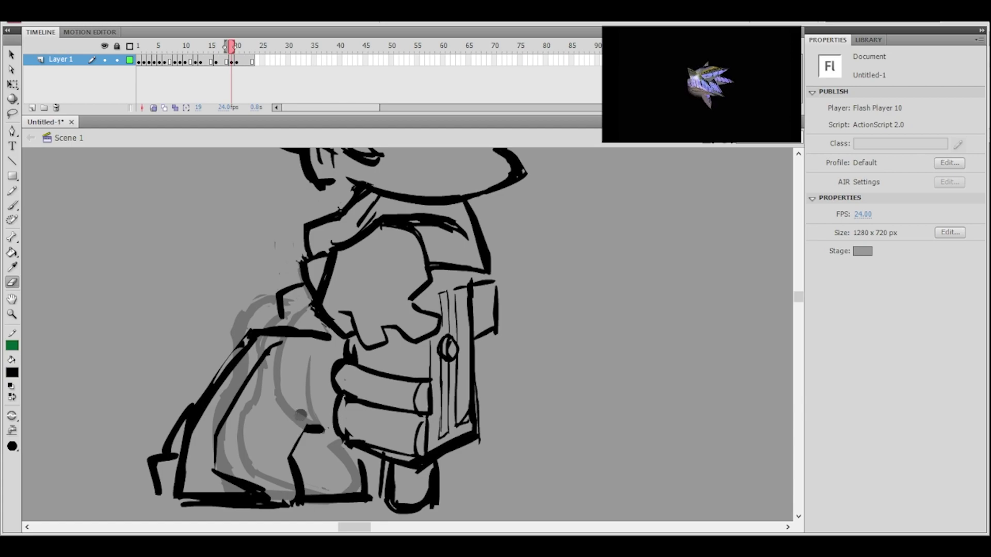
click(12, 206)
drag(301, 475, 291, 455)
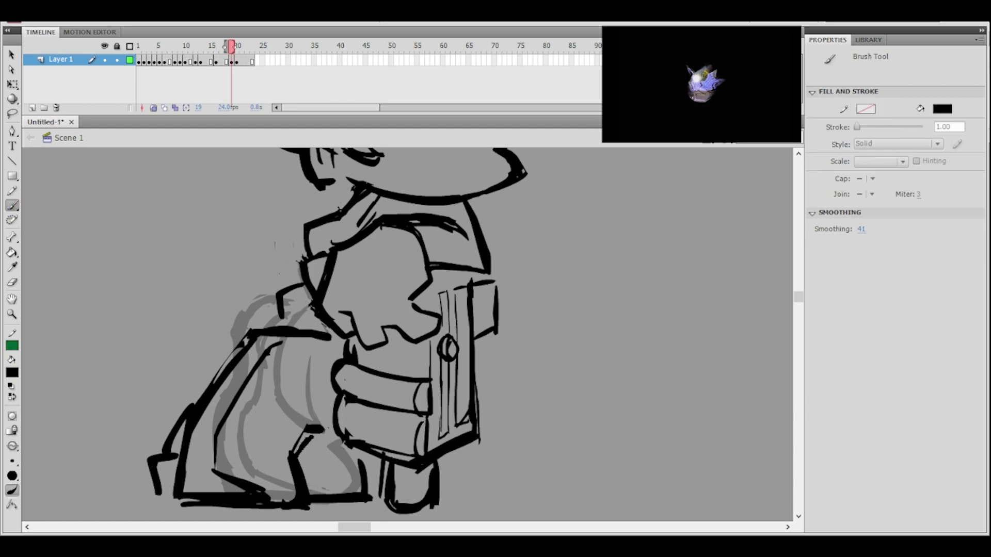
- Brush the character's lower back line from behind the shoulder down to the hip on frame 19
key(ctrl+minus)
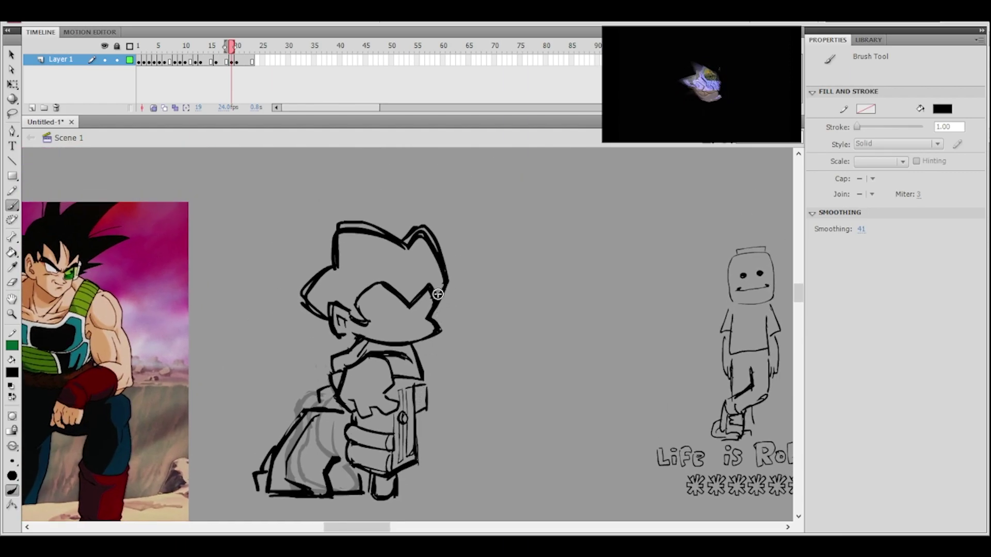
click(377, 380)
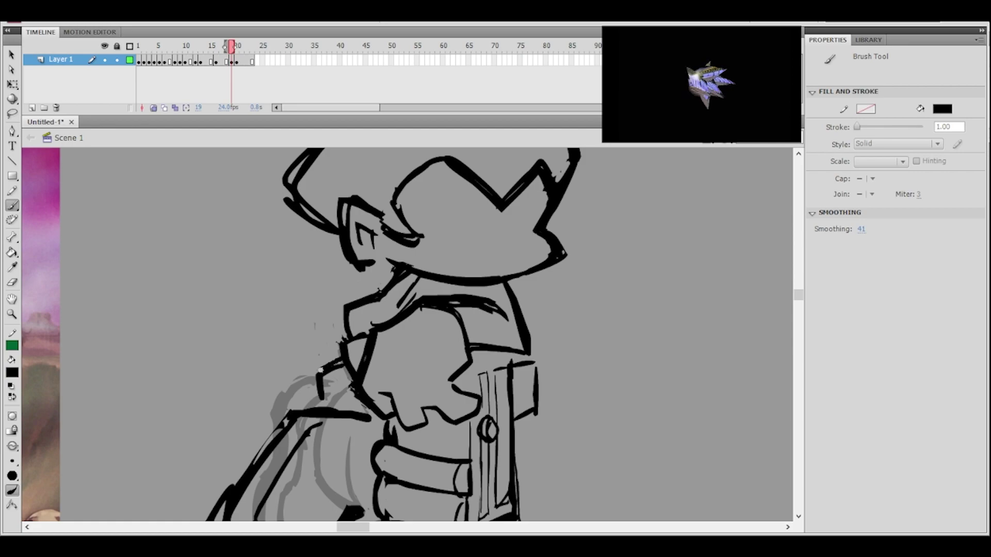
scroll(335, 364, up, 3)
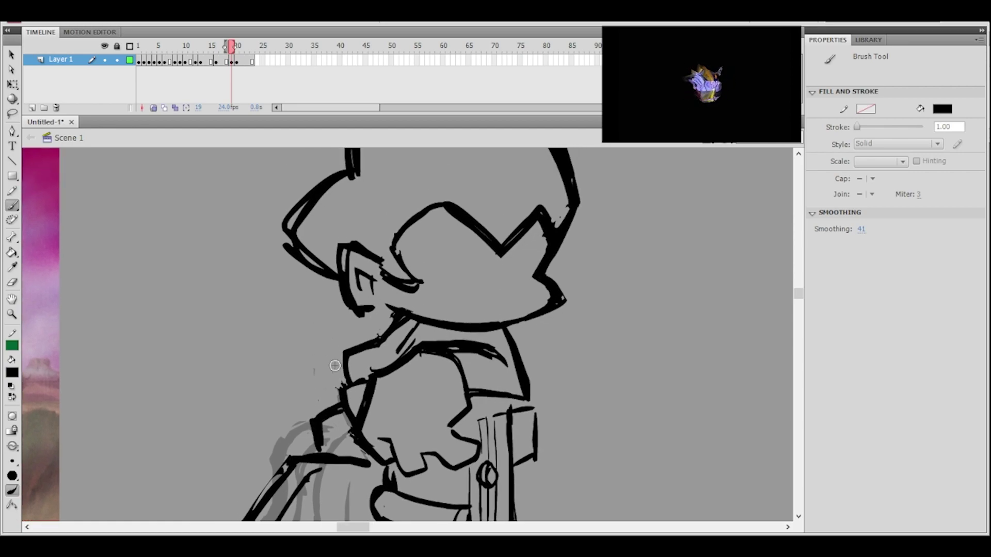
drag(342, 360, 303, 398)
key(ctrl+z)
mouse_move(344, 364)
mouse_down()
mouse_move(295, 406)
mouse_move(295, 445)
mouse_up()
key(ctrl+z)
mouse_move(343, 365)
mouse_down()
mouse_move(301, 404)
mouse_move(300, 444)
mouse_up()
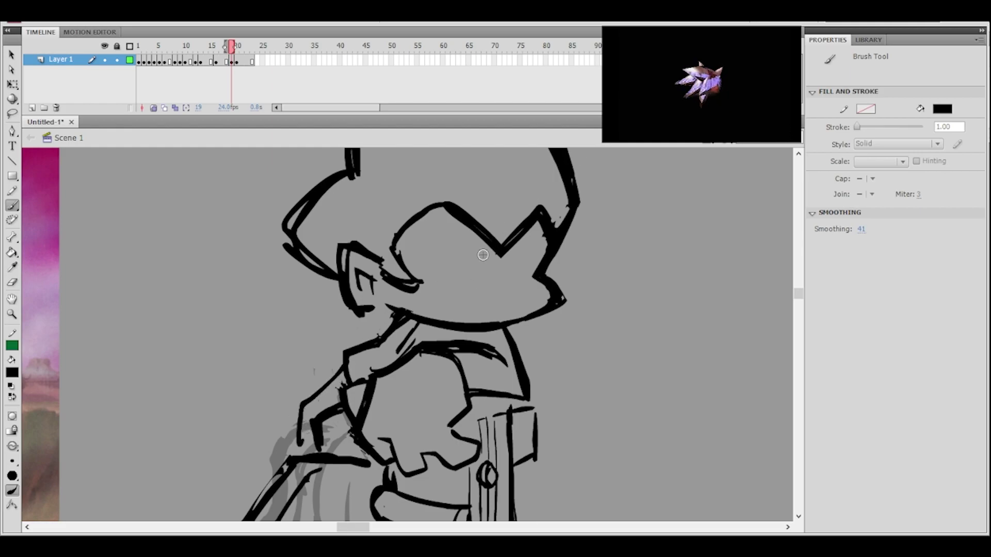
mouse_move(344, 373)
mouse_down()
mouse_move(305, 408)
mouse_move(299, 442)
mouse_up()
- Reshape the lower end of the inner leg line into a smooth curve and clean its inner edge
ctrl+shift+click(464, 305)
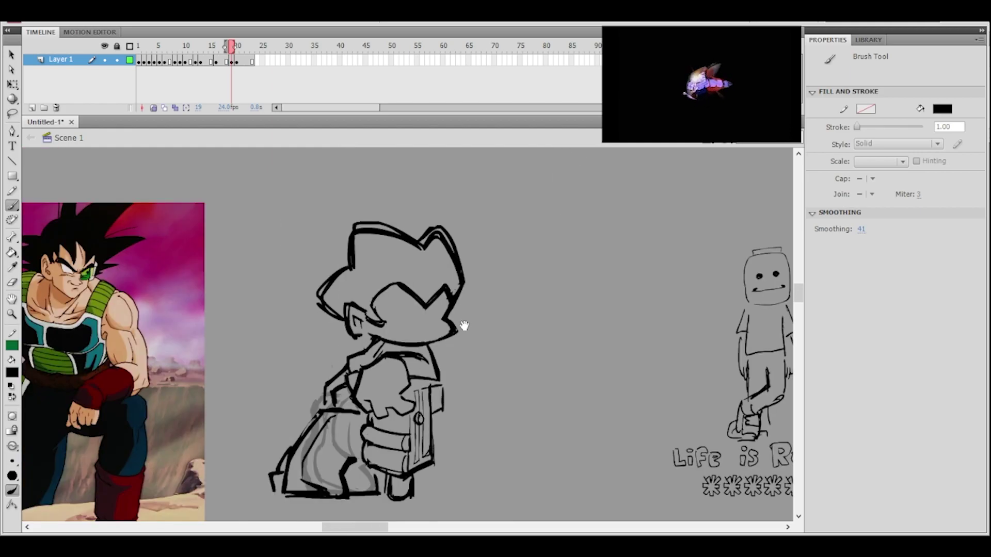
mouse_move(441, 387)
mouse_down()
mouse_move(438, 349)
mouse_move(416, 387)
mouse_up()
drag(450, 339, 442, 332)
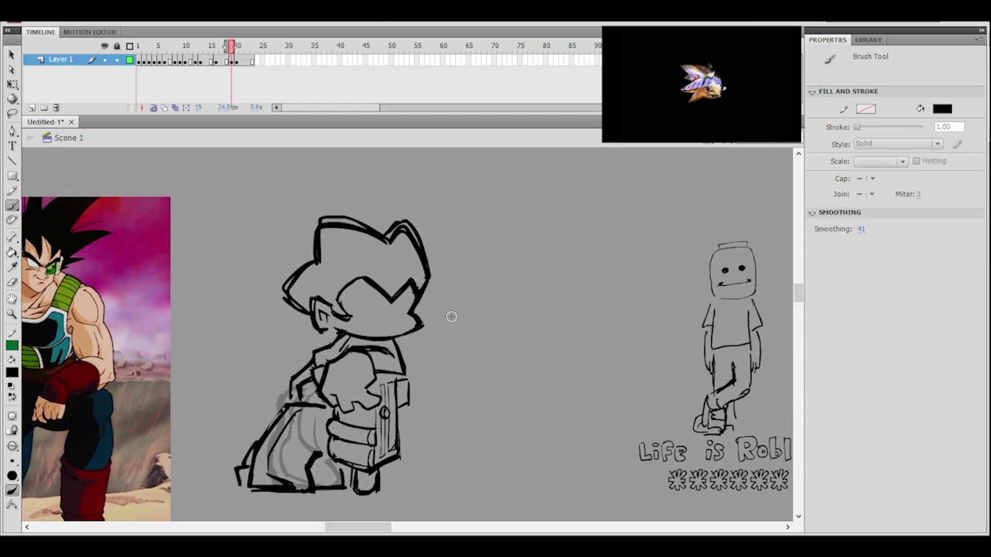
key(ctrl+equal)
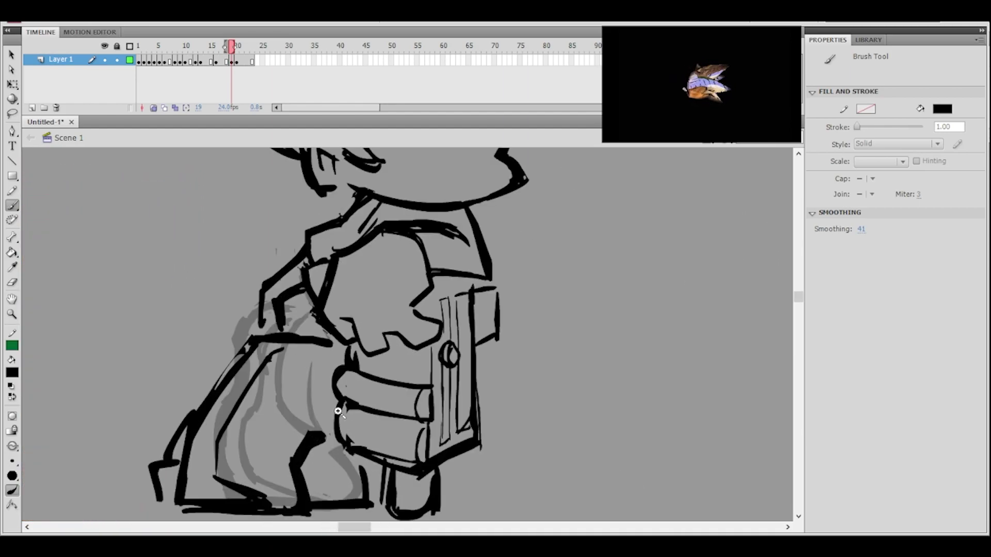
key(e)
mouse_move(224, 468)
mouse_down()
mouse_move(209, 460)
mouse_move(247, 487)
mouse_up()
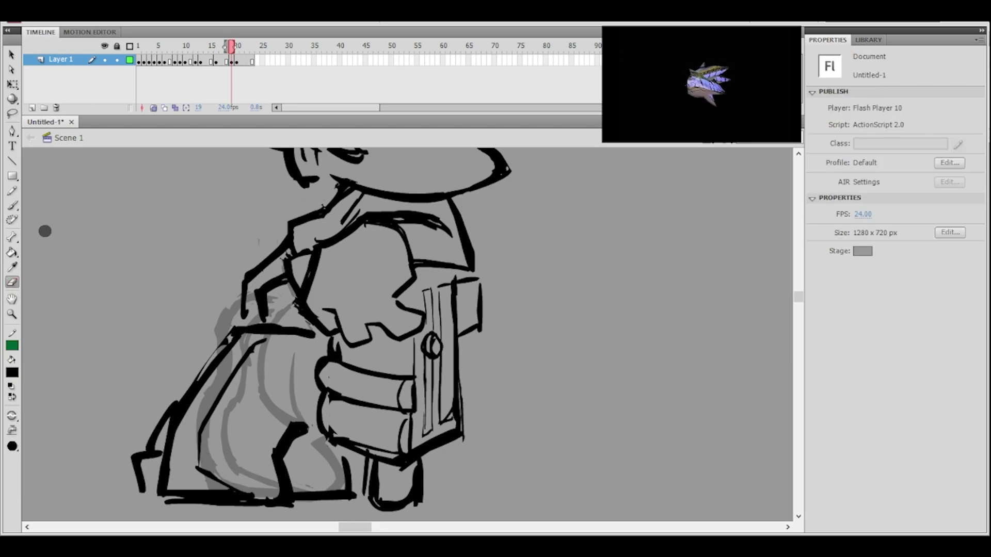
key(b)
mouse_move(197, 468)
mouse_down()
mouse_move(222, 489)
mouse_move(210, 462)
mouse_move(247, 486)
mouse_up()
click(11, 281)
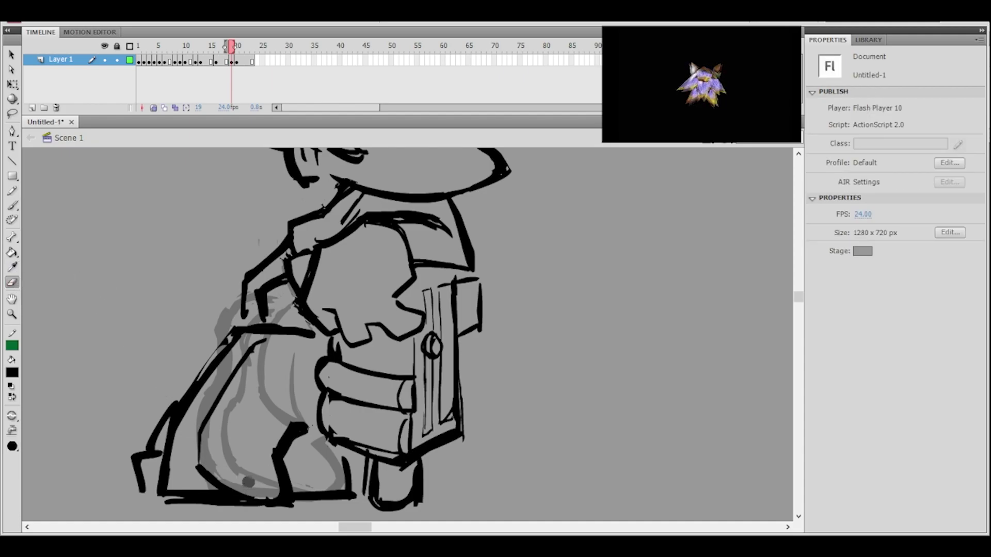
mouse_move(259, 452)
mouse_down()
mouse_move(272, 475)
mouse_move(259, 439)
mouse_up()
- Erase the rough outer edge along the sloping leg line below the hip
key(ctrl+minus)
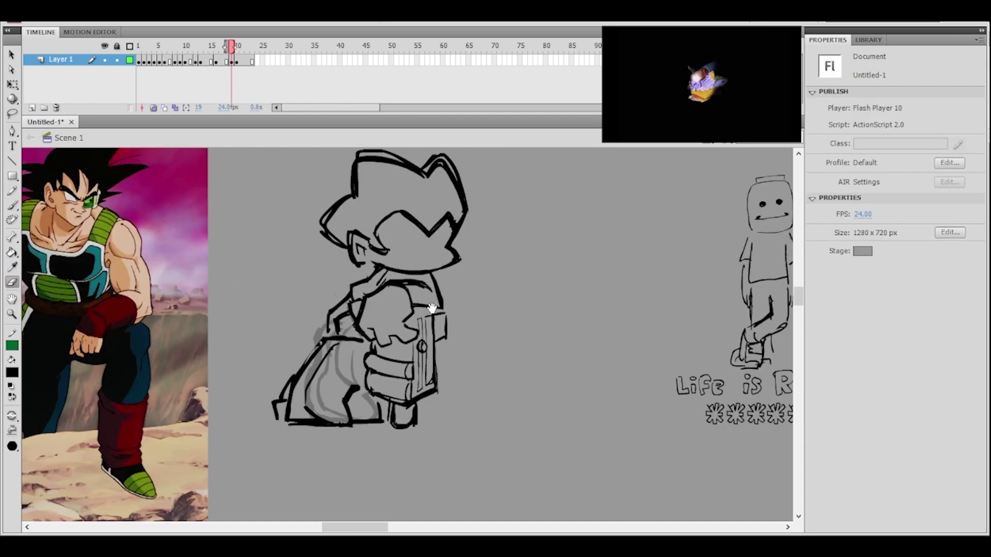
drag(426, 310, 429, 337)
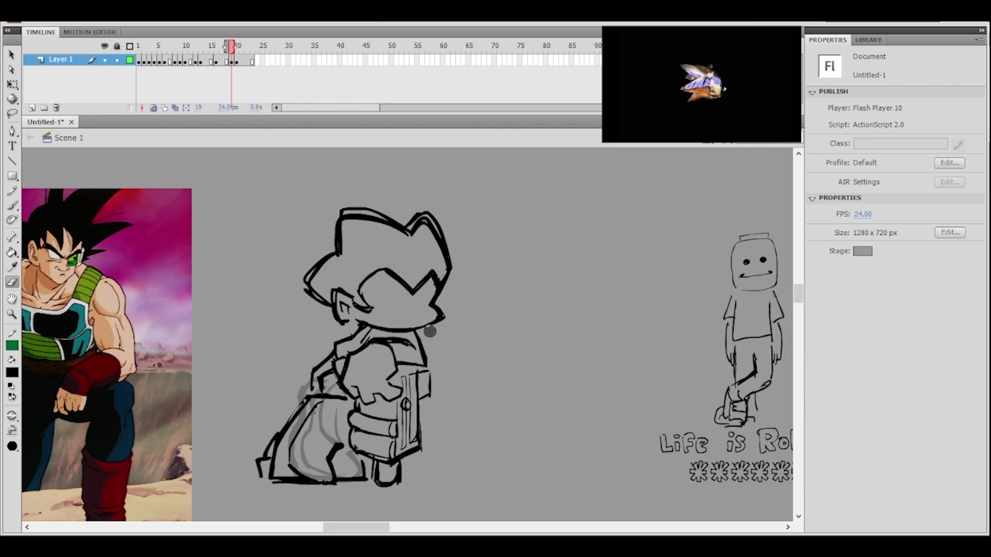
key(ctrl+equal)
drag(245, 421, 297, 372)
key(ctrl+z)
drag(247, 421, 296, 362)
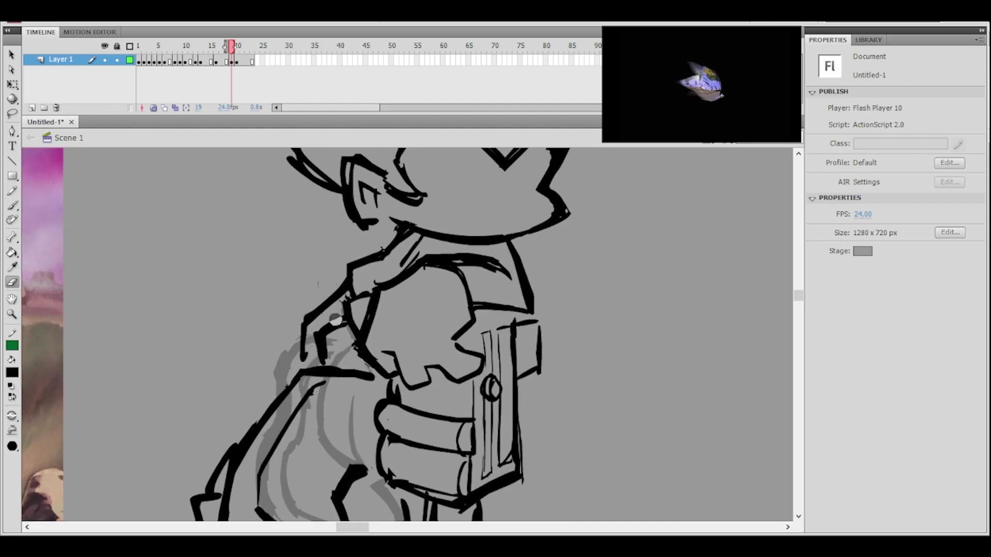
- Brush the front foot's top and end edges and a small curve beneath the fist
key(ctrl+minus)
key(ctrl+minus)
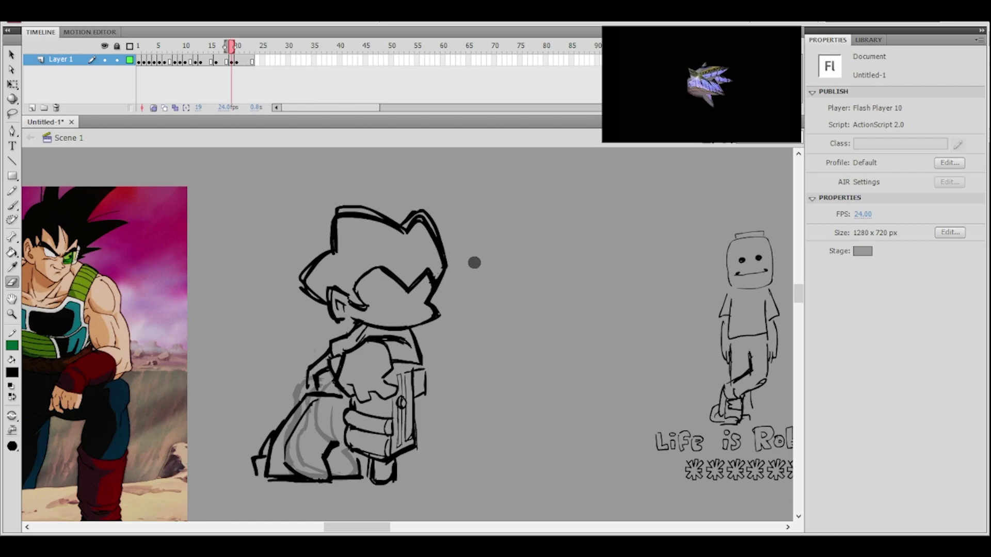
key(ctrl+minus)
key(ctrl+equal)
ctrl+click(394, 372)
mouse_move(400, 334)
mouse_down()
mouse_move(411, 397)
mouse_move(411, 382)
mouse_up()
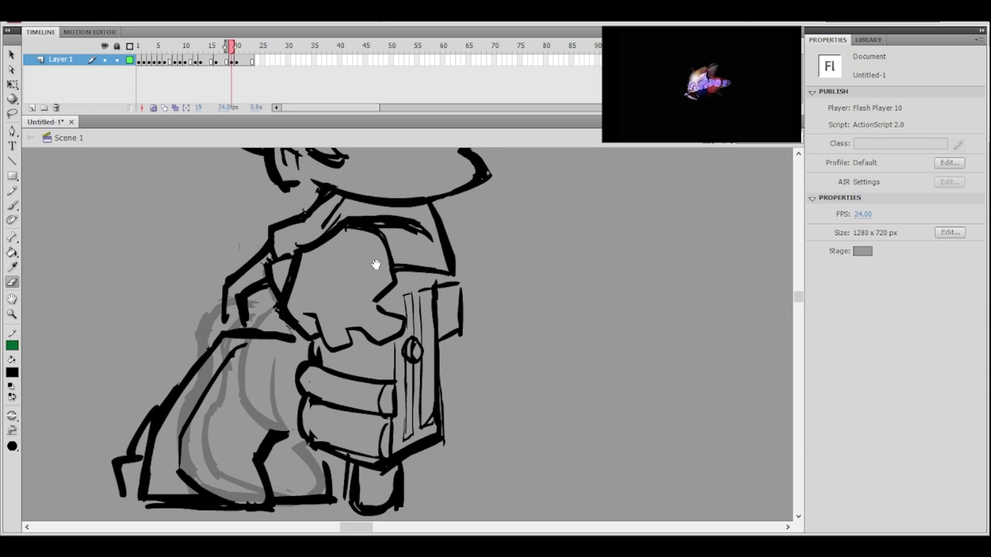
drag(376, 264, 375, 251)
key(b)
mouse_move(285, 455)
mouse_down()
mouse_move(332, 457)
mouse_move(331, 487)
mouse_up()
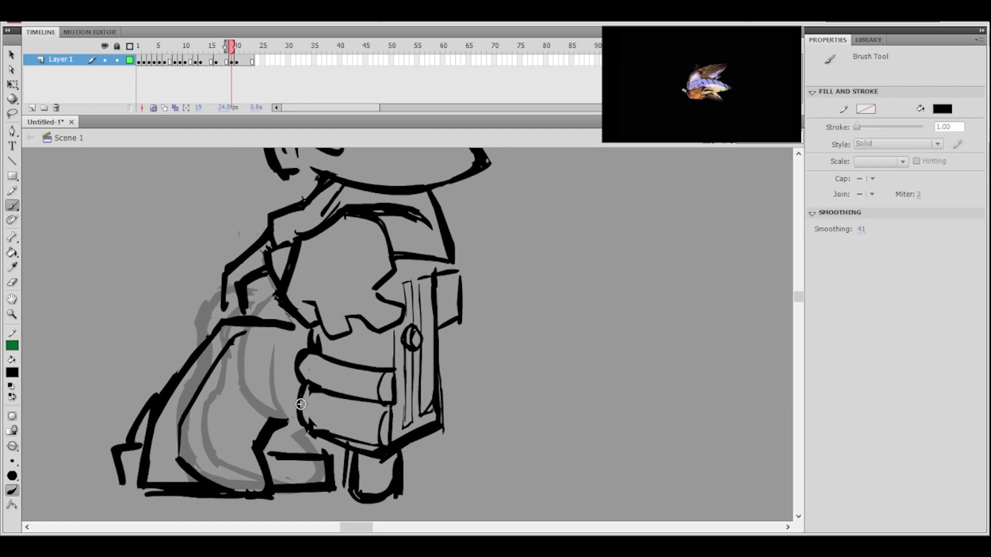
drag(279, 436, 311, 439)
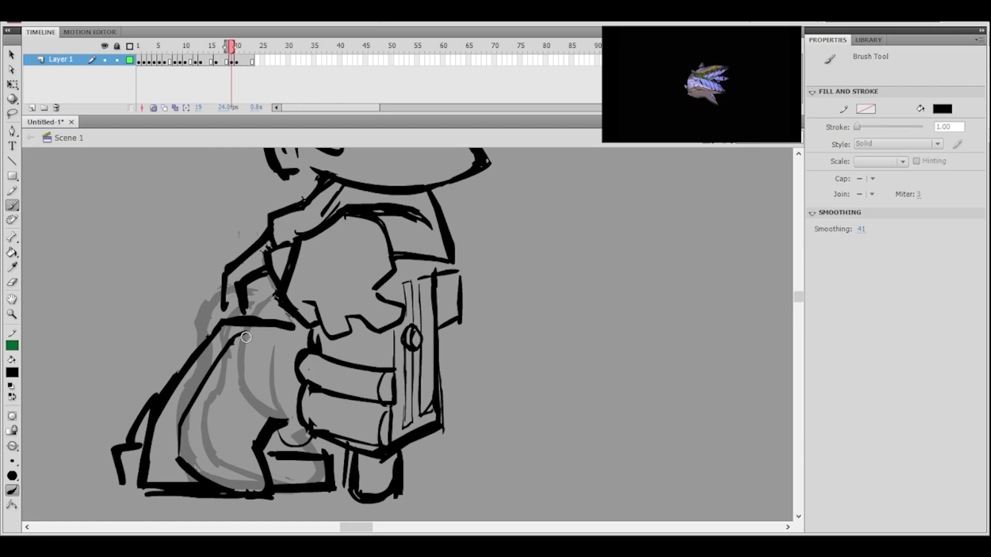
- Brush a thick curved line from the thigh's top edge down to the knee and erase its rough side
mouse_move(233, 366)
mouse_down()
mouse_move(283, 421)
mouse_move(255, 412)
mouse_move(270, 415)
mouse_up()
mouse_move(249, 326)
mouse_down()
mouse_move(234, 381)
mouse_move(234, 353)
mouse_move(270, 422)
mouse_up()
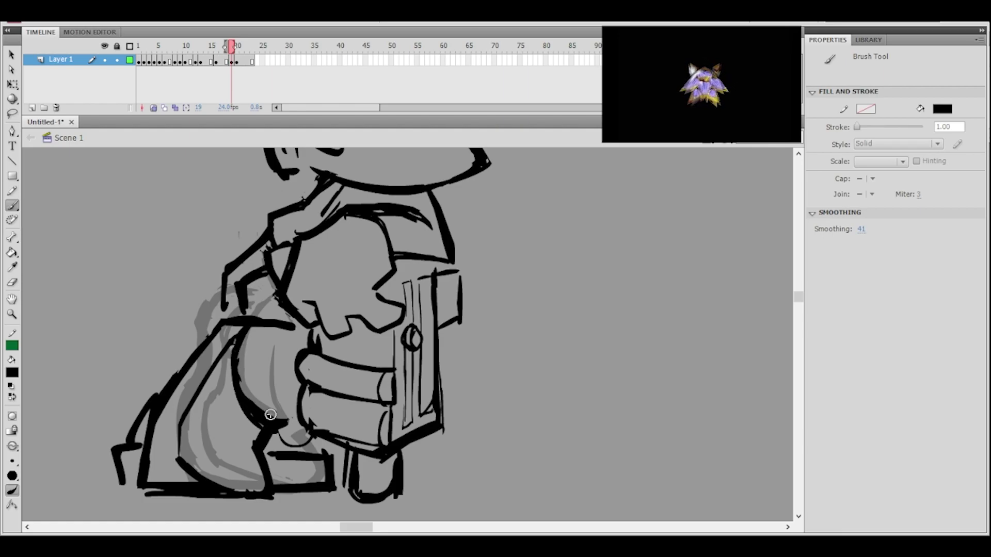
ctrl+shift+click(406, 286)
ctrl+click(383, 359)
drag(377, 367, 348, 373)
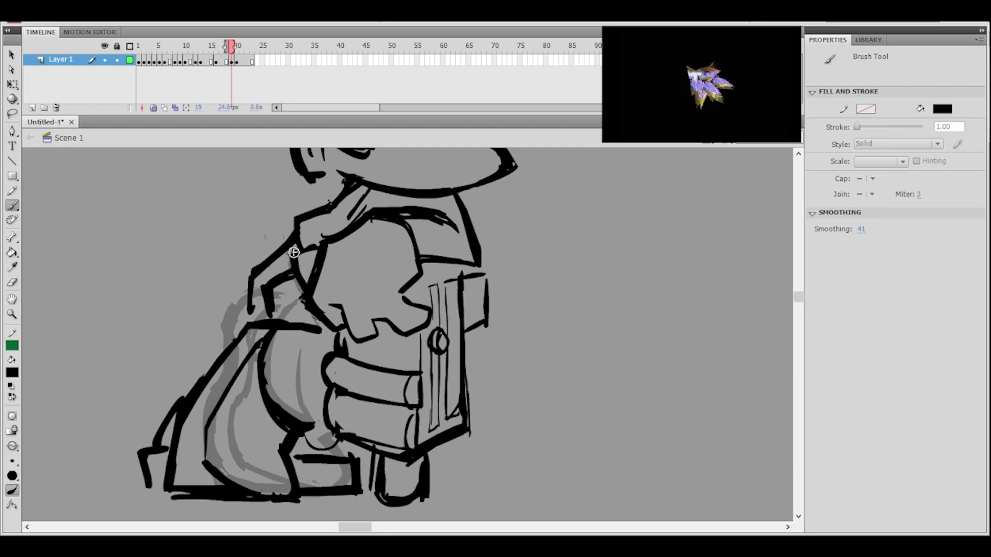
click(12, 282)
mouse_move(278, 341)
mouse_down()
mouse_move(271, 374)
mouse_move(312, 428)
mouse_up()
mouse_move(272, 351)
mouse_down()
mouse_move(268, 387)
mouse_move(304, 428)
mouse_move(271, 366)
mouse_move(307, 424)
mouse_up()
key(space)
drag(394, 284, 310, 303)
- Erase the inner side of the sloping outer leg line and trim the inner leg line below the hip
click(12, 206)
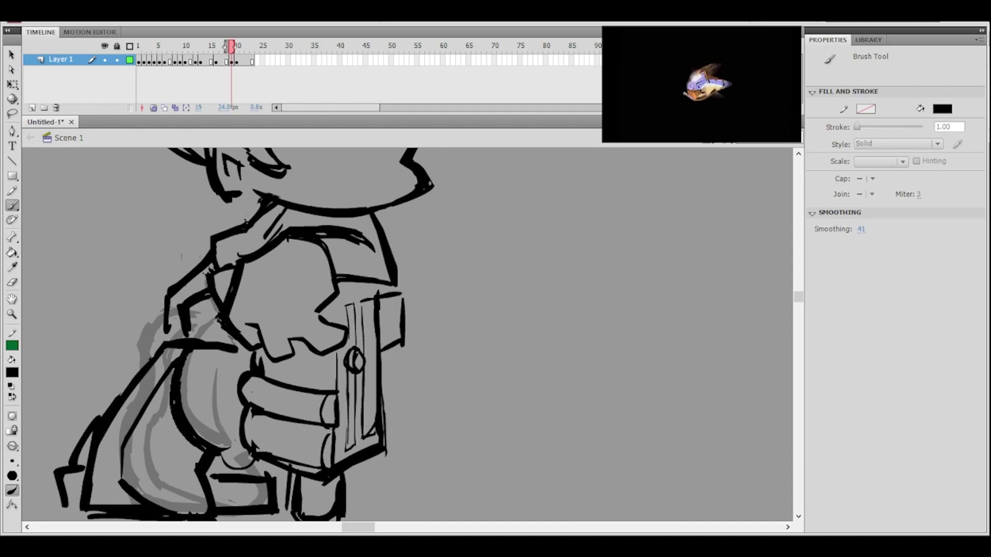
key(ctrl+minus)
ctrl+click(386, 325)
drag(404, 330, 382, 302)
ctrl+alt+click(386, 309)
ctrl+click(392, 325)
drag(384, 359, 380, 333)
drag(292, 329, 257, 367)
key(ctrl+z)
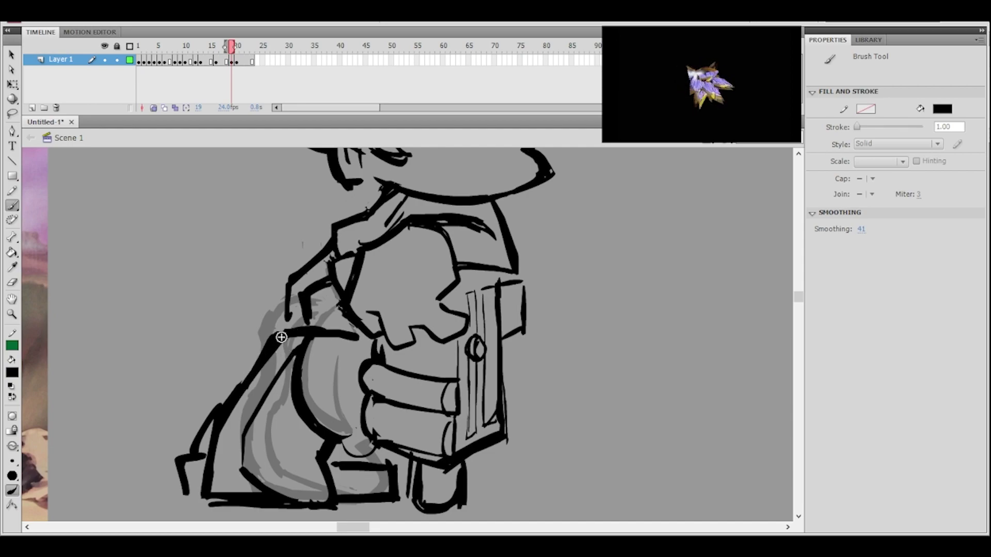
click(12, 282)
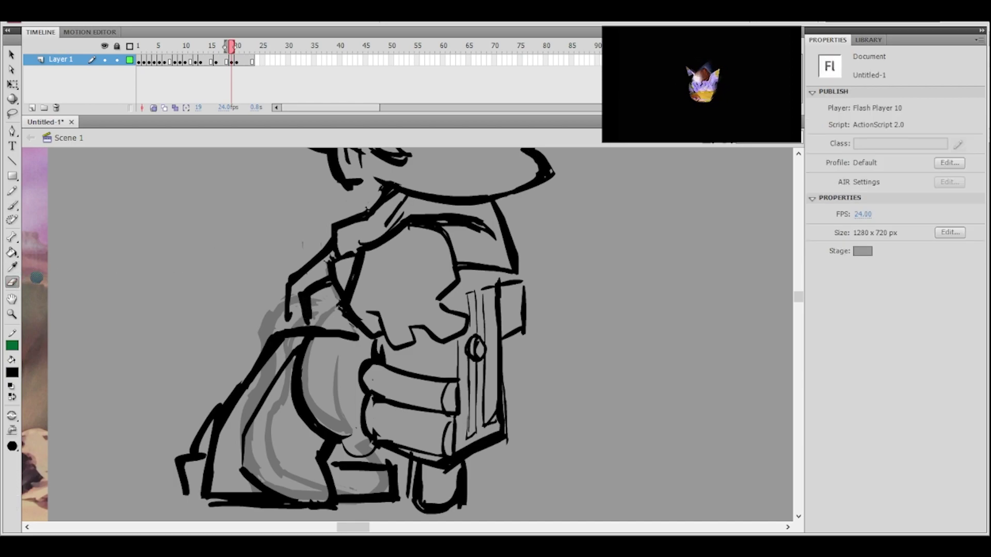
drag(285, 342, 255, 393)
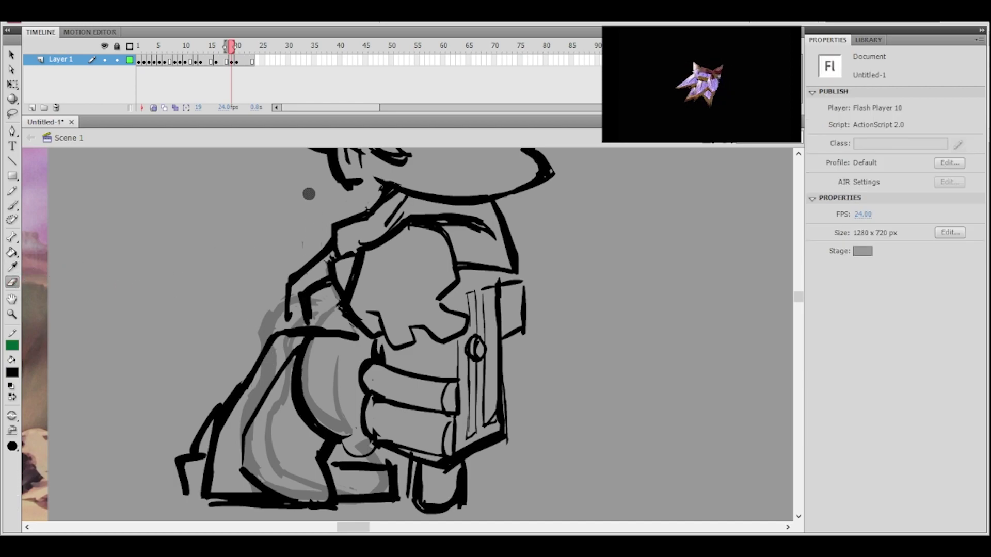
drag(281, 356, 238, 421)
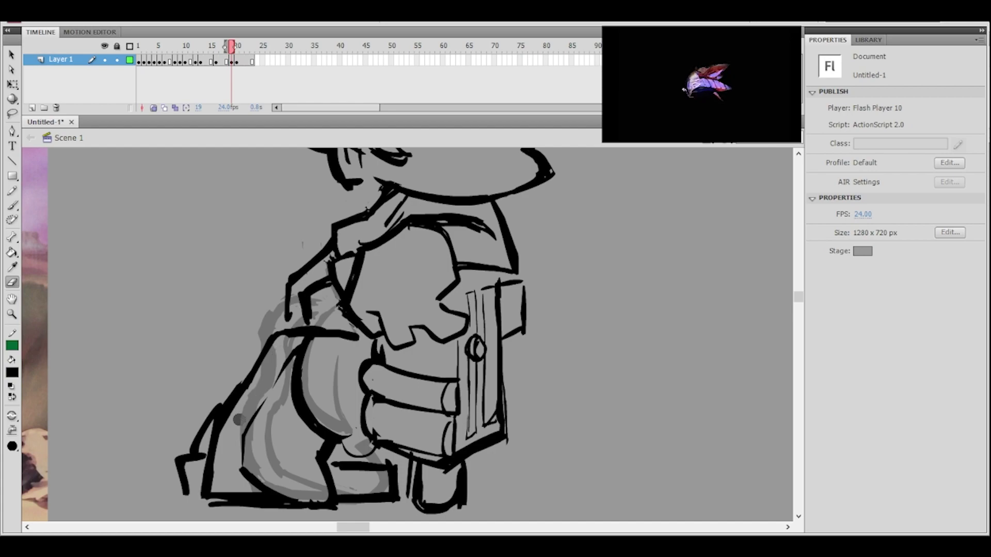
- Thicken the inner leg line with brush strokes from the hip down to the ankle
click(12, 205)
drag(303, 356, 276, 381)
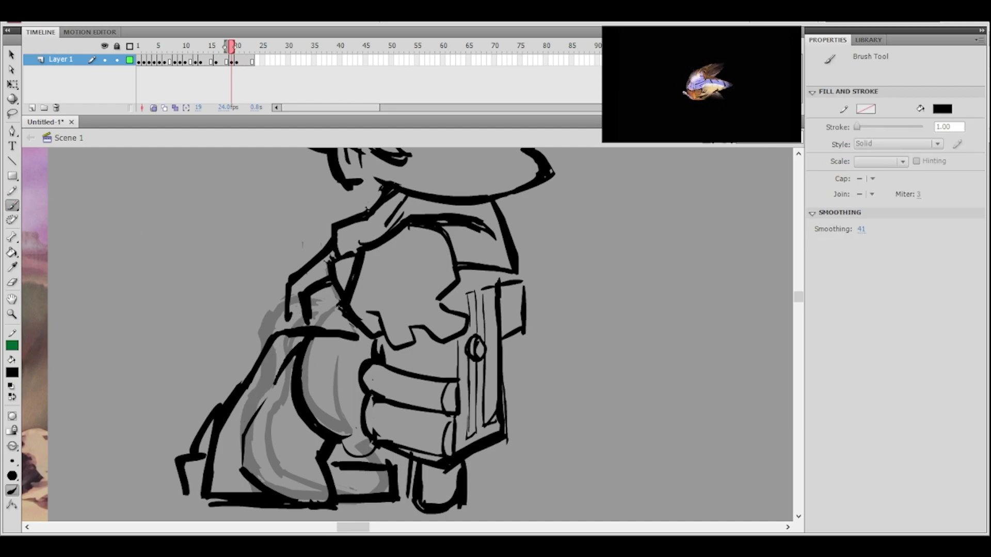
drag(242, 439, 240, 477)
key(ctrl+z)
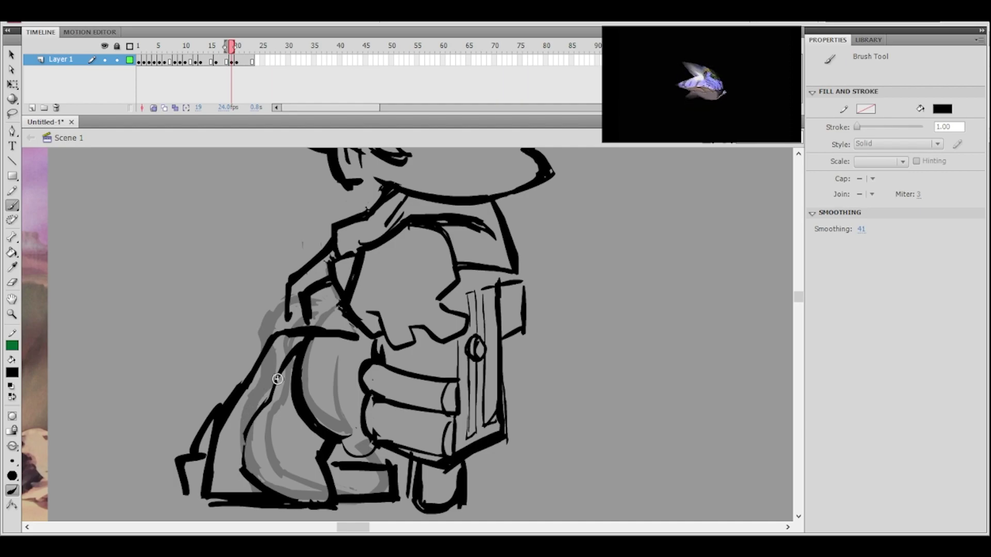
mouse_move(293, 352)
mouse_down()
mouse_move(249, 426)
mouse_move(240, 472)
mouse_up()
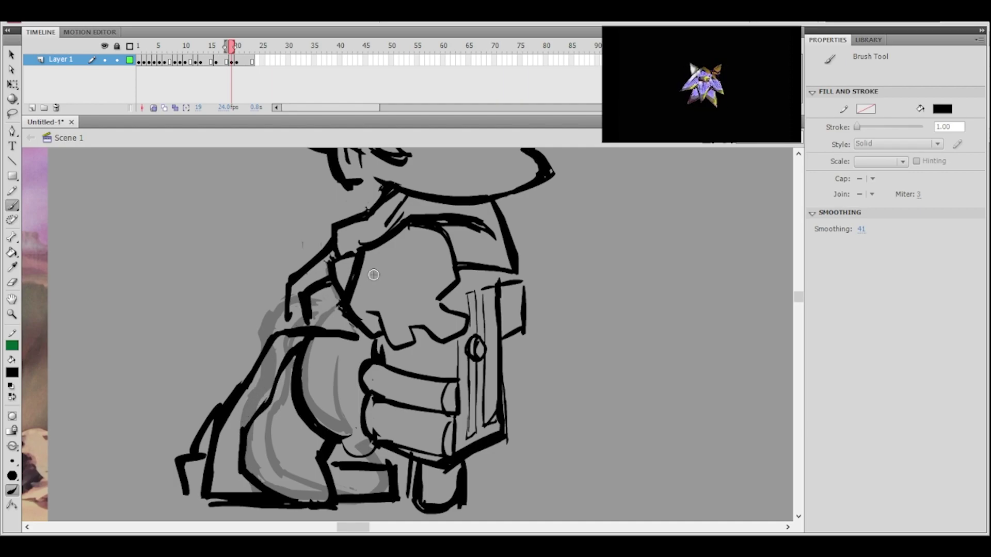
ctrl+shift+click(377, 315)
ctrl+click(408, 319)
drag(404, 360, 363, 315)
drag(295, 346, 260, 401)
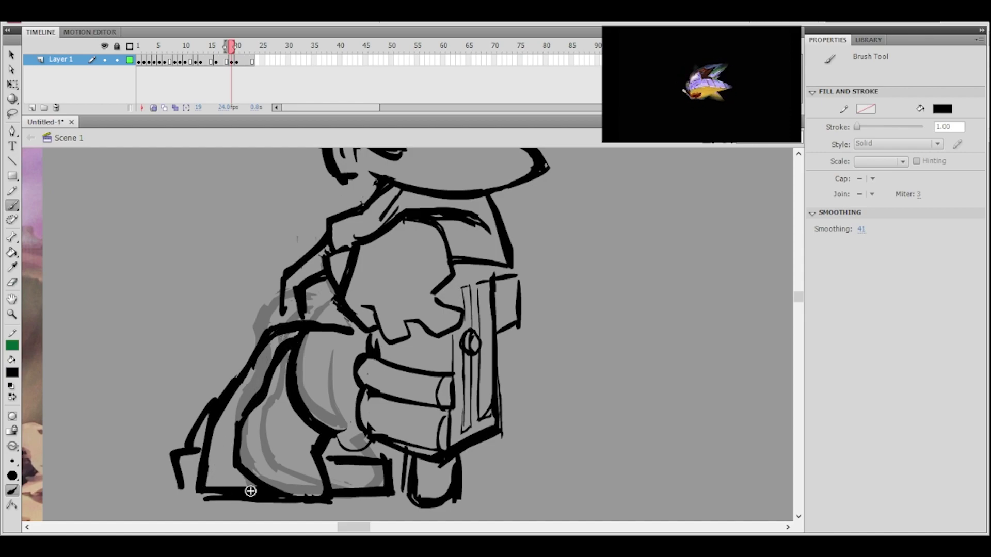
- Erase along the outside of the rear leg line from the heel up to the hip to thin it
key(e)
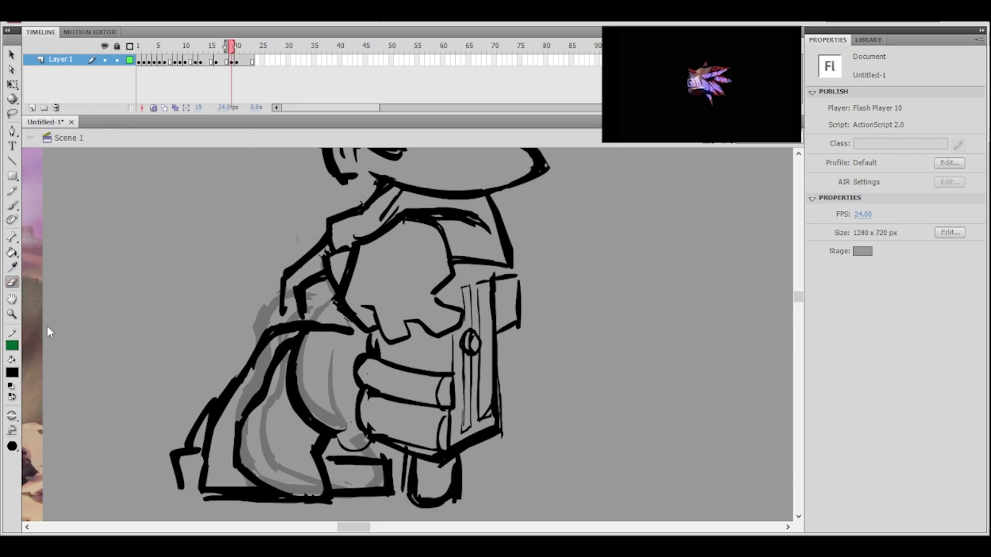
drag(203, 451, 201, 490)
drag(212, 401, 196, 474)
mouse_move(210, 418)
mouse_down()
mouse_move(268, 328)
mouse_move(309, 319)
mouse_up()
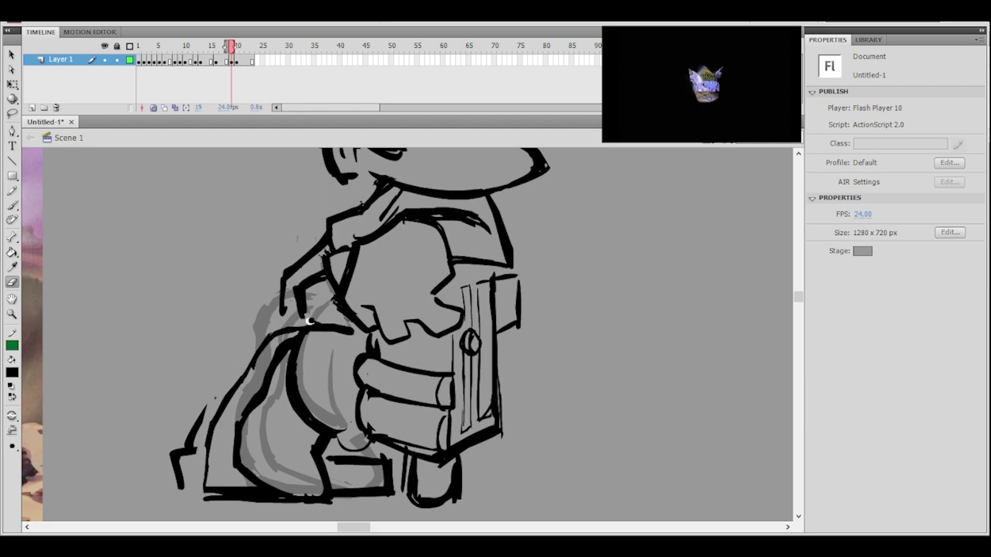
- Erase the straight lower part of the rear leg line and redraw it as a thick curve down to the ground line
key(ctrl+minus)
key(ctrl+equal)
drag(364, 364, 380, 336)
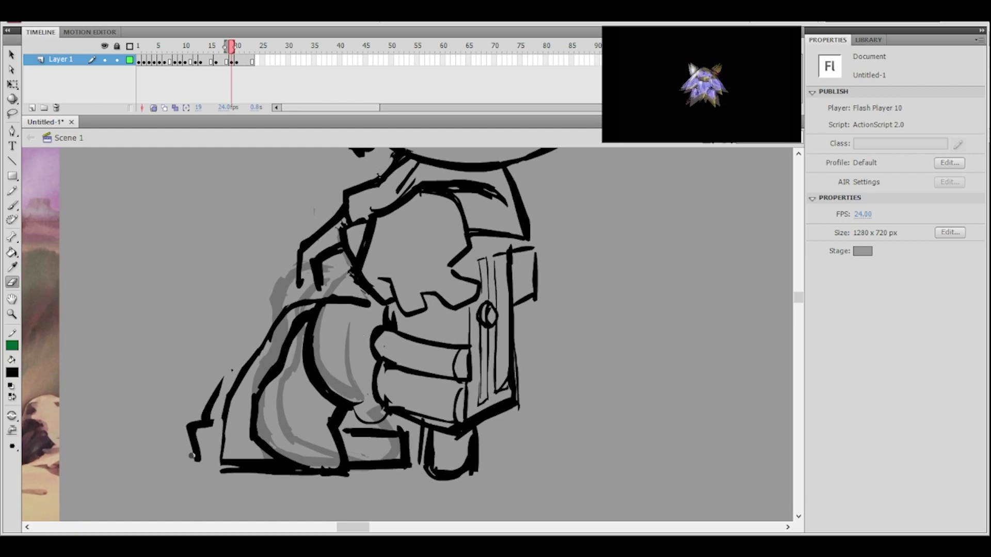
mouse_move(227, 405)
mouse_down()
mouse_move(221, 469)
mouse_move(273, 461)
mouse_up()
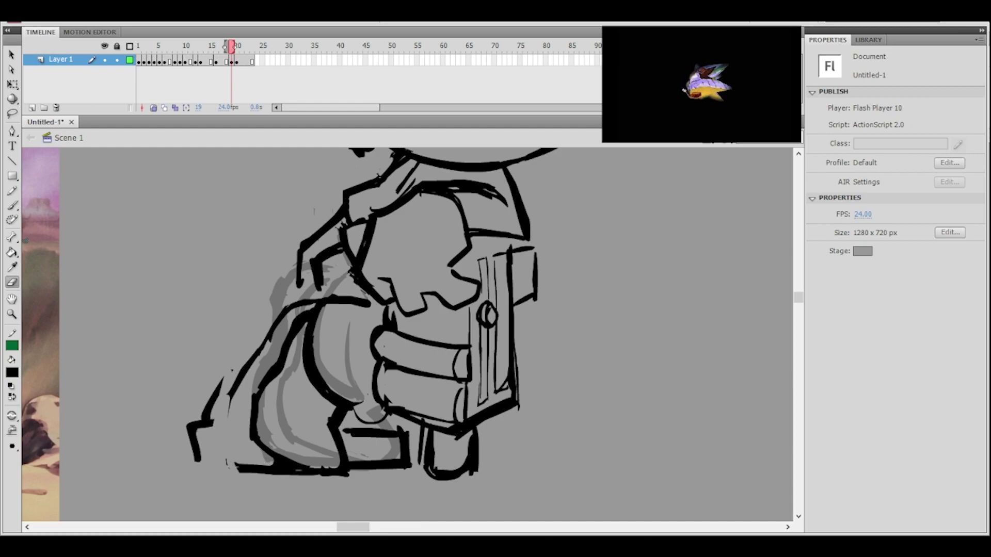
click(14, 205)
drag(232, 399, 241, 466)
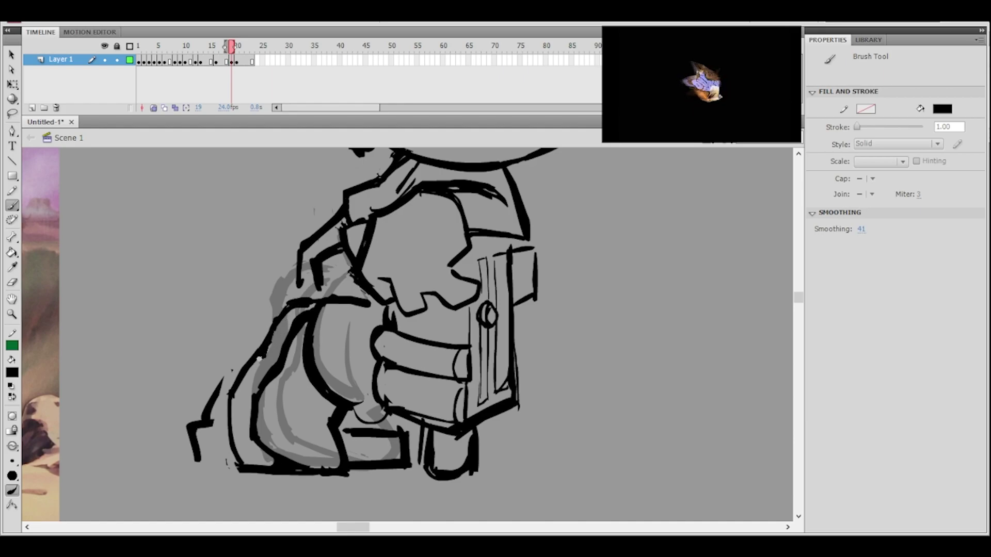
mouse_move(236, 387)
mouse_down()
mouse_move(235, 447)
mouse_move(246, 465)
mouse_up()
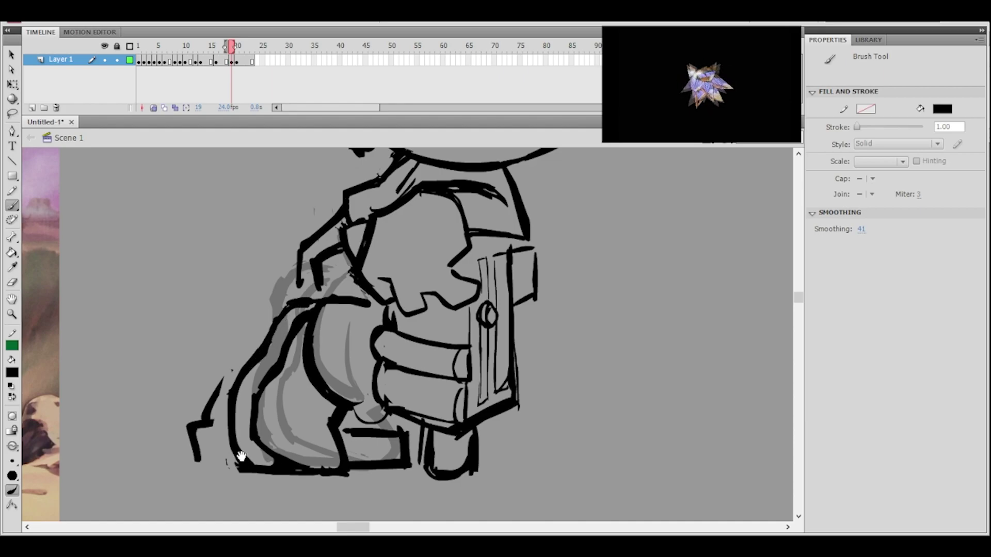
- Brush the rear foot's bottom and top edges and join the short line above it to the rear leg
ctrl+shift+click(409, 304)
ctrl+click(397, 313)
drag(391, 365, 359, 322)
key(e)
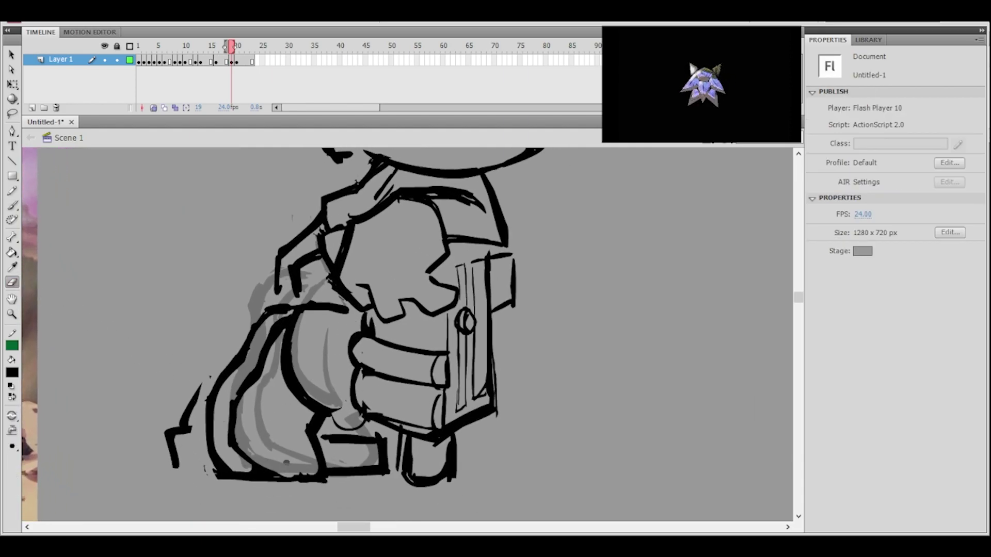
key(ctrl+minus)
key(ctrl+minus)
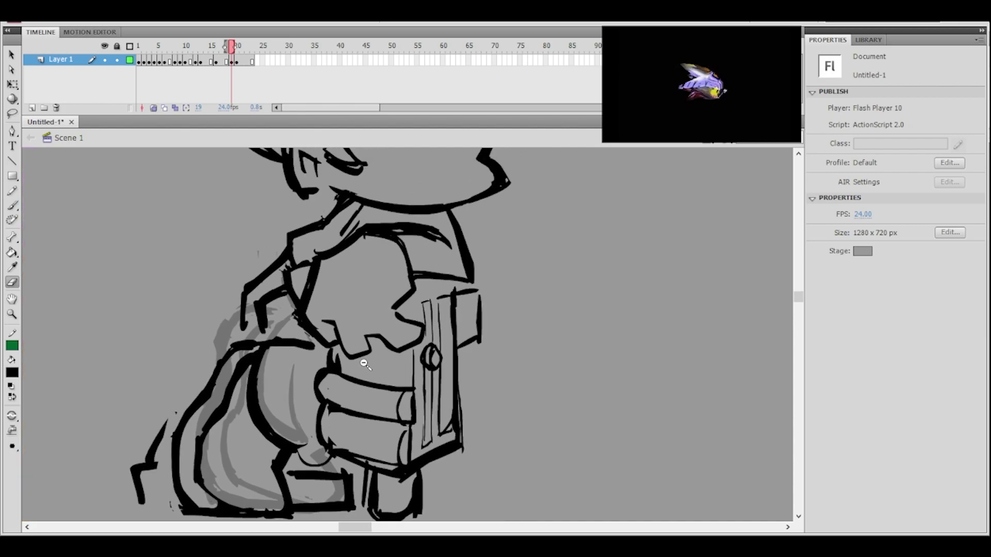
key(ctrl+equal)
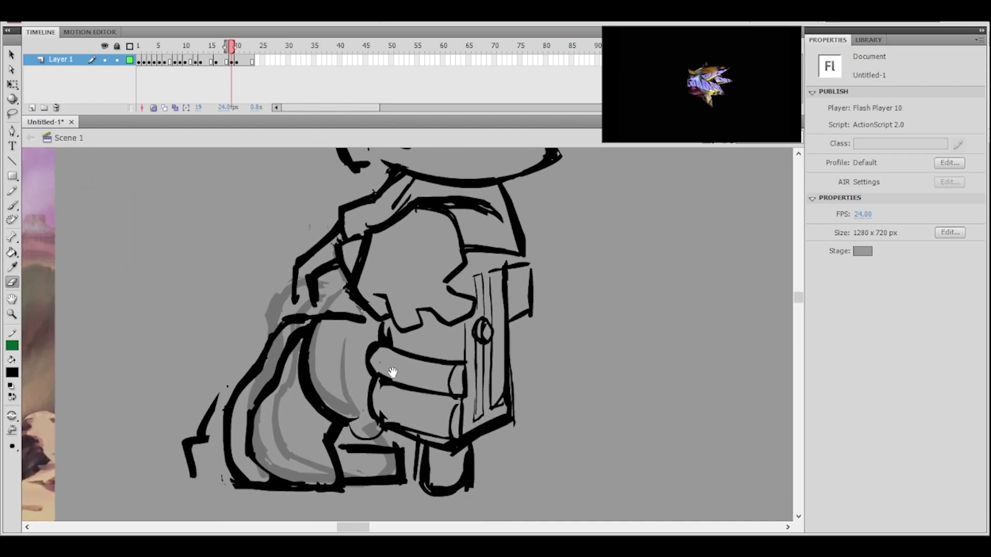
click(12, 207)
drag(198, 478, 235, 478)
drag(200, 441, 227, 437)
drag(223, 393, 235, 387)
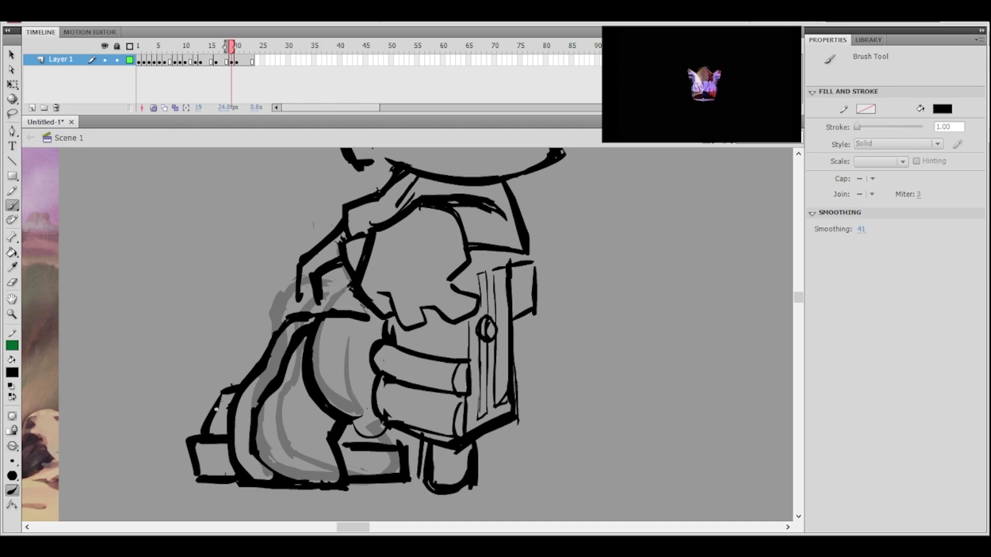
- Try moving the lassoed feet slightly upward, then undo the change
mouse_move(422, 276)
mouse_down()
mouse_move(383, 294)
mouse_move(387, 339)
mouse_up()
key(ctrl+minus)
drag(502, 267, 482, 285)
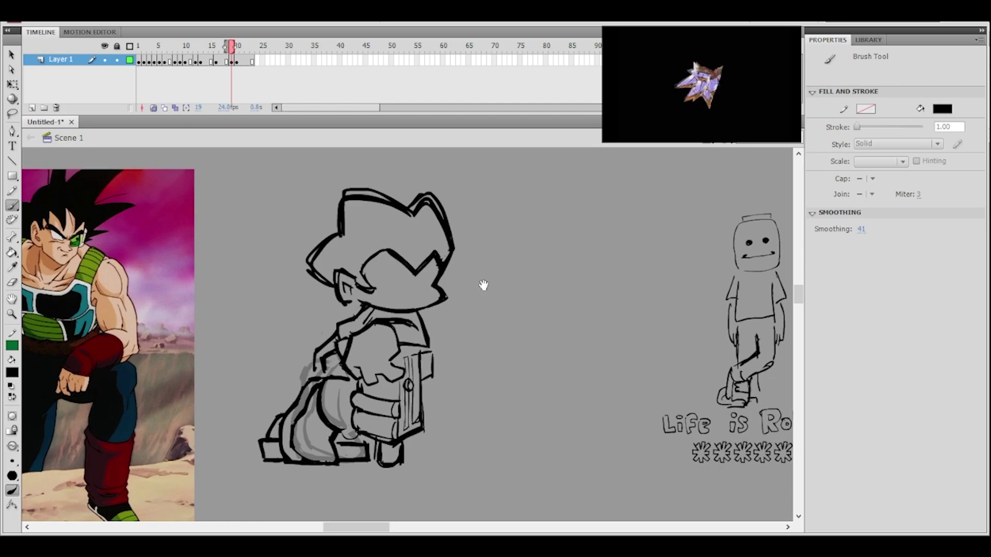
ctrl+click(401, 378)
drag(396, 374, 415, 367)
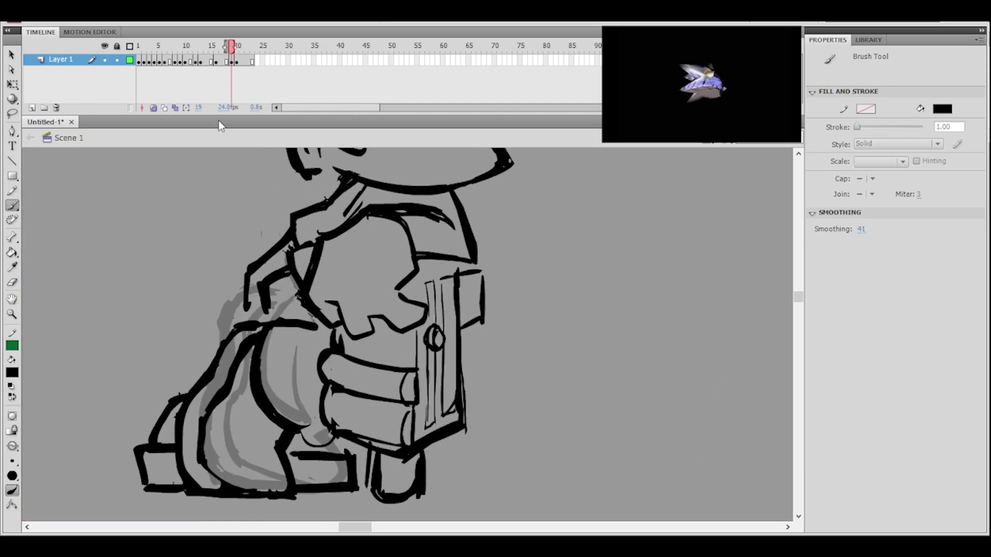
click(12, 113)
mouse_move(181, 378)
mouse_down()
mouse_move(178, 463)
mouse_move(226, 515)
mouse_move(310, 508)
mouse_move(292, 445)
mouse_move(318, 419)
mouse_move(364, 472)
mouse_move(306, 526)
mouse_move(94, 430)
mouse_move(183, 379)
mouse_up()
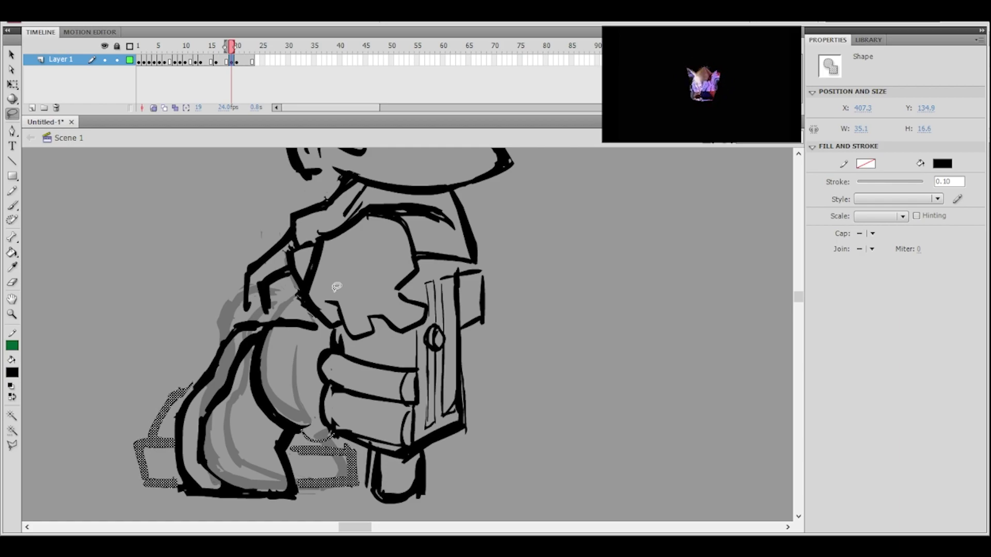
click(488, 345)
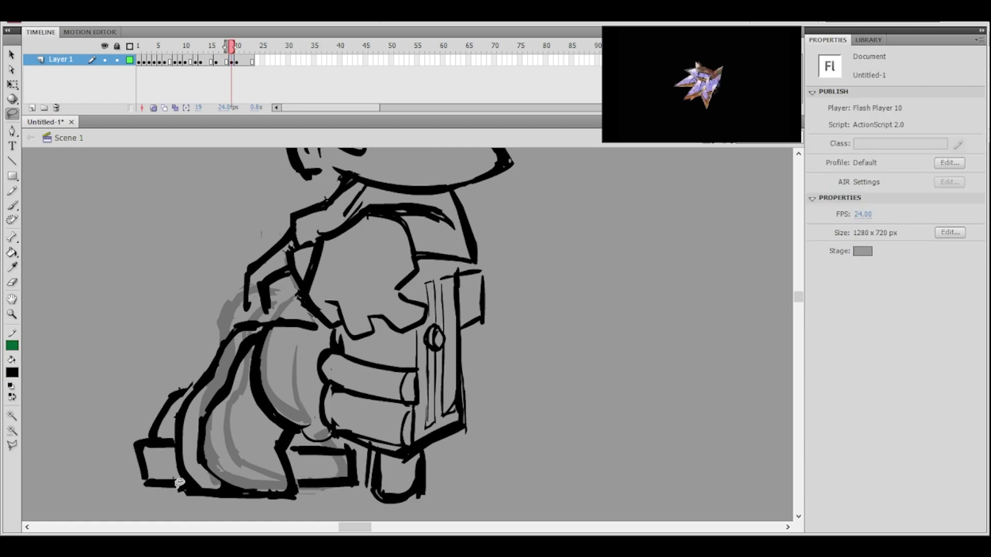
drag(313, 487, 330, 467)
click(330, 466)
ctrl+shift+click(445, 339)
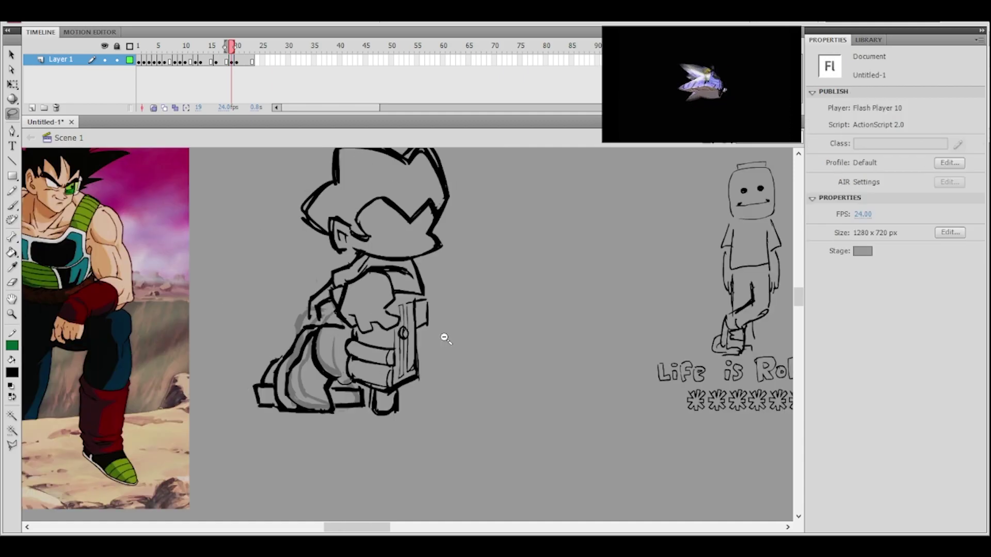
drag(459, 315, 466, 372)
key(ctrl+z)
key(ctrl+z)
key(ctrl+z)
key(ctrl+z)
key(ctrl+z)
key(ctrl+z)
click(456, 371)
- Thicken the curve beneath the fist and brush a curved fold line down the front thigh
ctrl+click(402, 416)
mouse_move(409, 356)
mouse_down()
mouse_move(439, 451)
mouse_move(417, 400)
mouse_move(418, 432)
mouse_move(403, 397)
mouse_up()
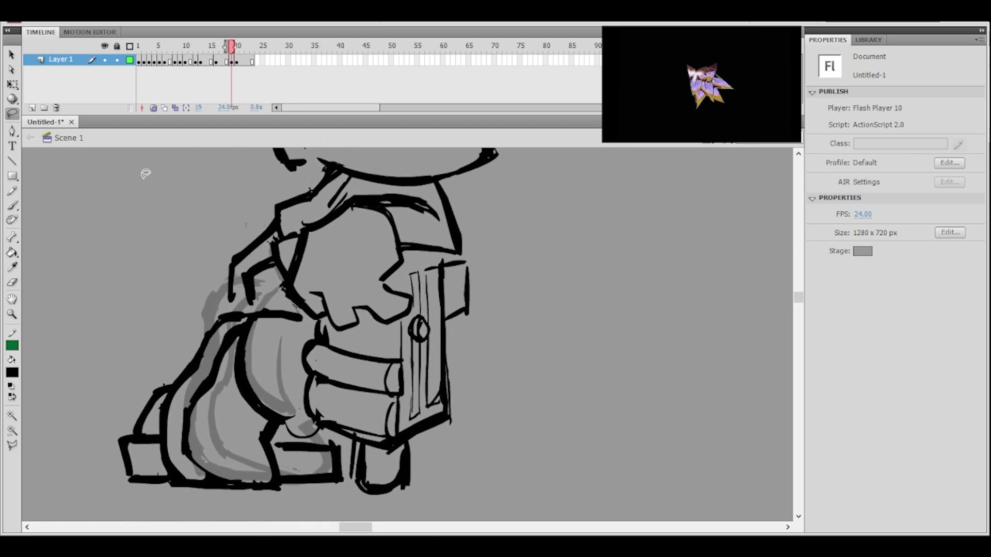
click(12, 206)
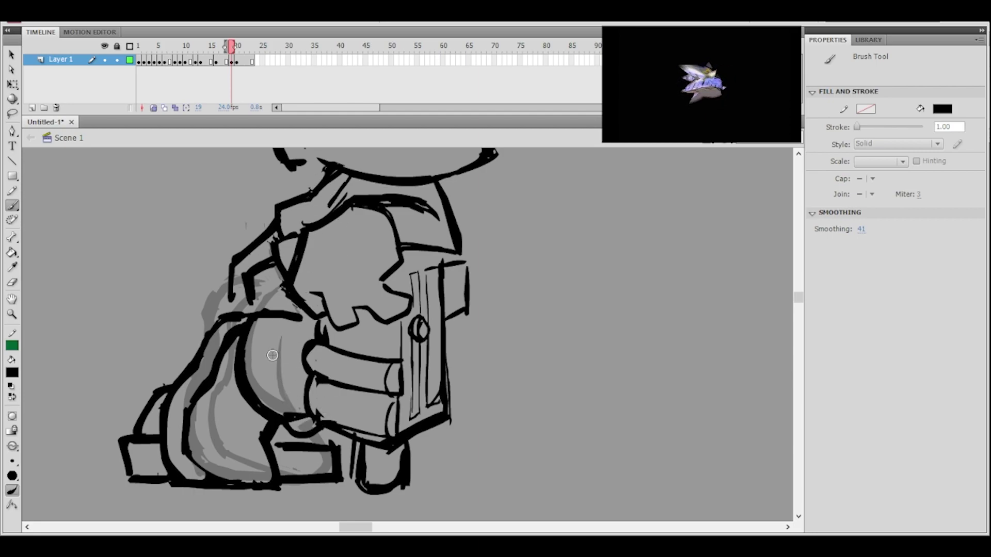
mouse_move(273, 343)
mouse_down()
mouse_move(285, 409)
mouse_move(308, 420)
mouse_up()
drag(272, 346, 303, 412)
key(ctrl+z)
key(ctrl+minus)
key(ctrl+equal)
drag(371, 354, 347, 385)
mouse_move(301, 361)
mouse_down()
mouse_move(308, 413)
mouse_move(297, 388)
mouse_move(298, 403)
mouse_up()
- Thin the front thigh's fold line by erasing along its sides
click(13, 282)
drag(307, 360, 312, 416)
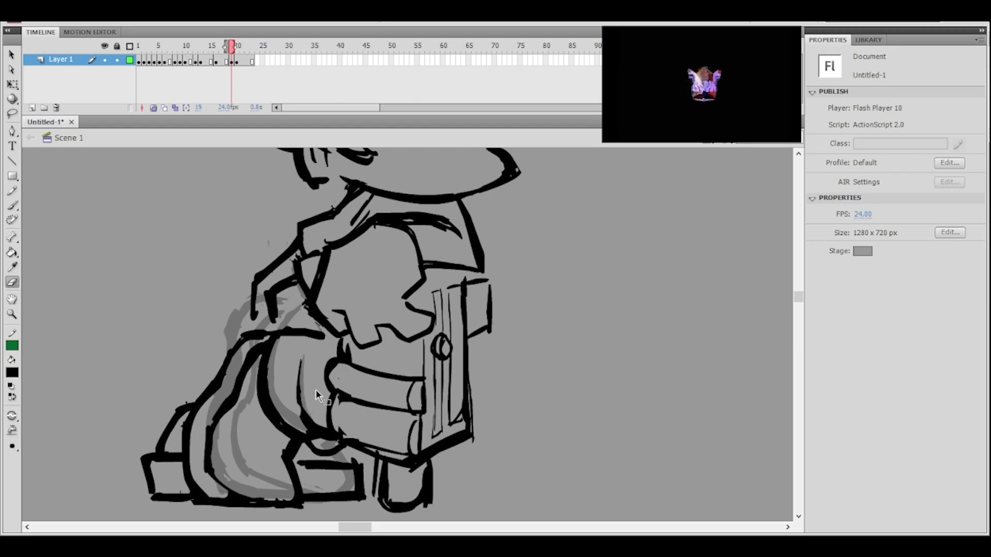
mouse_move(304, 357)
mouse_down()
mouse_move(316, 420)
mouse_move(295, 394)
mouse_move(296, 416)
mouse_up()
key(ctrl+z)
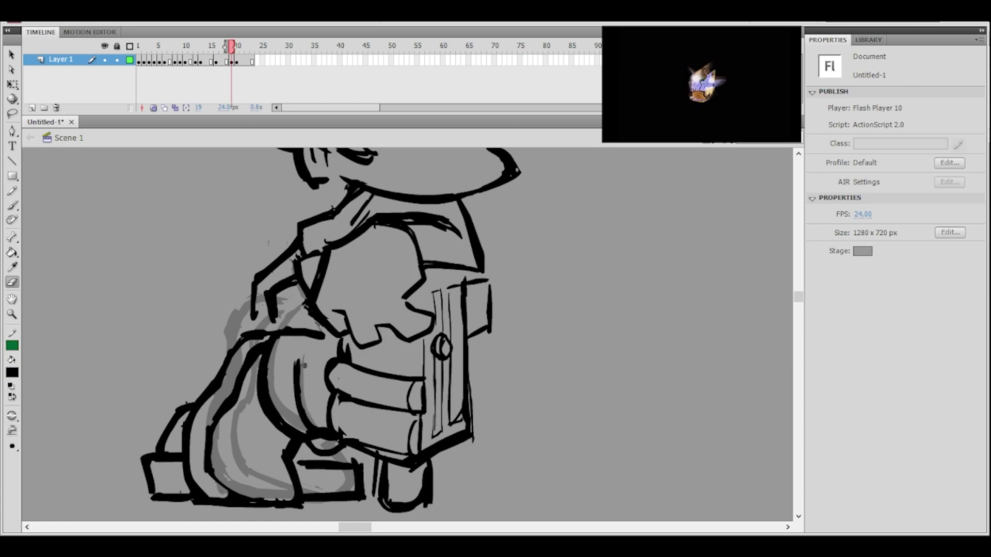
drag(302, 364, 308, 406)
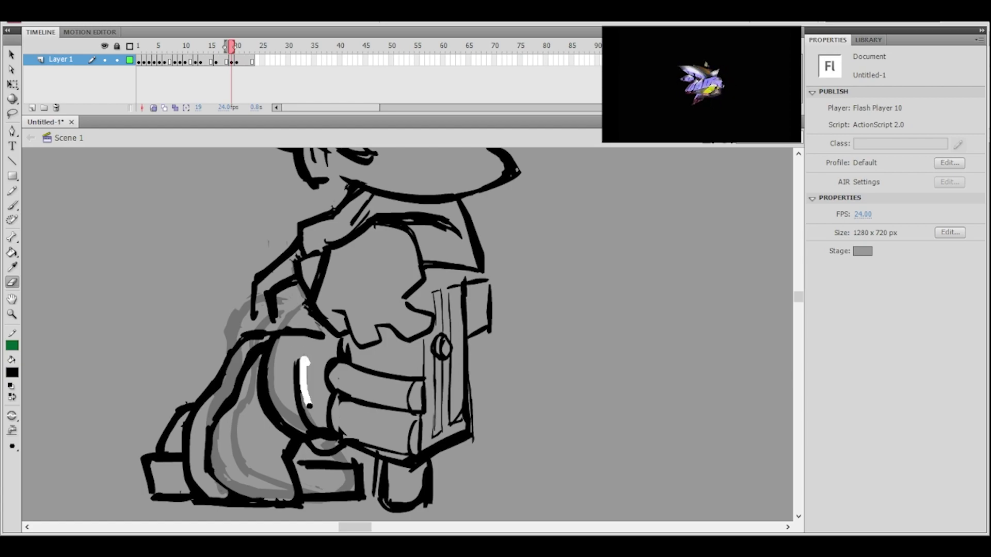
drag(297, 356, 297, 395)
key(ctrl+z)
mouse_move(302, 362)
mouse_down()
mouse_move(304, 391)
mouse_move(295, 370)
mouse_move(293, 413)
mouse_up()
key(ctrl+z)
mouse_move(296, 362)
mouse_down()
mouse_move(290, 376)
mouse_move(297, 351)
mouse_up()
mouse_move(292, 368)
mouse_down()
mouse_move(291, 396)
mouse_move(320, 428)
mouse_move(336, 429)
mouse_move(302, 391)
mouse_move(325, 430)
mouse_up()
key(ctrl+z)
- Lasso both legs and feet and shift them slightly upward to Y 124.2
key(space)
drag(412, 330, 350, 341)
key(ctrl+minus)
key(ctrl+equal)
drag(453, 272, 442, 315)
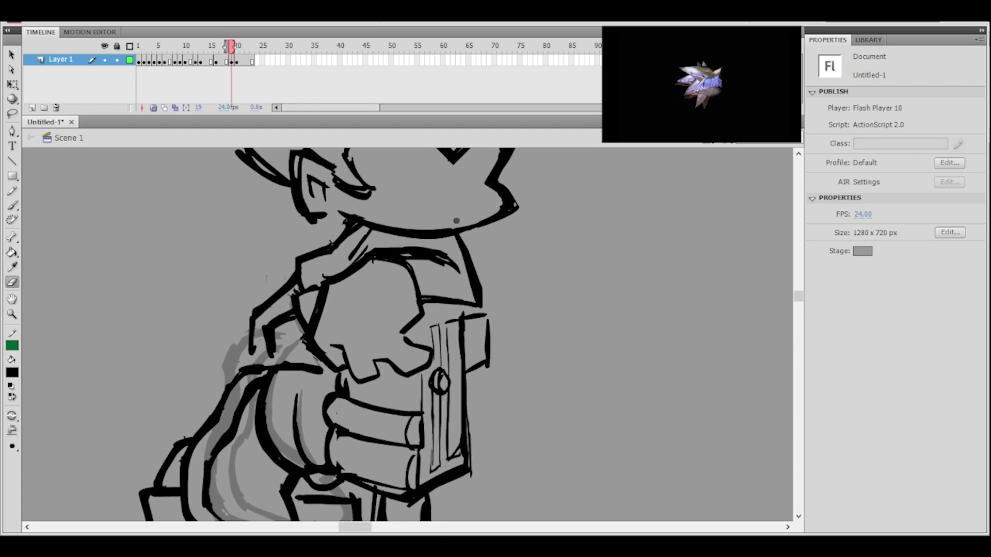
drag(420, 364, 360, 303)
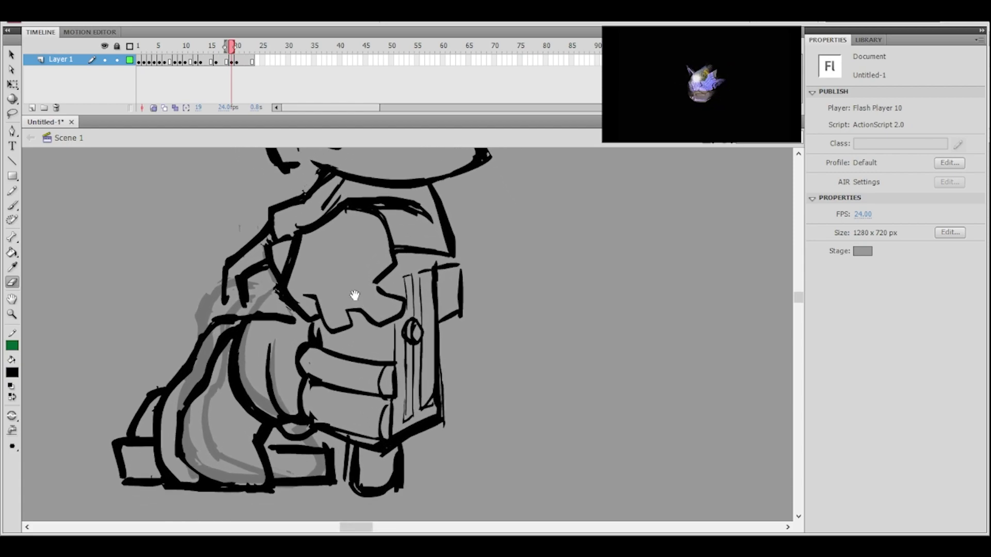
key(l)
mouse_move(228, 305)
mouse_down()
mouse_move(282, 308)
mouse_move(302, 319)
mouse_move(282, 373)
mouse_move(291, 405)
mouse_move(338, 456)
mouse_move(337, 494)
mouse_move(227, 522)
mouse_move(71, 446)
mouse_move(143, 288)
mouse_move(176, 297)
mouse_up()
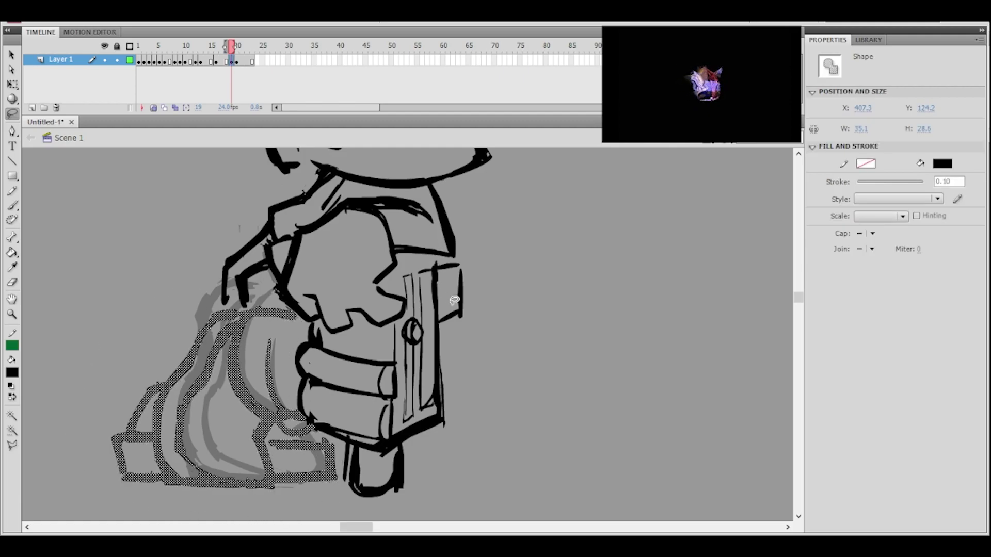
click(515, 320)
key(ctrl+minus)
drag(483, 308, 495, 372)
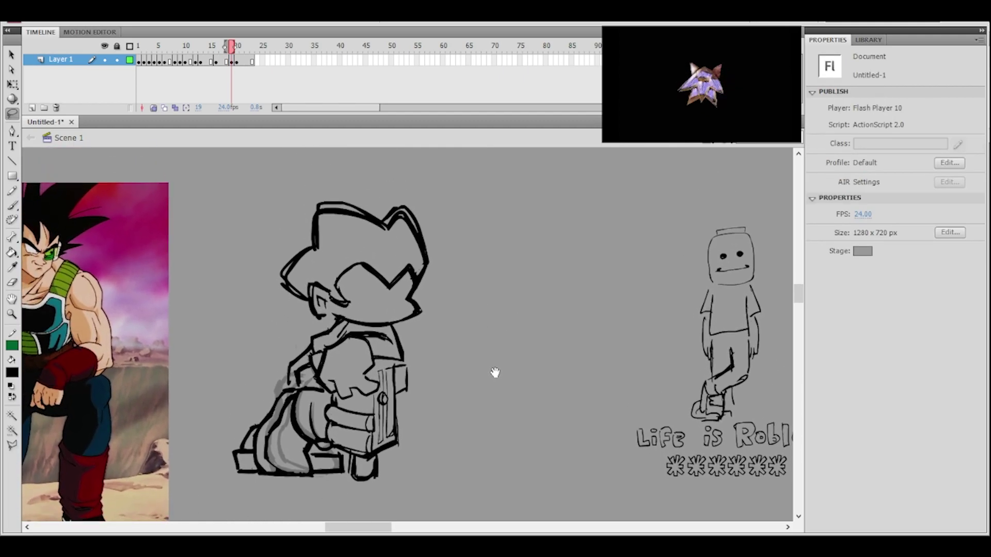
- Nudge the selected legs and feet down to Y 124.6
key(ctrl+z)
key(Down)
key(Down)
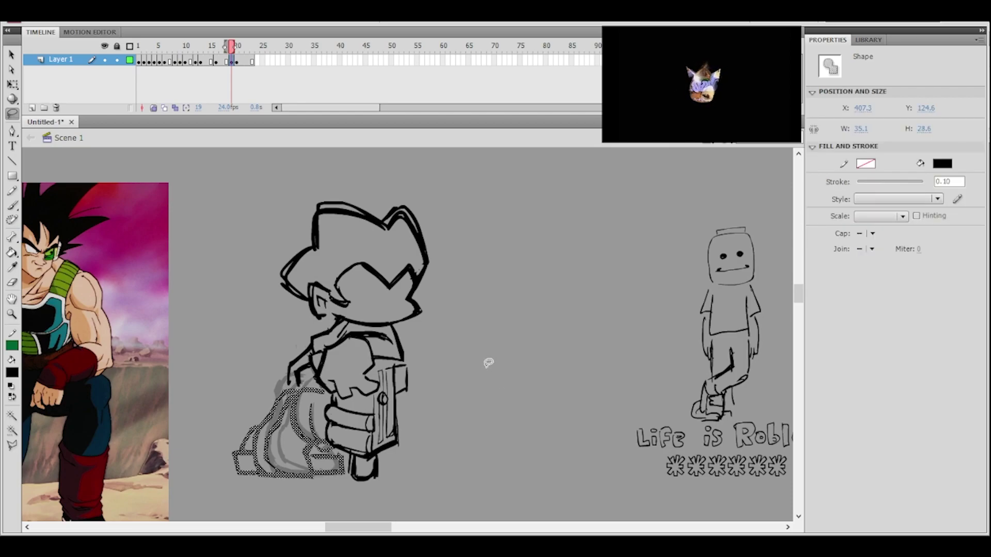
click(467, 335)
key(ctrl+z)
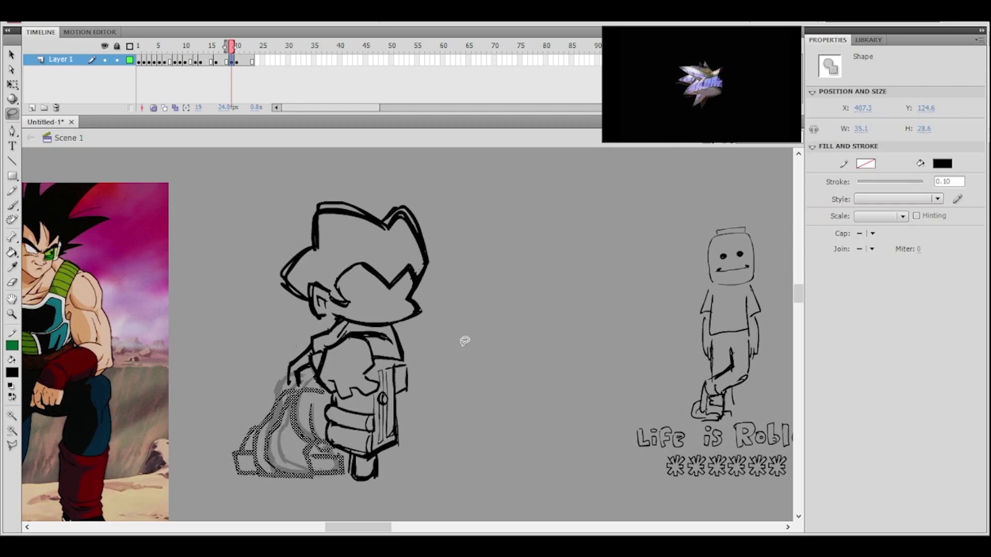
- Deselect the legs and feet and examine the seated figure's overall pose and lower-body linework
click(467, 333)
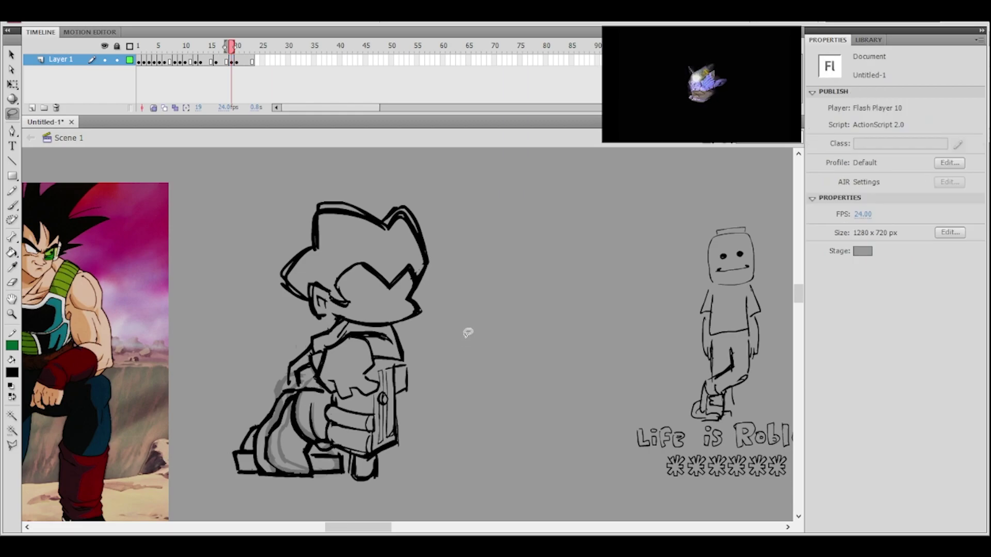
key(ctrl+minus)
ctrl+click(387, 367)
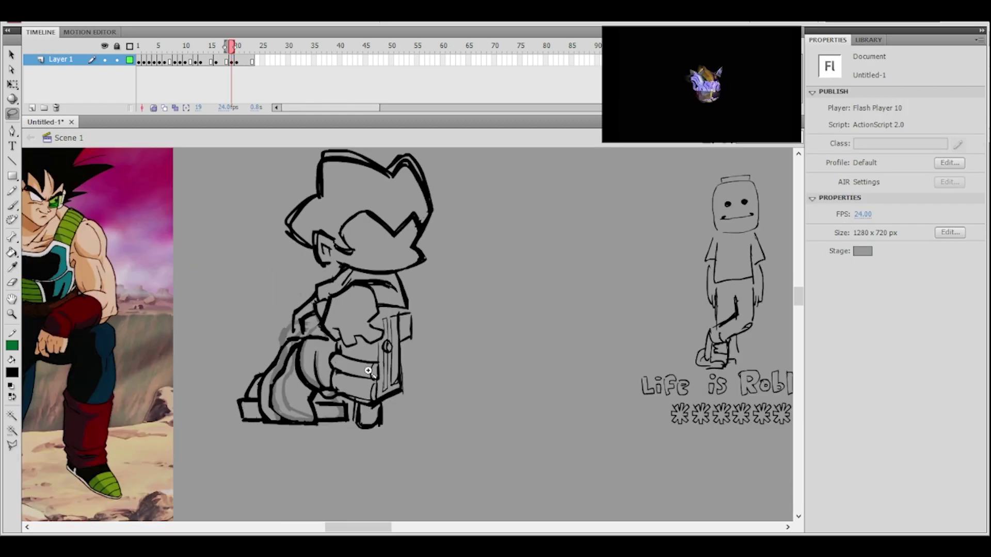
ctrl+click(360, 366)
drag(393, 330, 397, 345)
mouse_move(434, 273)
mouse_down()
mouse_move(453, 352)
mouse_move(444, 338)
mouse_move(423, 371)
mouse_up()
scroll(452, 335, down, 3)
key(ctrl+minus)
ctrl+click(425, 363)
click(12, 282)
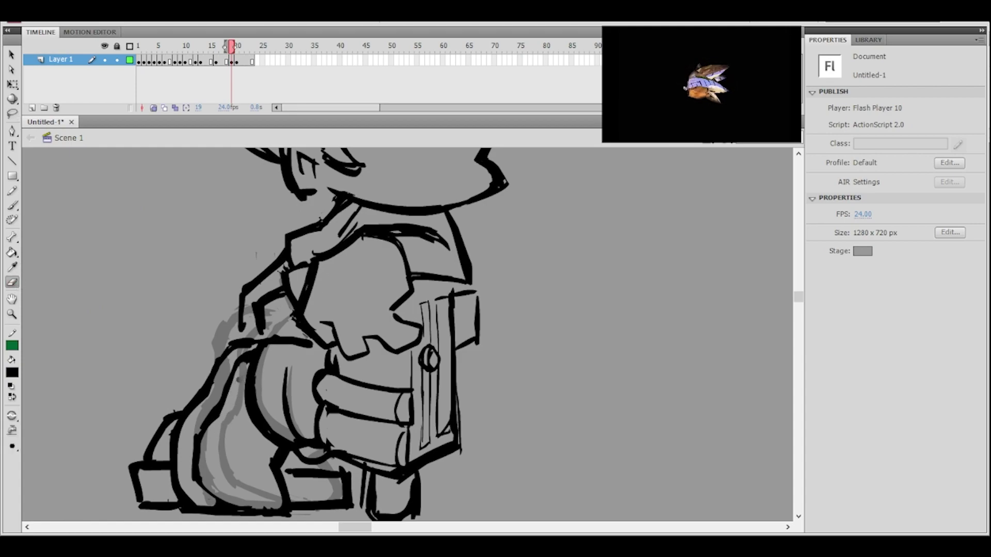
scroll(273, 352, down, 2)
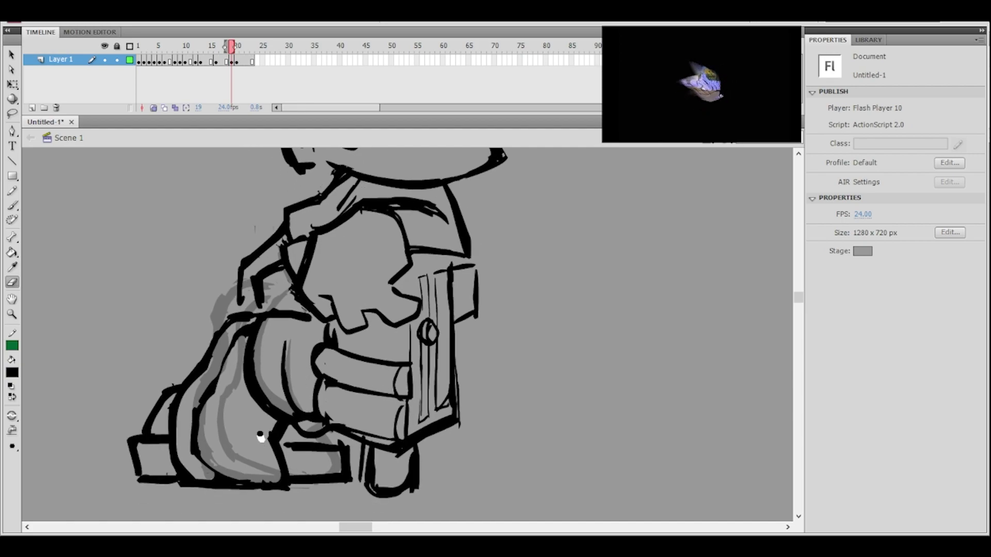
drag(337, 352, 335, 374)
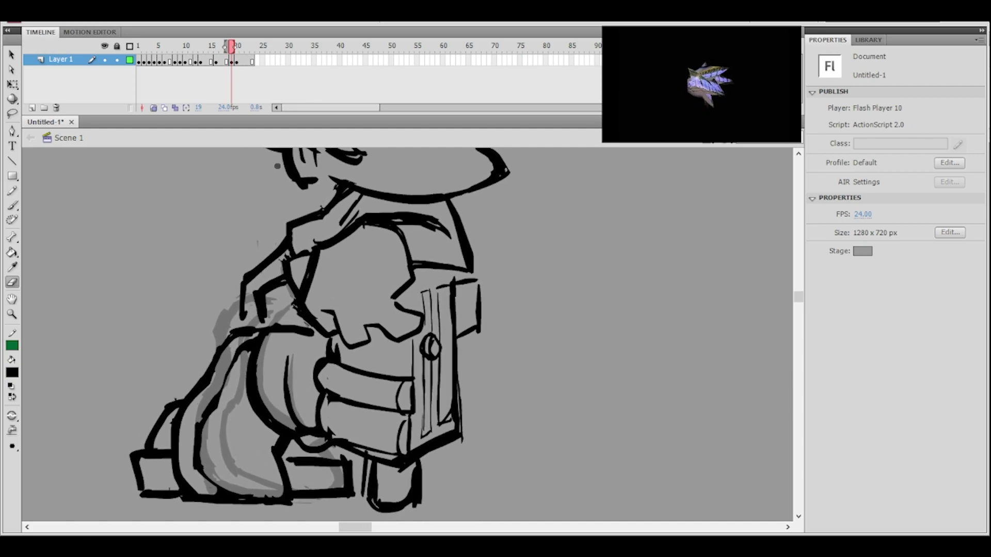
click(13, 204)
drag(198, 468, 263, 498)
key(ctrl+z)
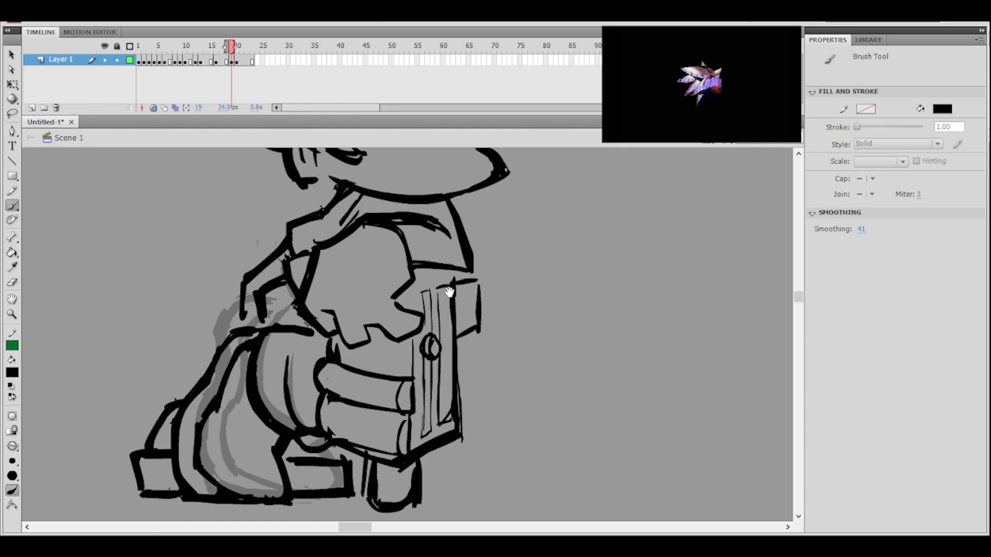
- Examine the whole figure's proportions beside the reference picture and compare them with the close-up linework
alt+click(431, 305)
alt+click(425, 308)
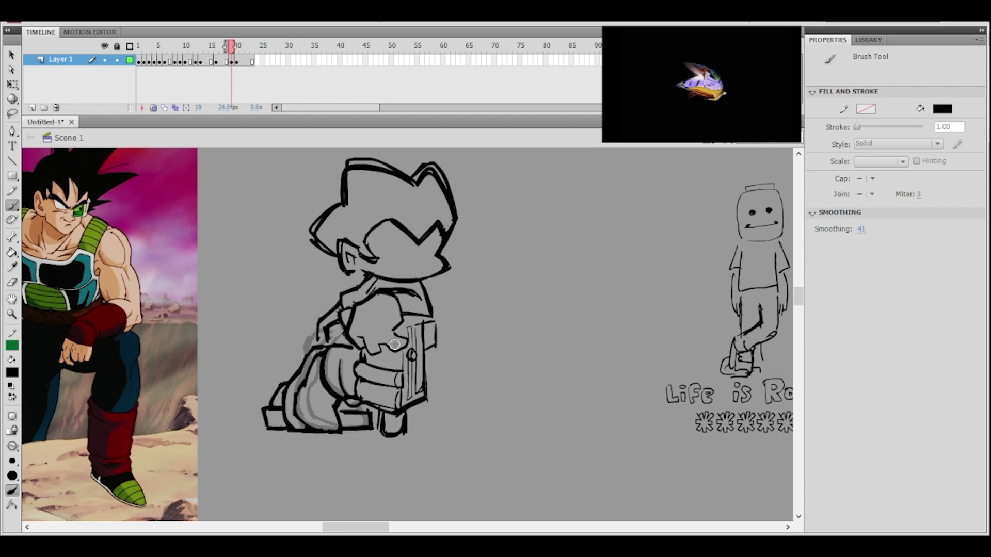
click(459, 341)
drag(486, 298, 483, 340)
click(433, 345)
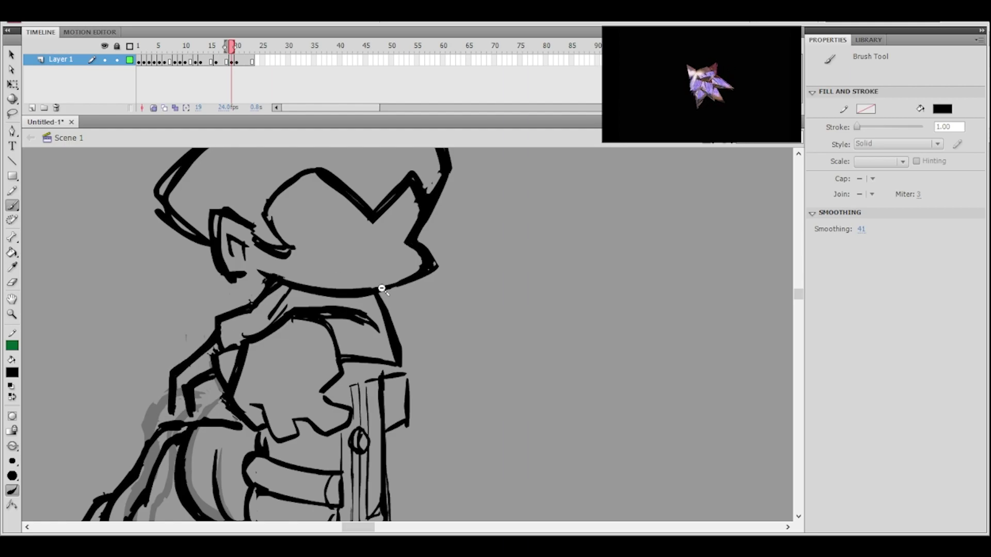
ctrl+alt+click(407, 296)
drag(406, 336, 381, 308)
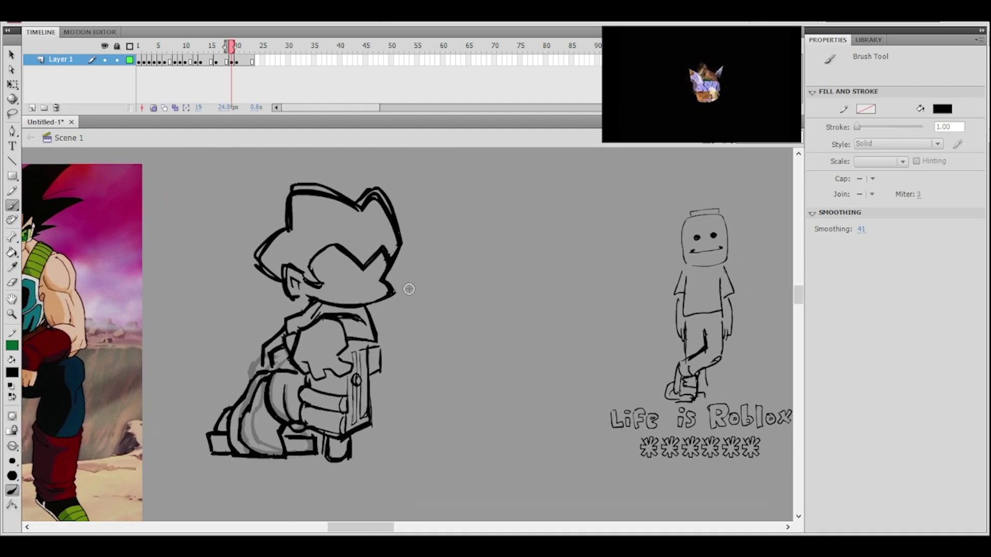
ctrl+shift+click(437, 295)
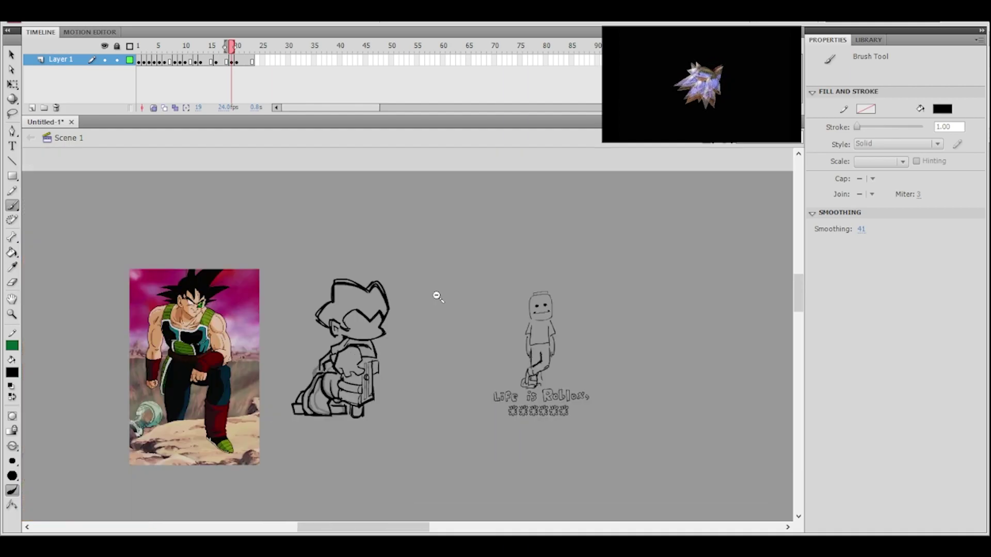
ctrl+click(391, 367)
drag(538, 253, 523, 297)
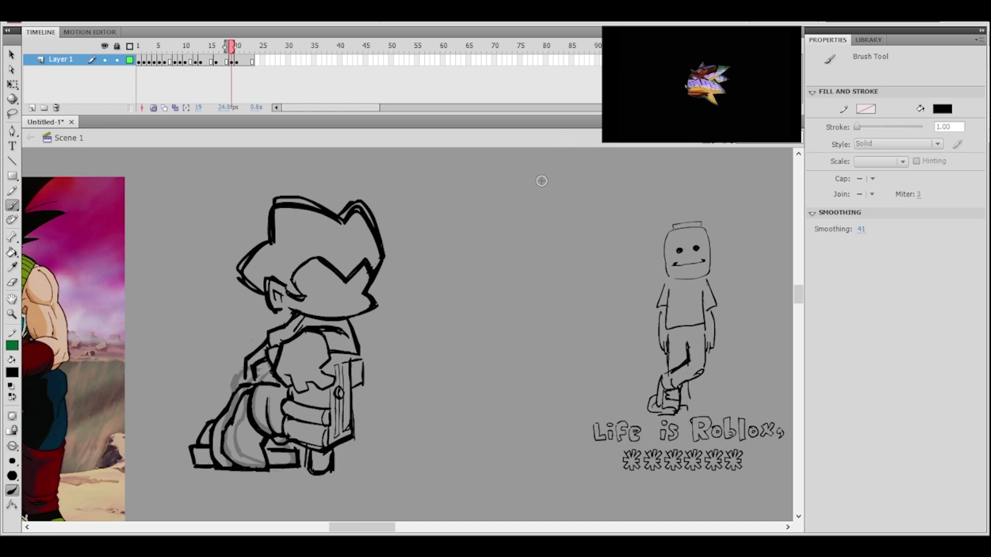
- Flip between frames 18, 19 and 20 of Layer 1 to compare the poses, ending on frame 19
click(230, 50)
click(227, 61)
click(231, 61)
click(227, 61)
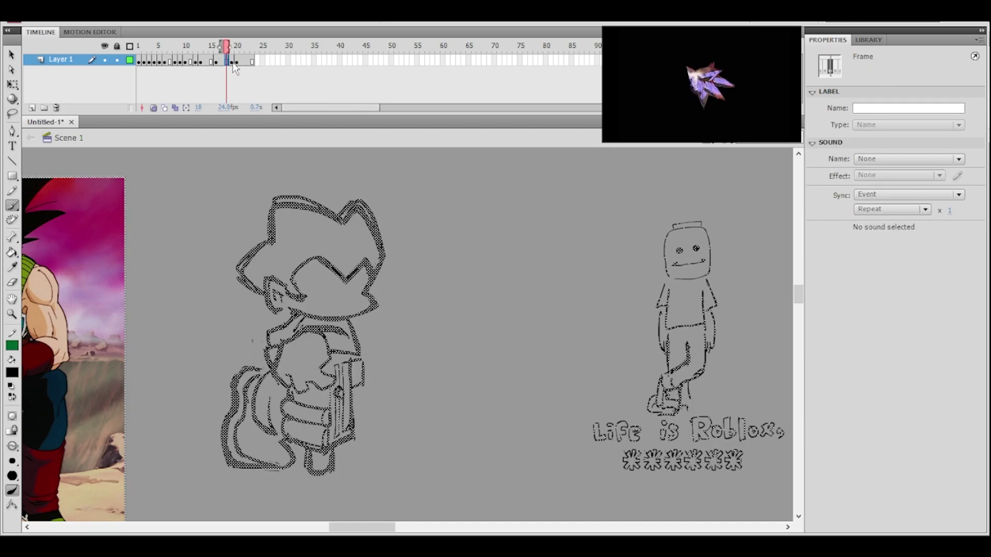
click(232, 62)
click(227, 63)
click(236, 62)
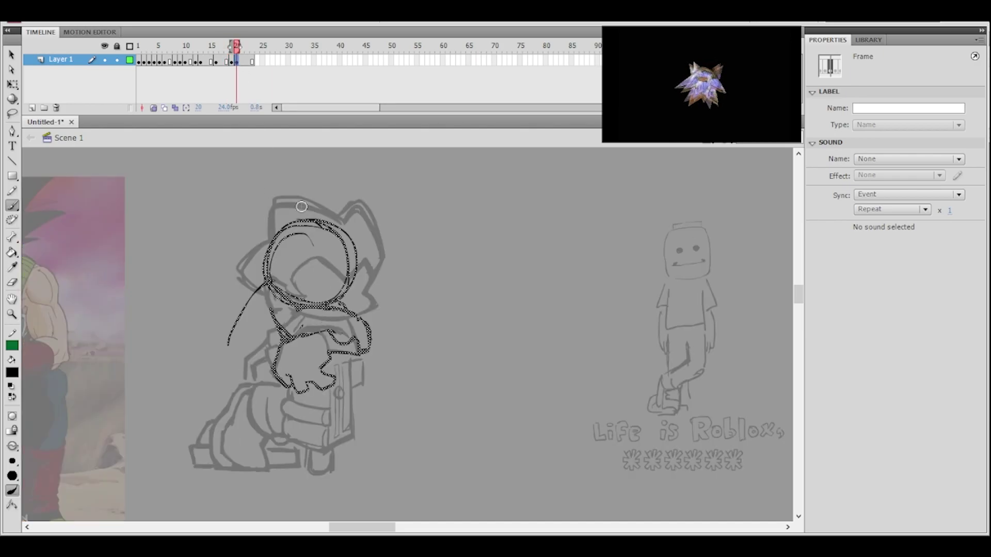
click(232, 63)
- Erase the front leg's outer contour near the knee and brush a rounder outer contour and inner line in black
key(ctrl+=)
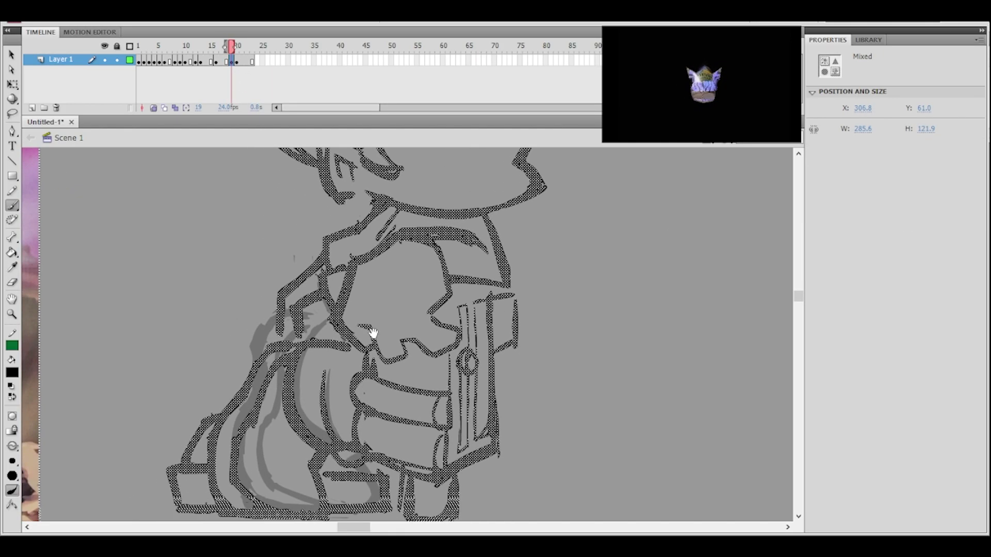
key(e)
mouse_move(284, 367)
mouse_down()
mouse_move(266, 398)
mouse_move(271, 390)
mouse_up()
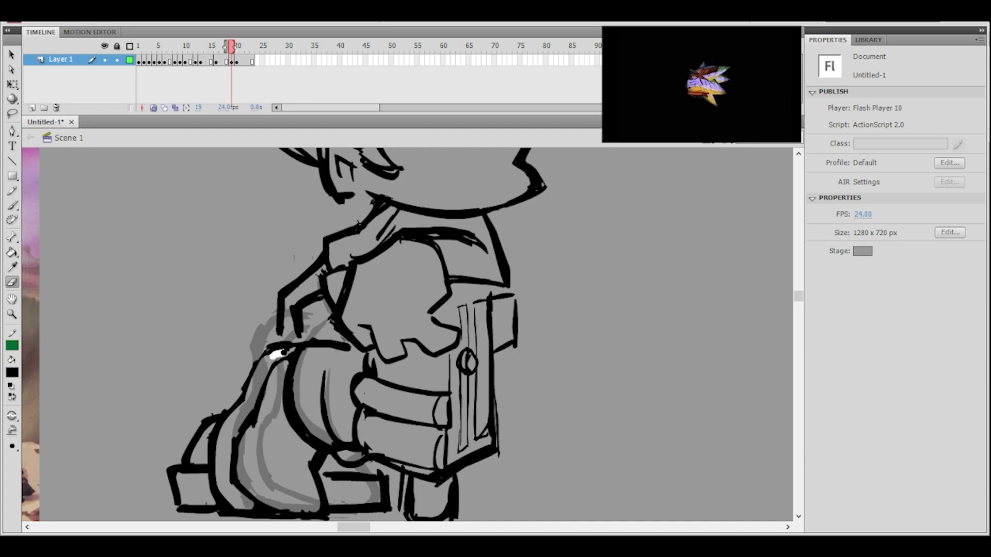
click(12, 205)
drag(236, 410, 261, 347)
mouse_move(245, 390)
mouse_down()
mouse_move(258, 356)
mouse_move(294, 341)
mouse_move(274, 345)
mouse_up()
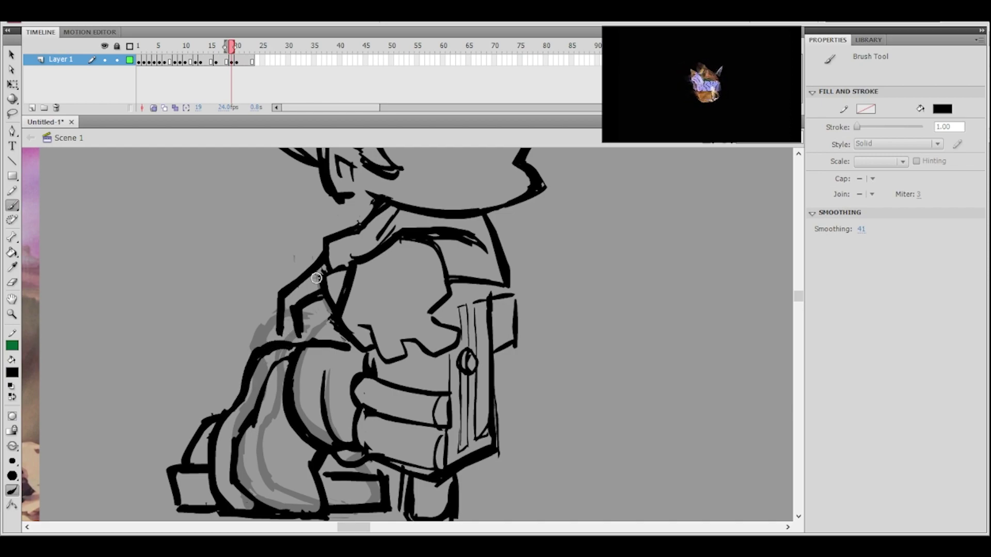
drag(259, 401, 266, 371)
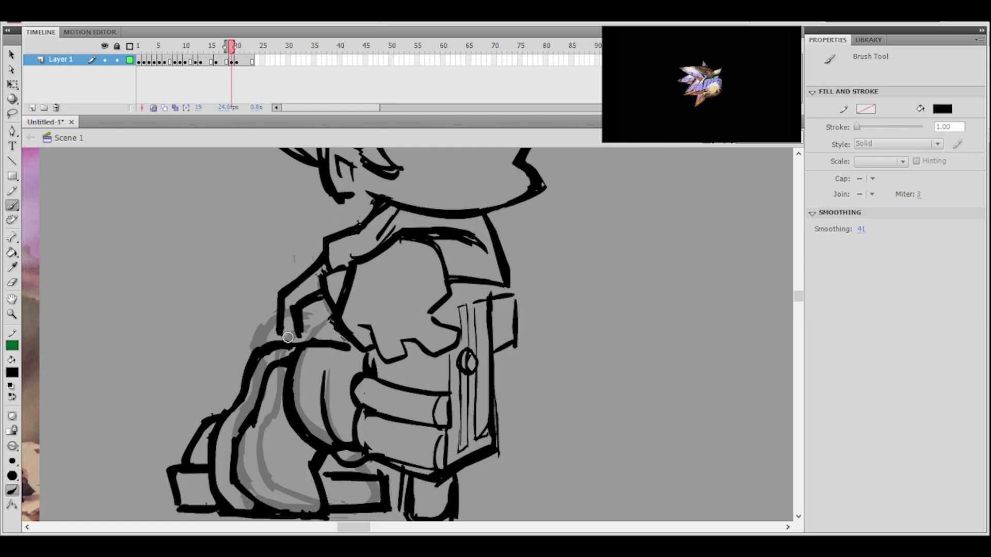
- Trim the front leg's outer contour below the knee by erasing along its inner side with a smaller eraser
ctrl+alt+click(383, 320)
ctrl+click(365, 328)
drag(421, 329, 310, 318)
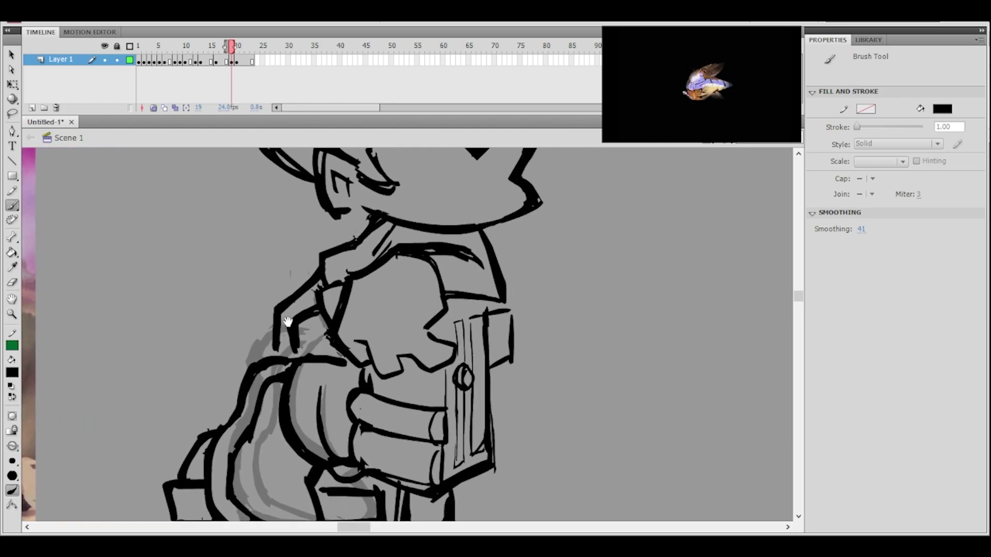
click(12, 283)
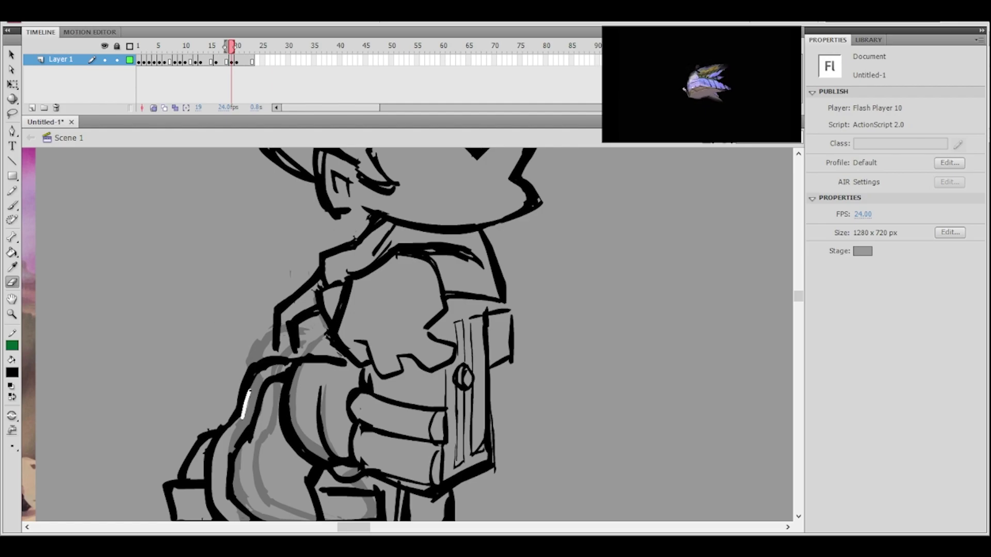
drag(251, 389, 260, 376)
drag(251, 447, 327, 376)
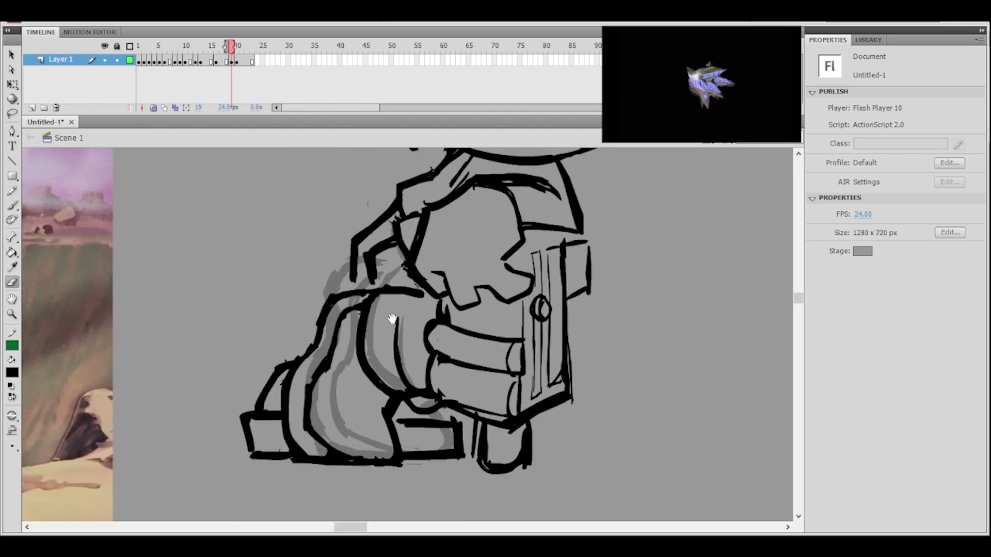
drag(421, 309, 379, 345)
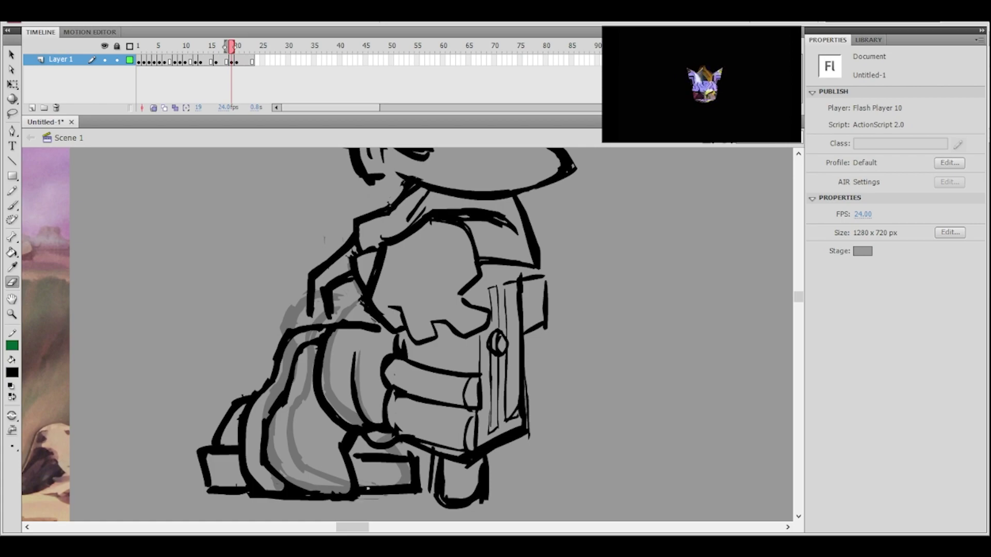
- Lasso the far arm together with the legs and feet, shift them slightly upward to Y 102.2, and deselect them
click(12, 205)
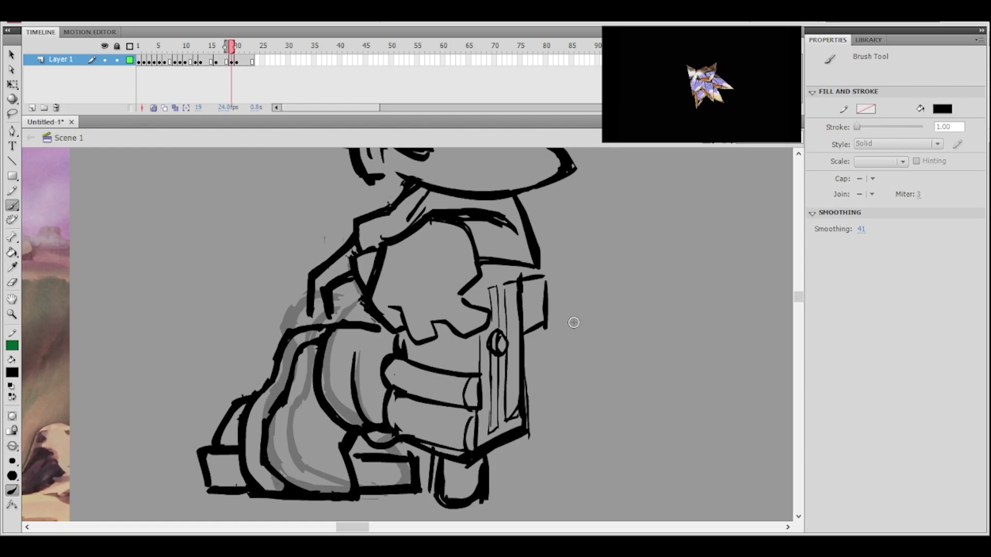
key(ctrl+minus)
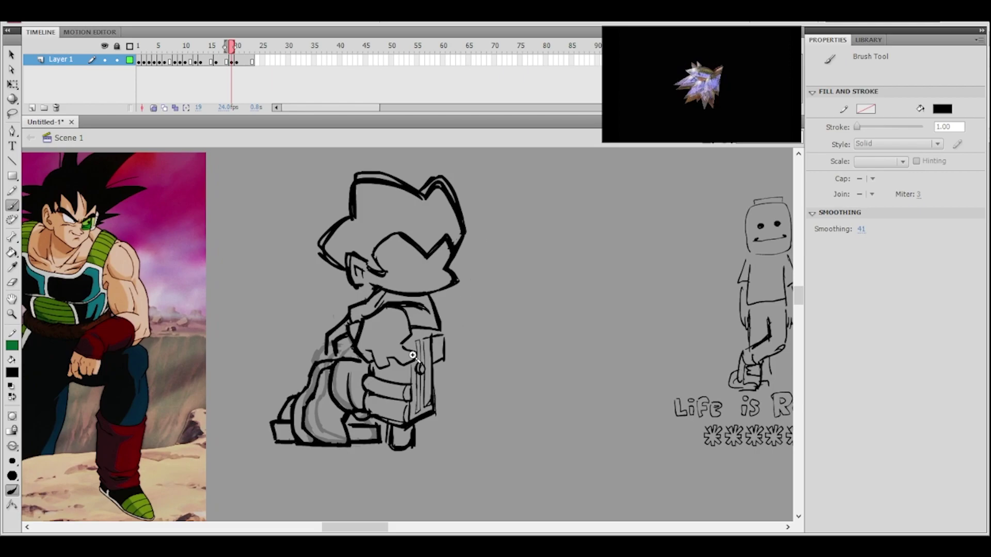
key(ctrl+equal)
key(l)
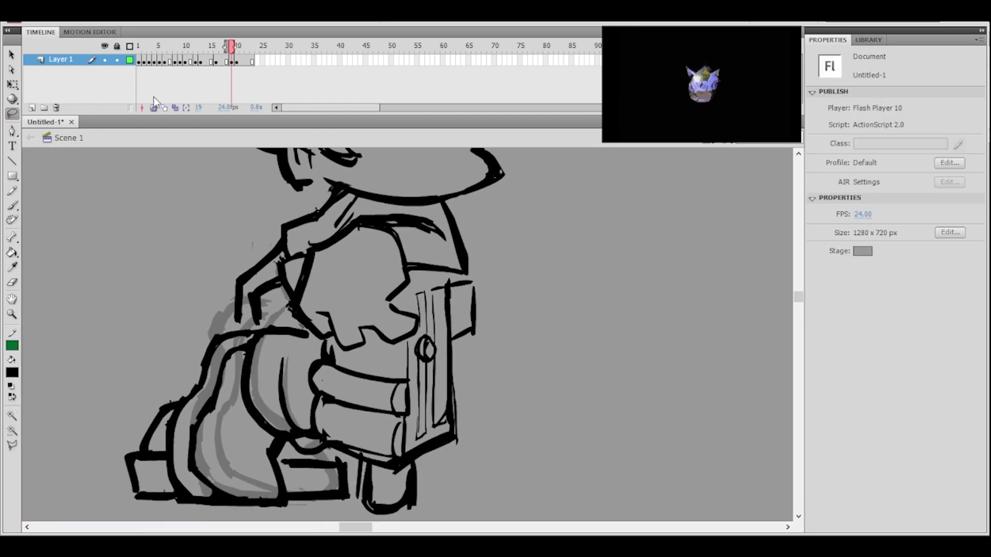
mouse_move(323, 194)
mouse_down()
mouse_move(330, 186)
mouse_move(362, 204)
mouse_move(321, 231)
mouse_move(284, 312)
mouse_move(308, 329)
mouse_move(307, 420)
mouse_move(353, 464)
mouse_move(360, 491)
mouse_move(270, 511)
mouse_move(111, 354)
mouse_move(230, 203)
mouse_move(325, 191)
mouse_up()
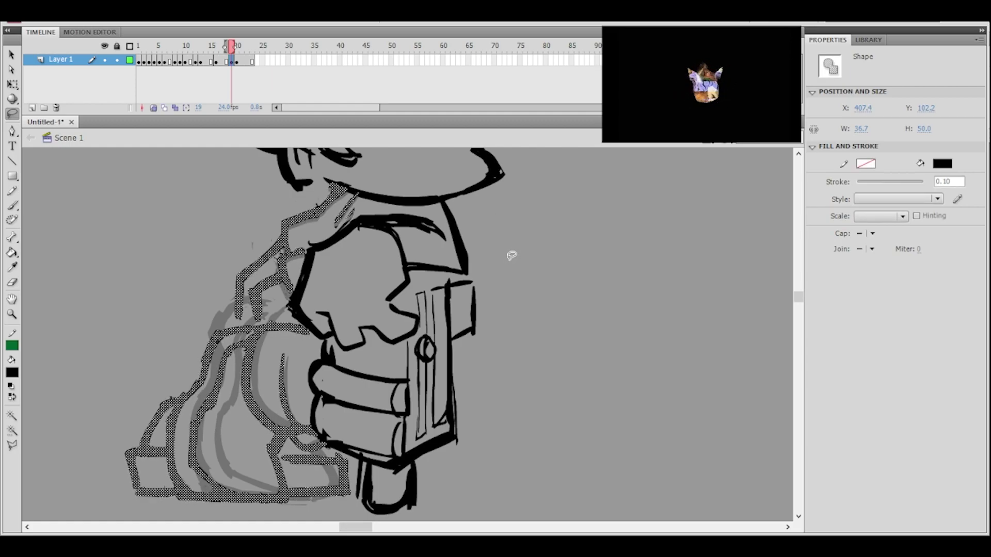
click(522, 247)
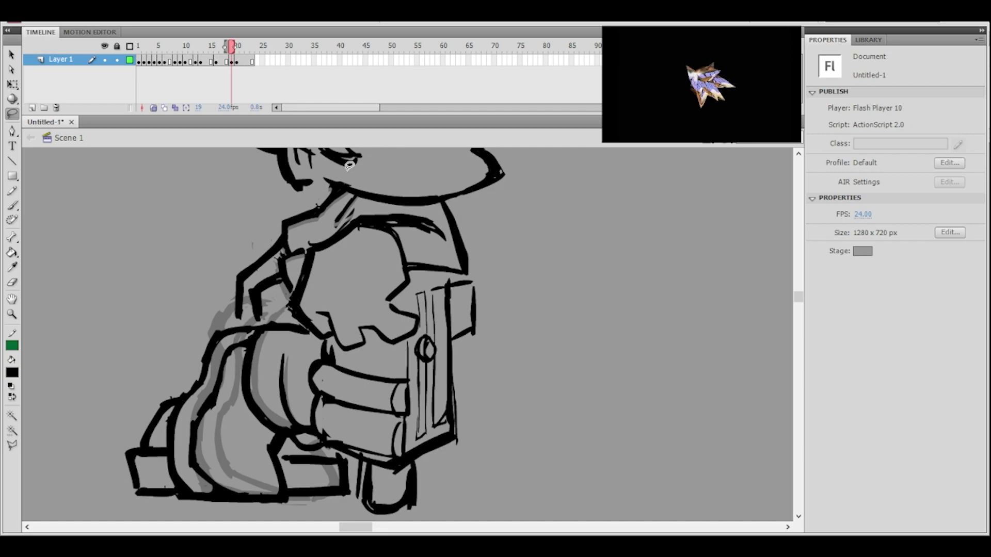
- Brush a thicker black line down the outer edge of the small block attached to the box beside the fist
click(13, 205)
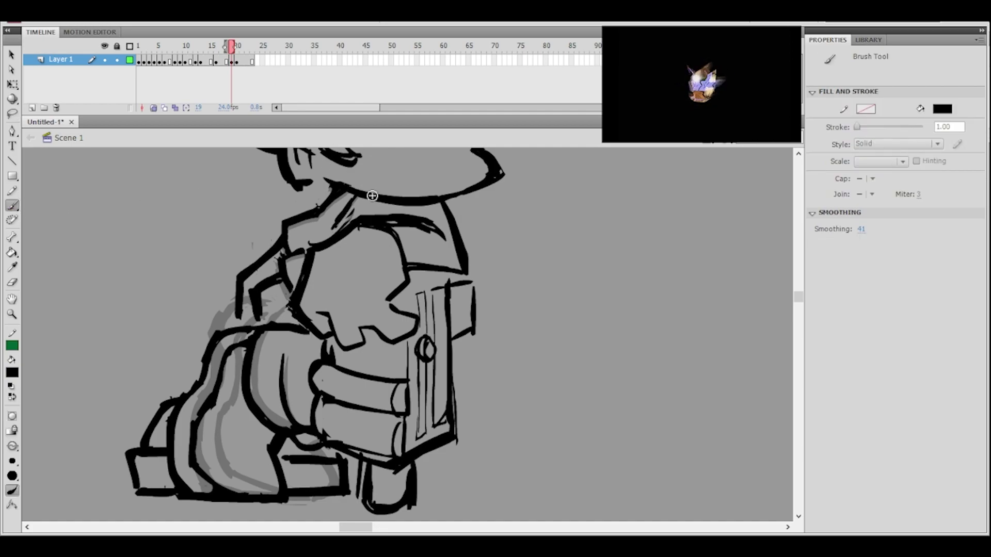
click(13, 283)
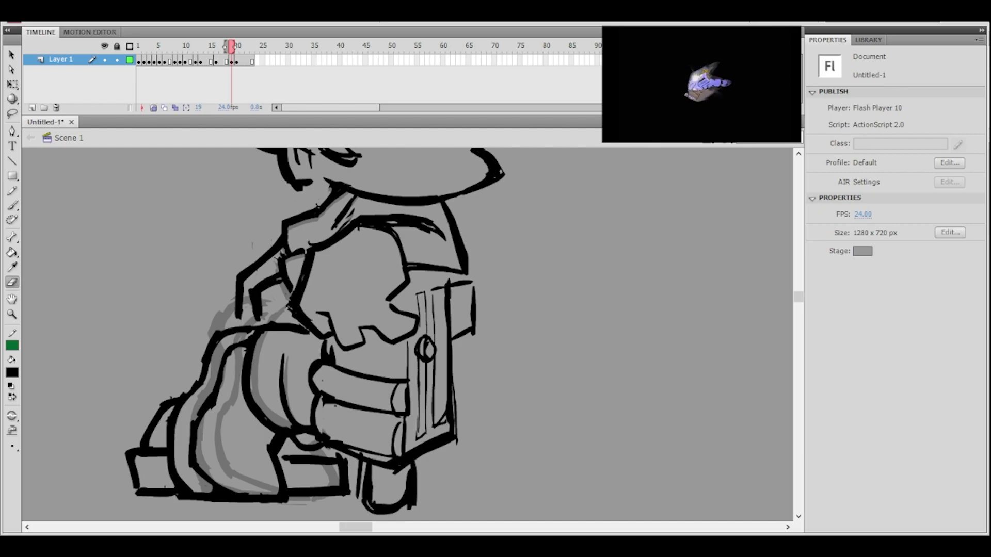
key(ctrl+minus)
mouse_move(437, 312)
mouse_down()
mouse_move(433, 352)
mouse_move(442, 339)
mouse_up()
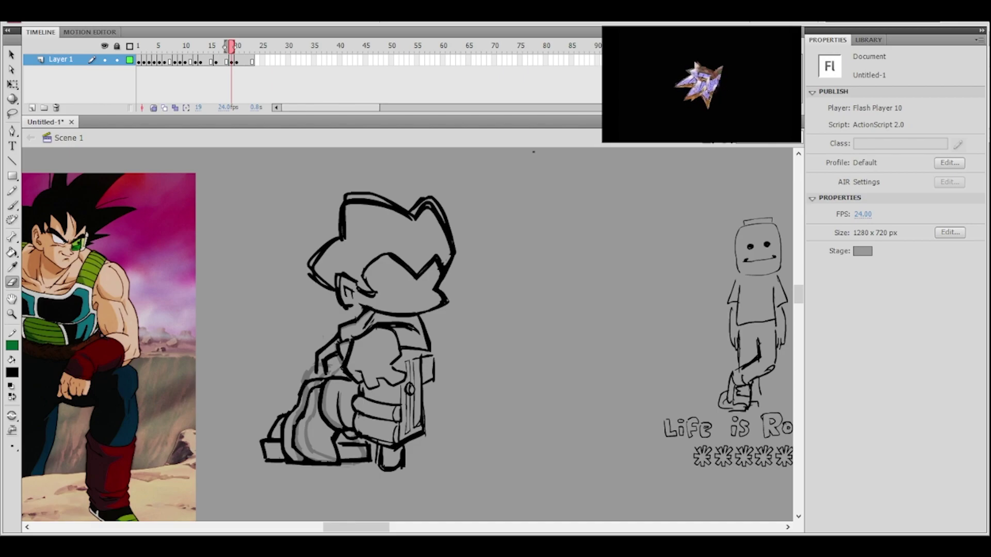
ctrl+click(409, 393)
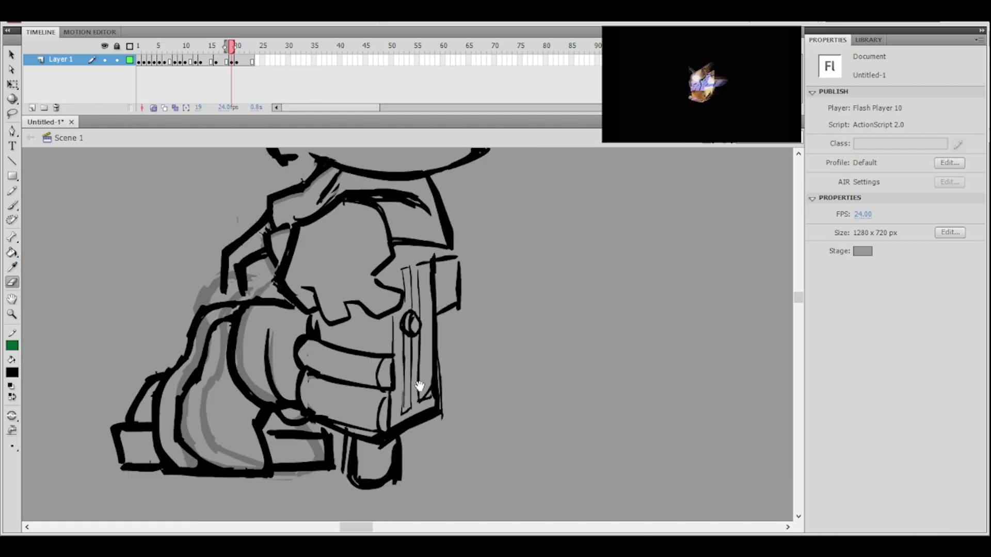
drag(444, 344, 426, 379)
key(b)
drag(441, 293, 442, 328)
key(ctrl+z)
drag(441, 293, 442, 331)
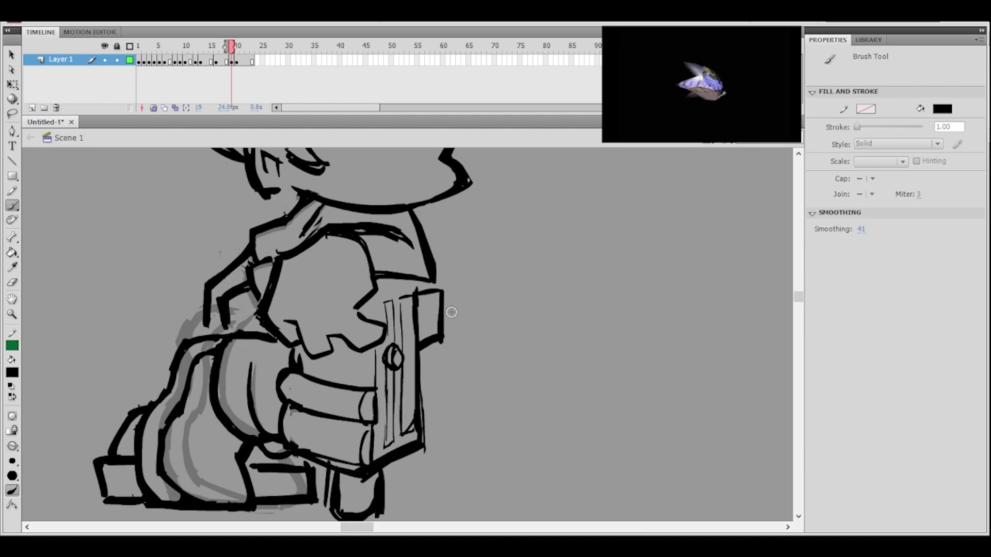
- Thin the box's long outer vertical edge by erasing along its inner side down to the lower corner
ctrl+shift+click(470, 296)
ctrl+click(434, 328)
ctrl+click(382, 352)
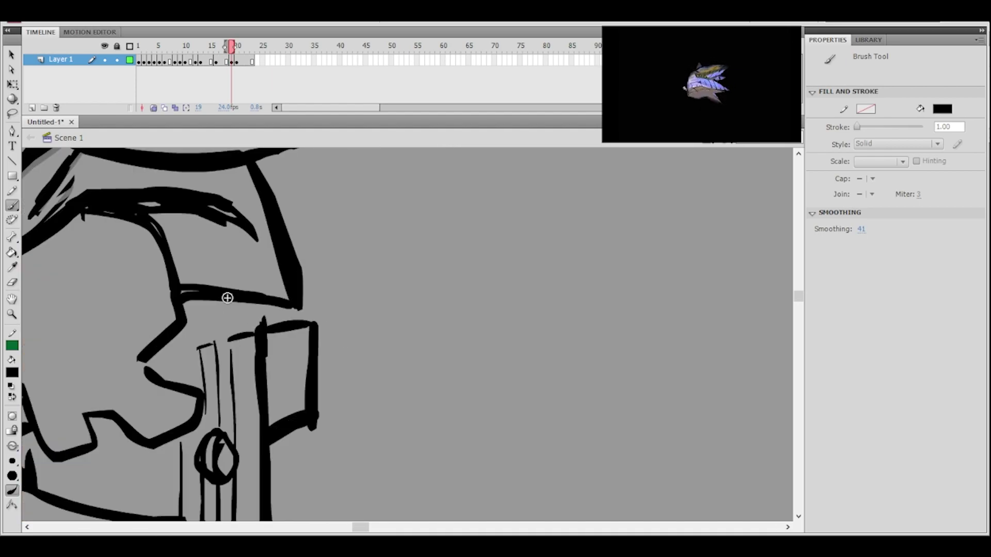
click(12, 283)
drag(325, 345, 424, 231)
drag(344, 220, 349, 381)
drag(347, 268, 349, 395)
mouse_move(349, 353)
mouse_down()
mouse_move(346, 466)
mouse_move(330, 483)
mouse_up()
mouse_move(349, 444)
mouse_down()
mouse_move(349, 476)
mouse_move(329, 485)
mouse_up()
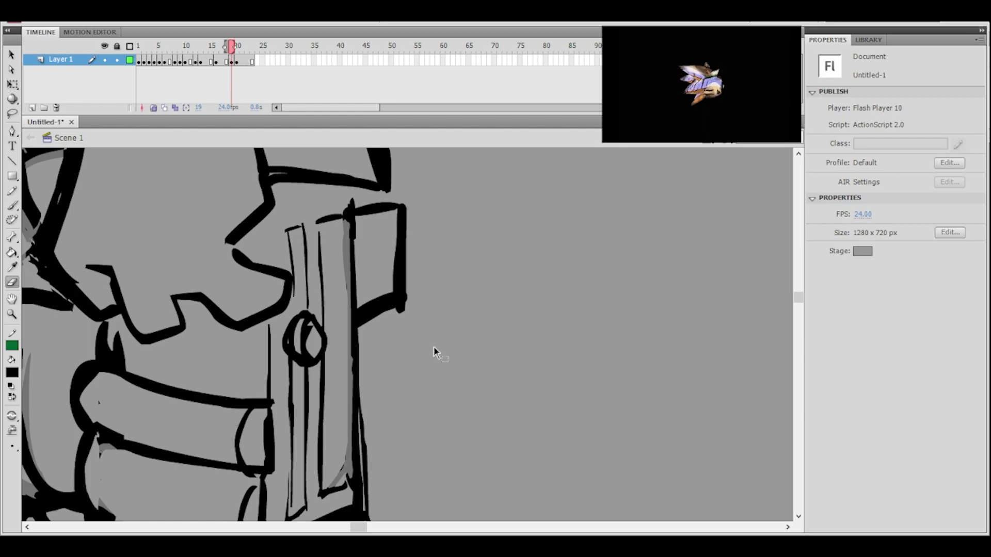
- Erase further along the box's long vertical edge, from the small block's upper corner down to its lower part
ctrl+shift+click(427, 319)
drag(443, 309, 480, 318)
ctrl+click(434, 333)
drag(391, 312, 407, 248)
drag(367, 208, 368, 322)
drag(367, 241, 370, 439)
drag(367, 370, 370, 374)
drag(370, 439, 369, 439)
drag(372, 342, 366, 448)
- Brush a thick black line down the box's long outer vertical edge, slightly outside the trimmed line
ctrl+alt+click(431, 339)
drag(444, 304, 475, 336)
ctrl+alt+click(446, 325)
ctrl+click(419, 346)
ctrl+click(420, 346)
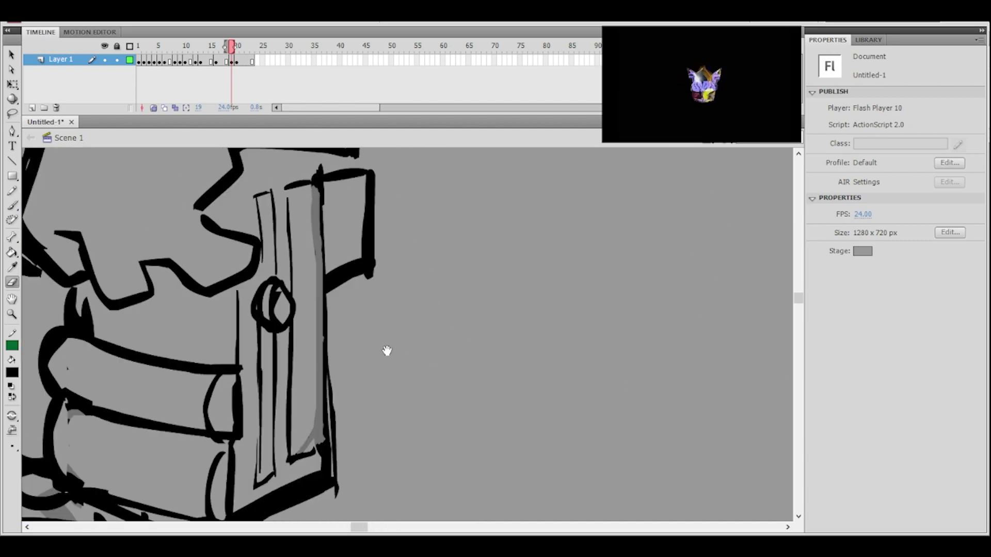
key(b)
drag(325, 186, 323, 356)
key(ctrl+z)
drag(326, 187, 328, 444)
drag(327, 200, 327, 282)
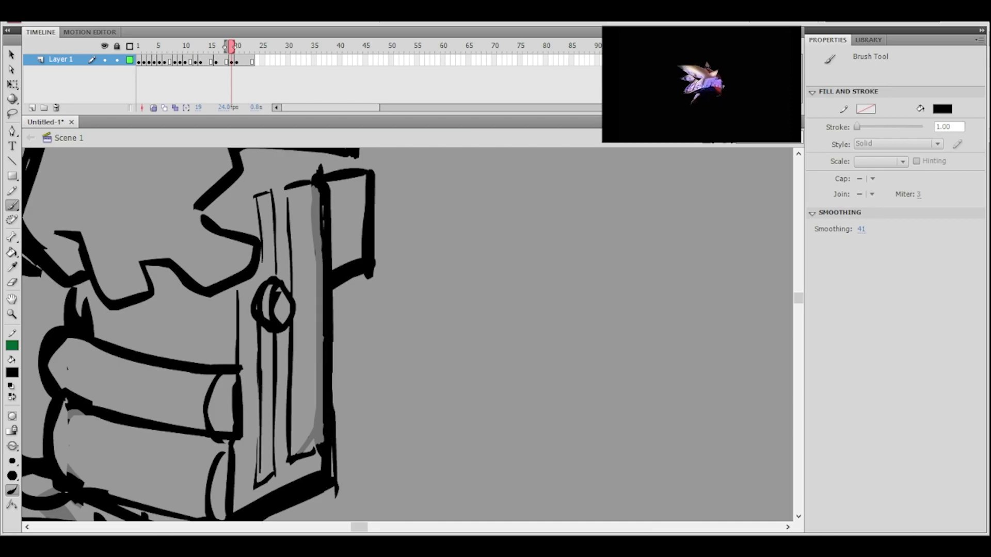
- Brush thick black strokes into the corner where the boot cuff meets the bent knee, beside the lower fist
ctrl+shift+click(373, 202)
ctrl+shift+click(427, 305)
ctrl+click(395, 356)
drag(399, 357, 413, 341)
ctrl+shift+click(422, 318)
ctrl+click(332, 367)
drag(312, 350, 309, 374)
key(ctrl+z)
mouse_move(318, 340)
mouse_down()
mouse_move(312, 363)
mouse_move(328, 361)
mouse_move(311, 369)
mouse_move(358, 396)
mouse_up()
drag(310, 370, 357, 401)
mouse_move(309, 366)
mouse_down()
mouse_move(351, 388)
mouse_move(303, 410)
mouse_move(354, 423)
mouse_up()
drag(308, 388, 361, 415)
ctrl+click(411, 373)
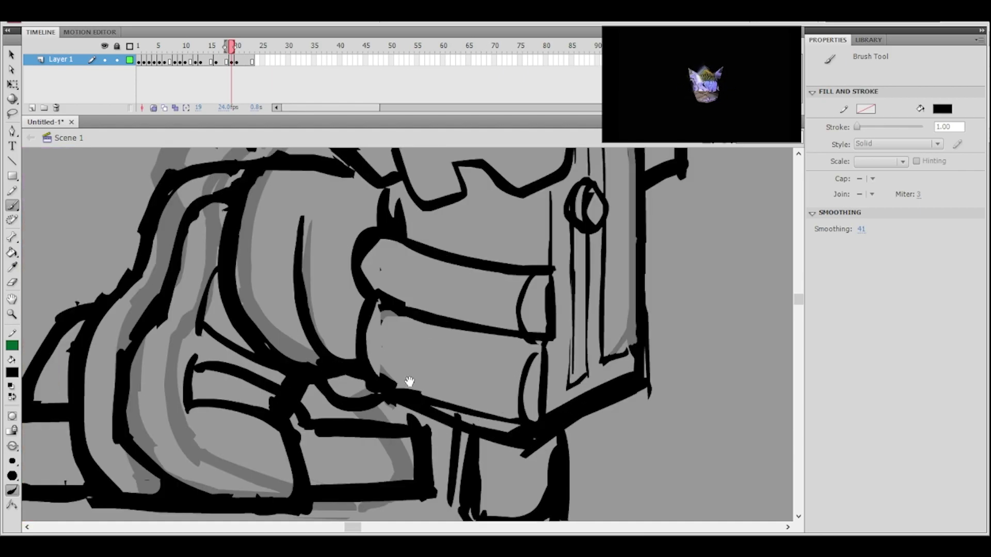
- Erase along the boot cuff's lower edge near the corner below the knee to thin the line
drag(411, 380, 392, 359)
click(12, 282)
drag(244, 382, 274, 399)
ctrl+shift+click(377, 309)
ctrl+shift+click(386, 306)
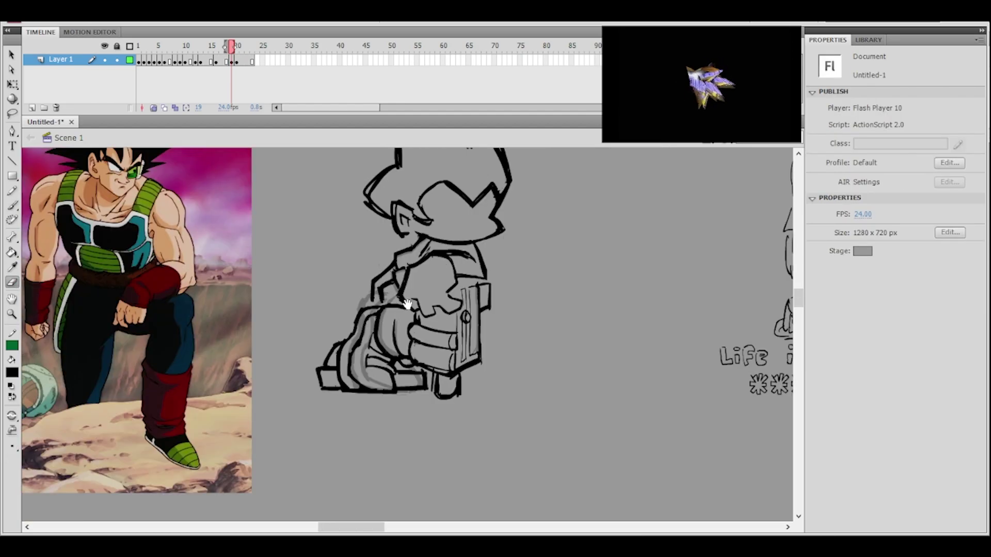
ctrl+click(454, 305)
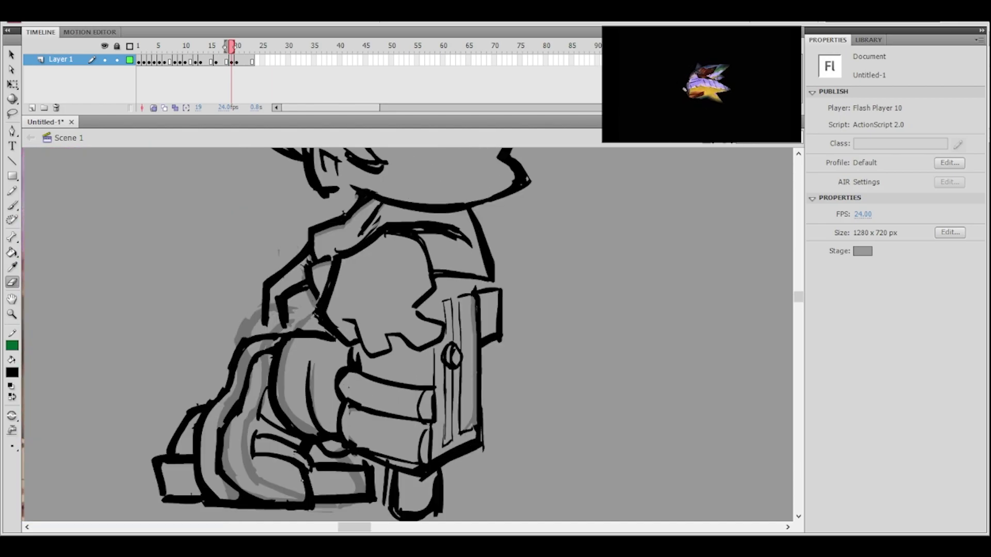
- Brush black over the boot cuff's front corner and thicken the cuff's upper edge
key(b)
drag(336, 405, 357, 424)
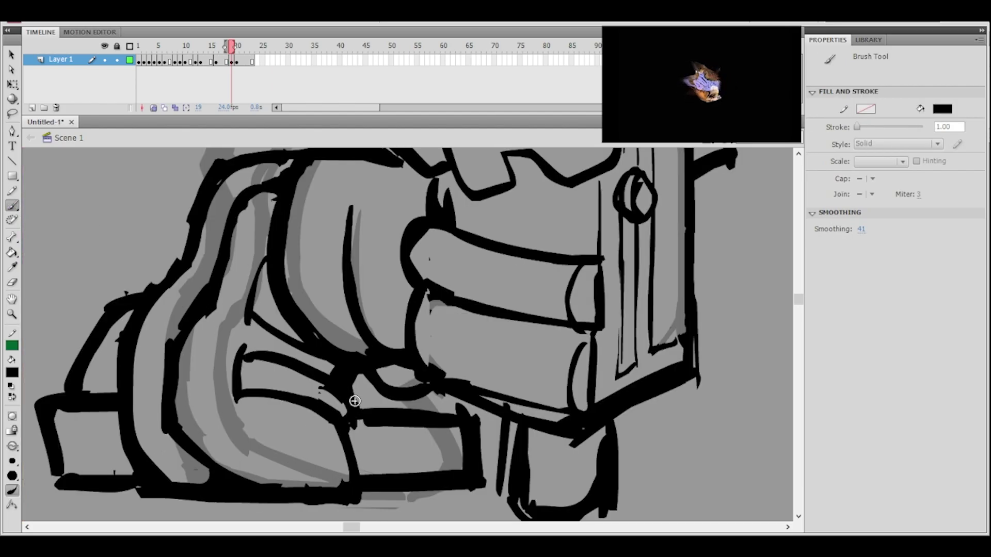
drag(248, 349, 333, 375)
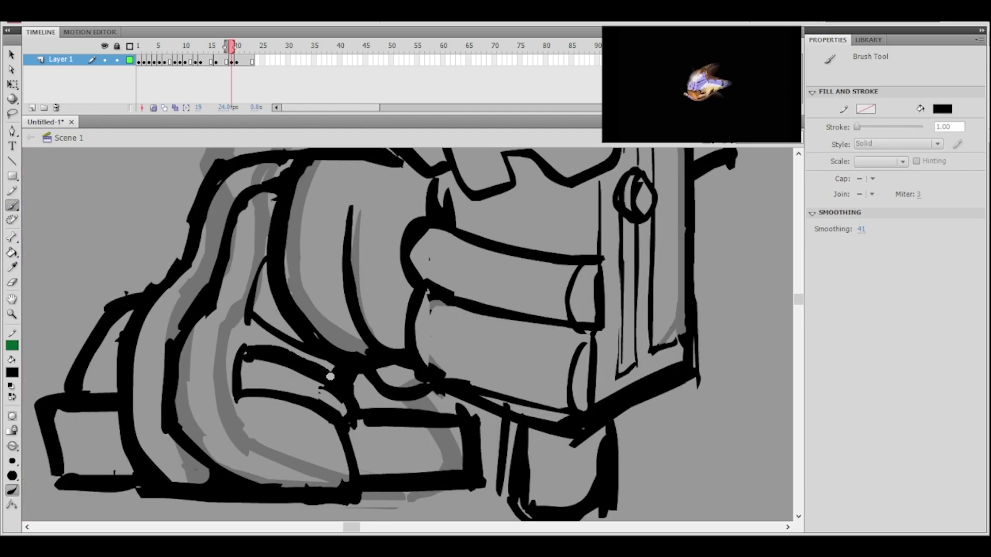
- Thin the boot cuff's upper and lower edges by erasing along the underside of each line
click(12, 283)
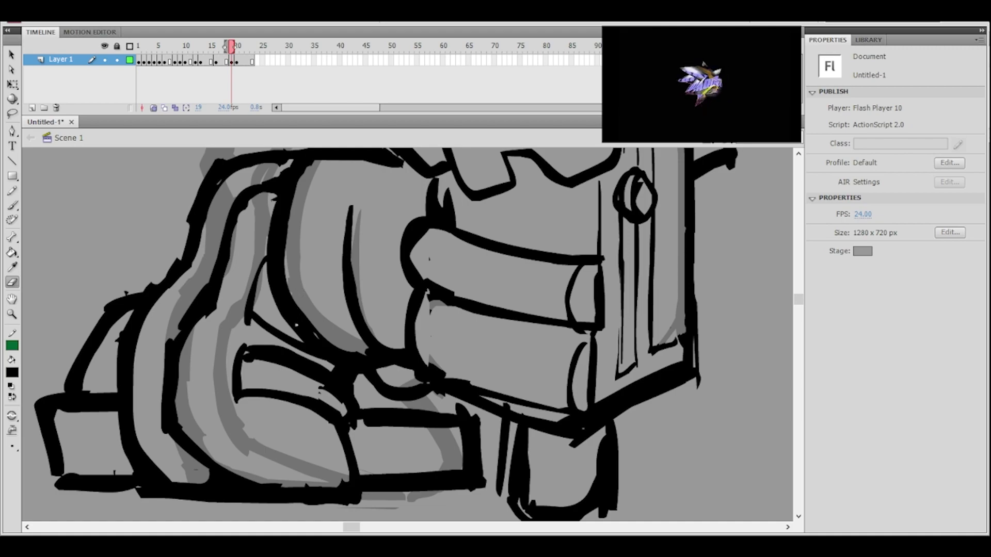
mouse_move(250, 359)
mouse_down()
mouse_move(302, 374)
mouse_move(291, 354)
mouse_move(316, 363)
mouse_up()
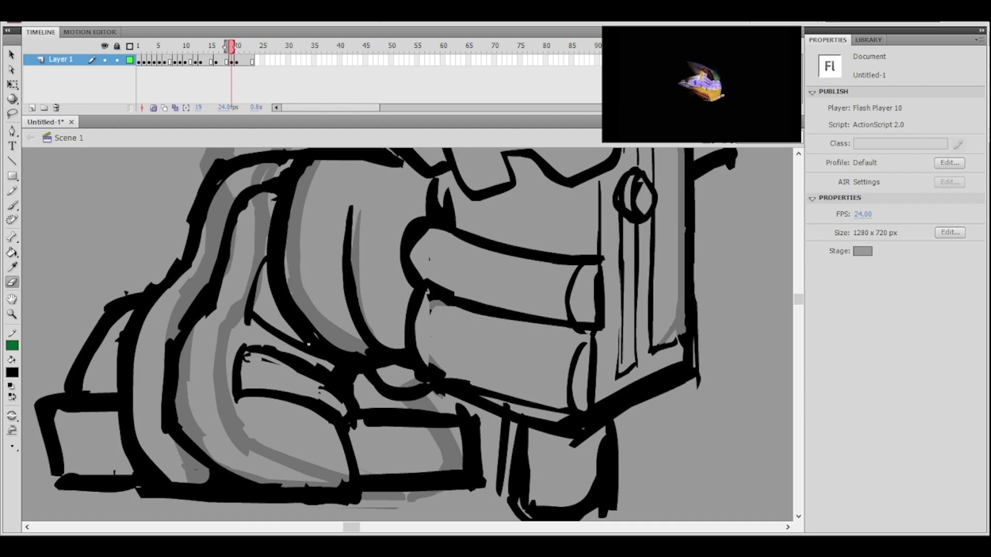
mouse_move(267, 361)
mouse_down()
mouse_move(330, 395)
mouse_move(250, 364)
mouse_up()
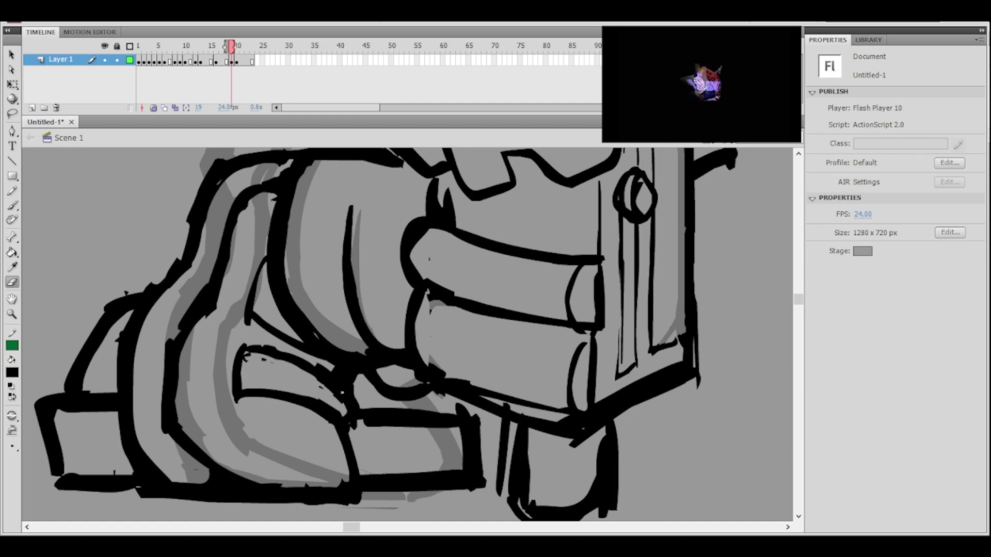
mouse_move(235, 405)
mouse_down()
mouse_move(321, 413)
mouse_move(357, 428)
mouse_up()
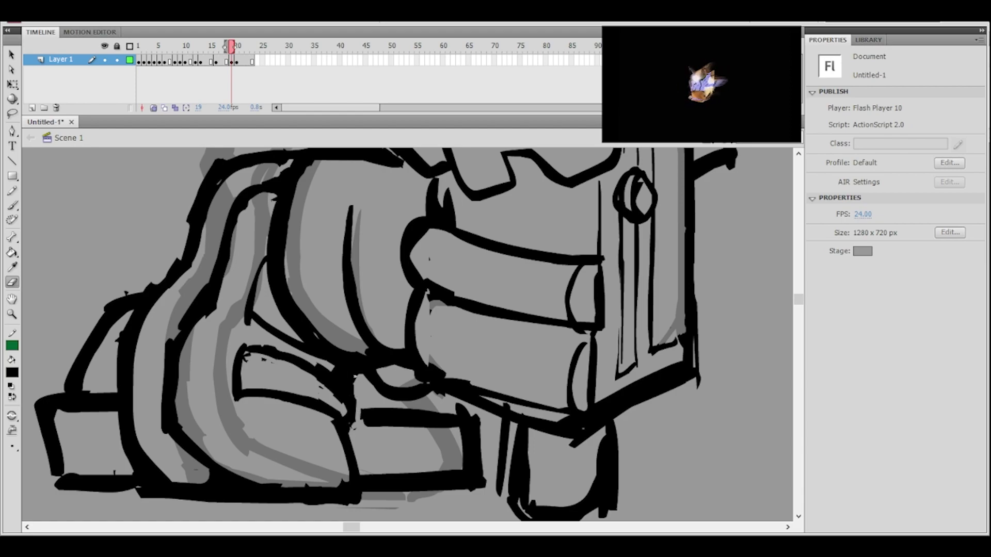
- Erase along the inner side of the boot's curved front edge and brush its outer side in black
drag(335, 419, 350, 483)
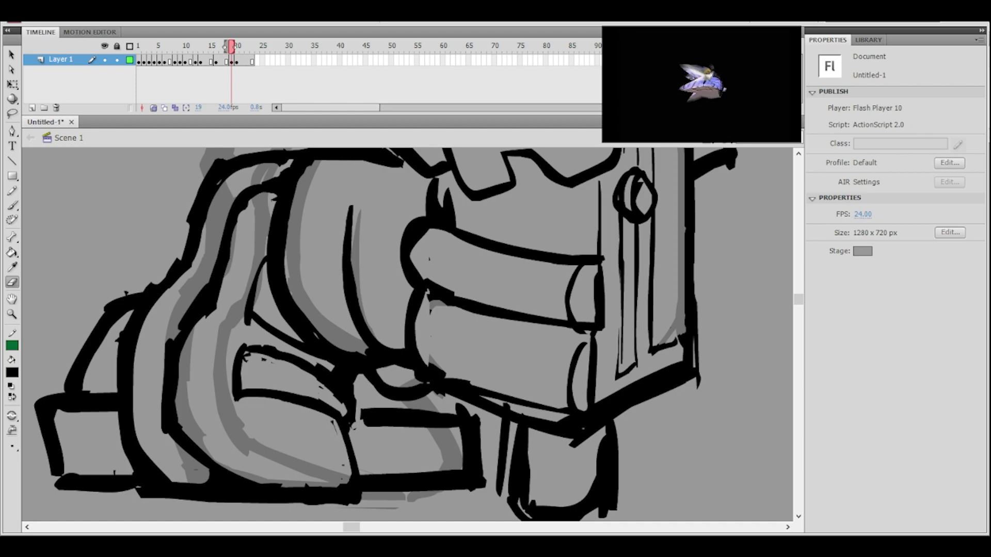
drag(335, 428, 347, 484)
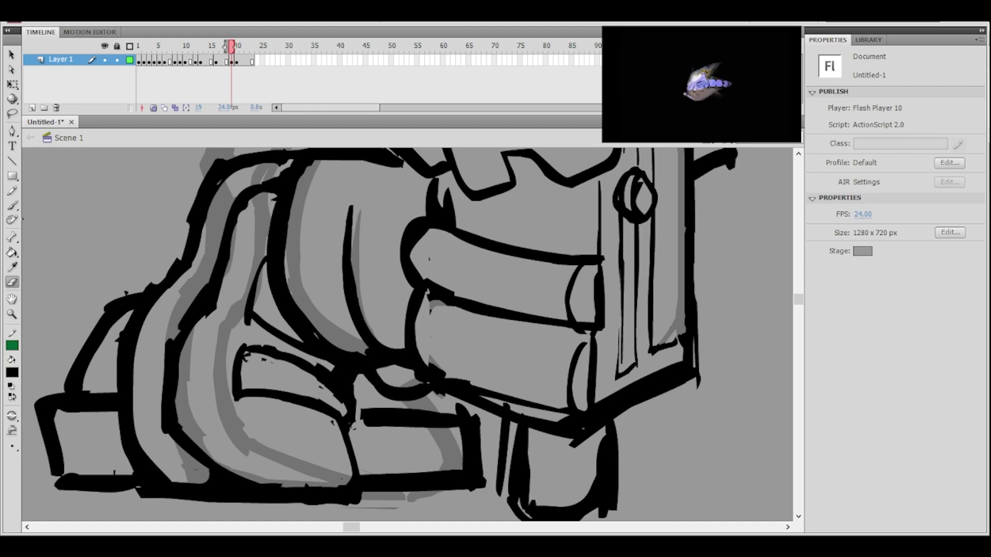
drag(258, 360, 273, 363)
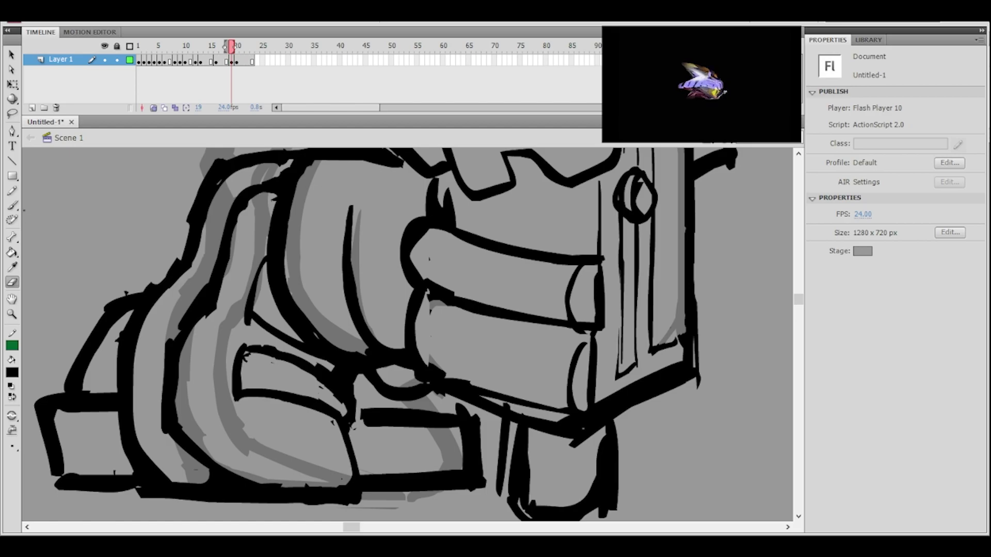
key(b)
drag(351, 440, 363, 484)
- Examine the line work of the legs, fists and box, and check the whole character's pose beside the reference picture
key(ctrl+minus)
mouse_move(469, 356)
mouse_down()
mouse_move(442, 384)
mouse_move(428, 434)
mouse_up()
key(ctrl+minus)
drag(463, 314, 436, 409)
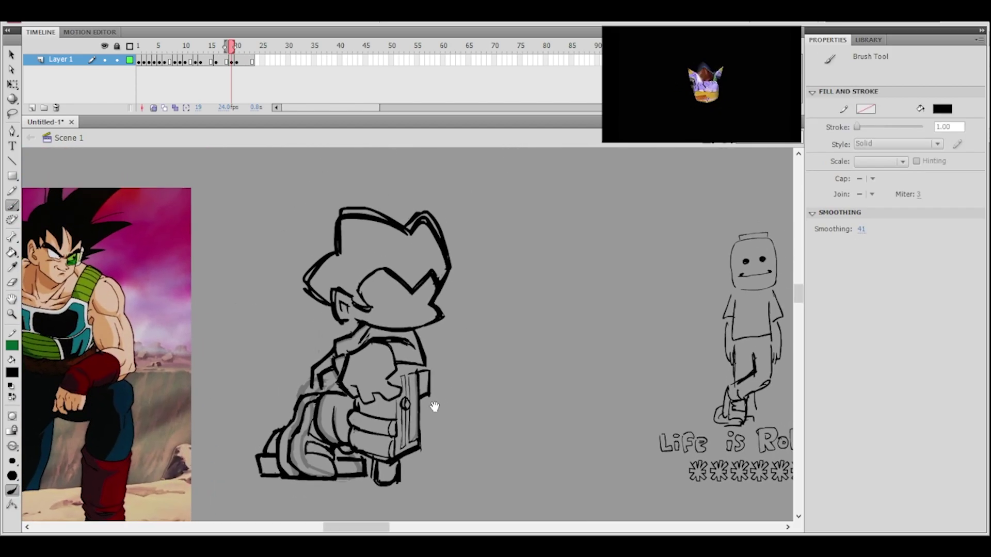
key(ctrl+equal)
key(ctrl+equal)
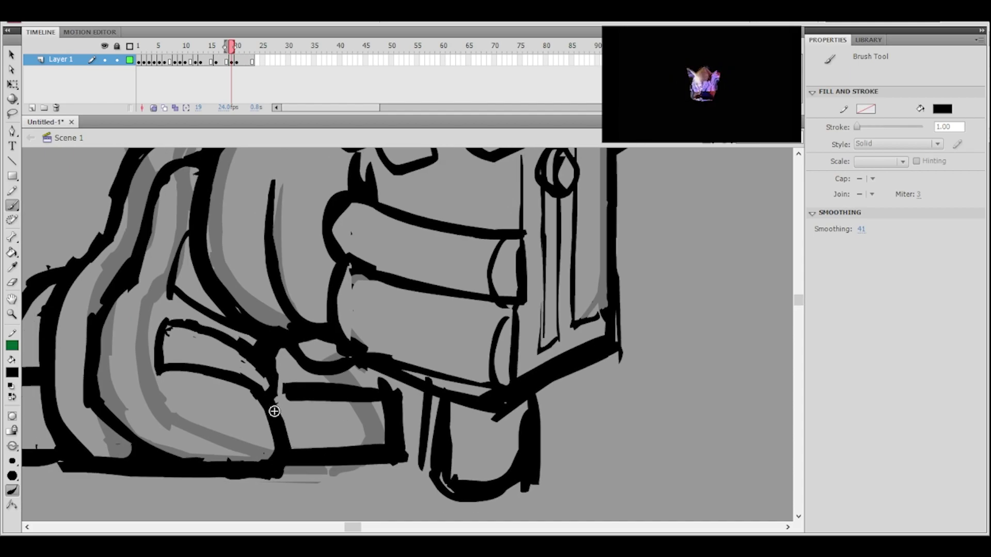
key(ctrl+minus)
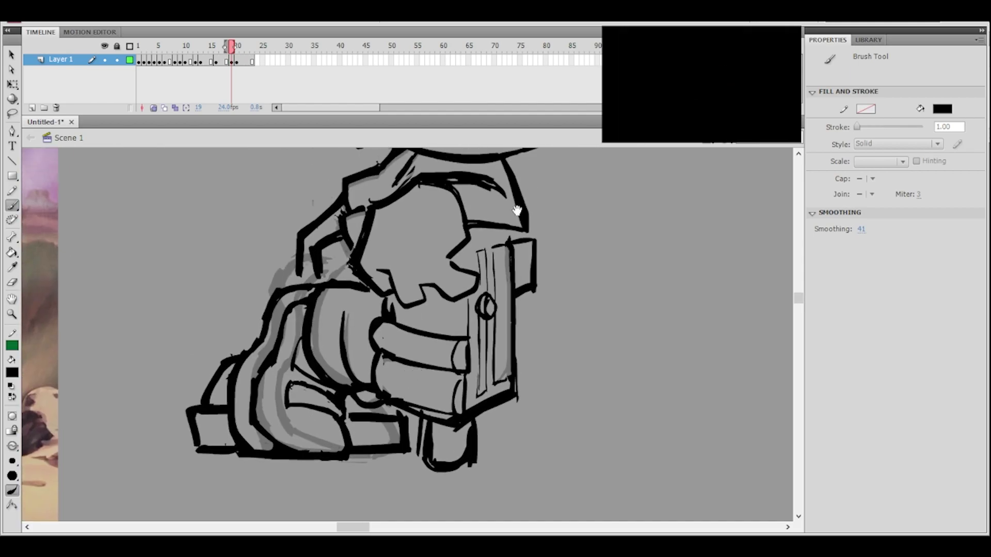
key(ctrl+minus)
key(ctrl+equal)
key(ctrl+equal)
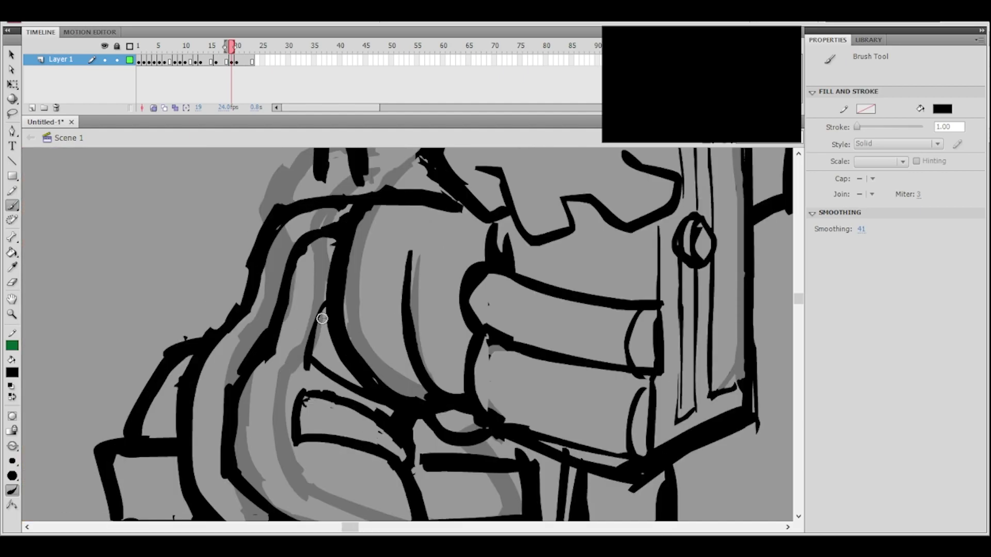
drag(436, 248, 373, 239)
key(e)
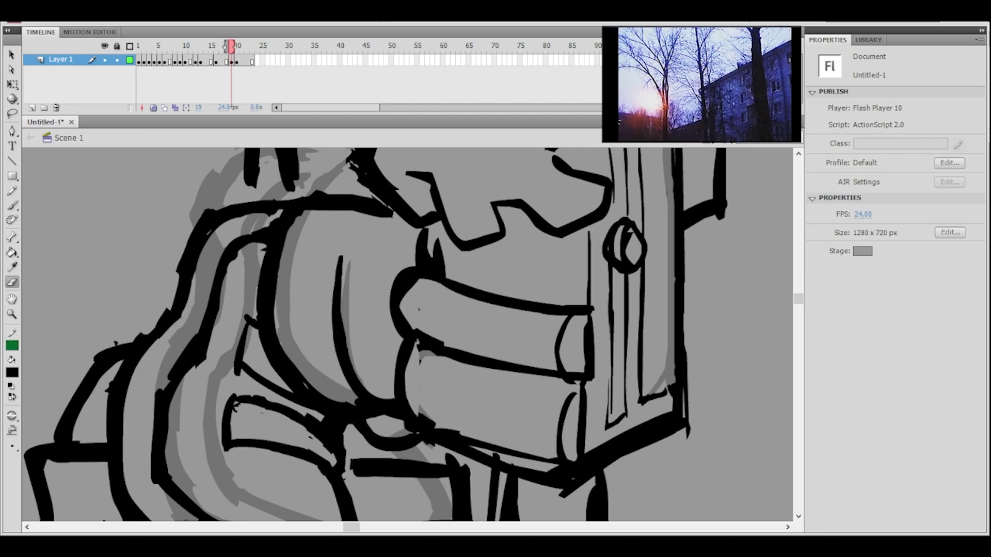
key(b)
ctrl+shift+click(445, 322)
ctrl+shift+click(447, 324)
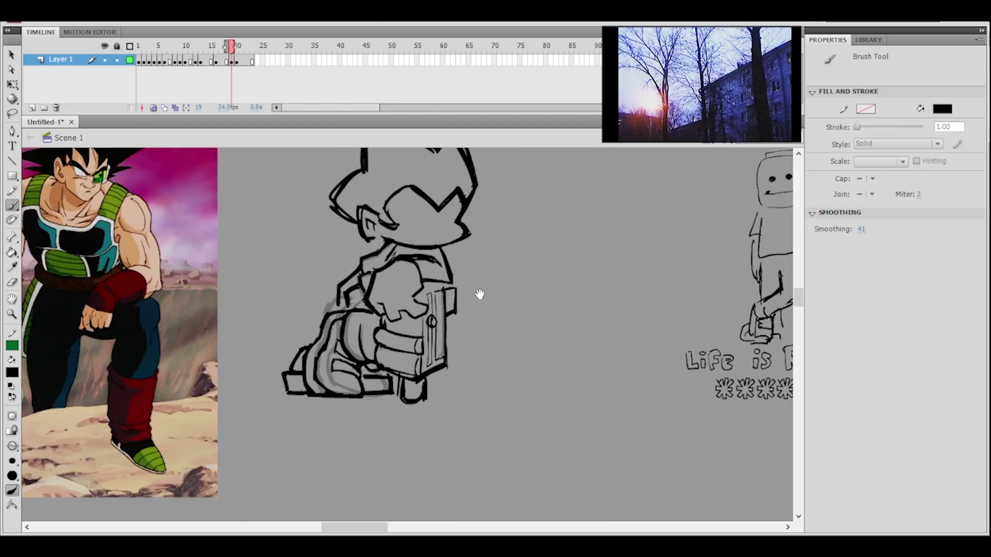
drag(486, 291, 463, 365)
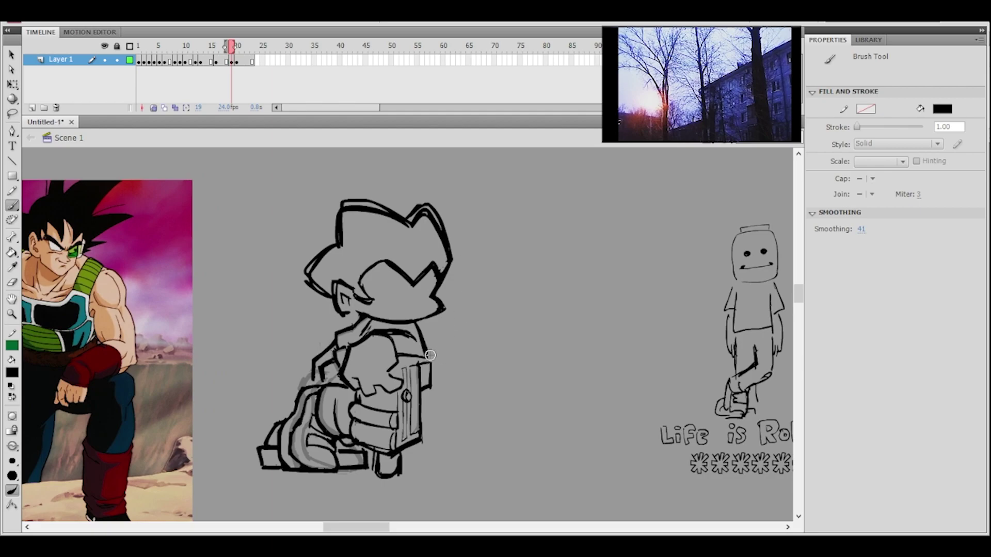
drag(475, 347, 451, 345)
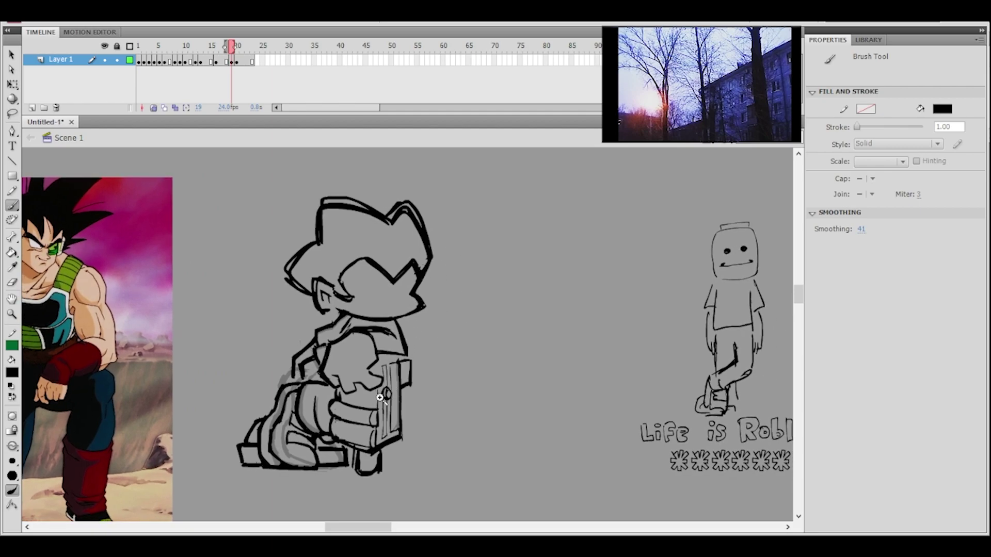
click(355, 389)
mouse_move(433, 309)
mouse_down()
mouse_move(392, 391)
mouse_move(405, 417)
mouse_move(413, 352)
mouse_move(444, 336)
mouse_up()
ctrl+shift+click(444, 335)
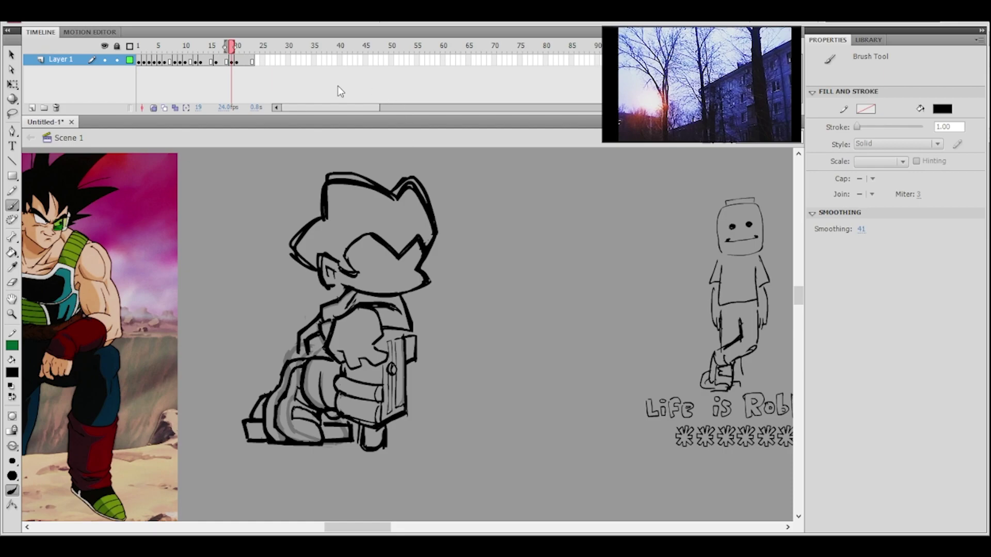
- Add a keyframe with the copied drawing at frame 20 of Layer 1 and extend it through frame 21
click(233, 63)
key(F5)
click(237, 60)
key(F5)
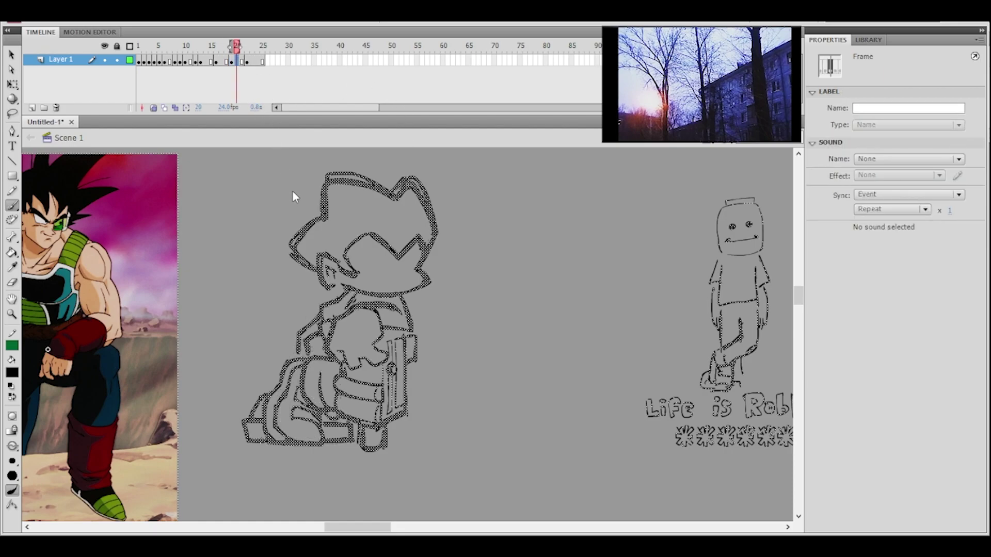
- Lasso and delete the legs, box, fists, far arm and rear shoulder from the character on frame 20
key(l)
click(451, 335)
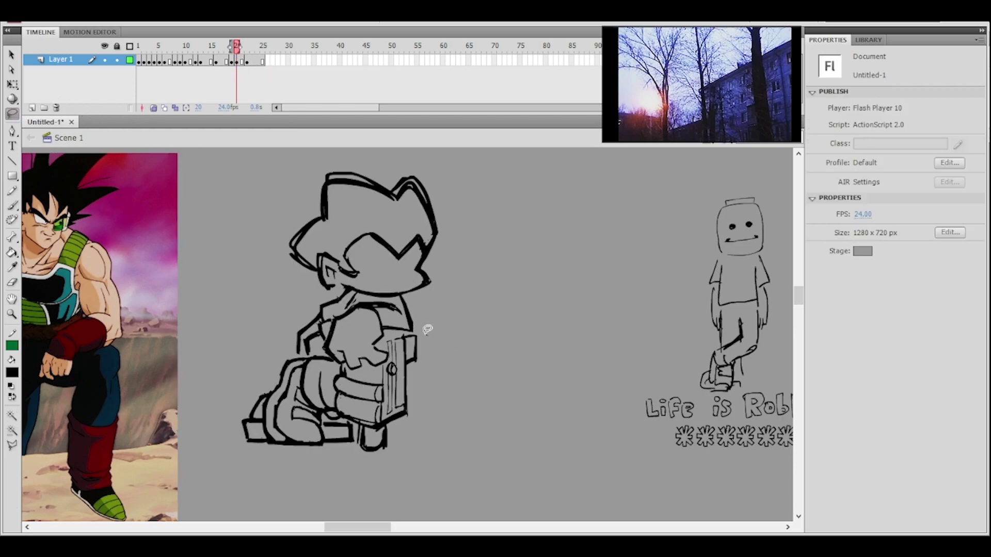
mouse_move(426, 334)
mouse_down()
mouse_move(389, 348)
mouse_move(401, 334)
mouse_move(384, 341)
mouse_move(392, 360)
mouse_move(359, 371)
mouse_move(321, 348)
mouse_move(335, 315)
mouse_move(325, 341)
mouse_move(268, 324)
mouse_move(275, 476)
mouse_move(450, 453)
mouse_move(467, 341)
mouse_up()
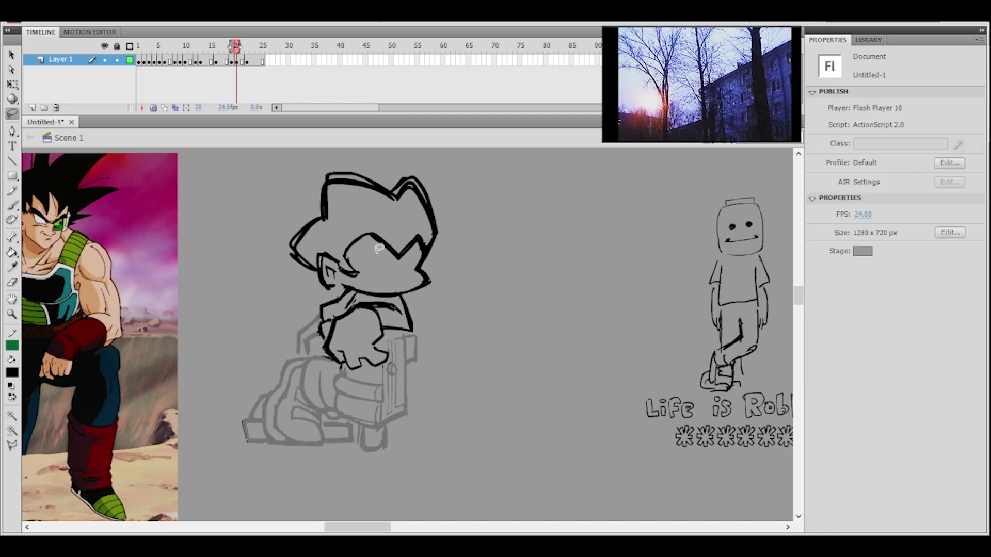
click(12, 205)
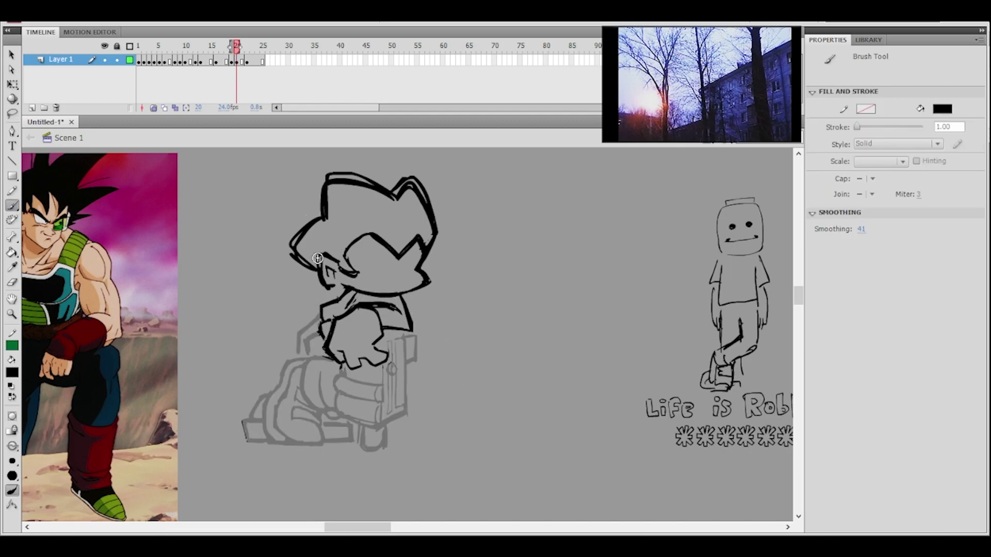
click(12, 113)
mouse_move(351, 282)
mouse_down()
mouse_move(316, 340)
mouse_move(339, 302)
mouse_move(364, 291)
mouse_move(360, 266)
mouse_up()
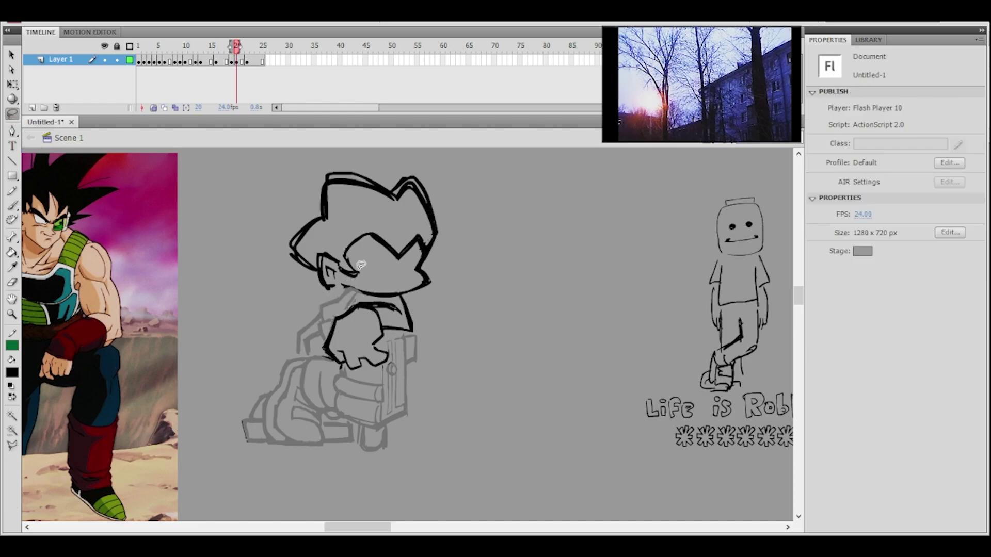
- Brush a black stroke along the rear end of the jaw line, below the ear
click(12, 205)
ctrl+click(388, 305)
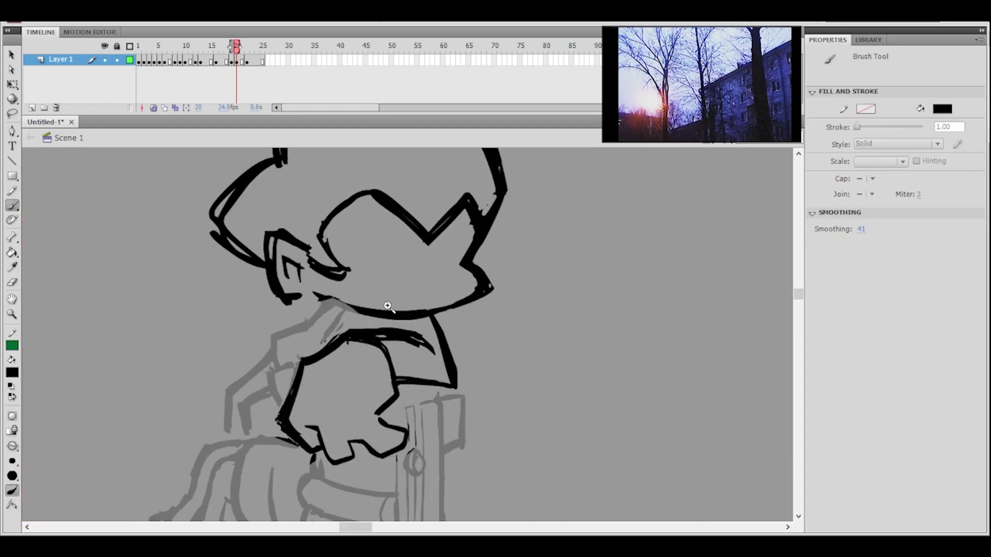
drag(324, 298, 356, 310)
ctrl+shift+click(438, 264)
drag(455, 289, 423, 250)
drag(407, 357, 418, 348)
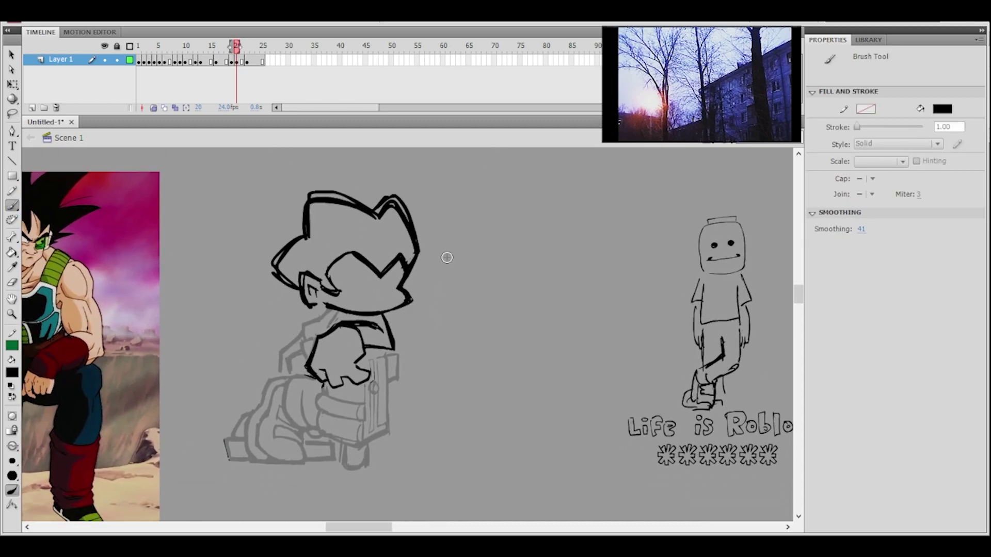
key(ctrl+equal)
key(ctrl+minus)
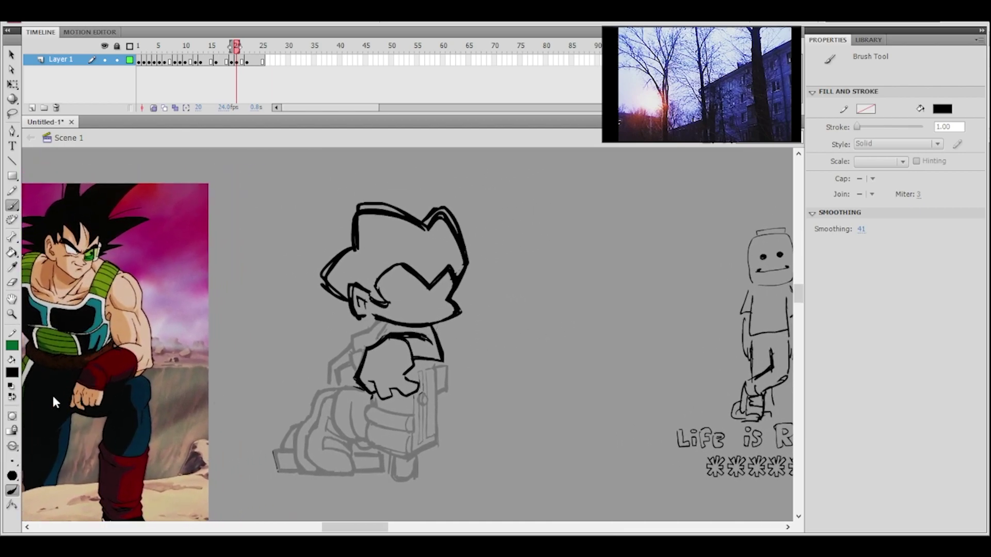
- Brush a curved line outward from the torso's lower edge, ending in a jagged zigzag past the onion-skinned box
mouse_move(415, 358)
mouse_down()
mouse_move(454, 362)
mouse_move(464, 370)
mouse_move(448, 393)
mouse_move(456, 373)
mouse_move(445, 389)
mouse_move(452, 381)
mouse_up()
key(ctrl+z)
key(ctrl+z)
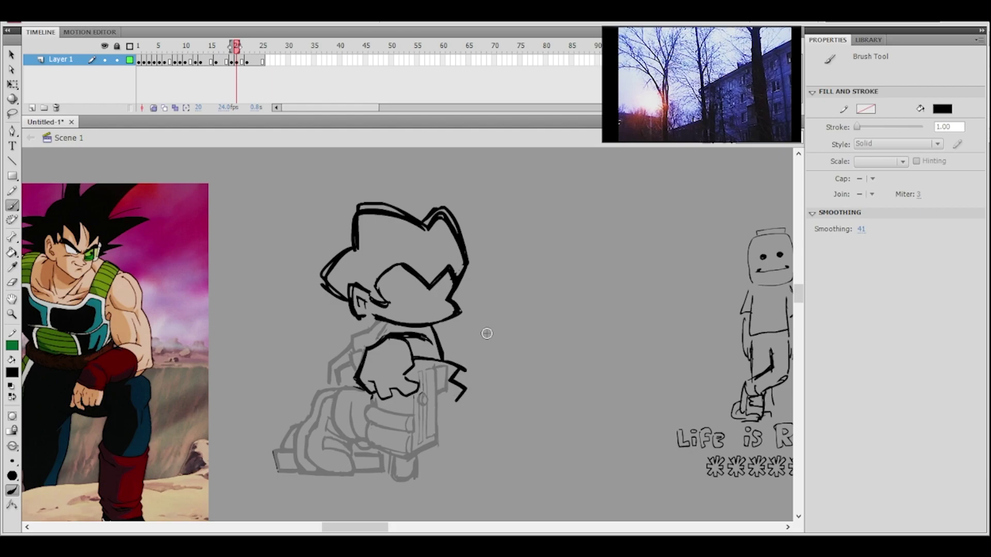
key(ctrl+=)
drag(363, 425, 336, 457)
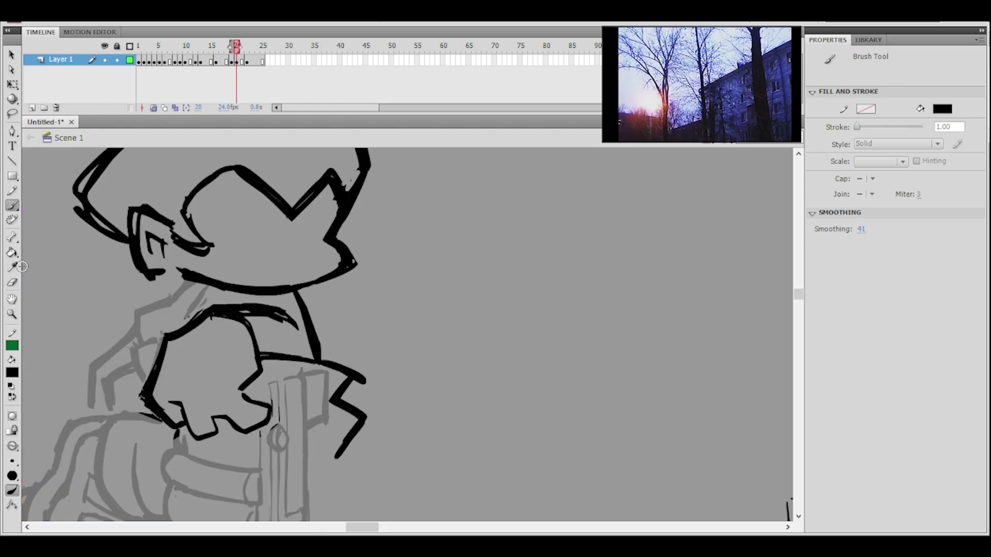
- Trim the pointed tip of the new curved line and redraw the zigzag's upper segment in black
click(11, 282)
drag(356, 370, 366, 382)
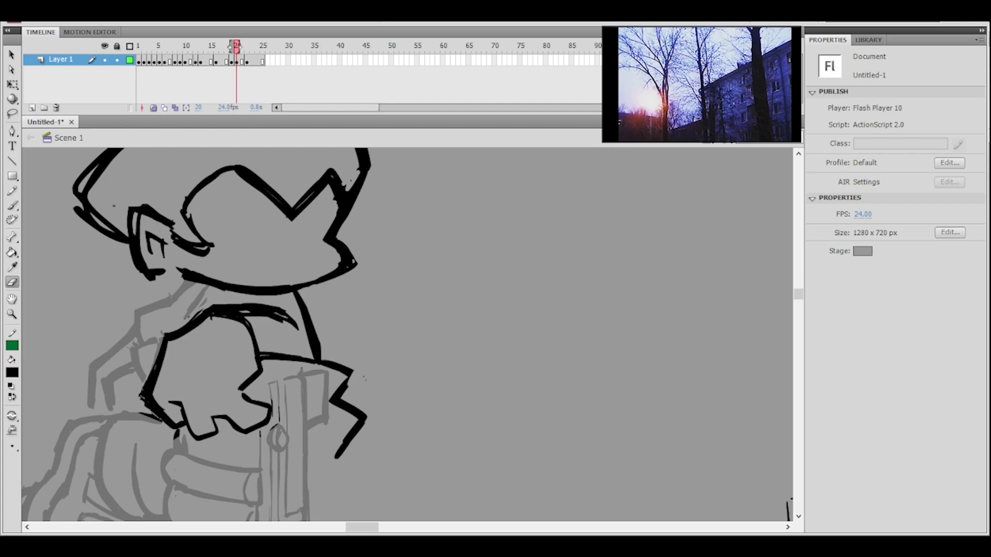
click(13, 205)
drag(339, 397, 355, 374)
- Erase the stray black specks and line remnants around the lower edge of the jagged shape over the torso
click(12, 282)
ctrl+alt+click(394, 345)
ctrl+click(373, 358)
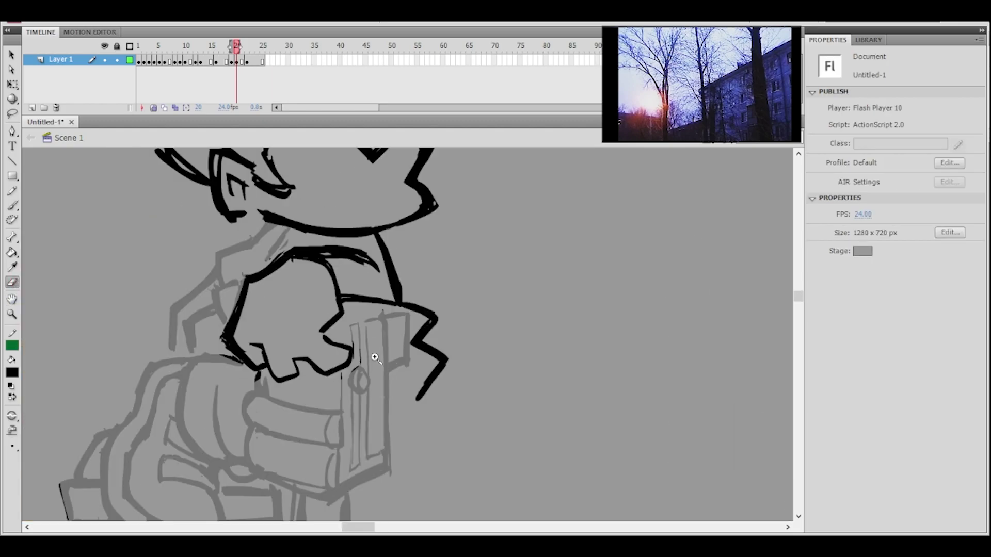
drag(358, 341, 356, 342)
drag(340, 379, 341, 378)
drag(350, 340, 357, 355)
drag(214, 347, 260, 383)
click(400, 352)
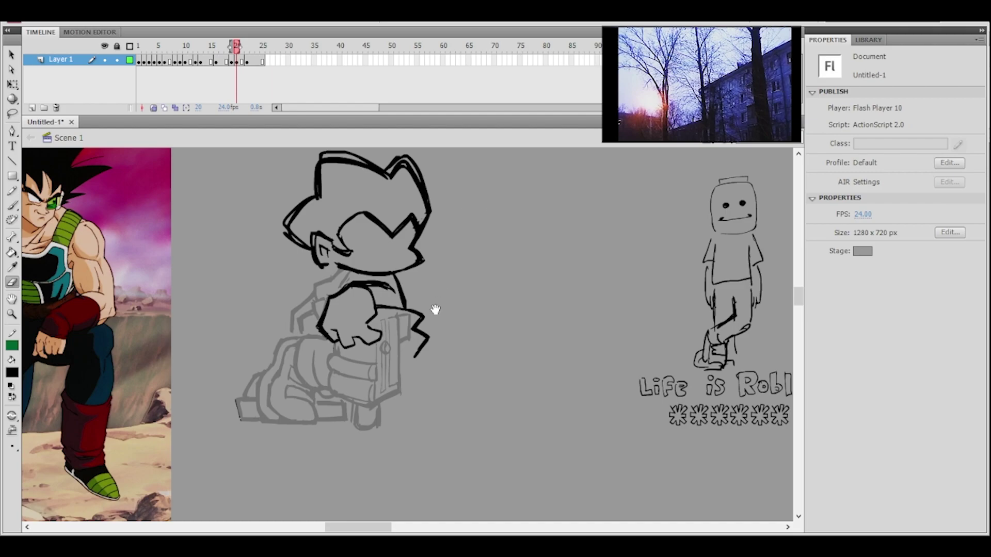
drag(438, 303, 423, 313)
ctrl+click(416, 348)
drag(418, 347, 444, 298)
ctrl+shift+click(441, 308)
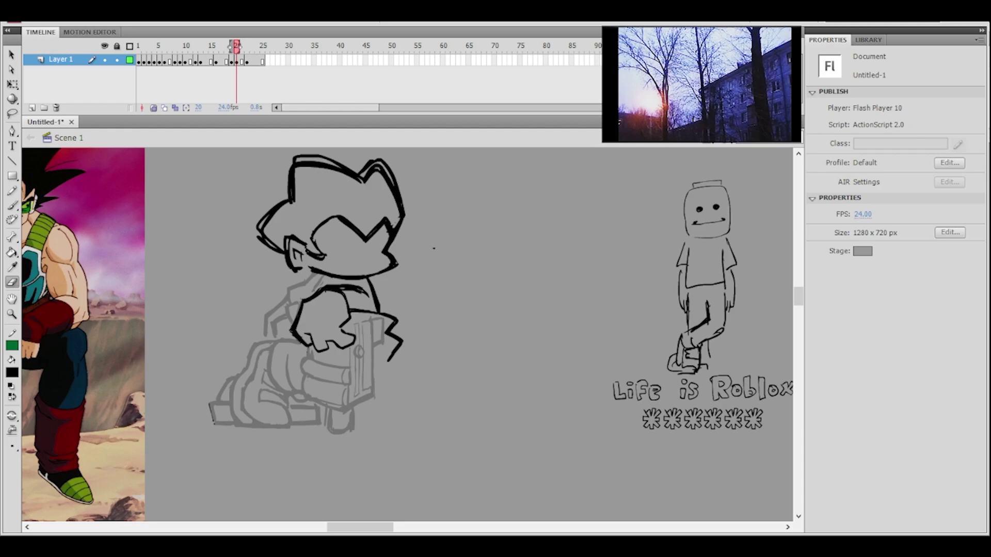
- Shorten the zigzag's lower tip and brush a thick curved stroke sweeping back from it as the top of a shoe
click(387, 344)
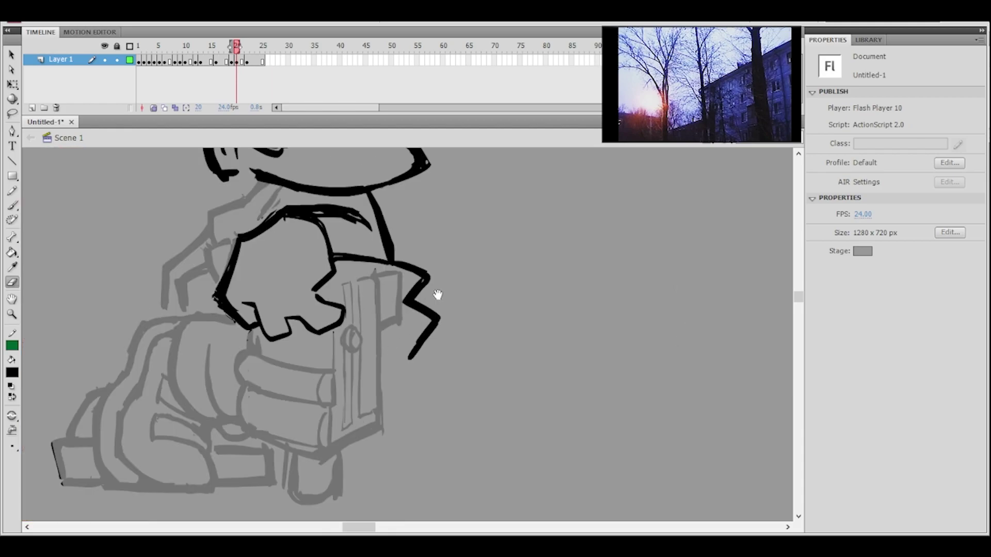
drag(411, 356, 444, 334)
key(b)
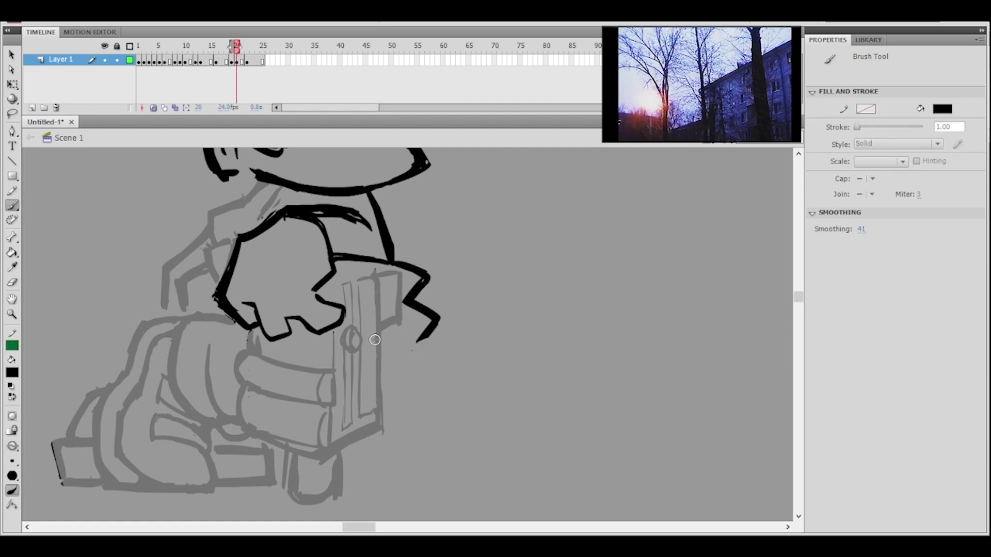
drag(289, 371, 428, 334)
mouse_move(297, 369)
mouse_down()
mouse_move(382, 333)
mouse_move(431, 329)
mouse_up()
drag(299, 378, 426, 331)
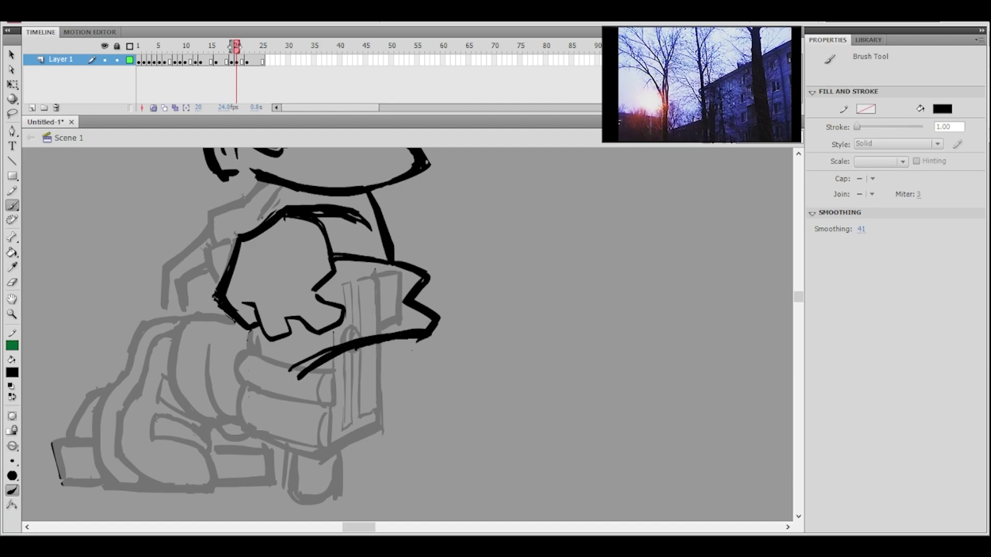
- Erase the doubled strokes at the curve's lower end, leaving one thin tapered line
click(12, 282)
mouse_move(286, 371)
mouse_down()
mouse_move(310, 354)
mouse_move(358, 338)
mouse_move(312, 364)
mouse_move(397, 328)
mouse_move(324, 346)
mouse_move(281, 375)
mouse_up()
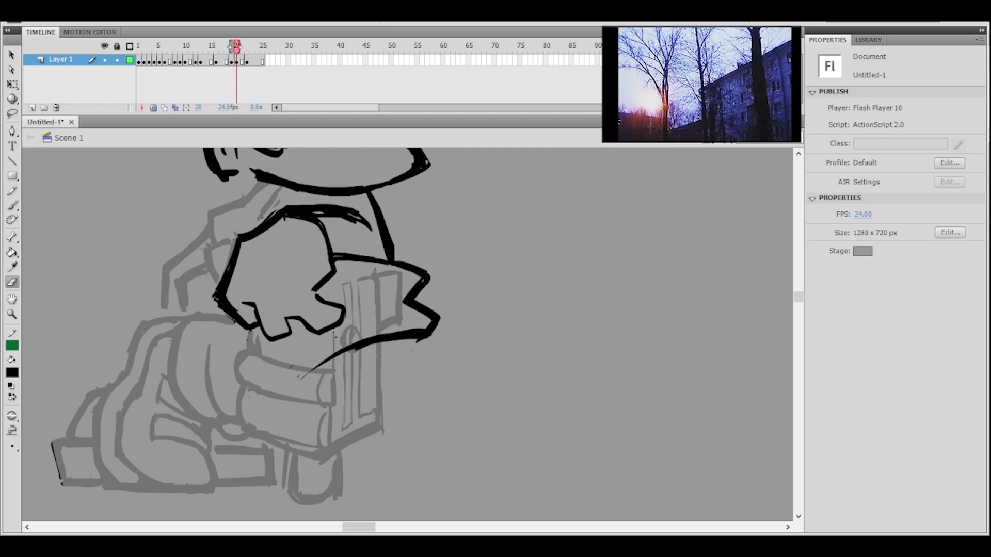
drag(450, 281, 417, 356)
ctrl+shift+click(444, 325)
ctrl+click(410, 356)
mouse_move(283, 401)
mouse_down()
mouse_move(321, 380)
mouse_move(375, 369)
mouse_up()
- Brush the shoe's outline: extend the top curve, add a stepped front contour, and sweep a wavy line along the underside
key(b)
mouse_move(264, 410)
mouse_down()
mouse_move(333, 370)
mouse_move(449, 355)
mouse_move(414, 355)
mouse_move(443, 341)
mouse_up()
ctrl+shift+click(422, 321)
ctrl+click(396, 349)
ctrl+shift+click(448, 341)
ctrl+click(417, 354)
mouse_move(498, 327)
mouse_down()
mouse_move(474, 333)
mouse_move(483, 346)
mouse_move(513, 336)
mouse_move(544, 348)
mouse_move(564, 387)
mouse_up()
key(ctrl+z)
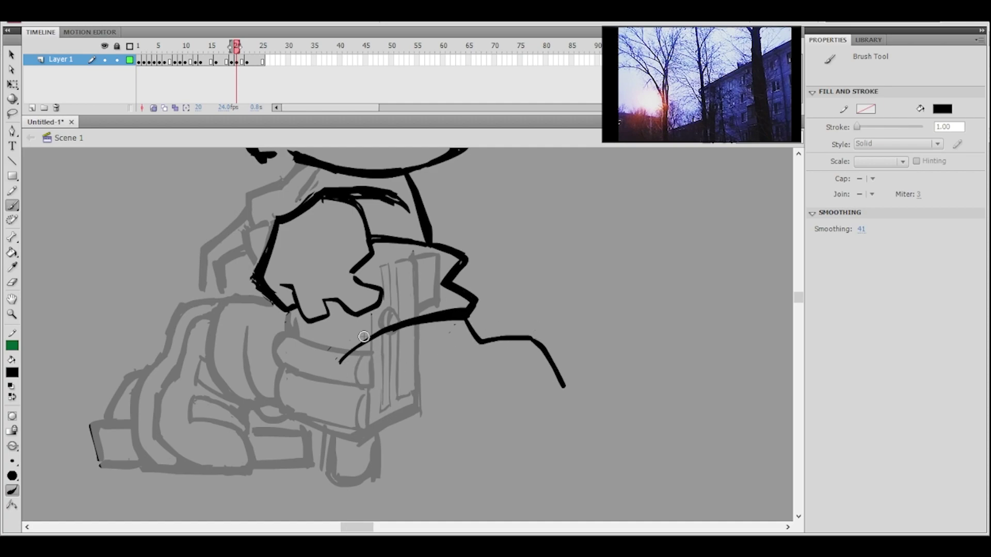
mouse_move(334, 382)
mouse_down()
mouse_move(363, 387)
mouse_move(333, 387)
mouse_move(364, 402)
mouse_move(349, 396)
mouse_move(477, 411)
mouse_move(547, 405)
mouse_up()
key(ctrl+z)
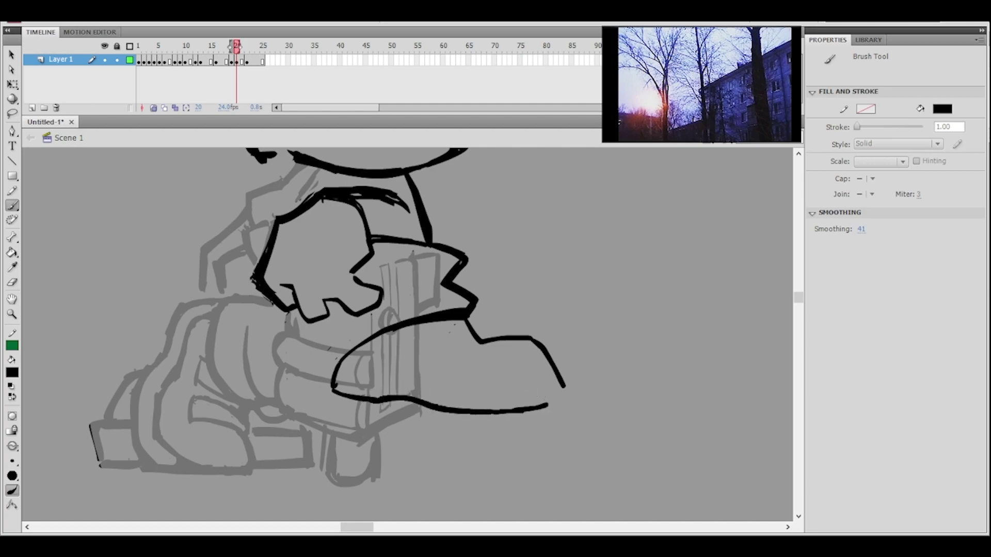
- Close the shoe outline at the front and thicken its ankle, front and rear edges
drag(544, 347, 537, 341)
mouse_move(467, 320)
mouse_down()
mouse_move(484, 338)
mouse_move(537, 341)
mouse_up()
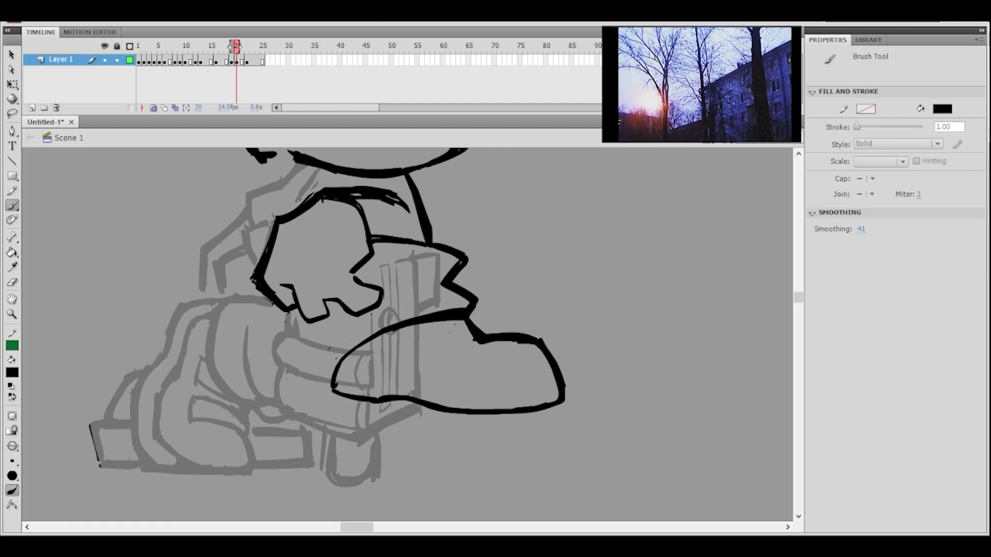
mouse_move(364, 339)
mouse_down()
mouse_move(340, 388)
mouse_move(386, 399)
mouse_up()
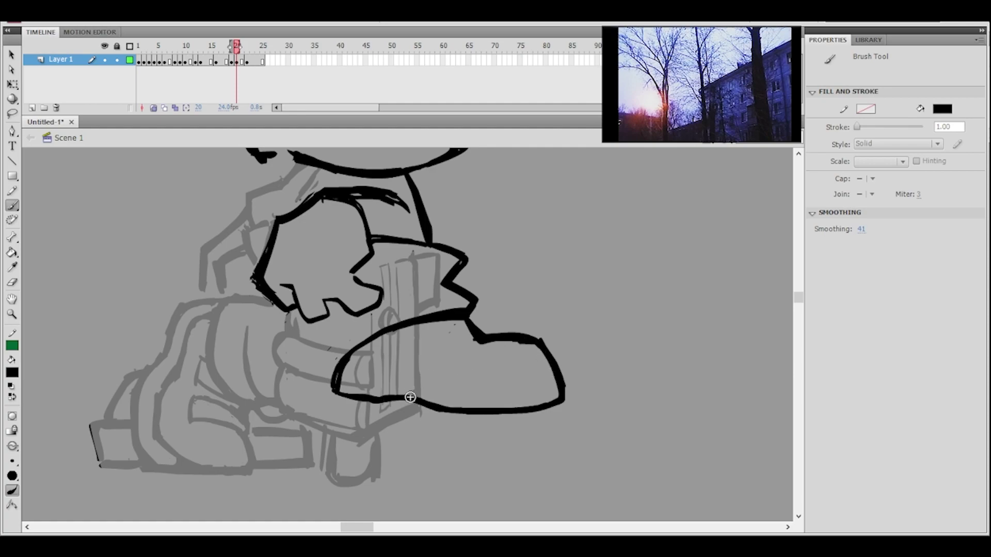
- Brush a thick sole beneath the shoe, with a protruding front lip and a reinforced rear underside
drag(334, 387, 333, 410)
mouse_move(393, 423)
mouse_down()
mouse_move(424, 437)
mouse_move(485, 440)
mouse_move(568, 423)
mouse_up()
mouse_move(563, 387)
mouse_down()
mouse_move(582, 388)
mouse_move(570, 427)
mouse_up()
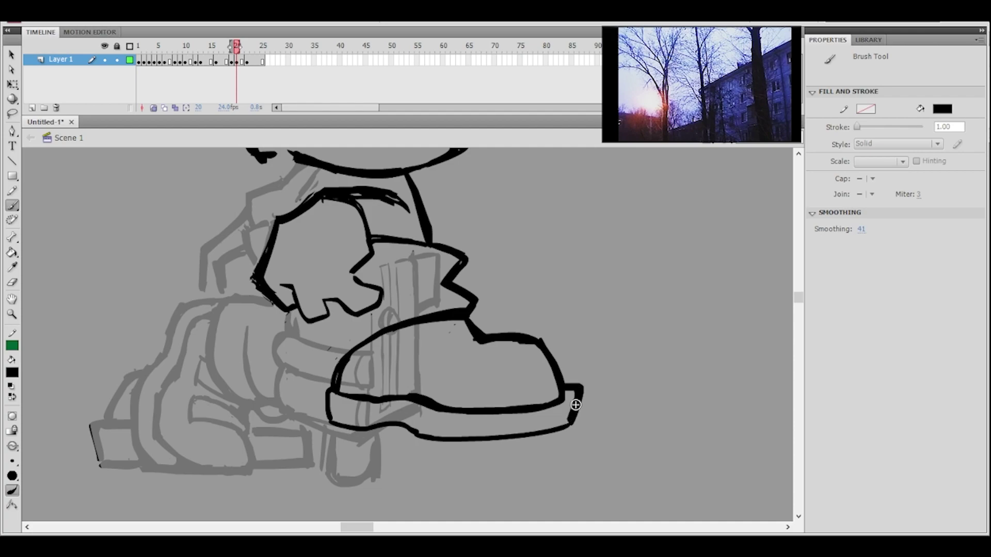
mouse_move(331, 394)
mouse_down()
mouse_move(361, 425)
mouse_move(421, 434)
mouse_up()
drag(518, 437, 533, 436)
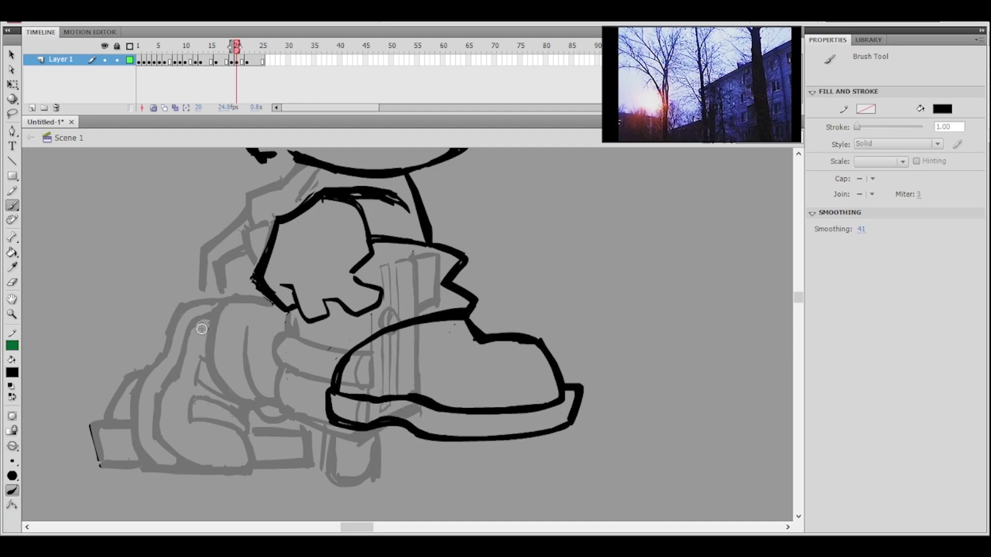
- Thin the sole's lower edge with the eraser and brush its contour again in black
key(e)
mouse_move(324, 416)
mouse_down()
mouse_move(371, 434)
mouse_move(349, 429)
mouse_move(416, 424)
mouse_move(409, 418)
mouse_move(418, 423)
mouse_move(395, 427)
mouse_move(464, 440)
mouse_move(595, 418)
mouse_up()
key(ctrl+z)
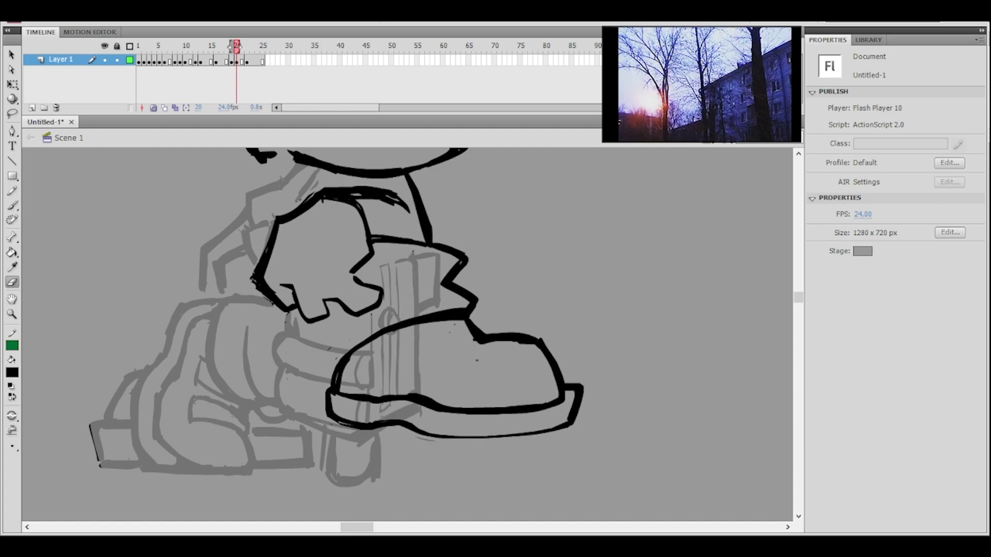
key(b)
drag(440, 432, 549, 418)
mouse_move(413, 426)
mouse_down()
mouse_move(507, 438)
mouse_move(571, 421)
mouse_up()
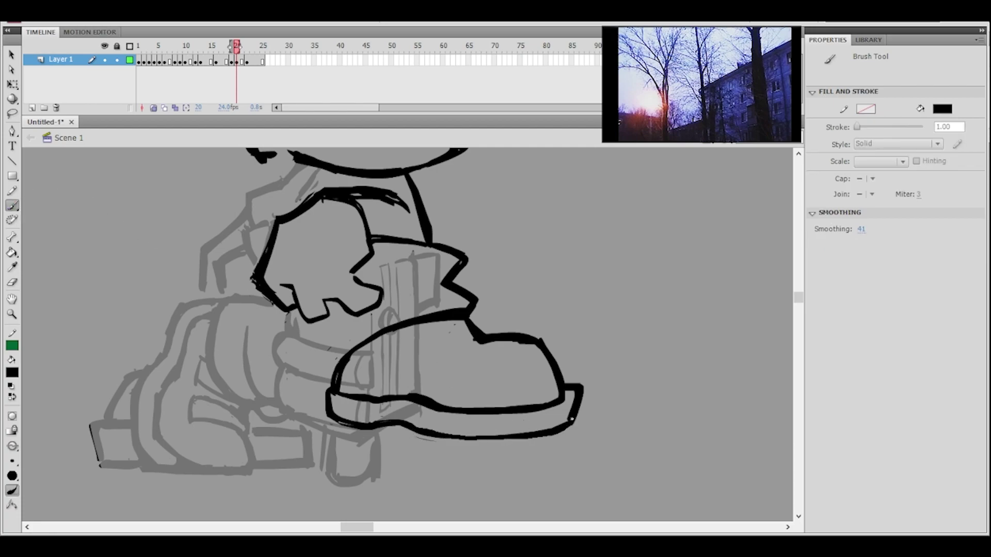
- Erase the line joining the shoe's ankle to its front bump and thin the front contour
drag(578, 333, 525, 424)
ctrl+alt+click(515, 376)
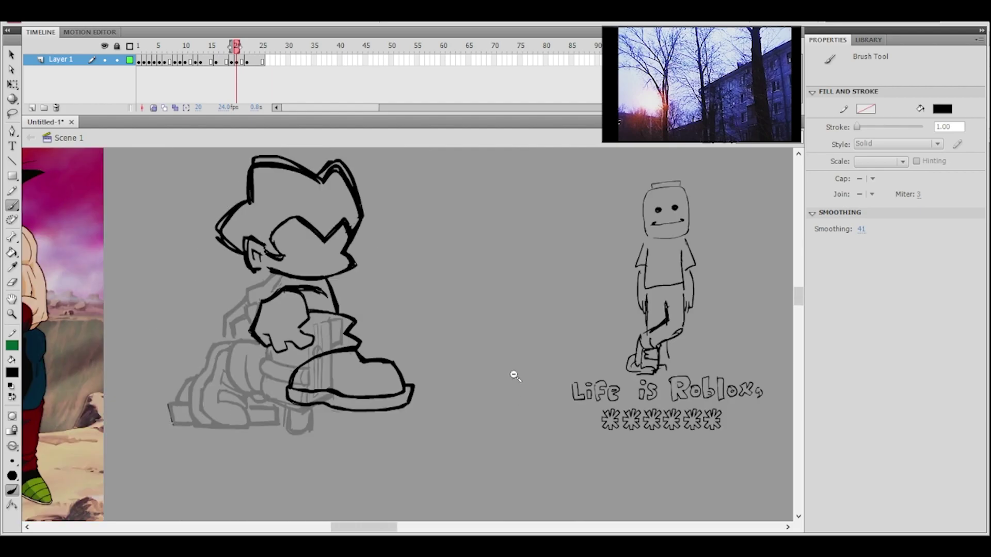
ctrl+click(424, 375)
drag(424, 360, 555, 427)
mouse_move(506, 384)
mouse_down()
mouse_move(530, 395)
mouse_move(528, 387)
mouse_up()
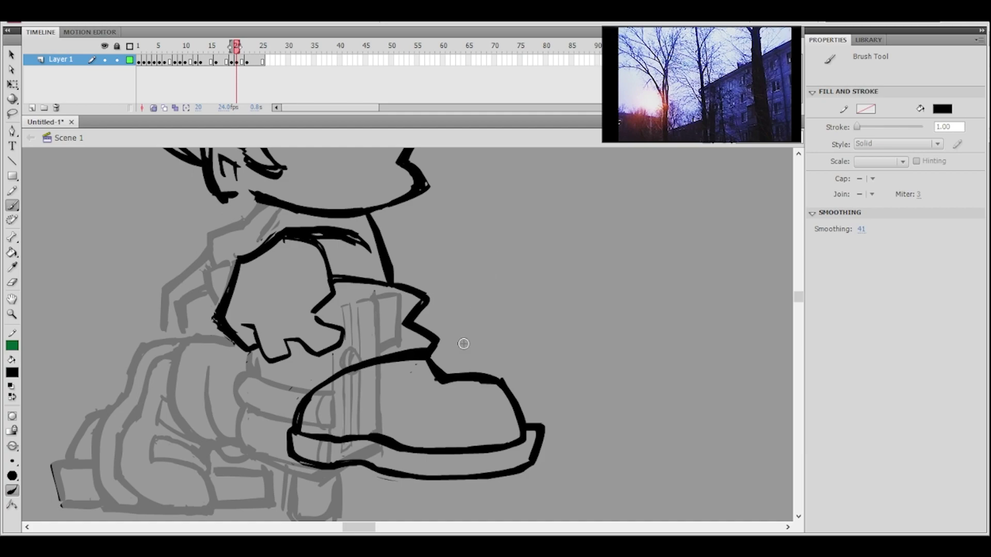
click(12, 282)
mouse_move(443, 358)
mouse_down()
mouse_move(427, 375)
mouse_move(434, 384)
mouse_move(407, 370)
mouse_move(484, 386)
mouse_move(526, 409)
mouse_move(494, 372)
mouse_move(525, 419)
mouse_move(496, 380)
mouse_up()
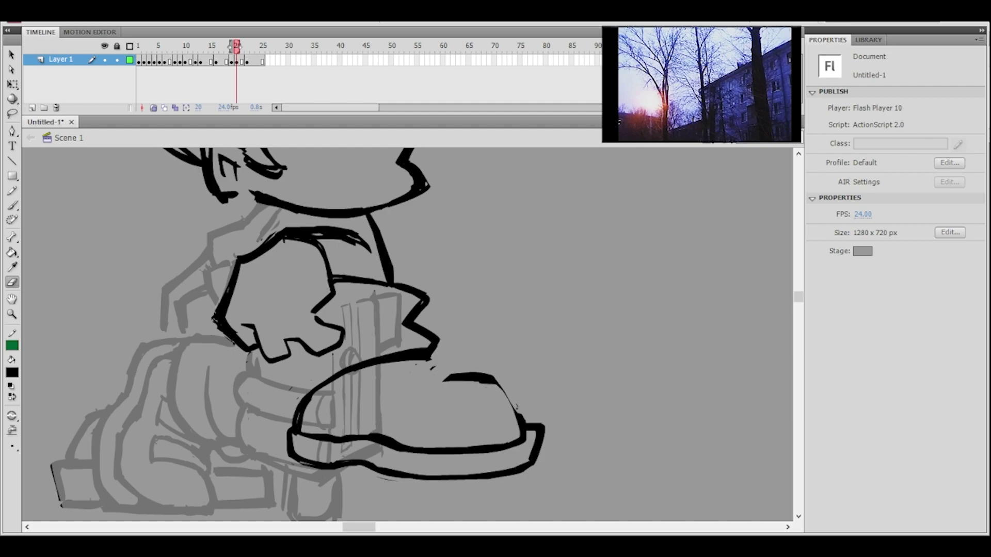
mouse_move(525, 411)
mouse_down()
mouse_move(528, 422)
mouse_move(496, 379)
mouse_up()
- Brush the shoe's front contour again as a smoother curve down to the sole
key(b)
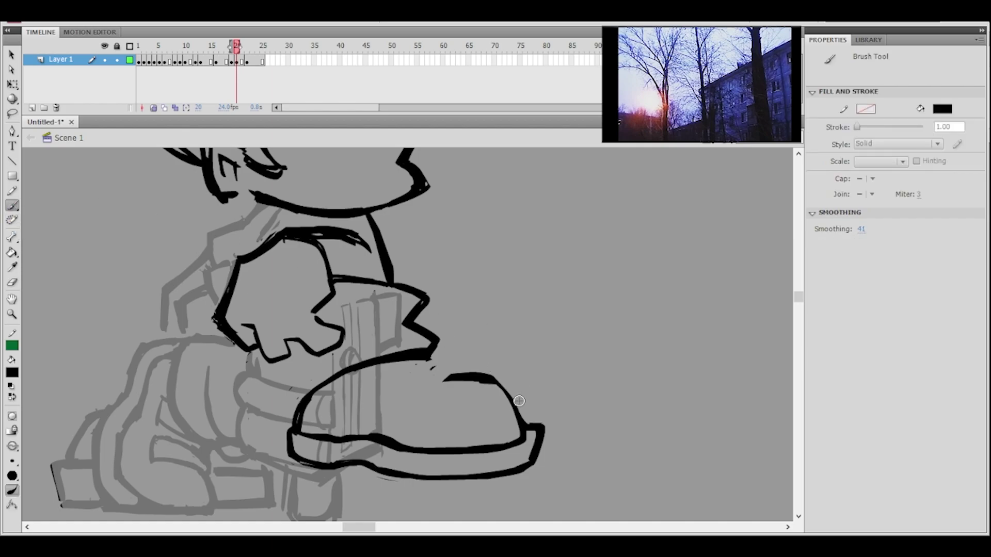
drag(489, 386, 514, 420)
key(ctrl+z)
drag(489, 385, 518, 426)
- Erase the leftover speck at the ankle and brush a curved strap across the top of the shoe
click(15, 282)
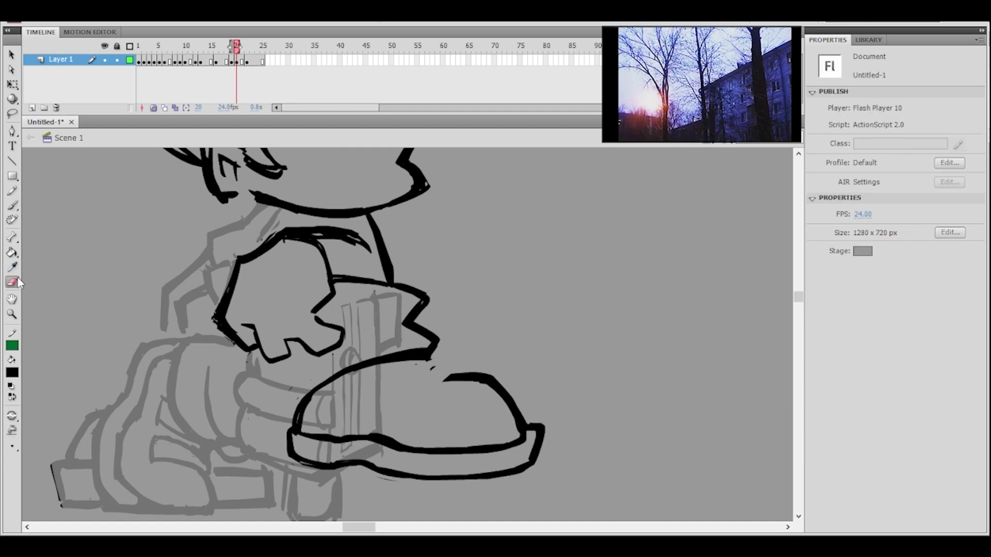
click(13, 205)
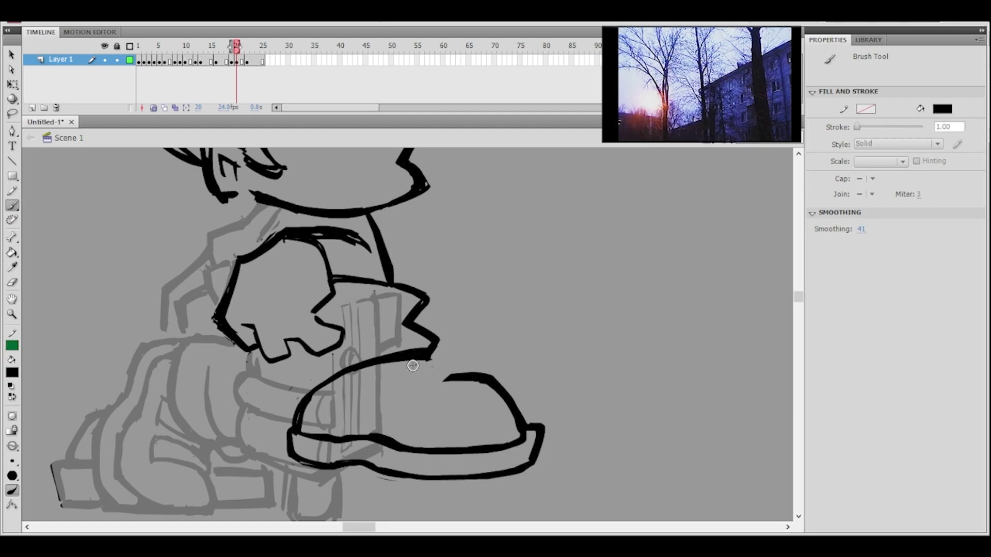
mouse_move(364, 379)
mouse_down()
mouse_move(388, 395)
mouse_move(434, 372)
mouse_move(432, 358)
mouse_up()
drag(386, 401, 438, 377)
drag(361, 384, 387, 398)
drag(530, 327, 452, 341)
- Trim the line beside the strap and brush a second parallel strap in front of it on the shoe
click(12, 282)
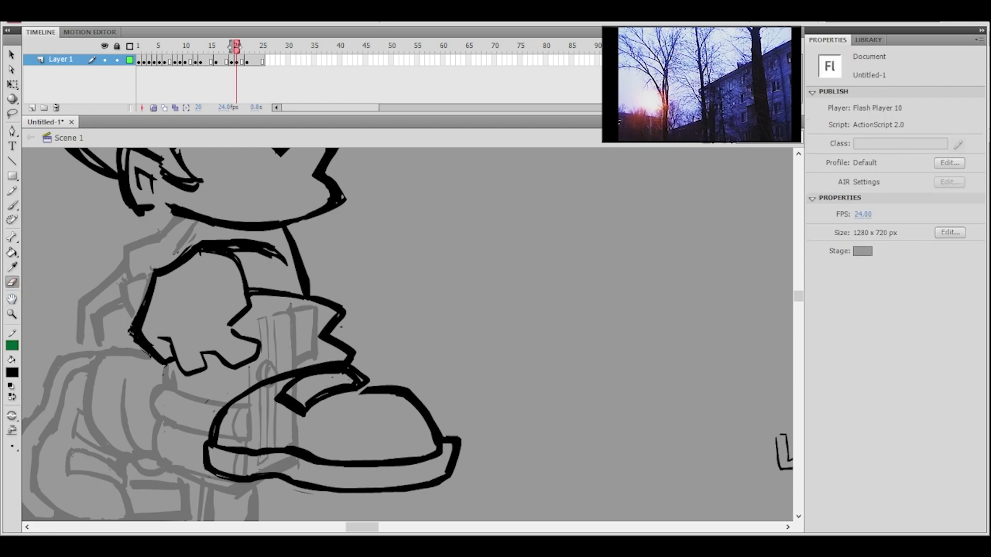
mouse_move(360, 391)
mouse_down()
mouse_move(354, 415)
mouse_move(391, 394)
mouse_up()
click(12, 205)
mouse_move(313, 416)
mouse_down()
mouse_move(341, 425)
mouse_move(314, 416)
mouse_move(348, 419)
mouse_move(397, 396)
mouse_move(323, 411)
mouse_move(382, 384)
mouse_up()
key(ctrl+z)
key(ctrl+z)
mouse_move(317, 416)
mouse_down()
mouse_move(397, 377)
mouse_move(568, 372)
mouse_up()
ctrl+shift+click(438, 354)
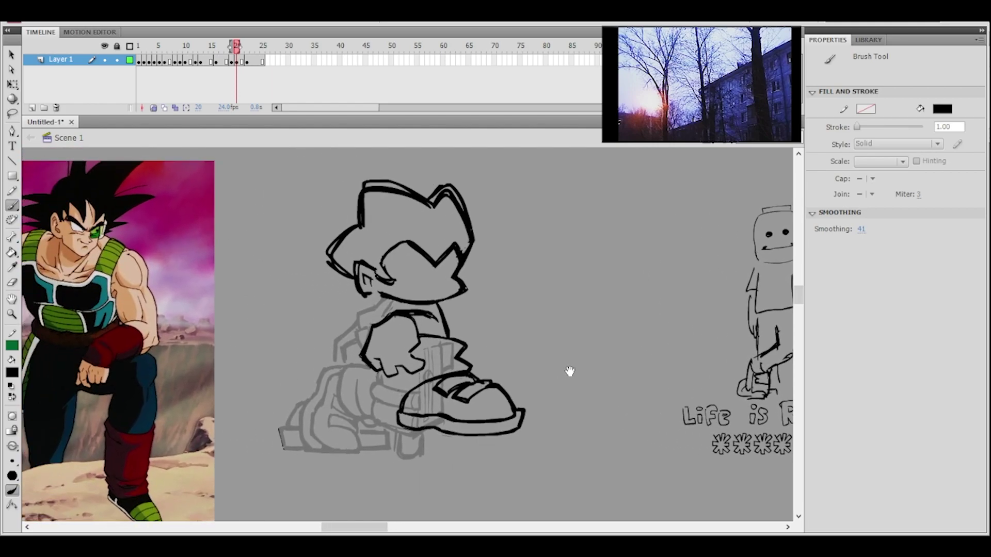
ctrl+click(487, 360)
drag(489, 362, 497, 368)
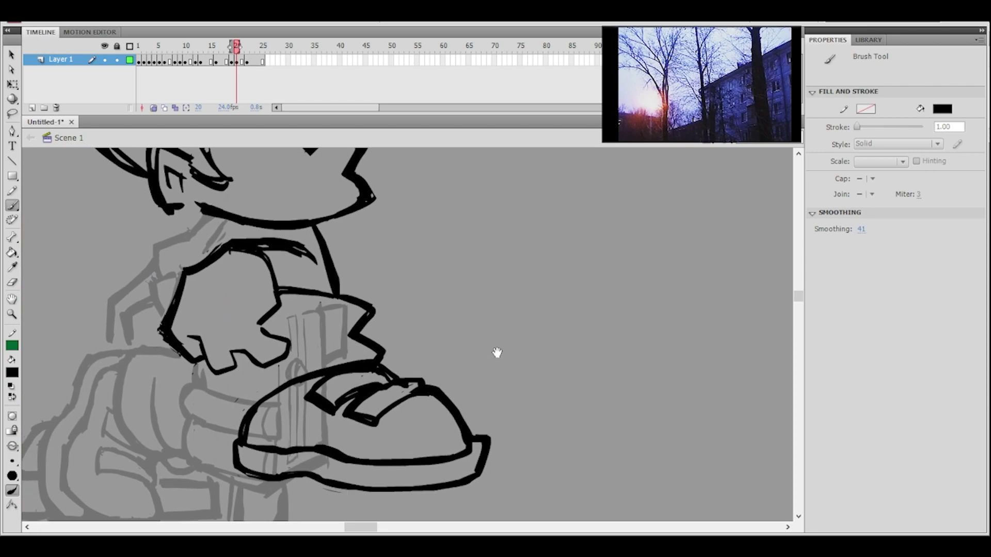
- Erase part of the zigzag trouser cuff above the shoe and rework its lower points with smaller jagged strokes
click(12, 282)
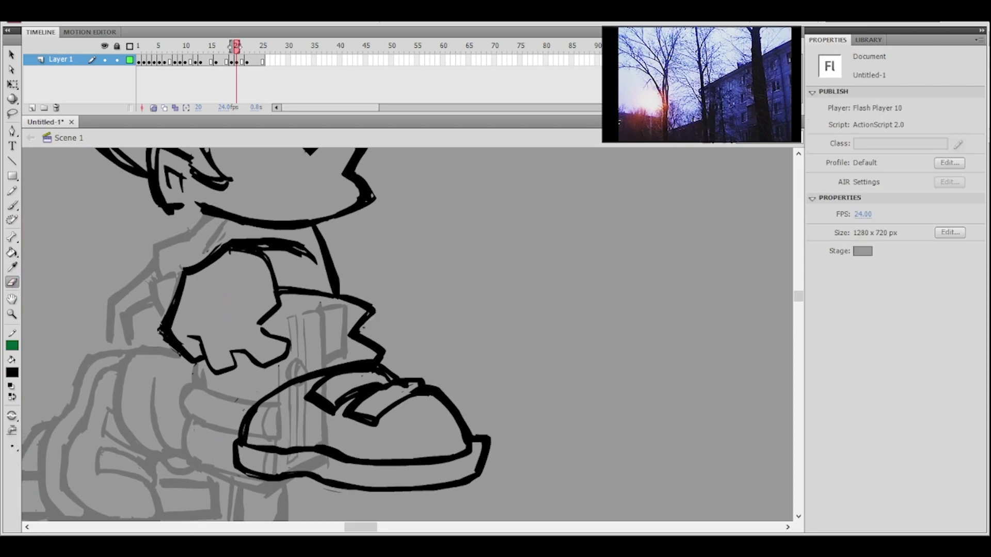
drag(343, 335, 377, 350)
key(b)
mouse_move(358, 335)
mouse_down()
mouse_move(381, 344)
mouse_move(376, 313)
mouse_up()
drag(440, 296, 423, 290)
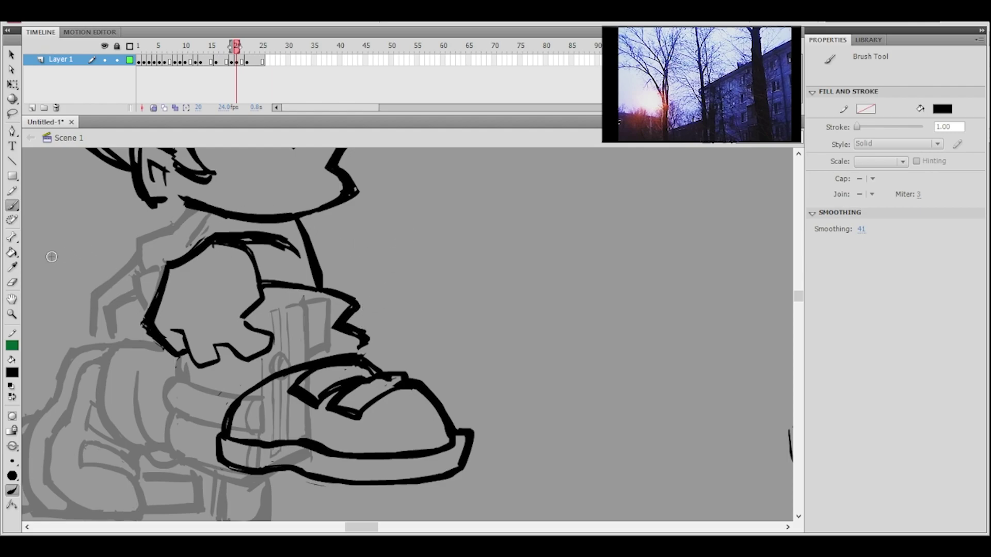
click(12, 282)
drag(357, 336, 372, 345)
drag(445, 302, 409, 295)
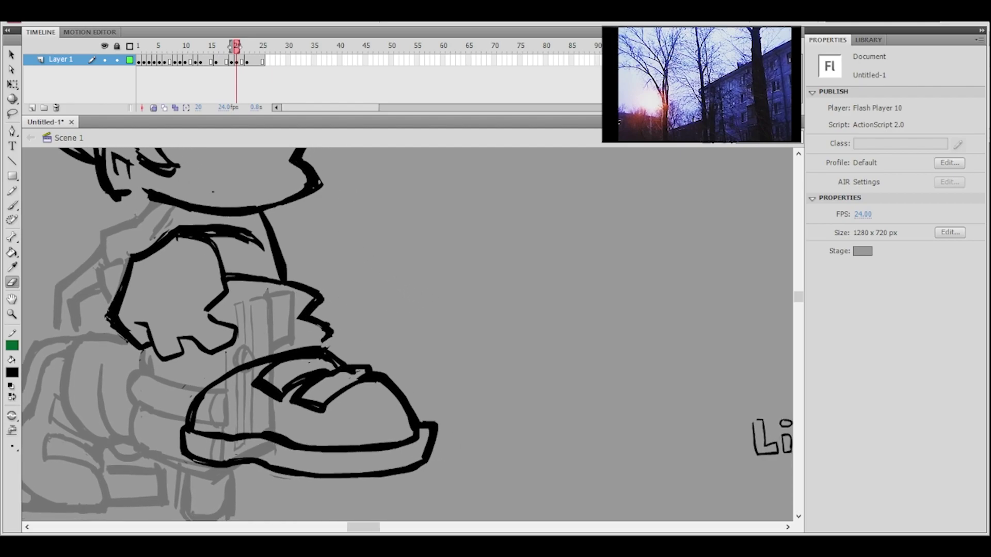
- Clean up the strap ends and shave the shoe's rear upper contour down to a thin line
drag(289, 419, 330, 405)
drag(247, 385, 270, 395)
drag(435, 344, 464, 342)
drag(214, 419, 283, 357)
drag(217, 407, 297, 350)
- Lasso the whole shoe and nudge it slightly upward toward the trouser cuff
click(12, 113)
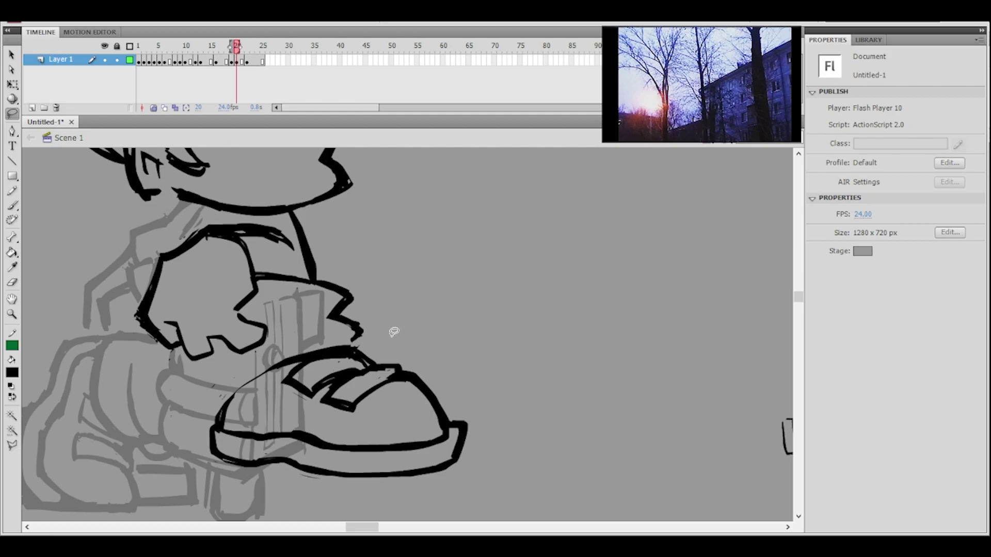
mouse_move(364, 339)
mouse_down()
mouse_move(278, 343)
mouse_move(453, 487)
mouse_move(499, 331)
mouse_up()
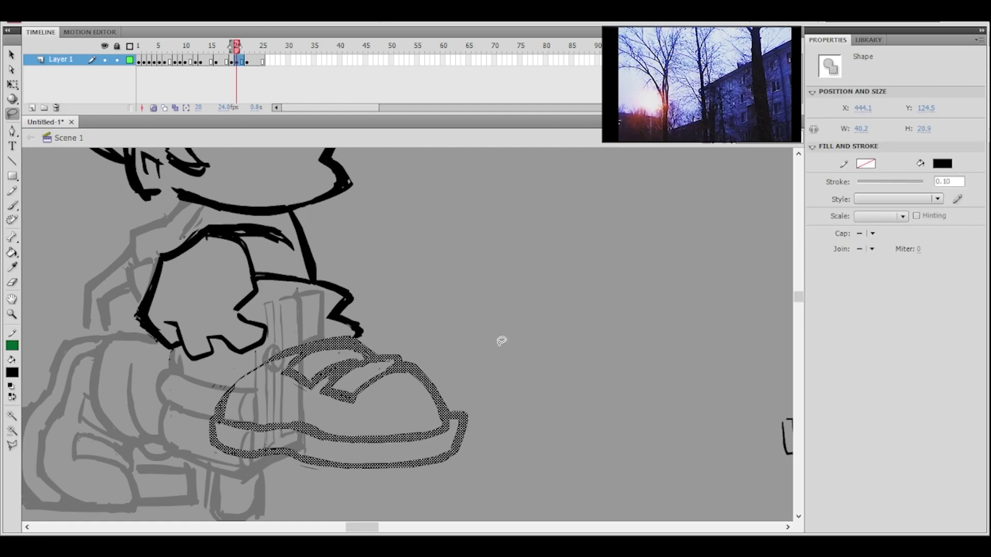
click(497, 318)
key(ctrl+minus)
drag(440, 316, 522, 334)
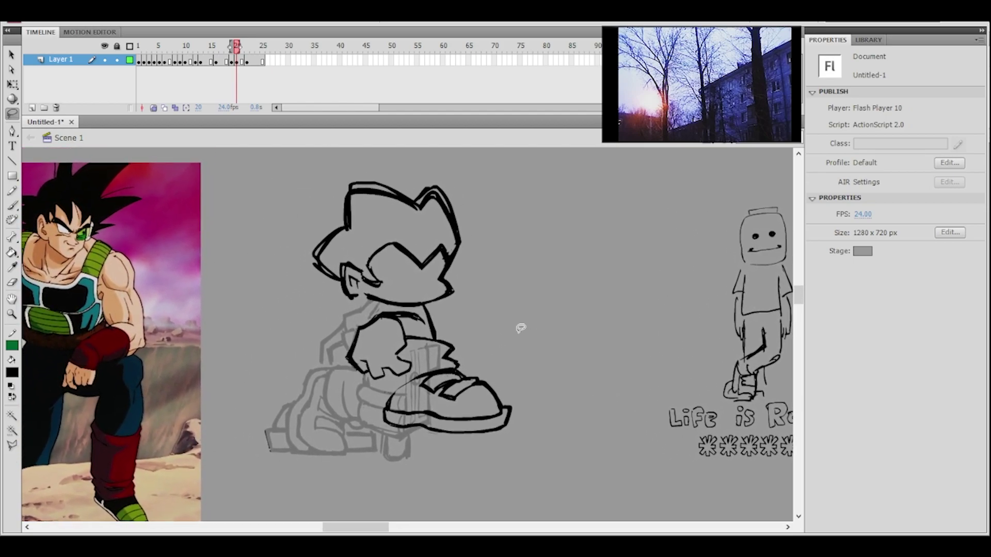
- Brush the outline of an angular block under the shoe, with a side edge, a lower edge and a rising diagonal
click(12, 205)
mouse_move(470, 345)
mouse_down()
mouse_move(459, 343)
mouse_move(482, 334)
mouse_move(536, 238)
mouse_up()
ctrl+click(481, 344)
mouse_move(316, 361)
mouse_down()
mouse_move(320, 435)
mouse_move(451, 462)
mouse_up()
mouse_move(332, 346)
mouse_down()
mouse_move(308, 356)
mouse_move(324, 450)
mouse_up()
drag(324, 451, 417, 468)
mouse_move(355, 460)
mouse_down()
mouse_move(451, 468)
mouse_move(546, 397)
mouse_up()
drag(445, 469, 553, 391)
- Brush a rounded cylinder outline over the side edge of the block beneath the shoe
mouse_move(306, 392)
mouse_down()
mouse_move(330, 433)
mouse_move(321, 377)
mouse_move(375, 374)
mouse_move(367, 373)
mouse_up()
key(ctrl+z)
drag(346, 435, 387, 409)
mouse_move(380, 375)
mouse_down()
mouse_move(321, 389)
mouse_move(384, 368)
mouse_move(387, 406)
mouse_up()
key(ctrl+z)
- Erase the block's edge inside the cylinder and brush concentric circles on the cylinder's end face
key(e)
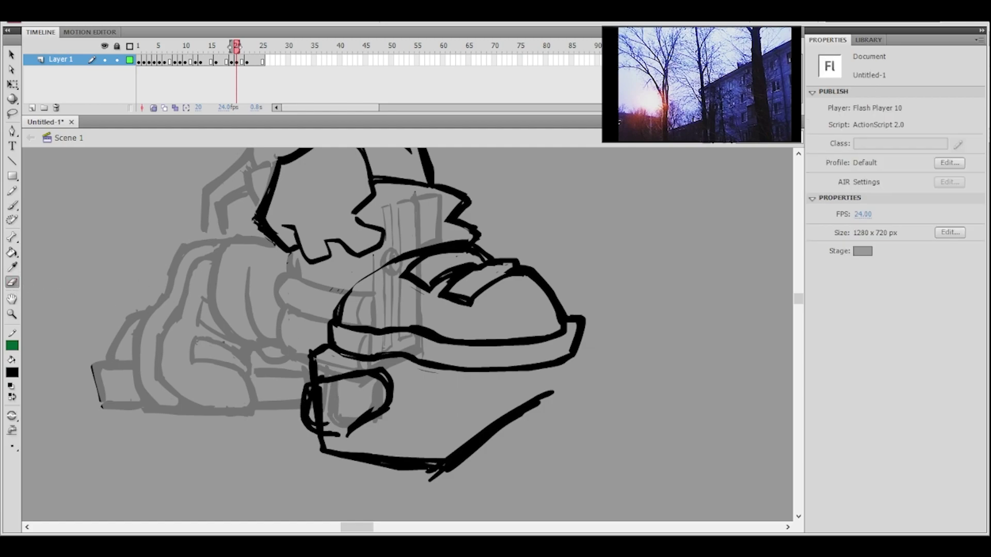
drag(321, 391, 331, 427)
drag(373, 403, 344, 429)
key(b)
mouse_move(330, 394)
mouse_down()
mouse_move(328, 419)
mouse_move(331, 400)
mouse_move(375, 415)
mouse_up()
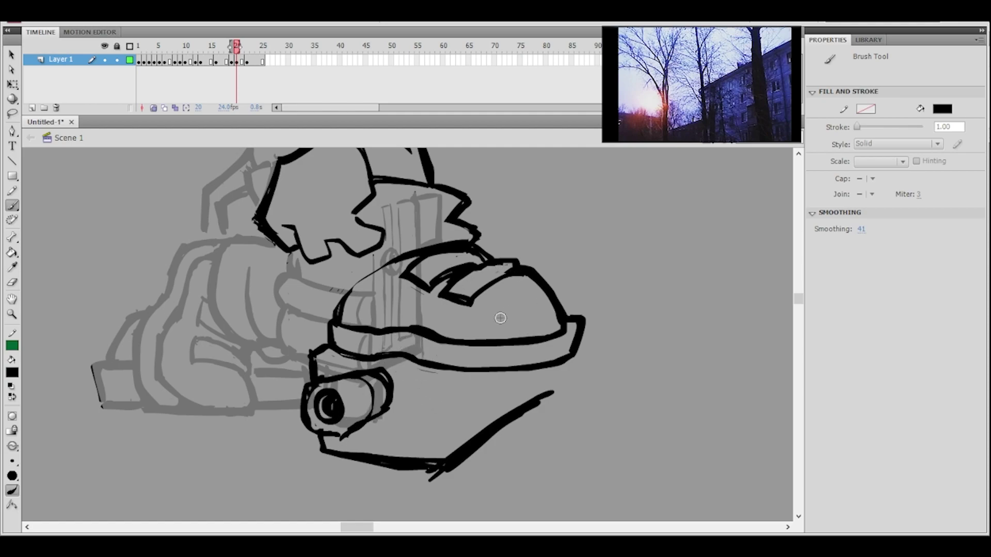
- Lasso the cylinder and nudge it slightly left and down on the block
click(12, 113)
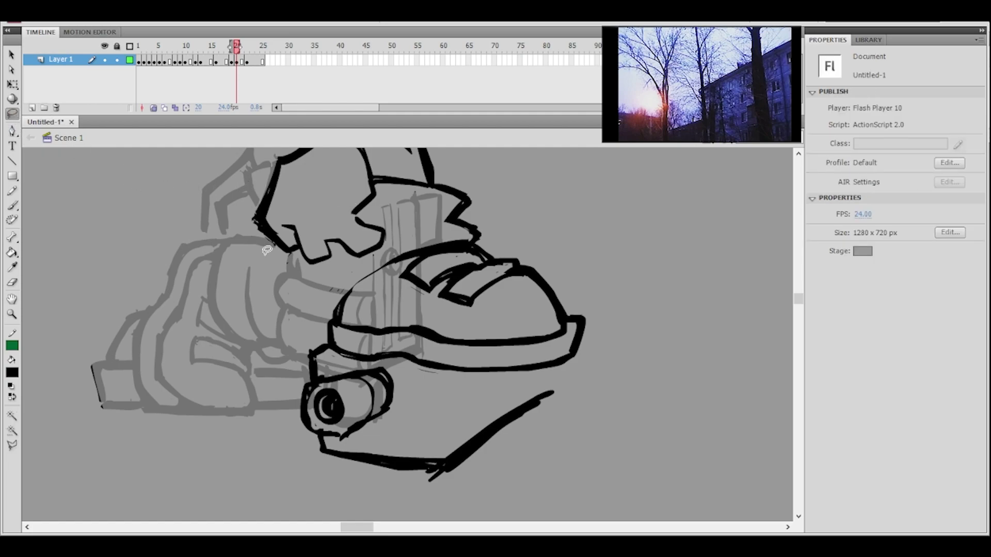
mouse_move(402, 366)
mouse_down()
mouse_move(373, 358)
mouse_move(323, 369)
mouse_move(303, 434)
mouse_move(381, 430)
mouse_move(388, 392)
mouse_up()
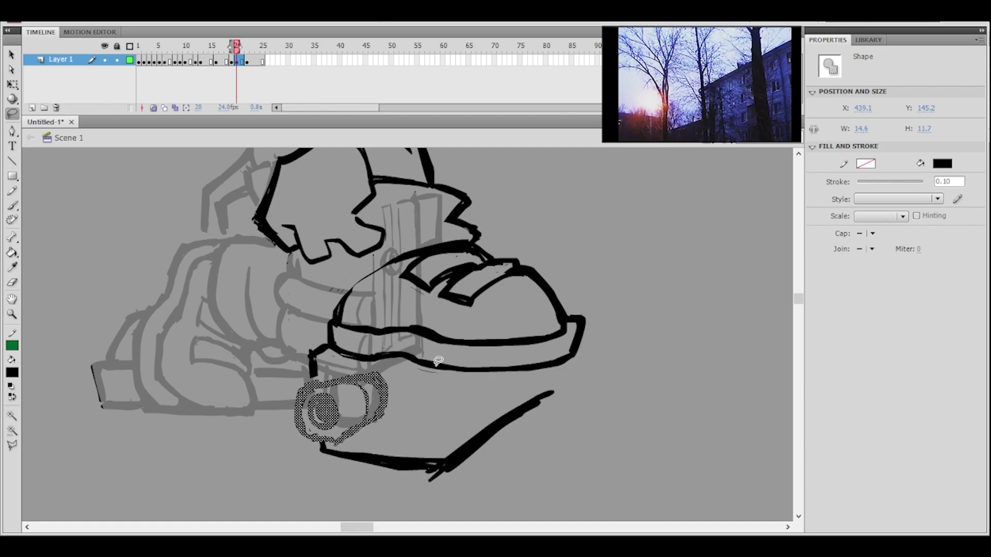
key(Left)
key(Down)
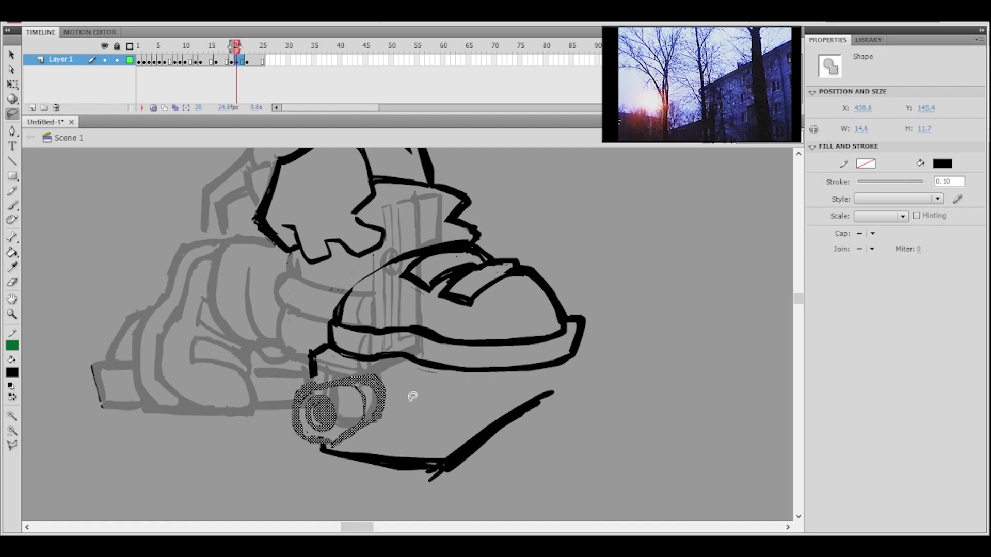
click(412, 396)
- Extend the block's side edge down to the cylinder and brush a round ring beside the cylinder
key(b)
drag(313, 369, 312, 383)
drag(422, 405, 413, 393)
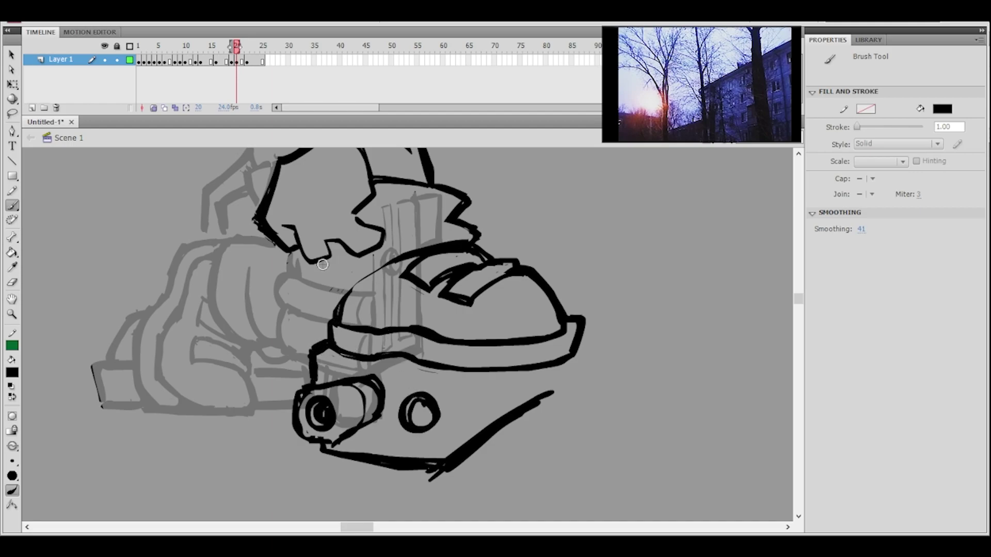
- Brush another stroke along the block's lower edge and add a small circle below the ring
mouse_move(321, 446)
mouse_down()
mouse_move(327, 463)
mouse_move(424, 465)
mouse_up()
key(ctrl+z)
mouse_move(321, 457)
mouse_down()
mouse_move(395, 467)
mouse_move(433, 453)
mouse_move(429, 444)
mouse_up()
key(ctrl+z)
- Select the ring on the block with Free Transform and nudge it left and slightly down
key(q)
click(429, 397)
key(Left)
key(Left)
key(Left)
key(Left)
key(Left)
key(Left)
key(Left)
key(Left)
key(Left)
key(Left)
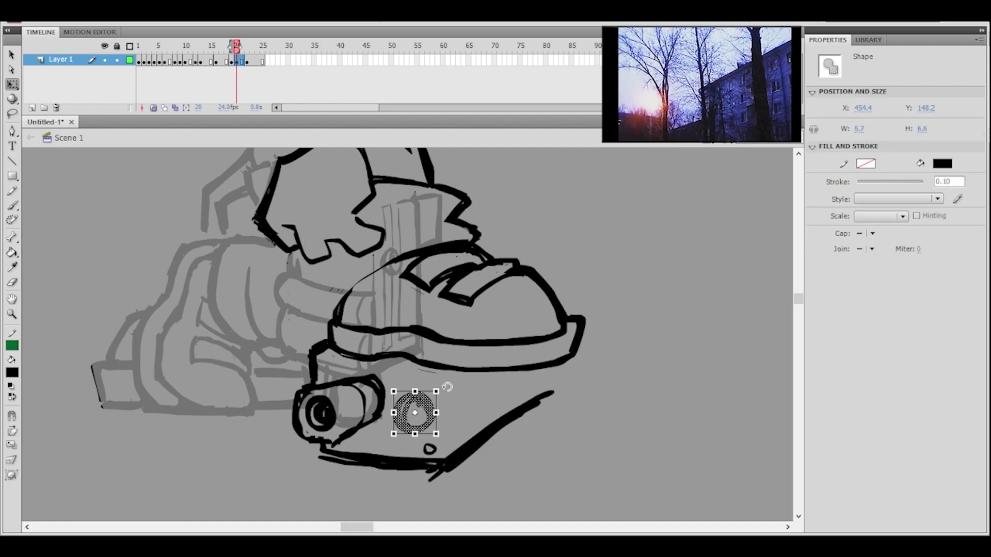
key(Down)
key(Down)
key(Down)
click(451, 388)
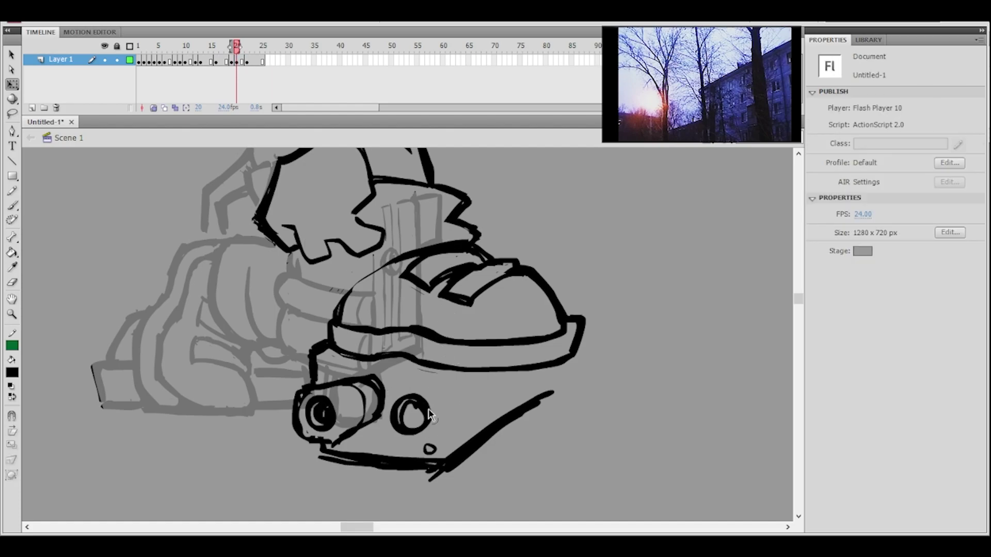
- Shift the ring on the block's front face slightly farther left and deselect it
click(429, 413)
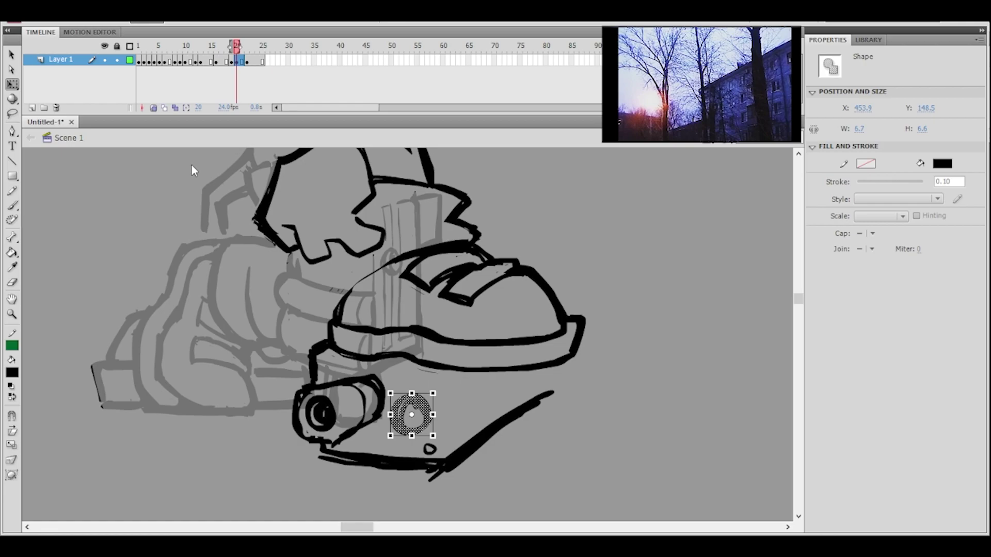
click(374, 296)
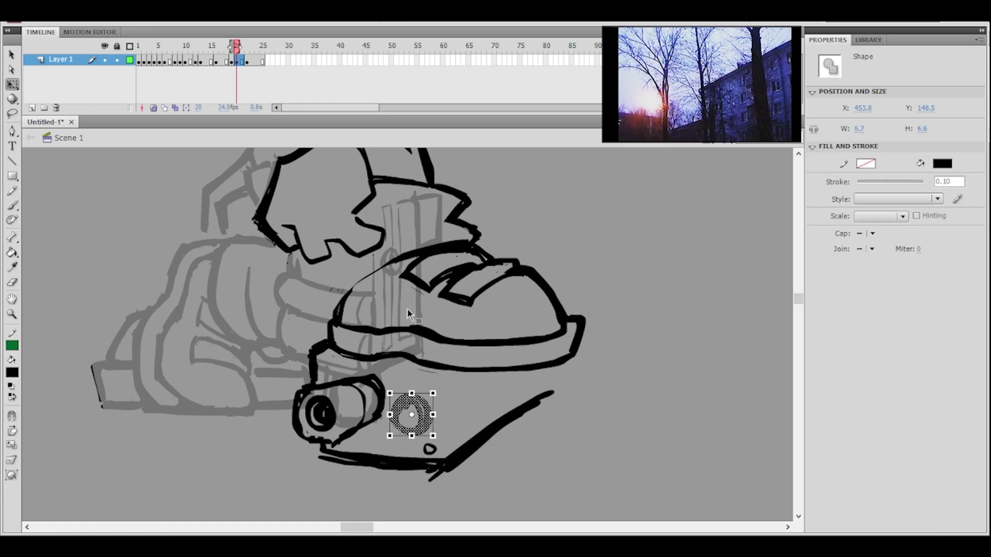
click(460, 386)
- Brush the block's vertical corner edge and small circles near the front face's two upper corners
click(12, 205)
drag(446, 379, 447, 457)
key(ctrl+z)
drag(445, 378, 445, 456)
drag(417, 367, 428, 370)
key(ctrl+z)
drag(325, 360, 324, 361)
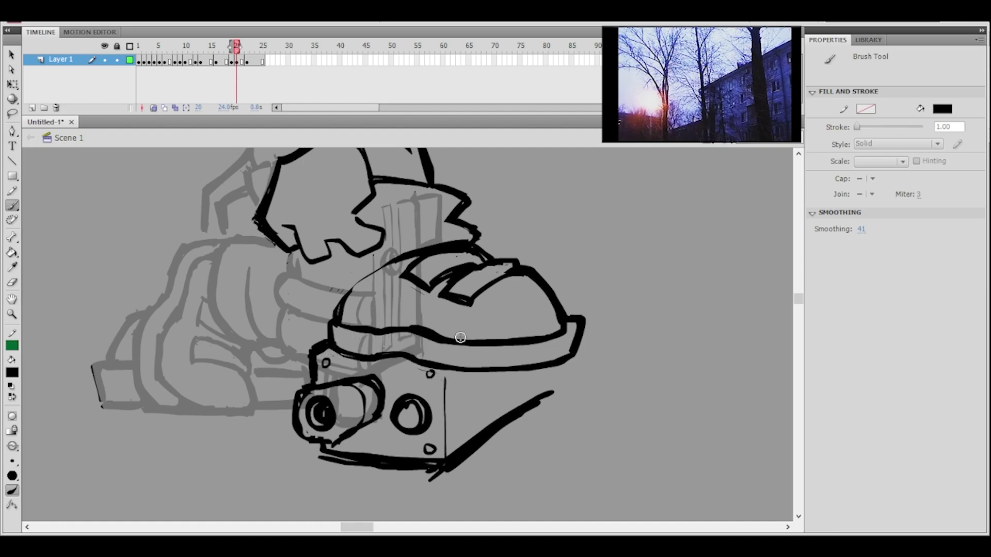
- Brush a small rectangle on the block's side face, with vertical strokes and a curved outline at the far end
mouse_move(496, 384)
mouse_down()
mouse_move(519, 403)
mouse_move(520, 377)
mouse_move(547, 389)
mouse_move(537, 376)
mouse_move(504, 376)
mouse_move(538, 372)
mouse_move(508, 383)
mouse_up()
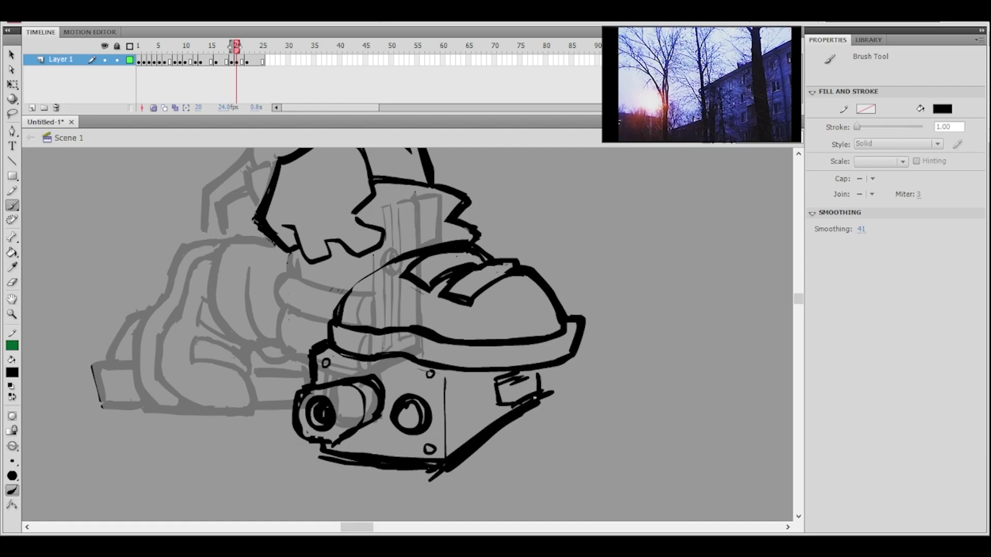
mouse_move(556, 406)
mouse_down()
mouse_move(585, 385)
mouse_move(582, 359)
mouse_move(563, 404)
mouse_up()
key(ctrl+z)
ctrl+click(571, 371)
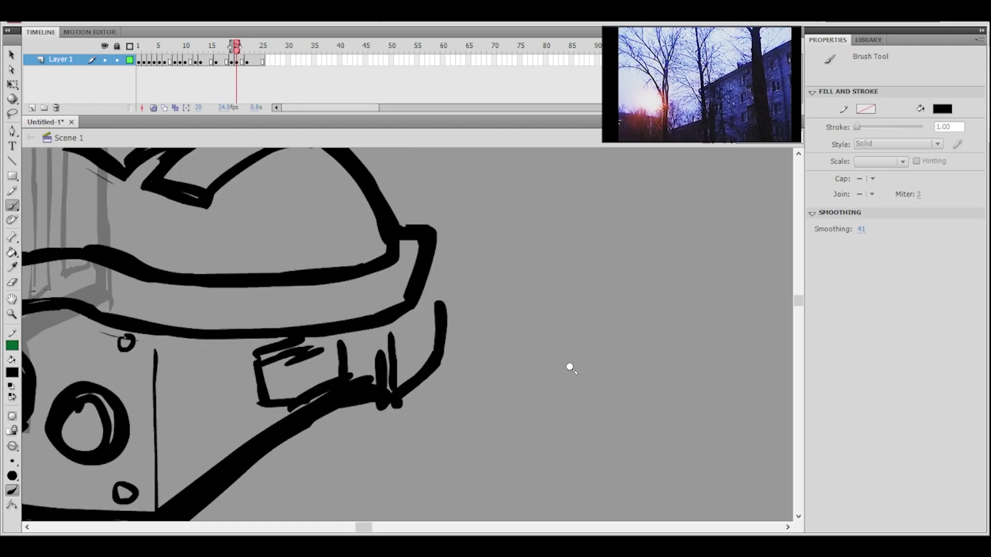
drag(382, 336, 384, 344)
- Erase the excess ink around the vertical strokes and trim the outline at the block's far end
key(e)
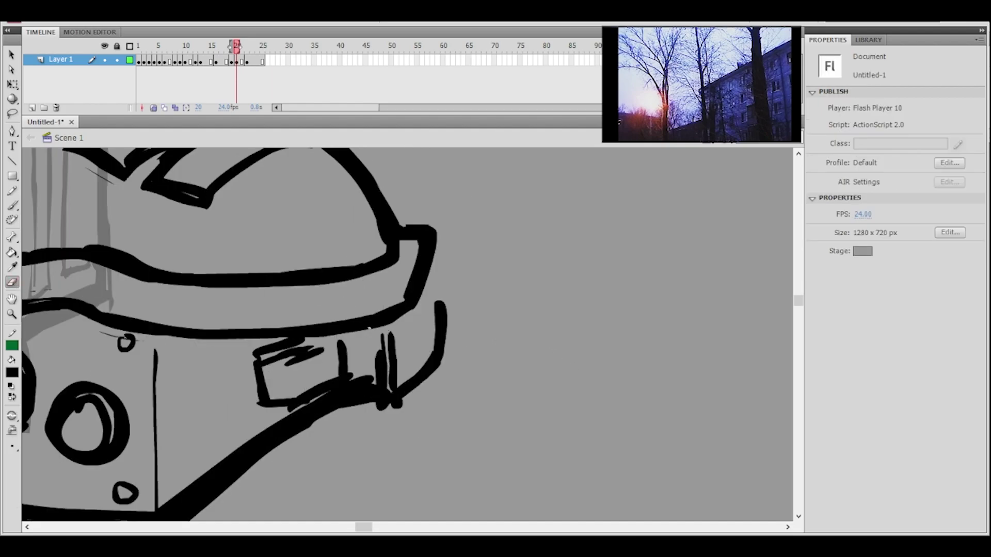
mouse_move(365, 383)
mouse_down()
mouse_move(401, 410)
mouse_move(427, 380)
mouse_up()
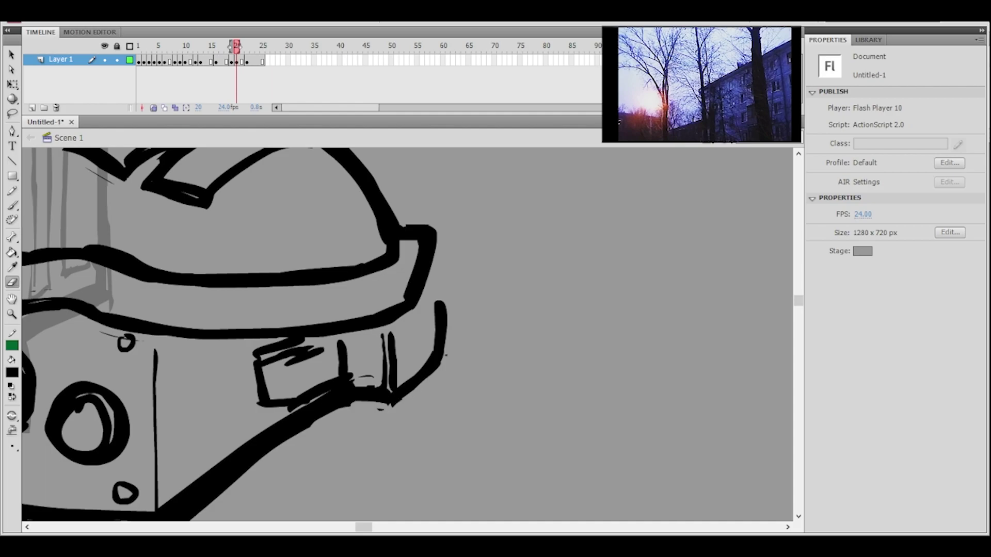
ctrl+shift+click(450, 321)
ctrl+shift+click(451, 321)
ctrl+click(385, 324)
drag(387, 303, 459, 353)
ctrl+shift+click(449, 318)
drag(454, 302, 532, 336)
ctrl+click(455, 359)
drag(459, 370, 488, 283)
mouse_move(543, 356)
mouse_down()
mouse_move(540, 390)
mouse_move(540, 376)
mouse_up()
ctrl+click(547, 351)
drag(484, 391, 535, 352)
- Brush a short cap where the block's far end meets the sole and remove the stray mark beside it
key(b)
mouse_move(438, 310)
mouse_down()
mouse_move(431, 368)
mouse_move(440, 297)
mouse_up()
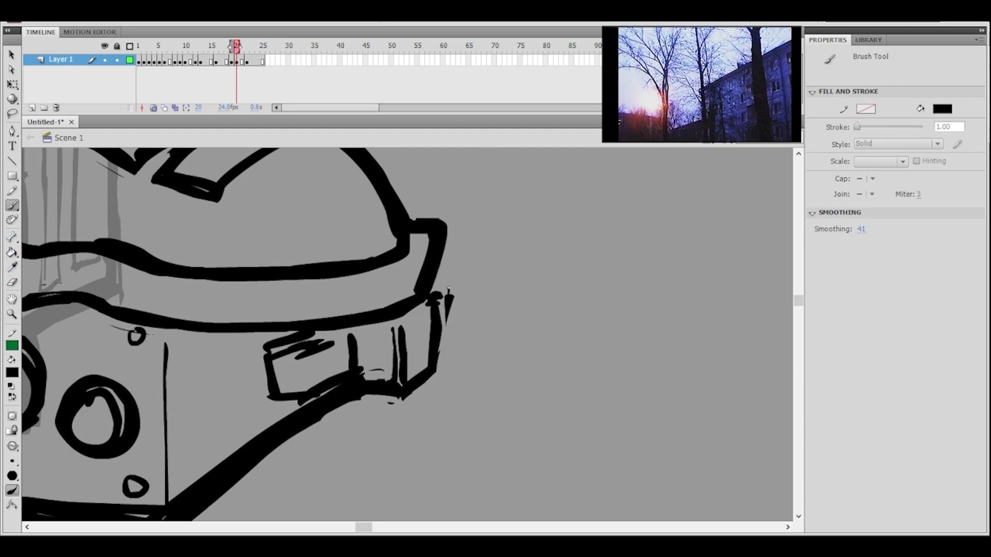
click(12, 54)
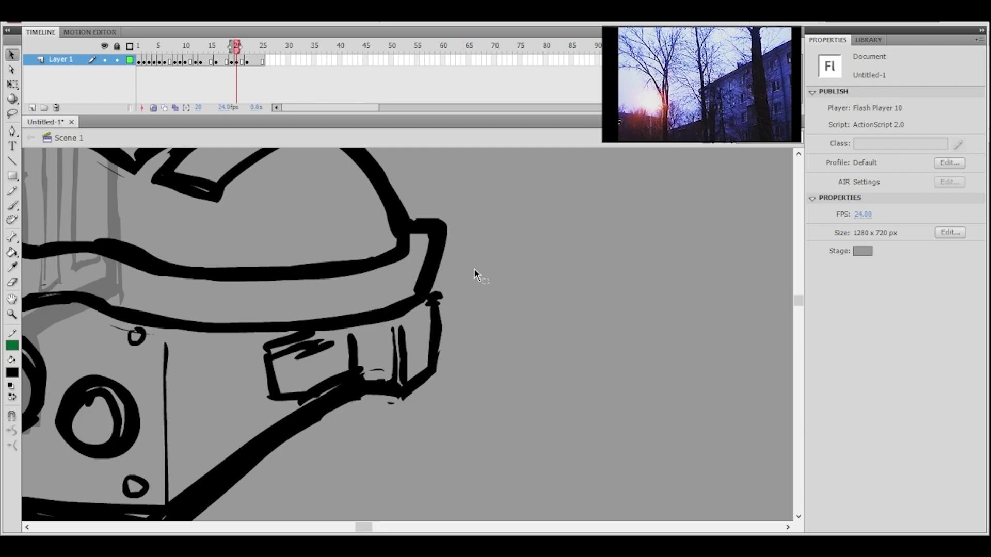
key(b)
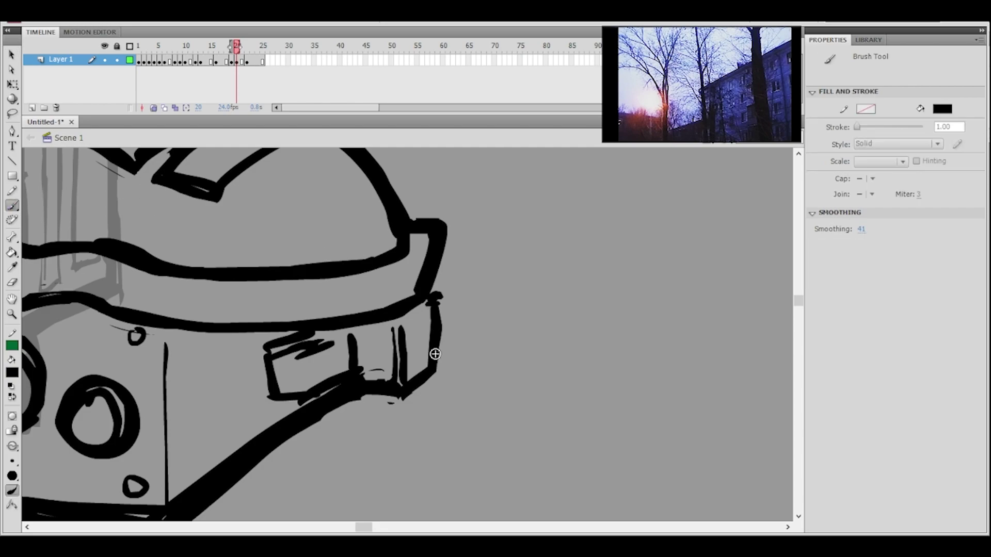
- Lasso the rectangle and far-end outline of the block, nudge them left and down, and deselect them
key(ctrl+minus)
key(ctrl+minus)
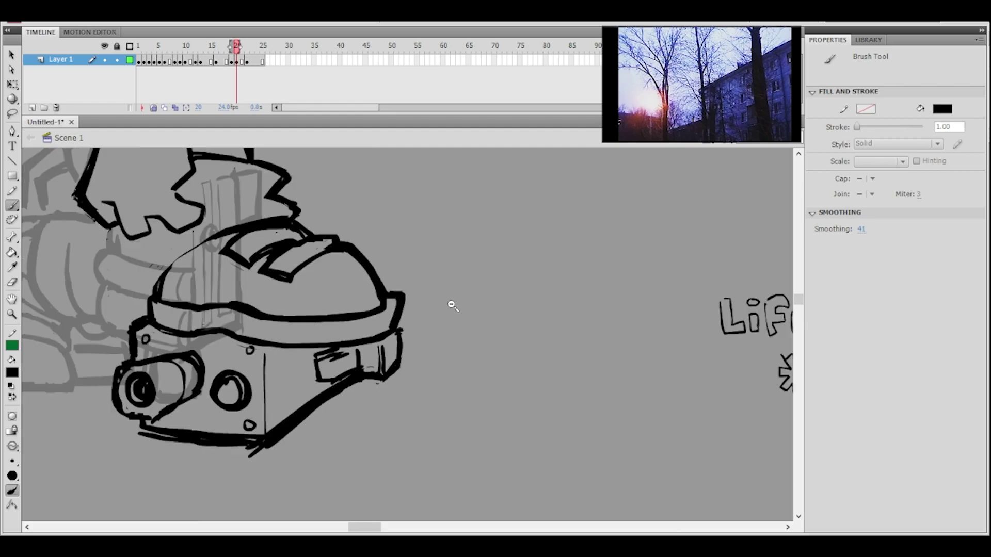
key(space)
scroll(489, 290, up, 4)
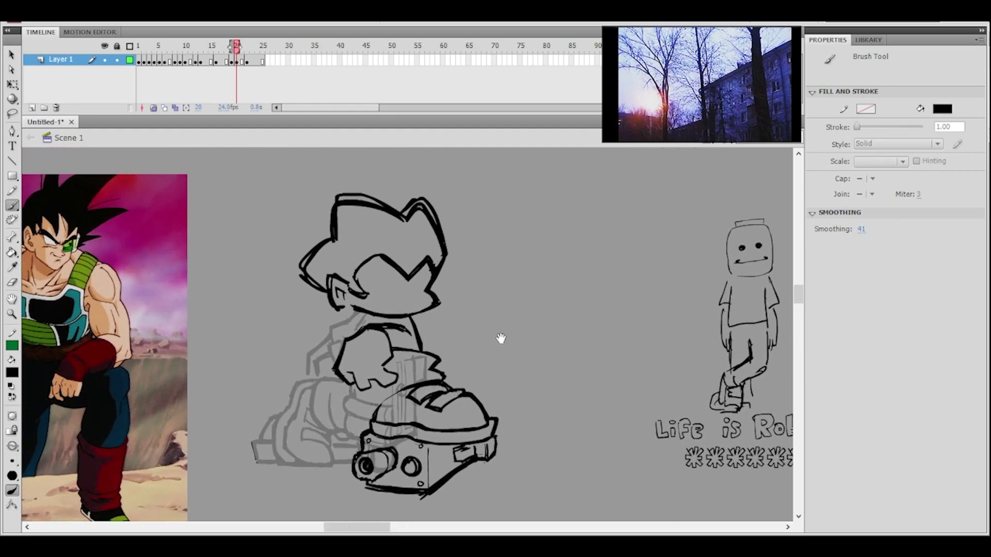
drag(505, 323, 509, 294)
ctrl+click(487, 362)
scroll(471, 383, up, 3)
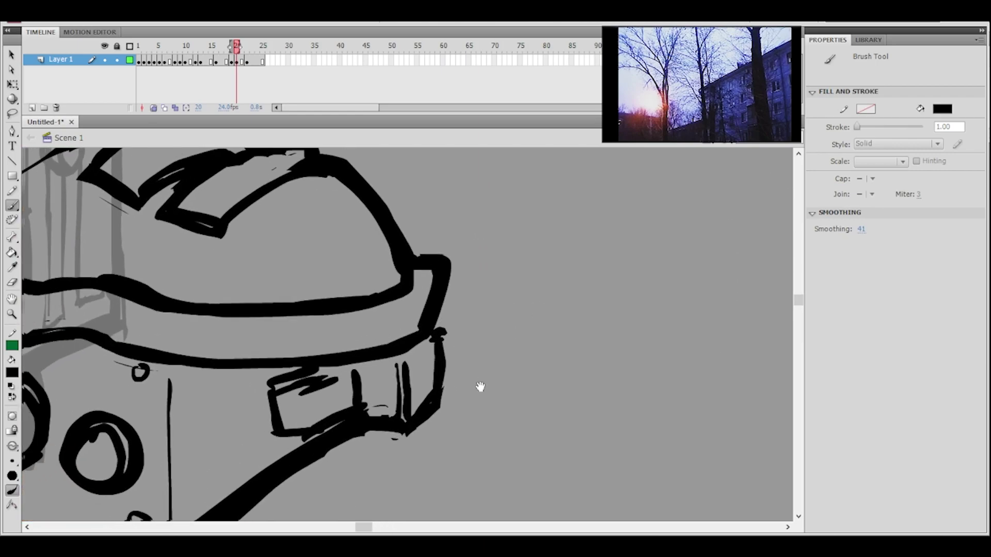
click(12, 114)
mouse_move(463, 334)
mouse_down()
mouse_move(455, 307)
mouse_move(390, 357)
mouse_move(326, 355)
mouse_move(259, 384)
mouse_move(278, 440)
mouse_move(338, 417)
mouse_move(387, 441)
mouse_move(485, 320)
mouse_up()
key(Left)
key(Left)
key(Left)
key(Left)
key(Left)
key(Left)
key(Left)
key(Left)
key(Left)
key(Left)
key(Left)
key(Down)
key(Down)
key(Down)
key(Down)
key(Down)
key(Down)
key(Down)
key(Down)
key(Down)
key(Down)
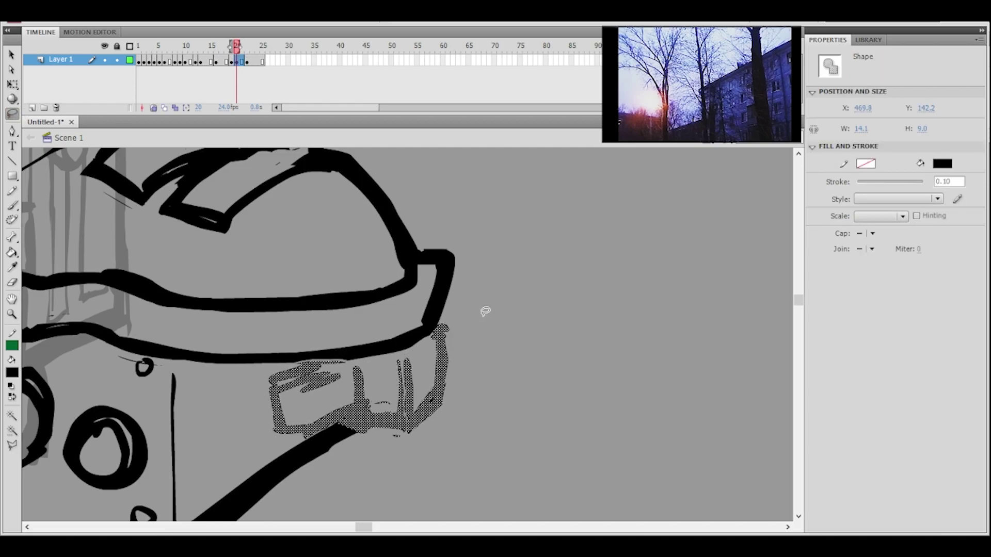
click(12, 84)
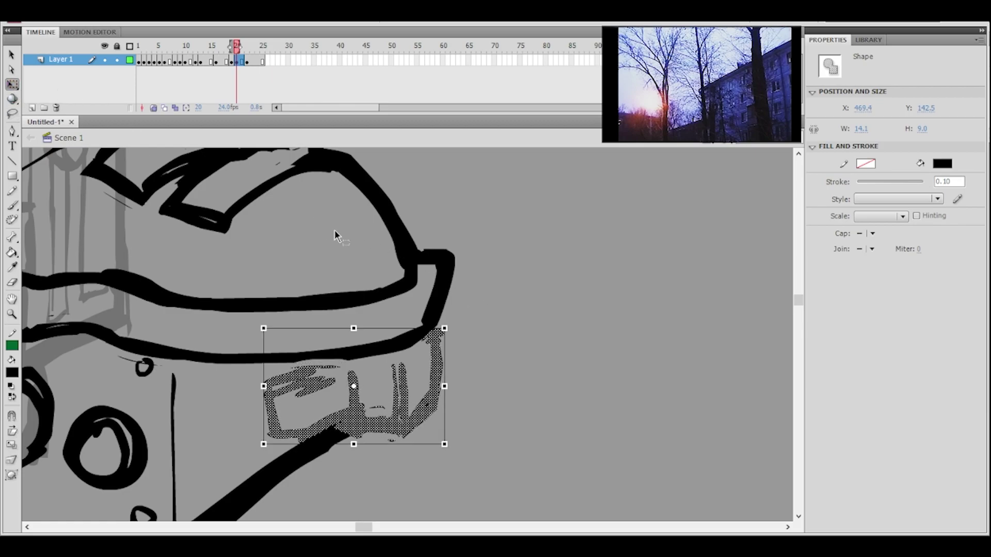
drag(461, 328, 536, 265)
click(456, 336)
ctrl+alt+click(458, 322)
ctrl+click(438, 331)
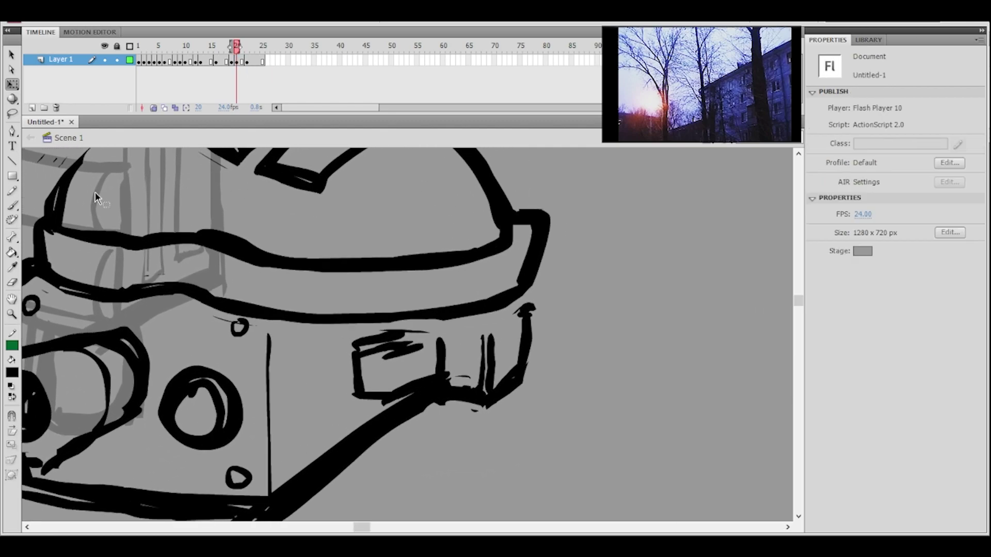
- Brush a thicker lower edge at the block's far end and a top edge beneath the sole
click(13, 205)
drag(448, 405, 481, 408)
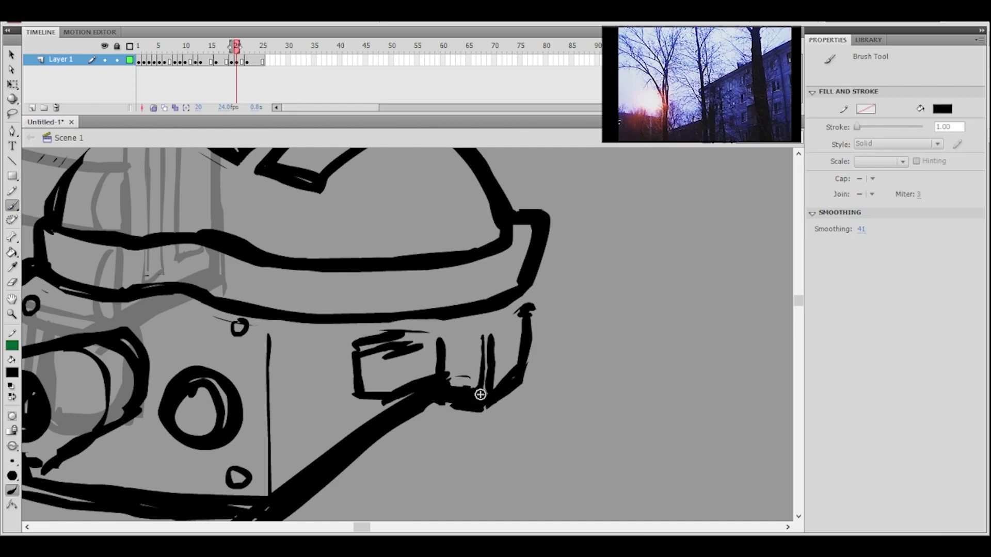
drag(492, 306, 522, 307)
mouse_move(474, 318)
mouse_down()
mouse_move(518, 312)
mouse_move(467, 320)
mouse_up()
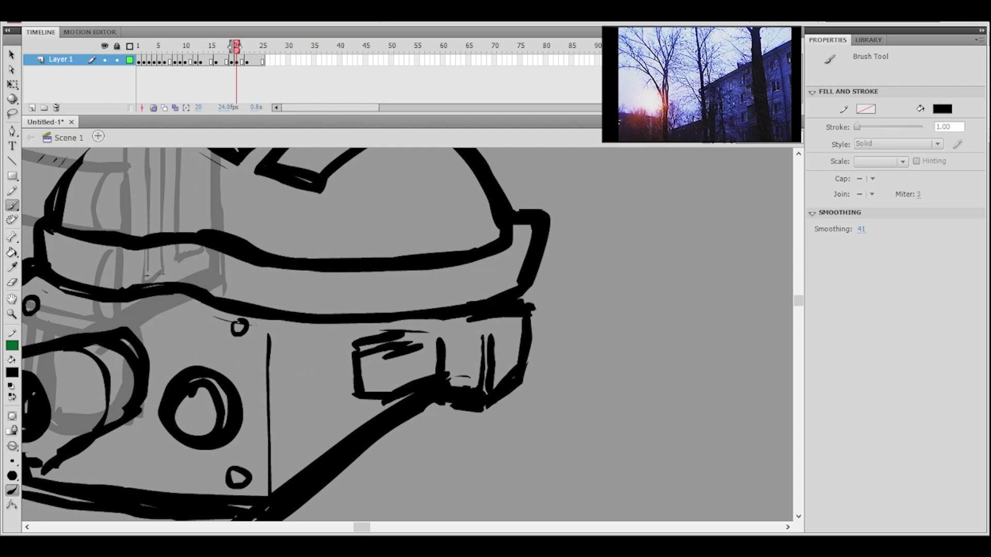
- Brush a round patch at the heel side of the shoe
click(12, 113)
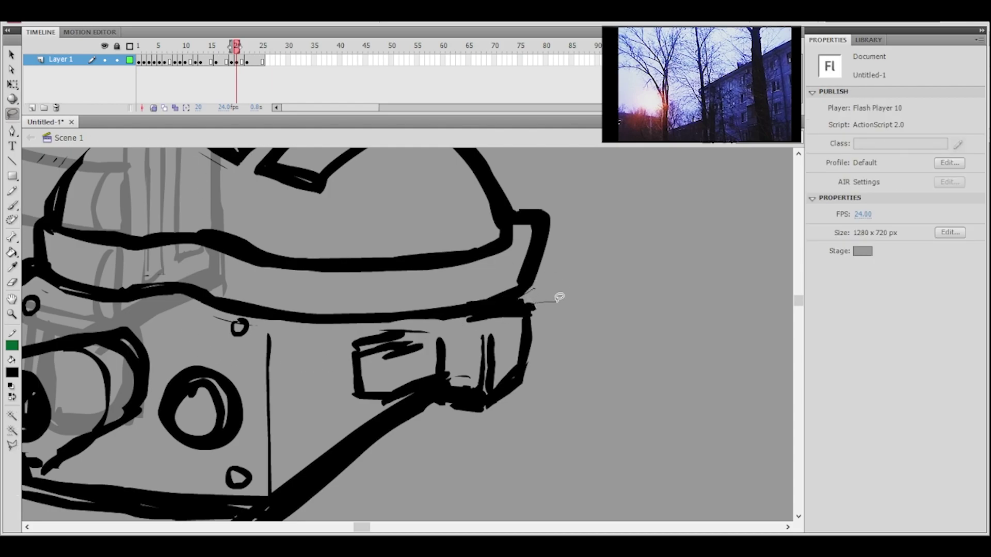
ctrl+shift+click(559, 276)
drag(381, 281, 569, 337)
ctrl+shift+click(569, 337)
drag(438, 330, 519, 394)
ctrl+click(458, 400)
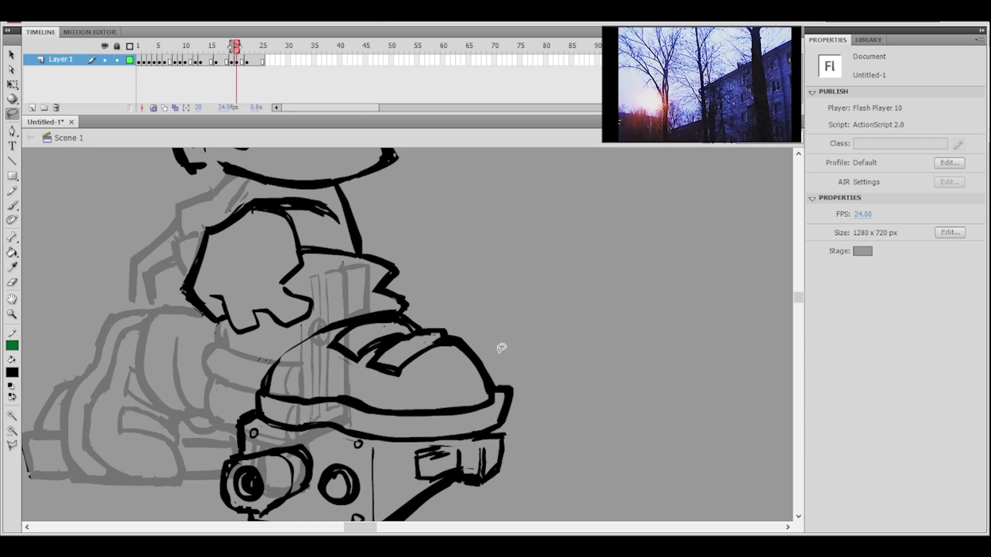
click(12, 205)
drag(286, 367, 304, 338)
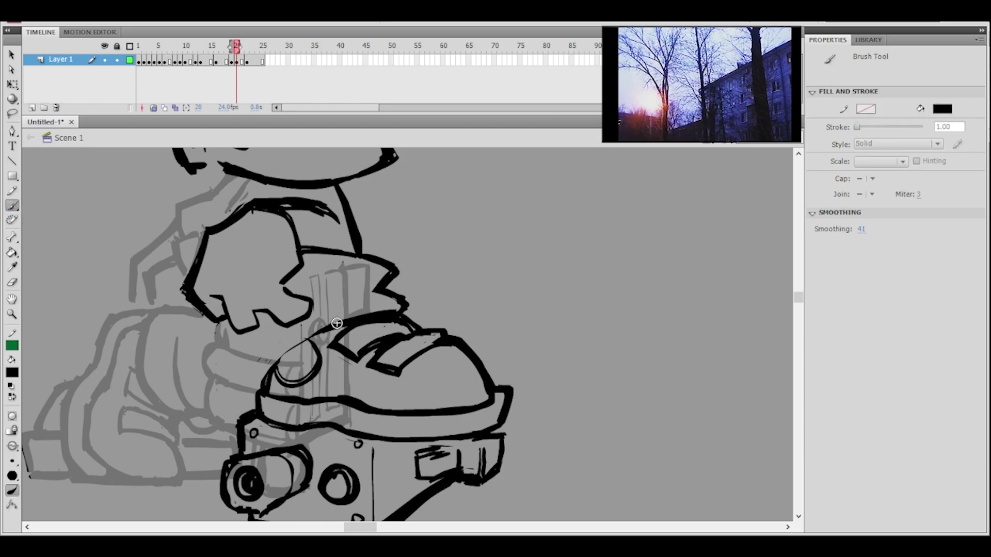
- Brush a curved shoulder line from the neck down behind the arm
ctrl+alt+click(441, 285)
drag(441, 300, 523, 302)
ctrl+click(447, 344)
drag(446, 336, 517, 434)
drag(515, 354, 524, 288)
ctrl+alt+click(527, 289)
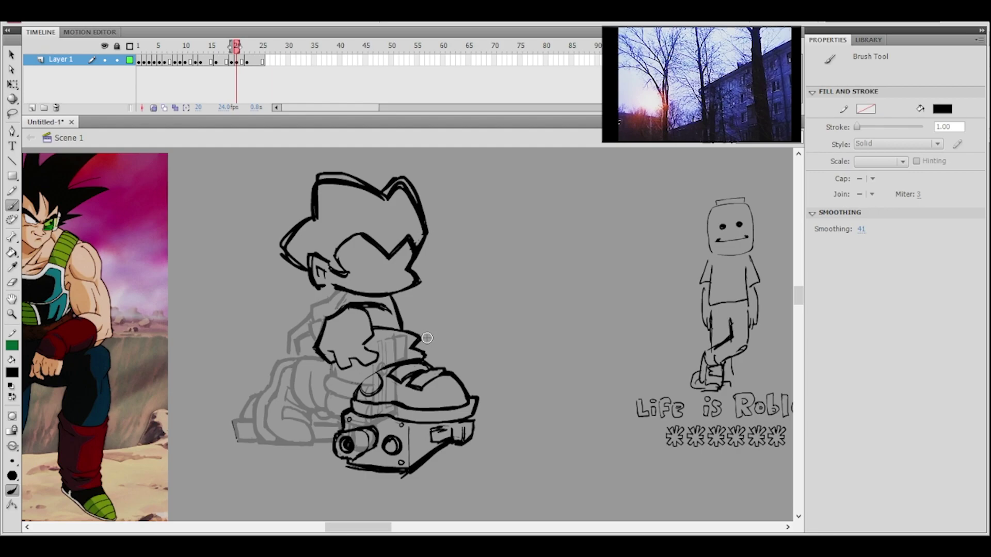
drag(331, 289, 290, 316)
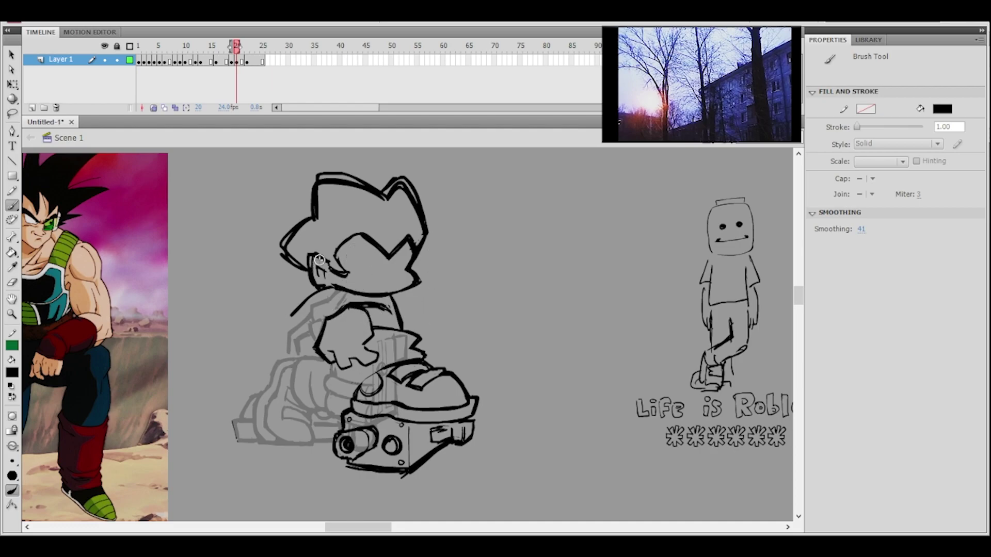
mouse_move(286, 350)
mouse_down()
mouse_move(393, 348)
mouse_move(323, 358)
mouse_up()
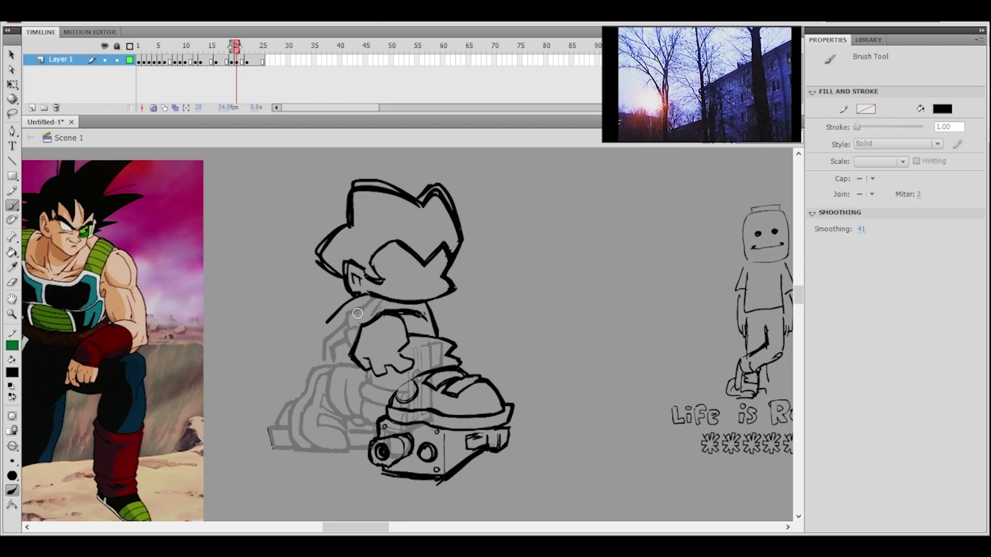
mouse_move(326, 322)
mouse_down()
mouse_move(353, 297)
mouse_move(314, 332)
mouse_up()
key(ctrl+z)
- Erase ink along the lower end of the shoulder line to make it thinner
click(12, 283)
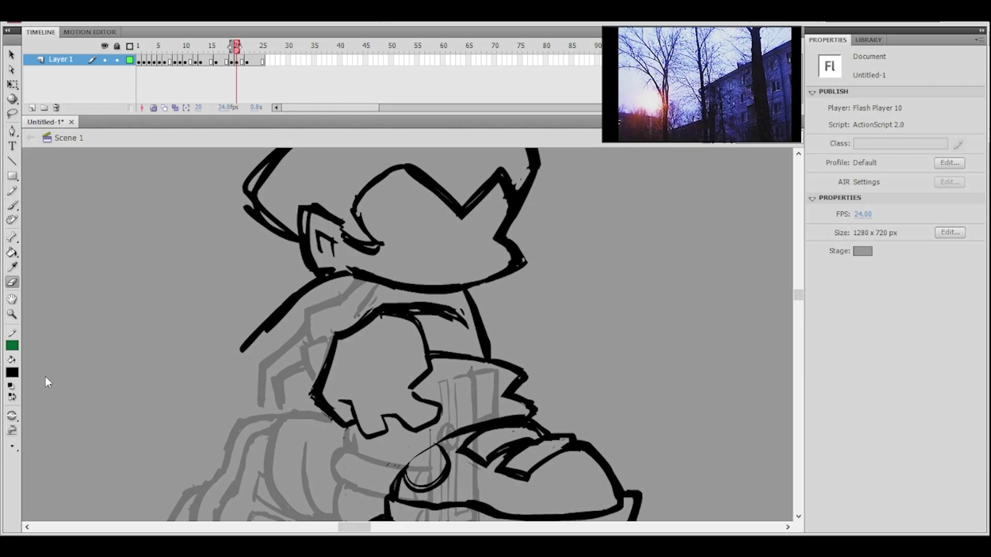
mouse_move(240, 356)
mouse_down()
mouse_move(332, 293)
mouse_move(242, 339)
mouse_up()
key(b)
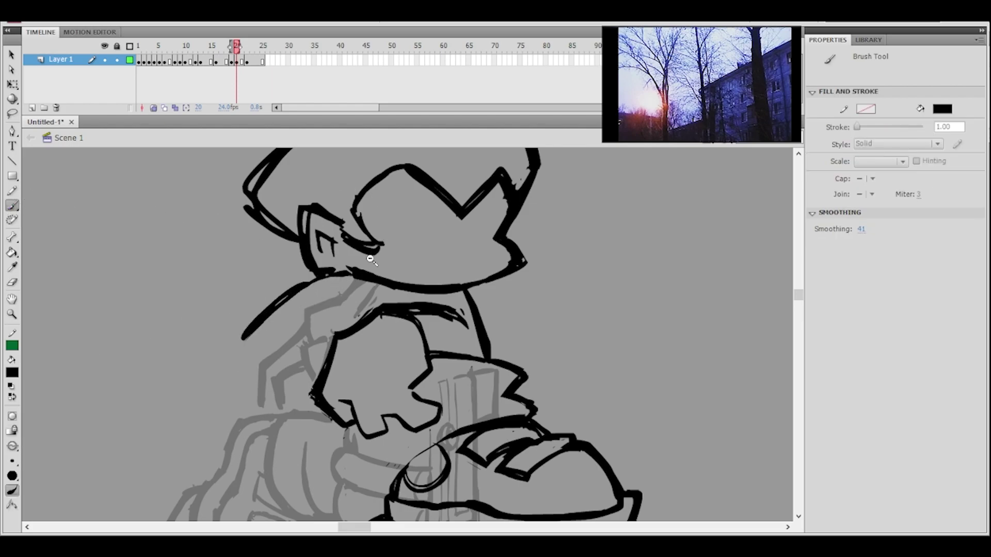
click(371, 259)
drag(416, 275, 475, 258)
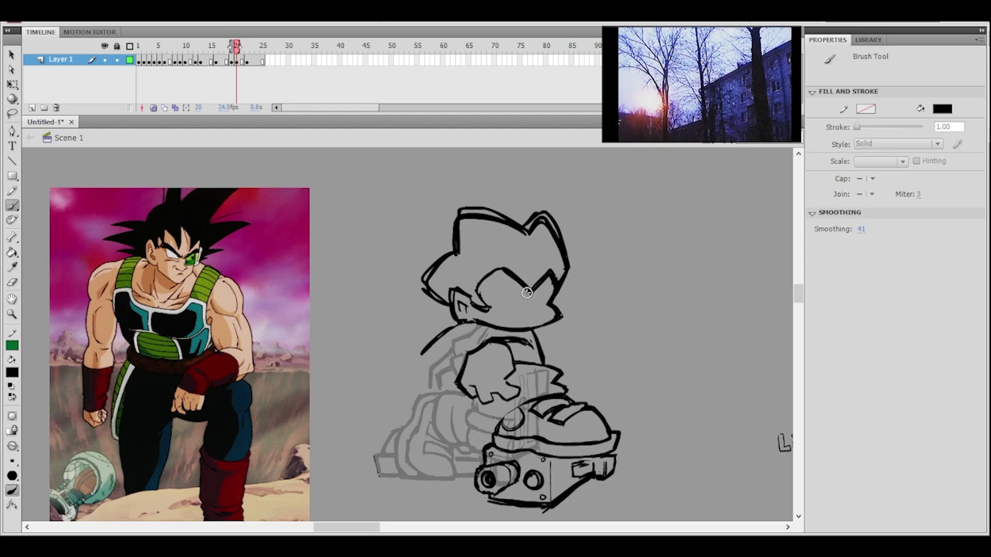
- Undo the shoulder curve and try a shorter angled line with a stroke running down from its end
drag(514, 330, 498, 308)
key(ctrl+z)
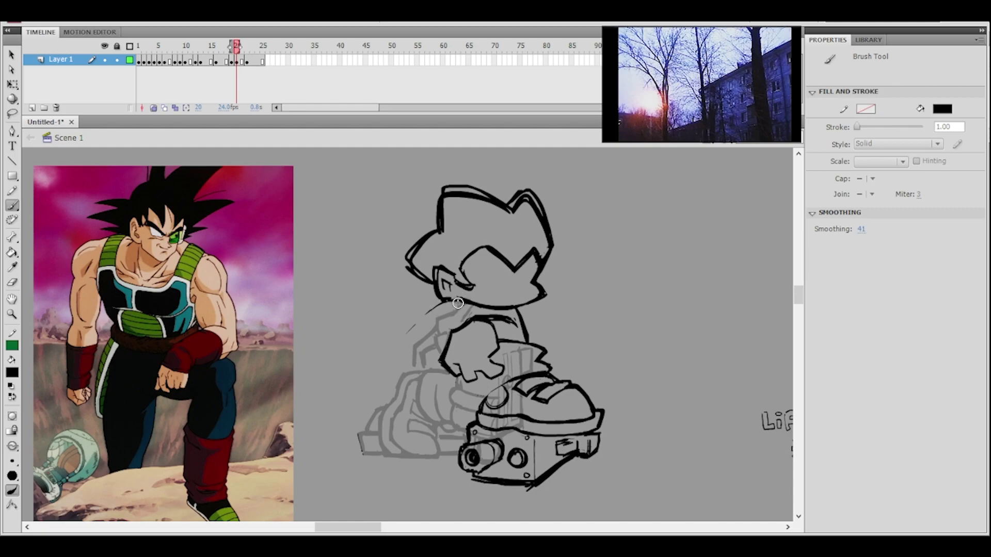
mouse_move(416, 315)
mouse_down()
mouse_move(407, 326)
mouse_move(397, 311)
mouse_up()
key(ctrl+z)
key(ctrl+z)
key(ctrl+z)
key(ctrl+z)
drag(409, 316, 411, 350)
key(ctrl+z)
key(ctrl+z)
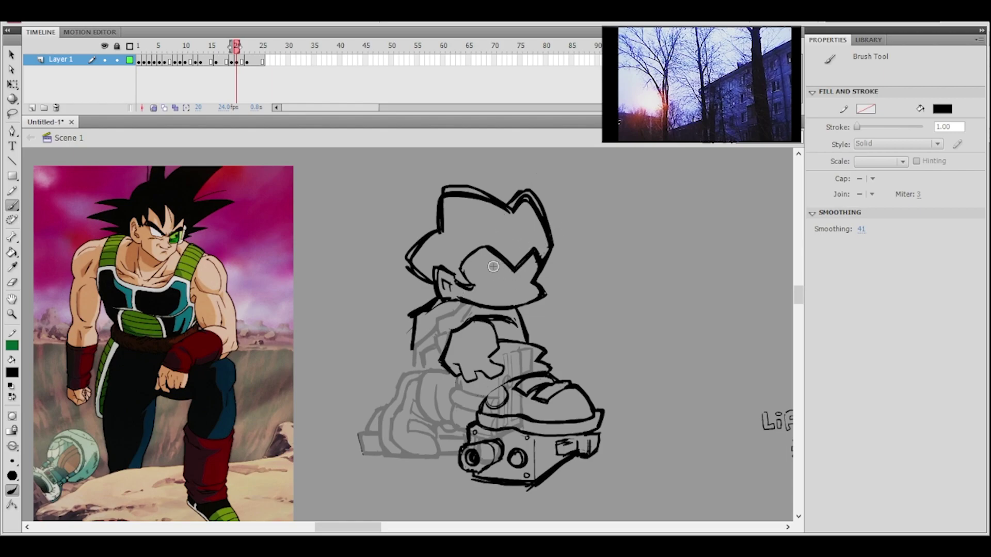
- Try extending the downward stroke outward and adding a short stroke beside the arm
drag(412, 351, 405, 399)
key(ctrl+z)
drag(413, 348, 403, 374)
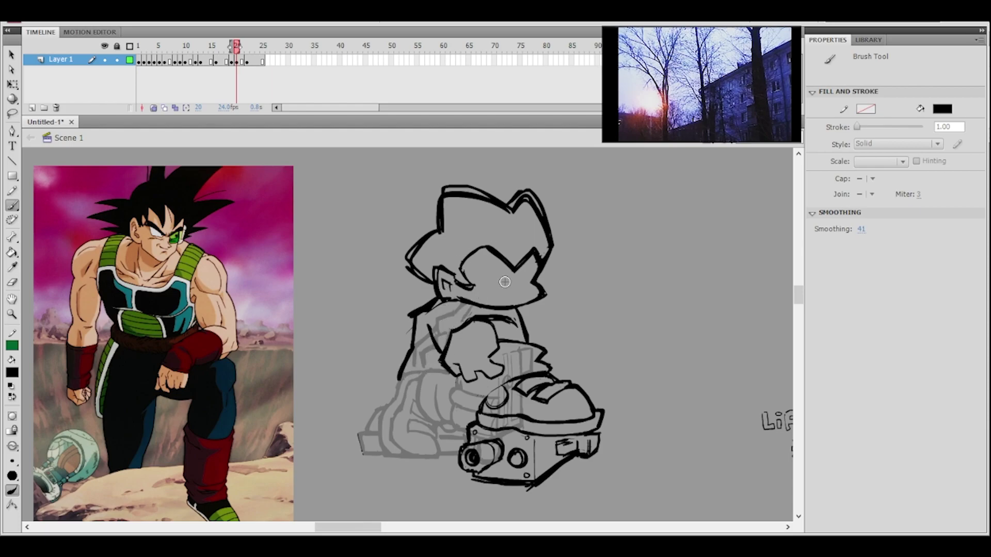
mouse_move(102, 256)
mouse_down()
mouse_move(144, 232)
mouse_move(94, 234)
mouse_move(138, 323)
mouse_move(210, 351)
mouse_up()
key(ctrl+z)
key(ctrl+z)
drag(431, 323, 443, 349)
- Undo the strokes below the shoulder back to the short angled line
mouse_move(547, 284)
mouse_down()
mouse_move(622, 266)
mouse_move(658, 279)
mouse_up()
key(ctrl+z)
key(ctrl+z)
key(ctrl+z)
key(ctrl+z)
key(ctrl+z)
key(ctrl+z)
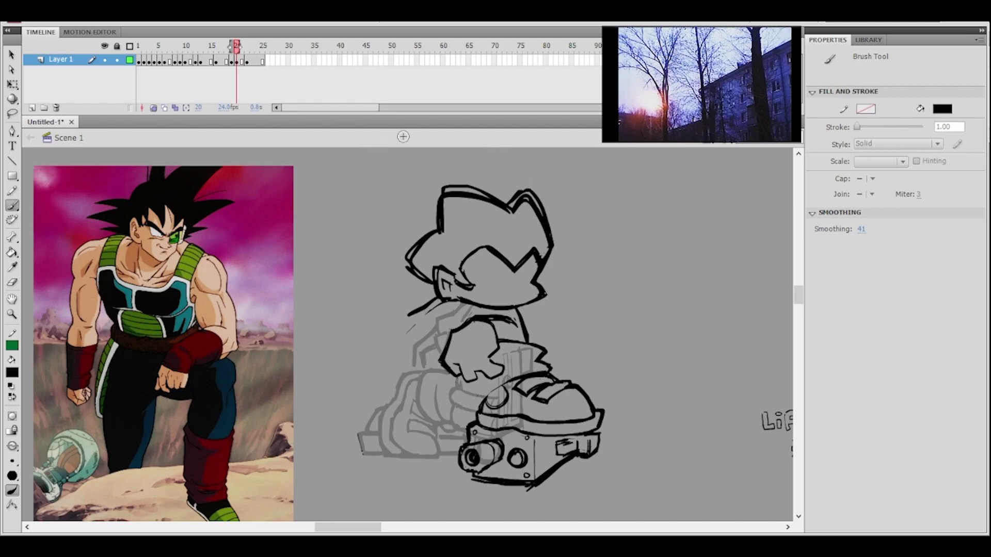
- Brush a curved shoulder line from the neck and a second slanted line just inside it
drag(444, 304, 402, 344)
key(ctrl+z)
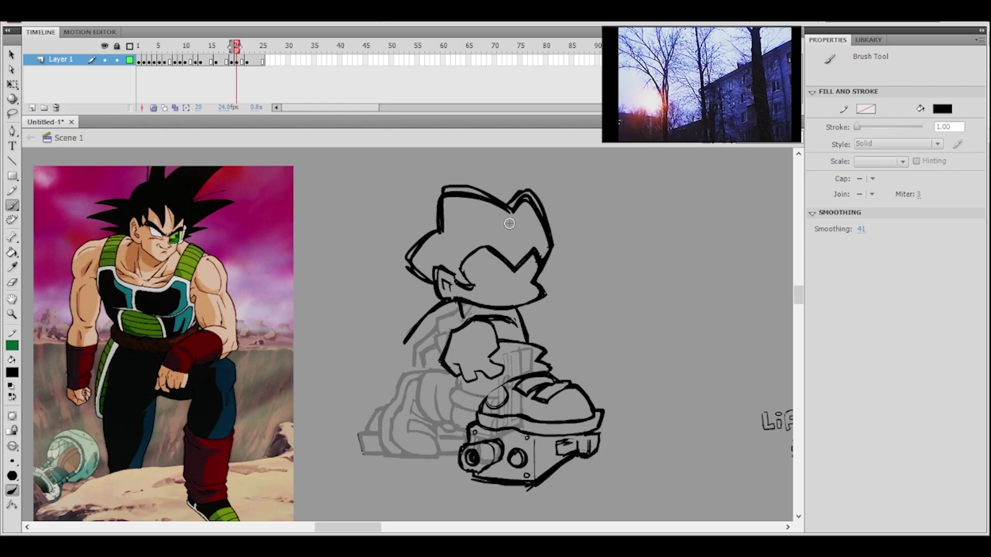
key(ctrl+z)
drag(421, 329, 409, 375)
key(ctrl+z)
drag(435, 312, 409, 367)
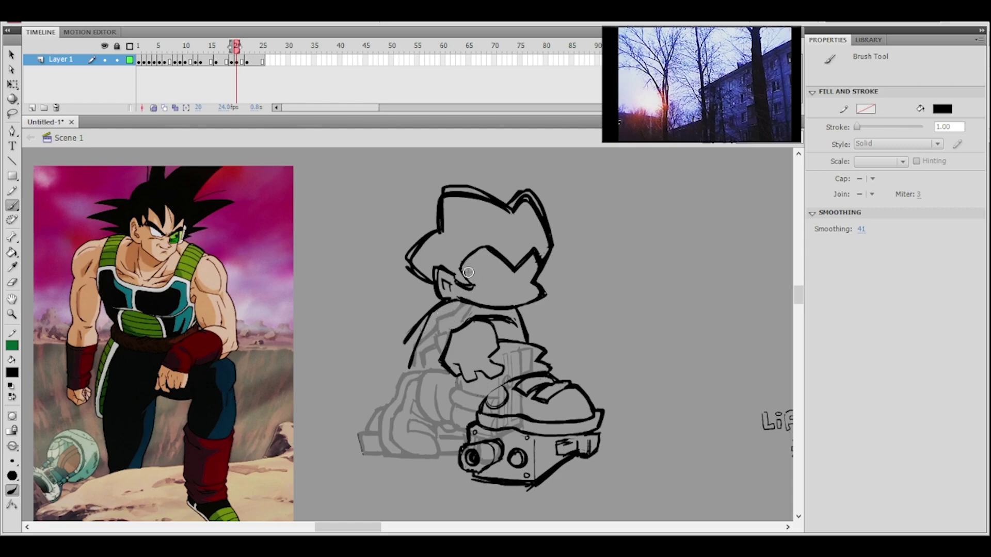
- Brush a short thick edge turning inward from the lower end of the shoulder line
drag(459, 285, 472, 295)
drag(407, 387, 443, 391)
key(ctrl+z)
key(ctrl+z)
mouse_move(395, 342)
mouse_down()
mouse_move(406, 358)
mouse_move(466, 315)
mouse_up()
key(ctrl+z)
- Erase the inner slanted line along the shoulder, keeping only the outer curve
ctrl+click(484, 293)
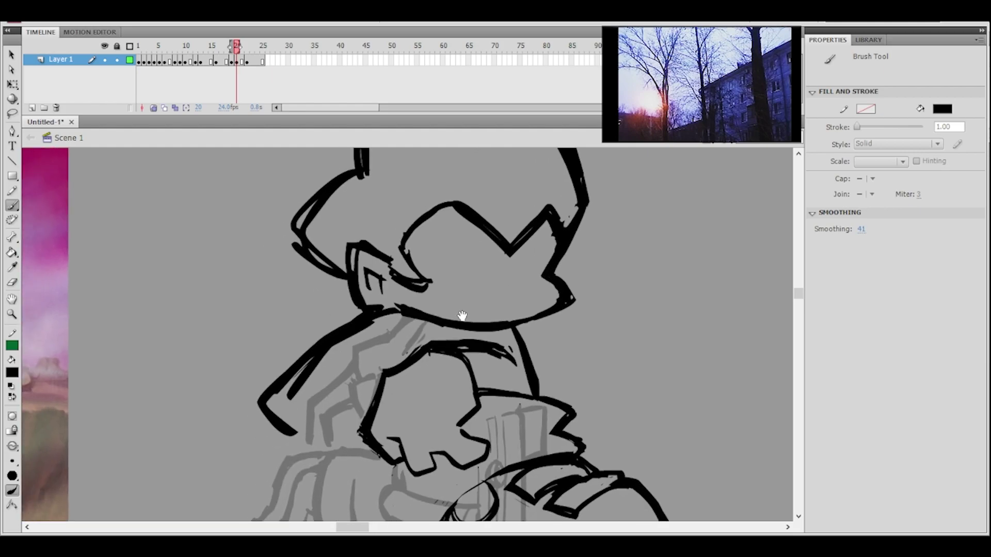
click(12, 282)
mouse_move(284, 387)
mouse_down()
mouse_move(271, 399)
mouse_move(354, 354)
mouse_move(364, 336)
mouse_up()
drag(308, 371, 382, 324)
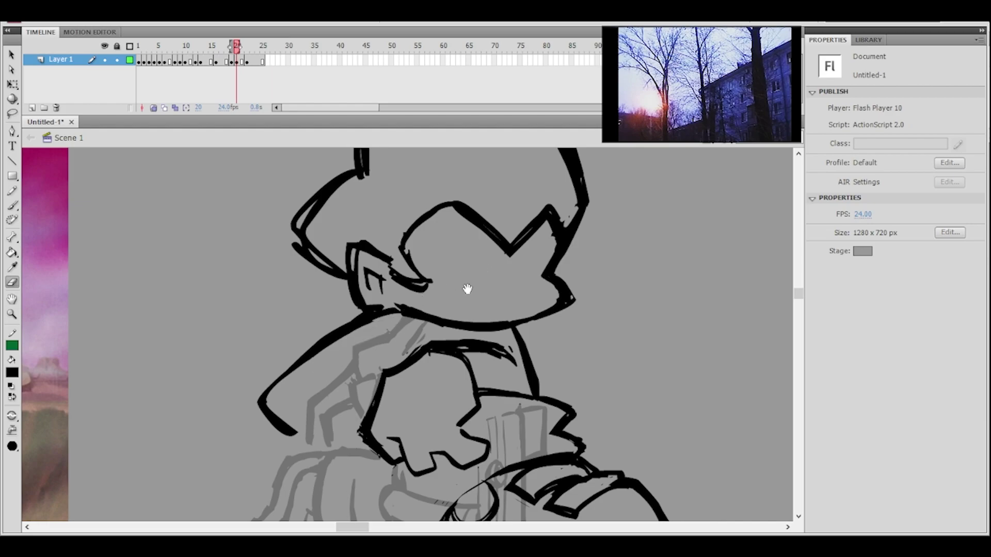
- Brush a sharper outer corner on the far arm's outline and extend the short edge at its lower end
ctrl+shift+click(452, 297)
drag(452, 300, 472, 242)
key(ctrl+equal)
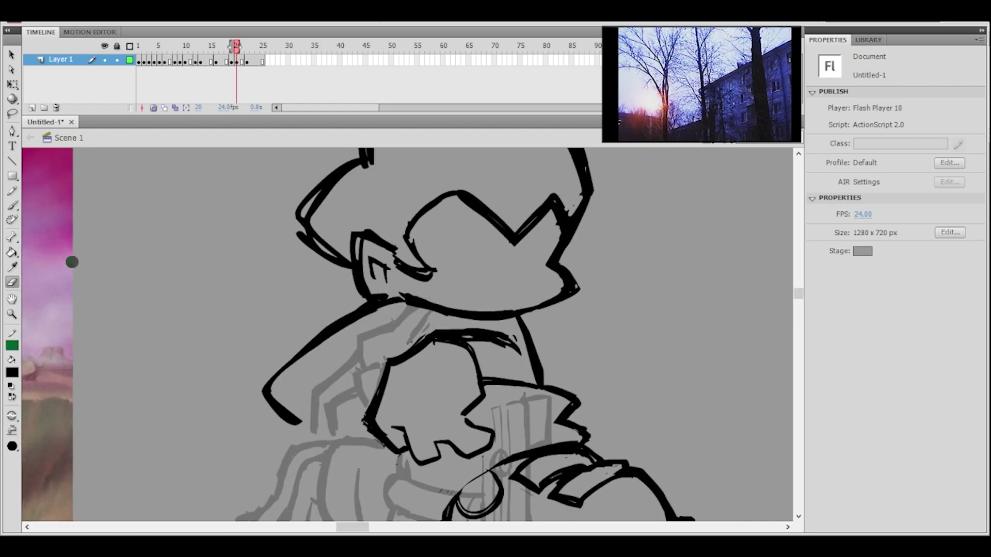
key(b)
mouse_move(269, 385)
mouse_down()
mouse_move(317, 335)
mouse_move(287, 360)
mouse_up()
ctrl+shift+click(471, 254)
ctrl+click(427, 287)
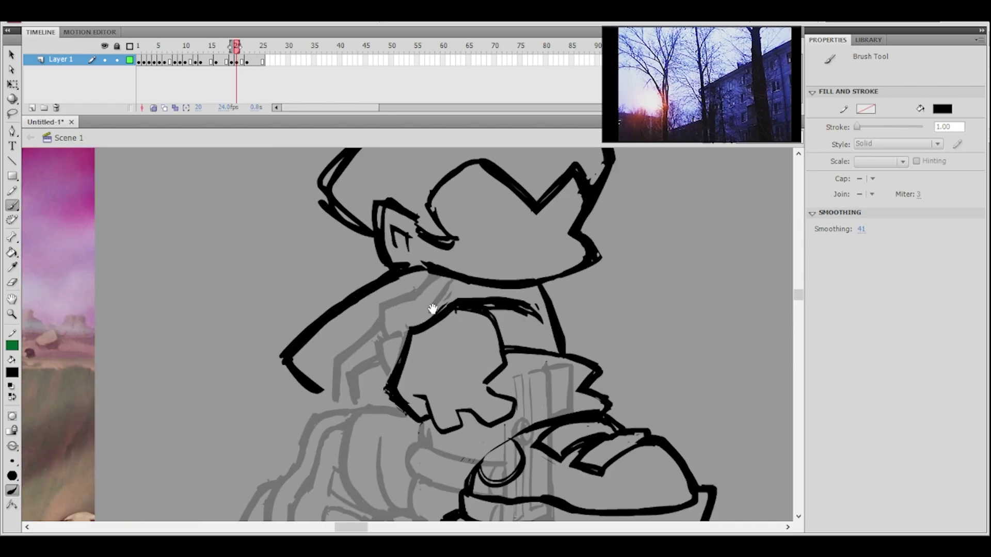
drag(433, 308, 437, 231)
mouse_move(317, 321)
mouse_down()
mouse_move(356, 294)
mouse_move(372, 260)
mouse_move(328, 320)
mouse_up()
- Brush the far arm's underside as a curve running from the short end edge back up toward the body
mouse_move(287, 293)
mouse_down()
mouse_move(311, 330)
mouse_move(371, 278)
mouse_up()
key(ctrl+z)
mouse_move(301, 322)
mouse_down()
mouse_move(325, 324)
mouse_move(301, 293)
mouse_up()
click(13, 282)
key(ctrl+z)
ctrl+shift+click(452, 244)
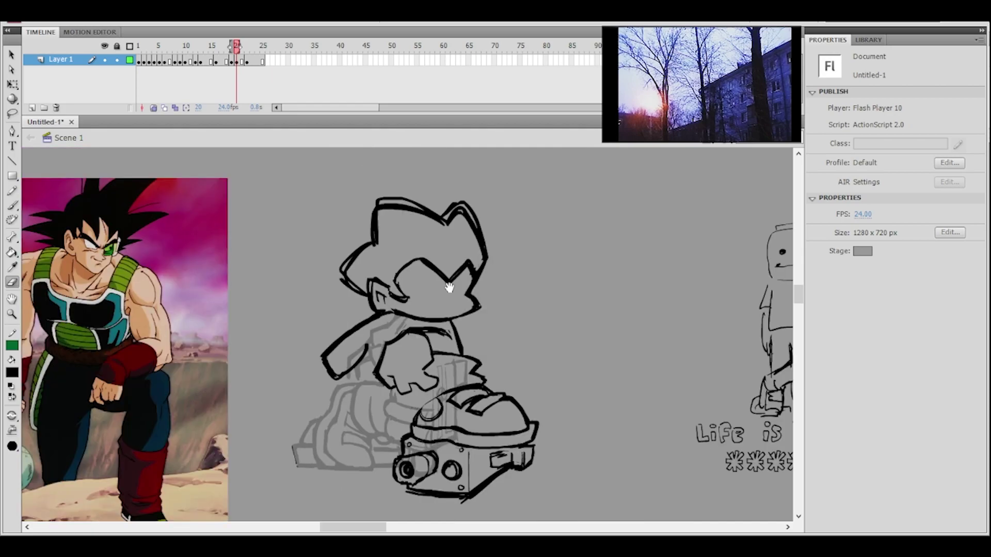
ctrl+click(396, 330)
drag(397, 336, 392, 304)
drag(286, 389, 342, 322)
click(13, 210)
mouse_move(283, 398)
mouse_down()
mouse_move(335, 356)
mouse_move(342, 336)
mouse_up()
drag(281, 399, 320, 371)
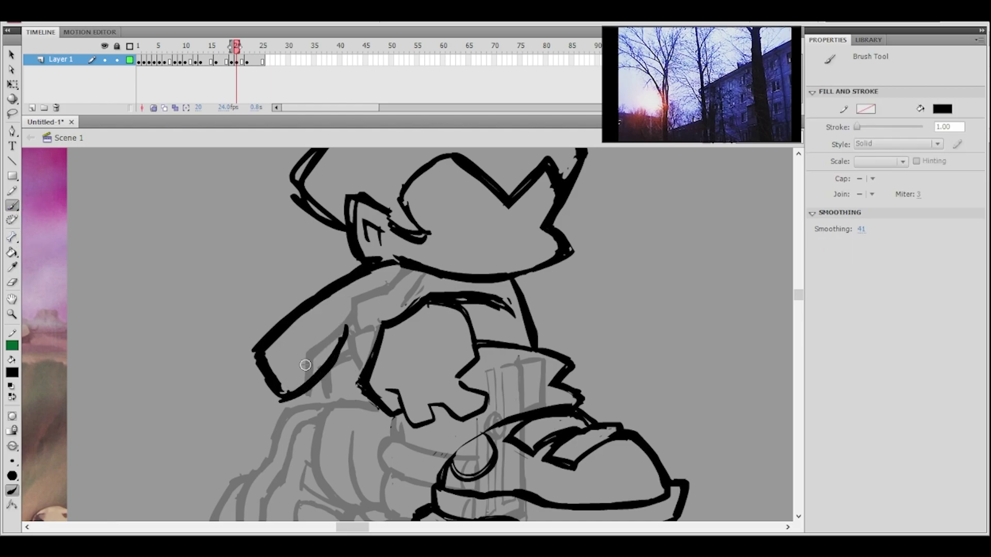
- Try brushing a vertical line and a low stroke beneath the far arm, then undo them
ctrl+shift+click(421, 307)
drag(452, 310, 466, 253)
drag(354, 330, 354, 368)
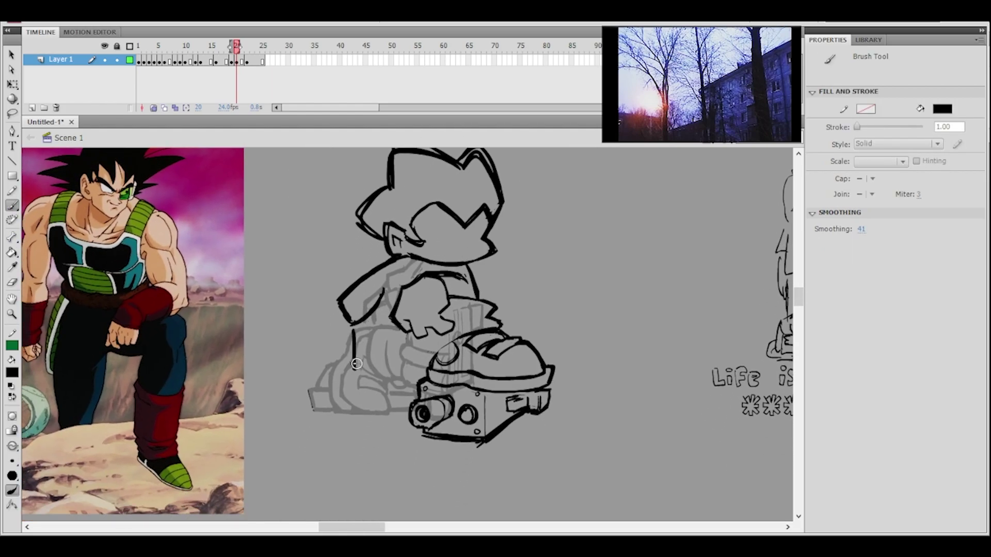
drag(501, 265, 482, 311)
key(ctrl+z)
mouse_move(329, 375)
mouse_down()
mouse_move(381, 348)
mouse_move(404, 310)
mouse_move(358, 372)
mouse_move(379, 369)
mouse_up()
key(ctrl+z)
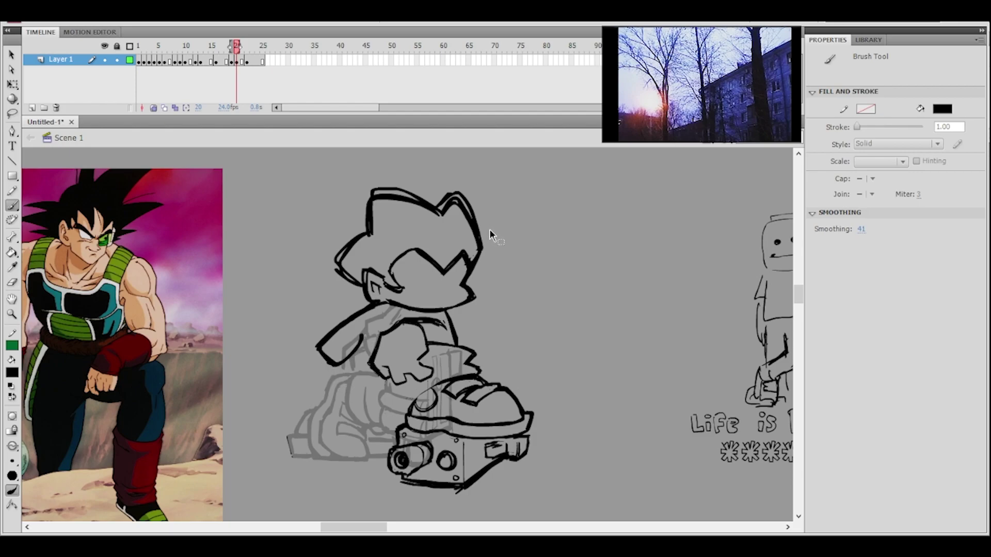
- Undo the far arm strokes back to the single slanted shoulder line
key(ctrl+z)
key(ctrl+z)
key(ctrl+z)
key(ctrl+z)
key(ctrl+z)
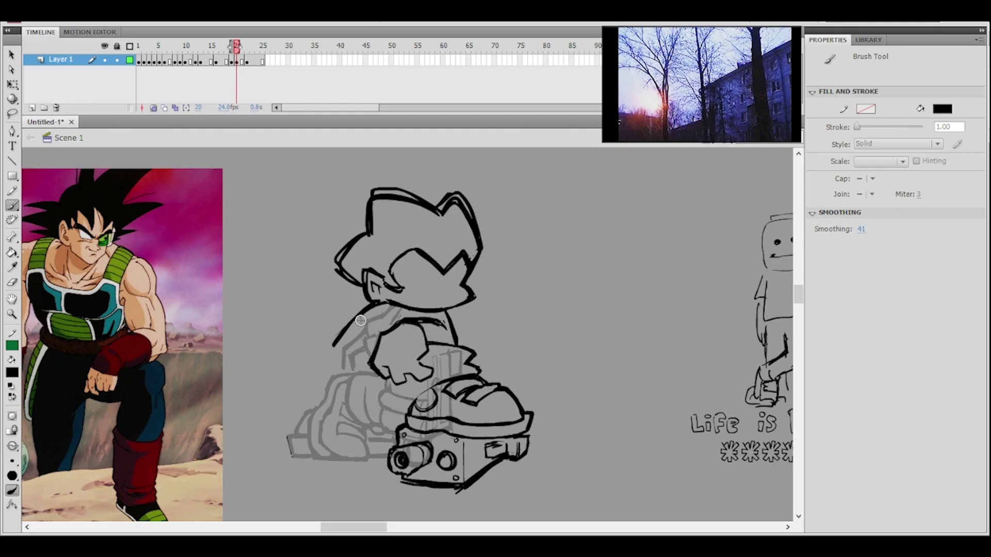
- Brush a curved back line from the neck down to the waist, redoing its lower part
drag(330, 359, 382, 300)
drag(330, 373, 332, 438)
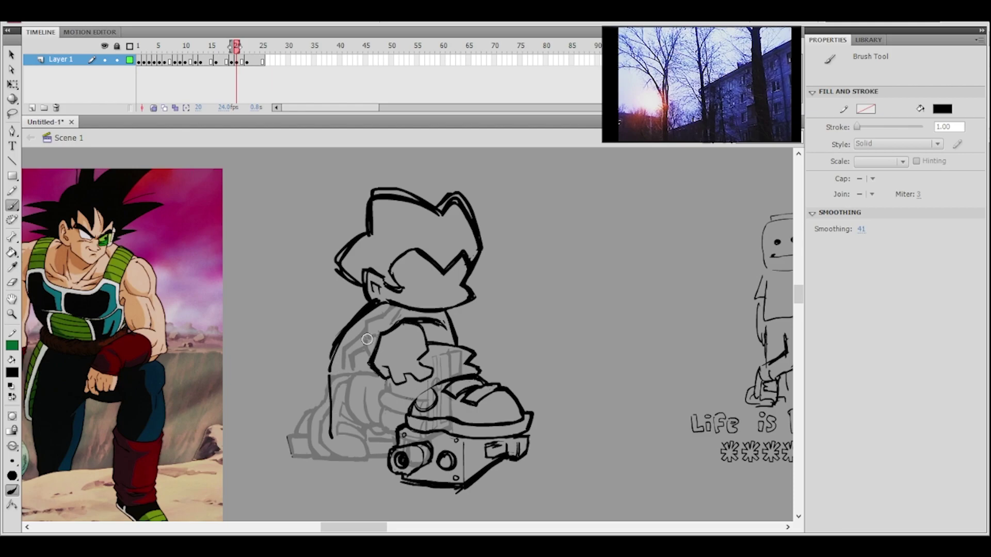
key(ctrl+z)
drag(329, 392, 330, 396)
key(ctrl+z)
drag(350, 333, 327, 383)
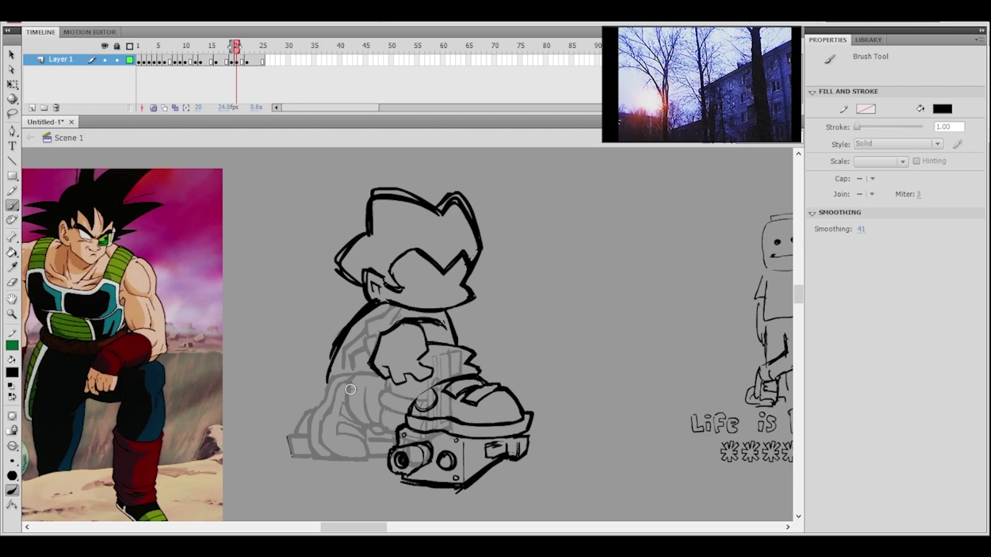
- Brush the slanted heel edge and curved lower line of the far shoe over the faint previous frame
drag(397, 348, 399, 331)
drag(317, 409, 304, 434)
key(ctrl+z)
mouse_move(324, 399)
mouse_down()
mouse_move(306, 431)
mouse_move(332, 401)
mouse_up()
mouse_move(308, 433)
mouse_down()
mouse_move(353, 438)
mouse_move(365, 423)
mouse_move(358, 441)
mouse_move(377, 434)
mouse_up()
key(ctrl+z)
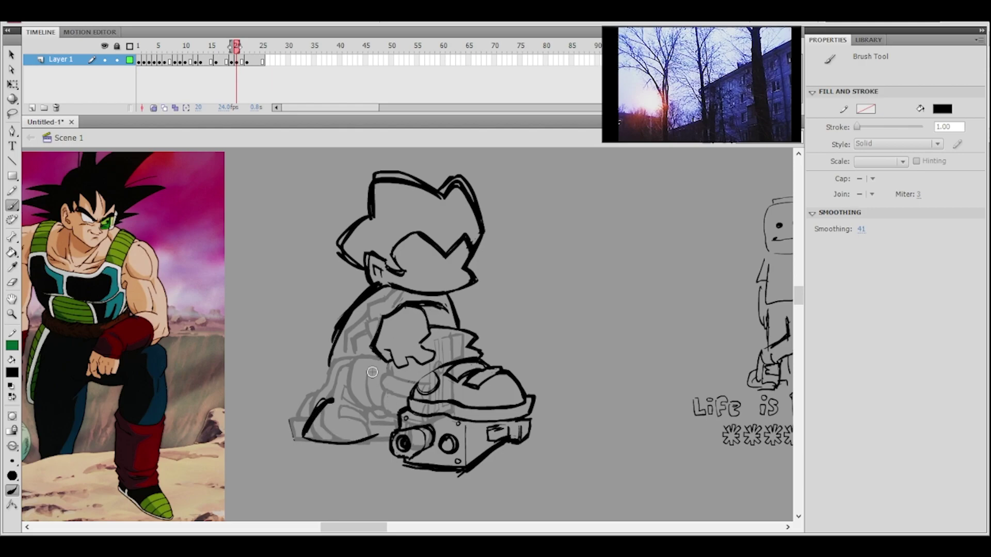
- Select the new far shoe strokes with Free Transform and shift them slightly up and outward
key(q)
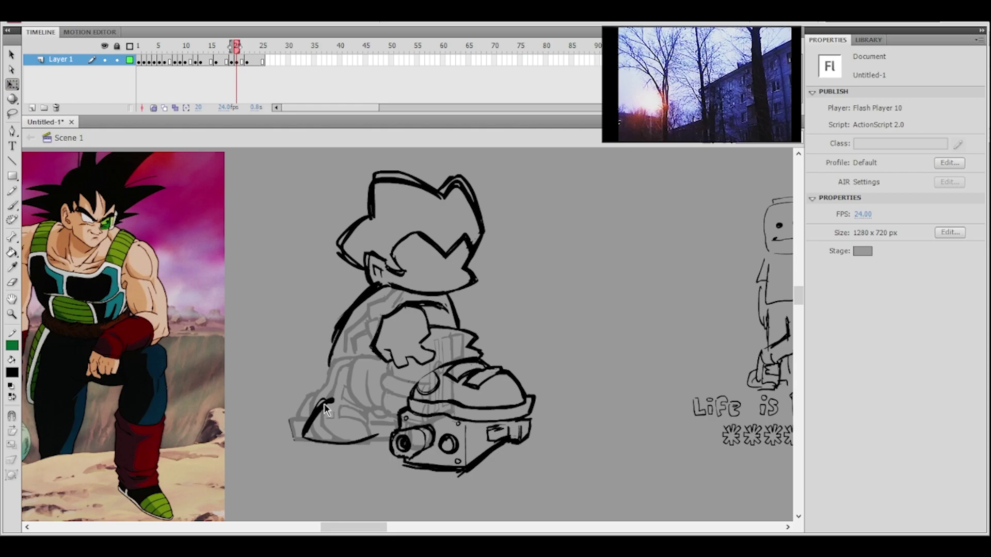
click(325, 408)
drag(375, 410, 378, 400)
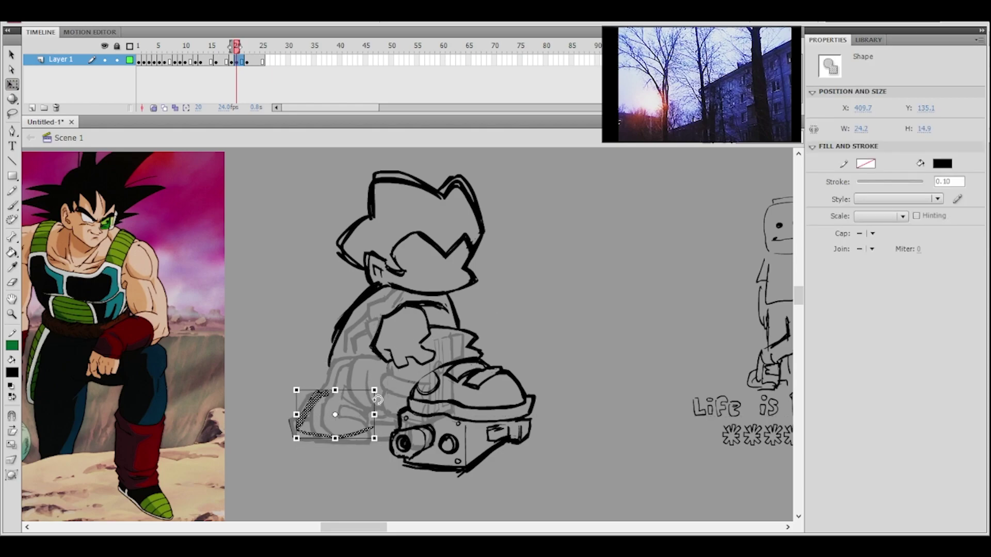
click(386, 383)
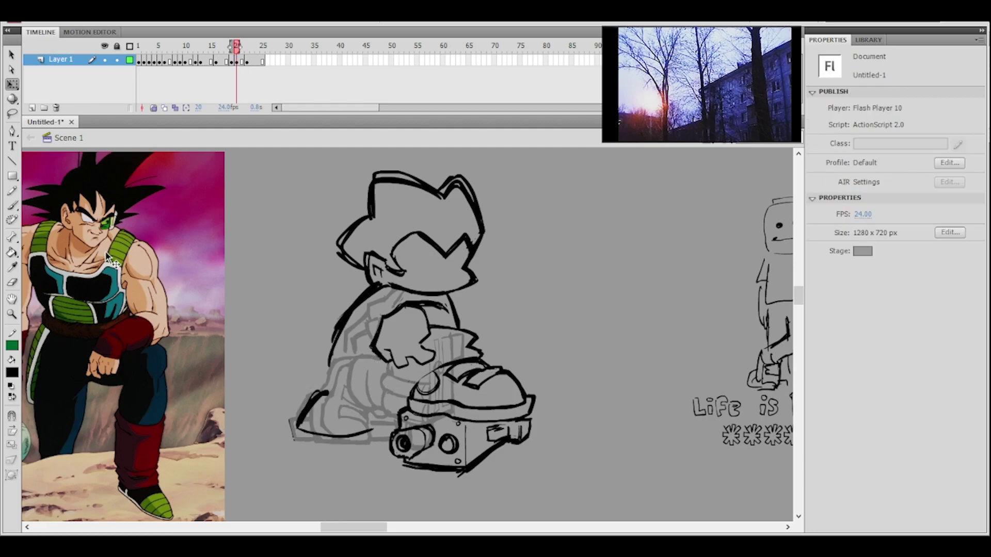
- Brush the curved sole beneath the far shoe and the rounded outline across its top
click(13, 206)
mouse_move(291, 421)
mouse_down()
mouse_move(305, 450)
mouse_move(356, 453)
mouse_move(380, 436)
mouse_up()
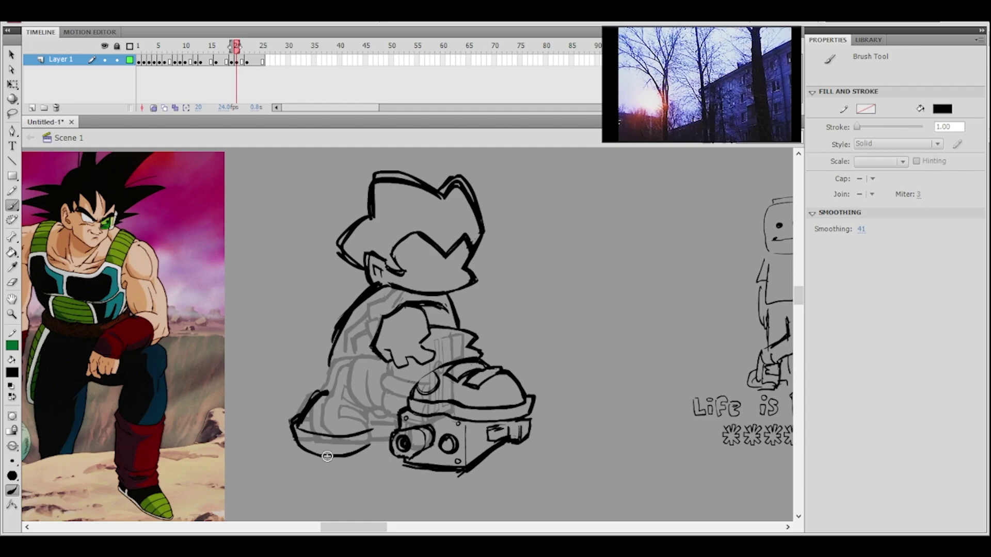
ctrl+click(390, 396)
mouse_move(285, 326)
mouse_down()
mouse_move(365, 340)
mouse_move(345, 334)
mouse_up()
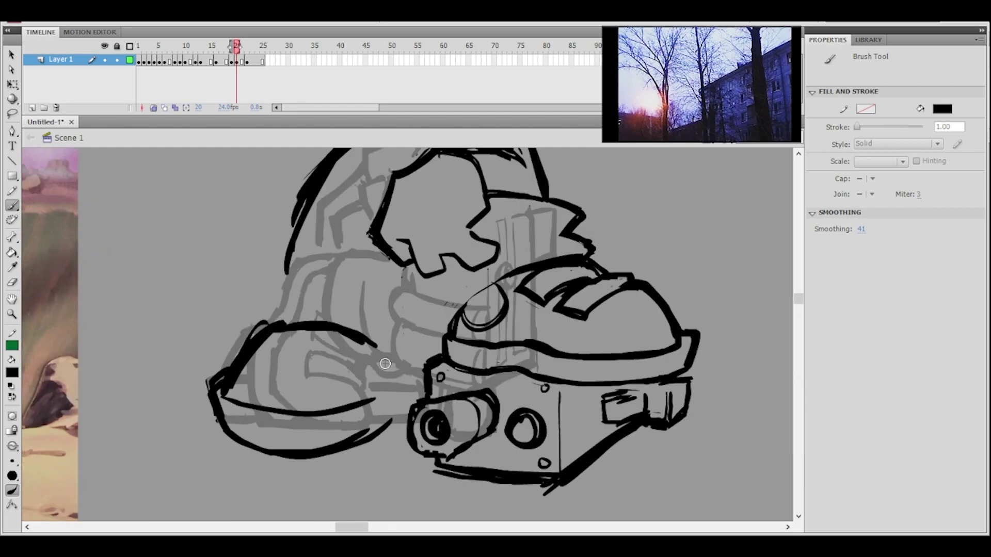
drag(357, 294, 364, 346)
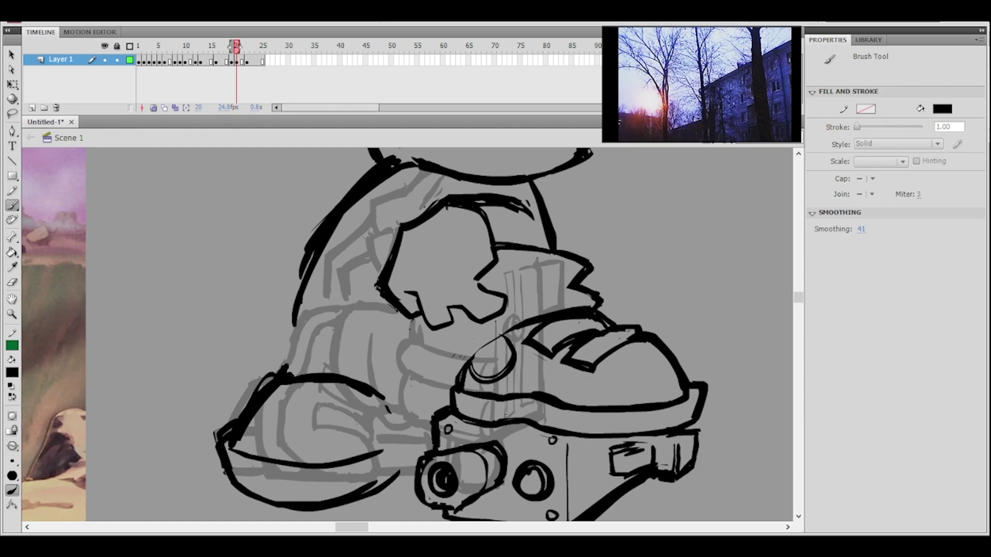
mouse_move(293, 365)
mouse_down()
mouse_move(365, 369)
mouse_move(290, 369)
mouse_move(339, 355)
mouse_move(382, 375)
mouse_up()
key(space)
- Try extra strokes along the far shoe's sole and inner end, then undo them
mouse_move(472, 323)
mouse_down()
mouse_move(438, 351)
mouse_move(406, 339)
mouse_up()
drag(328, 451, 302, 473)
mouse_move(172, 465)
mouse_down()
mouse_move(199, 478)
mouse_move(284, 479)
mouse_move(298, 474)
mouse_move(254, 477)
mouse_move(325, 453)
mouse_move(335, 485)
mouse_up()
key(ctrl+z)
mouse_move(353, 443)
mouse_down()
mouse_move(338, 472)
mouse_move(360, 425)
mouse_move(345, 408)
mouse_move(343, 436)
mouse_up()
key(ctrl+z)
key(ctrl+z)
key(ctrl+z)
key(ctrl+z)
- Brush the remaining far shoe outline, with a stepped inner end on the sole and a curved band over the top
drag(353, 335, 411, 354)
drag(350, 366, 478, 329)
key(ctrl+minus)
drag(557, 336, 495, 393)
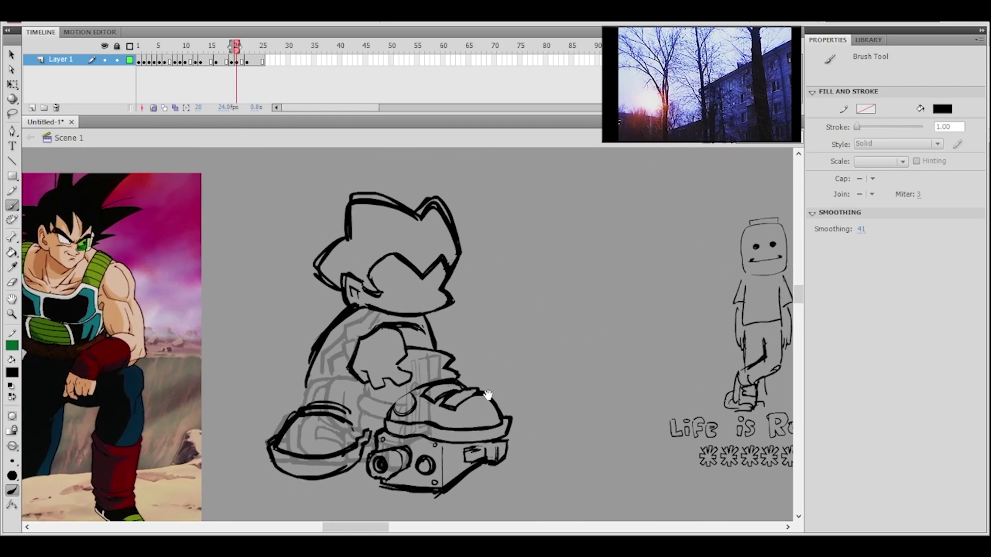
- Clean up the curved band above the far shoe with a smaller eraser and close its inner end
ctrl+click(381, 429)
drag(476, 361, 452, 407)
drag(500, 319, 489, 332)
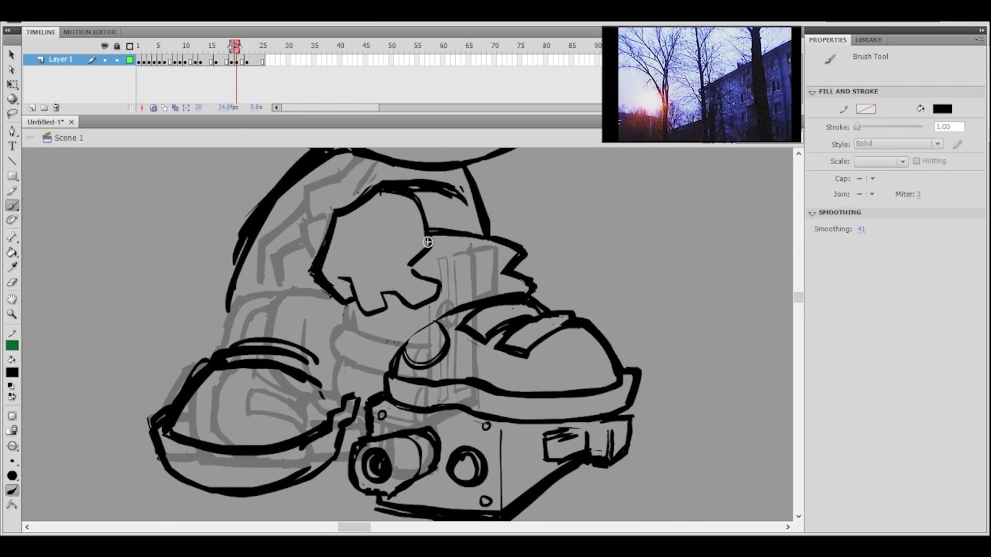
click(12, 282)
click(15, 445)
click(53, 296)
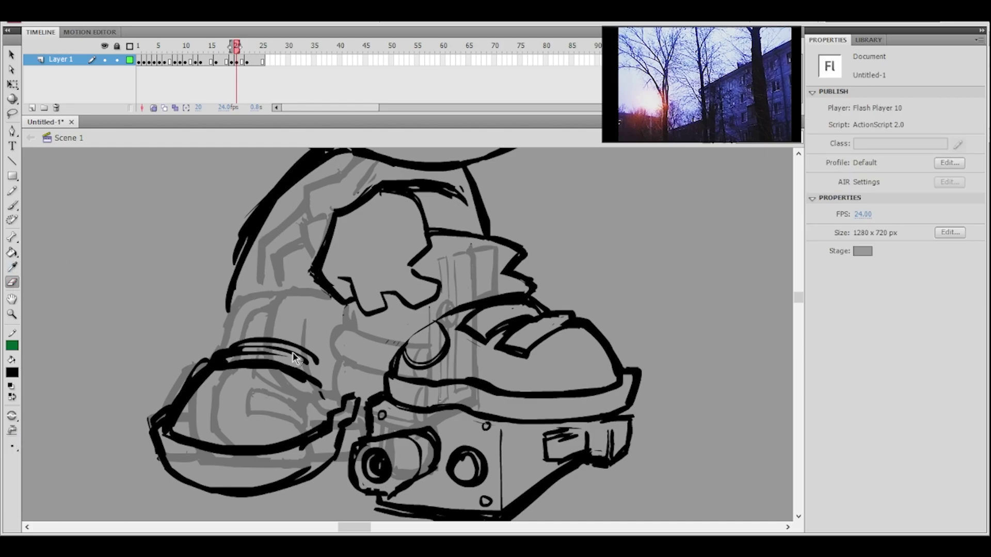
drag(289, 351, 308, 363)
key(ctrl+z)
mouse_move(245, 347)
mouse_down()
mouse_move(311, 362)
mouse_move(265, 346)
mouse_move(310, 364)
mouse_up()
key(b)
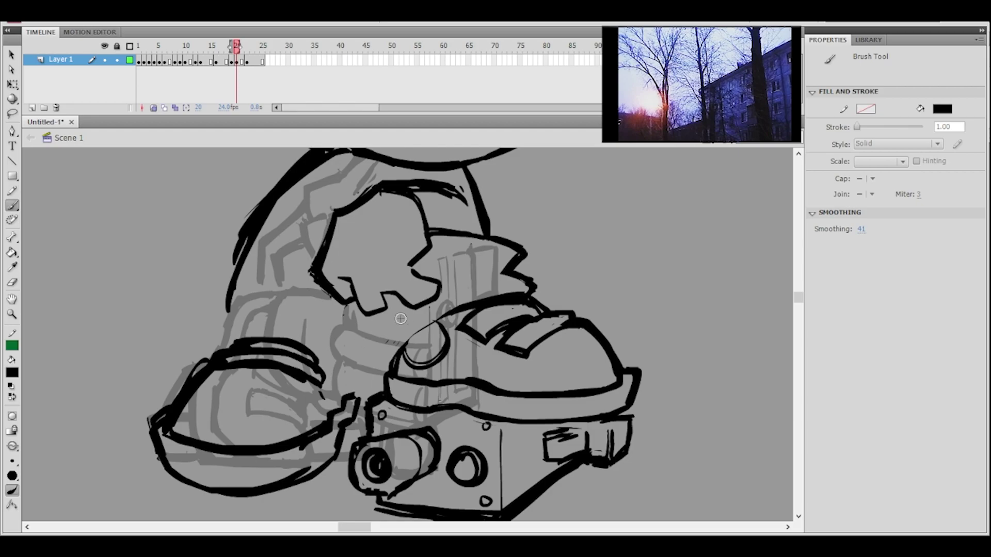
- Try brush strokes continuing the lower back line toward the far shoe, then undo them
key(ctrl+minus)
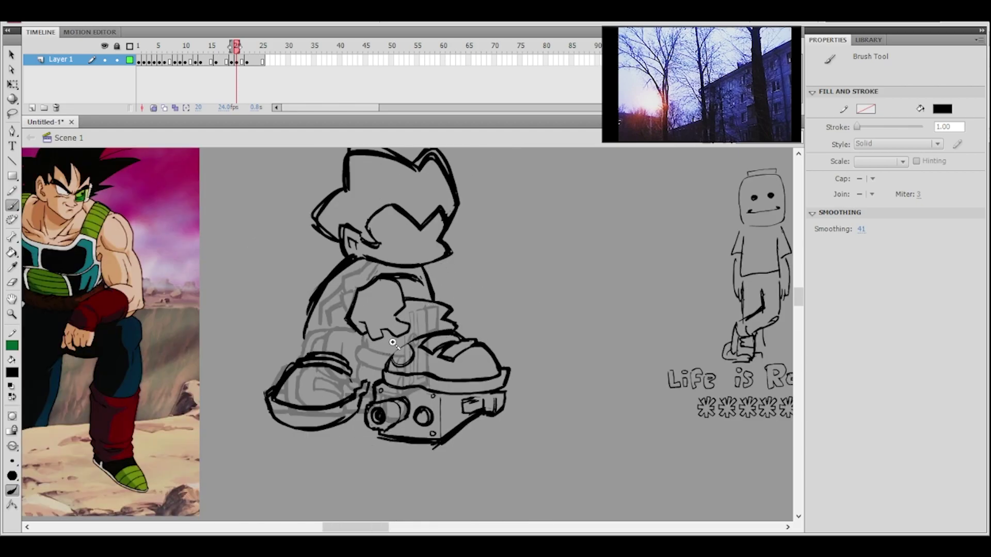
ctrl+click(408, 360)
drag(392, 342, 405, 383)
drag(224, 285, 219, 355)
mouse_move(472, 232)
mouse_down()
mouse_move(485, 327)
mouse_move(481, 288)
mouse_up()
mouse_move(222, 356)
mouse_down()
mouse_move(225, 336)
mouse_move(228, 373)
mouse_up()
key(ctrl+z)
key(ctrl+z)
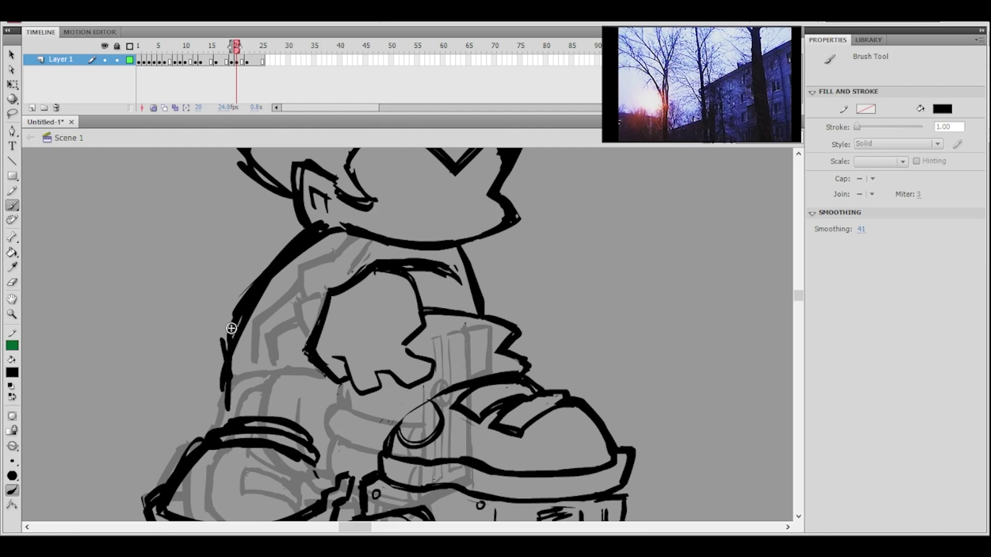
key(ctrl+z)
- Erase the lower tip of the back line and brush a zigzag trouser edge down to the far shoe
click(12, 282)
mouse_move(225, 351)
mouse_down()
mouse_move(227, 410)
mouse_move(223, 384)
mouse_up()
click(12, 205)
mouse_move(227, 386)
mouse_down()
mouse_move(198, 410)
mouse_move(214, 430)
mouse_up()
drag(391, 319, 404, 277)
ctrl+shift+click(404, 277)
key(ctrl+equal)
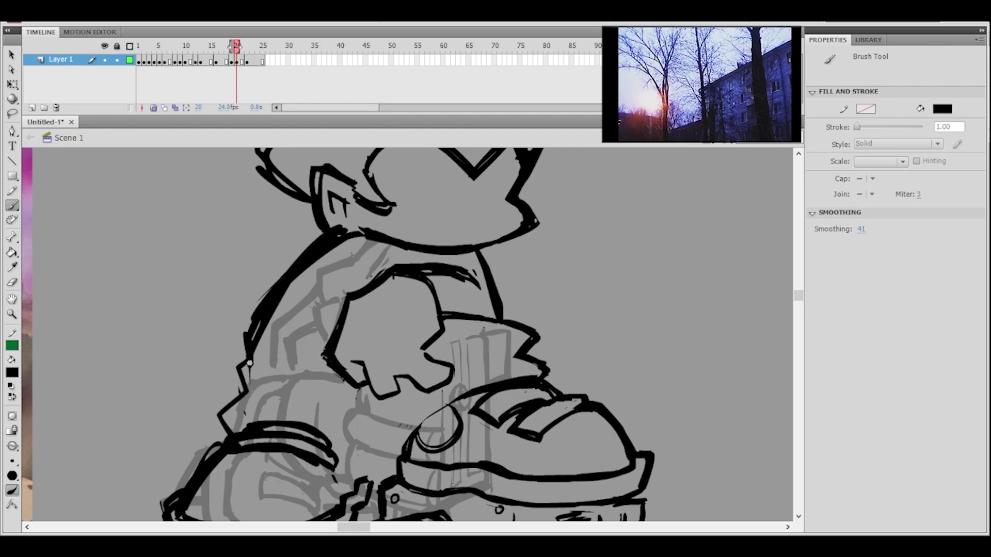
drag(228, 412, 233, 431)
- Lasso the whole far shoe and nudge it slightly down and toward the block
ctrl+shift+click(385, 309)
drag(438, 336, 393, 312)
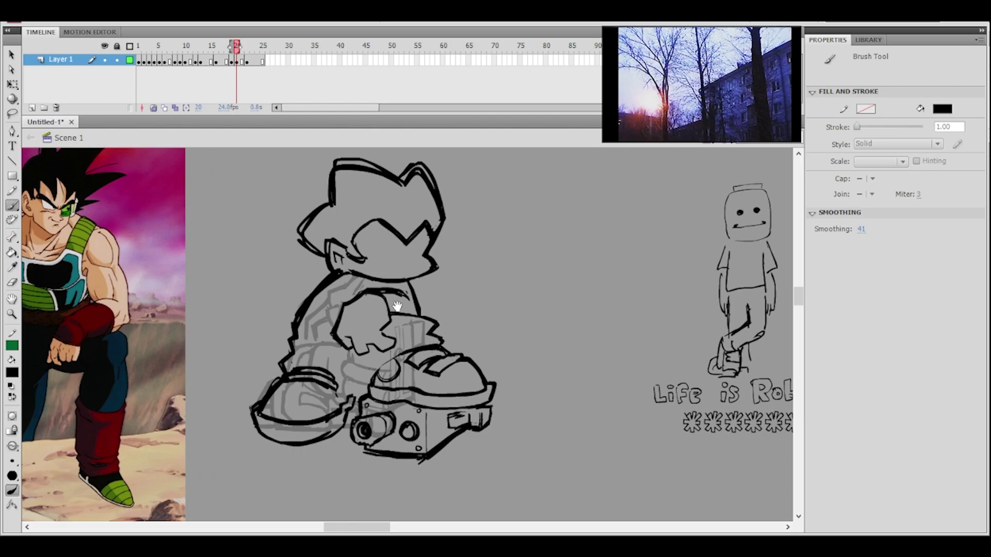
click(386, 373)
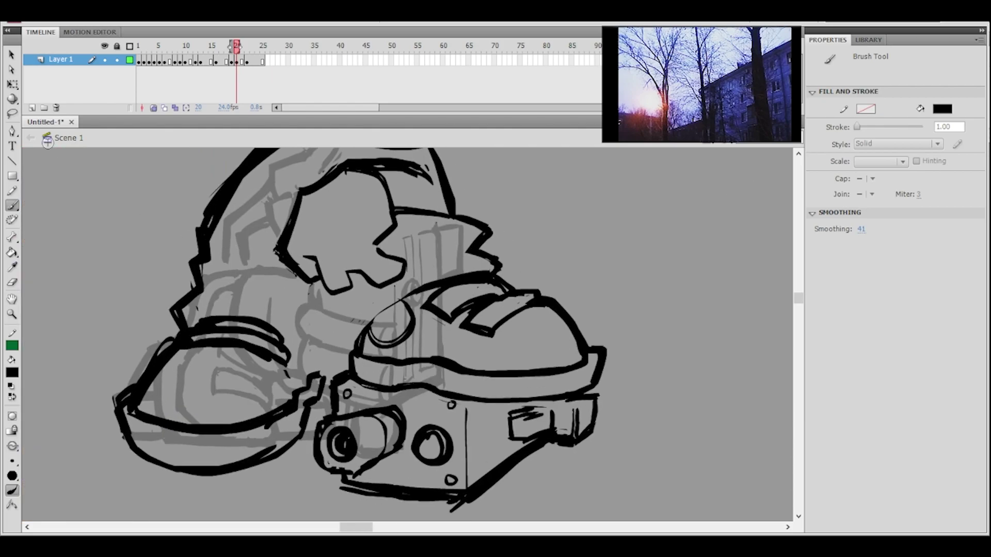
key(l)
mouse_move(197, 309)
mouse_down()
mouse_move(84, 400)
mouse_move(247, 492)
mouse_move(303, 469)
mouse_move(328, 398)
mouse_move(322, 347)
mouse_move(294, 310)
mouse_up()
key(Down)
key(Down)
key(Down)
key(Down)
key(Down)
key(Down)
key(Right)
key(Right)
key(Right)
key(Right)
key(Right)
key(Right)
key(Down)
key(Down)
key(Down)
key(Down)
key(Down)
key(Right)
key(Right)
key(Down)
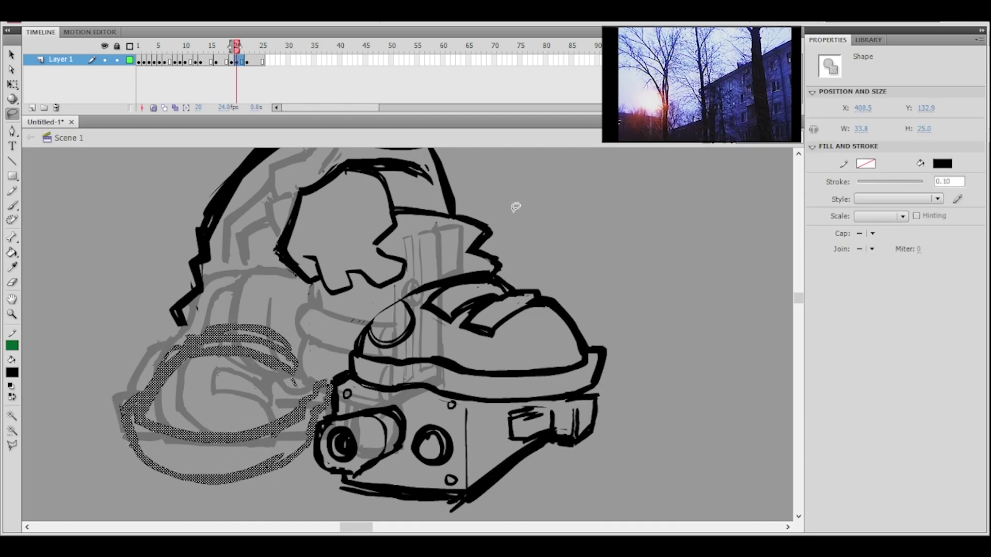
click(506, 212)
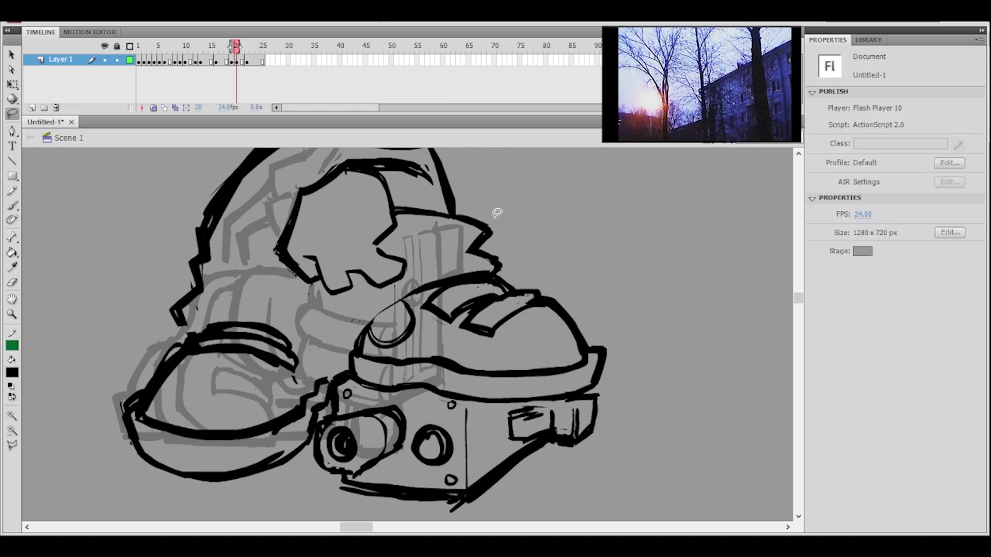
- Lasso the zigzag trouser edge, stretch and tilt it down to meet the far shoe, and nudge it inward
drag(415, 232, 400, 326)
mouse_move(211, 326)
mouse_down()
mouse_move(170, 316)
mouse_move(177, 407)
mouse_move(214, 324)
mouse_up()
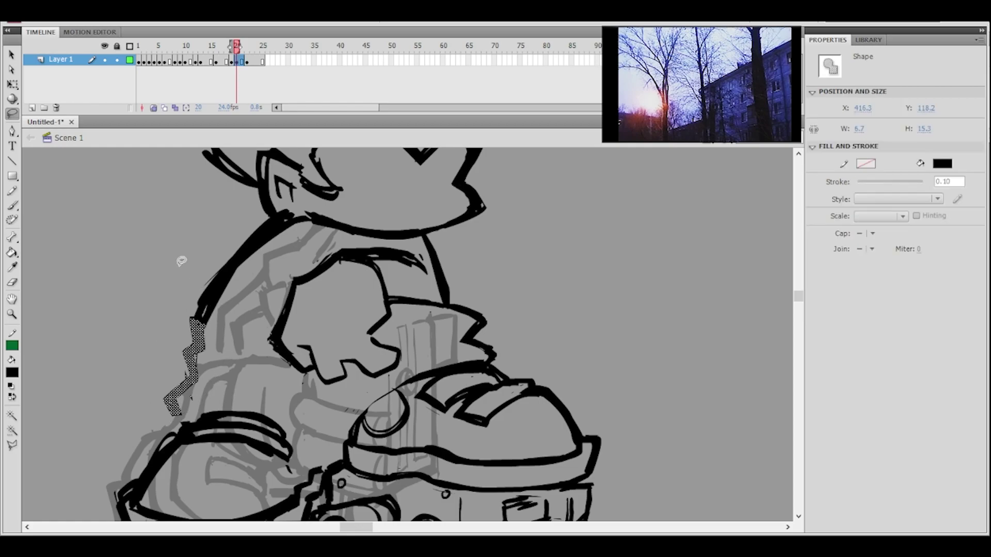
click(18, 87)
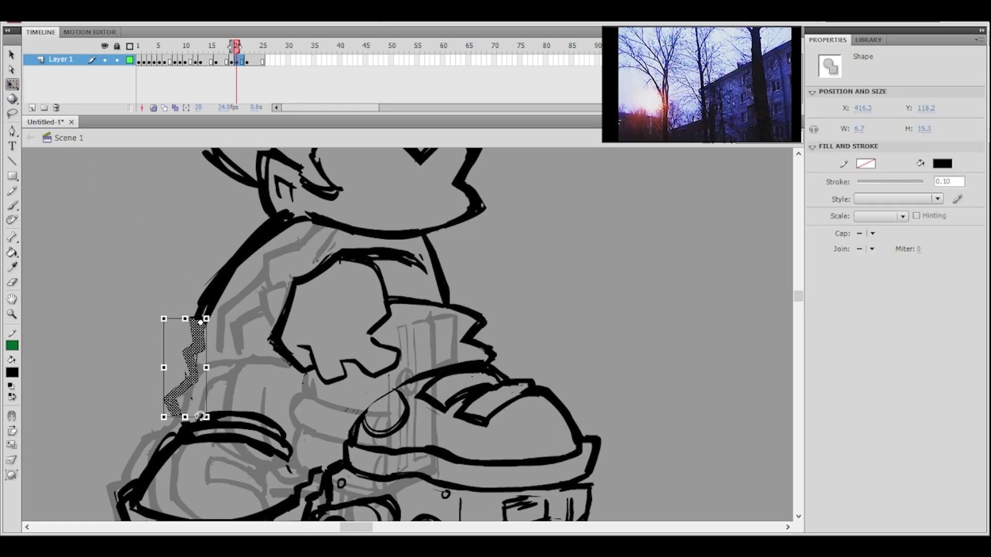
mouse_move(196, 415)
mouse_down()
mouse_move(216, 413)
mouse_move(197, 429)
mouse_up()
key(Right)
key(Right)
key(Right)
key(Right)
key(Right)
key(Right)
key(Right)
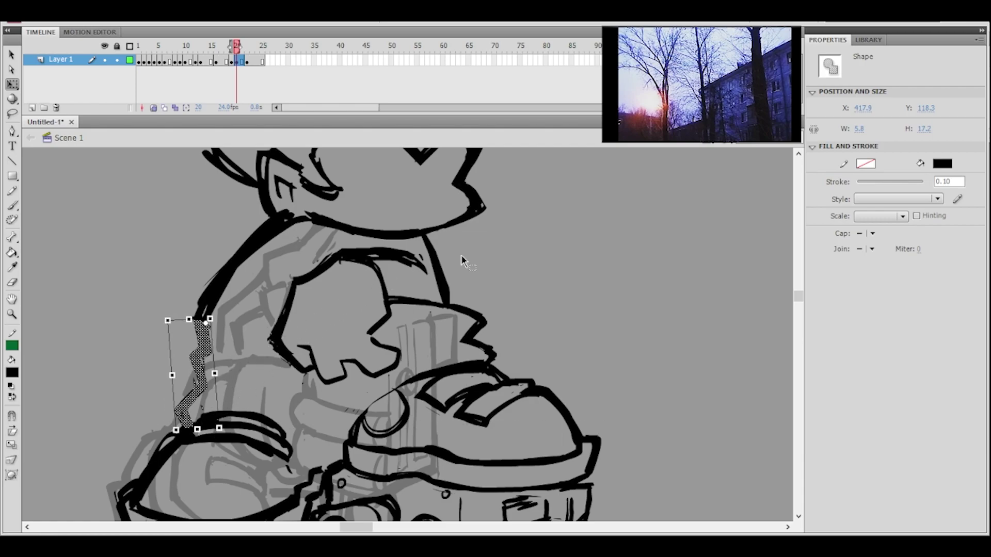
click(491, 276)
- Erase the closed inner end of the far shoe's curved band and the stray mark below it
ctrl+shift+click(465, 292)
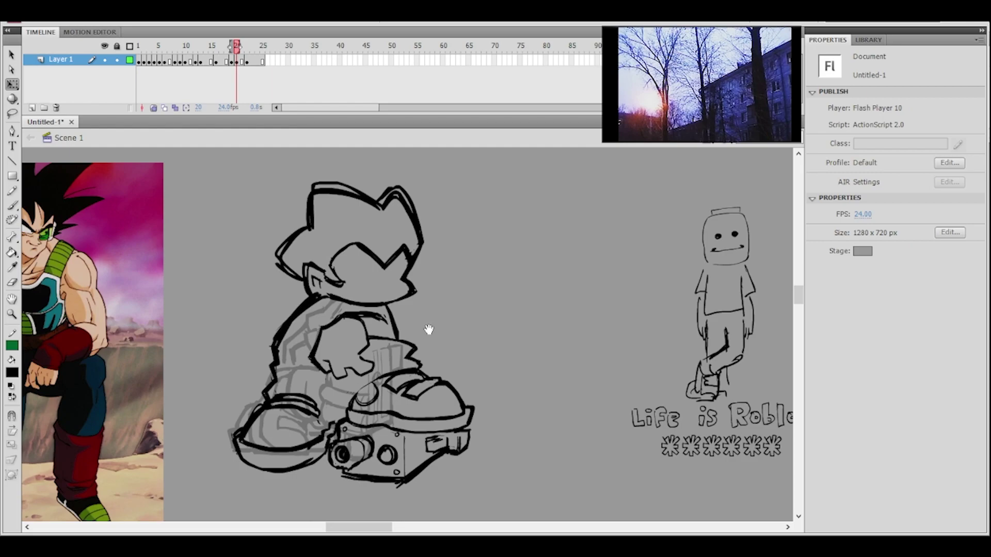
ctrl+alt+click(417, 339)
ctrl+click(407, 336)
ctrl+click(411, 378)
drag(411, 378, 406, 342)
ctrl+alt+click(422, 308)
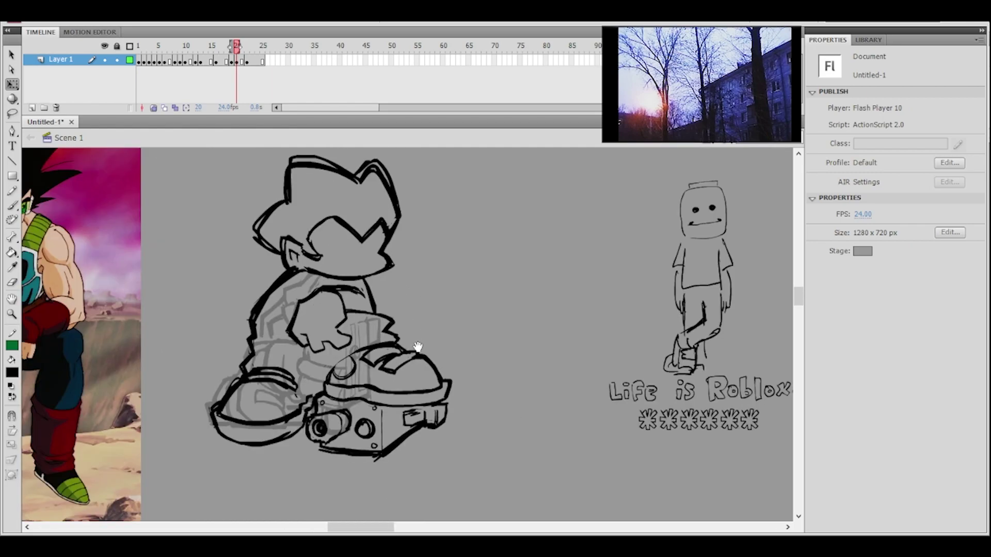
ctrl+click(342, 372)
drag(481, 273, 431, 288)
ctrl+click(298, 365)
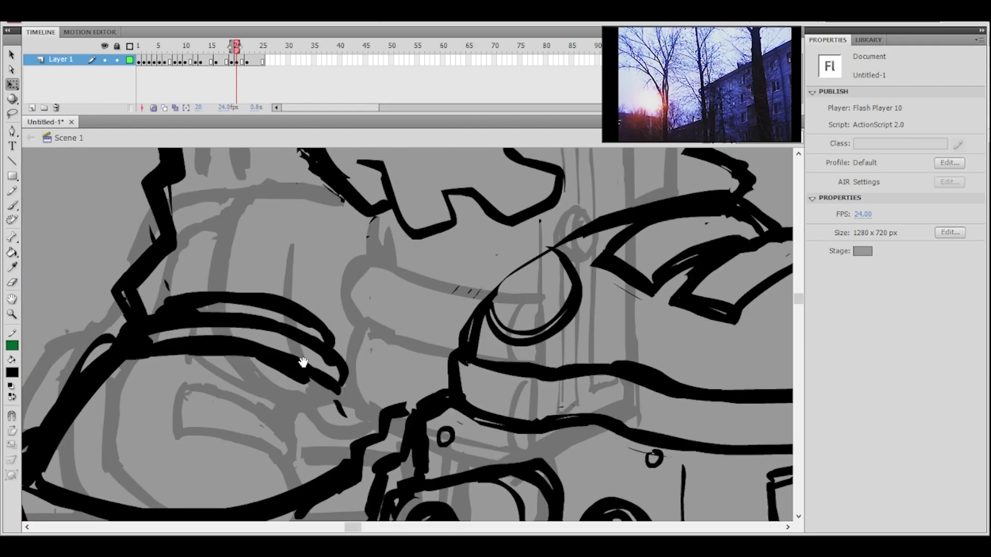
click(18, 279)
mouse_move(344, 347)
mouse_down()
mouse_move(329, 394)
mouse_move(343, 420)
mouse_up()
drag(275, 311, 309, 323)
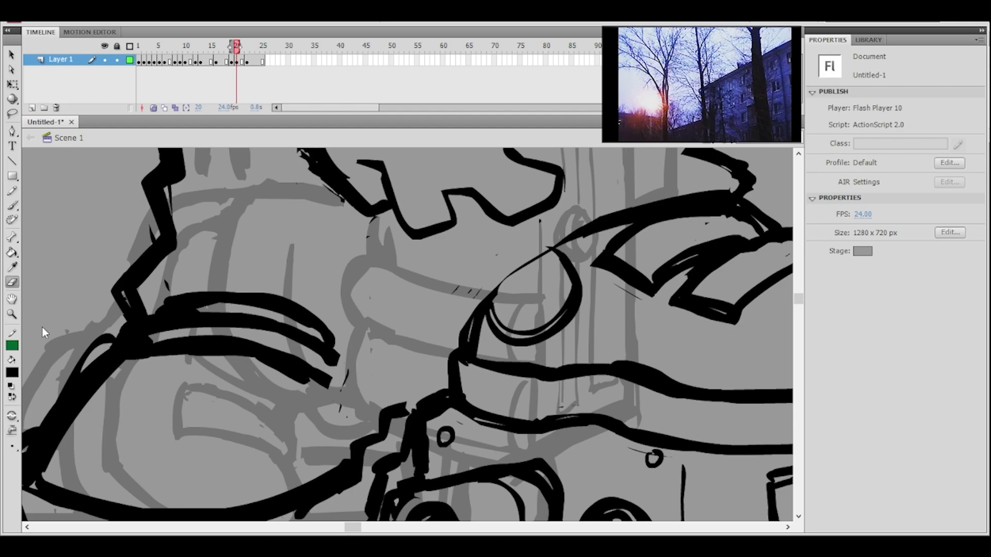
- Trim the upper curves of the far shoe's band with the eraser to open a clean gap between them
mouse_move(223, 308)
mouse_down()
mouse_move(279, 312)
mouse_move(326, 343)
mouse_up()
mouse_move(330, 347)
mouse_down()
mouse_move(343, 408)
mouse_move(366, 356)
mouse_up()
key(ctrl+minus)
key(ctrl+equal)
drag(382, 322, 345, 334)
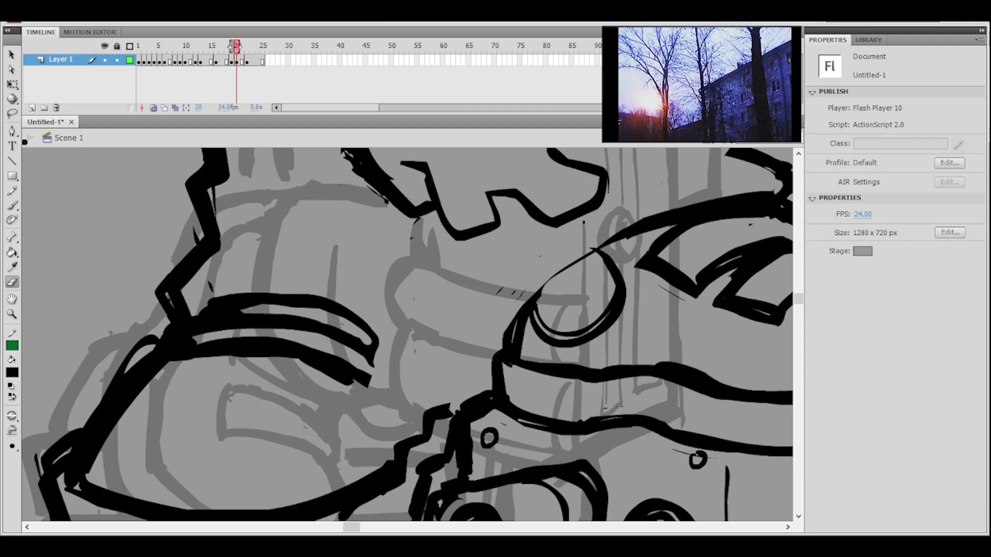
- Lasso the curved band at the top of the far shoe, nudge it slightly down, and deselect it
click(13, 114)
mouse_move(222, 283)
mouse_down()
mouse_move(155, 330)
mouse_move(170, 360)
mouse_move(254, 385)
mouse_move(410, 362)
mouse_up()
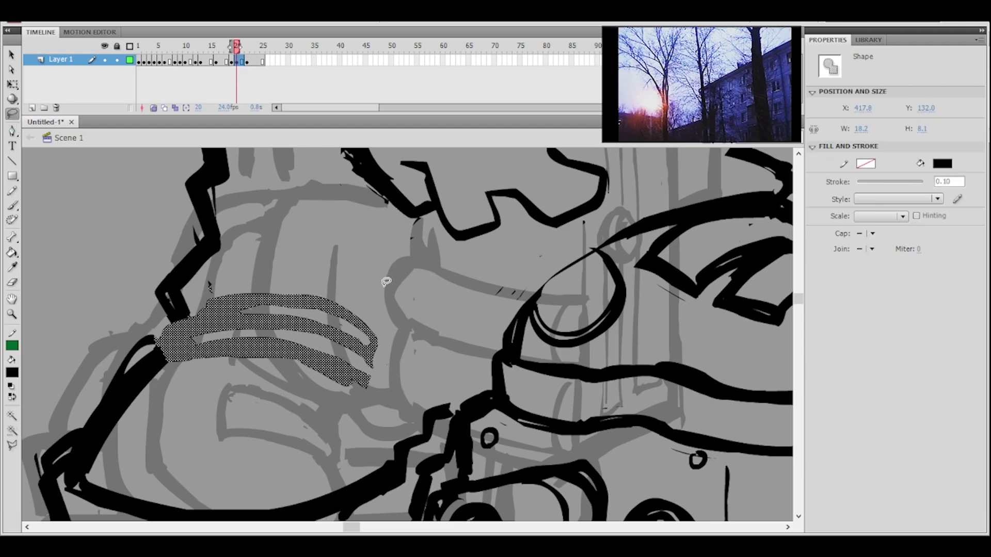
key(Down)
key(Down)
key(Down)
key(Down)
key(Down)
key(Down)
key(Down)
key(Down)
key(Down)
key(Down)
key(Down)
key(Down)
key(Down)
key(Down)
key(Down)
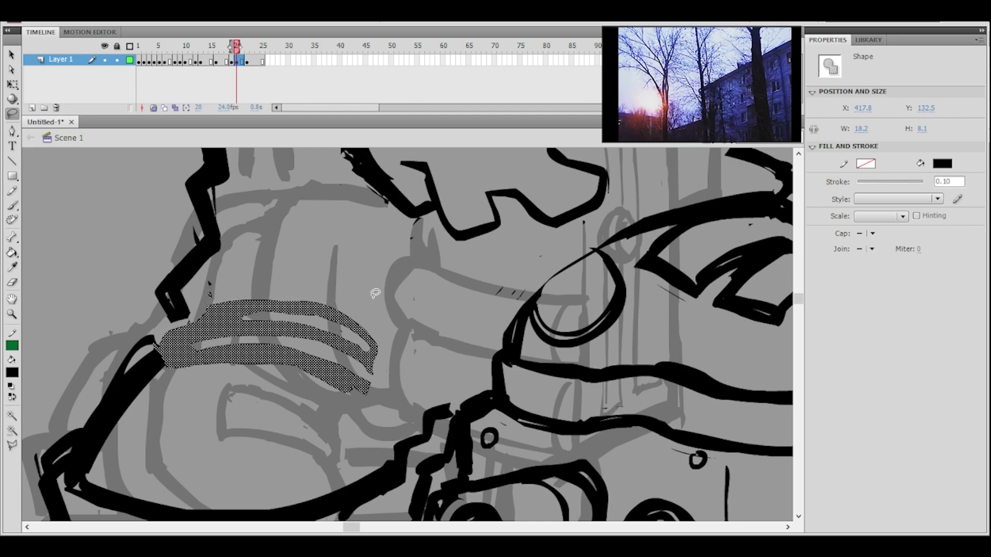
click(399, 279)
key(ctrl+minus)
key(ctrl+minus)
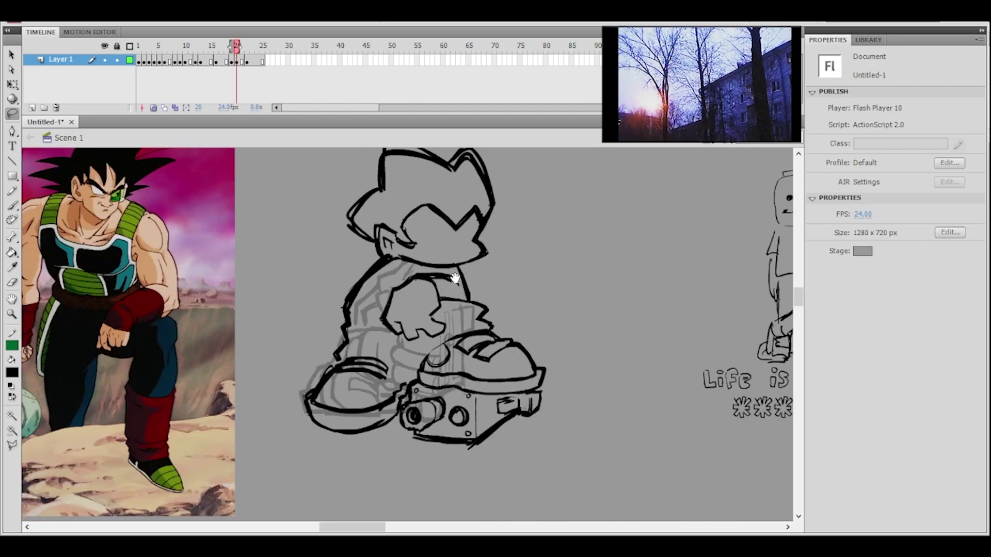
- Thin the lower curve of the far shoe's band with the eraser and remove the loose outline stub at its outer end
ctrl+click(397, 333)
ctrl+click(391, 345)
drag(356, 350, 329, 294)
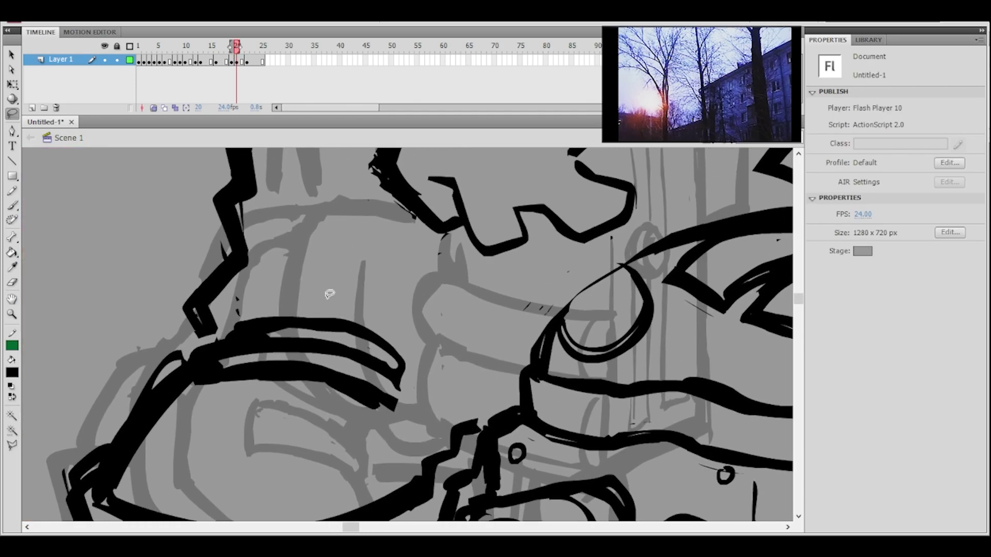
click(12, 282)
mouse_move(197, 386)
mouse_down()
mouse_move(318, 379)
mouse_move(394, 410)
mouse_up()
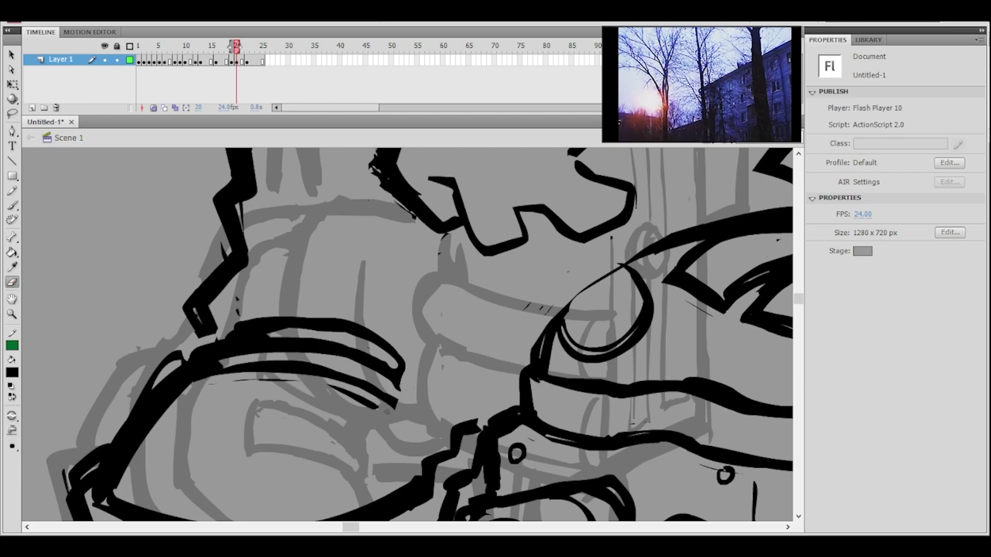
mouse_move(195, 389)
mouse_down()
mouse_move(291, 381)
mouse_move(353, 397)
mouse_move(396, 420)
mouse_up()
mouse_move(176, 354)
mouse_down()
mouse_move(137, 382)
mouse_move(130, 405)
mouse_up()
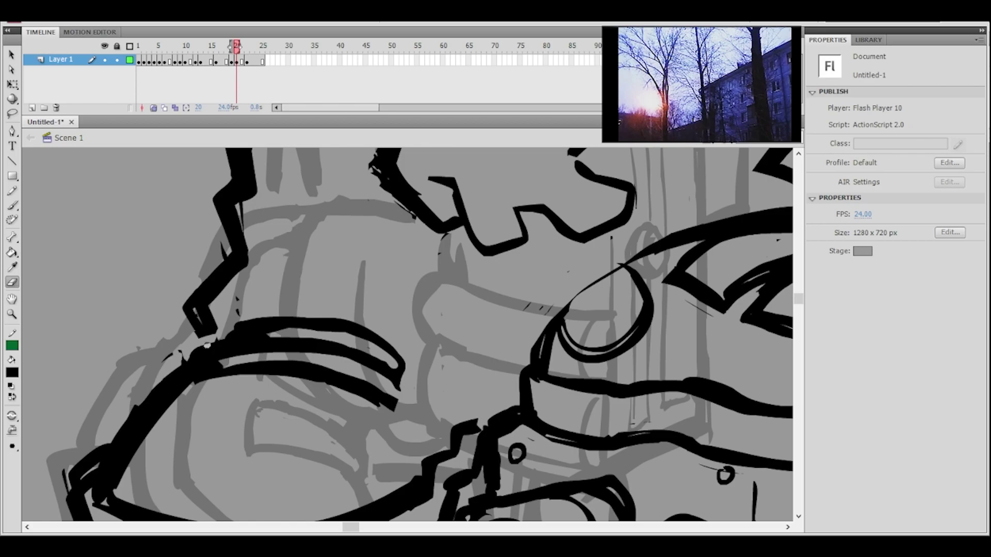
mouse_move(228, 331)
mouse_down()
mouse_move(328, 332)
mouse_move(372, 352)
mouse_up()
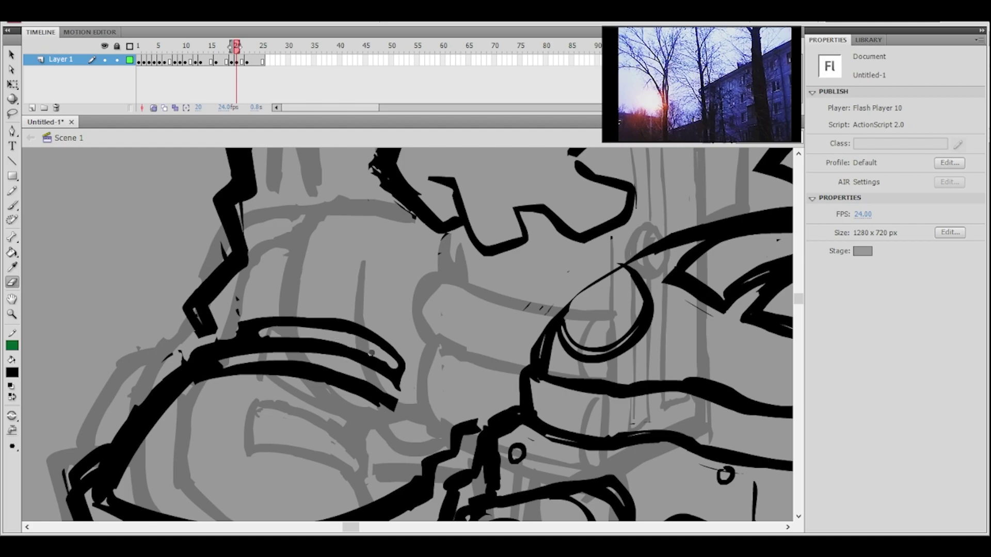
mouse_move(206, 380)
mouse_down()
mouse_move(366, 392)
mouse_move(394, 405)
mouse_up()
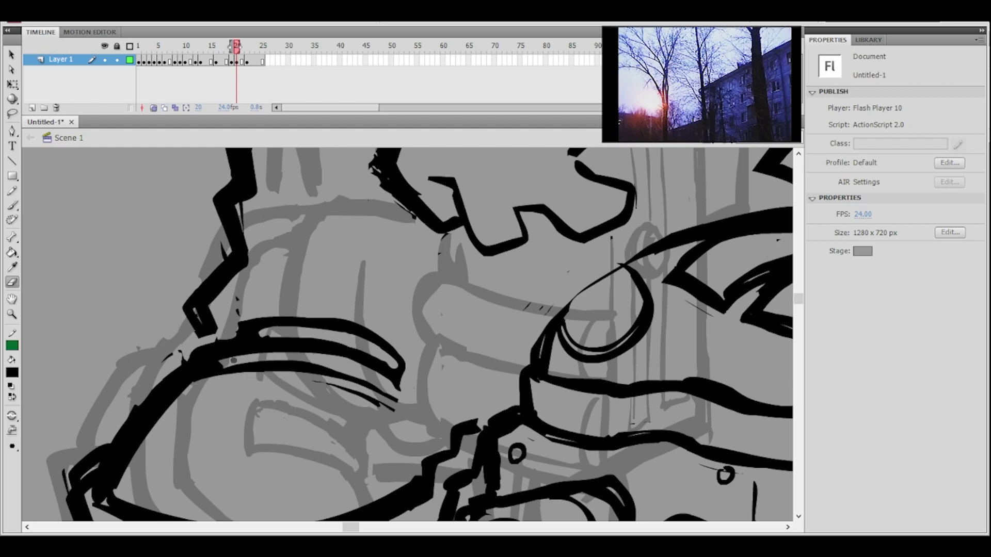
click(11, 205)
mouse_move(191, 364)
mouse_down()
mouse_move(187, 343)
mouse_move(232, 334)
mouse_move(204, 340)
mouse_move(196, 361)
mouse_move(221, 339)
mouse_up()
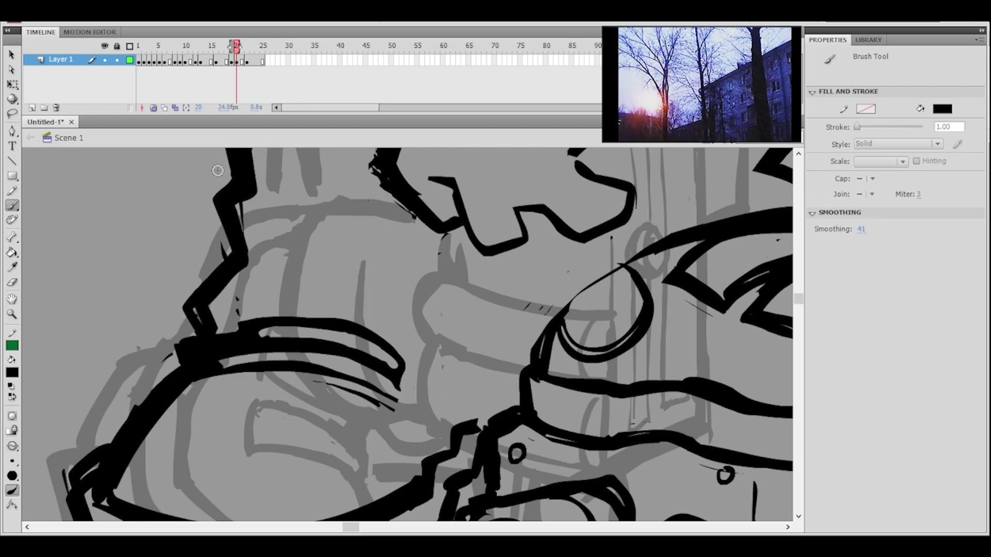
click(12, 282)
mouse_move(214, 362)
mouse_down()
mouse_move(233, 352)
mouse_move(353, 357)
mouse_up()
key(ctrl+z)
key(ctrl+z)
- Brush a thick join between the trouser edge's lower end and the far shoe's band, and erase along the band's gap
click(13, 206)
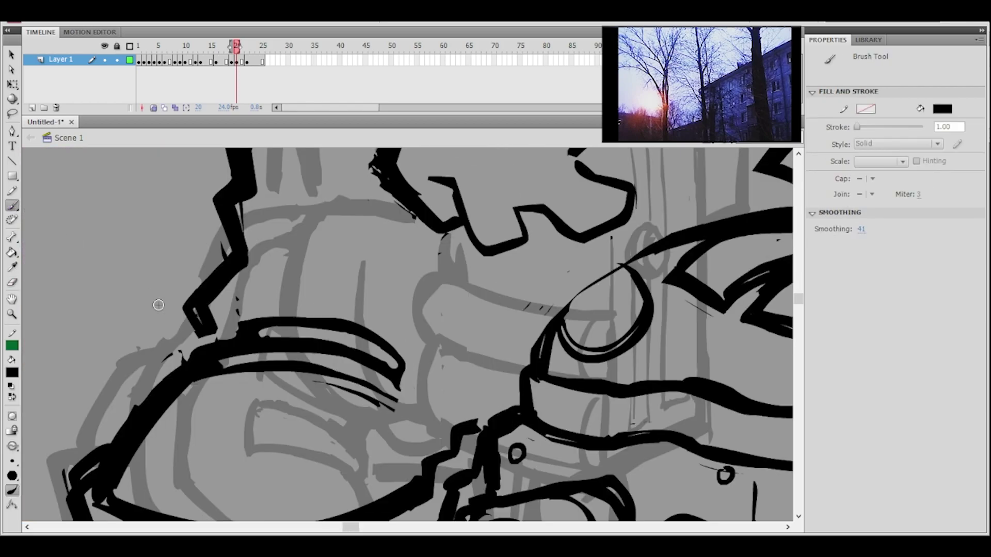
mouse_move(234, 335)
mouse_down()
mouse_move(184, 341)
mouse_move(220, 339)
mouse_up()
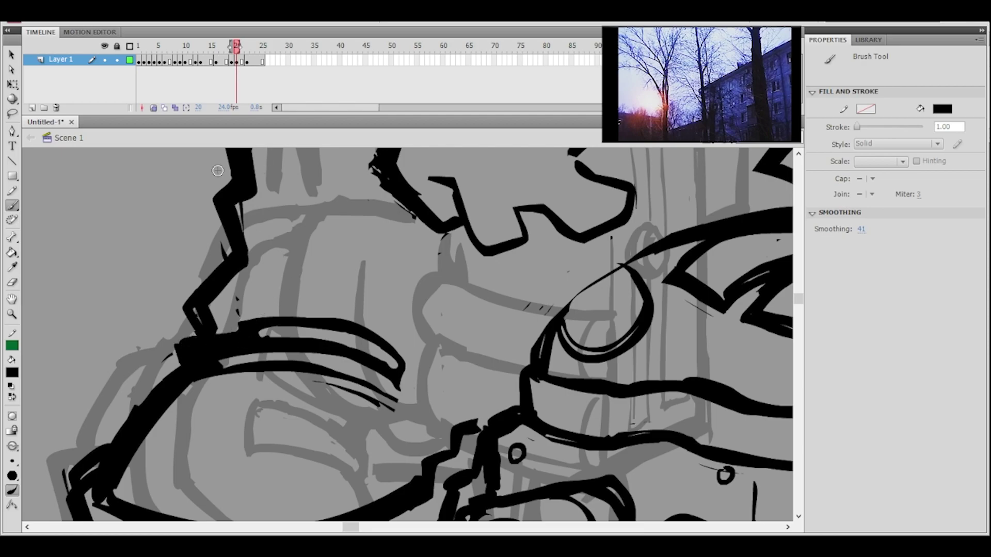
click(13, 281)
mouse_move(214, 362)
mouse_down()
mouse_move(234, 351)
mouse_move(343, 361)
mouse_up()
ctrl+alt+click(393, 308)
ctrl+alt+click(393, 308)
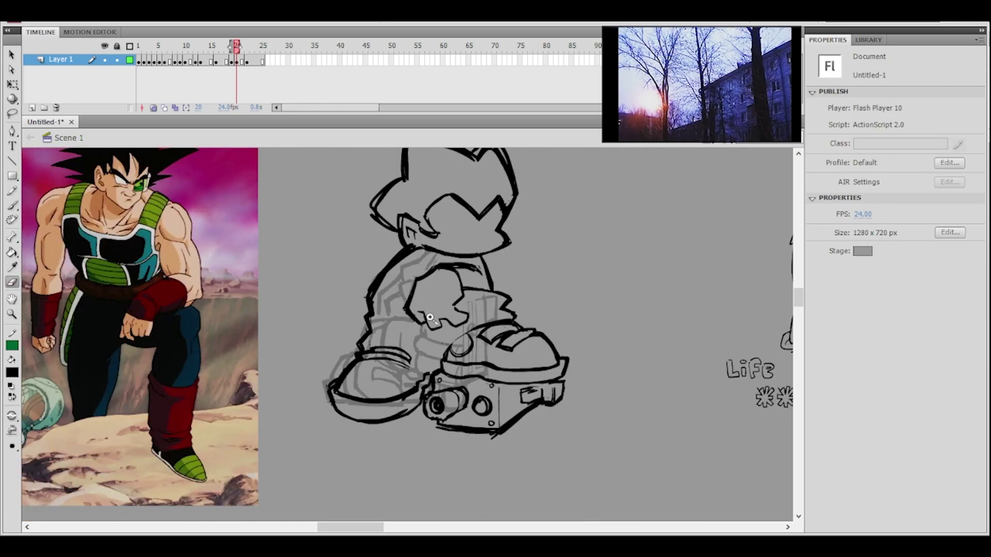
- Fill the ragged outer end of the band's gap with the brush, where the band meets the trouser edge
ctrl+click(431, 322)
ctrl+click(424, 351)
drag(413, 376, 417, 338)
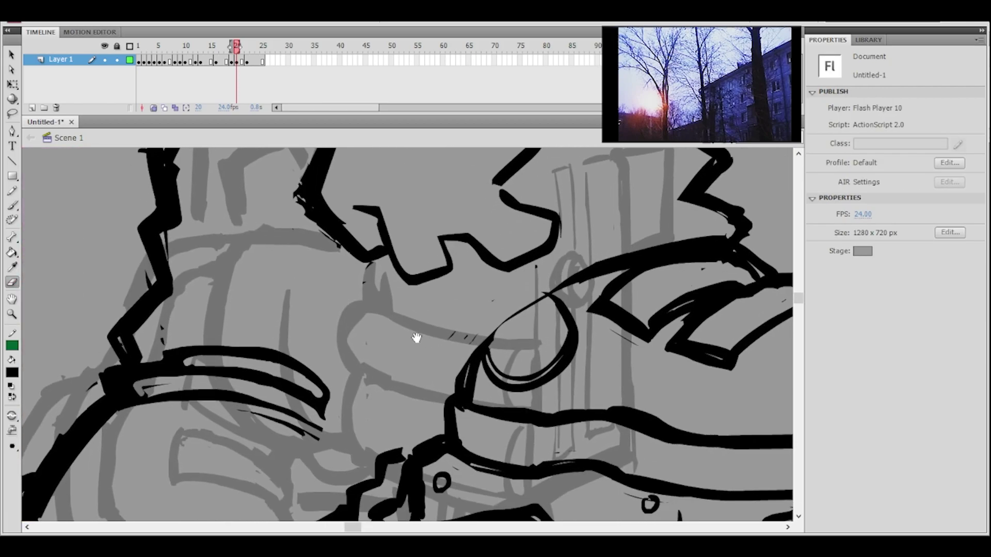
click(13, 206)
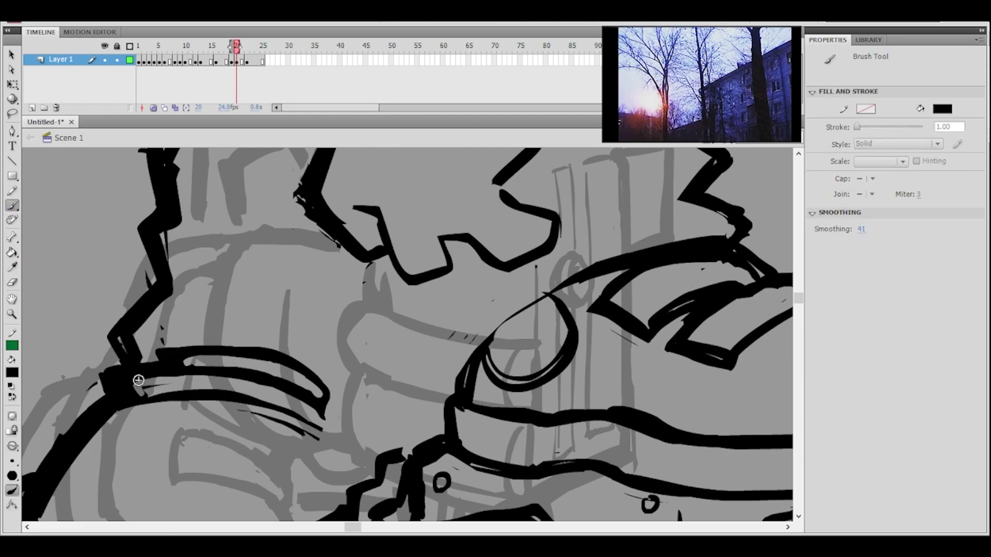
mouse_move(141, 392)
mouse_down()
mouse_move(261, 400)
mouse_move(300, 413)
mouse_move(165, 392)
mouse_up()
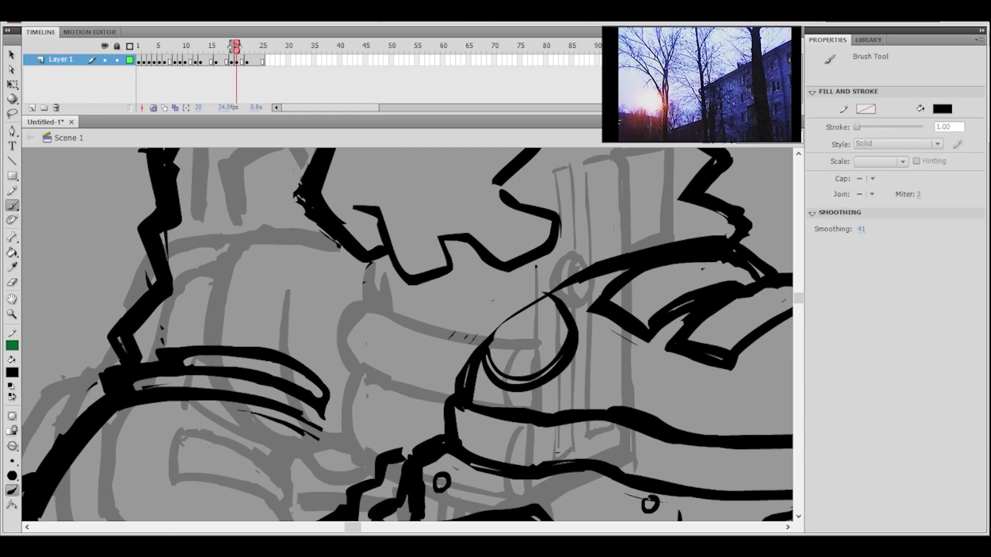
- Examine the whole character's pose on frame 20 beside the reference picture
key(ctrl+minus)
key(ctrl+minus)
key(space)
drag(522, 275, 421, 338)
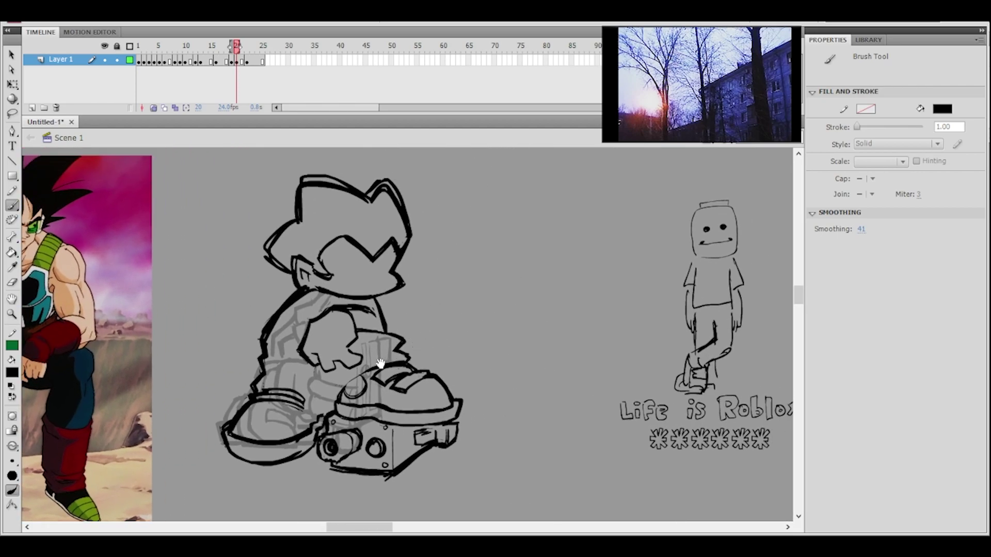
key(ctrl+equal)
key(ctrl+equal)
mouse_move(174, 370)
mouse_down()
mouse_move(244, 369)
mouse_move(353, 405)
mouse_up()
key(ctrl+shift+space)
ctrl+shift+click(436, 311)
ctrl+alt+click(438, 311)
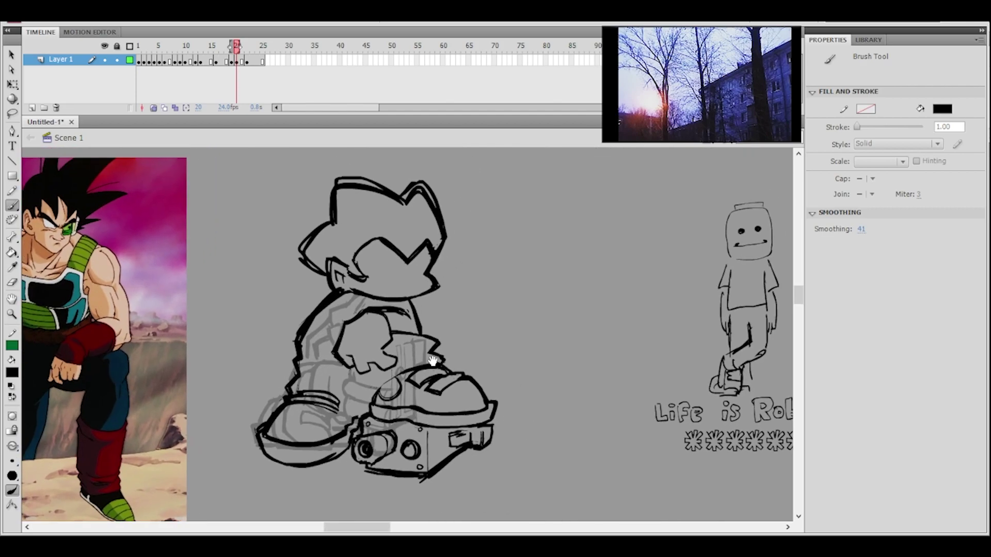
key(space)
drag(479, 322, 461, 330)
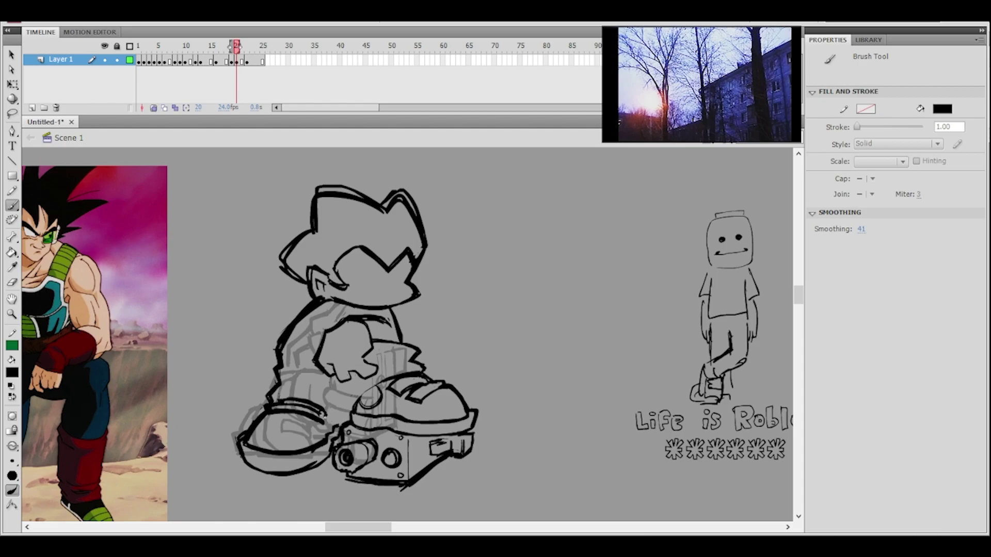
key(space)
mouse_move(406, 360)
mouse_down()
mouse_move(353, 378)
mouse_move(318, 356)
mouse_up()
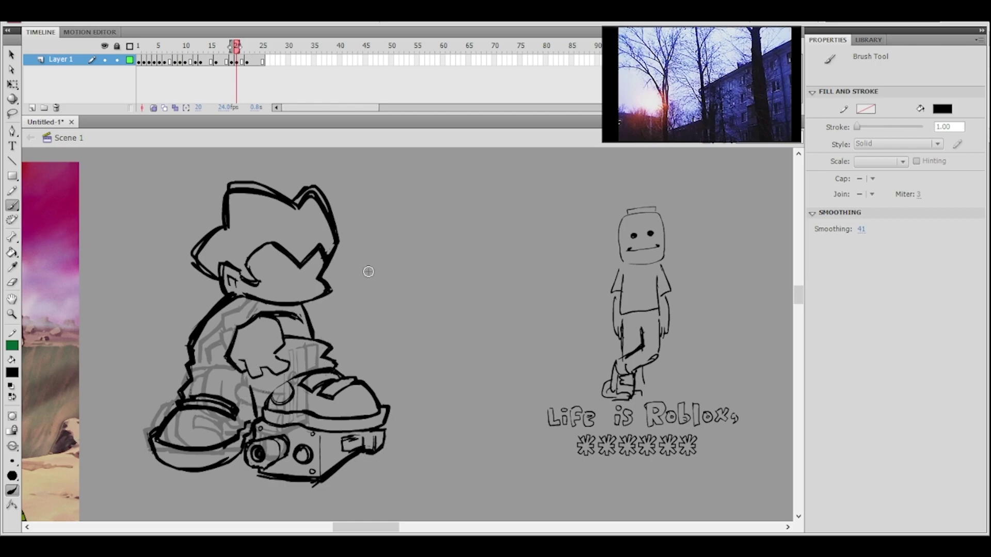
drag(369, 324, 495, 349)
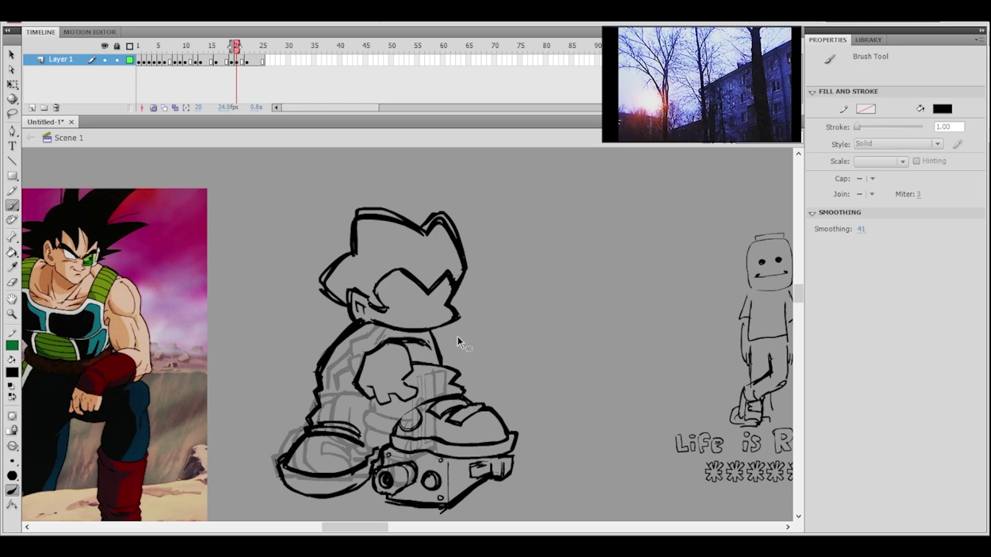
- Turn off onion skinning so only frame 20's own drawing shows, and clear the selection
key(ctrl+a)
drag(451, 348, 543, 325)
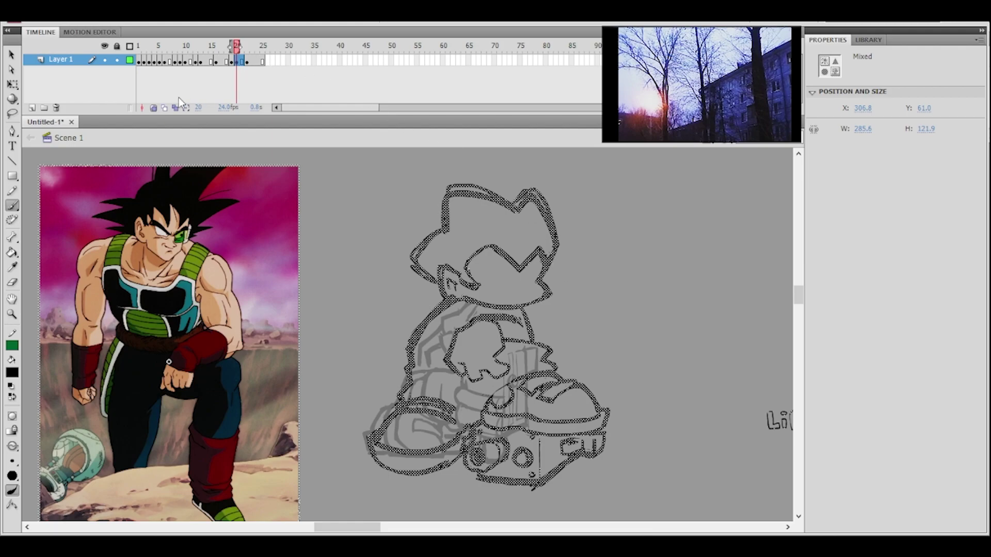
click(163, 104)
key(v)
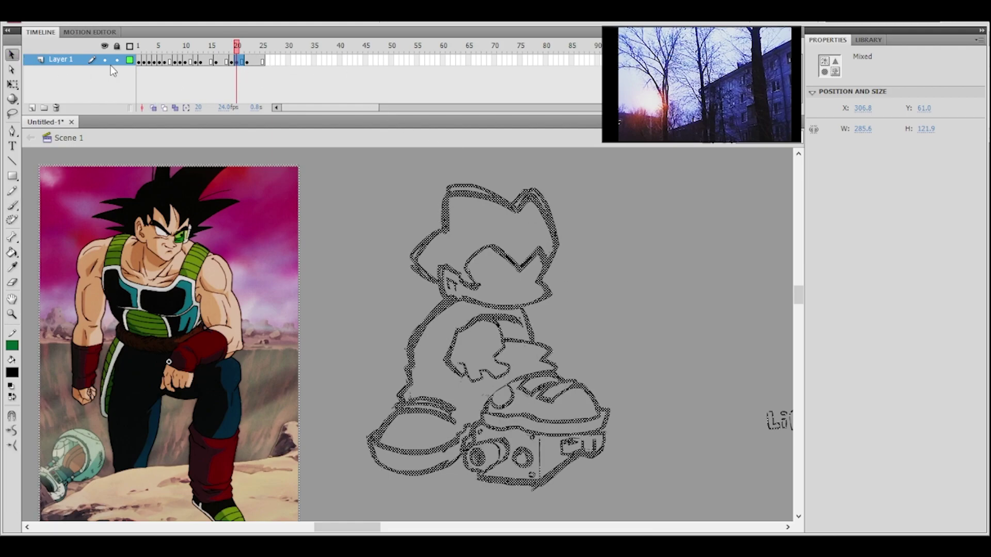
click(590, 216)
drag(621, 221, 555, 249)
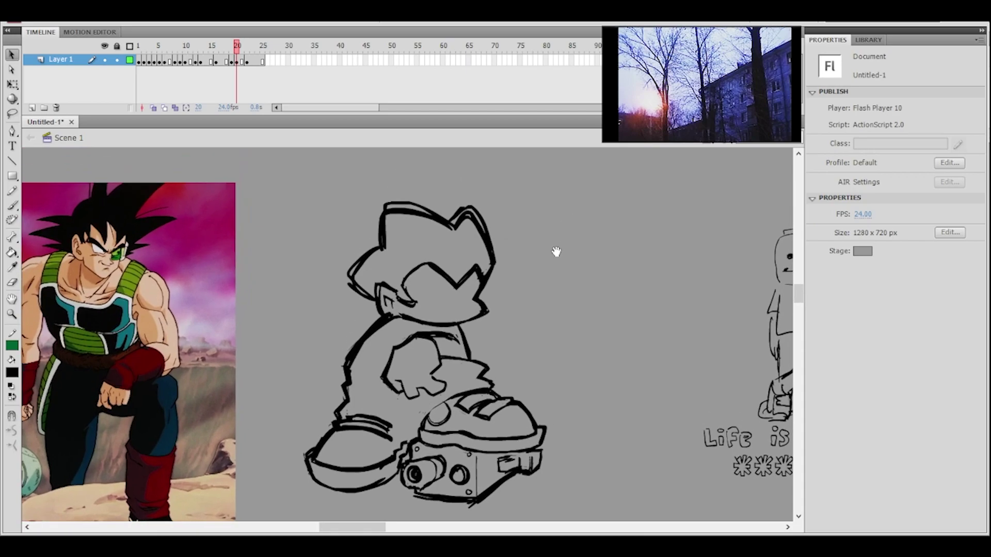
- Flip repeatedly between frames 19 and 20 to check the movement between the two poses
mouse_move(207, 46)
mouse_down()
mouse_move(188, 45)
mouse_move(246, 47)
mouse_move(236, 52)
mouse_up()
click(231, 59)
drag(236, 51, 233, 56)
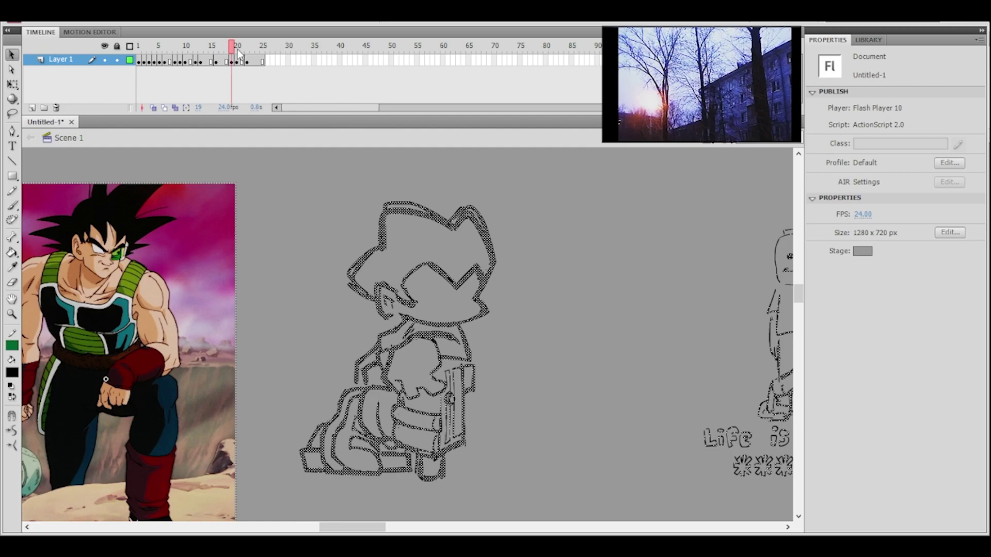
drag(229, 48, 236, 57)
click(237, 57)
click(232, 60)
click(237, 60)
click(232, 61)
click(237, 61)
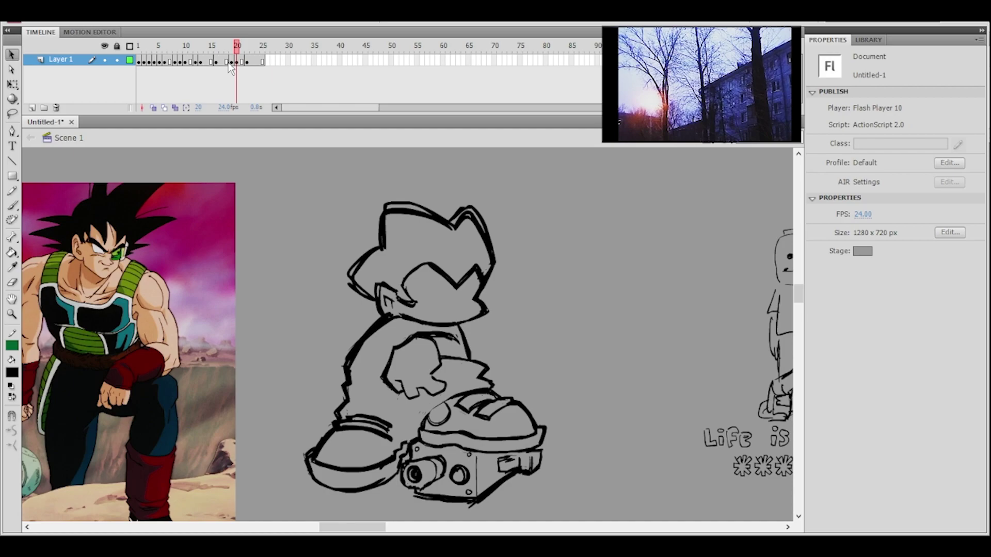
drag(236, 46, 237, 49)
mouse_move(232, 48)
mouse_down()
mouse_move(241, 46)
mouse_move(229, 47)
mouse_up()
click(237, 45)
click(231, 45)
click(237, 45)
click(231, 45)
click(236, 46)
click(231, 46)
click(237, 46)
click(231, 46)
click(237, 45)
- Examine the earlier drawings of the seated character in the first seven frames
click(138, 52)
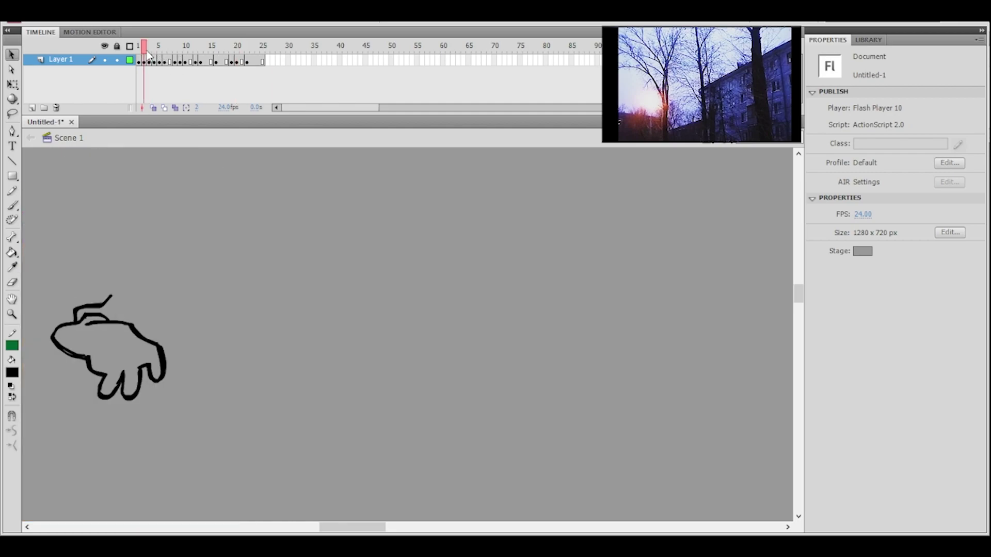
click(165, 52)
mouse_move(165, 51)
mouse_down()
mouse_move(175, 49)
mouse_move(160, 49)
mouse_up()
drag(310, 233, 358, 232)
ctrl+shift+click(358, 239)
ctrl+click(382, 344)
drag(386, 349, 352, 207)
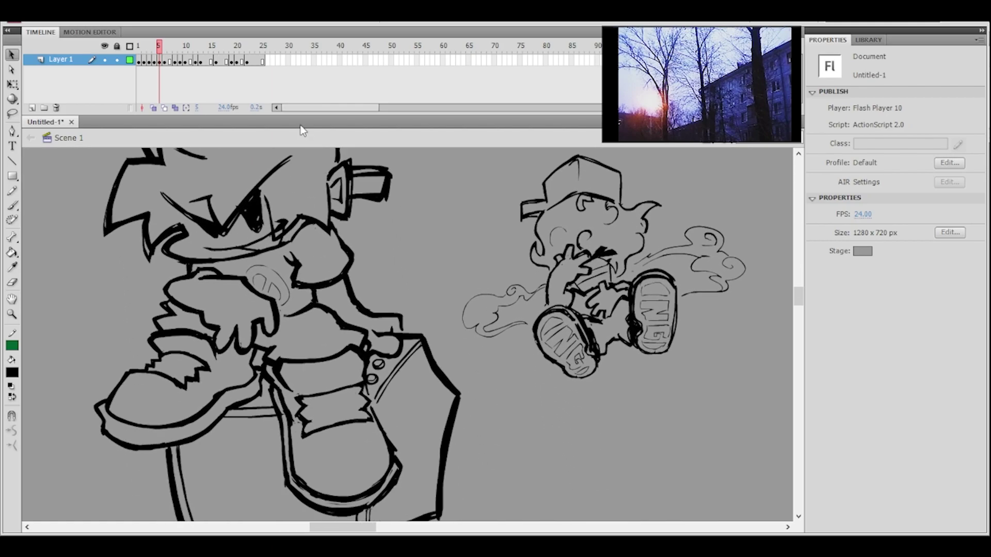
click(154, 52)
drag(282, 190, 288, 237)
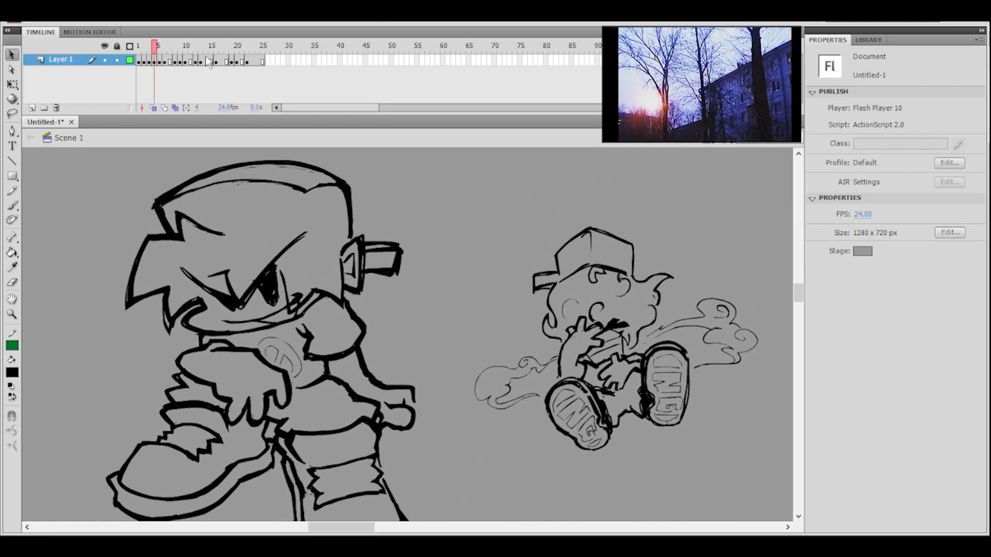
click(169, 48)
drag(172, 47, 169, 47)
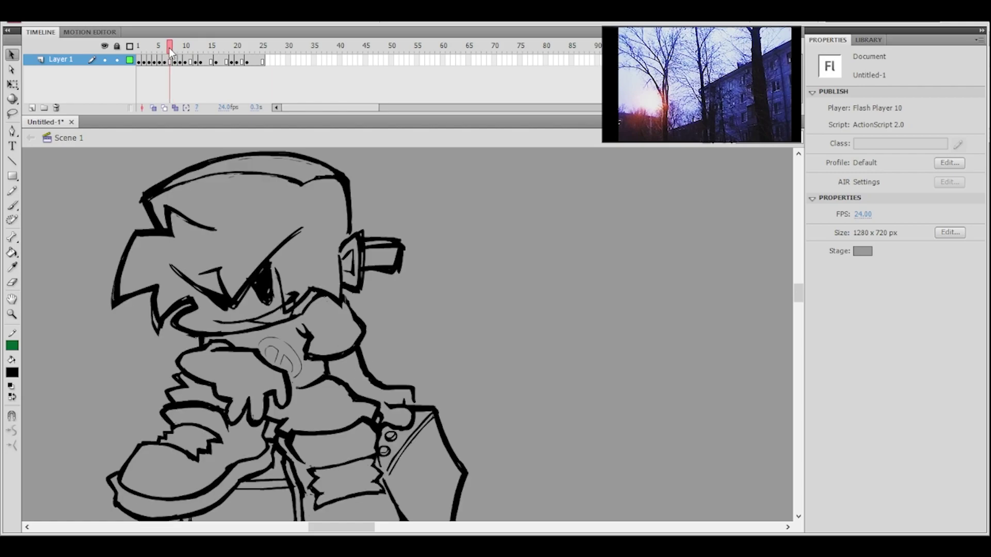
- Compare the seated character's drawings on frames 4, 5 and 6, and return to frame 20
key(ctrl+minus)
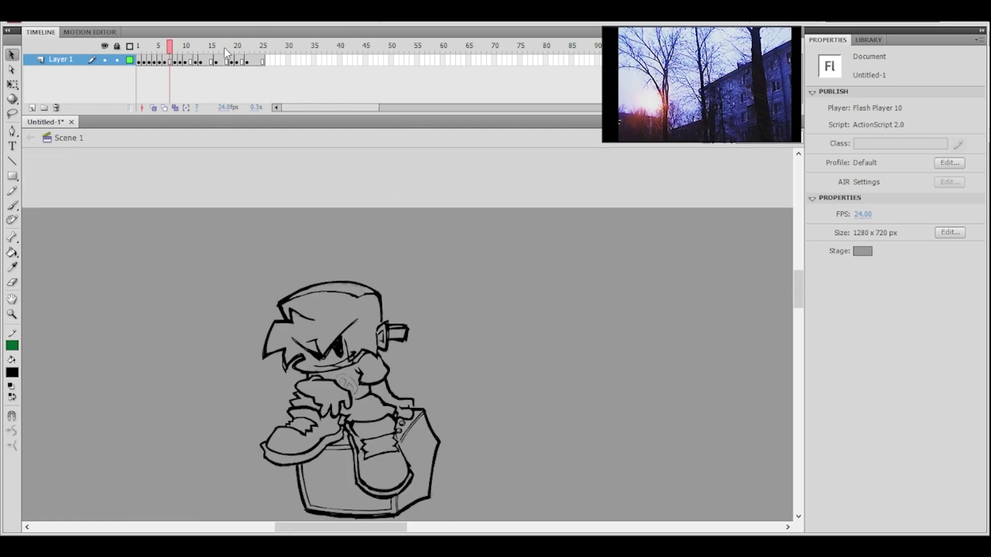
click(163, 47)
drag(165, 49, 161, 56)
click(155, 61)
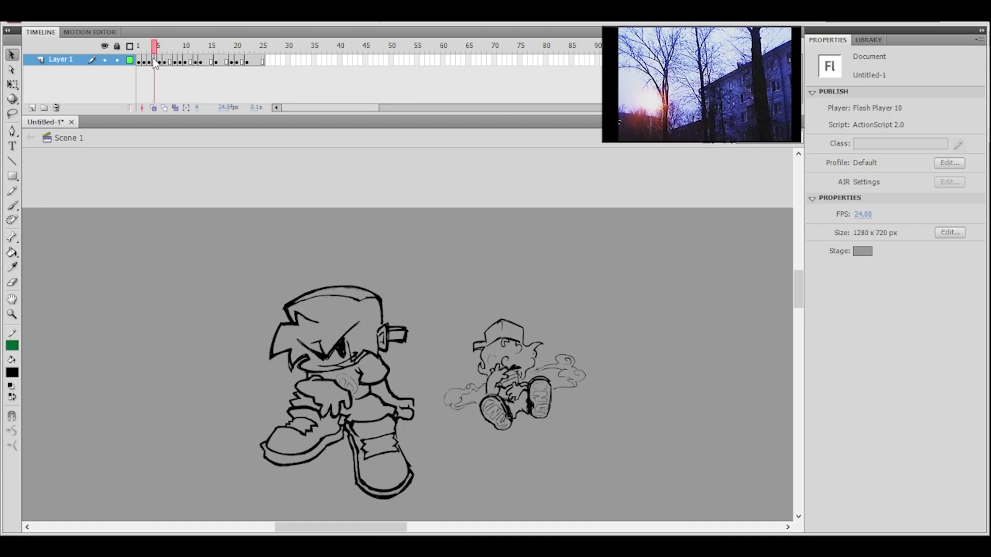
click(159, 61)
click(165, 61)
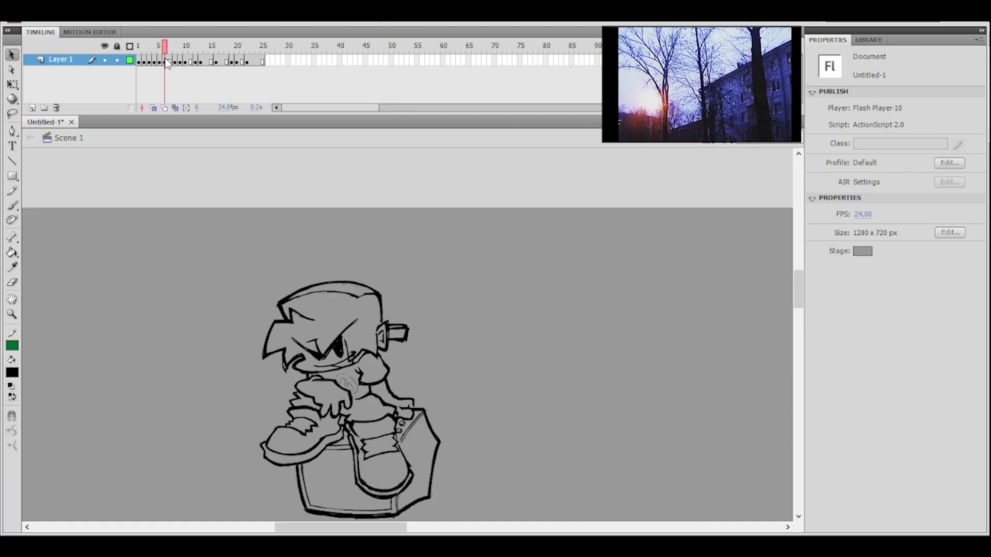
click(160, 61)
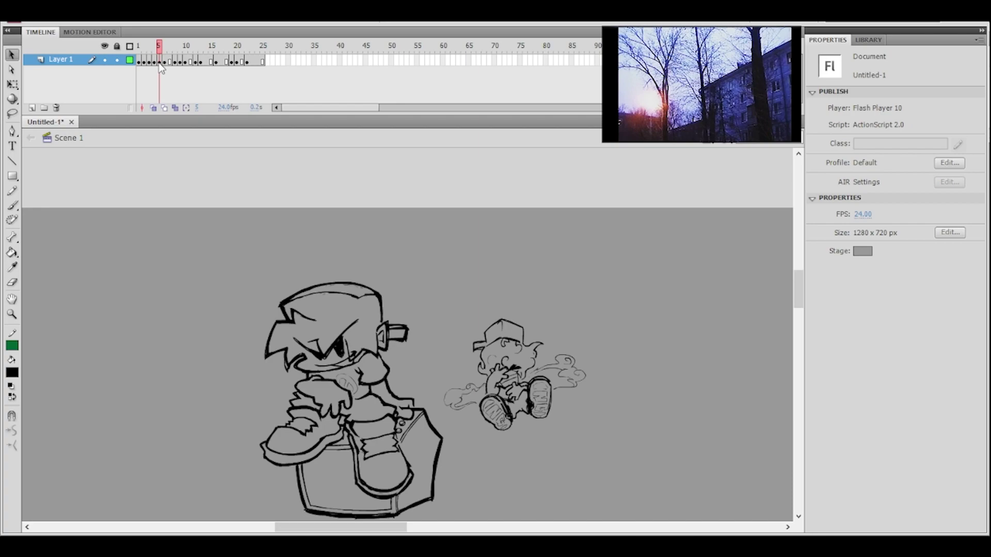
click(163, 61)
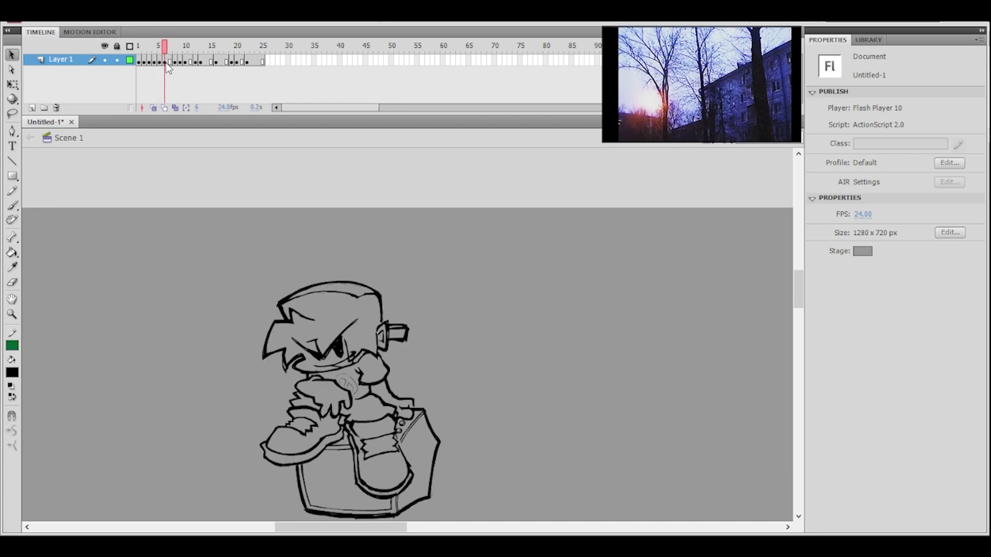
drag(166, 63, 240, 62)
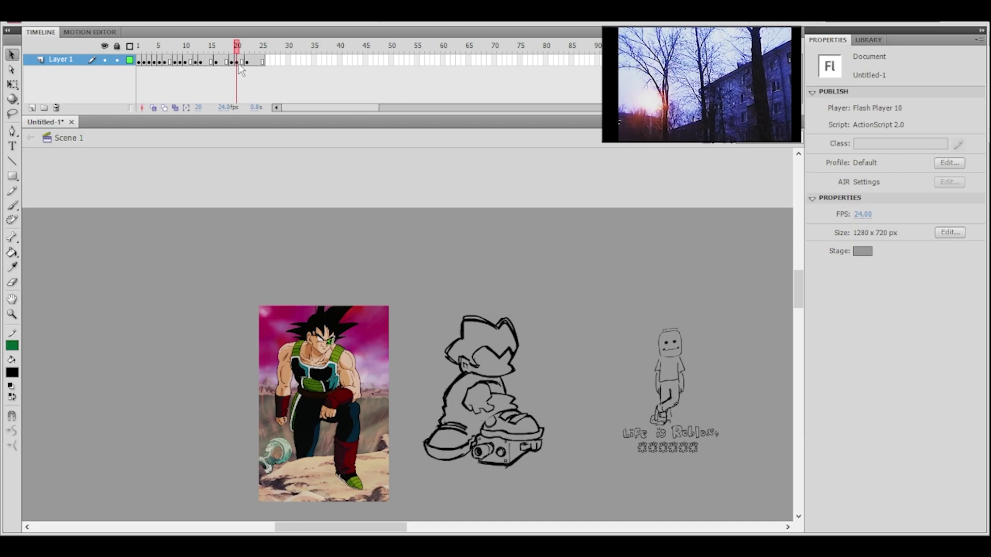
- Compare the character's poses on frames 14 and 19, and return to frame 20
drag(239, 64, 205, 86)
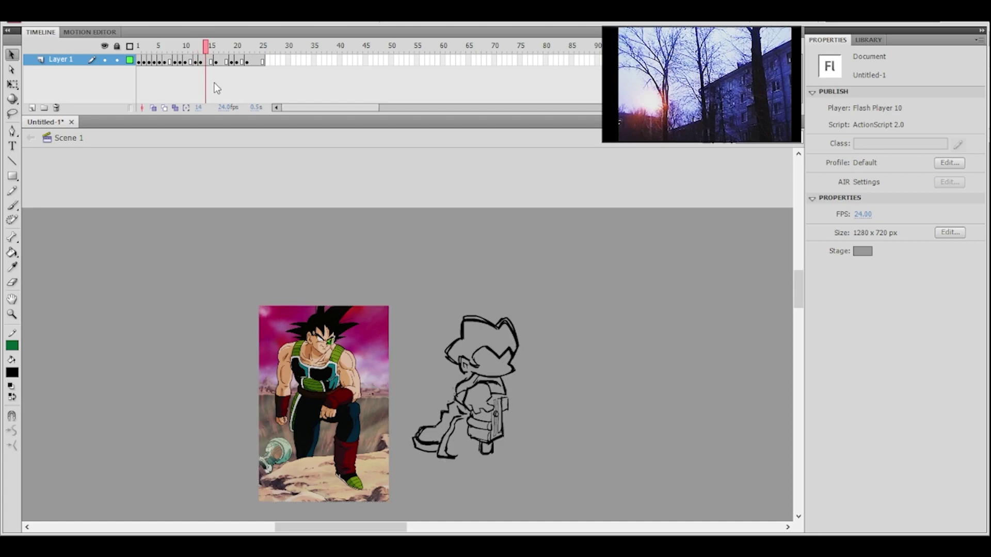
drag(221, 47, 232, 51)
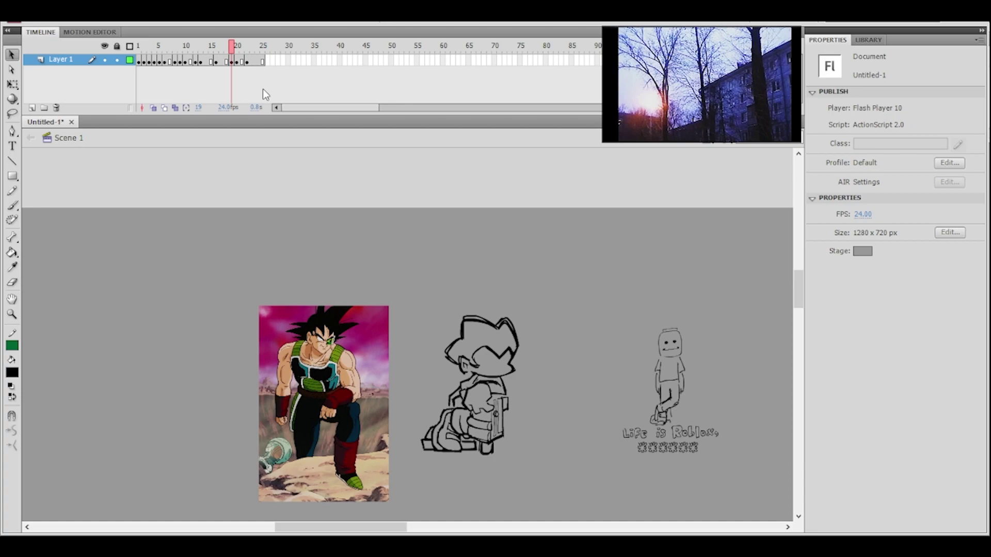
mouse_move(234, 46)
mouse_down()
mouse_move(220, 46)
mouse_move(236, 47)
mouse_up()
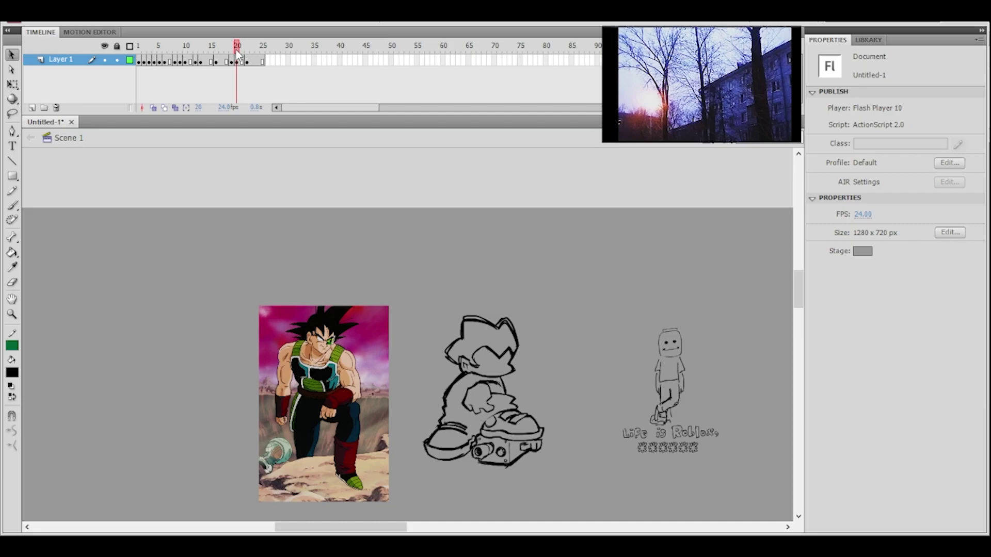
ctrl+click(504, 392)
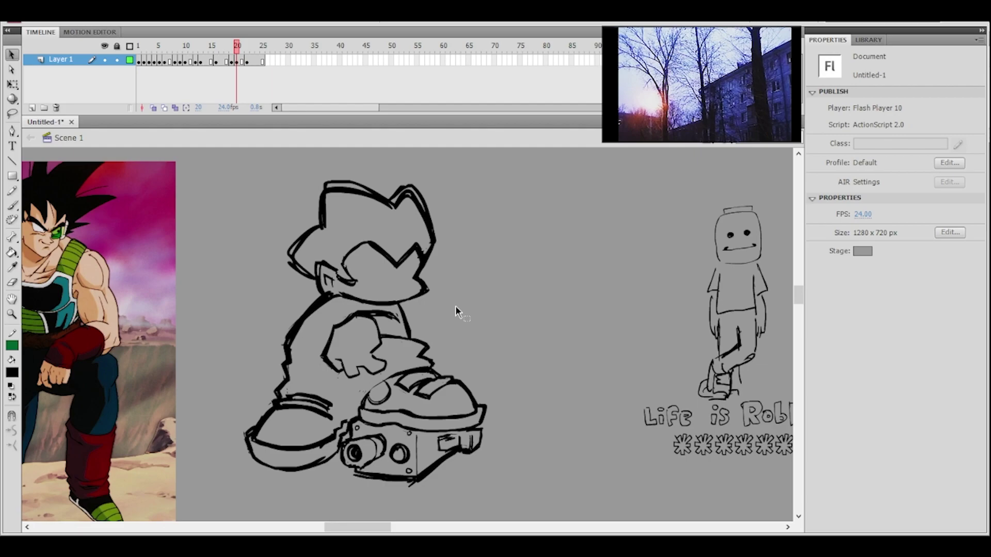
- Examine the arm, hand and shoes of frame 20's drawing up close
click(12, 282)
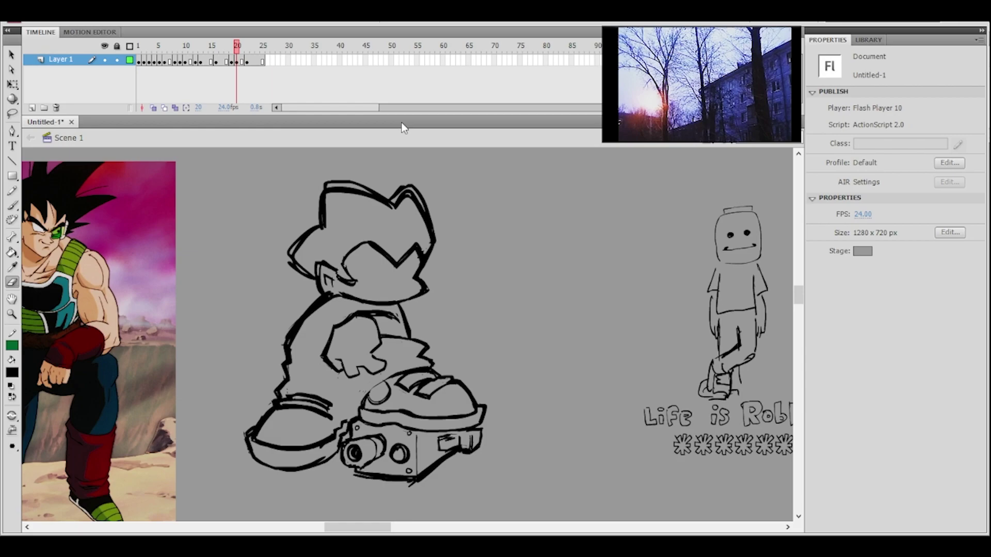
scroll(427, 312, up, 2)
click(342, 330)
click(350, 384)
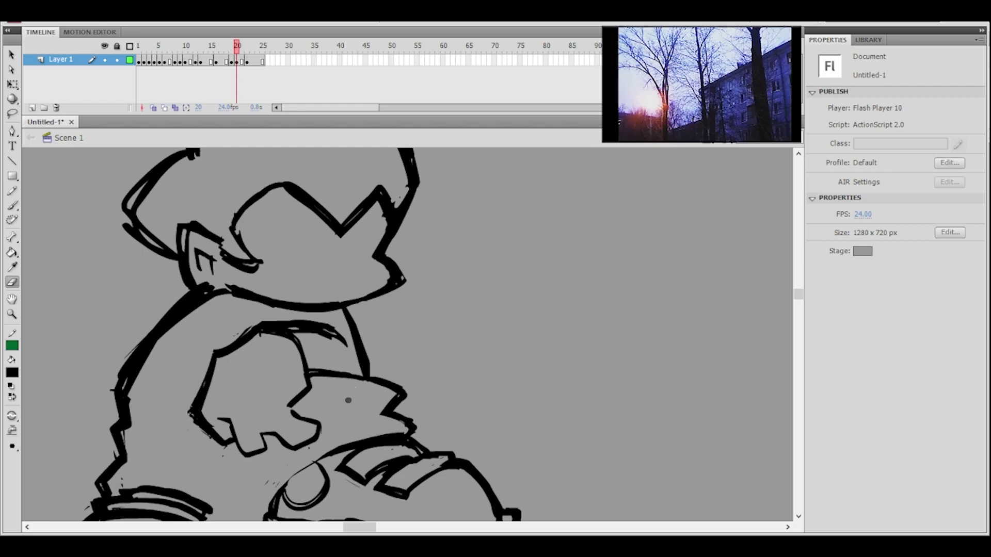
drag(316, 445, 335, 415)
mouse_move(297, 450)
mouse_down()
mouse_move(285, 456)
mouse_move(297, 448)
mouse_up()
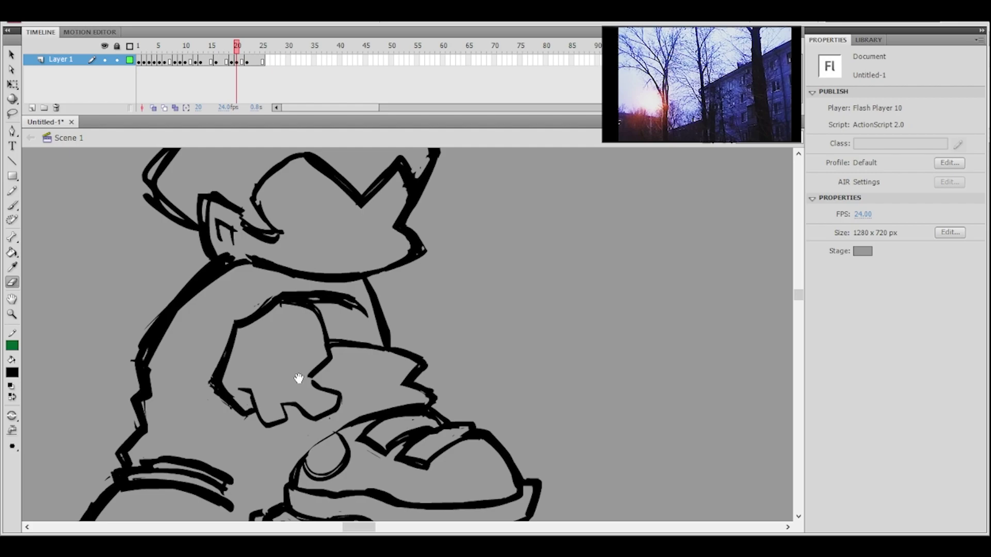
click(11, 205)
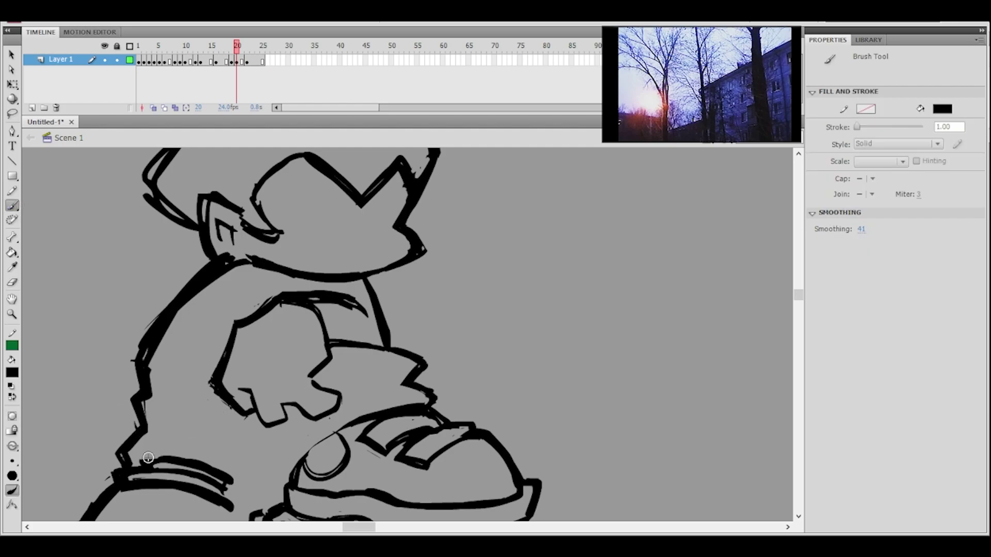
drag(282, 375, 374, 283)
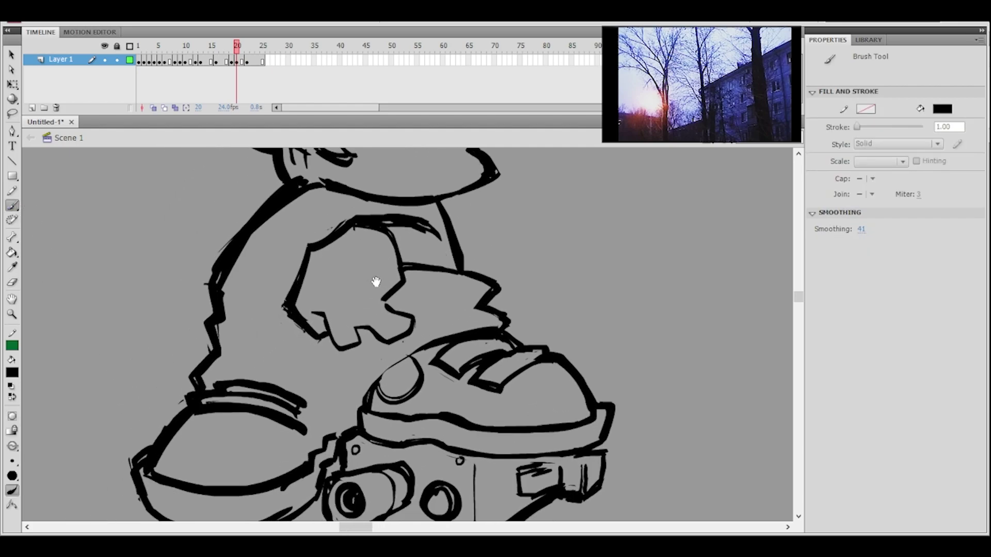
ctrl+shift+click(374, 284)
ctrl+click(388, 363)
drag(396, 371, 351, 382)
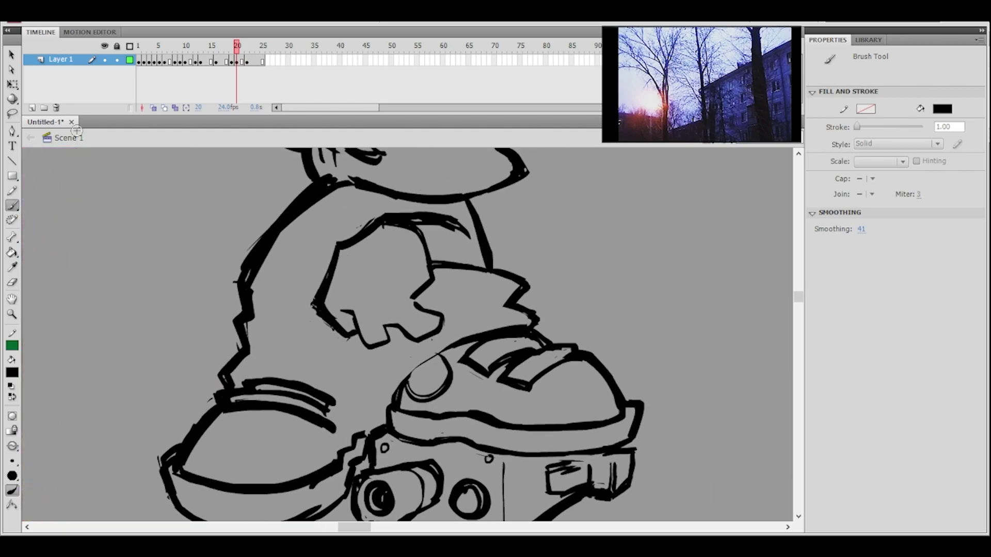
- Try to smooth the upper cuff line above the far shoe, and undo the change
click(12, 112)
mouse_move(285, 369)
mouse_down()
mouse_move(262, 383)
mouse_move(315, 400)
mouse_up()
click(12, 55)
click(14, 432)
click(166, 301)
ctrl+shift+click(429, 328)
key(ctrl+z)
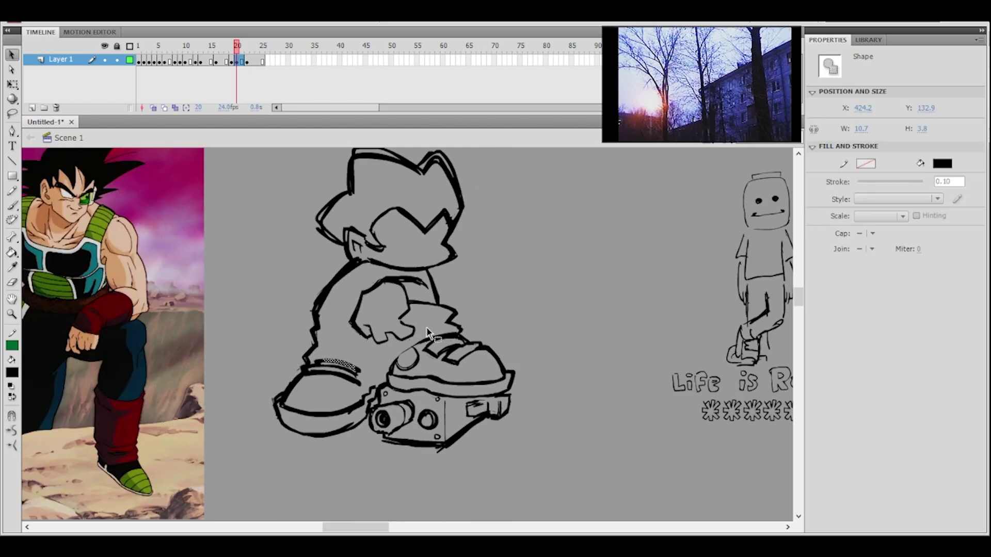
click(461, 294)
drag(467, 291, 427, 341)
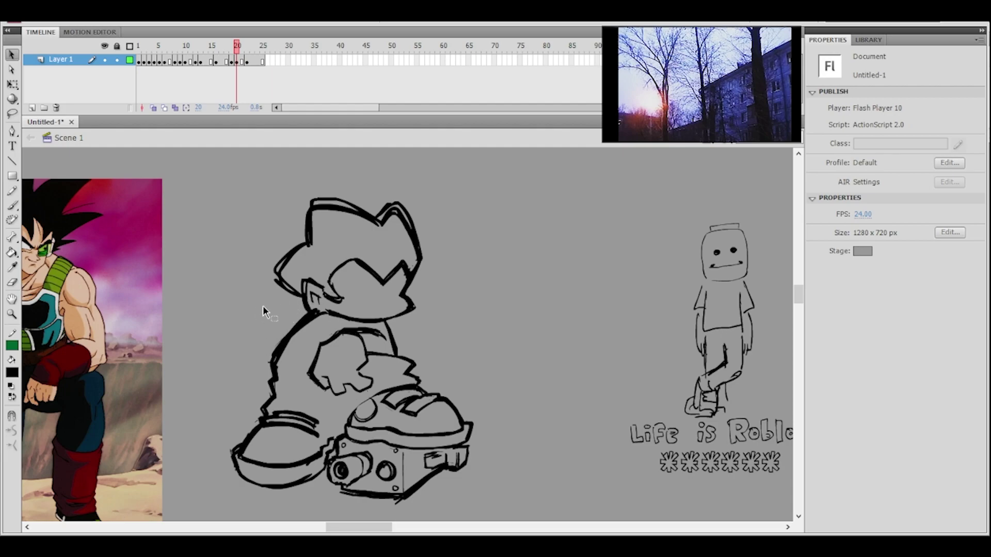
- Extend frame 20's hold through frame 22, add a keyframe copy of its drawing at frame 23, and clear the selection
click(367, 356)
scroll(382, 332, up, 2)
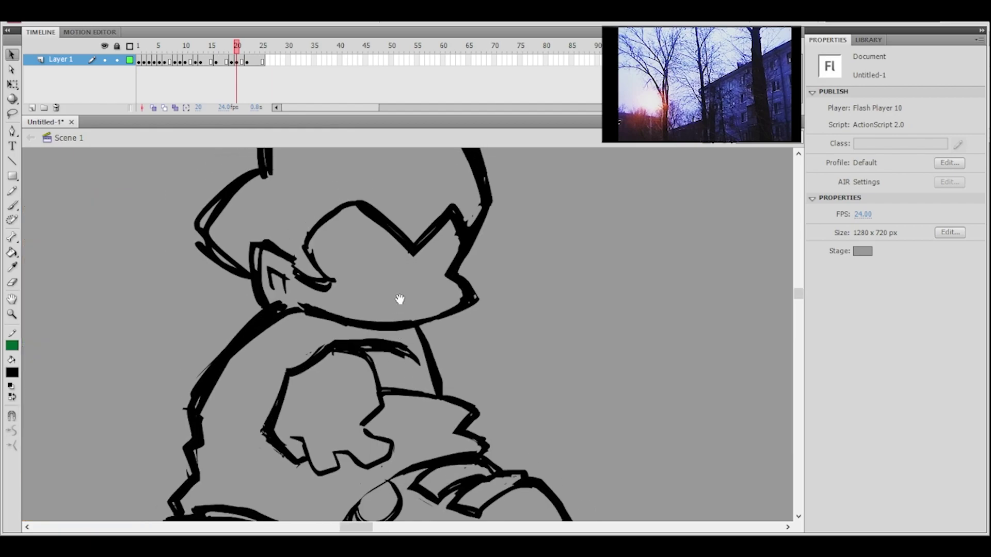
click(242, 61)
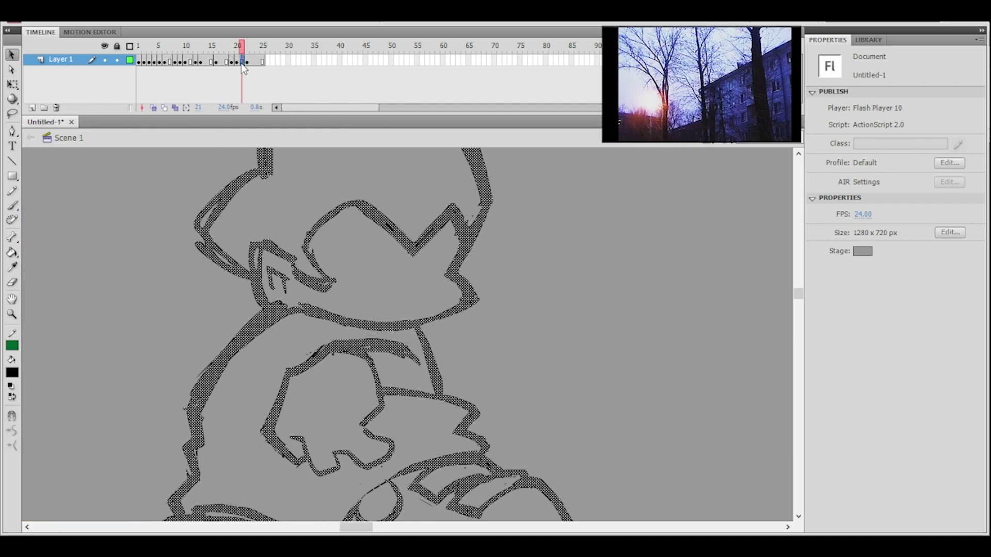
key(F5)
click(251, 62)
key(F5)
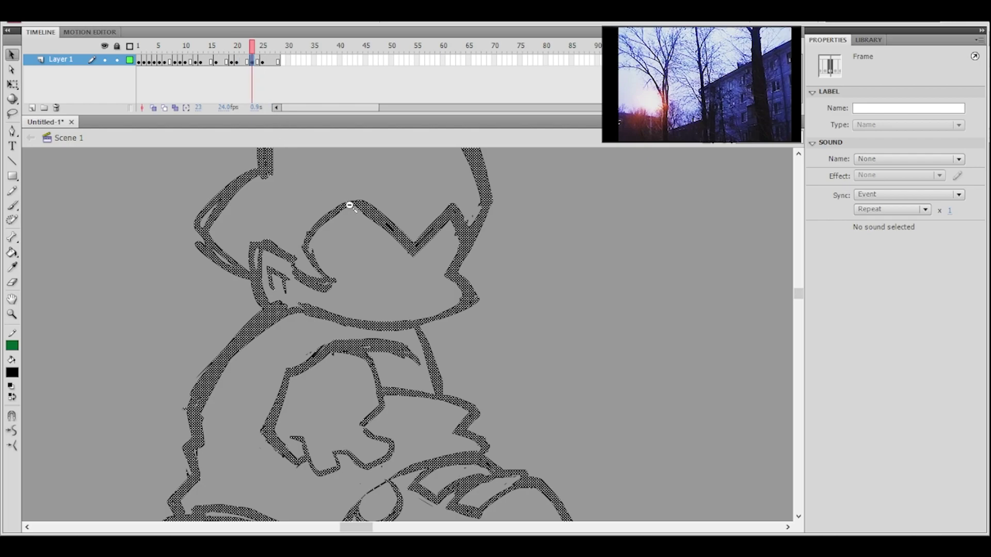
ctrl+shift+click(367, 225)
drag(389, 286, 355, 195)
click(302, 290)
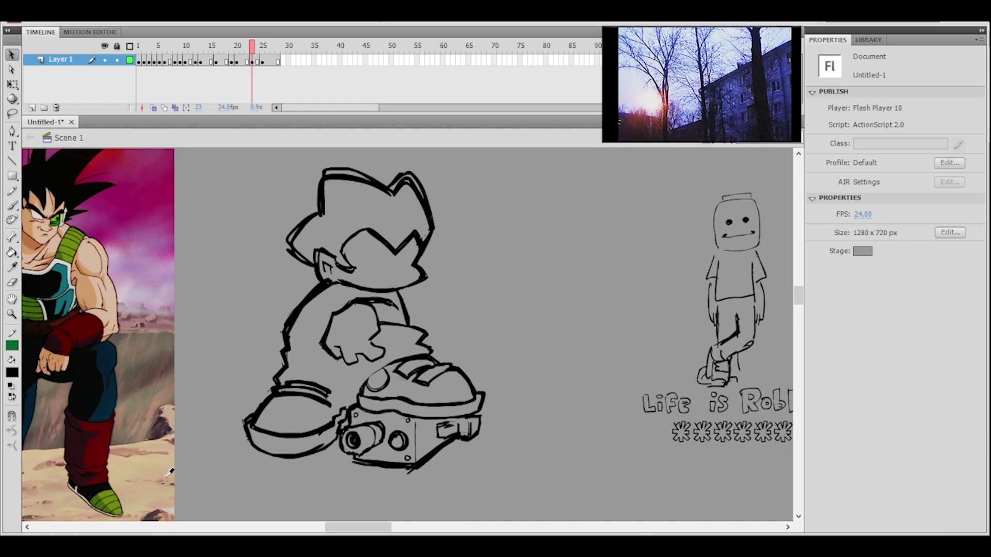
- Try a rough red brush sketch of a bent upper arm and sleeve behind the character's back on frame 23
click(152, 428)
click(11, 205)
drag(330, 282, 272, 304)
key(ctrl+z)
drag(330, 282, 272, 304)
key(ctrl+z)
mouse_move(331, 279)
mouse_down()
mouse_move(284, 301)
mouse_move(267, 317)
mouse_move(270, 333)
mouse_move(290, 341)
mouse_move(316, 306)
mouse_up()
key(ctrl+z)
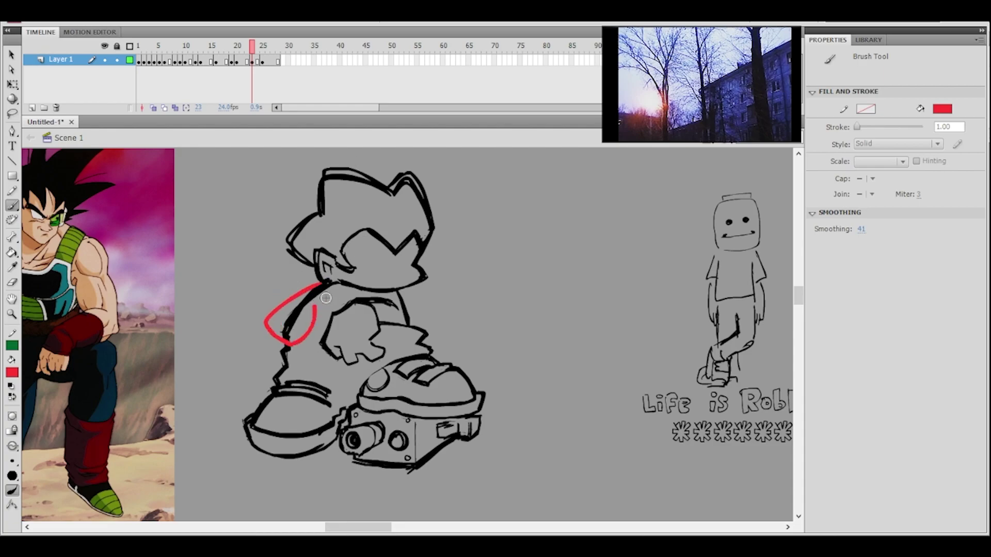
drag(284, 348, 314, 355)
drag(314, 305, 333, 309)
key(space)
mouse_move(455, 239)
mouse_down()
mouse_move(424, 281)
mouse_move(411, 272)
mouse_up()
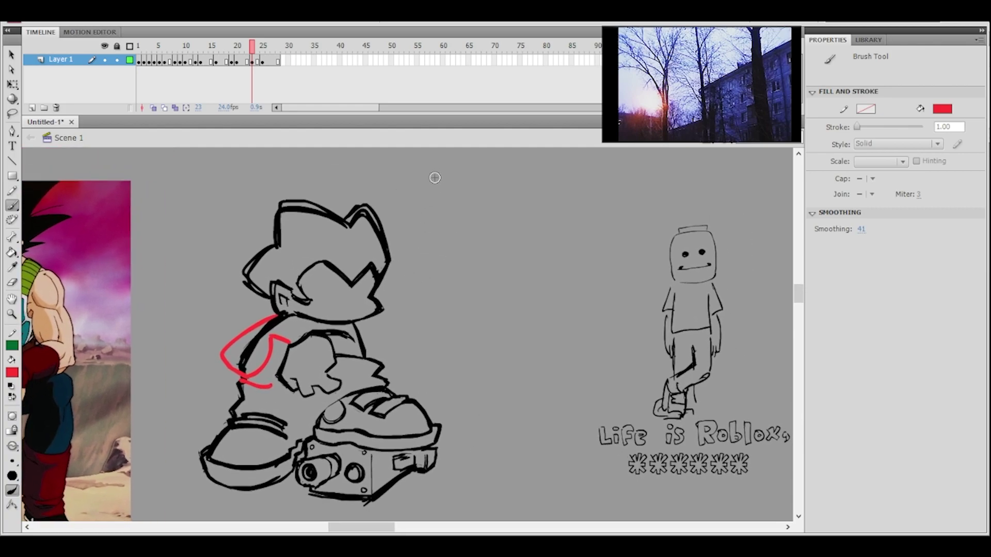
- Undo the looped red arm sketch and try a more angular red outline from the neck down the back
key(ctrl+z)
key(ctrl+z)
key(ctrl+z)
key(ctrl+z)
key(ctrl+z)
drag(281, 311, 215, 343)
key(ctrl+z)
mouse_move(281, 310)
mouse_down()
mouse_move(231, 316)
mouse_move(233, 370)
mouse_move(278, 356)
mouse_move(237, 359)
mouse_up()
key(ctrl+z)
key(ctrl+z)
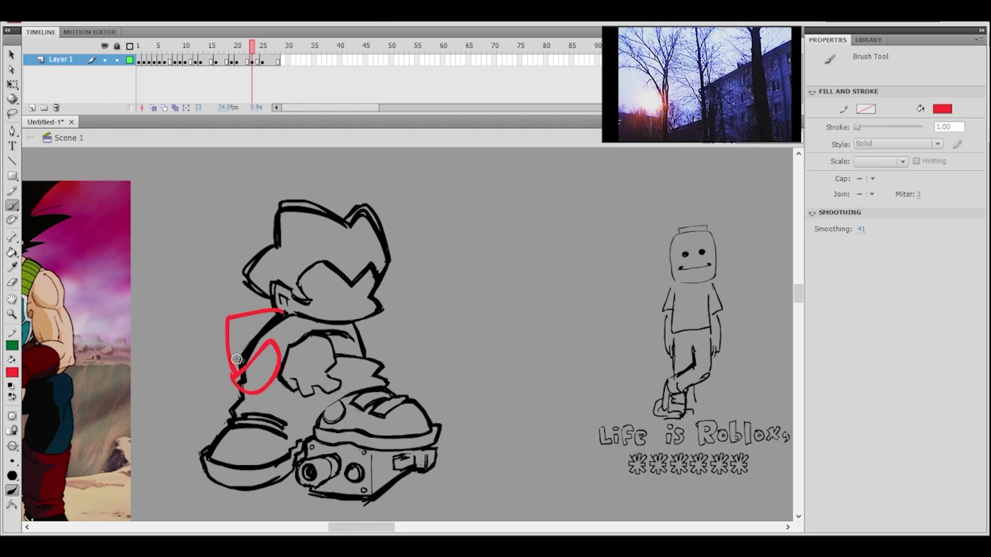
- Check the angular red arm sketch against the whole figure, and undo it
drag(387, 252, 517, 228)
ctrl+shift+click(508, 249)
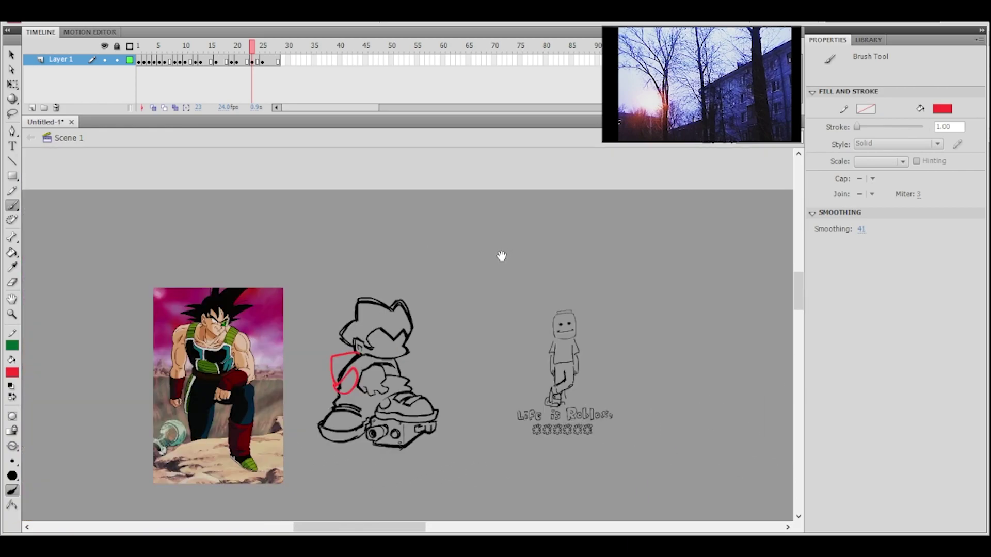
ctrl+click(405, 347)
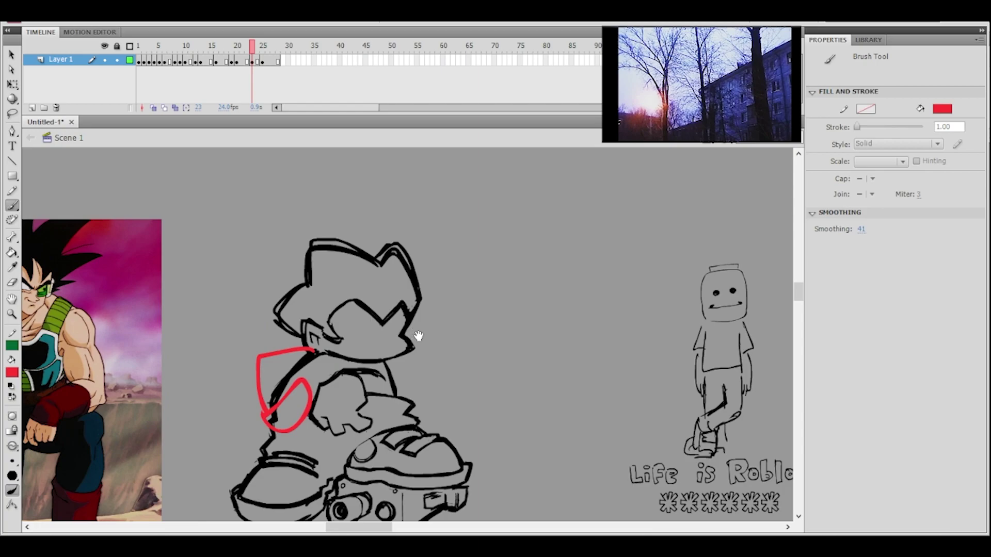
drag(418, 332, 420, 258)
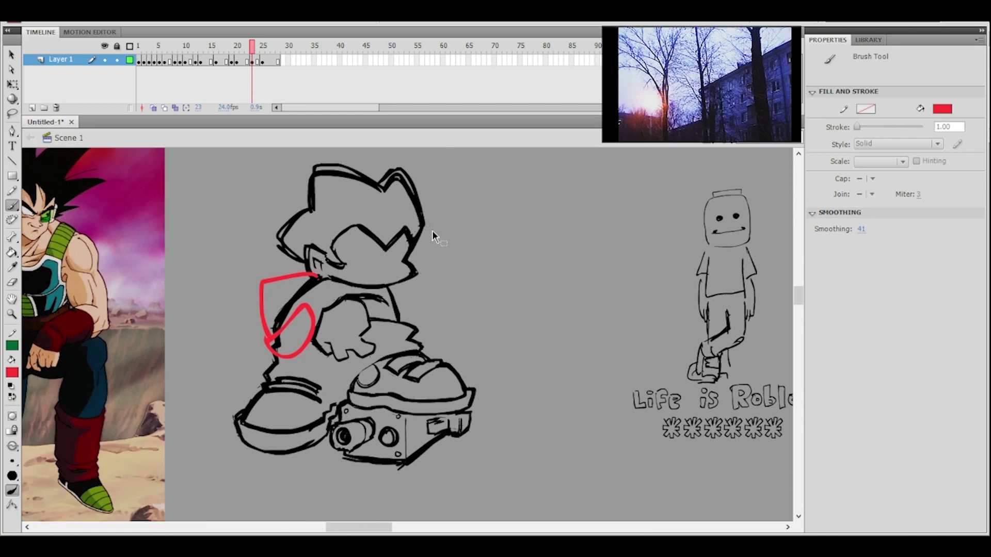
mouse_move(432, 230)
mouse_down()
mouse_move(566, 243)
mouse_move(564, 261)
mouse_move(525, 262)
mouse_up()
key(ctrl+z)
key(ctrl+z)
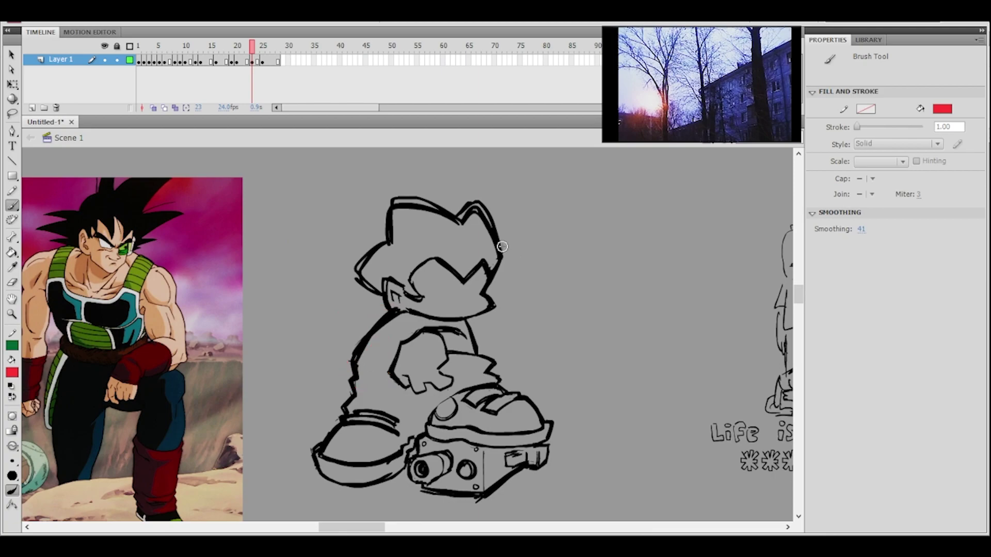
- Set the brush colour back to black and try a short shoulder line just below the character's chin
click(13, 371)
click(29, 393)
ctrl+click(453, 315)
drag(448, 336, 463, 292)
drag(286, 290, 265, 380)
key(ctrl+z)
drag(284, 295, 266, 379)
key(ctrl+z)
drag(333, 268, 347, 297)
mouse_move(431, 263)
mouse_down()
mouse_move(435, 245)
mouse_move(416, 210)
mouse_up()
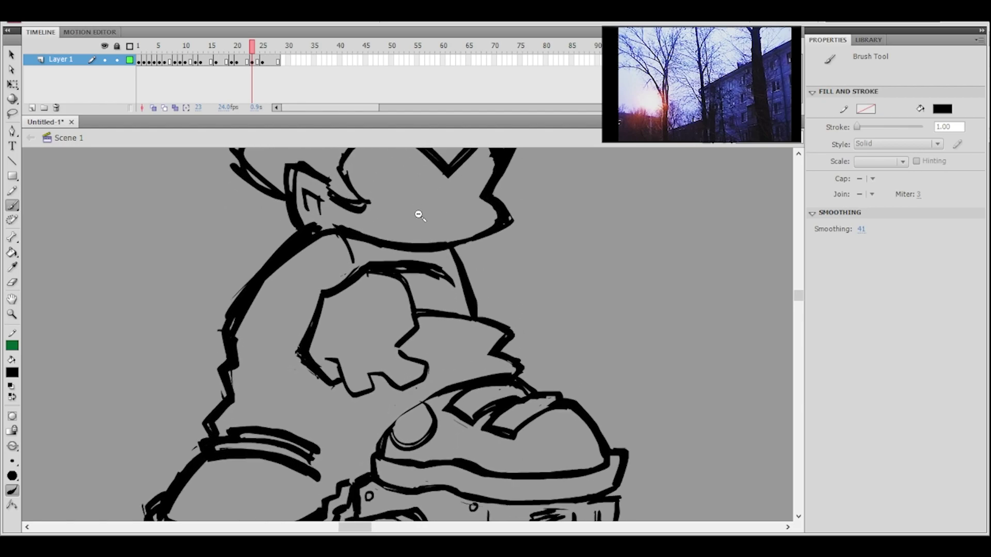
- Try a straight vertical arm line and a horizontal line at its lower end beside the character's hand
key(ctrl+minus)
key(ctrl+equal)
mouse_move(311, 271)
mouse_down()
mouse_move(325, 299)
mouse_move(377, 249)
mouse_up()
drag(305, 395, 360, 396)
key(ctrl+z)
drag(300, 393, 369, 388)
key(ctrl+z)
drag(300, 383, 367, 383)
drag(314, 256, 296, 385)
ctrl+shift+click(437, 256)
drag(449, 314, 440, 254)
key(ctrl+minus)
key(ctrl+equal)
key(ctrl+equal)
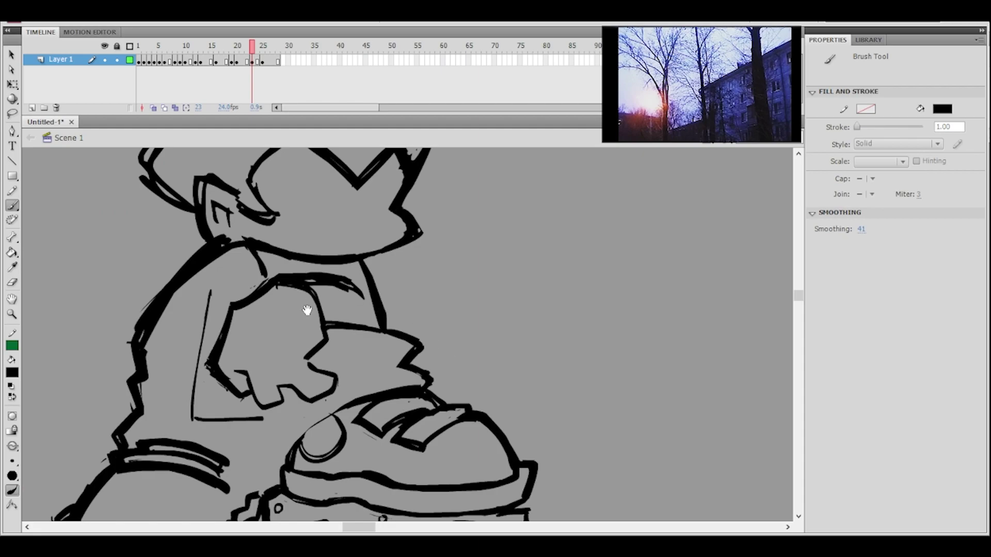
- Save the document as yessir and switch to the Selection tool
drag(305, 310, 420, 323)
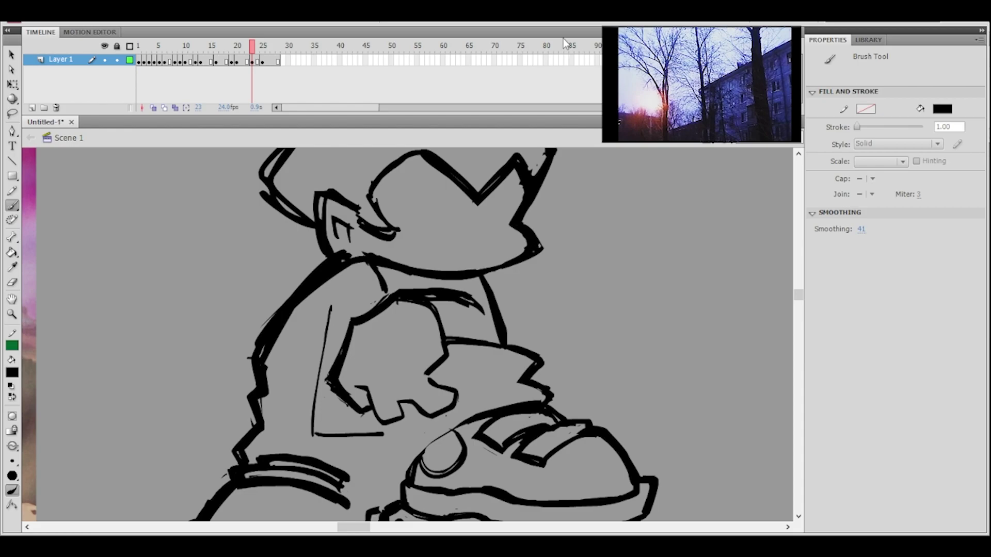
click(11, 54)
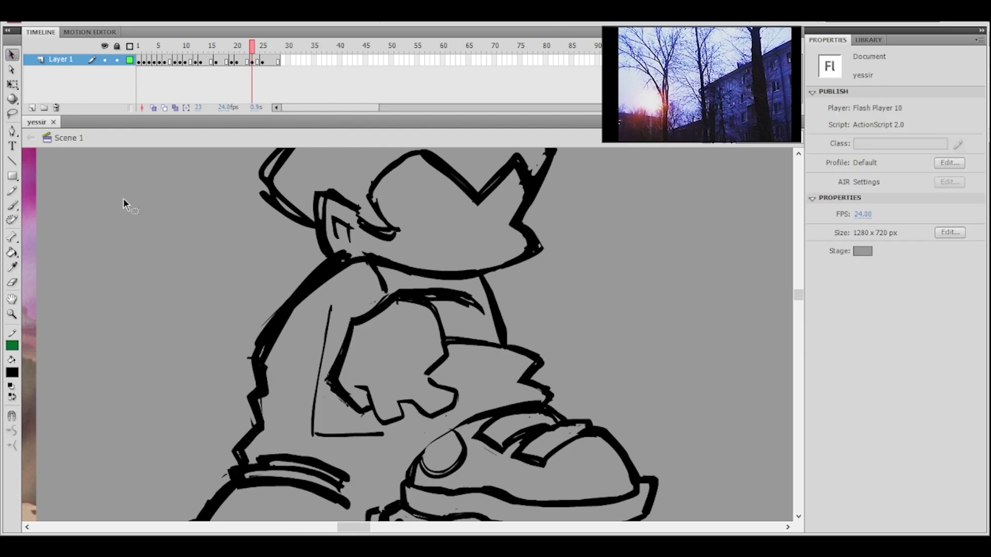
click(466, 281)
click(382, 352)
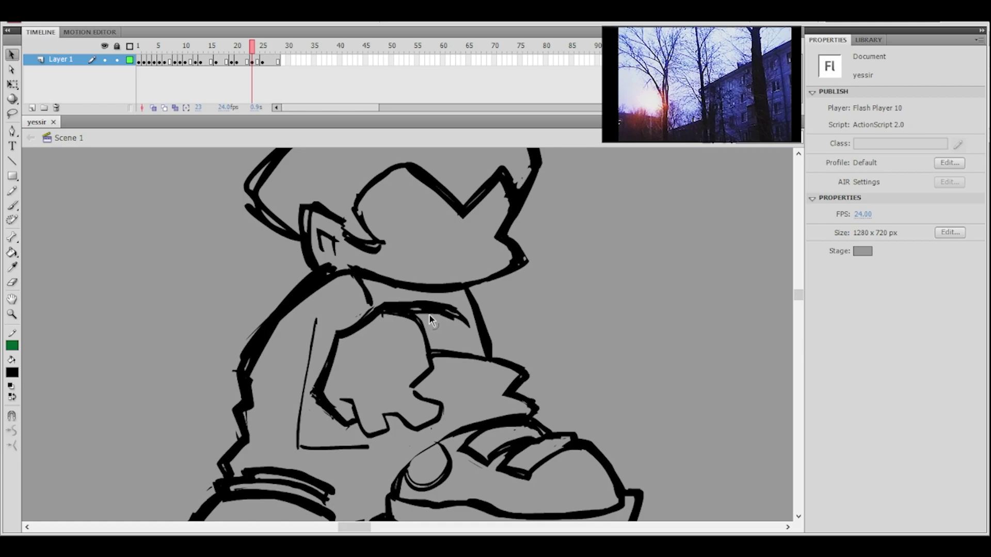
- Delete the straight vertical and horizontal arm lines beside the character's hand
click(318, 336)
key(Delete)
mouse_move(415, 313)
mouse_down()
mouse_move(382, 311)
mouse_move(373, 349)
mouse_up()
click(325, 443)
key(Delete)
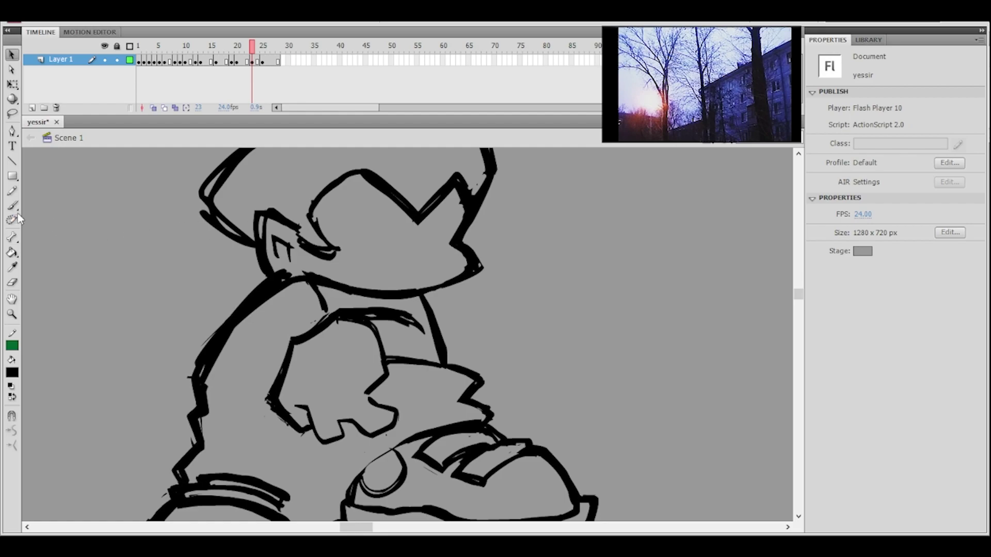
- Try a slanted brush line from the shoulder for the back of the arm, with a short curved line below it
click(12, 205)
mouse_move(274, 313)
mouse_down()
mouse_move(278, 332)
mouse_move(249, 415)
mouse_up()
key(ctrl+z)
key(ctrl+z)
key(ctrl+z)
drag(278, 329, 248, 418)
key(ctrl+minus)
drag(422, 350, 426, 313)
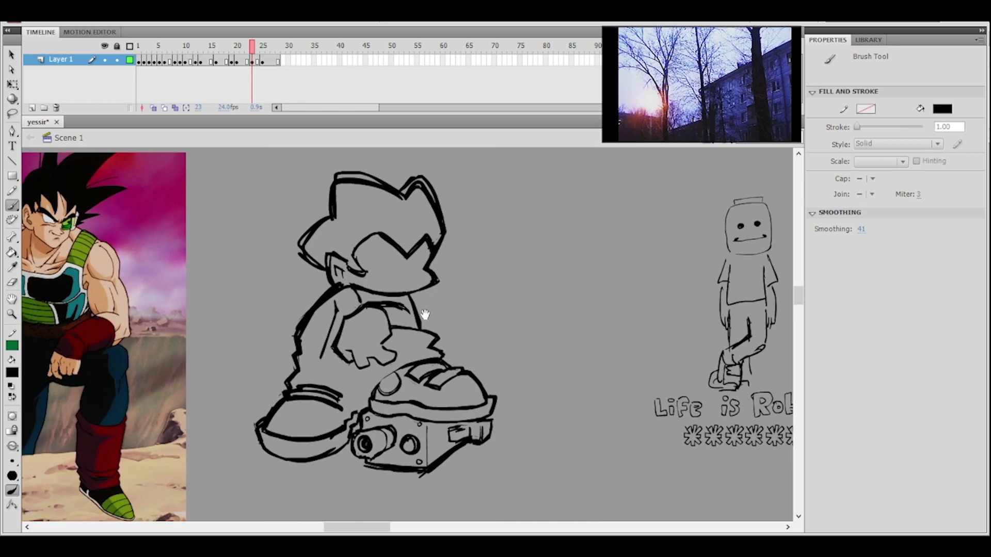
key(ctrl+equal)
drag(380, 356, 403, 297)
drag(443, 237, 421, 352)
drag(280, 392, 332, 406)
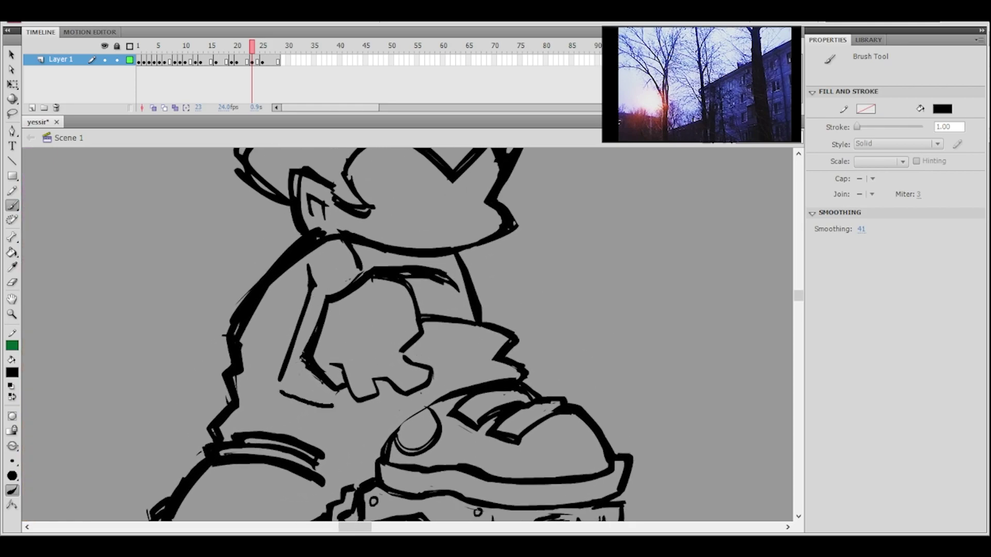
- Undo the recent sketch strokes and line deletions for the arm on frame 23
key(ctrl+z)
key(ctrl+minus)
key(ctrl+equal)
key(ctrl+z)
key(ctrl+z)
key(ctrl+z)
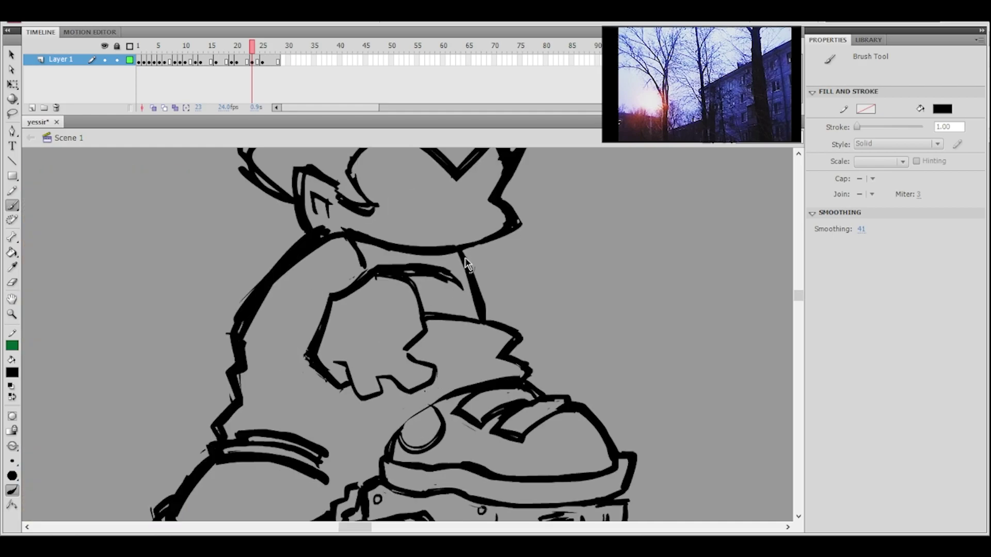
drag(482, 263, 477, 295)
key(ctrl+z)
key(ctrl+z)
key(ctrl+z)
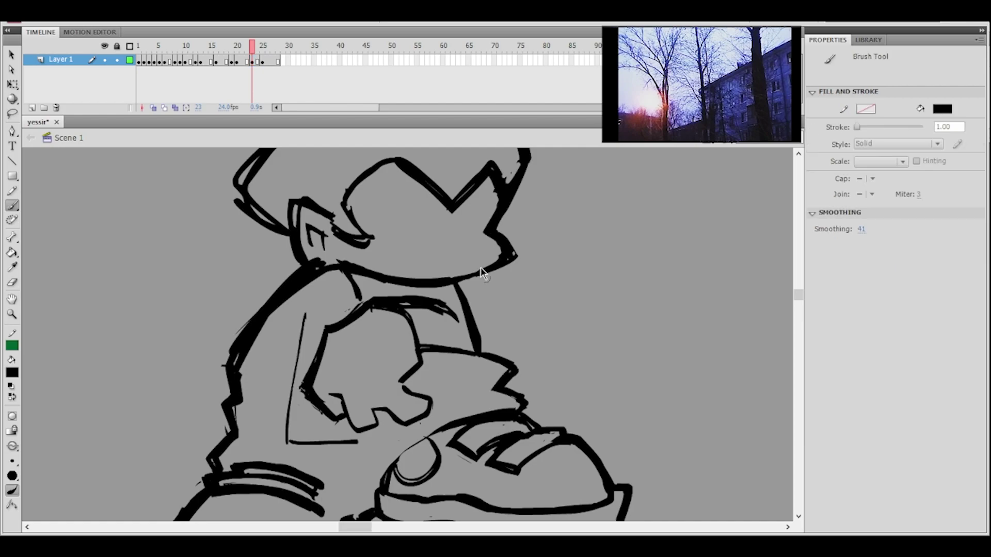
- Draw and thicken a gently curved black line from the shoulder down for the back of the arm on frame 23
drag(293, 294, 269, 414)
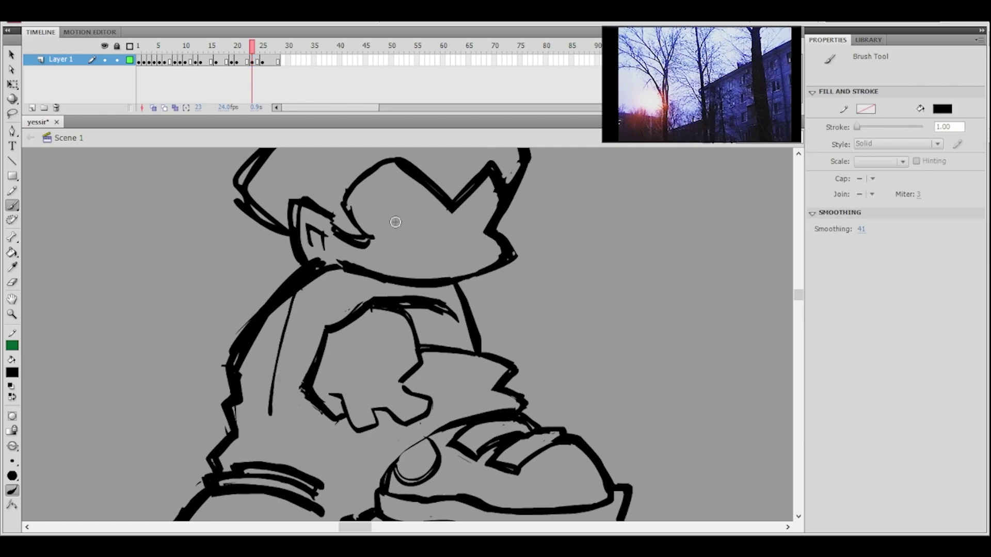
drag(271, 413, 302, 281)
drag(274, 412, 311, 266)
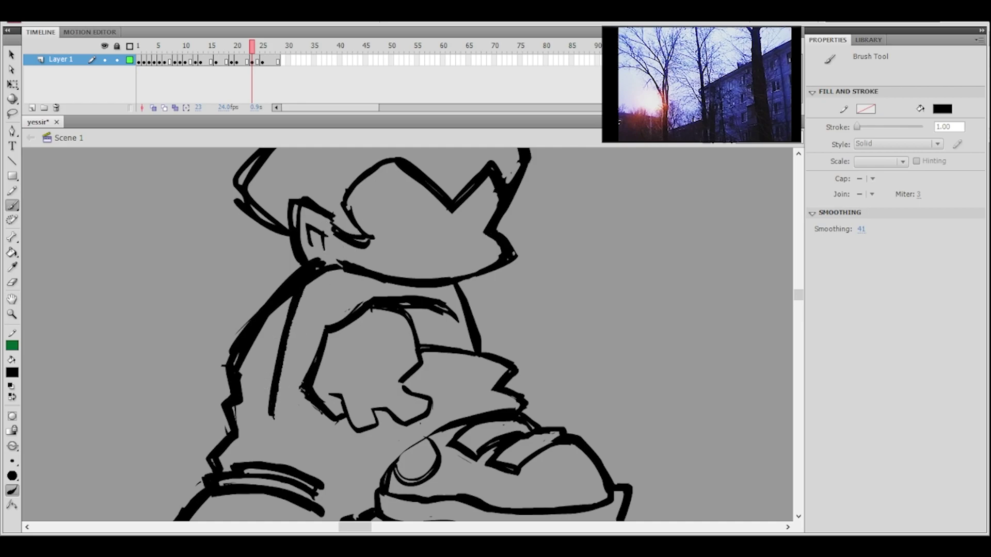
- Draw a curved line on frame 23 joining the lower end of the arm's back line to the resting hand
ctrl+shift+click(437, 232)
drag(427, 287, 427, 197)
key(ctrl+equal)
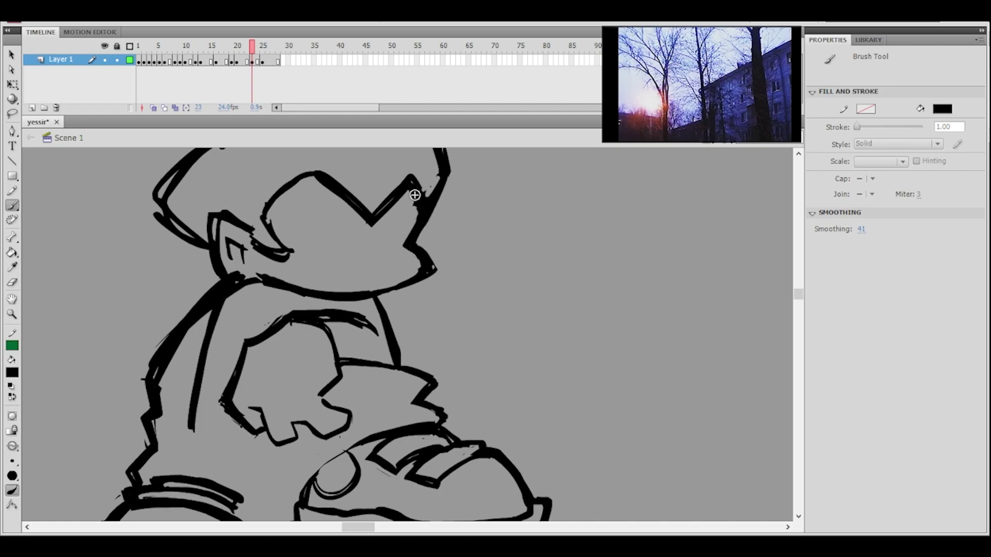
drag(413, 196, 416, 210)
scroll(202, 436, left, 2)
drag(353, 397, 250, 356)
drag(139, 395, 209, 398)
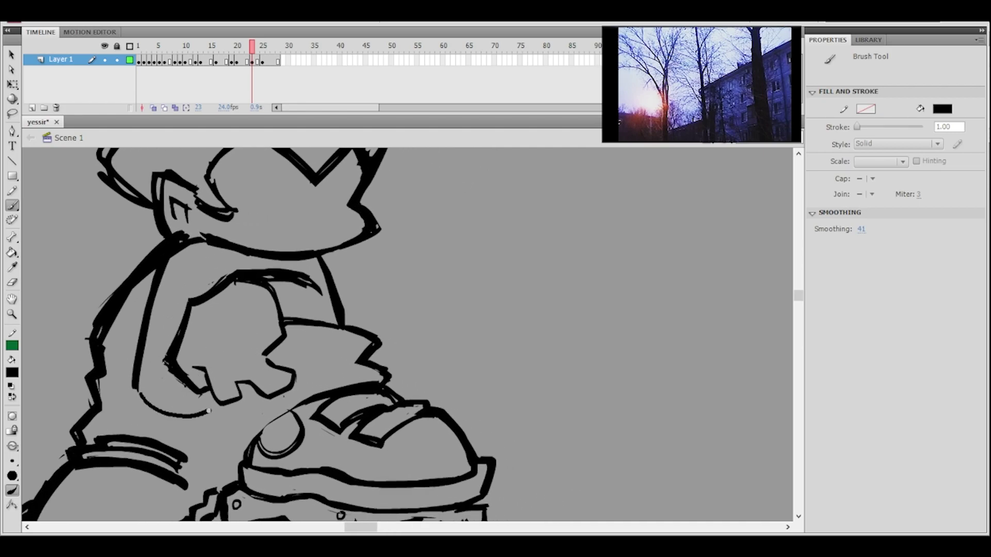
key(ctrl+z)
mouse_move(133, 396)
mouse_down()
mouse_move(198, 396)
mouse_move(183, 407)
mouse_move(202, 399)
mouse_up()
key(ctrl+z)
key(ctrl+minus)
key(ctrl+equal)
- Draw a rounded shoulder curve from under the ear down to the other forearm, undoing the unsatisfactory attempts
mouse_move(300, 315)
mouse_down()
mouse_move(367, 369)
mouse_move(277, 347)
mouse_up()
key(ctrl+z)
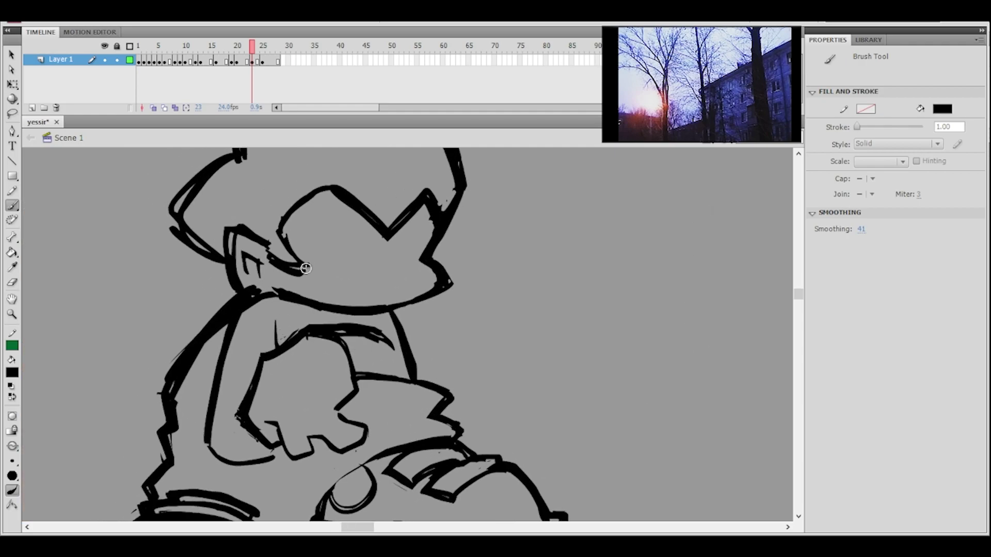
mouse_move(262, 301)
mouse_down()
mouse_move(286, 323)
mouse_move(288, 312)
mouse_move(289, 338)
mouse_up()
key(ctrl+z)
key(ctrl+z)
key(ctrl+z)
mouse_move(258, 303)
mouse_down()
mouse_move(291, 319)
mouse_move(285, 341)
mouse_up()
key(ctrl+z)
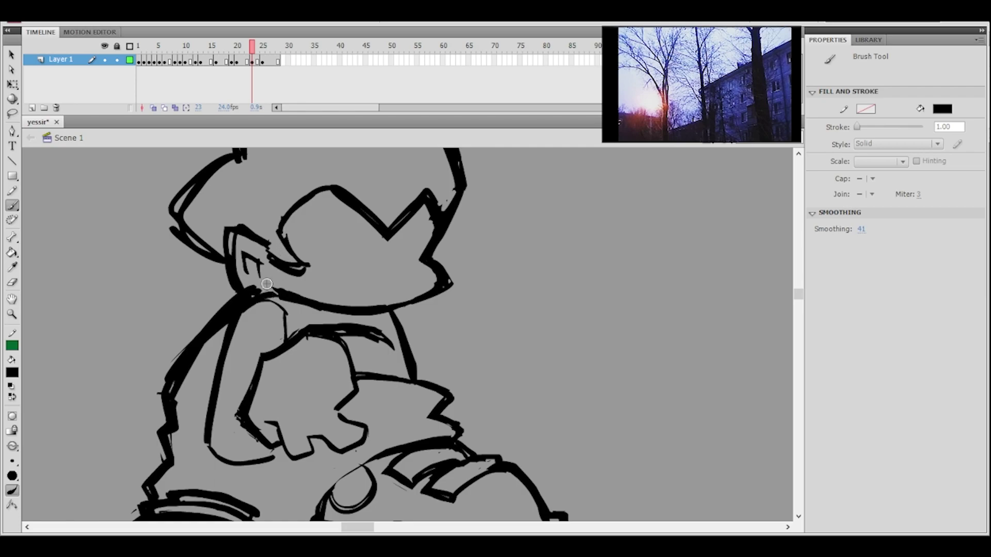
mouse_move(248, 310)
mouse_down()
mouse_move(267, 302)
mouse_move(284, 314)
mouse_move(285, 336)
mouse_up()
- Reinforce the curved line along the lower end of the arm on frame 23
key(ctrl+minus)
drag(411, 326, 390, 271)
key(ctrl+equal)
mouse_move(352, 310)
mouse_down()
mouse_move(389, 329)
mouse_move(413, 387)
mouse_up()
key(ctrl+minus)
key(ctrl+minus)
ctrl+click(411, 335)
ctrl+click(400, 356)
ctrl+shift+click(433, 335)
ctrl+click(379, 336)
mouse_move(379, 336)
mouse_down()
mouse_move(381, 360)
mouse_move(376, 349)
mouse_up()
mouse_move(280, 404)
mouse_down()
mouse_move(306, 415)
mouse_move(342, 408)
mouse_up()
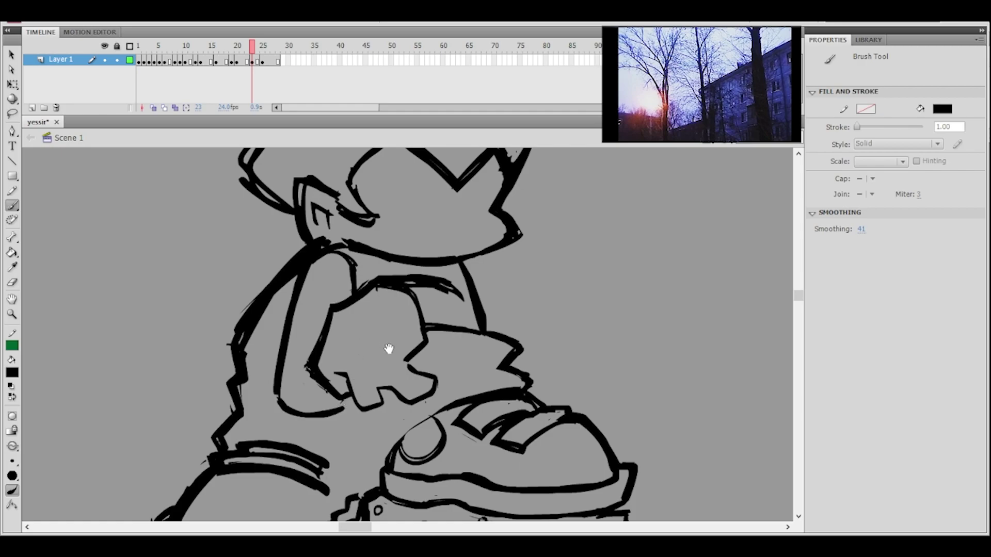
- Thin the rounded shoulder curve beneath the head with the Eraser and undo the last erasing stroke
scroll(387, 347, down, 3)
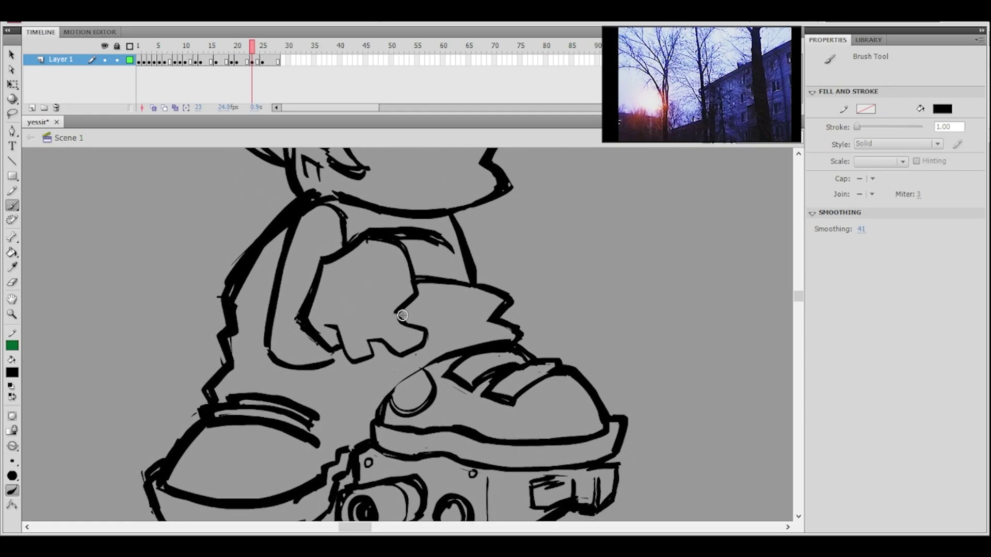
drag(401, 322, 397, 293)
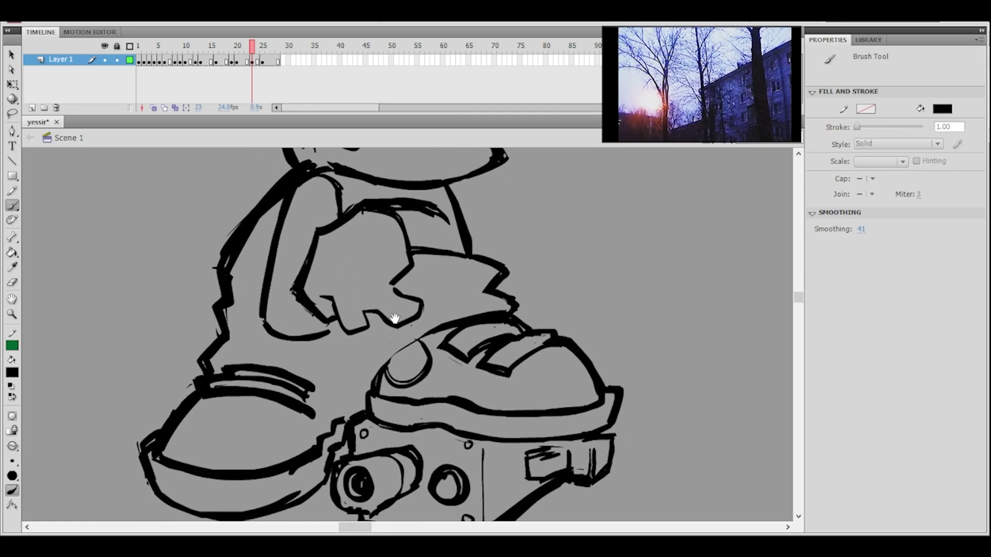
ctrl+shift+click(440, 302)
ctrl+click(414, 313)
drag(405, 326, 422, 301)
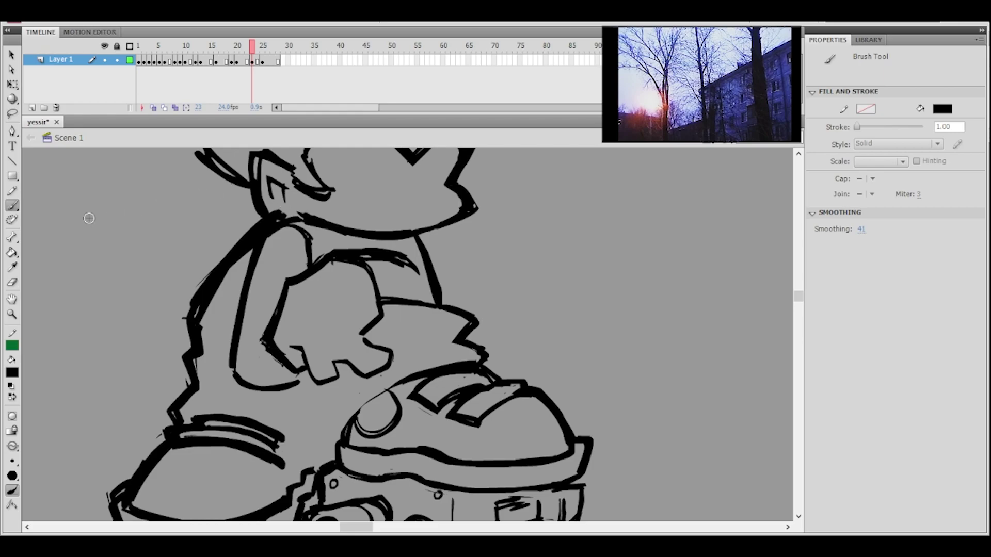
key(e)
mouse_move(312, 233)
mouse_down()
mouse_move(314, 258)
mouse_move(312, 231)
mouse_move(303, 239)
mouse_up()
drag(336, 200, 314, 251)
drag(258, 282, 280, 285)
key(ctrl+z)
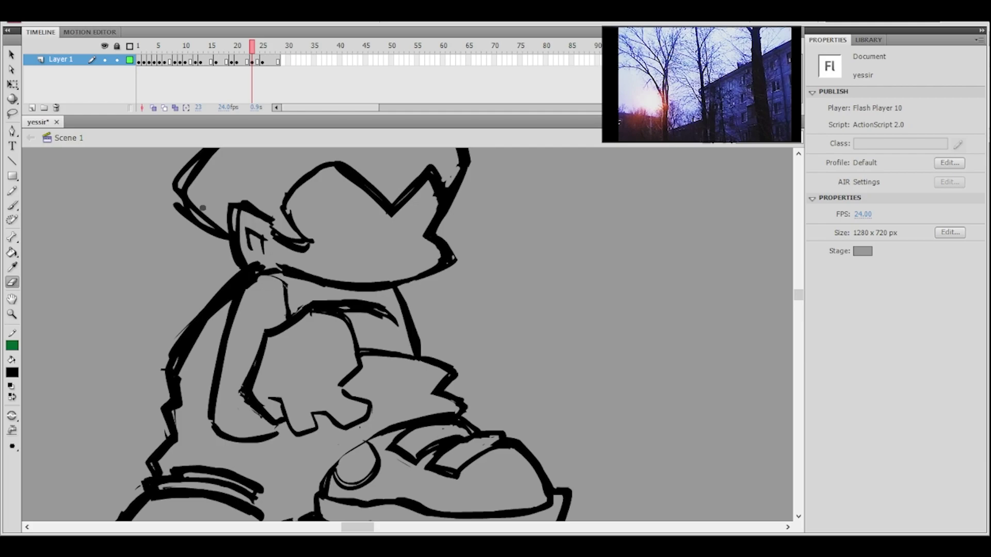
- Rework the top of the rounded shoulder curve with the Brush tool
click(12, 205)
ctrl+alt+click(416, 245)
drag(414, 315, 409, 218)
ctrl+click(396, 278)
key(ctrl+z)
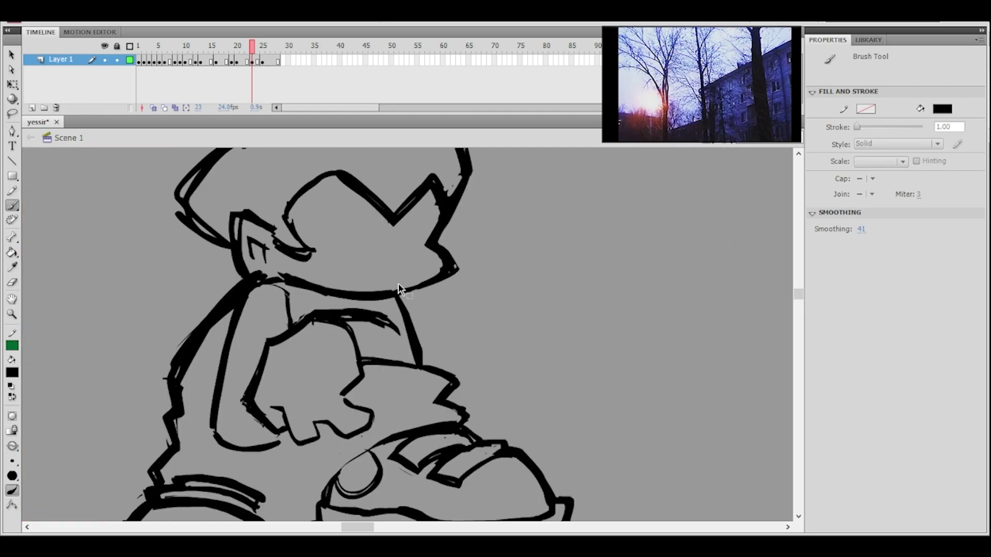
drag(276, 287, 291, 300)
key(ctrl+minus)
mouse_move(422, 309)
mouse_down()
mouse_move(384, 250)
mouse_move(333, 252)
mouse_move(340, 269)
mouse_move(500, 261)
mouse_up()
key(ctrl+minus)
key(ctrl+equal)
key(ctrl+equal)
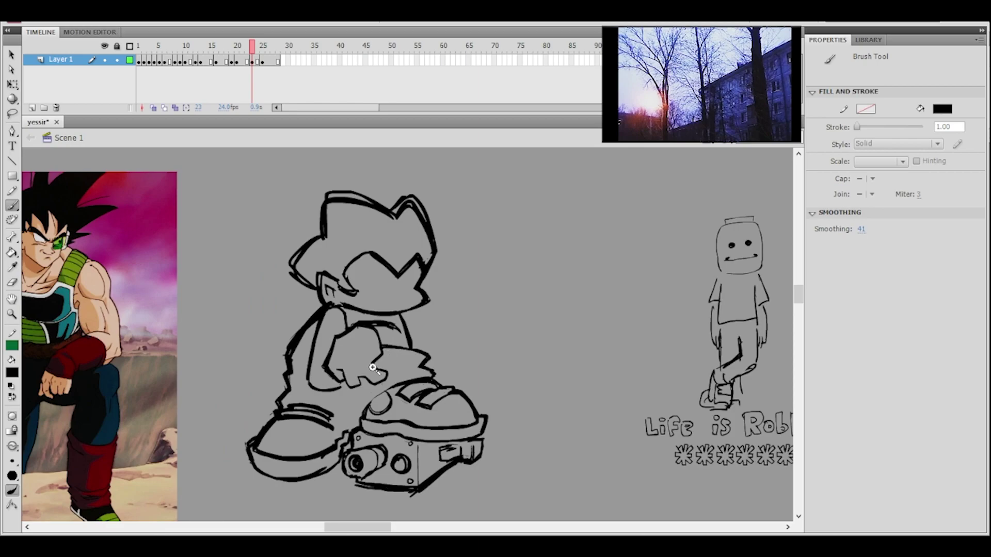
- Lasso and delete the inner ends of the trouser cuff lines above the rear shoe
key(l)
mouse_move(260, 323)
mouse_down()
mouse_move(299, 394)
mouse_move(325, 323)
mouse_up()
key(Delete)
key(b)
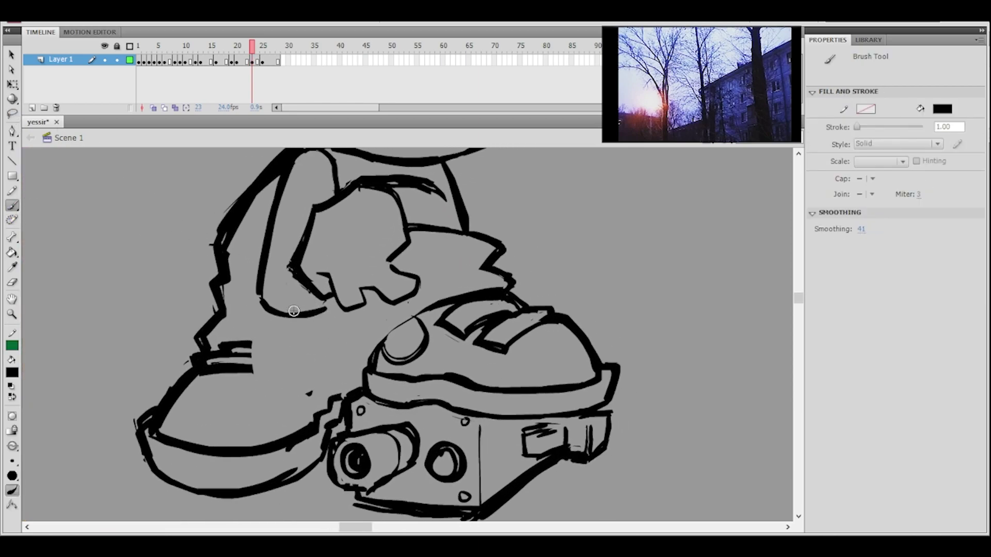
- Draw the two side edges of the hanging hand below the arm and delete the leftover cuff lines
mouse_move(455, 236)
mouse_down()
mouse_move(455, 250)
mouse_move(455, 230)
mouse_up()
mouse_move(327, 302)
mouse_down()
mouse_move(326, 342)
mouse_move(338, 307)
mouse_move(327, 345)
mouse_up()
key(ctrl+z)
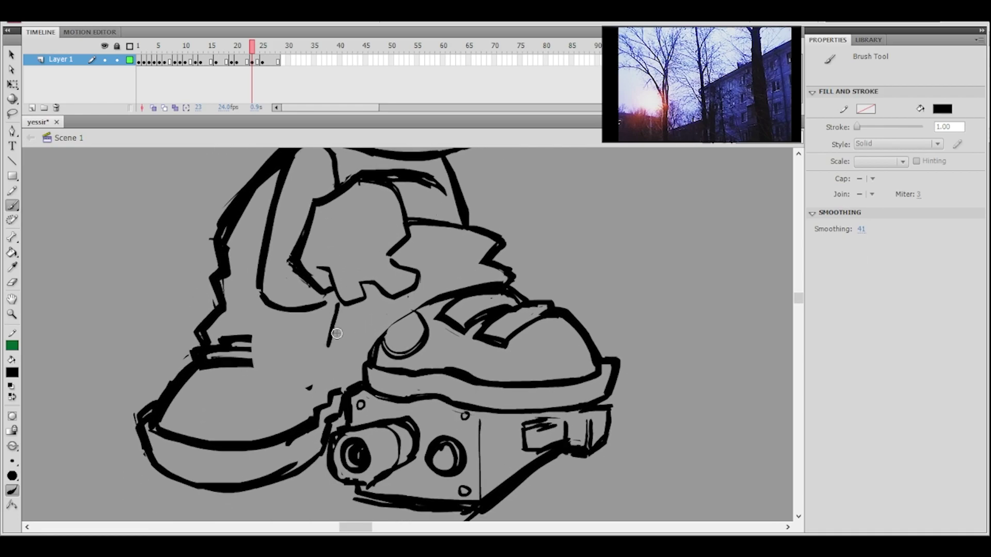
key(ctrl+z)
mouse_move(309, 312)
mouse_down()
mouse_move(336, 302)
mouse_move(330, 351)
mouse_move(310, 375)
mouse_up()
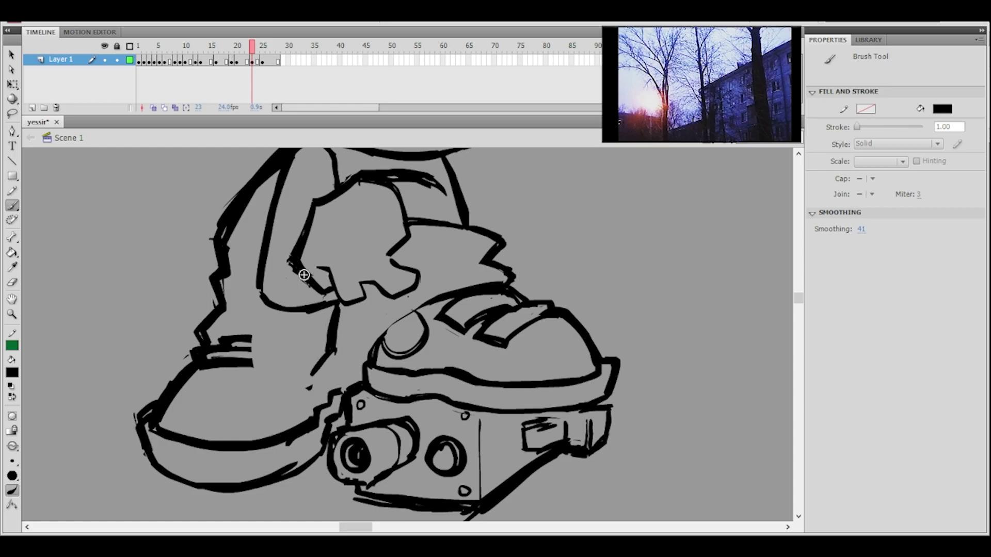
mouse_move(263, 302)
mouse_down()
mouse_move(260, 344)
mouse_move(262, 303)
mouse_move(272, 357)
mouse_move(266, 343)
mouse_up()
click(12, 113)
key(Delete)
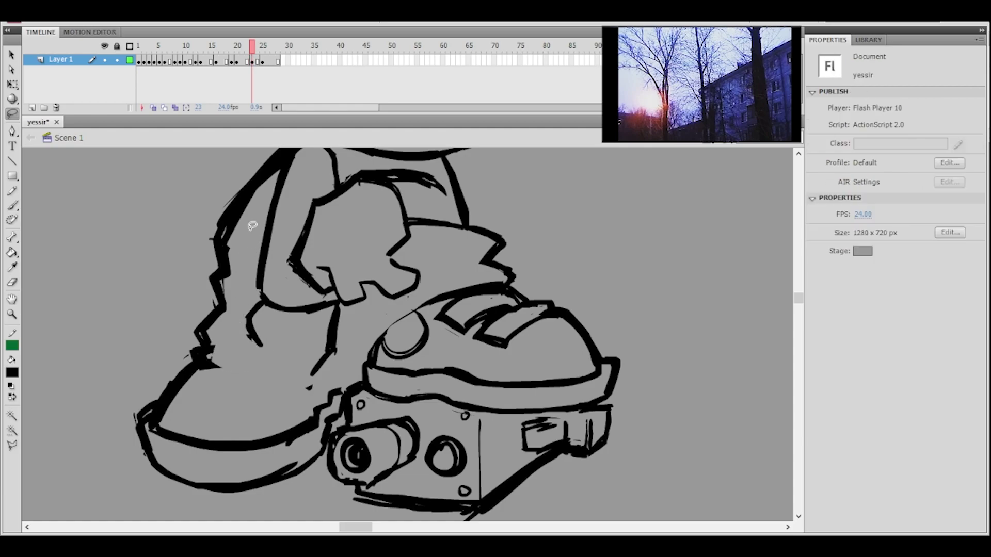
- Draw the left edge and first fingers of the hanging hand over the rear shoe, redoing the poor strokes
click(11, 205)
mouse_move(261, 304)
mouse_down()
mouse_move(254, 339)
mouse_move(225, 348)
mouse_move(245, 373)
mouse_up()
mouse_move(441, 200)
mouse_down()
mouse_move(411, 266)
mouse_move(407, 258)
mouse_up()
key(ctrl+z)
mouse_move(226, 398)
mouse_down()
mouse_move(195, 410)
mouse_move(201, 432)
mouse_move(223, 435)
mouse_up()
key(ctrl+z)
mouse_move(229, 398)
mouse_down()
mouse_move(193, 422)
mouse_move(225, 429)
mouse_move(199, 418)
mouse_move(216, 398)
mouse_move(227, 421)
mouse_move(199, 401)
mouse_move(229, 398)
mouse_move(237, 425)
mouse_up()
key(ctrl+z)
key(ctrl+z)
mouse_move(239, 422)
mouse_down()
mouse_move(215, 444)
mouse_move(260, 434)
mouse_up()
mouse_move(391, 316)
mouse_down()
mouse_move(381, 321)
mouse_move(374, 310)
mouse_up()
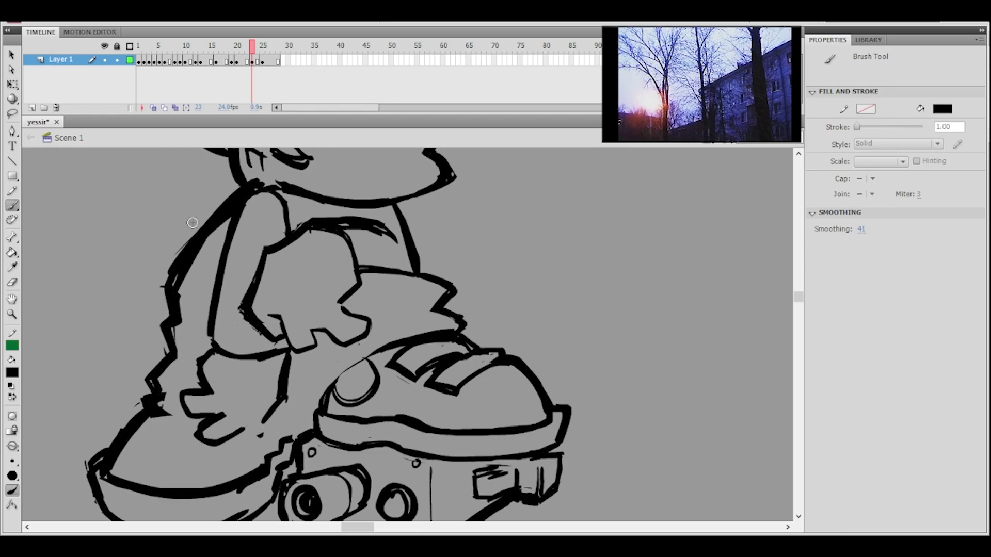
- Erase stray line ends at the hanging hand and draw its remaining finger and thickened right edge
click(12, 282)
mouse_move(265, 413)
mouse_down()
mouse_move(262, 428)
mouse_move(272, 398)
mouse_move(250, 448)
mouse_up()
click(12, 205)
drag(250, 448, 264, 450)
drag(279, 408, 269, 452)
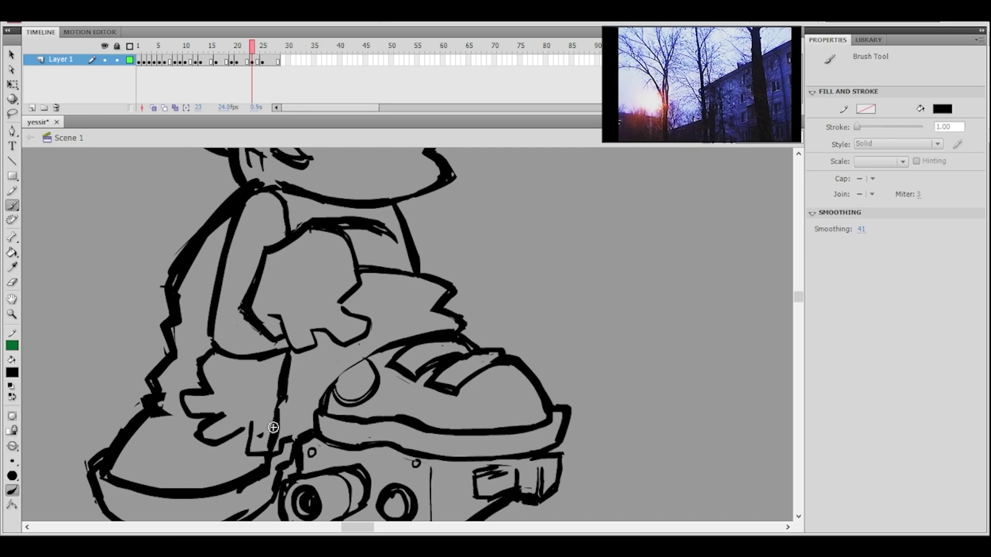
key(ctrl+minus)
key(ctrl+equal)
mouse_move(364, 312)
mouse_down()
mouse_move(379, 352)
mouse_move(379, 324)
mouse_up()
mouse_move(267, 434)
mouse_down()
mouse_move(282, 463)
mouse_move(294, 416)
mouse_up()
drag(247, 449, 269, 435)
key(e)
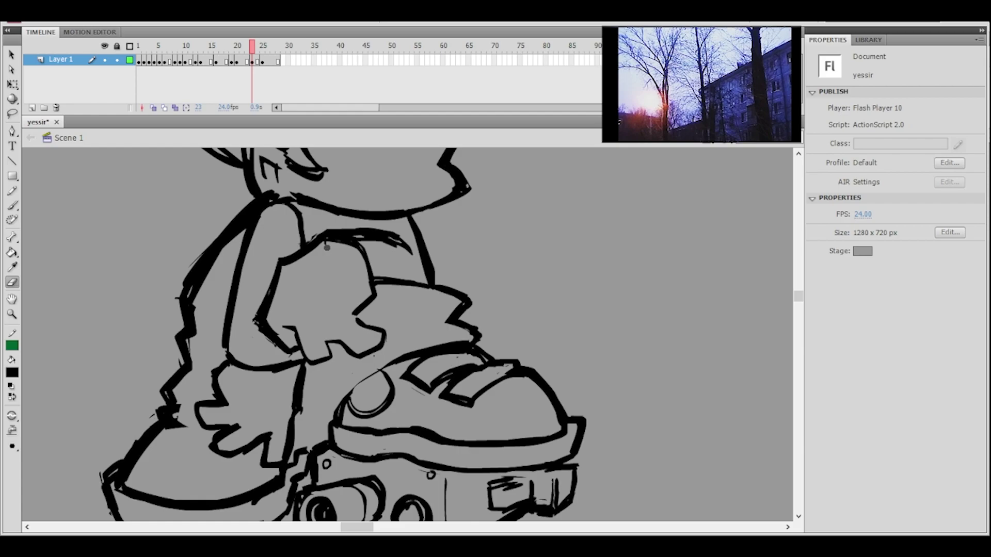
- Insert a keyframe on frame 22 of Layer 1
ctrl+shift+click(422, 348)
ctrl+shift+click(424, 344)
ctrl+click(397, 337)
drag(429, 307, 364, 364)
scroll(365, 364, up, 2)
scroll(367, 369, down, 4)
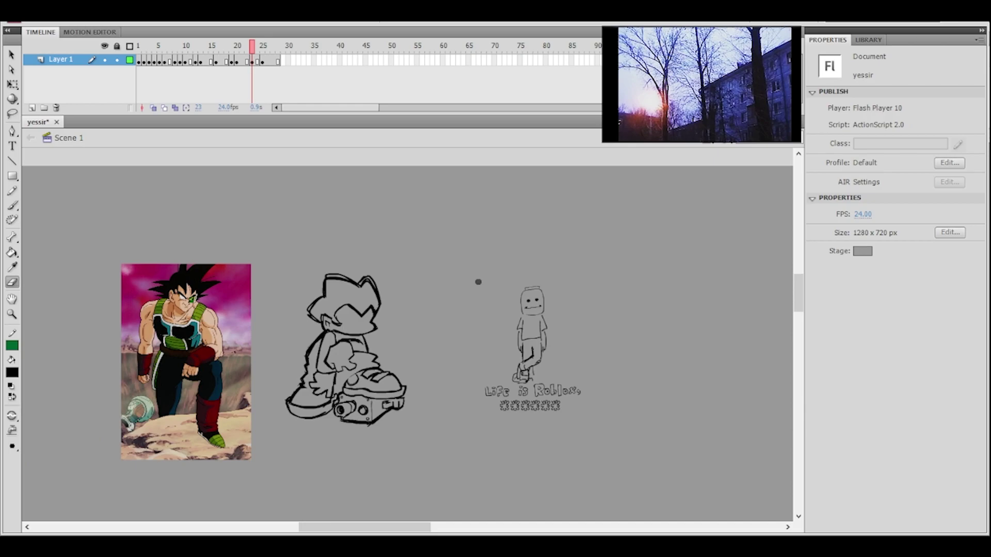
scroll(396, 364, up, 2)
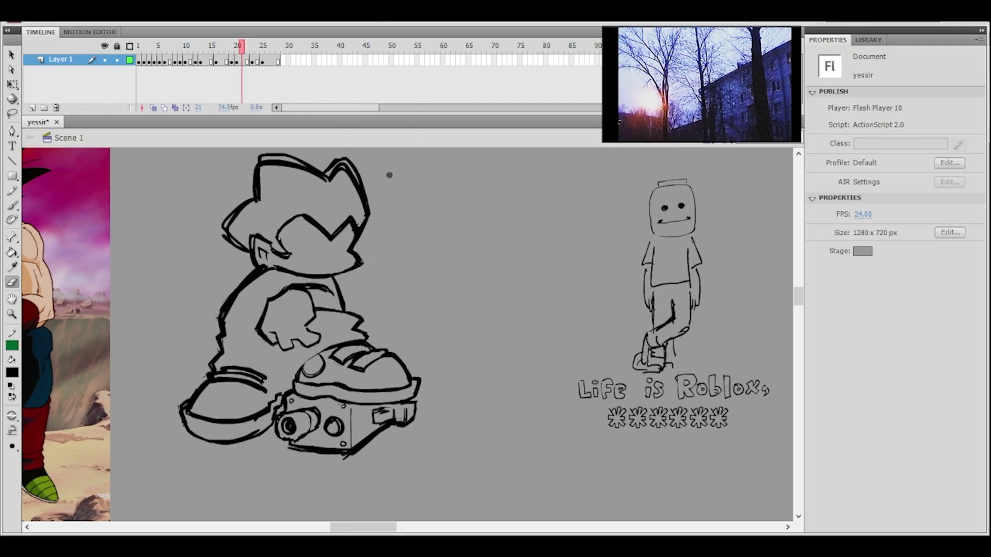
drag(353, 273, 335, 331)
click(13, 206)
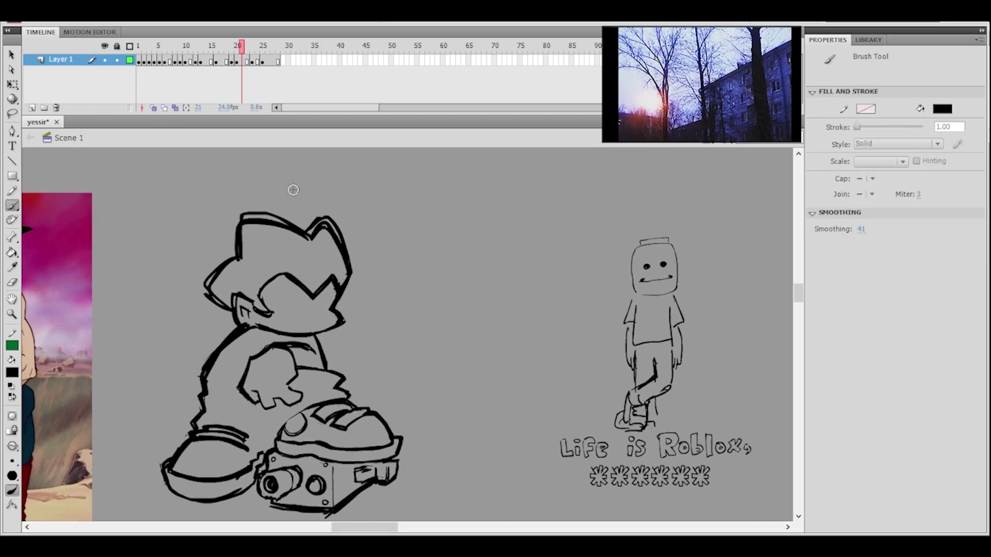
click(248, 62)
key(F6)
- Try a thick bent outer arm line from the neck down behind the character's back on frame 22
mouse_move(241, 327)
mouse_down()
mouse_move(192, 341)
mouse_move(204, 345)
mouse_move(192, 382)
mouse_up()
key(ctrl+z)
key(ctrl+z)
drag(201, 342, 192, 390)
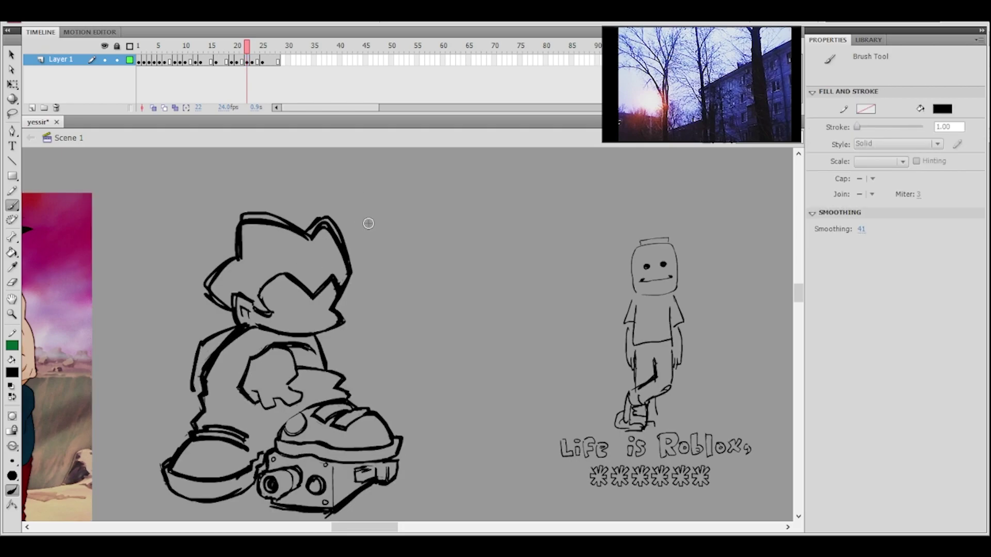
key(ctrl+minus)
ctrl+click(375, 337)
ctrl+click(373, 347)
drag(397, 346, 321, 356)
mouse_move(298, 312)
mouse_down()
mouse_move(244, 333)
mouse_move(229, 426)
mouse_up()
key(ctrl+minus)
key(ctrl+minus)
ctrl+click(399, 344)
ctrl+click(415, 356)
drag(466, 334, 404, 262)
- Try thinning the back line and adding a short horizontal arm line, and undo the trial strokes on frame 22
key(e)
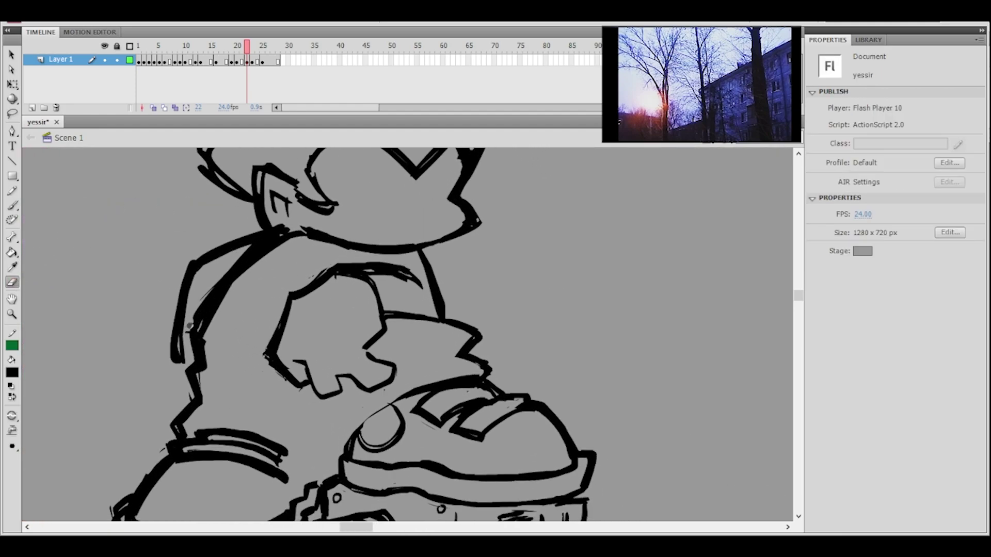
ctrl+alt+click(310, 275)
ctrl+alt+click(344, 271)
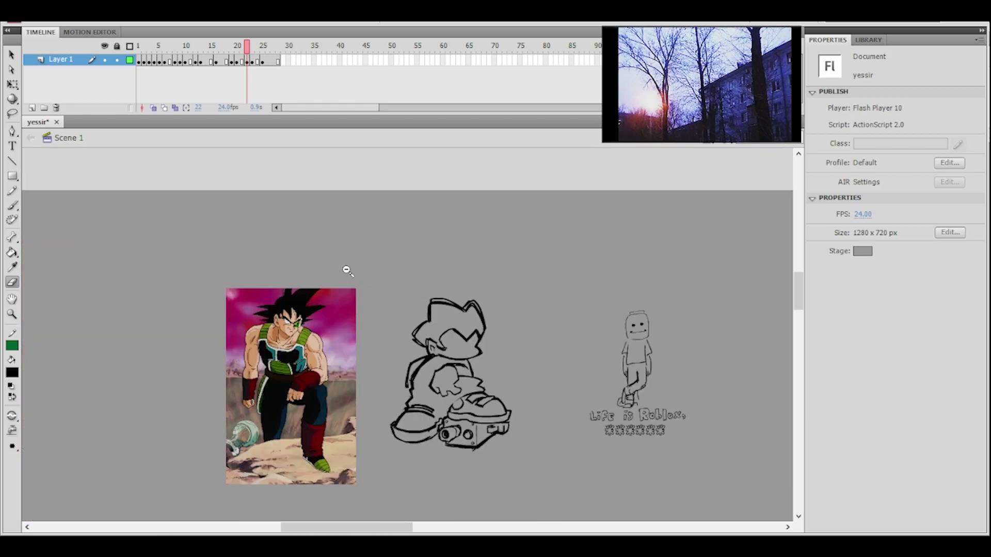
ctrl+click(446, 355)
ctrl+click(450, 344)
mouse_move(445, 342)
mouse_down()
mouse_move(358, 289)
mouse_move(304, 283)
mouse_up()
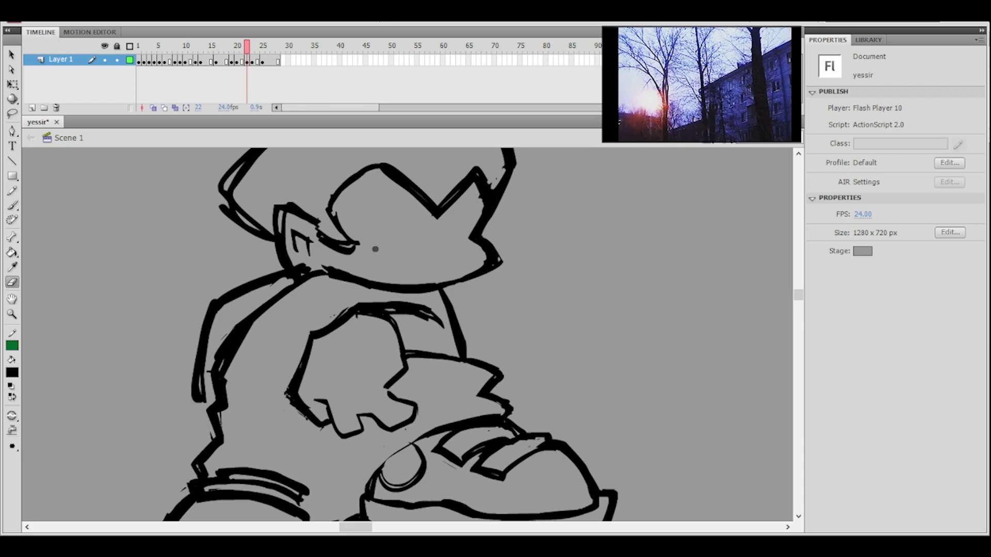
key(ctrl+minus)
alt+click(431, 279)
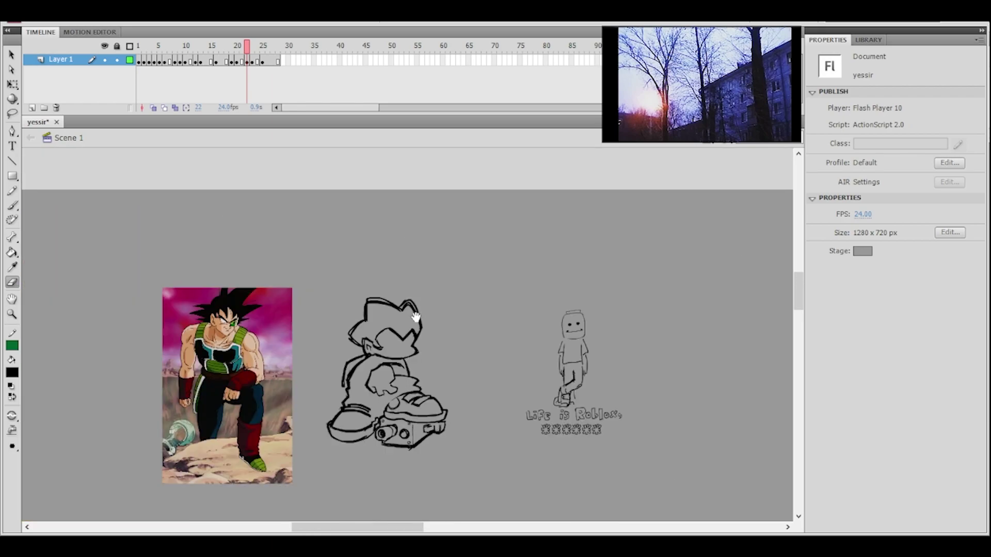
click(399, 357)
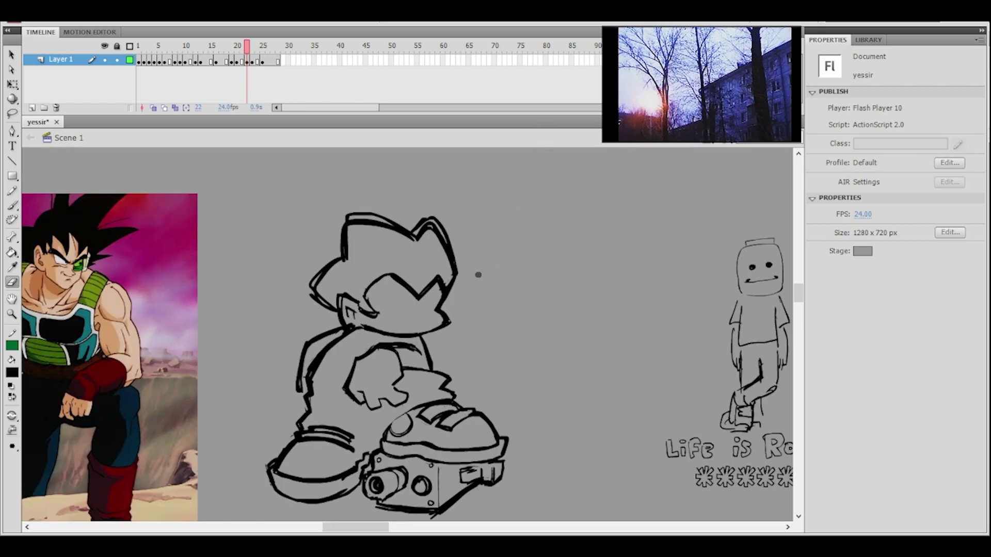
click(12, 204)
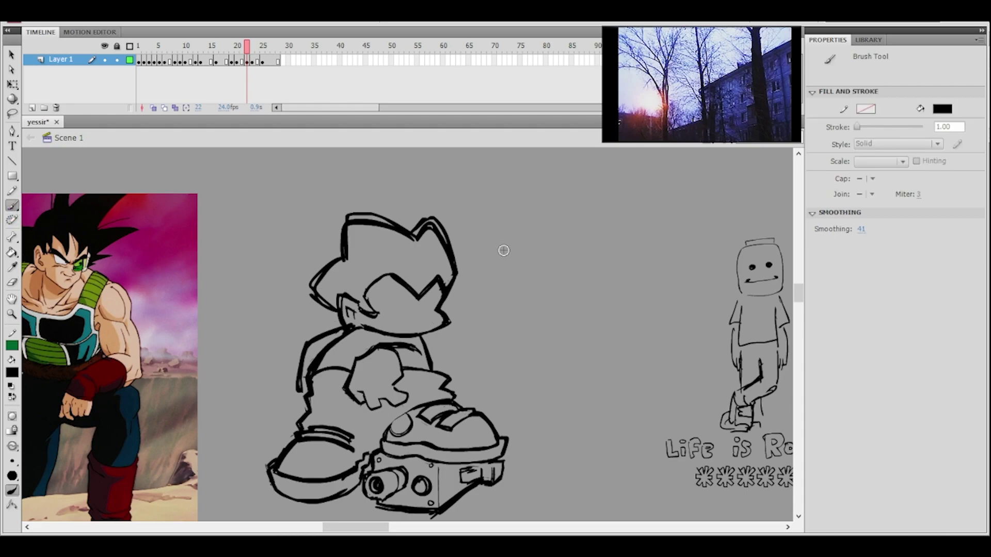
key(ctrl+z)
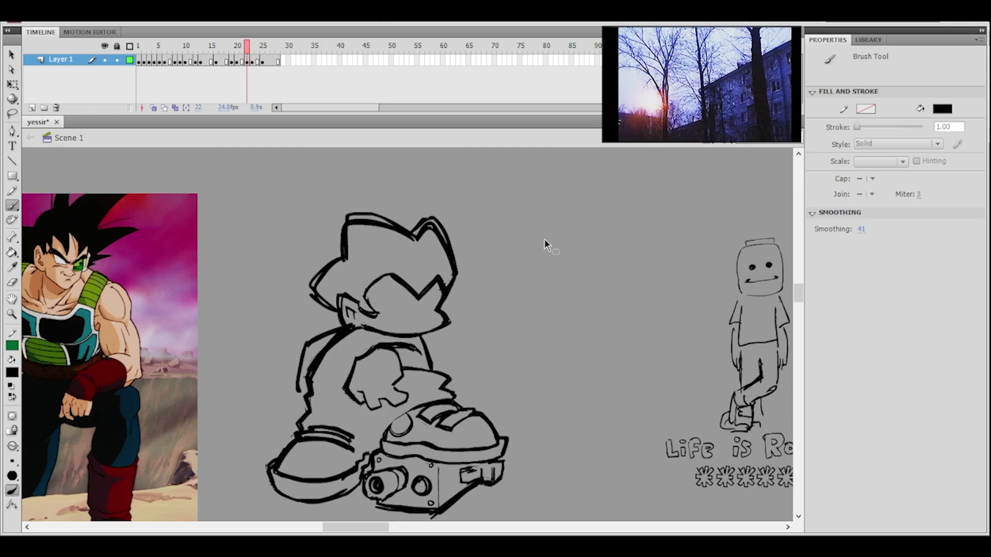
key(ctrl+a)
- Draw a short horizontal line from the character's back to the resting forearm on frame 22
drag(312, 381, 344, 385)
key(ctrl+z)
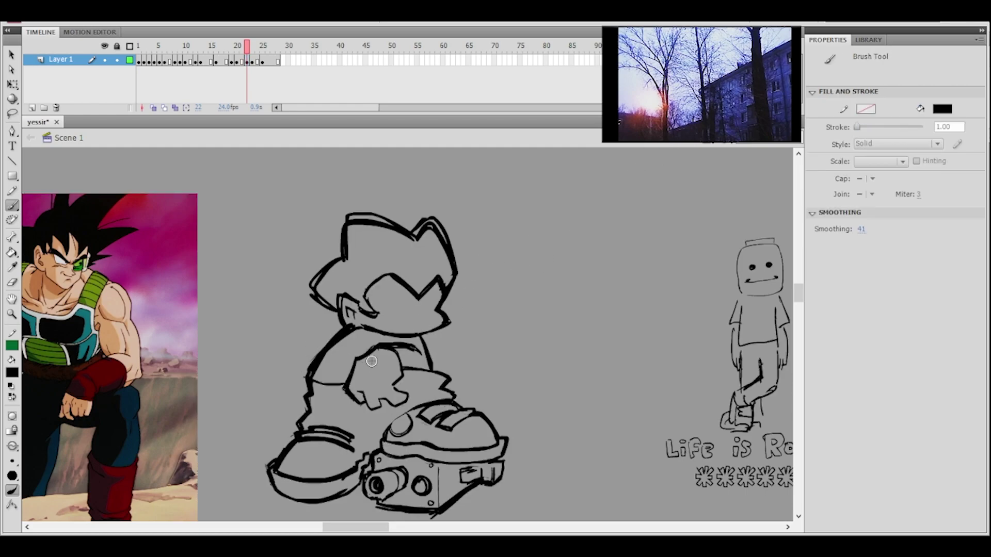
ctrl+alt+click(421, 349)
ctrl+click(414, 353)
ctrl+click(404, 325)
mouse_move(406, 309)
mouse_down()
mouse_move(418, 339)
mouse_move(431, 280)
mouse_move(409, 307)
mouse_move(423, 303)
mouse_up()
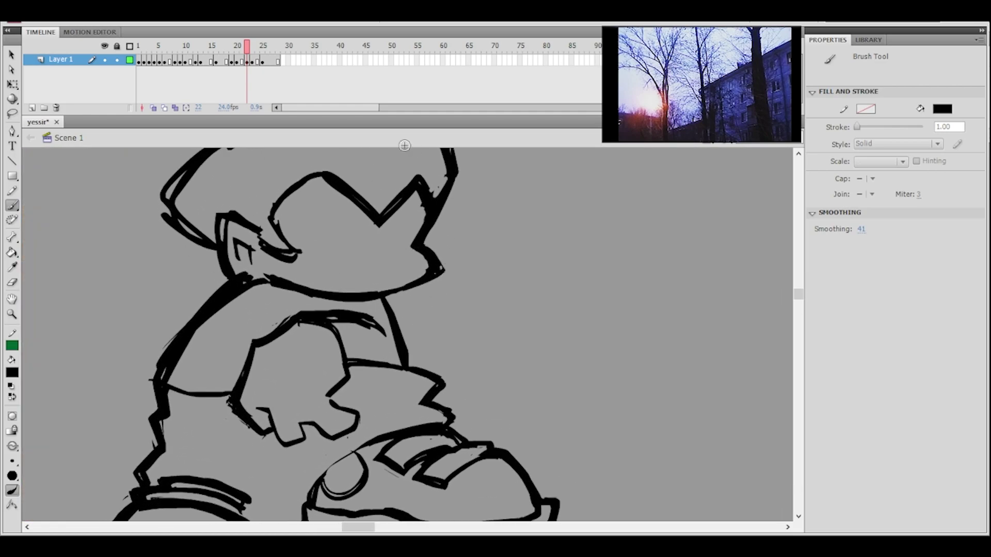
- Lasso and copy the rough bent arm on frame 26 and paste it in place on frame 22
mouse_move(251, 53)
mouse_down()
mouse_move(264, 55)
mouse_move(254, 63)
mouse_move(265, 52)
mouse_up()
click(367, 313)
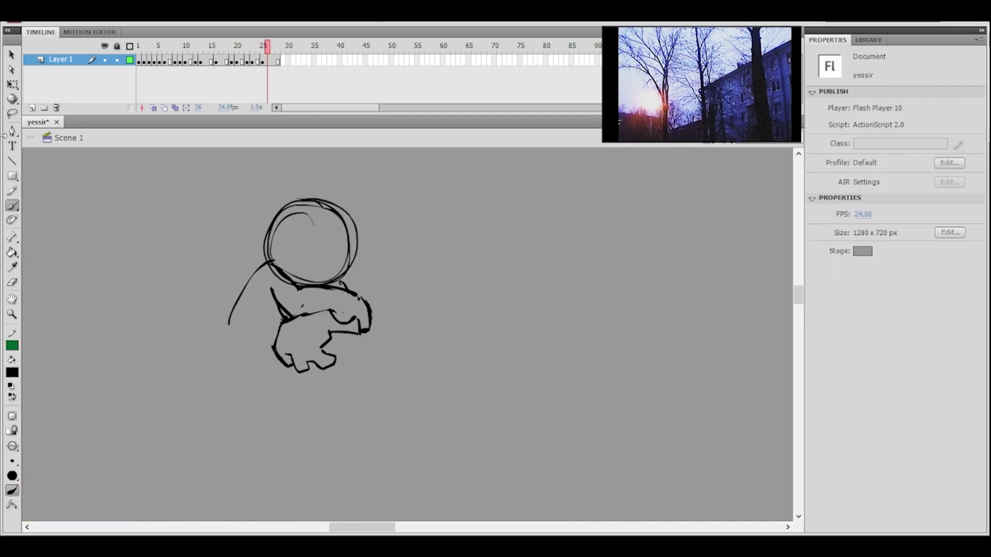
key(l)
ctrl+click(367, 327)
mouse_move(391, 278)
mouse_down()
mouse_move(380, 316)
mouse_move(337, 290)
mouse_move(262, 292)
mouse_move(204, 261)
mouse_move(221, 365)
mouse_move(317, 347)
mouse_move(380, 384)
mouse_move(398, 248)
mouse_up()
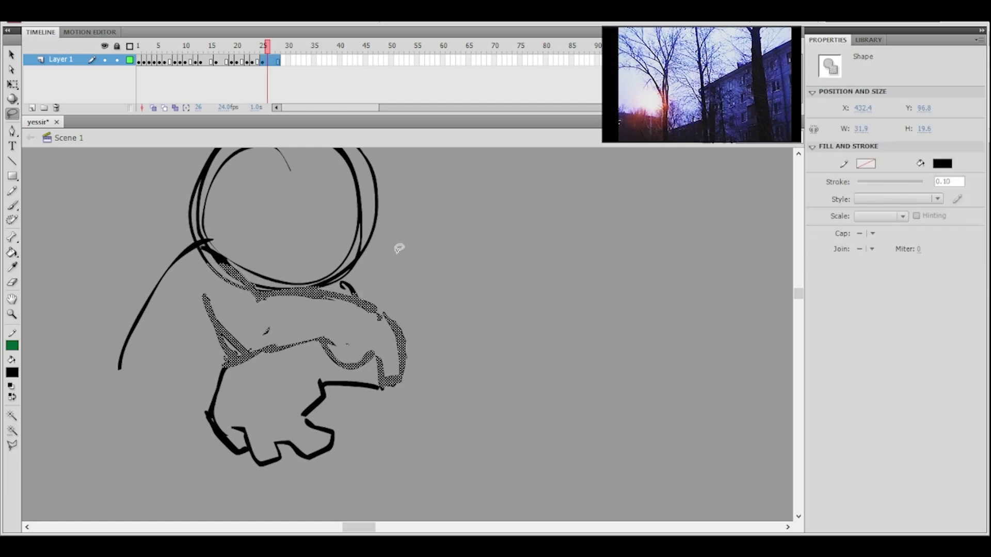
drag(267, 47, 249, 51)
key(ctrl+shift+v)
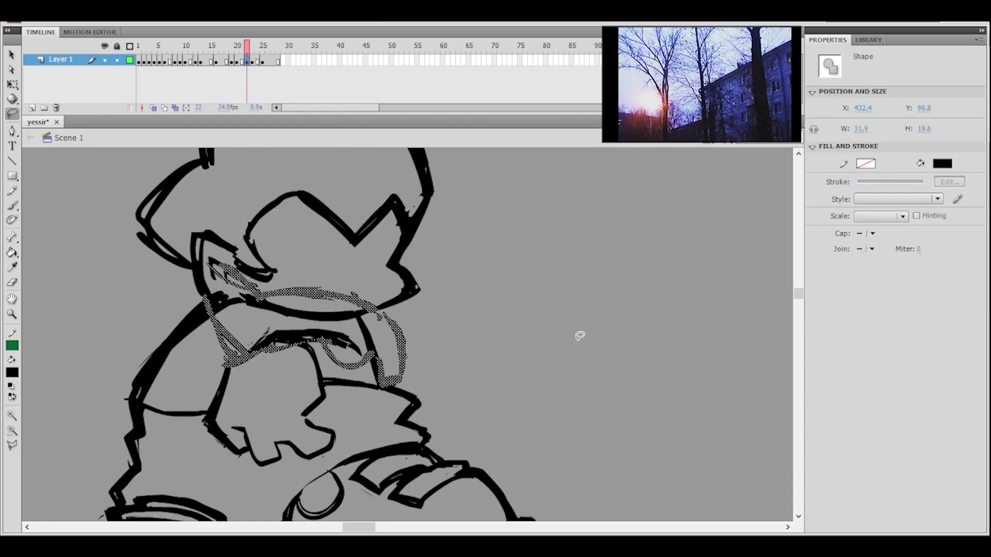
- Move the pasted arm beside the character and recolour it red as a reference
key(ctrl+minus)
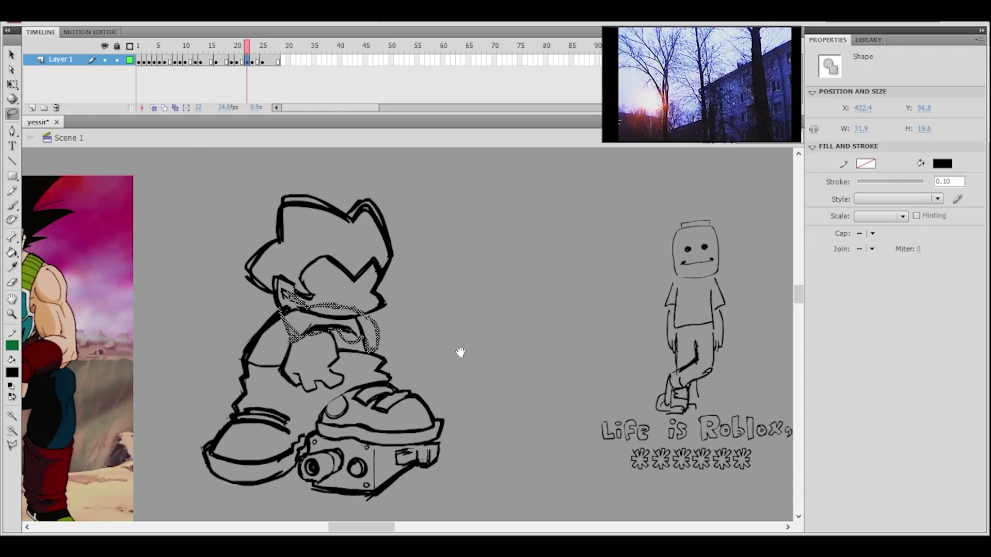
drag(376, 327, 526, 330)
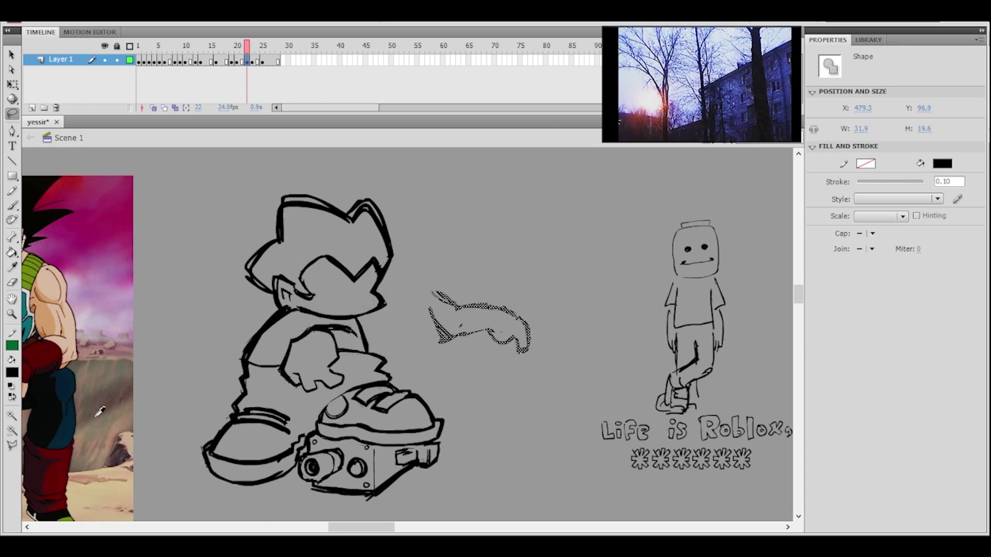
click(171, 457)
ctrl+click(504, 285)
drag(407, 347, 528, 285)
click(472, 301)
drag(472, 302, 574, 259)
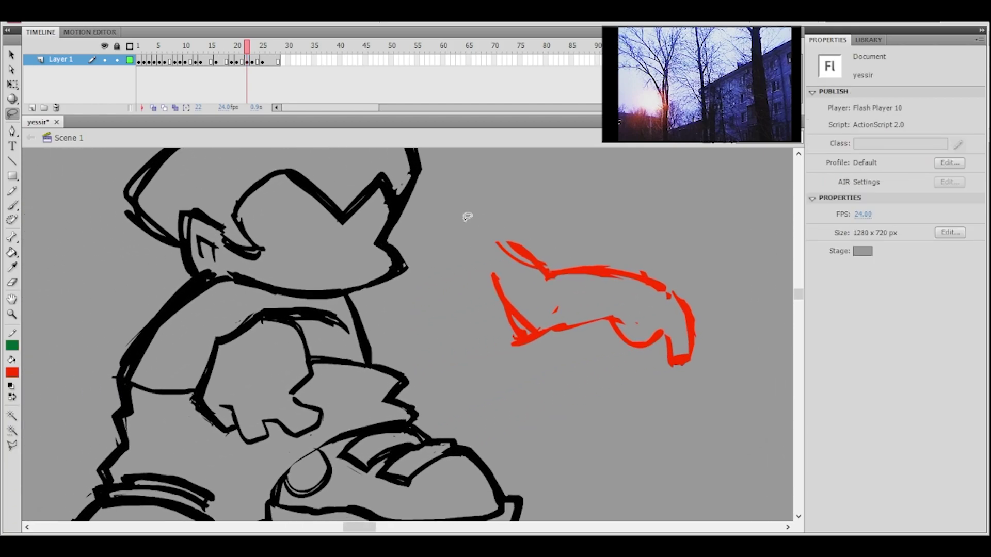
- Lasso the character's resting arm and hand on frame 22 and nudge them slightly right and down
mouse_move(357, 293)
mouse_down()
mouse_move(303, 293)
mouse_move(199, 344)
mouse_move(184, 414)
mouse_move(292, 445)
mouse_move(341, 382)
mouse_move(372, 364)
mouse_move(391, 297)
mouse_up()
key(Right)
key(Right)
key(Right)
key(Right)
key(Right)
key(Down)
key(Down)
key(Down)
key(Down)
key(Down)
key(Down)
key(Down)
key(Down)
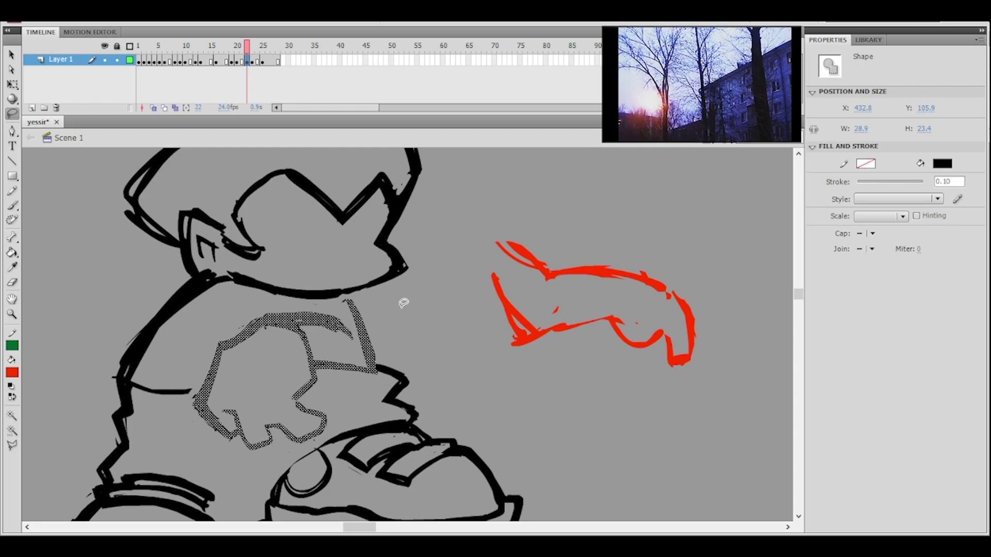
- Remove the upper end of the slanted line just below the chin, beside the character's resting arm on frame 22
click(395, 316)
key(Delete)
key(Delete)
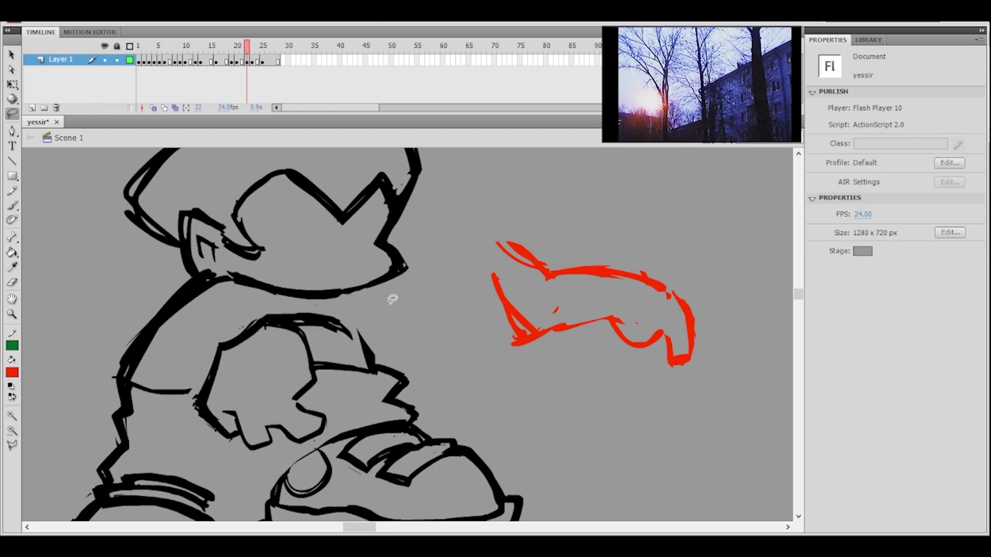